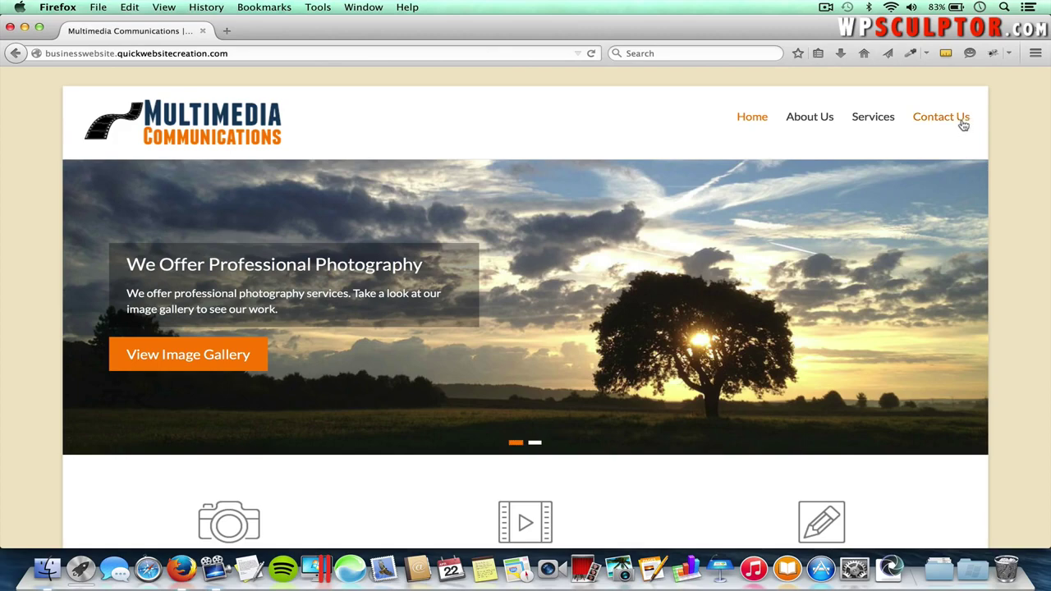
# - Reveal the Services dropdown and scroll through the home page
pyautogui.moveTo(873, 117)
pyautogui.scroll(-3, 712, 479)
pyautogui.scroll(-5, 711, 479)
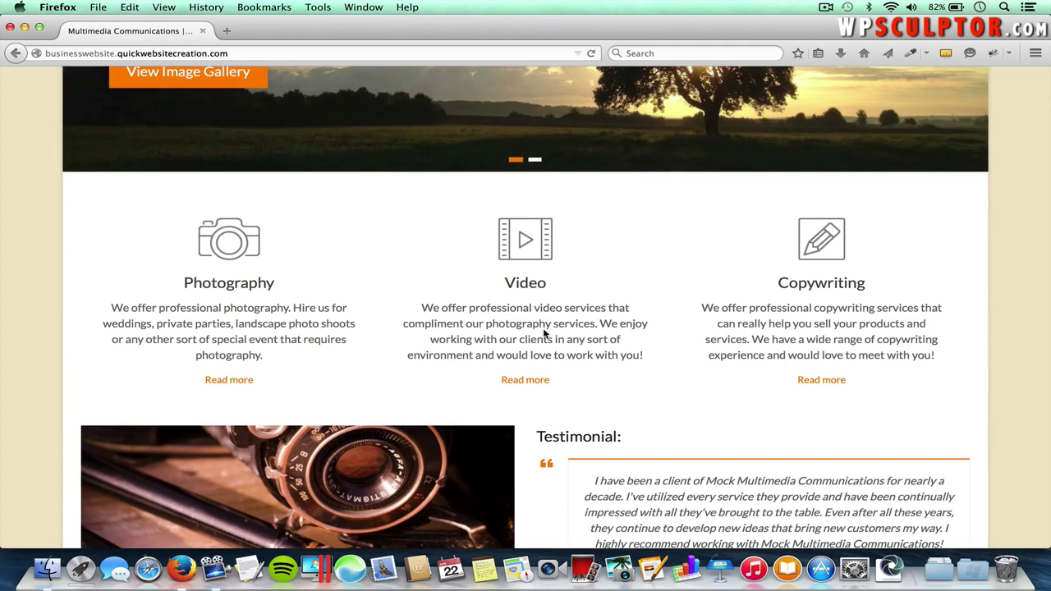
pyautogui.scroll(-5, 544, 333)
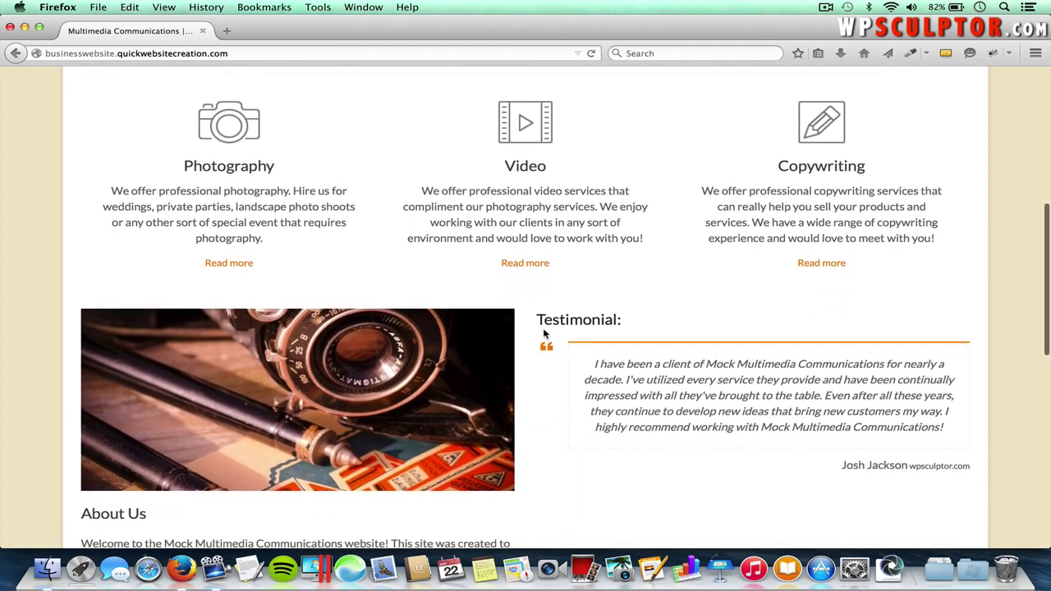
pyautogui.scroll(-1, 539, 331)
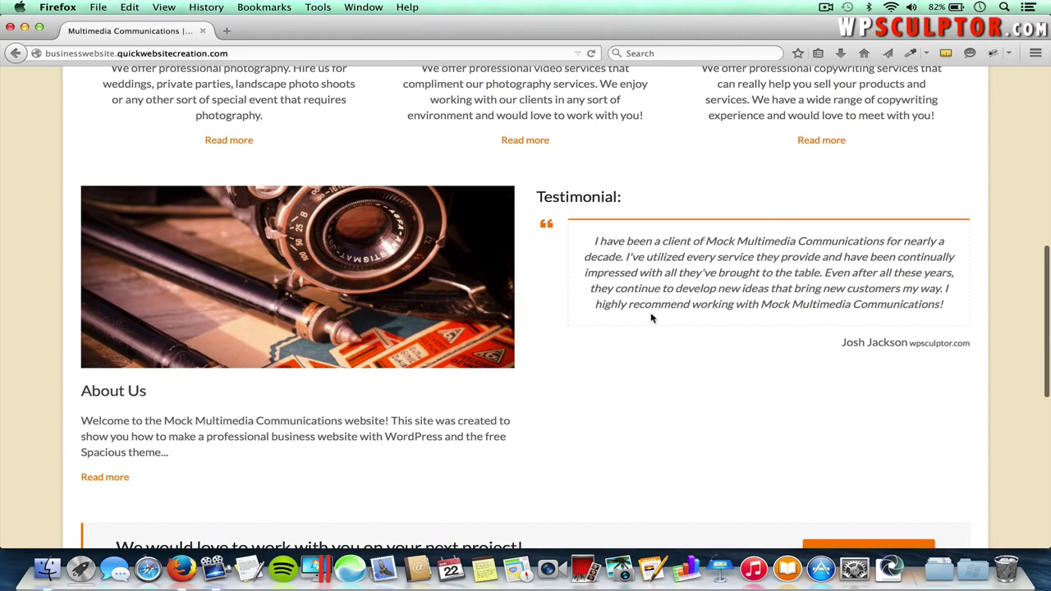
pyautogui.scroll(-5, 651, 318)
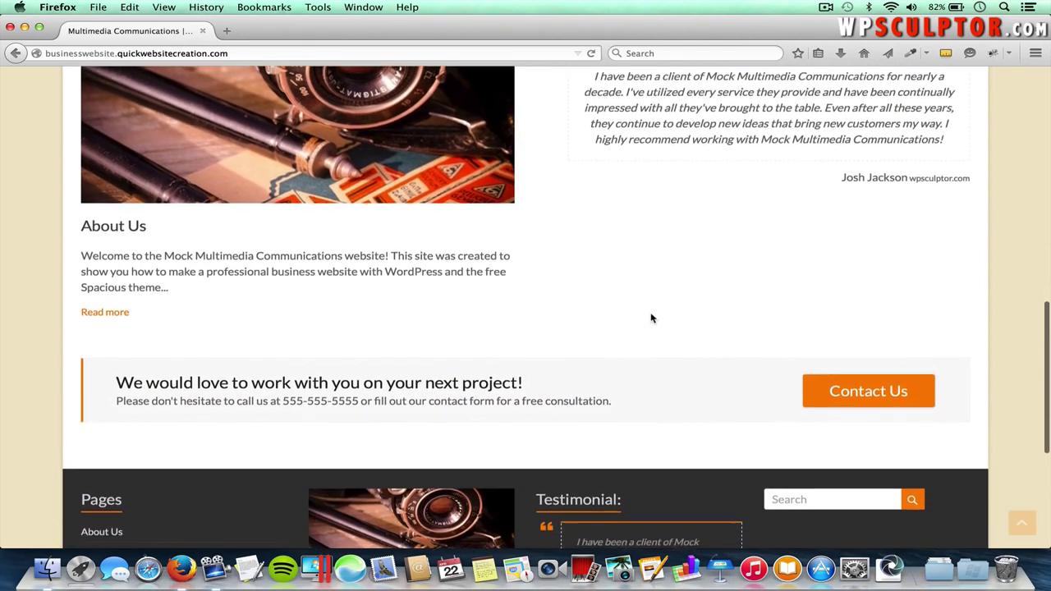
pyautogui.scroll(-1, 652, 322)
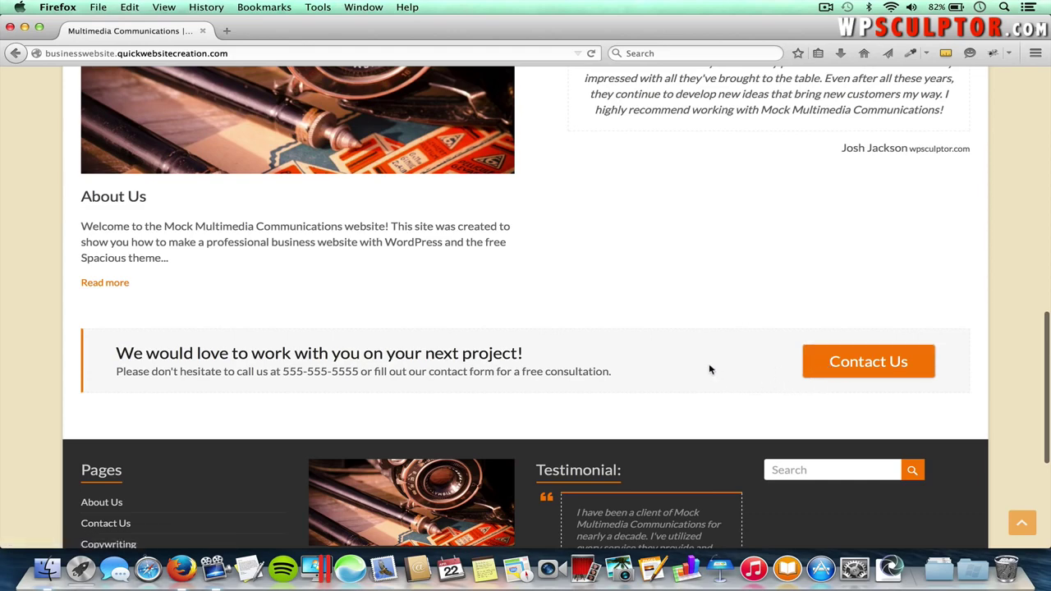
pyautogui.scroll(-1, 710, 370)
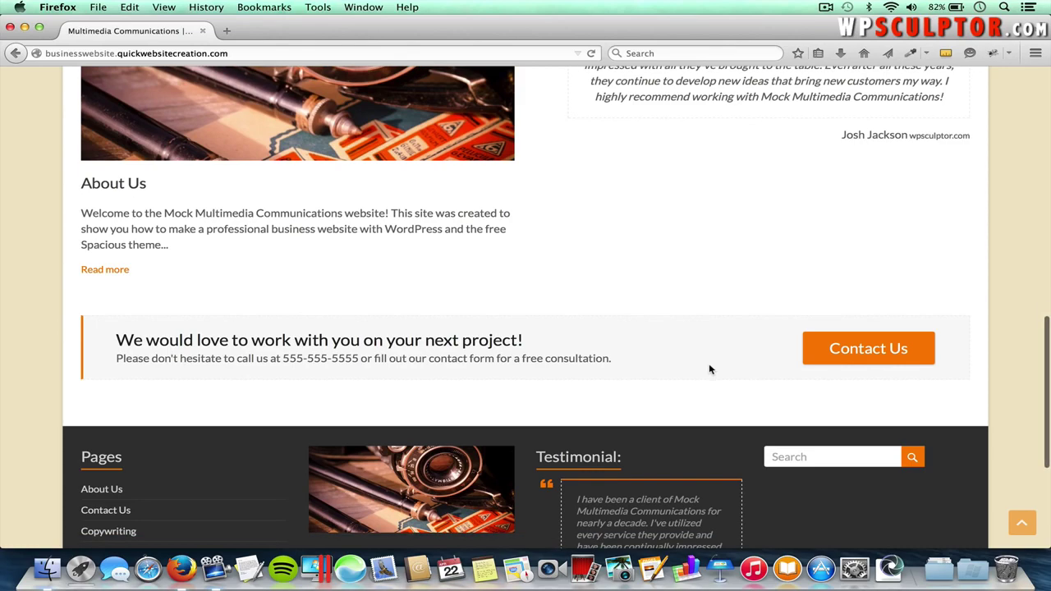
pyautogui.scroll(2, 711, 370)
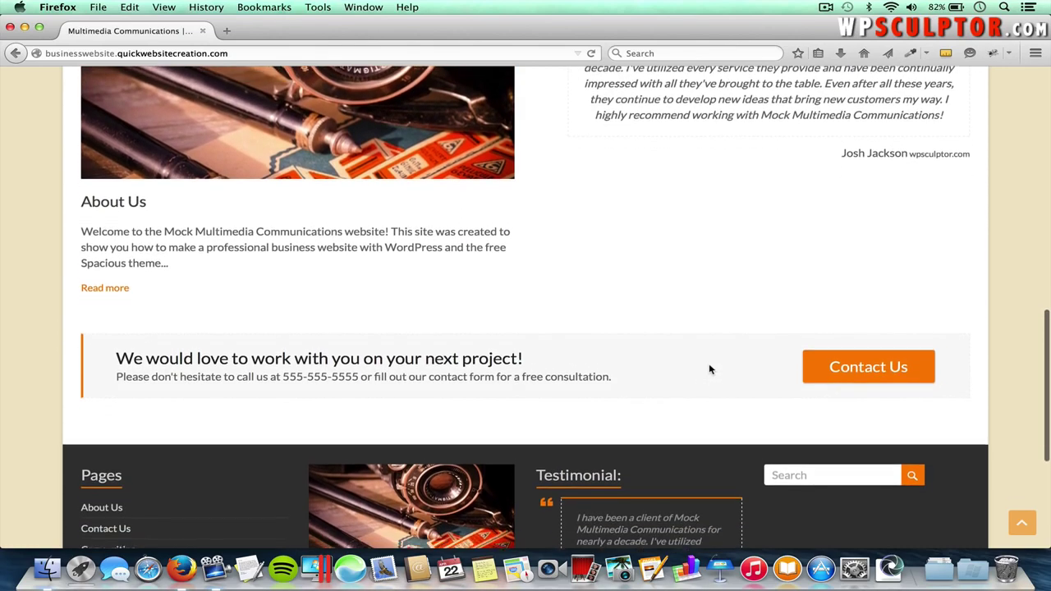
pyautogui.scroll(5, 711, 370)
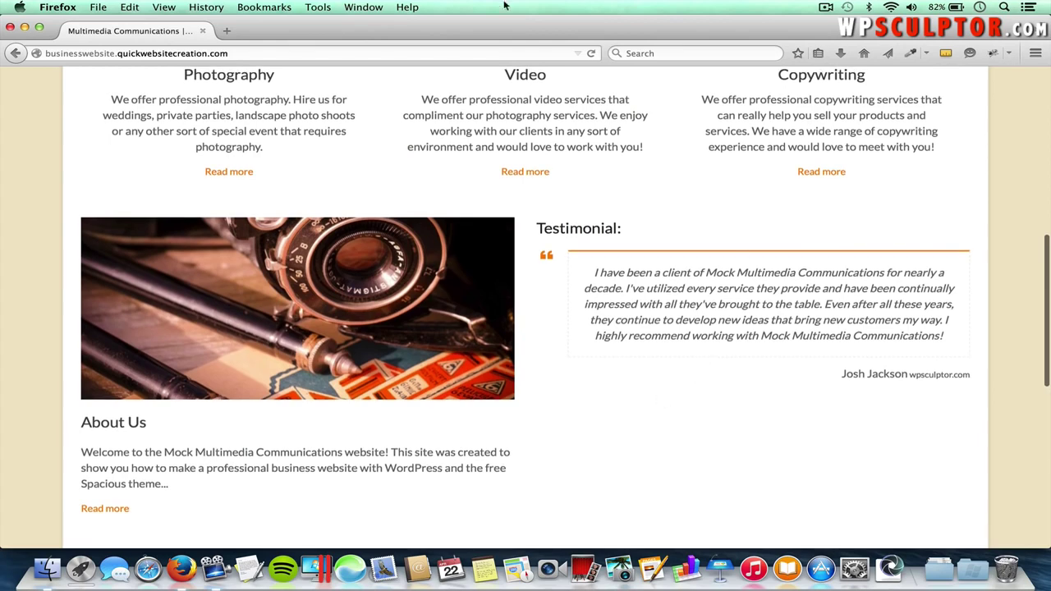
pyautogui.scroll(-2, 603, 395)
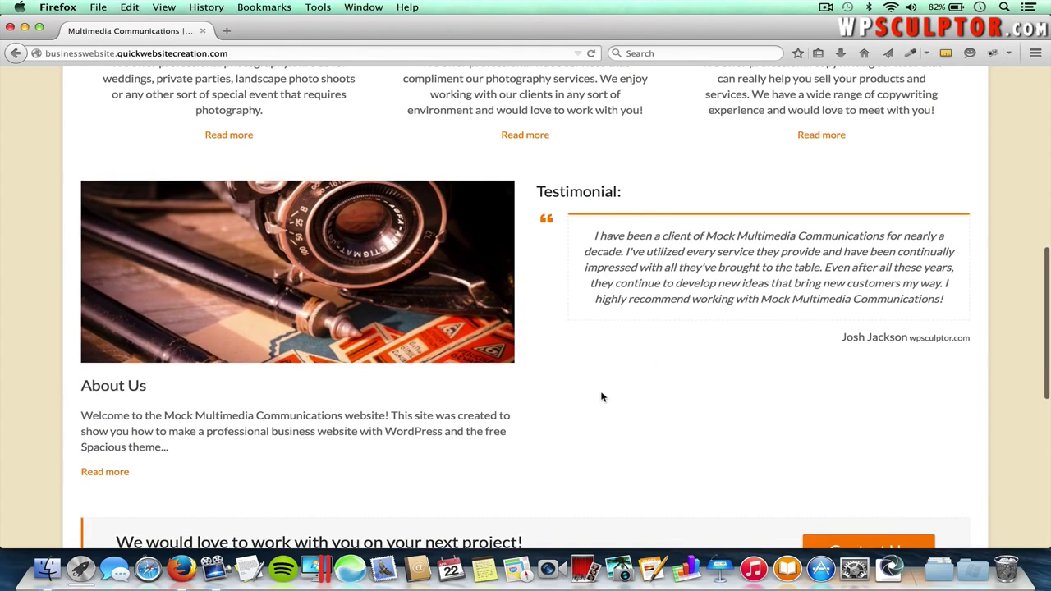
pyautogui.scroll(-6, 602, 397)
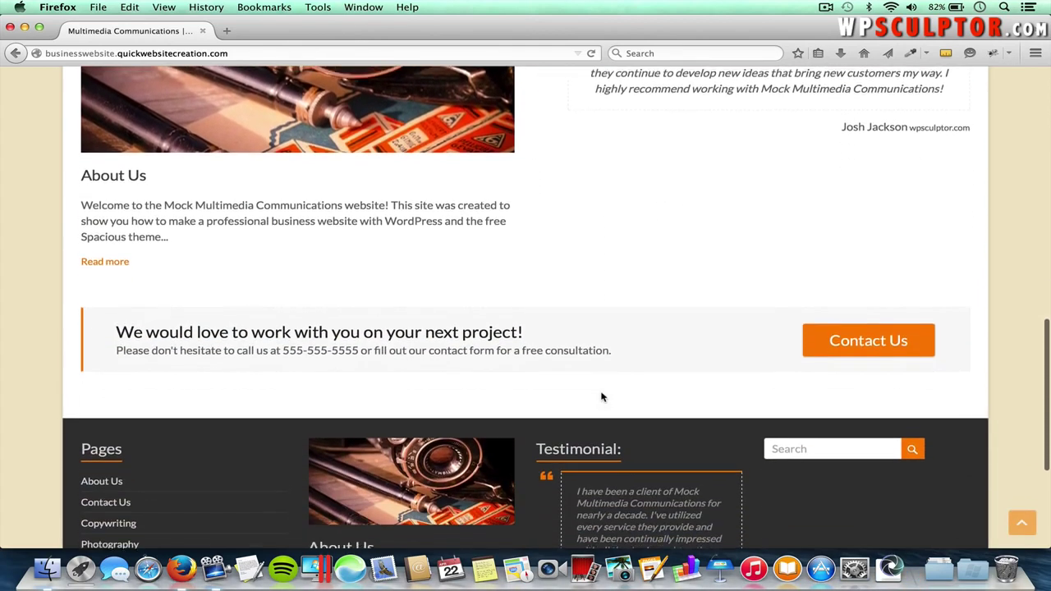
pyautogui.scroll(-4, 603, 397)
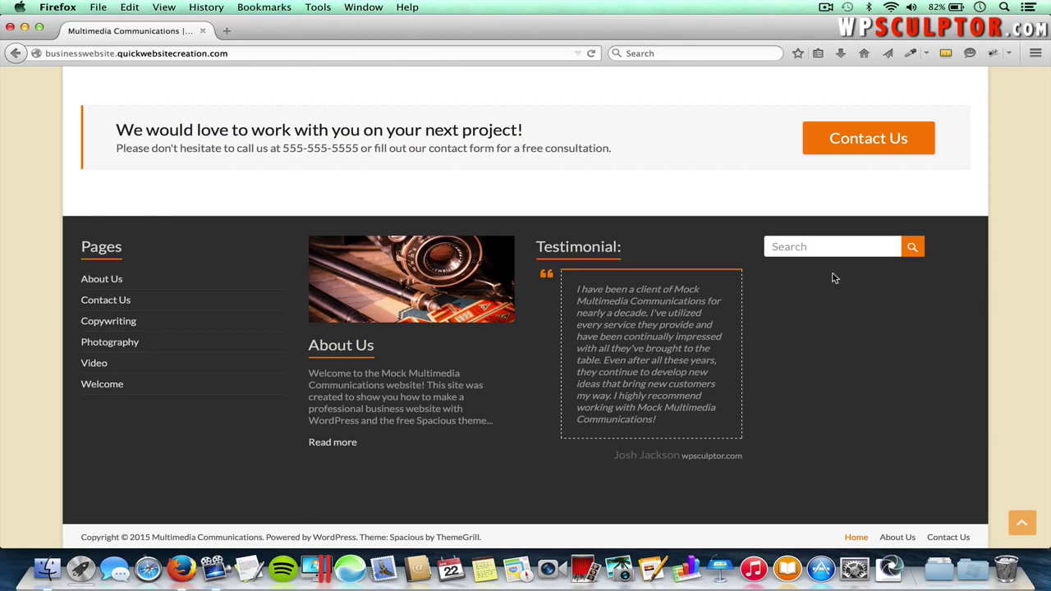
pyautogui.scroll(-2, 833, 278)
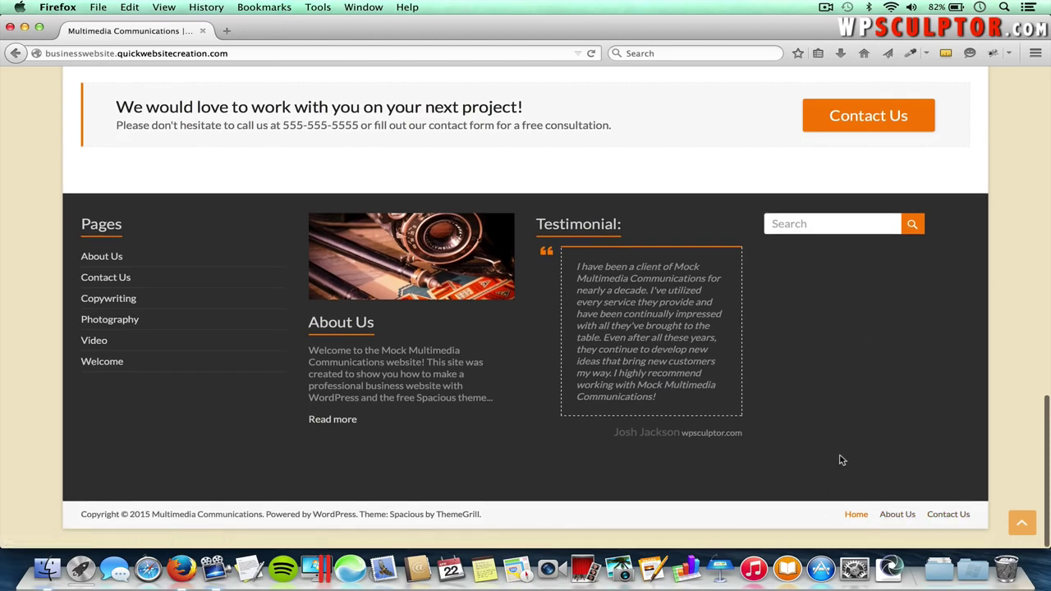
pyautogui.scroll(10, 842, 460)
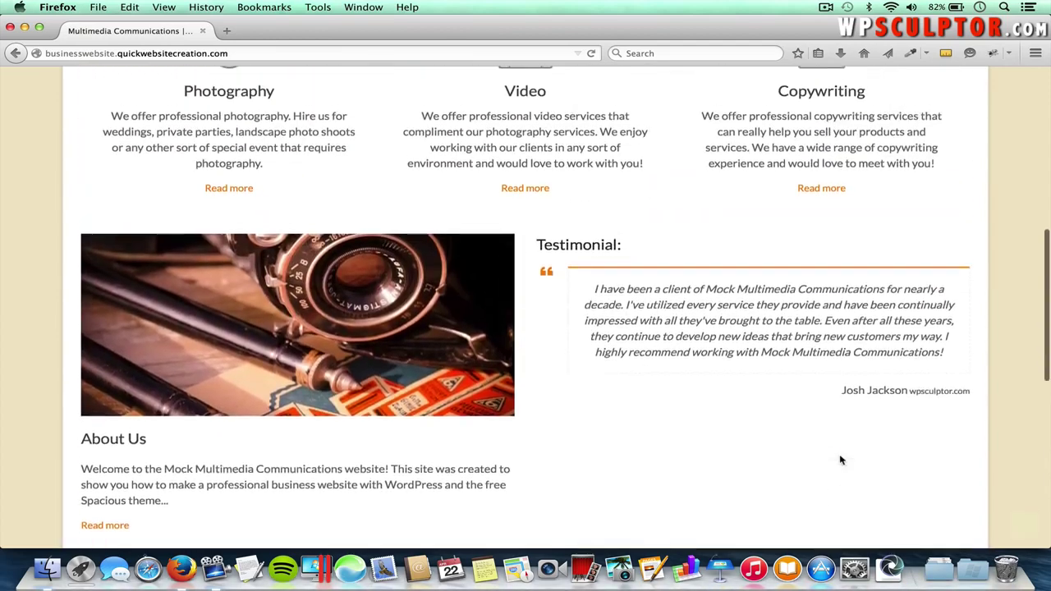
pyautogui.scroll(4, 842, 460)
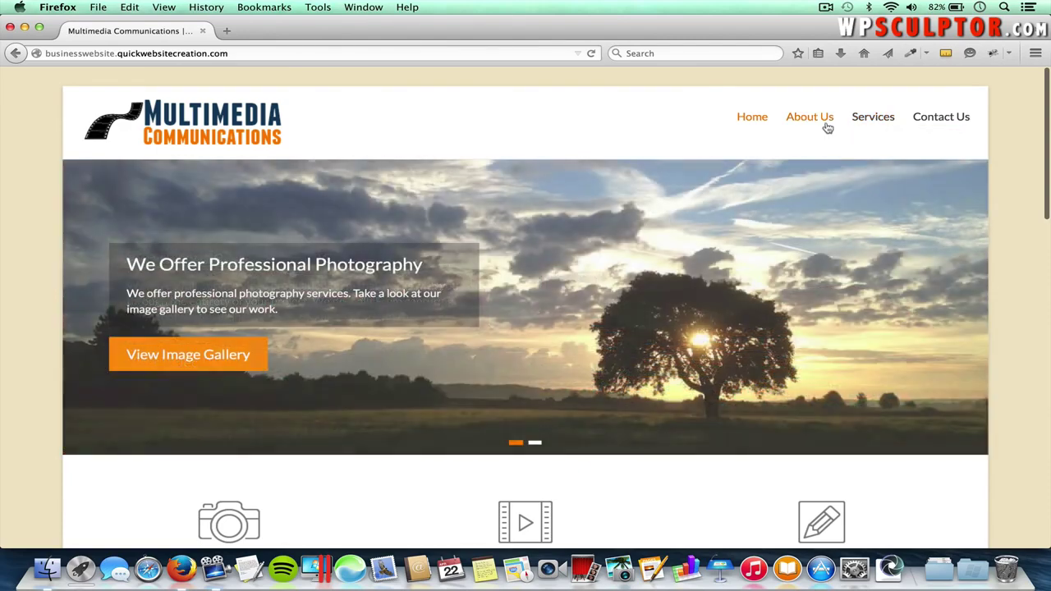
# - Open the Copywriting service page from the Services menu
pyautogui.moveTo(858, 111)
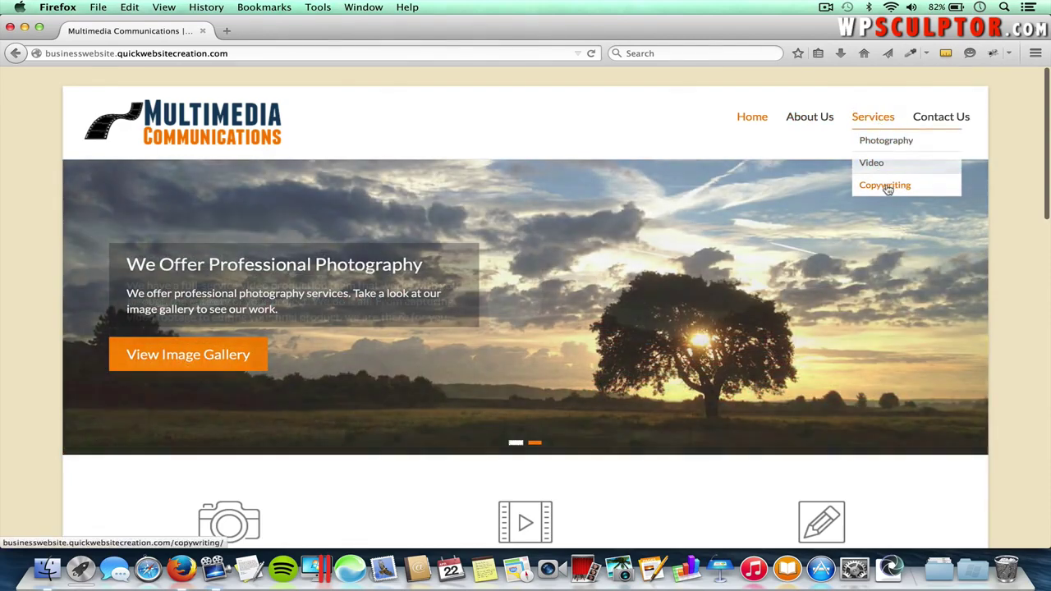
pyautogui.scroll(-2, 819, 237)
pyautogui.scroll(-3, 815, 248)
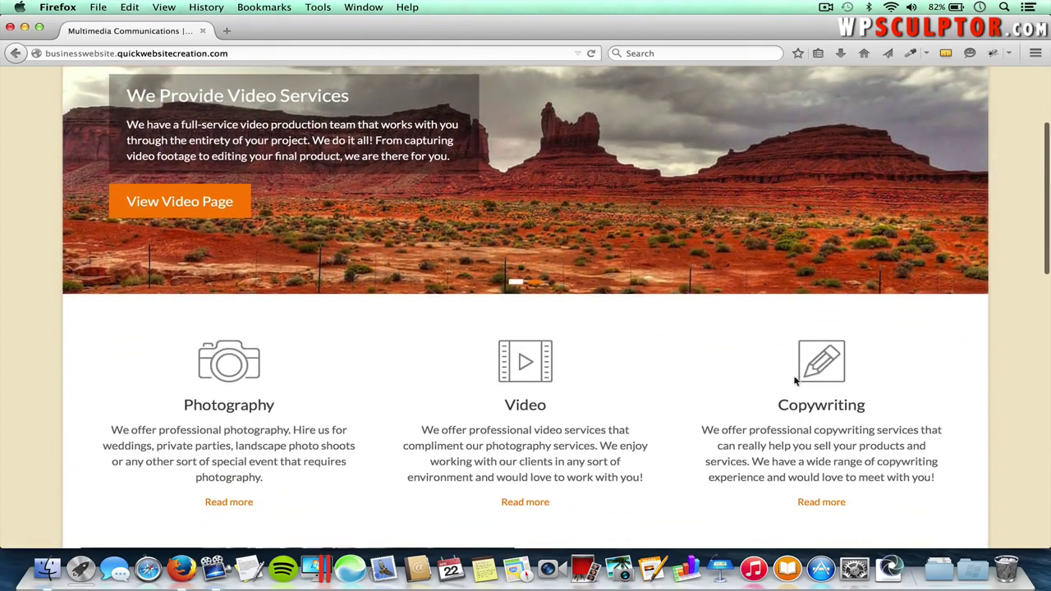
pyautogui.click(842, 413)
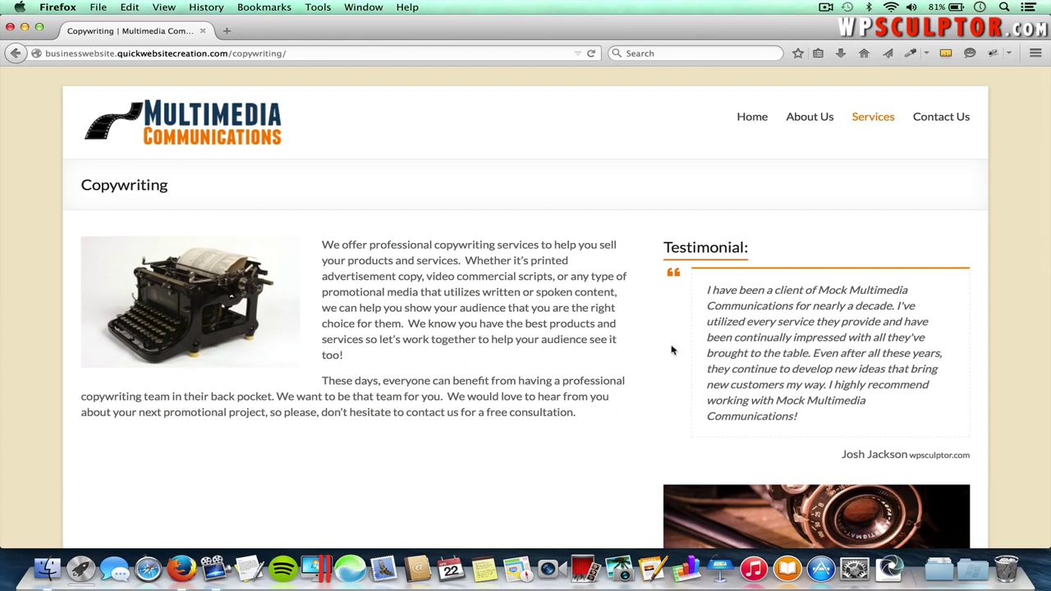
# - Read through the Copywriting page, then go to the About Us page
pyautogui.scroll(-2, 674, 351)
pyautogui.scroll(-2, 748, 323)
pyautogui.scroll(2, 748, 323)
pyautogui.scroll(-1, 748, 325)
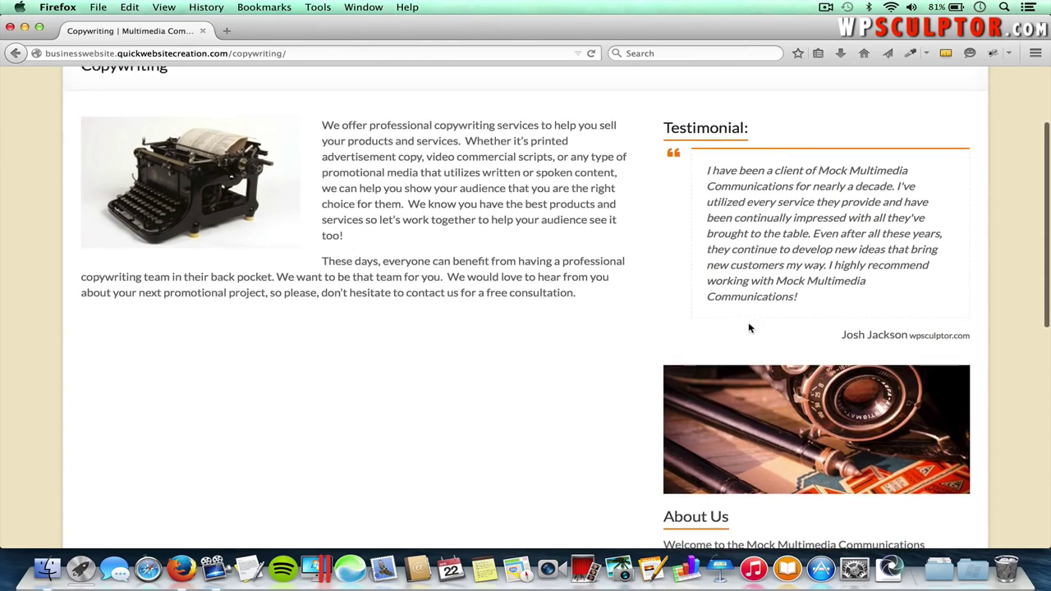
pyautogui.scroll(-3, 793, 291)
pyautogui.scroll(-1, 793, 292)
pyautogui.scroll(1, 746, 348)
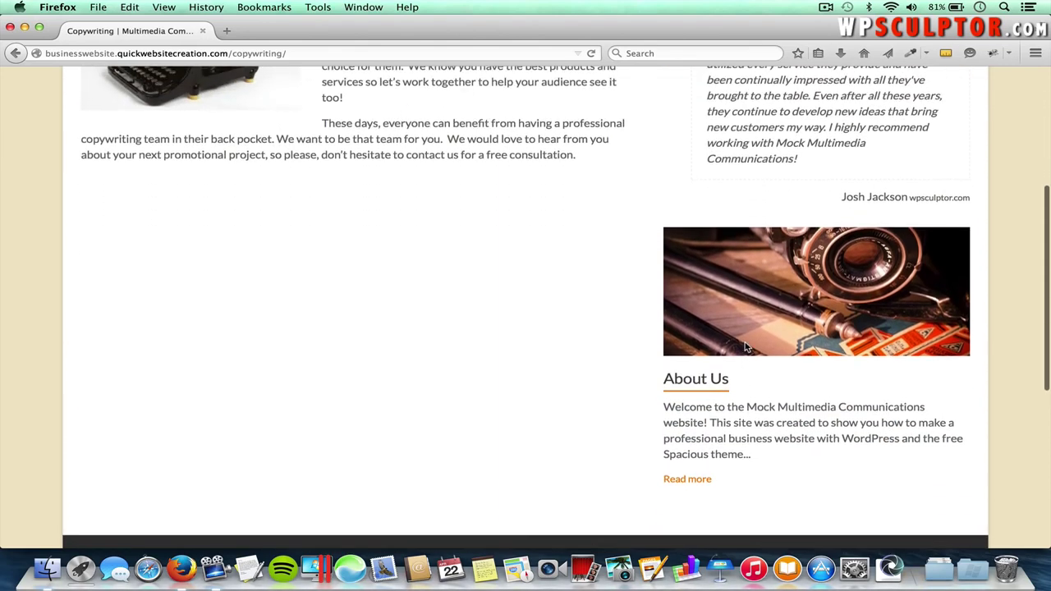
pyautogui.scroll(3, 747, 348)
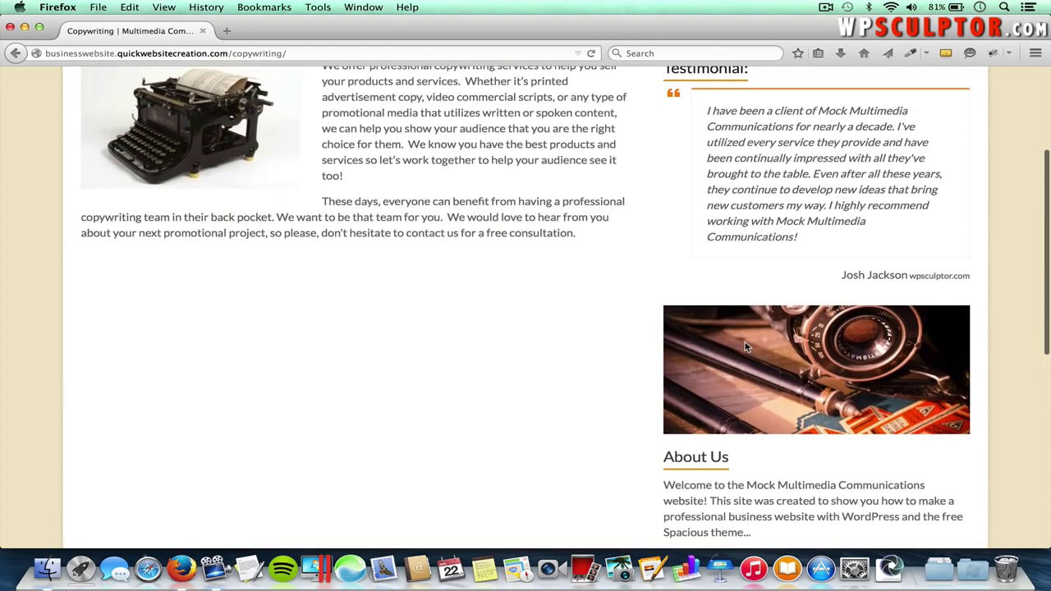
pyautogui.scroll(1, 747, 348)
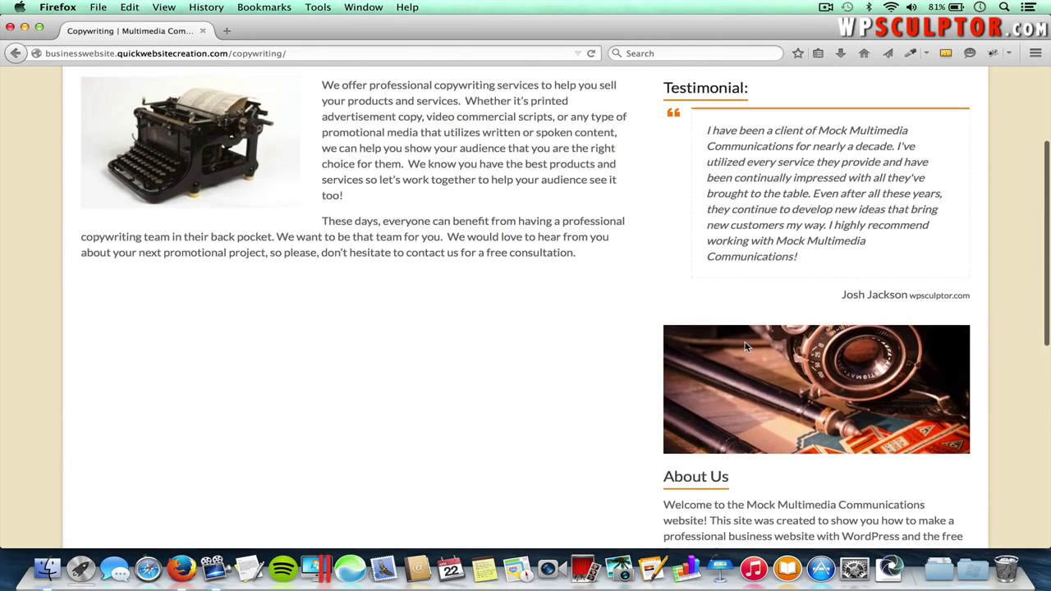
pyautogui.scroll(-1, 747, 348)
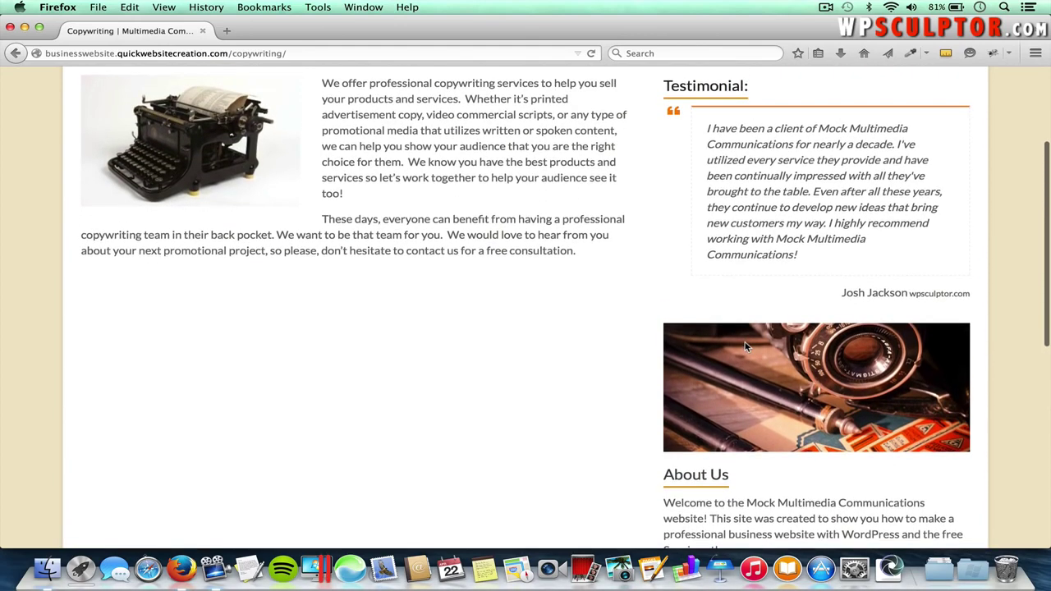
pyautogui.scroll(4, 747, 317)
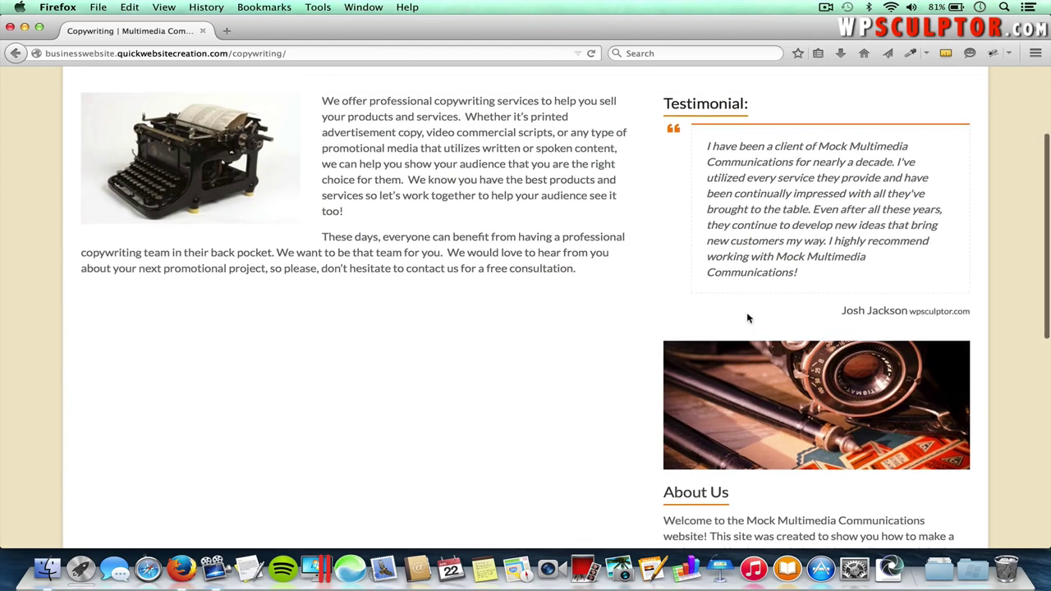
pyautogui.scroll(3, 747, 317)
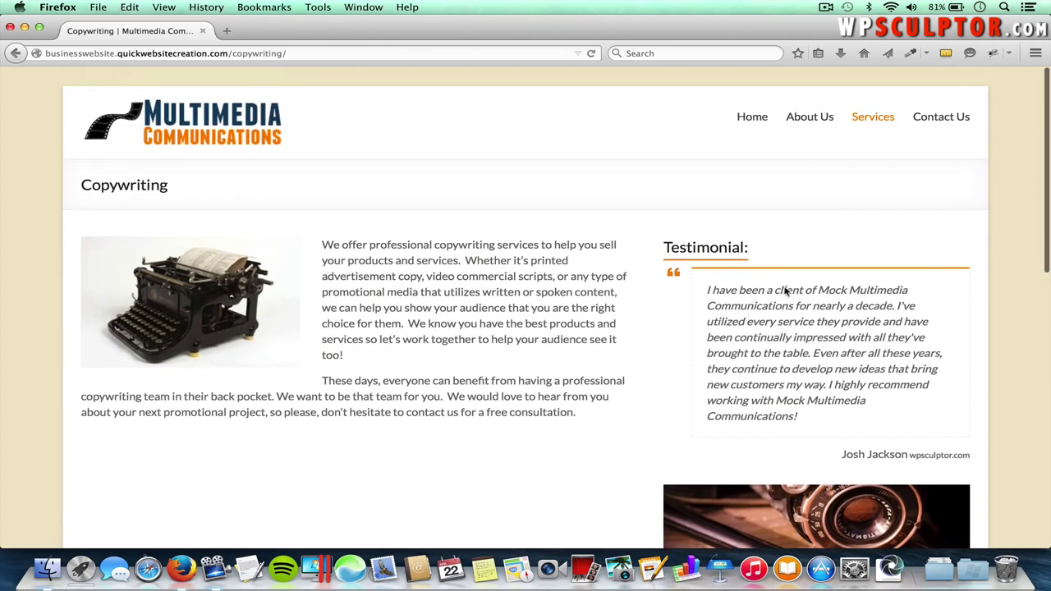
pyautogui.click(812, 120)
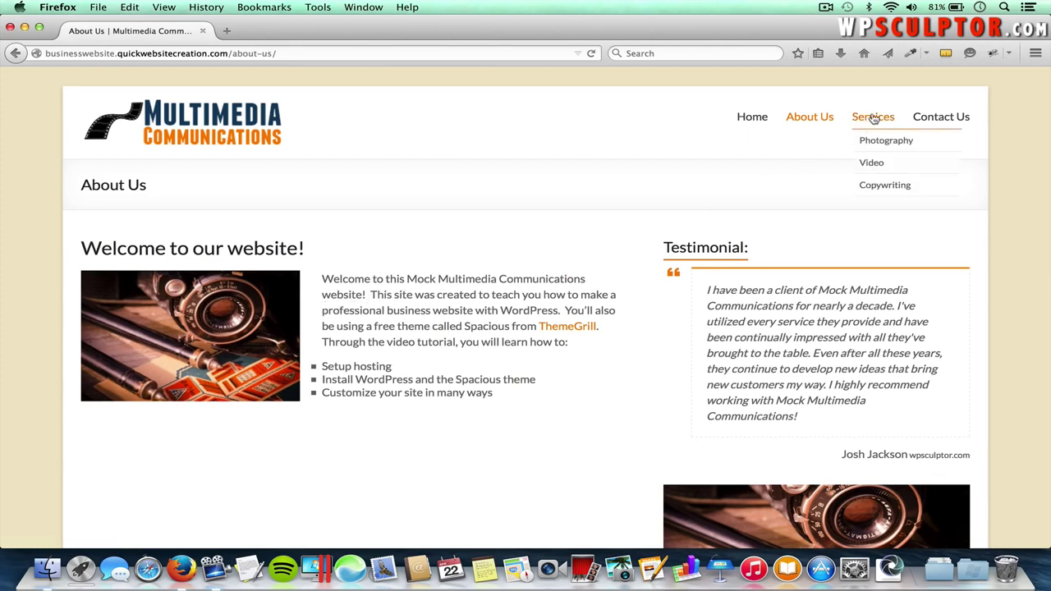
# - Browse the Photography gallery, enlarging the poppy field photo and paging to the red desert
pyautogui.click(878, 141)
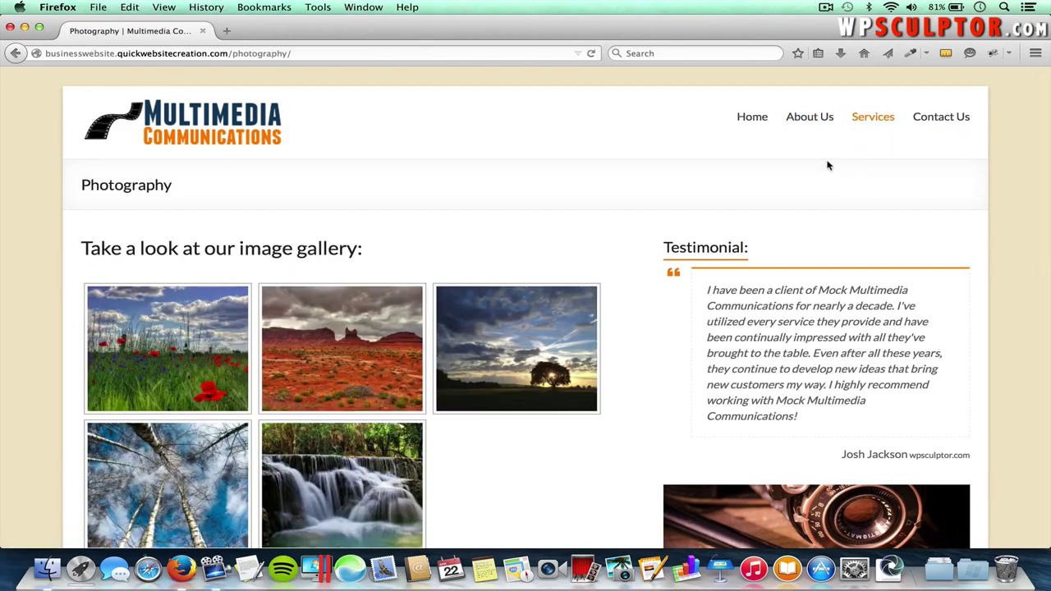
pyautogui.click(175, 343)
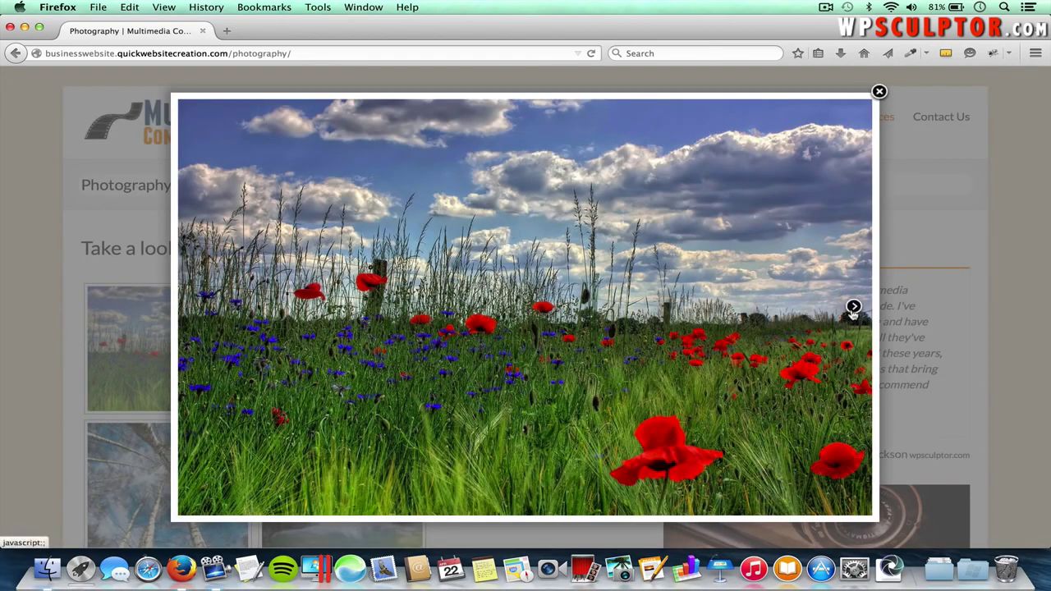
pyautogui.click(854, 308)
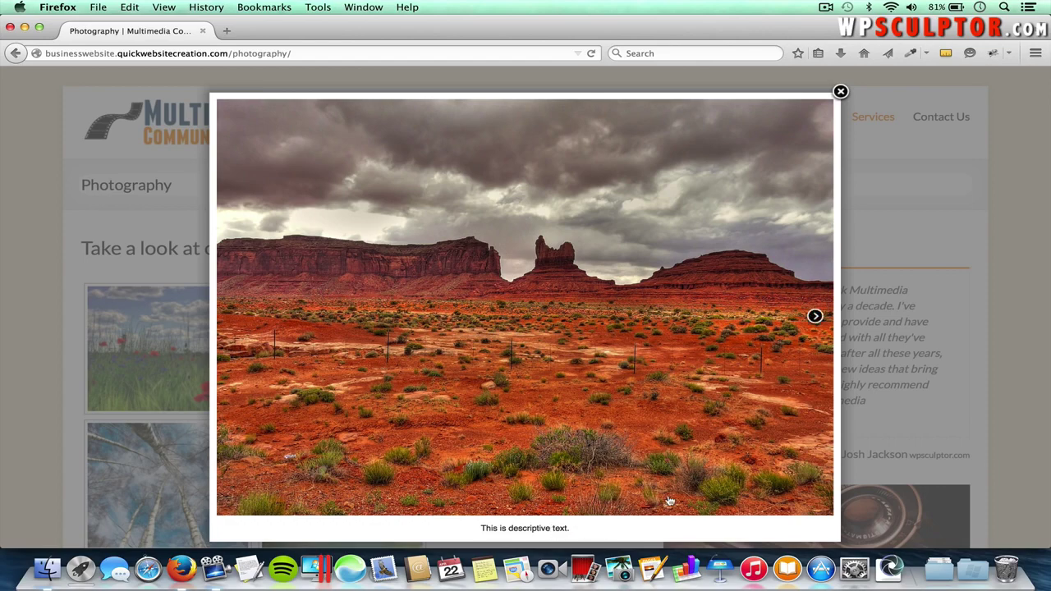
pyautogui.click(841, 93)
# - Visit the Video service page, then the Contact Us page
pyautogui.moveTo(873, 112)
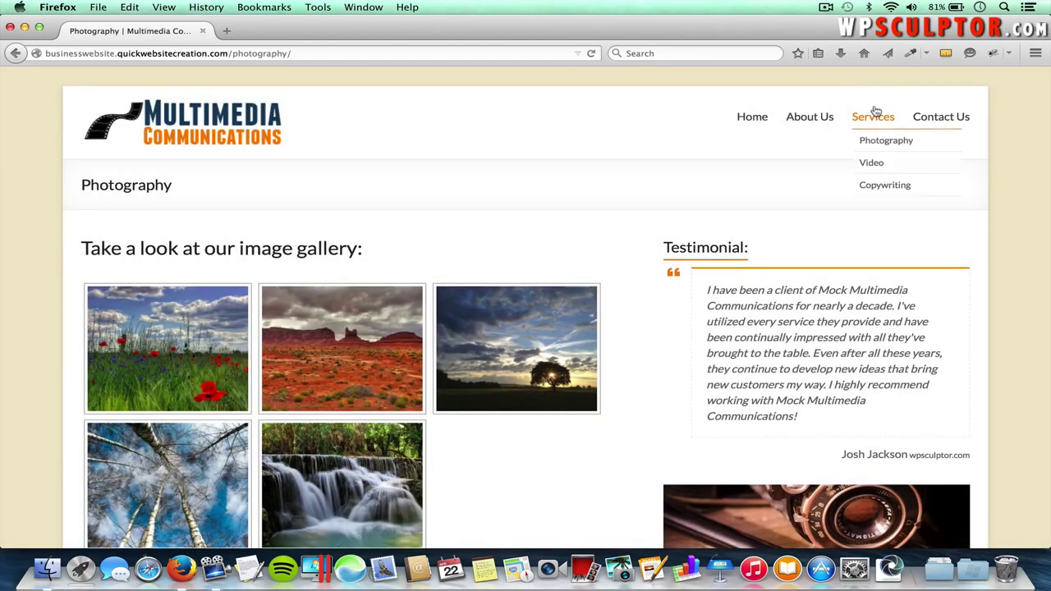
pyautogui.click(873, 163)
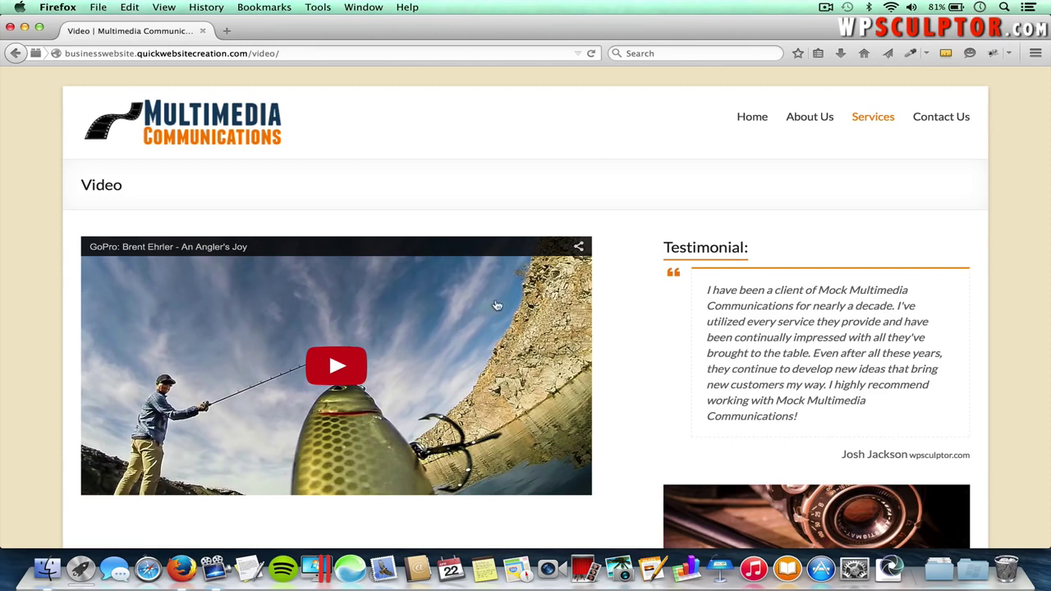
pyautogui.click(944, 123)
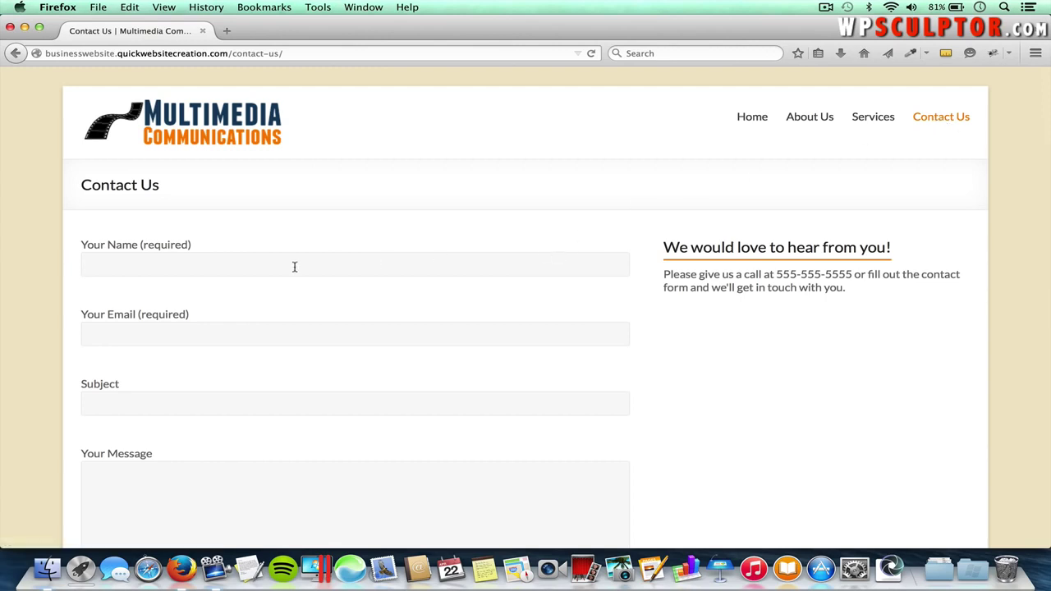
# - Scroll down to view the contact form and Send button, then back up
pyautogui.scroll(-5, 247, 420)
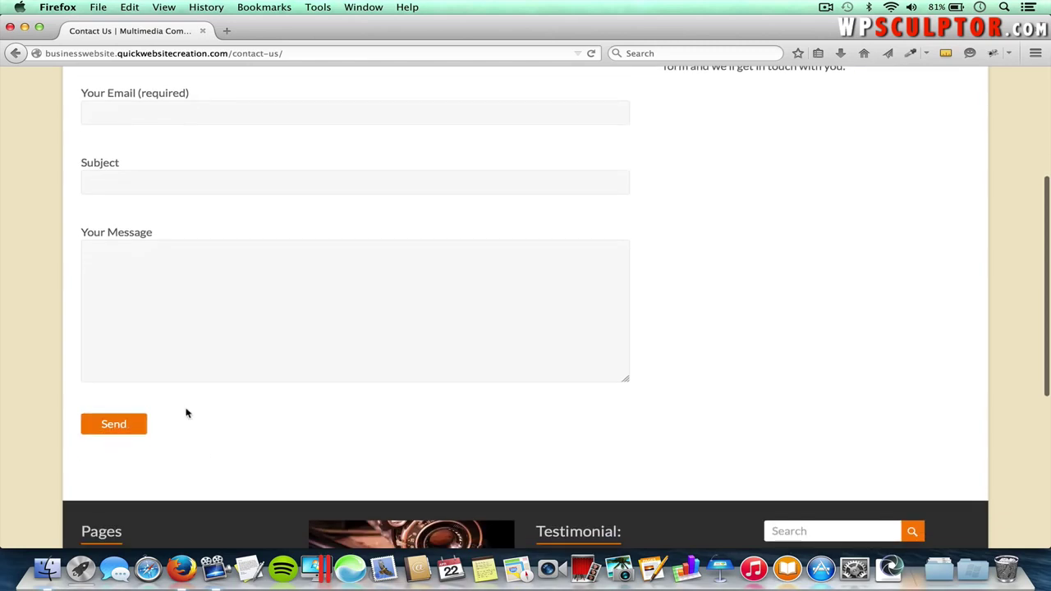
pyautogui.scroll(1, 249, 377)
pyautogui.scroll(4, 249, 379)
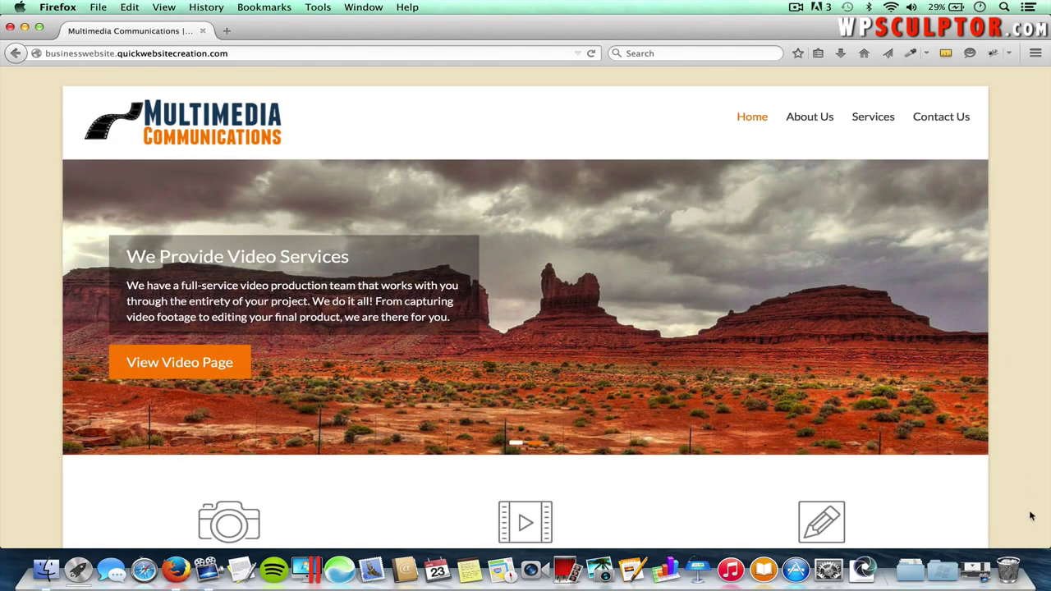
# - Narrow the Firefox window to preview the site's mobile layout and scroll it
pyautogui.moveTo(1042, 547); pyautogui.dragTo(244, 550)
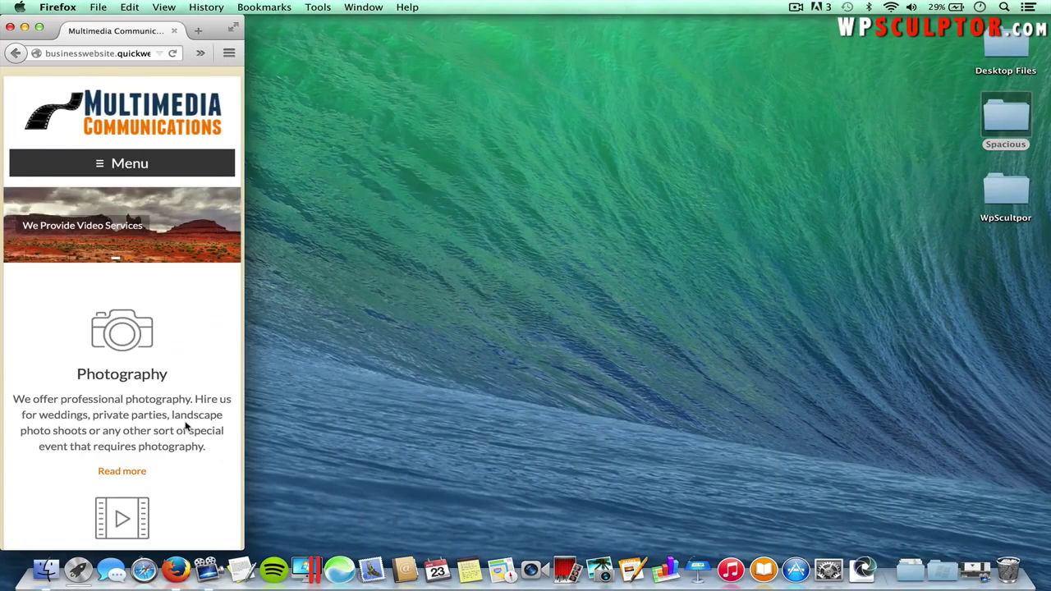
pyautogui.scroll(-10, 186, 426)
pyautogui.scroll(-20, 186, 426)
pyautogui.scroll(20, 186, 426)
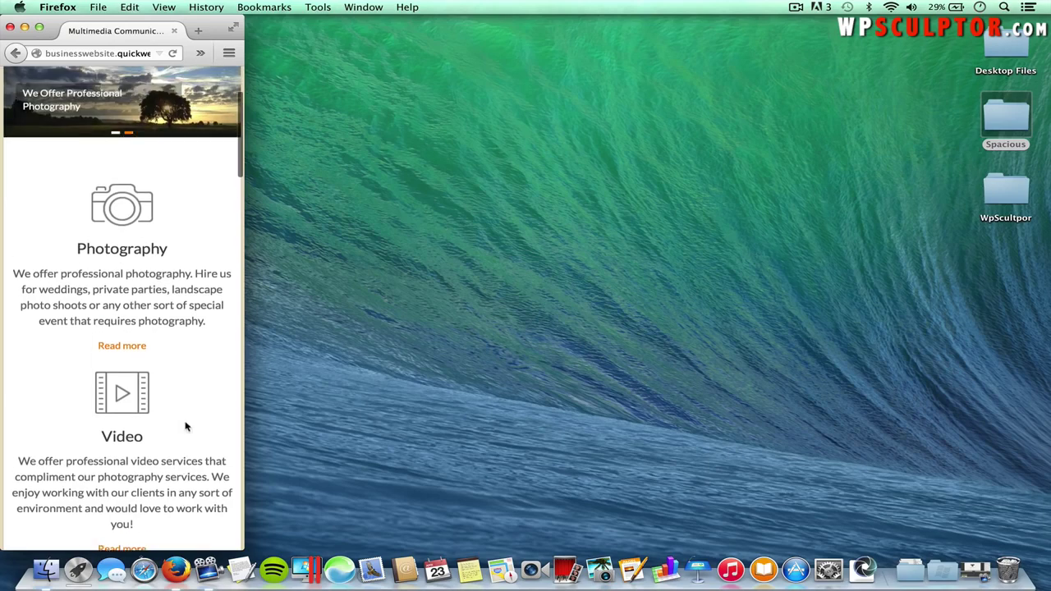
pyautogui.scroll(3, 186, 426)
# - Expand and collapse the mobile Menu, then restore the window to full width
pyautogui.click(137, 165)
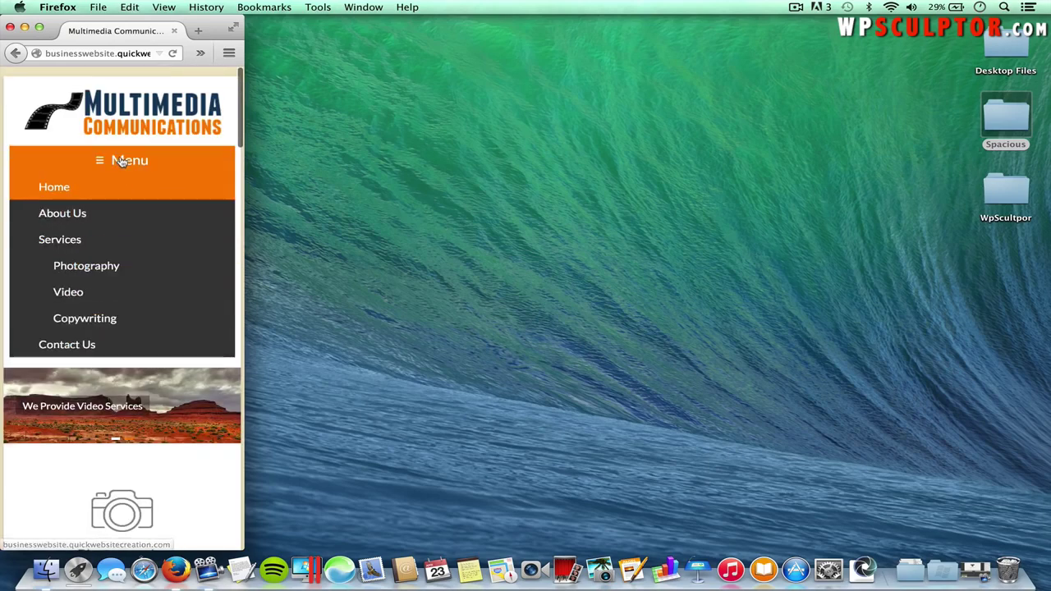
pyautogui.click(129, 161)
pyautogui.moveTo(242, 542); pyautogui.dragTo(1050, 546)
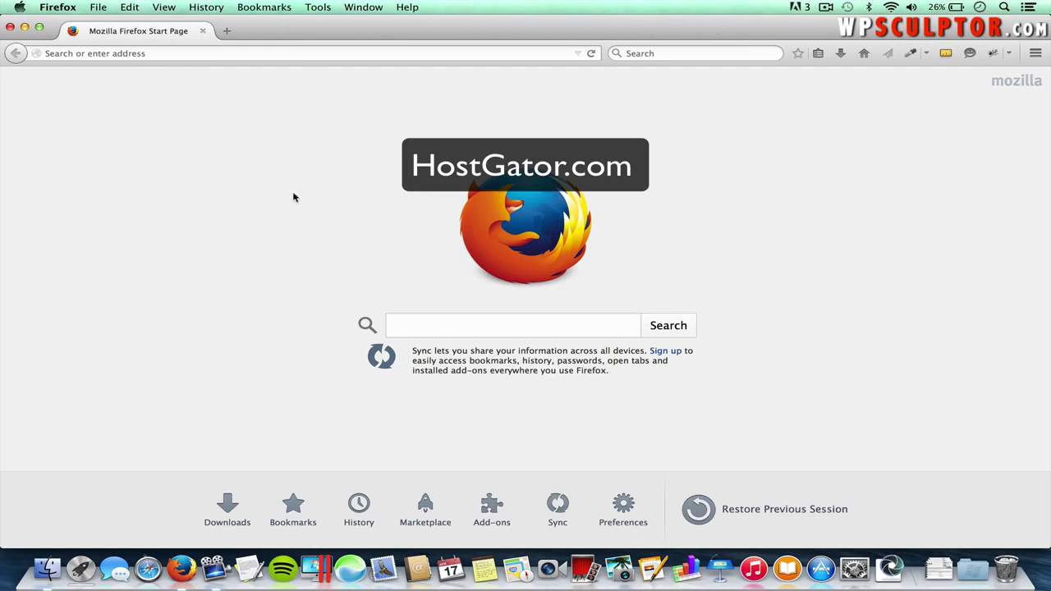
# - Go to hostgator.com and view the Hatchling, Baby and Business web hosting plans
pyautogui.click(153, 53)
pyautogui.write('hostgator.com')
pyautogui.press('Return')
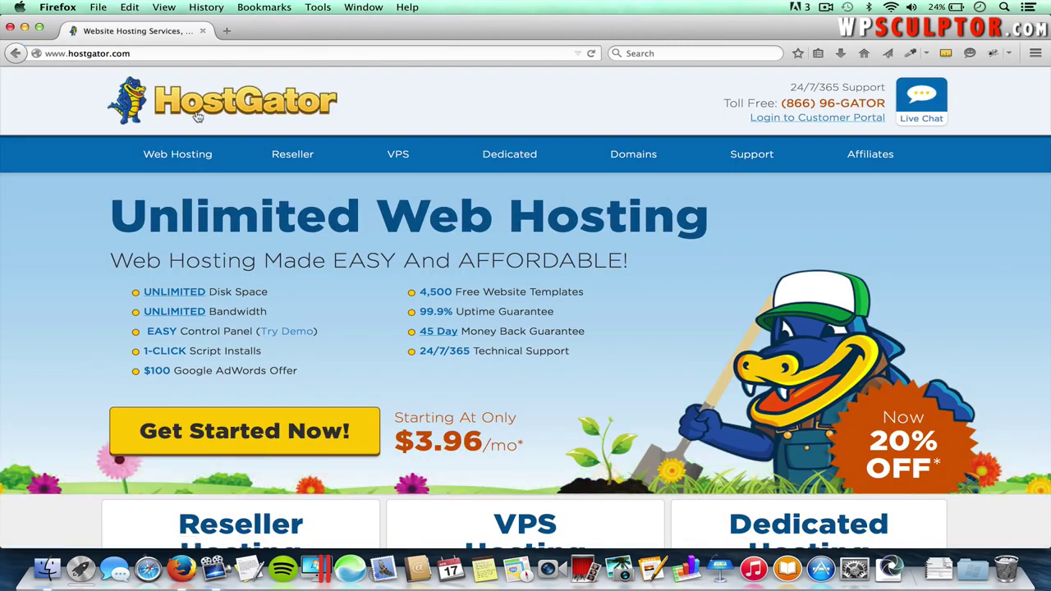
pyautogui.click(177, 156)
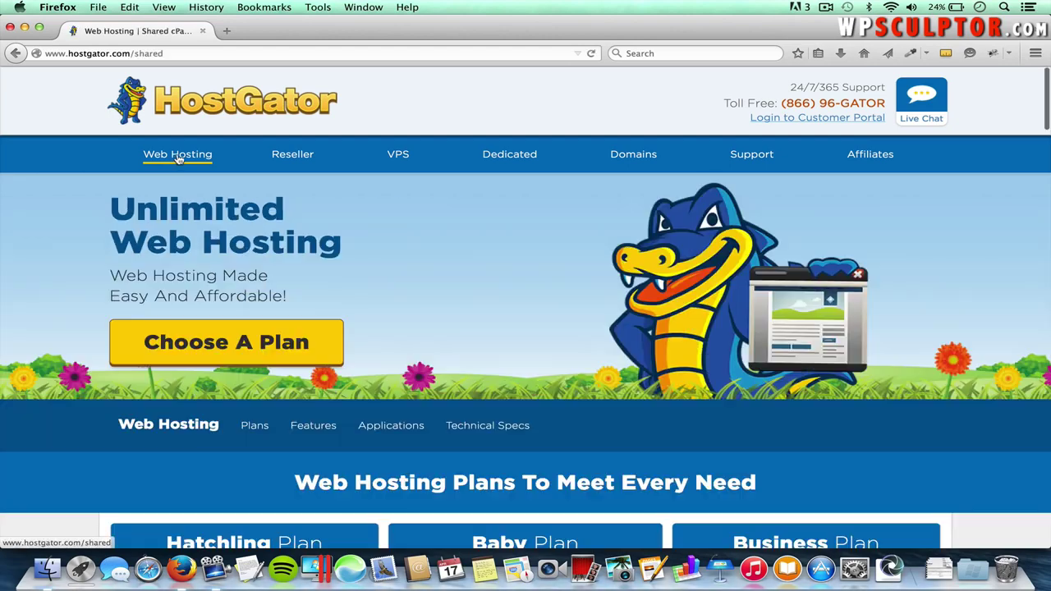
pyautogui.scroll(-5, 178, 158)
pyautogui.scroll(-2, 177, 159)
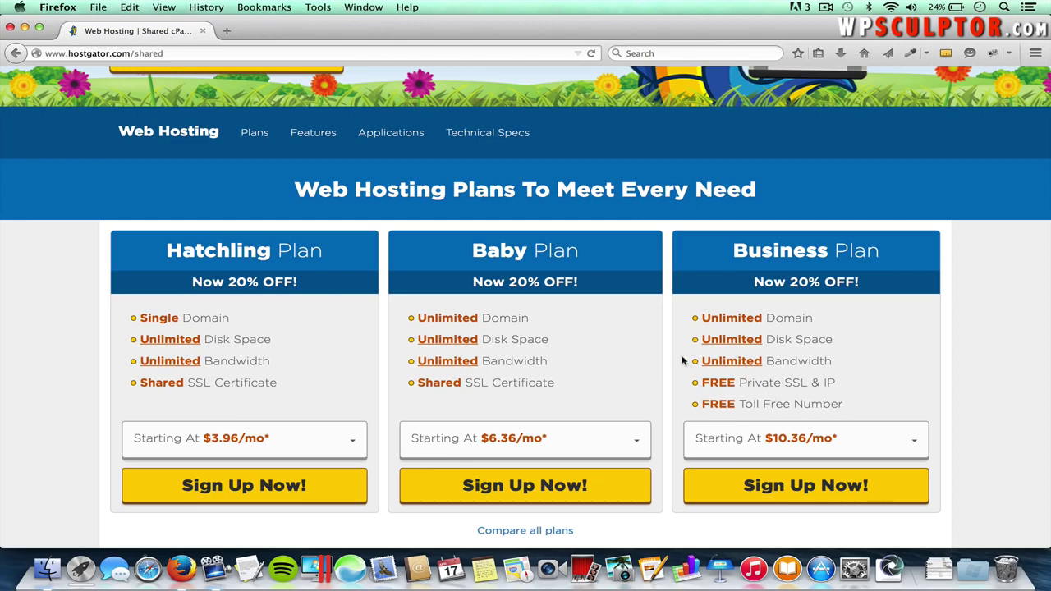
# - Sign up for the Baby plan with the order set to register a new domain
pyautogui.click(528, 487)
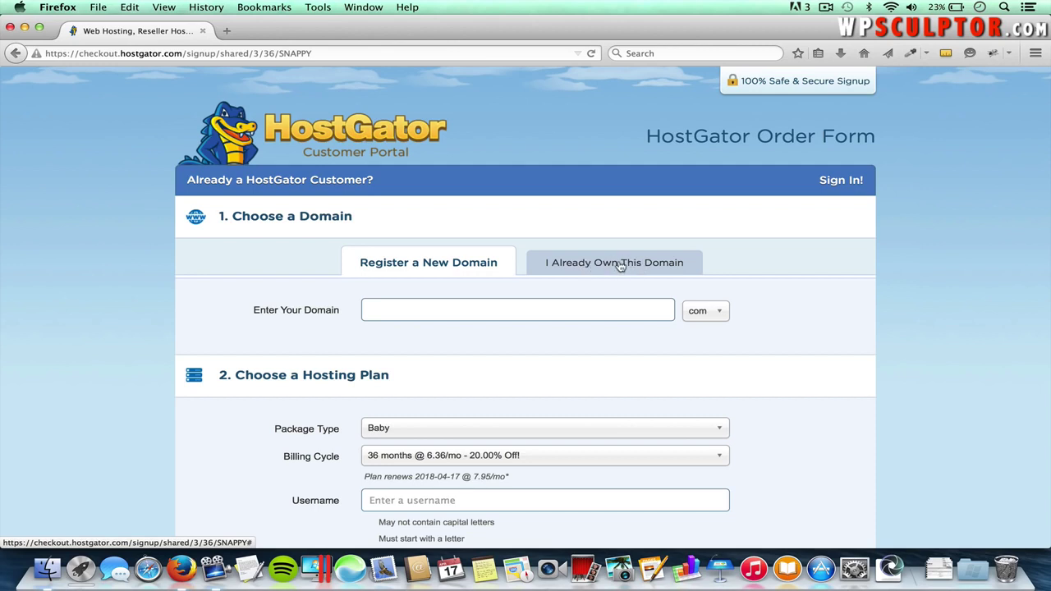
pyautogui.click(620, 265)
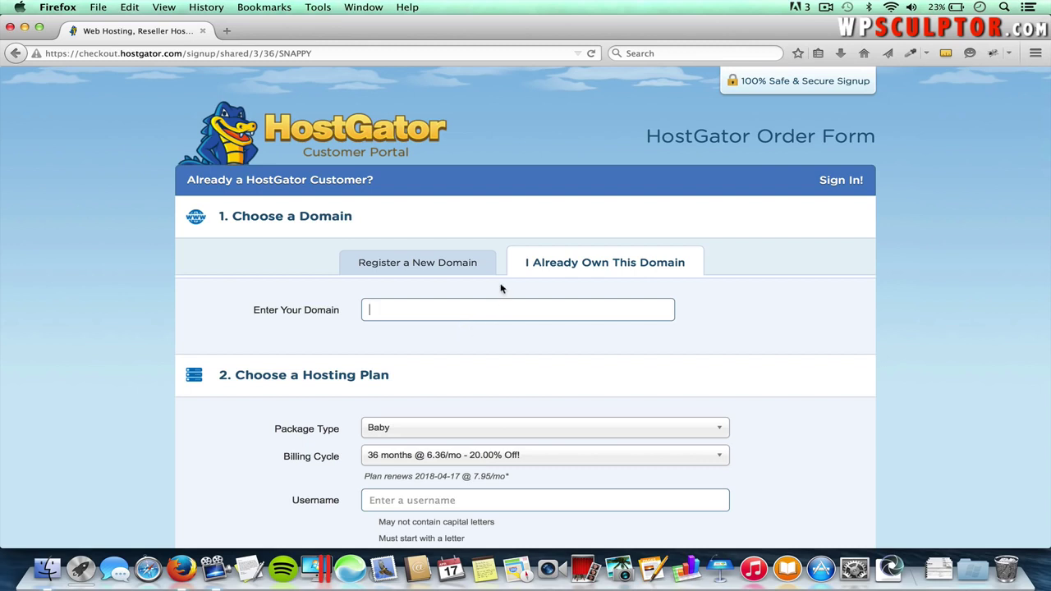
pyautogui.click(416, 268)
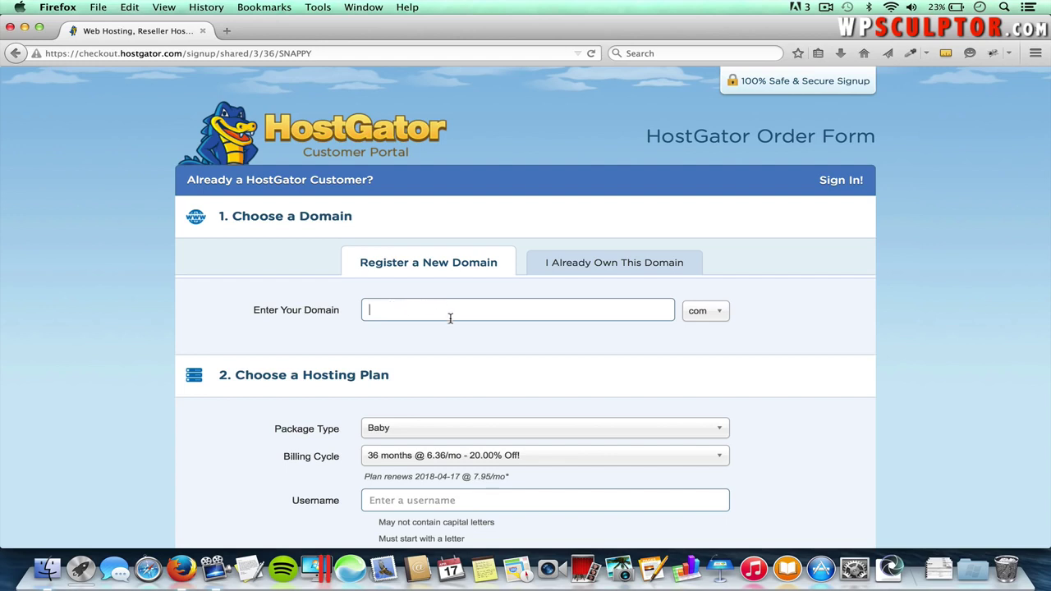
# - Check whether mybusiness.com is available
pyautogui.write('mybusiness')
pyautogui.click(713, 312)
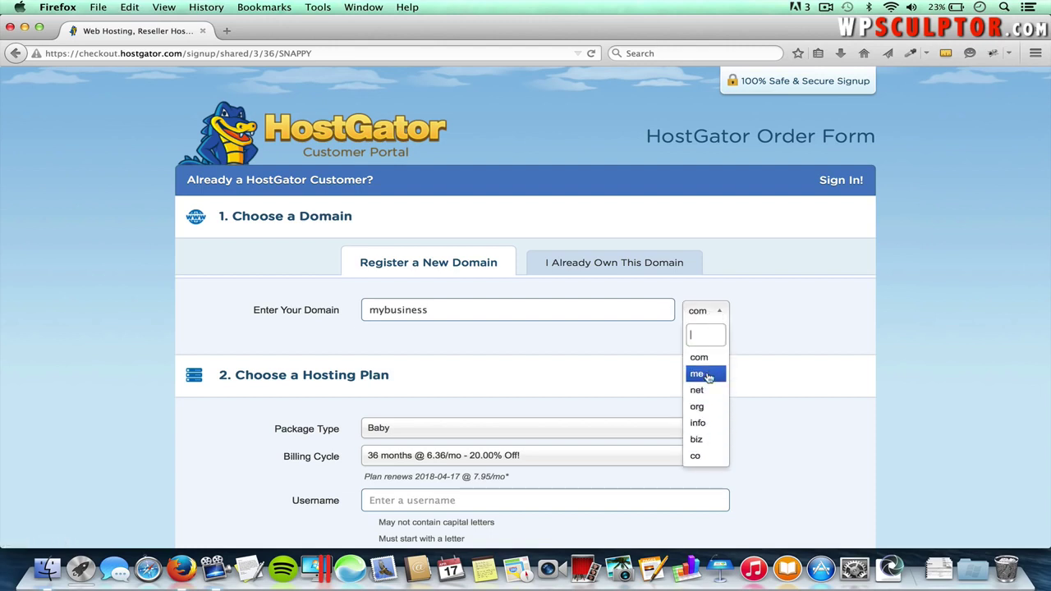
pyautogui.click(703, 358)
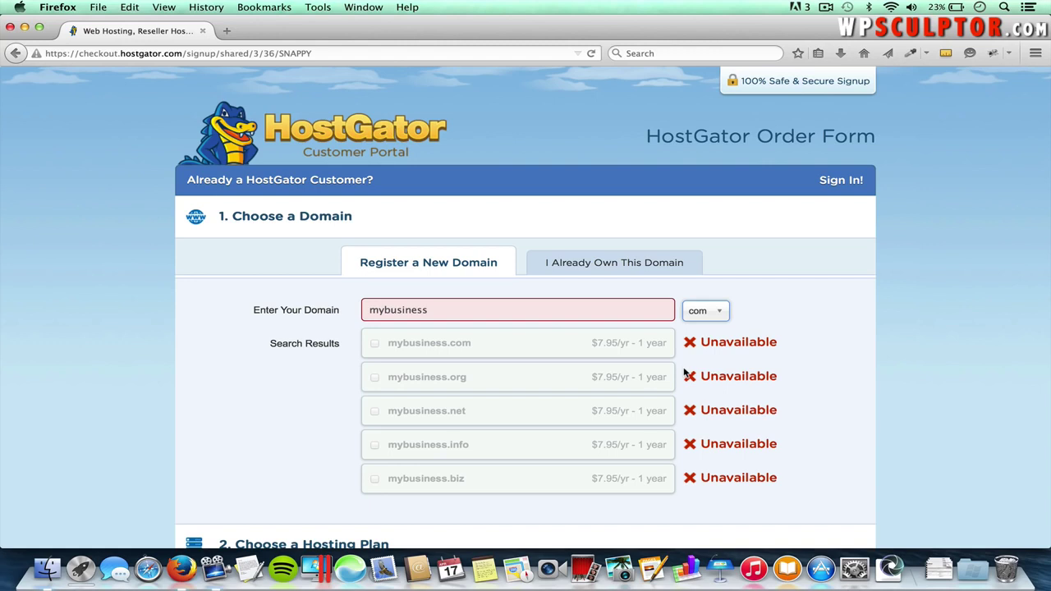
# - Replace it with myprofessionalbusiness.com and add that available domain
pyautogui.doubleClick(462, 308)
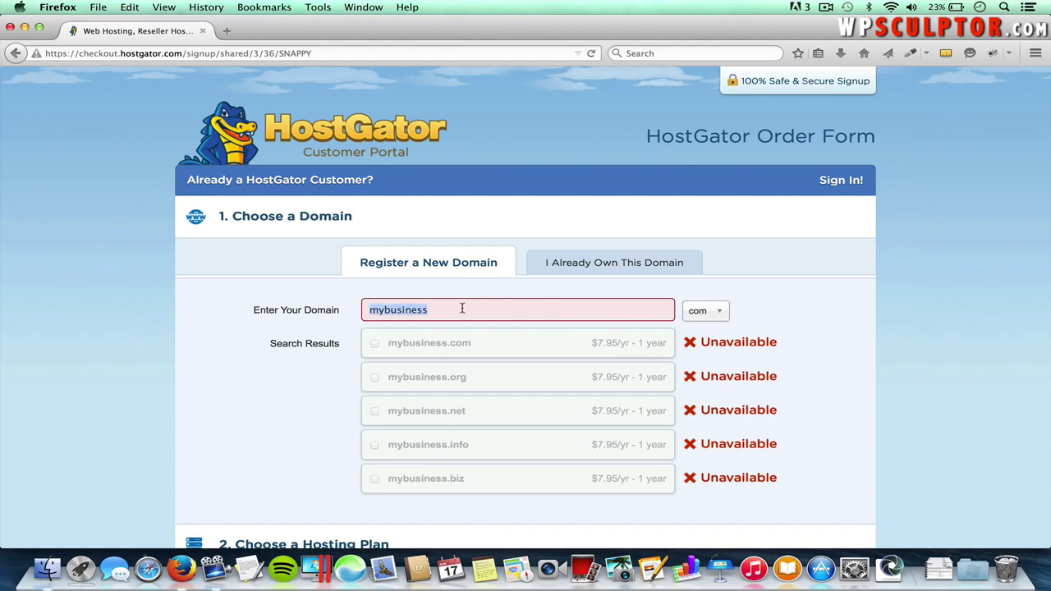
pyautogui.write('myprofessionalbusin')
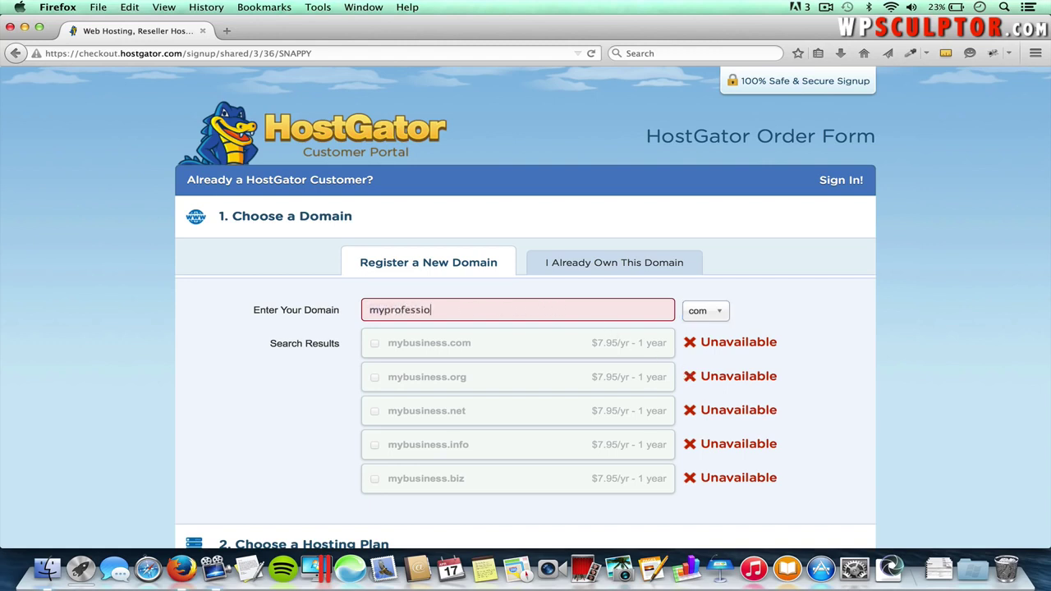
pyautogui.click(722, 314)
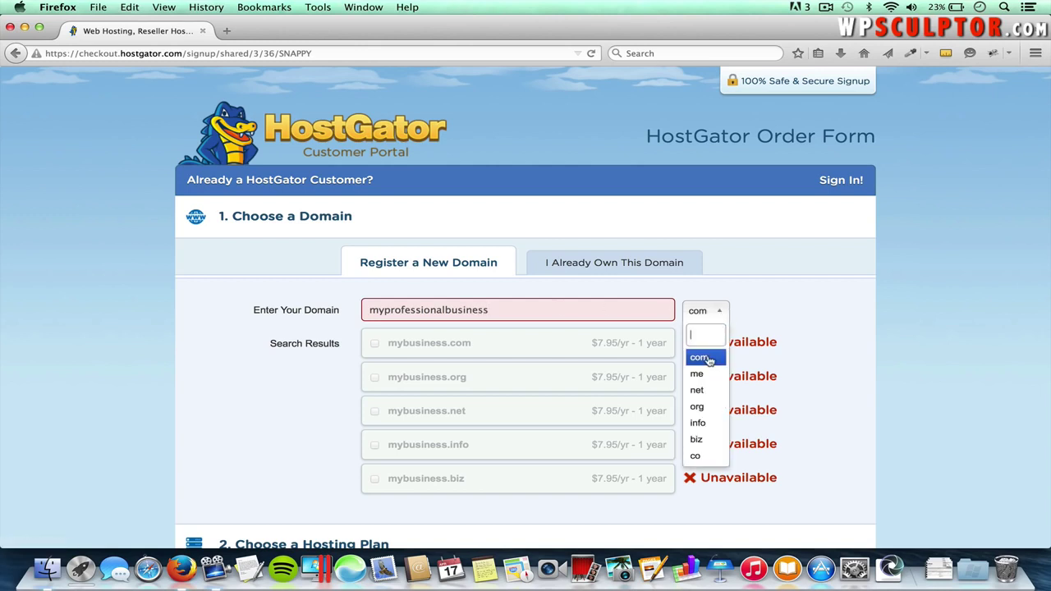
pyautogui.click(699, 358)
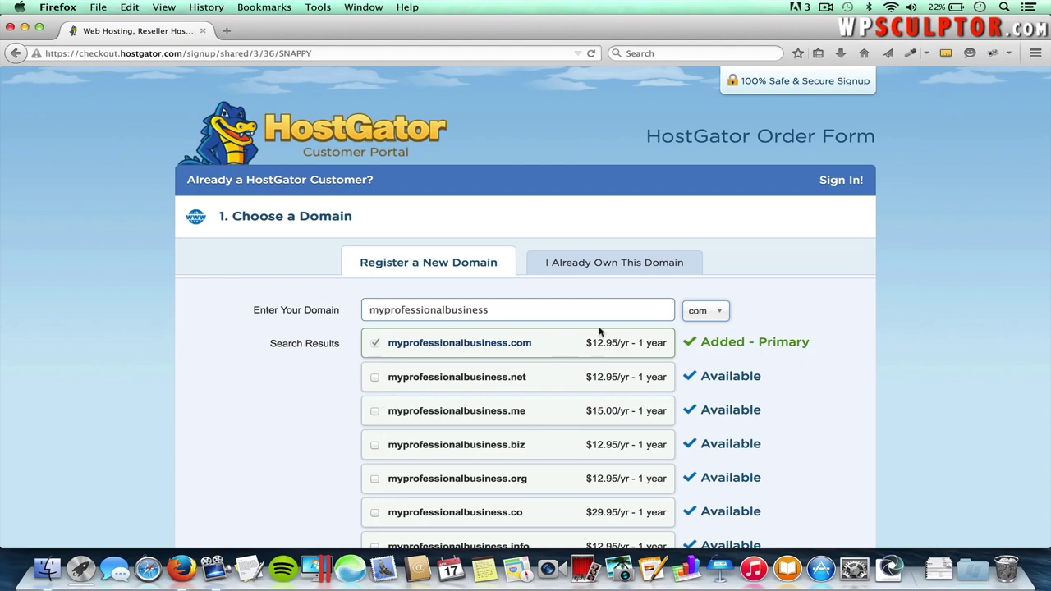
pyautogui.scroll(-5, 601, 338)
pyautogui.scroll(-4, 601, 343)
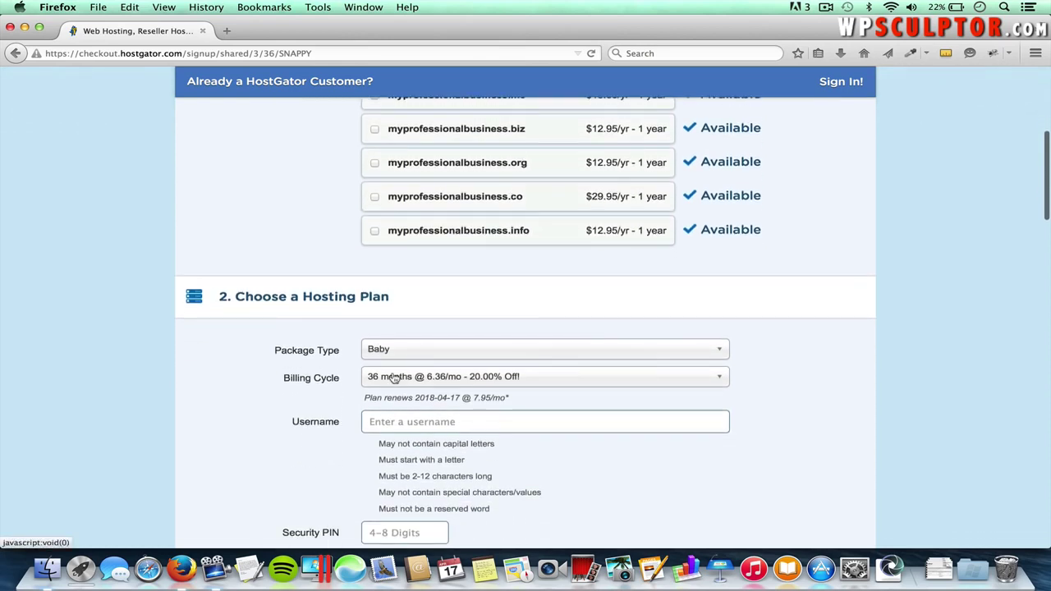
# - Keep the Baby package and switch billing to 1 month at $7.96/mo
pyautogui.click(420, 350)
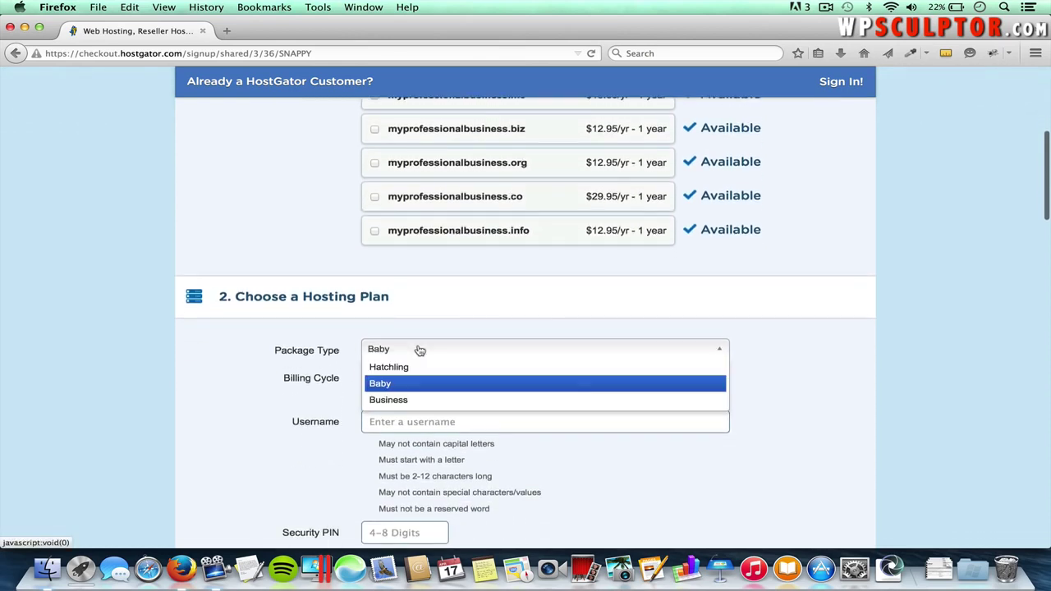
pyautogui.click(410, 386)
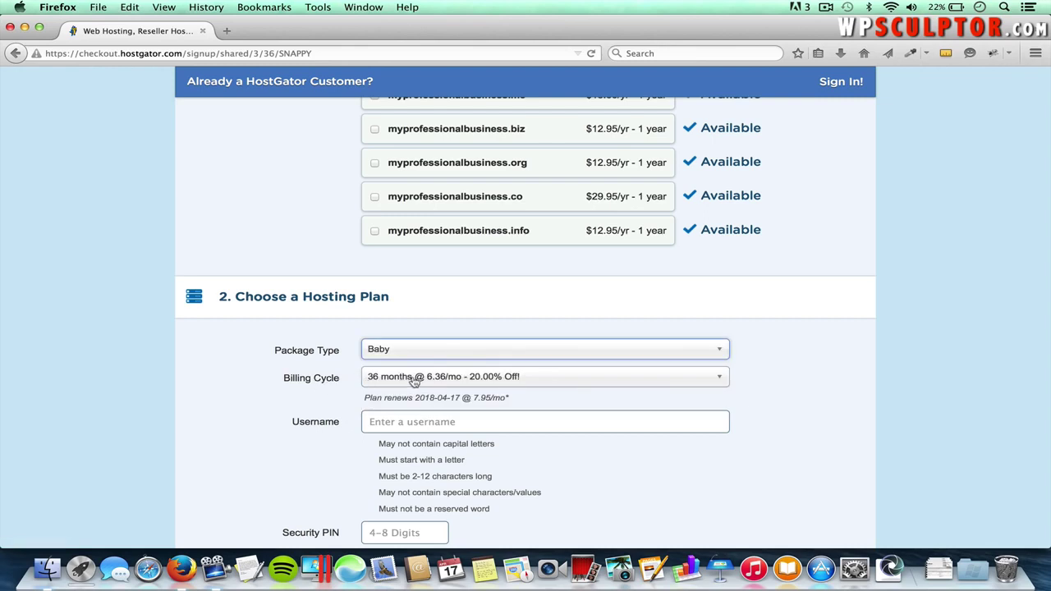
pyautogui.click(461, 380)
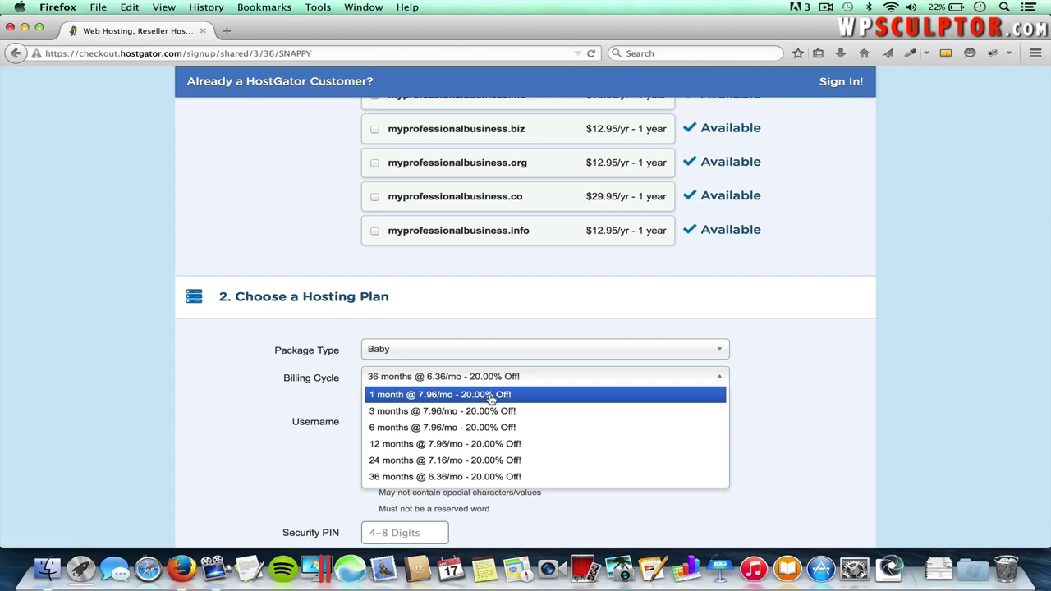
pyautogui.click(491, 395)
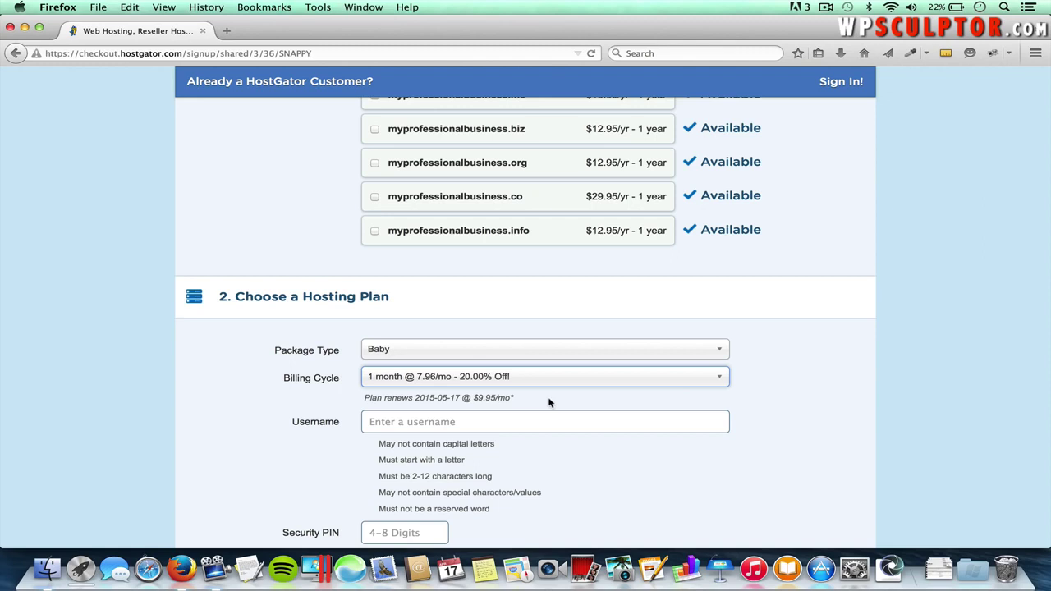
pyautogui.scroll(-3, 440, 429)
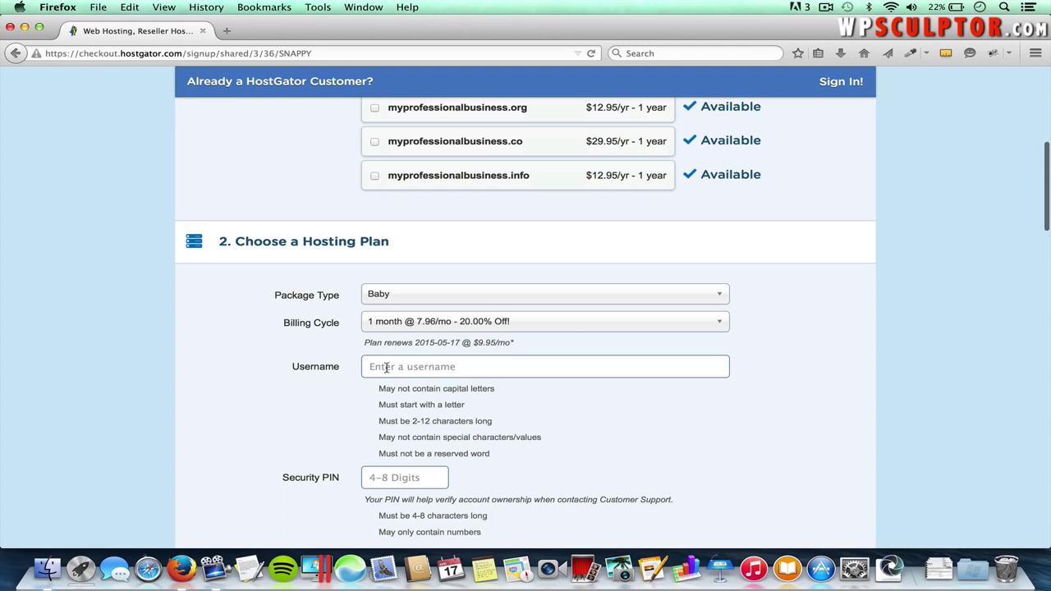
pyautogui.scroll(-3, 402, 457)
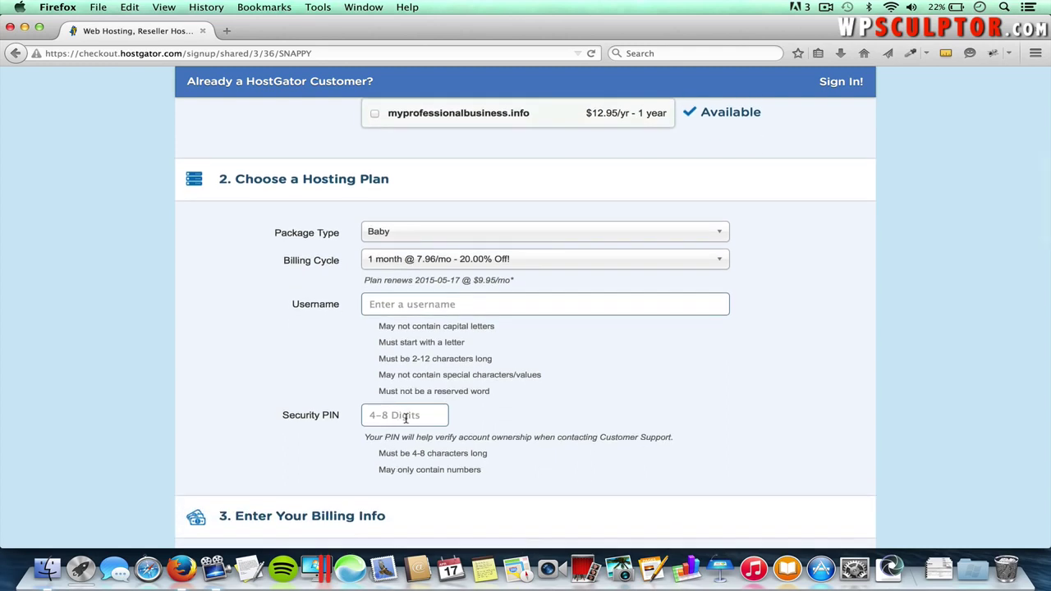
pyautogui.scroll(-5, 406, 418)
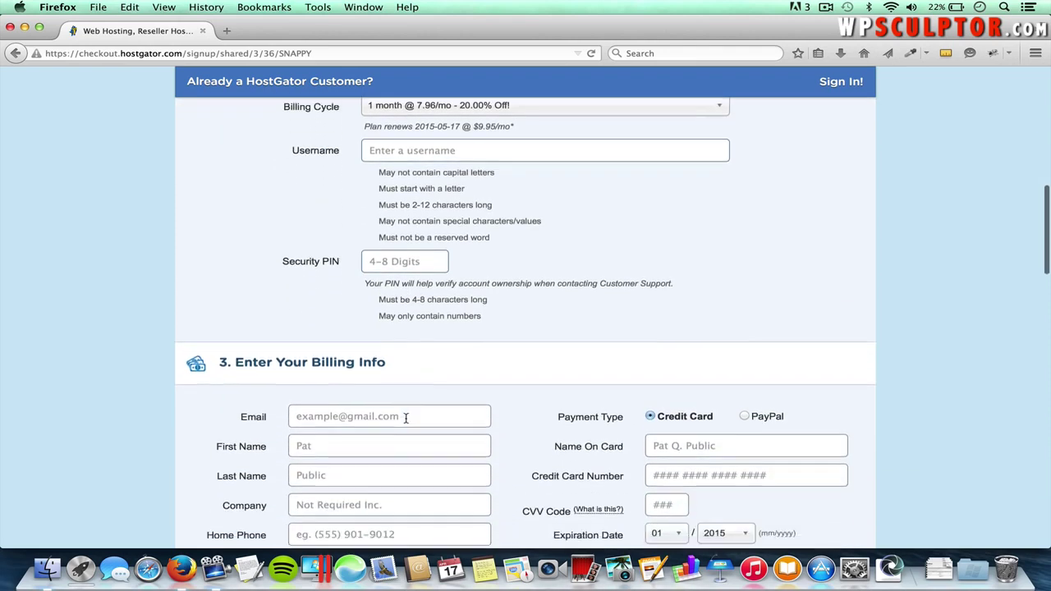
pyautogui.scroll(-1, 406, 419)
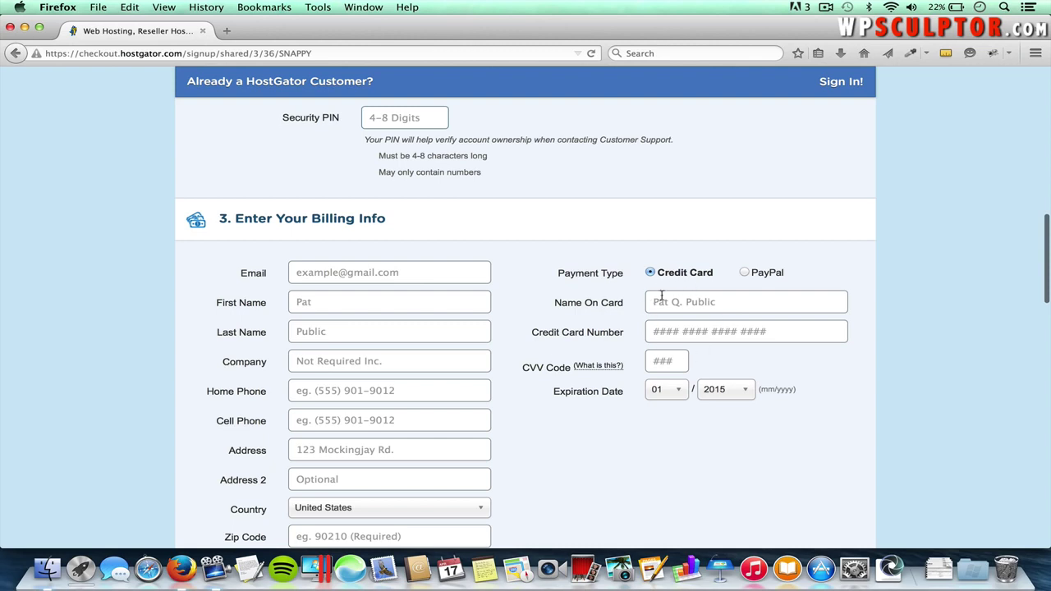
# - Untick the Domain Privacy, SiteLock and CodeGuard add-ons in section 4
pyautogui.scroll(-5, 588, 423)
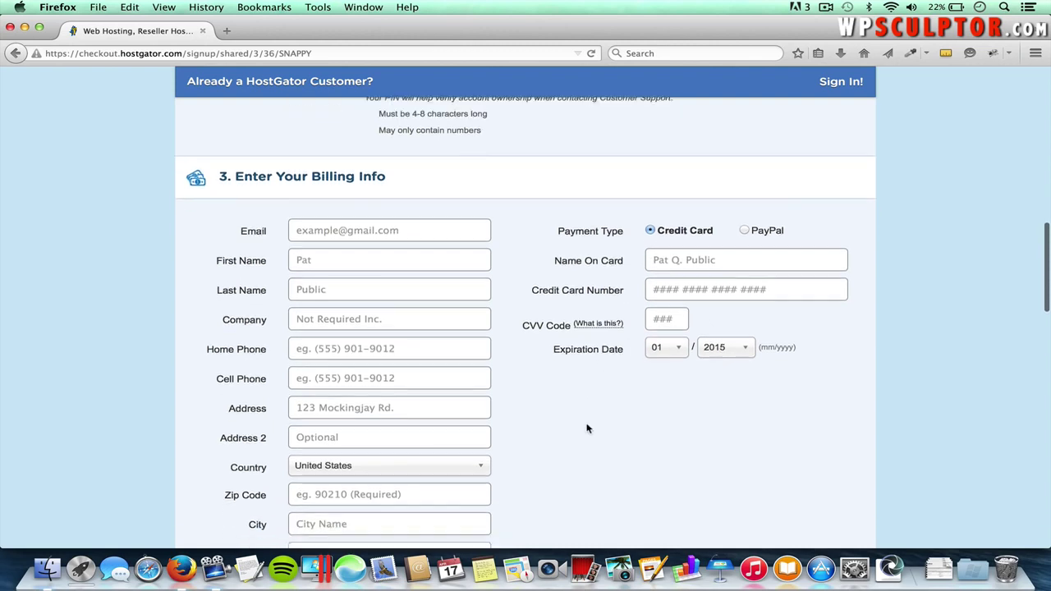
pyautogui.scroll(-4, 589, 427)
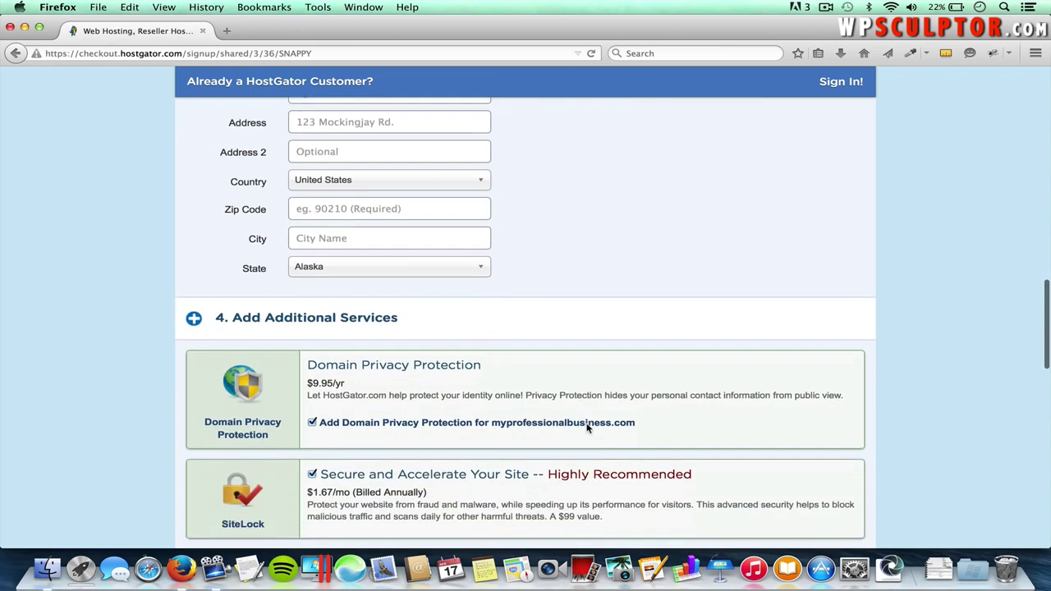
pyautogui.scroll(1, 473, 358)
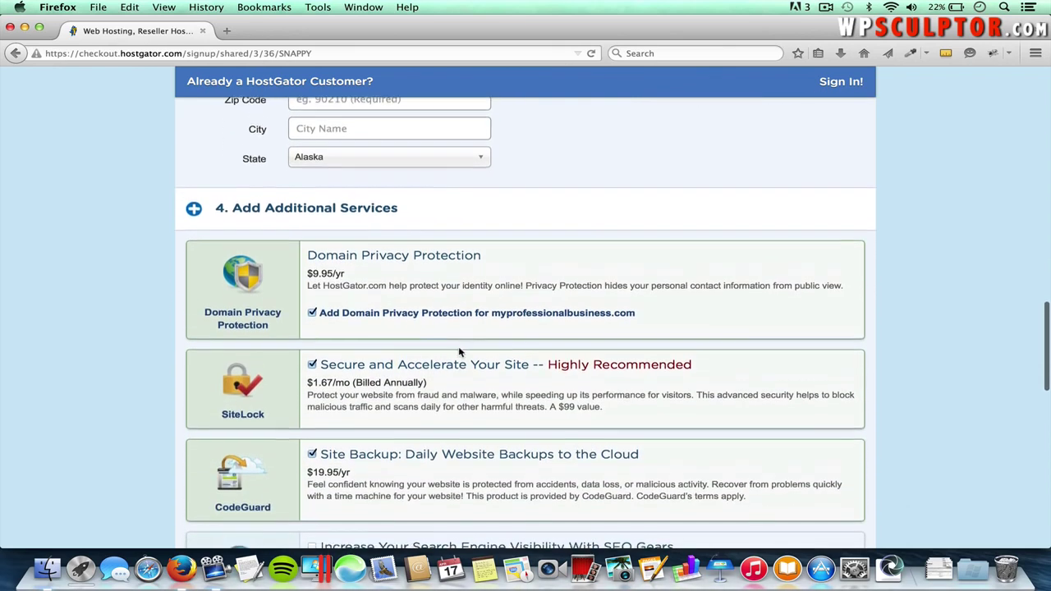
pyautogui.click(312, 314)
pyautogui.click(312, 366)
pyautogui.click(312, 455)
pyautogui.scroll(-2, 313, 458)
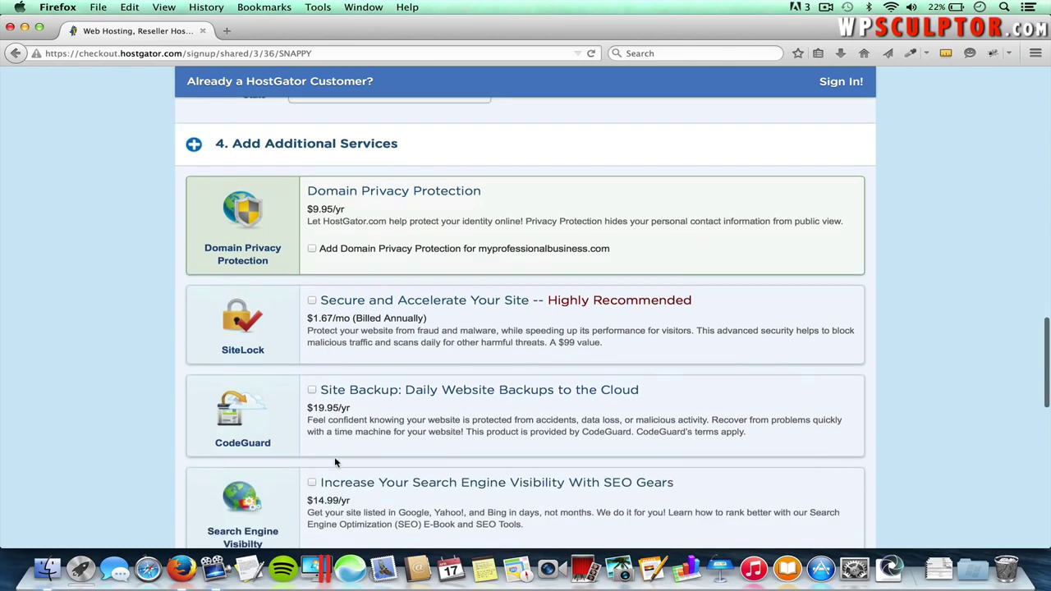
pyautogui.scroll(1, 341, 460)
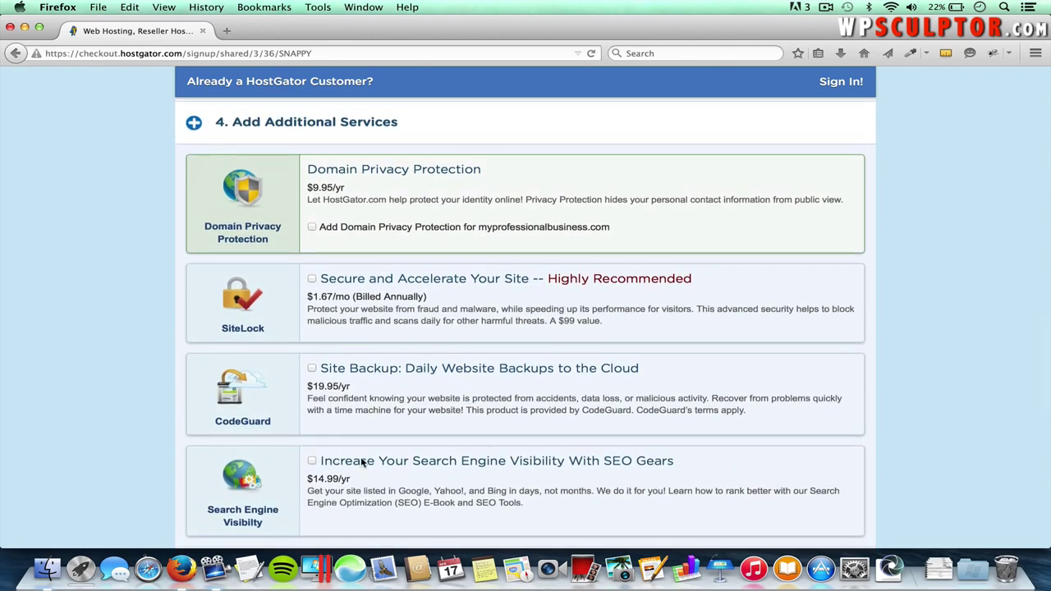
pyautogui.scroll(-3, 430, 483)
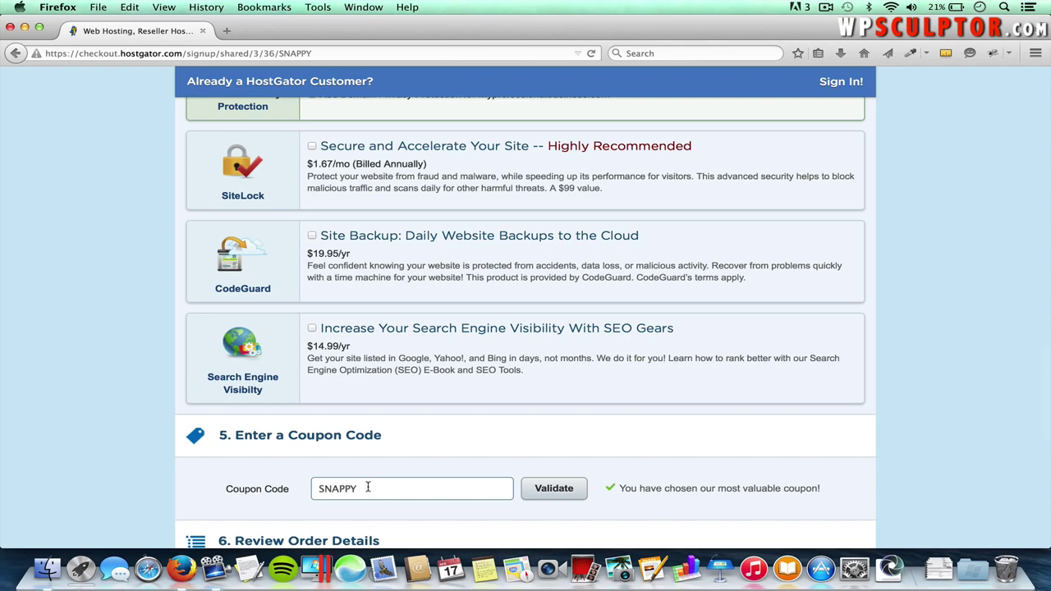
# - Replace the SNAPPY coupon with wpsculptor1cent and validate it, bringing the total to $12.96
pyautogui.scroll(-1, 370, 494)
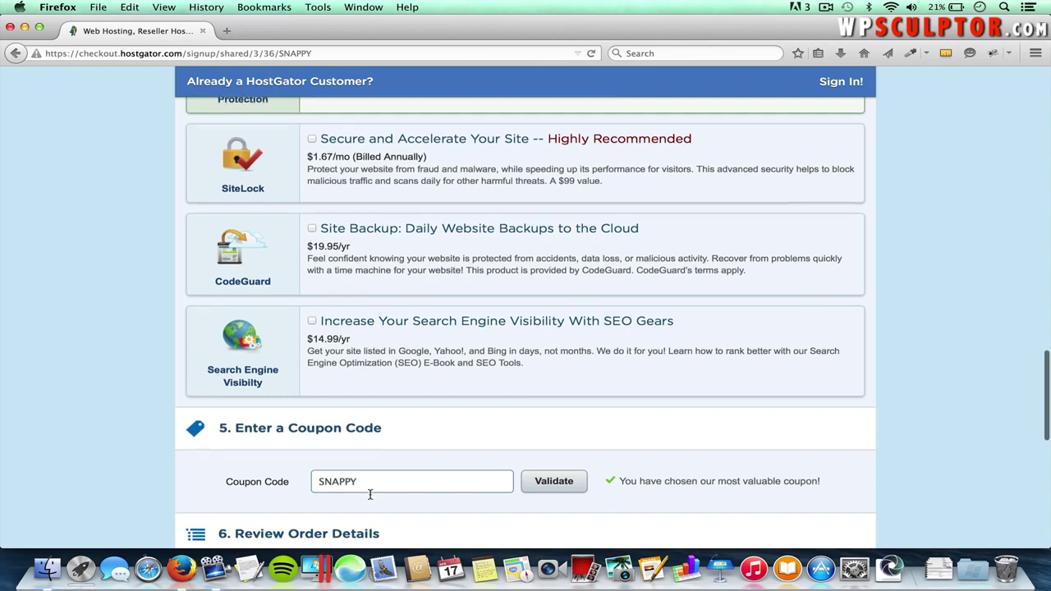
pyautogui.doubleClick(354, 478)
pyautogui.write('wpsculptor1cent')
pyautogui.click(549, 481)
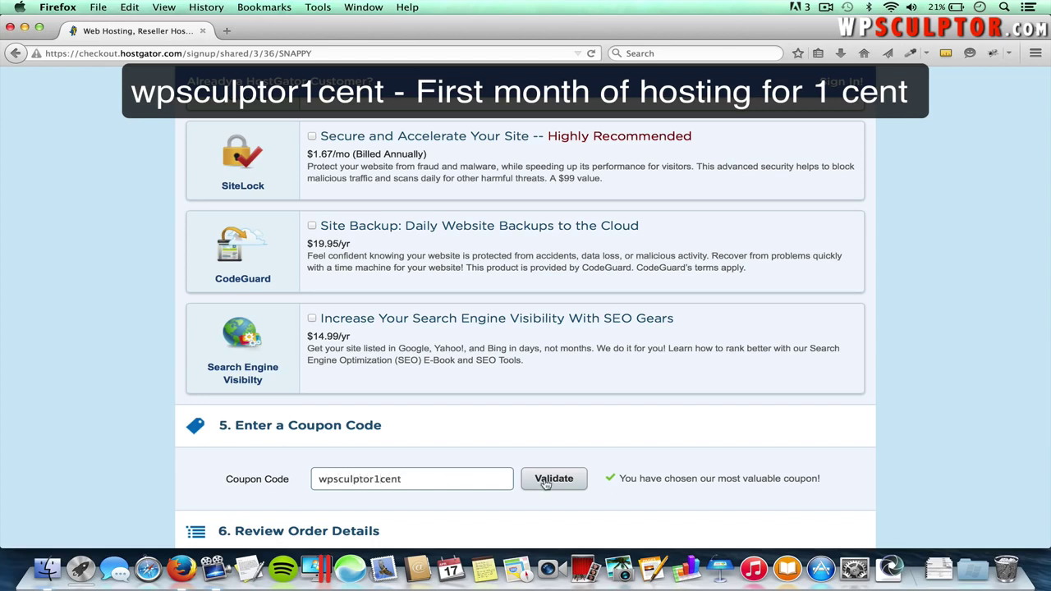
pyautogui.scroll(-5, 556, 480)
pyautogui.scroll(-3, 556, 481)
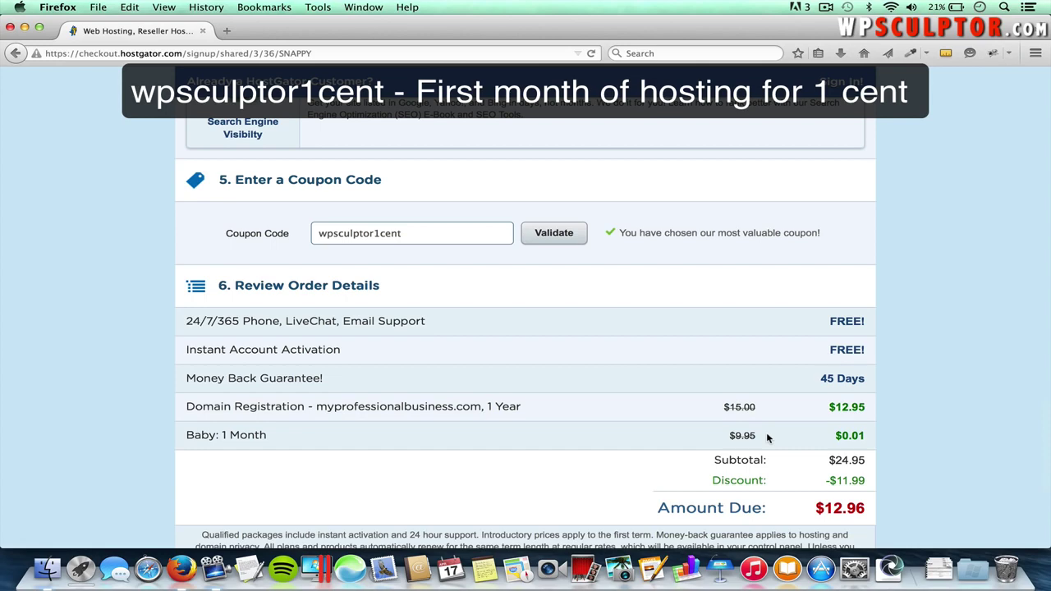
pyautogui.scroll(5, 768, 438)
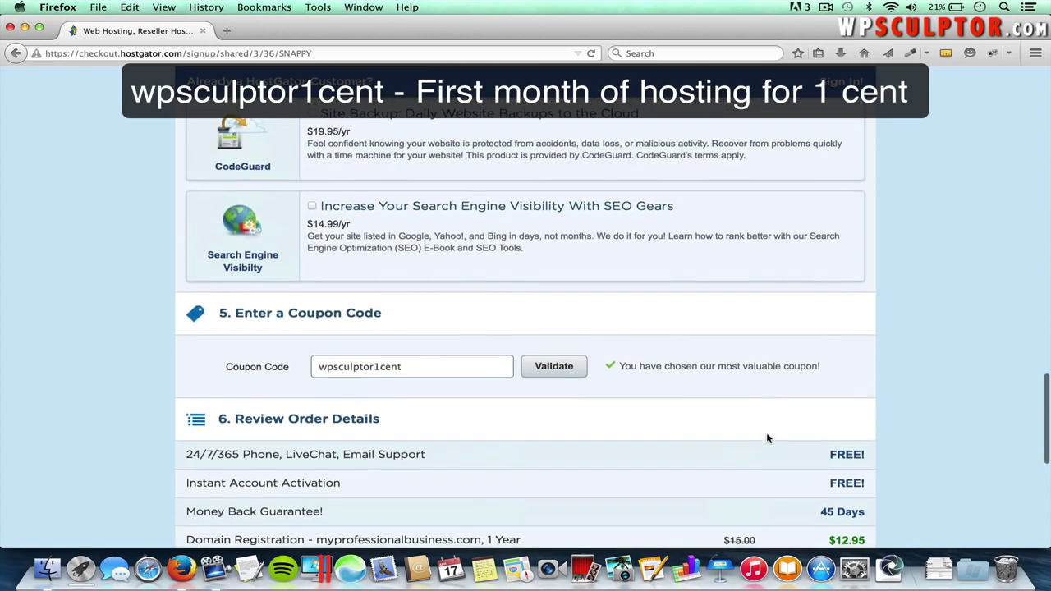
pyautogui.scroll(2, 768, 437)
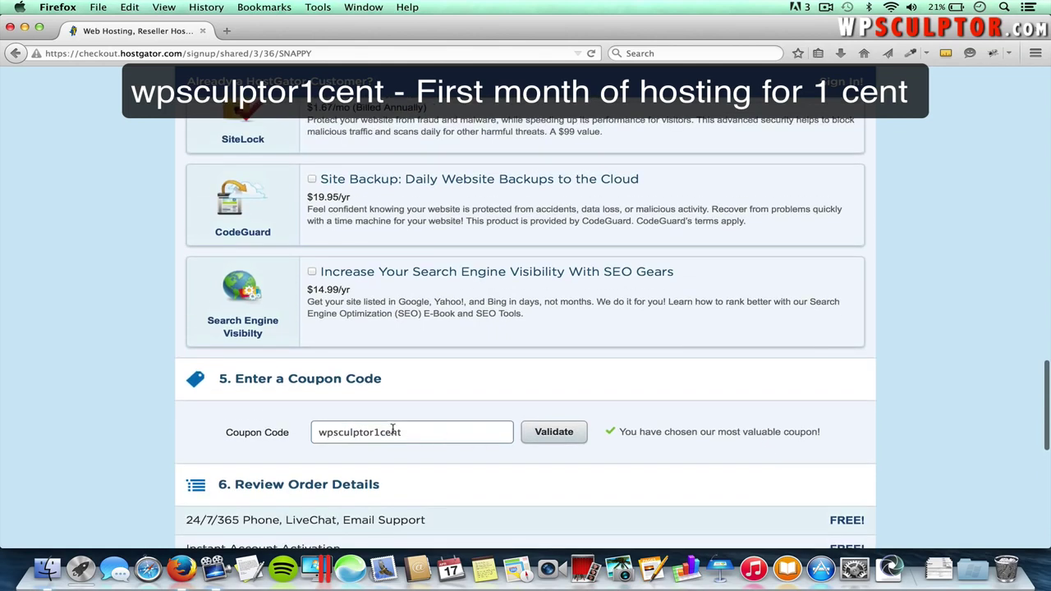
pyautogui.press('BackSpace')
pyautogui.press('BackSpace')
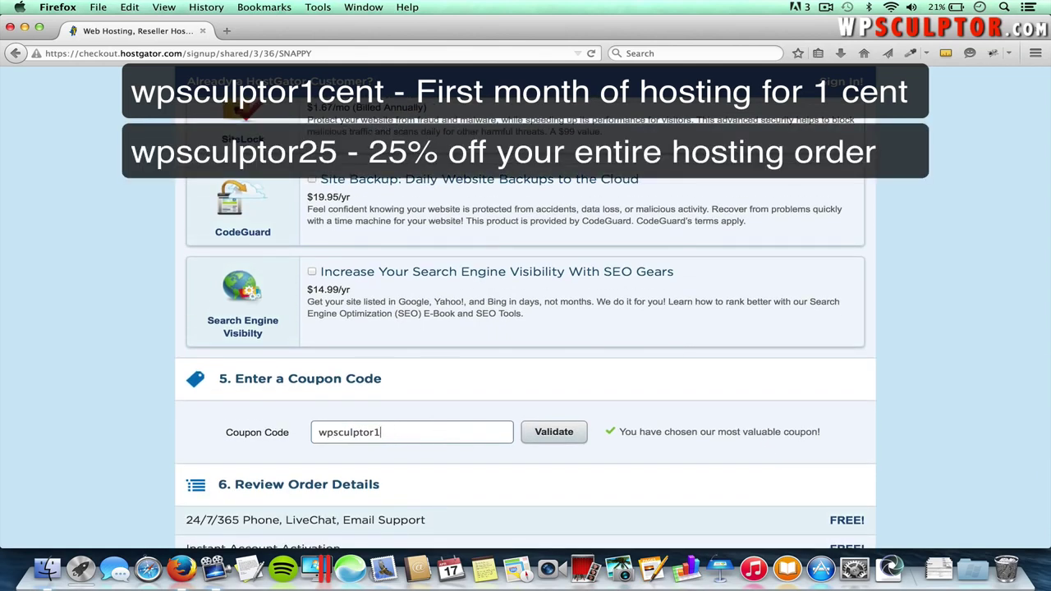
pyautogui.click(548, 437)
pyautogui.scroll(-5, 653, 446)
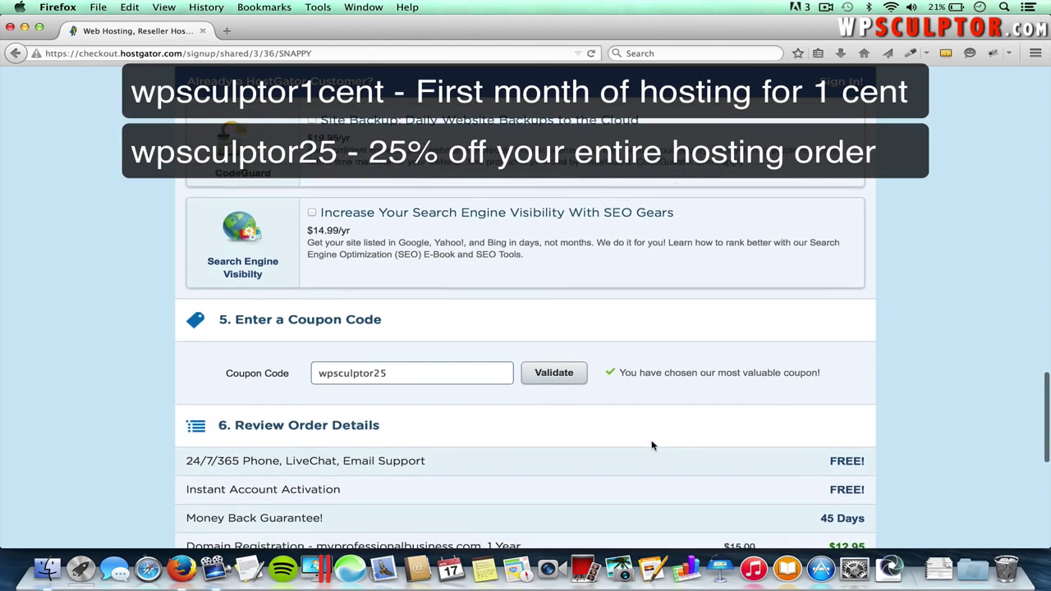
pyautogui.scroll(-1, 653, 446)
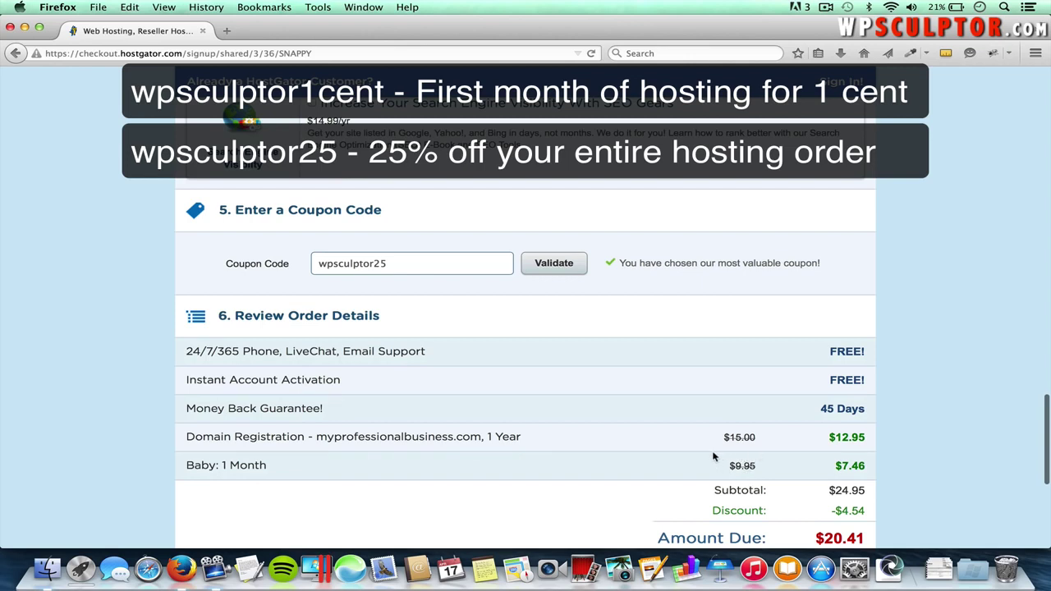
pyautogui.scroll(1, 713, 457)
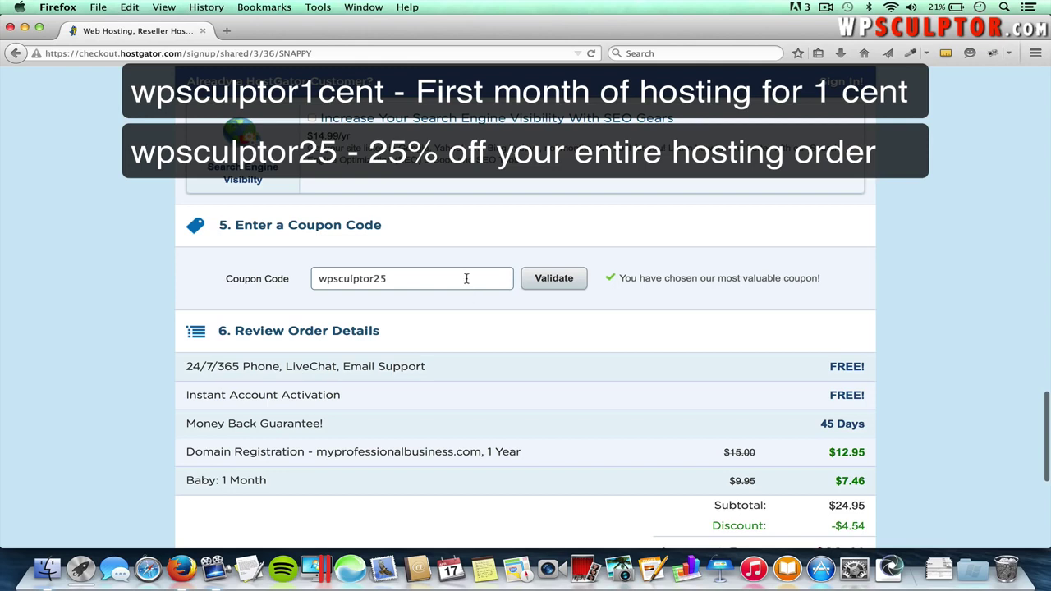
pyautogui.press('BackSpace')
pyautogui.press('BackSpace')
pyautogui.write('1cent')
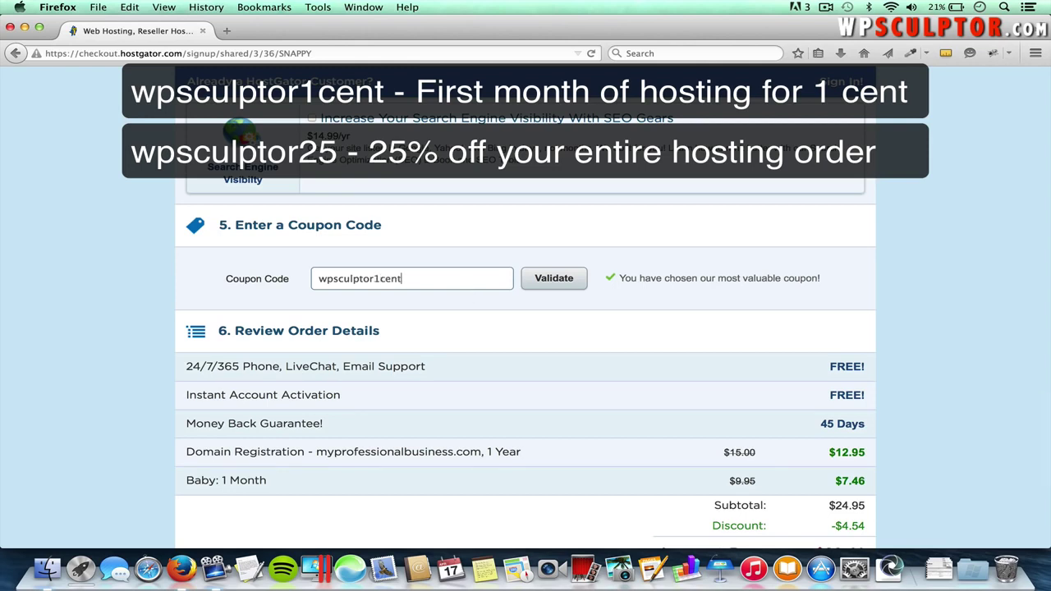
pyautogui.click(568, 280)
pyautogui.scroll(-1, 637, 297)
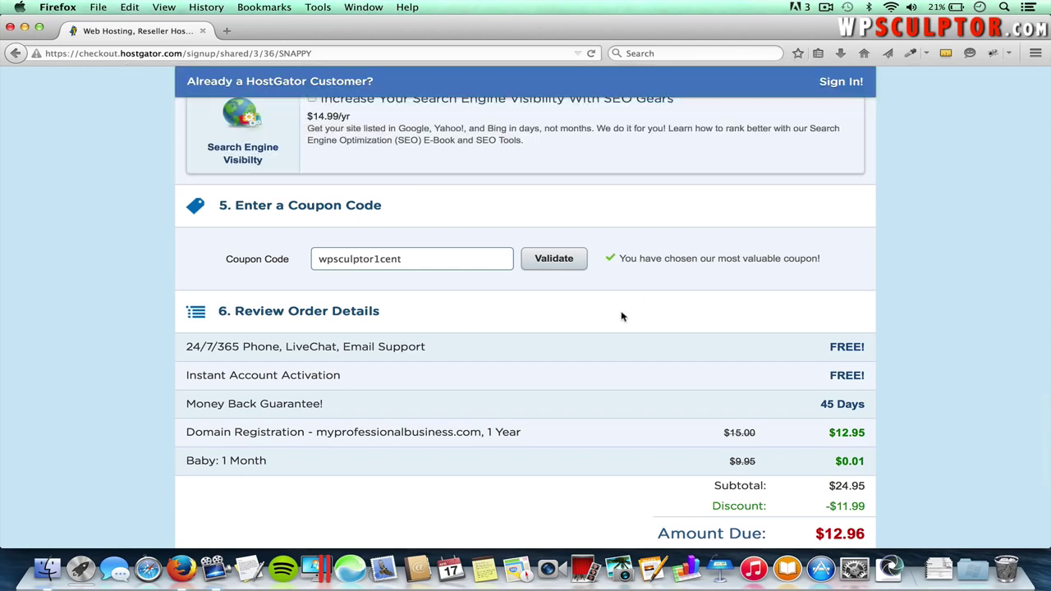
pyautogui.scroll(-2, 611, 333)
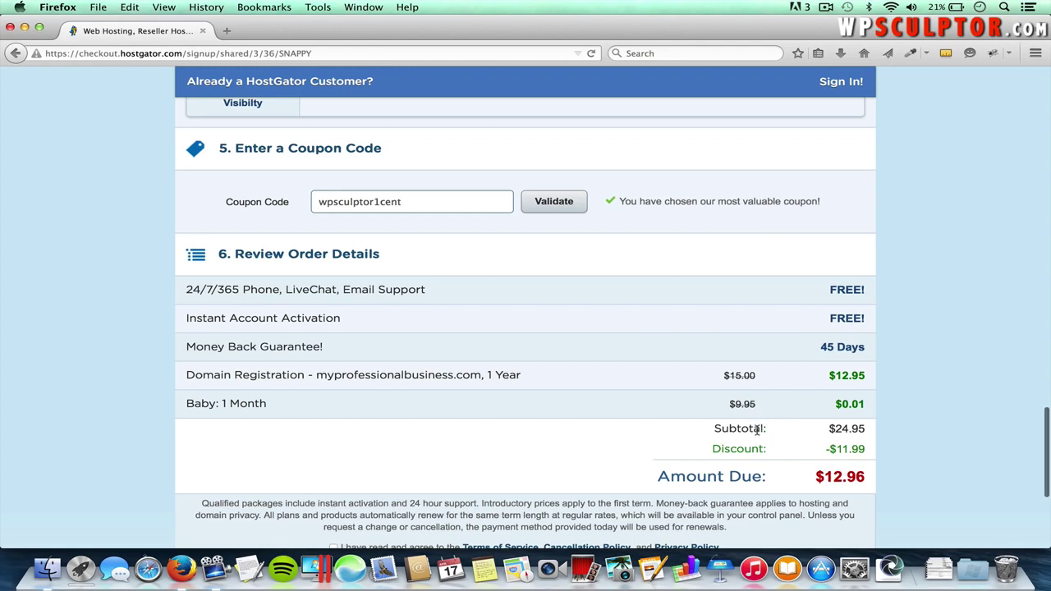
# - Agree to HostGator's Terms of Service and place the discounted hosting order with Checkout Now!
pyautogui.scroll(-3, 758, 429)
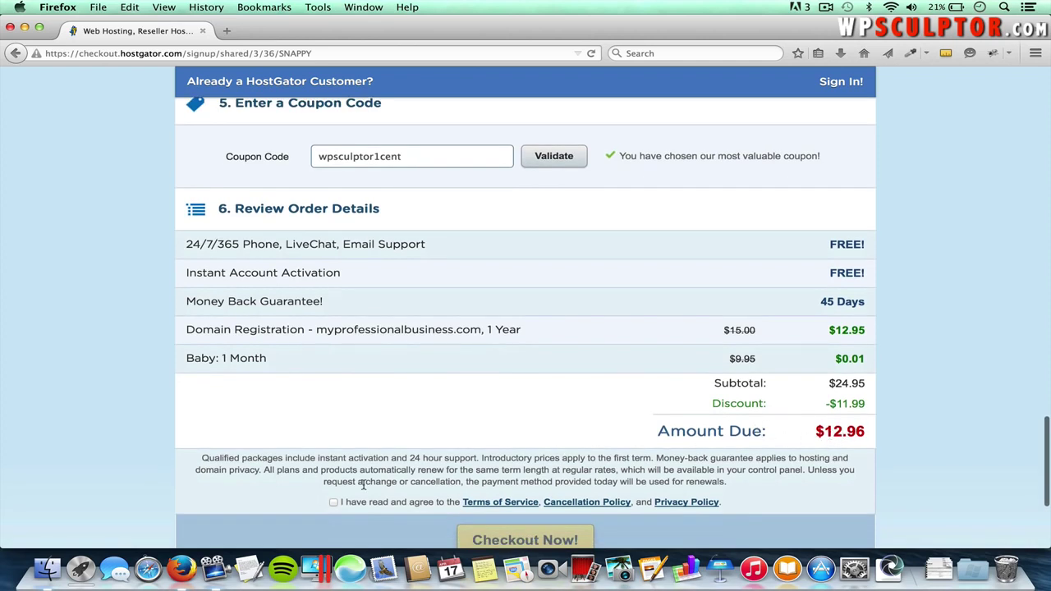
pyautogui.click(333, 503)
pyautogui.scroll(-4, 338, 514)
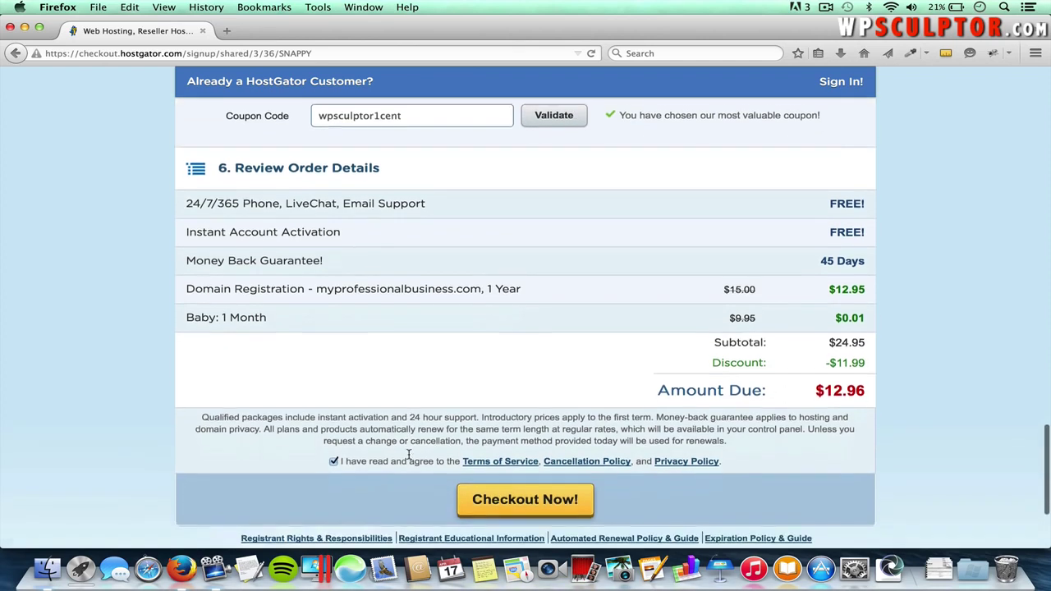
pyautogui.click(511, 478)
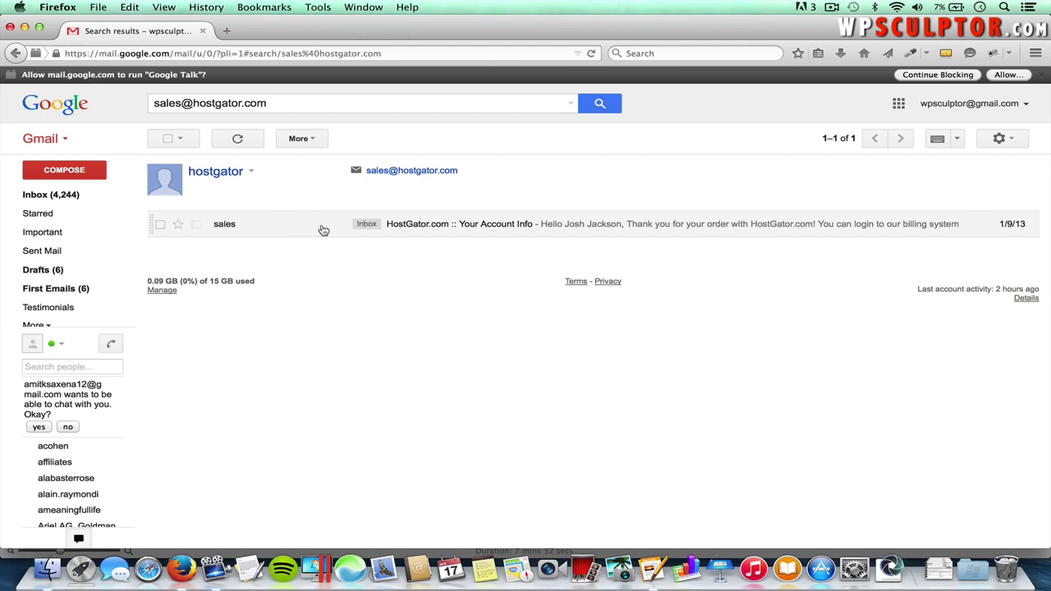
# - Open the HostGator 'Your Account Info' email and follow its Your Control Panel link to cPanel Login
pyautogui.click(323, 230)
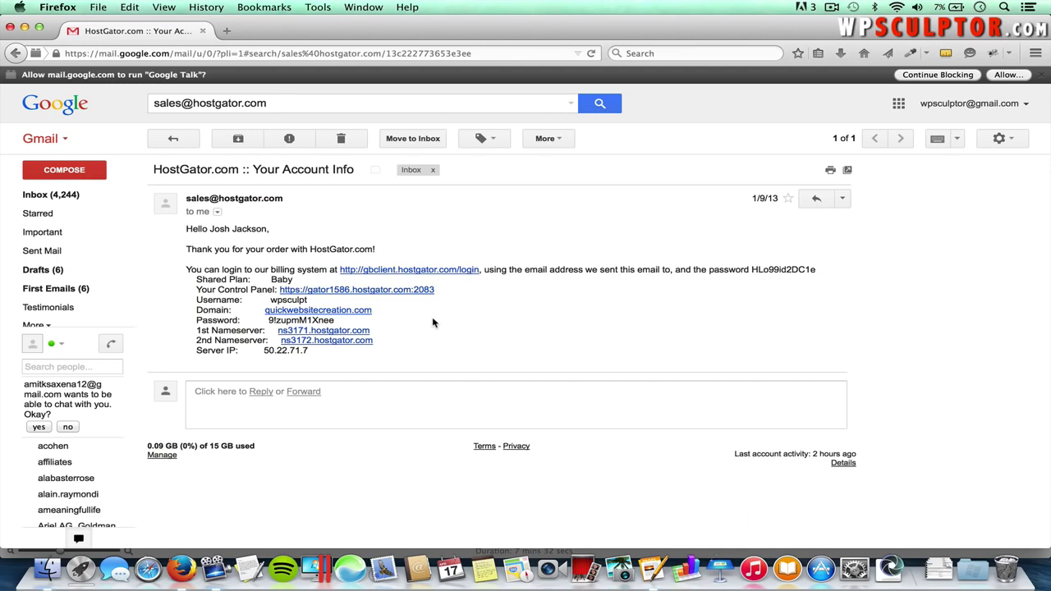
pyautogui.click(388, 293)
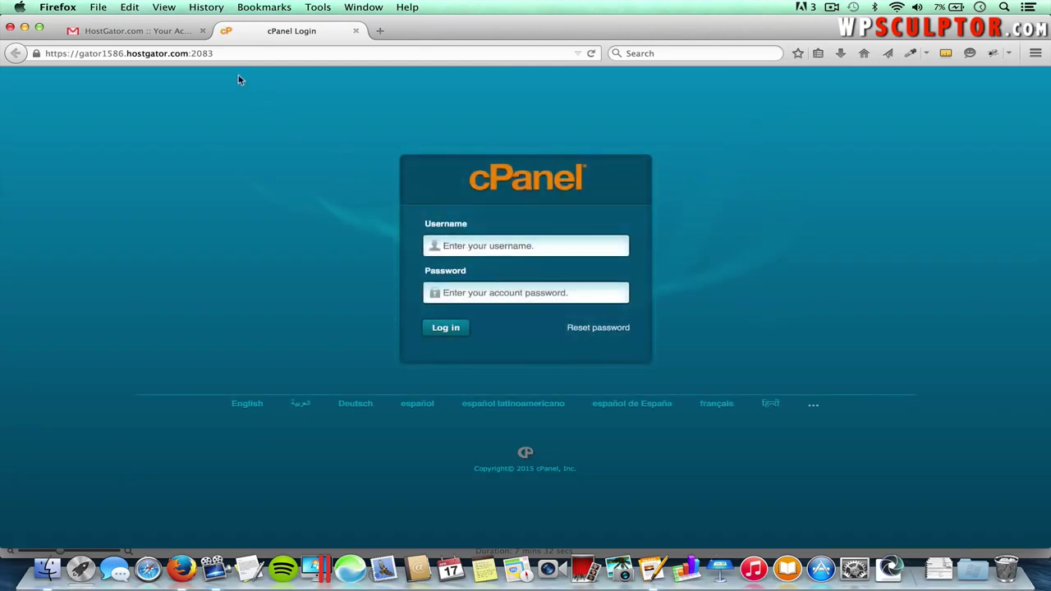
# - Sign in to cPanel with the username and password copied from the HostGator welcome email
pyautogui.click(161, 31)
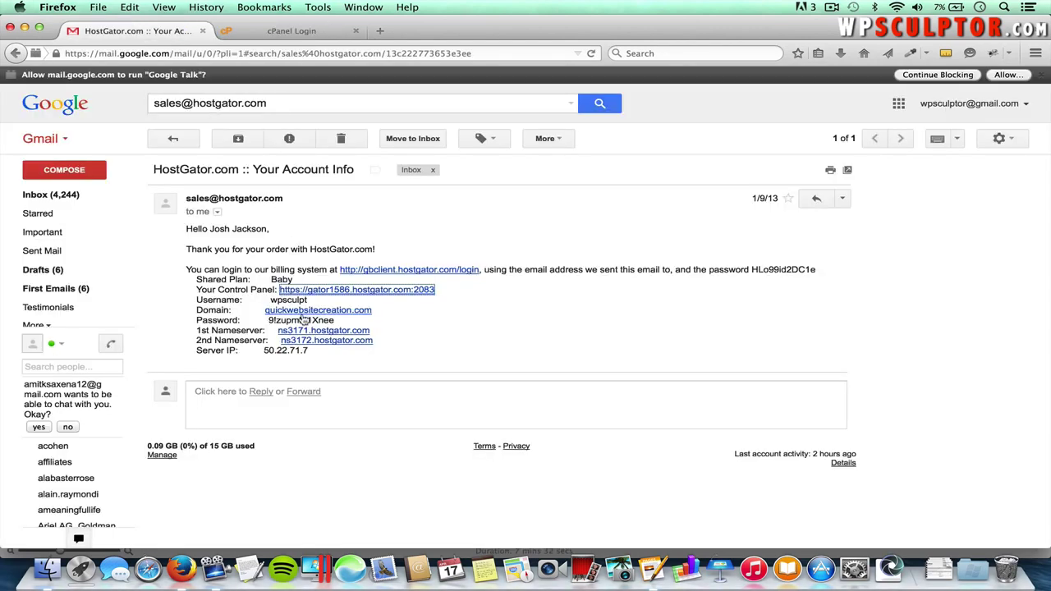
pyautogui.click(290, 33)
pyautogui.write('wpsculpt')
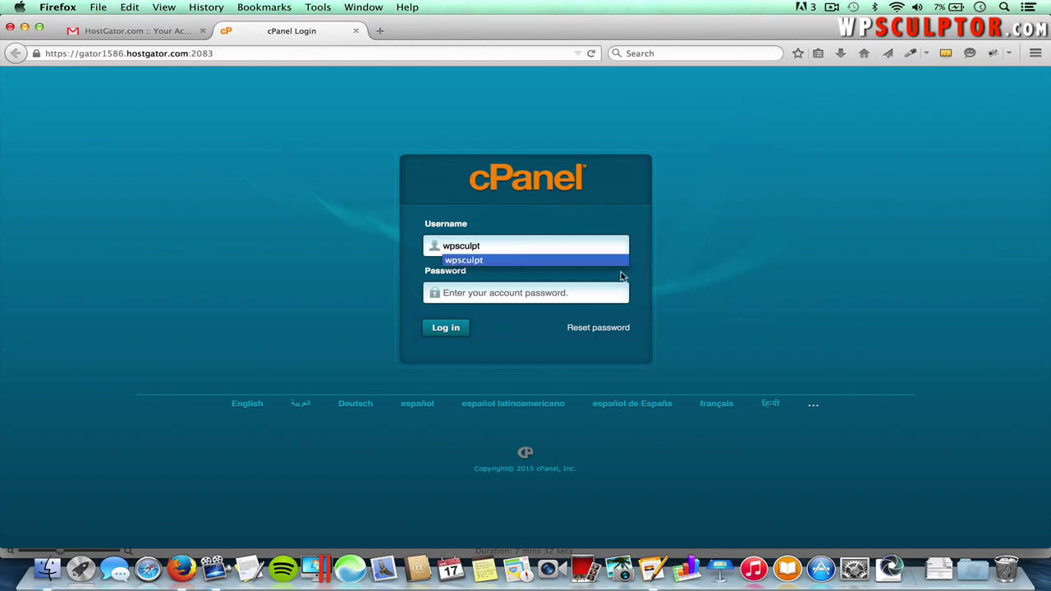
pyautogui.click(547, 293)
pyautogui.click(172, 32)
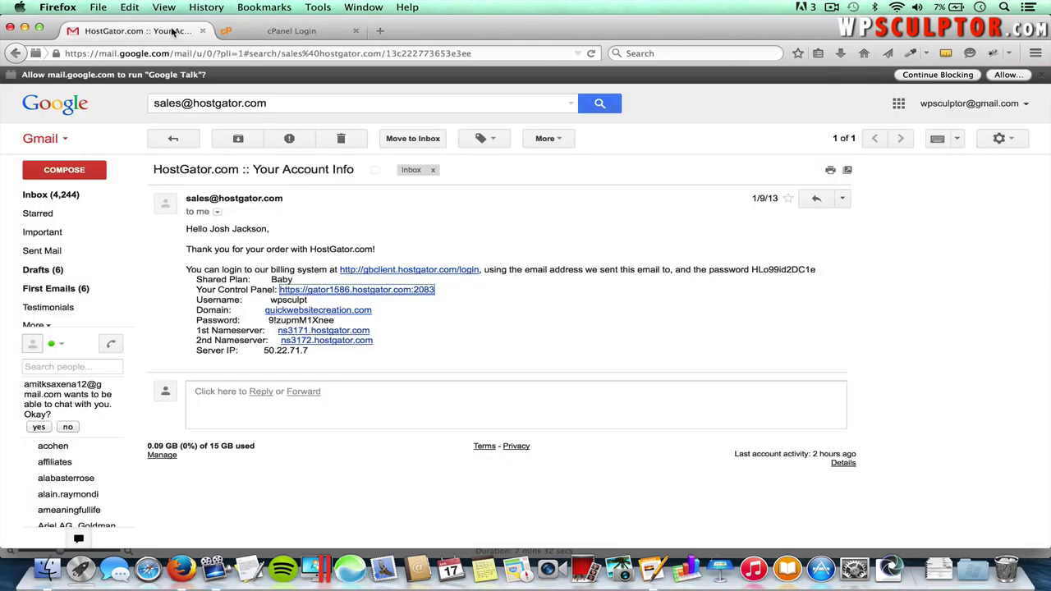
pyautogui.moveTo(335, 321); pyautogui.dragTo(268, 322)
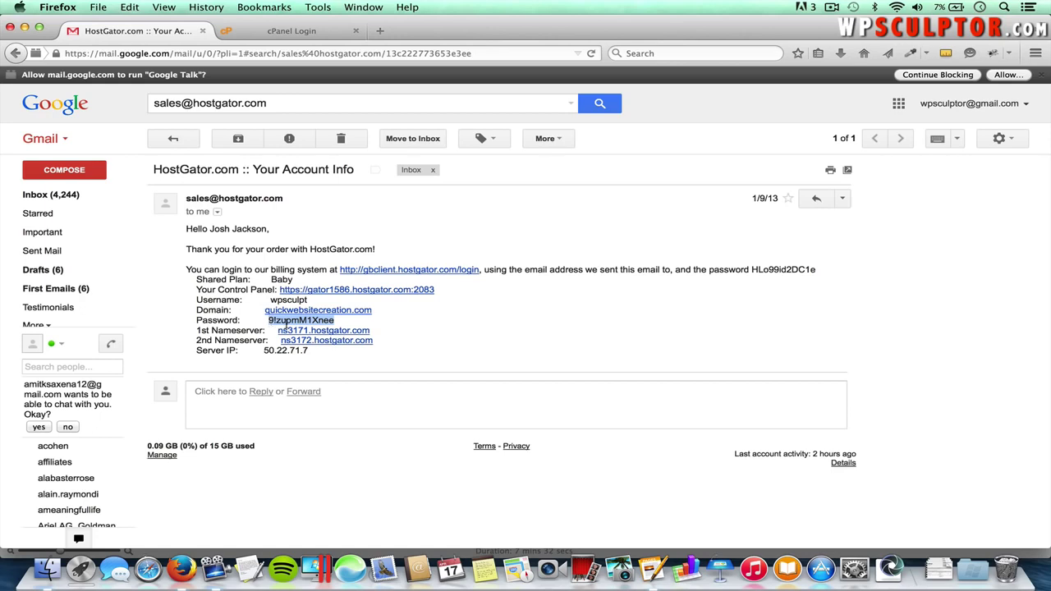
pyautogui.click(288, 33)
pyautogui.click(484, 288)
pyautogui.write('9')
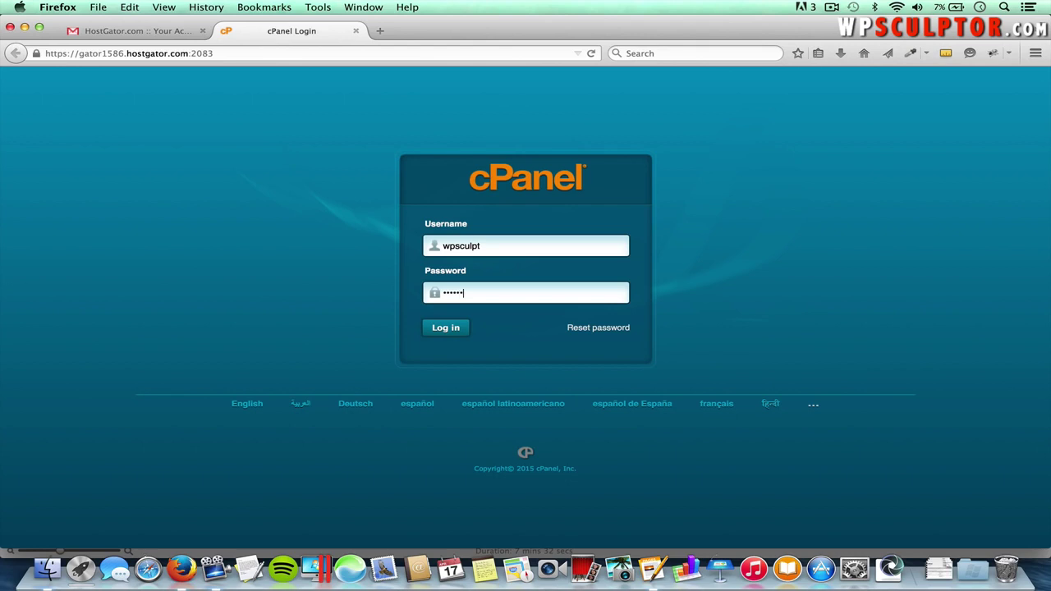
pyautogui.click(458, 328)
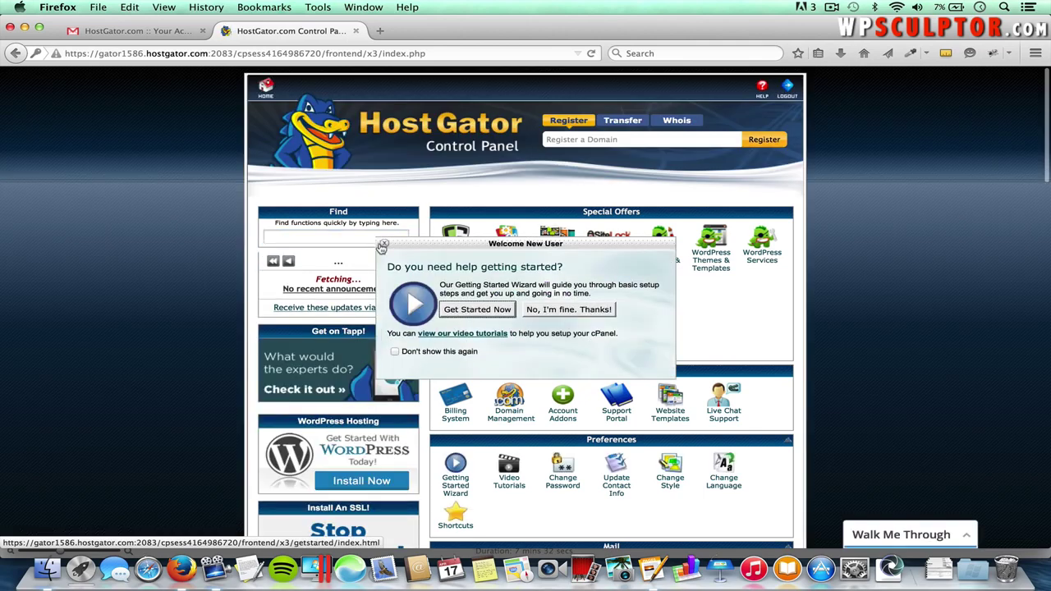
# - Close the Welcome New User popup and open QuickInstall under Software/Services
pyautogui.click(385, 246)
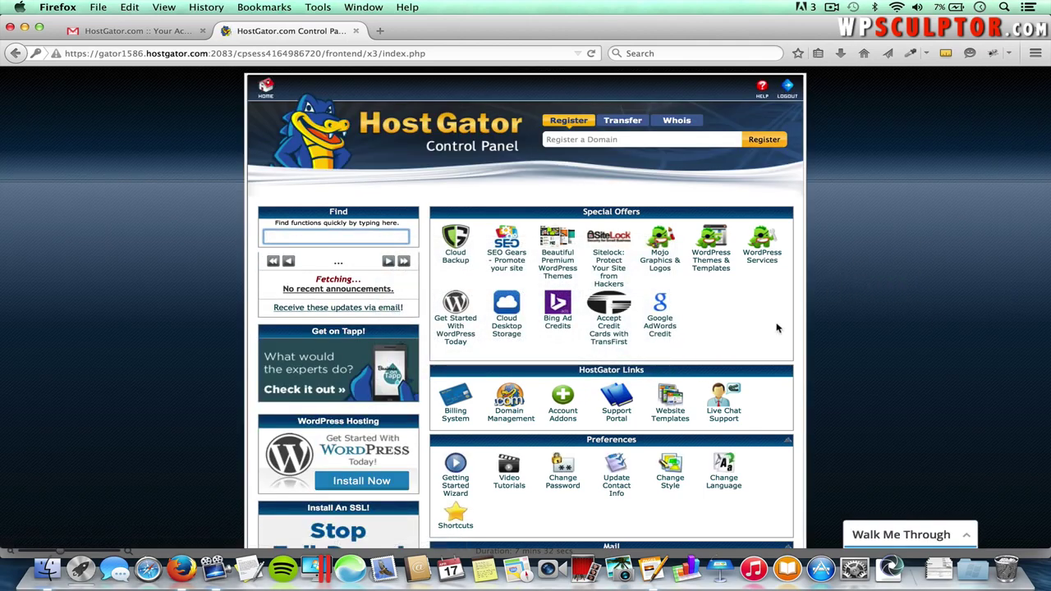
pyautogui.scroll(-10, 719, 346)
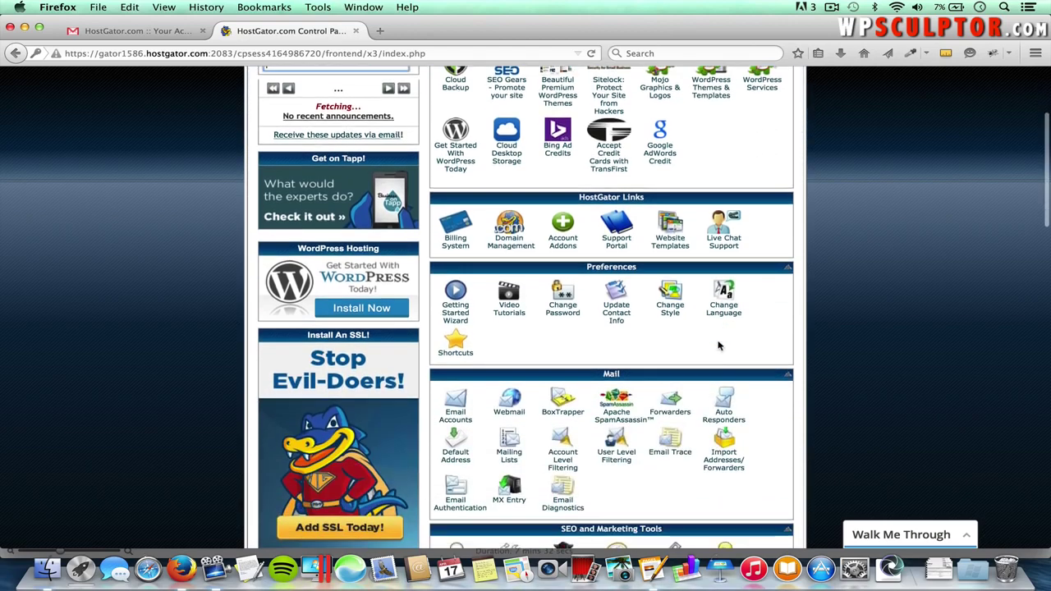
pyautogui.scroll(-12, 719, 346)
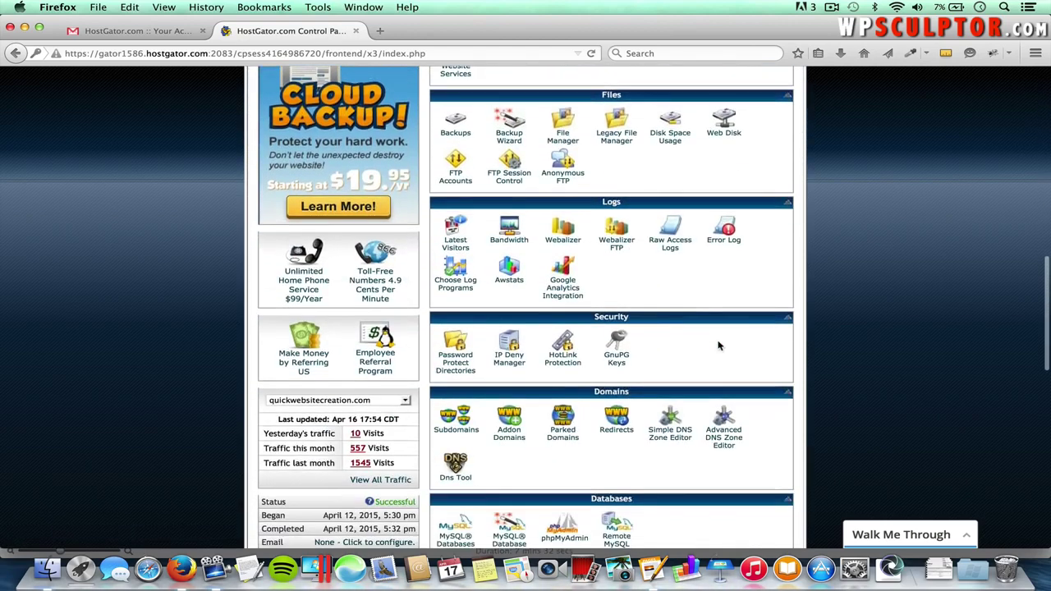
pyautogui.scroll(-2, 719, 346)
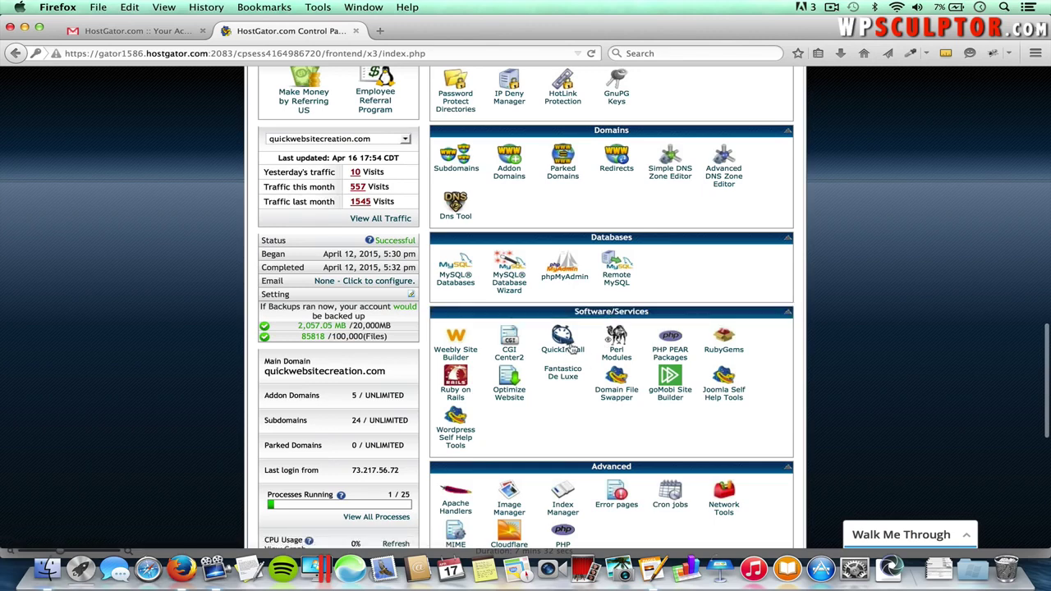
pyautogui.click(564, 345)
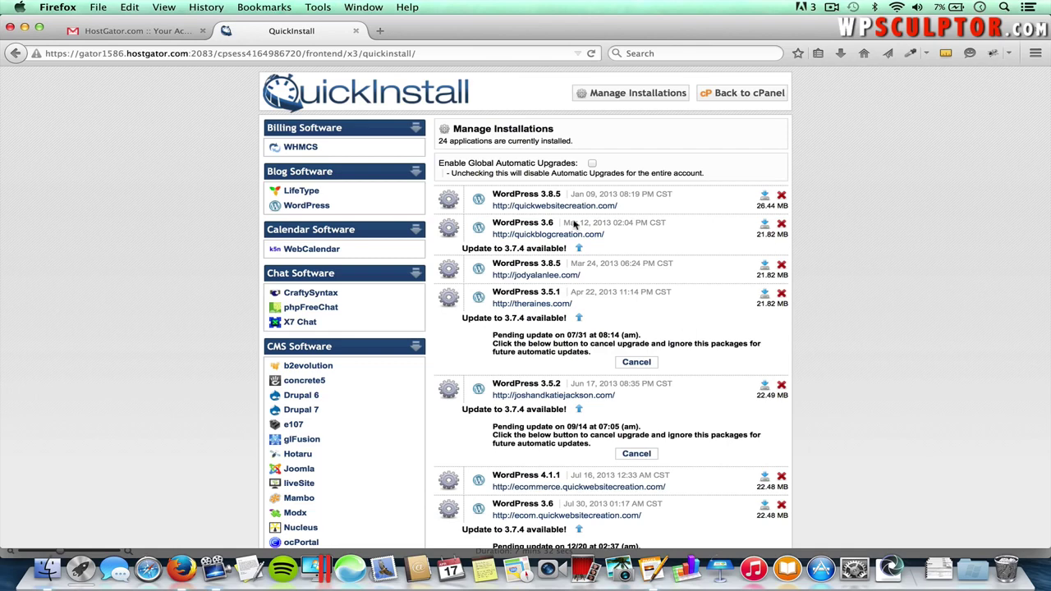
# - Choose WordPress, target businesswebsite.quickwebsitecreation.com, and turn off Enable Auto Upgrades
pyautogui.click(321, 207)
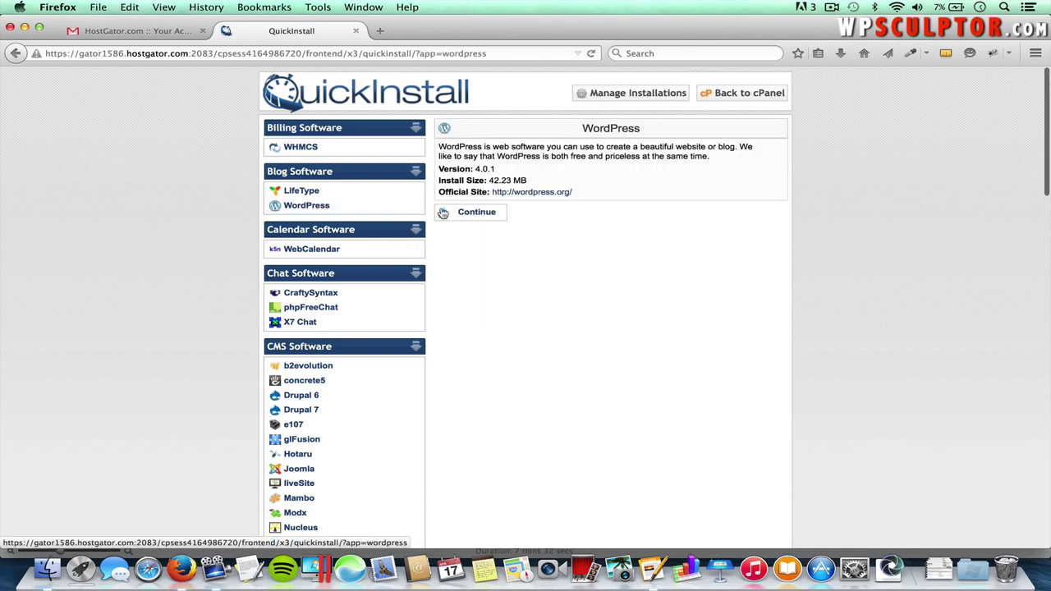
pyautogui.click(483, 216)
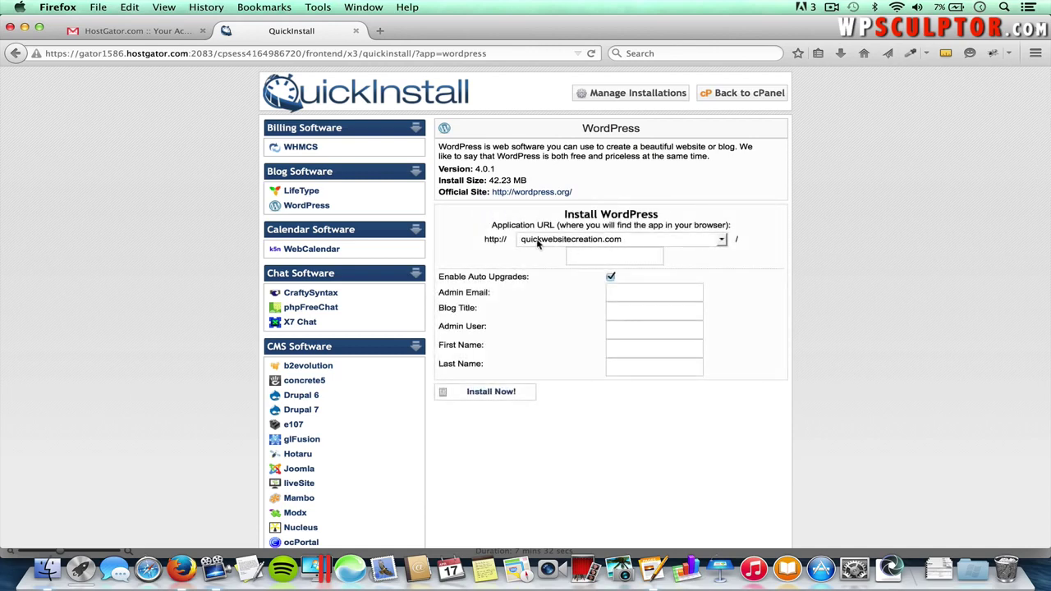
pyautogui.click(599, 243)
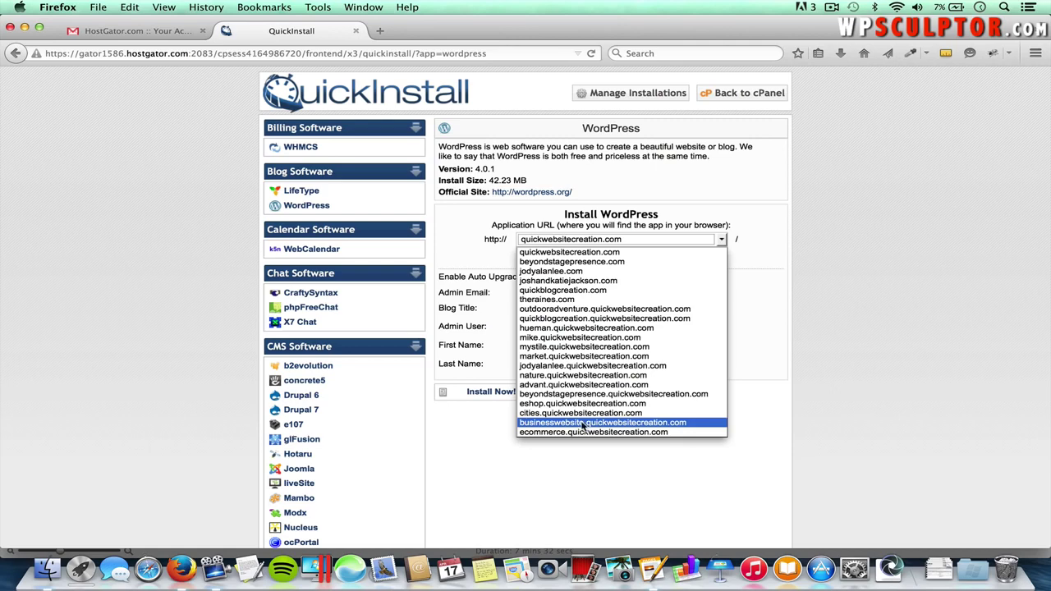
pyautogui.click(586, 424)
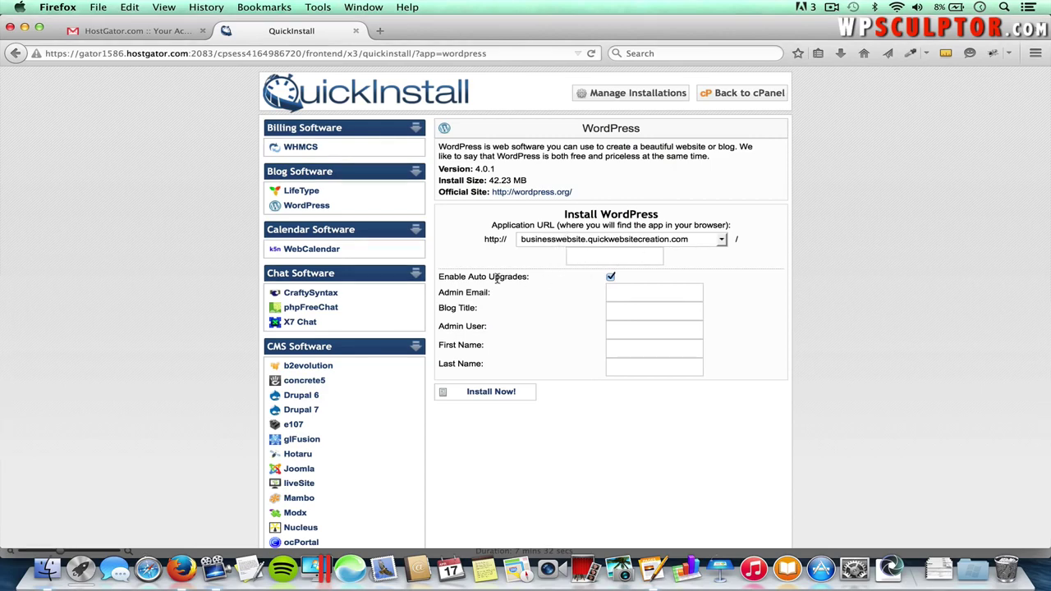
pyautogui.click(610, 278)
# - Fill in the admin email, blog title 'Multimedia Communications', admin username and the admin's name
pyautogui.click(618, 308)
pyautogui.write('Multimed')
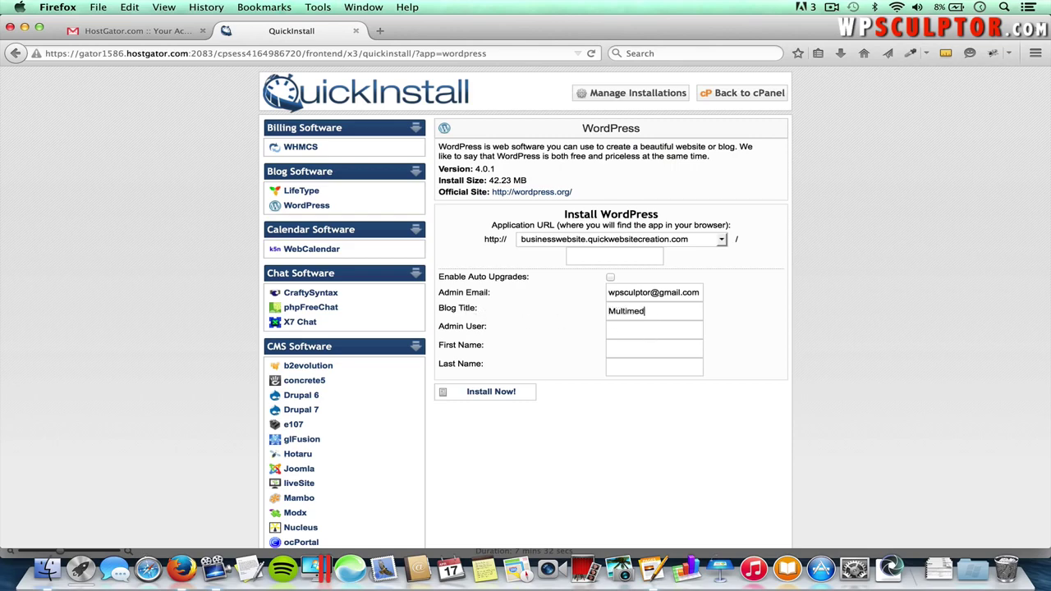
pyautogui.write('ia Communications')
pyautogui.click(645, 332)
pyautogui.write('wpsculptor')
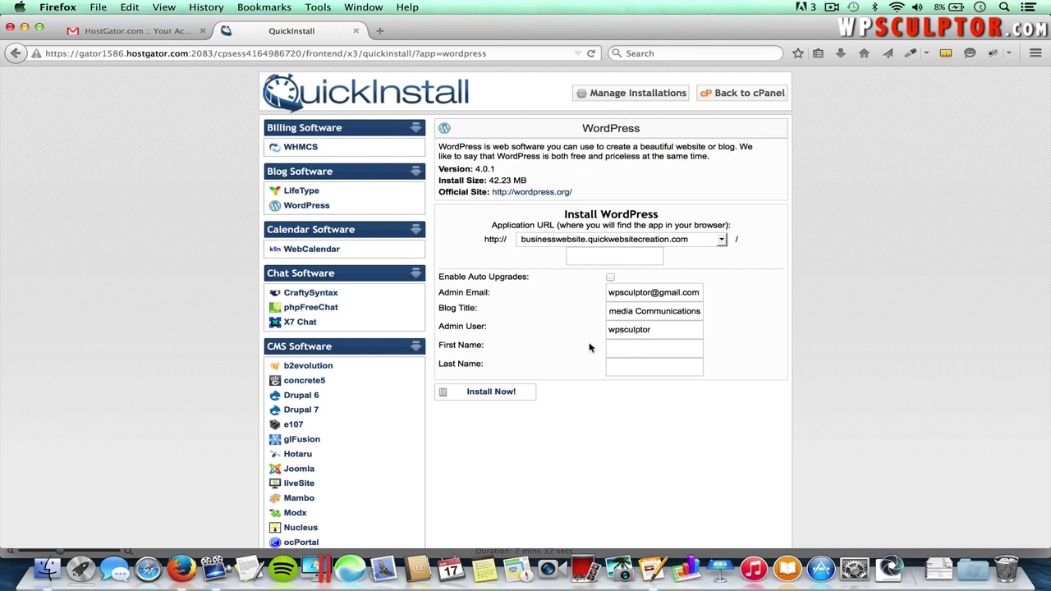
pyautogui.click(657, 347)
# - Run Install Now! so WordPress installs on businesswebsite.quickwebsitecreation.com to 100%
pyautogui.click(506, 394)
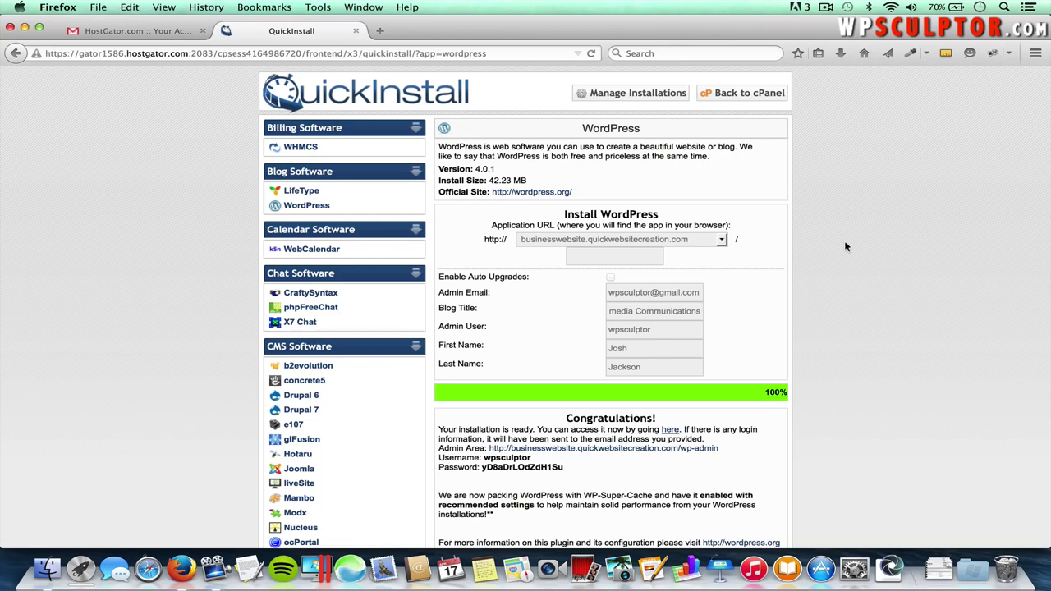
# - Load businesswebsite.quickwebsitecreation.com/ in a new browser tab
pyautogui.click(380, 31)
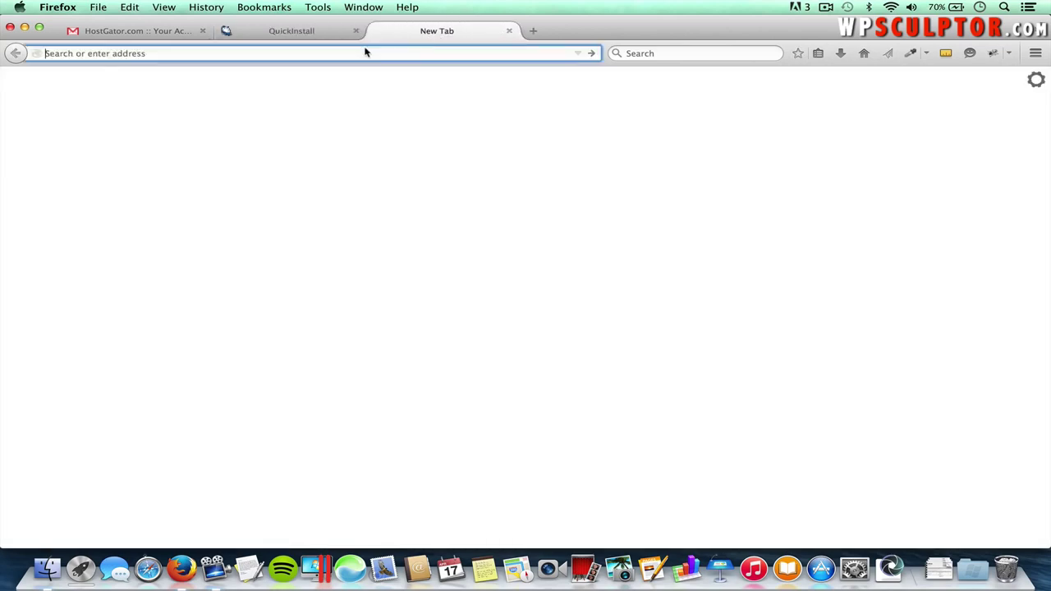
pyautogui.write('businesswebsite.quickwebsitecreation.com/')
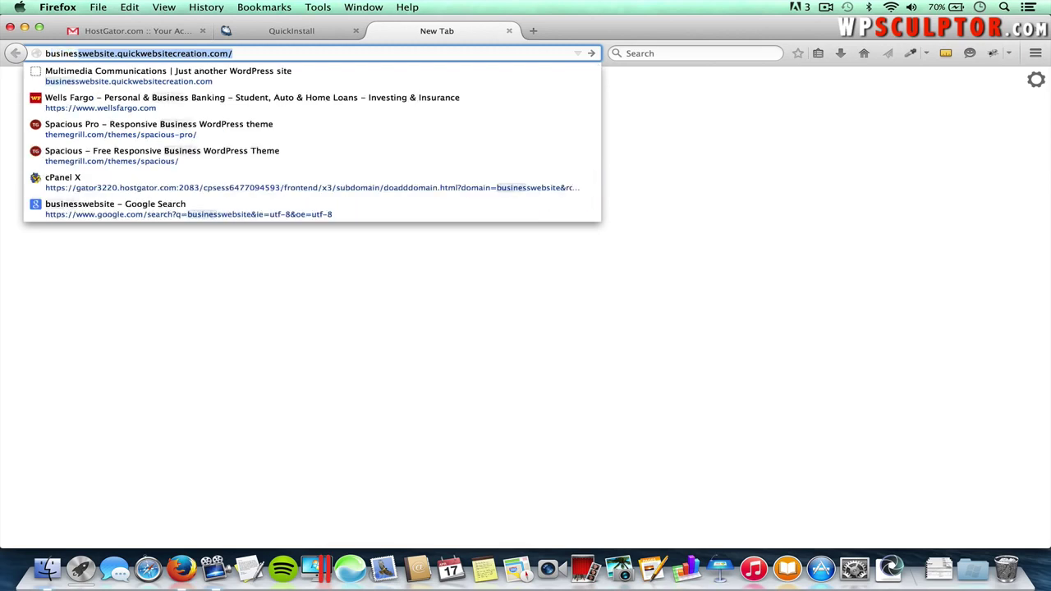
pyautogui.press('Return')
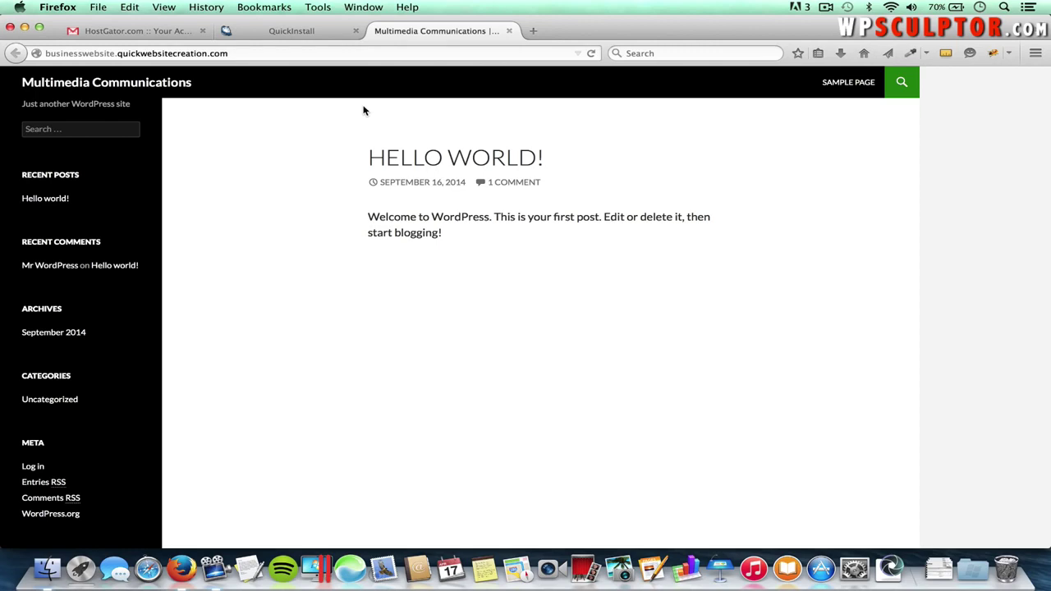
# - Append /wp-admin to the site address to reach the WordPress login page
pyautogui.click(302, 32)
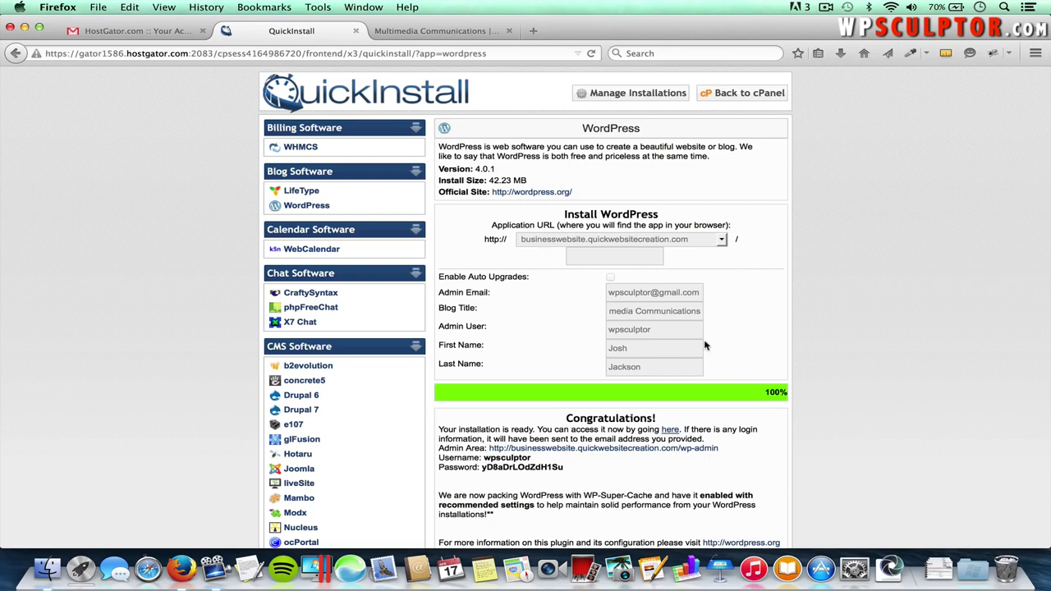
pyautogui.click(448, 33)
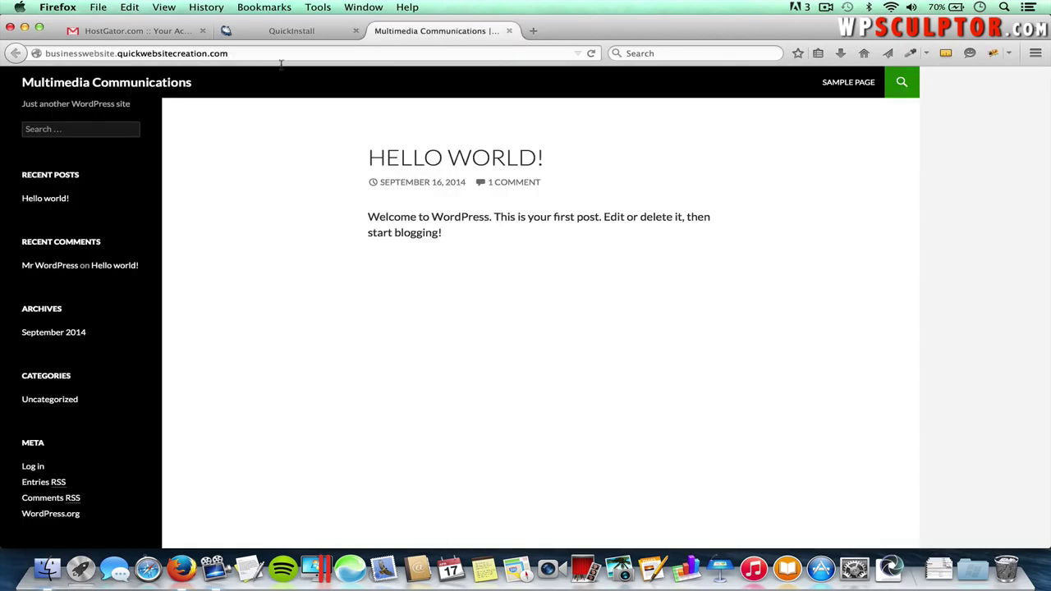
pyautogui.click(244, 52)
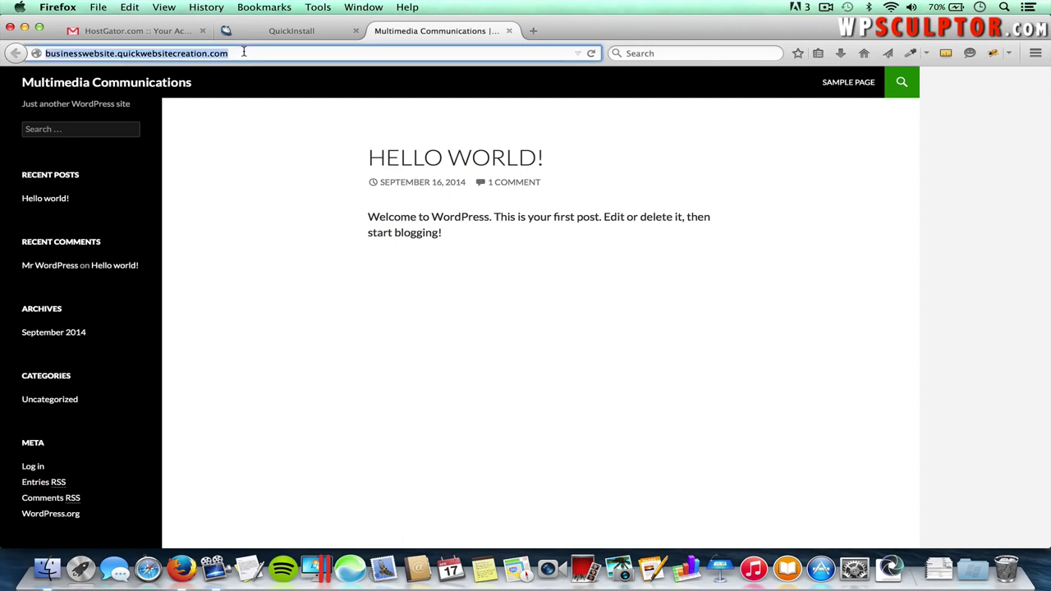
pyautogui.click(244, 53)
pyautogui.write('/wp')
pyautogui.write('-admin')
pyautogui.press('Return')
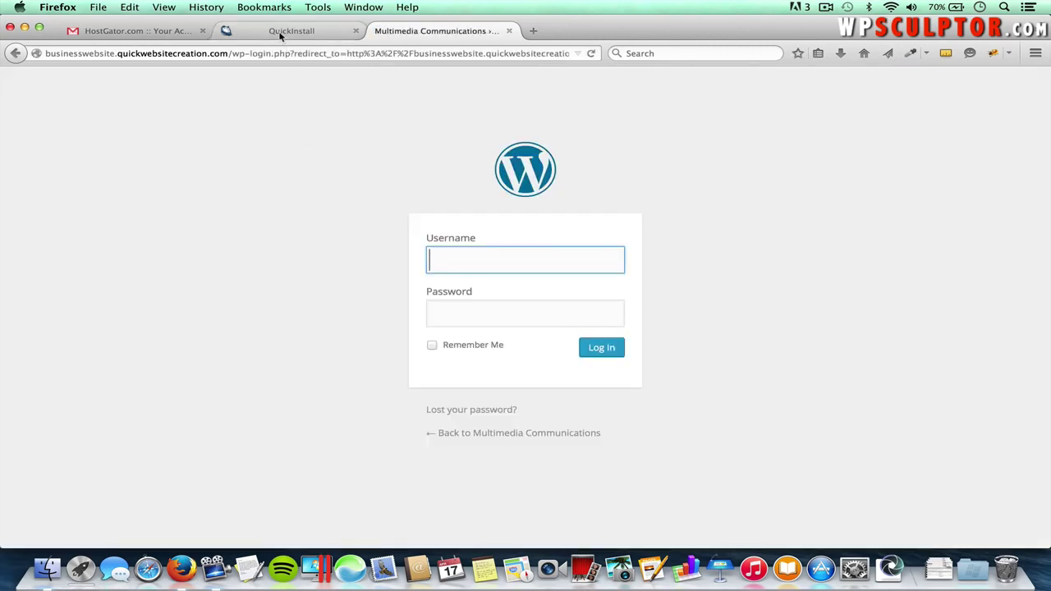
# - Log in to WordPress as the admin using the generated password copied from the QuickInstall details
pyautogui.click(281, 33)
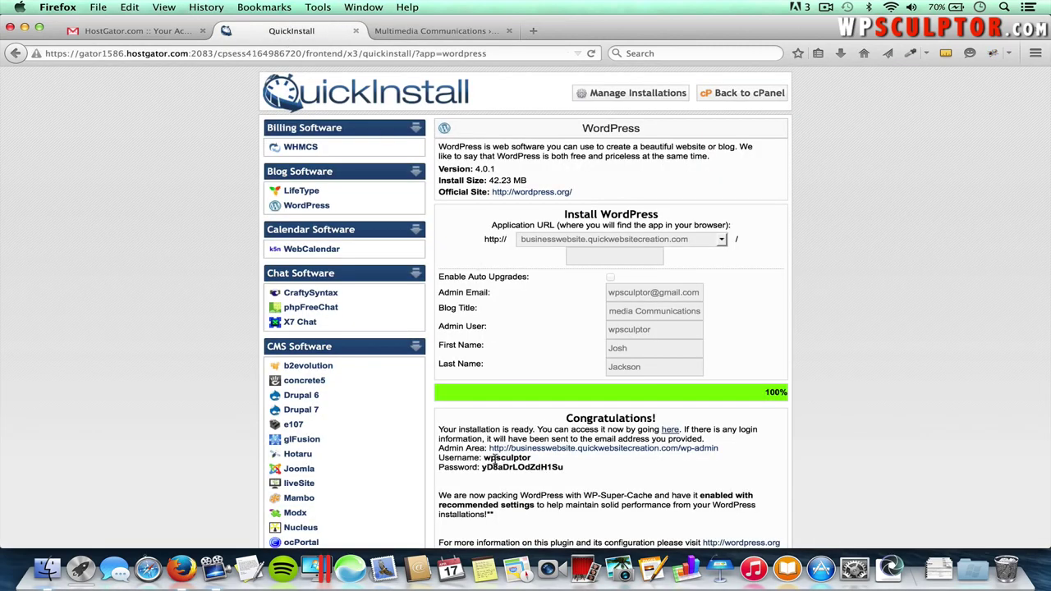
pyautogui.moveTo(577, 468); pyautogui.dragTo(483, 466)
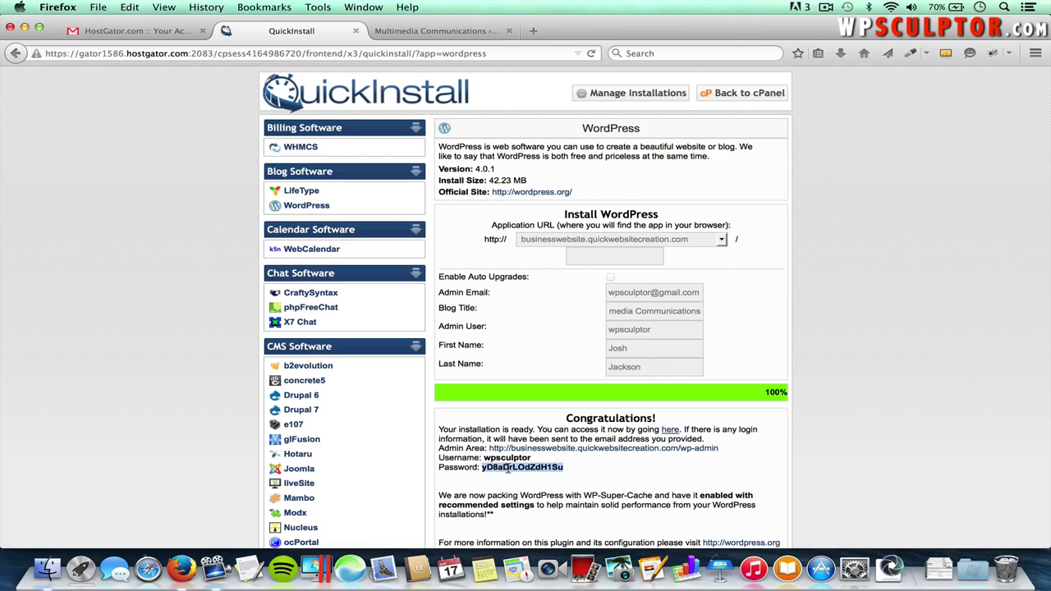
pyautogui.click(412, 33)
pyautogui.write('wps')
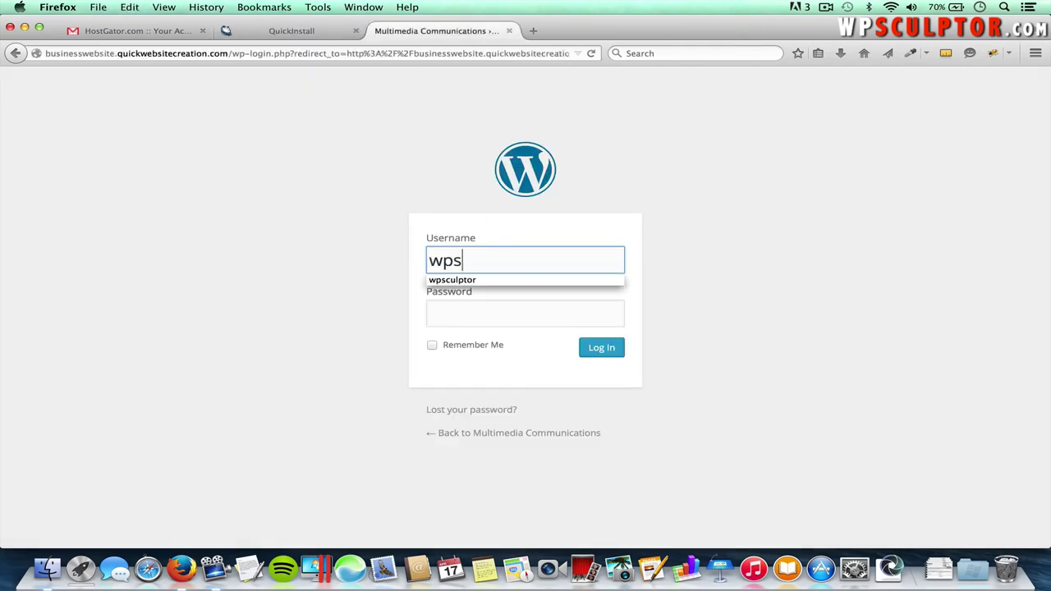
pyautogui.write('culptor')
pyautogui.press('Tab')
pyautogui.press('super+v')
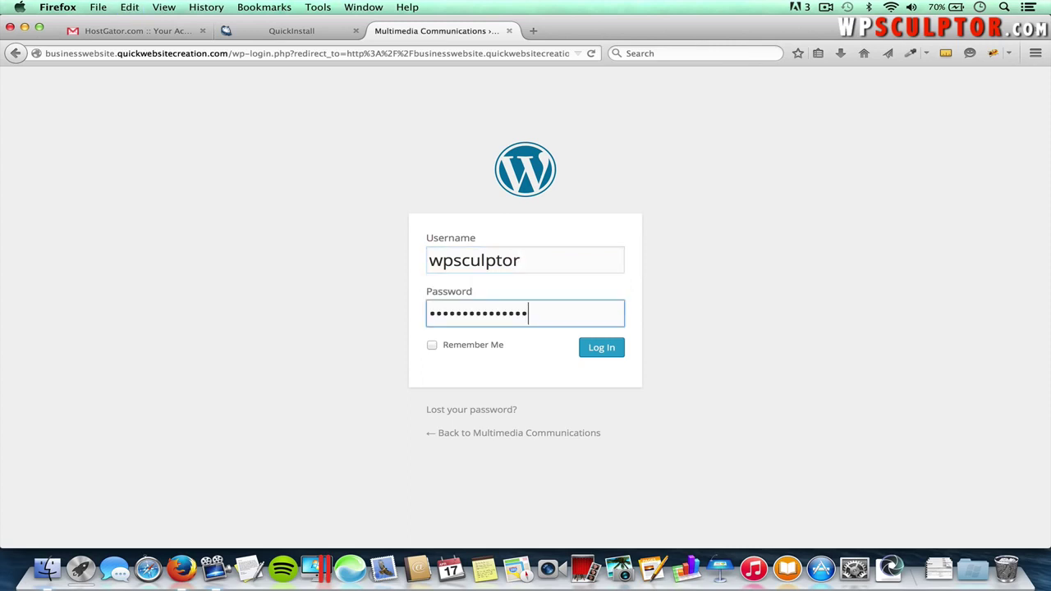
pyautogui.click(602, 348)
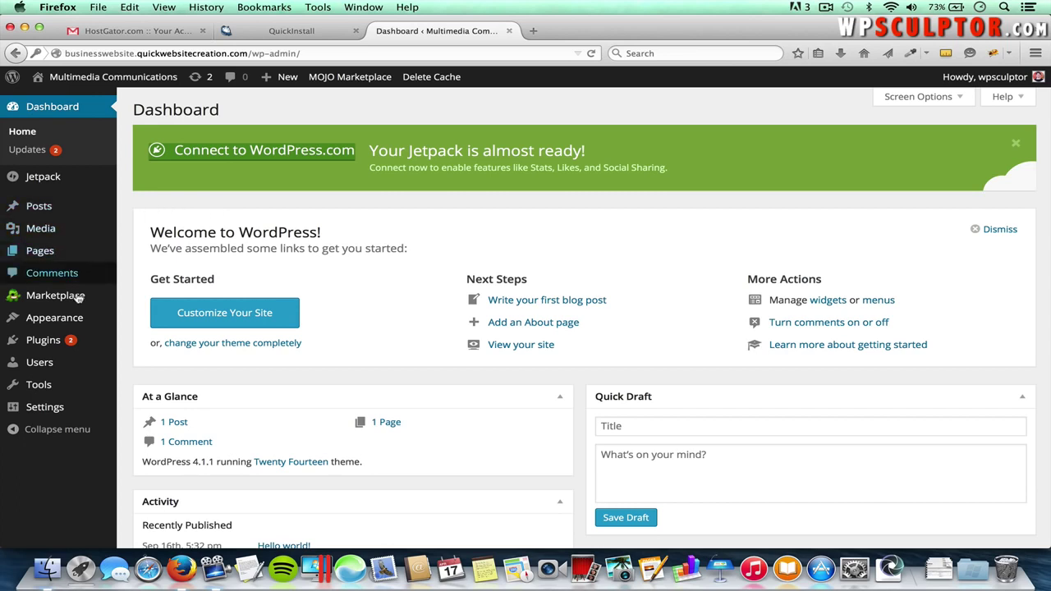
# - Deactivate WP Super Cache in Installed Plugins, then delete it along with its files and data
pyautogui.moveTo(51, 345)
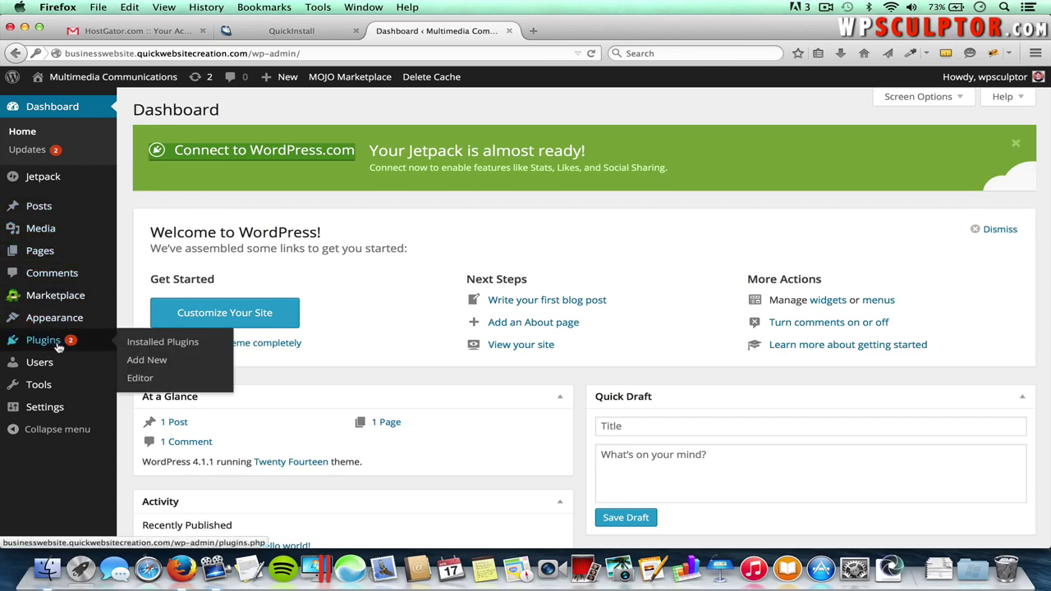
pyautogui.click(170, 343)
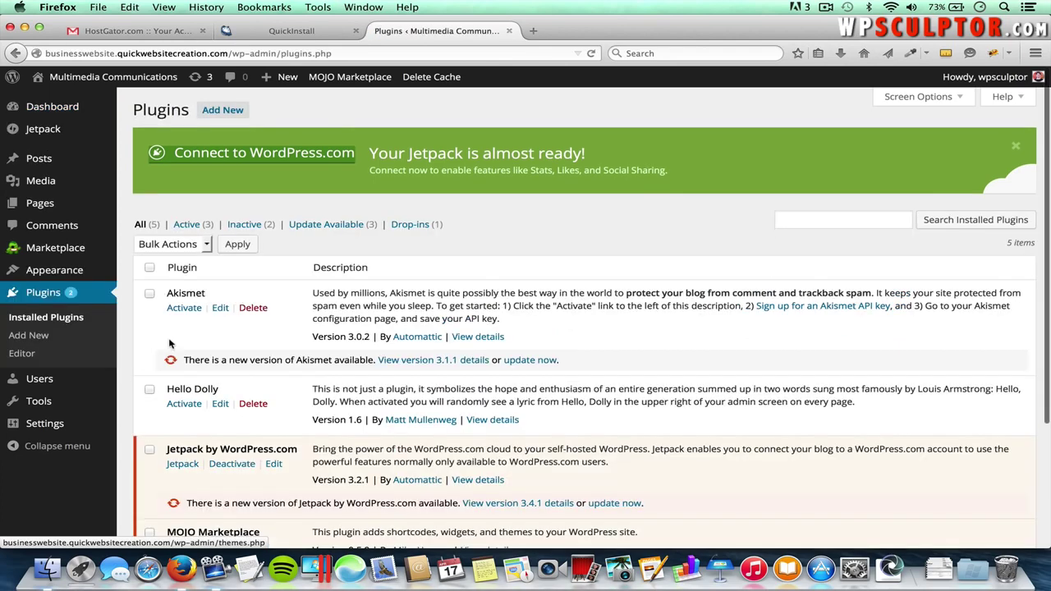
pyautogui.scroll(-3, 170, 343)
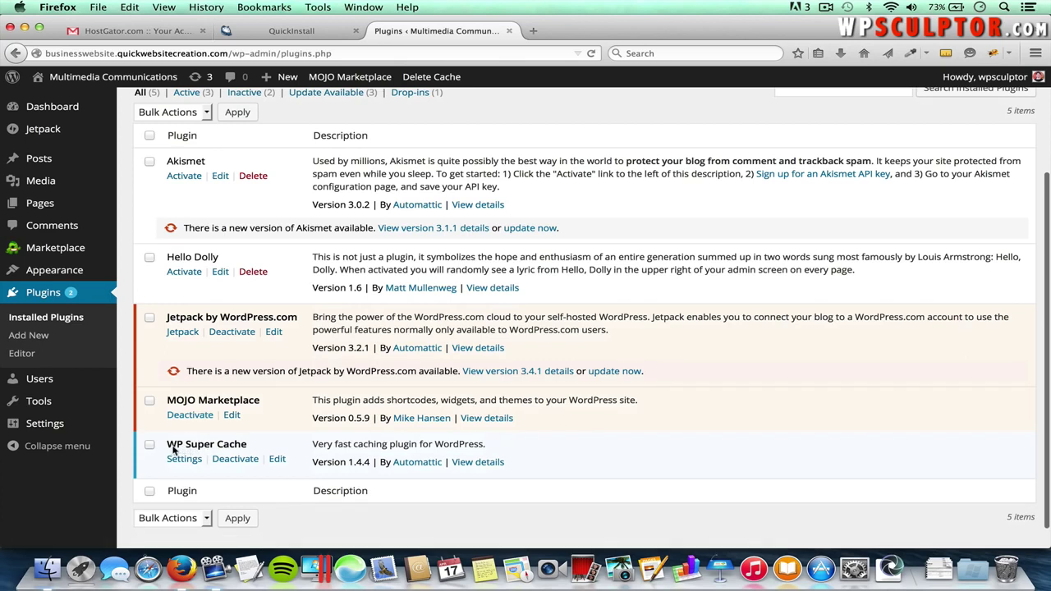
pyautogui.click(234, 463)
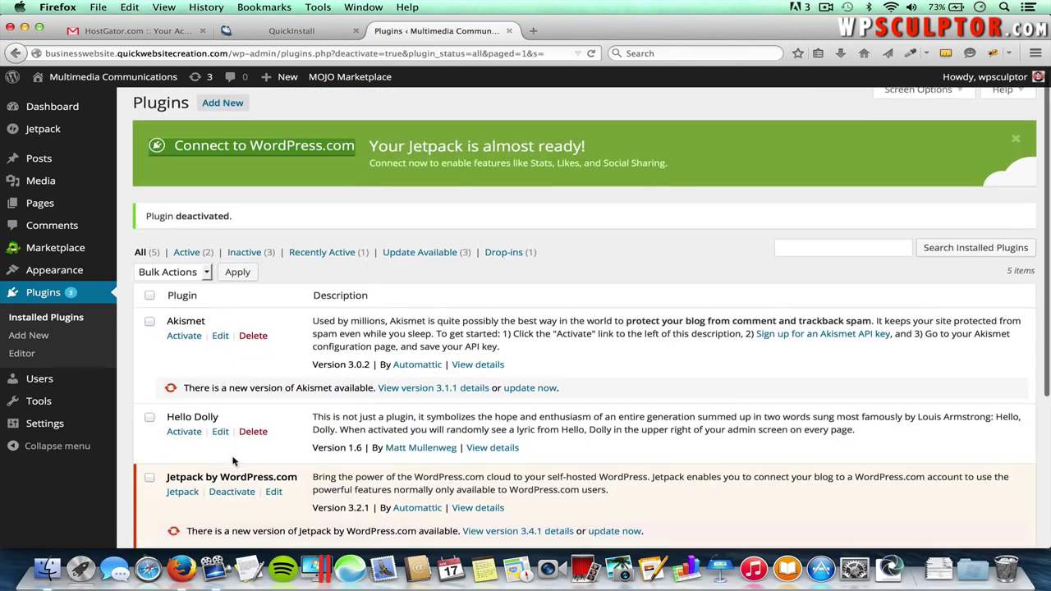
pyautogui.scroll(-3, 234, 462)
pyautogui.scroll(-1, 232, 463)
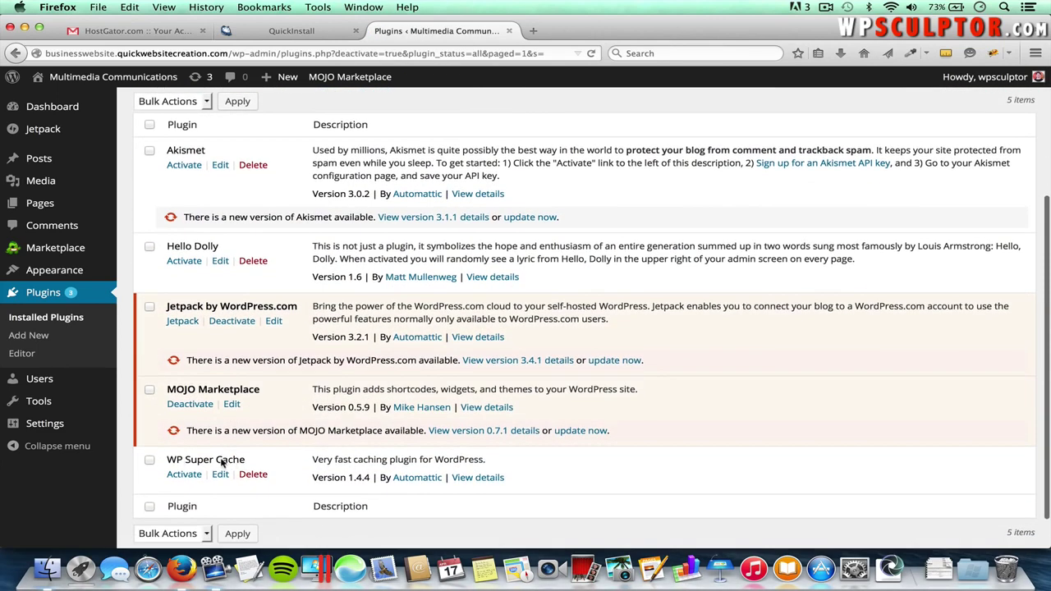
pyautogui.click(256, 476)
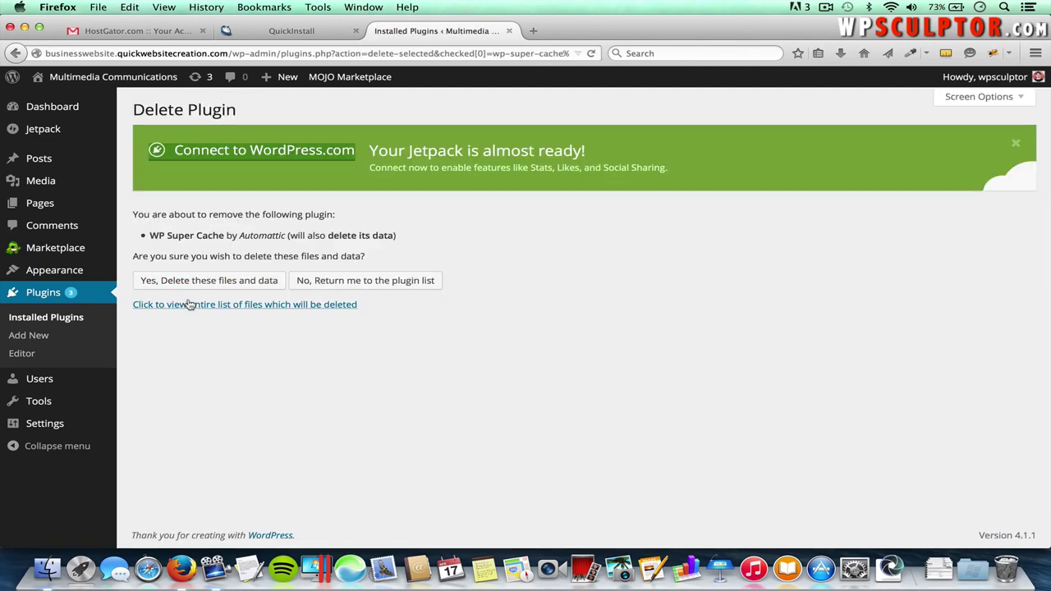
pyautogui.click(205, 285)
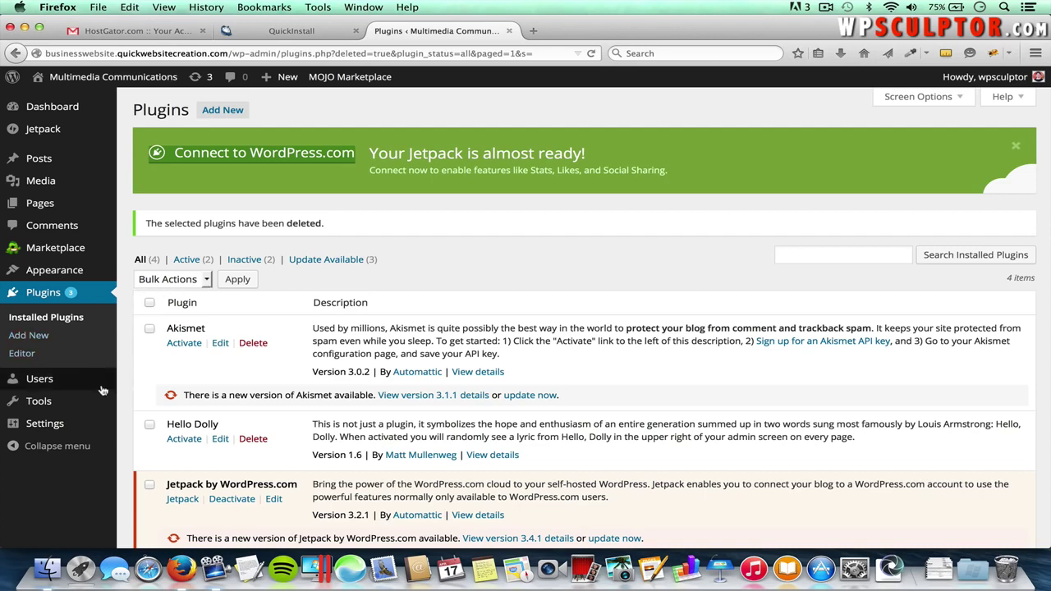
pyautogui.moveTo(30, 386)
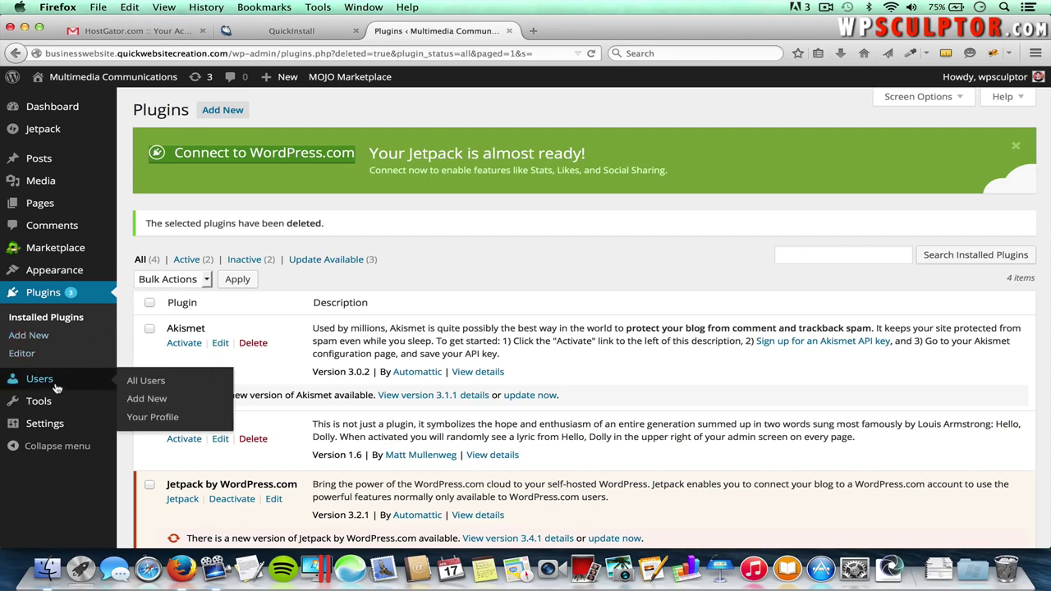
# - Open the admin user's profile, enter a new password in both password fields, and update the profile
pyautogui.click(149, 383)
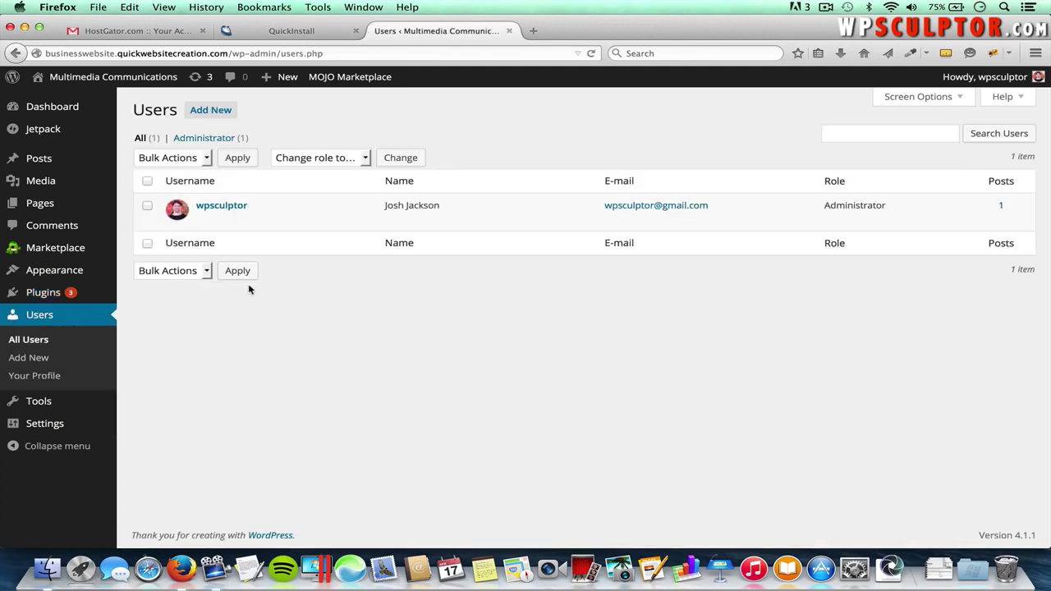
pyautogui.moveTo(246, 206)
pyautogui.click(204, 221)
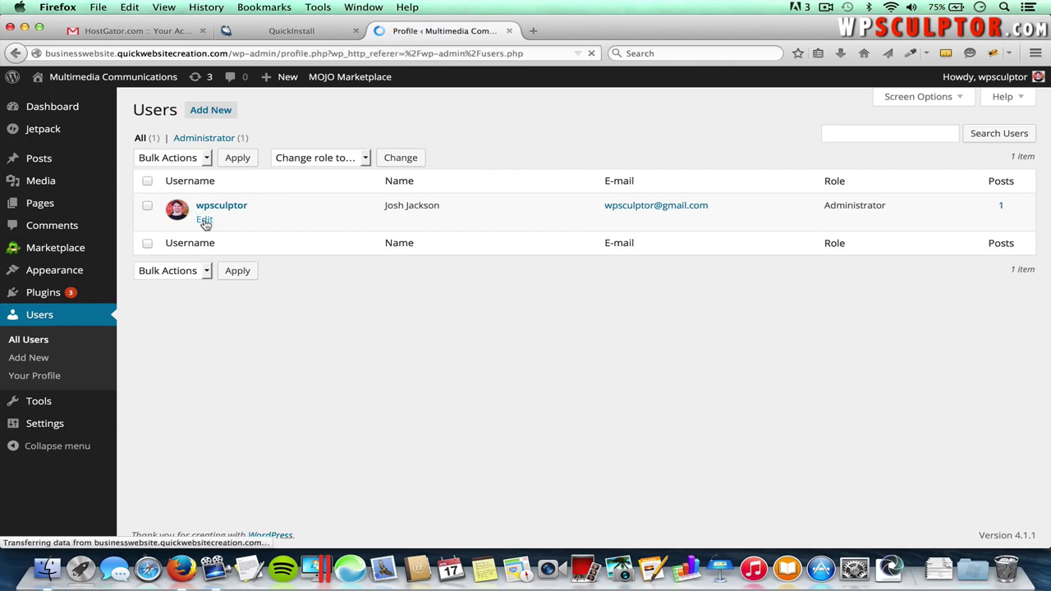
pyautogui.scroll(-10, 205, 222)
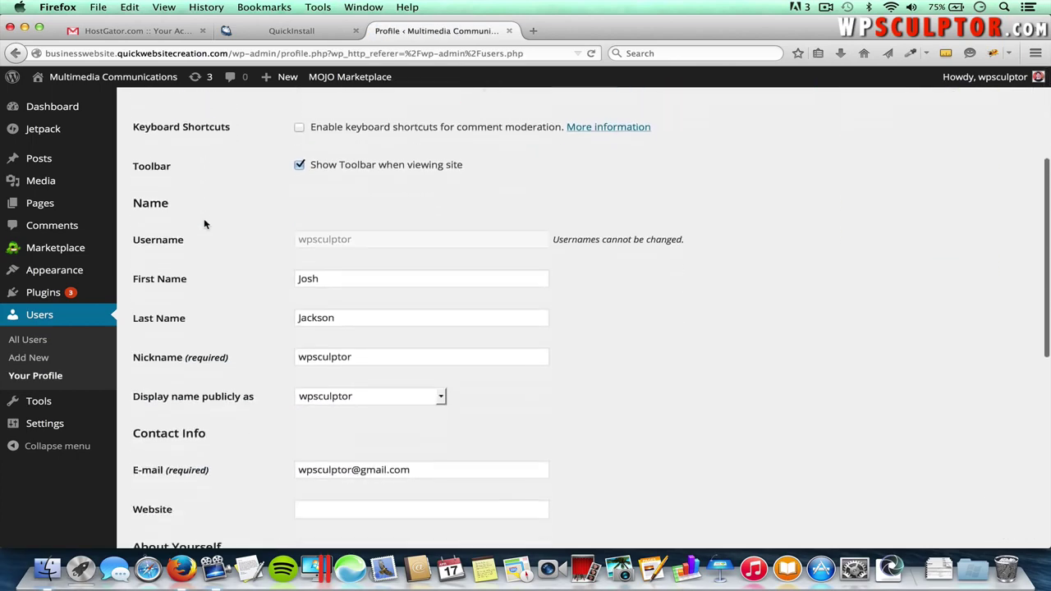
pyautogui.scroll(-4, 204, 222)
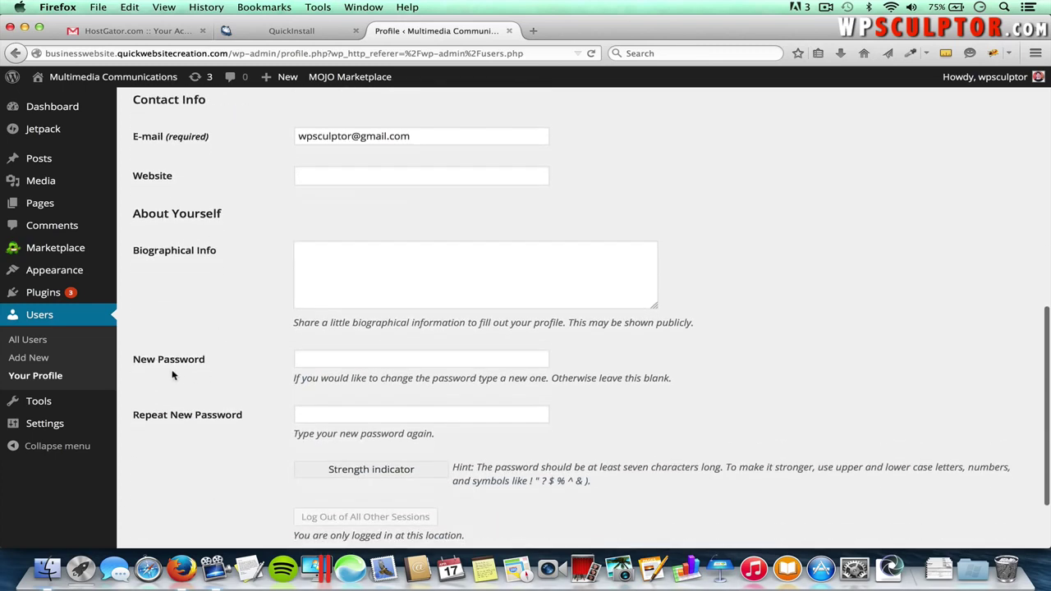
pyautogui.click(327, 361)
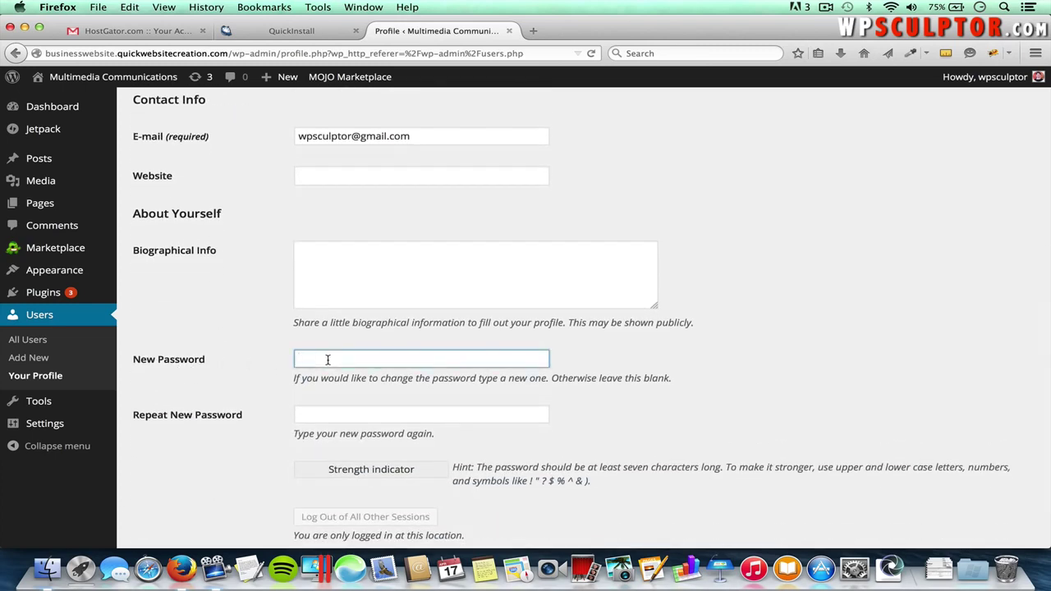
pyautogui.write('abcd')
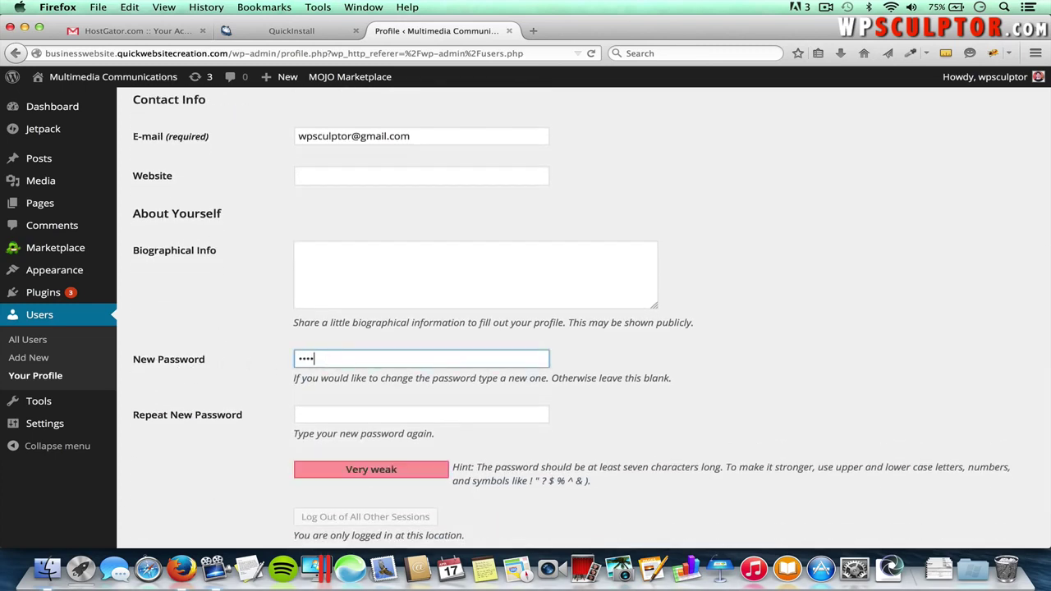
pyautogui.write('ef••')
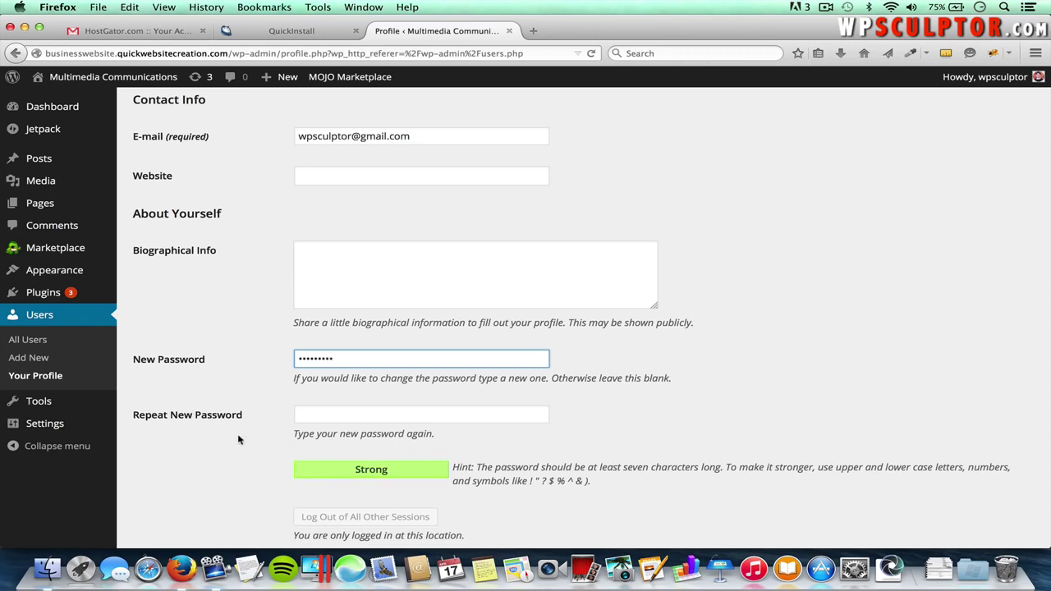
pyautogui.click(317, 411)
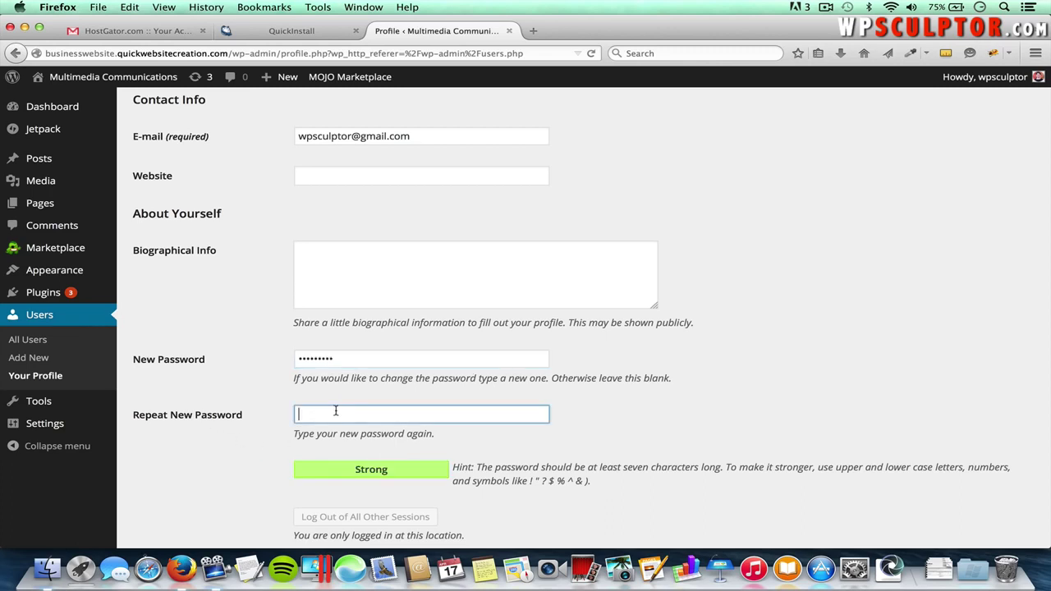
pyautogui.write('a')
pyautogui.write('••••••••')
pyautogui.scroll(-3, 508, 413)
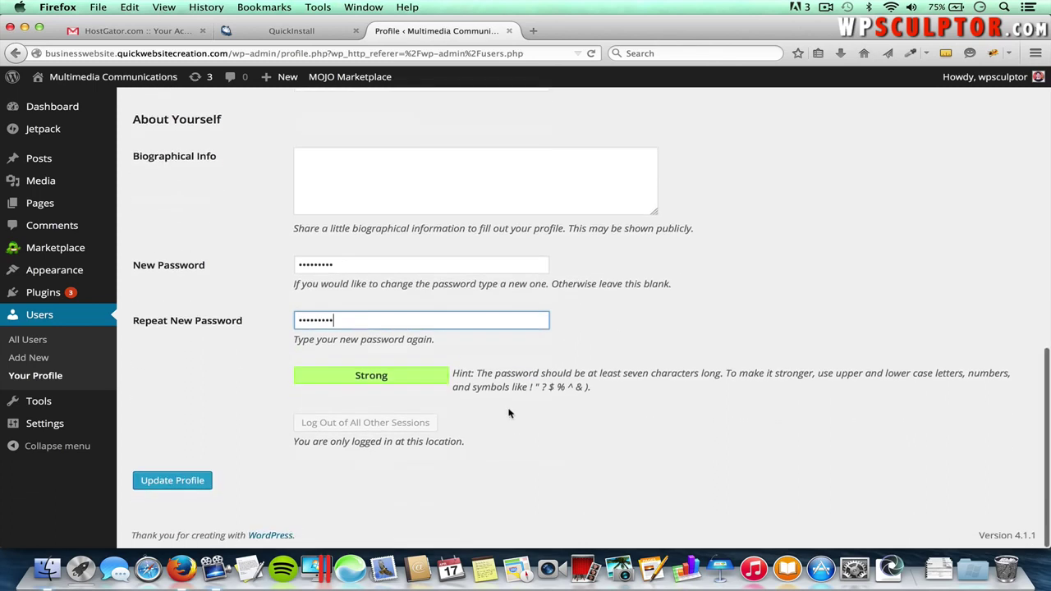
pyautogui.click(187, 483)
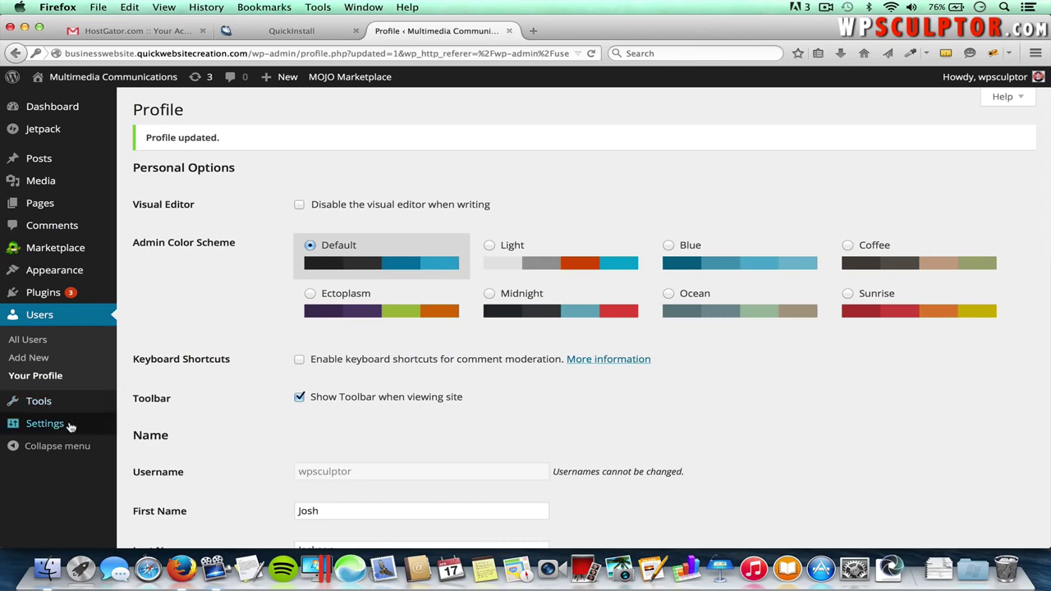
pyautogui.moveTo(71, 427)
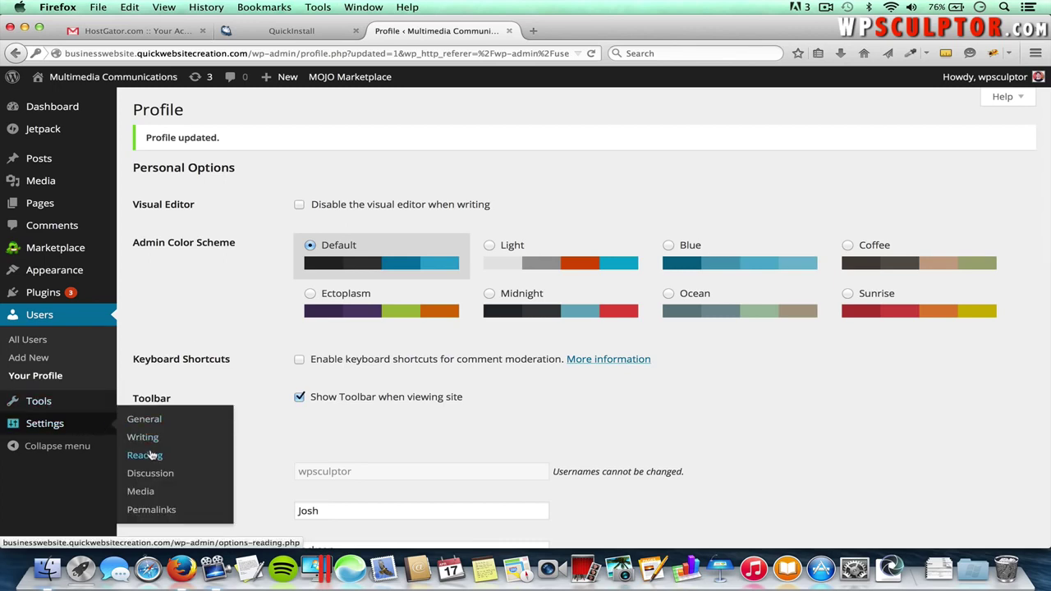
# - In Settings > General, replace the tagline with 'Welcome to the Mock Multimedia Communications Website!' and save
pyautogui.click(145, 421)
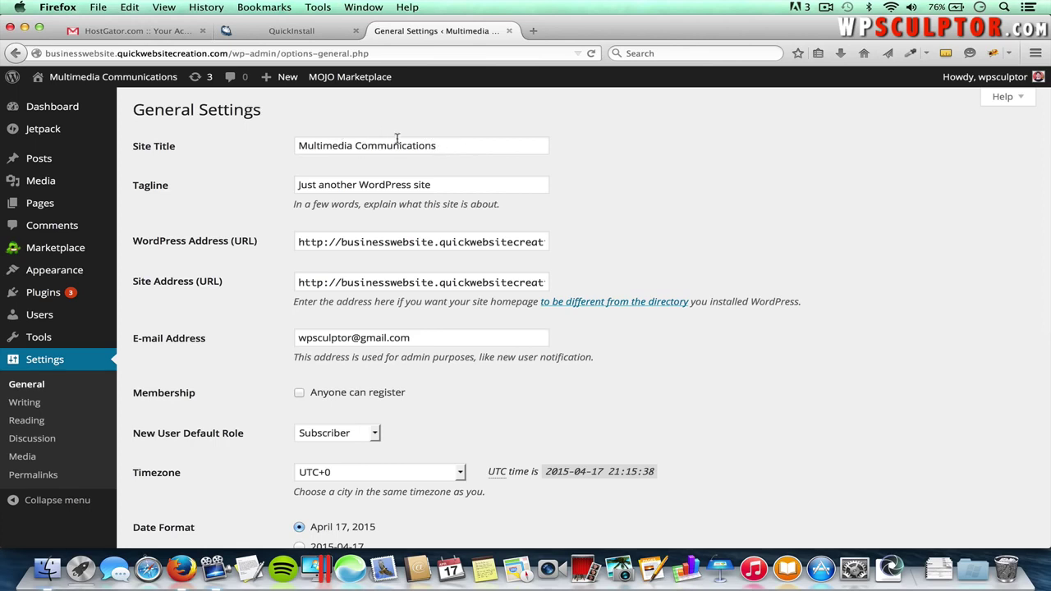
pyautogui.click(440, 184)
pyautogui.moveTo(440, 185); pyautogui.dragTo(284, 182)
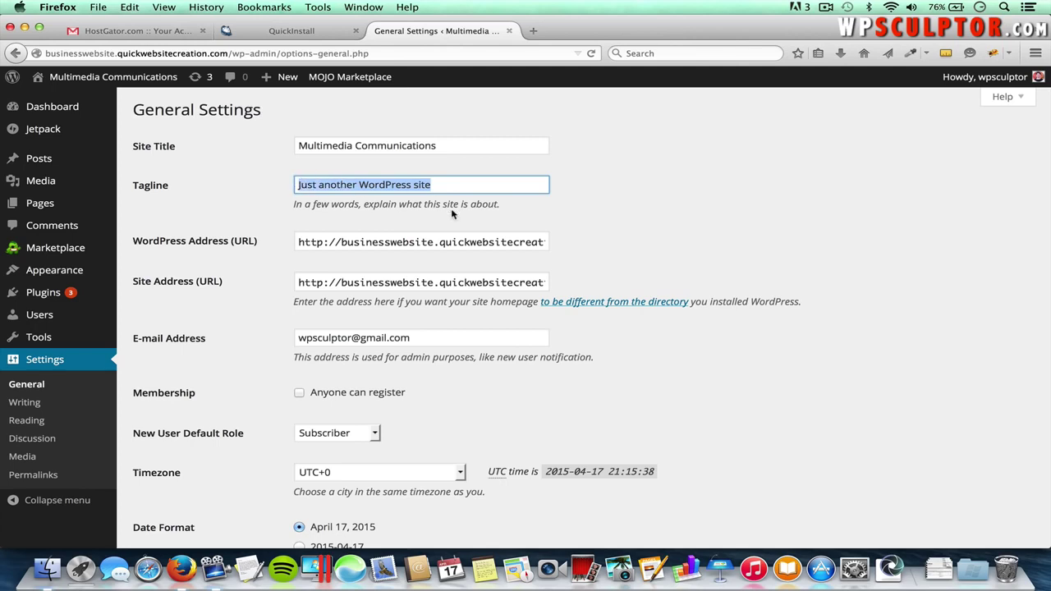
pyautogui.write('Welcome to the')
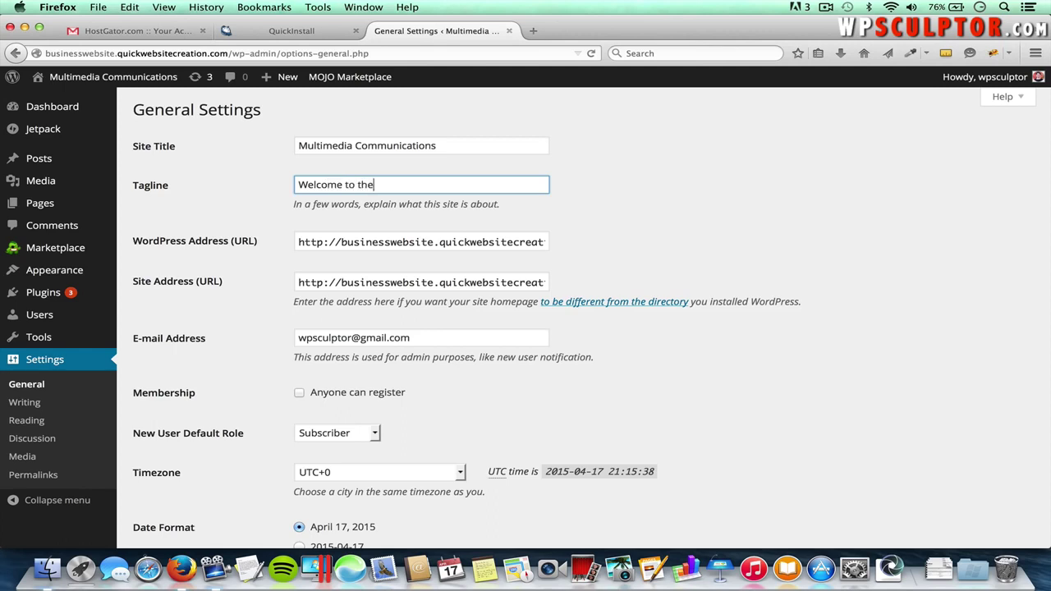
pyautogui.write(' Mock Multimedia Communic')
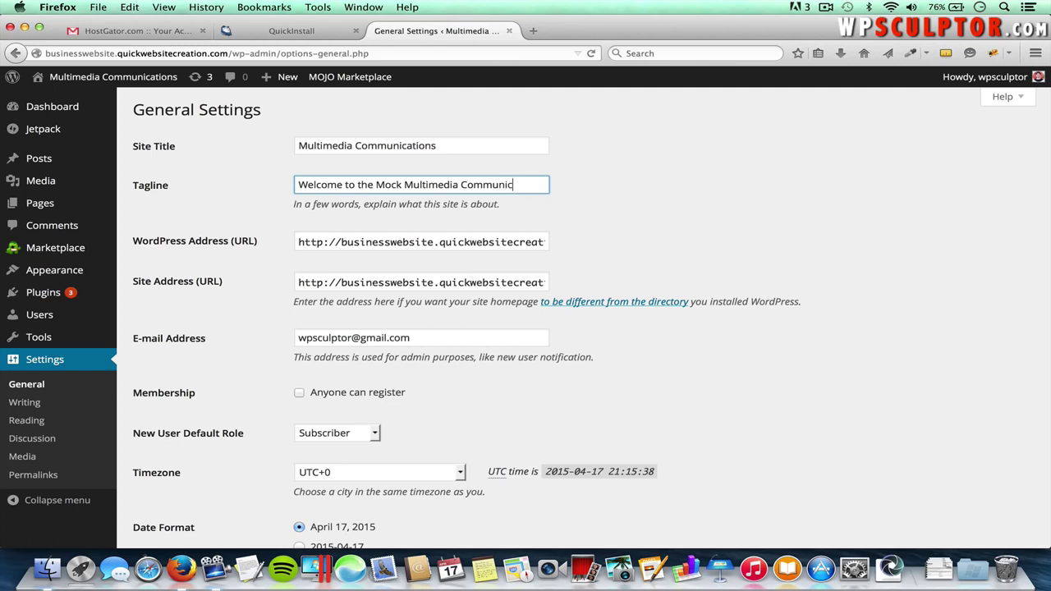
pyautogui.write('ations Website!')
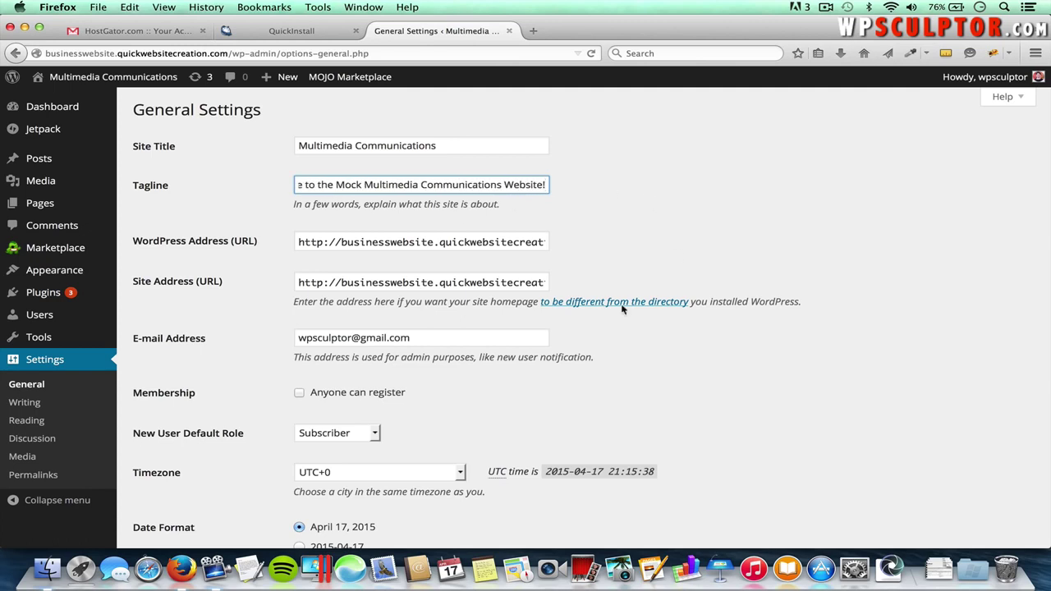
pyautogui.scroll(-7, 449, 352)
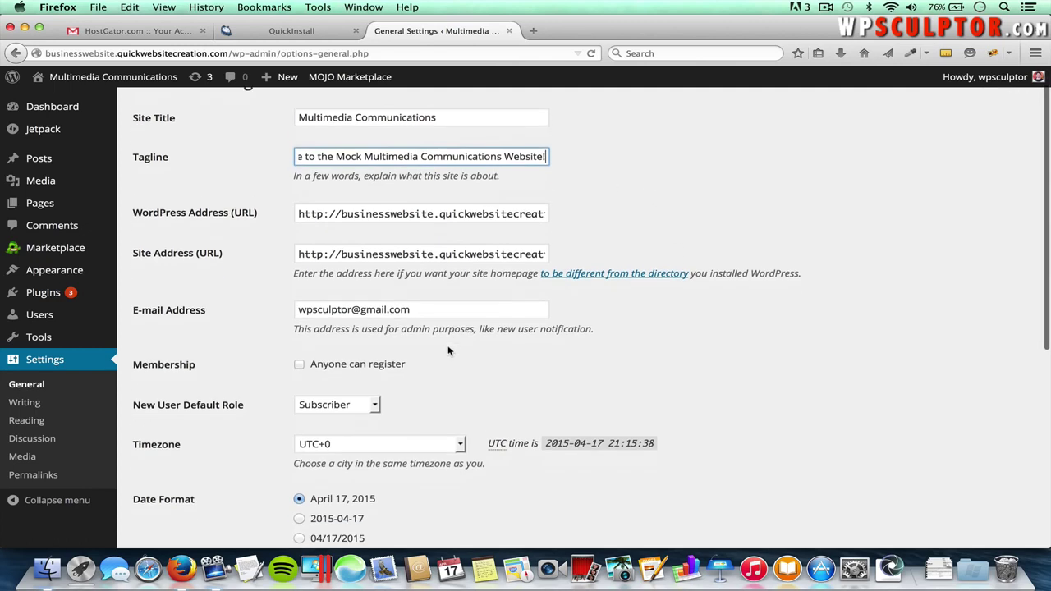
pyautogui.scroll(-2, 448, 352)
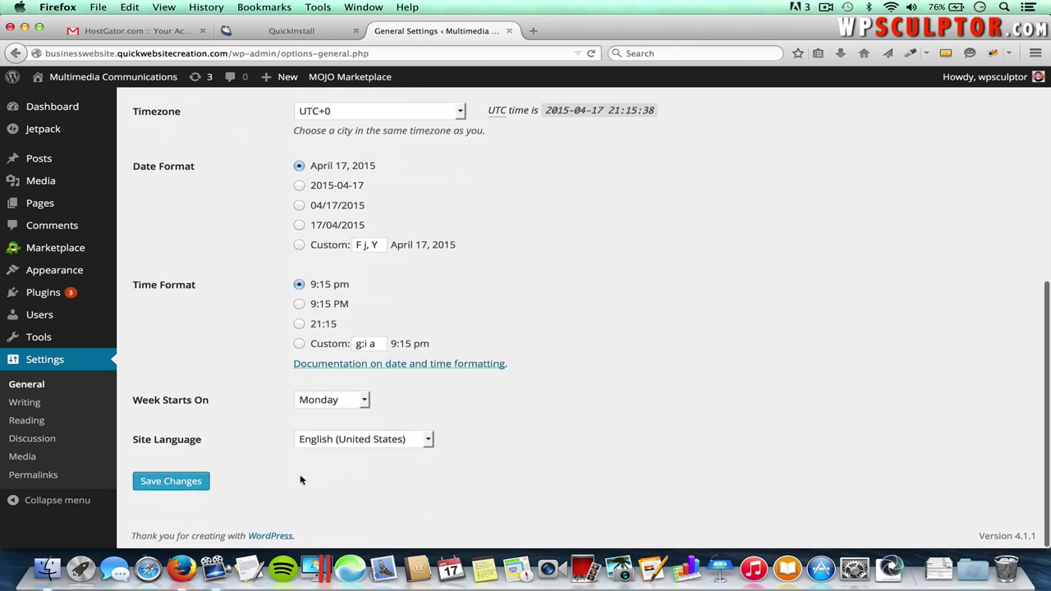
pyautogui.click(174, 482)
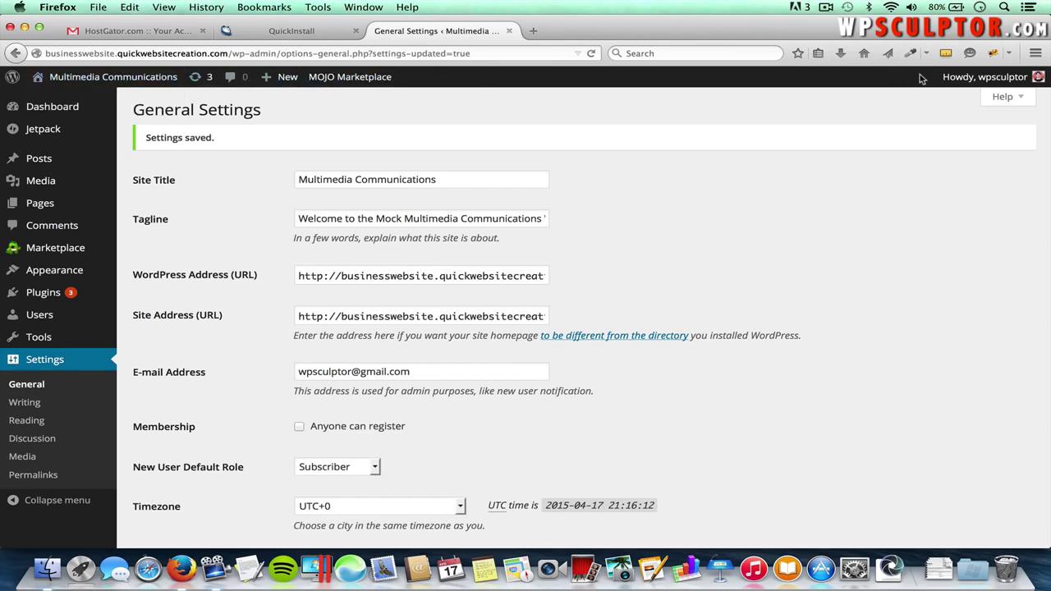
# - View the live front-end site from the admin bar, then return to the Dashboard
pyautogui.moveTo(266, 78)
pyautogui.moveTo(114, 79)
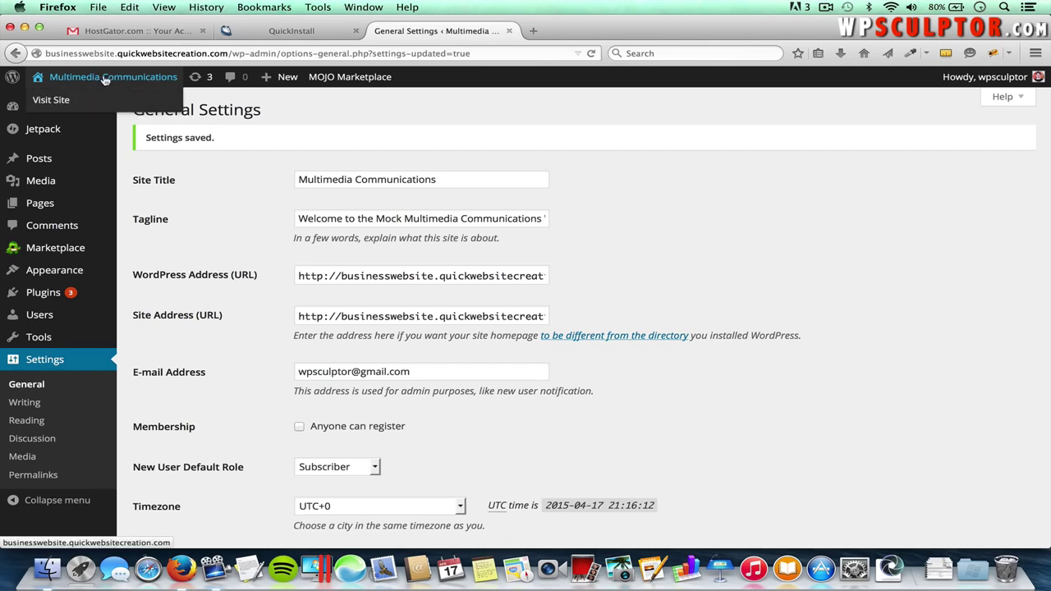
pyautogui.click(105, 79)
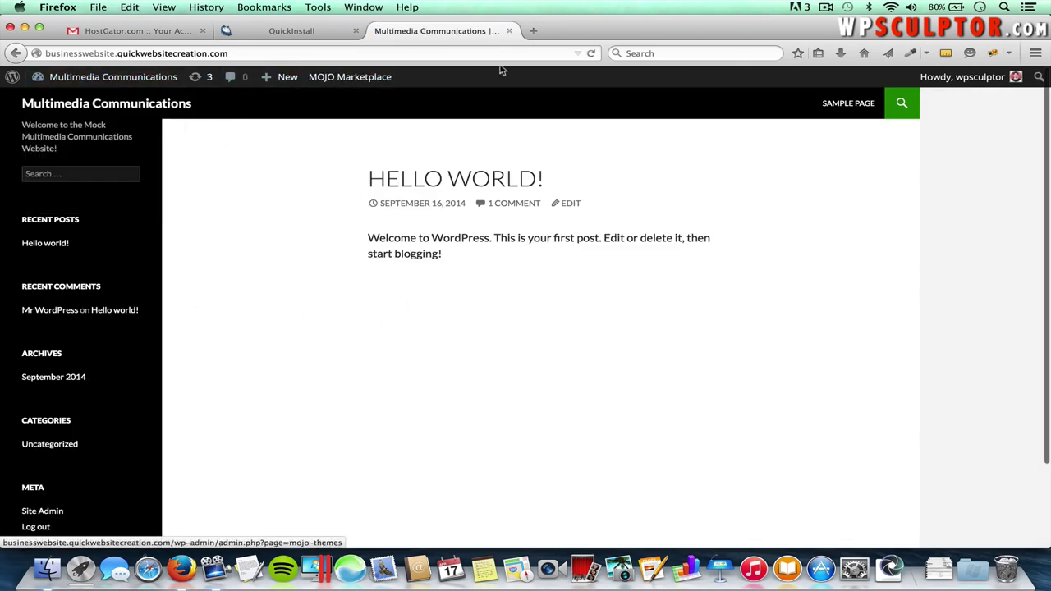
pyautogui.click(125, 79)
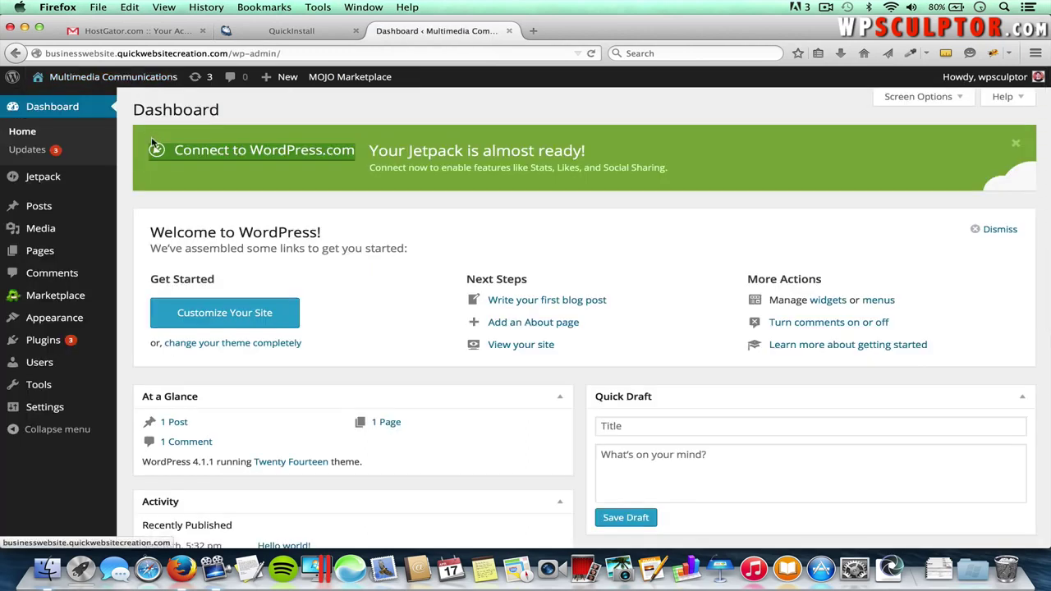
# - Open the live site in a separate tab and check it, ending back on the admin Dashboard tab
pyautogui.moveTo(115, 79)
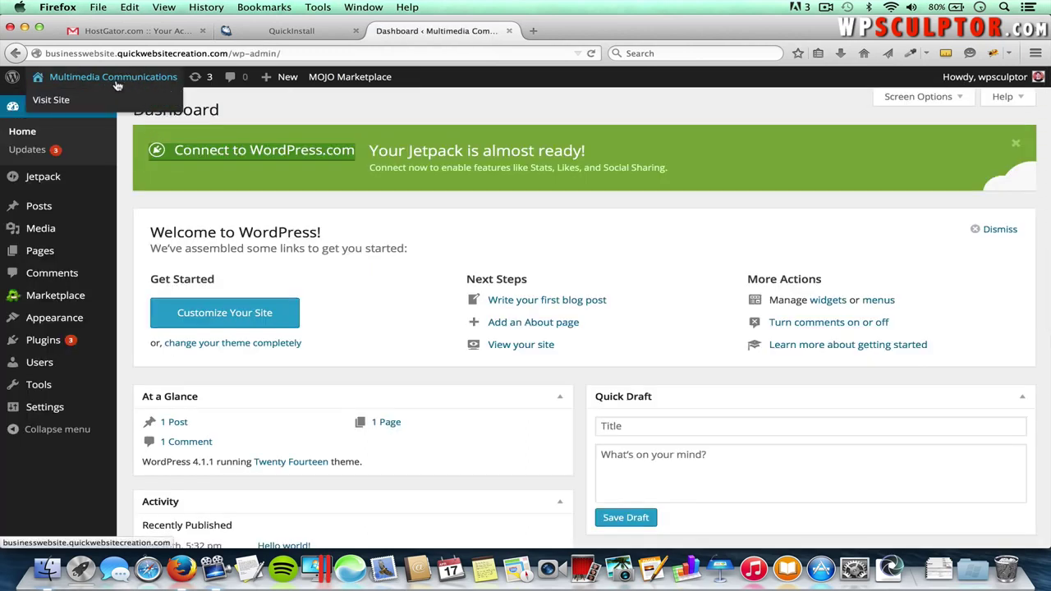
pyautogui.rightClick(115, 78)
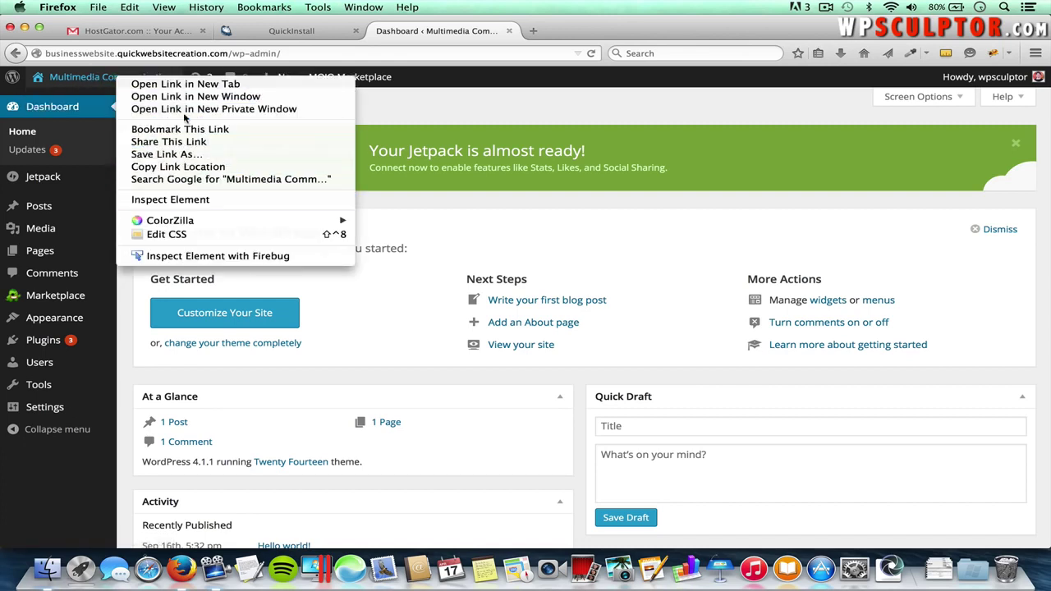
pyautogui.click(187, 85)
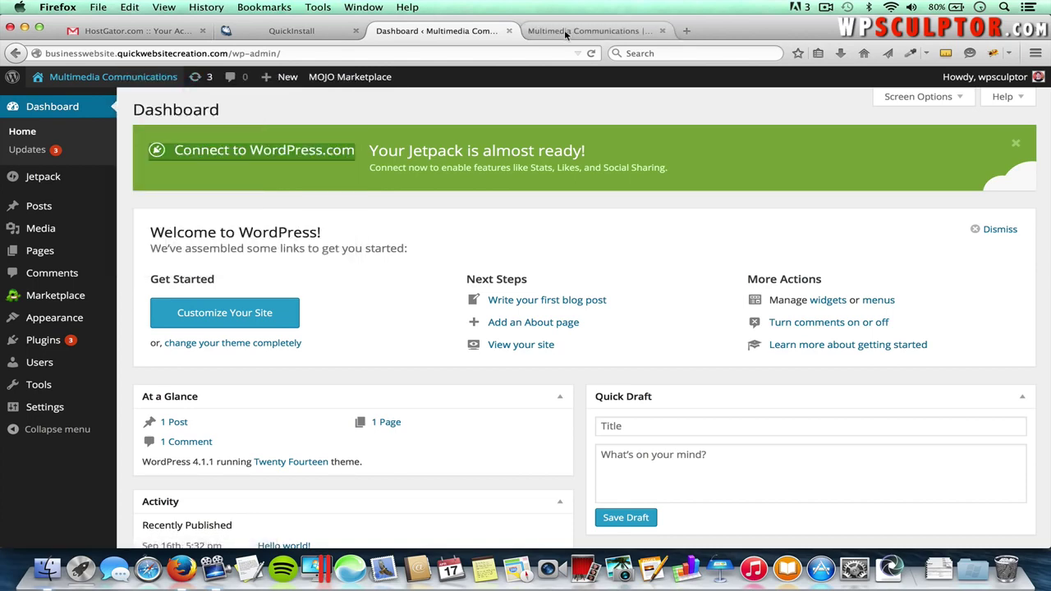
pyautogui.click(565, 30)
pyautogui.click(479, 31)
pyautogui.click(580, 30)
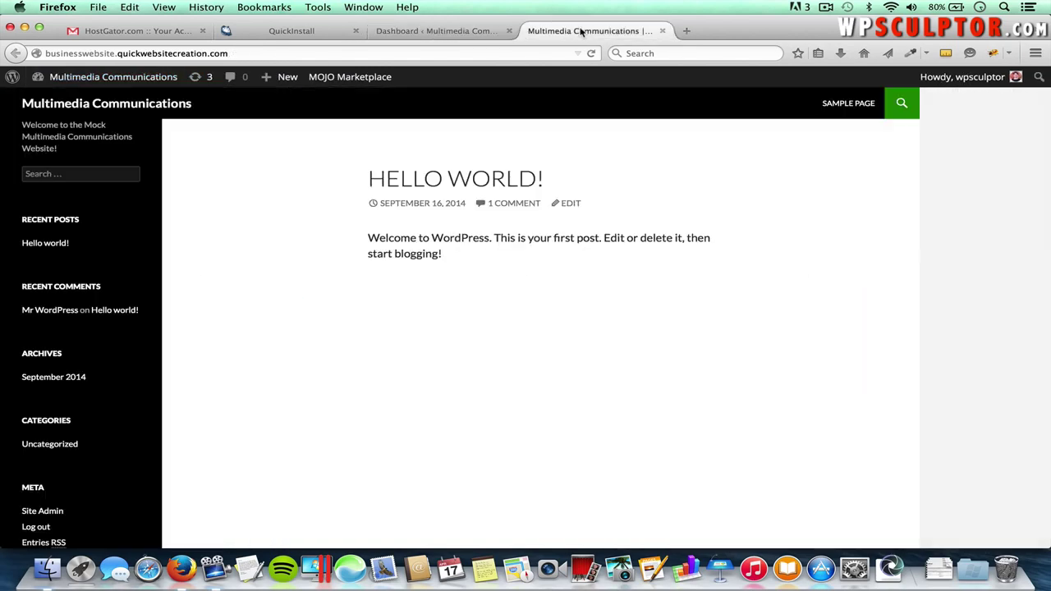
pyautogui.click(460, 31)
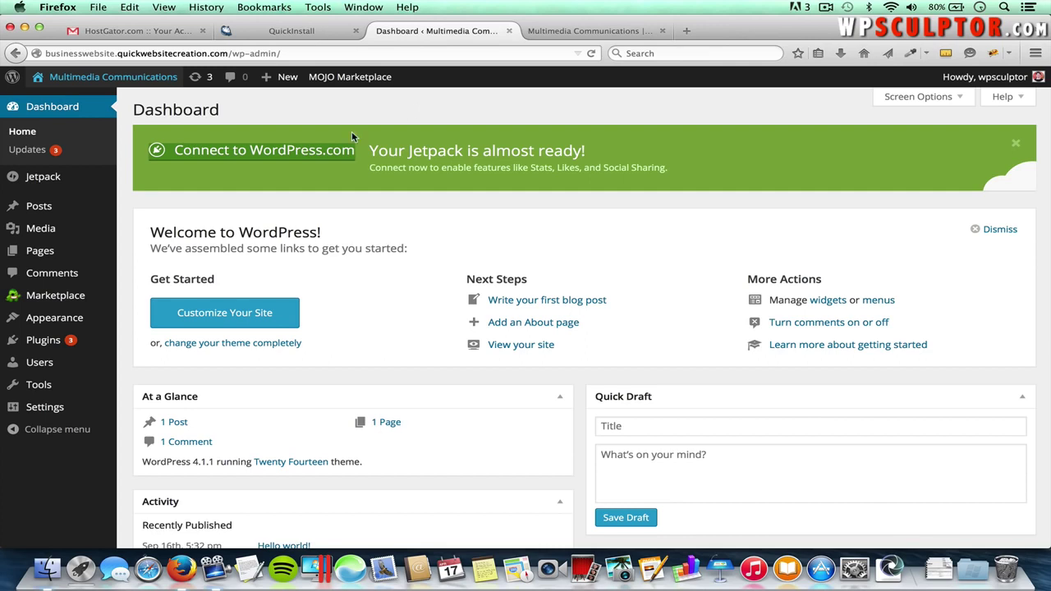
# - Search the WordPress.org theme directory for 'Spacious' from Appearance > Themes
pyautogui.moveTo(62, 322)
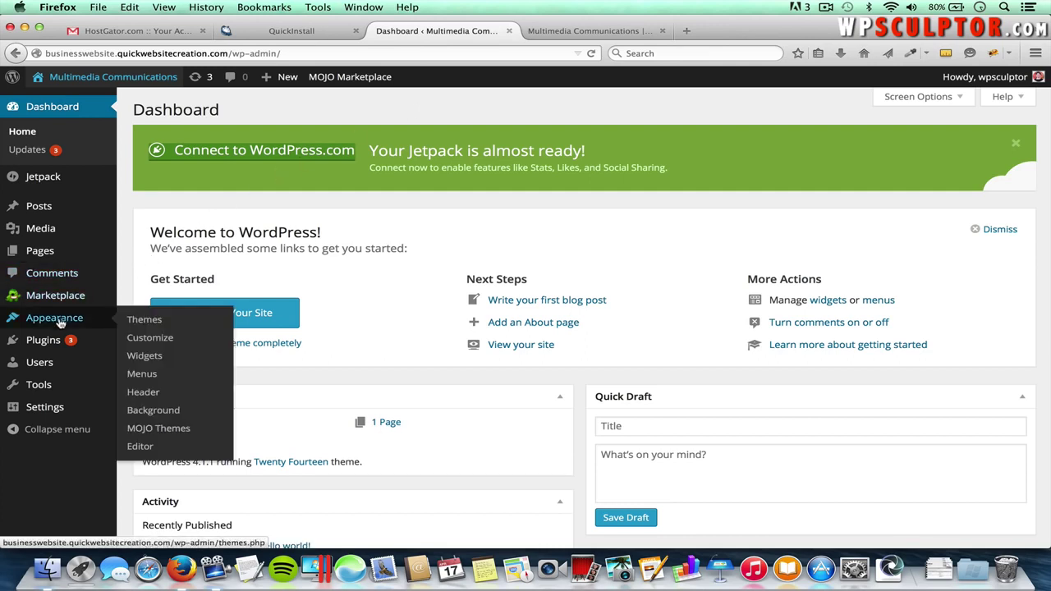
pyautogui.click(144, 321)
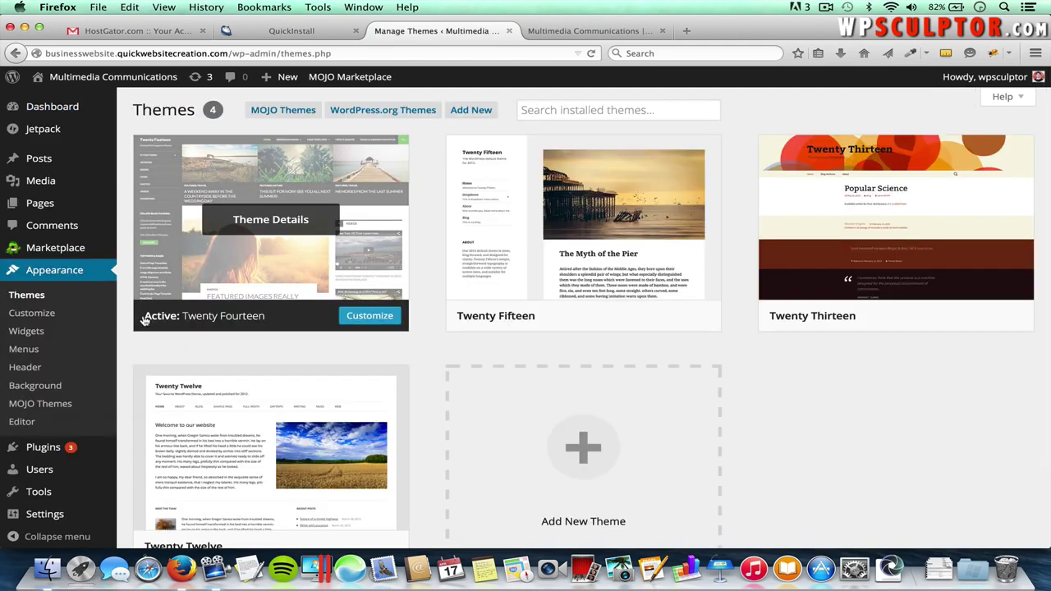
pyautogui.click(379, 112)
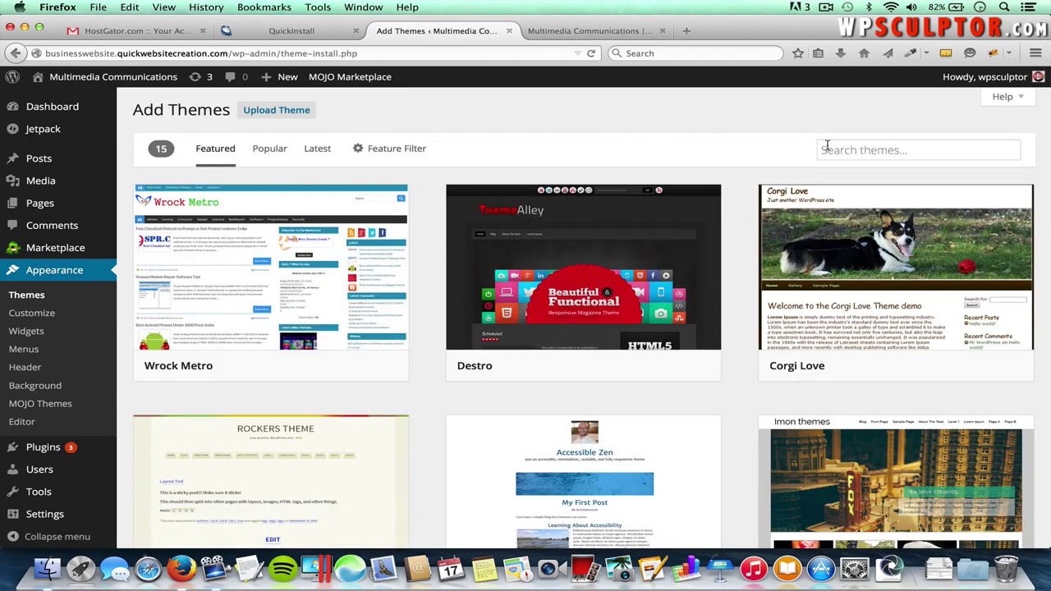
pyautogui.click(863, 150)
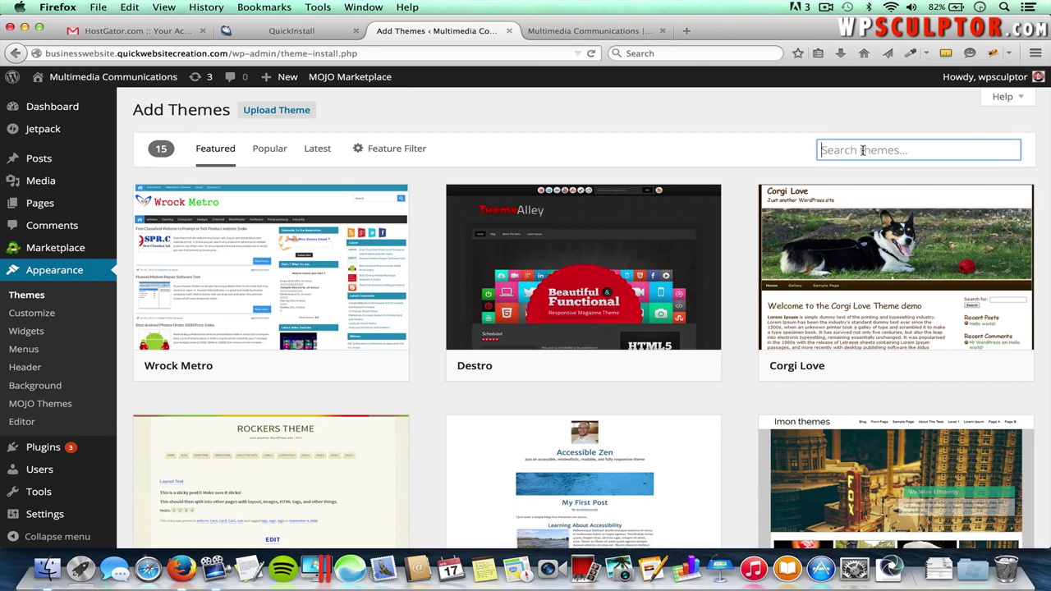
pyautogui.write('Spacious')
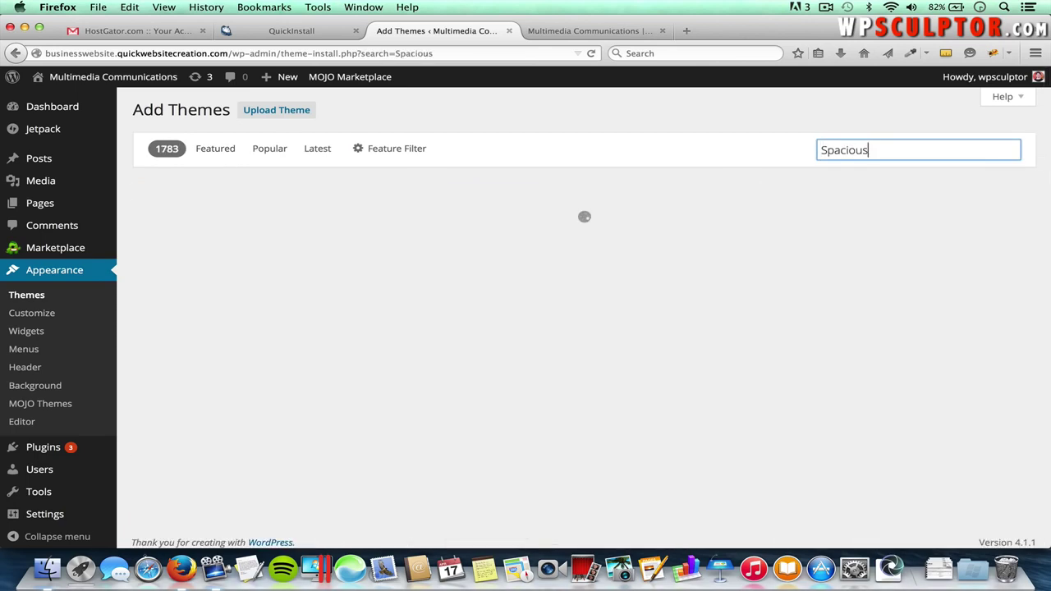
# - Install the Spacious theme and activate it
pyautogui.moveTo(365, 258)
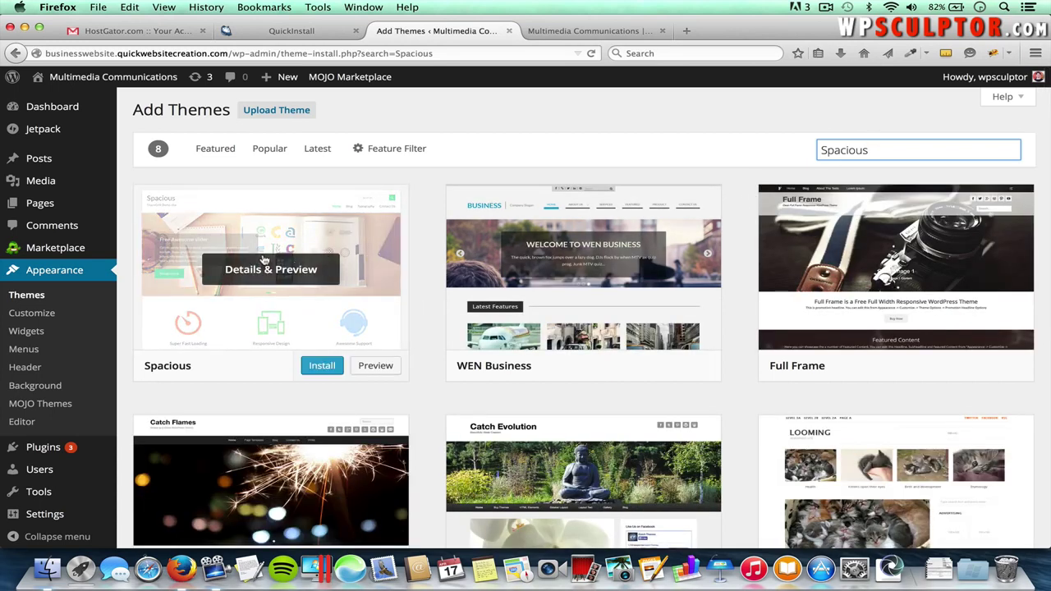
pyautogui.click(320, 366)
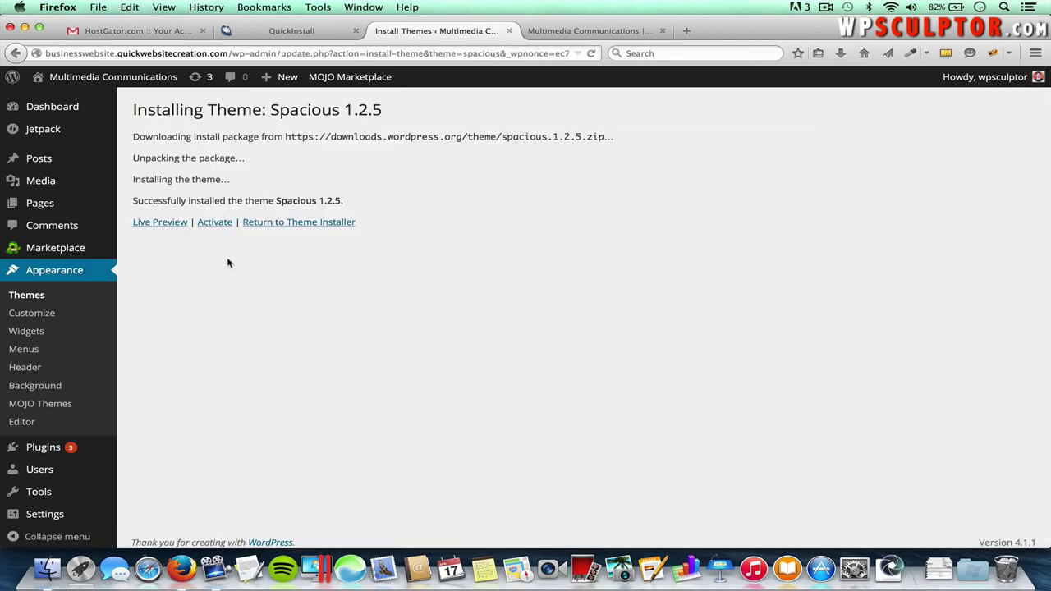
pyautogui.click(211, 223)
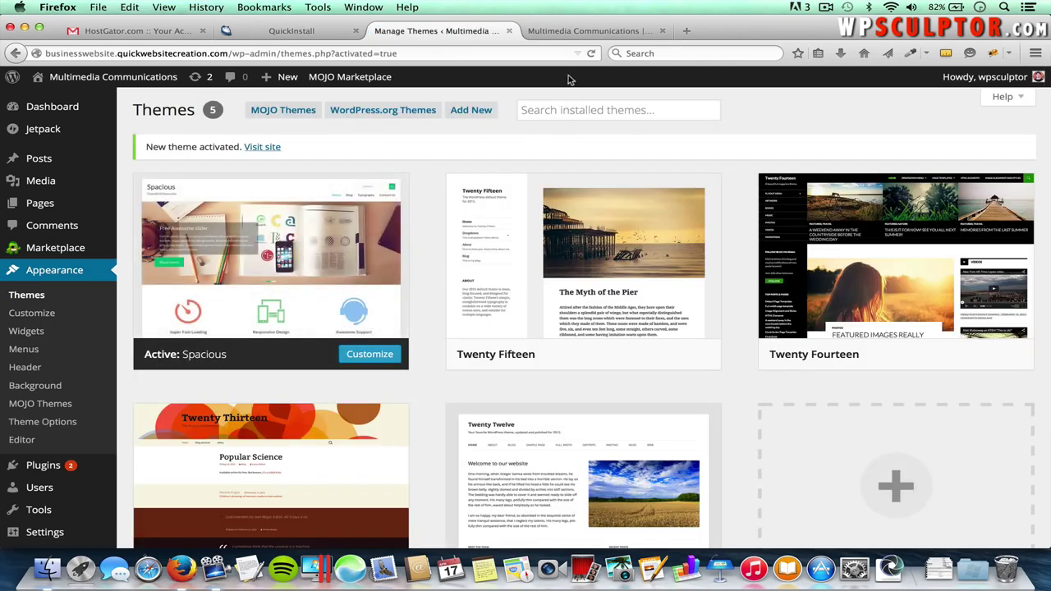
# - Reload the live site tab to see it rendered in the Spacious theme
pyautogui.click(576, 32)
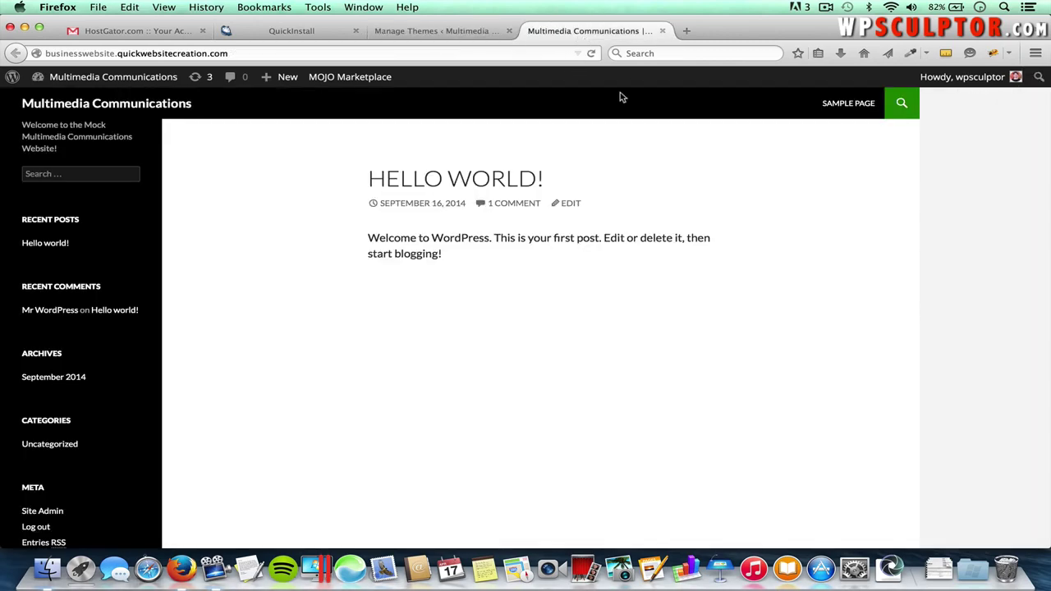
pyautogui.press('super+r')
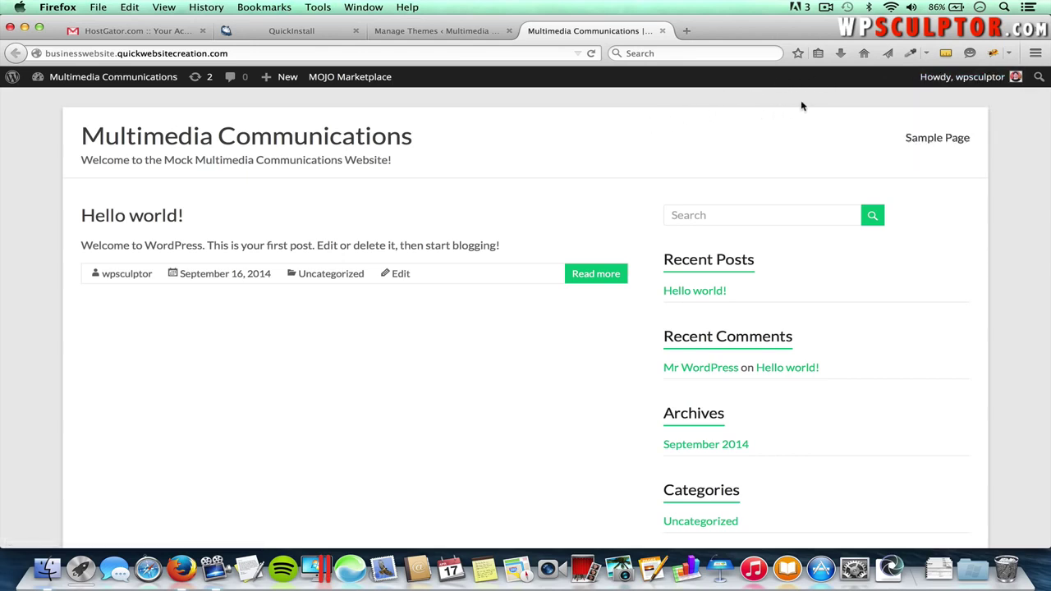
pyautogui.moveTo(981, 79)
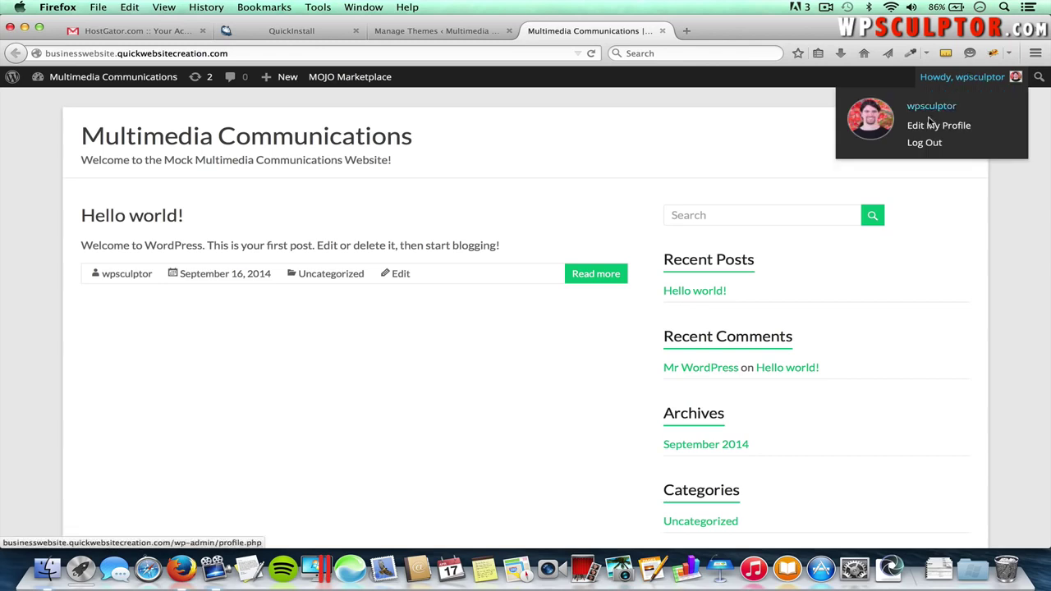
# - Log out of the admin and close the three other browser tabs, including the hosting account tab
pyautogui.click(923, 144)
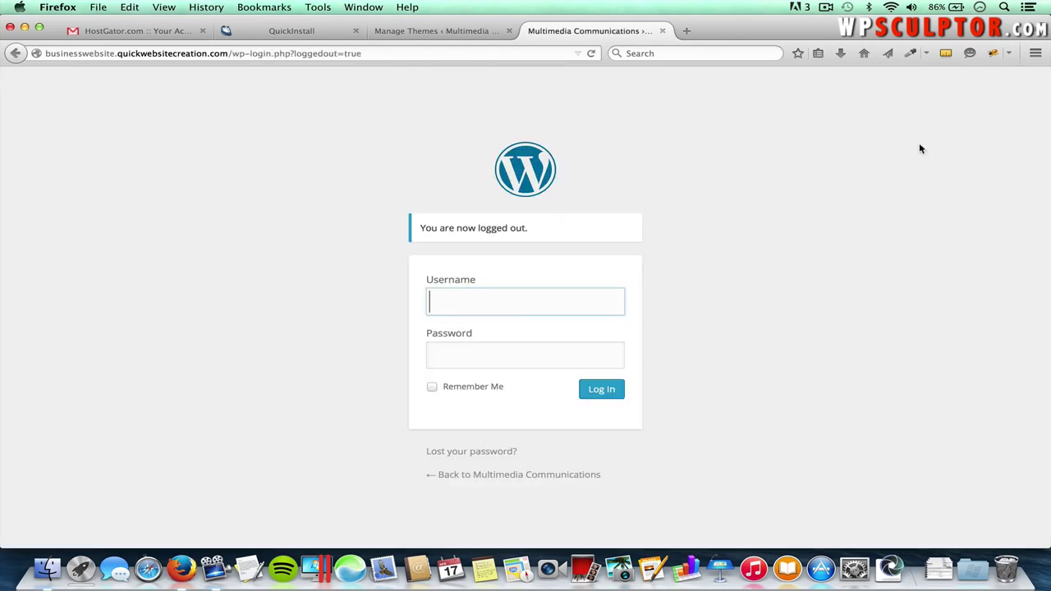
pyautogui.click(508, 30)
pyautogui.click(356, 31)
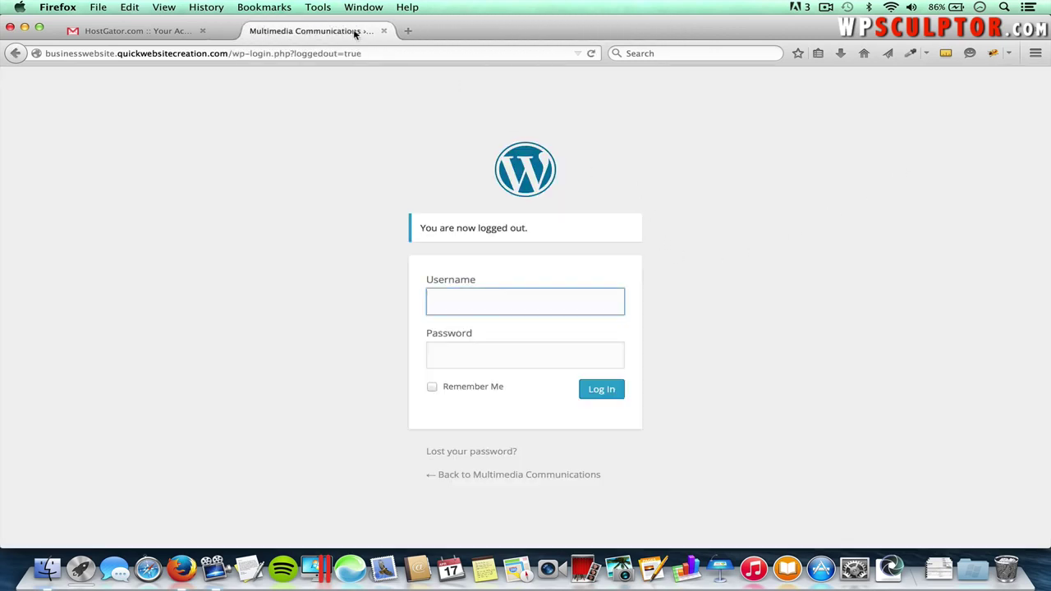
pyautogui.click(202, 31)
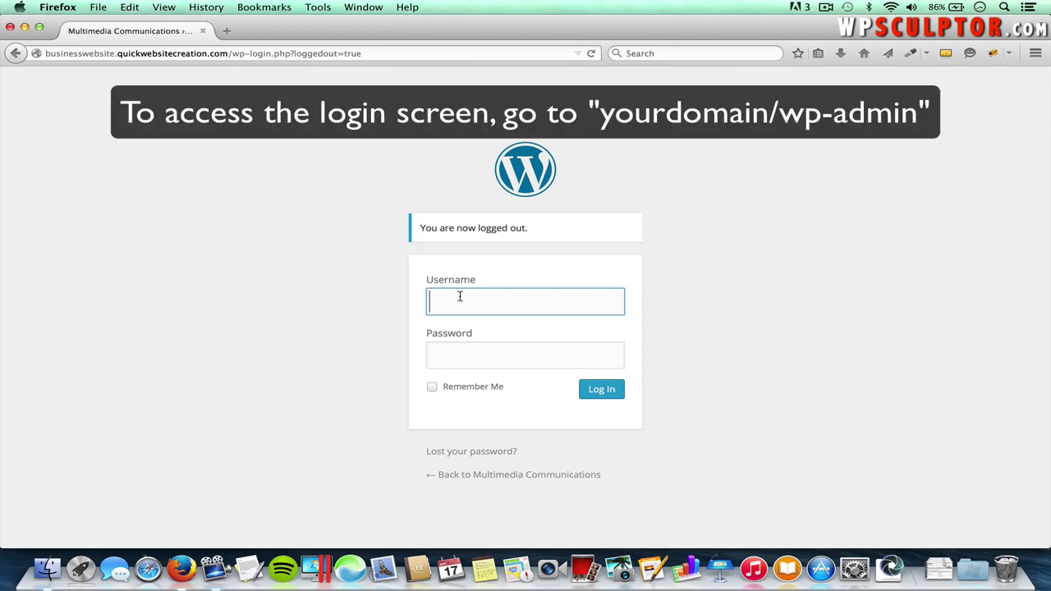
# - Log back in with the admin username and password and dismiss the save-password prompt
pyautogui.write('wpsculptor')
pyautogui.press('Tab')
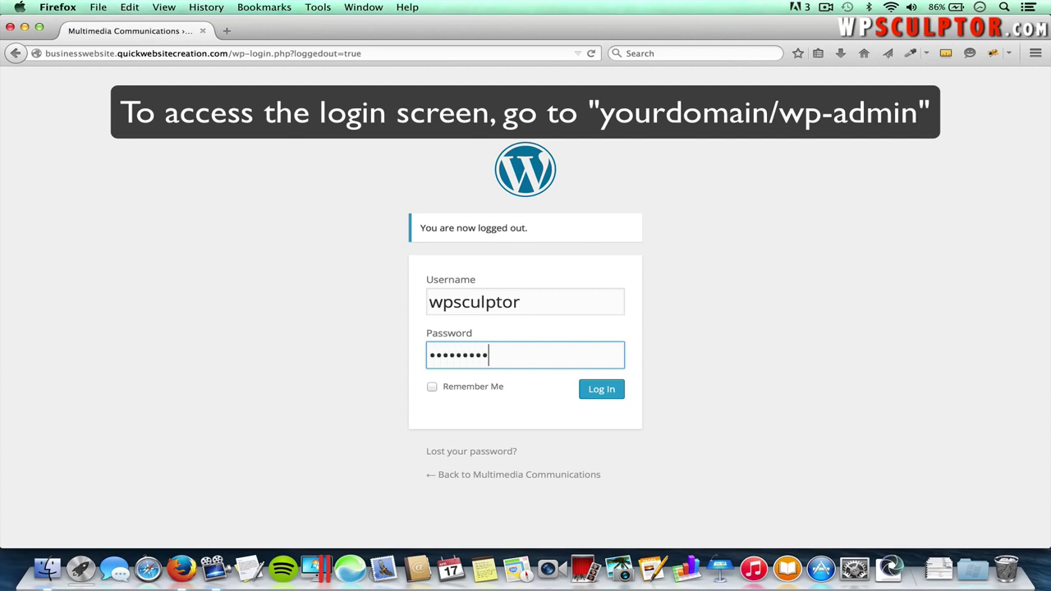
pyautogui.click(598, 393)
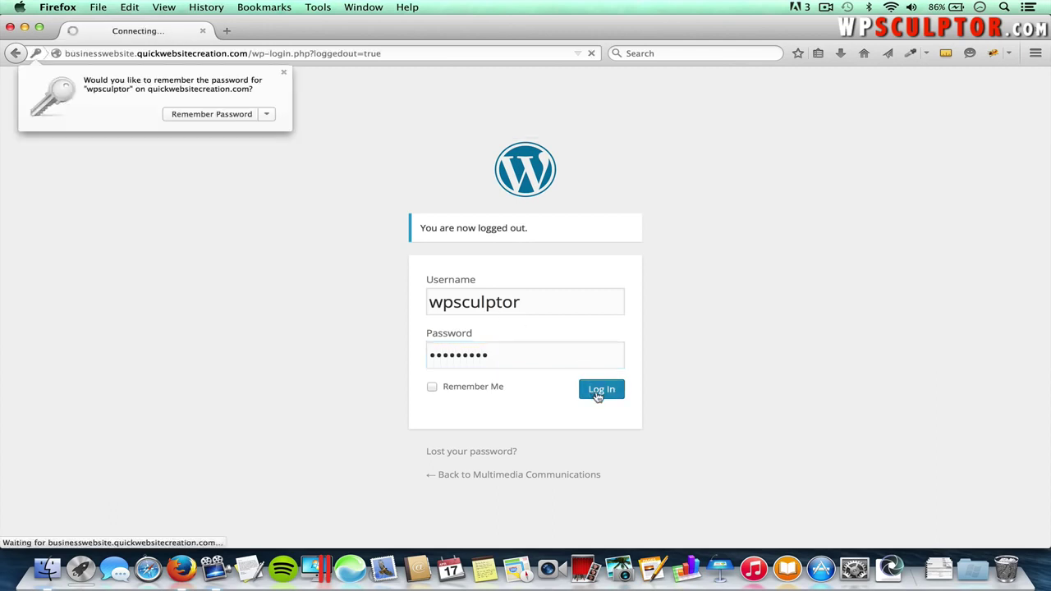
pyautogui.click(687, 378)
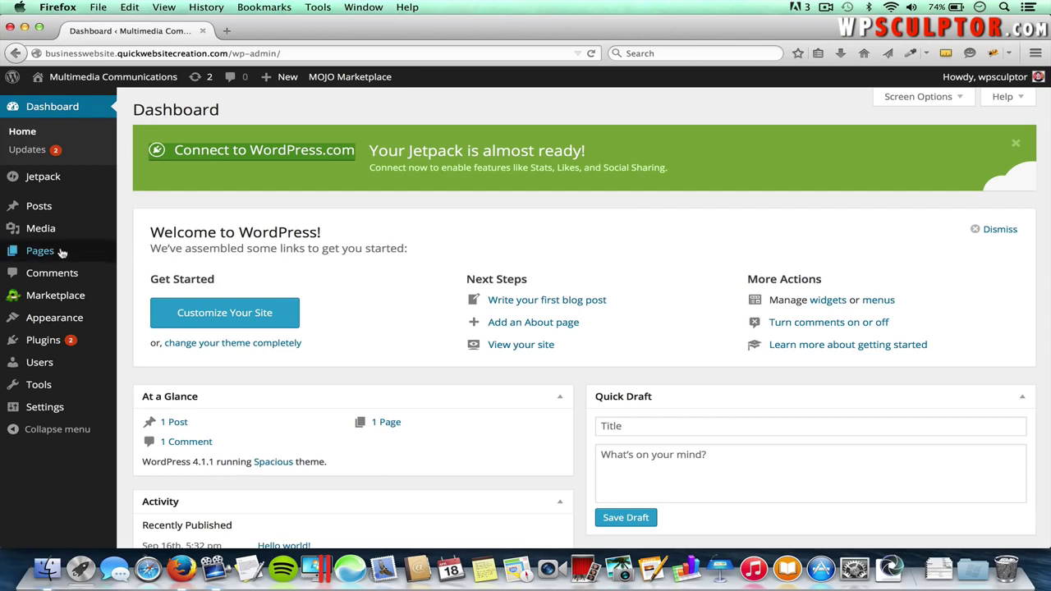
# - Move the default Sample Page to the Trash from All Pages, then start a new page
pyautogui.moveTo(55, 255)
pyautogui.click(149, 255)
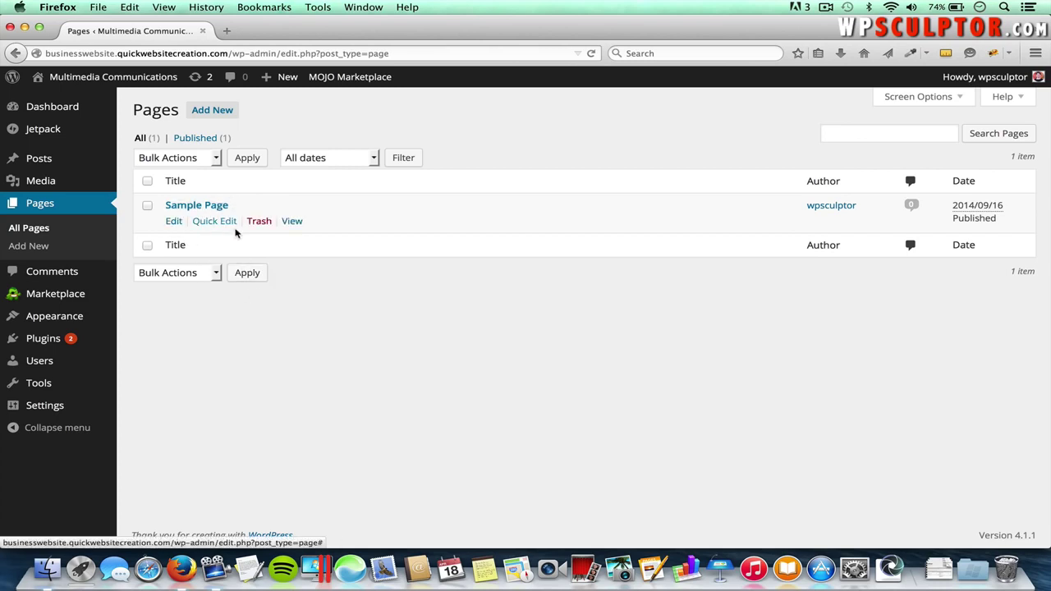
pyautogui.click(260, 222)
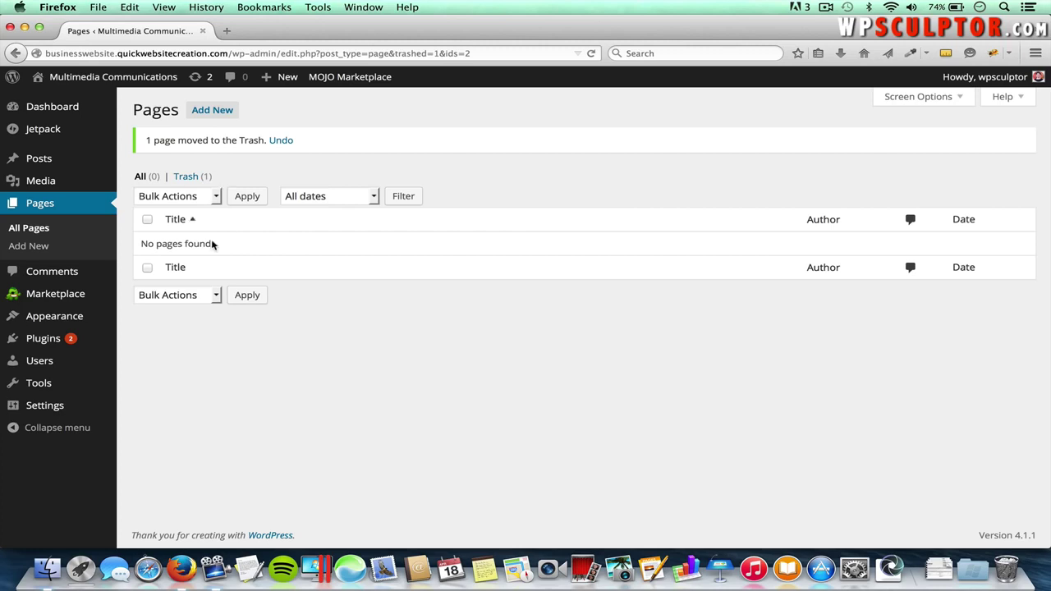
pyautogui.click(36, 249)
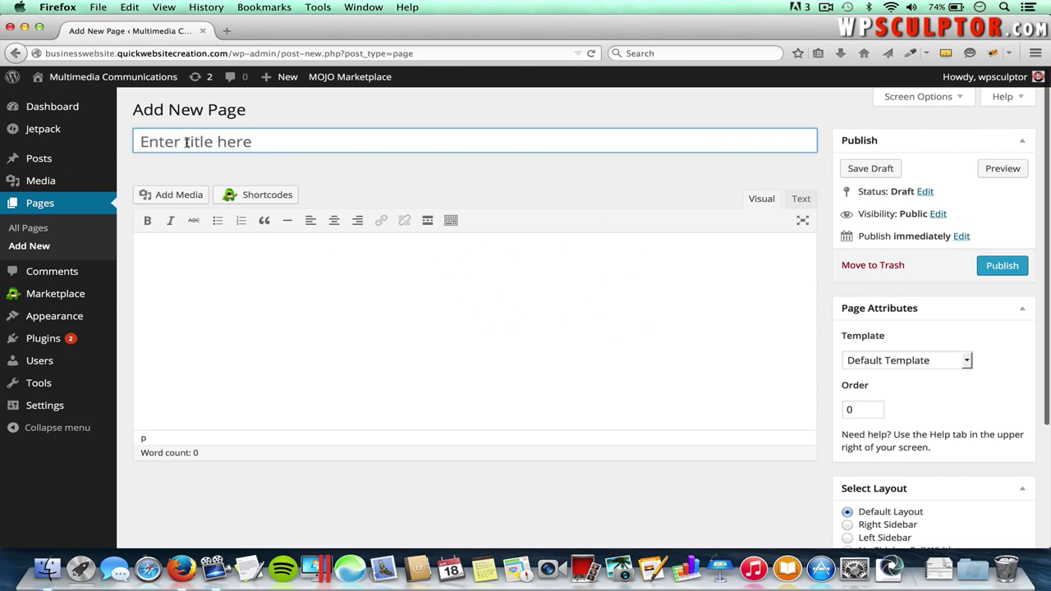
# - Publish a blank page titled Welcome
pyautogui.click(235, 146)
pyautogui.write('We')
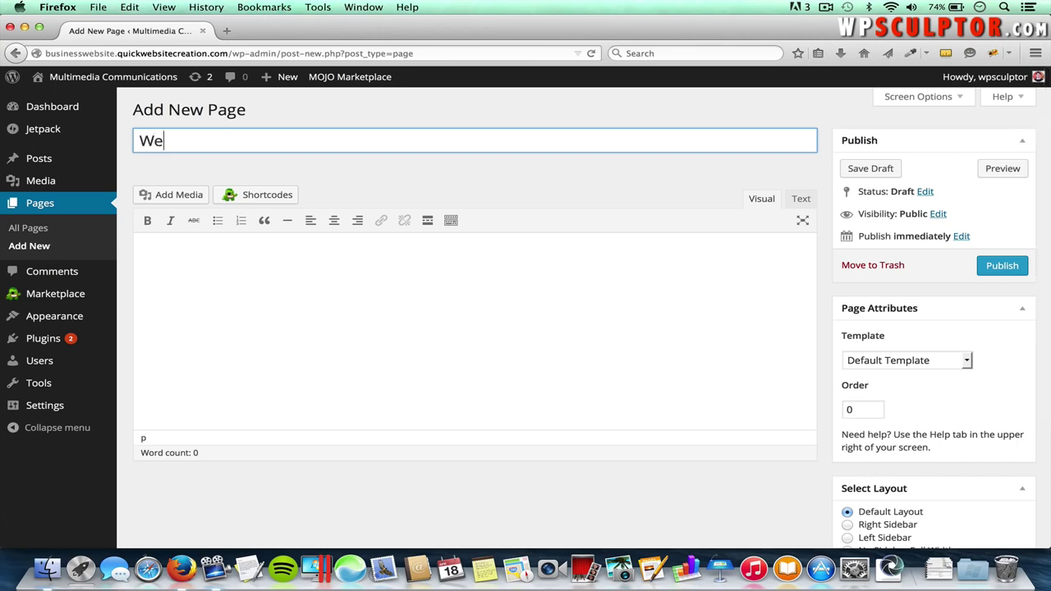
pyautogui.write('lcome')
pyautogui.click(1005, 266)
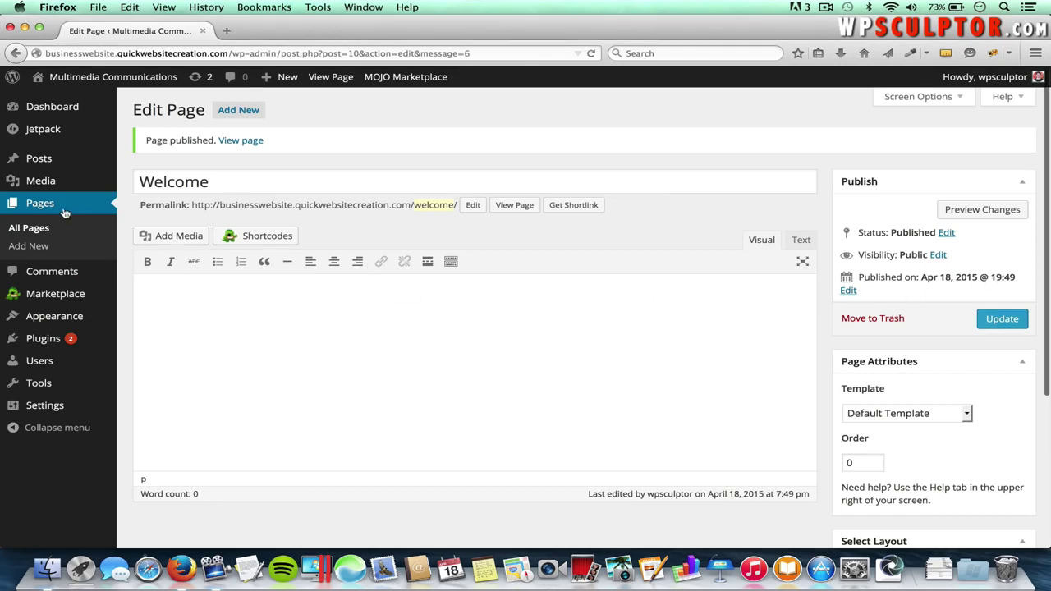
# - Publish a blank About Us page and begin another new page
pyautogui.click(248, 114)
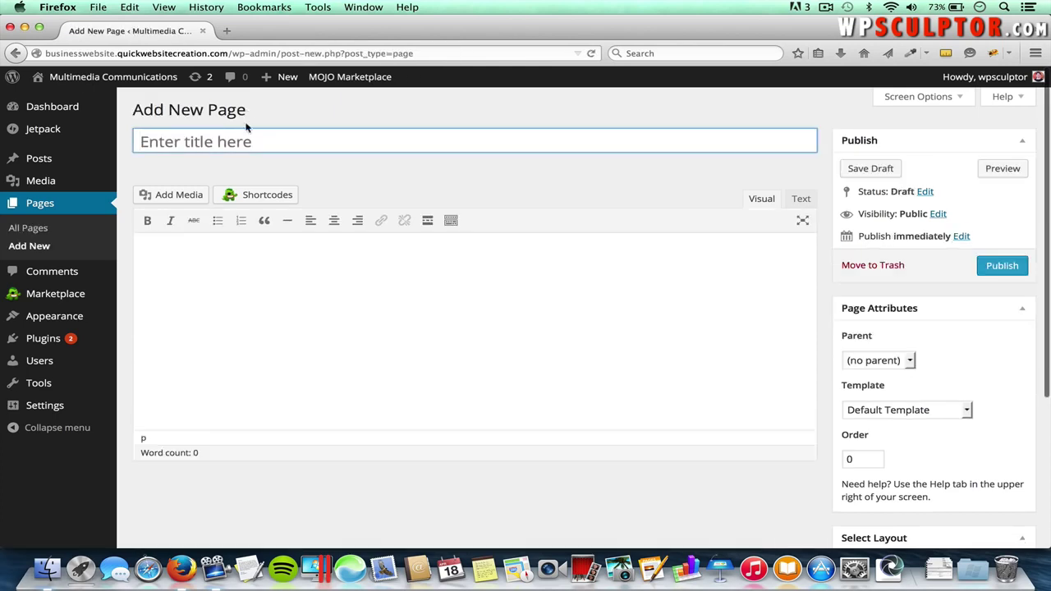
pyautogui.write('A')
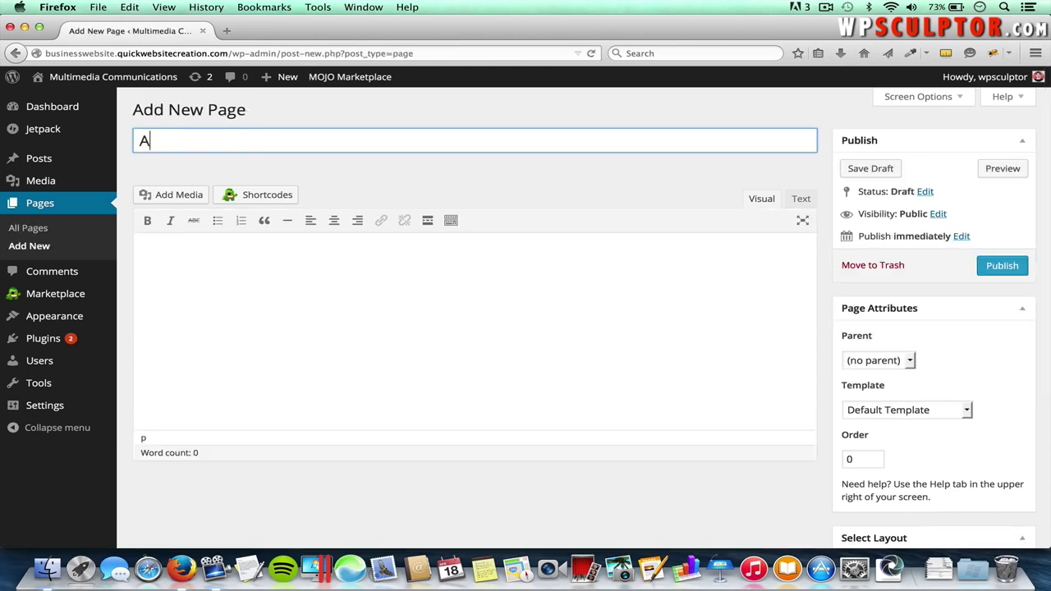
pyautogui.write('bout Us')
pyautogui.click(1003, 267)
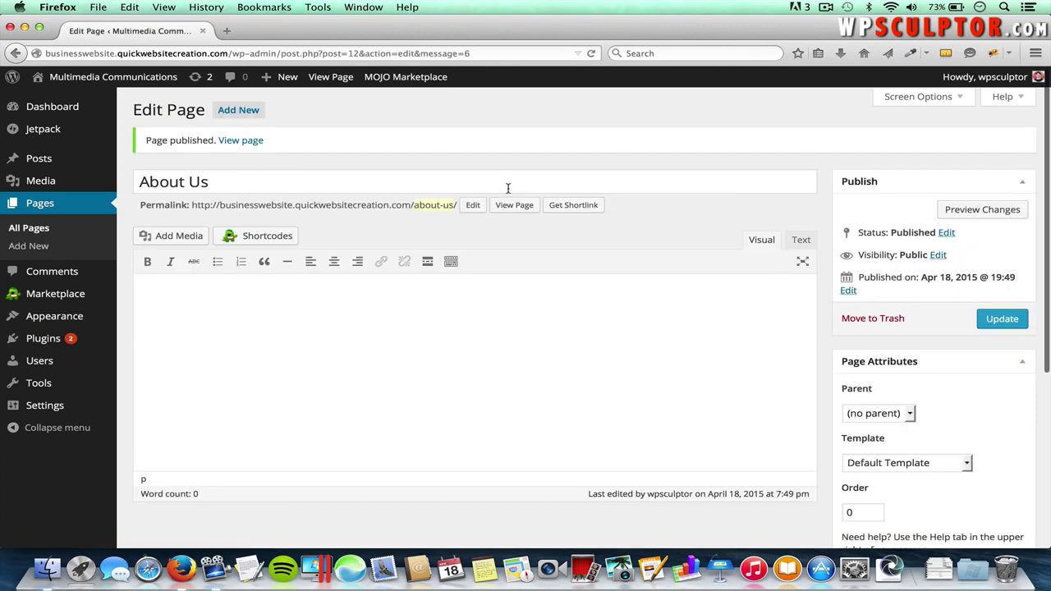
pyautogui.click(248, 115)
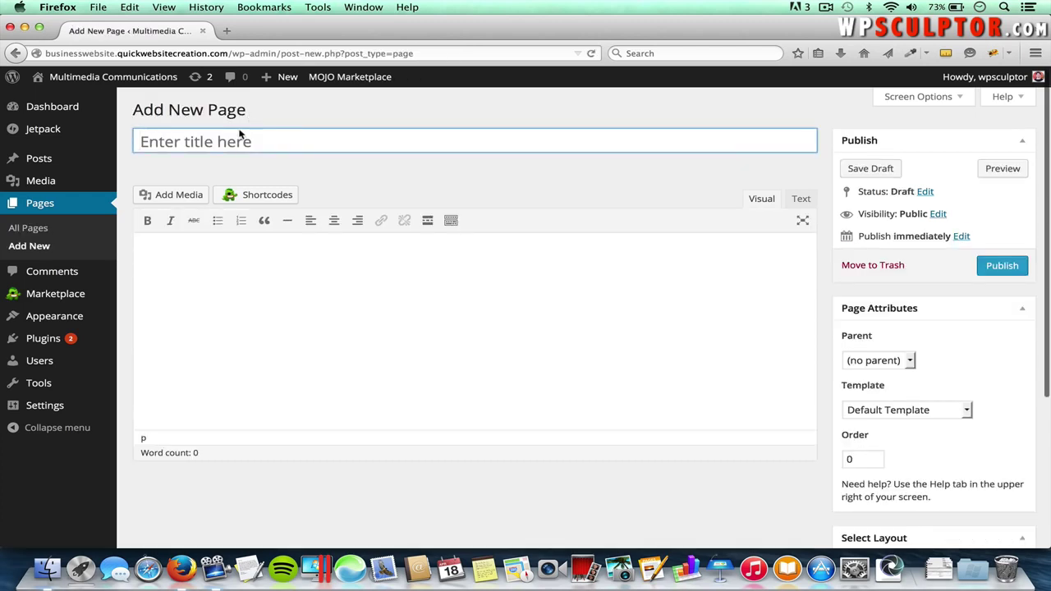
# - Publish blank pages titled Contact Us and Photography
pyautogui.click(222, 150)
pyautogui.write('Contact')
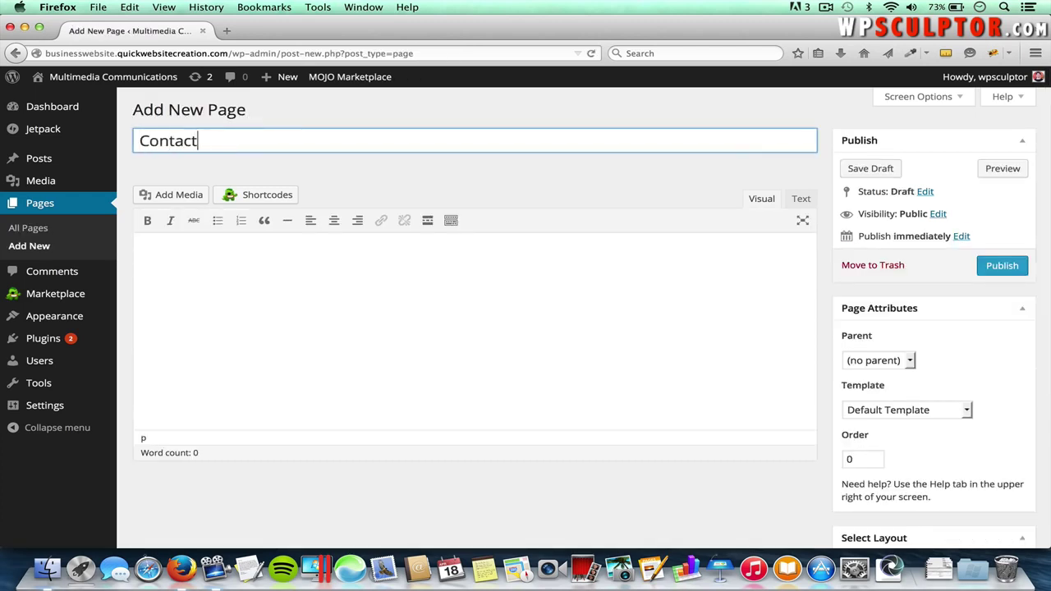
pyautogui.write(' Us')
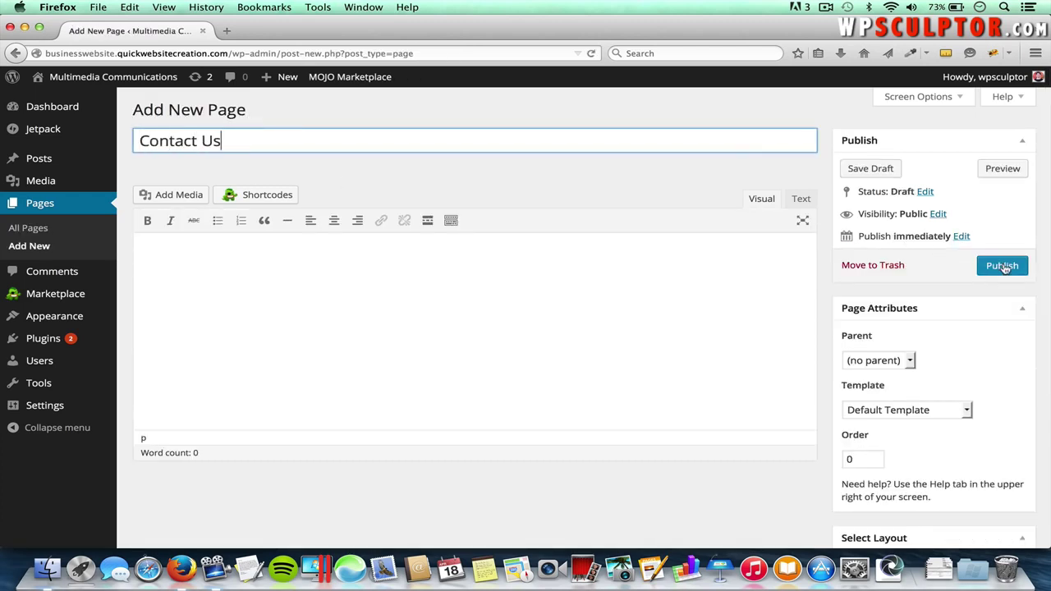
pyautogui.click(1002, 266)
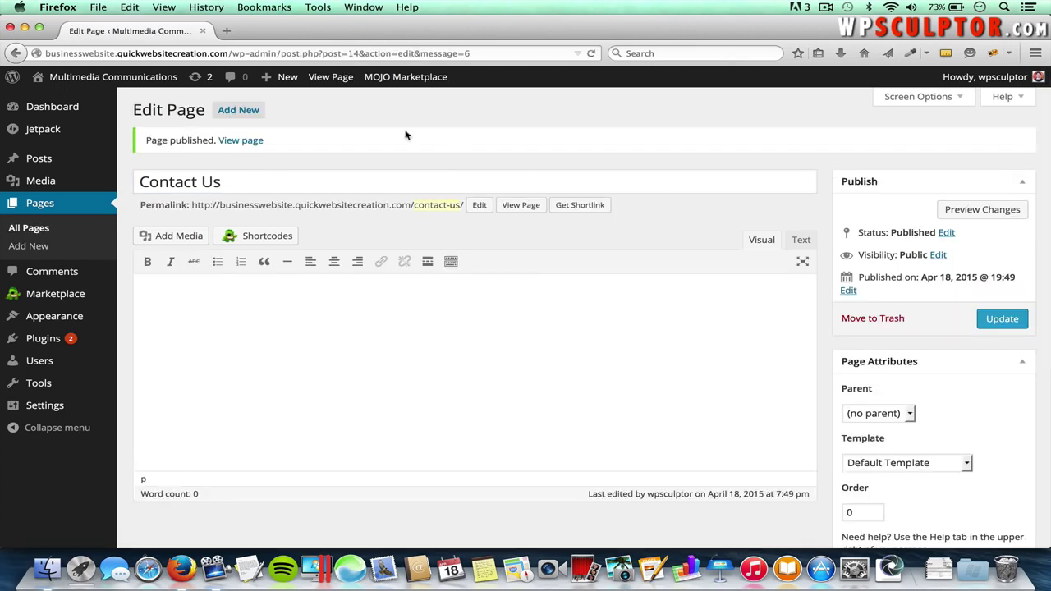
pyautogui.click(248, 115)
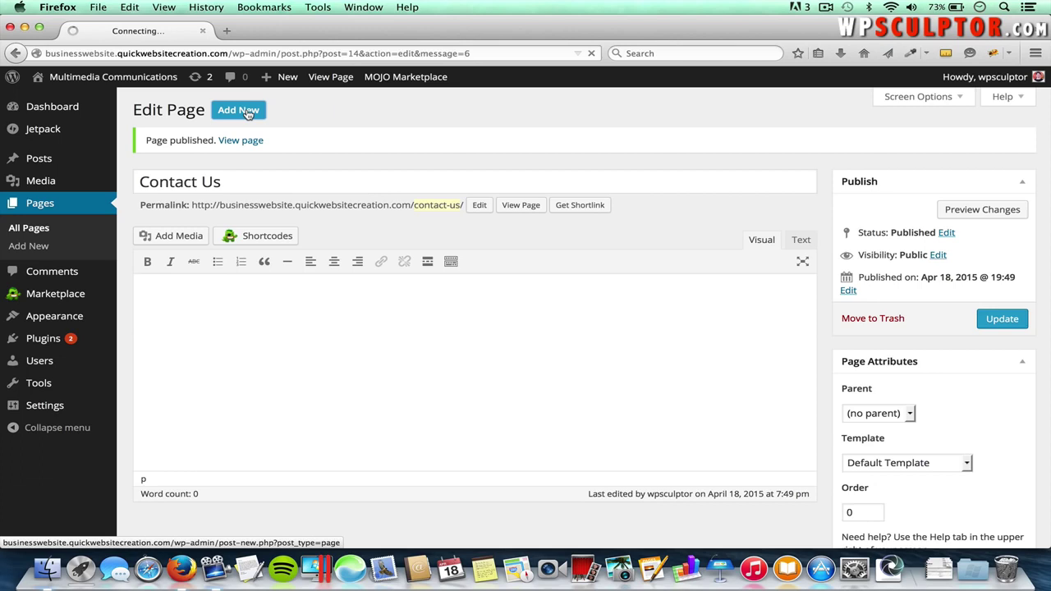
pyautogui.click(232, 145)
pyautogui.write('Photography')
pyautogui.click(1001, 267)
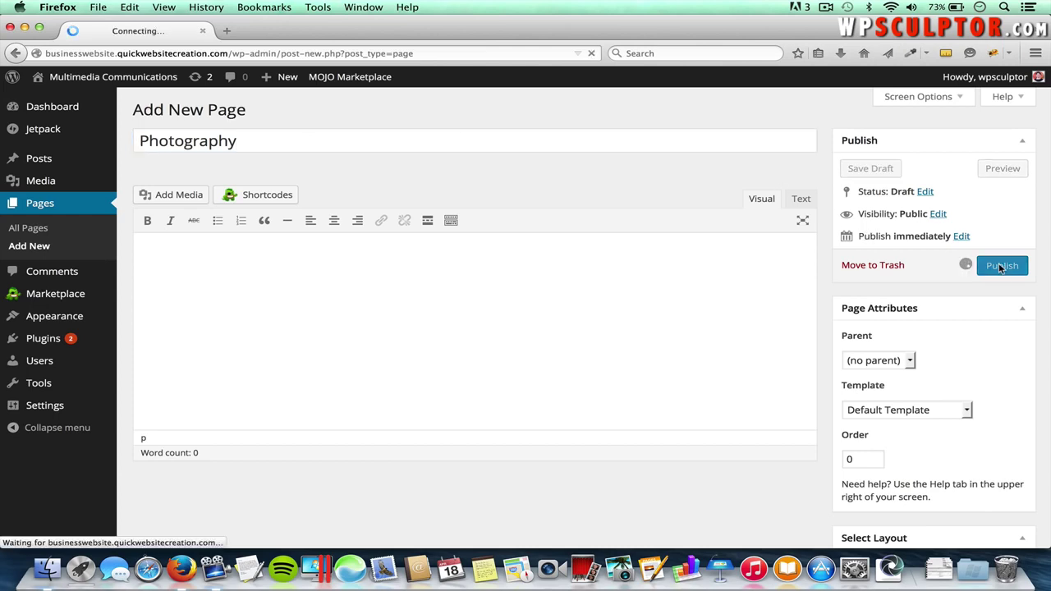
# - Publish blank pages titled Video and Copywriting
pyautogui.click(236, 110)
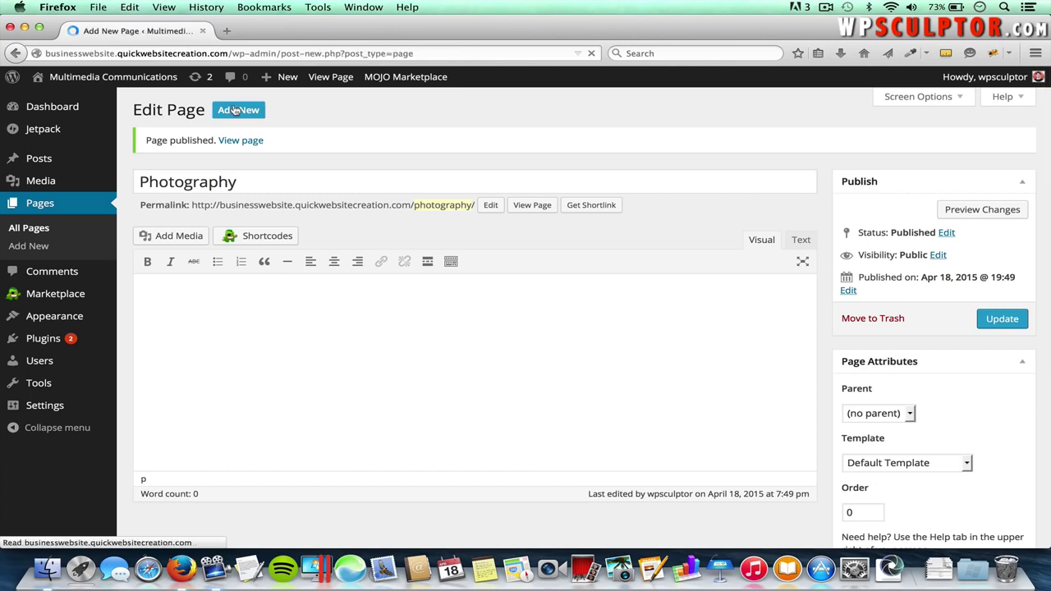
pyautogui.write('Video')
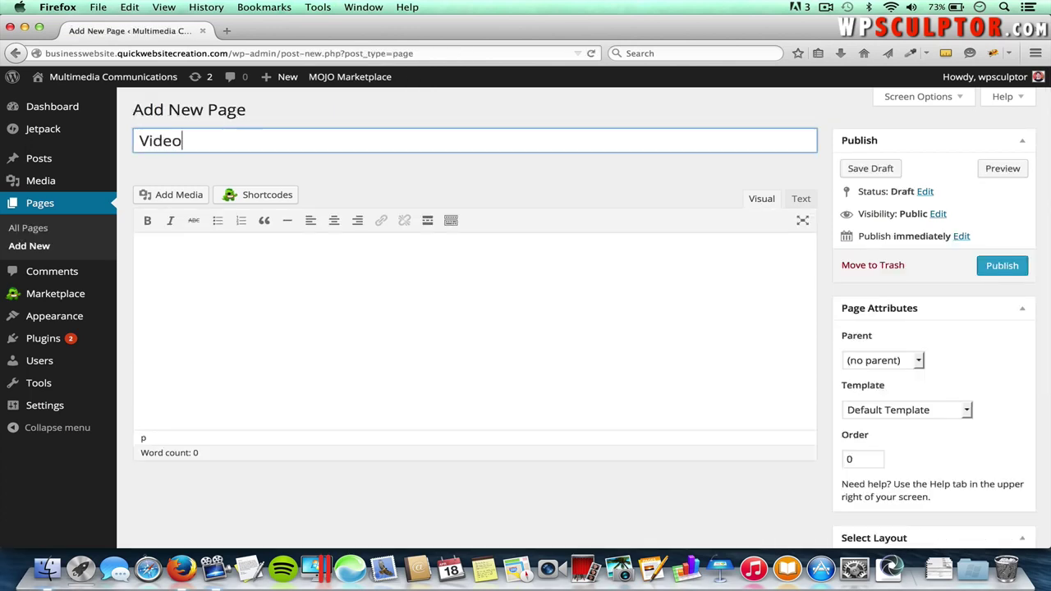
pyautogui.click(1002, 266)
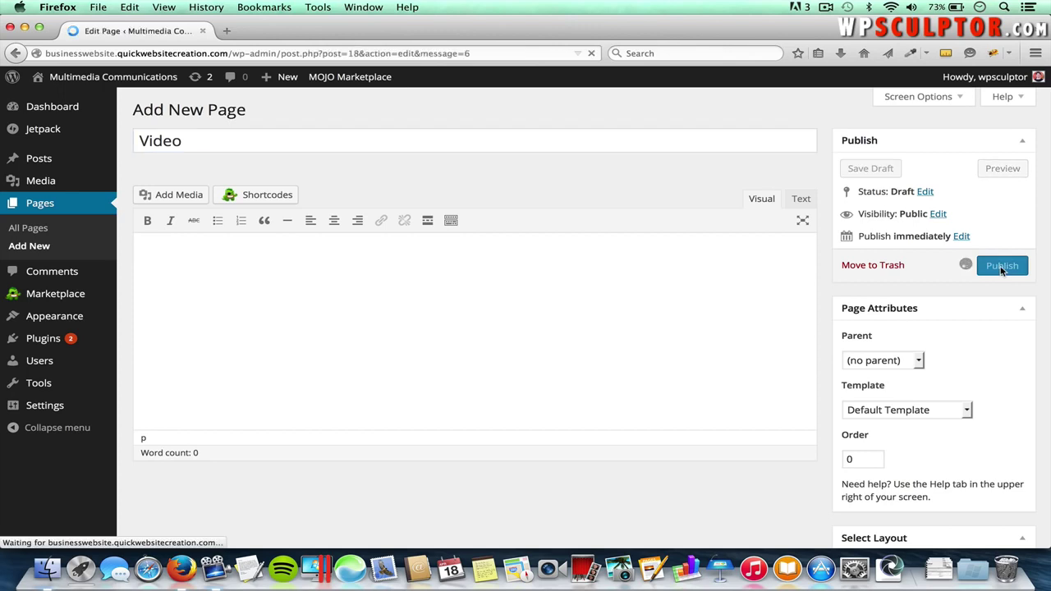
pyautogui.click(235, 114)
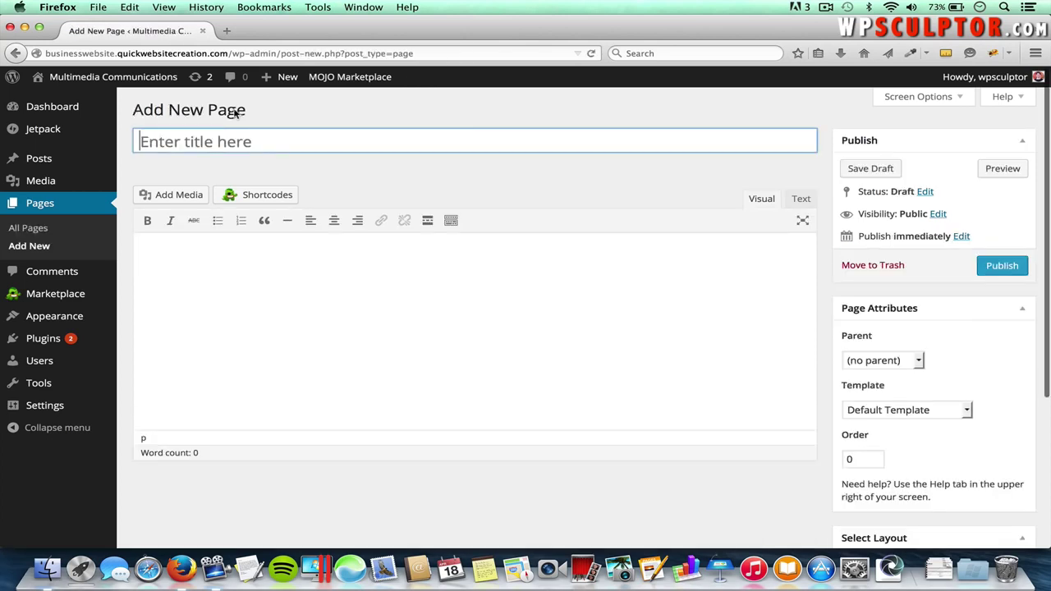
pyautogui.write('Copy')
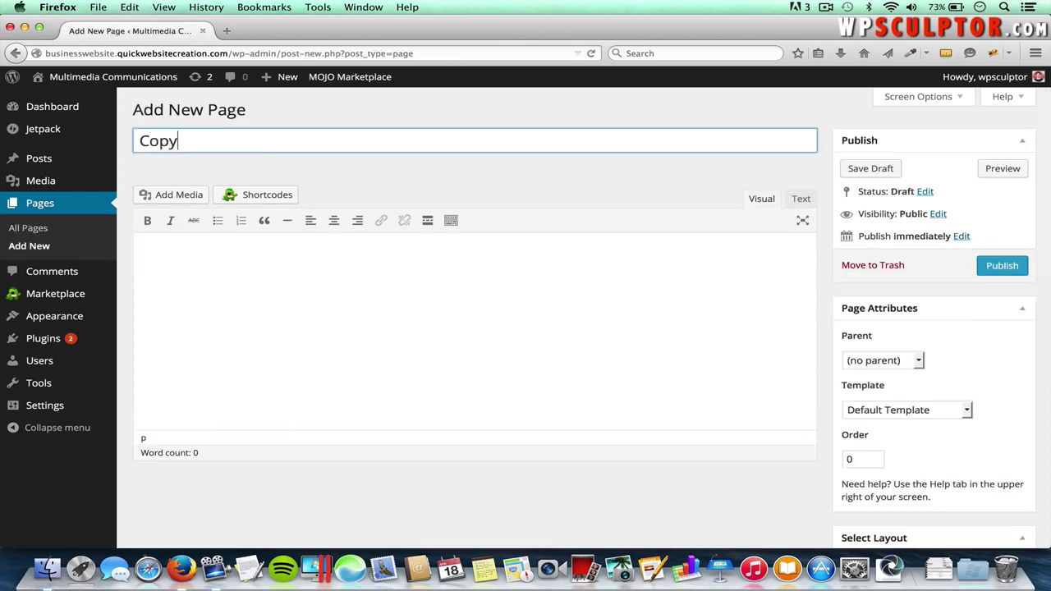
pyautogui.write('ng')
pyautogui.click(1002, 266)
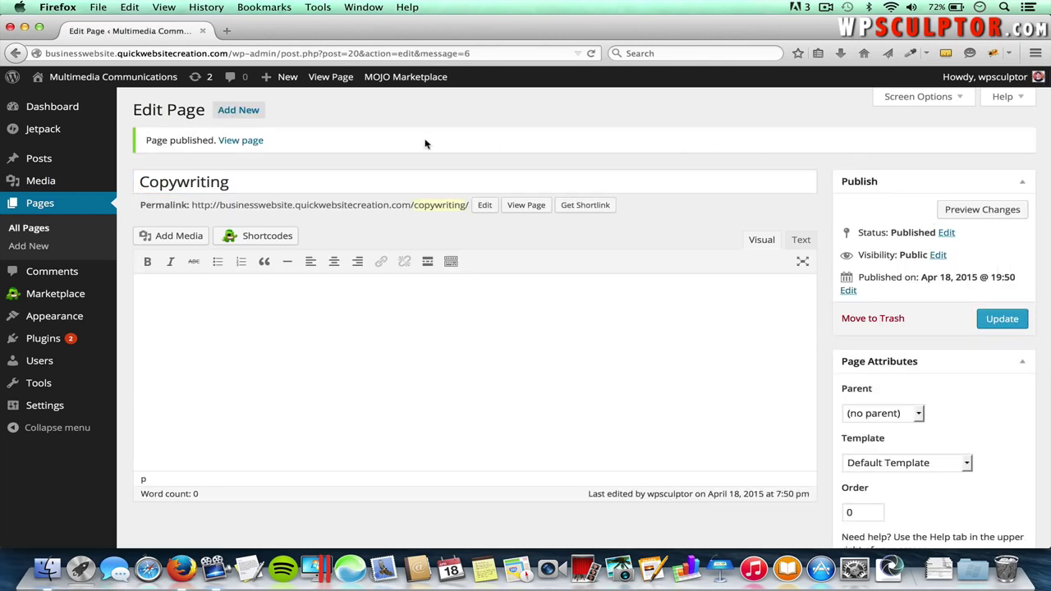
# - Open the live site in a new tab to check it, then return to the Copywriting page editor
pyautogui.rightClick(125, 83)
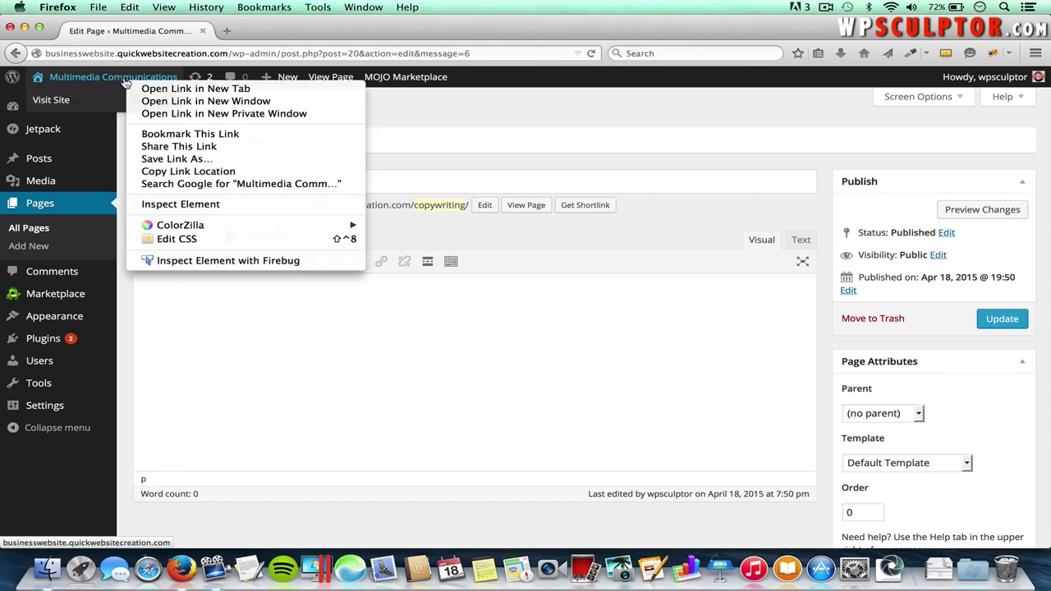
pyautogui.click(189, 88)
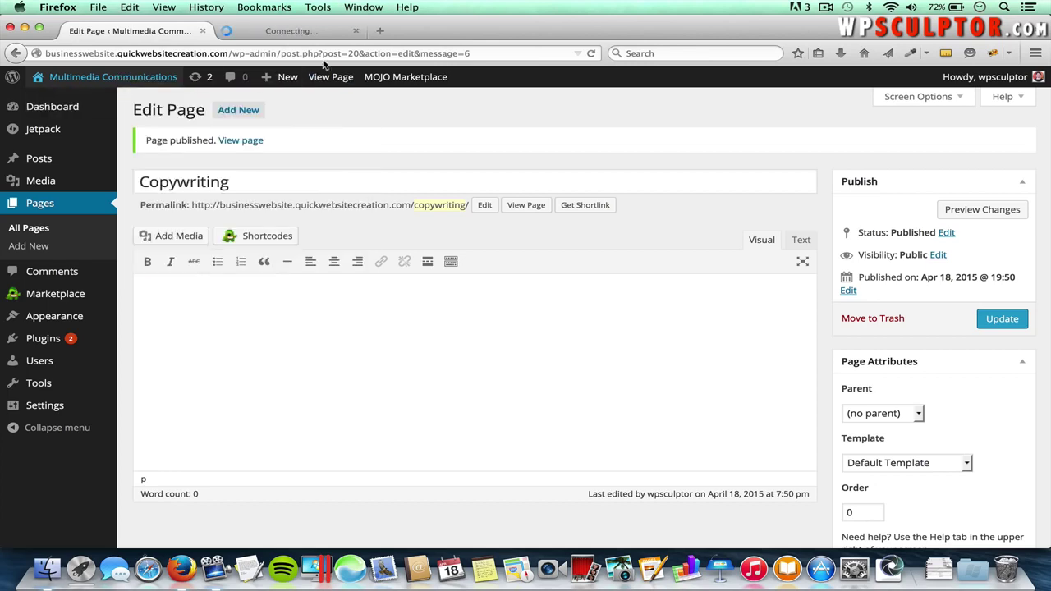
pyautogui.click(302, 30)
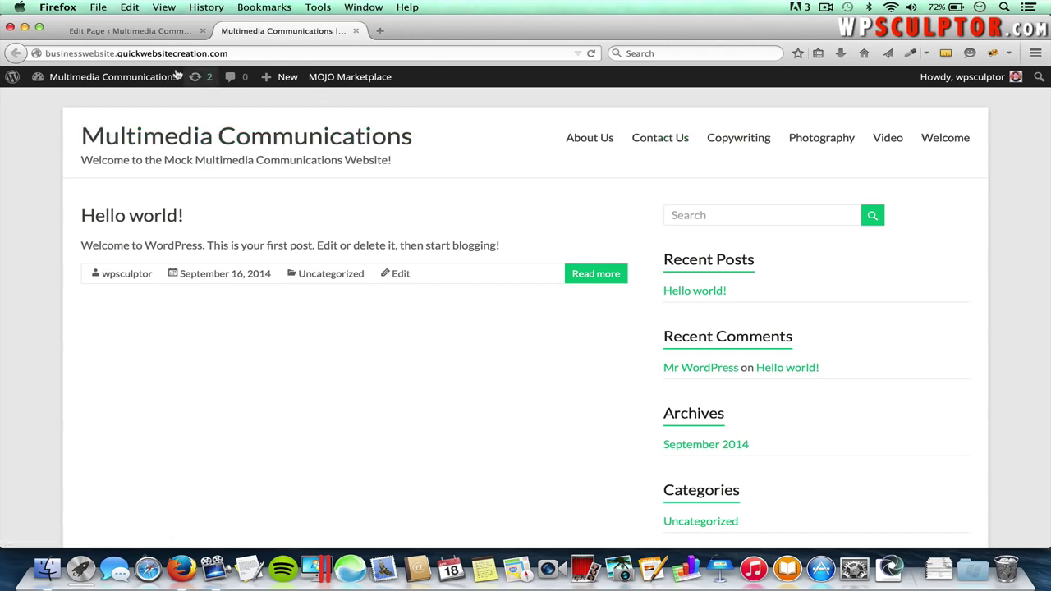
pyautogui.click(134, 31)
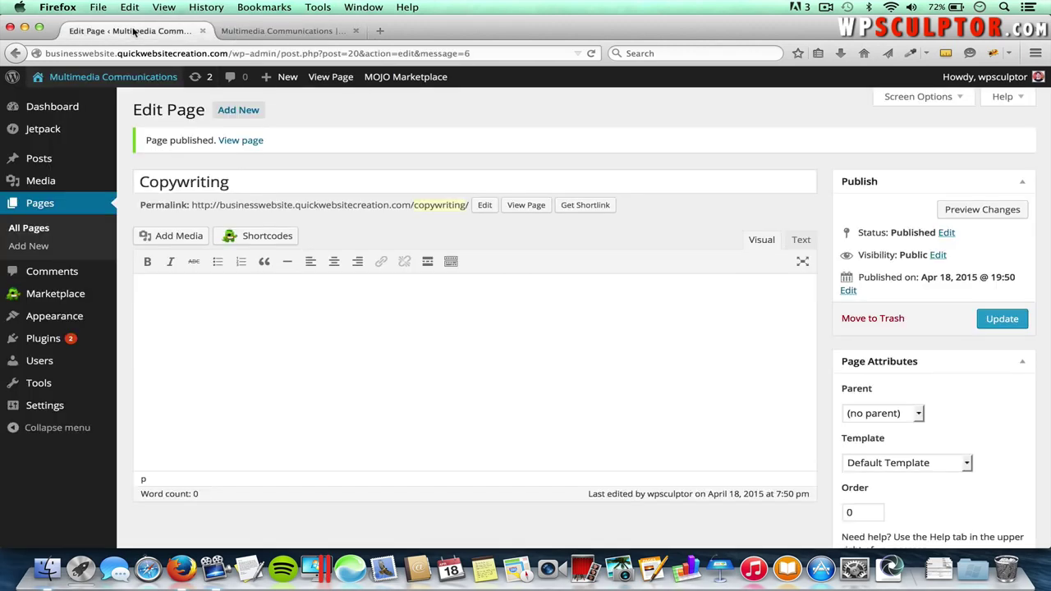
# - Create a new menu named 'Main Navigation Menu' in Appearance > Menus
pyautogui.moveTo(72, 318)
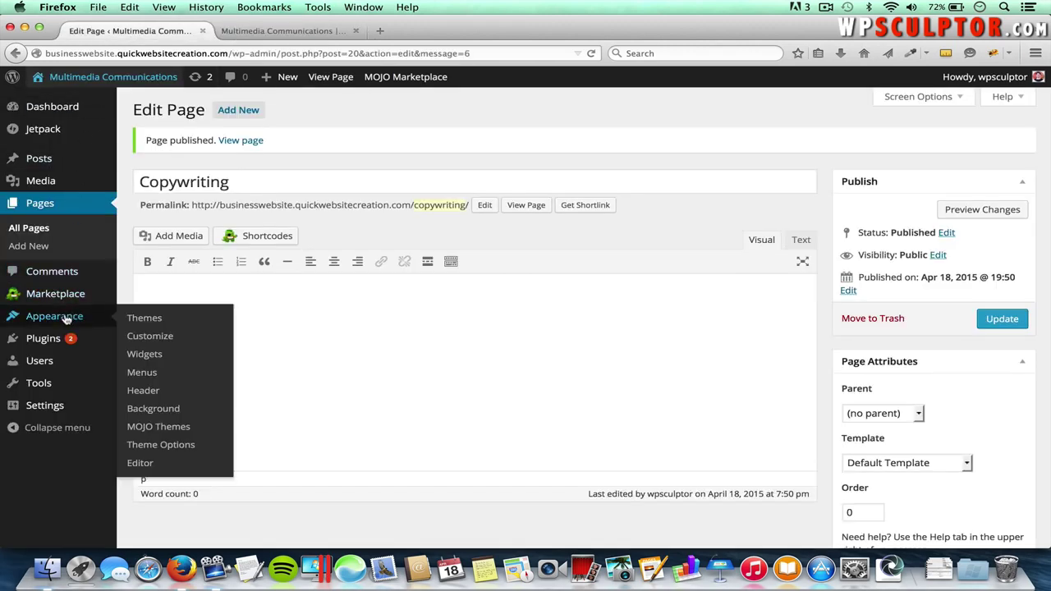
pyautogui.click(152, 375)
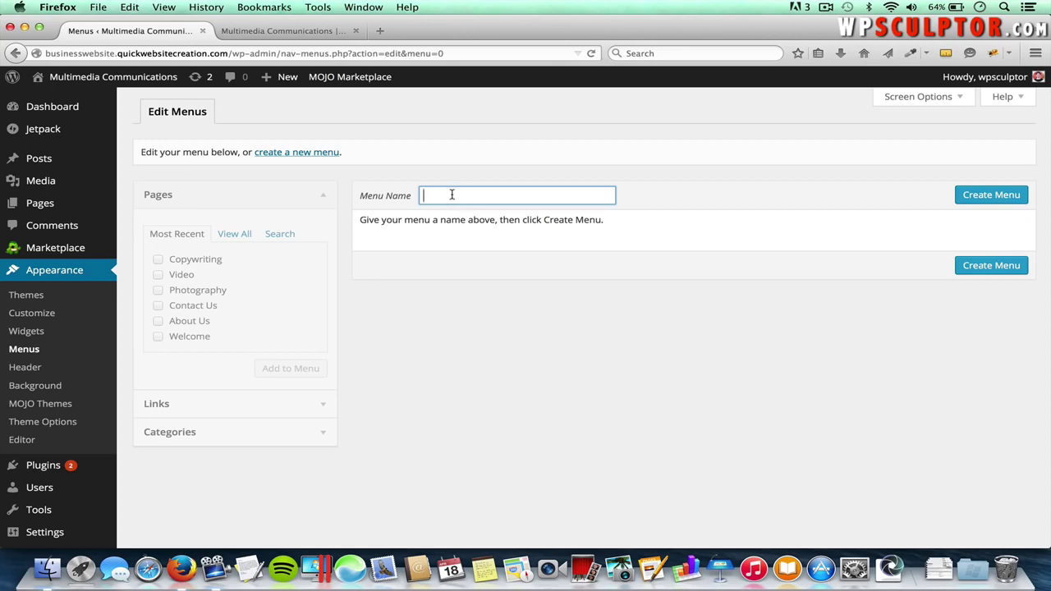
pyautogui.write('Main')
pyautogui.click(503, 211)
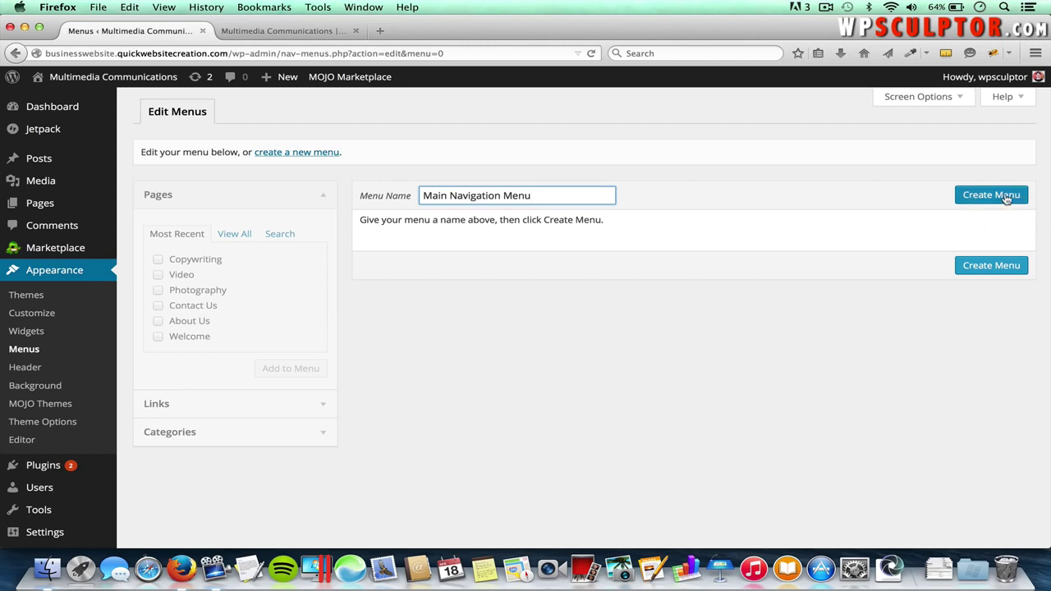
pyautogui.click(1007, 198)
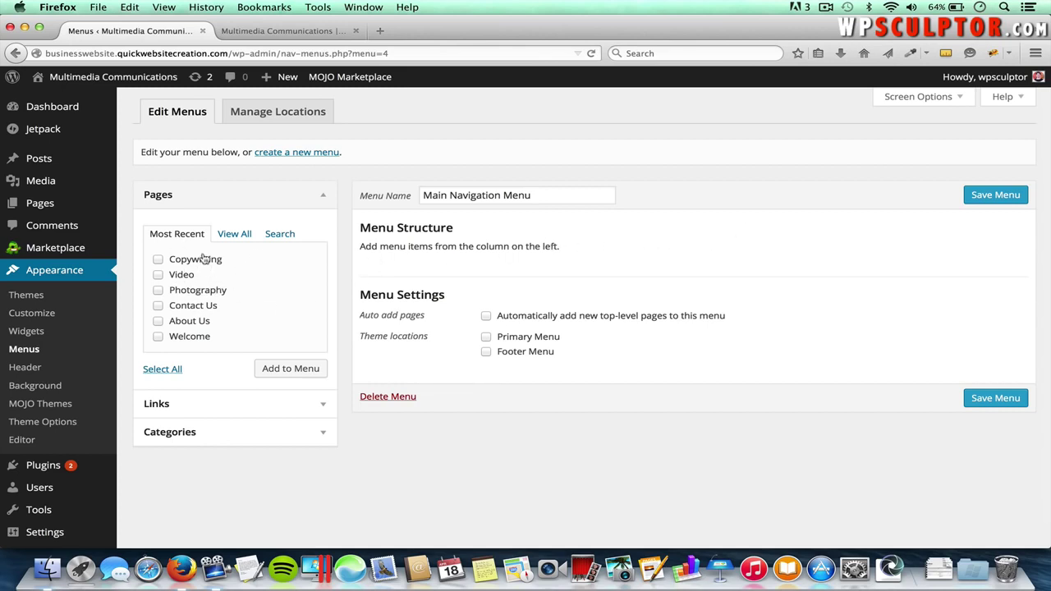
# - Add all six pages, Copywriting through Welcome, to the menu
pyautogui.click(915, 98)
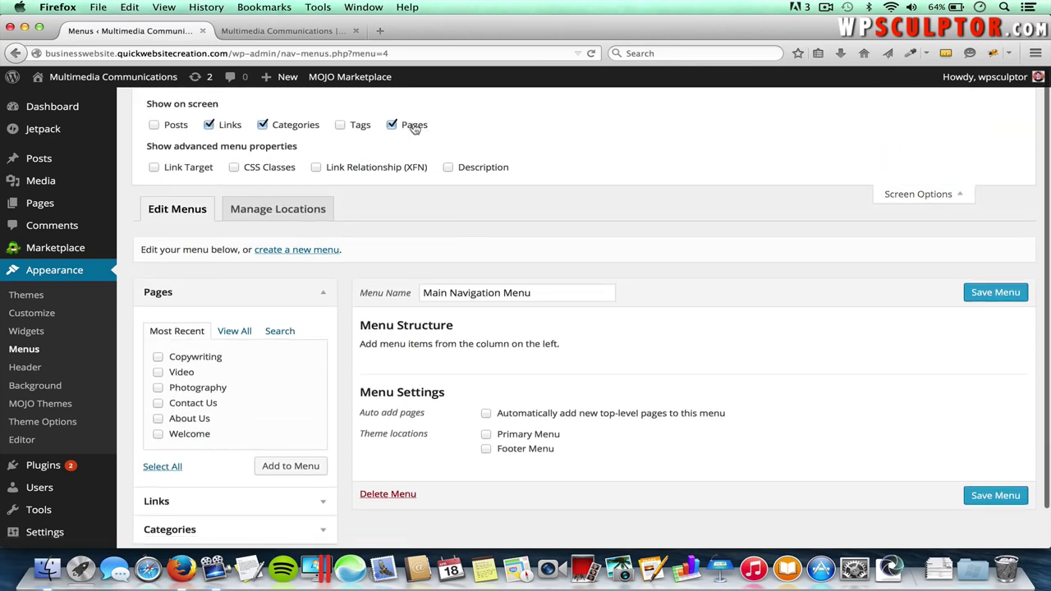
pyautogui.click(918, 195)
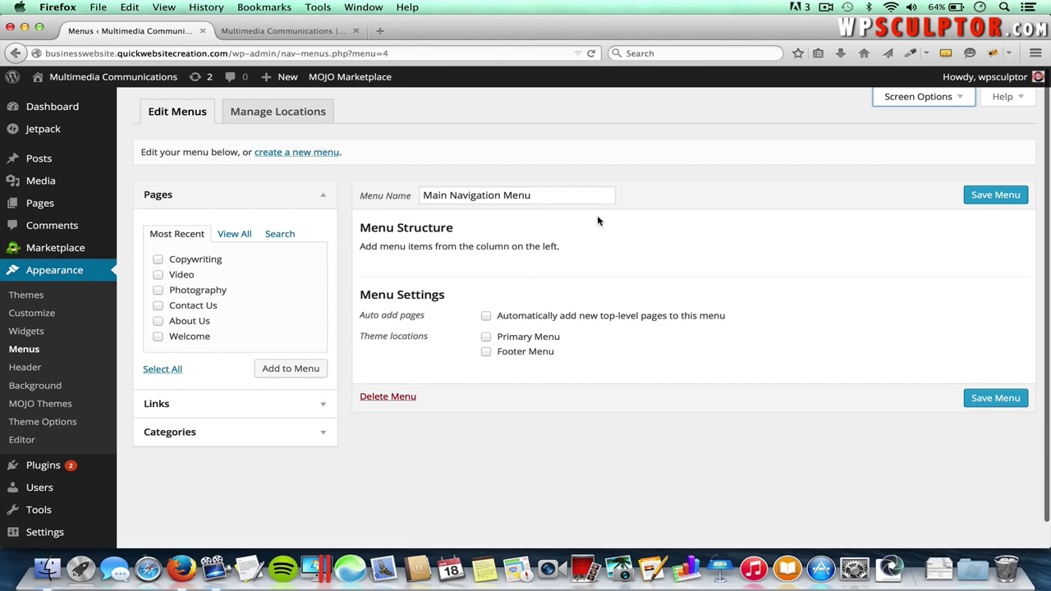
pyautogui.click(158, 261)
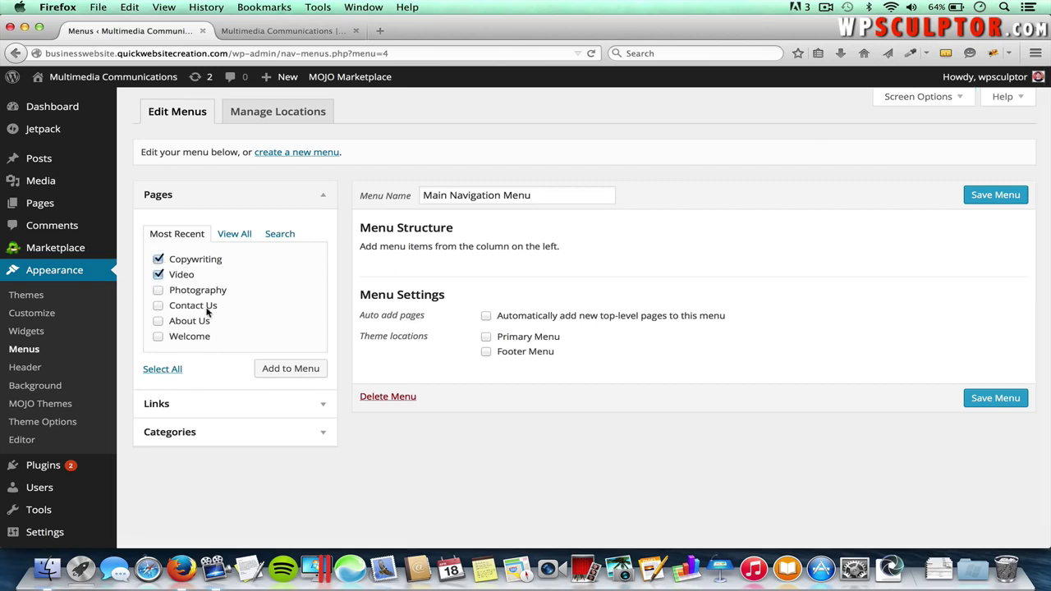
pyautogui.click(164, 369)
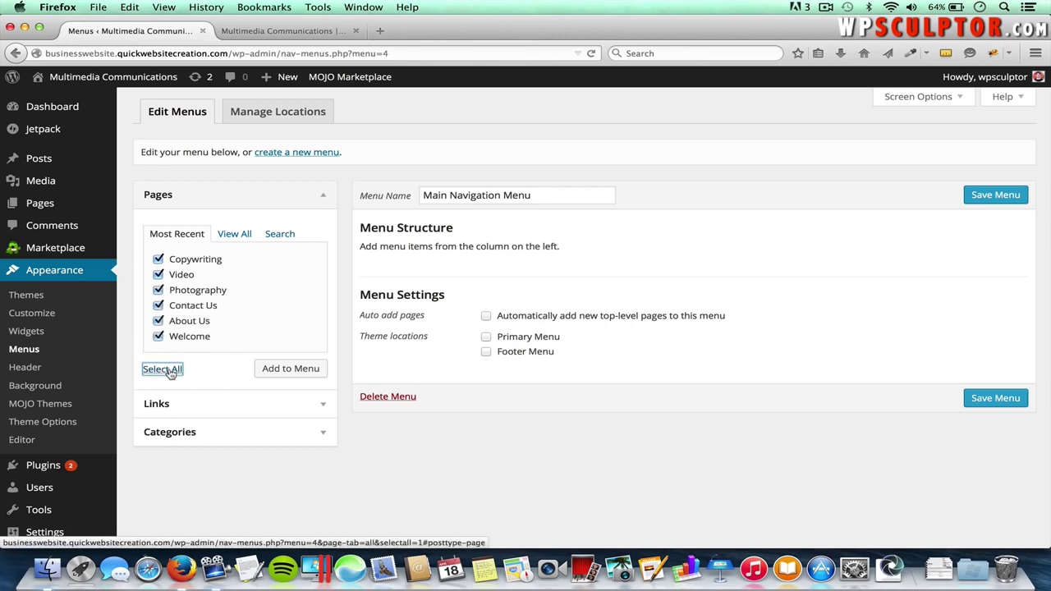
pyautogui.click(297, 370)
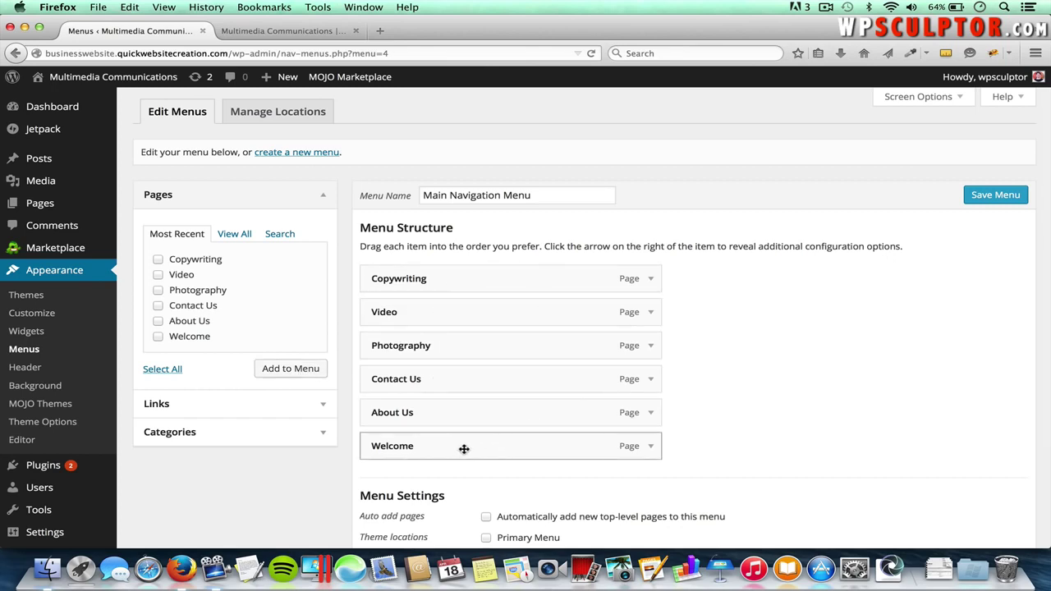
# - Reorder the top-level menu items to Welcome, About Us, Photography, Video, Copywriting, Contact Us
pyautogui.moveTo(439, 449); pyautogui.dragTo(435, 281)
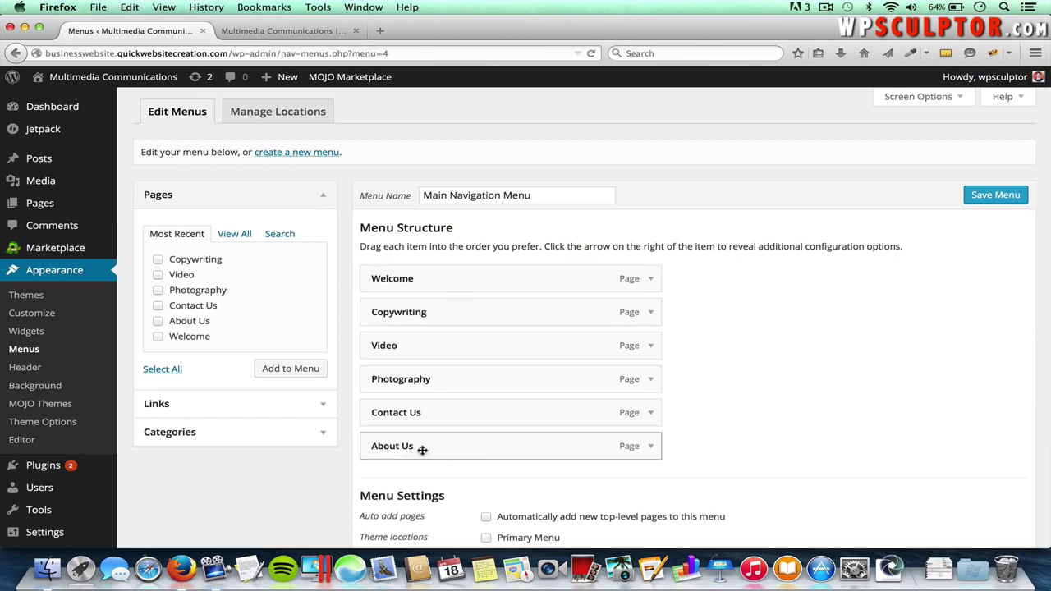
pyautogui.moveTo(422, 450); pyautogui.dragTo(452, 312)
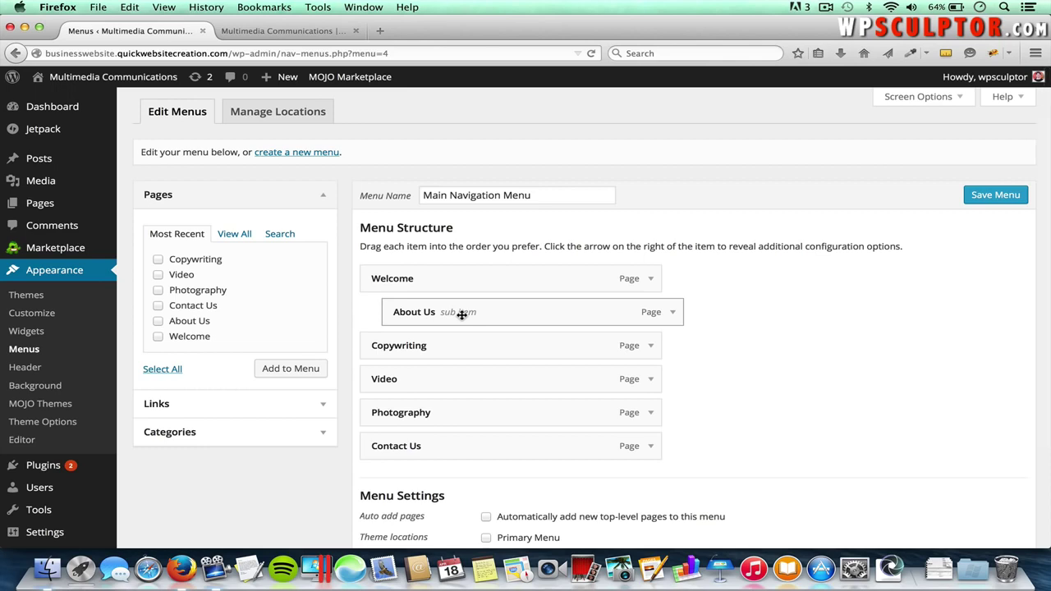
pyautogui.moveTo(481, 314); pyautogui.dragTo(455, 315)
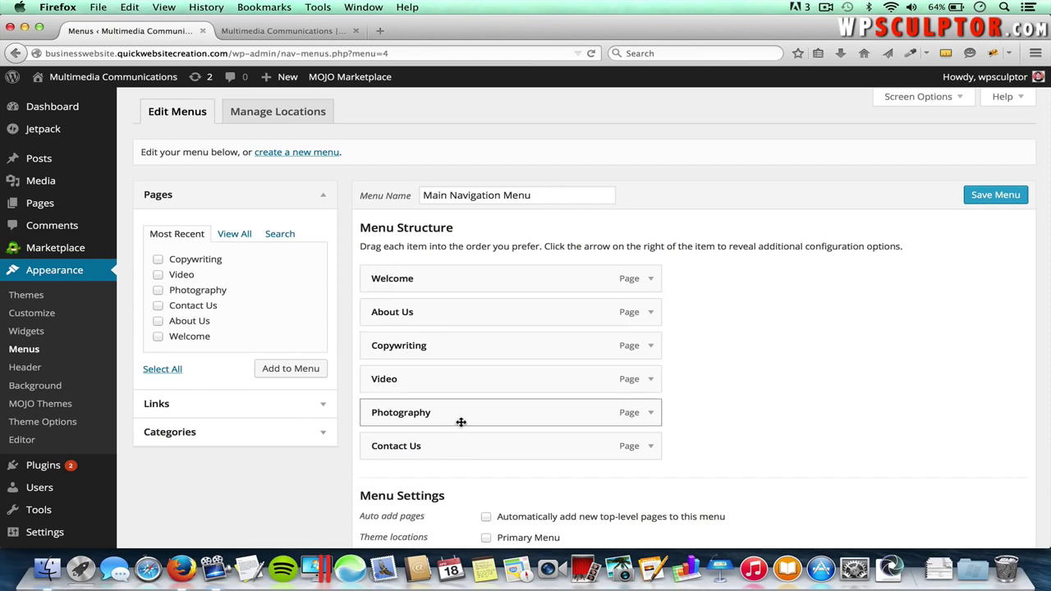
pyautogui.moveTo(443, 415); pyautogui.dragTo(435, 345)
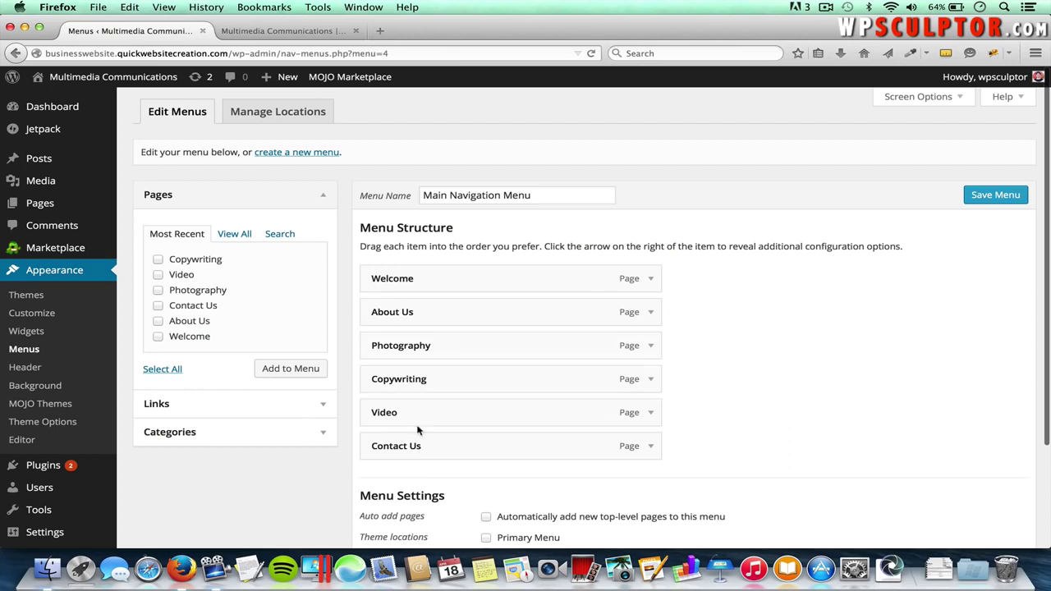
pyautogui.moveTo(418, 413); pyautogui.dragTo(413, 377)
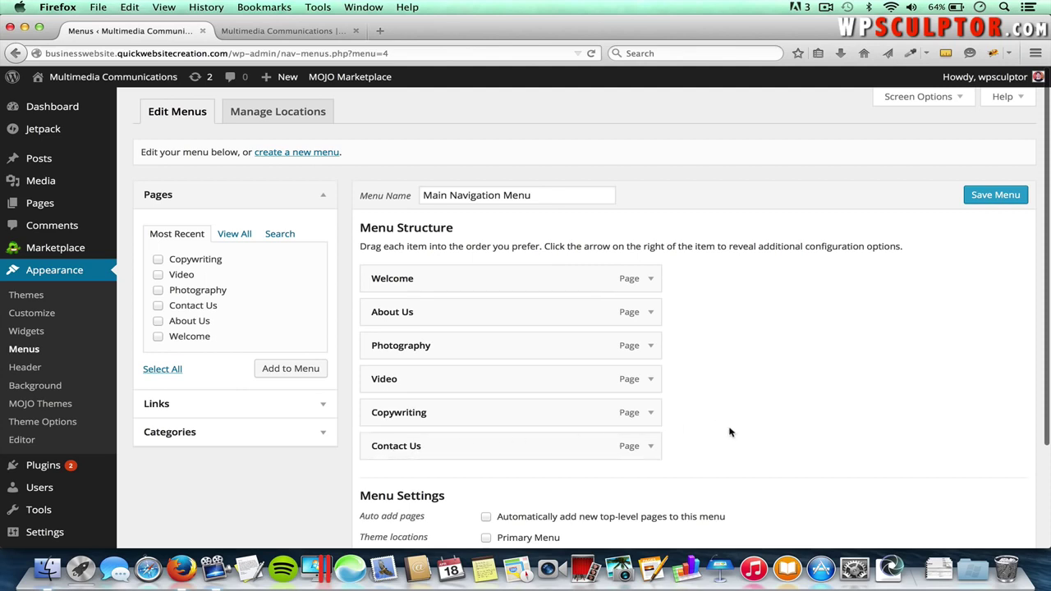
pyautogui.scroll(-3, 737, 438)
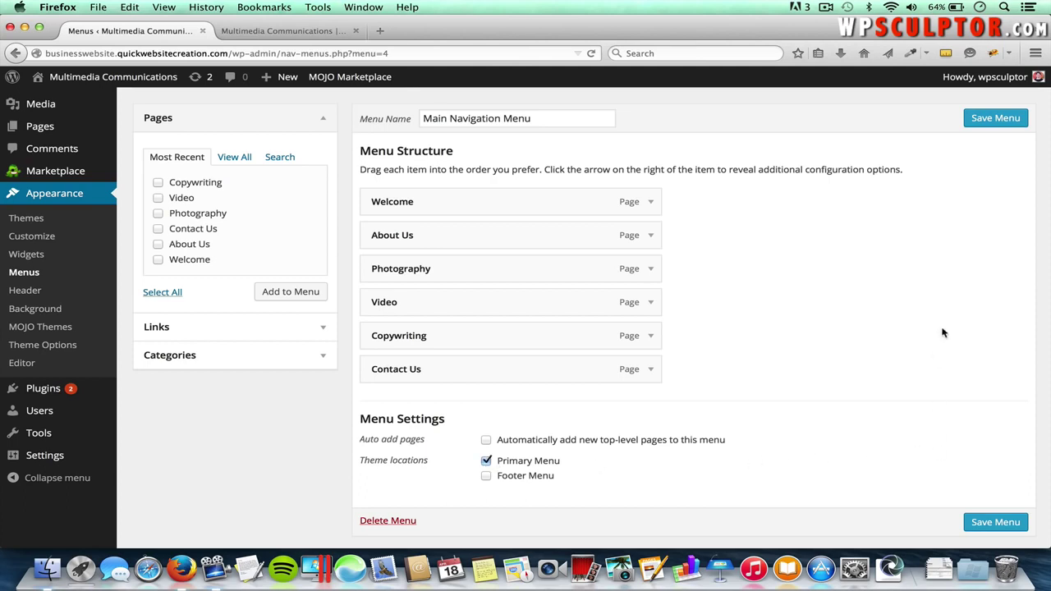
# - Save the Main Navigation Menu and reload the live site to check its six header links
pyautogui.click(1000, 521)
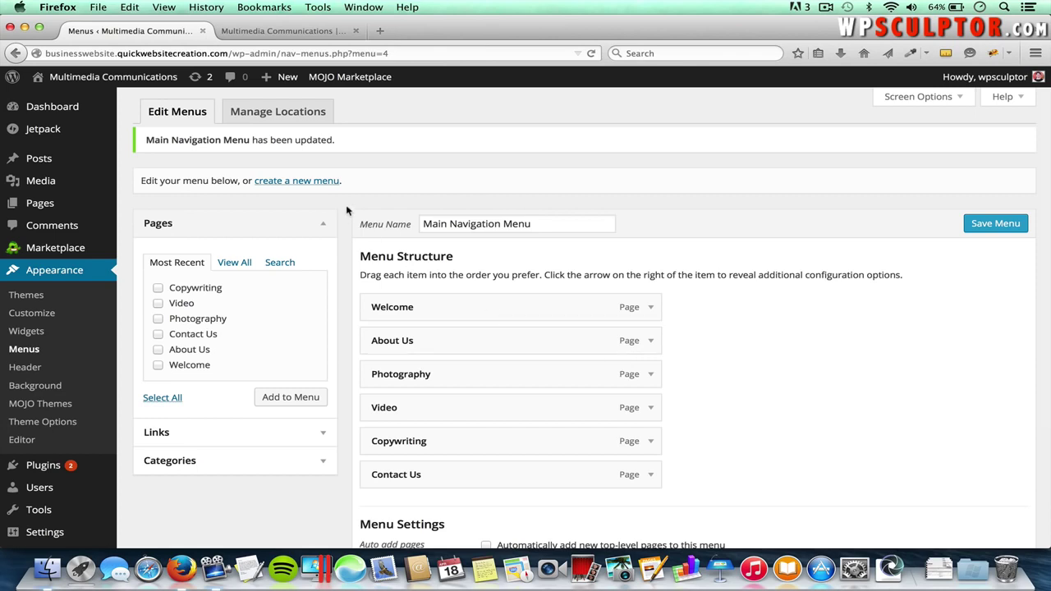
pyautogui.click(283, 31)
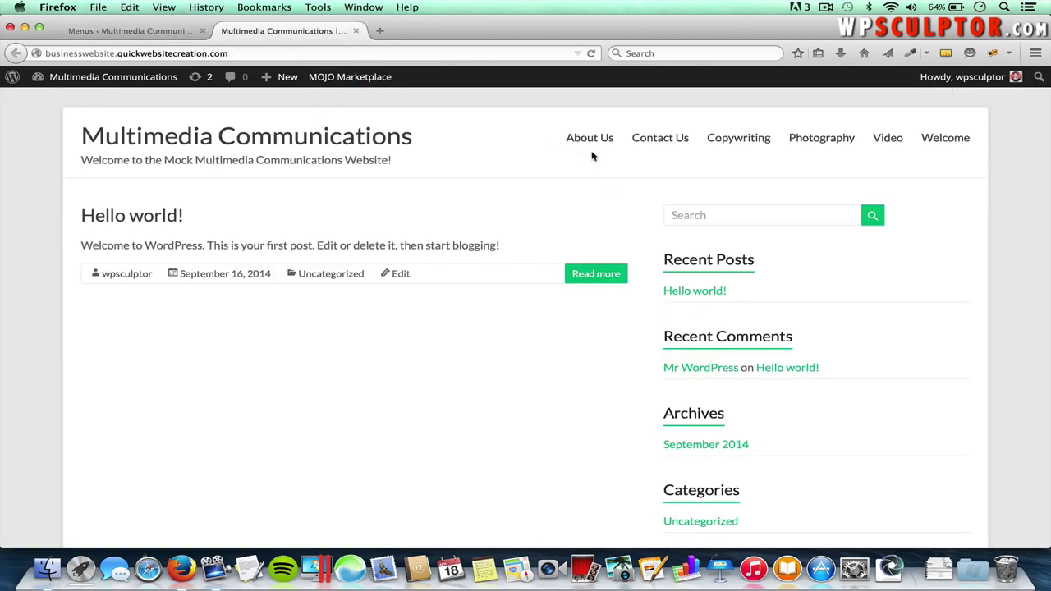
pyautogui.press('super+r')
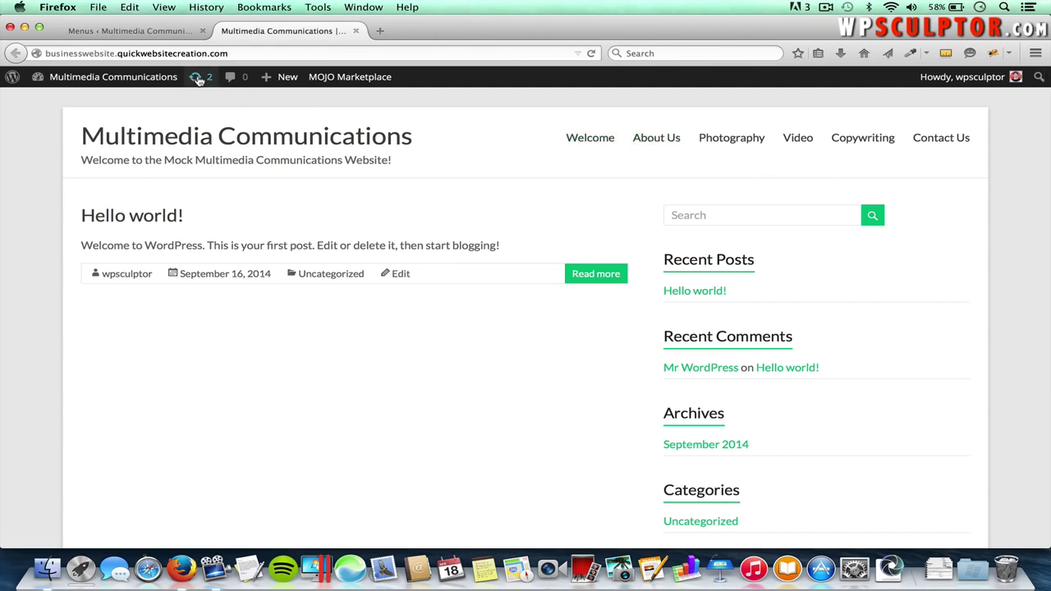
pyautogui.click(131, 31)
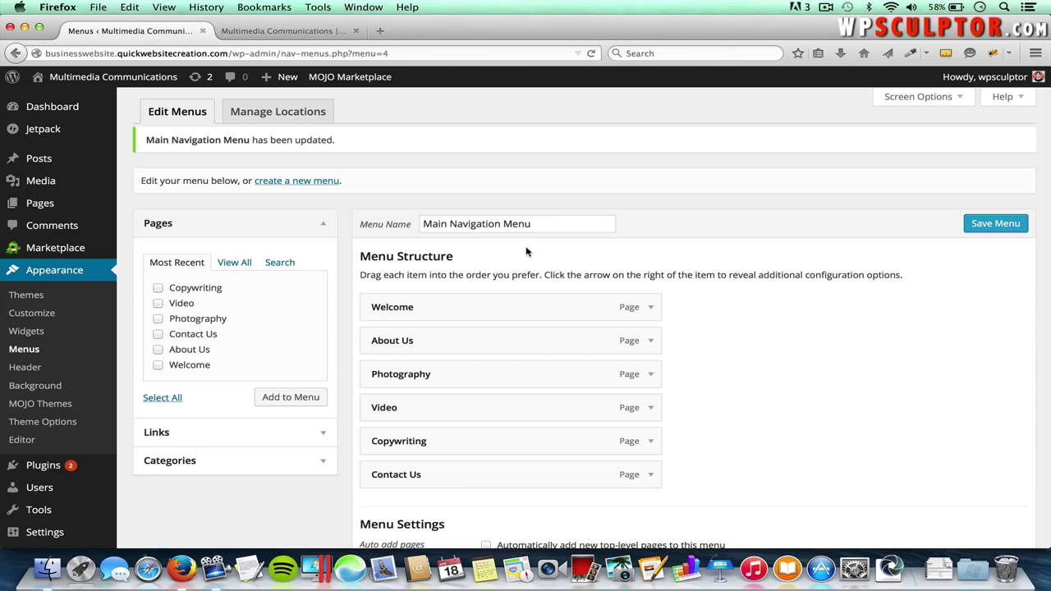
# - Remove the Welcome item, re-add the Welcome page and move it to the top
pyautogui.click(652, 312)
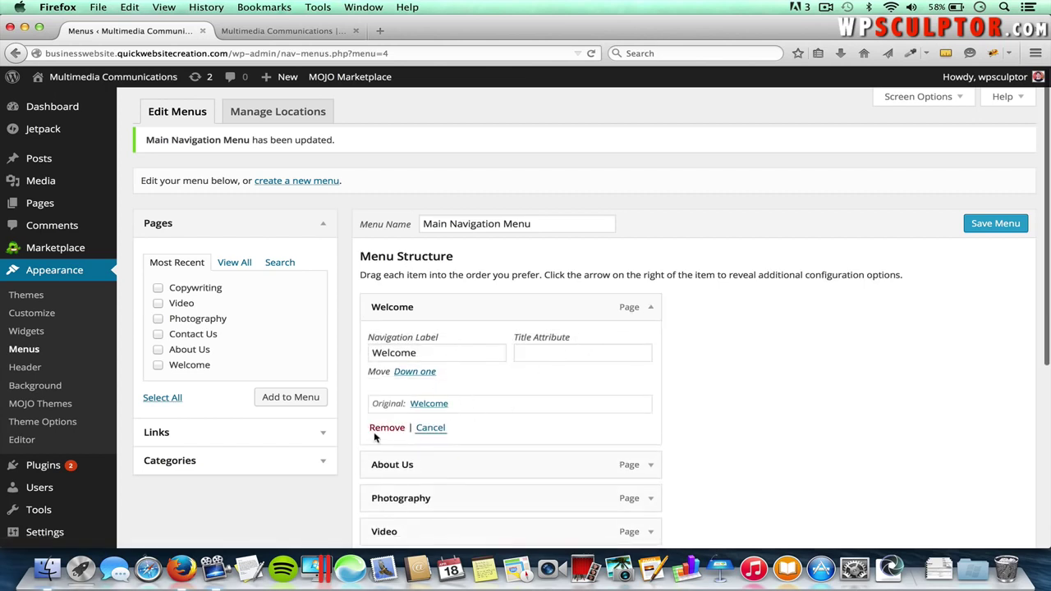
pyautogui.click(384, 428)
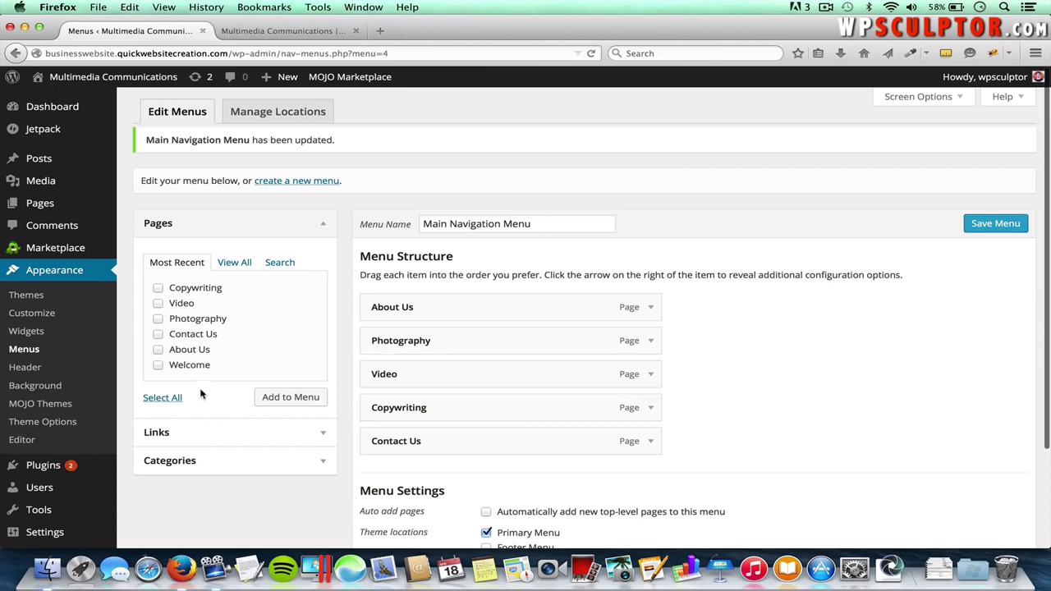
pyautogui.click(159, 365)
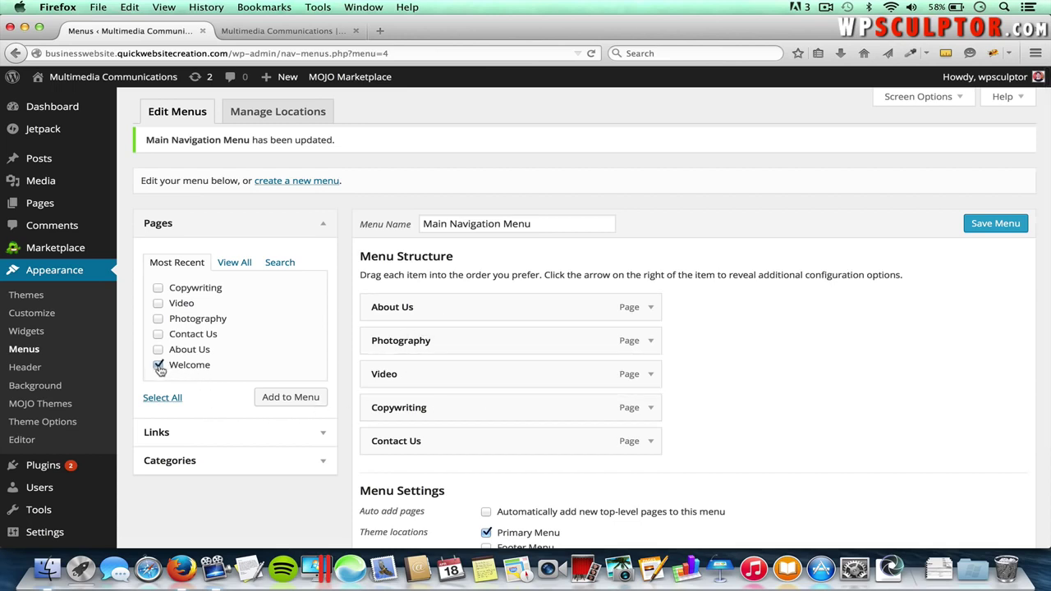
pyautogui.click(296, 399)
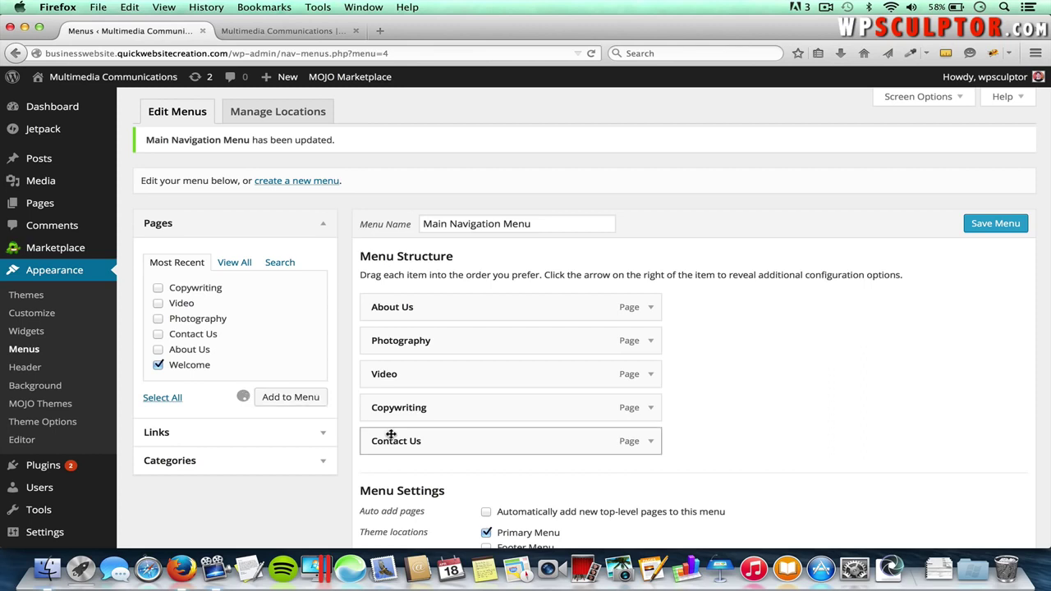
pyautogui.moveTo(453, 479); pyautogui.dragTo(447, 308)
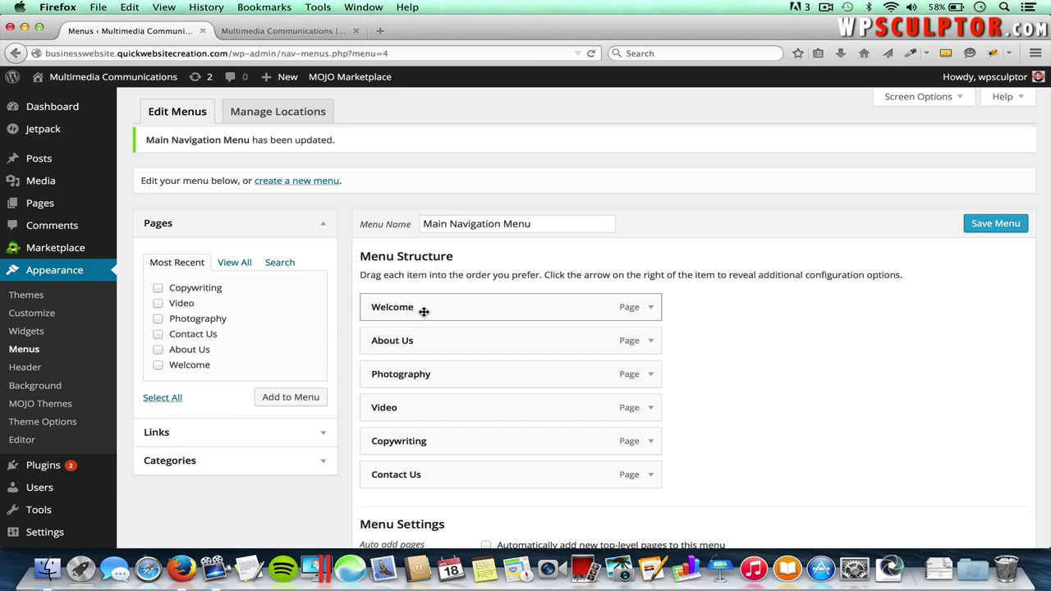
# - Change the first item's navigation label from Welcome to 'Home', save, and view the live site
pyautogui.click(652, 310)
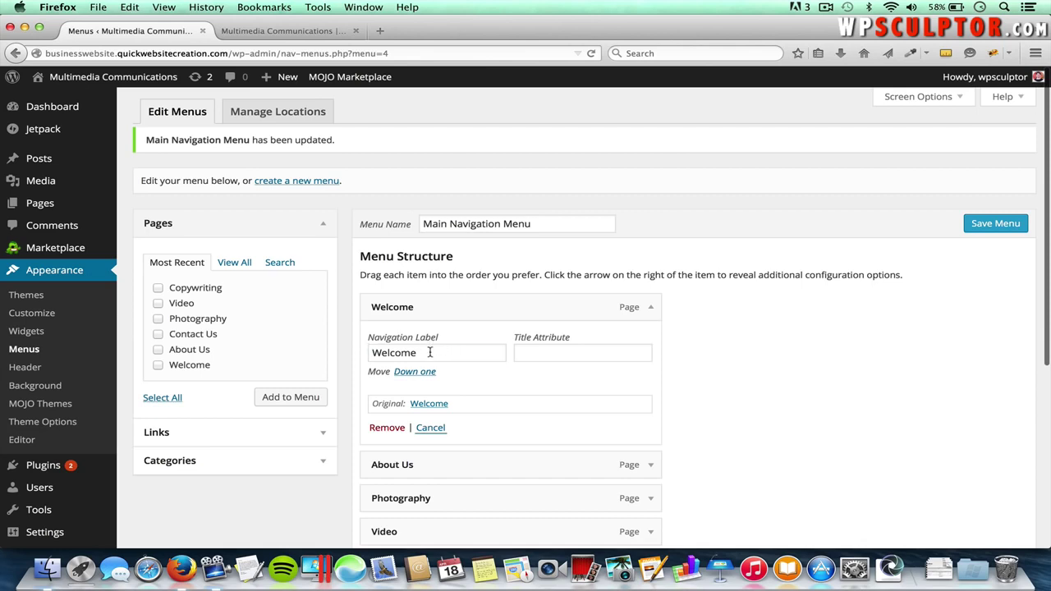
pyautogui.moveTo(430, 353); pyautogui.dragTo(325, 352)
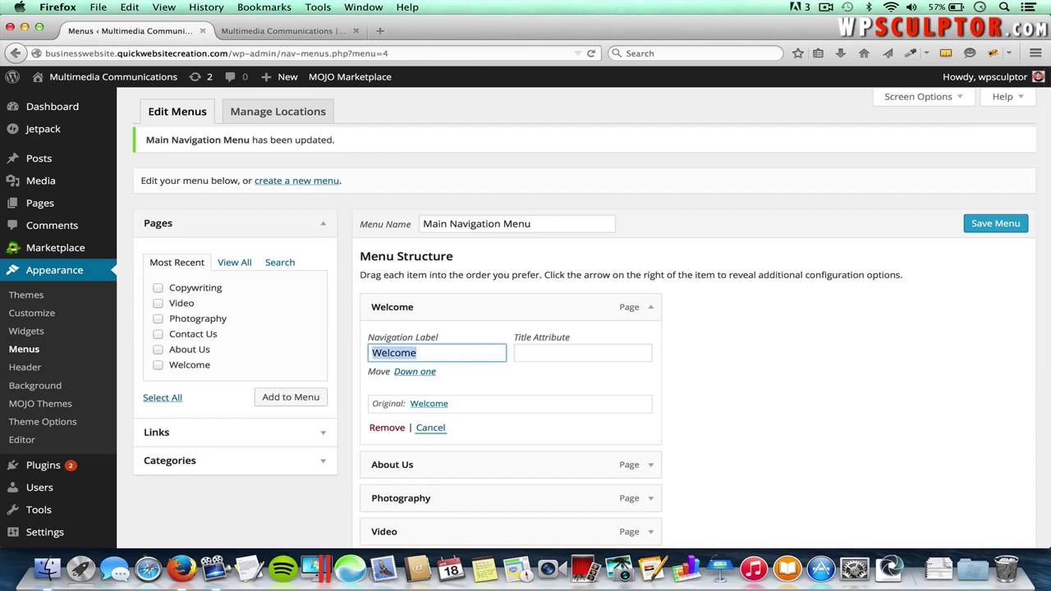
pyautogui.press('BackSpace')
pyautogui.write('Ho')
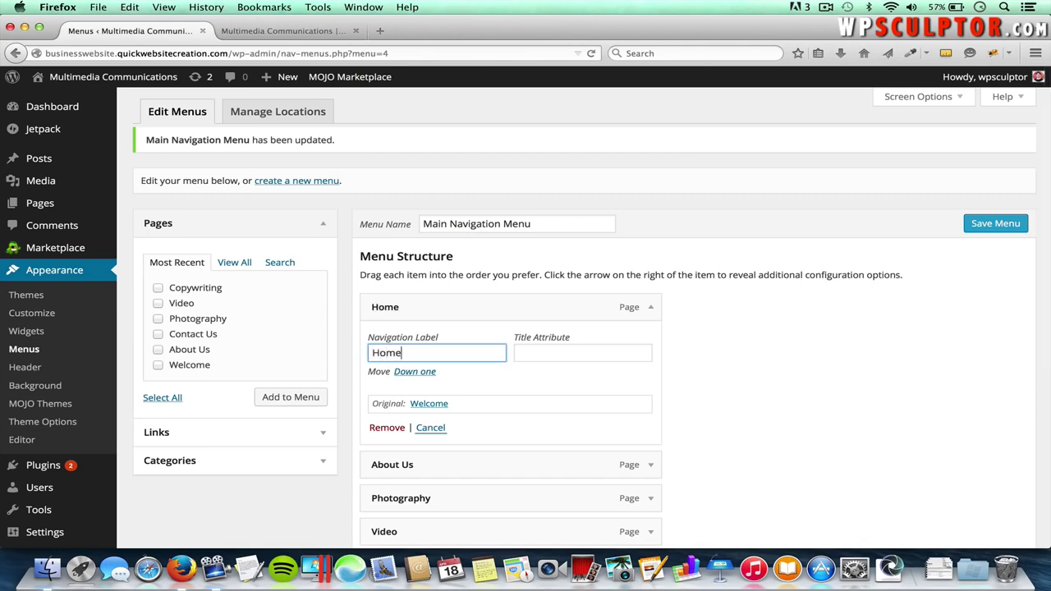
pyautogui.click(978, 227)
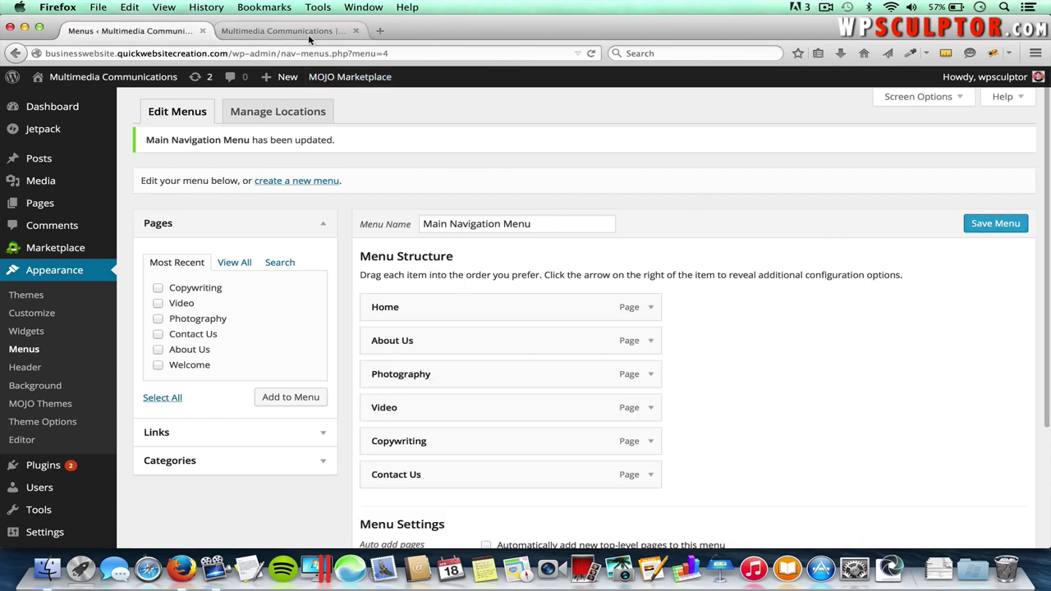
pyautogui.click(308, 33)
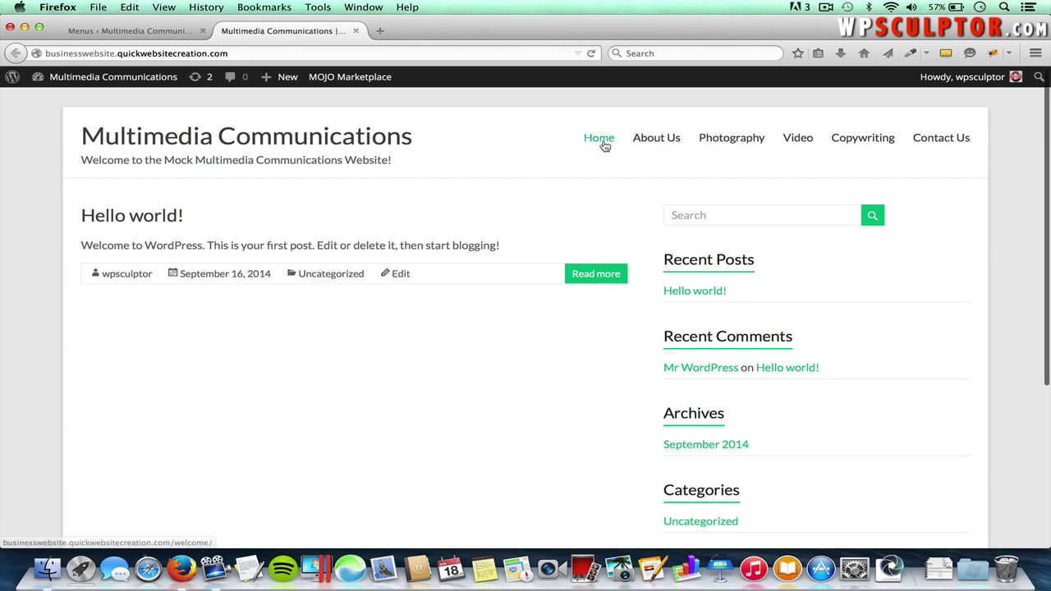
# - Back in the menu editor, expand the Links box and begin entering 'Google' as link text
pyautogui.click(142, 30)
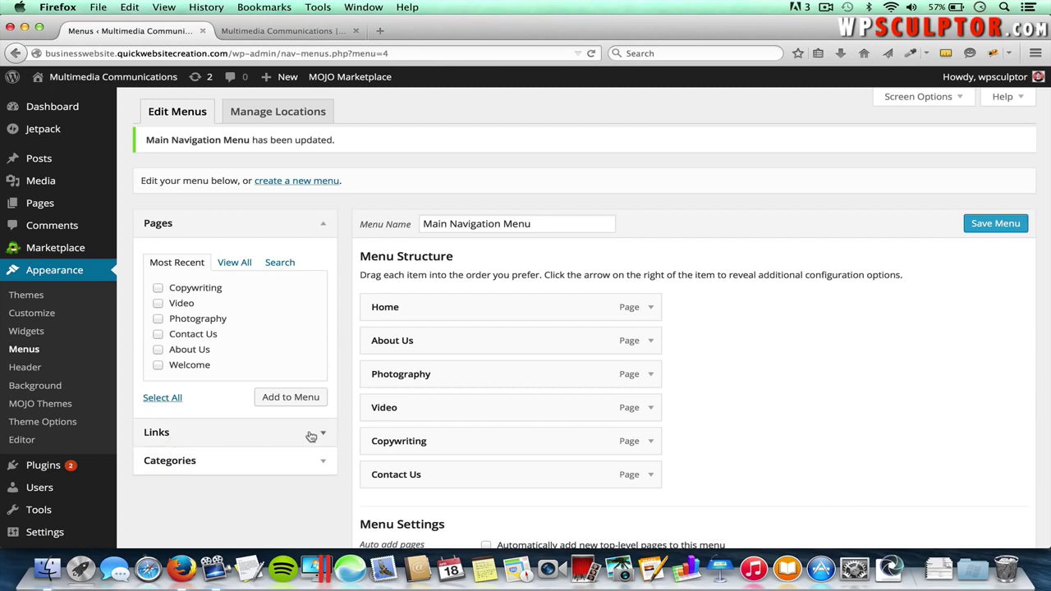
pyautogui.click(913, 97)
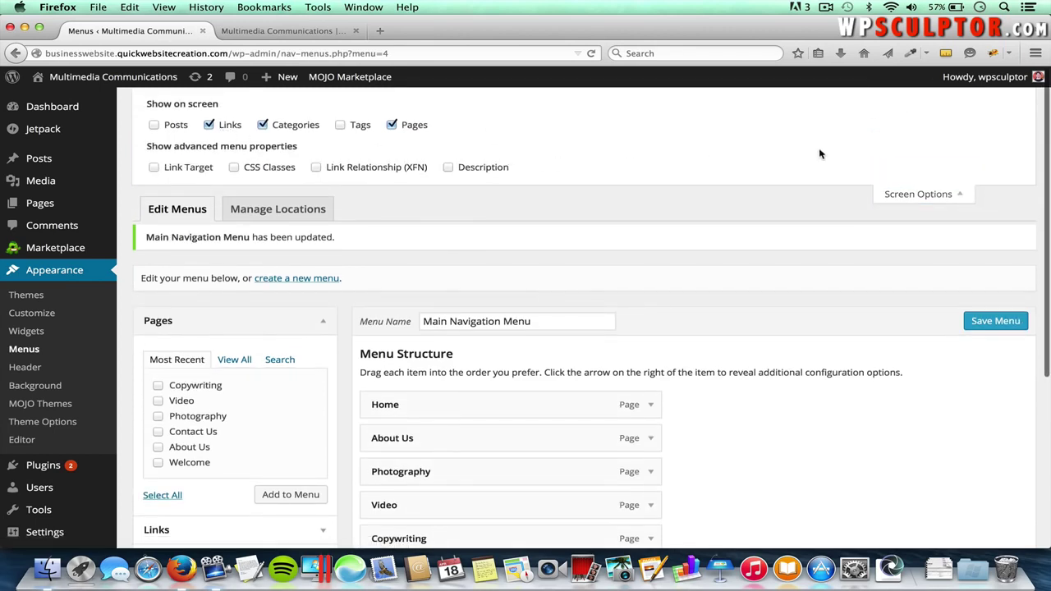
pyautogui.click(912, 195)
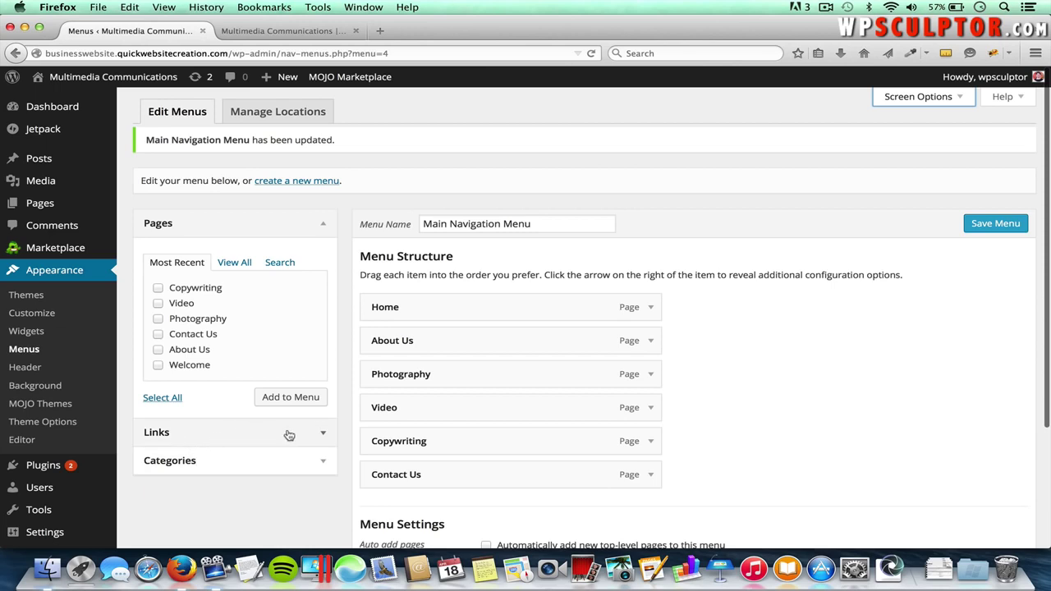
pyautogui.click(323, 436)
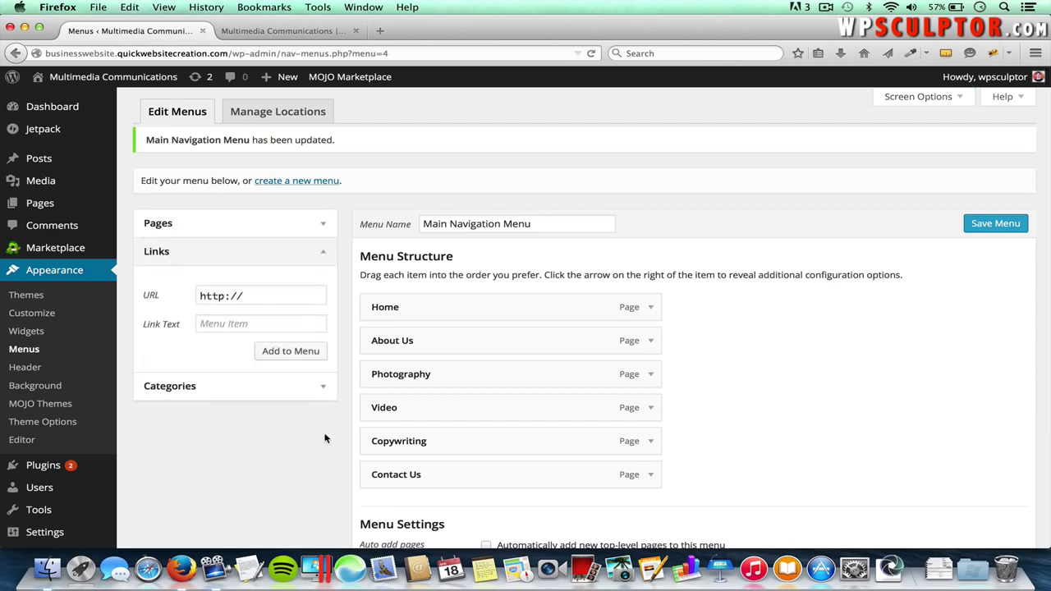
pyautogui.click(236, 327)
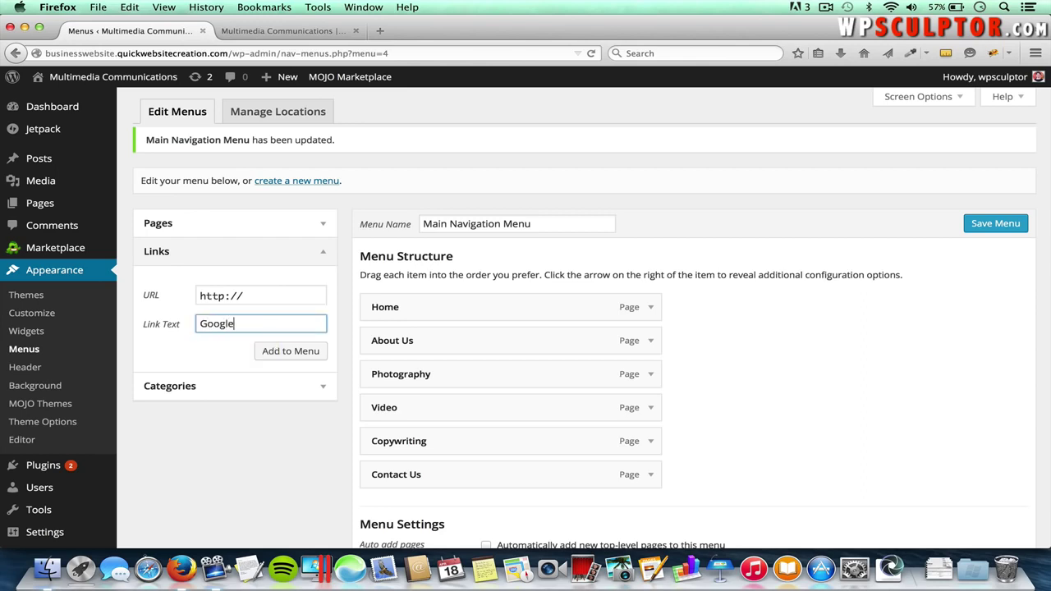
# - Load google.com in a new browser tab and copy its web address
pyautogui.click(391, 33)
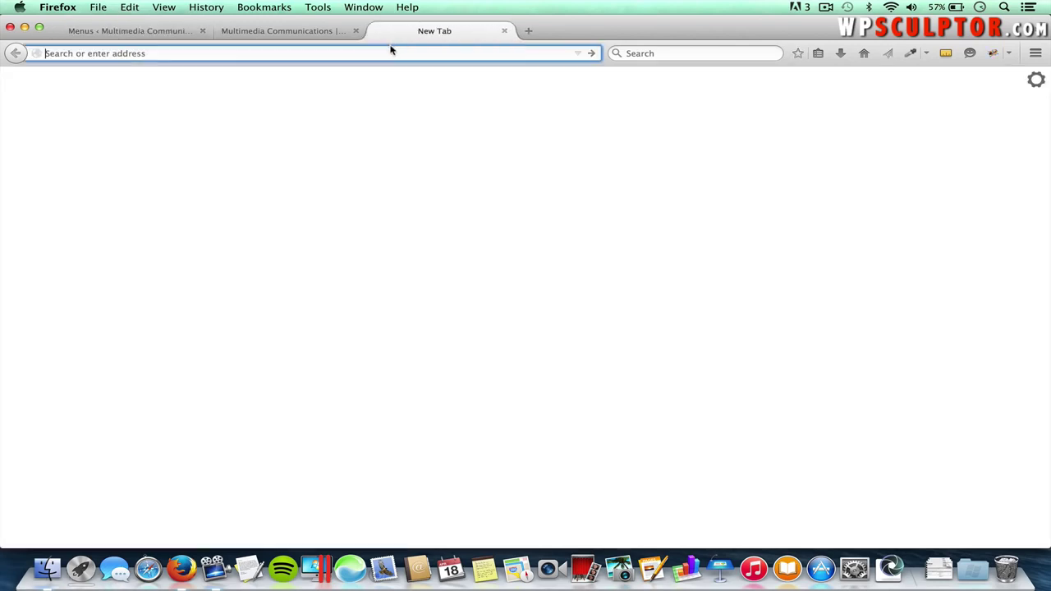
pyautogui.write('google.')
pyautogui.press('Return')
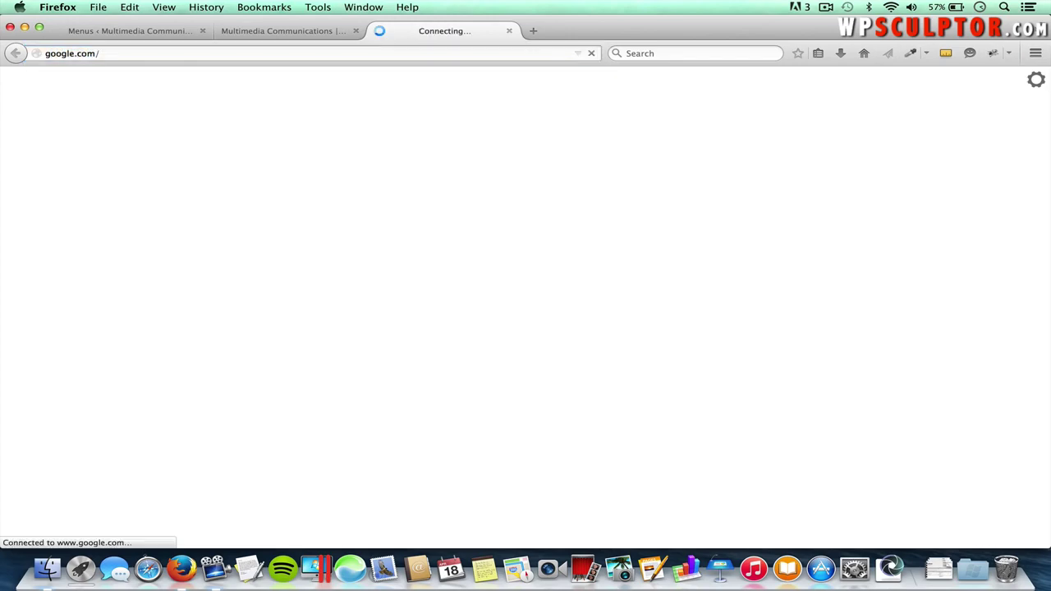
pyautogui.click(165, 53)
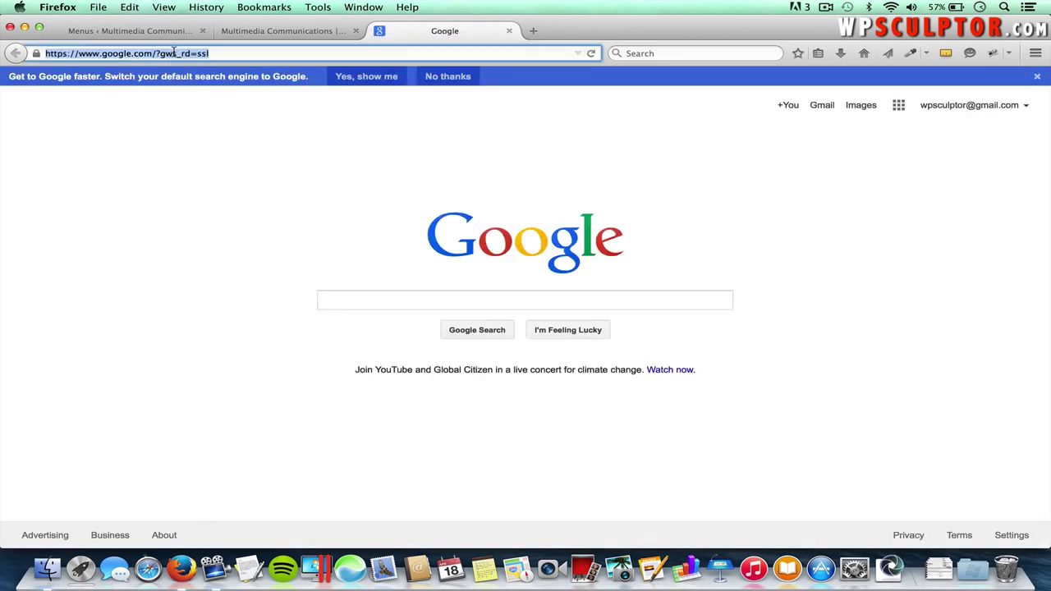
pyautogui.rightClick(170, 52)
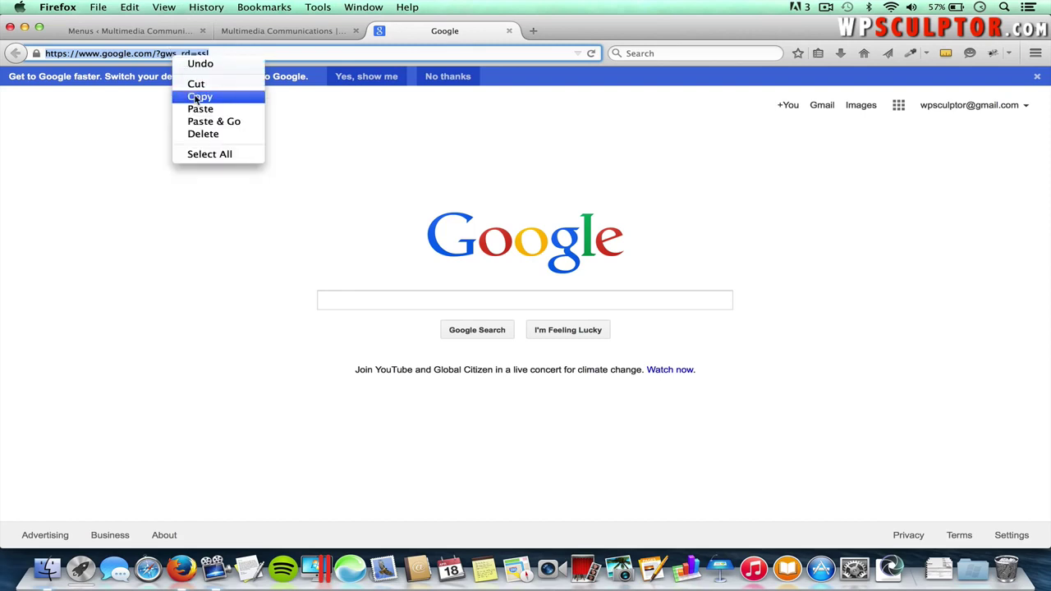
pyautogui.click(191, 96)
pyautogui.click(138, 29)
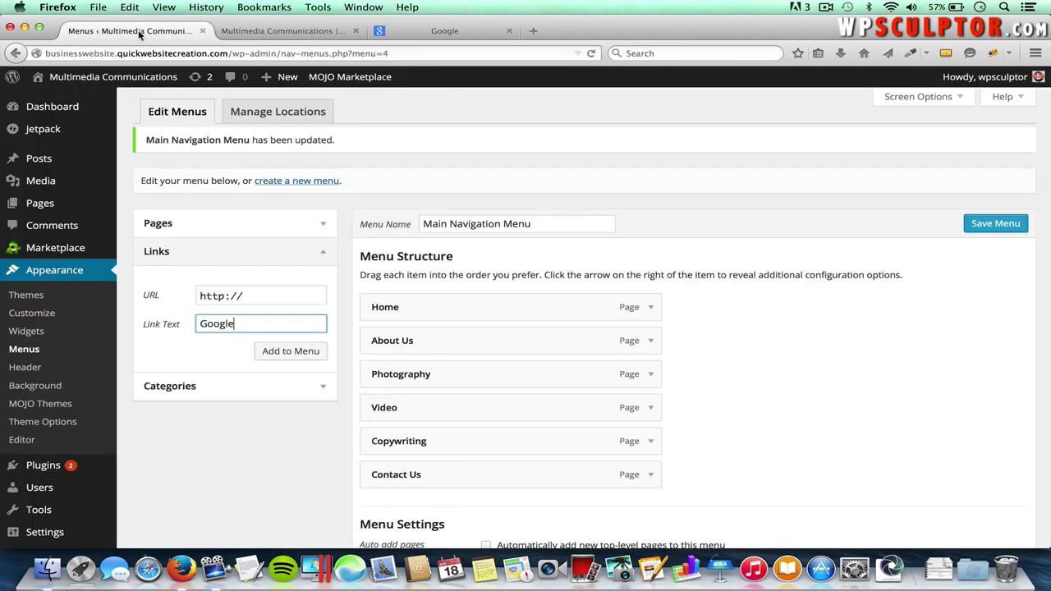
# - Paste Google's address as the link URL, add the Google link to the menu, and save
pyautogui.moveTo(258, 293); pyautogui.dragTo(187, 296)
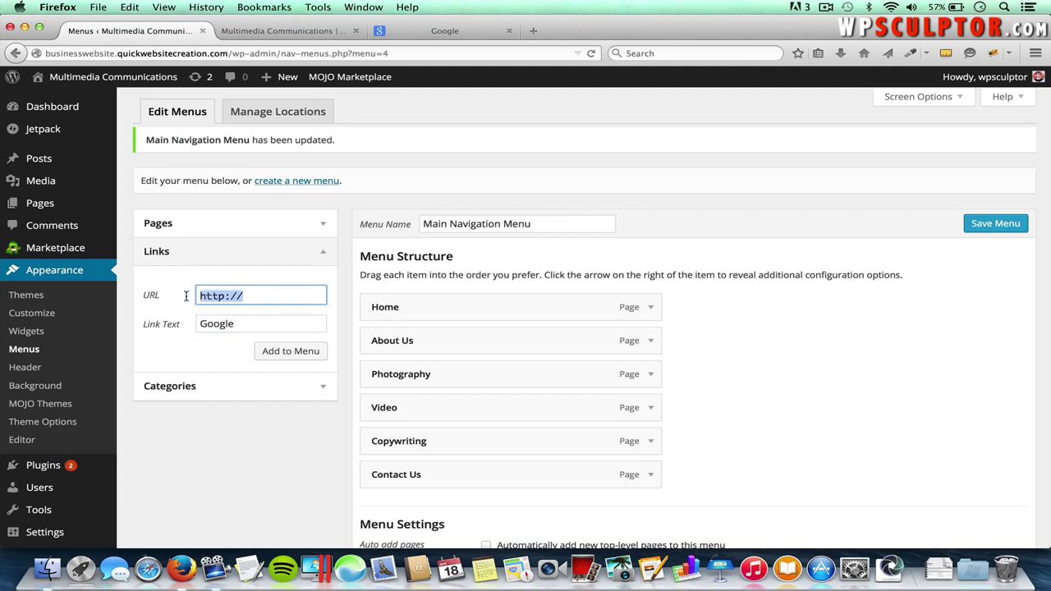
pyautogui.press('BackSpace')
pyautogui.press('super+v')
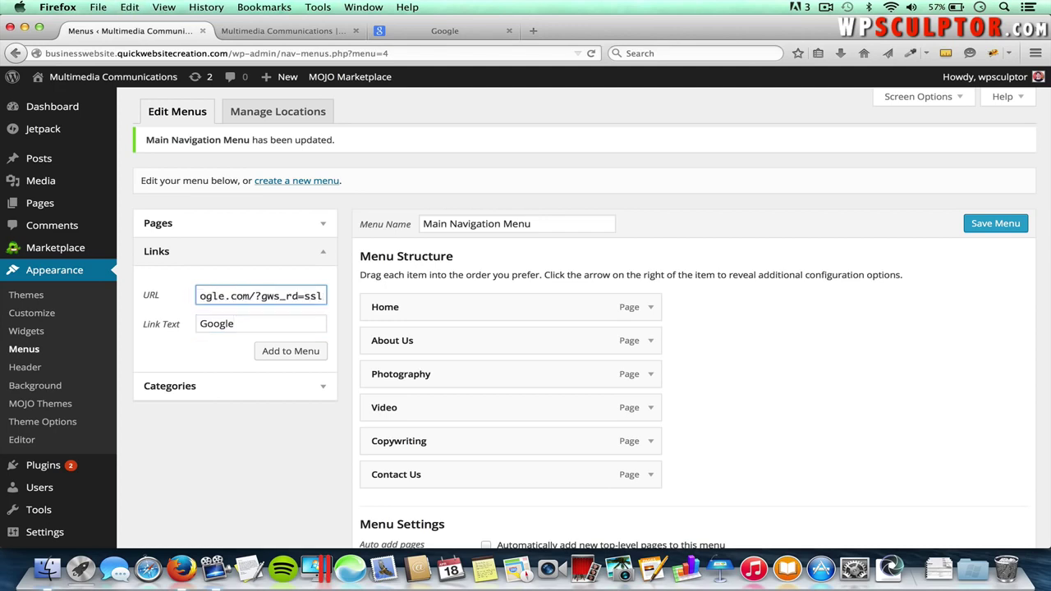
pyautogui.click(296, 351)
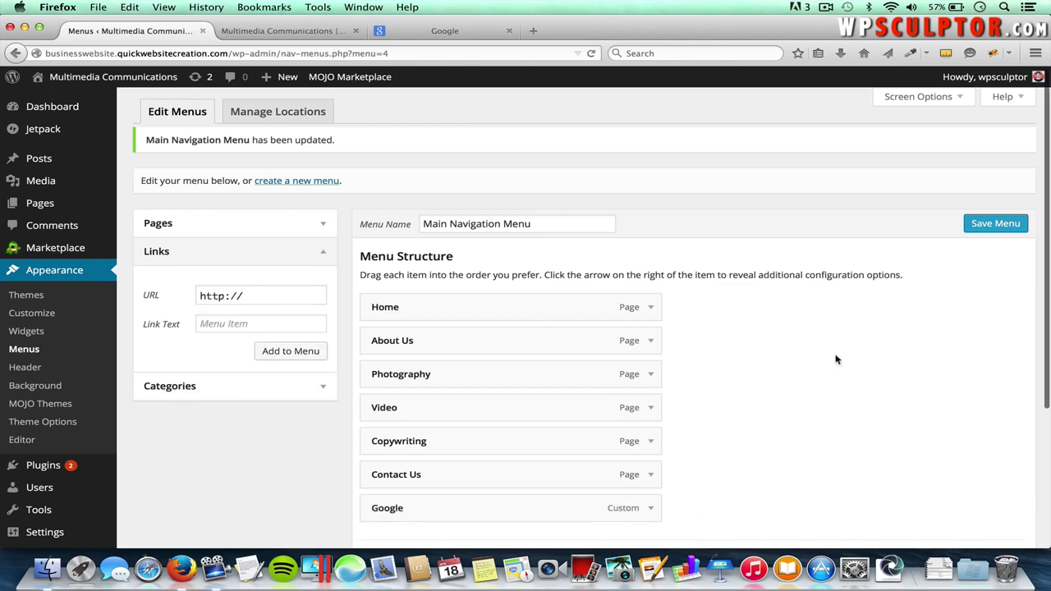
pyautogui.click(996, 223)
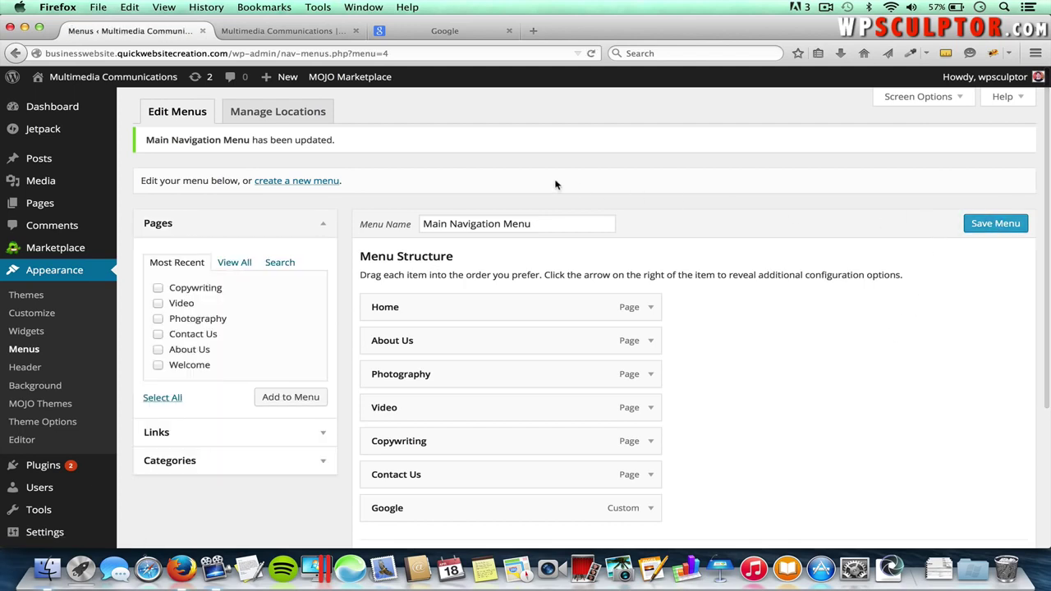
# - Test the Google link in the live site's header, then close the Google tab
pyautogui.click(322, 31)
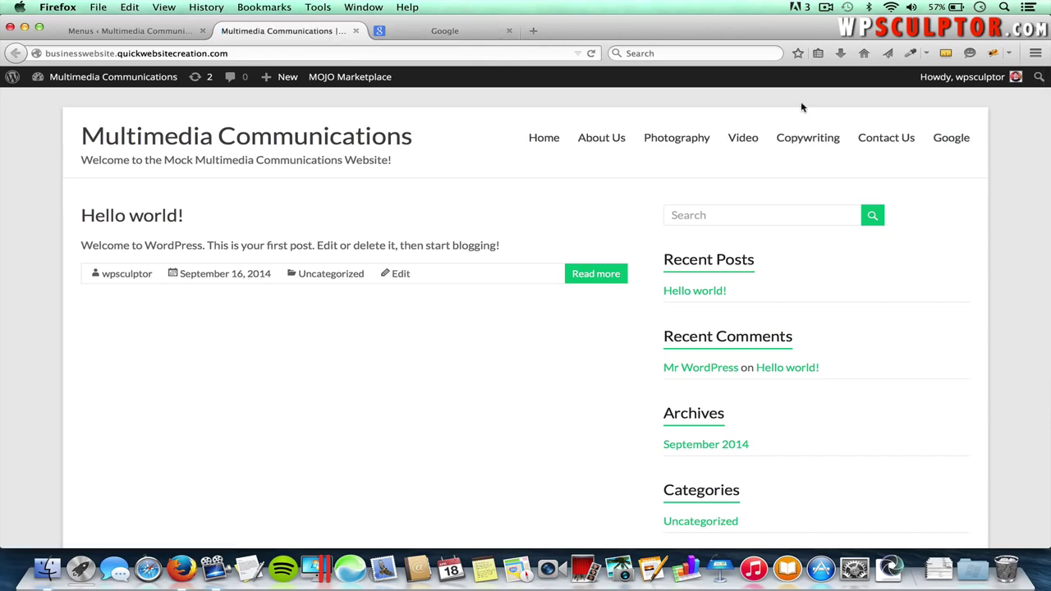
pyautogui.click(951, 141)
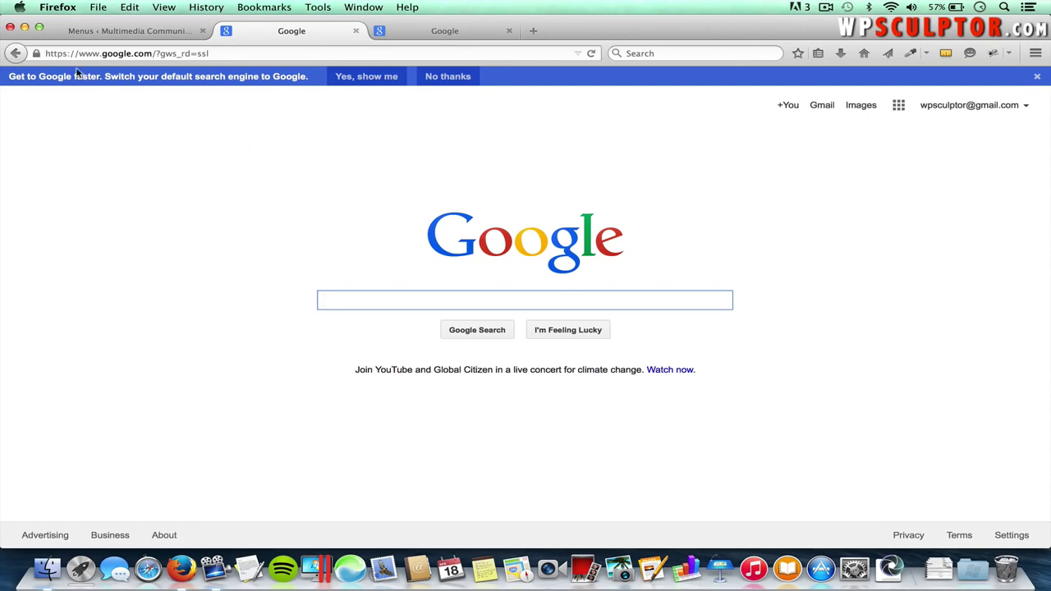
pyautogui.click(16, 53)
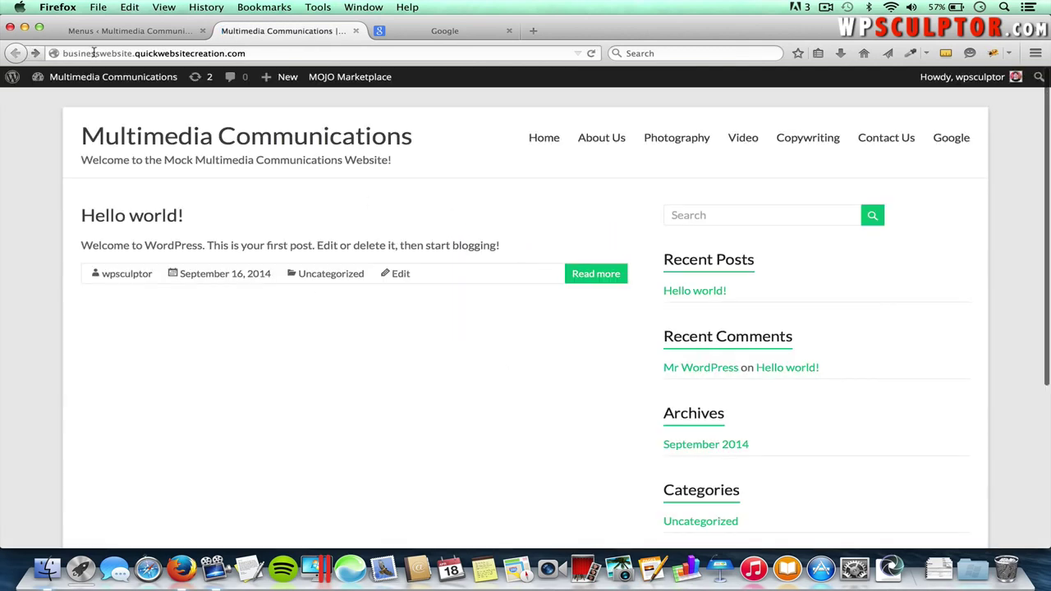
pyautogui.click(508, 32)
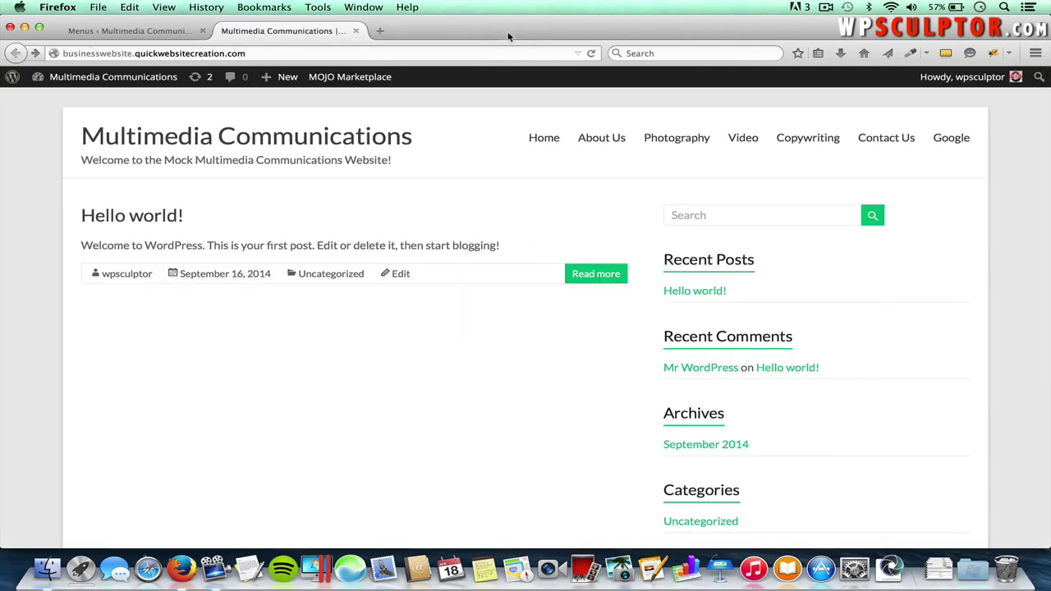
pyautogui.click(150, 32)
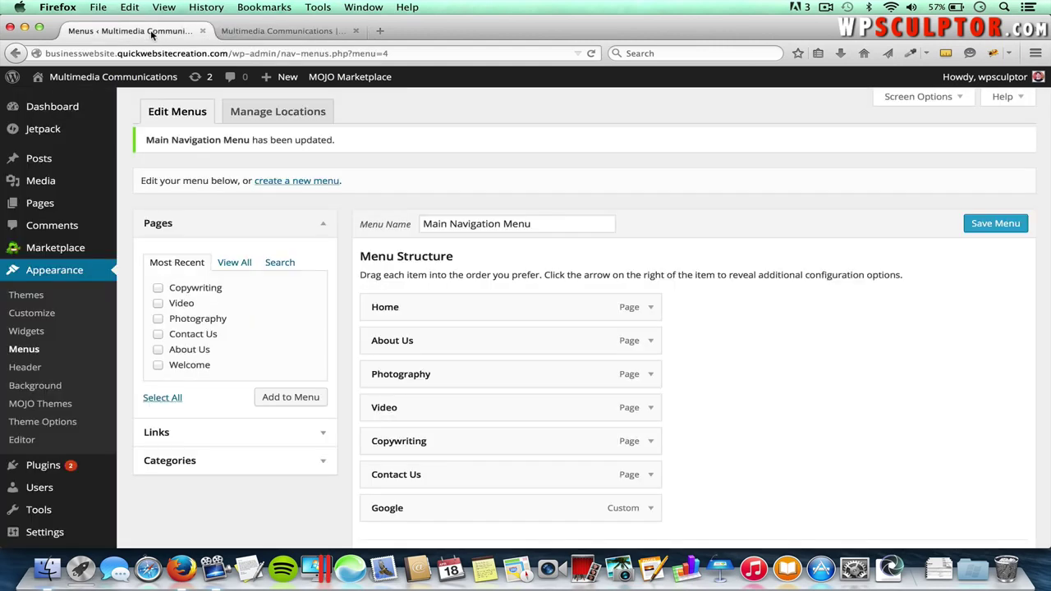
# - Delete the Google custom link item from the Main Navigation Menu
pyautogui.scroll(-3, 655, 415)
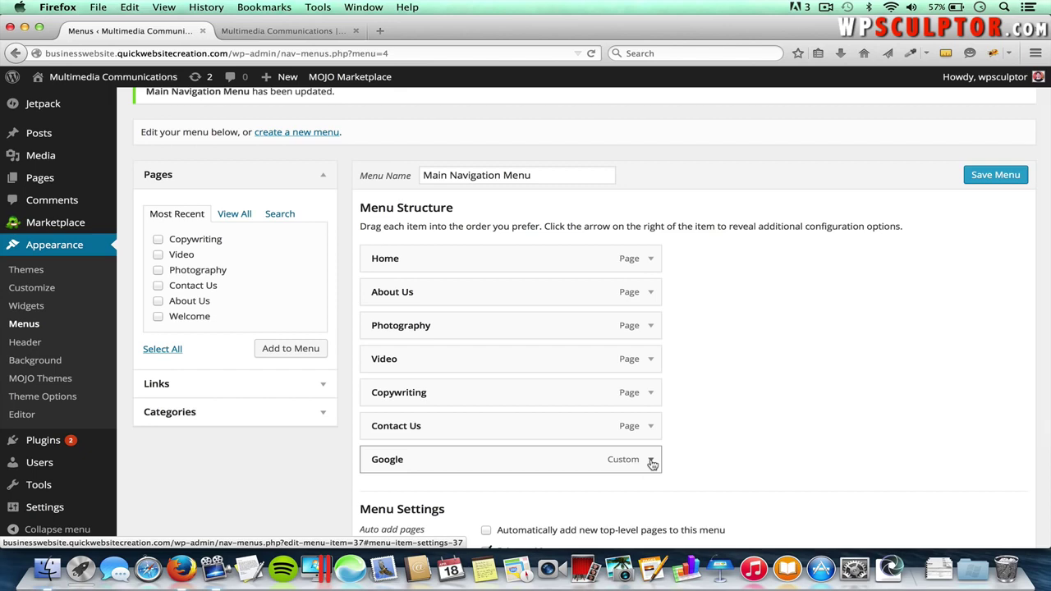
pyautogui.click(650, 461)
pyautogui.scroll(-3, 651, 462)
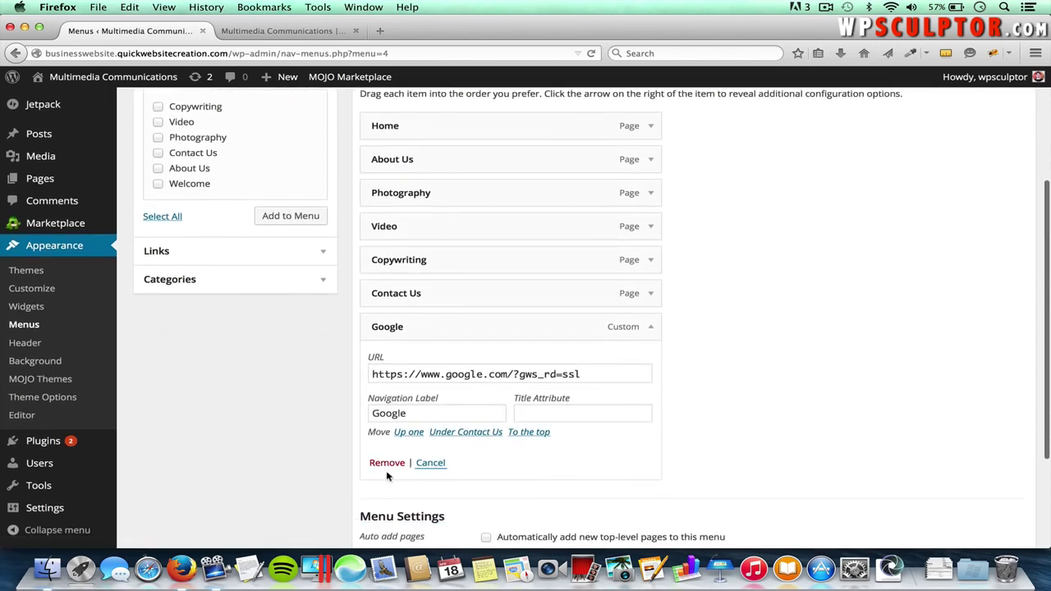
pyautogui.click(387, 463)
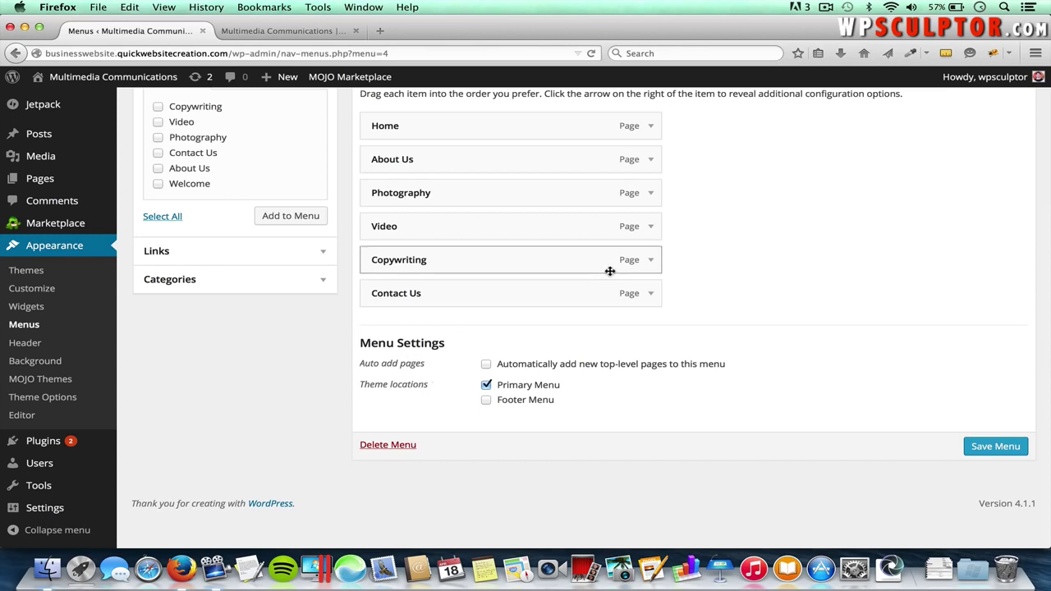
pyautogui.scroll(3, 605, 263)
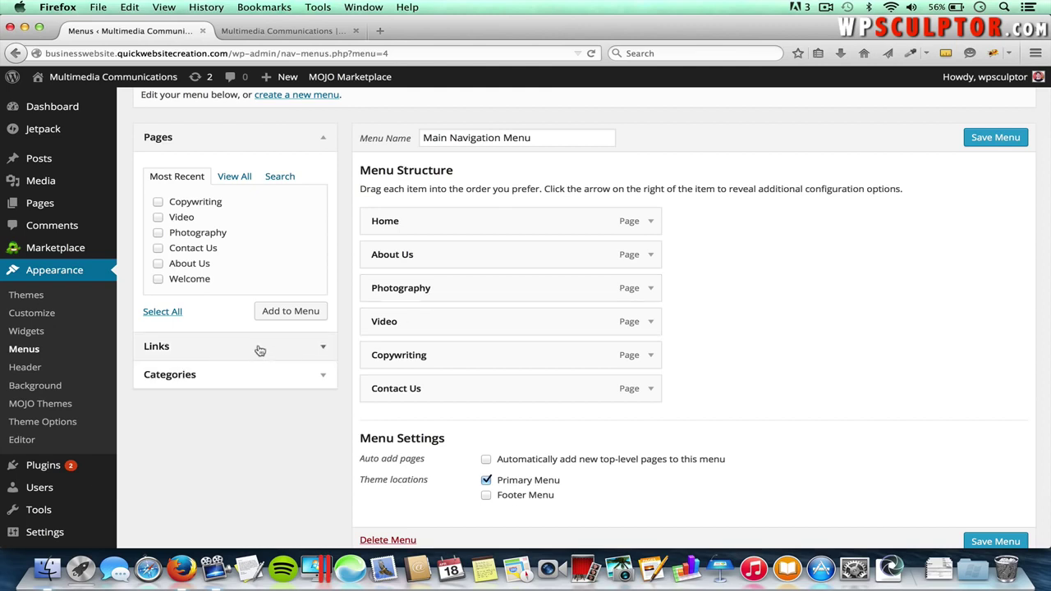
pyautogui.click(324, 350)
# - Add a 'Services' custom link with '#' as its URL and move it below About Us
pyautogui.click(225, 238)
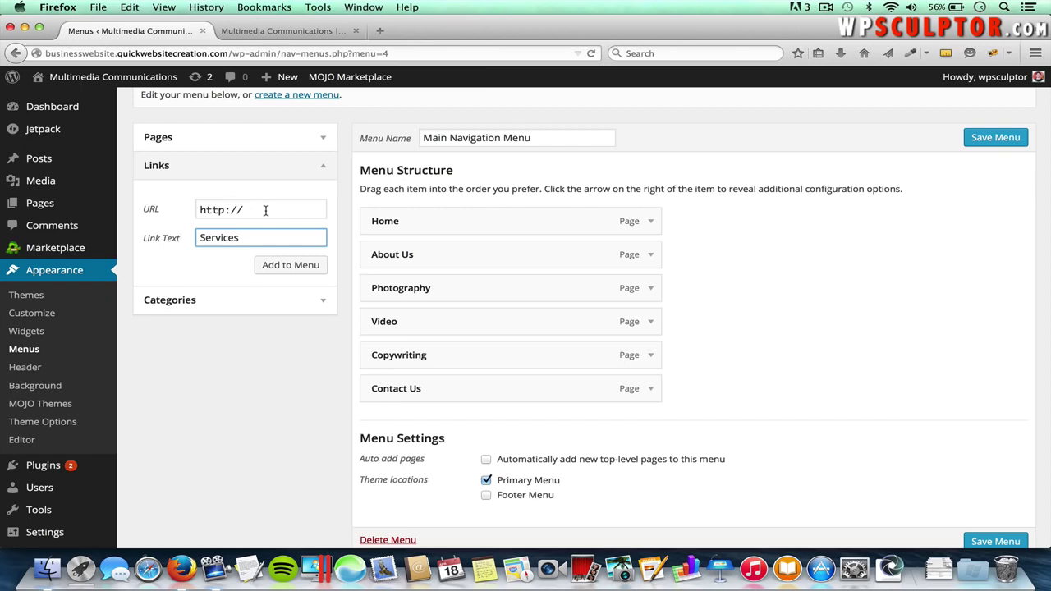
pyautogui.moveTo(251, 211); pyautogui.dragTo(191, 207)
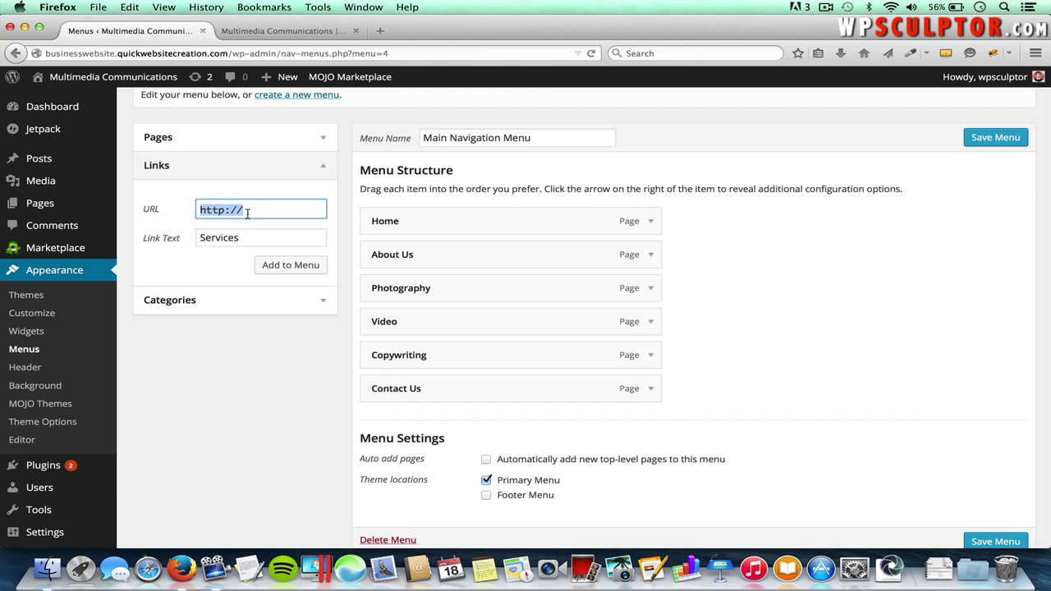
pyautogui.press('BackSpace')
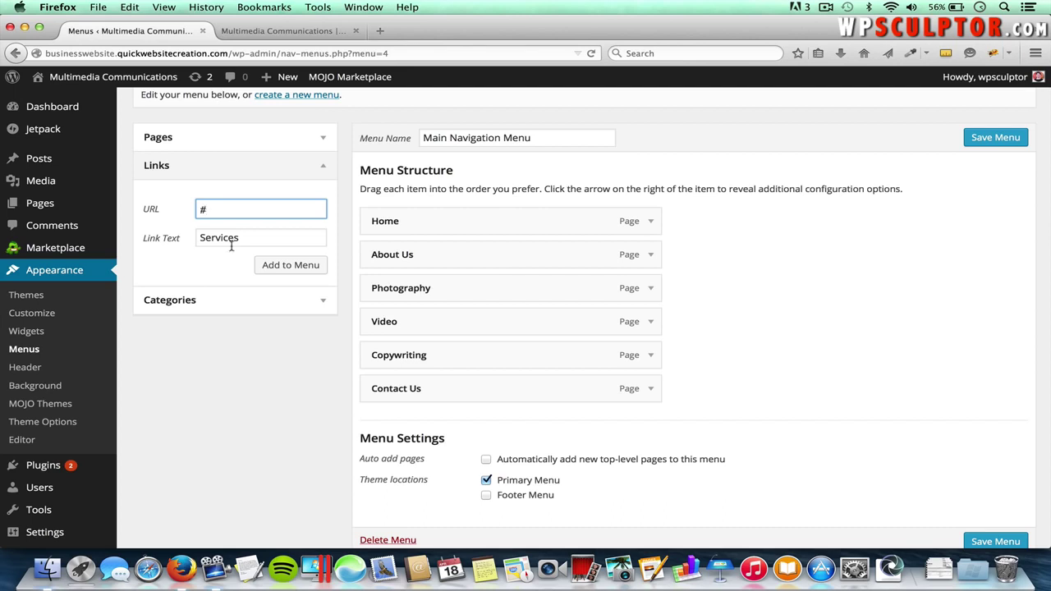
pyautogui.click(290, 267)
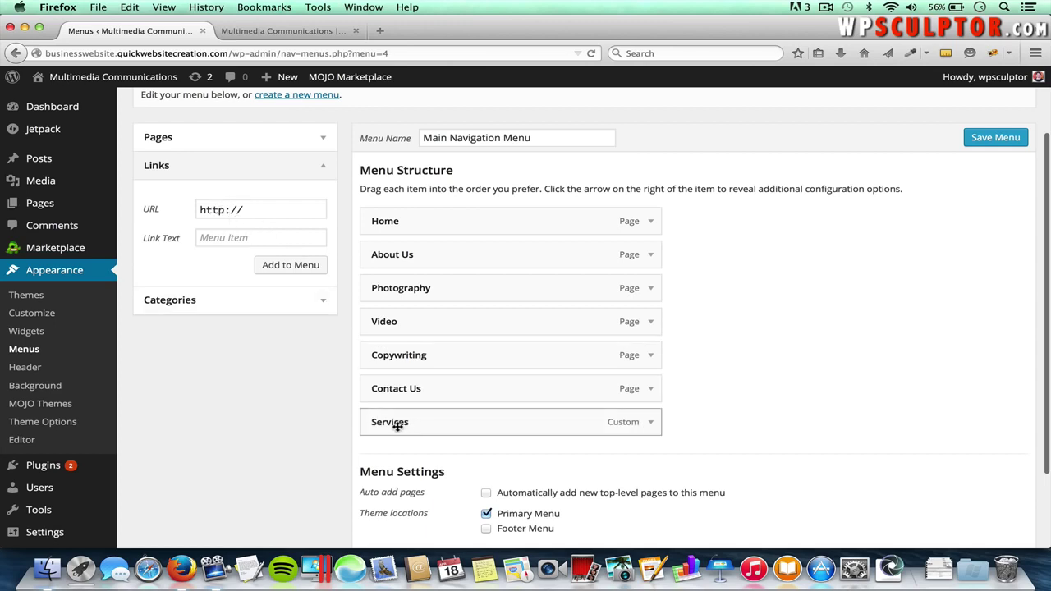
pyautogui.moveTo(403, 425); pyautogui.dragTo(416, 297)
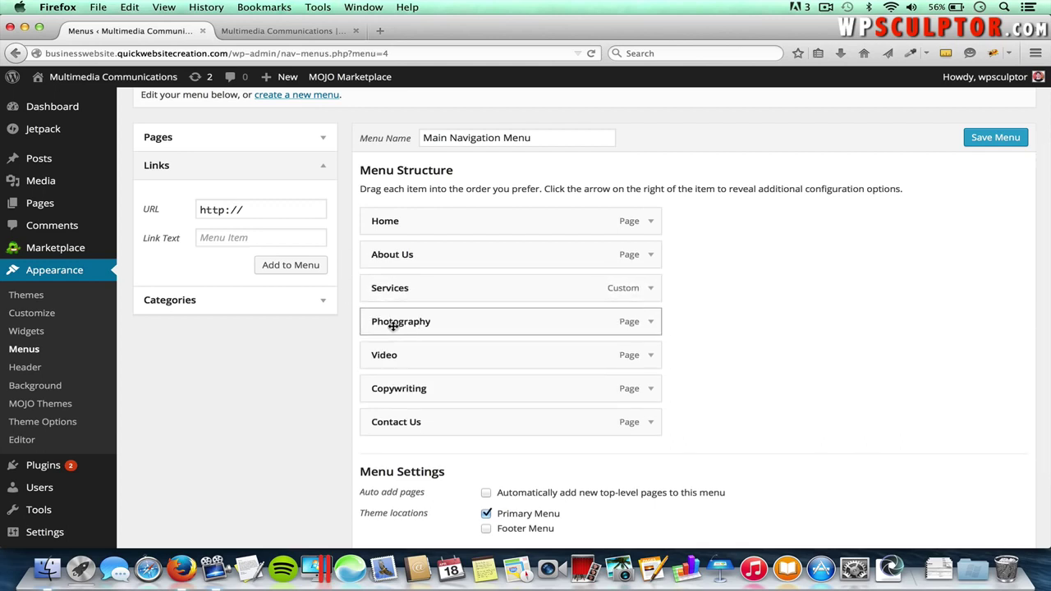
# - Nest Photography, Video and Copywriting as sub-items under Services and save the menu
pyautogui.moveTo(384, 323); pyautogui.dragTo(410, 321)
pyautogui.moveTo(384, 363); pyautogui.dragTo(410, 392)
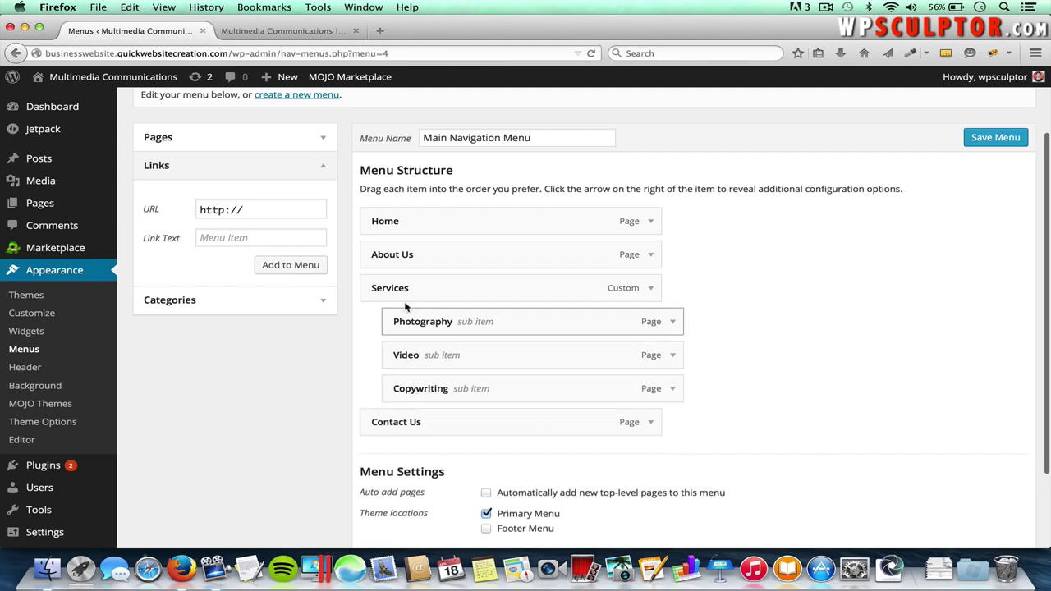
pyautogui.click(987, 143)
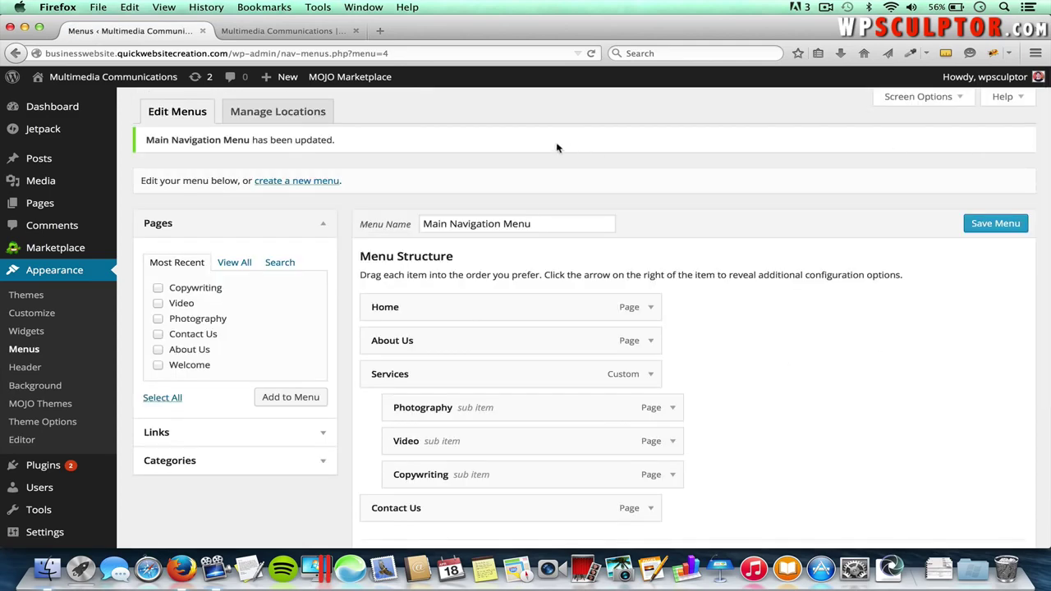
# - Check the live Services dropdown opens Photography, then start creating a new menu
pyautogui.click(265, 32)
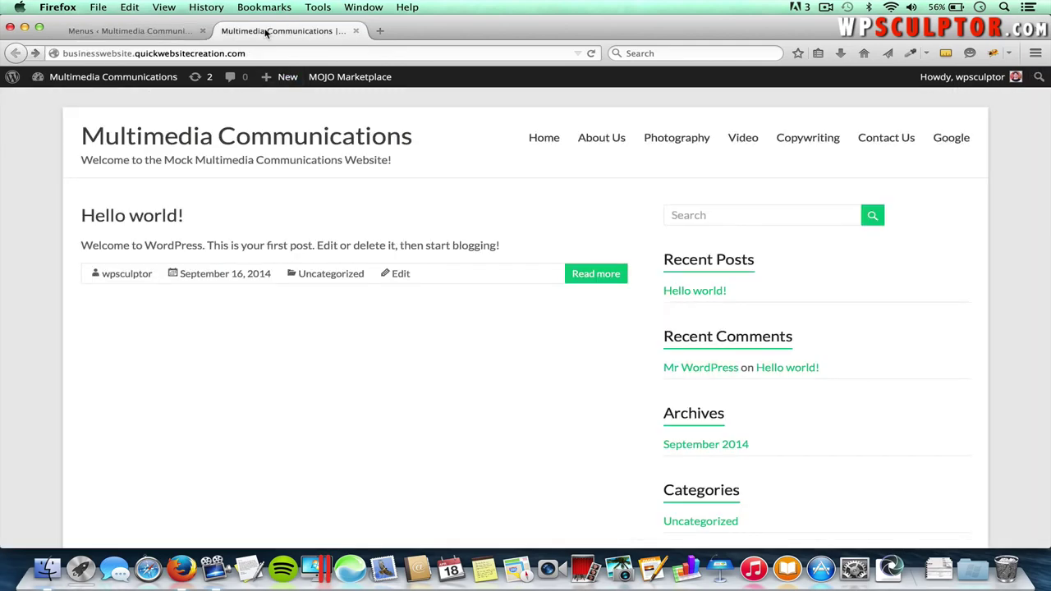
pyautogui.press('super+r')
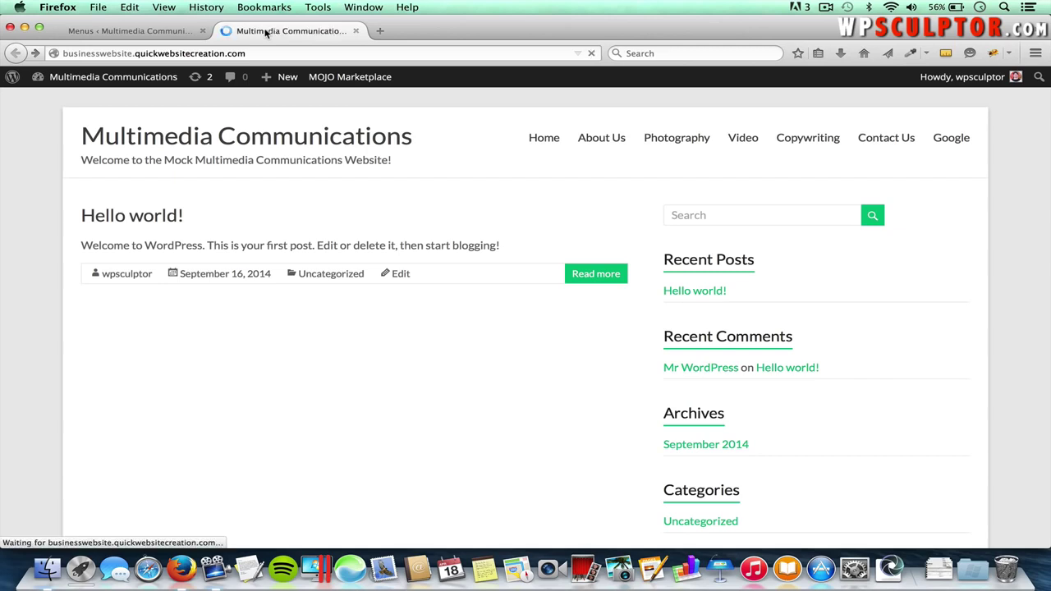
pyautogui.moveTo(886, 150)
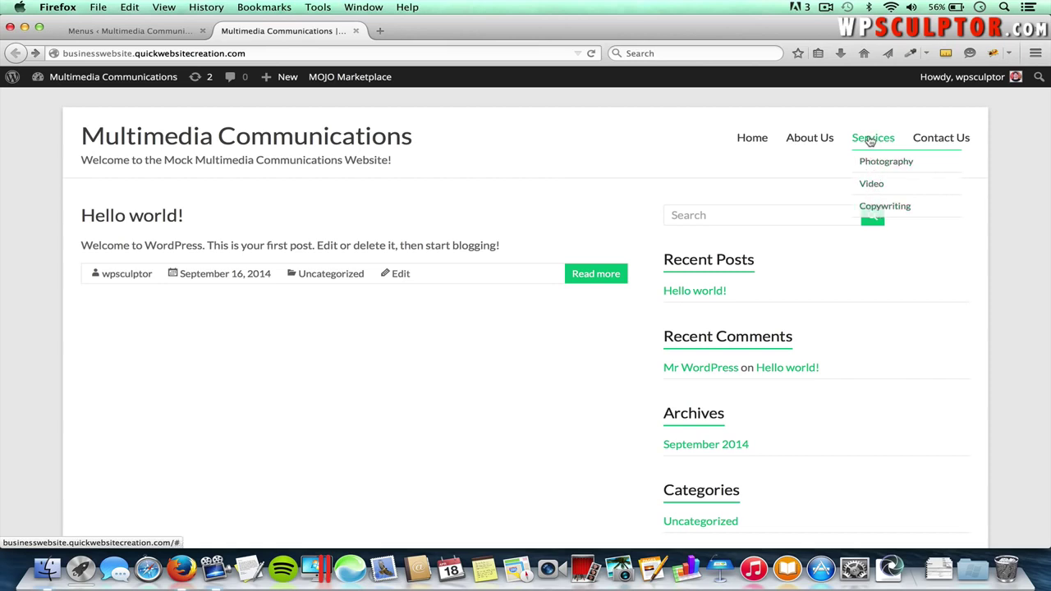
pyautogui.click(872, 142)
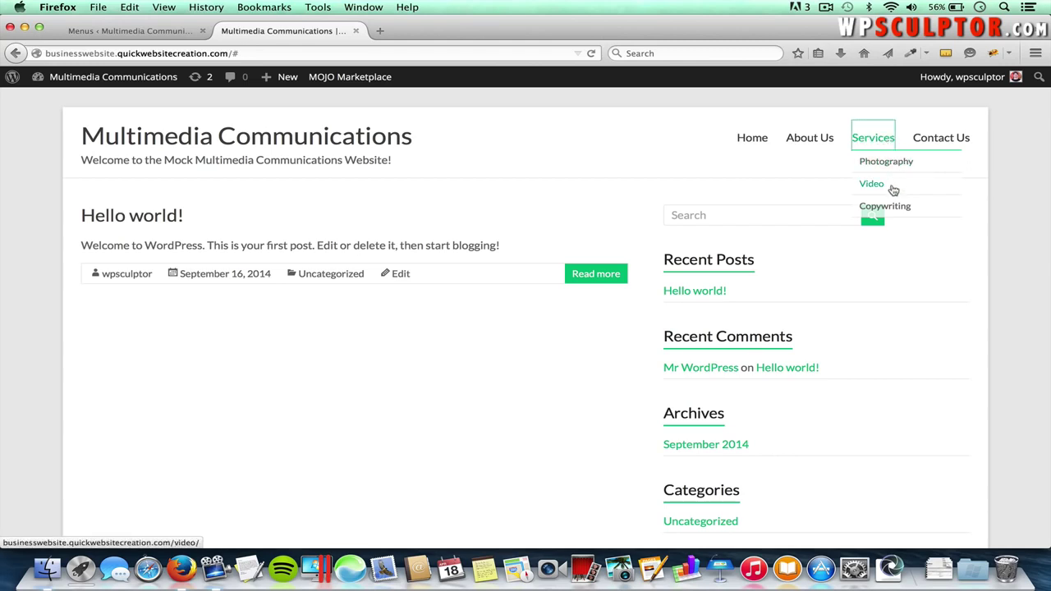
pyautogui.click(892, 164)
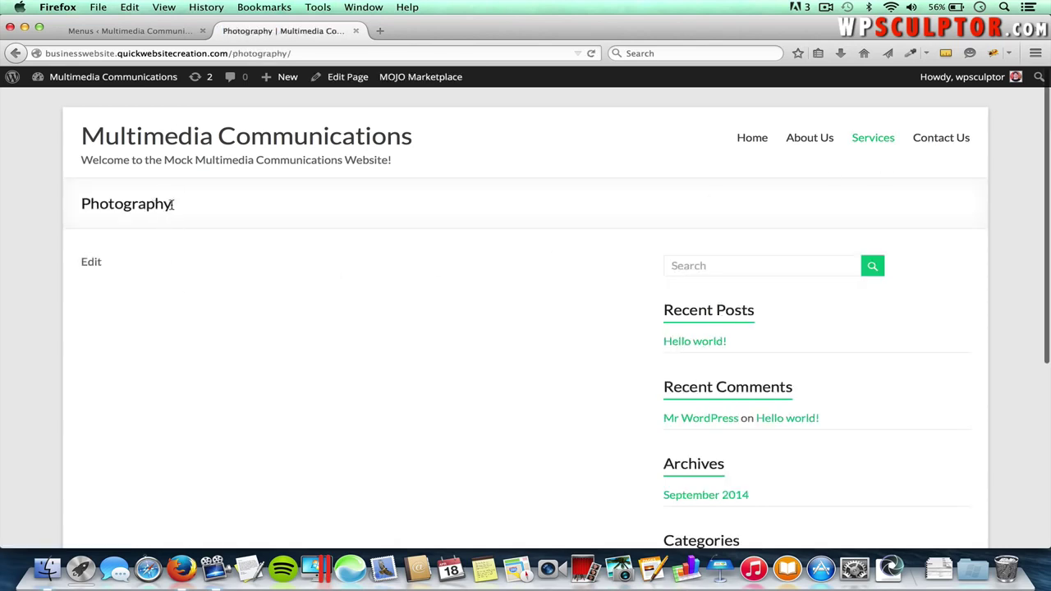
pyautogui.click(147, 32)
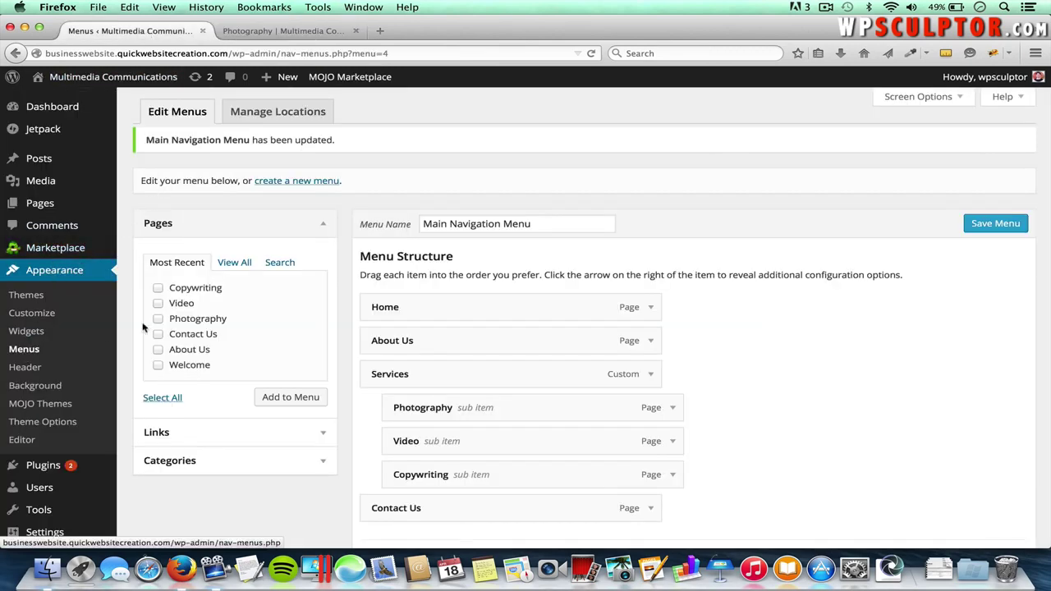
pyautogui.click(305, 181)
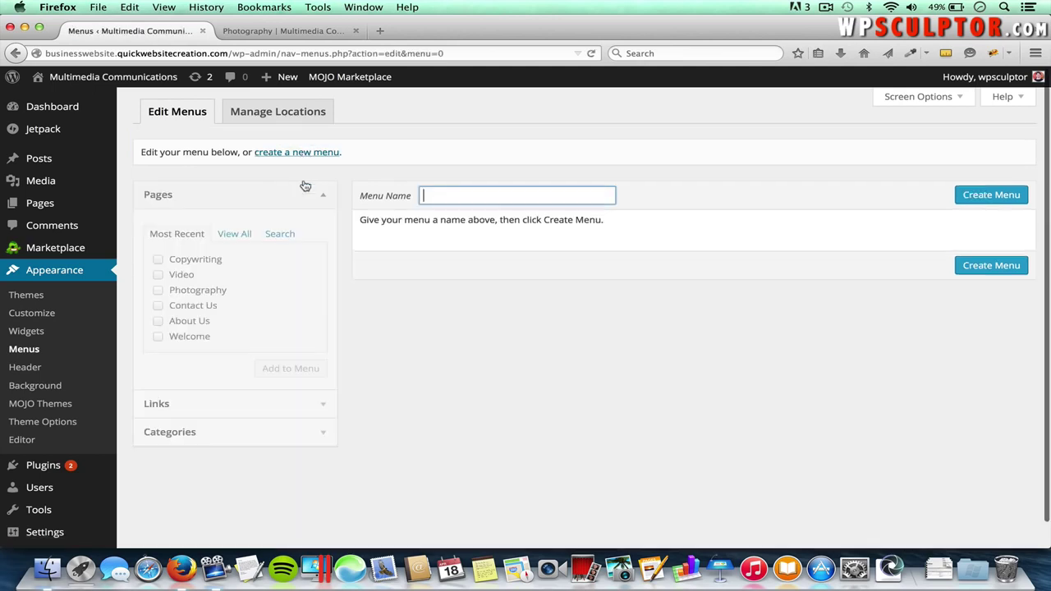
# - Create a new menu named 'Footer Menu'
pyautogui.click(449, 197)
pyautogui.write('Footer Menu')
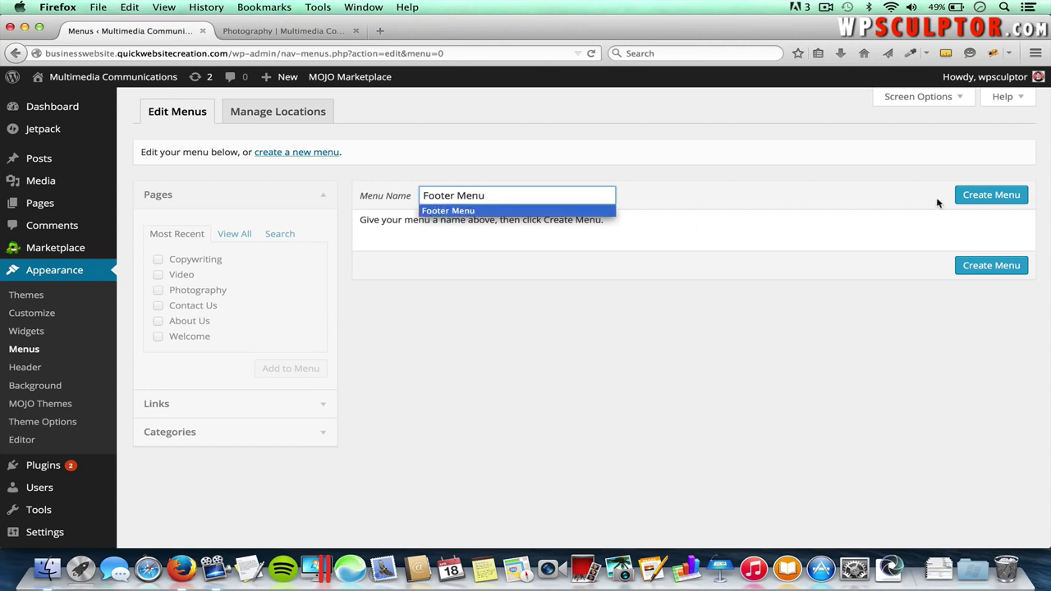
pyautogui.click(980, 197)
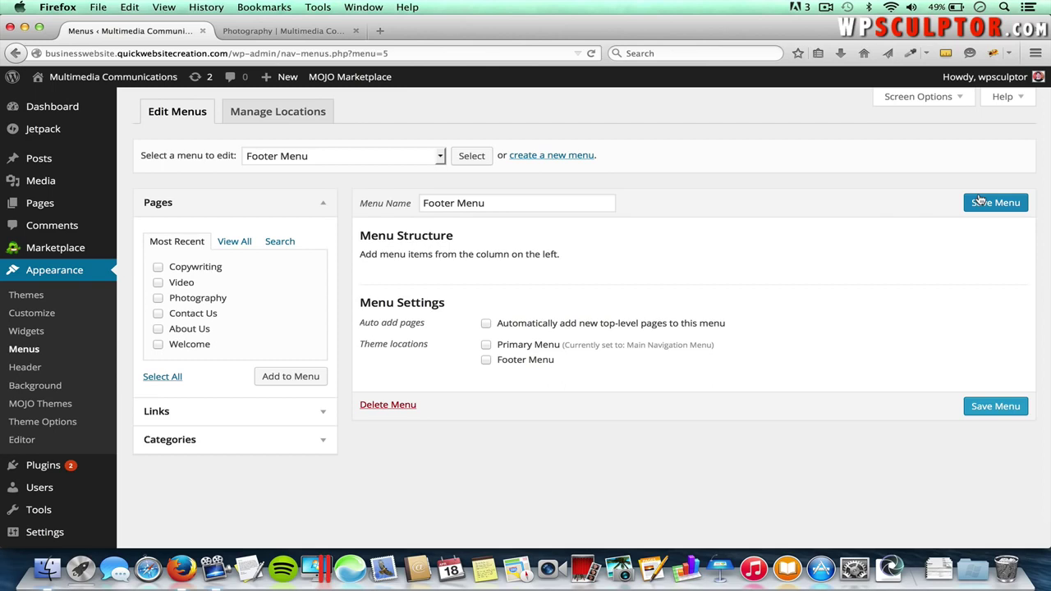
# - Add the Welcome and About Us pages, ordering Welcome, About Us, then Contact Us
pyautogui.click(159, 344)
pyautogui.click(158, 330)
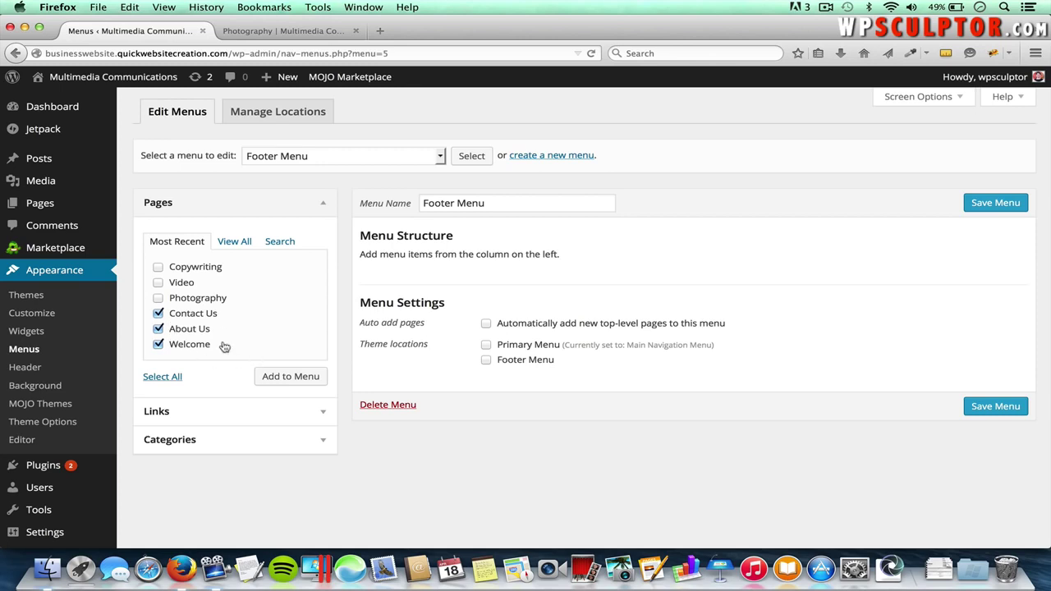
pyautogui.click(297, 379)
pyautogui.moveTo(520, 350); pyautogui.dragTo(520, 274)
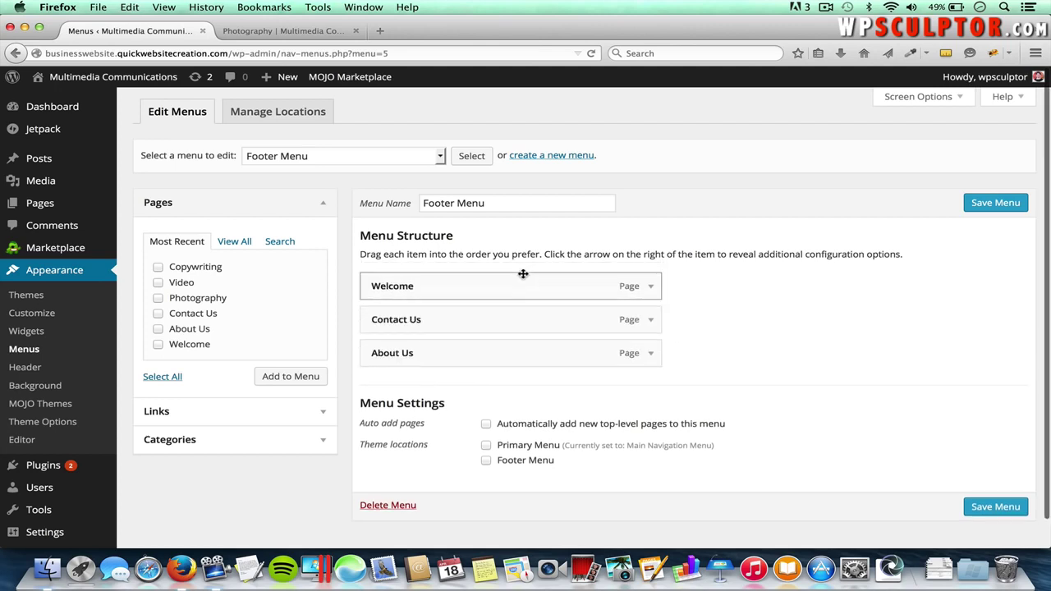
pyautogui.moveTo(483, 351); pyautogui.dragTo(485, 313)
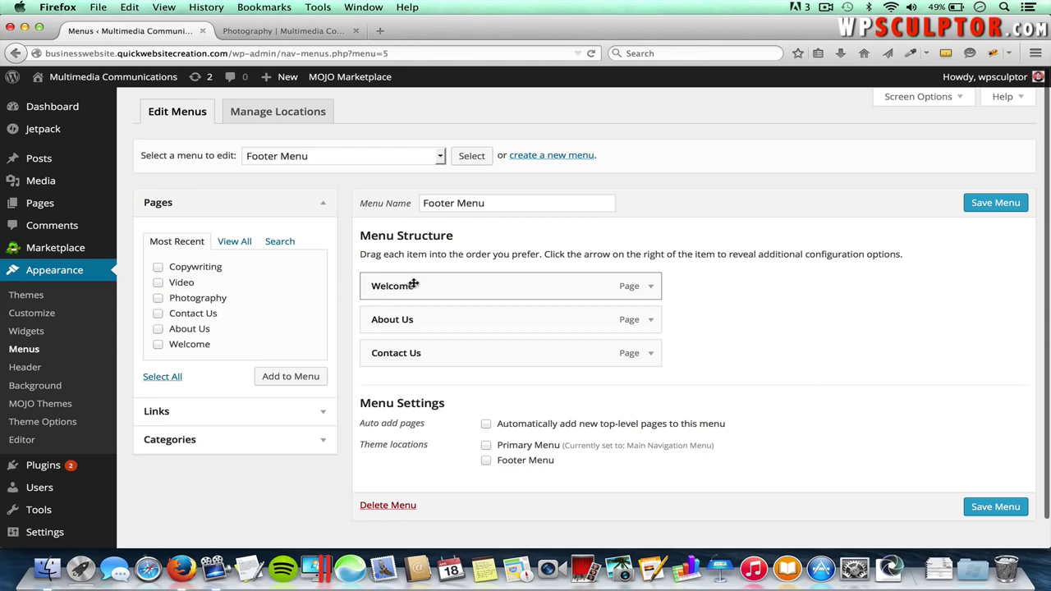
# - Relabel Welcome as 'Home', assign the menu to the Footer Menu location, and save
pyautogui.click(651, 286)
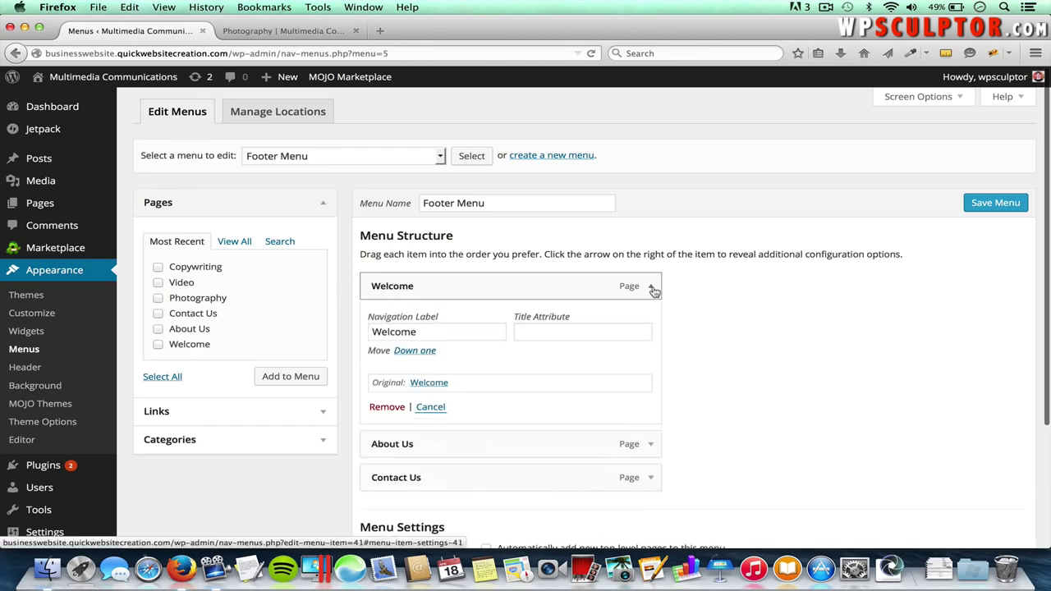
pyautogui.click(435, 332)
pyautogui.press('super+a')
pyautogui.write('Home')
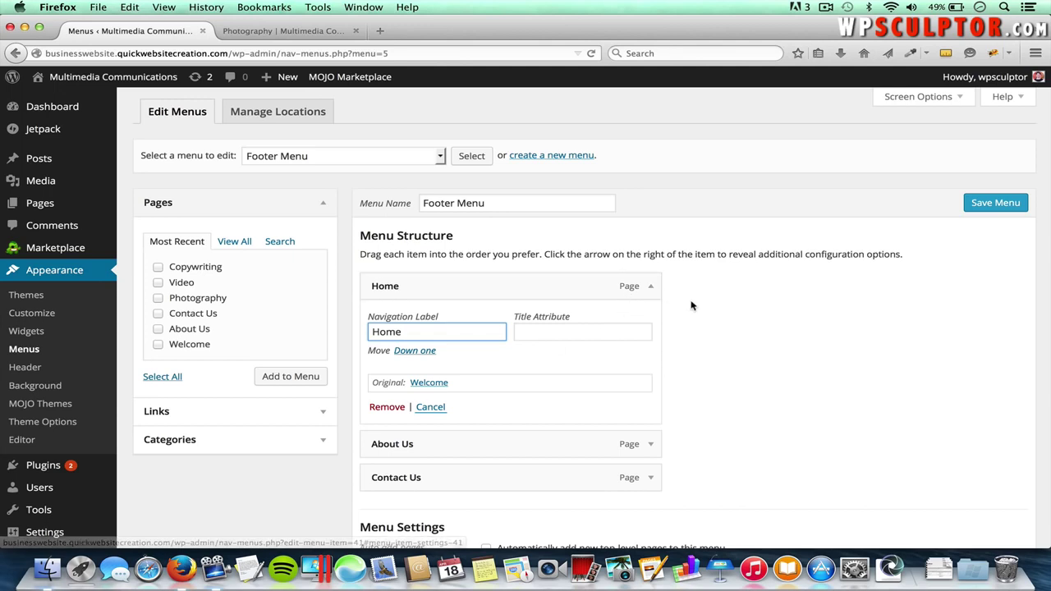
pyautogui.scroll(-3, 692, 305)
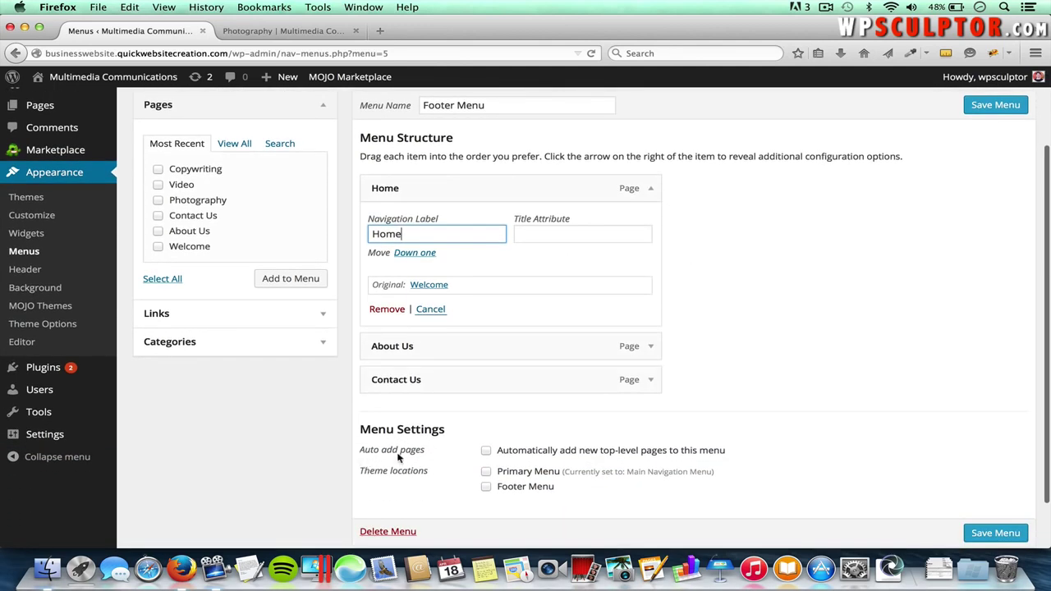
pyautogui.click(487, 489)
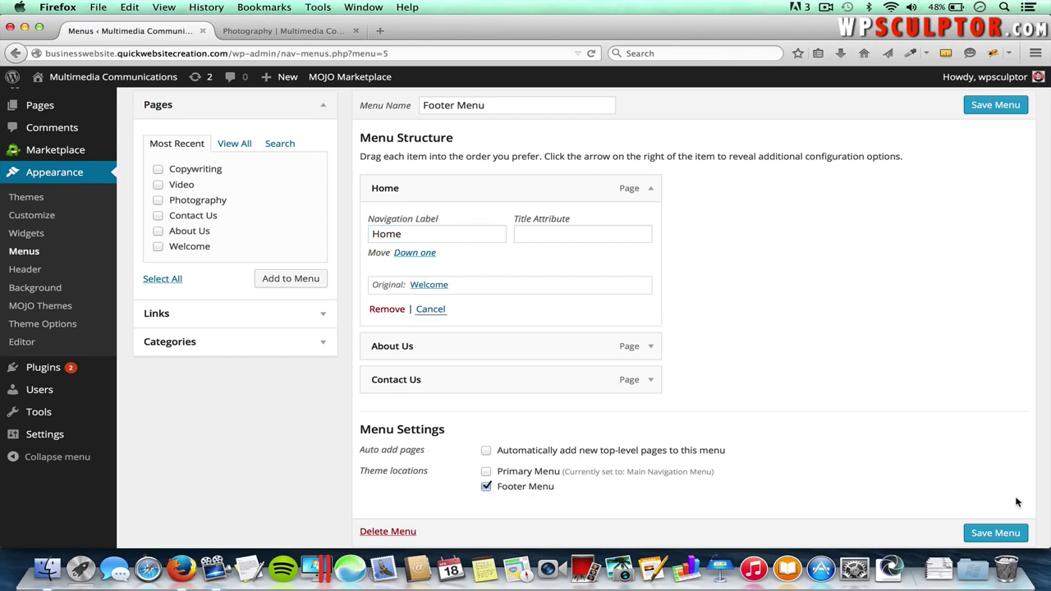
pyautogui.click(1007, 534)
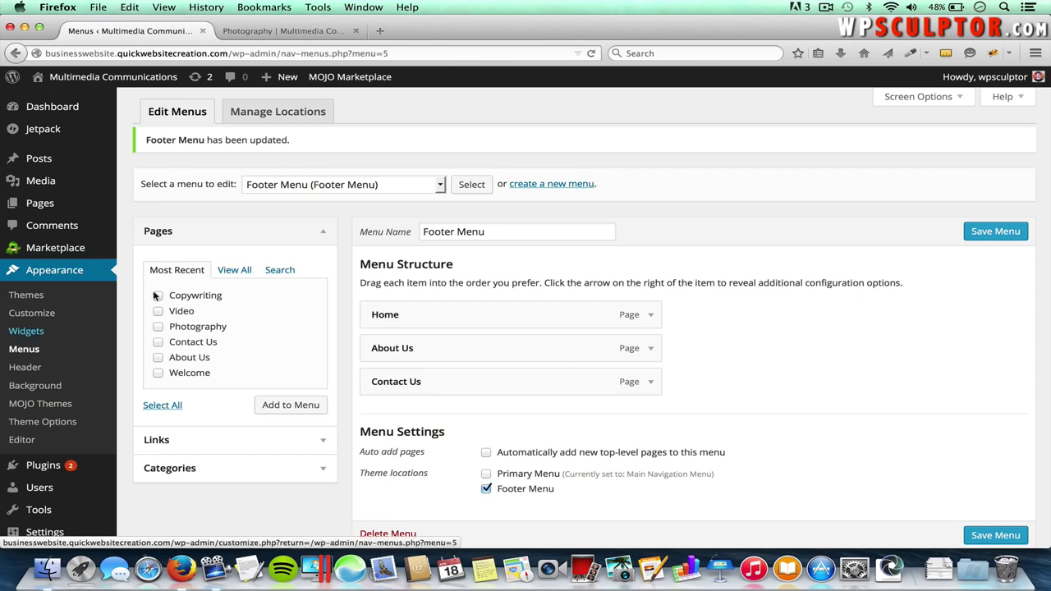
# - Leave the menu editor and switch to the live site's Photography page
pyautogui.click(294, 185)
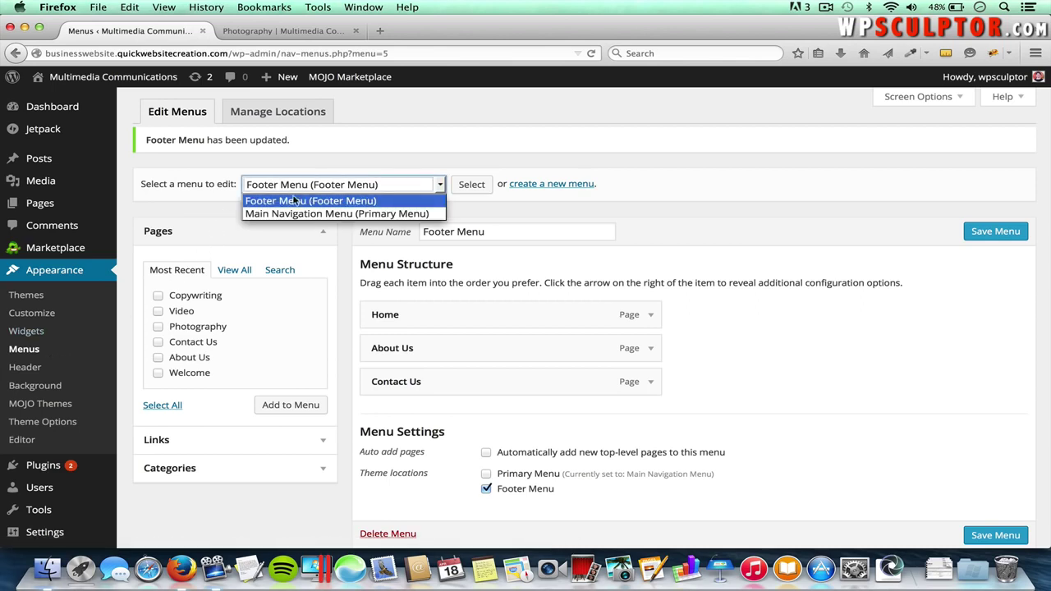
pyautogui.click(476, 208)
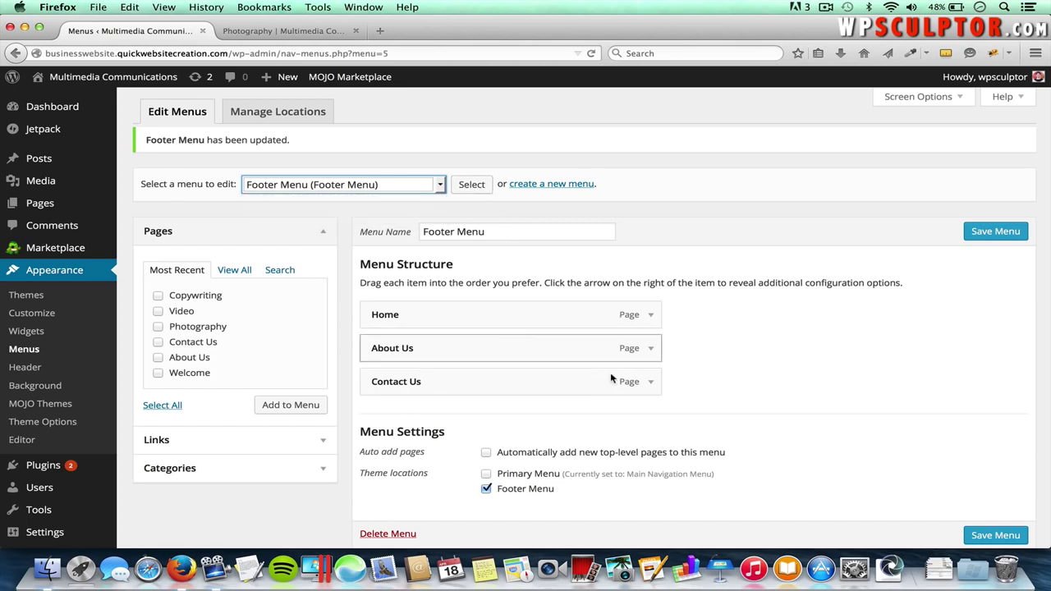
pyautogui.click(306, 32)
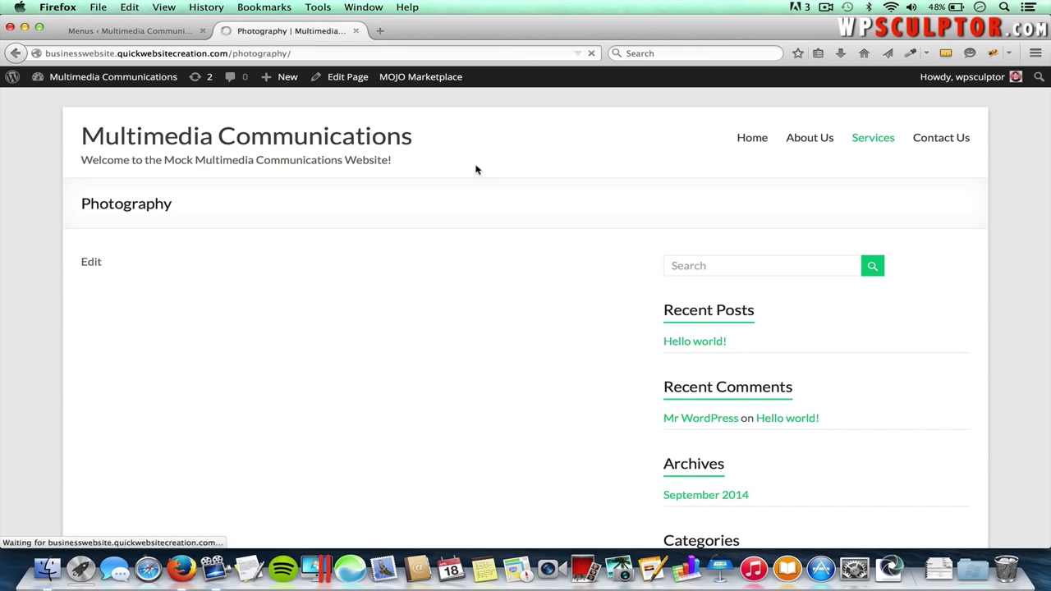
# - Confirm the footer shows Home, About Us and Contact Us, then return to the home page
pyautogui.scroll(-3, 476, 170)
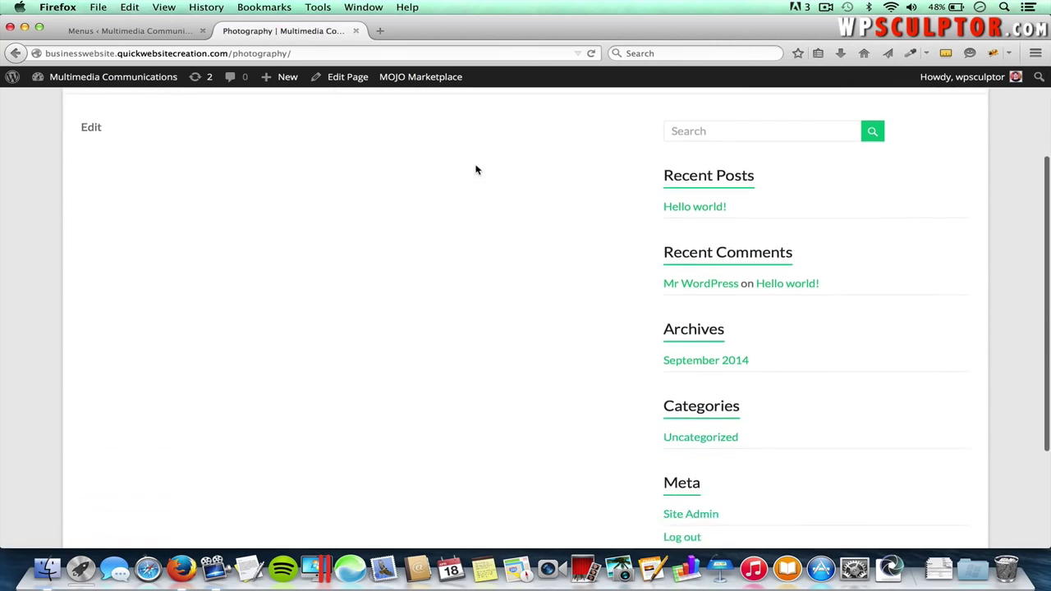
pyautogui.scroll(-4, 476, 170)
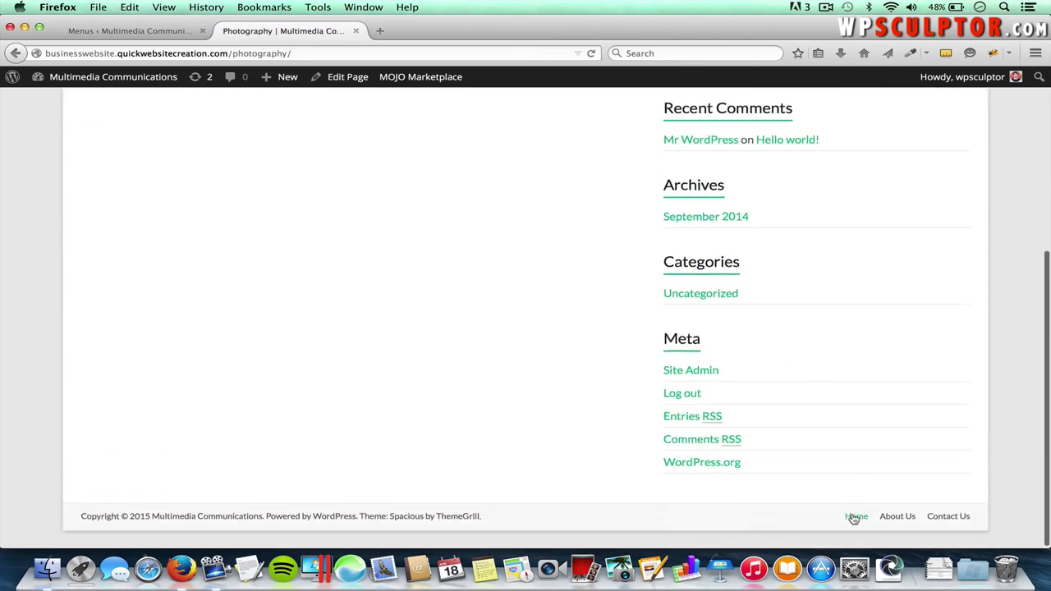
pyautogui.scroll(1, 856, 519)
pyautogui.scroll(7, 857, 519)
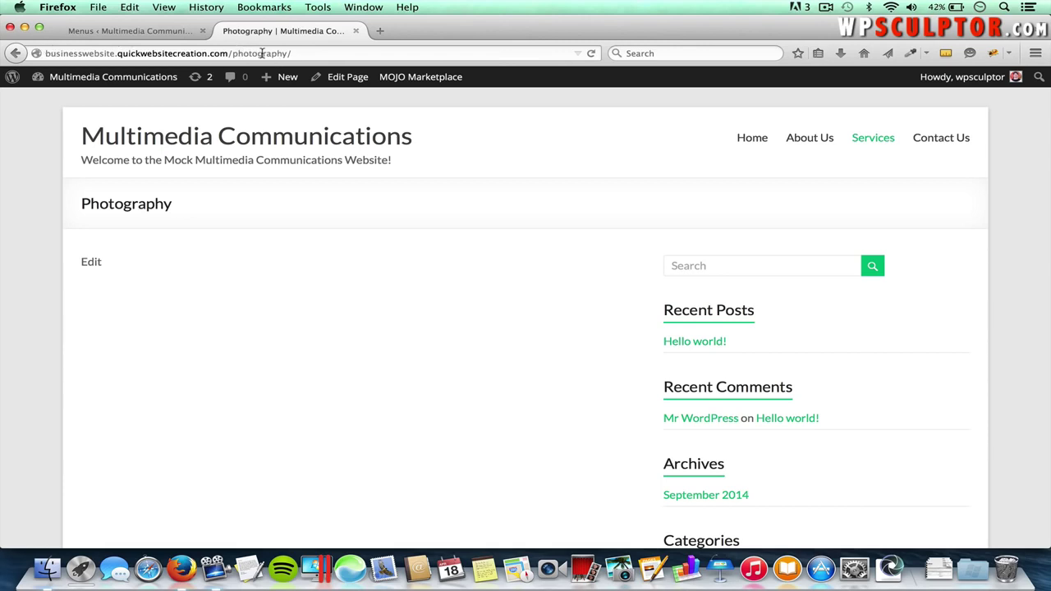
pyautogui.click(265, 142)
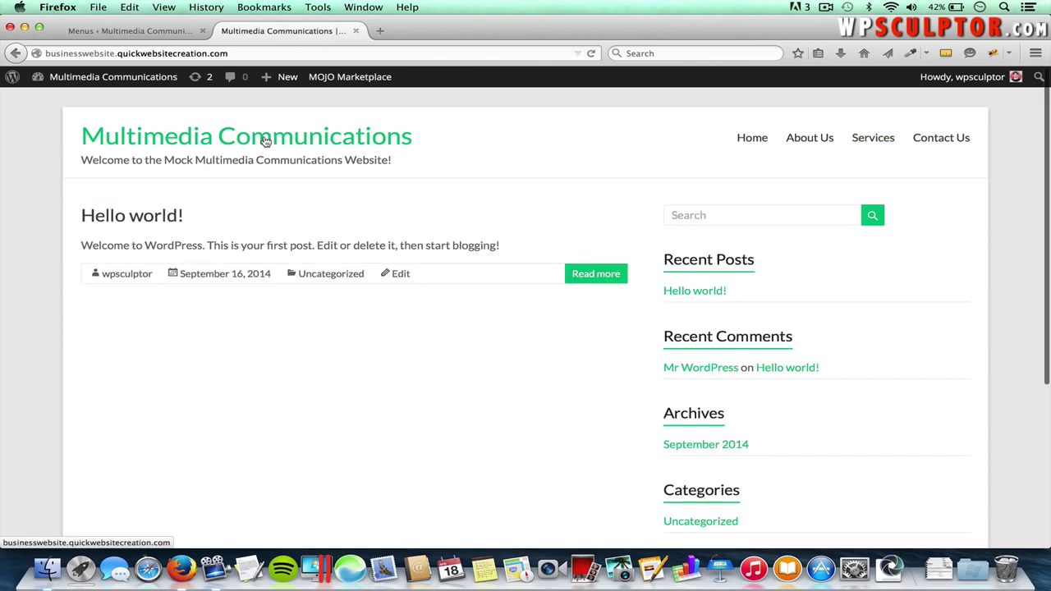
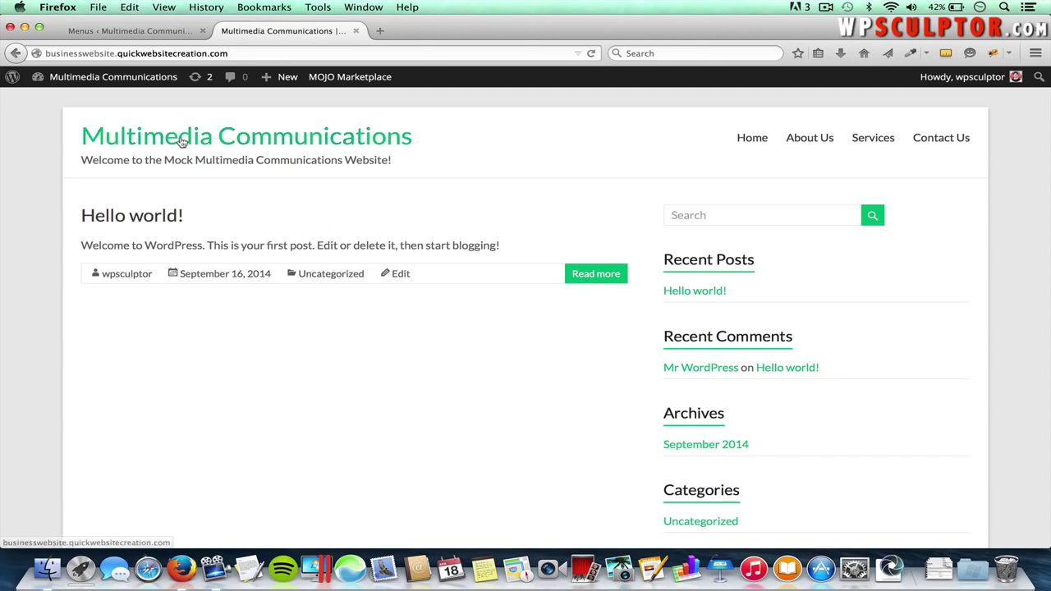
# - Return to the Menus admin tab and open Settings > Reading
pyautogui.click(117, 31)
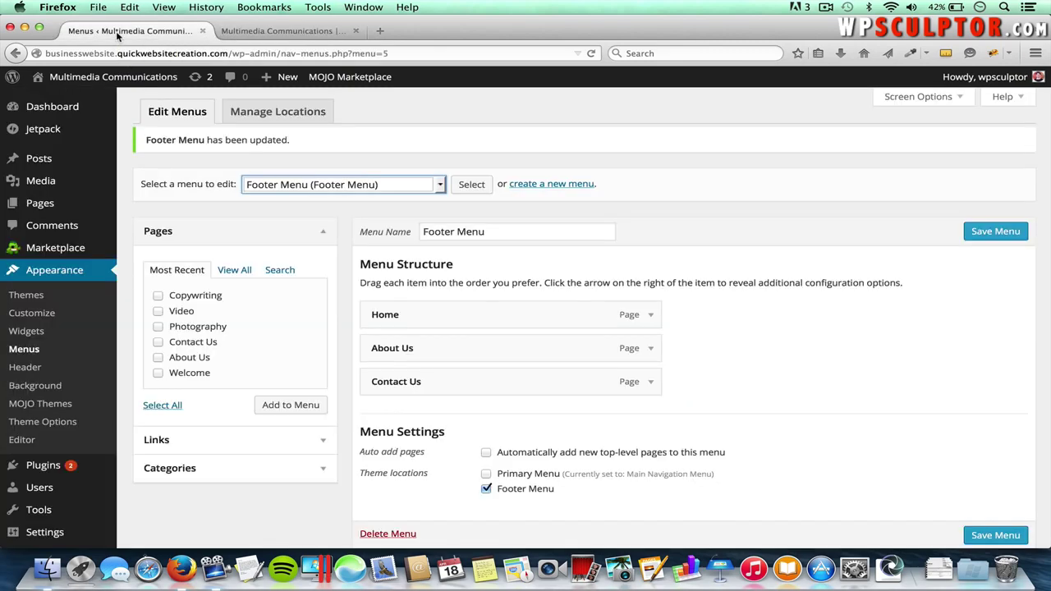
pyautogui.scroll(-2, 123, 246)
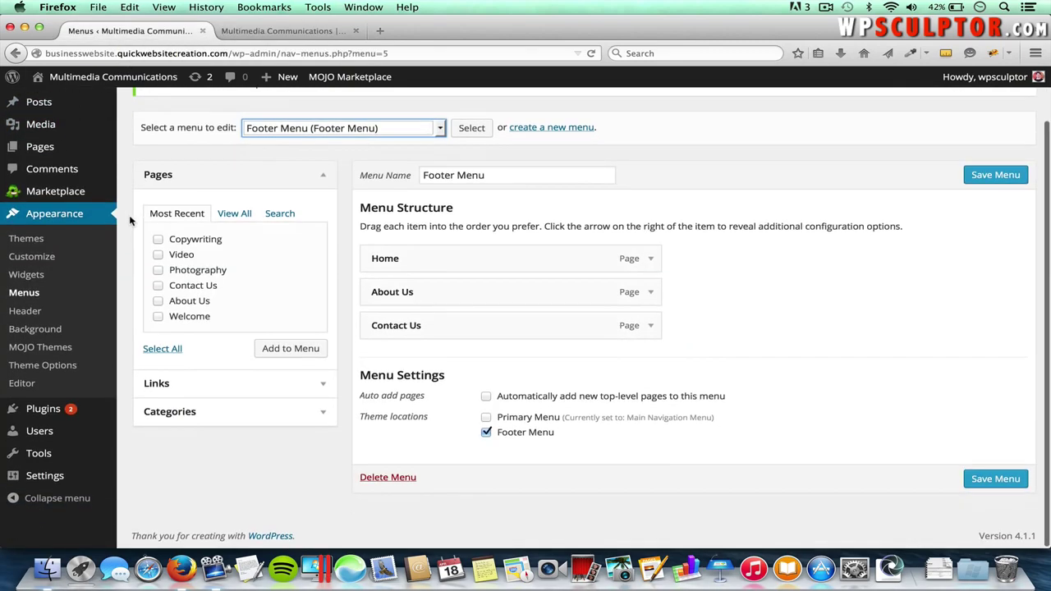
pyautogui.moveTo(57, 472)
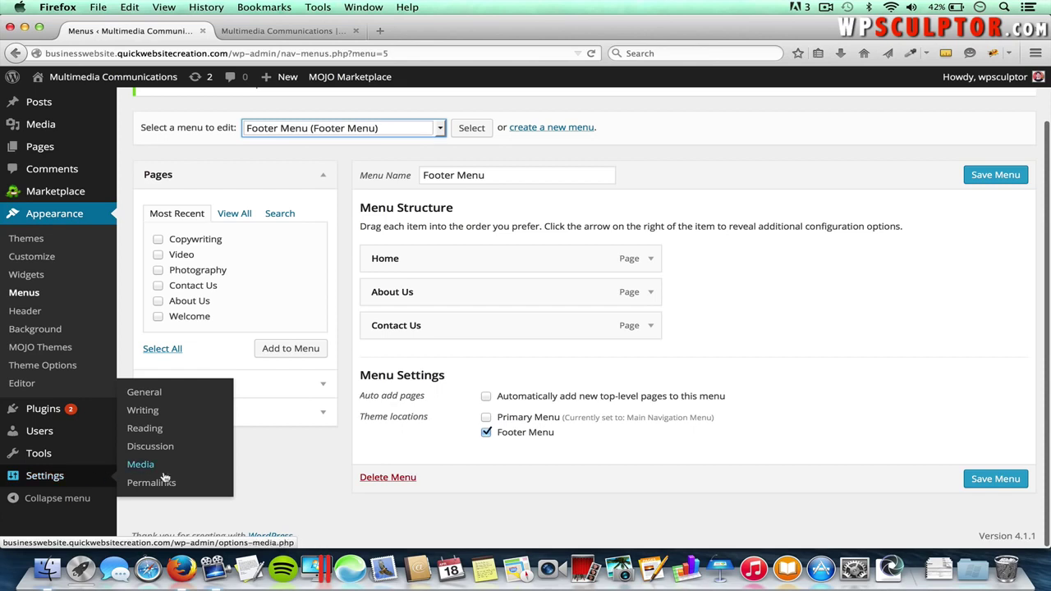
pyautogui.click(153, 431)
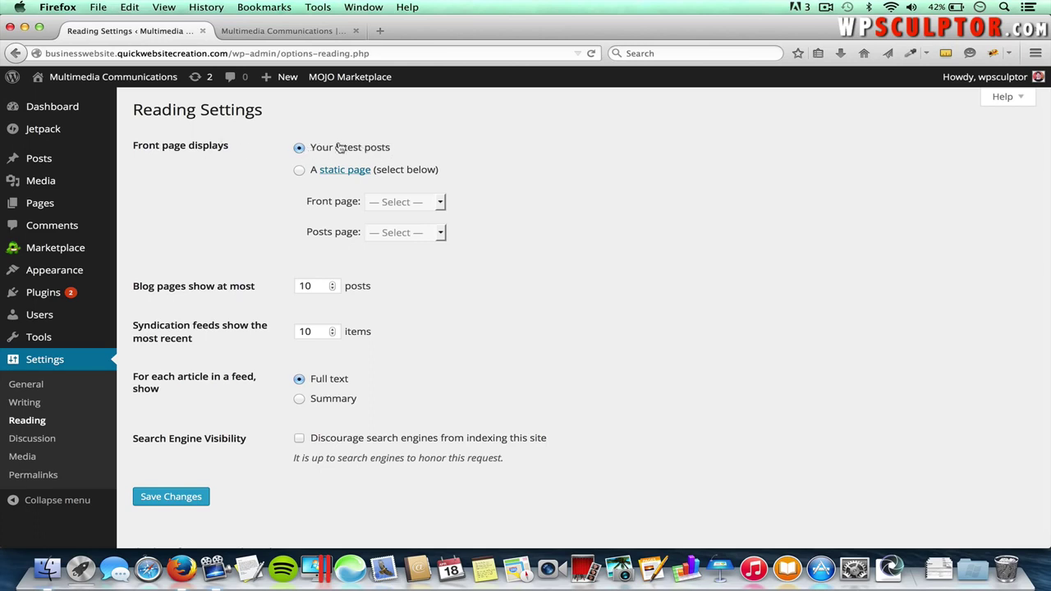
# - Make Welcome the static front page, leave Posts page at Select, and save
pyautogui.click(299, 172)
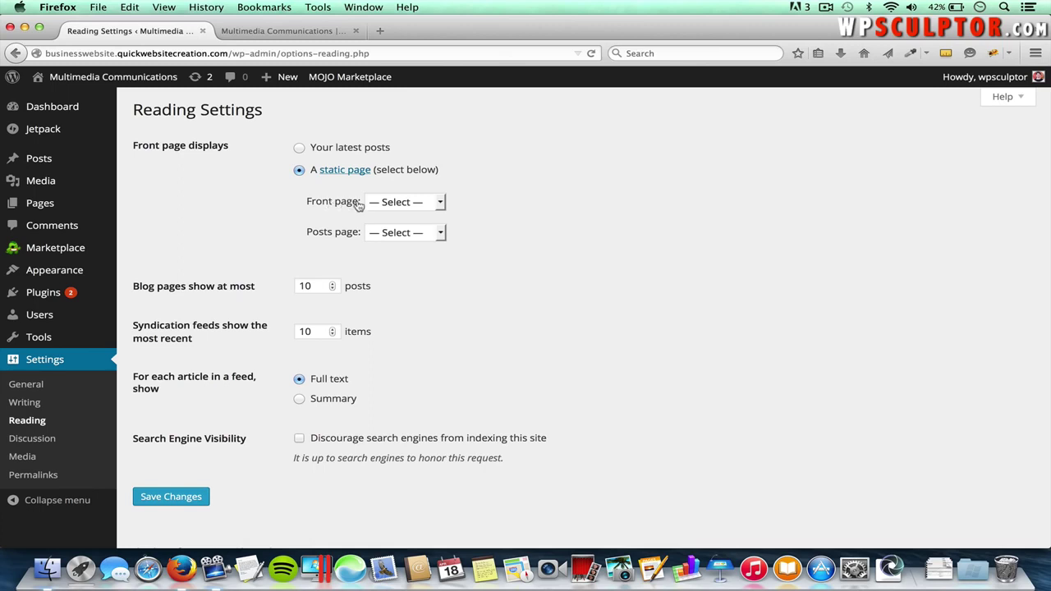
pyautogui.click(417, 203)
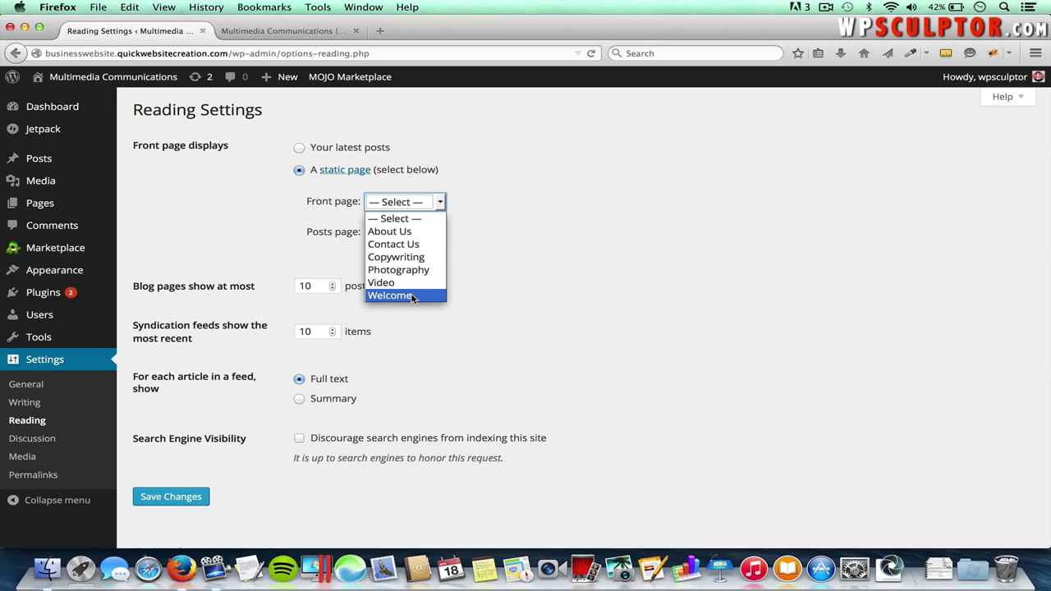
pyautogui.click(413, 296)
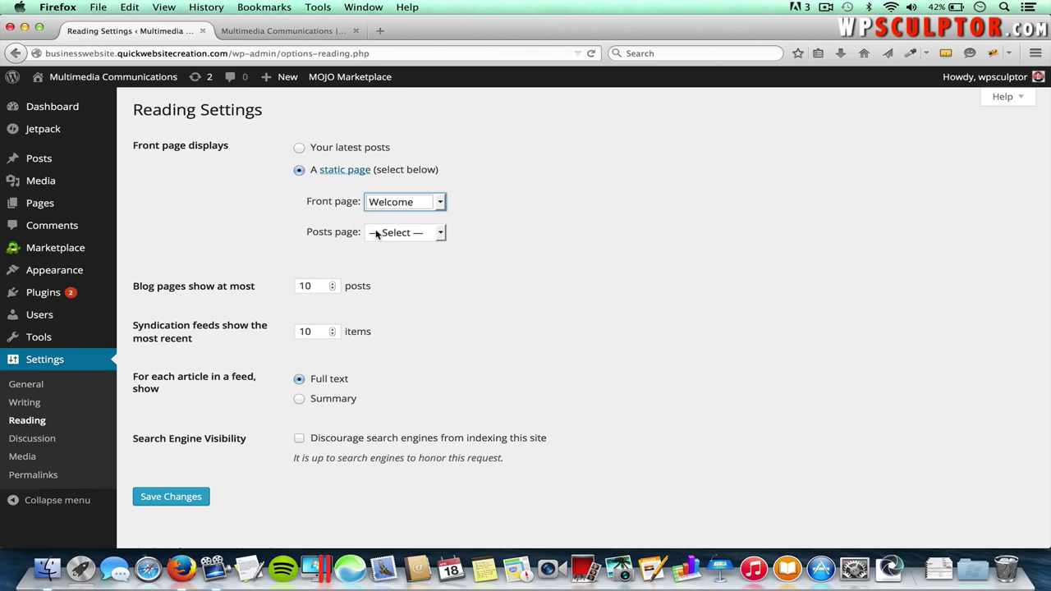
pyautogui.click(404, 234)
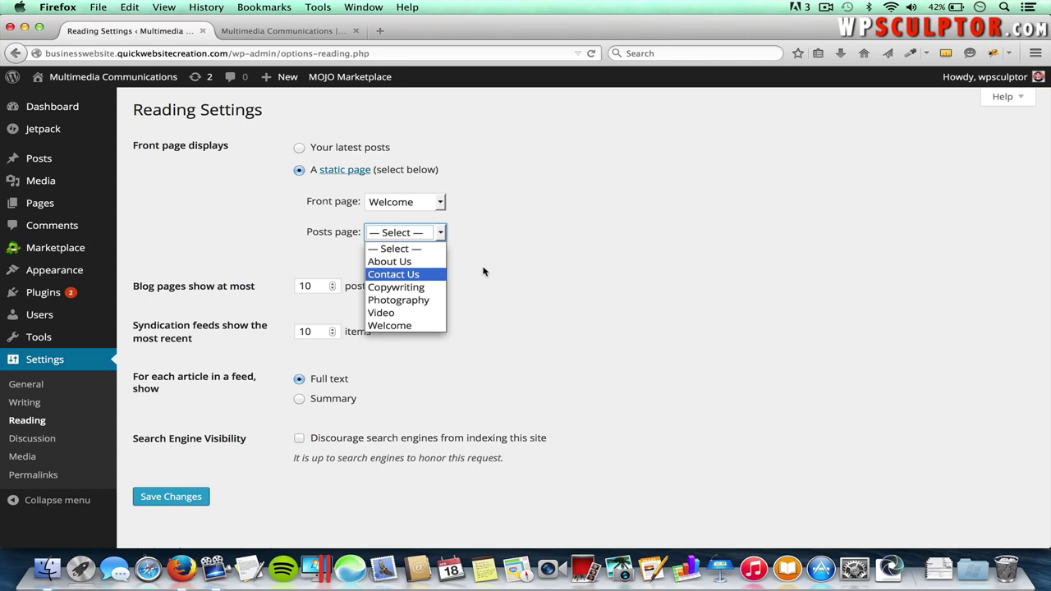
pyautogui.click(537, 266)
pyautogui.moveTo(107, 207)
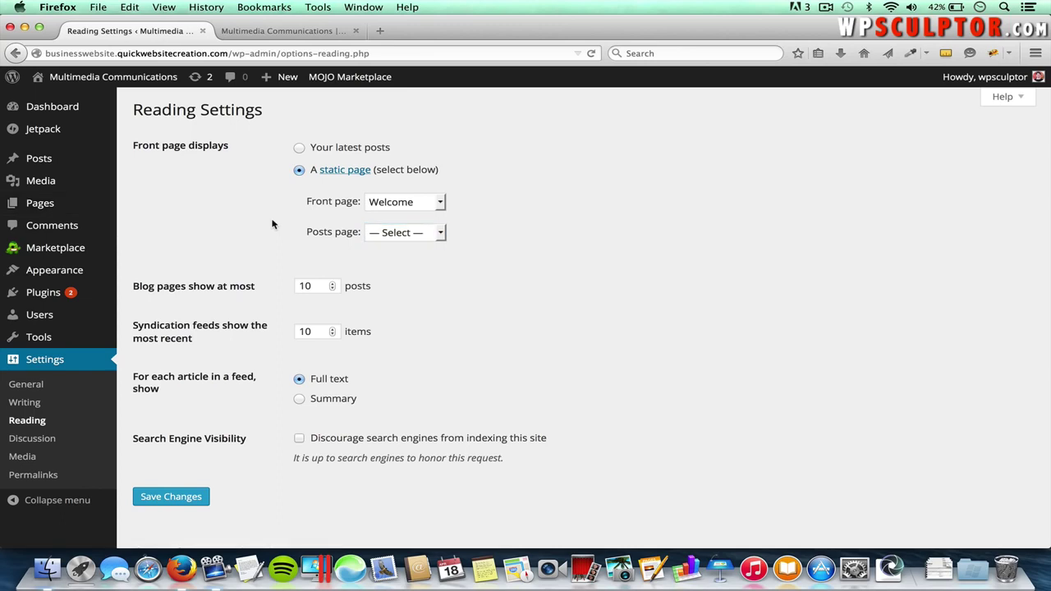
pyautogui.click(408, 235)
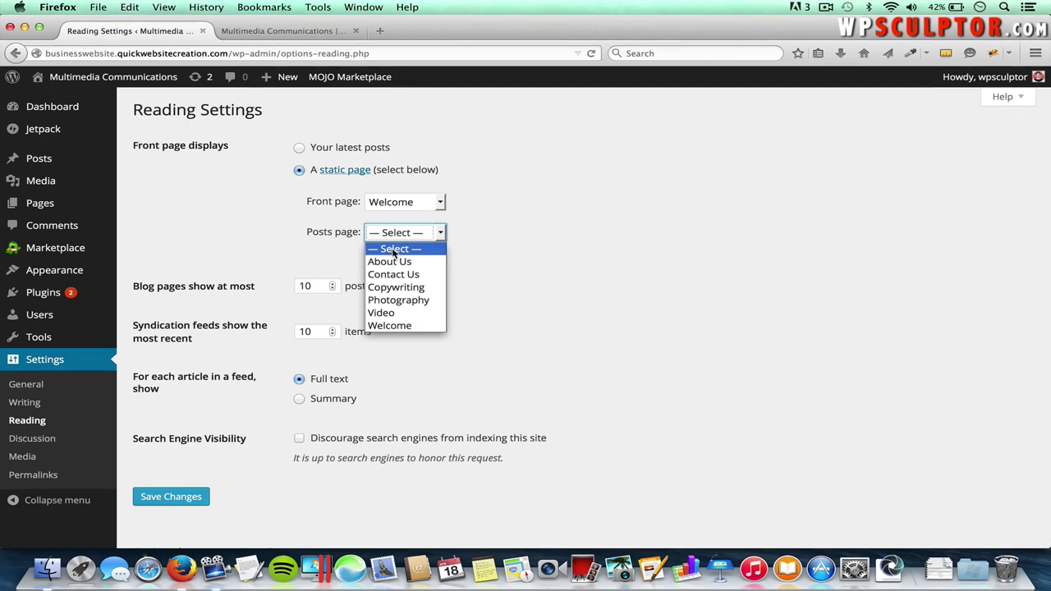
pyautogui.click(394, 252)
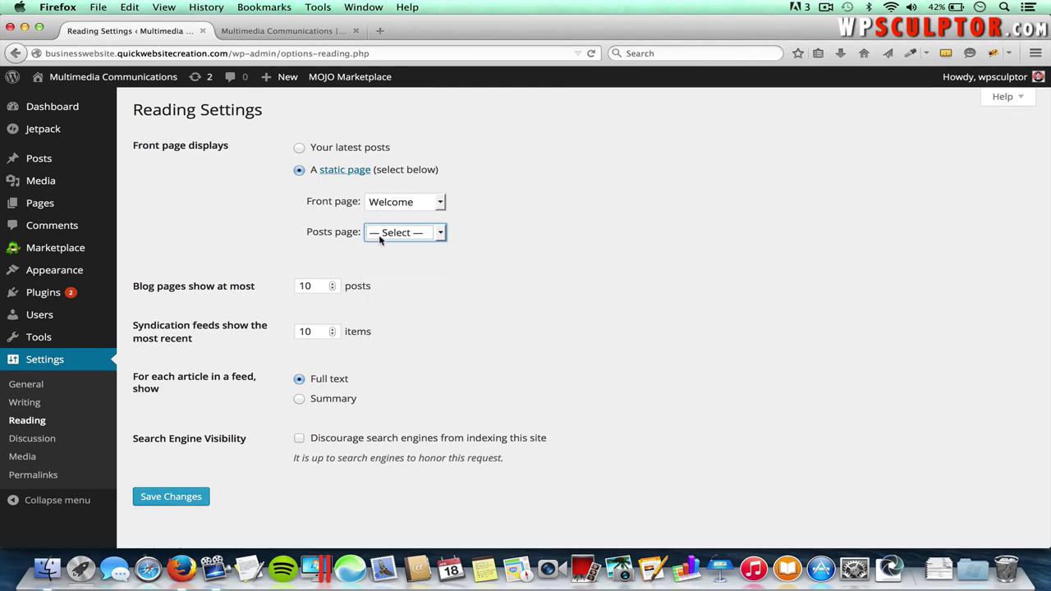
pyautogui.click(415, 296)
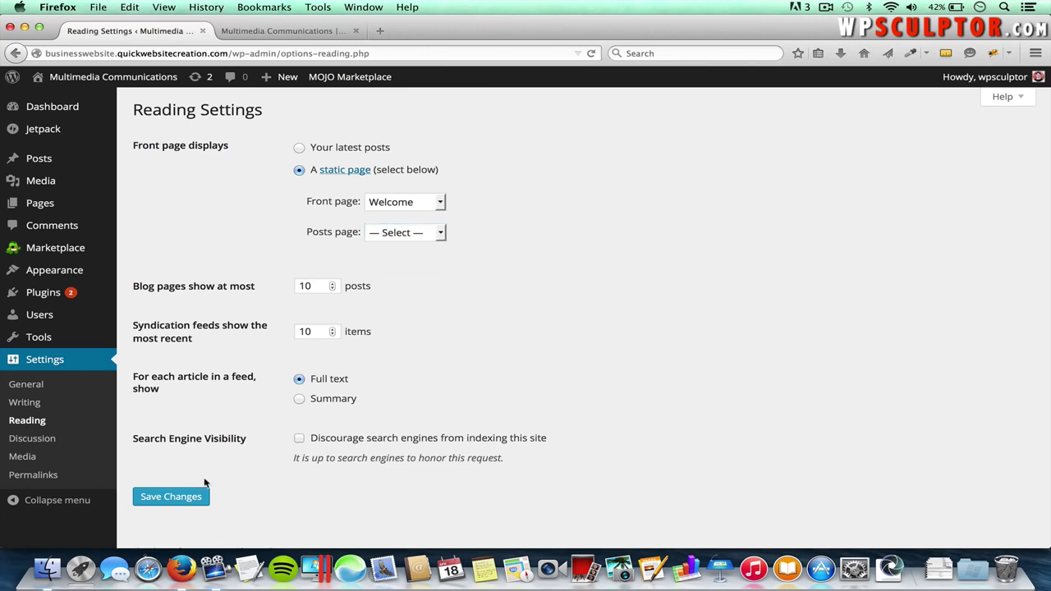
pyautogui.click(188, 497)
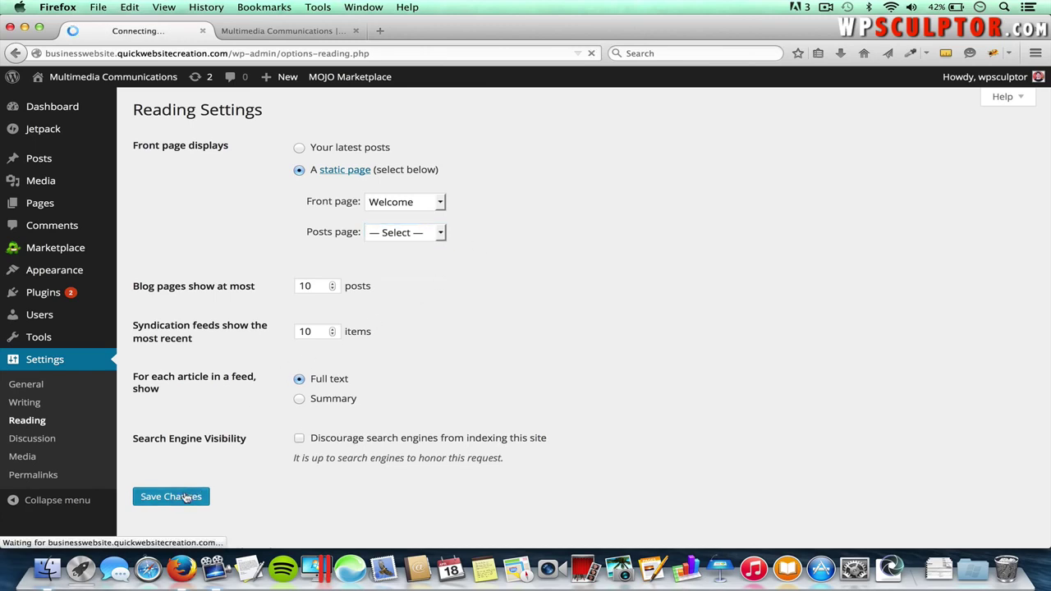
pyautogui.click(296, 31)
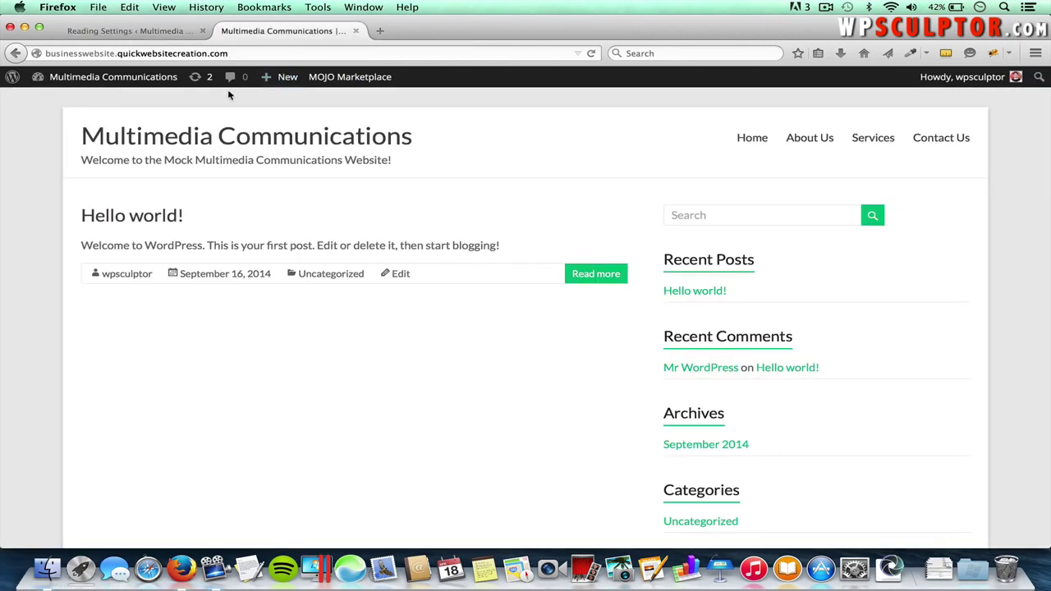
# - Reload the home page to check it shows the empty Welcome page, then return to Reading Settings
pyautogui.click(327, 131)
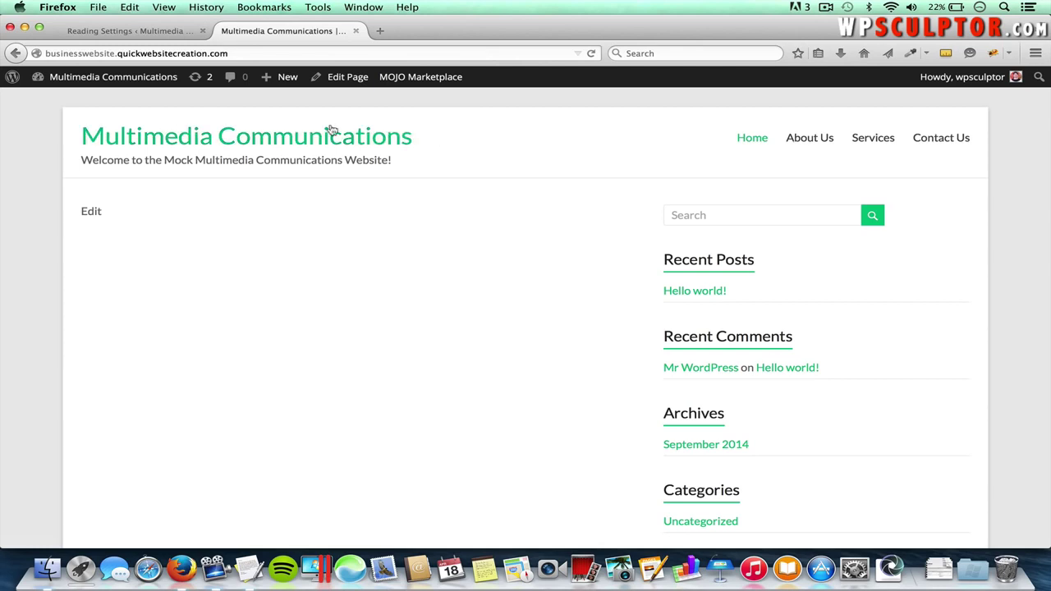
pyautogui.click(162, 30)
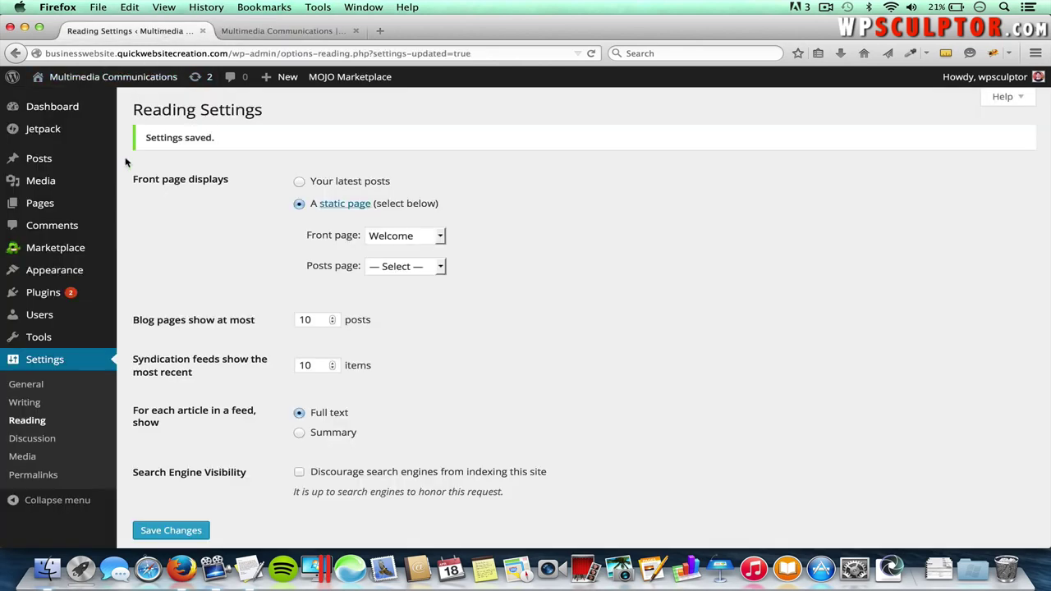
# - Open the About Us page from Pages > All Pages in the editor
pyautogui.moveTo(57, 204)
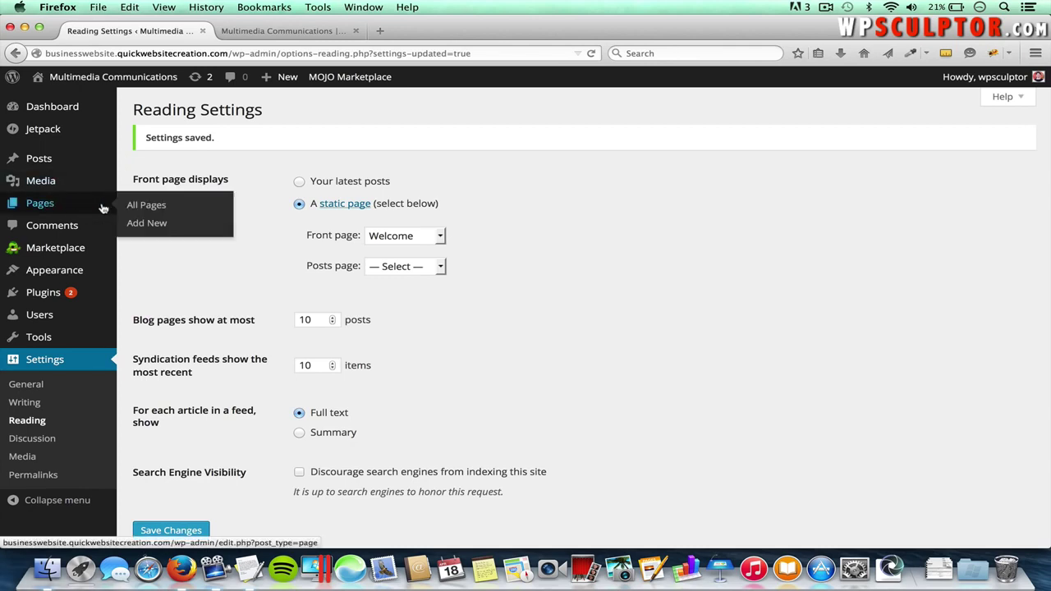
pyautogui.click(143, 209)
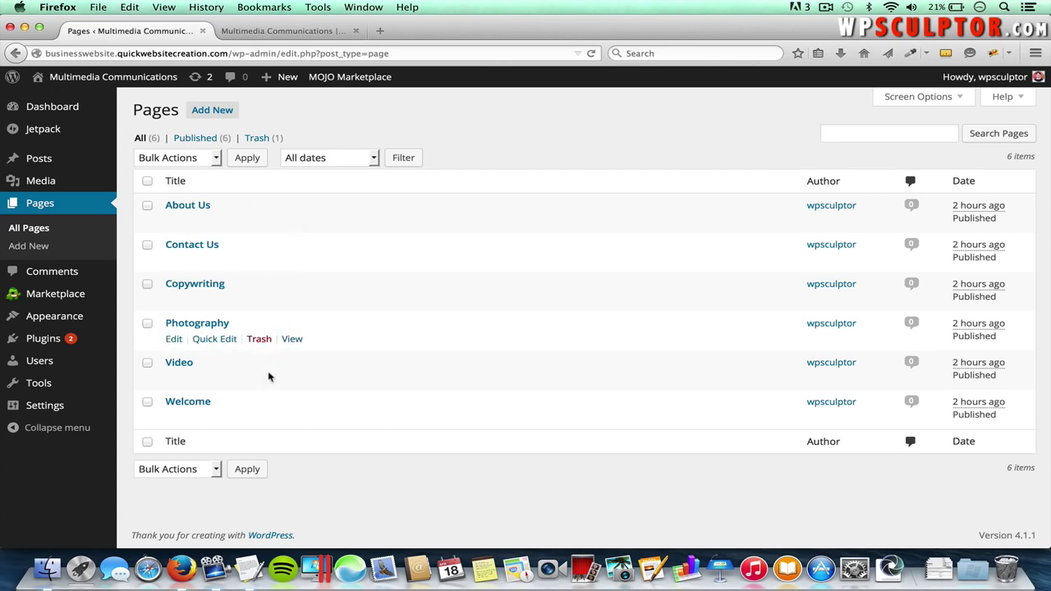
pyautogui.click(192, 209)
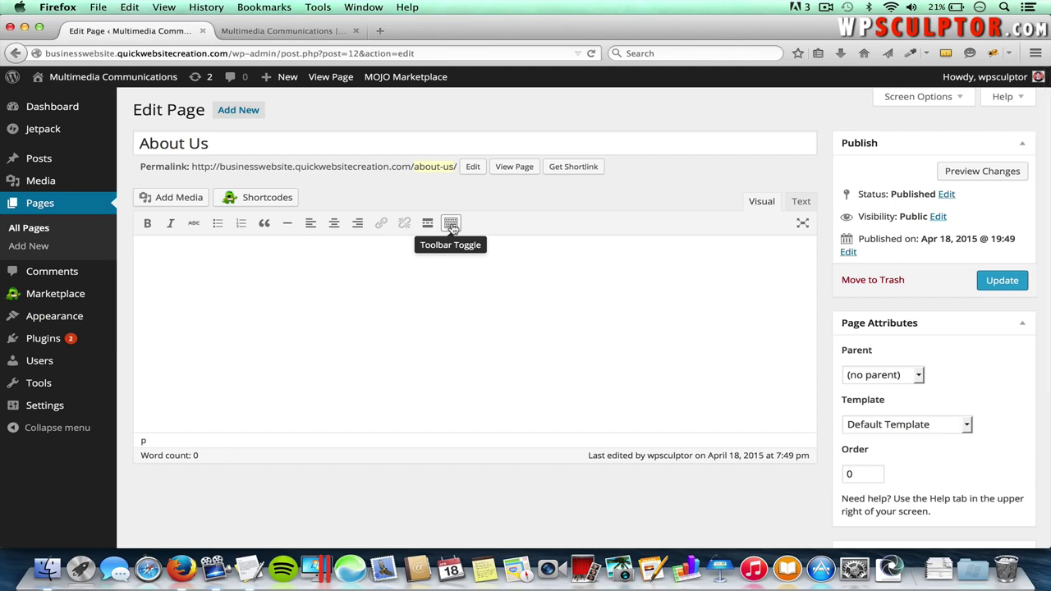
# - Show the full formatting toolbar, try bold and italic on sample text, then delete it
pyautogui.click(451, 225)
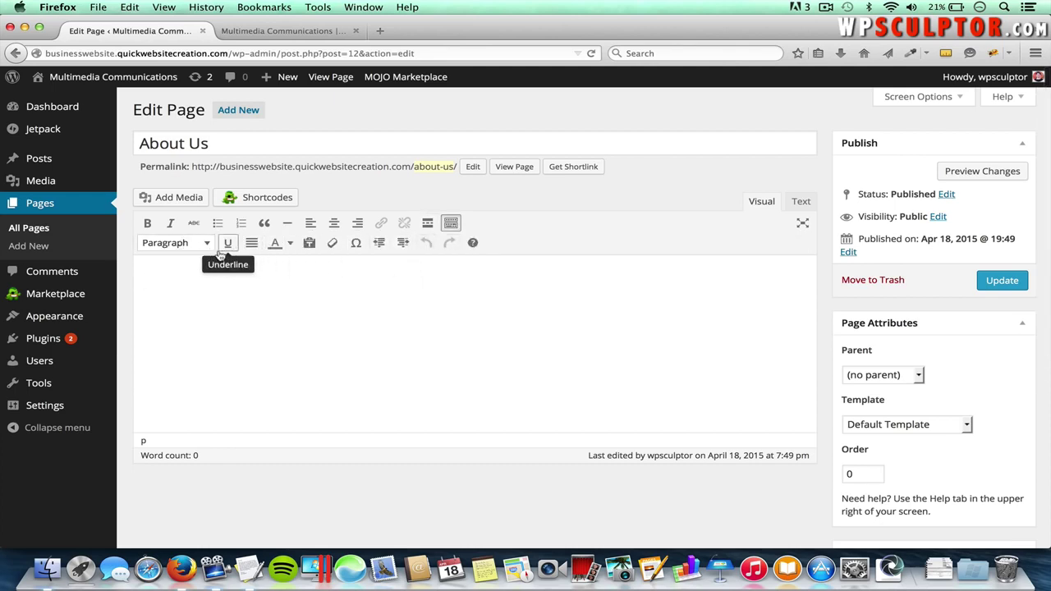
pyautogui.write('add text')
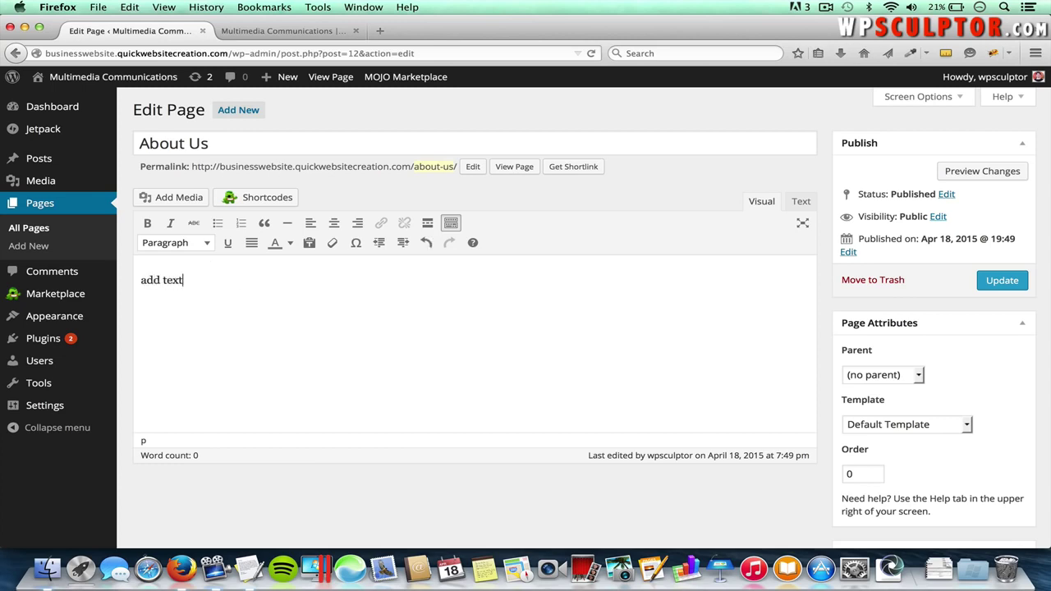
pyautogui.moveTo(190, 282); pyautogui.dragTo(139, 278)
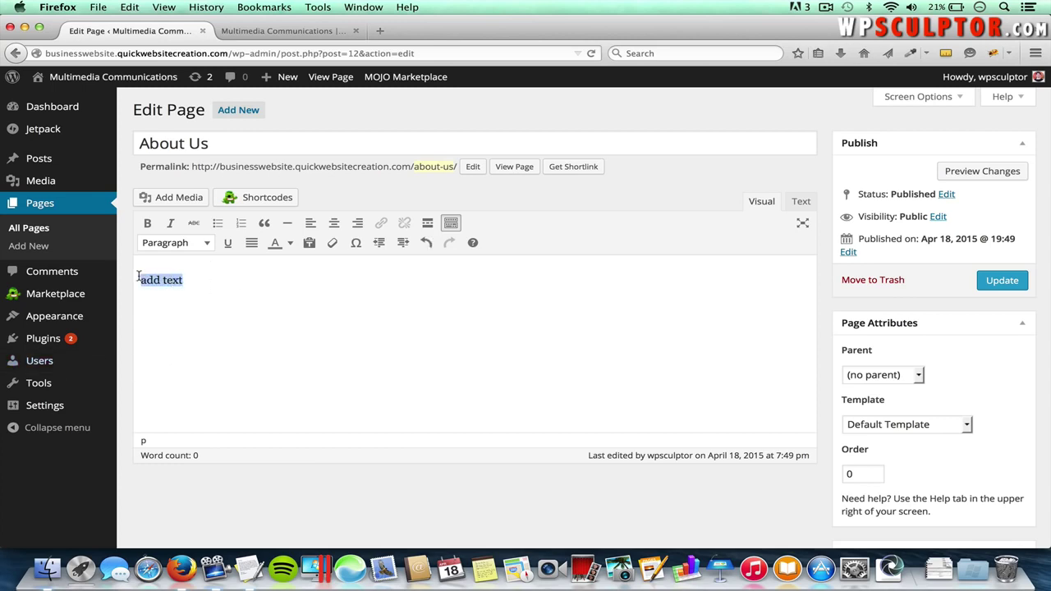
pyautogui.click(149, 225)
pyautogui.click(170, 224)
pyautogui.click(148, 223)
pyautogui.click(170, 224)
pyautogui.press('BackSpace')
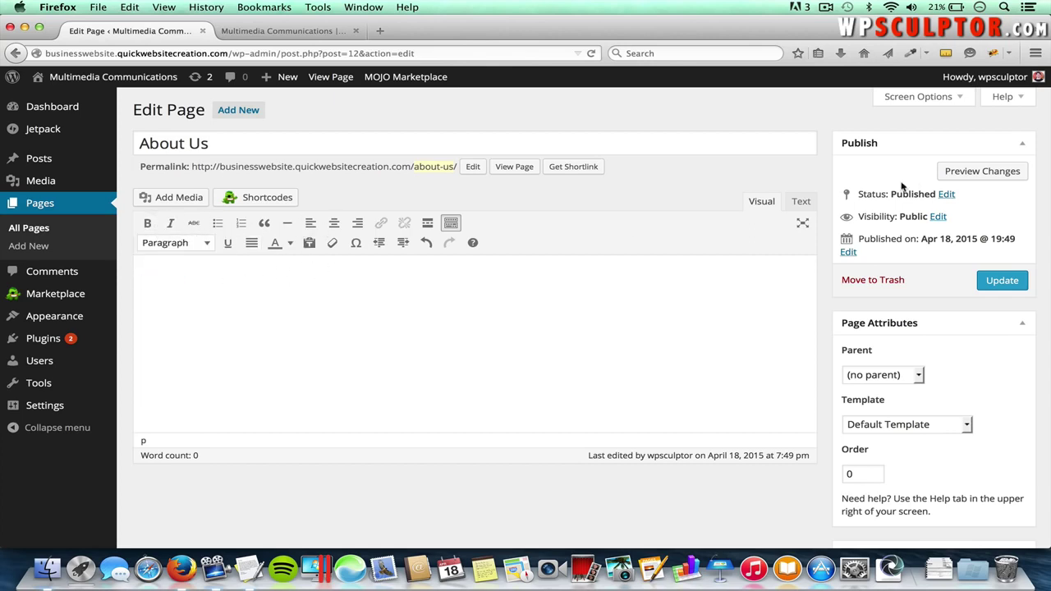
# - Switch the About Us editor to the Text view and back to Visual
pyautogui.click(800, 201)
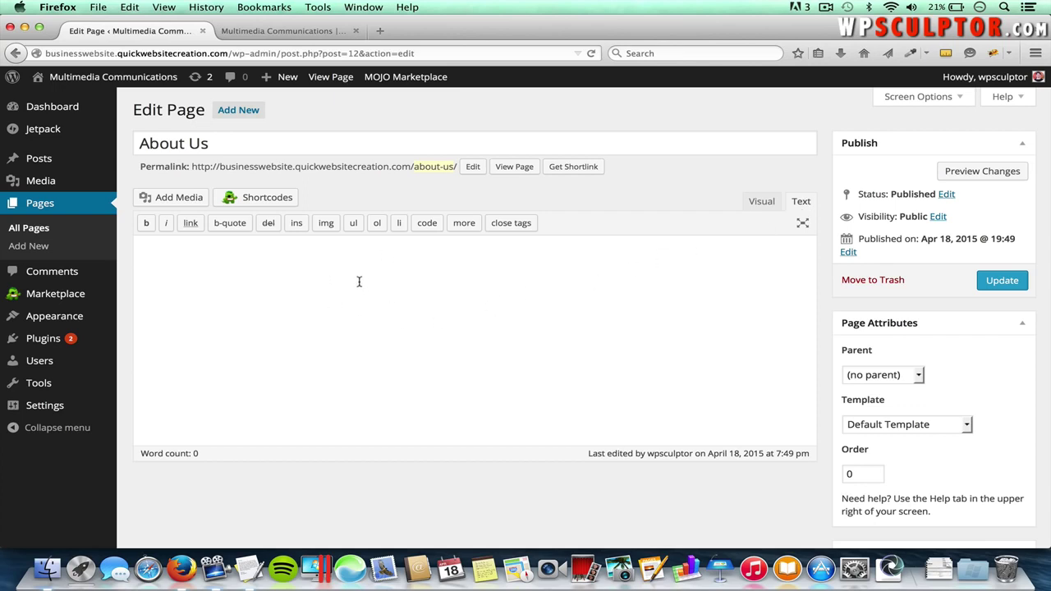
pyautogui.click(314, 290)
pyautogui.click(762, 203)
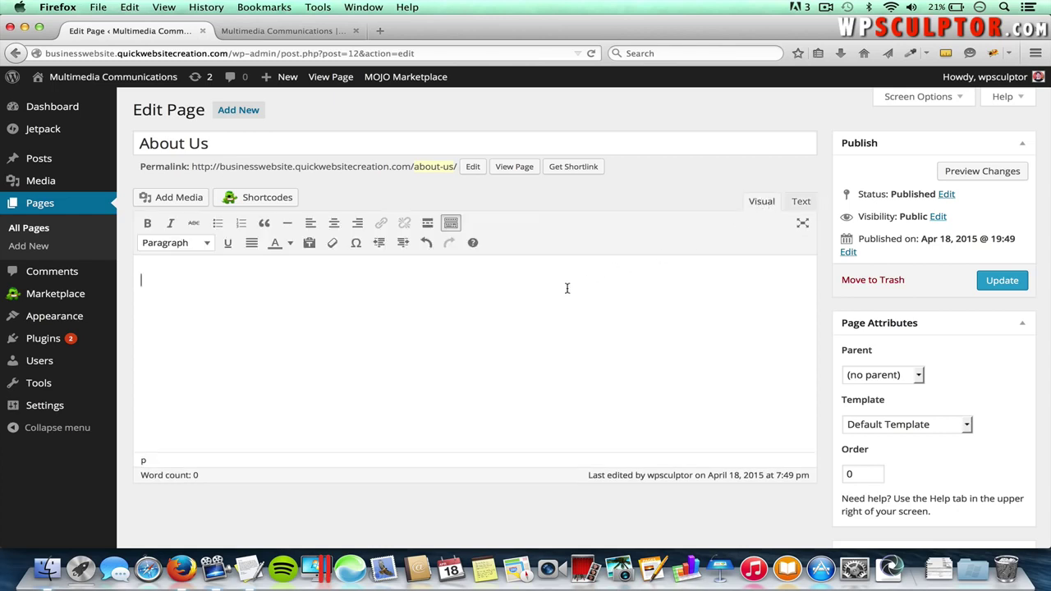
pyautogui.press('super+Tab')
pyautogui.press('super+Tab')
pyautogui.press('super+Tab')
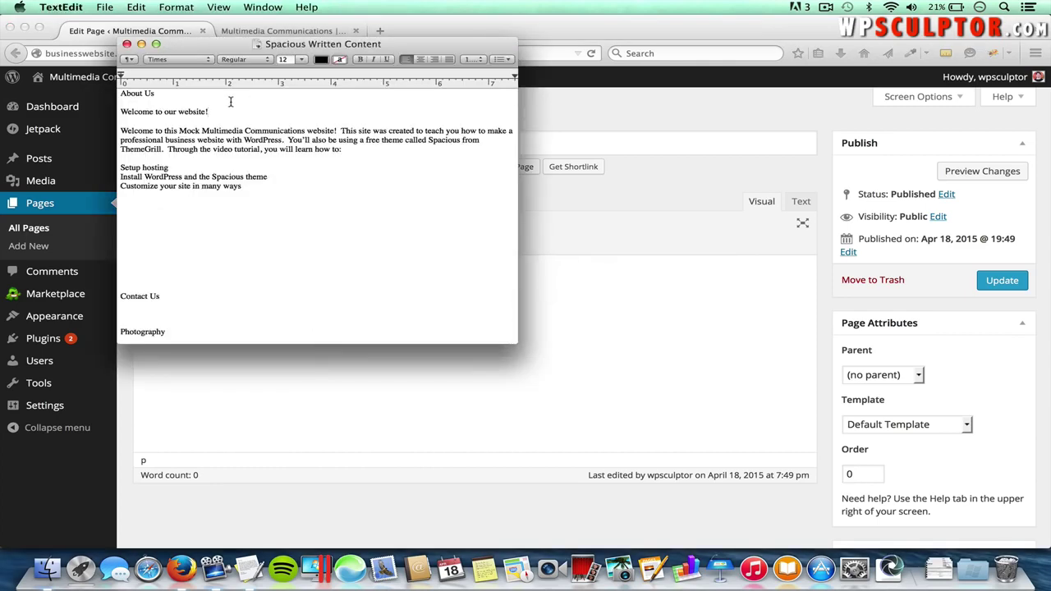
# - Paste 'Welcome to our website!' from TextEdit into the page as a Heading 2
pyautogui.moveTo(209, 112); pyautogui.dragTo(122, 109)
pyautogui.press('super+c')
pyautogui.press('super+Tab')
pyautogui.click(270, 281)
pyautogui.press('super+v')
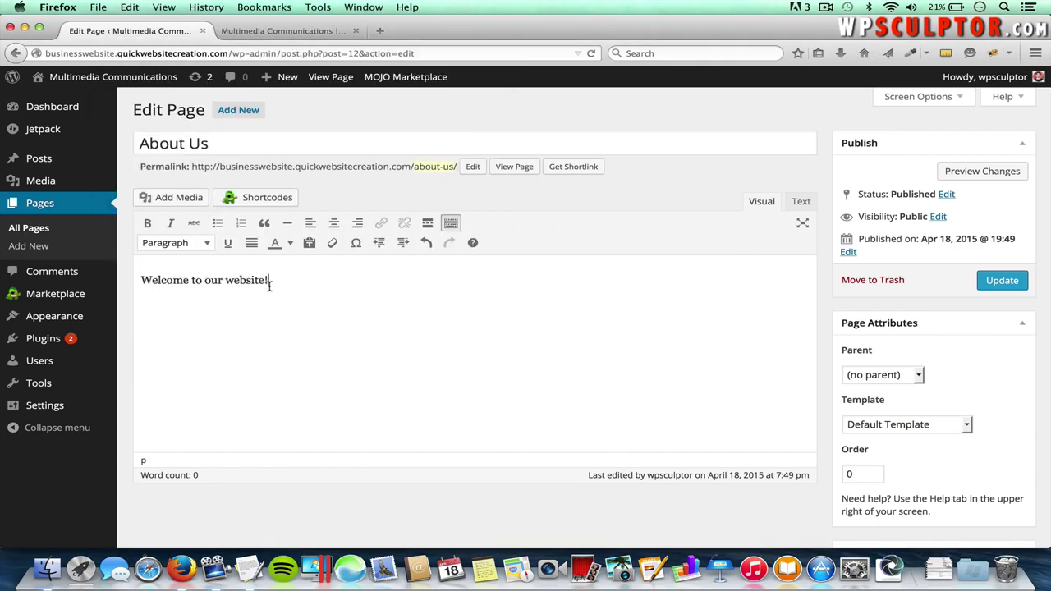
pyautogui.moveTo(271, 281); pyautogui.dragTo(138, 271)
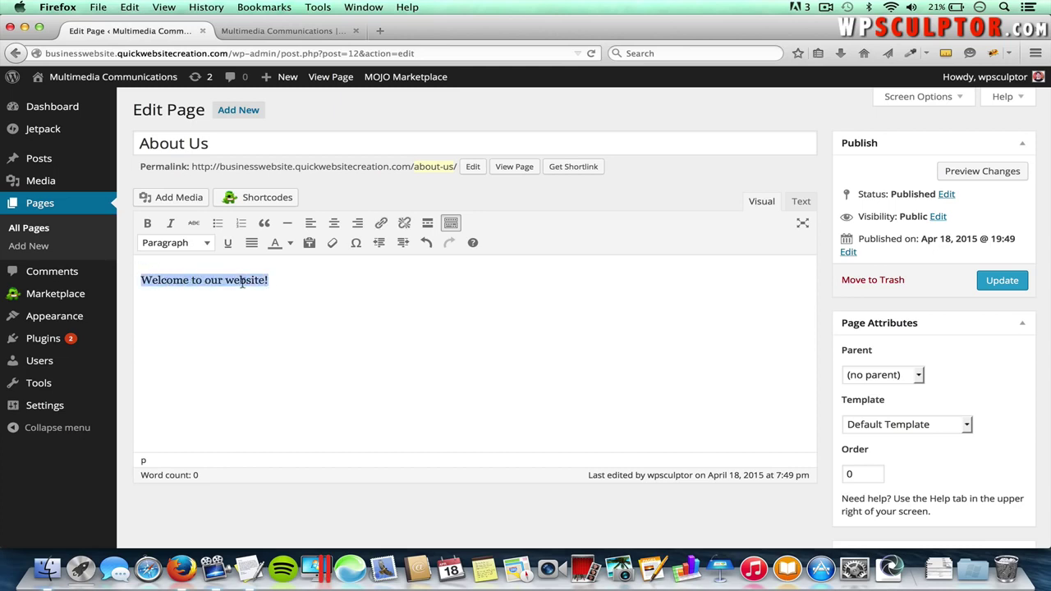
pyautogui.click(194, 244)
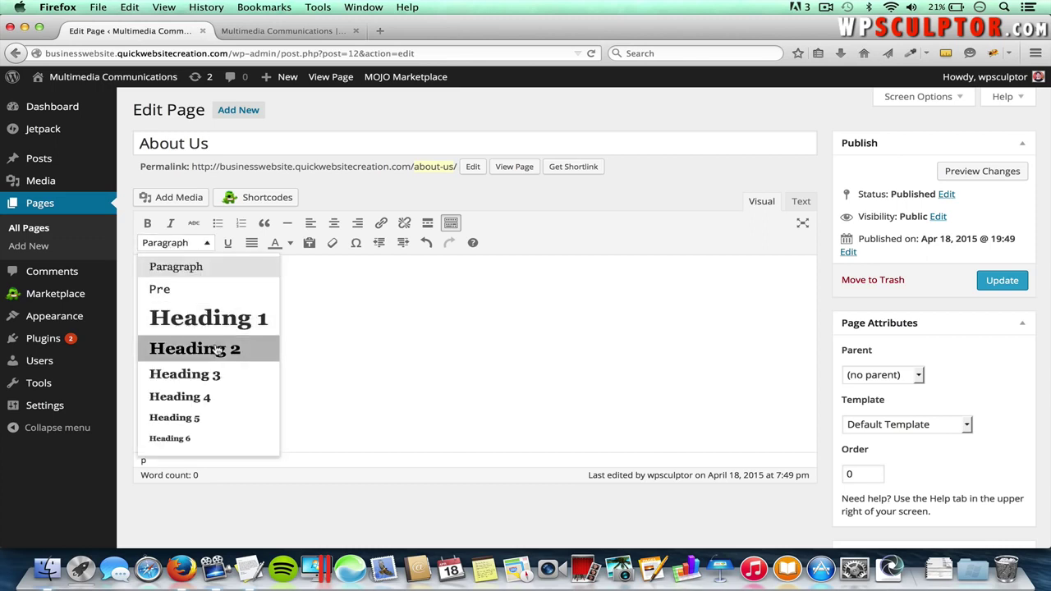
pyautogui.click(190, 350)
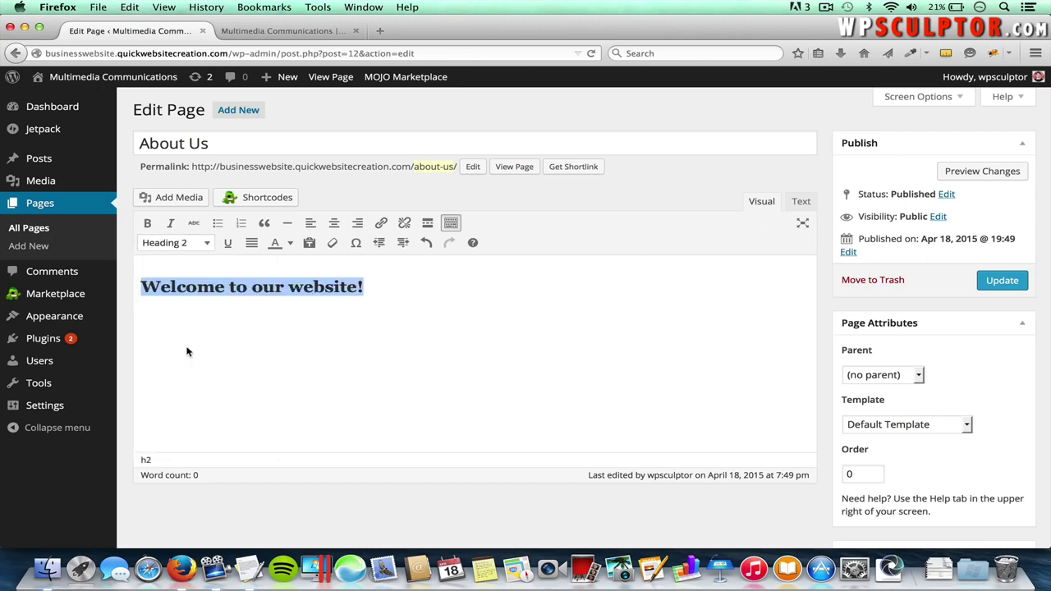
# - Paste the intro paragraph from TextEdit below the heading
pyautogui.click(383, 290)
pyautogui.press('Return')
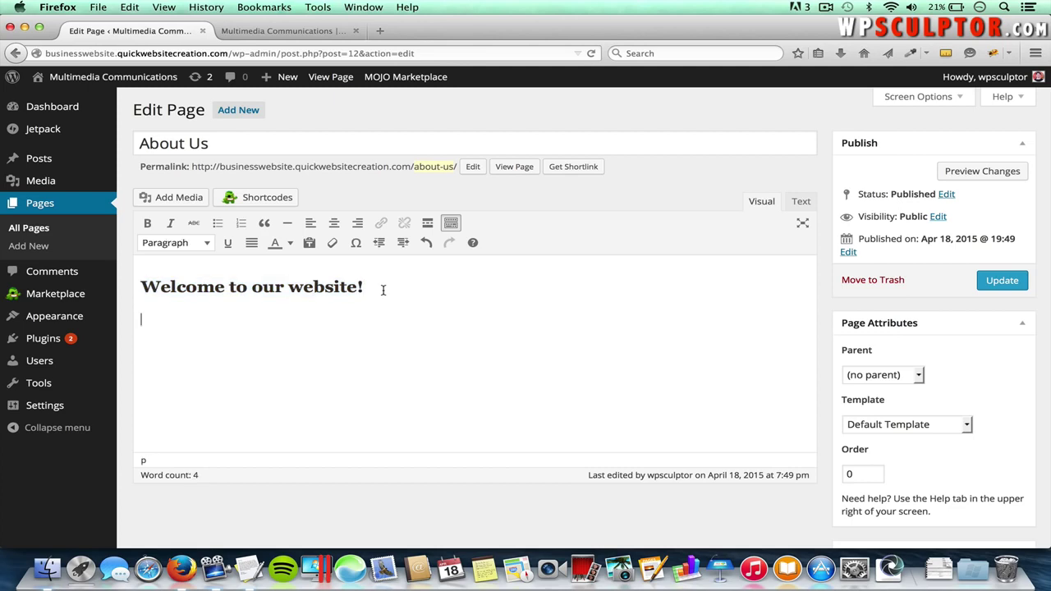
pyautogui.press('super+Tab')
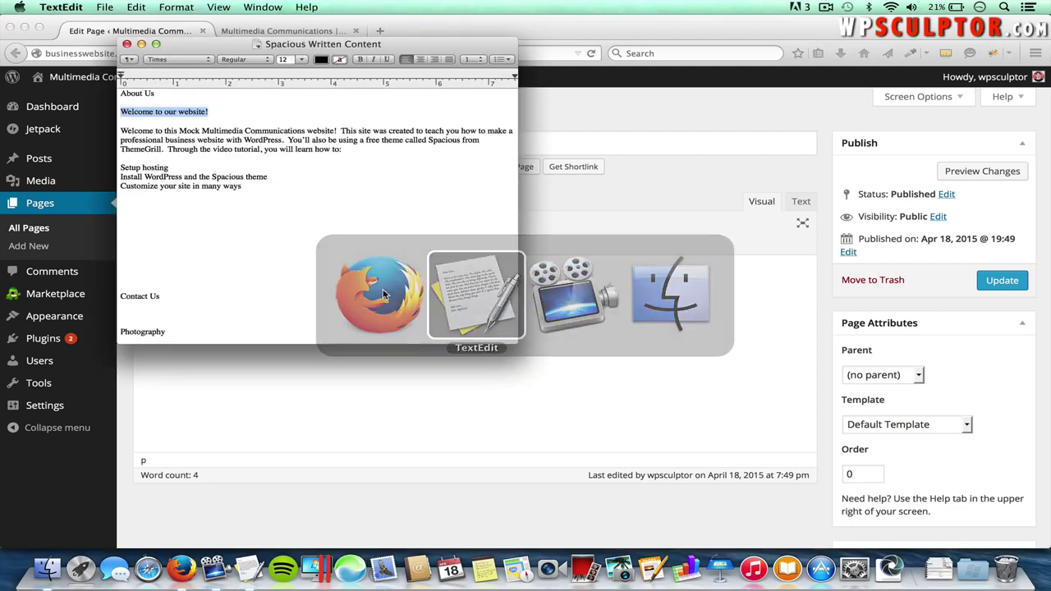
pyautogui.moveTo(344, 150); pyautogui.dragTo(121, 134)
pyautogui.press('super+c')
pyautogui.press('super+Tab')
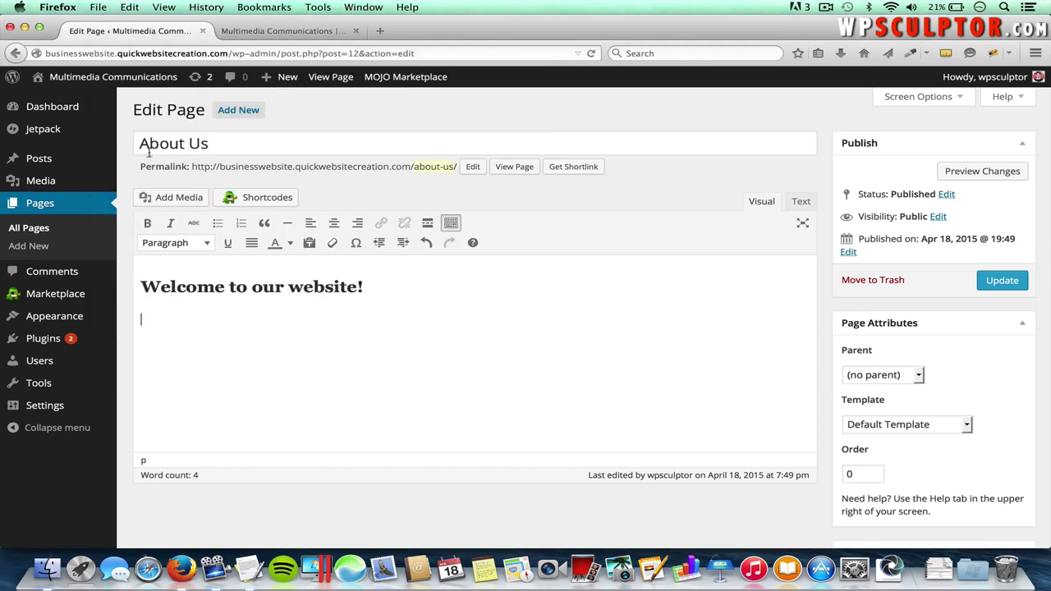
pyautogui.press('super+v')
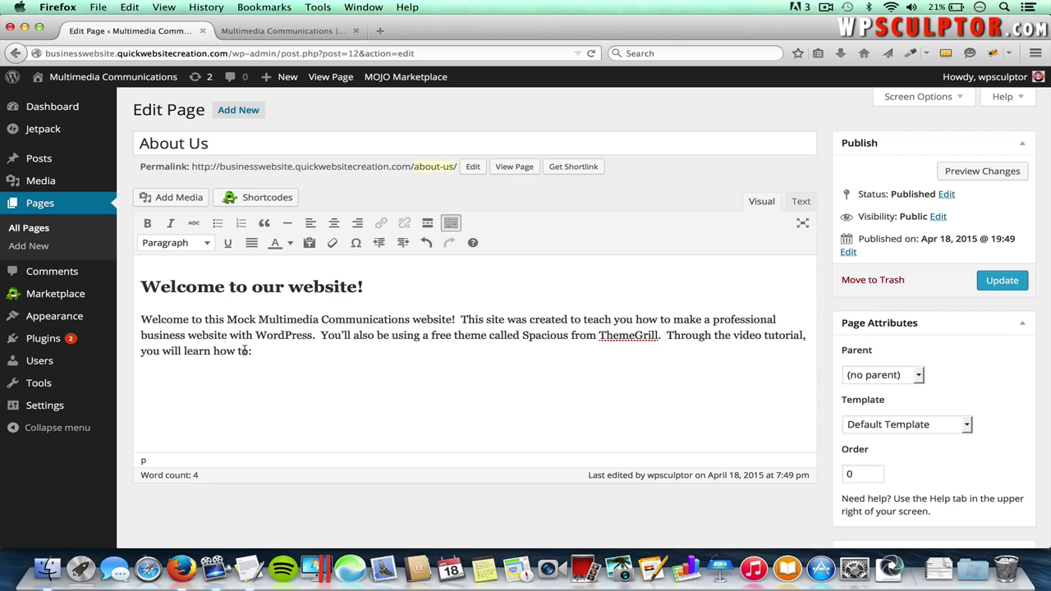
# - Paste the lines 'Setup hosting', 'Install WordPress and the Spacious theme' and 'Customize your site in many ways'
pyautogui.press('super+Tab')
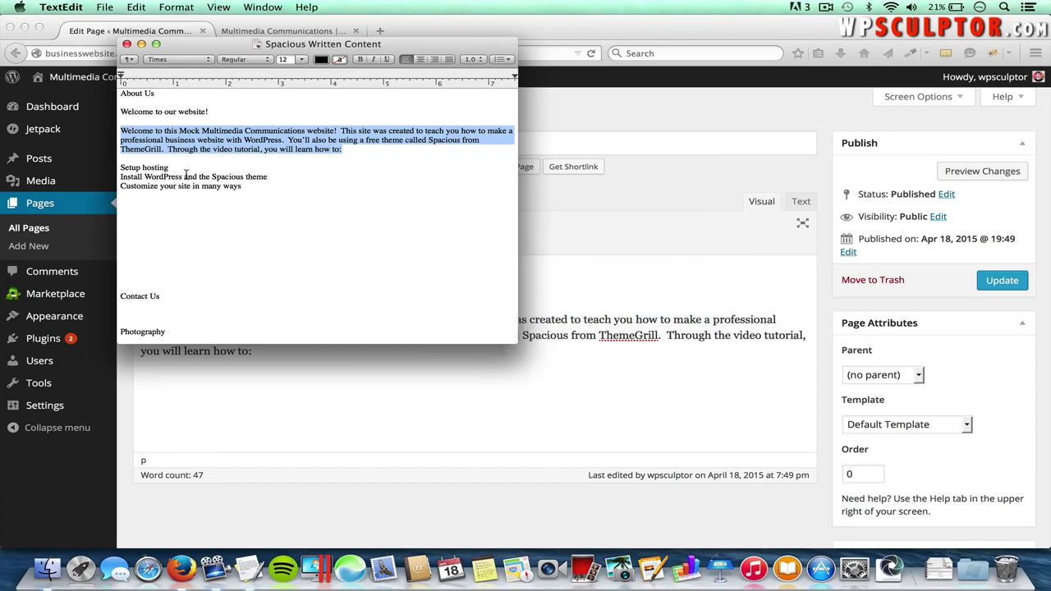
pyautogui.moveTo(169, 168); pyautogui.dragTo(116, 168)
pyautogui.press('super+Tab')
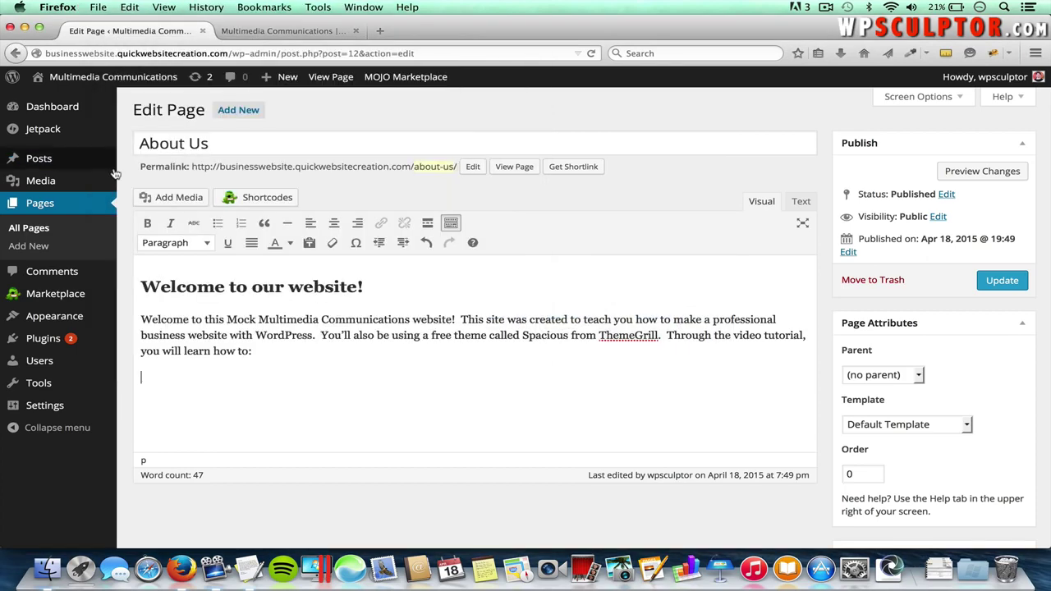
pyautogui.press('super+v')
pyautogui.press('Return')
pyautogui.press('super+Tab')
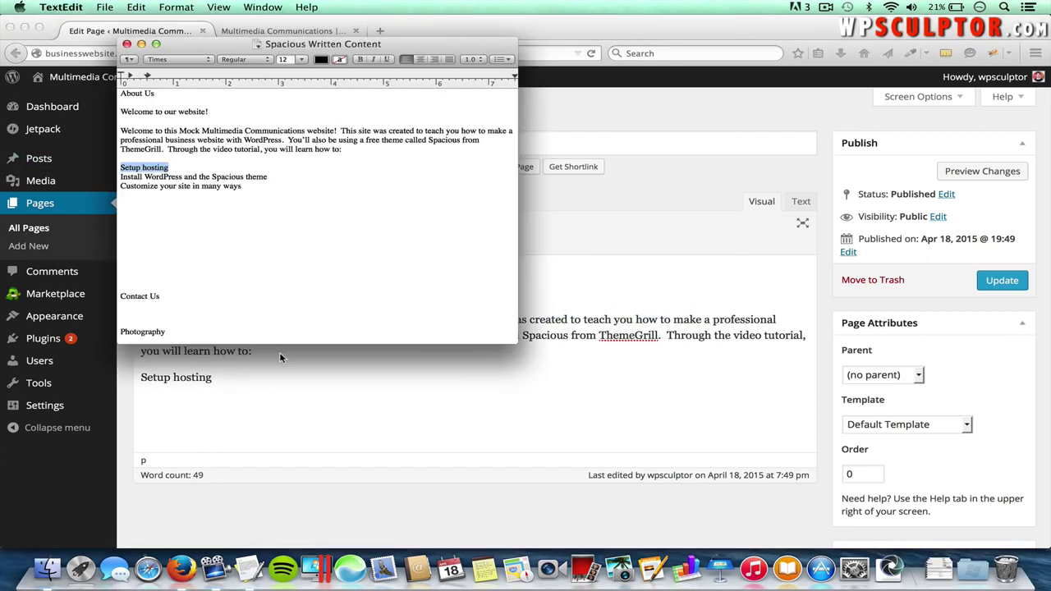
pyautogui.moveTo(269, 177); pyautogui.dragTo(119, 176)
pyautogui.press('super+c')
pyautogui.press('super+Tab')
pyautogui.press('super+v')
pyautogui.press('Return')
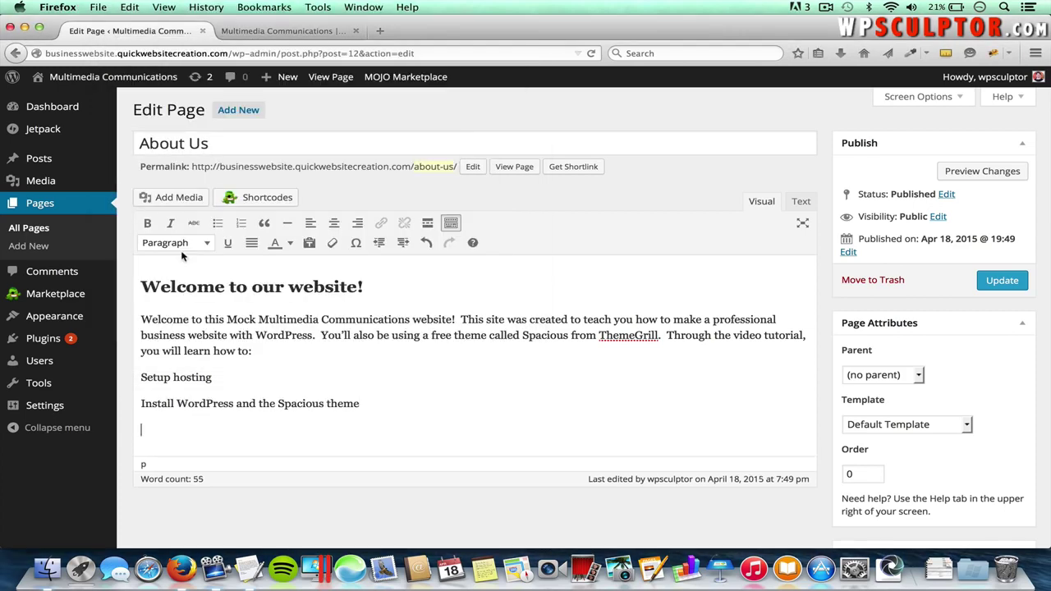
pyautogui.press('super+Tab')
pyautogui.moveTo(244, 186); pyautogui.dragTo(121, 186)
pyautogui.press('super+c')
pyautogui.press('super+Tab')
pyautogui.press('super+v')
# - Format the three lines as a bulleted list and update the About Us page
pyautogui.scroll(-1, 259, 378)
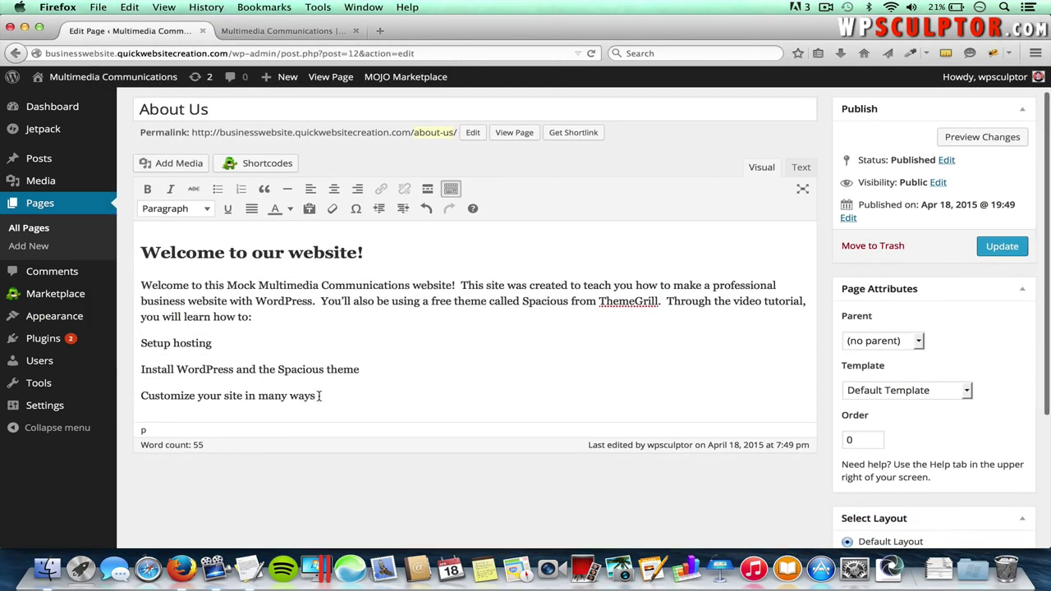
pyautogui.moveTo(317, 396); pyautogui.dragTo(131, 345)
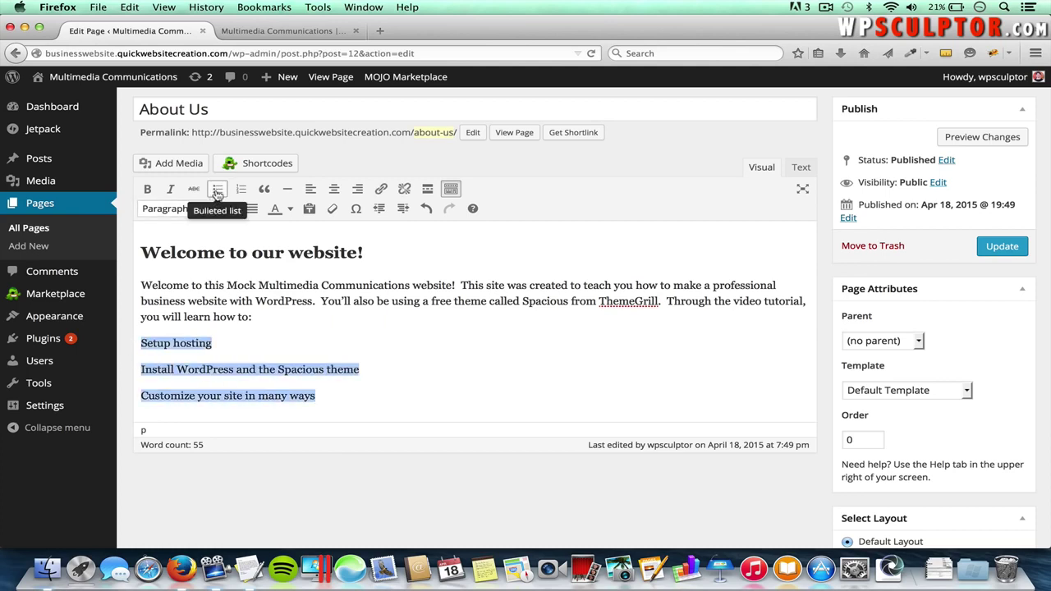
pyautogui.click(218, 190)
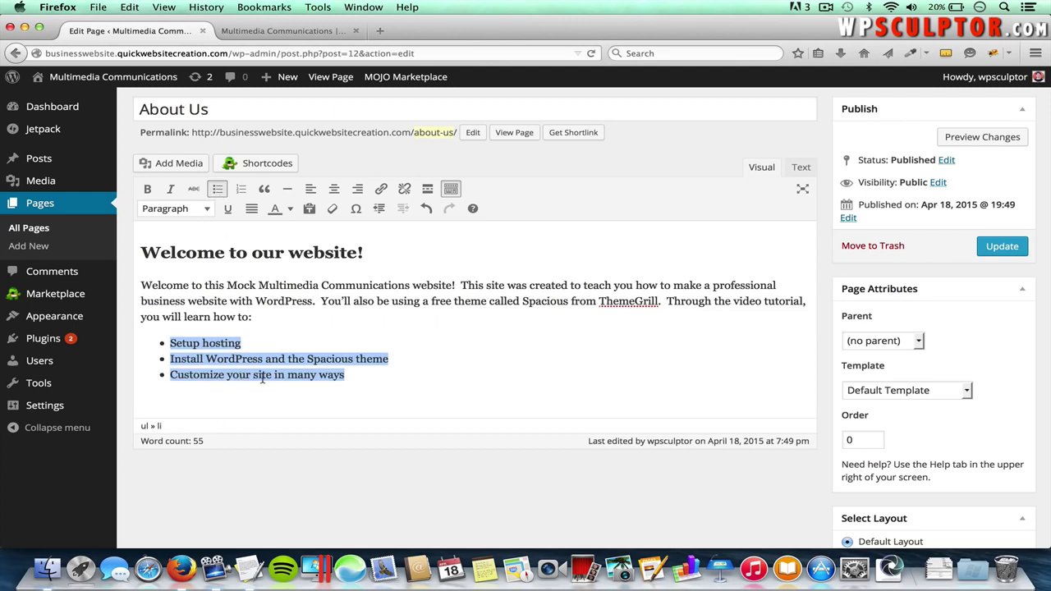
pyautogui.click(220, 192)
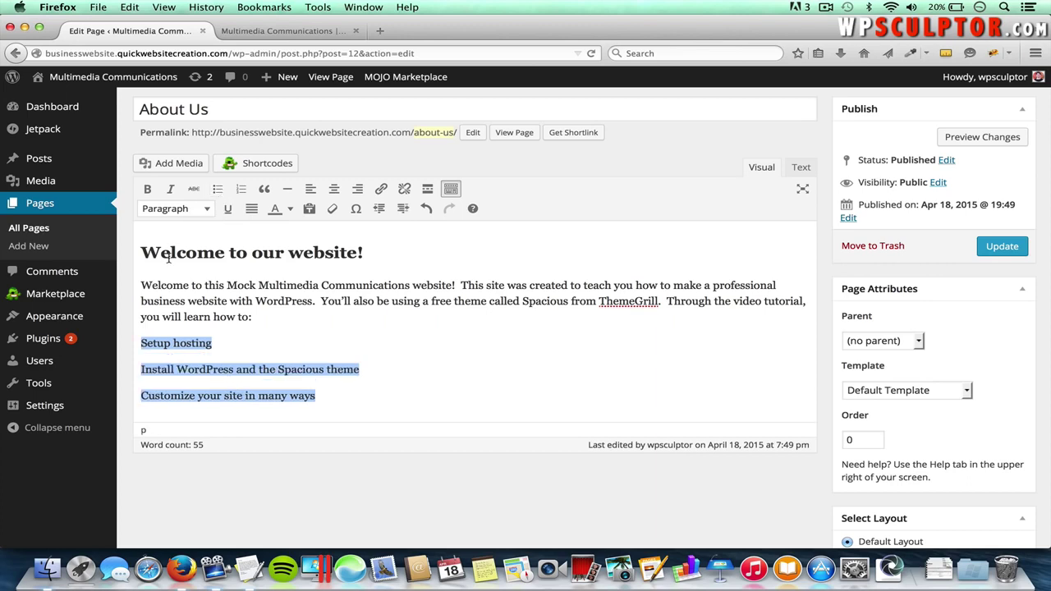
pyautogui.click(220, 193)
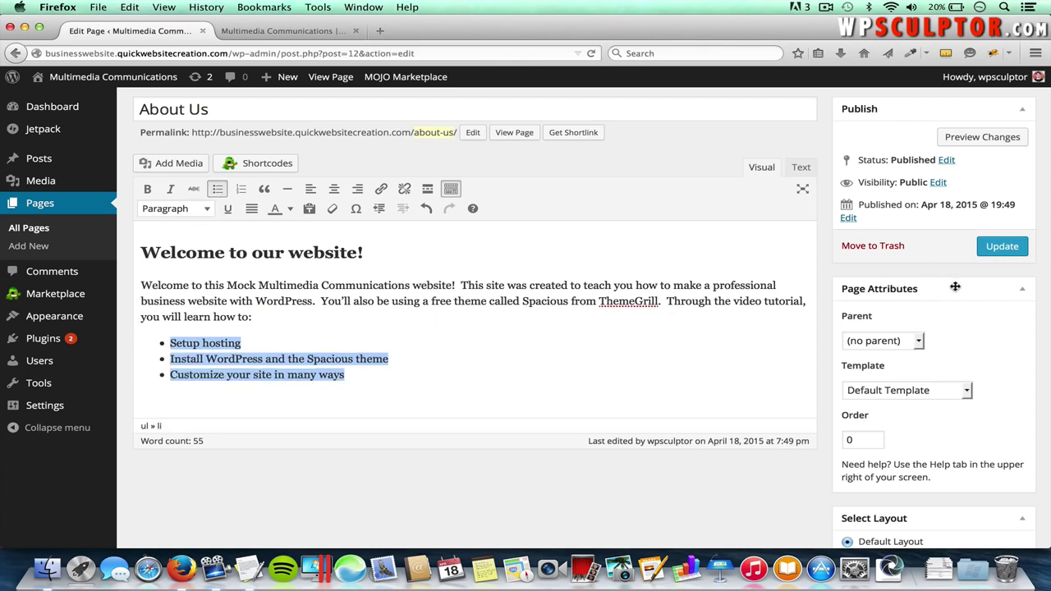
pyautogui.click(1001, 249)
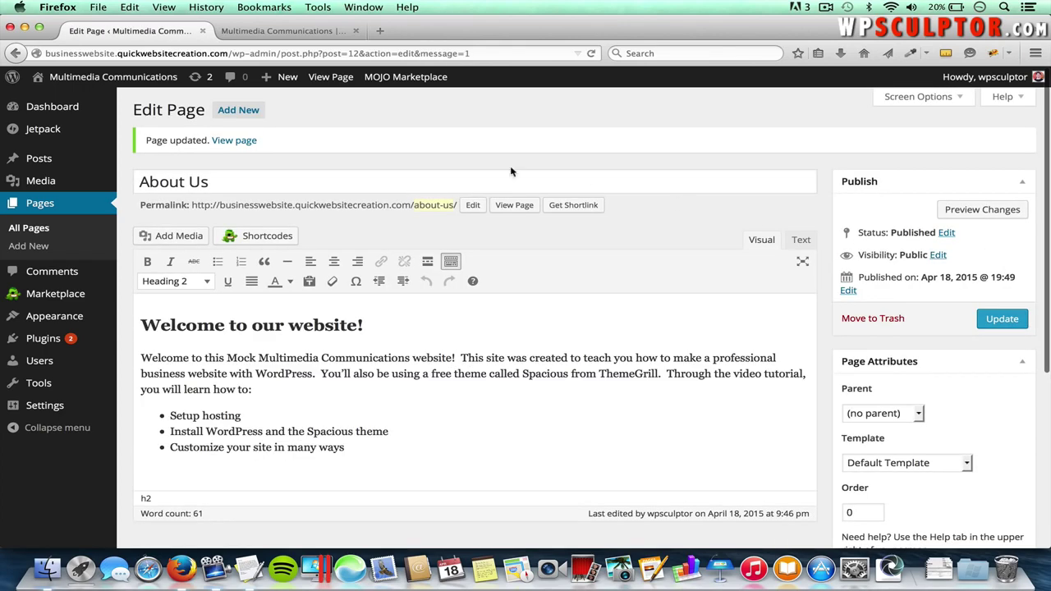
# - Open About Us on the live site and check the welcome heading, intro and list
pyautogui.click(314, 34)
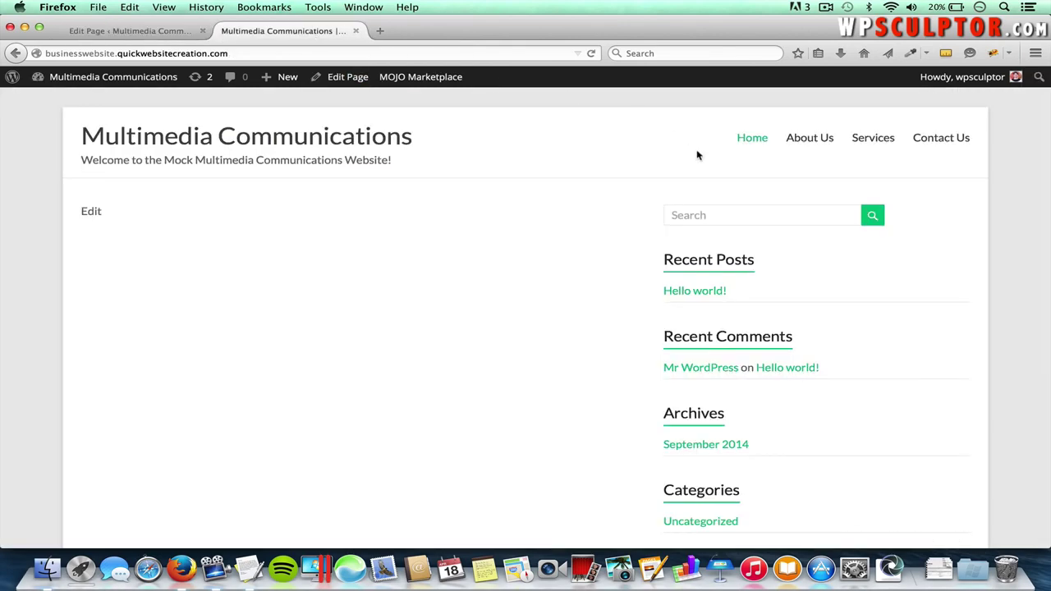
pyautogui.click(816, 140)
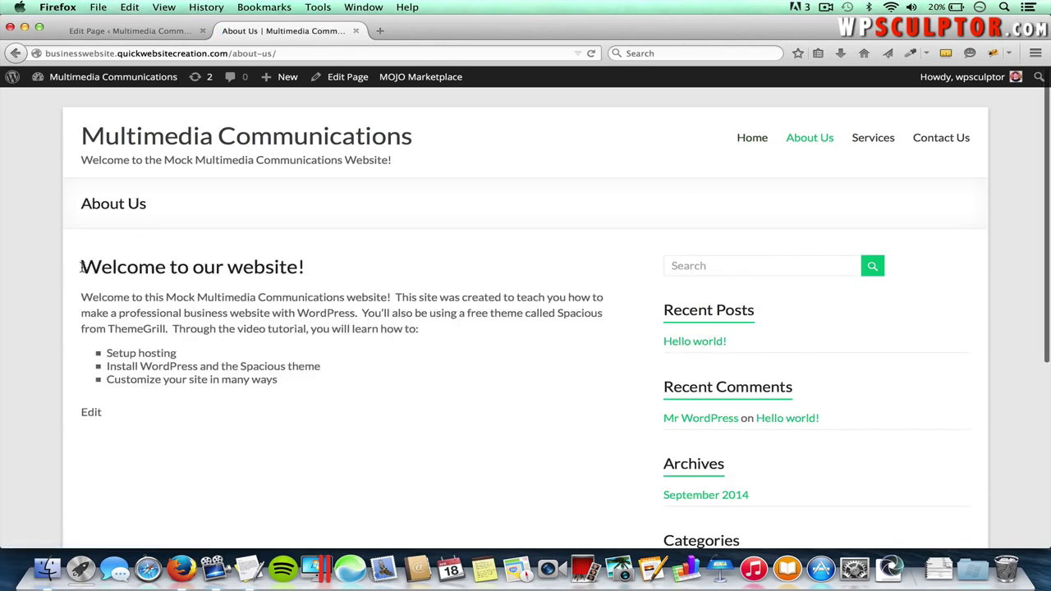
pyautogui.moveTo(82, 267); pyautogui.dragTo(267, 267)
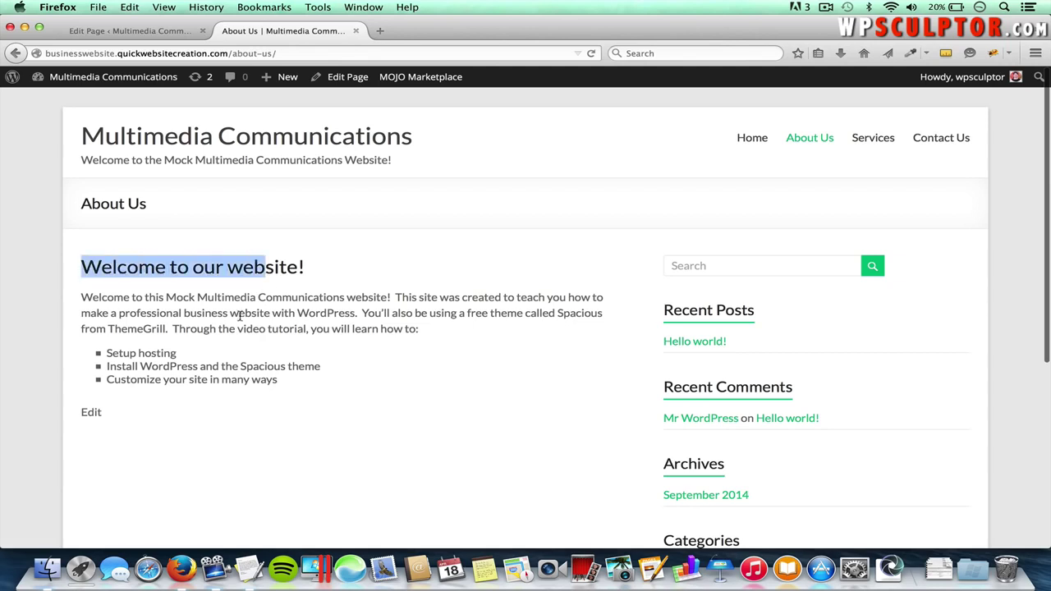
pyautogui.click(236, 317)
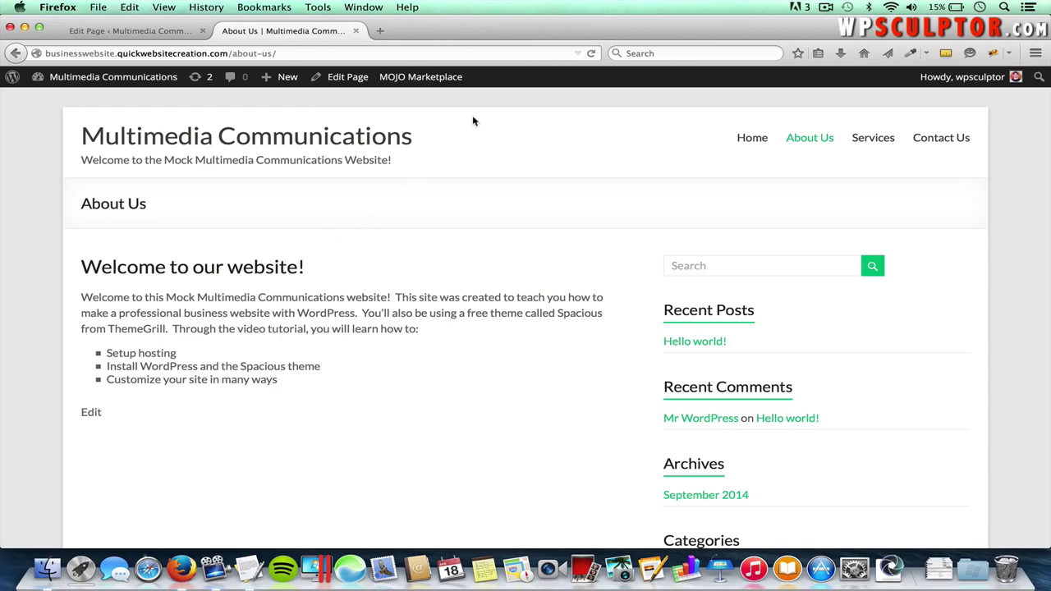
# - In a new tab, search pixabay.com for 'camera' and open the vintage Agfa camera photo
pyautogui.click(380, 31)
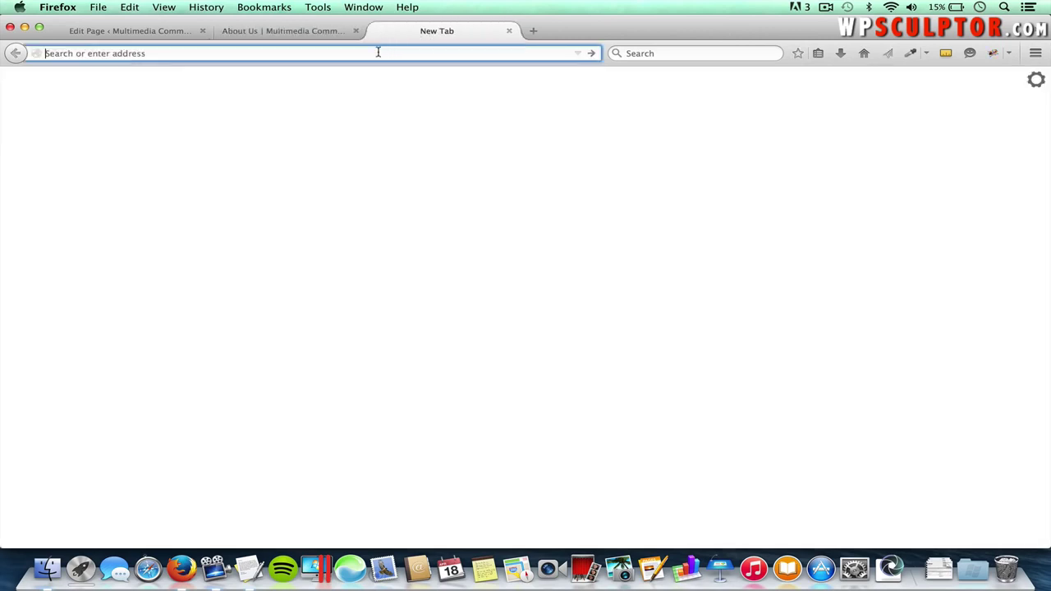
pyautogui.write('pixabay.com/')
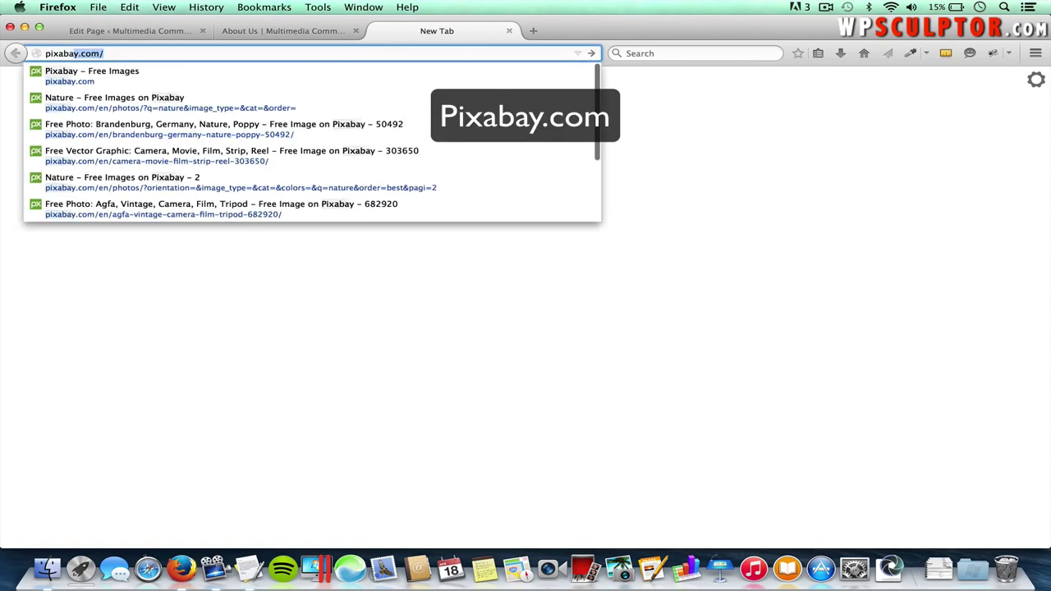
pyautogui.press('Return')
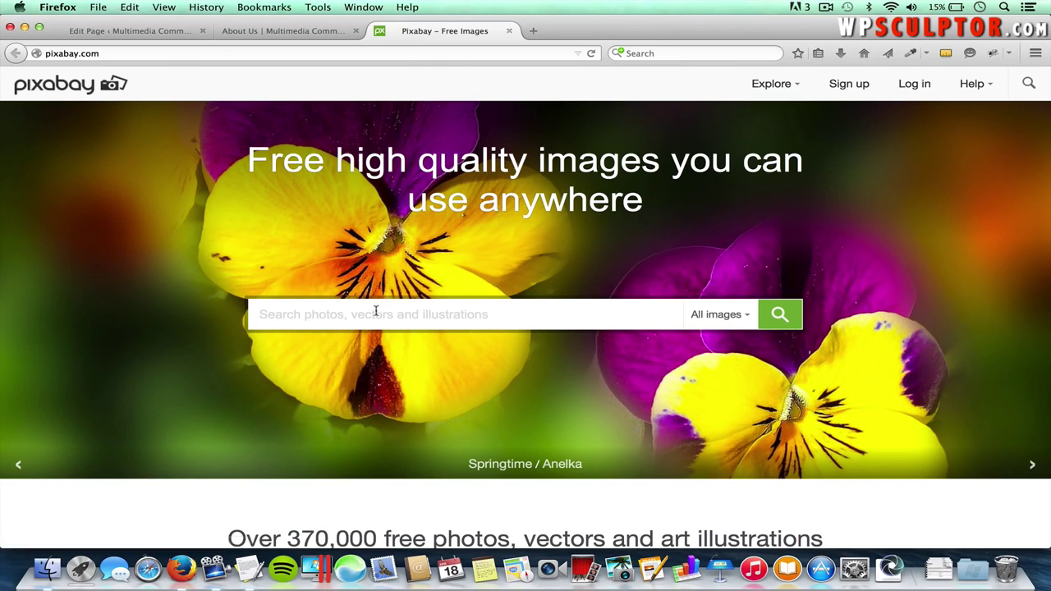
pyautogui.write('camera')
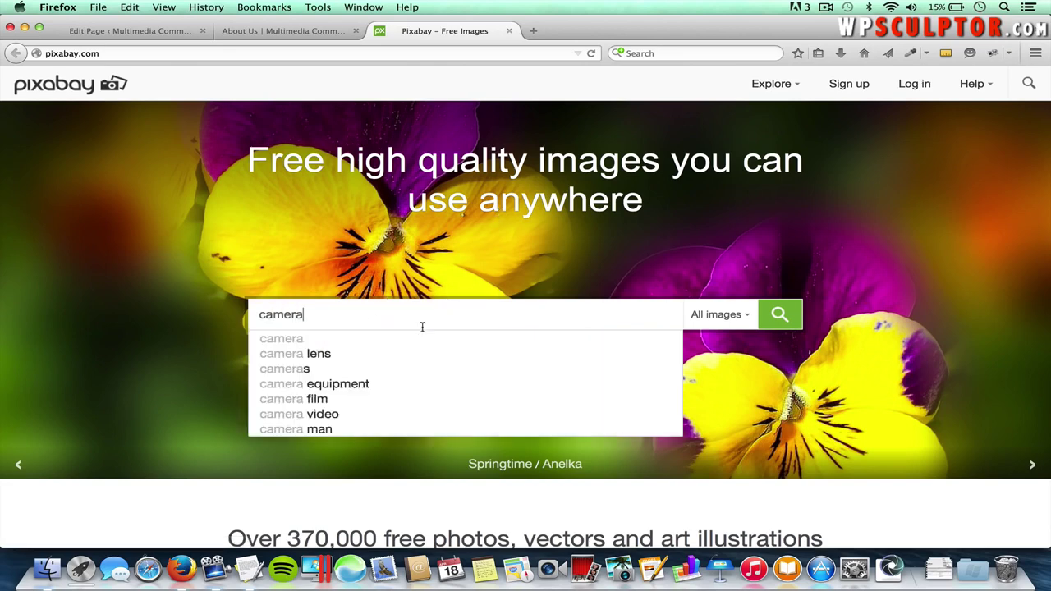
pyautogui.click(780, 316)
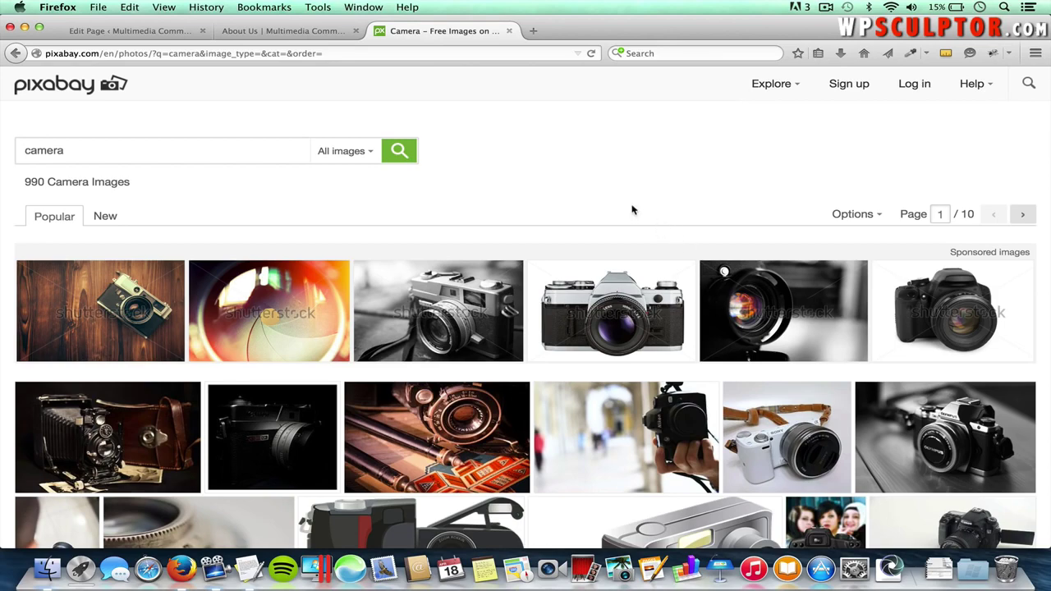
pyautogui.scroll(-1, 551, 203)
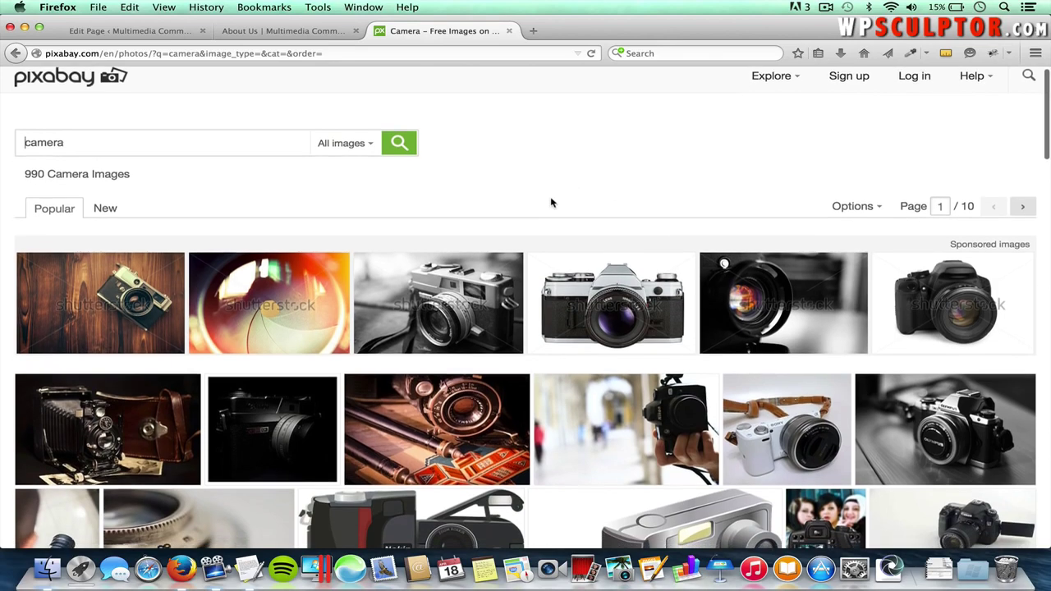
pyautogui.scroll(-3, 551, 203)
pyautogui.moveTo(429, 362)
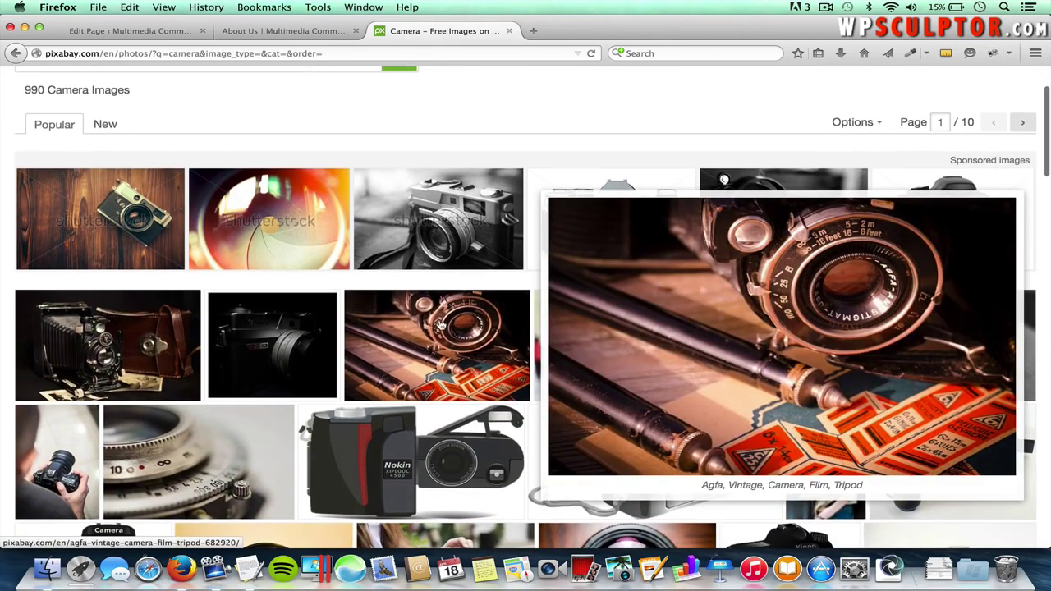
pyautogui.click(465, 334)
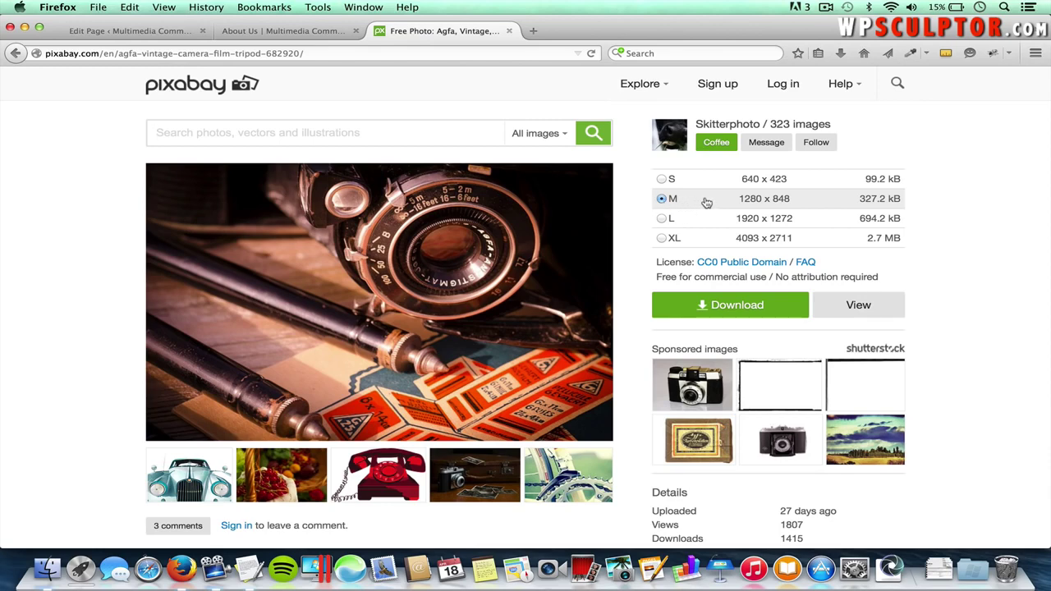
# - Download the Agfa photo at 1280 × 848, save it to disk, and return to WordPress
pyautogui.click(660, 202)
pyautogui.click(723, 308)
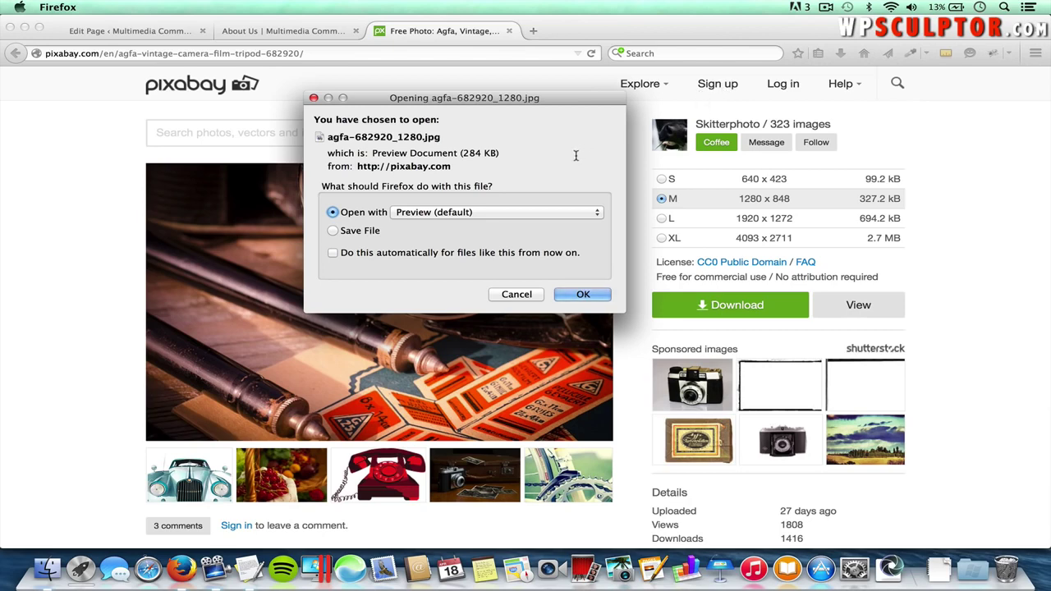
pyautogui.click(349, 232)
pyautogui.click(513, 295)
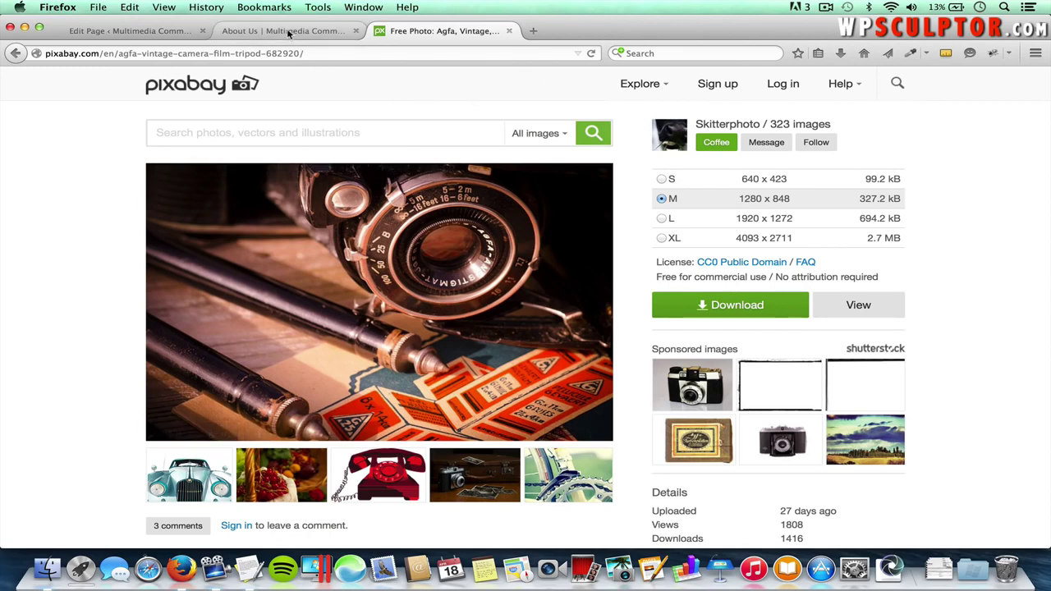
pyautogui.click(151, 32)
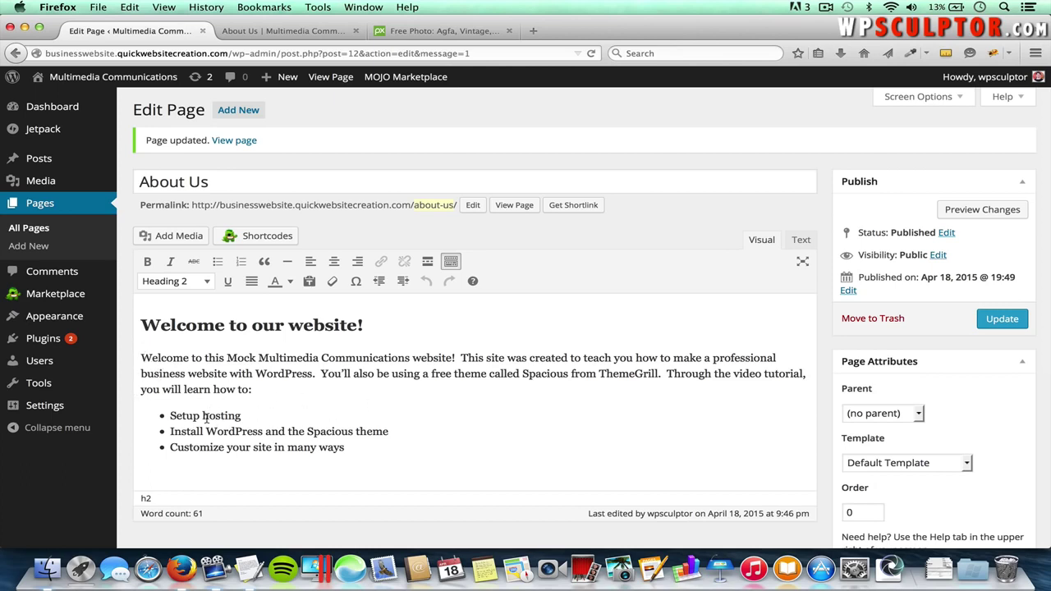
# - With the cursor before the welcome paragraph, upload Camera Lens.jpg from the Spacious folder via Add Media
pyautogui.click(141, 359)
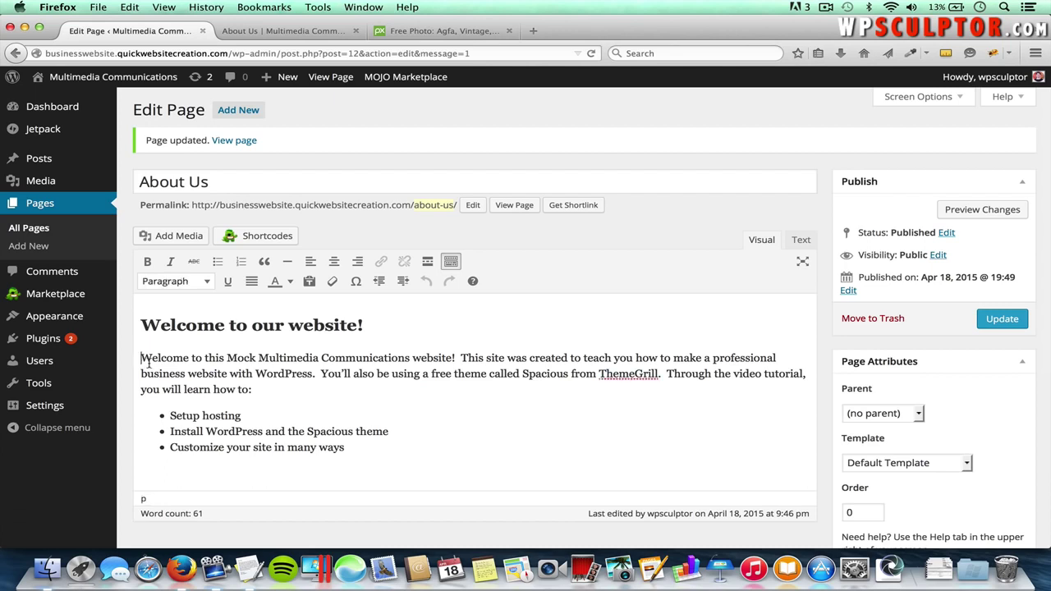
pyautogui.click(178, 239)
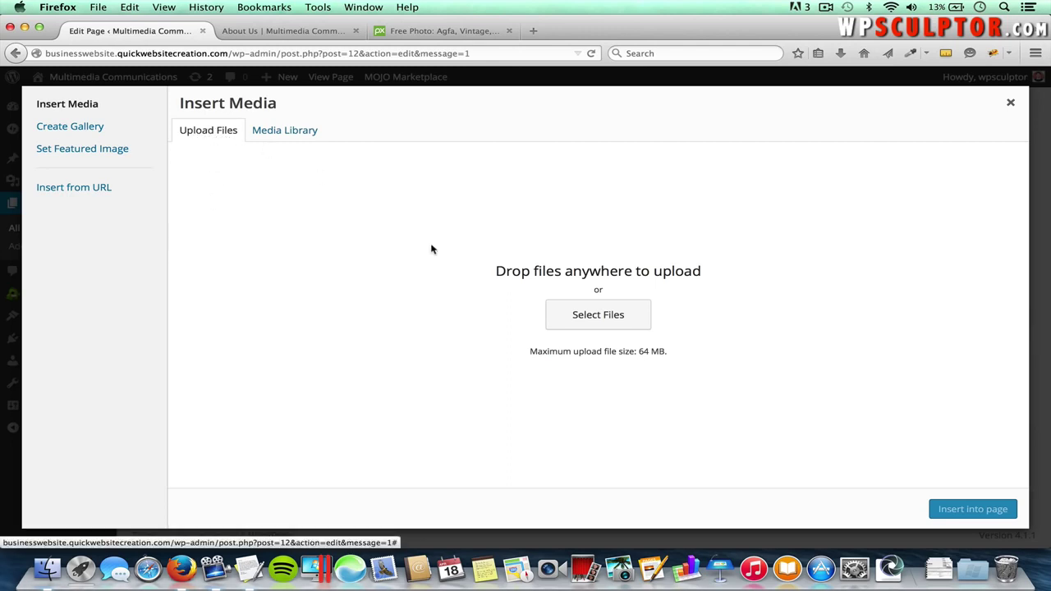
pyautogui.click(612, 320)
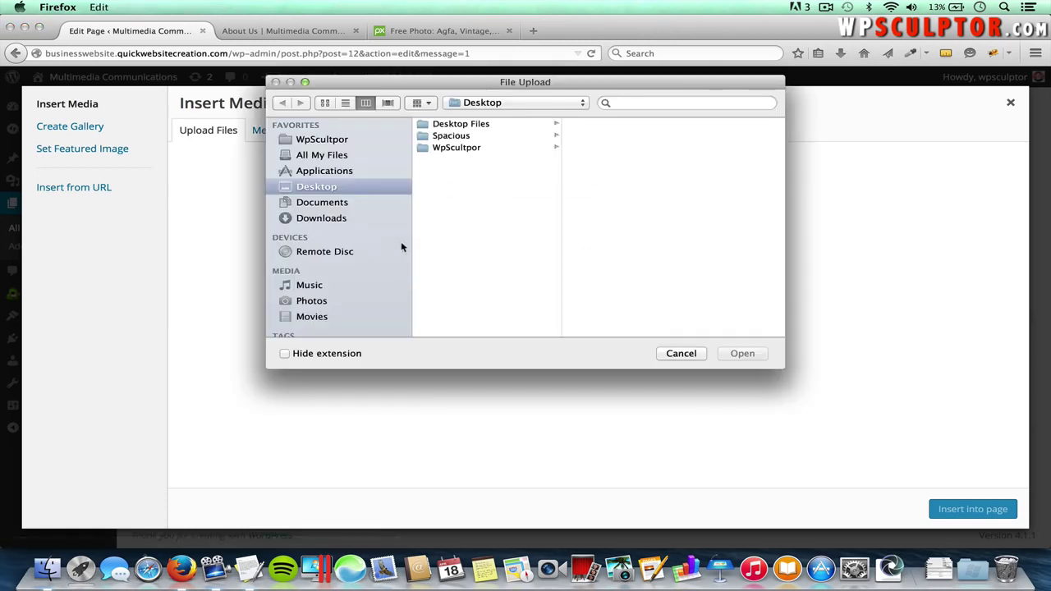
pyautogui.click(463, 136)
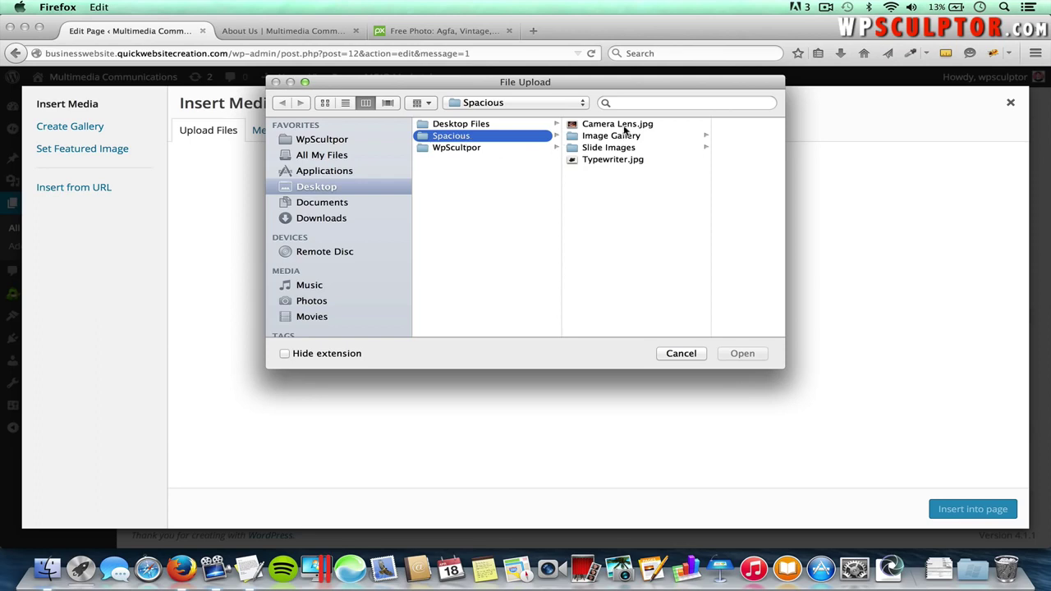
pyautogui.click(624, 126)
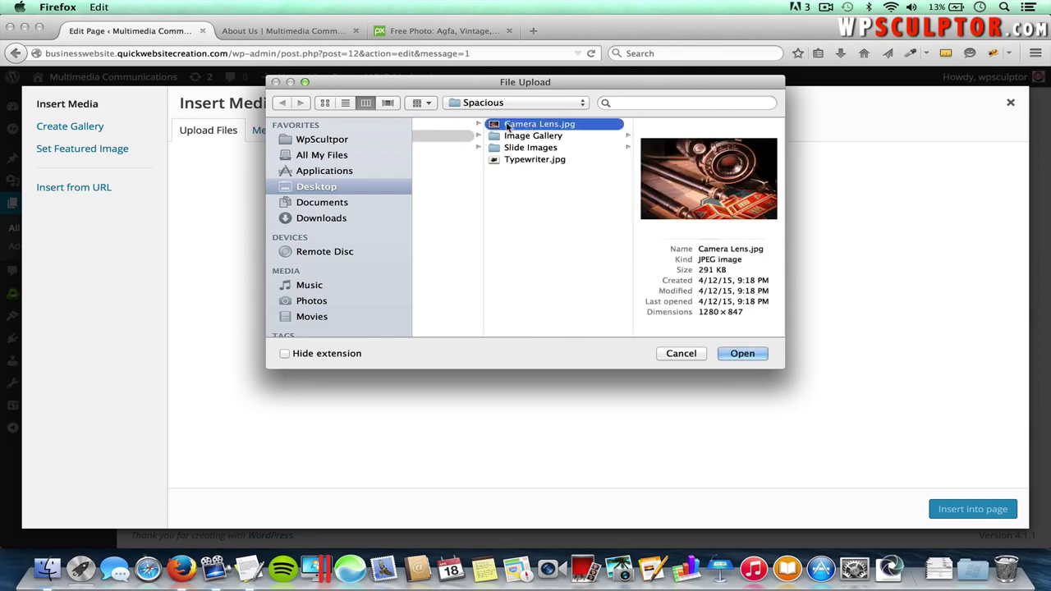
pyautogui.click(741, 354)
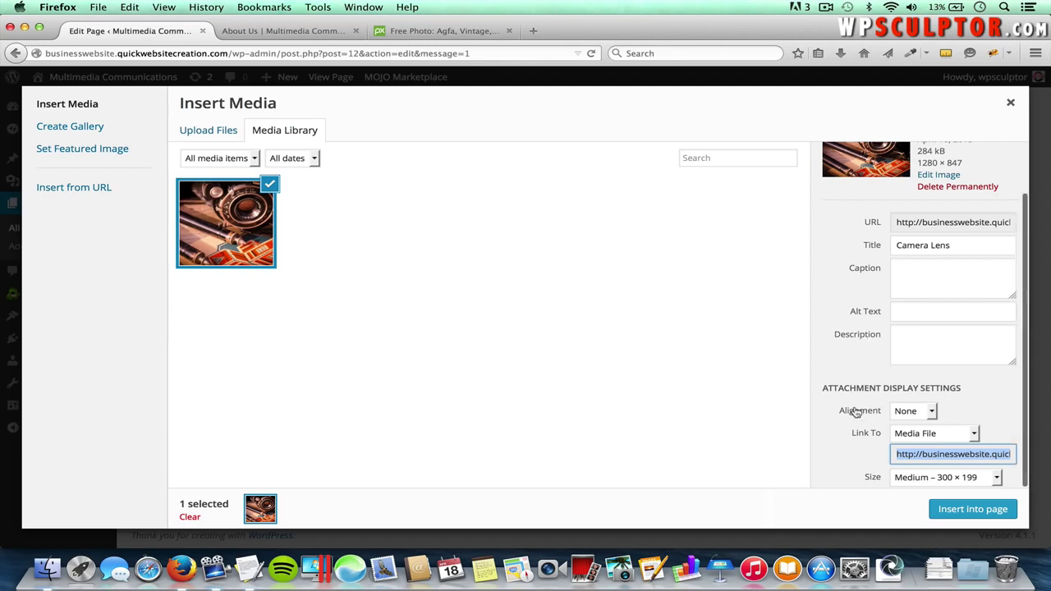
# - Insert the Camera Lens image left-aligned, with no link, at Medium 300 × 199 size
pyautogui.click(926, 414)
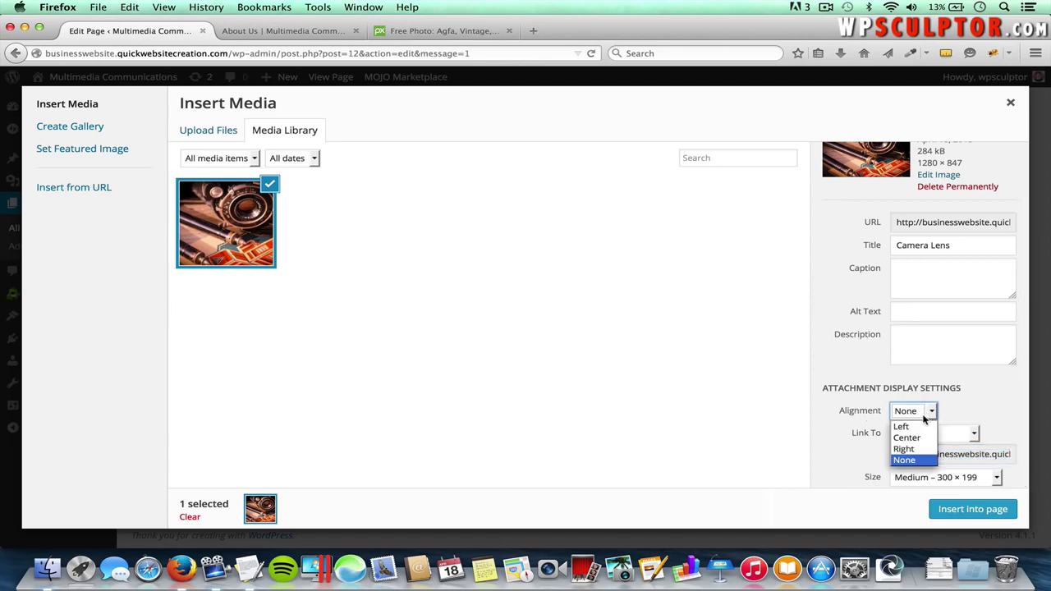
pyautogui.click(904, 426)
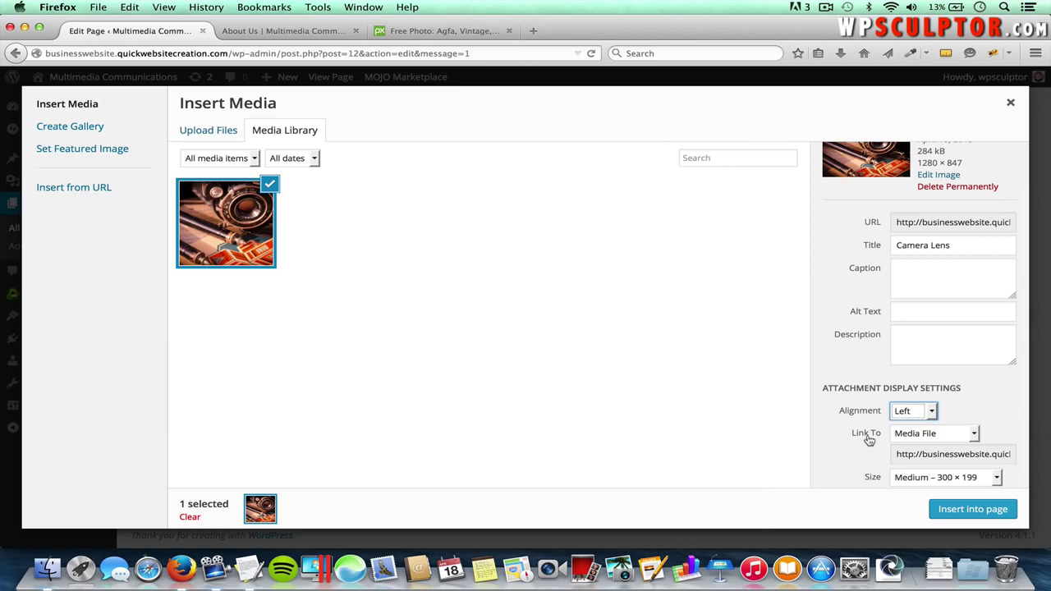
pyautogui.click(924, 436)
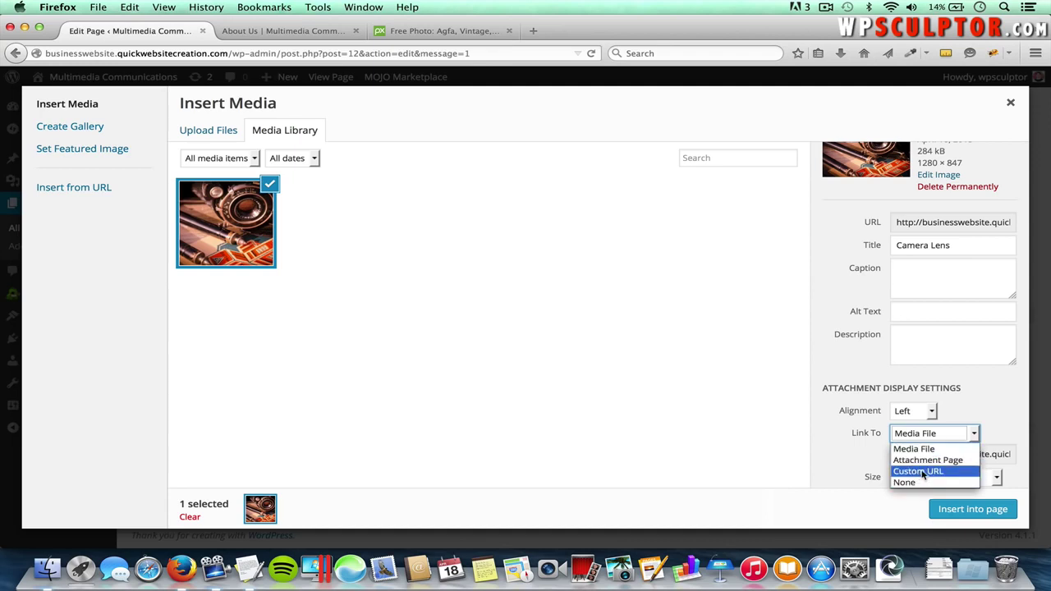
pyautogui.click(924, 474)
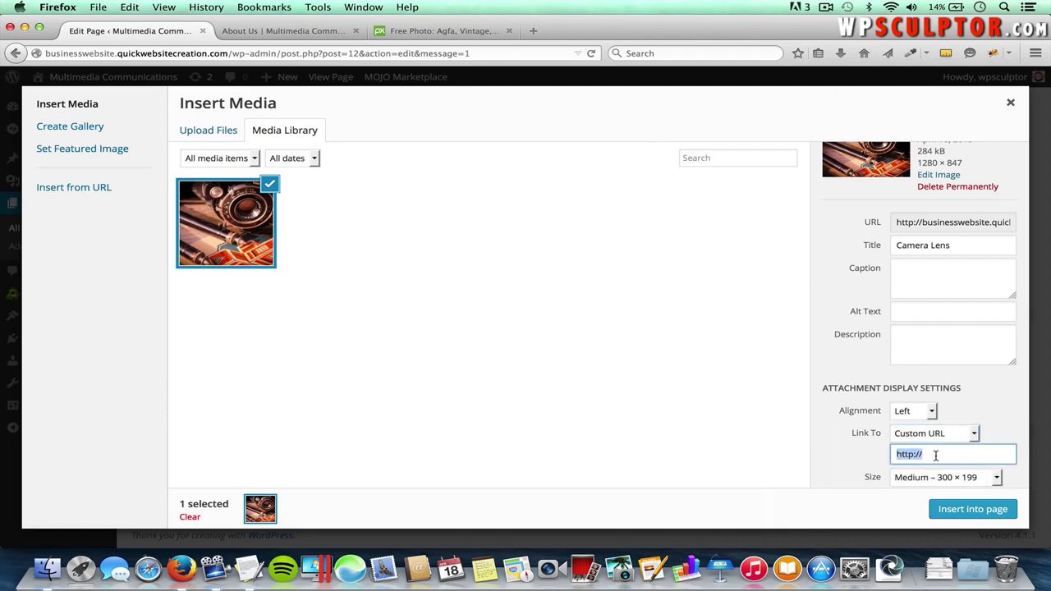
pyautogui.click(920, 437)
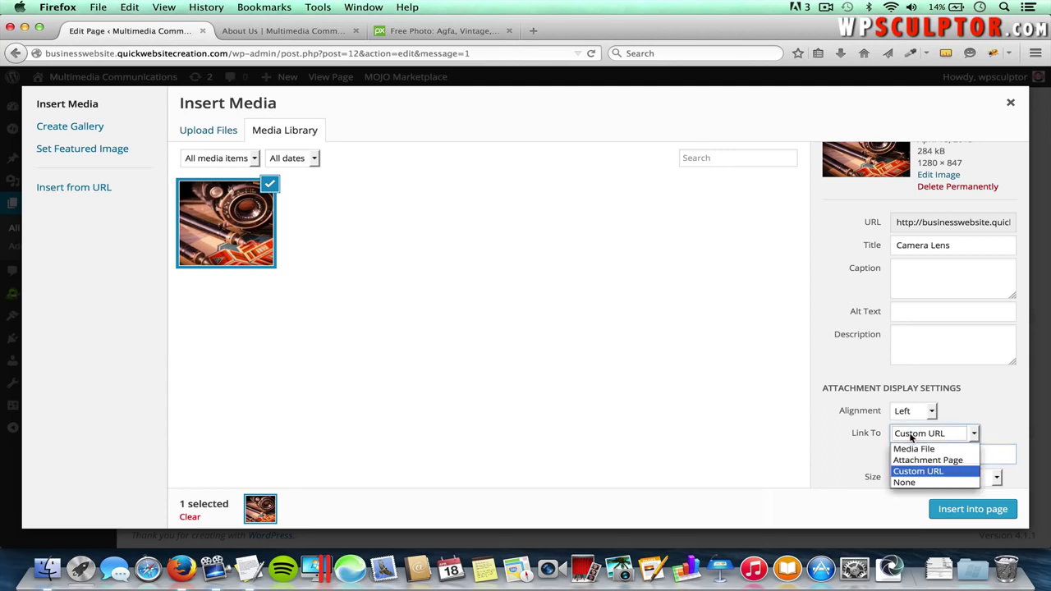
pyautogui.click(910, 483)
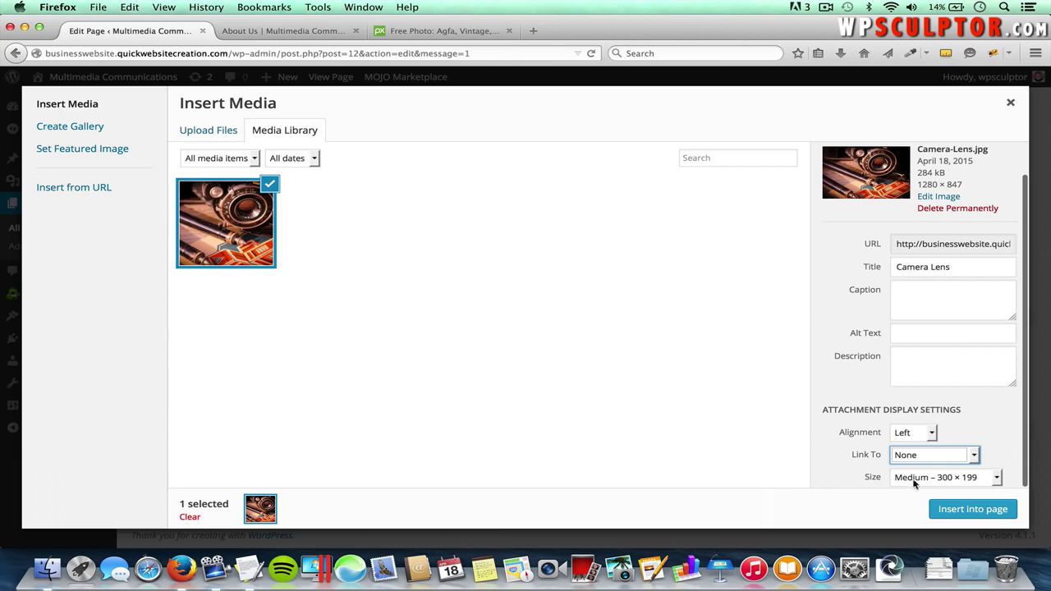
pyautogui.click(942, 480)
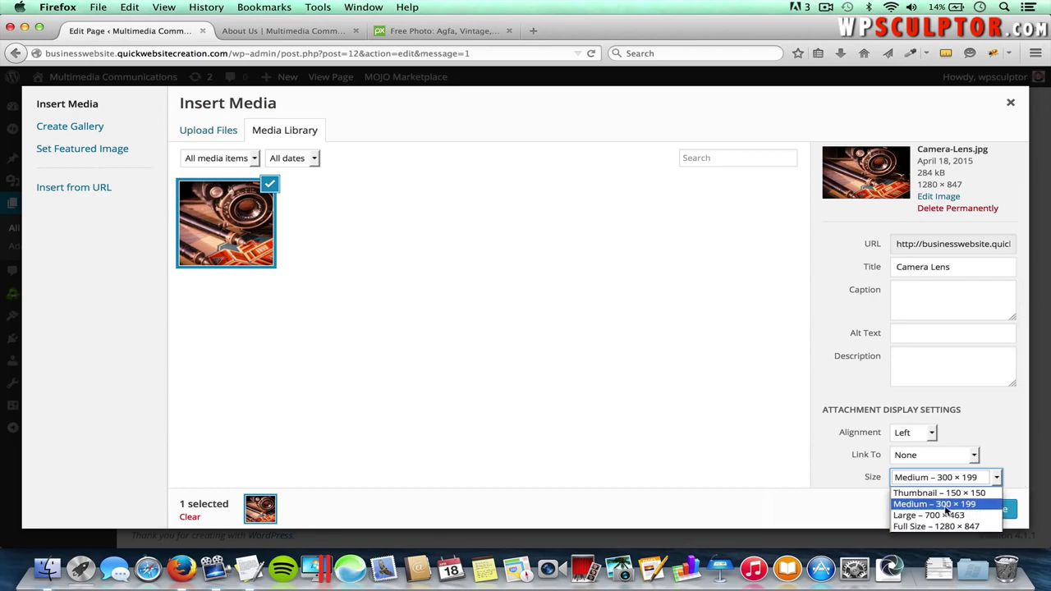
pyautogui.click(944, 508)
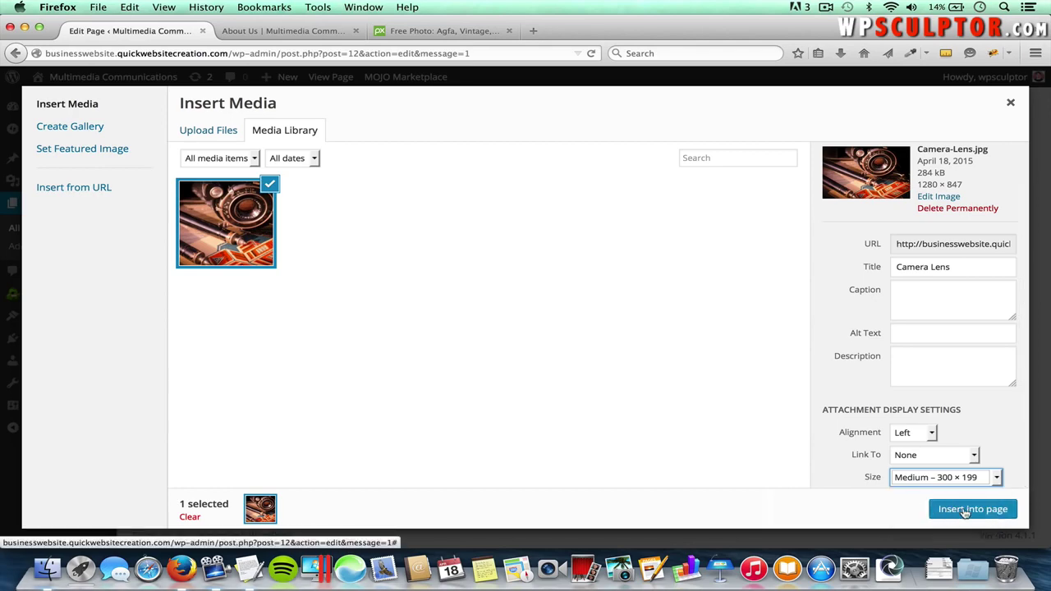
pyautogui.click(966, 510)
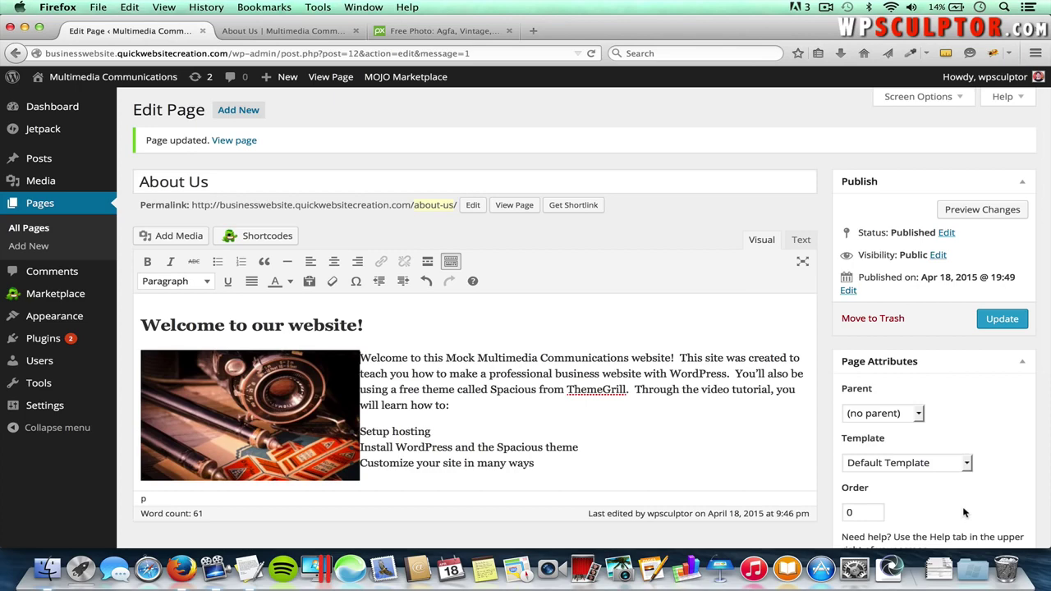
# - Update the About Us page with the camera photo, then switch to the live About Us tab
pyautogui.scroll(-2, 674, 490)
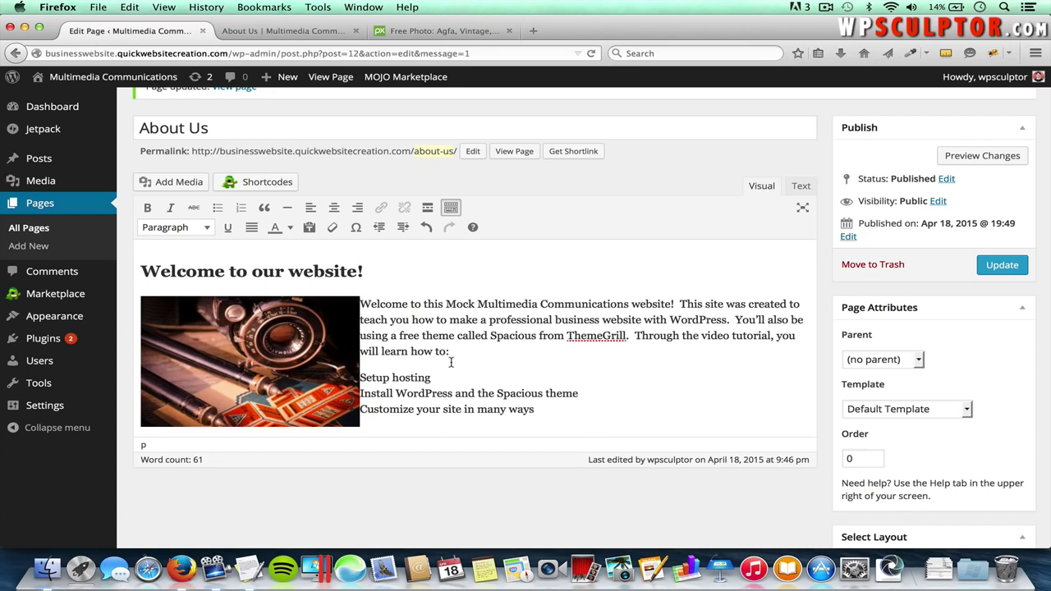
pyautogui.scroll(-1, 452, 364)
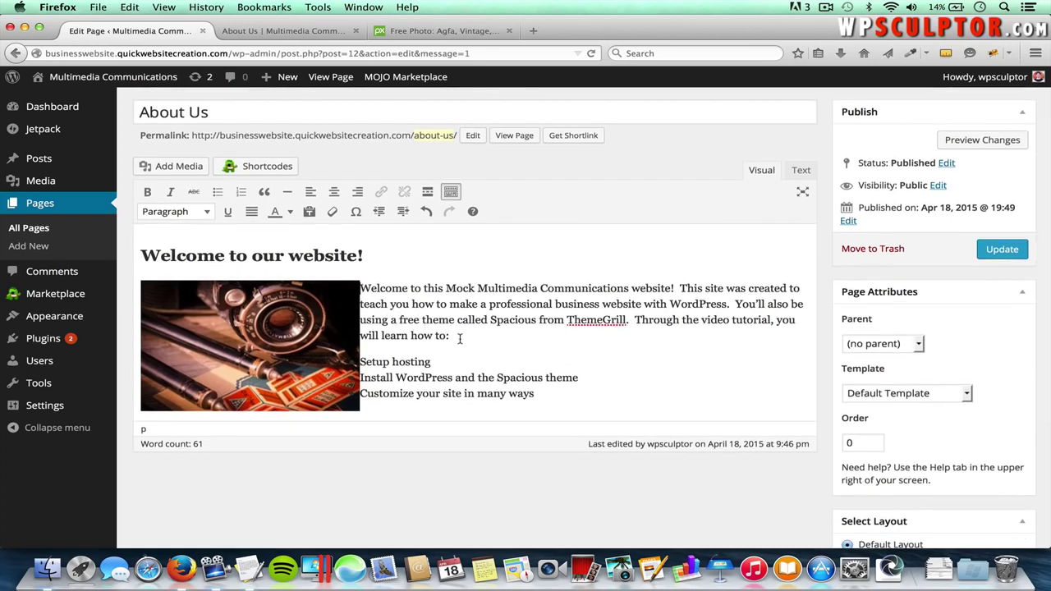
pyautogui.click(1007, 251)
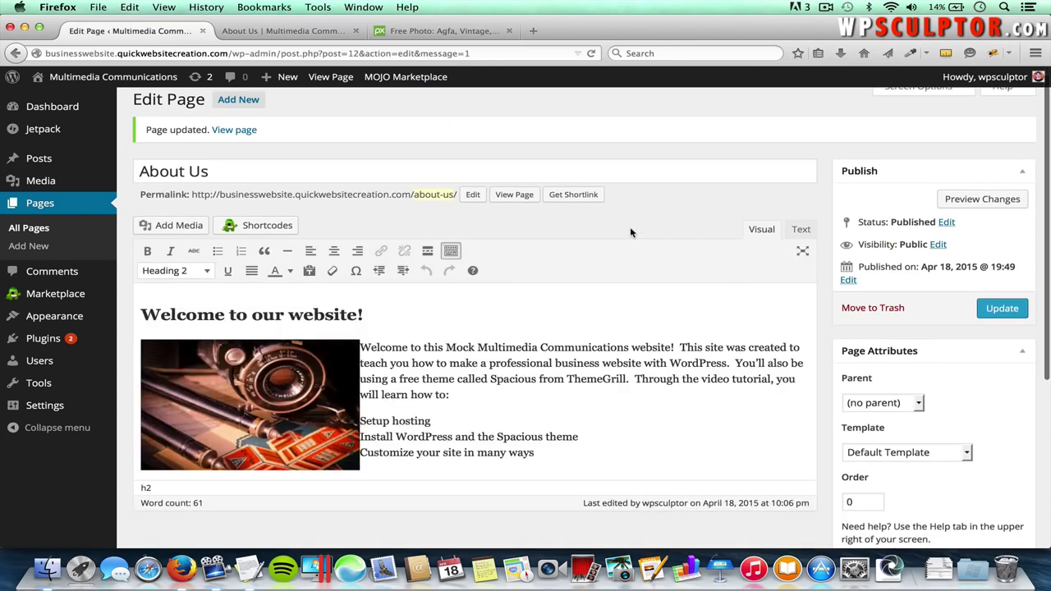
pyautogui.click(296, 30)
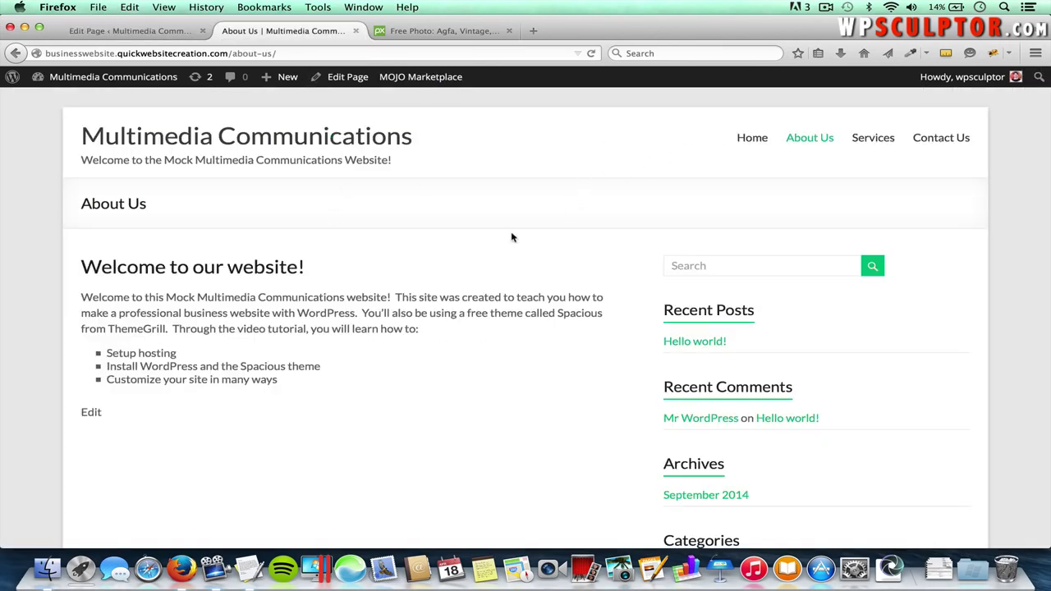
# - Reload the live About Us page to check the camera photo, then go back to the editor tab
pyautogui.press('super+r')
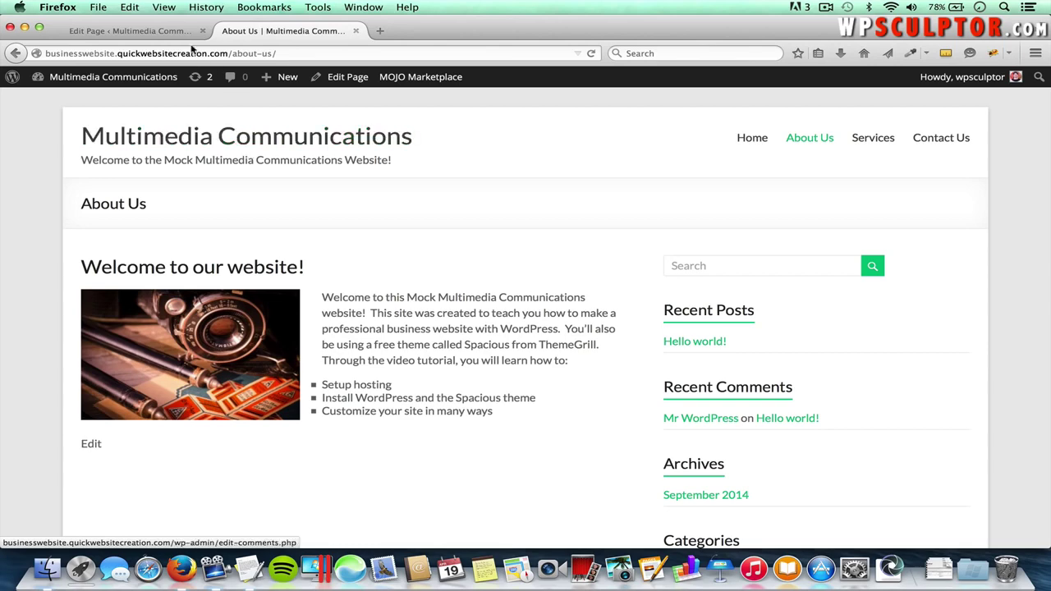
pyautogui.click(167, 33)
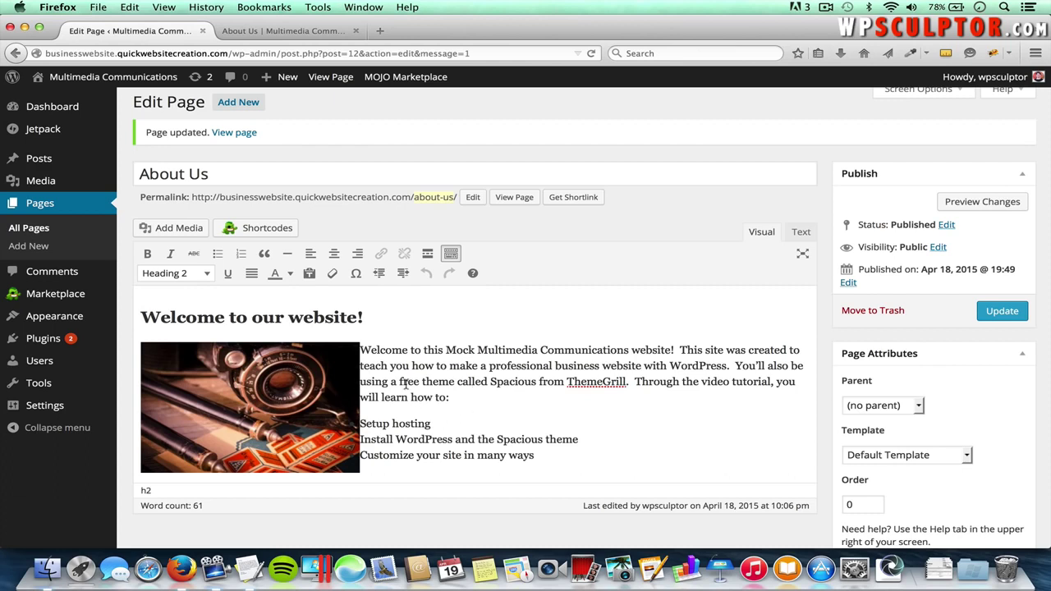
# - Look over the camera image's details without changes, then select the word ThemeGrill in the paragraph
pyautogui.click(272, 386)
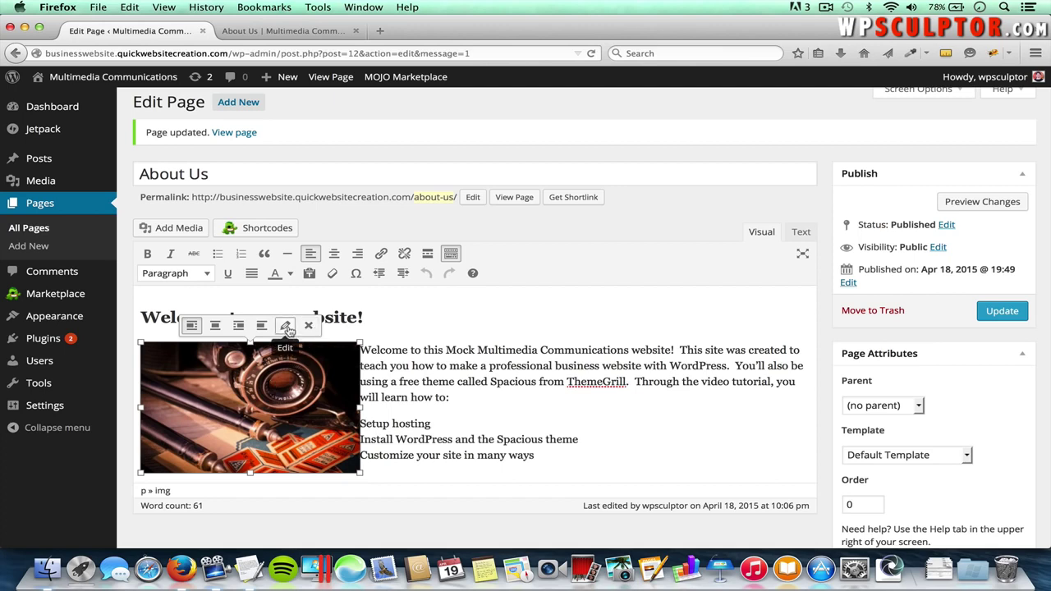
pyautogui.click(286, 327)
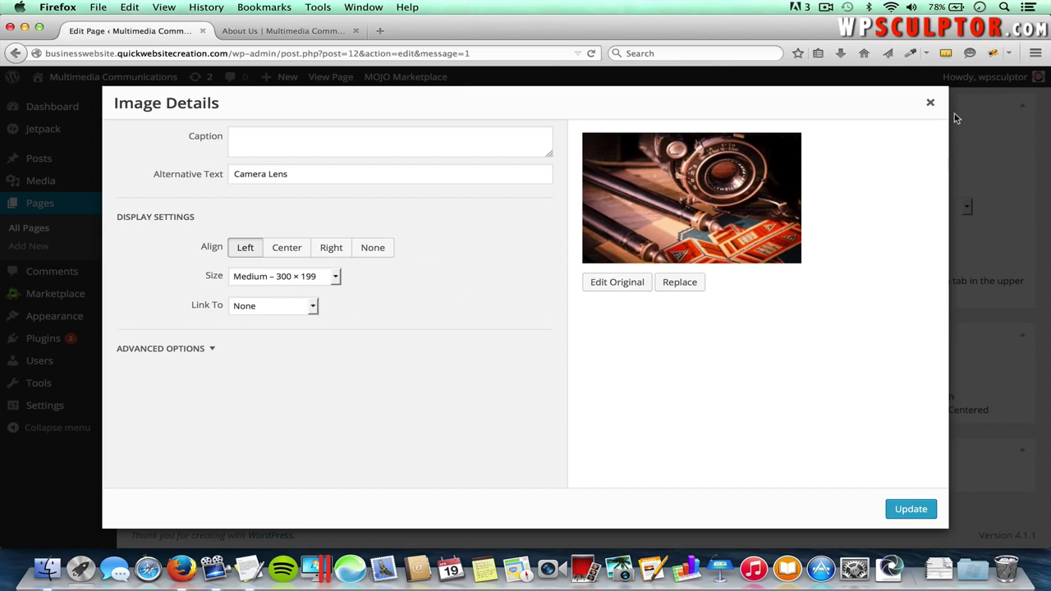
pyautogui.click(932, 104)
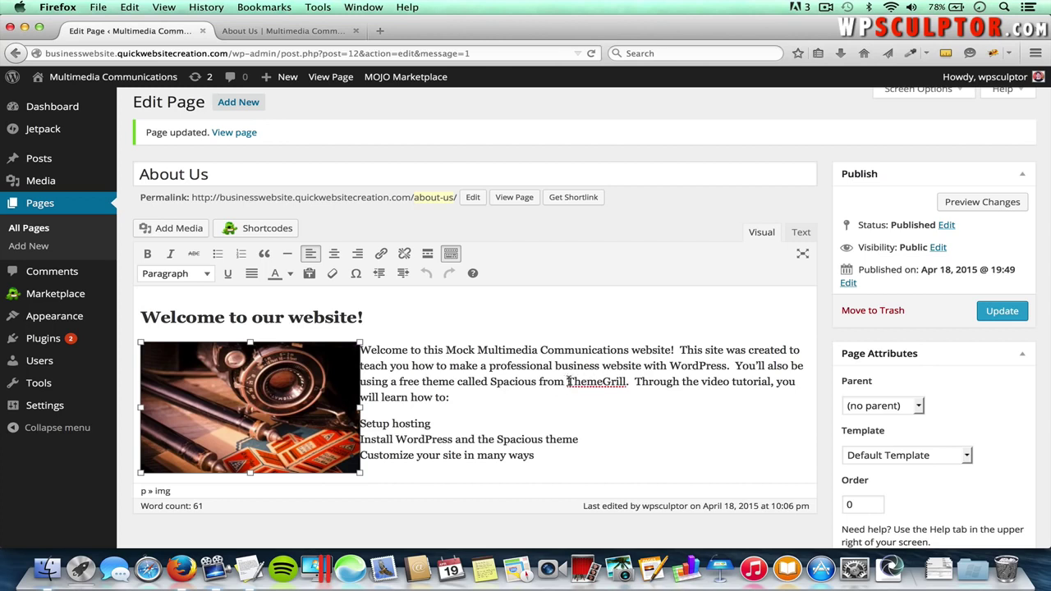
pyautogui.moveTo(567, 382); pyautogui.dragTo(624, 388)
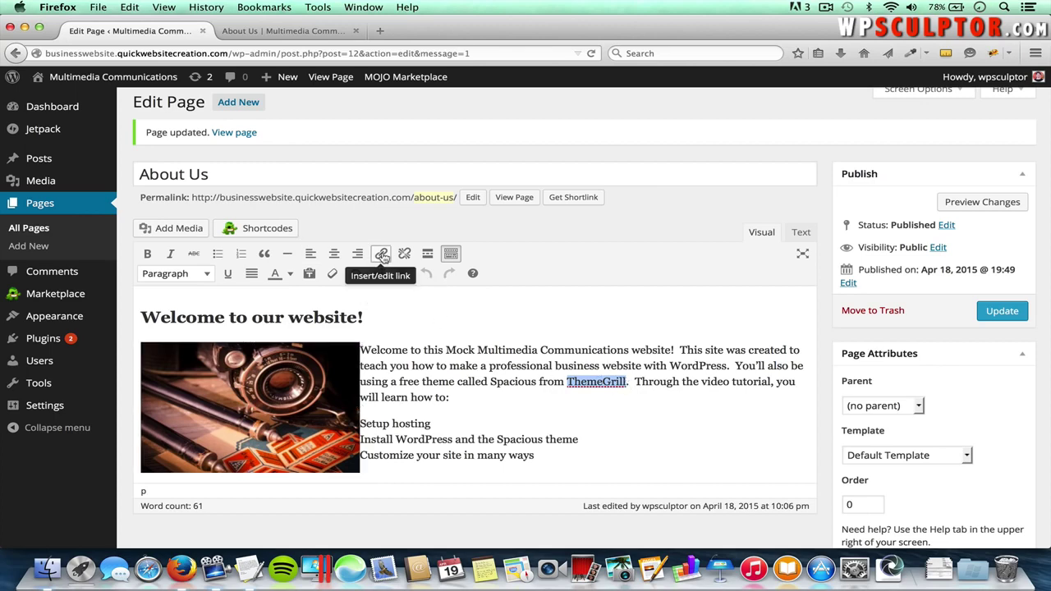
# - Start a link on ThemeGrill and copy the themegrill.com address from a new browser tab
pyautogui.click(382, 254)
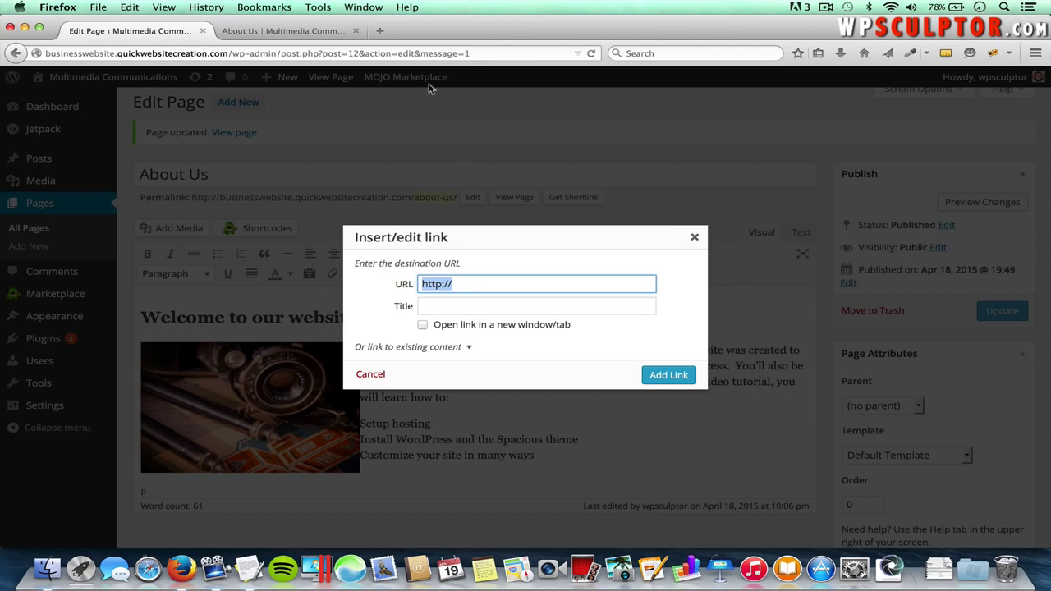
pyautogui.click(380, 31)
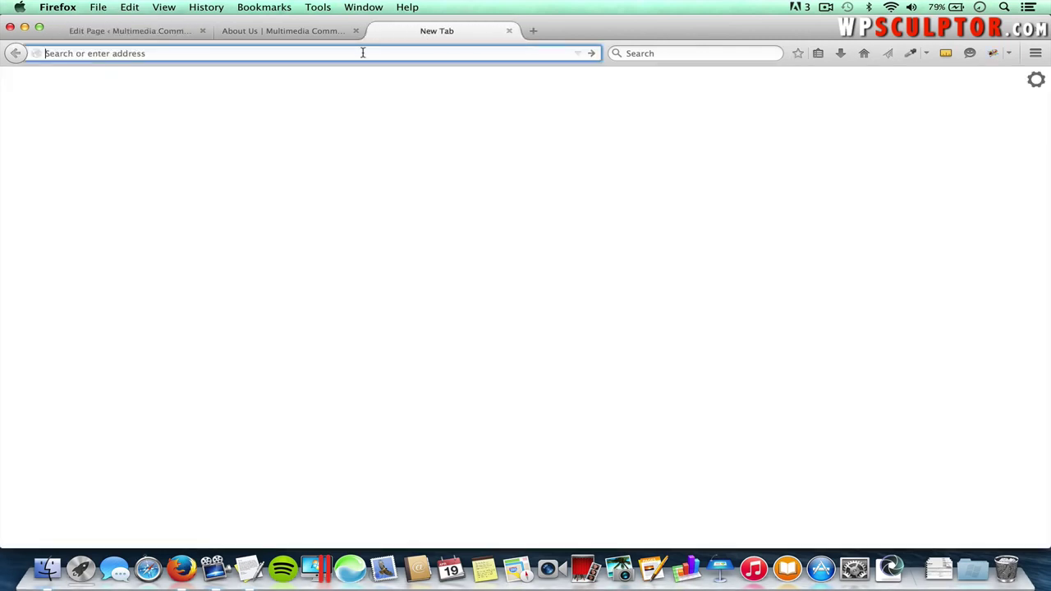
pyautogui.write('themegrill.com')
pyautogui.press('Return')
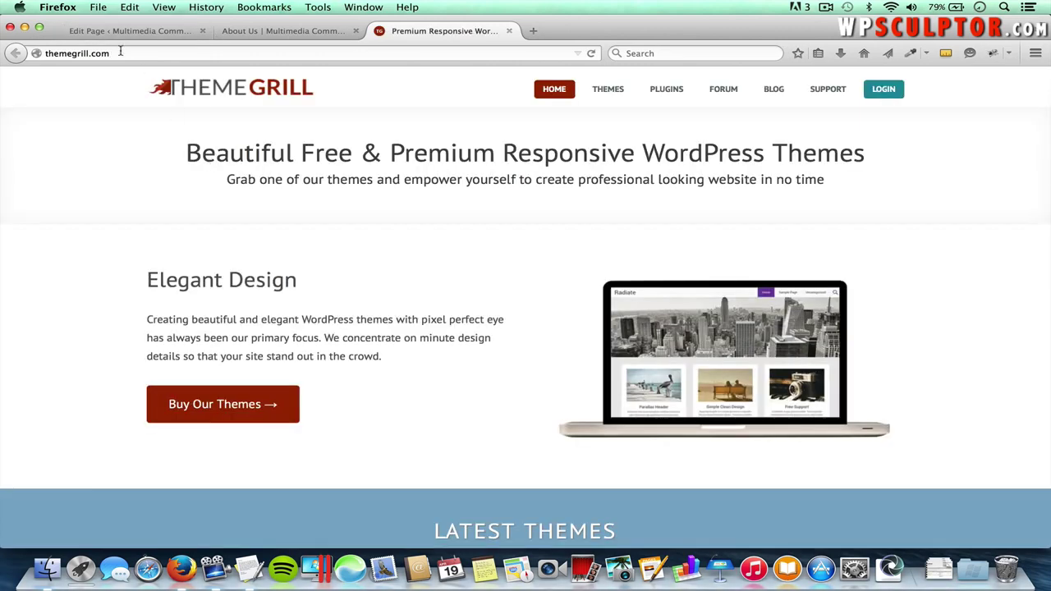
pyautogui.click(107, 51)
pyautogui.press('super+c')
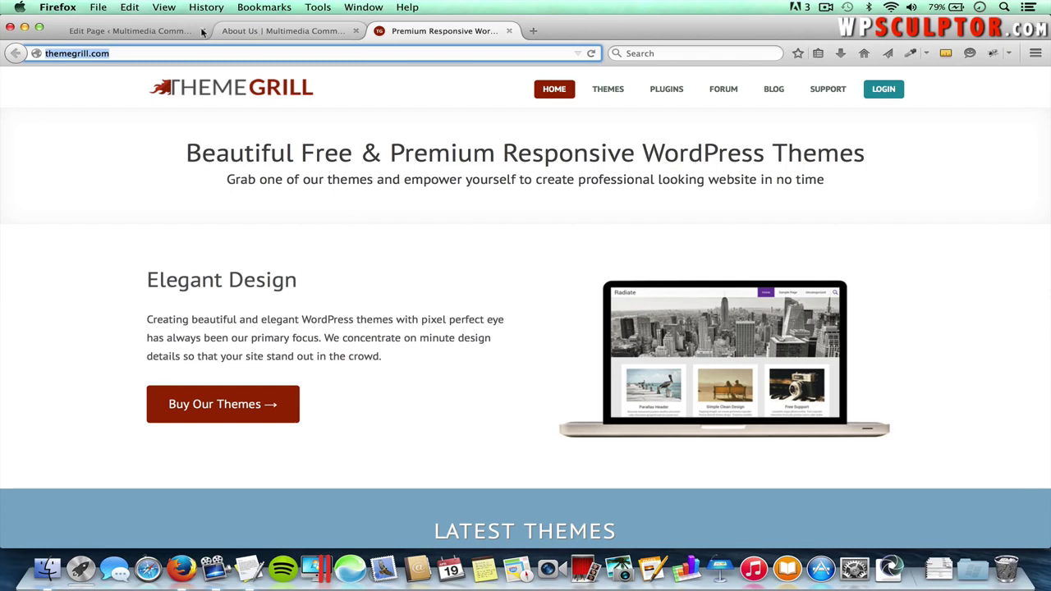
# - Paste the address as ThemeGrill's link URL, add the link, and update the About Us page
pyautogui.click(147, 31)
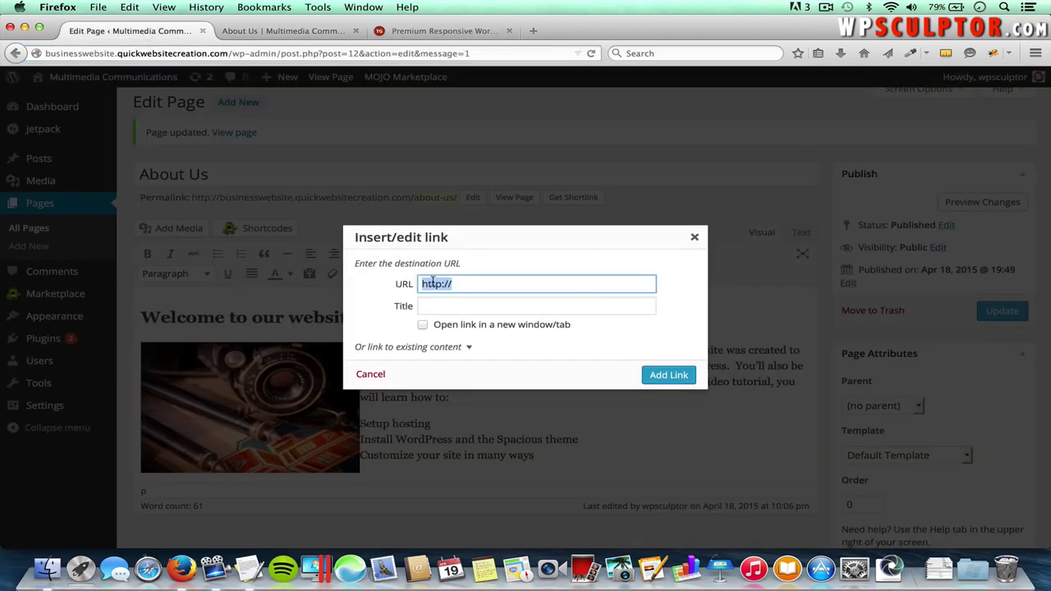
pyautogui.press('super+v')
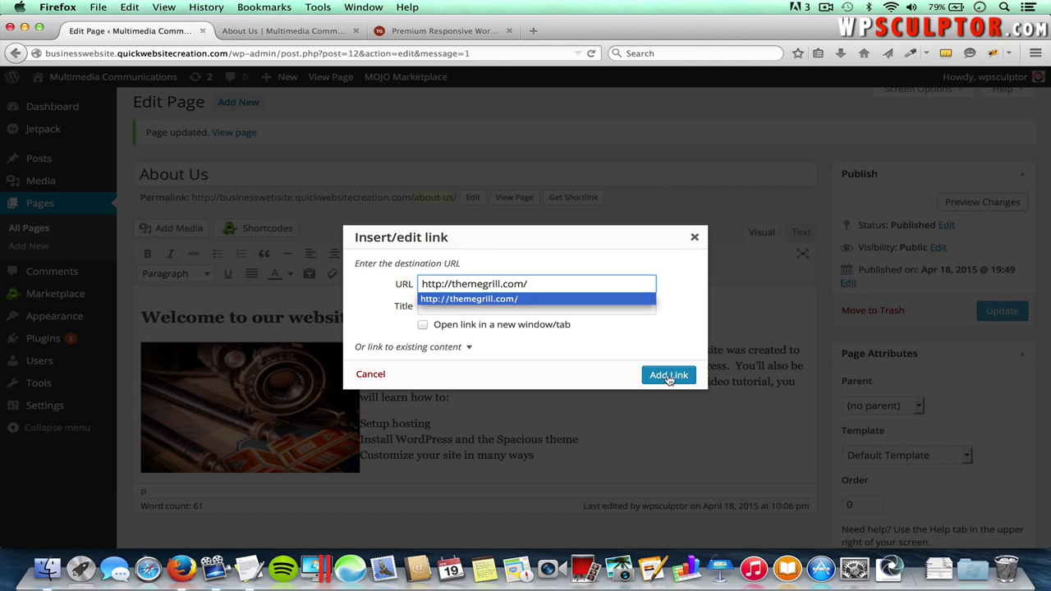
pyautogui.click(670, 375)
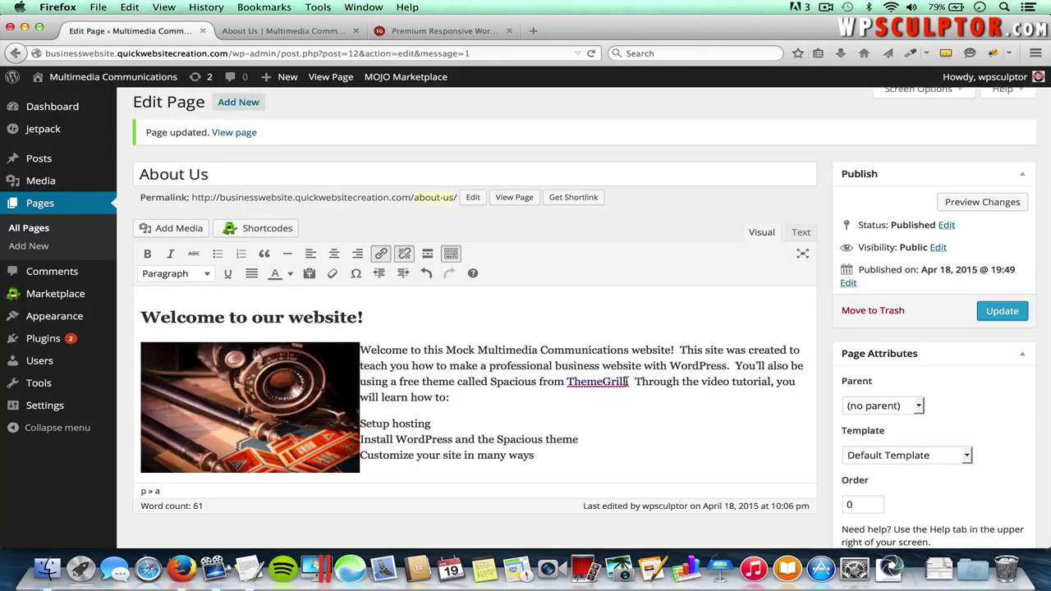
pyautogui.moveTo(625, 382); pyautogui.dragTo(573, 381)
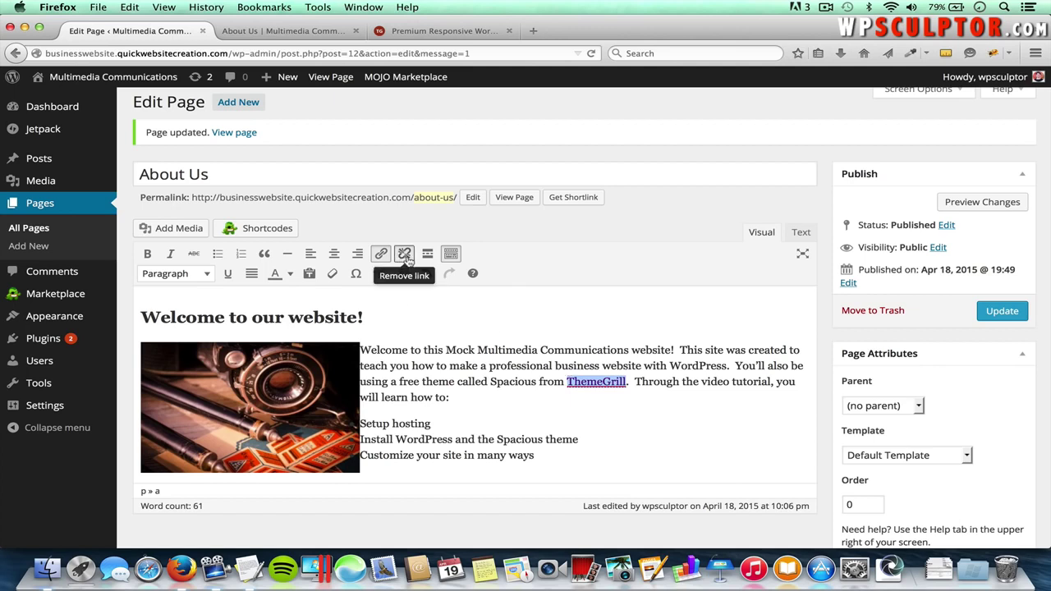
pyautogui.click(642, 410)
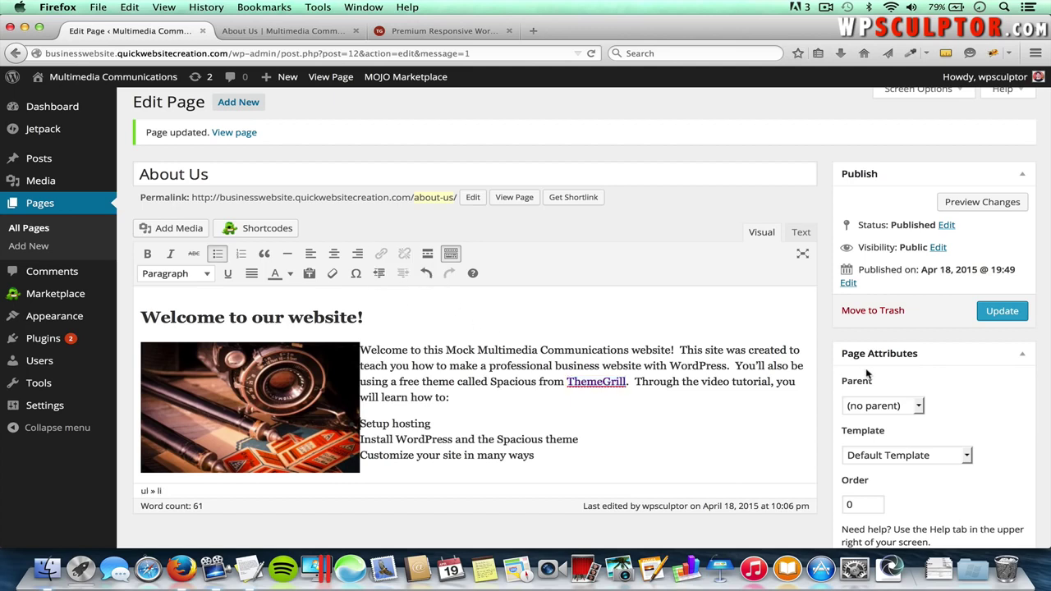
pyautogui.click(993, 314)
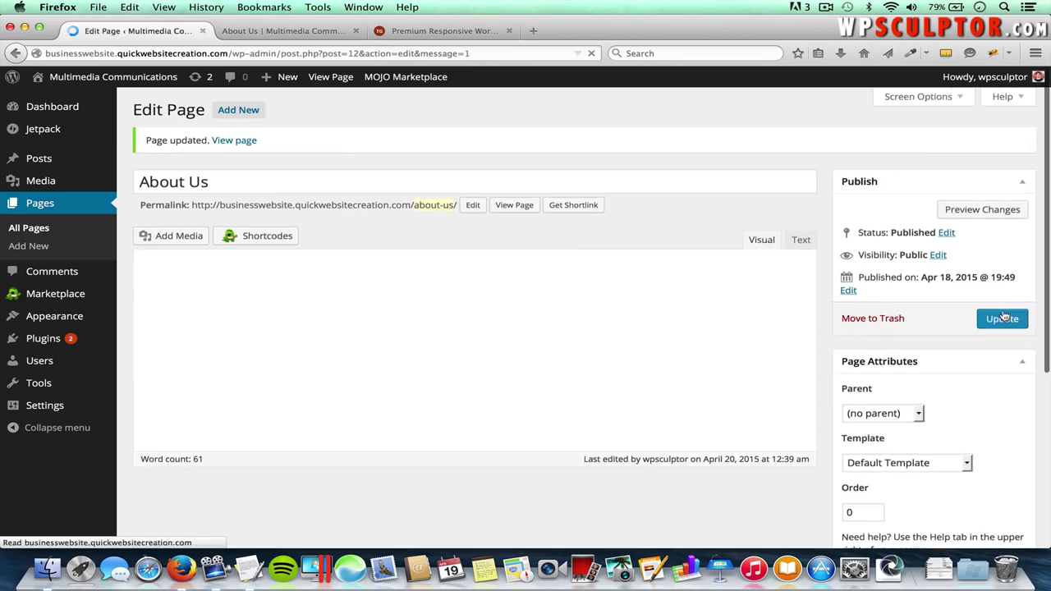
# - Reload the live About Us page, test the ThemeGrill link, and close the extra ThemeGrill tab
pyautogui.click(292, 32)
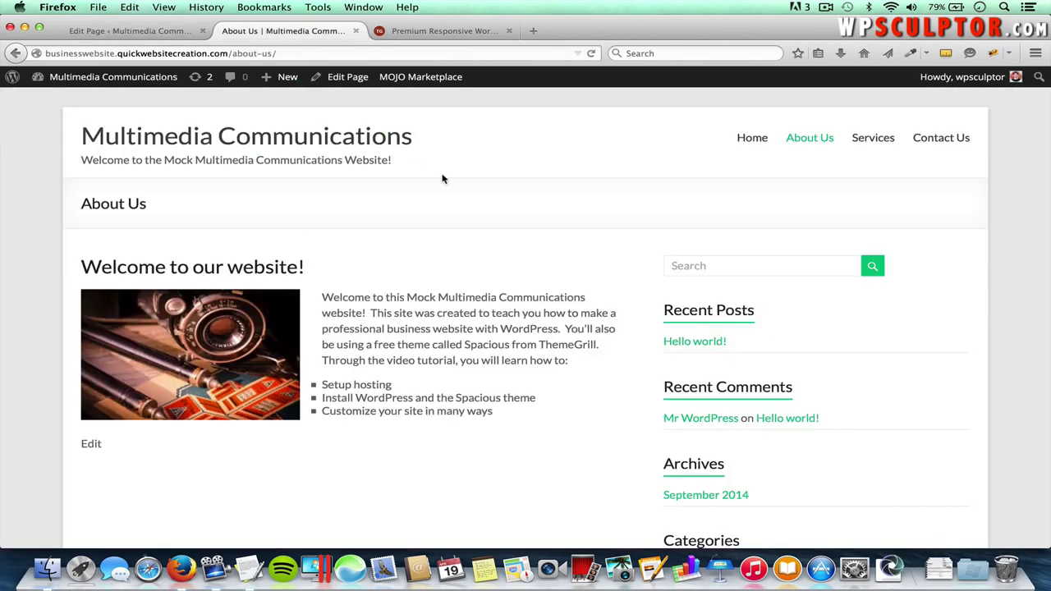
pyautogui.press('super+r')
pyautogui.click(580, 350)
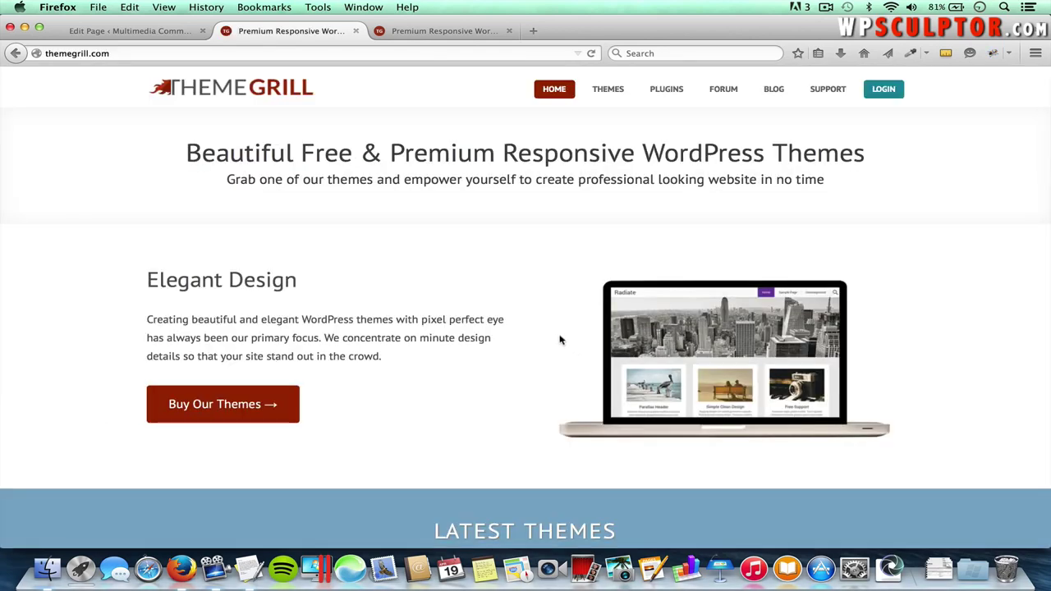
pyautogui.click(16, 53)
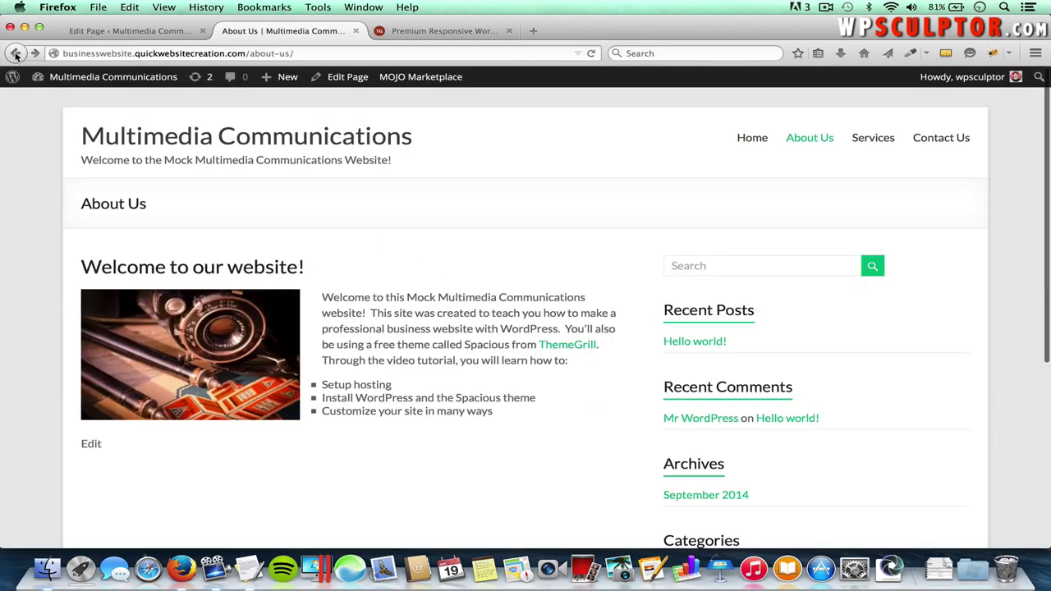
pyautogui.click(509, 31)
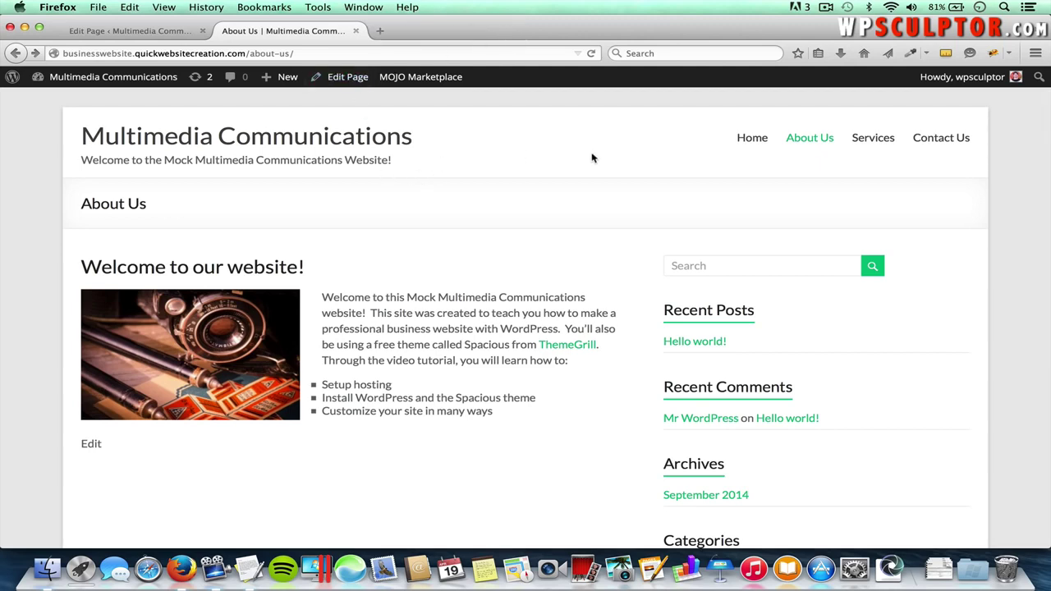
# - View the still-empty live Contact Us page, then return to the About Us editor tab
pyautogui.click(936, 138)
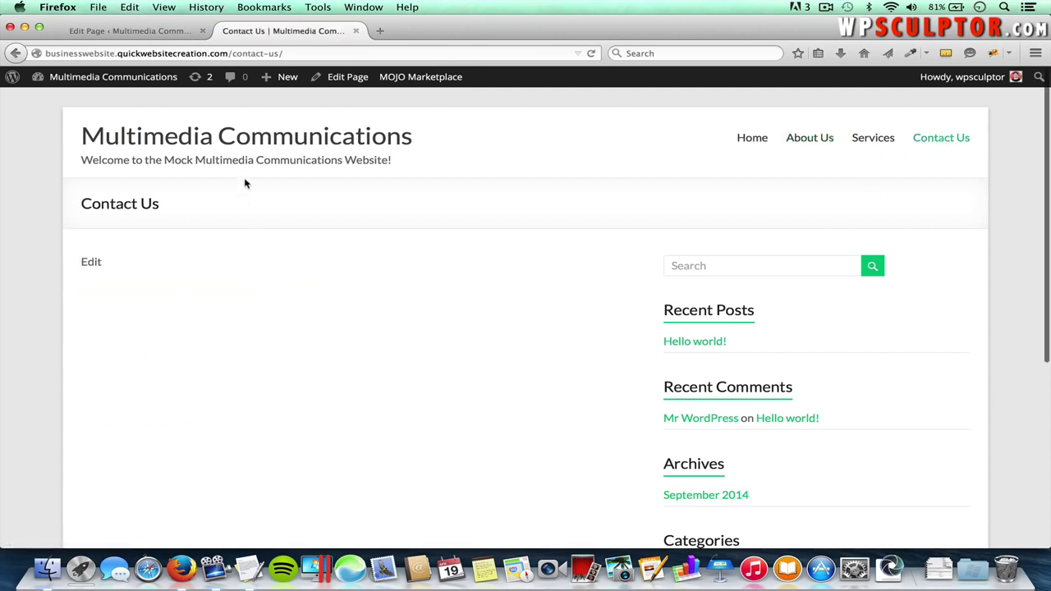
pyautogui.click(159, 31)
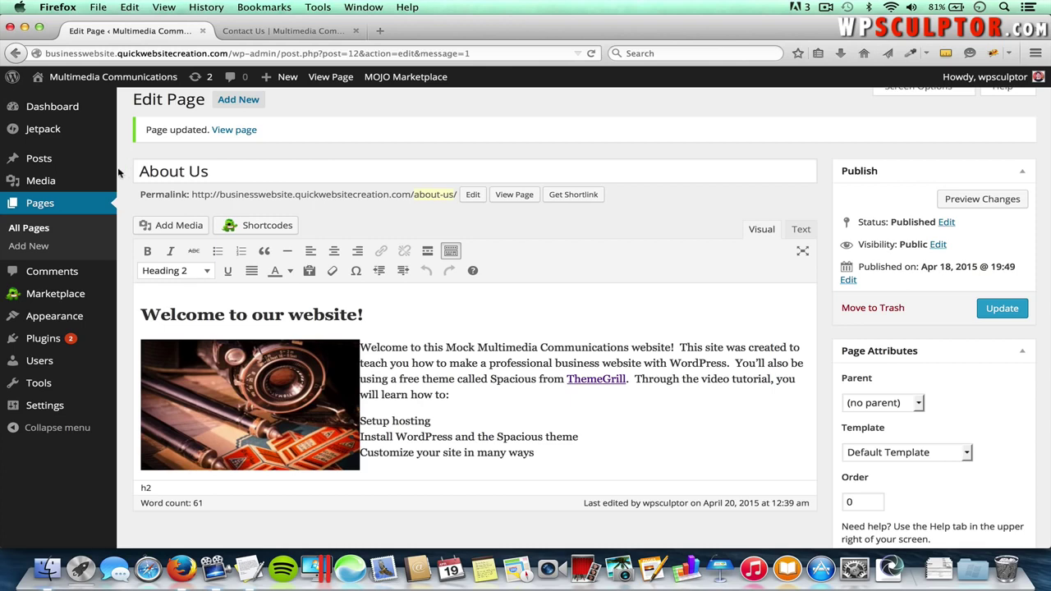
pyautogui.moveTo(68, 340)
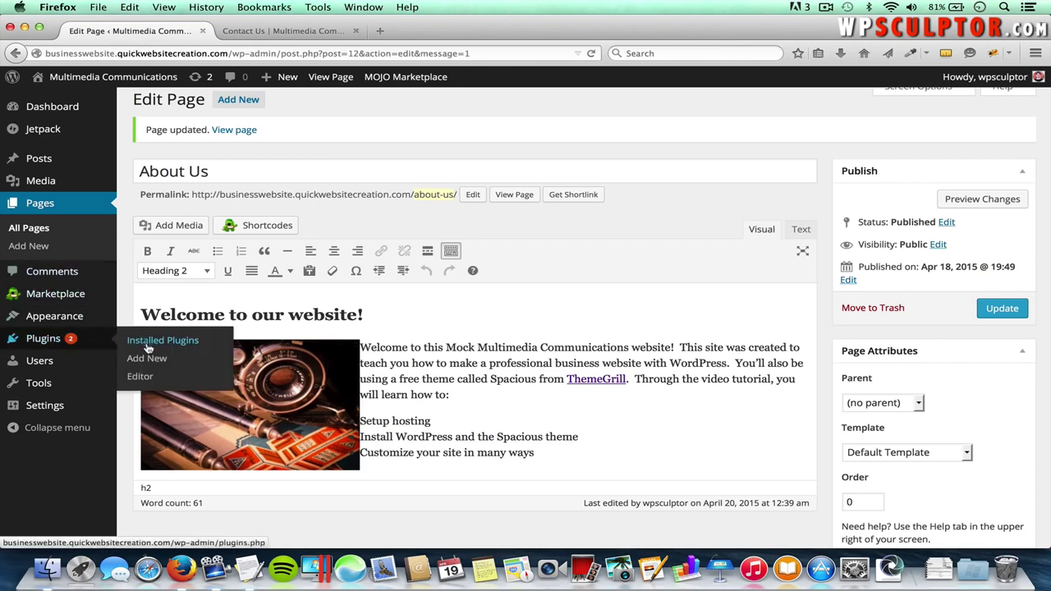
# - Search Add New Plugins for 'contact form 7', install it, and activate it
pyautogui.click(148, 359)
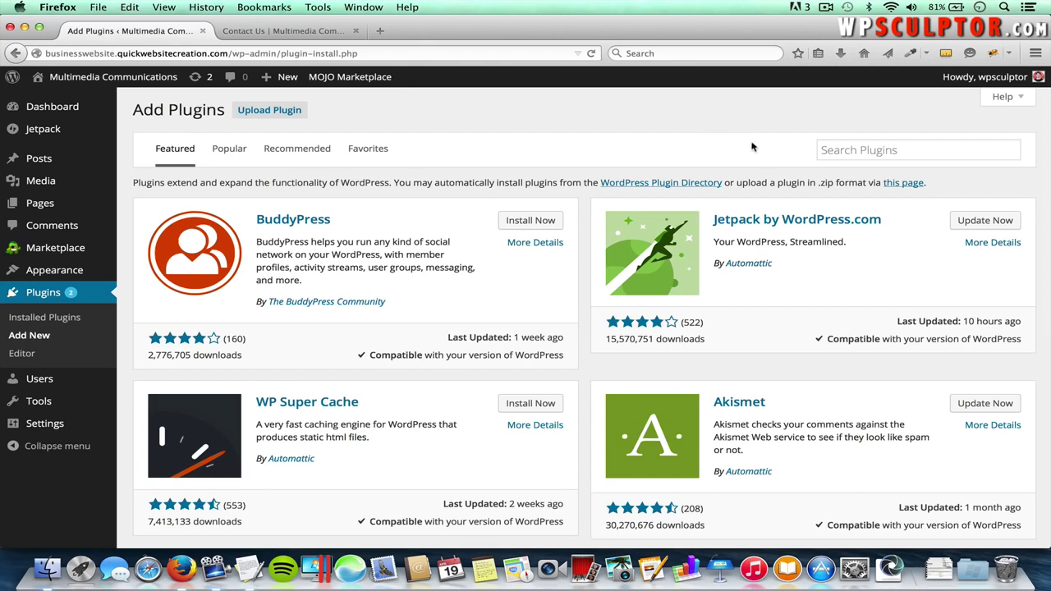
pyautogui.click(887, 149)
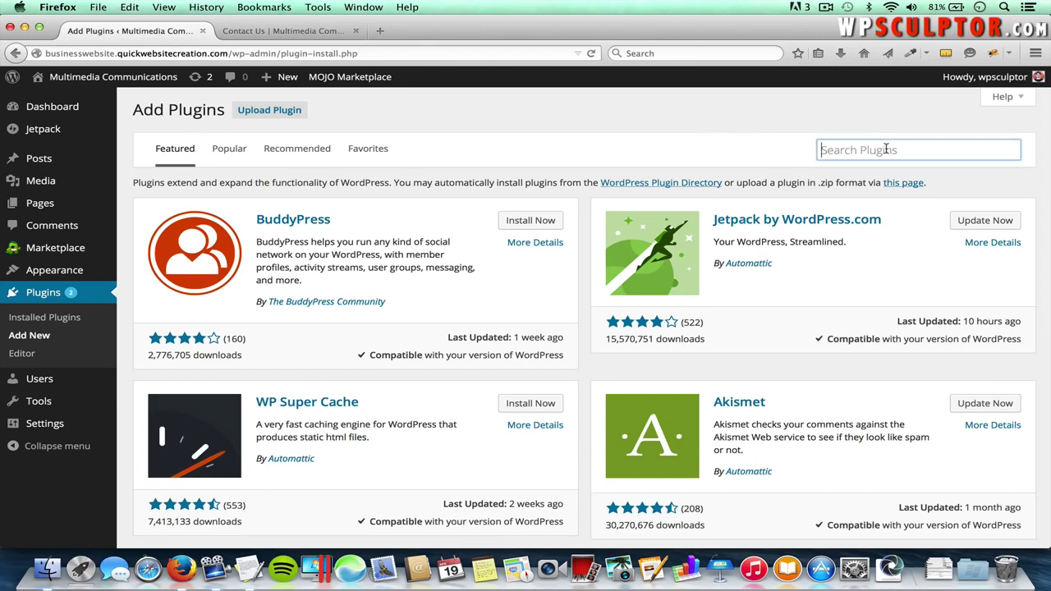
pyautogui.write('contact form 7')
pyautogui.press('Return')
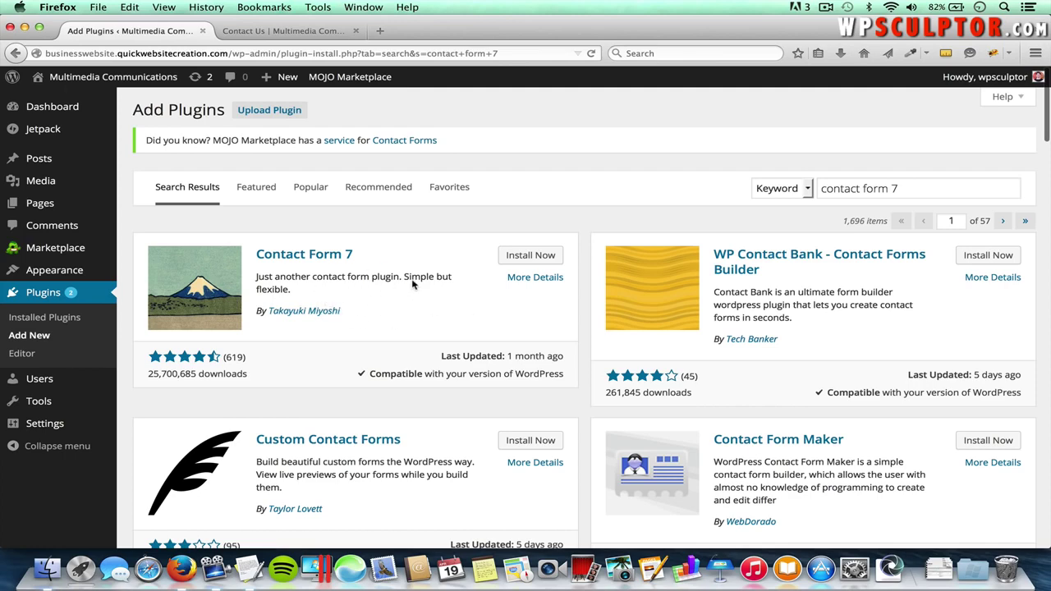
pyautogui.click(534, 262)
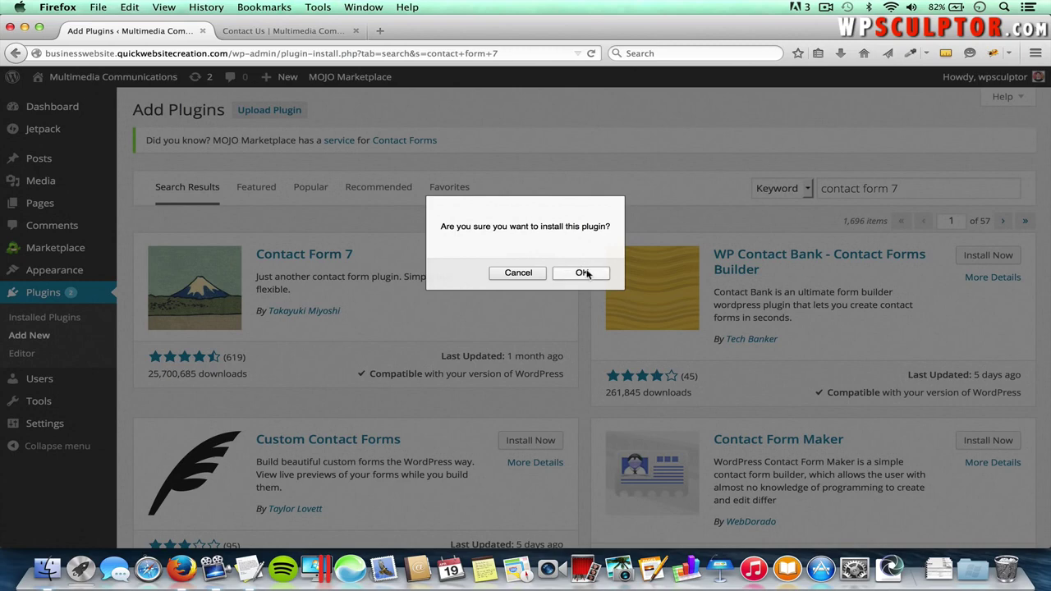
pyautogui.click(587, 274)
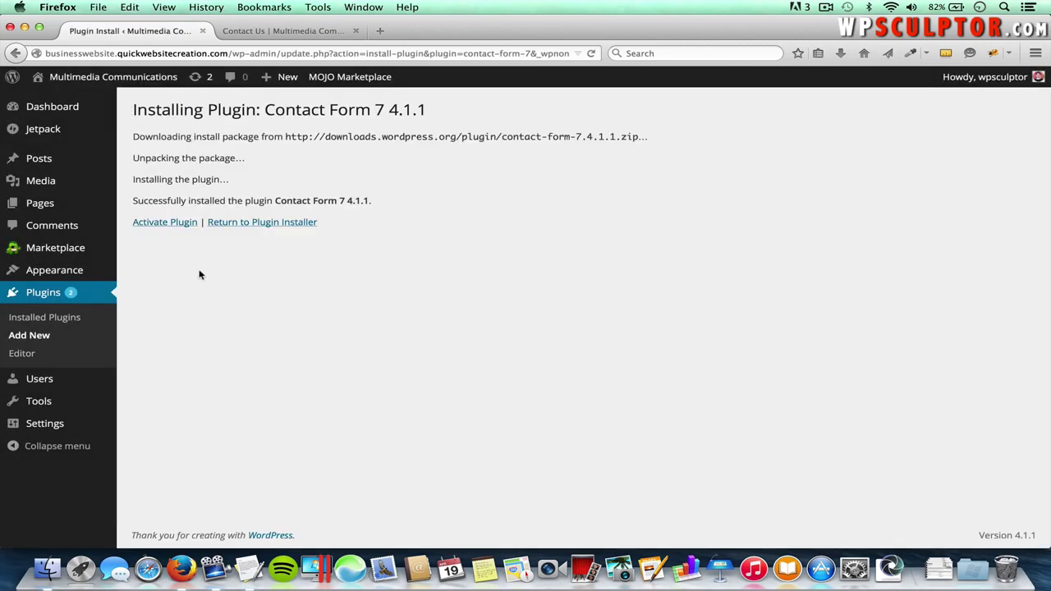
pyautogui.click(175, 223)
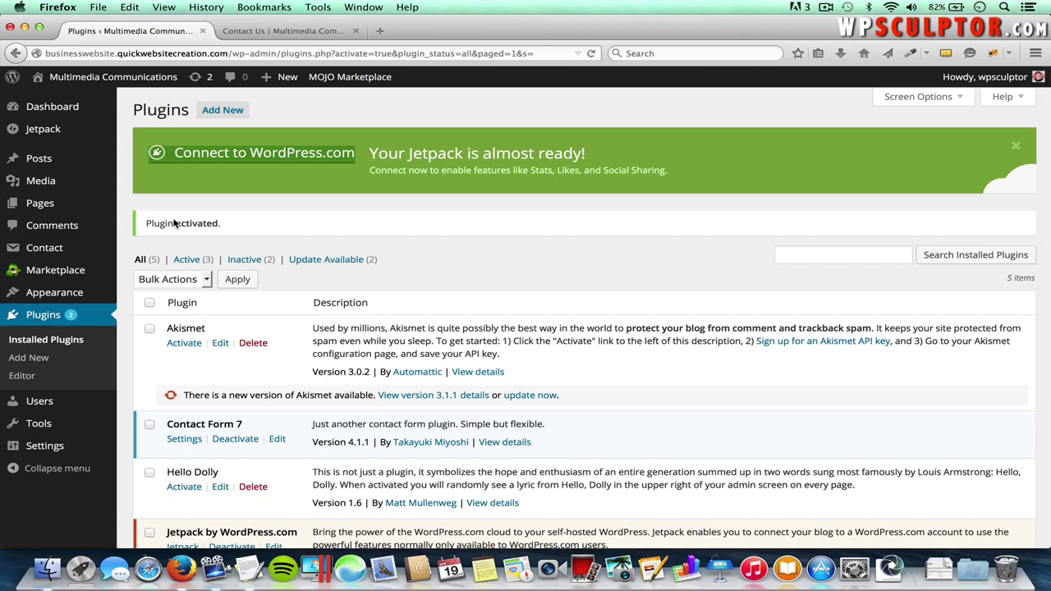
# - Open Contact form 1 from Contact Forms and check the recipient address in its Mail To field
pyautogui.moveTo(67, 250)
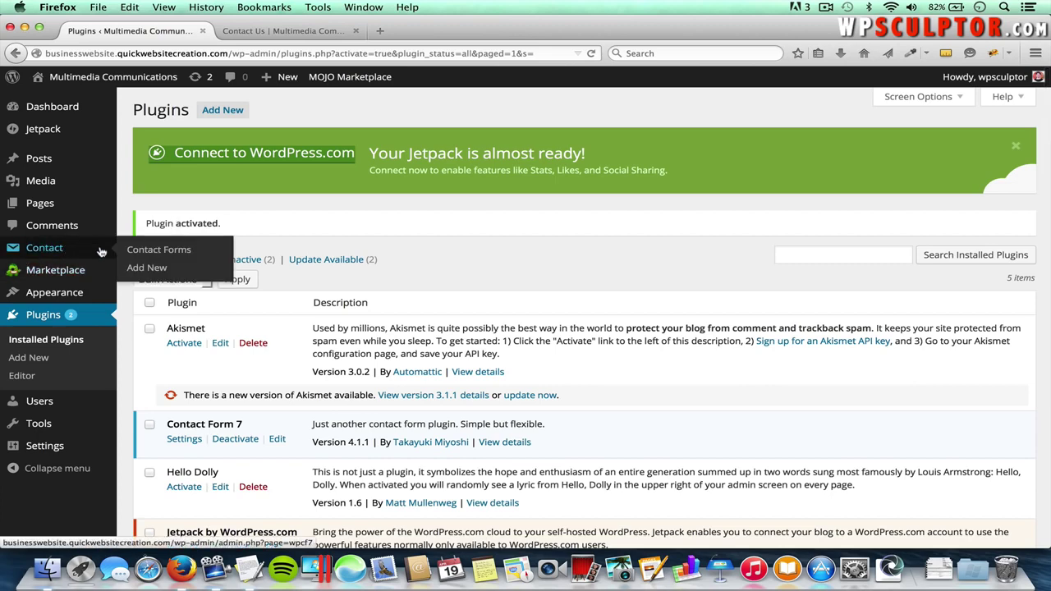
pyautogui.click(159, 253)
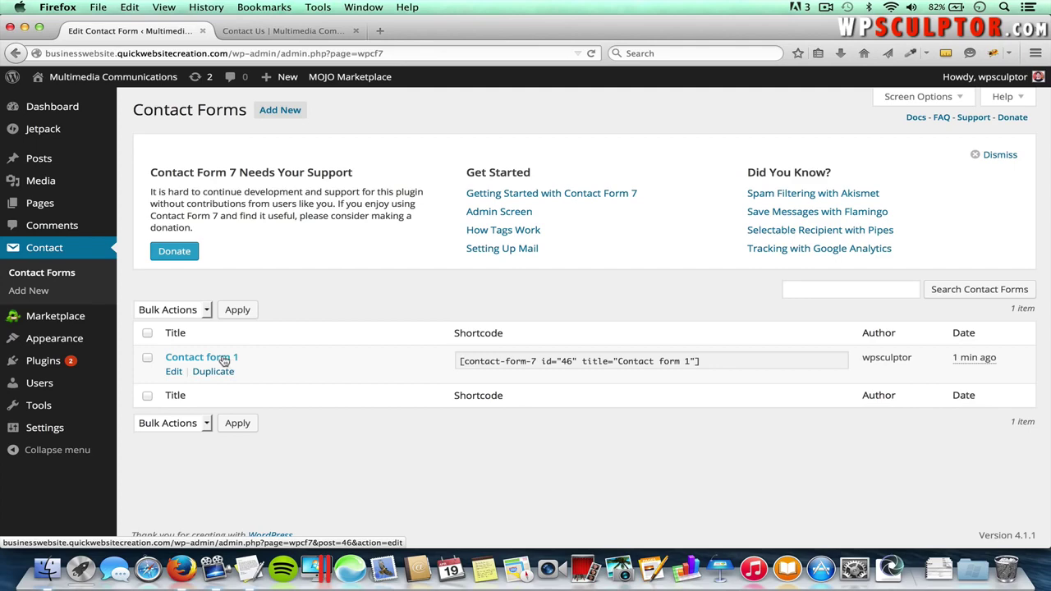
pyautogui.click(223, 361)
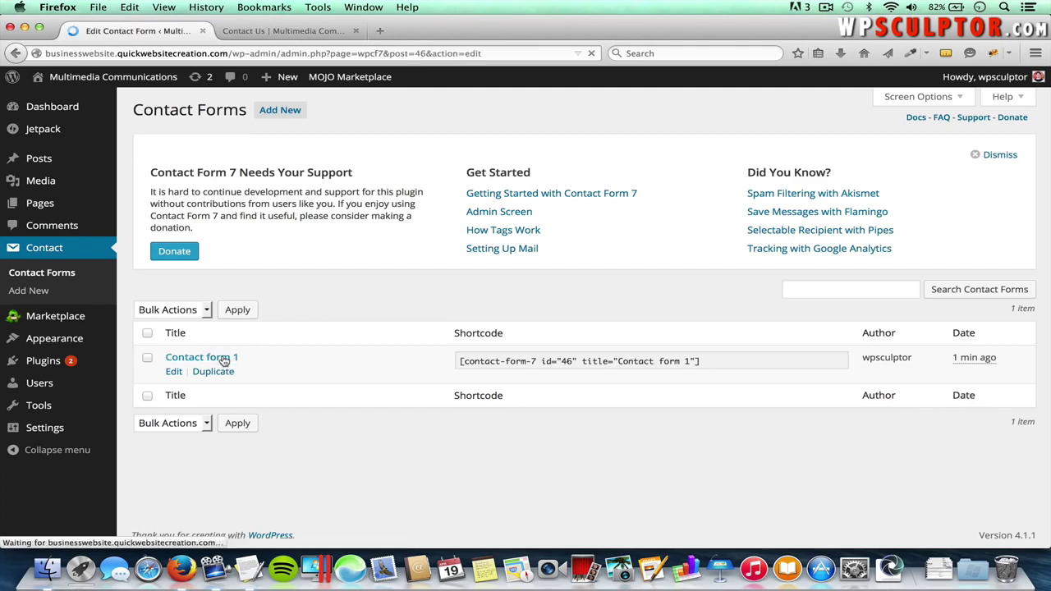
pyautogui.scroll(-5, 409, 330)
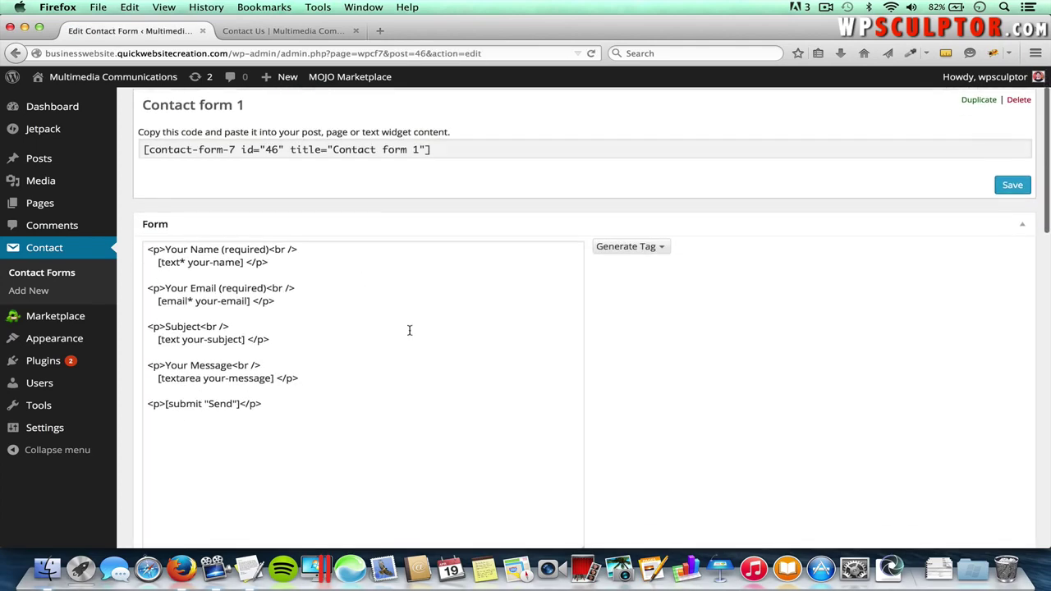
pyautogui.scroll(-1, 354, 417)
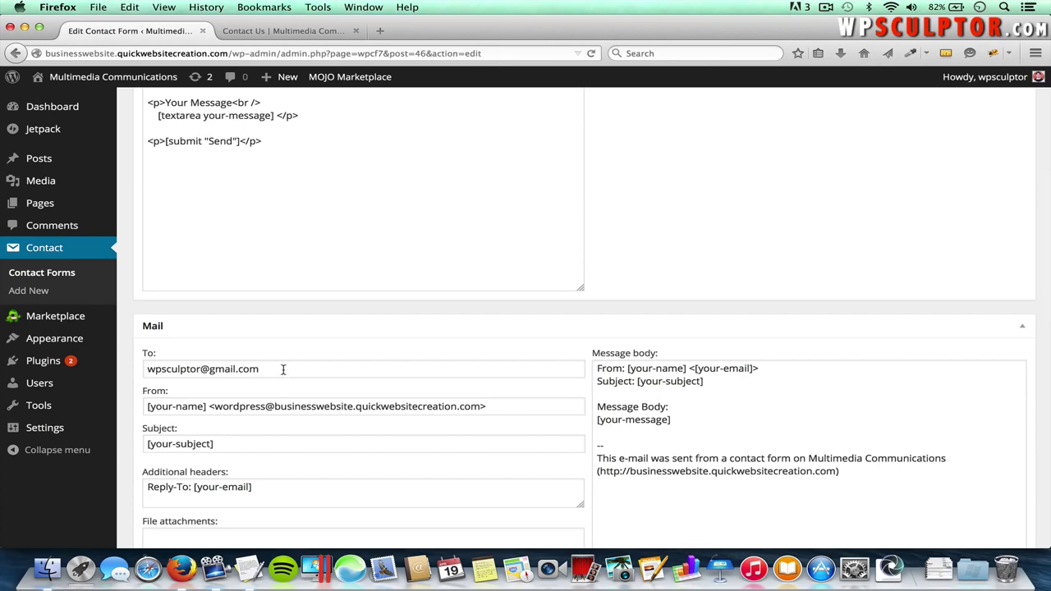
pyautogui.moveTo(281, 370); pyautogui.dragTo(143, 368)
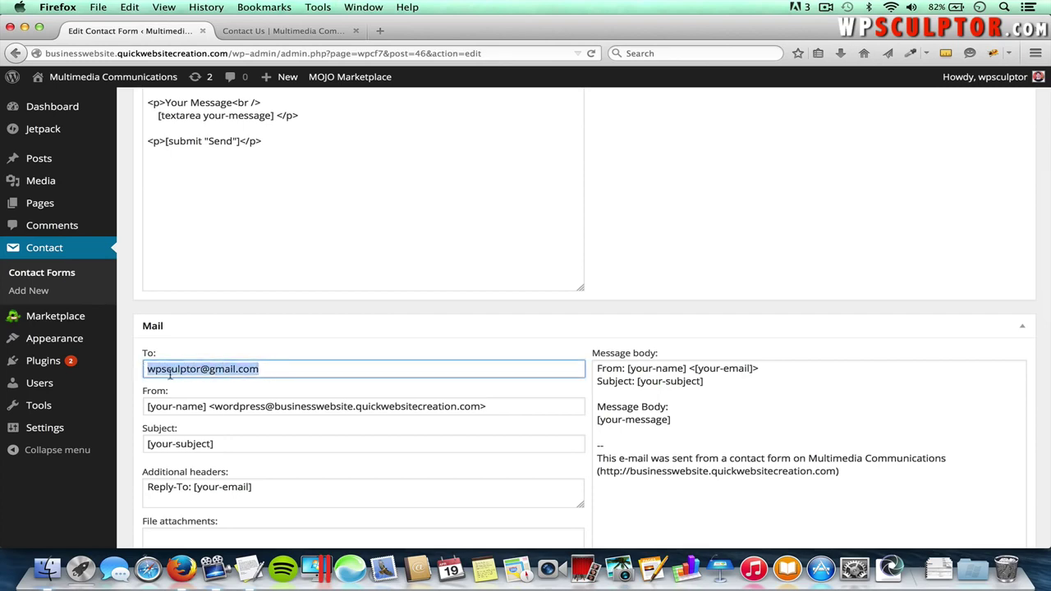
pyautogui.scroll(-10, 220, 415)
pyautogui.scroll(-3, 219, 414)
pyautogui.scroll(20, 218, 411)
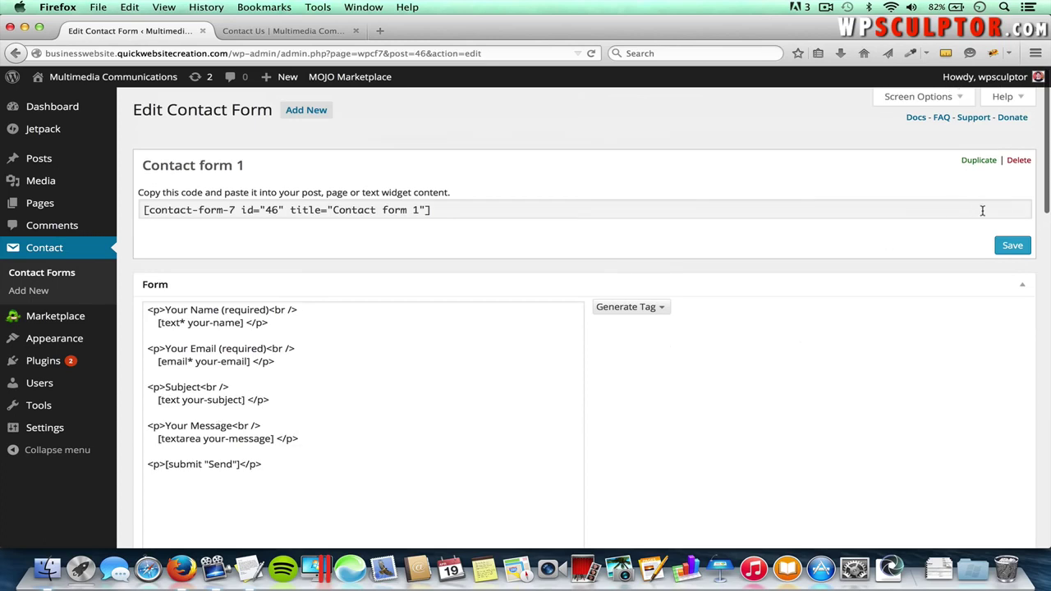
# - Save Contact form 1, copy its [contact-form-7 id="46"] shortcode, and open the Contact Us page for editing
pyautogui.click(1010, 248)
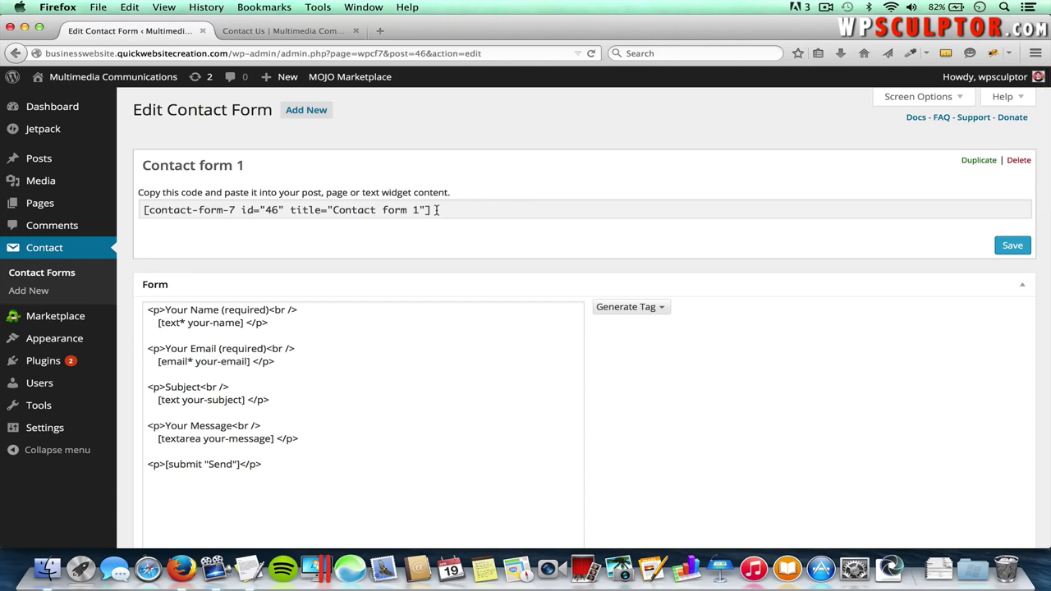
pyautogui.click(438, 210)
pyautogui.press('super+c')
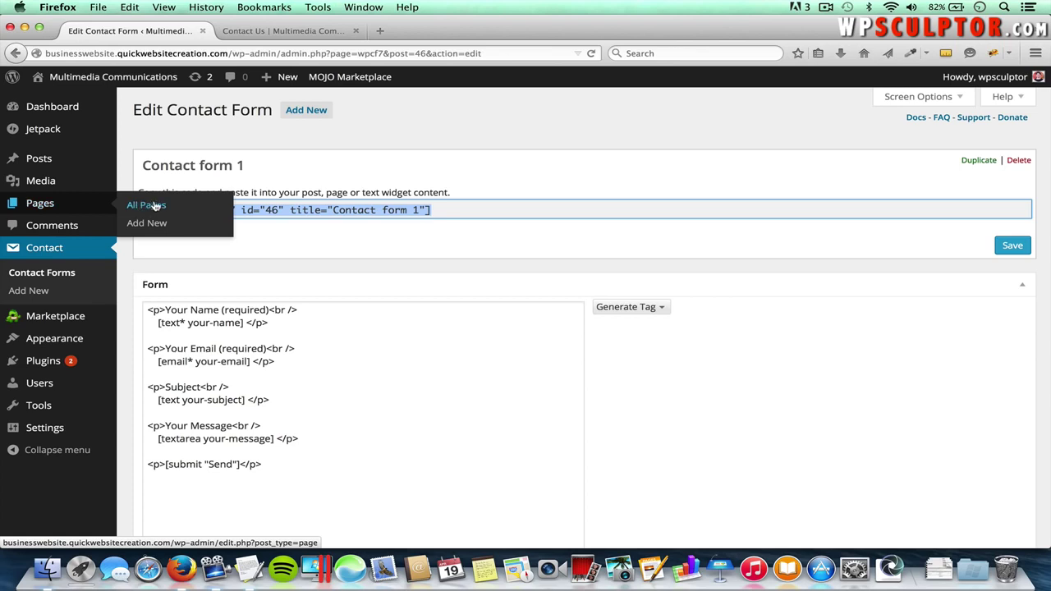
pyautogui.click(155, 207)
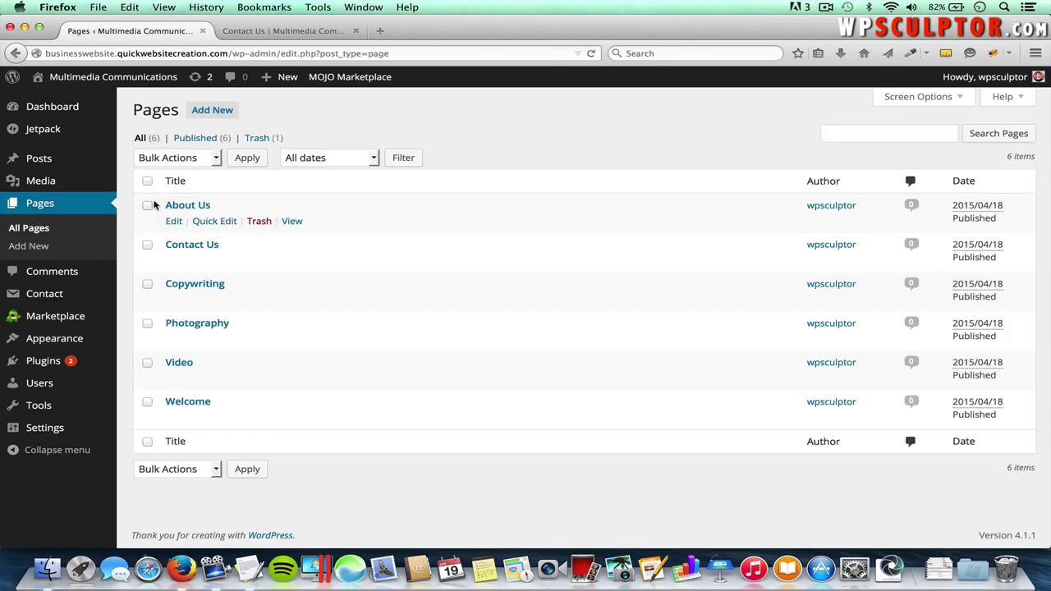
pyautogui.click(196, 248)
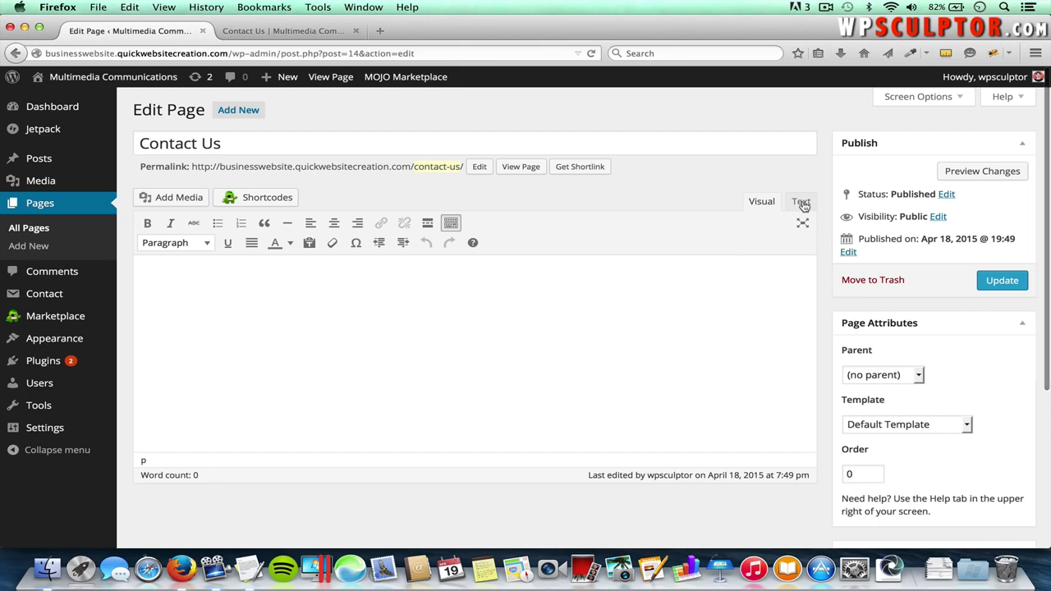
# - Paste the shortcode in the Text editor, update Contact Us, and switch to its live tab
pyautogui.click(802, 203)
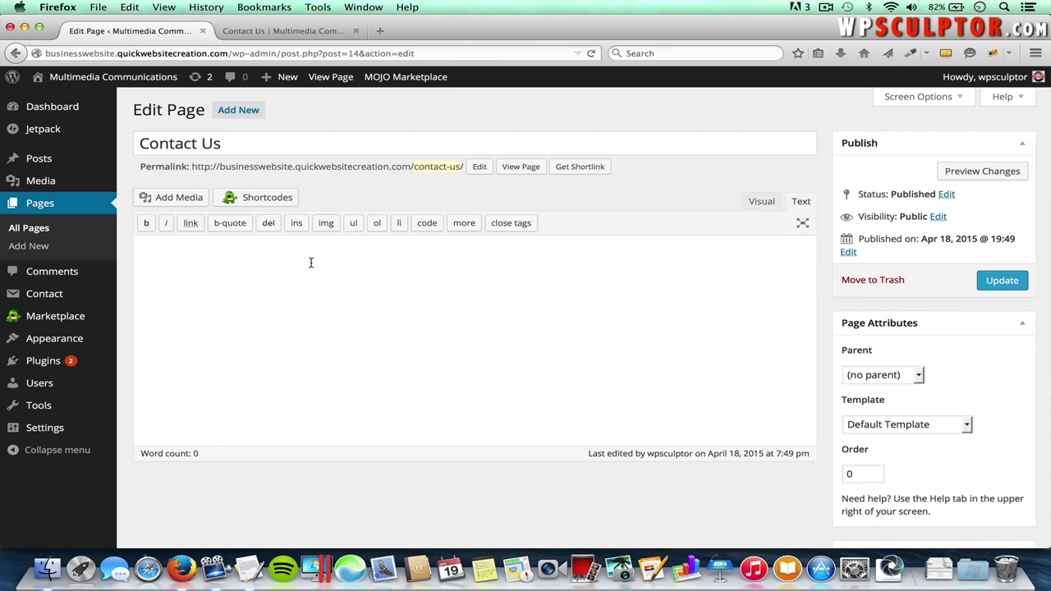
pyautogui.press('super+v')
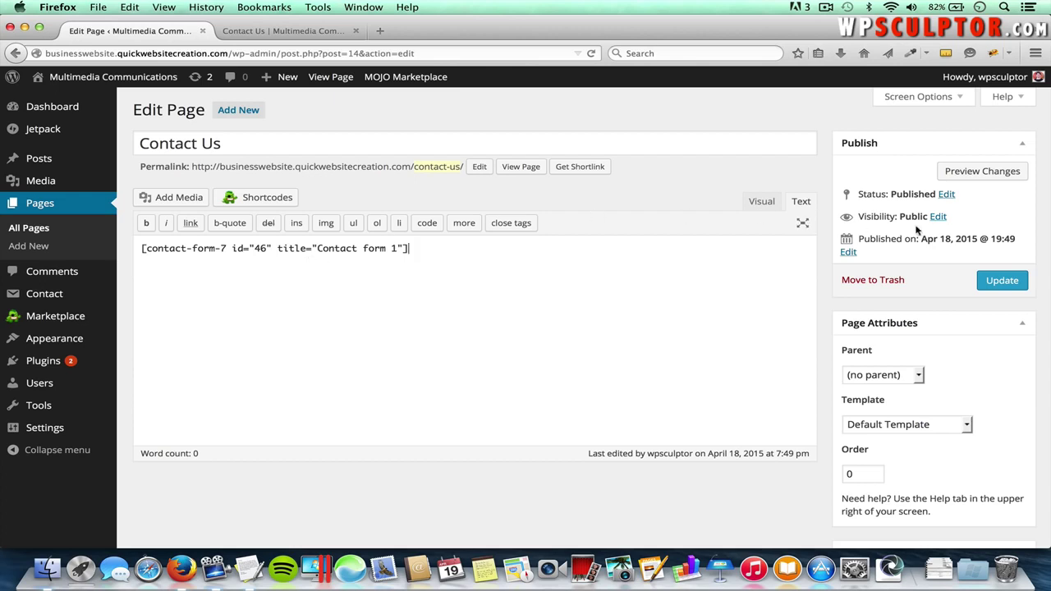
pyautogui.click(1000, 288)
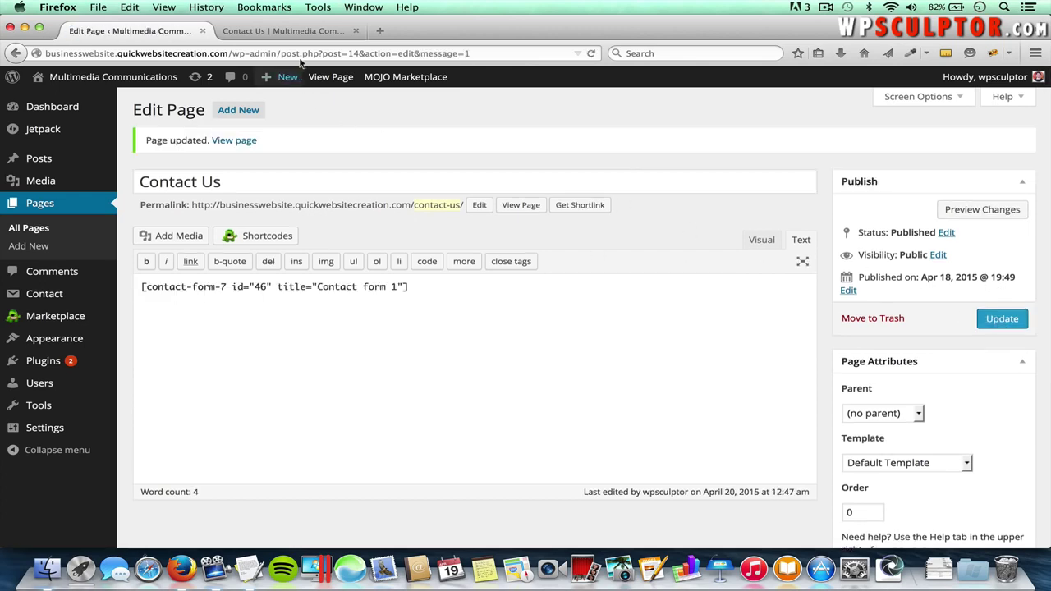
pyautogui.click(292, 31)
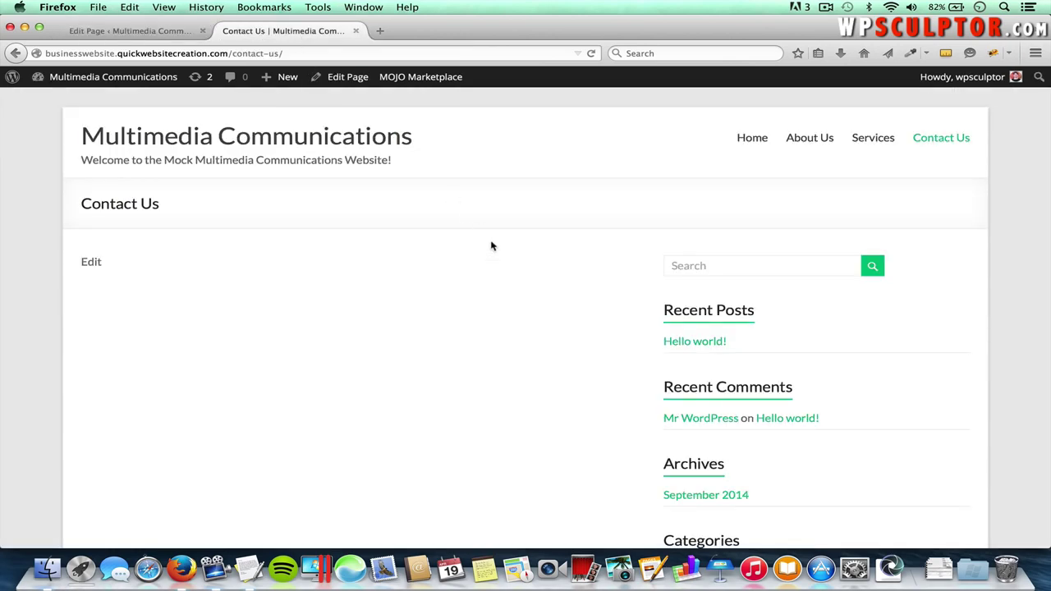
# - Reload the live Contact Us page, check the form fields and Send button, then return to the editor
pyautogui.press('super+r')
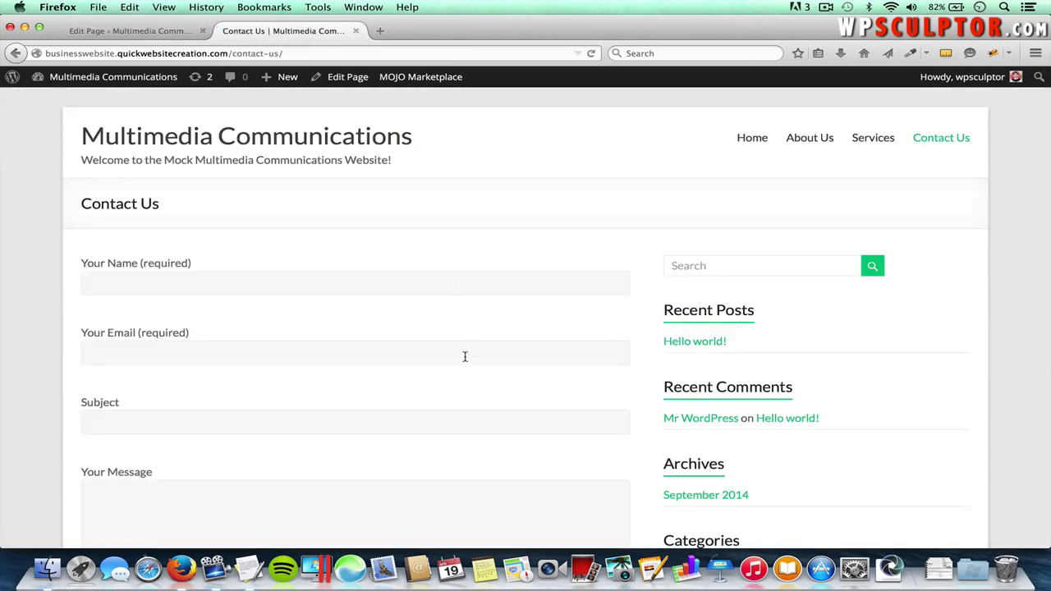
pyautogui.scroll(-2, 463, 350)
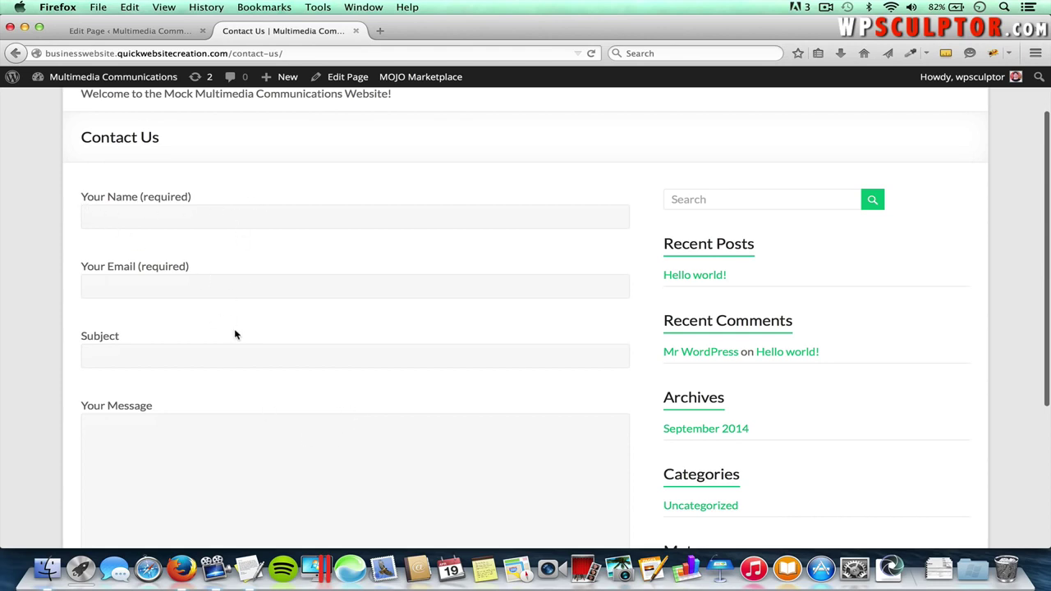
pyautogui.scroll(-5, 235, 331)
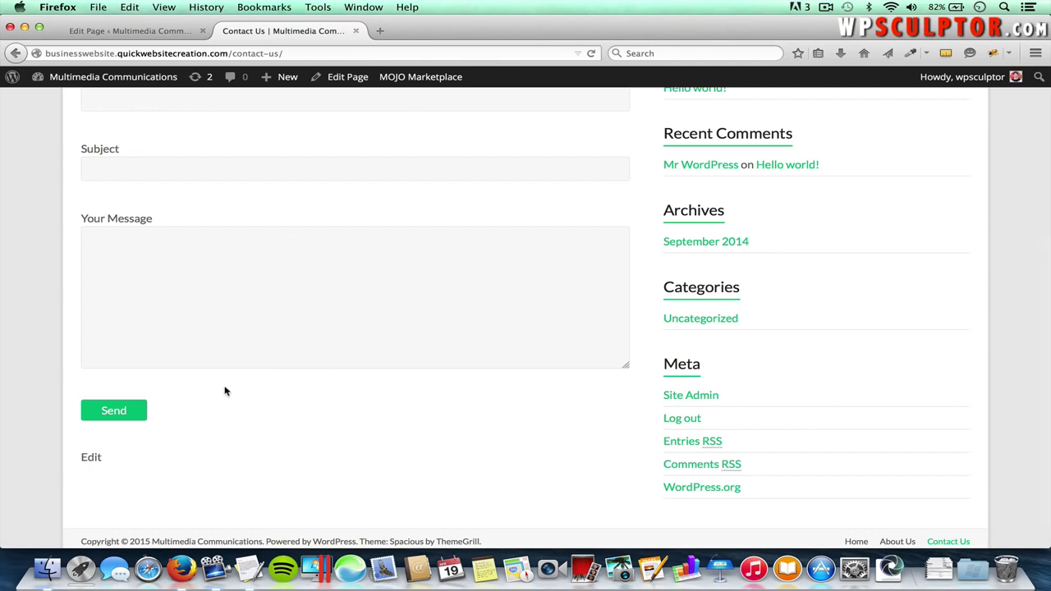
pyautogui.scroll(6, 224, 389)
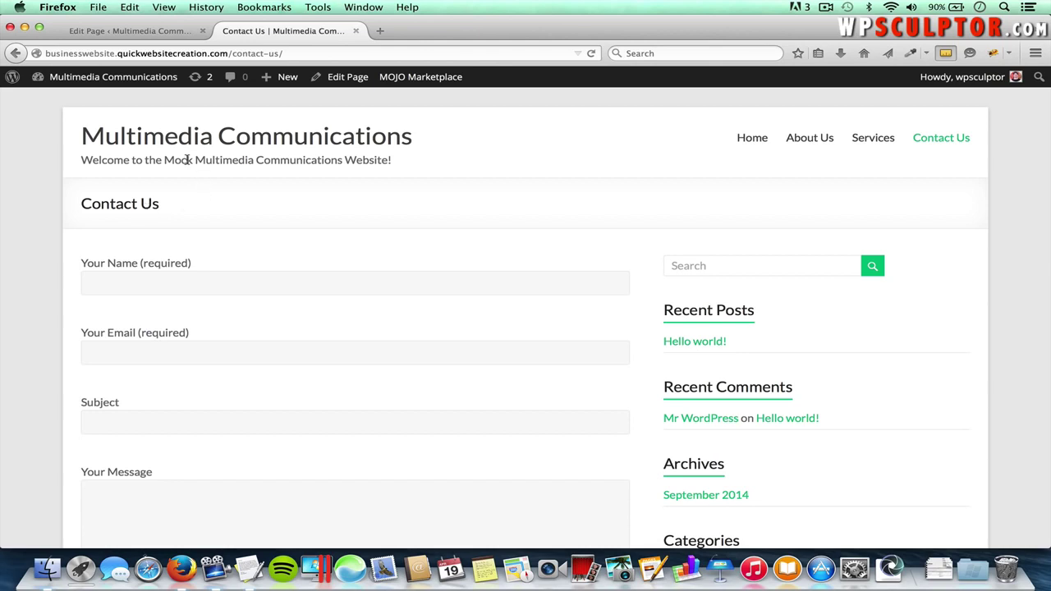
pyautogui.click(144, 31)
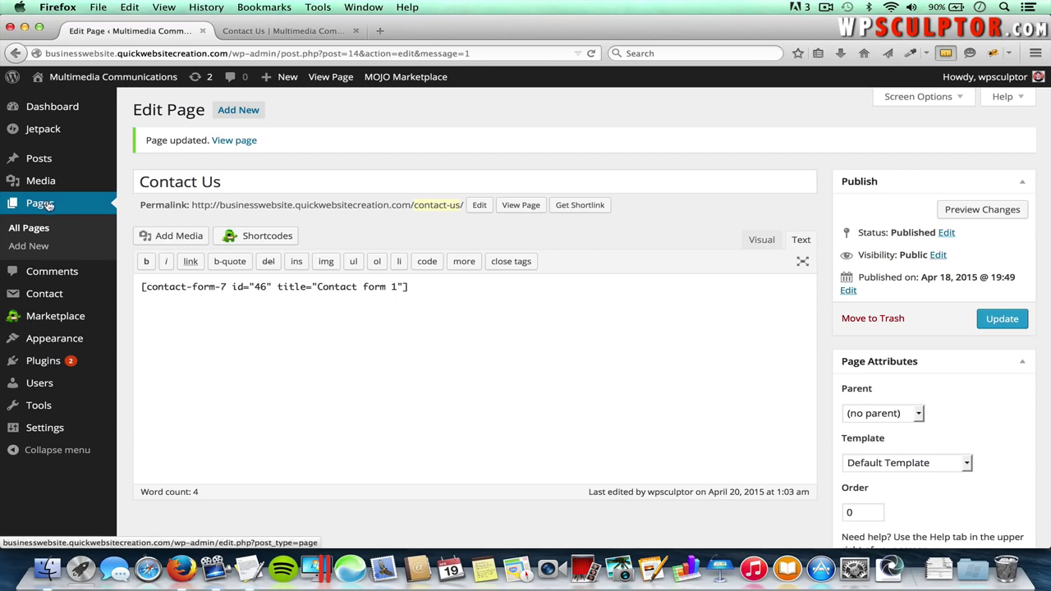
# - Open the Photography page in the Visual editor and type 'Take a look at our image gallery:'
pyautogui.click(33, 230)
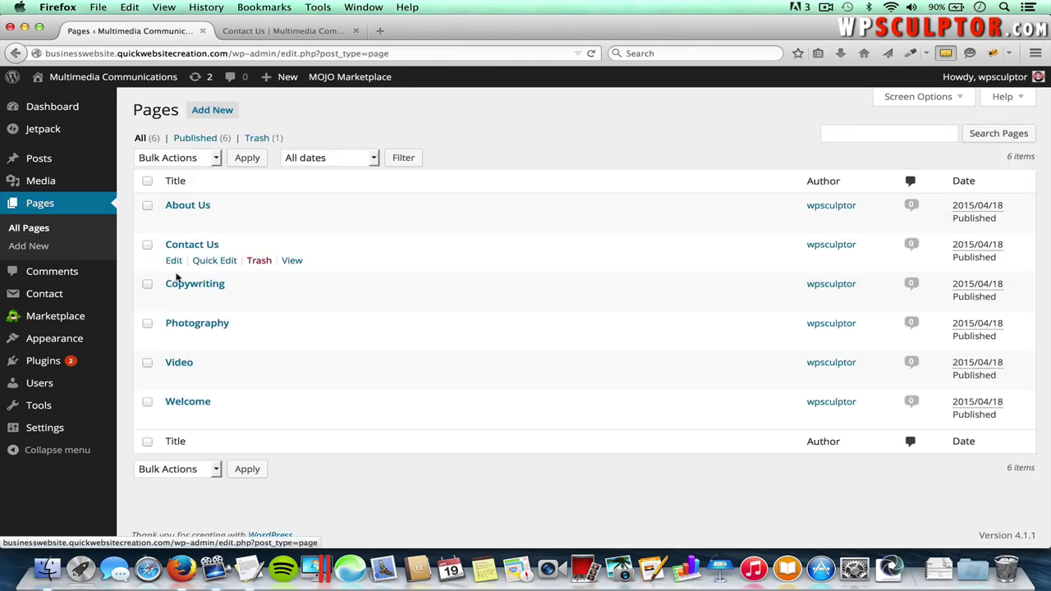
pyautogui.click(188, 326)
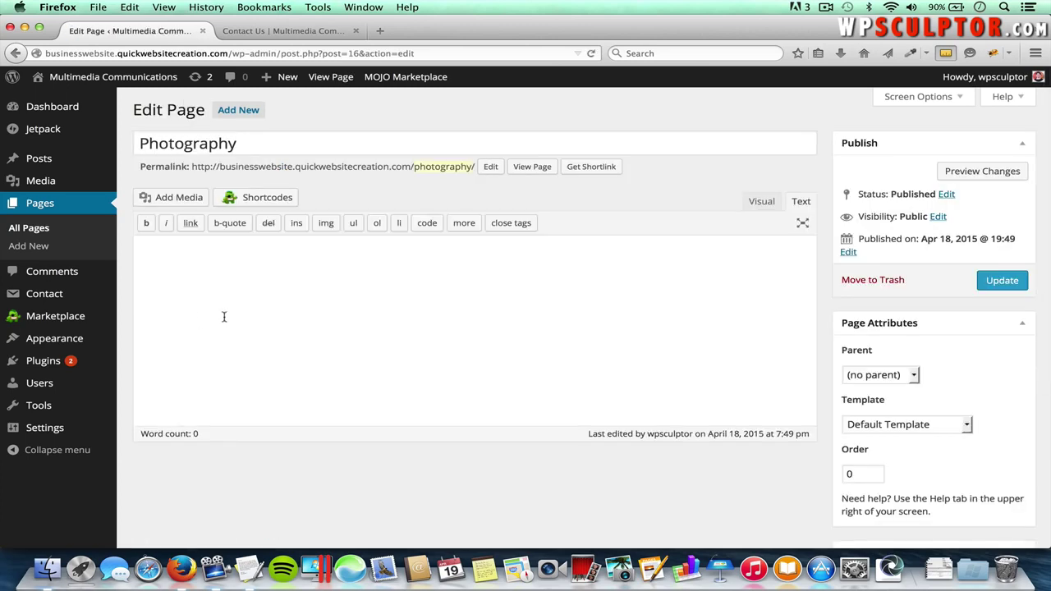
pyautogui.click(762, 203)
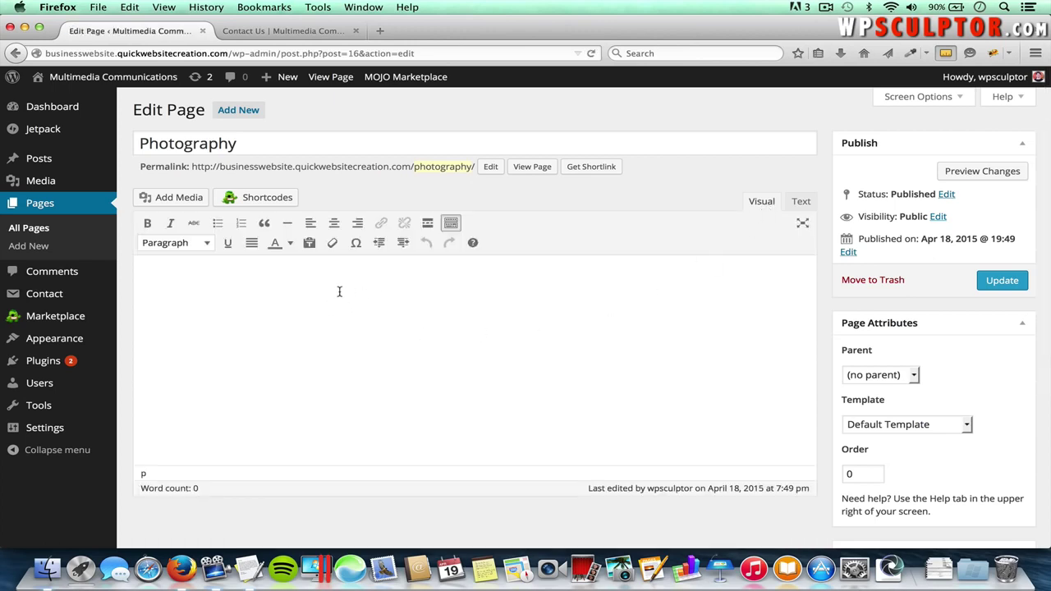
pyautogui.write('Take a look at our image gallery:')
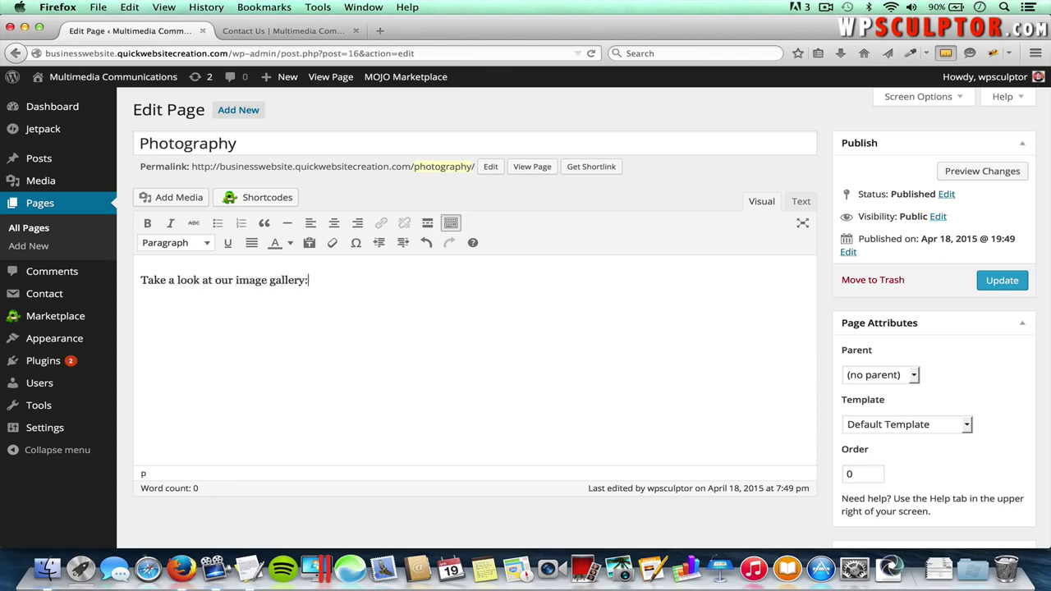
# - Format the intro line as Heading 2 and update the Photography page
pyautogui.moveTo(308, 281); pyautogui.dragTo(140, 282)
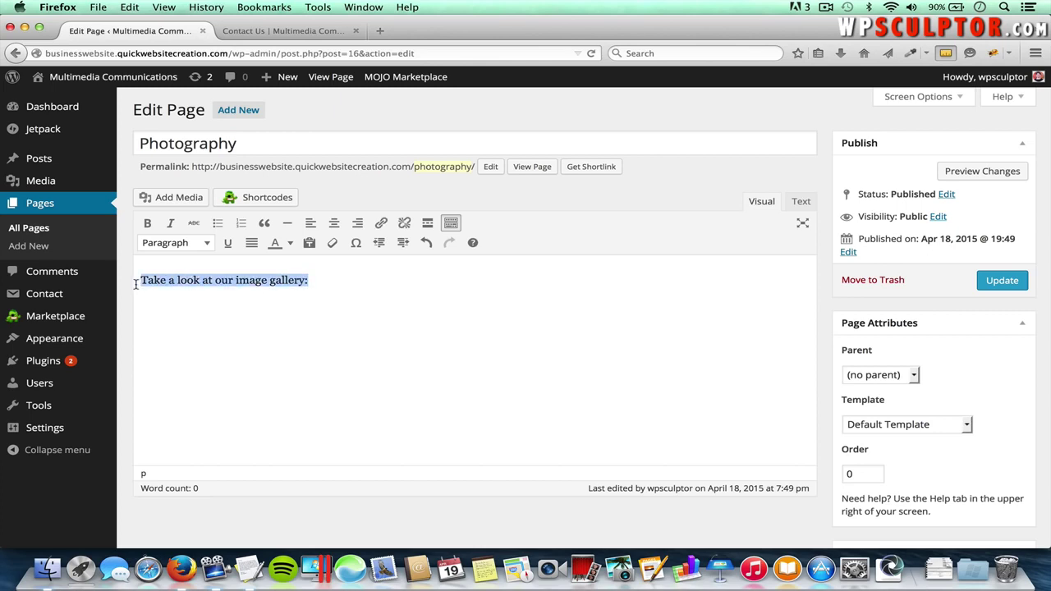
pyautogui.click(173, 245)
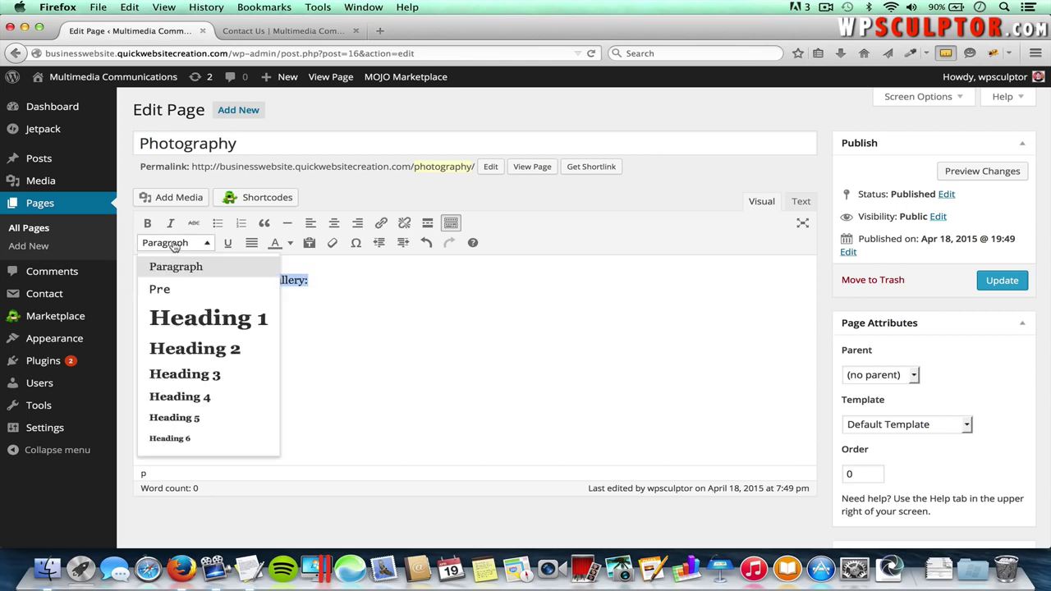
pyautogui.click(168, 356)
pyautogui.click(470, 288)
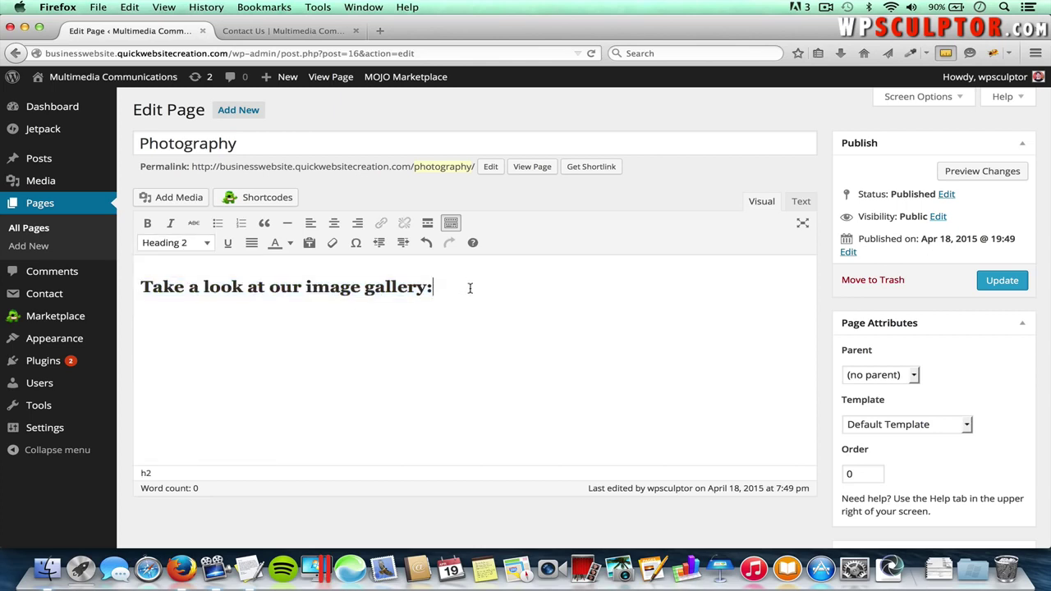
pyautogui.click(997, 284)
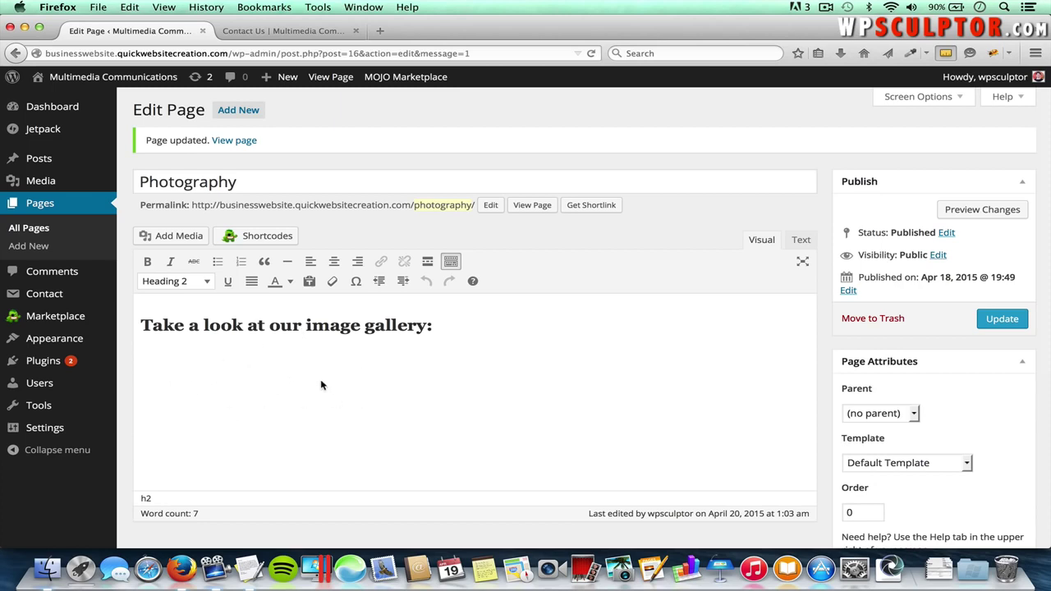
pyautogui.moveTo(97, 367)
pyautogui.click(150, 380)
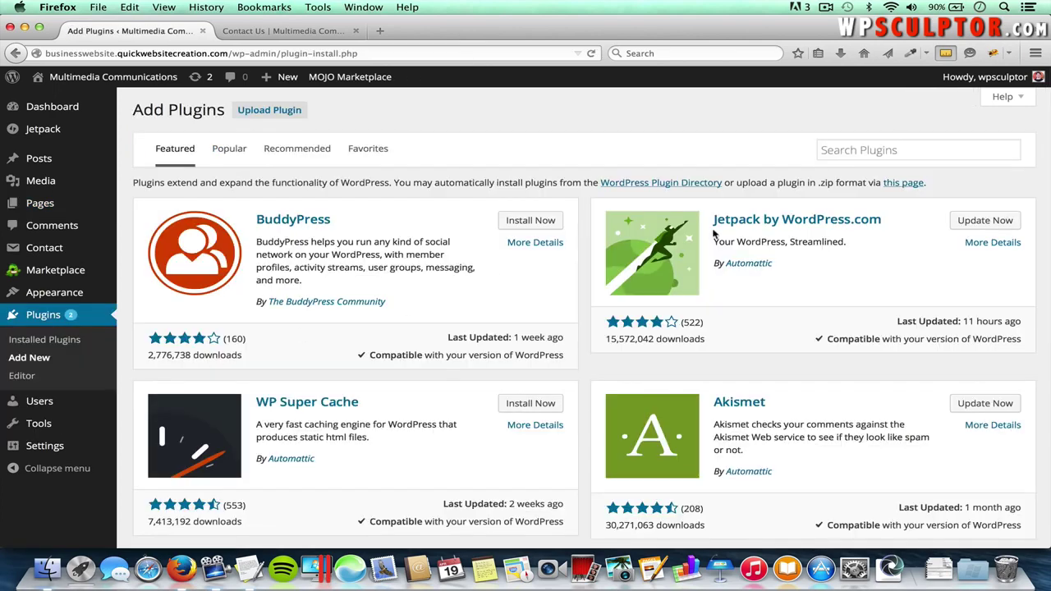
# - Search plugins for 'Nextgen Gallery', install NextGEN Gallery, and activate it
pyautogui.click(866, 149)
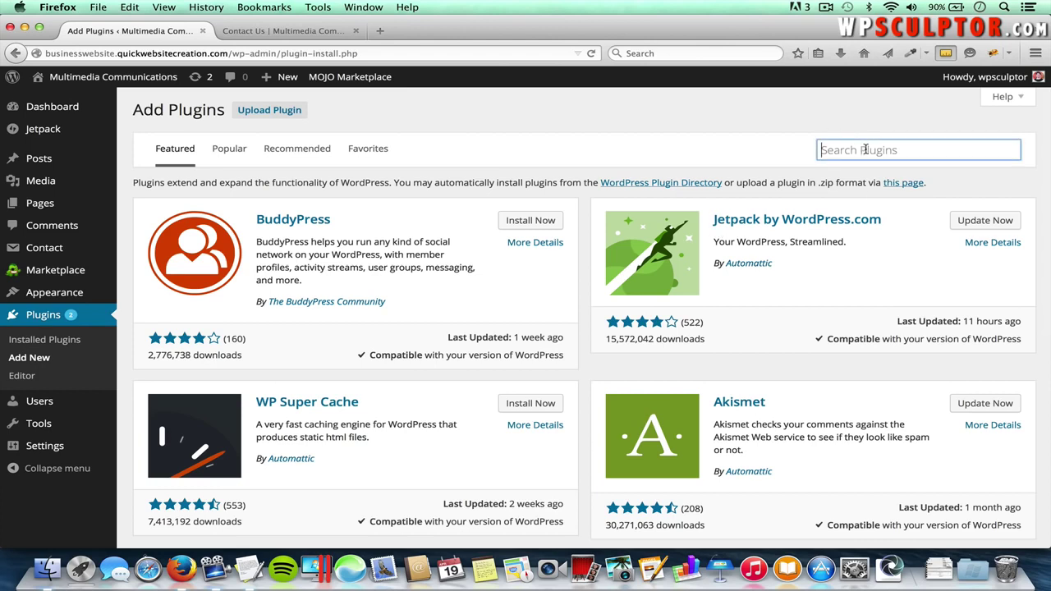
pyautogui.write('Nextg')
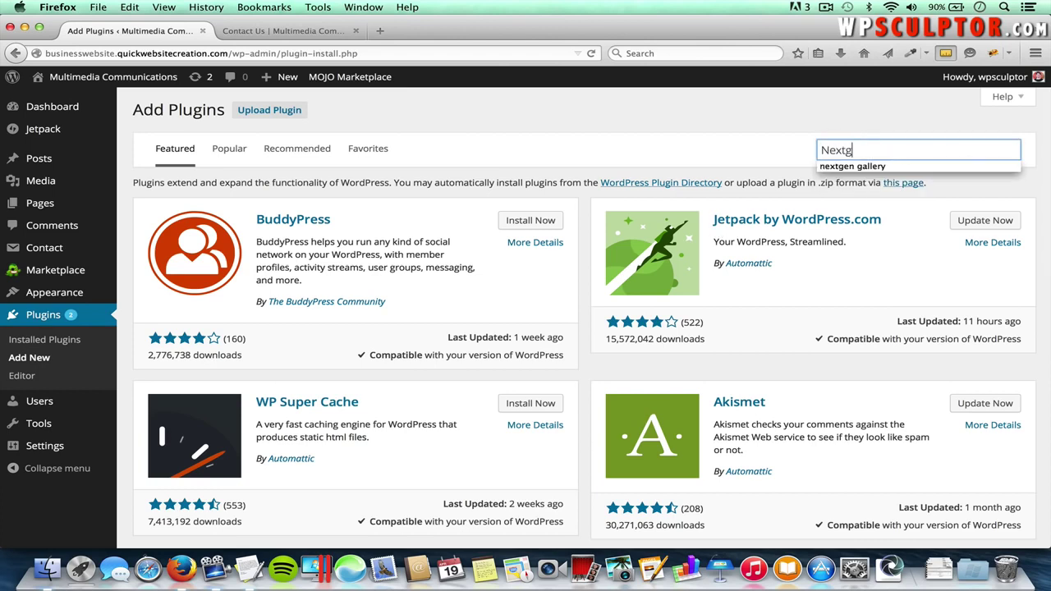
pyautogui.write('en Gallery')
pyautogui.press('Return')
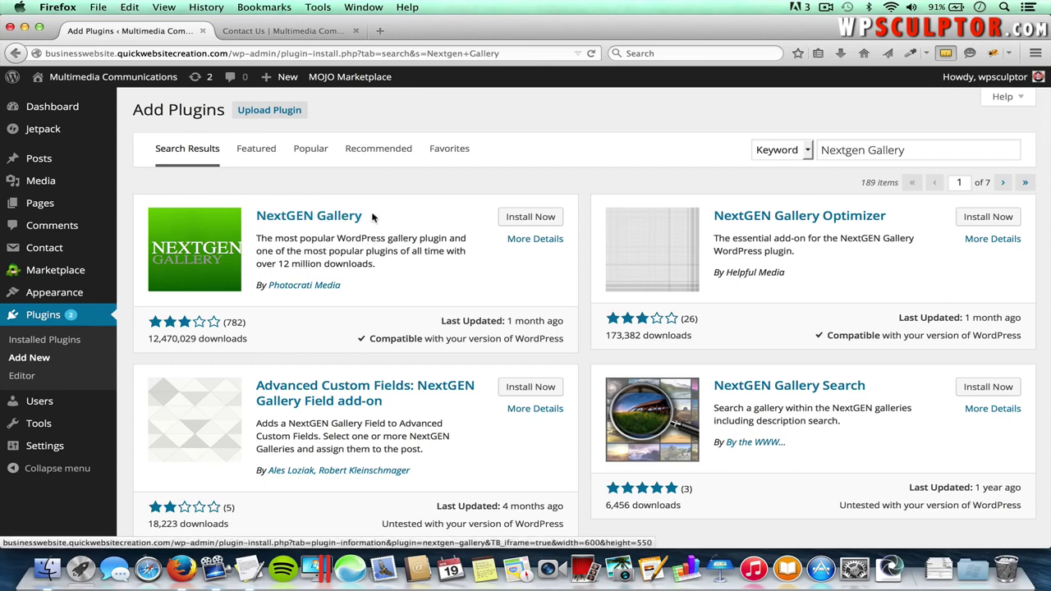
pyautogui.click(546, 217)
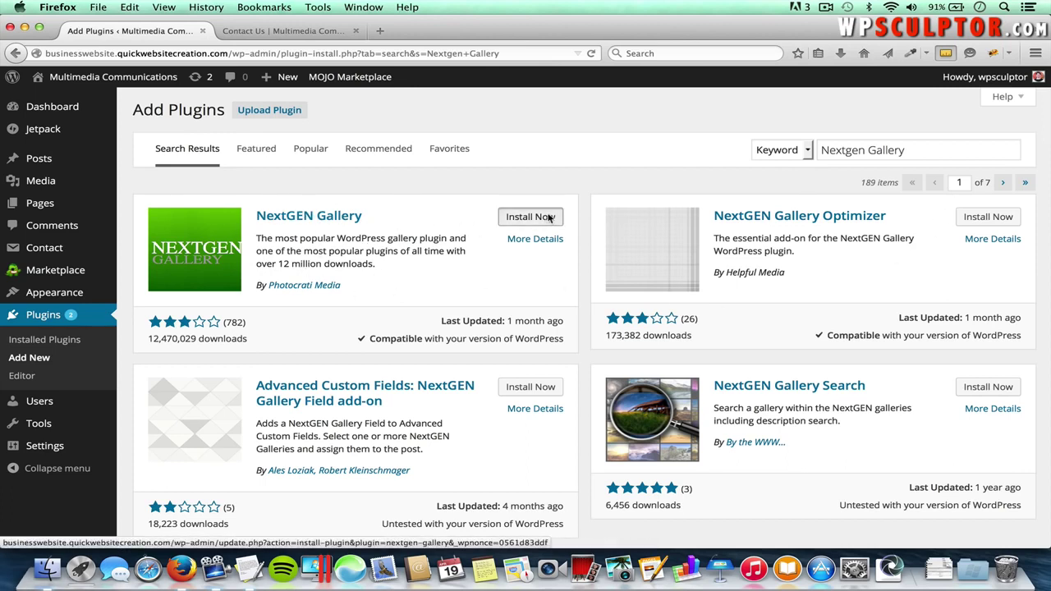
pyautogui.click(580, 272)
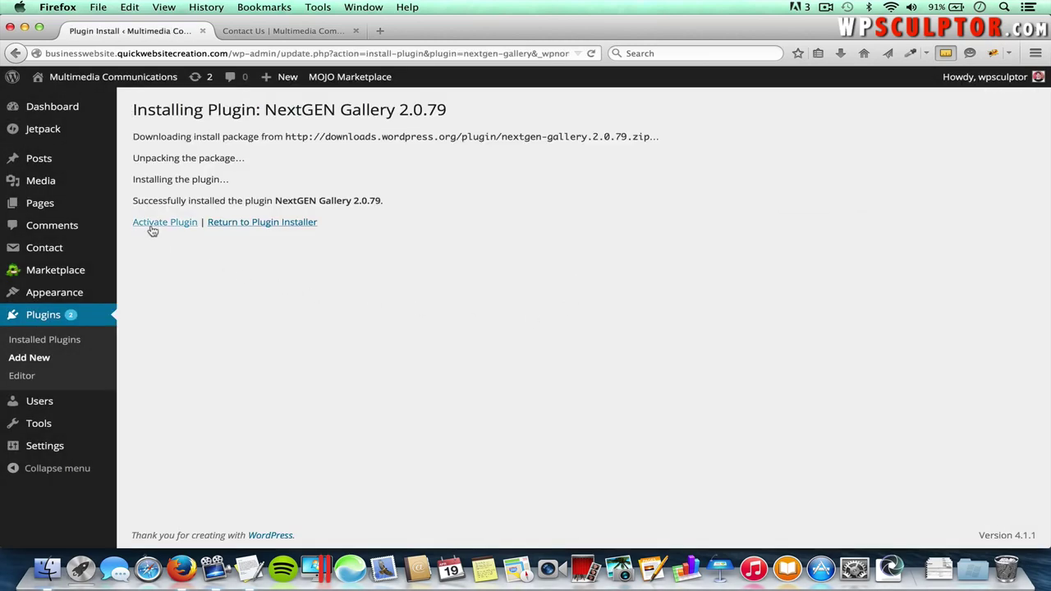
pyautogui.click(152, 225)
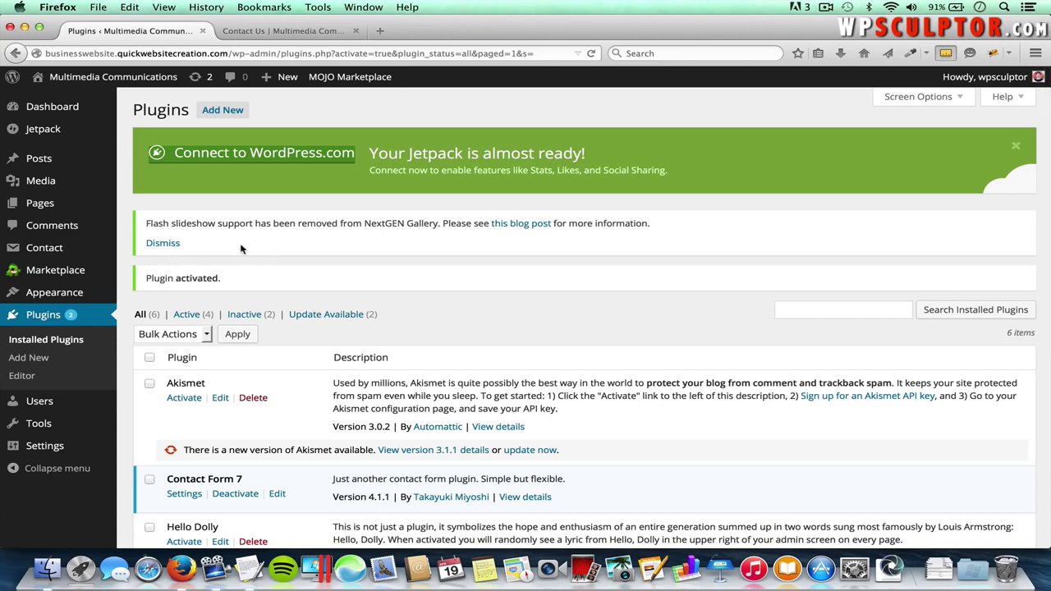
# - Reopen the Photography page, add a new line below the heading, and open NextGEN's Attach Gallery window
pyautogui.moveTo(73, 203)
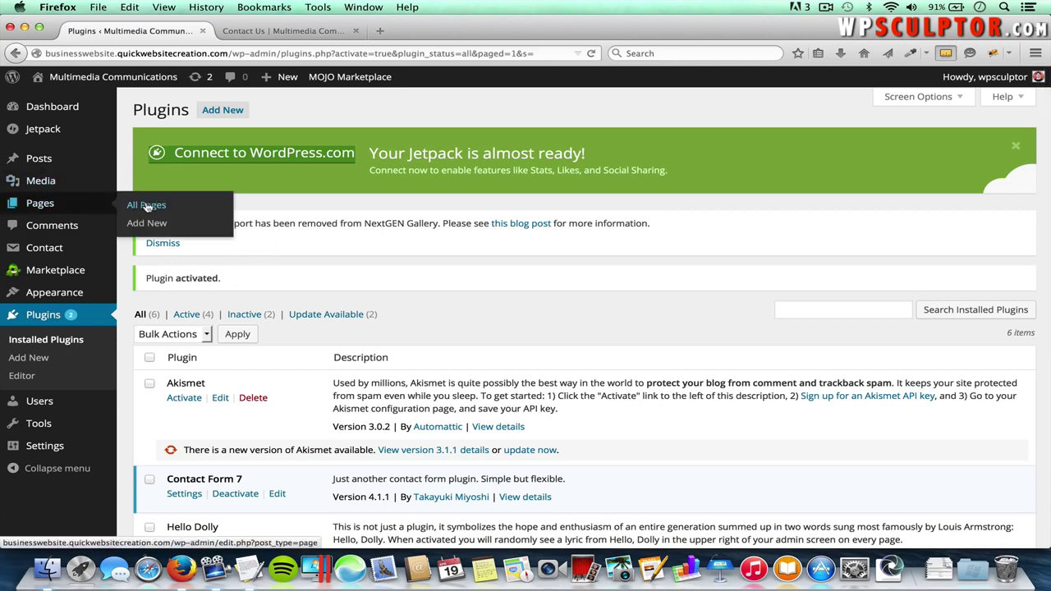
pyautogui.click(148, 206)
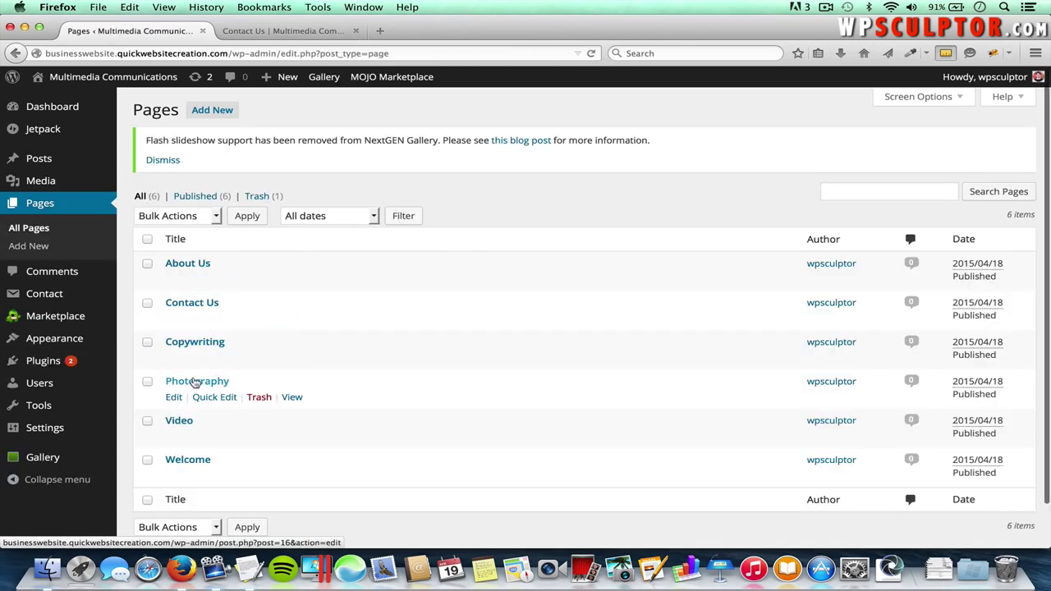
pyautogui.click(197, 383)
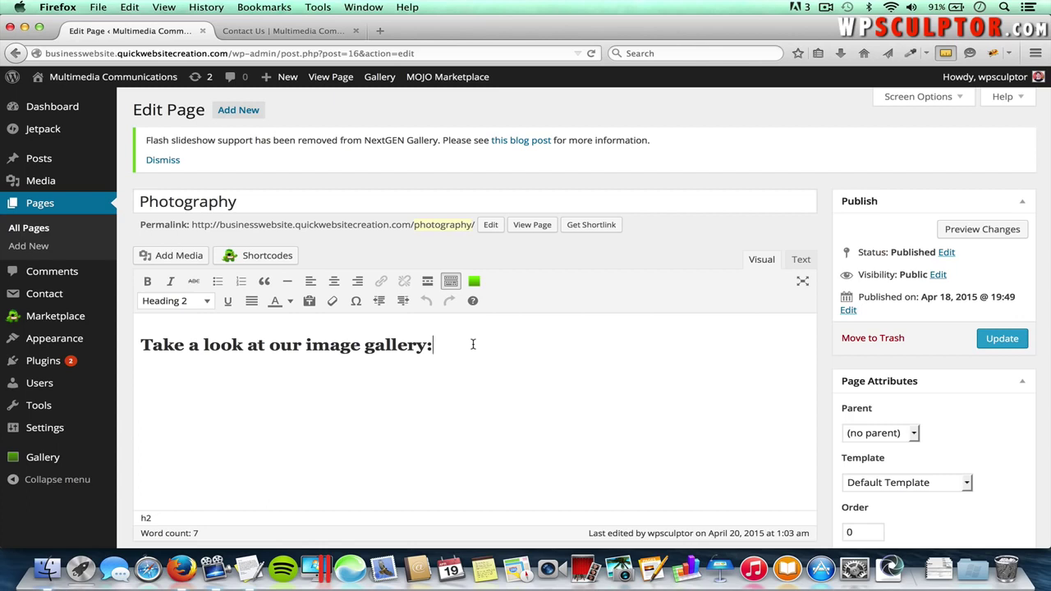
pyautogui.press('Return')
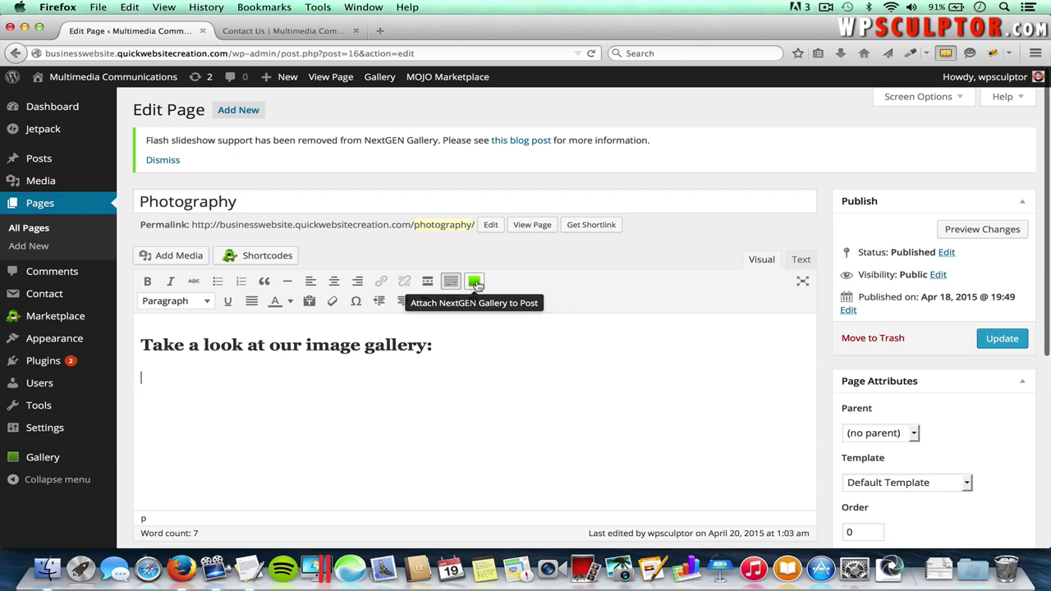
pyautogui.click(476, 283)
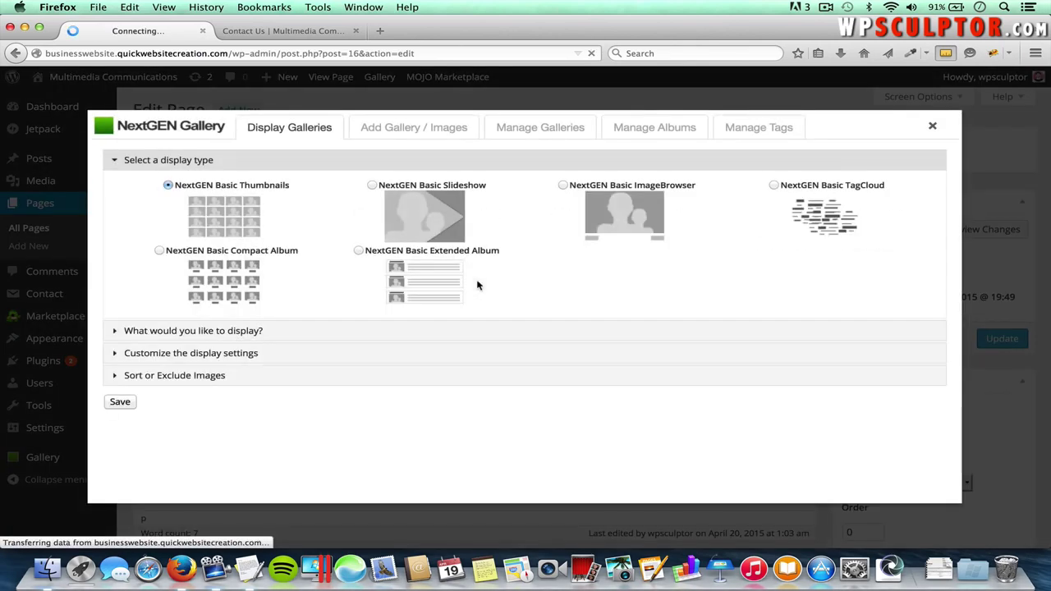
# - Start a new NextGEN gallery named 'Image Gallery 1'
pyautogui.click(429, 129)
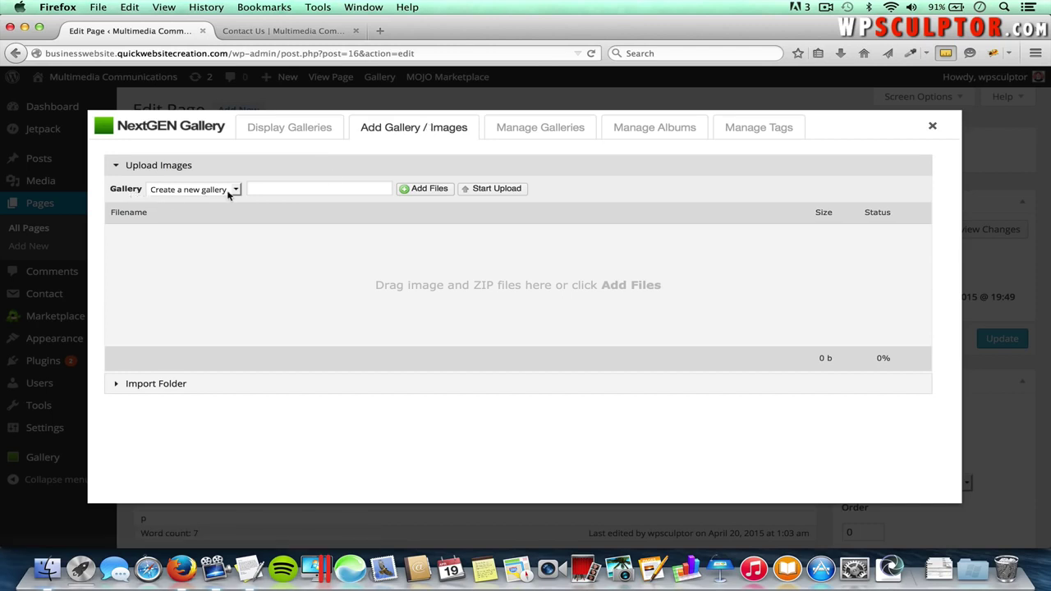
pyautogui.click(282, 188)
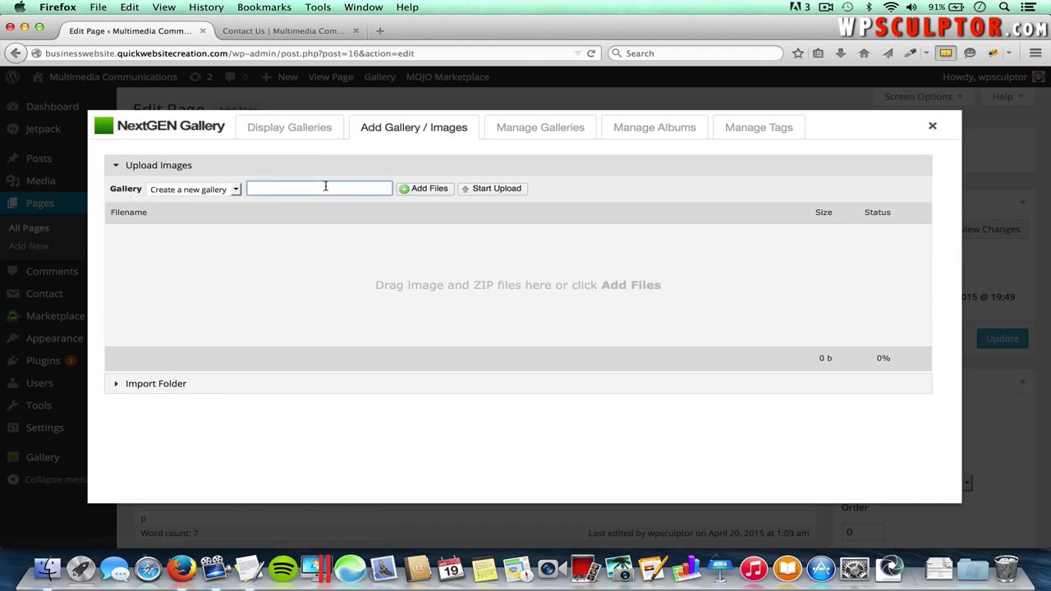
pyautogui.write('Ima')
# - Upload the five photos, Desert.jpg through Waterfall.jpg, from the Image Gallery folder
pyautogui.click(430, 189)
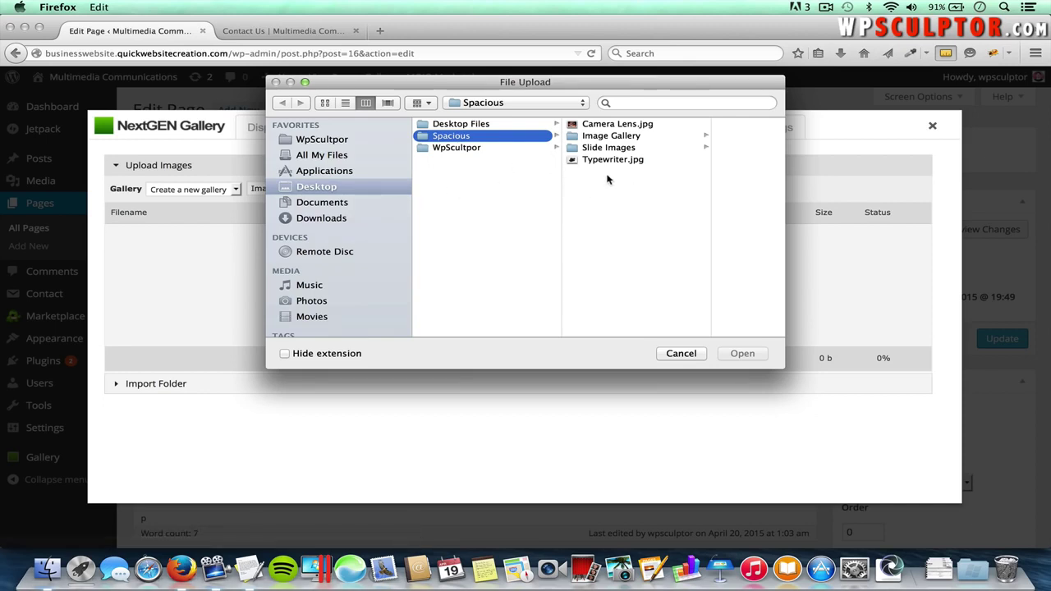
pyautogui.click(629, 138)
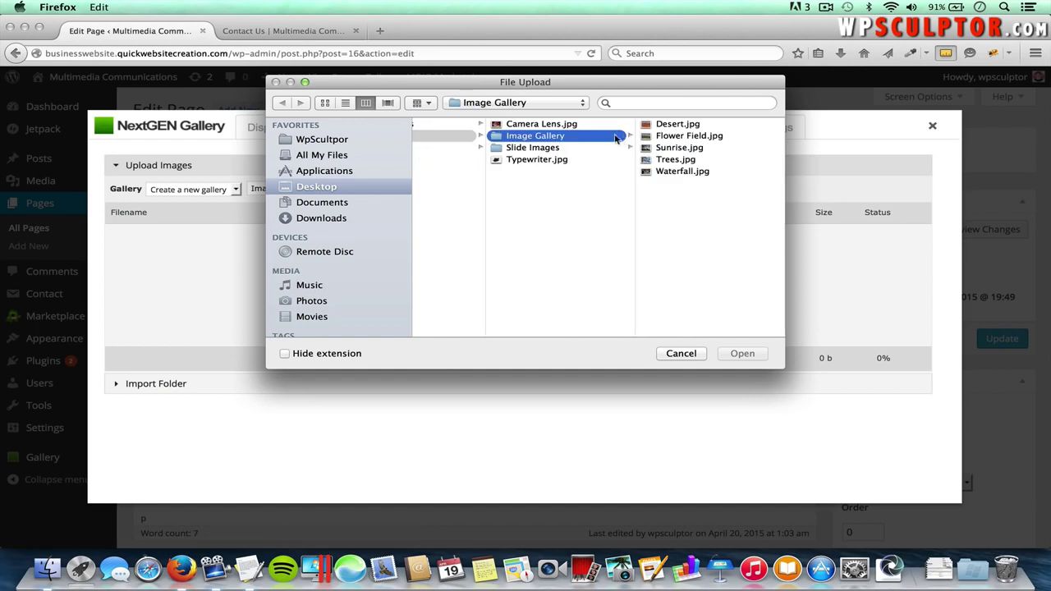
pyautogui.click(662, 128)
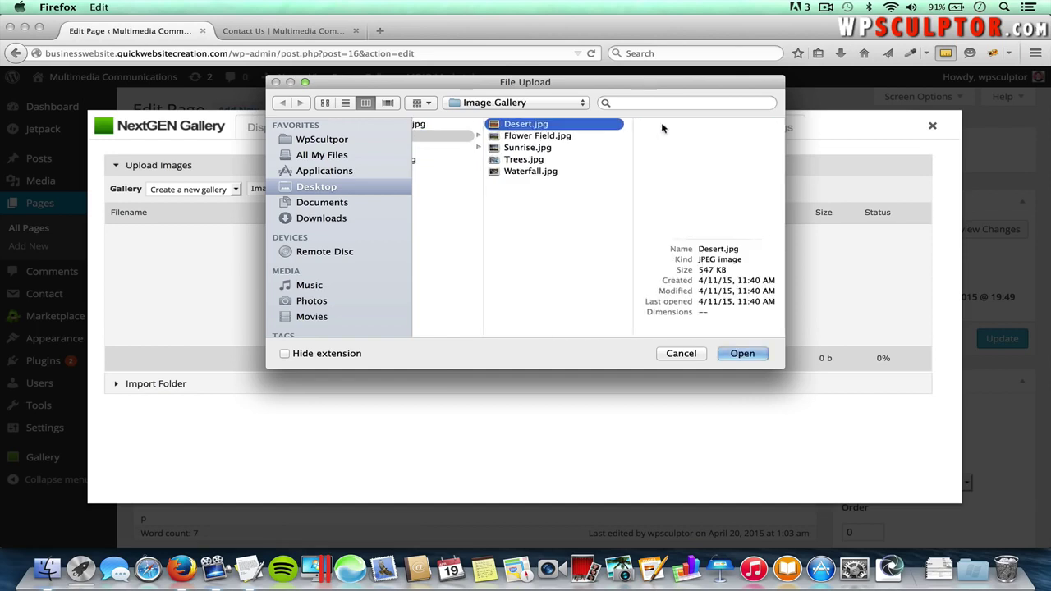
pyautogui.keyDown('shift'); pyautogui.click(542, 172); pyautogui.keyUp('shift')
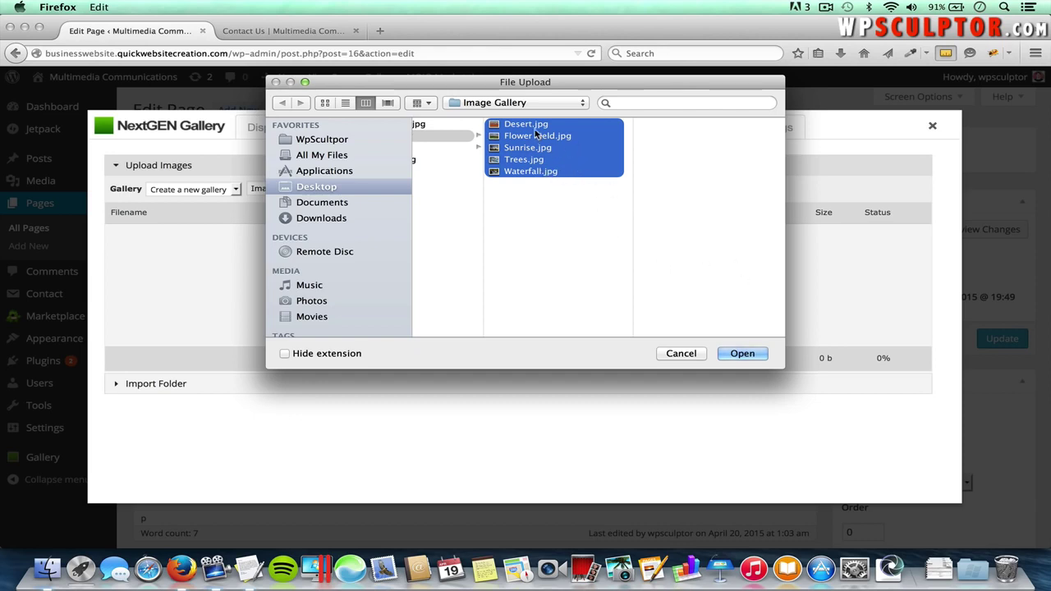
pyautogui.click(554, 251)
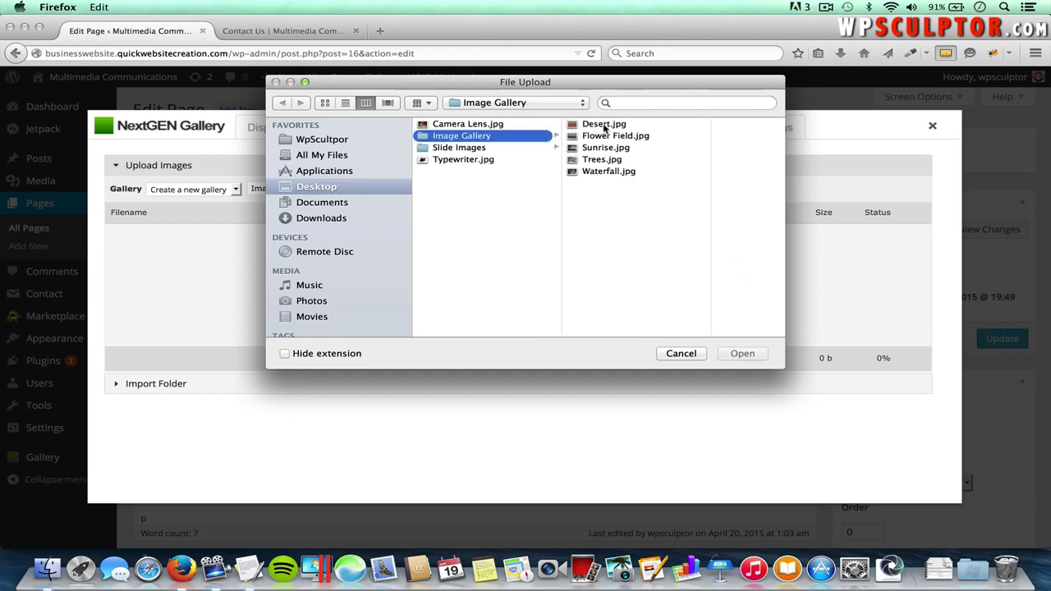
pyautogui.click(604, 124)
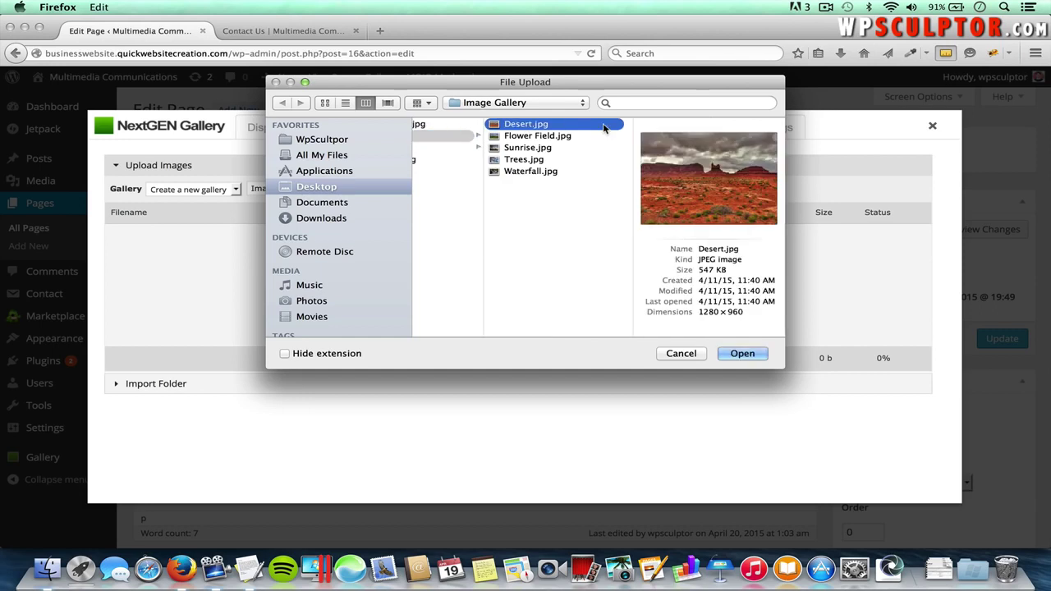
pyautogui.keyDown('shift'); pyautogui.click(545, 174); pyautogui.keyUp('shift')
pyautogui.click(741, 353)
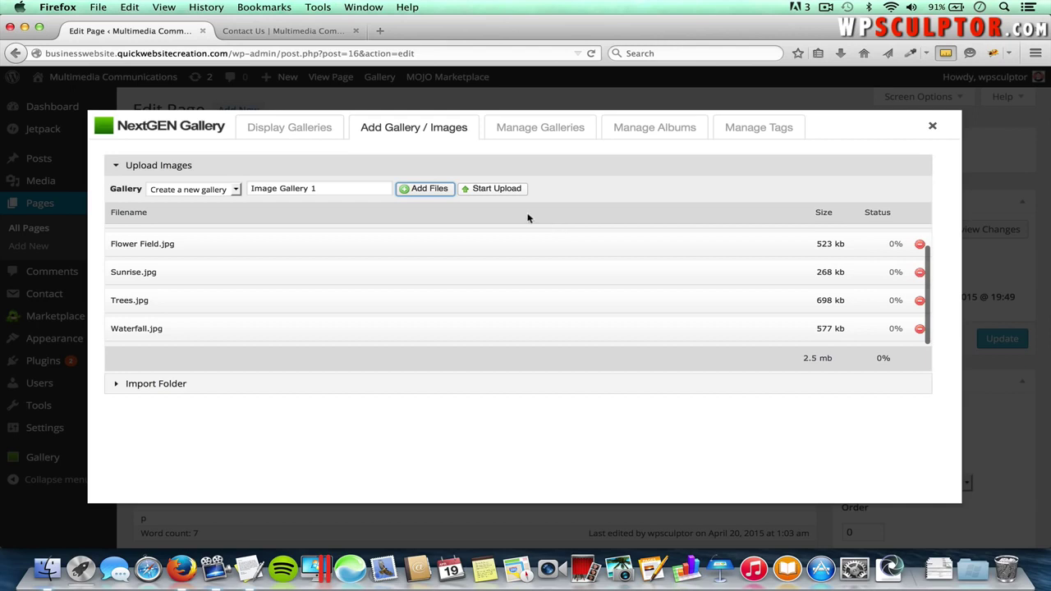
pyautogui.click(494, 190)
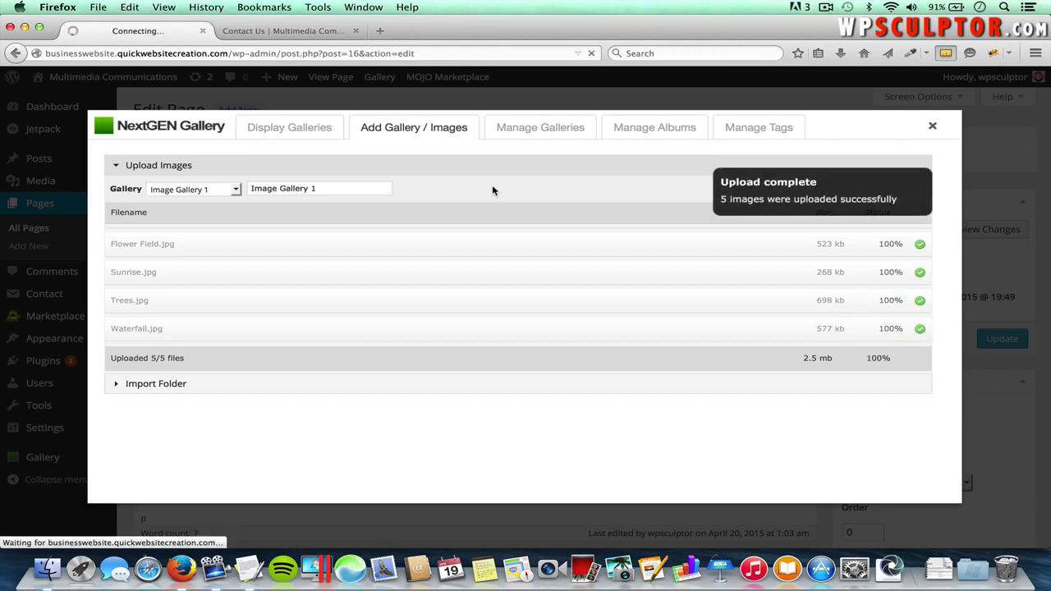
pyautogui.moveTo(734, 193)
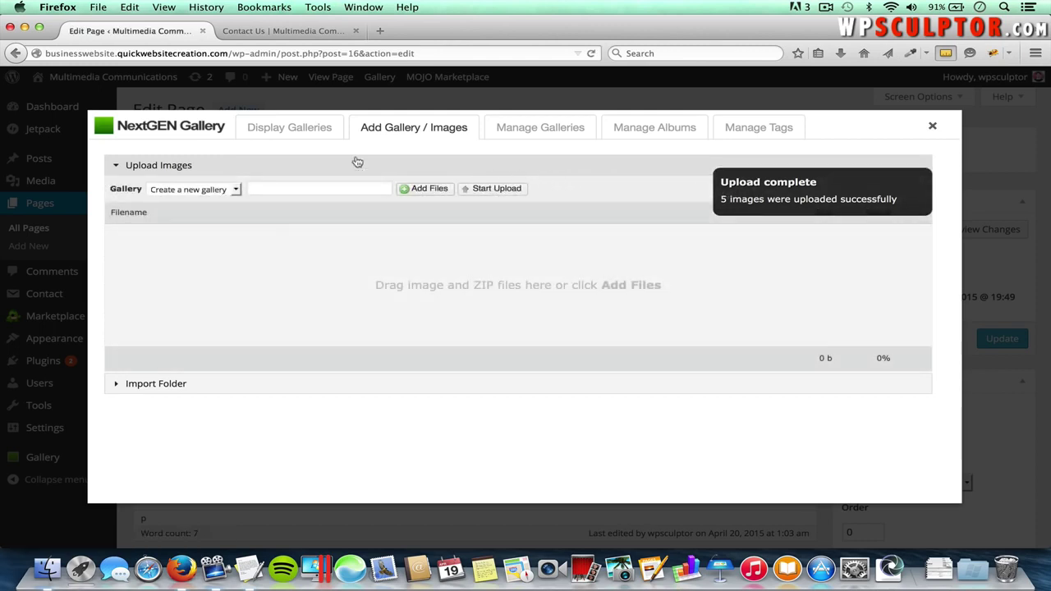
# - Choose Image Gallery 1 as the source for the gallery display
pyautogui.click(290, 132)
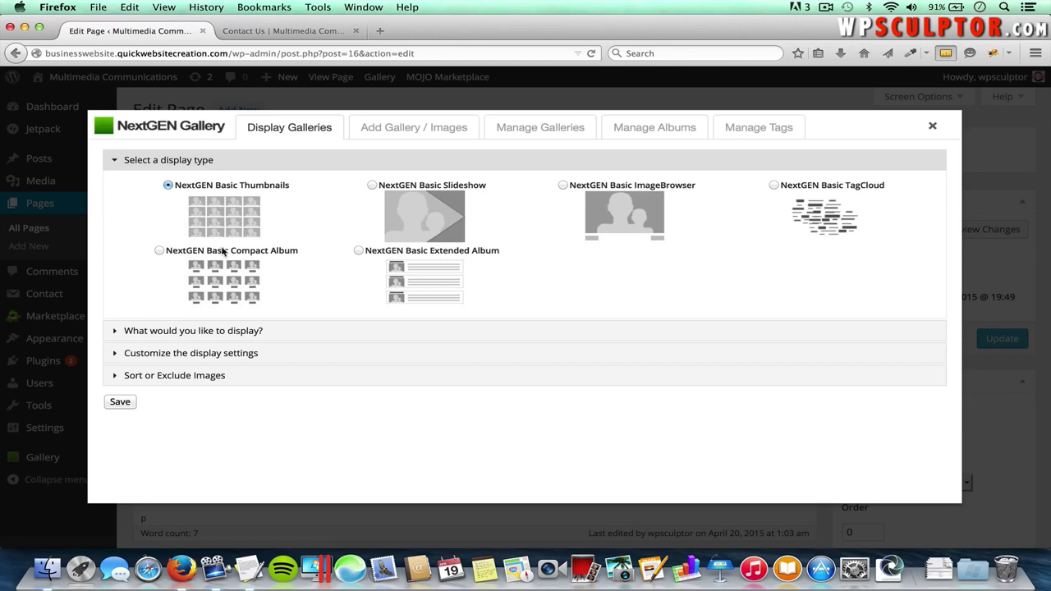
pyautogui.click(191, 332)
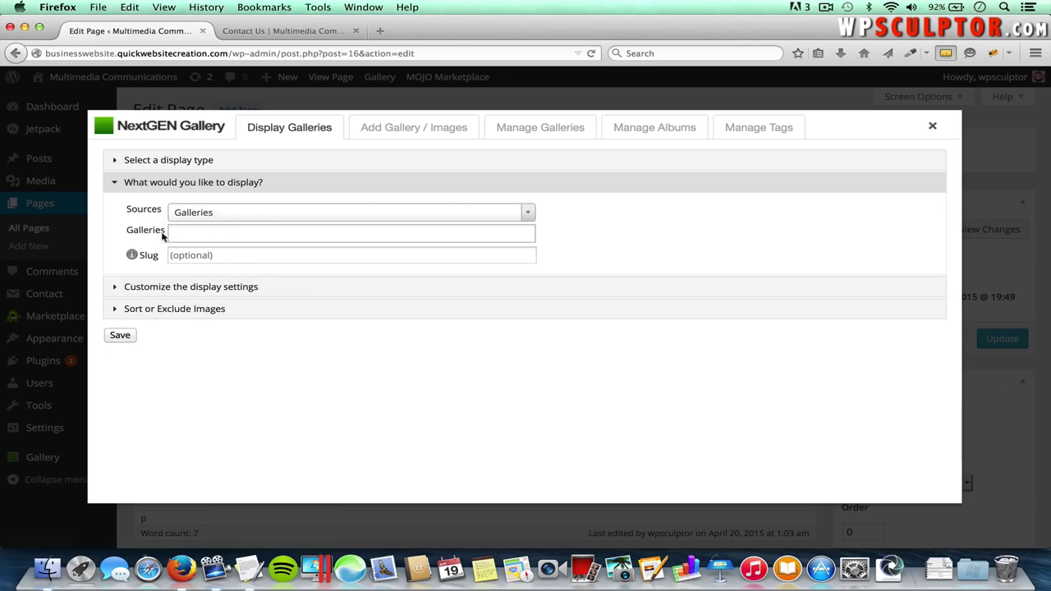
pyautogui.click(197, 234)
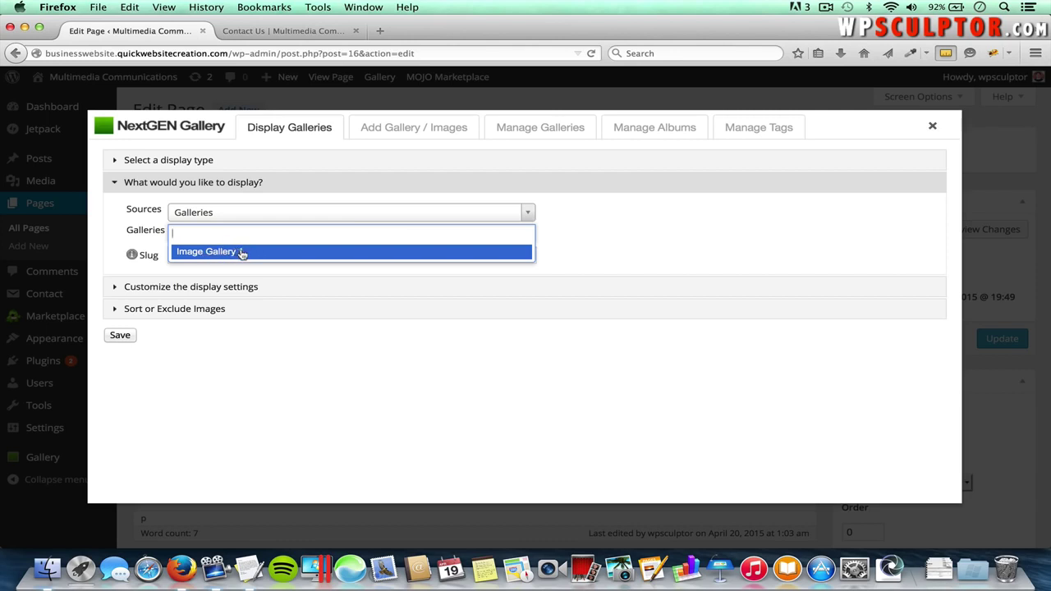
pyautogui.click(238, 252)
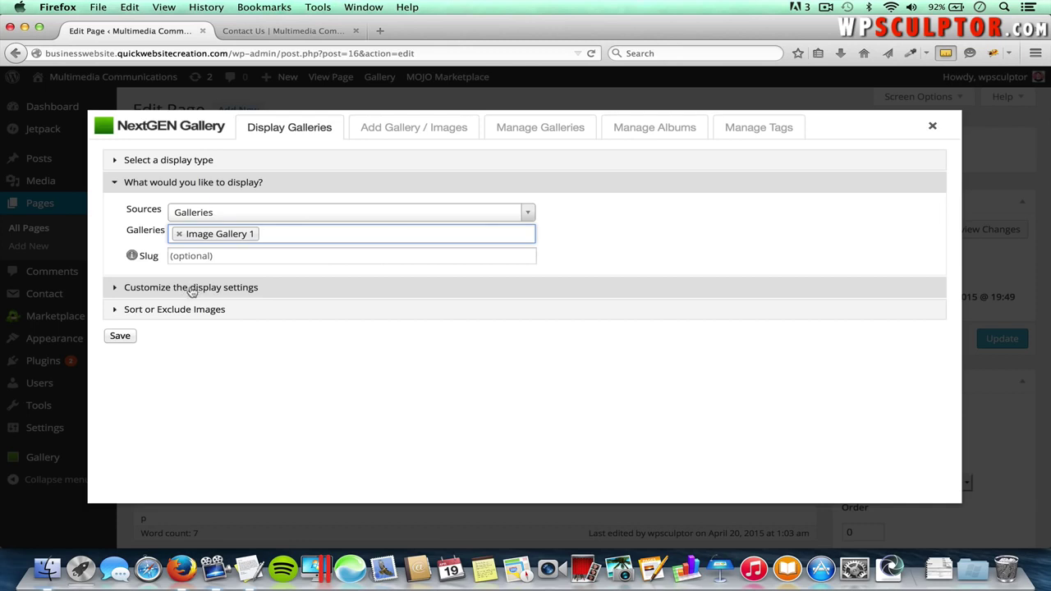
# - Turn off the slideshow link, move the desert photo to second place, and insert the gallery
pyautogui.click(292, 286)
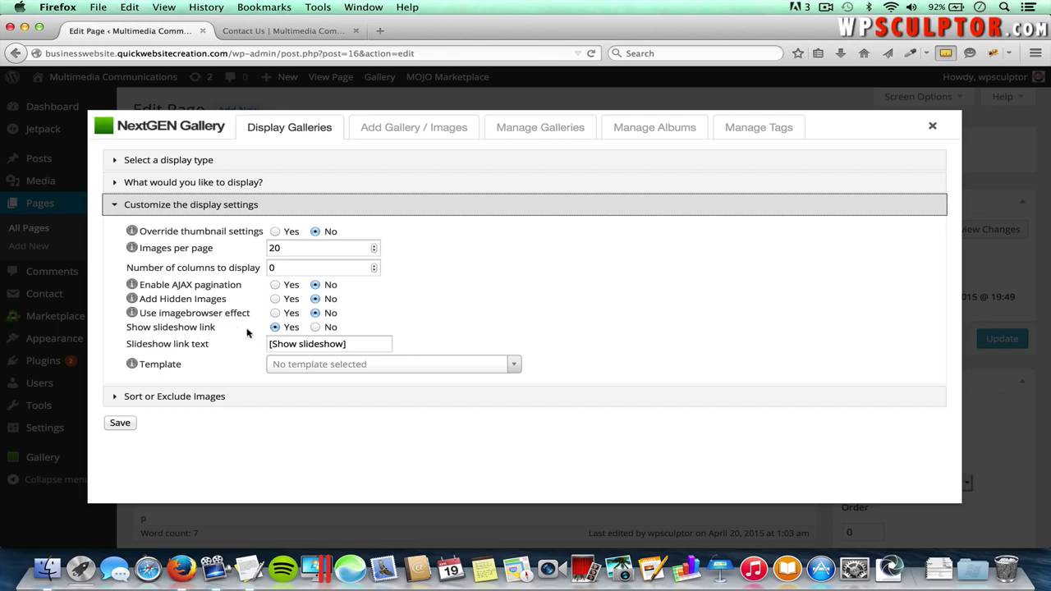
pyautogui.click(317, 328)
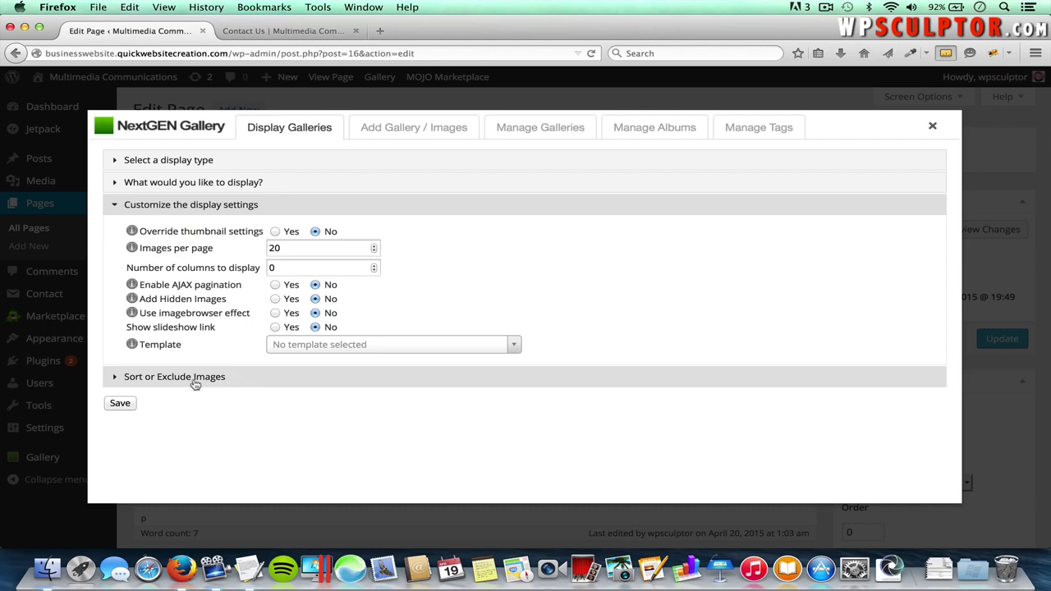
pyautogui.click(221, 379)
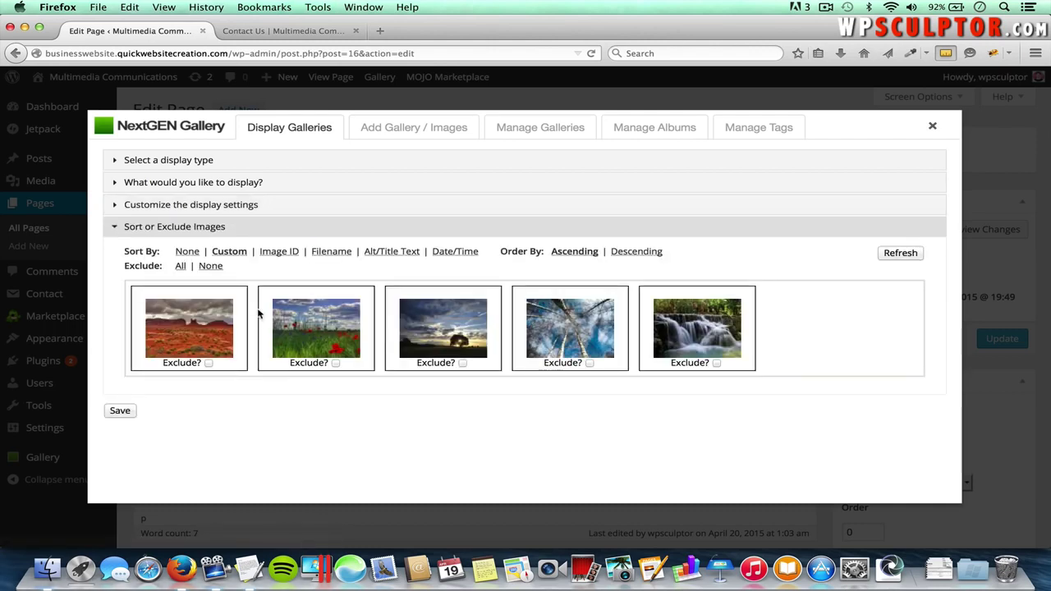
pyautogui.moveTo(202, 320); pyautogui.dragTo(322, 307)
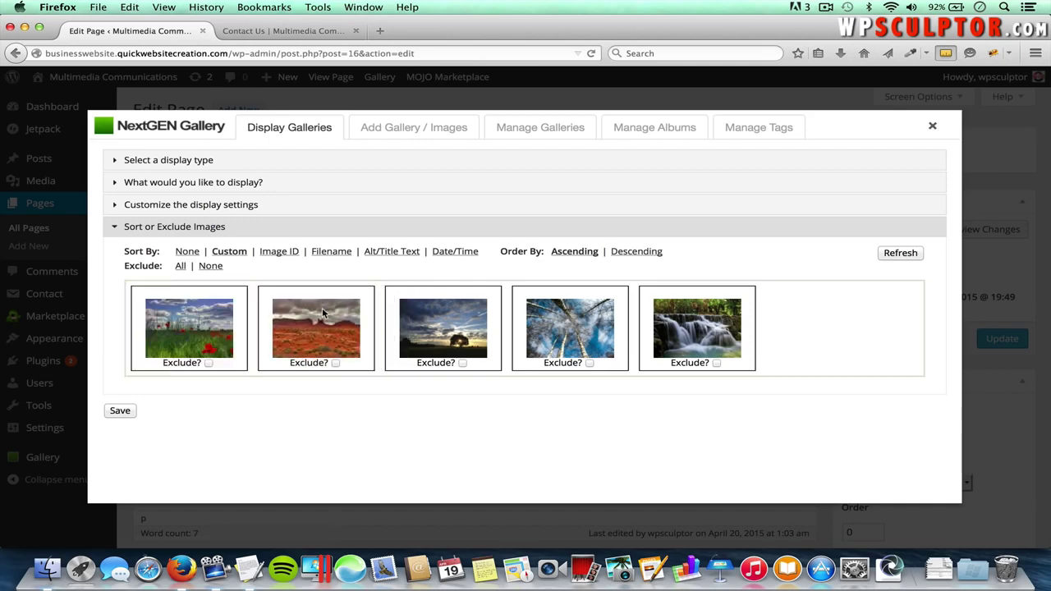
pyautogui.click(336, 363)
pyautogui.click(120, 412)
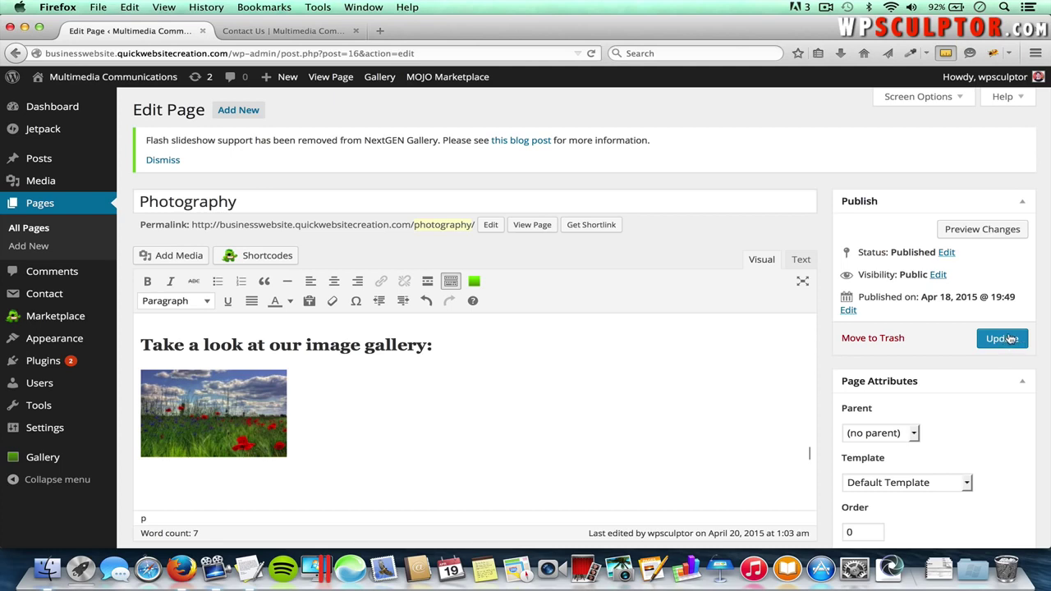
# - Update the Photography page, then open Services > Photography on the live site
pyautogui.click(1009, 339)
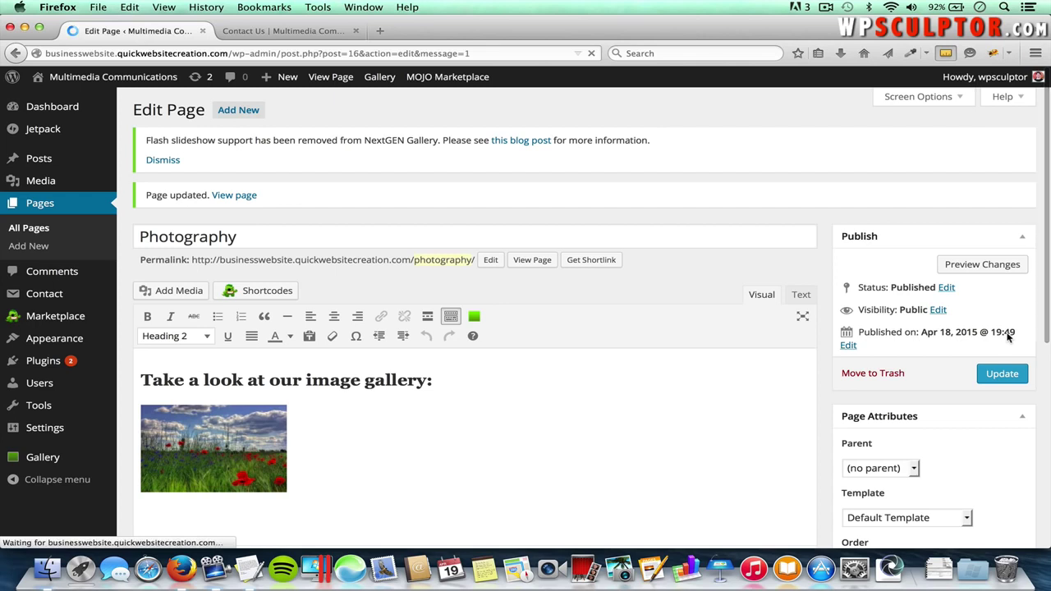
pyautogui.click(290, 31)
pyautogui.moveTo(873, 141)
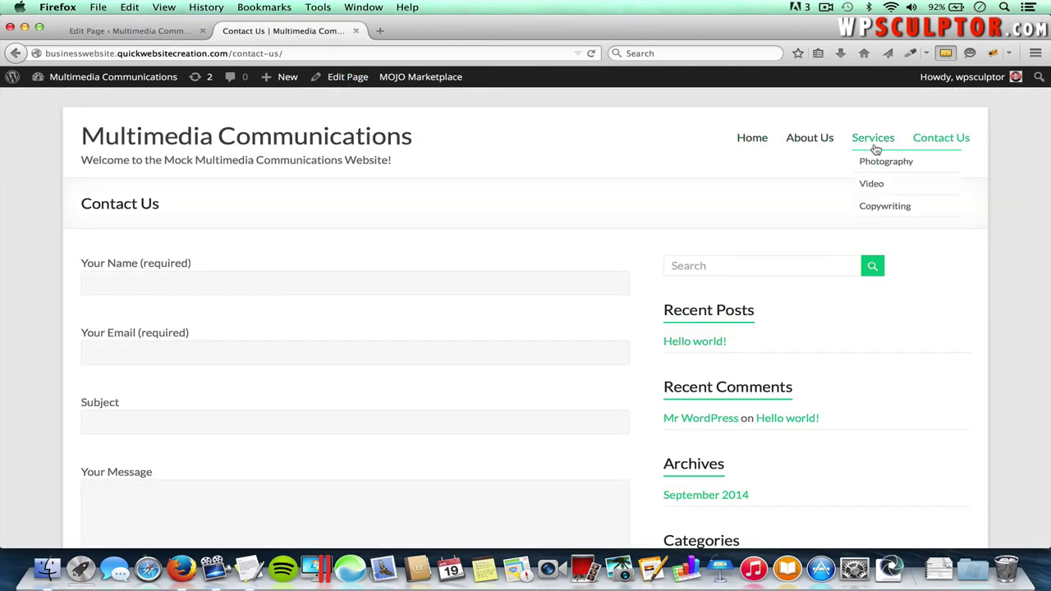
pyautogui.click(882, 166)
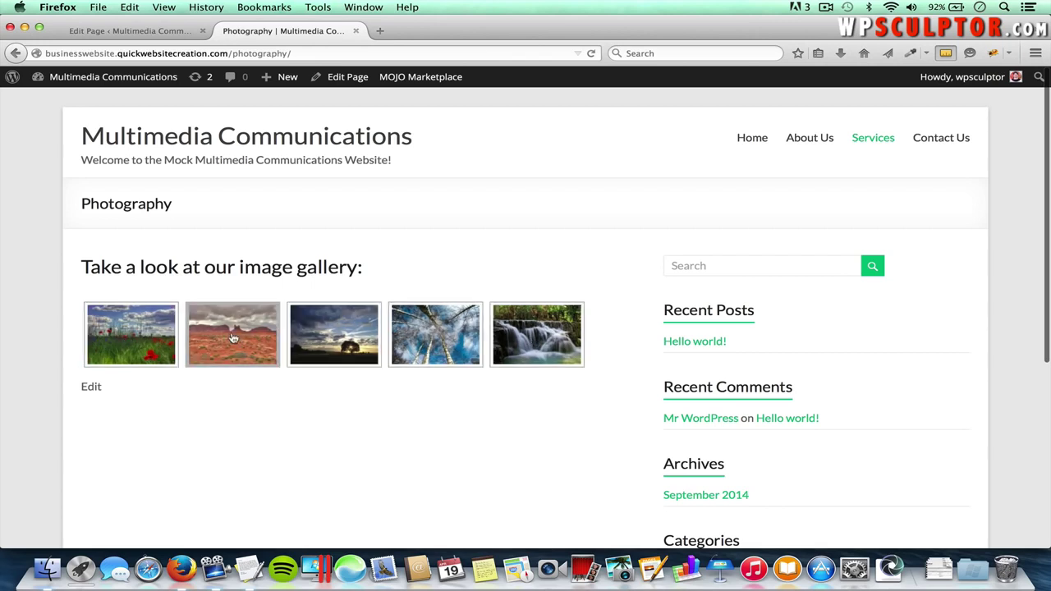
# - Open the first gallery photo full-size, step through to the birch-trees and waterfall photos, then close the viewer
pyautogui.click(140, 329)
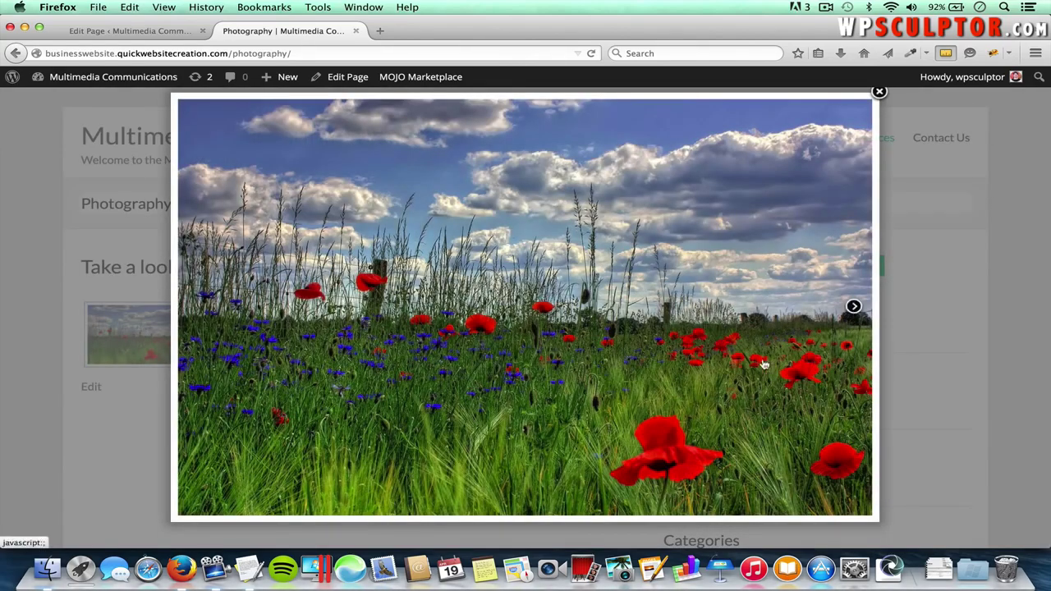
pyautogui.click(854, 308)
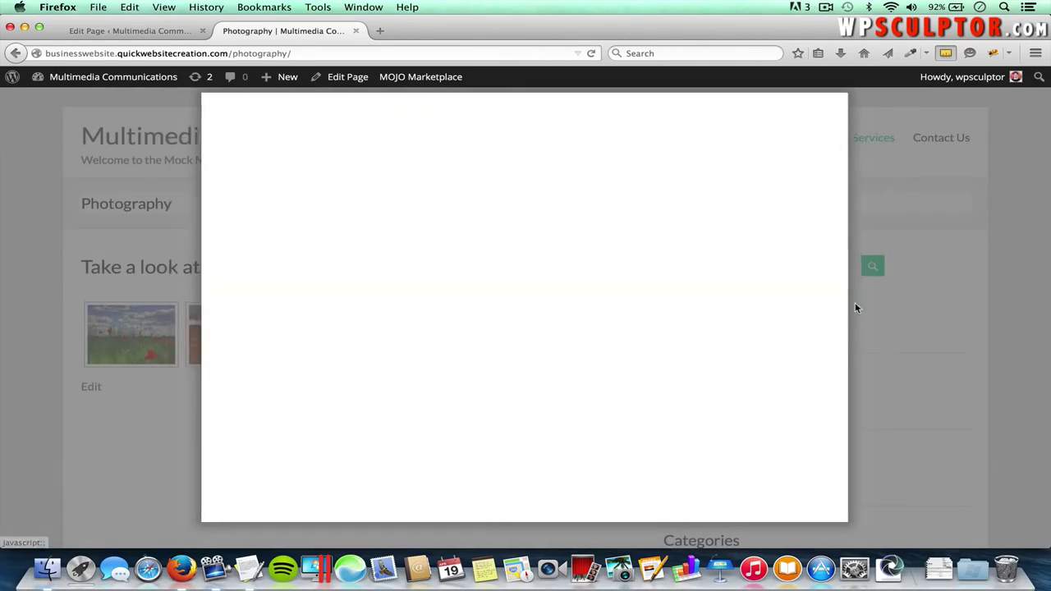
pyautogui.click(815, 305)
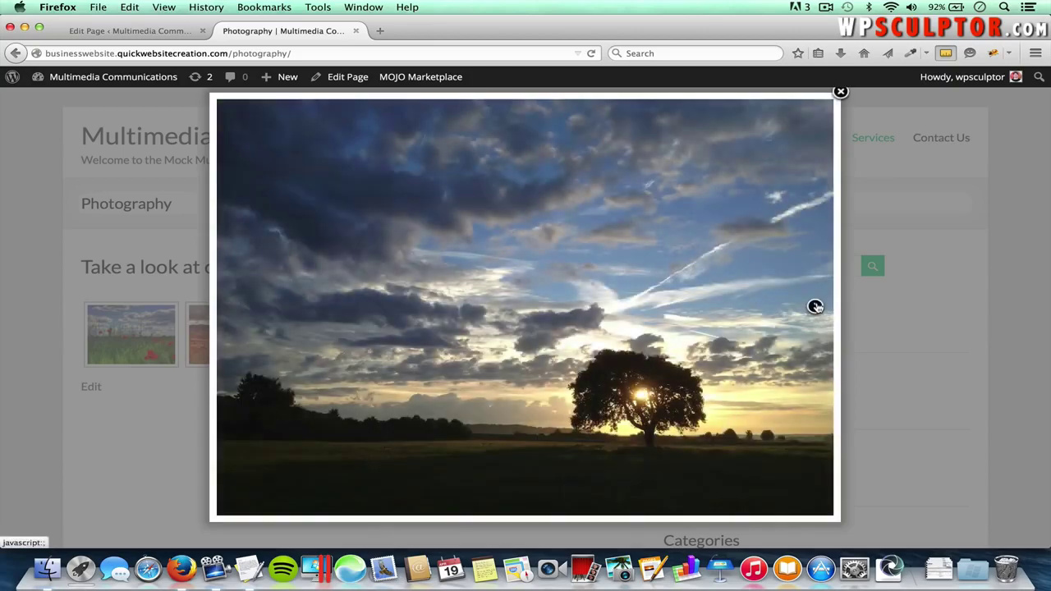
pyautogui.click(816, 308)
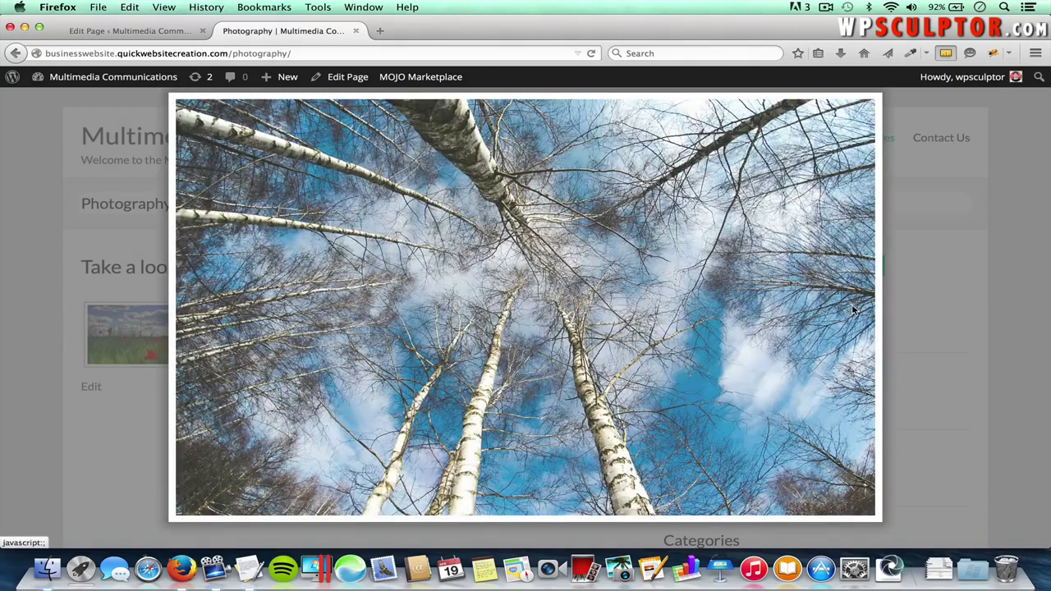
pyautogui.click(854, 309)
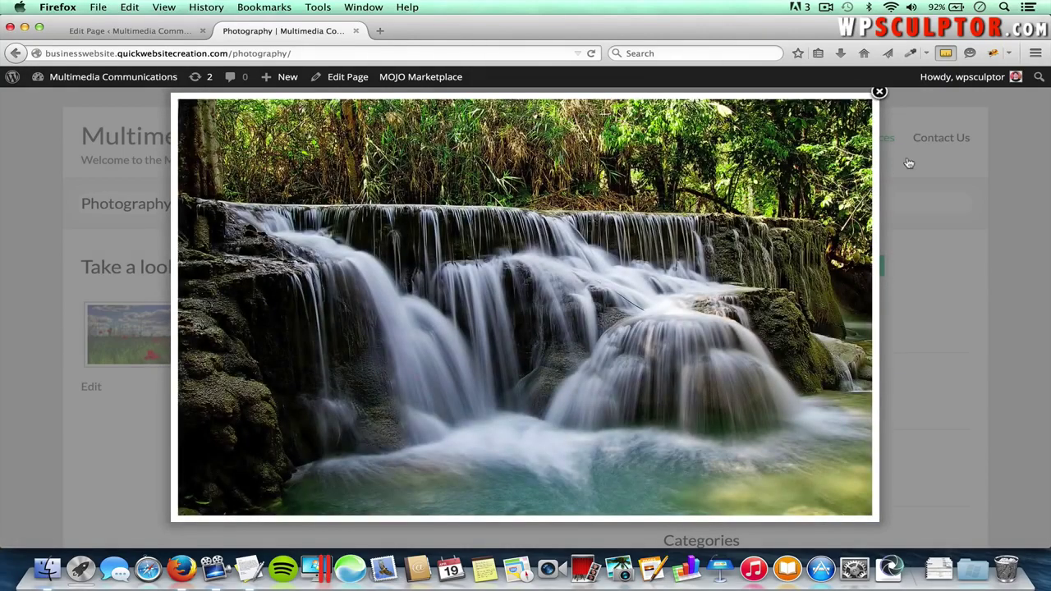
pyautogui.click(880, 91)
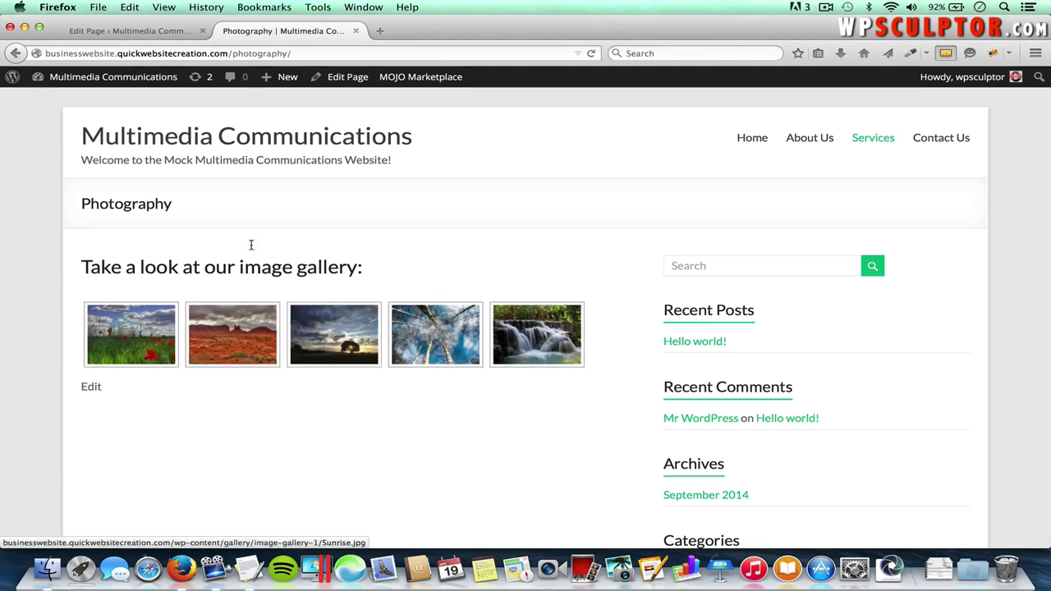
pyautogui.click(146, 31)
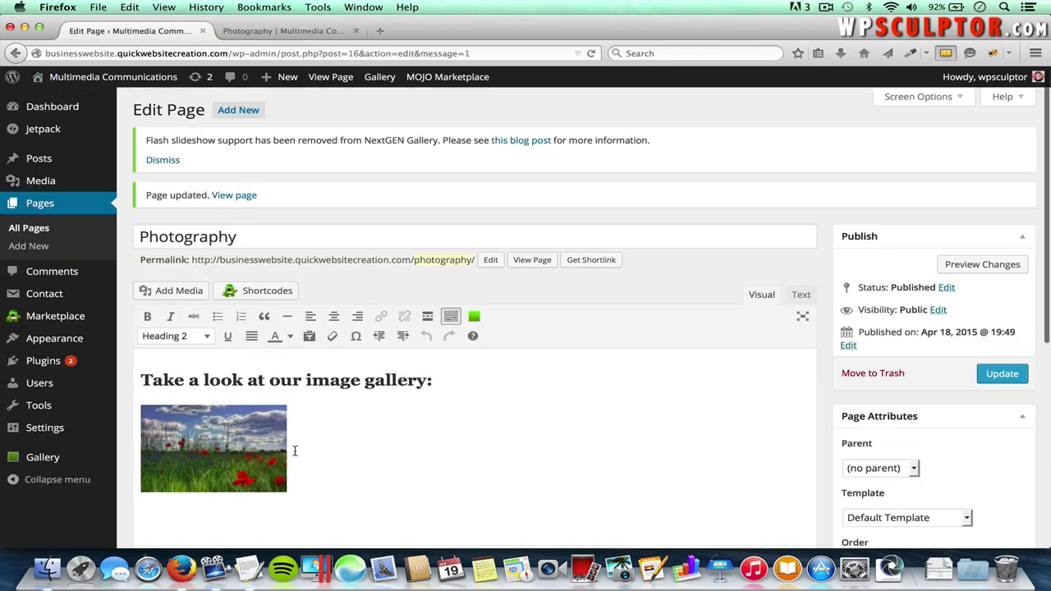
# - Delete the gallery placeholder, undo the deletion, and reopen its NextGEN display settings
pyautogui.click(215, 444)
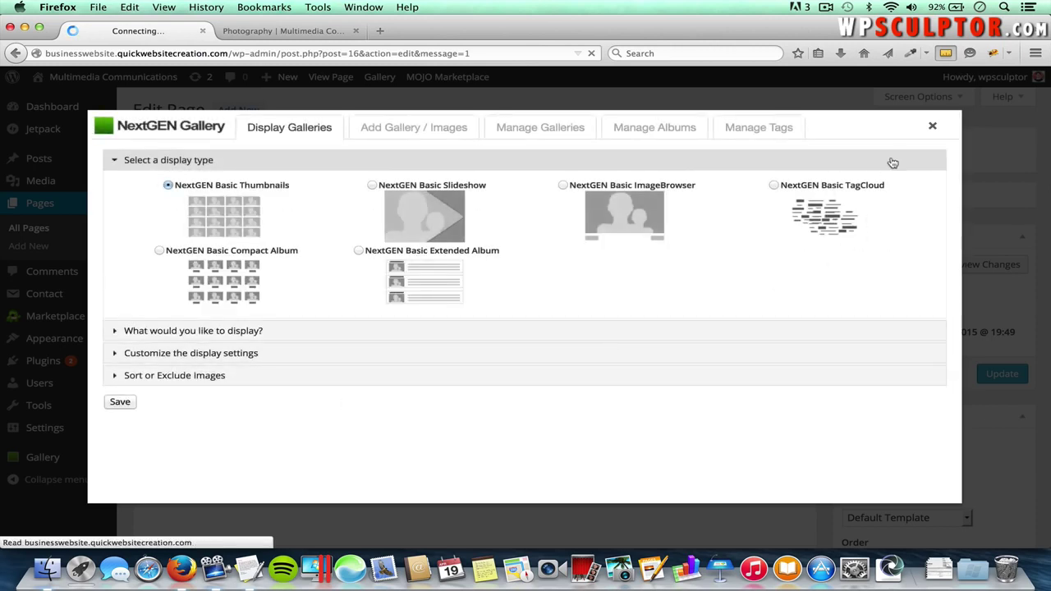
pyautogui.click(935, 129)
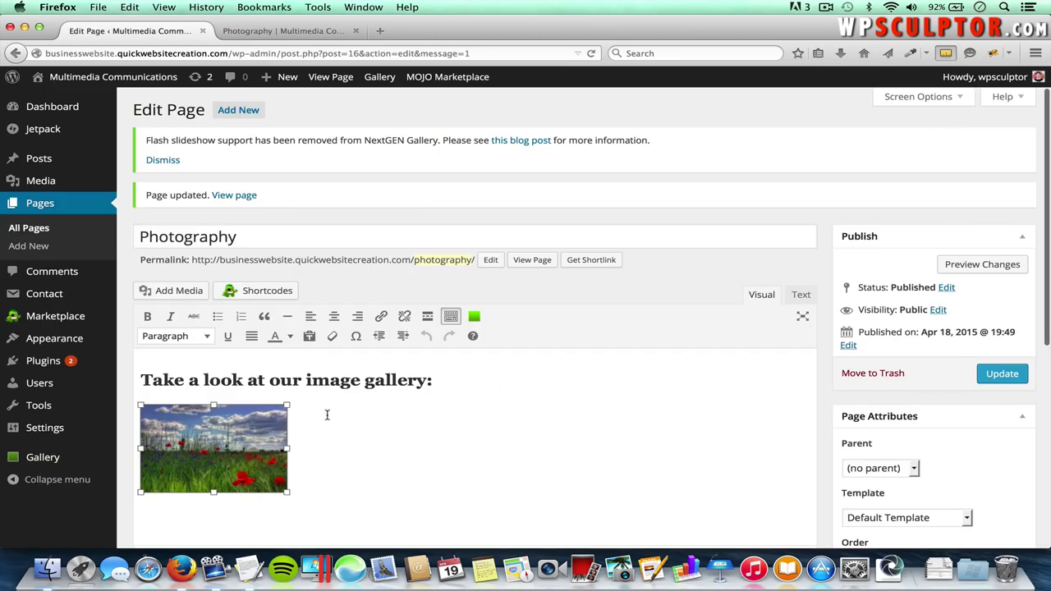
pyautogui.click(348, 473)
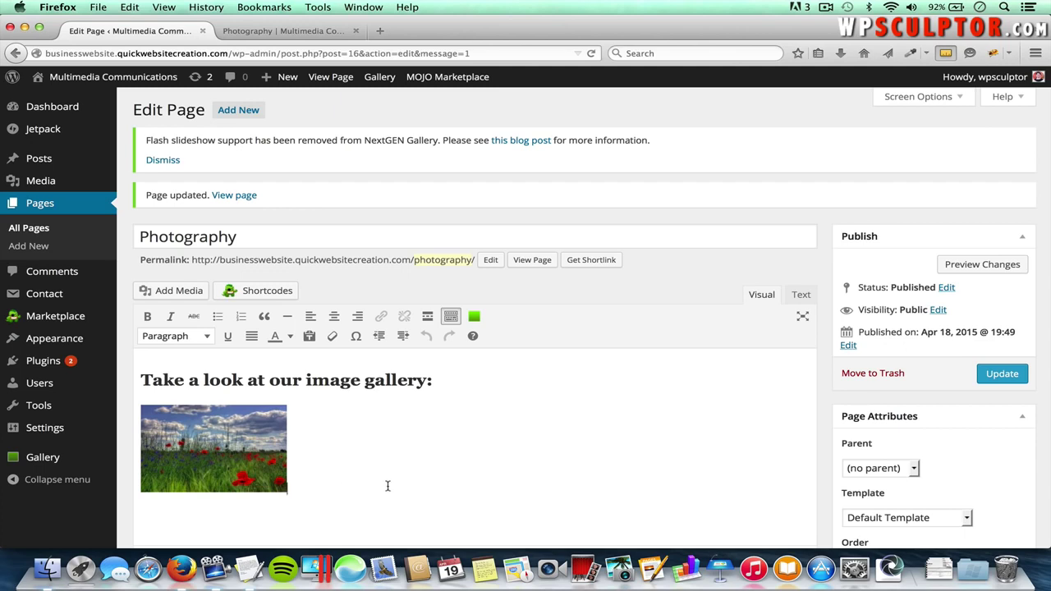
pyautogui.press('BackSpace')
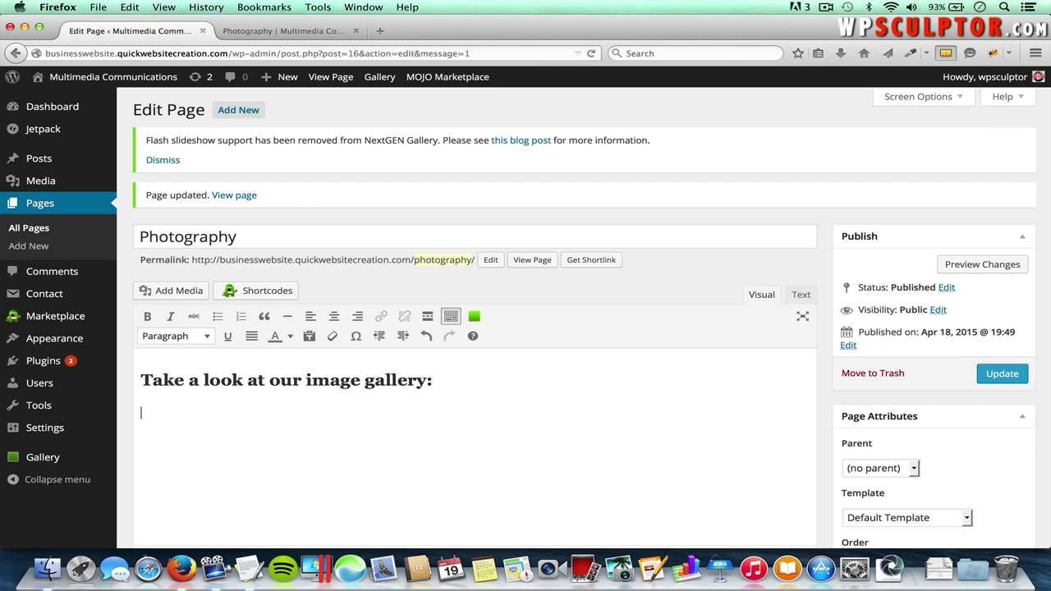
pyautogui.press('super+z')
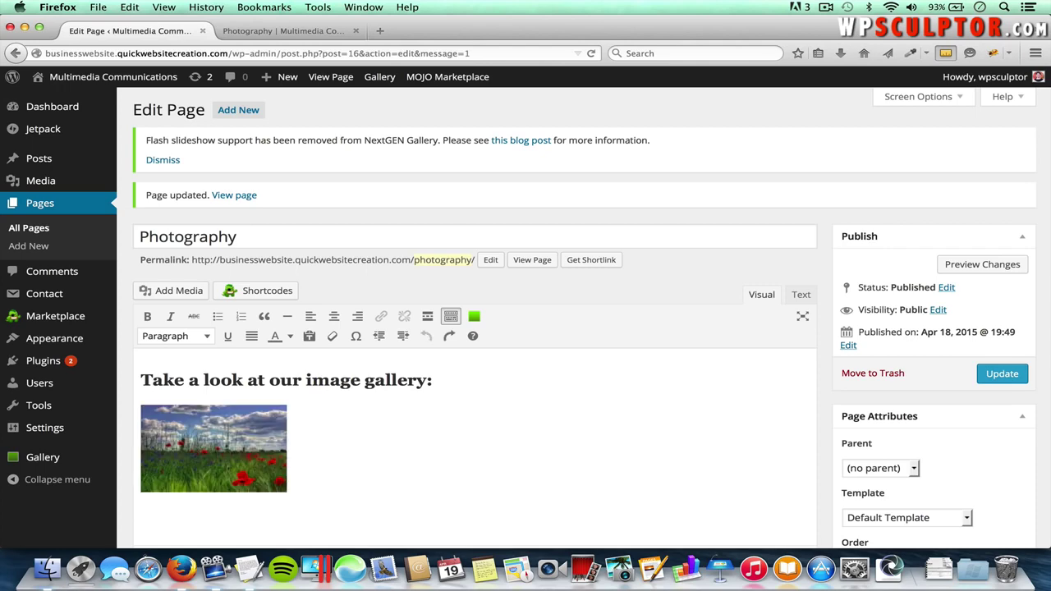
pyautogui.doubleClick(228, 442)
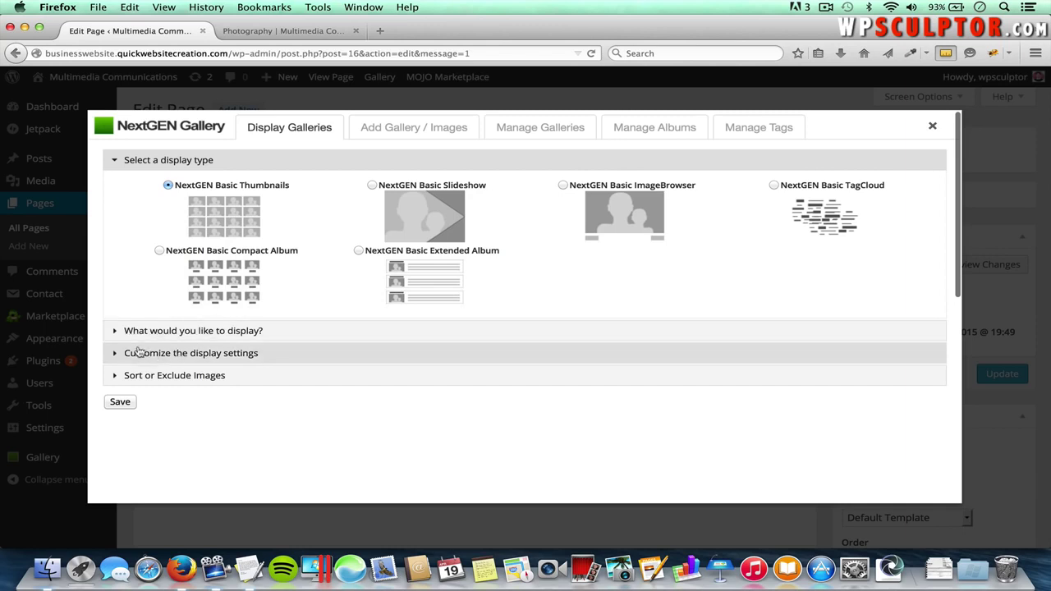
# - Override the gallery thumbnails to 220 × 190, save the gallery, and update the page
pyautogui.click(259, 352)
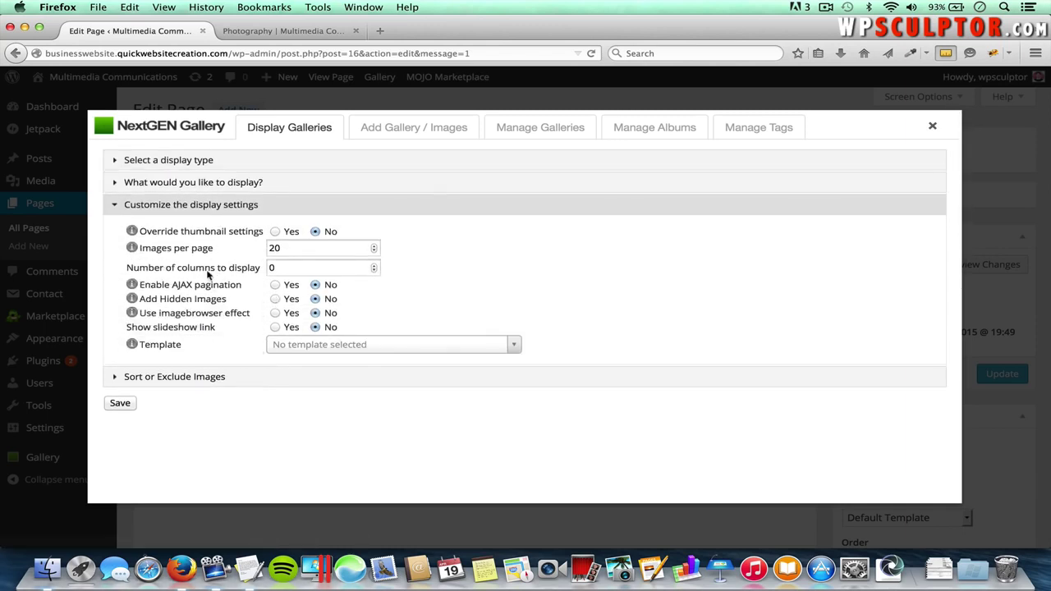
pyautogui.click(276, 232)
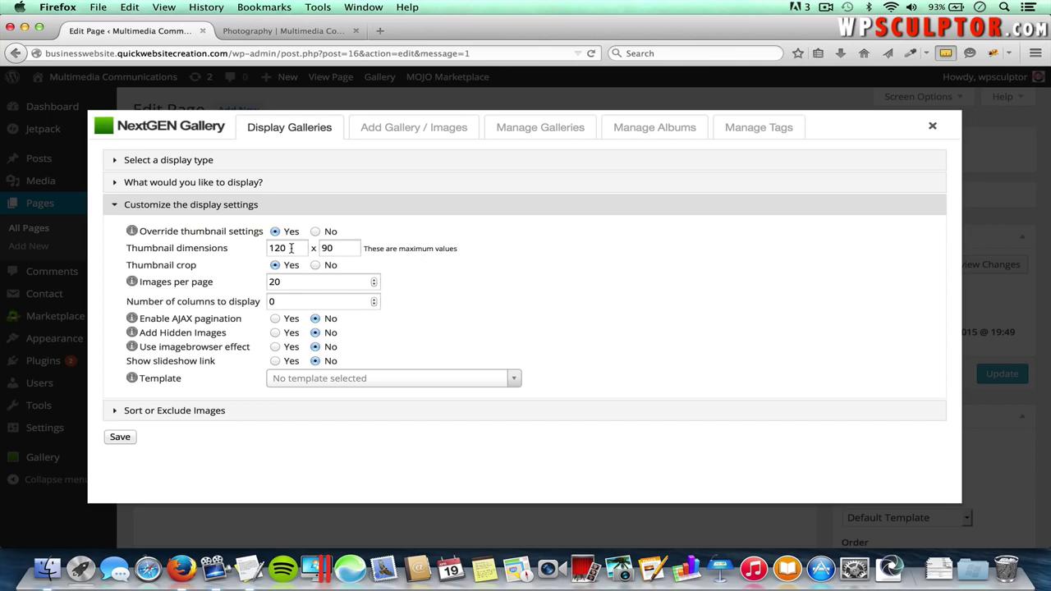
pyautogui.doubleClick(291, 249)
pyautogui.write('2')
pyautogui.click(338, 249)
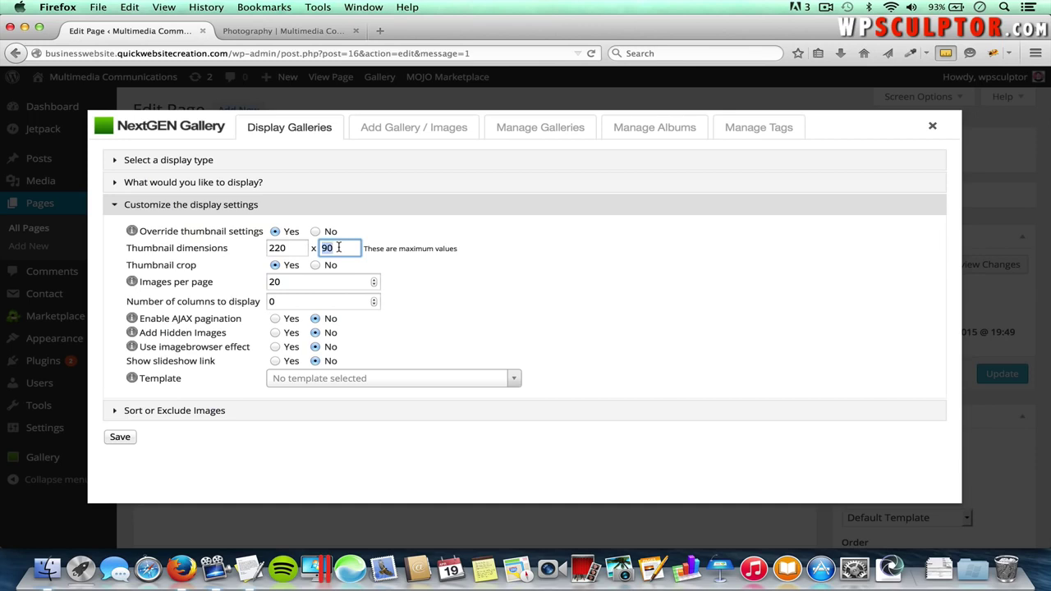
pyautogui.write('19')
pyautogui.click(126, 440)
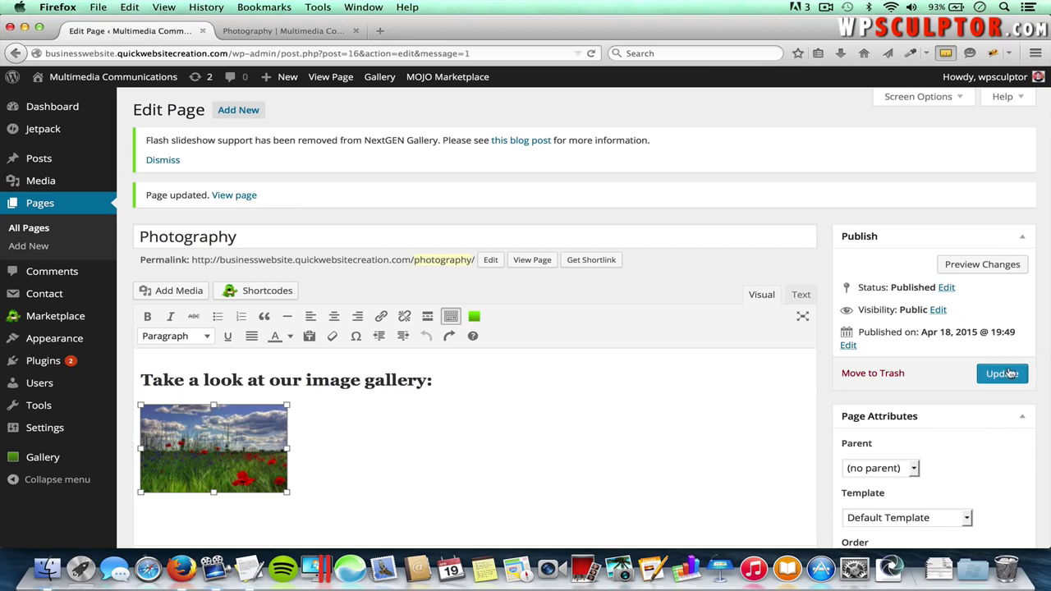
pyautogui.click(1004, 374)
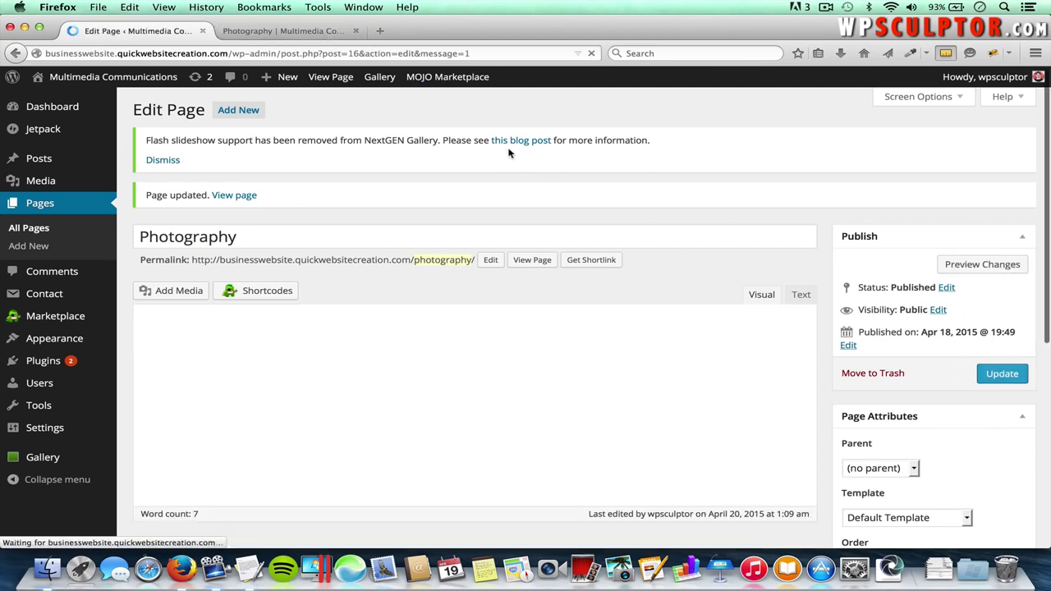
# - Reload the live Photography page and view the poppy-field thumbnail full-size, then close it
pyautogui.click(303, 34)
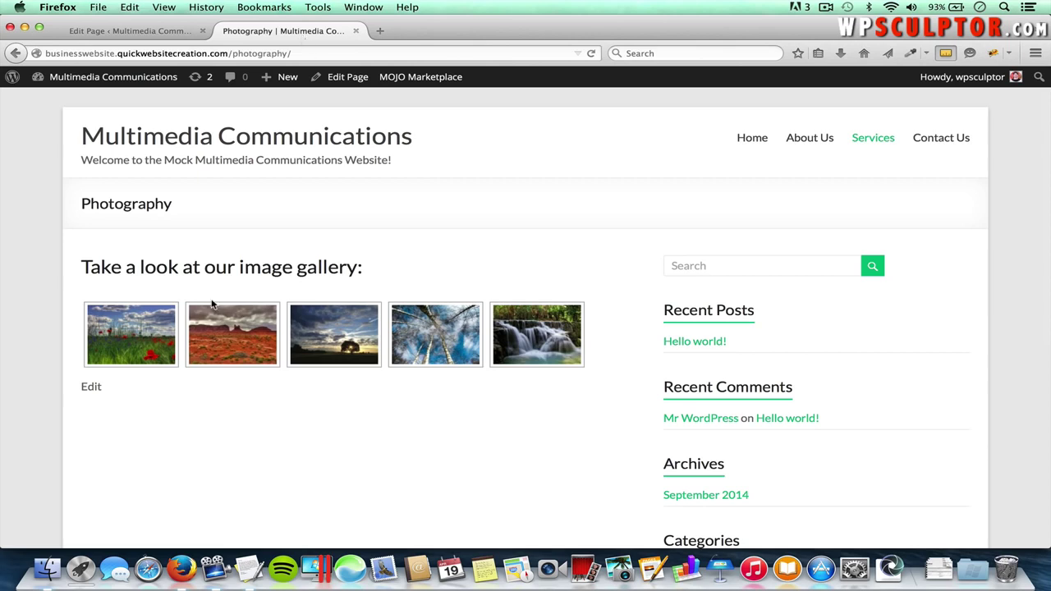
pyautogui.press('super+r')
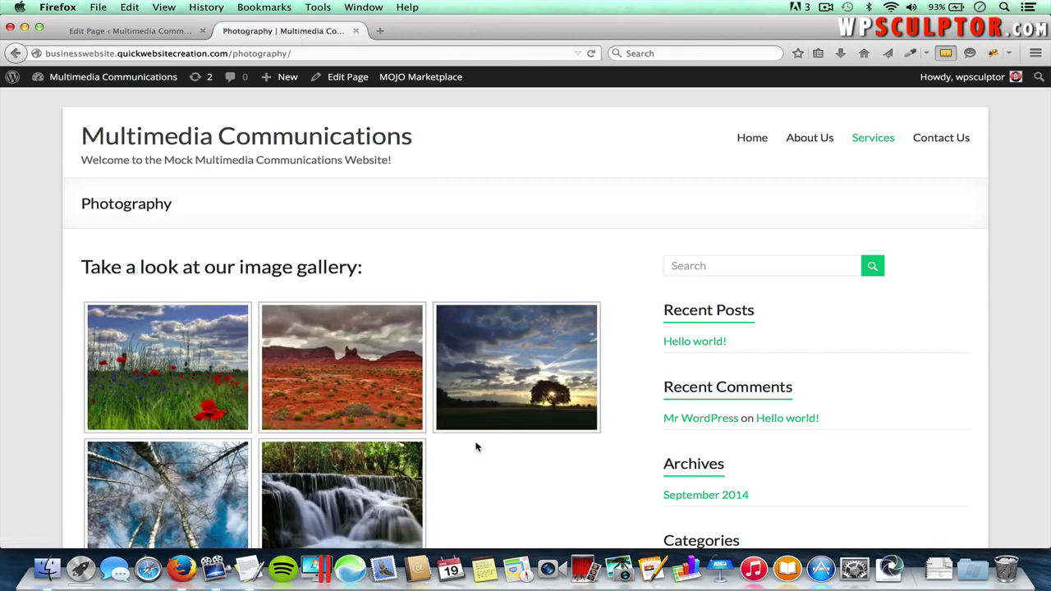
pyautogui.scroll(-3, 476, 447)
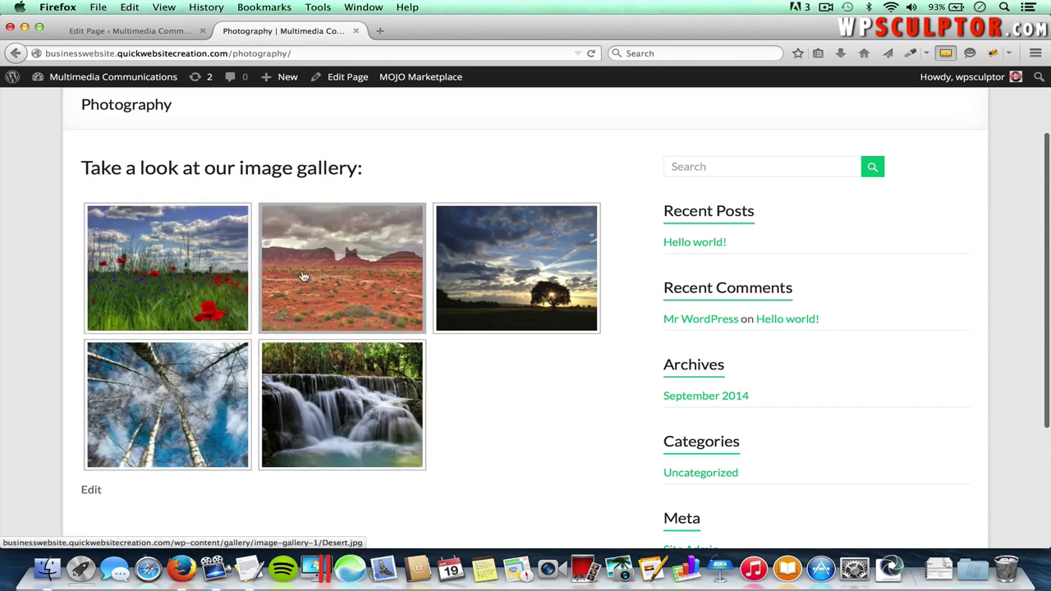
pyautogui.click(190, 268)
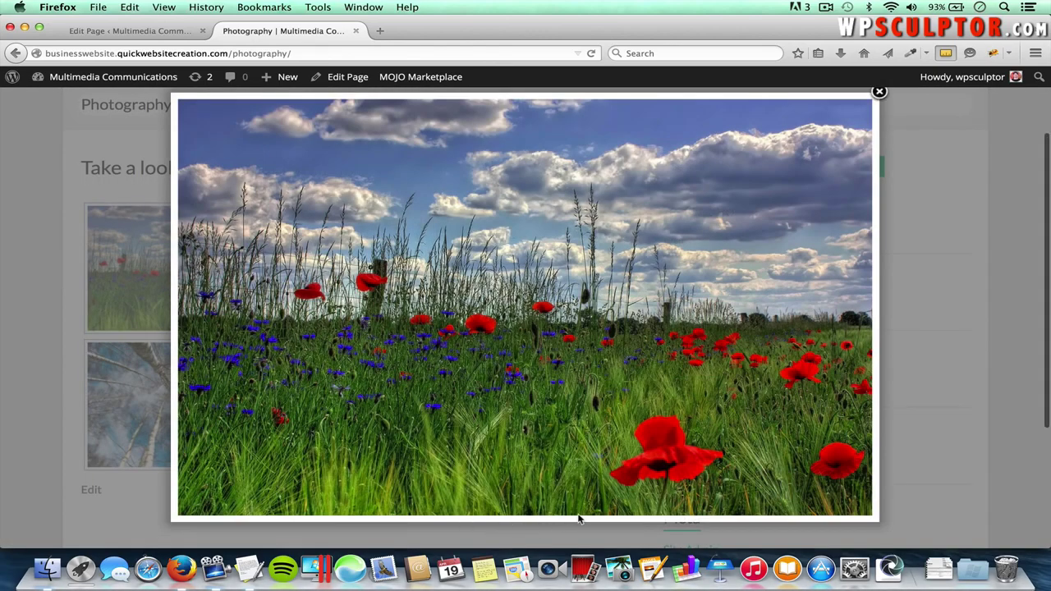
pyautogui.click(878, 92)
# - Back in the Photography editor, open Image Gallery 1 from the gallery's managed galleries list
pyautogui.click(176, 33)
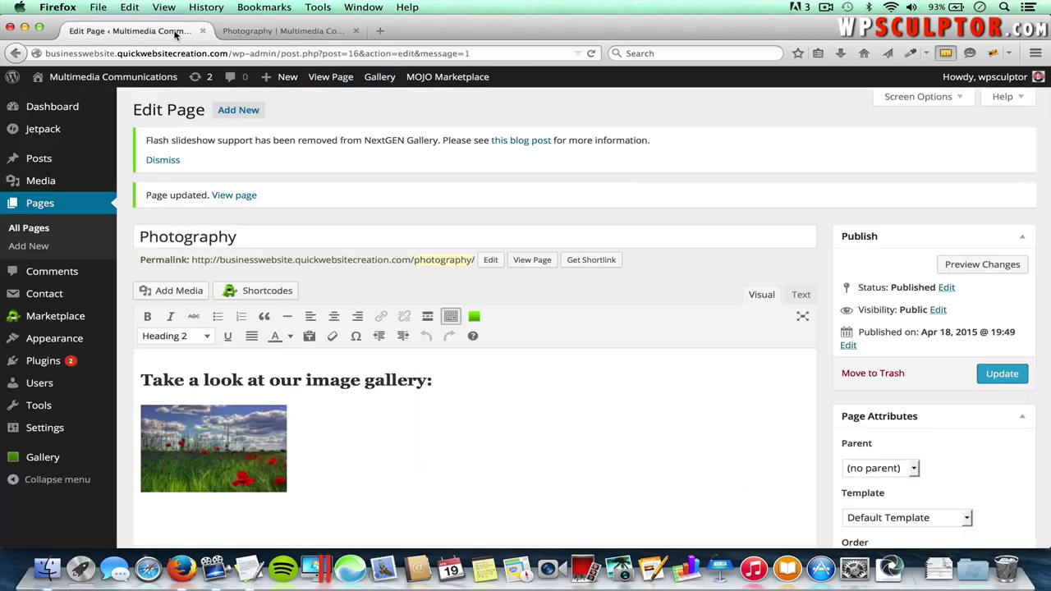
pyautogui.doubleClick(217, 428)
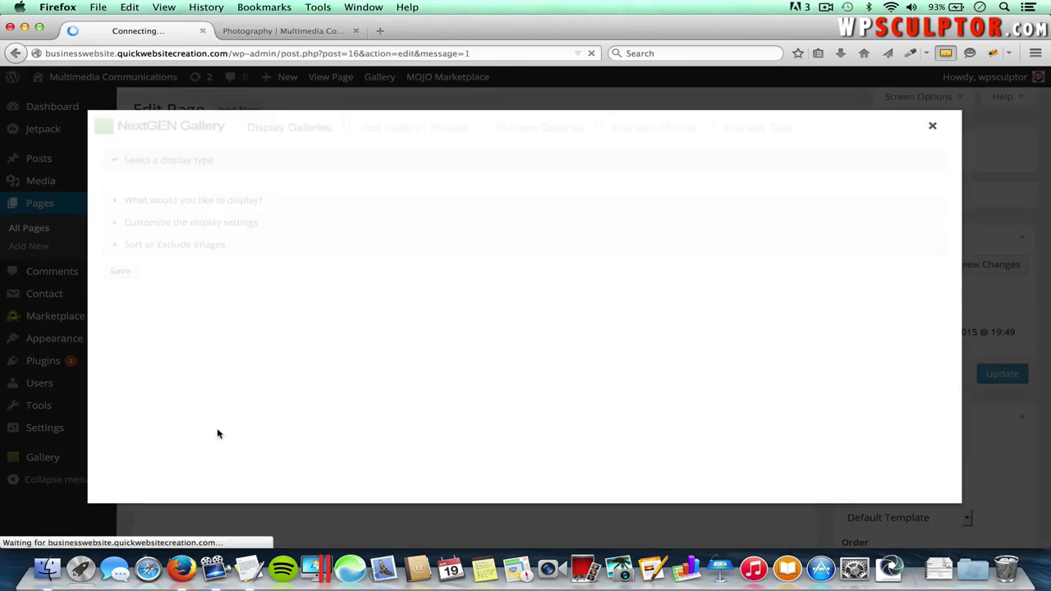
pyautogui.click(558, 132)
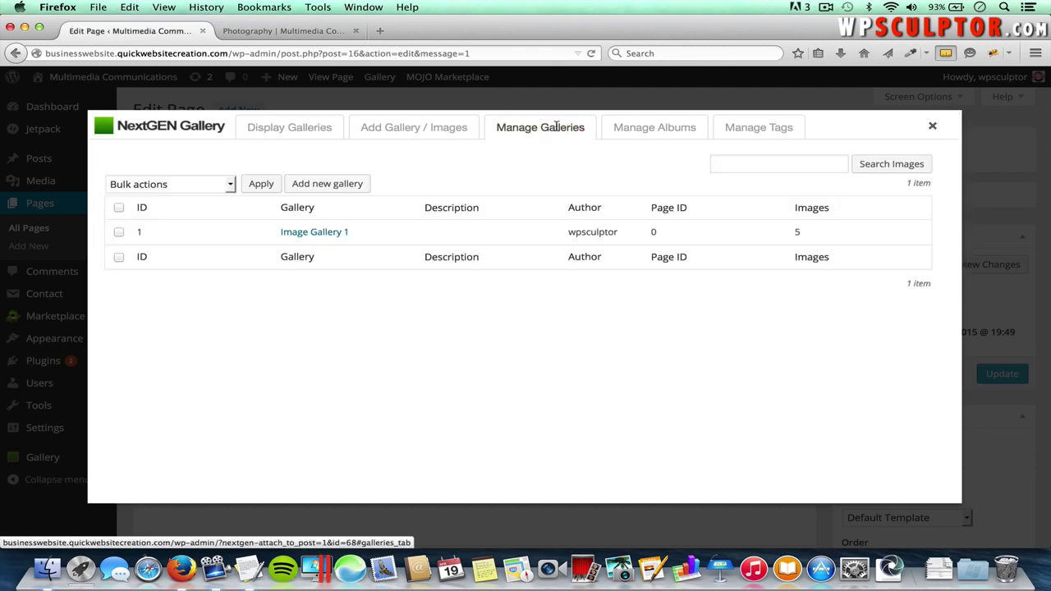
pyautogui.click(316, 233)
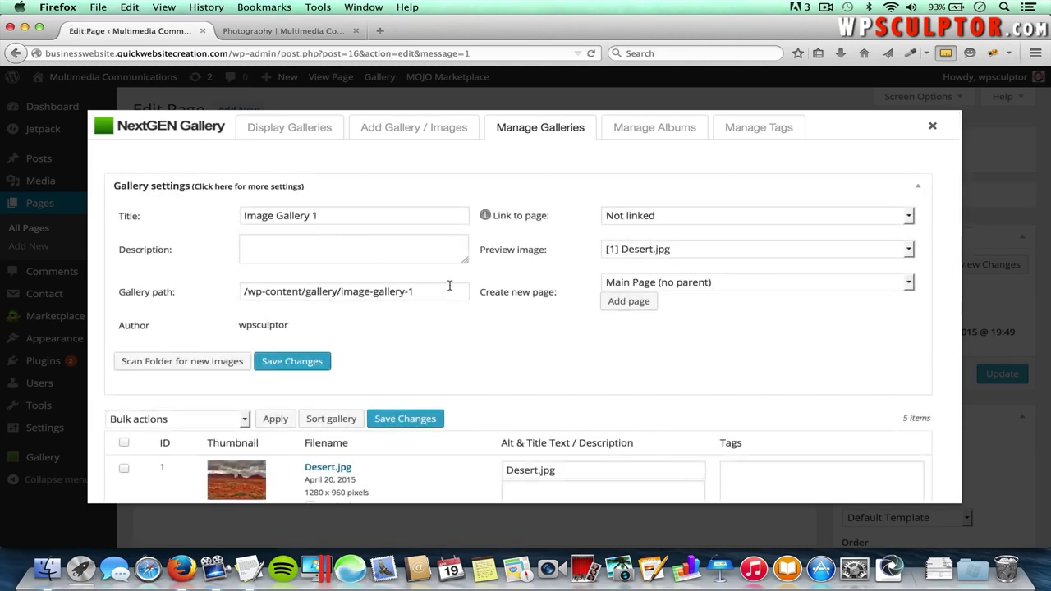
# - Give Desert.jpg the description 'This is descriptive text.' and save the gallery
pyautogui.scroll(-2, 449, 286)
pyautogui.scroll(-3, 449, 285)
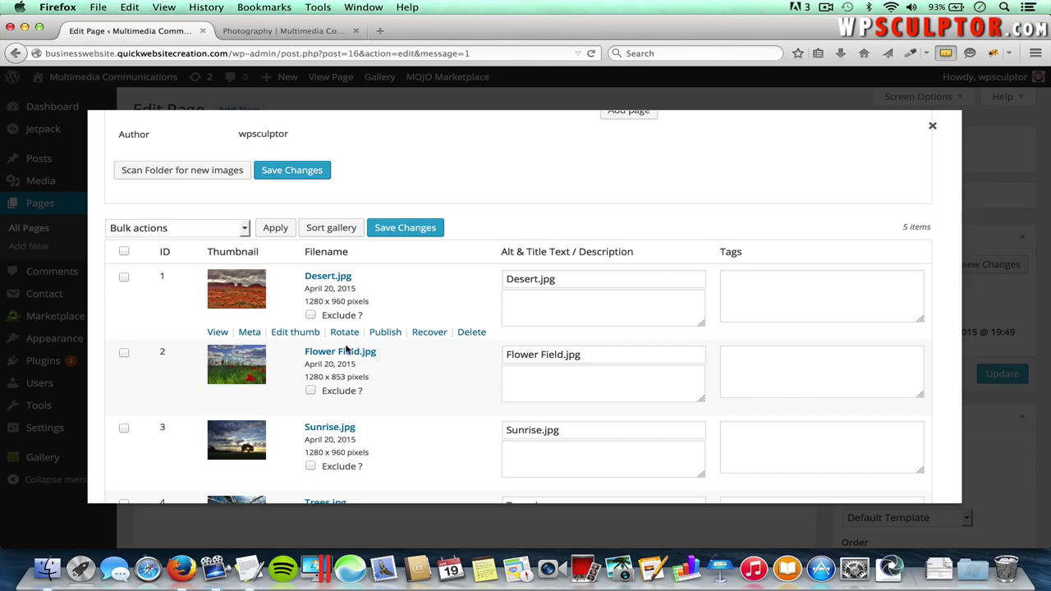
pyautogui.scroll(-2, 374, 375)
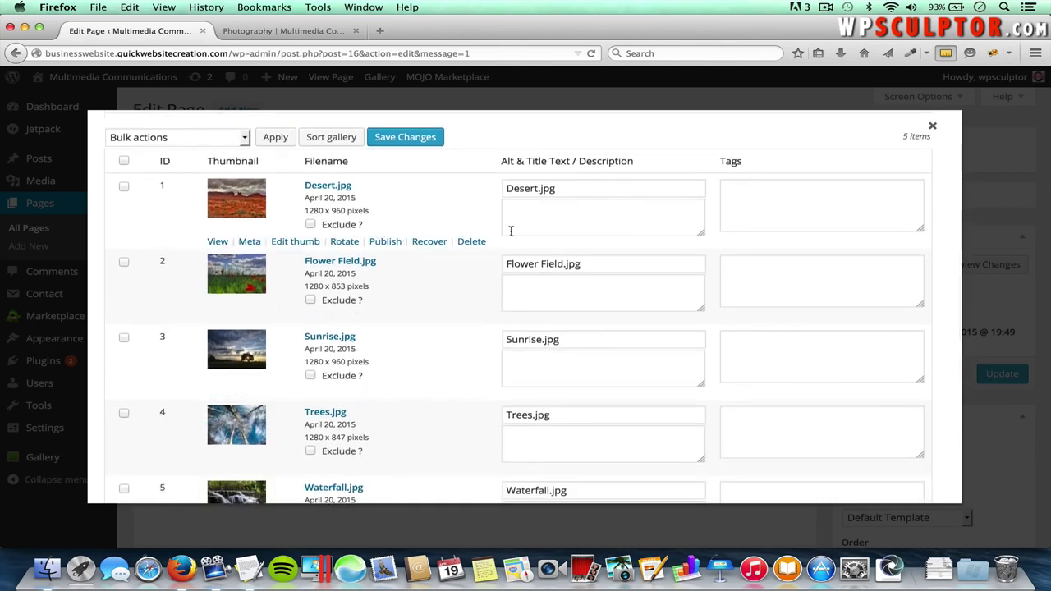
pyautogui.click(561, 216)
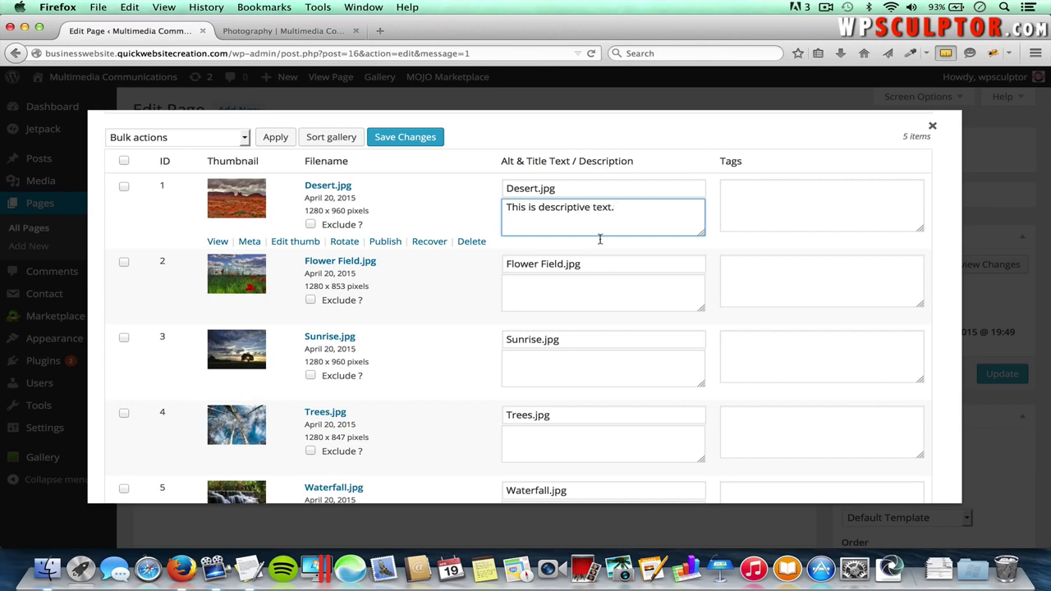
pyautogui.scroll(-5, 570, 357)
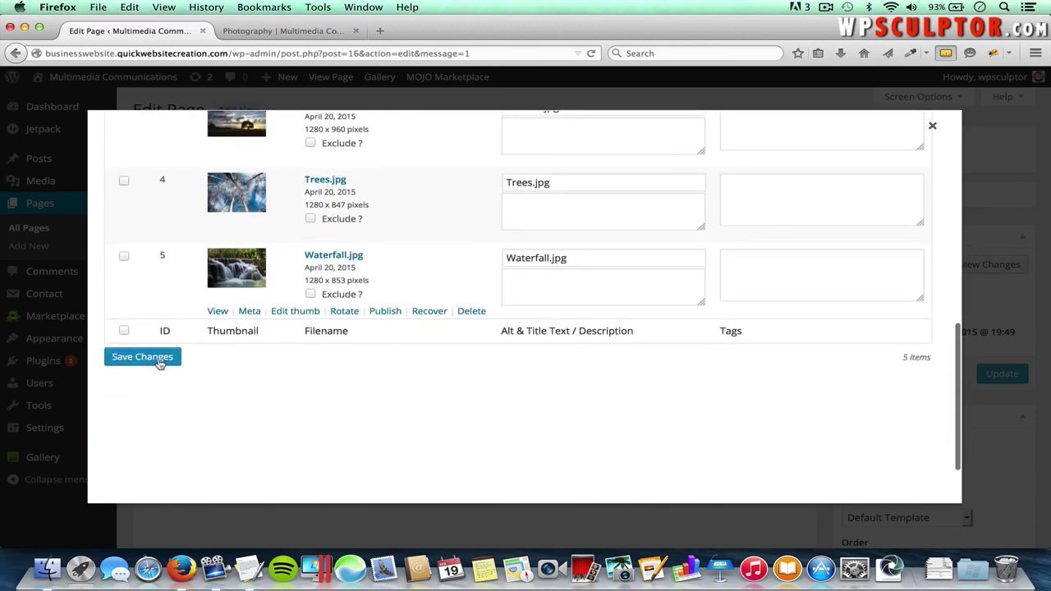
pyautogui.click(143, 358)
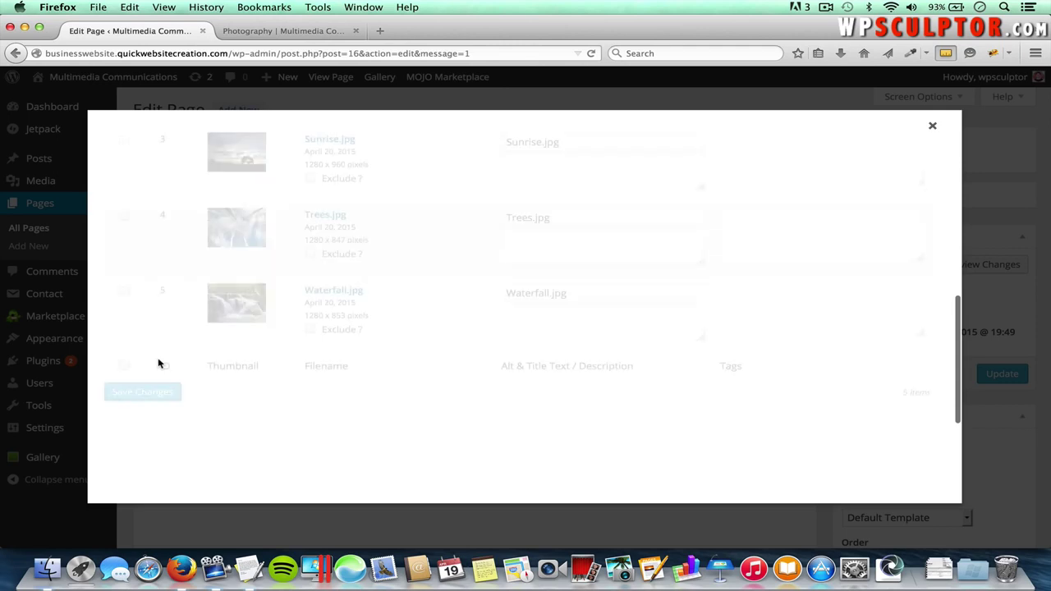
pyautogui.click(934, 126)
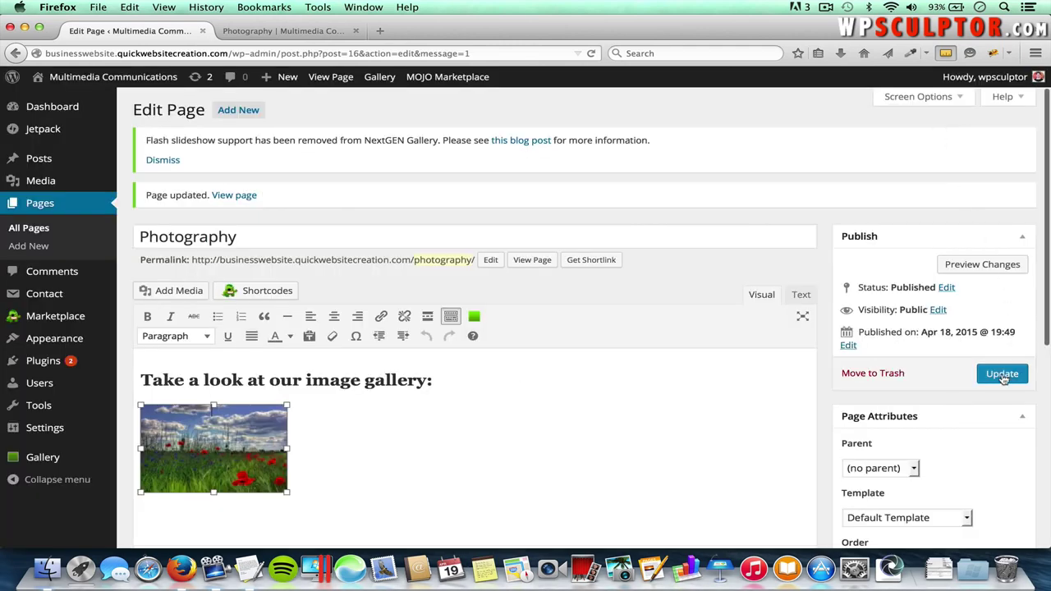
# - Update the Photography page and reload it on the live site
pyautogui.click(1003, 375)
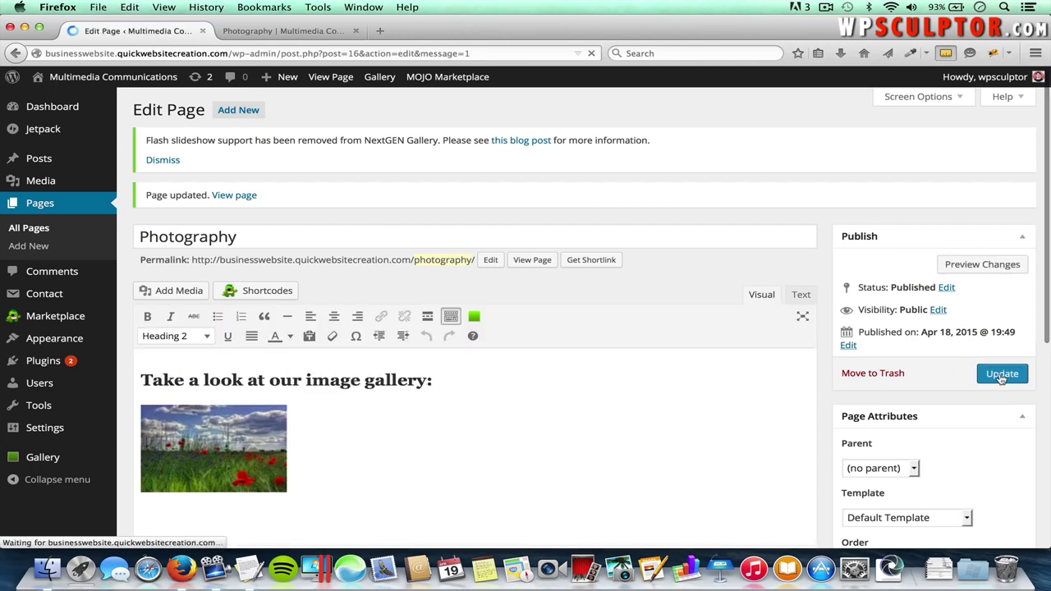
pyautogui.click(291, 31)
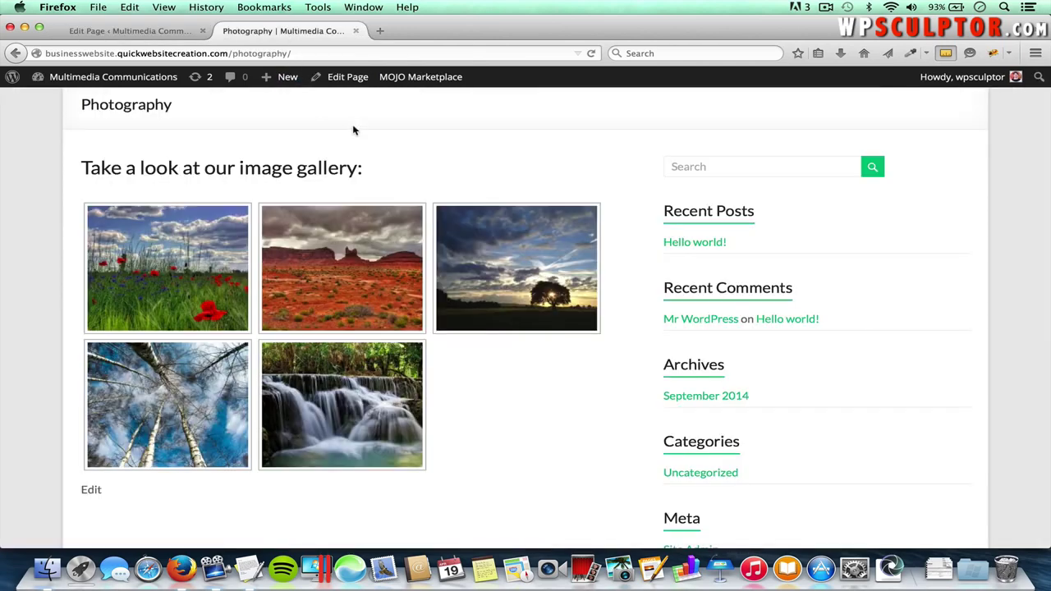
pyautogui.press('super+r')
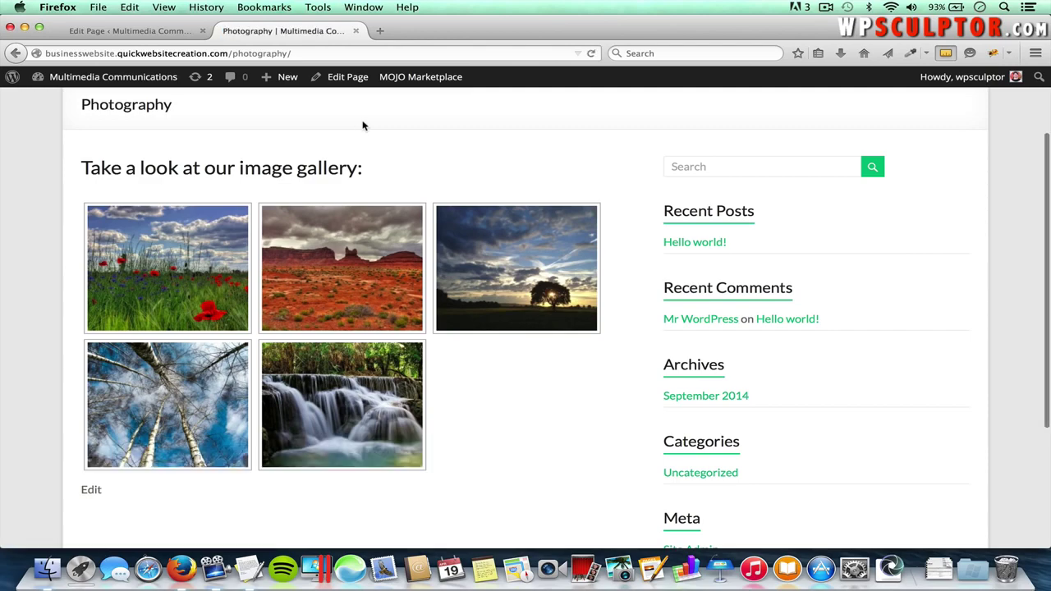
# - Enlarge the gallery photos and check the desert photo's caption, then return to the editor
pyautogui.click(184, 253)
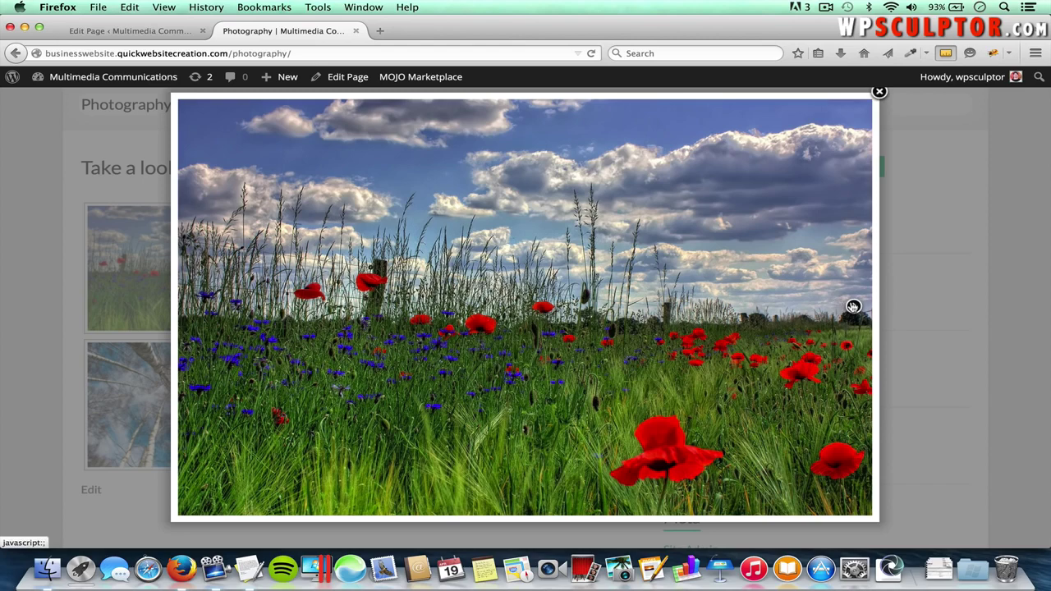
pyautogui.click(852, 307)
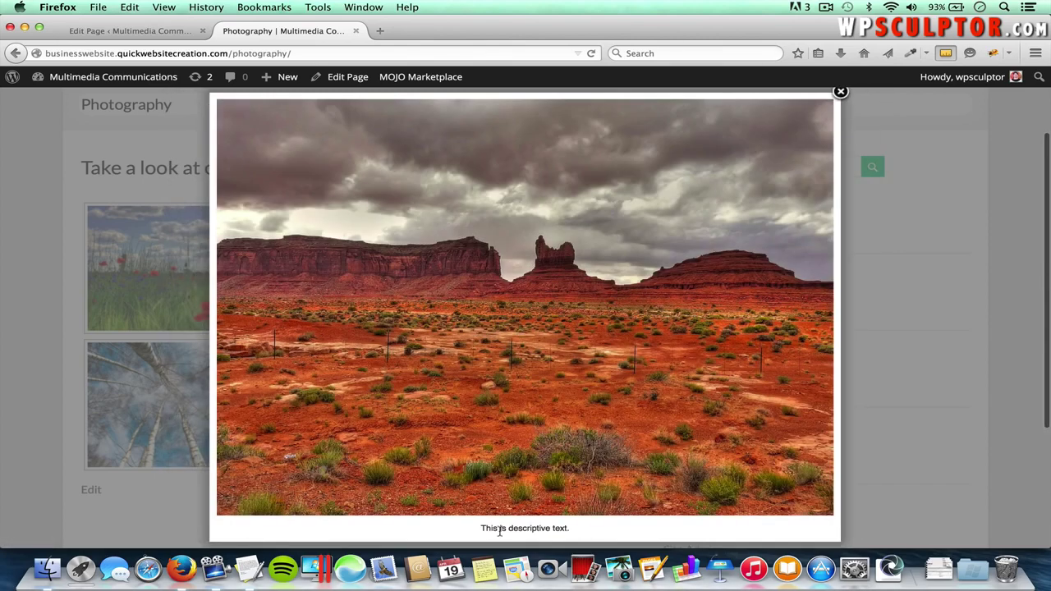
pyautogui.moveTo(481, 530); pyautogui.dragTo(570, 532)
pyautogui.click(612, 528)
pyautogui.click(841, 92)
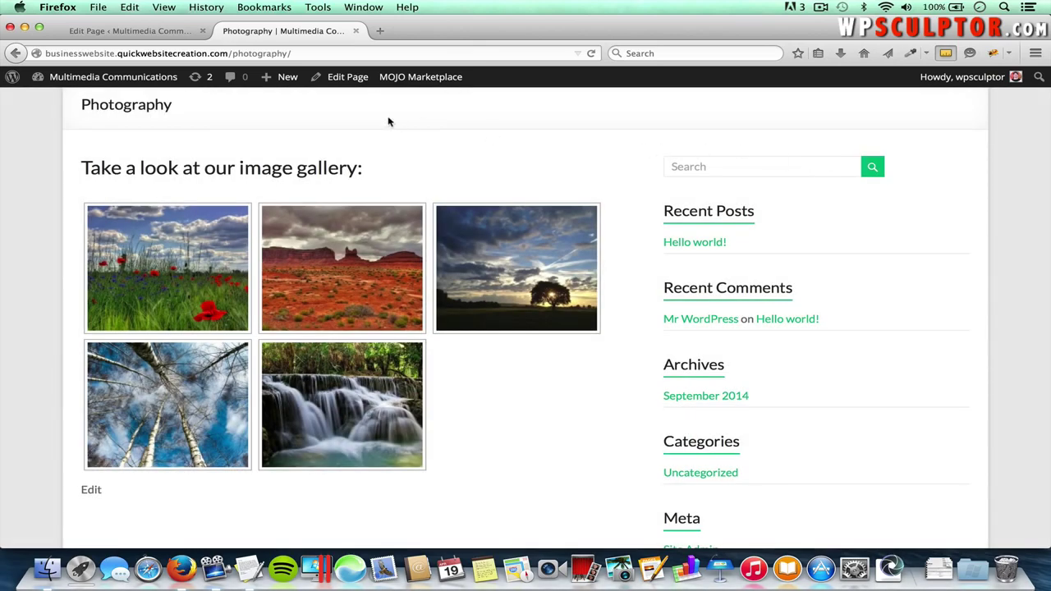
pyautogui.click(170, 33)
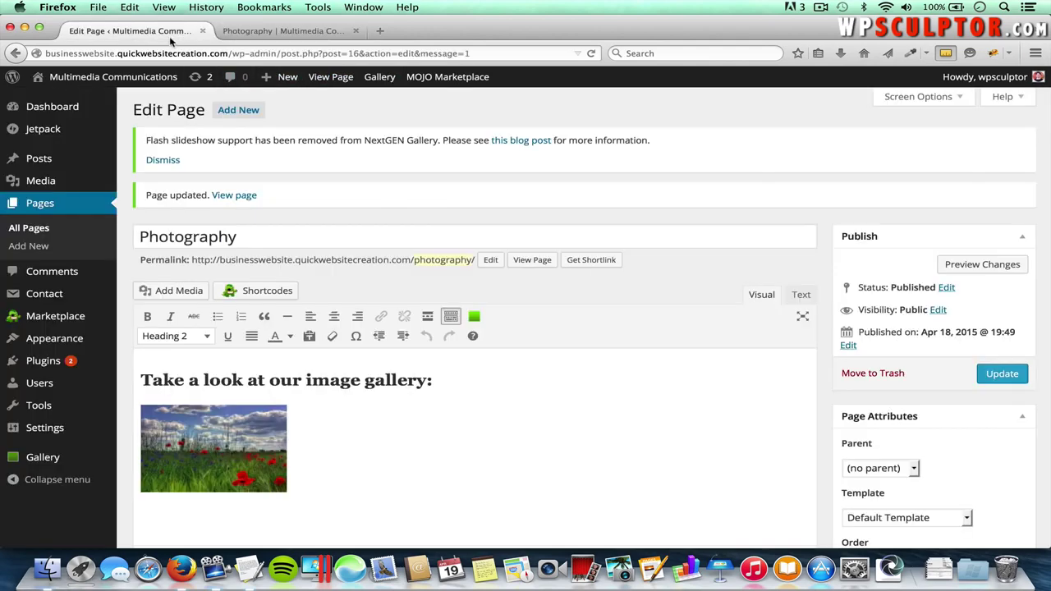
# - Open the empty Video page from the All Pages list
pyautogui.click(36, 229)
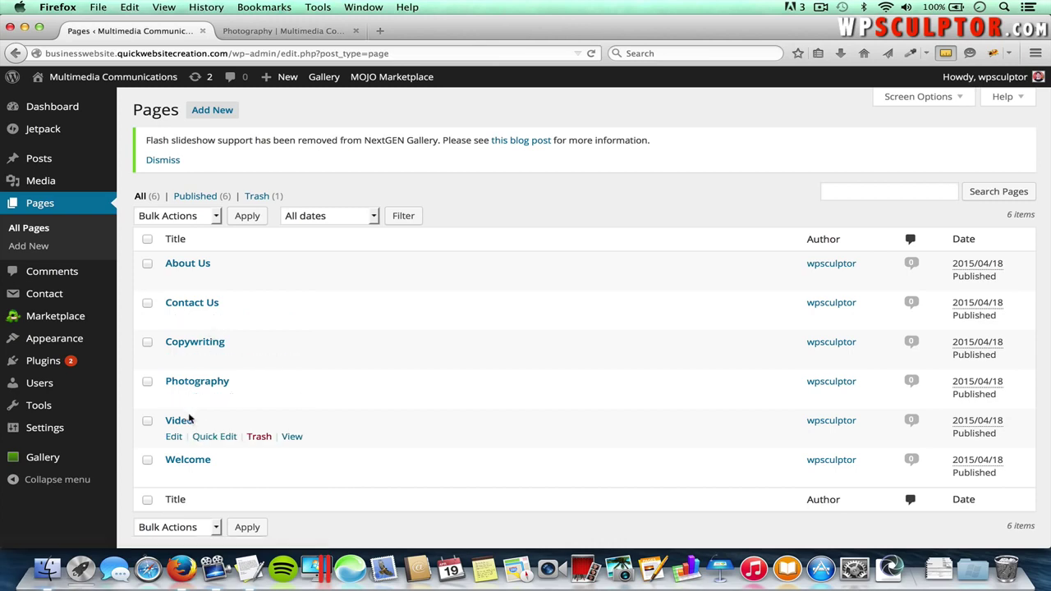
pyautogui.click(180, 421)
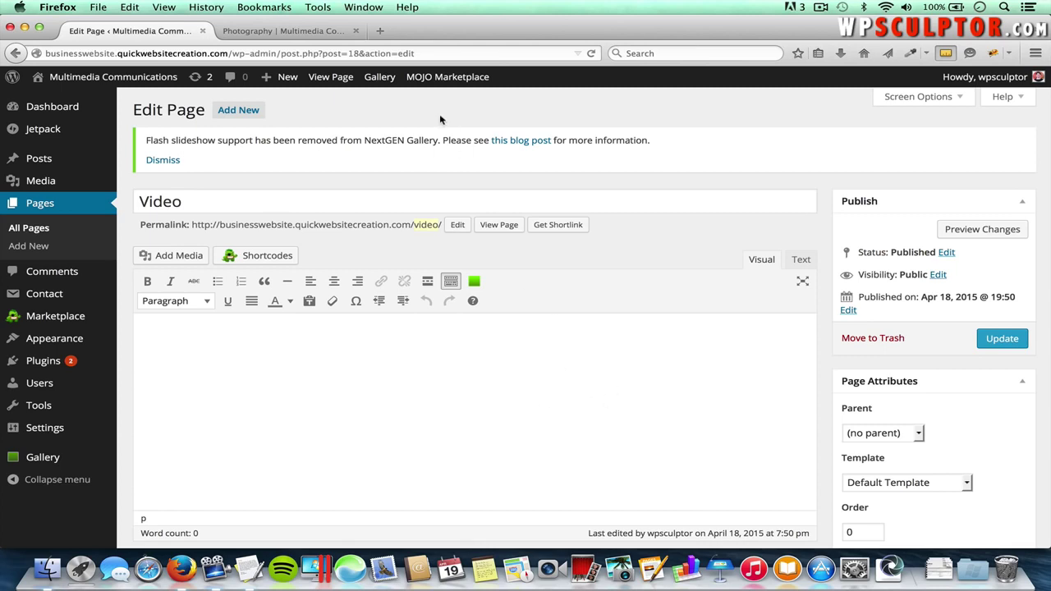
# - Go to YouTube in a new tab and search for 'gopro'
pyautogui.click(381, 33)
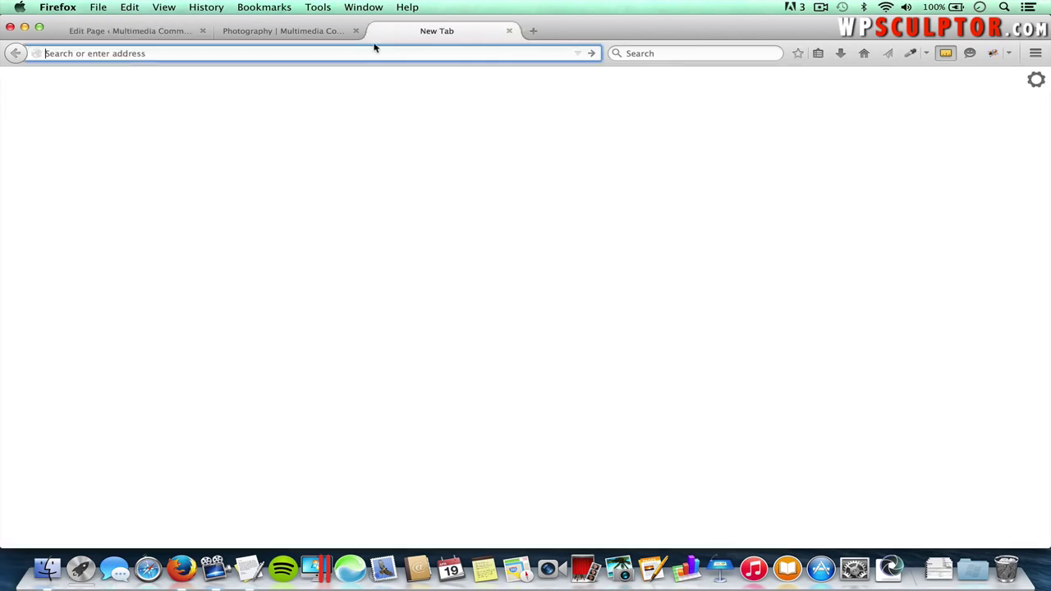
pyautogui.write('youtube.com')
pyautogui.press('Return')
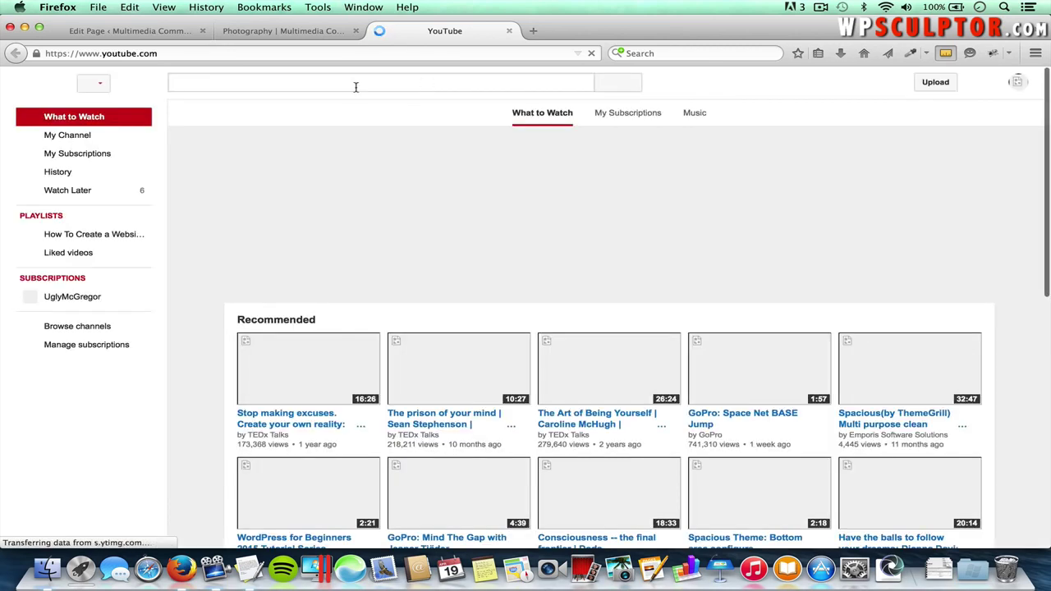
pyautogui.write('gopro')
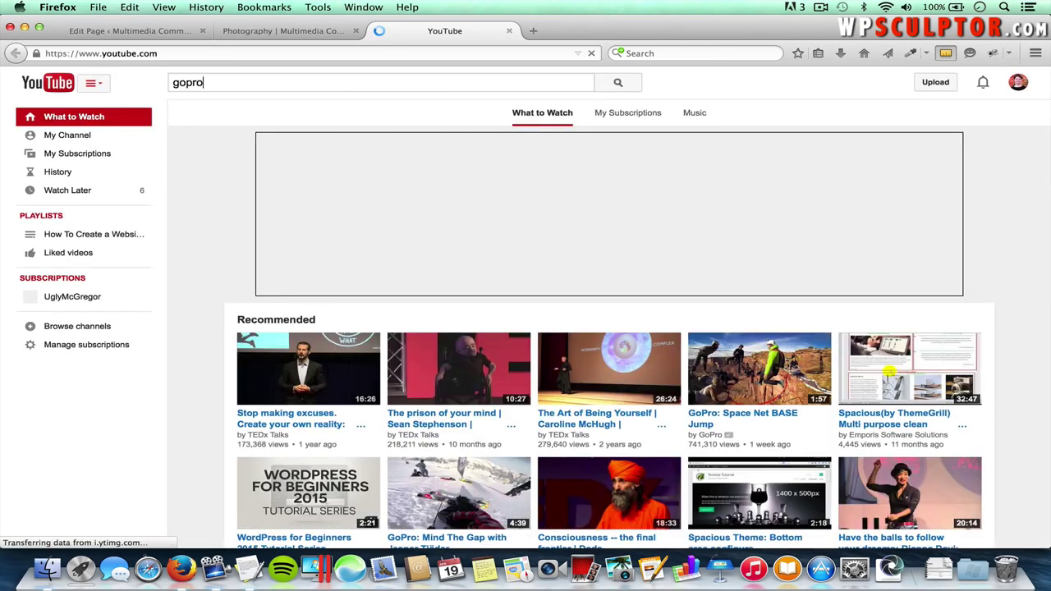
pyautogui.press('Return')
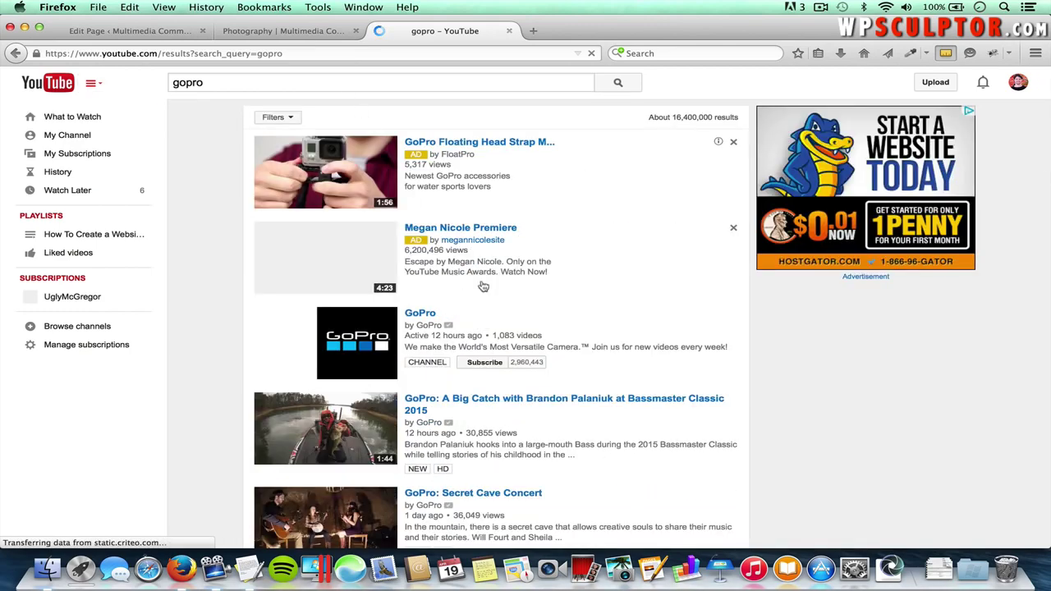
# - Open 'GoPro: Brent Ehrler - An Angler's Joy', pause it and copy its URL
pyautogui.scroll(-1, 543, 290)
pyautogui.scroll(-8, 543, 289)
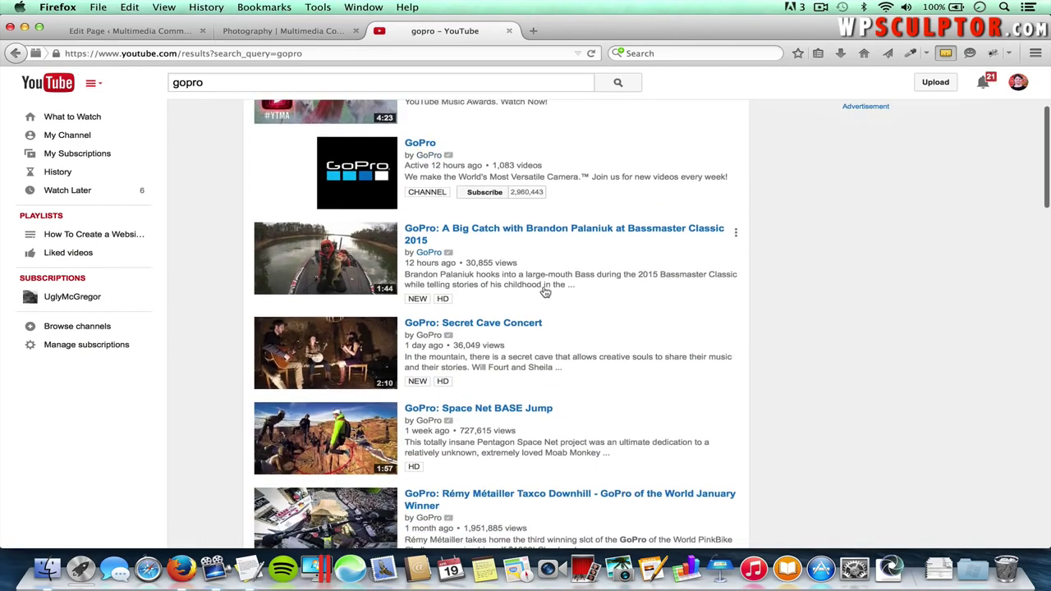
pyautogui.scroll(-4, 544, 291)
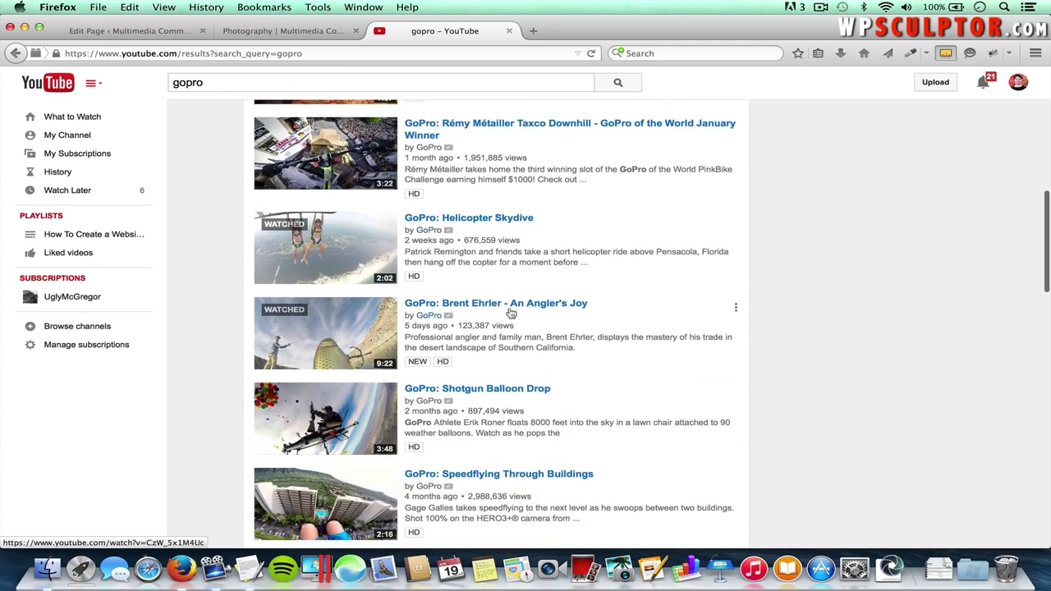
pyautogui.click(362, 329)
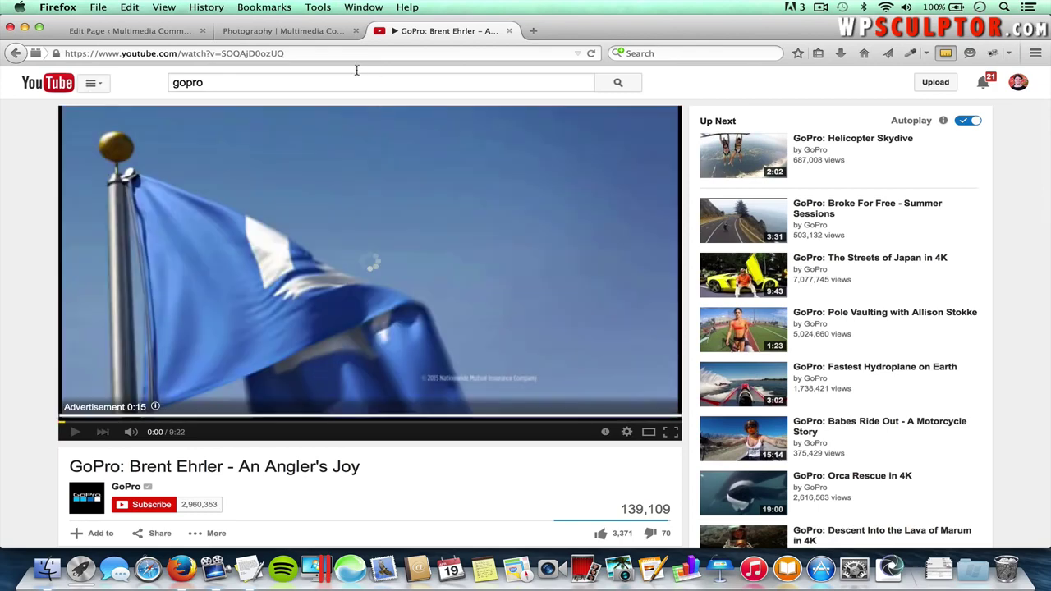
pyautogui.click(74, 432)
pyautogui.click(219, 53)
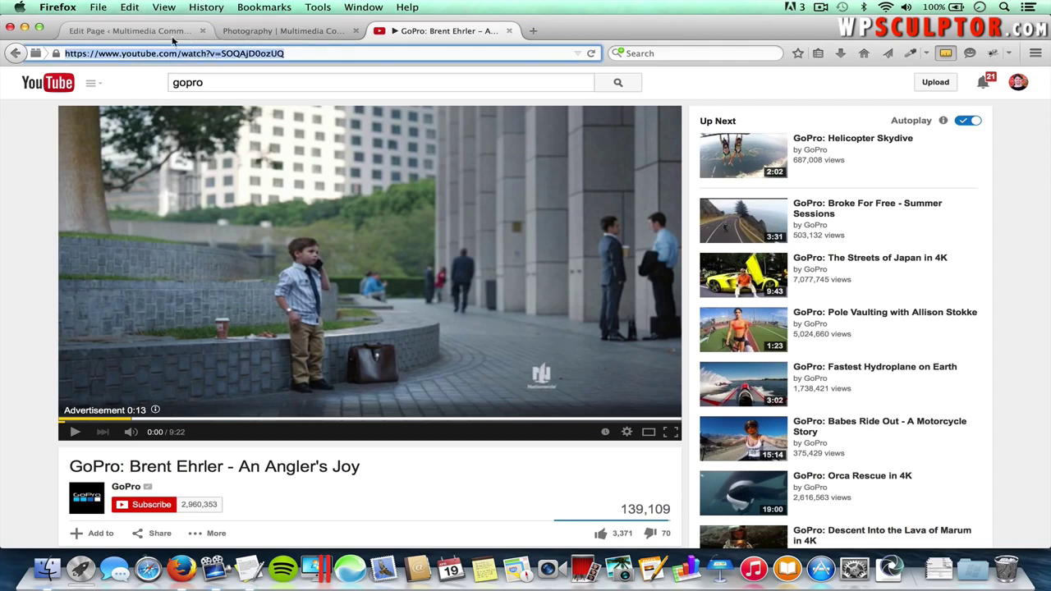
pyautogui.click(132, 30)
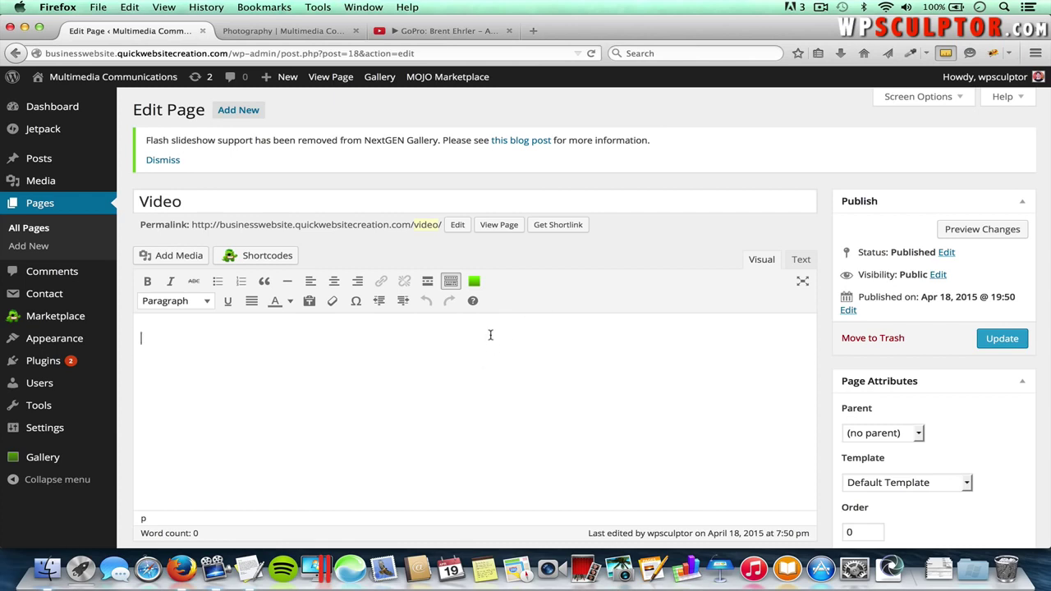
# - Paste the YouTube URL into the Video page body and update the page
pyautogui.click(331, 354)
pyautogui.press('super+v')
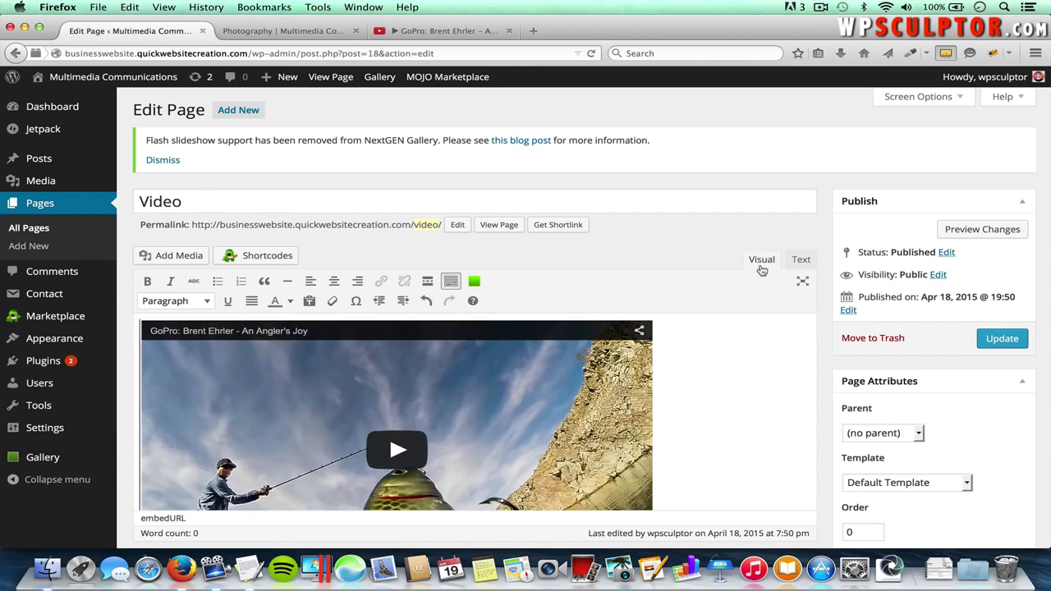
pyautogui.click(1000, 345)
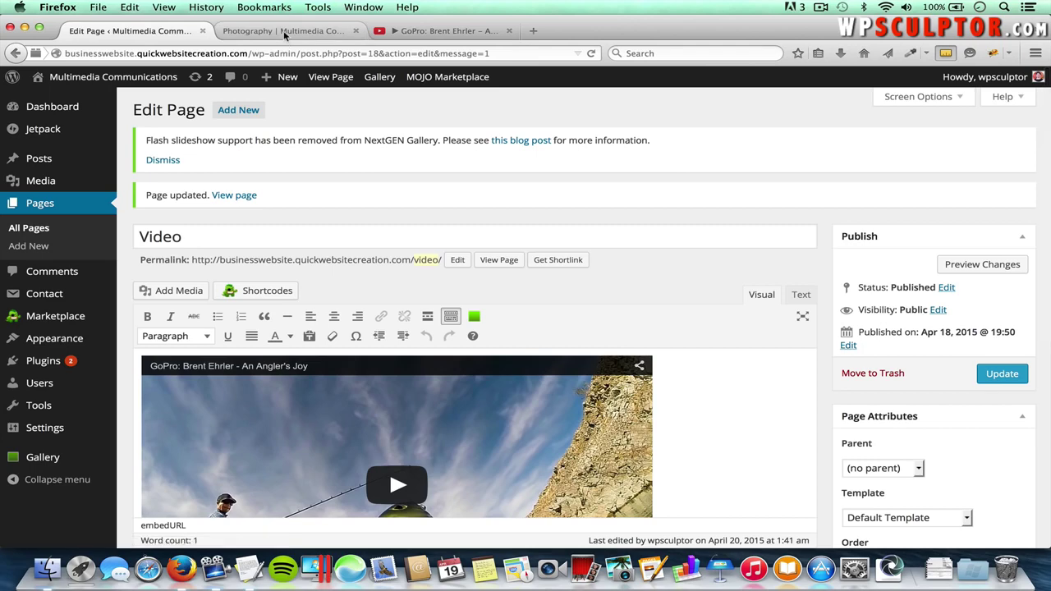
# - Play the embedded angler video on the live Video page, then return to the admin
pyautogui.click(283, 30)
pyautogui.scroll(3, 661, 166)
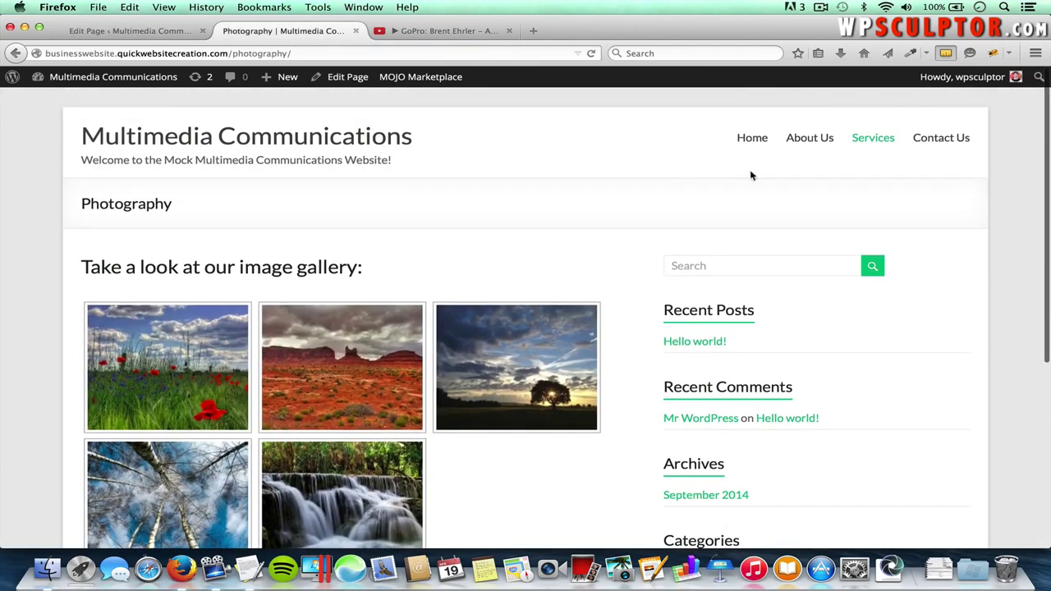
pyautogui.moveTo(876, 142)
pyautogui.click(869, 187)
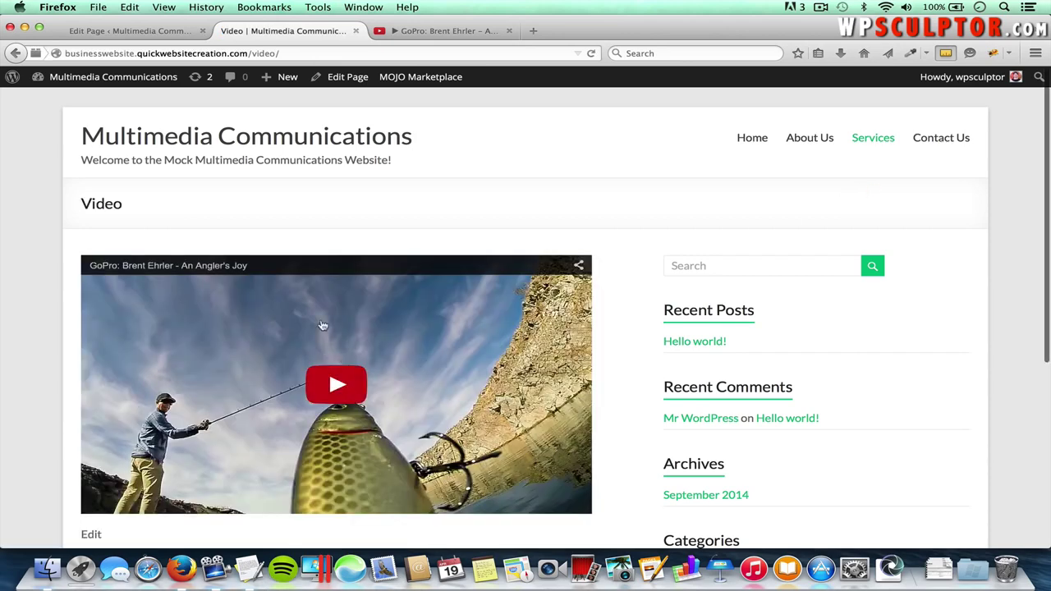
pyautogui.scroll(-1, 442, 368)
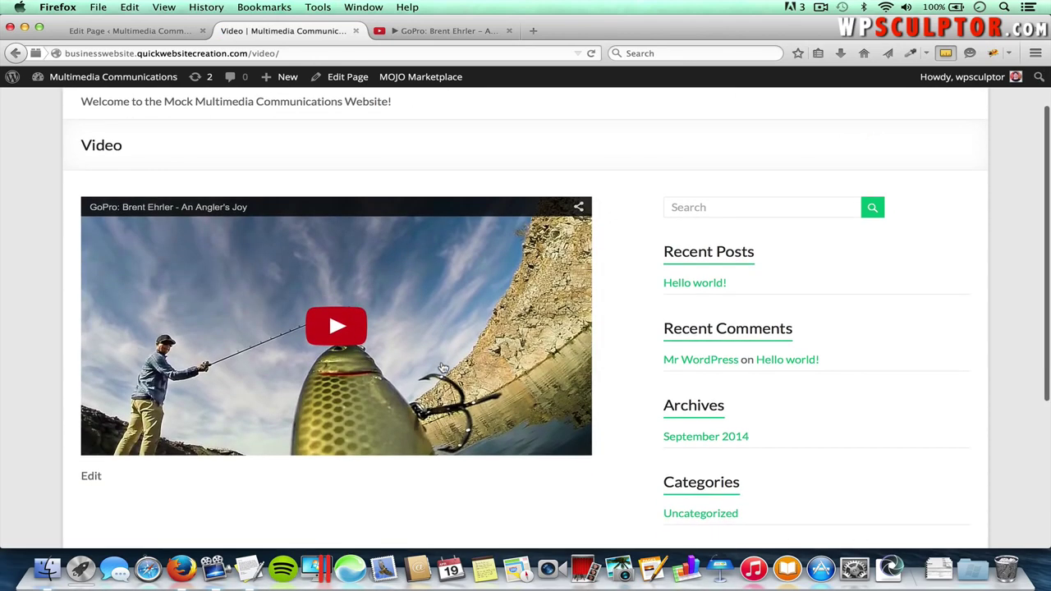
pyautogui.click(342, 339)
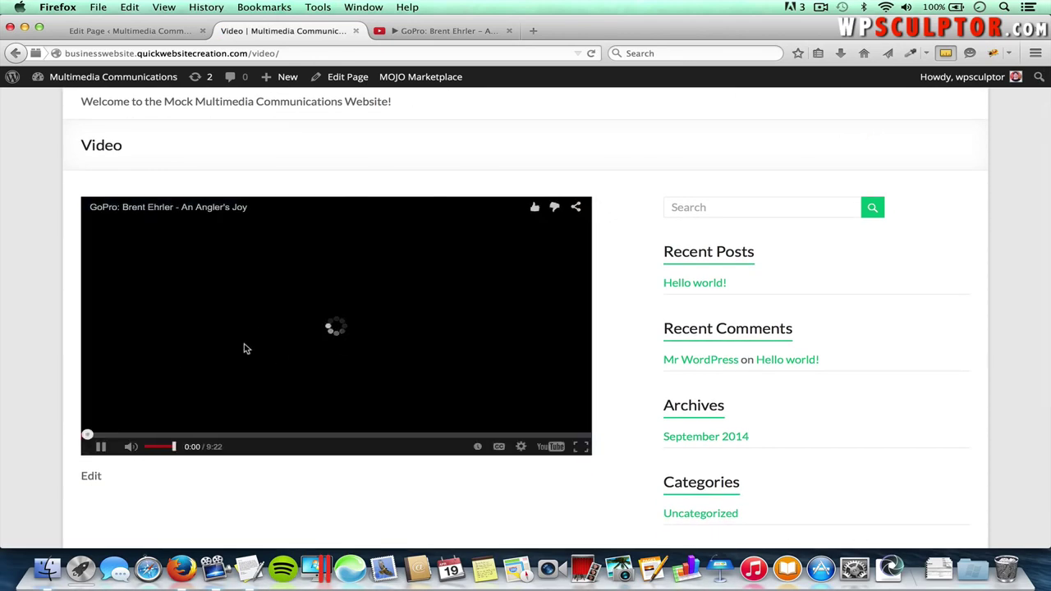
pyautogui.click(102, 450)
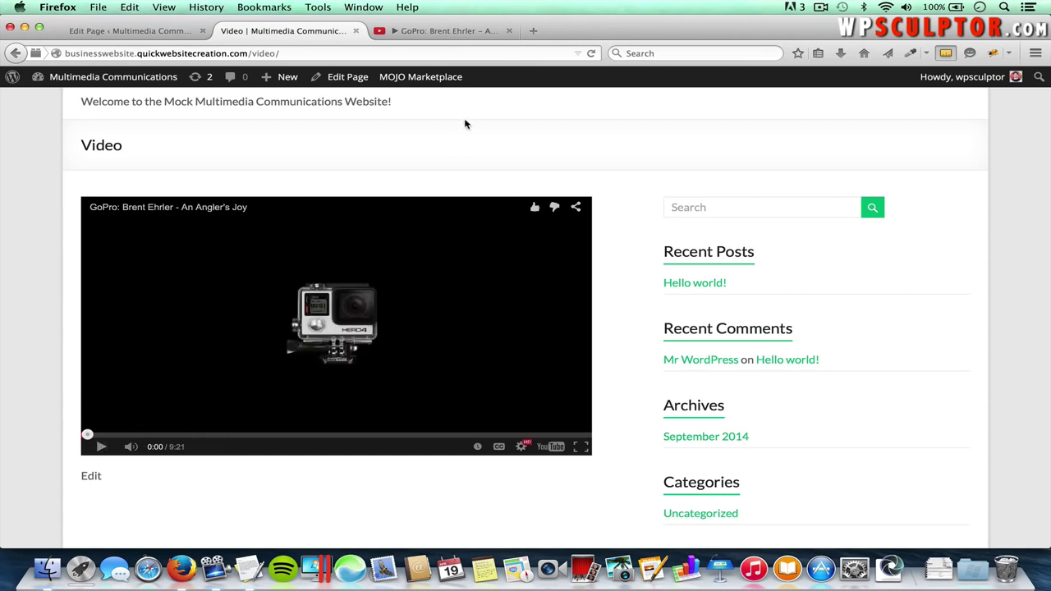
pyautogui.click(510, 31)
pyautogui.click(142, 32)
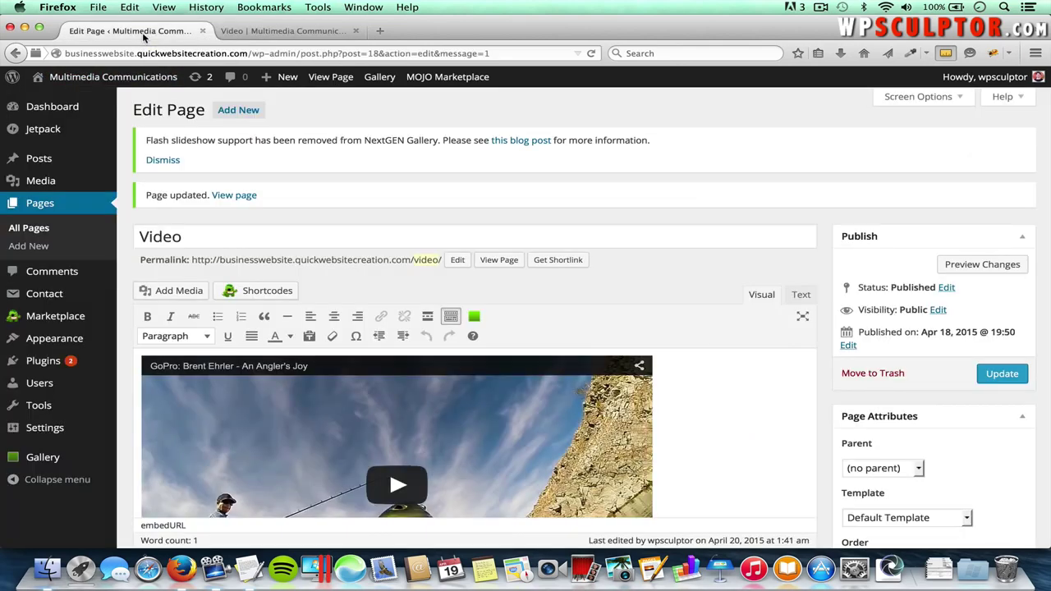
pyautogui.click(40, 230)
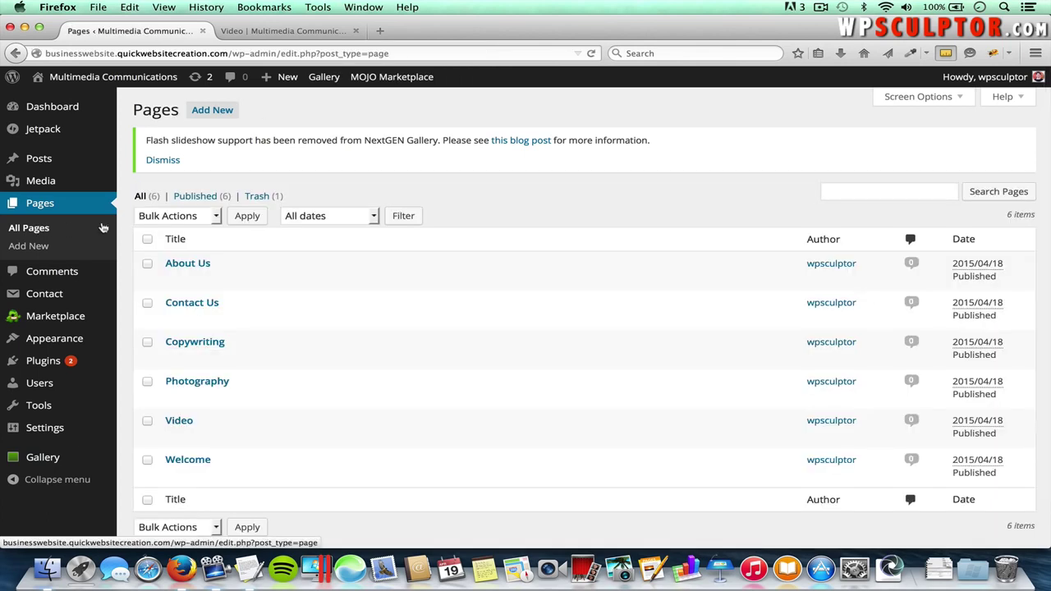
# - Open the Copywriting page and paste in the first paragraph from the written content document
pyautogui.moveTo(220, 285)
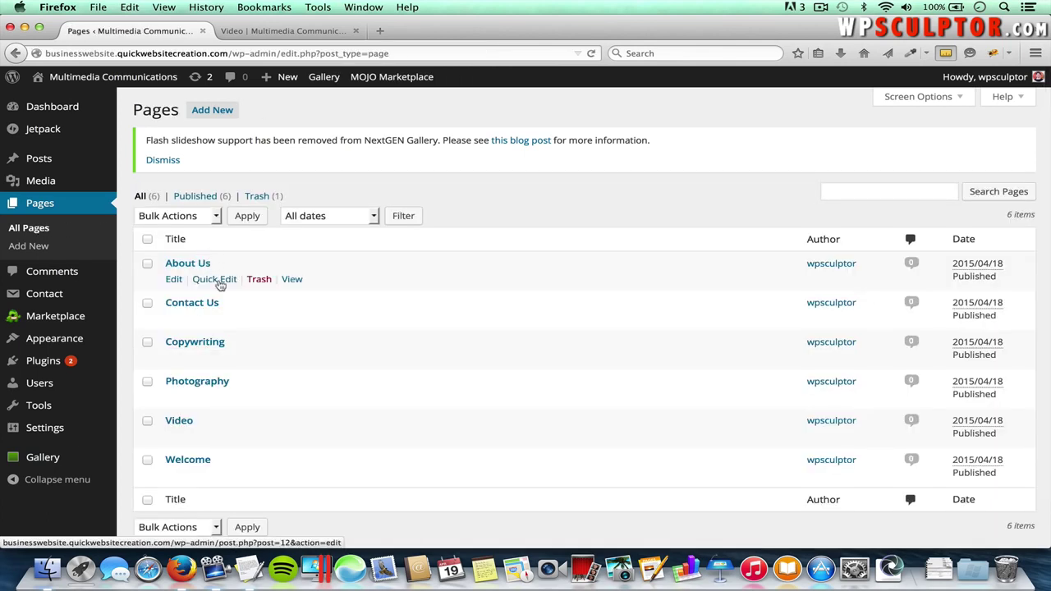
pyautogui.click(202, 346)
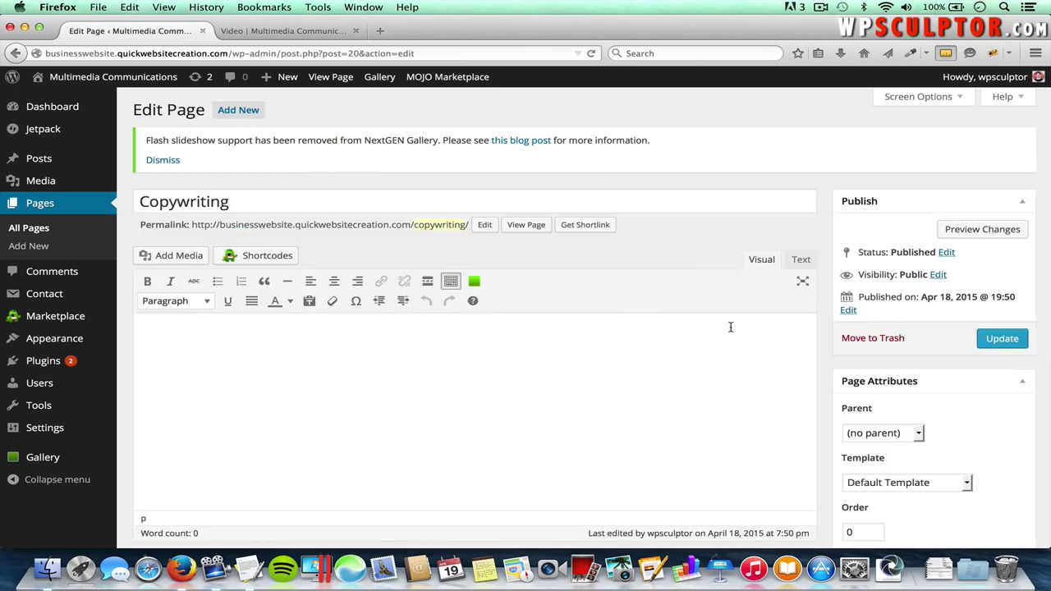
pyautogui.press('super+Tab')
pyautogui.click(704, 353)
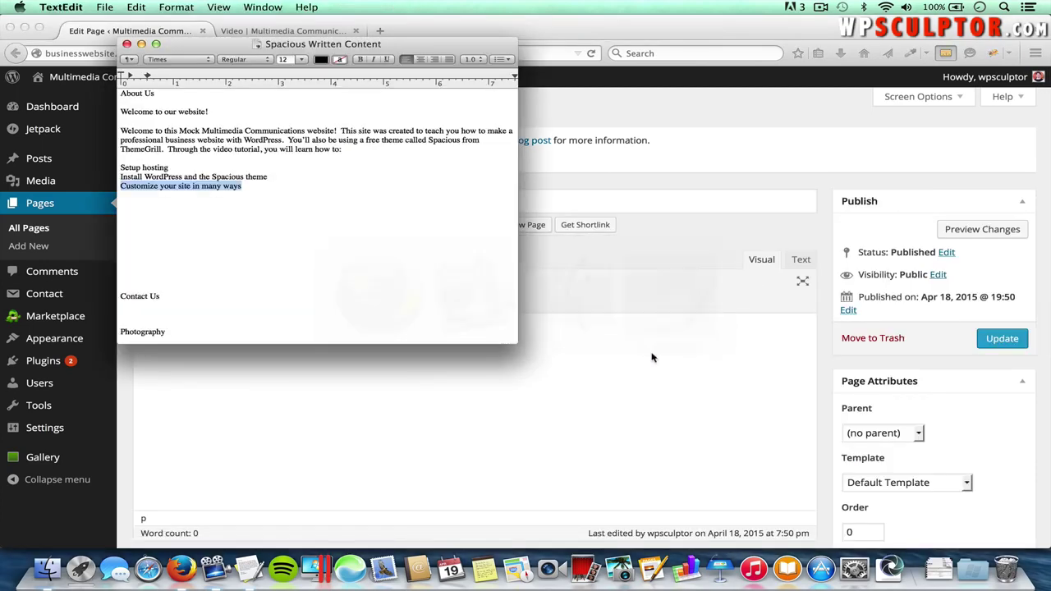
pyautogui.scroll(-5, 471, 271)
pyautogui.scroll(-3, 470, 267)
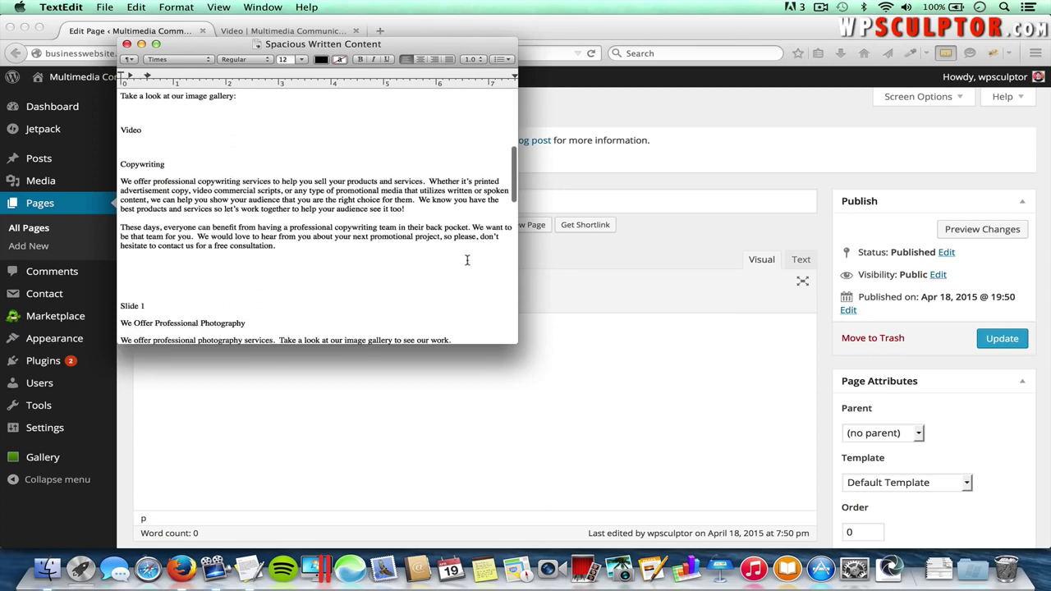
pyautogui.moveTo(405, 208); pyautogui.dragTo(120, 179)
pyautogui.press('super+c')
pyautogui.press('super+Tab')
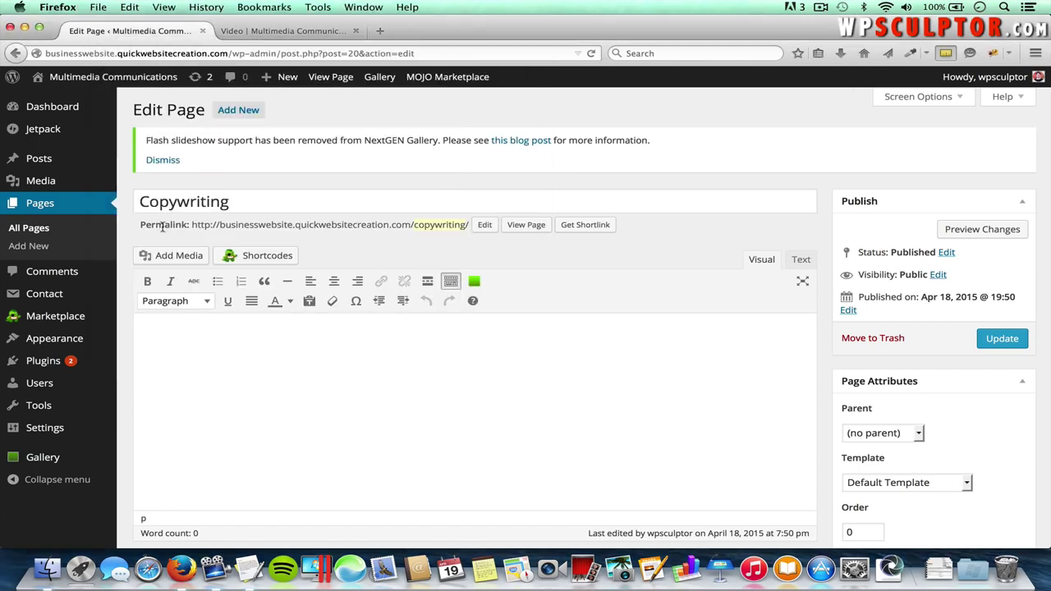
pyautogui.click(279, 354)
pyautogui.press('super+v')
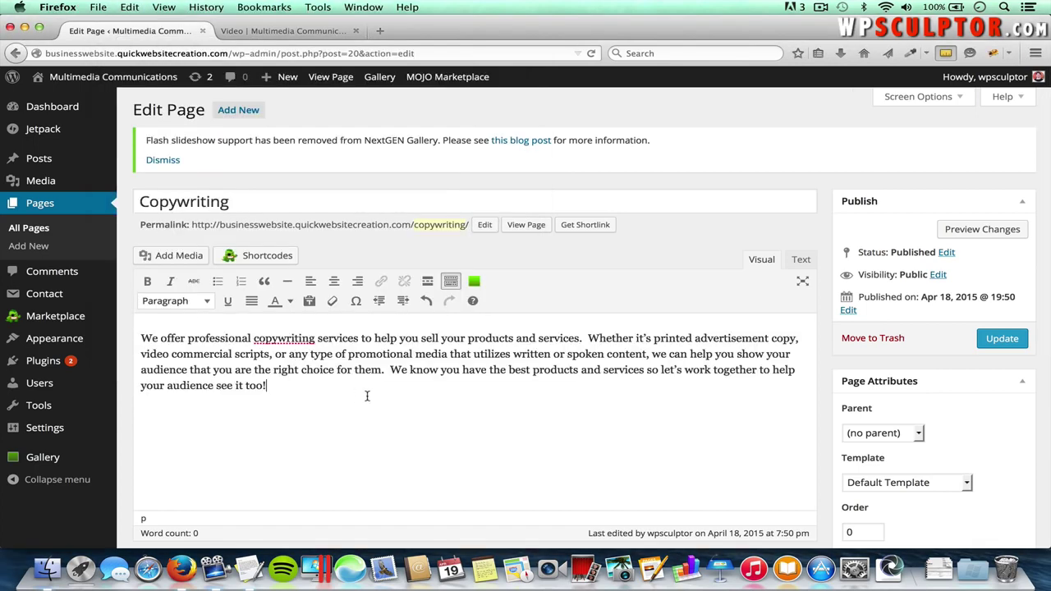
# - Paste the second paragraph, 'These days, everyone can benefit…', below the first
pyautogui.press('super+Tab')
pyautogui.moveTo(276, 247); pyautogui.dragTo(119, 228)
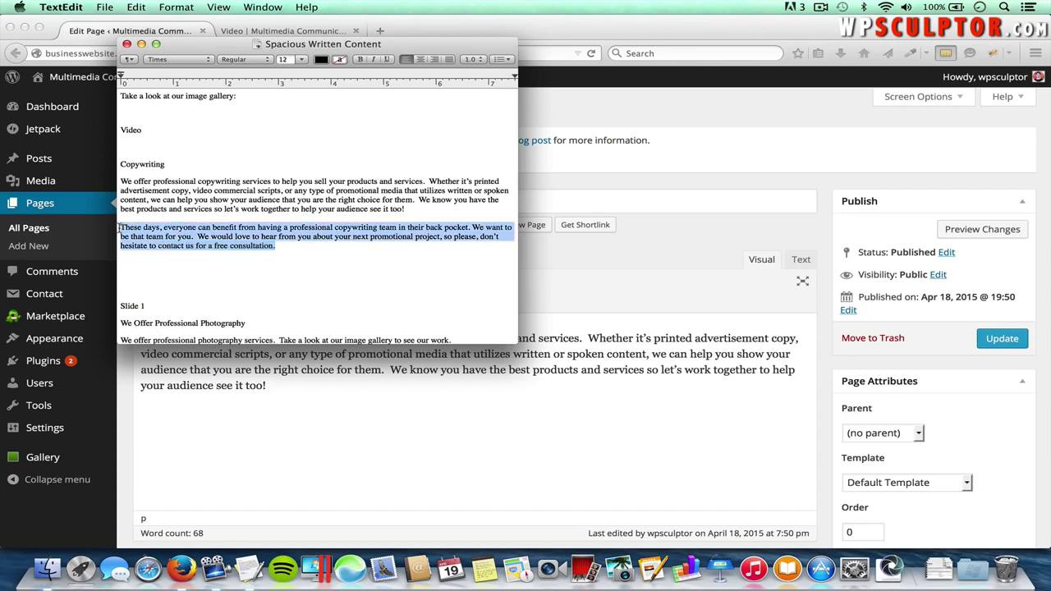
pyautogui.press('super+Tab')
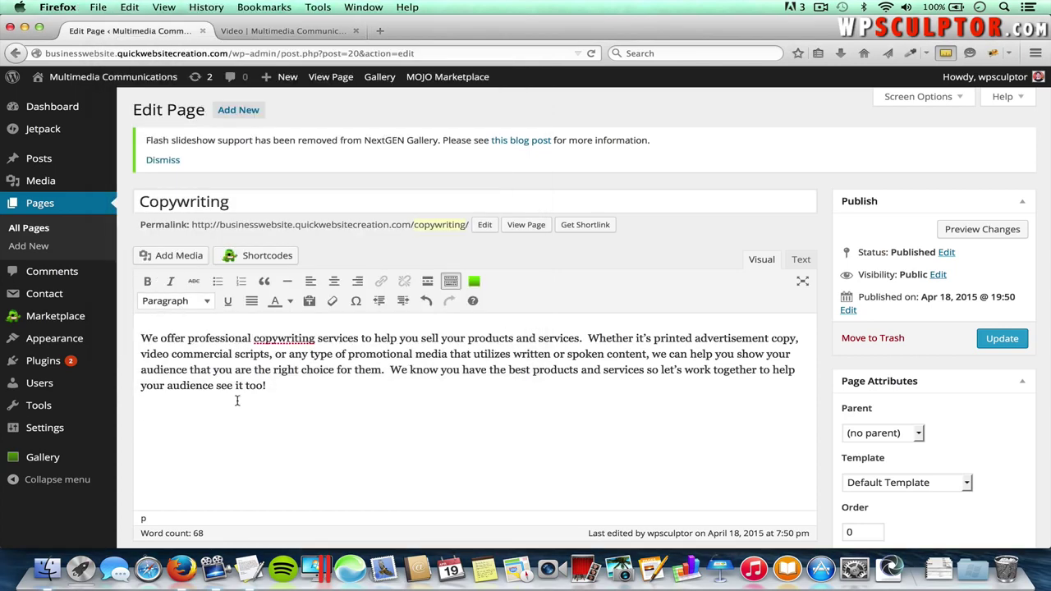
pyautogui.press('super+v')
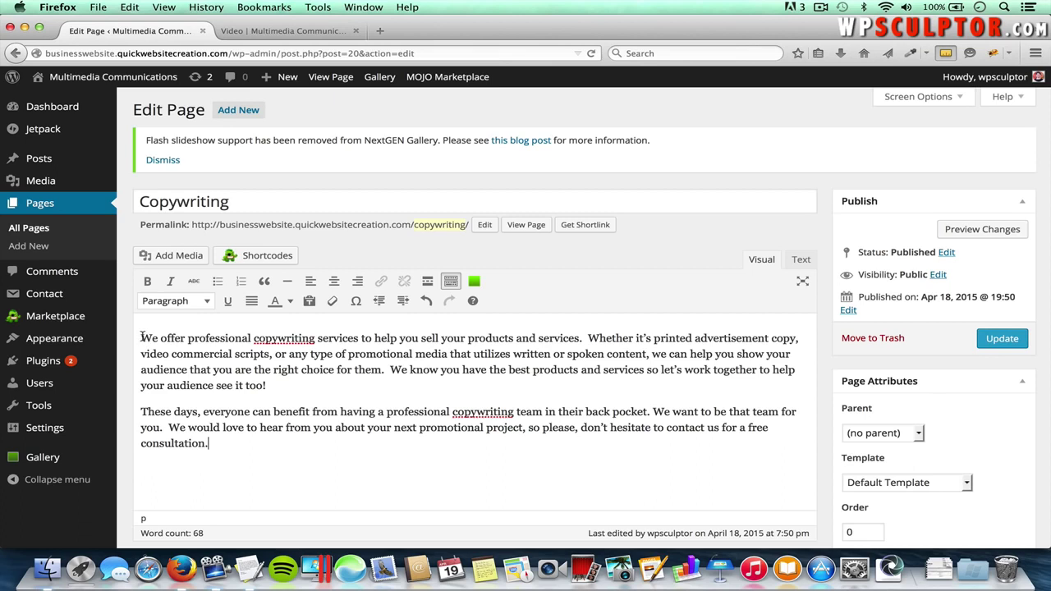
# - Upload Typewriter.jpg through Add Media
pyautogui.click(174, 256)
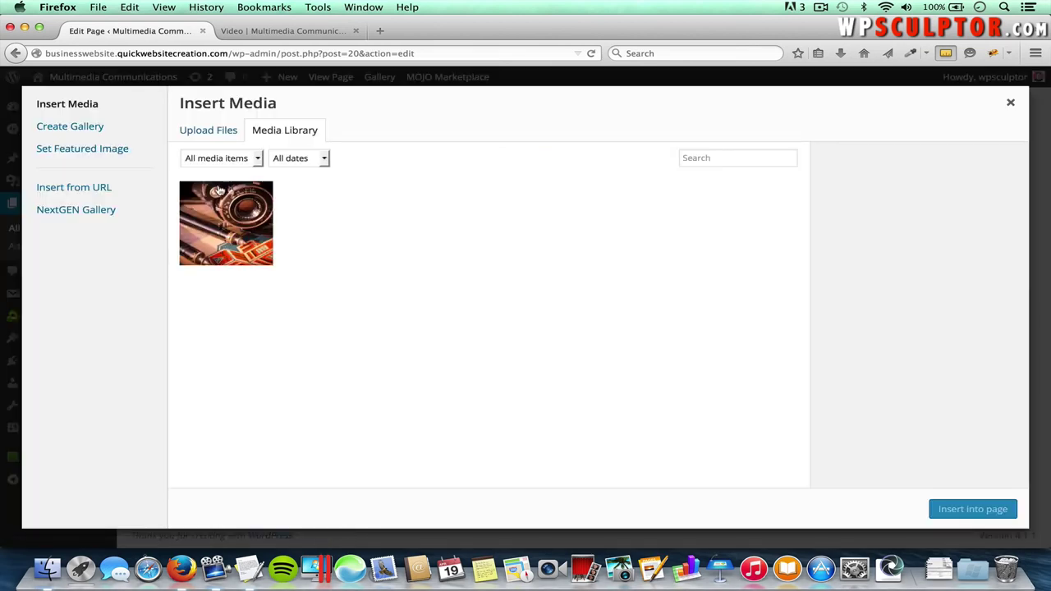
pyautogui.click(217, 134)
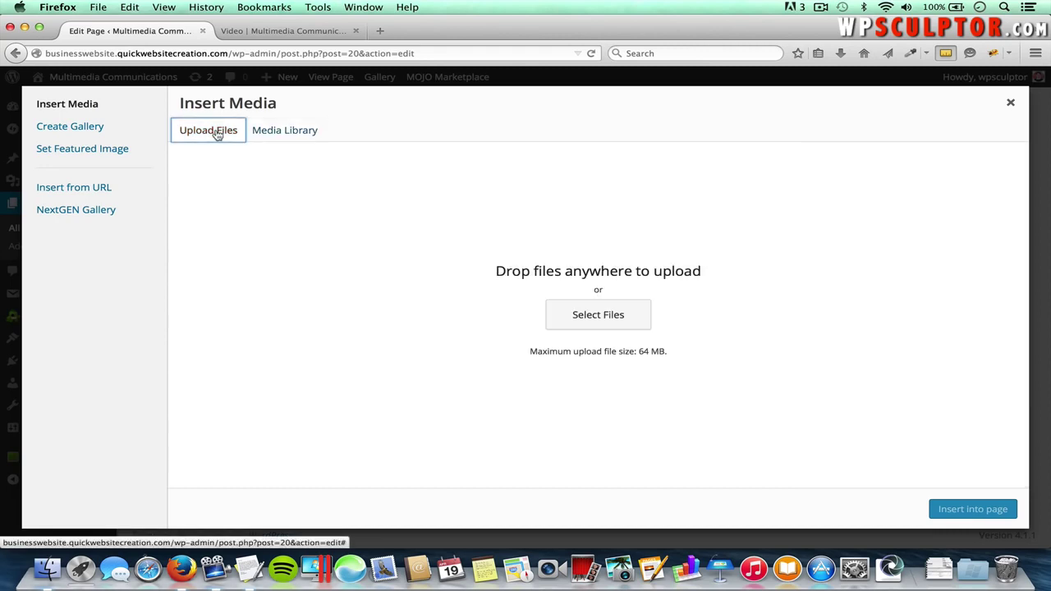
pyautogui.click(615, 315)
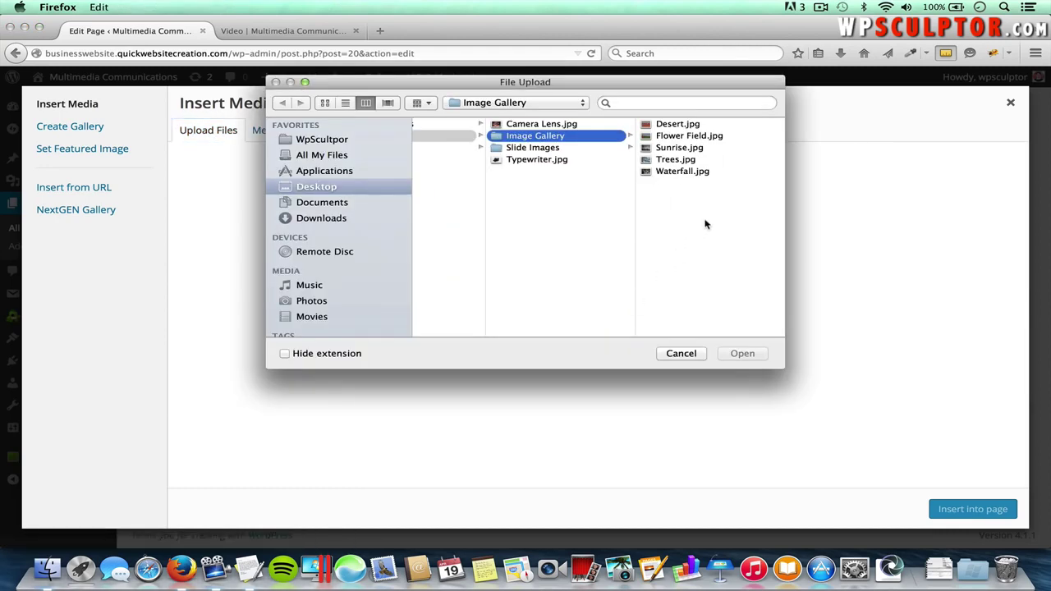
pyautogui.click(542, 161)
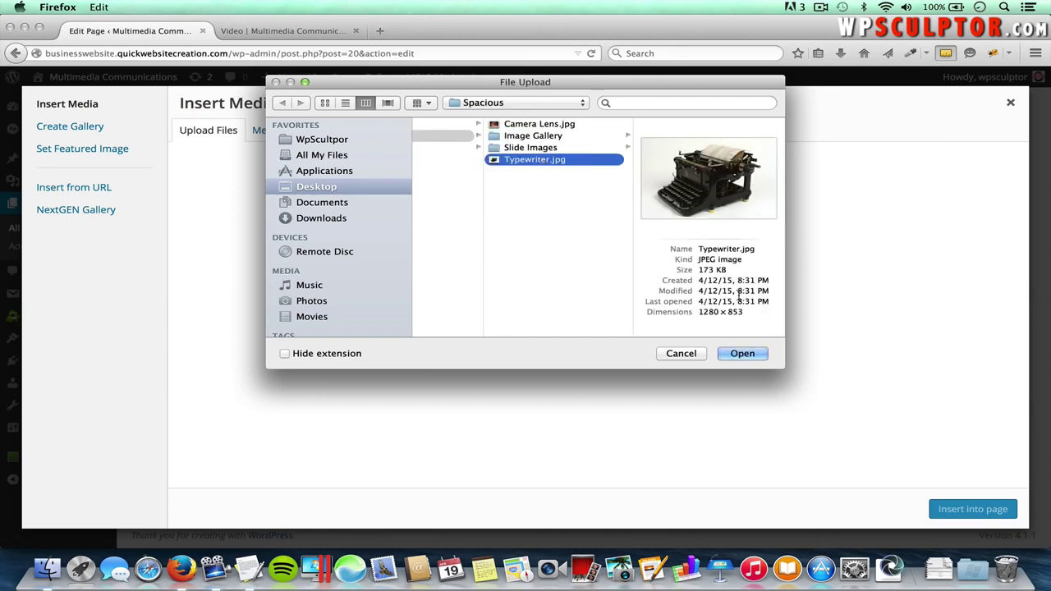
pyautogui.click(743, 353)
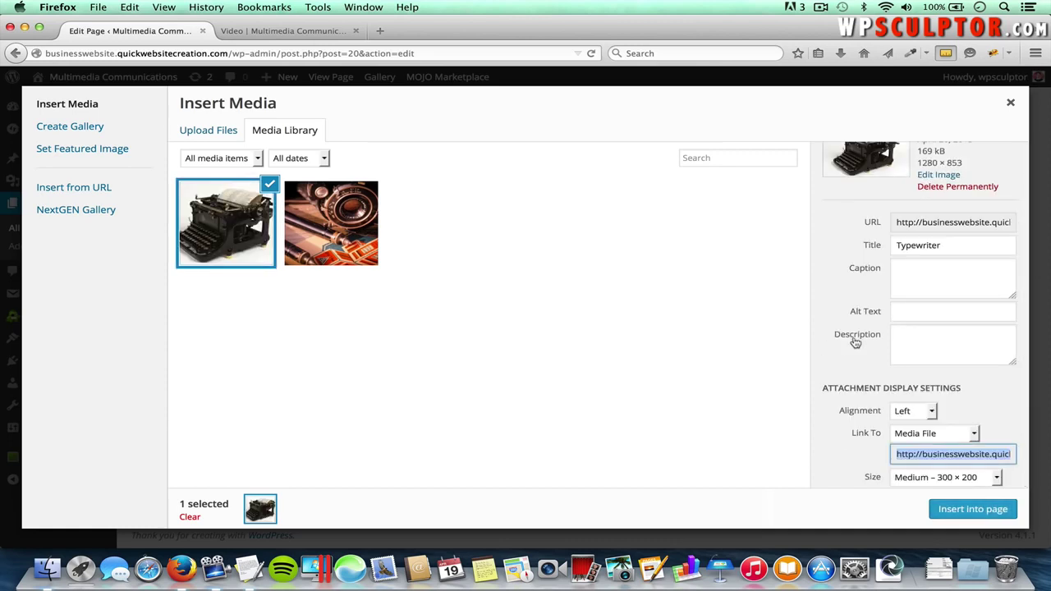
# - Insert the typewriter image with Link To None and update the Copywriting page
pyautogui.click(854, 340)
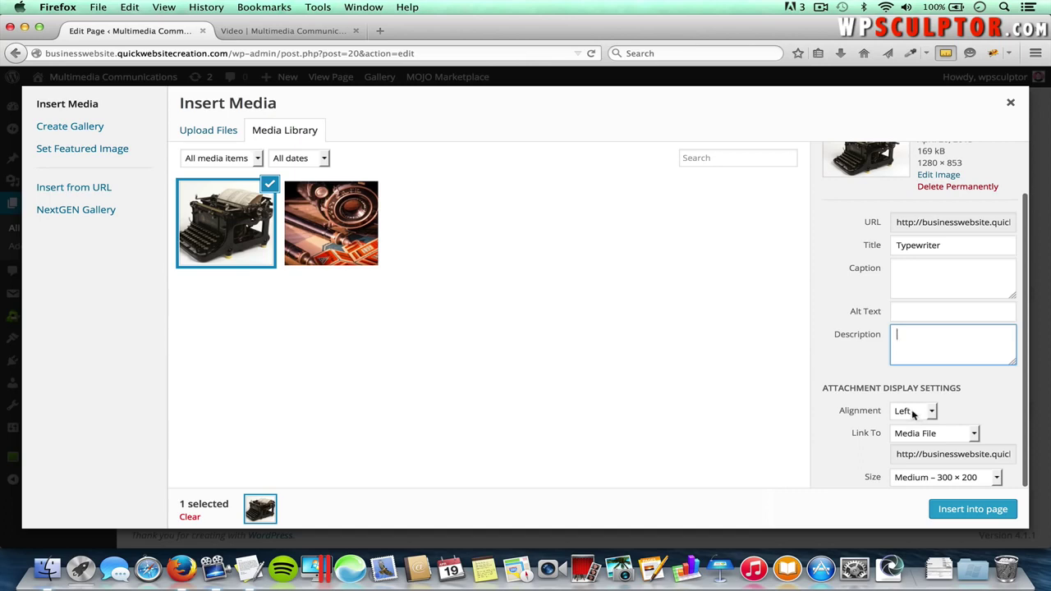
pyautogui.click(929, 437)
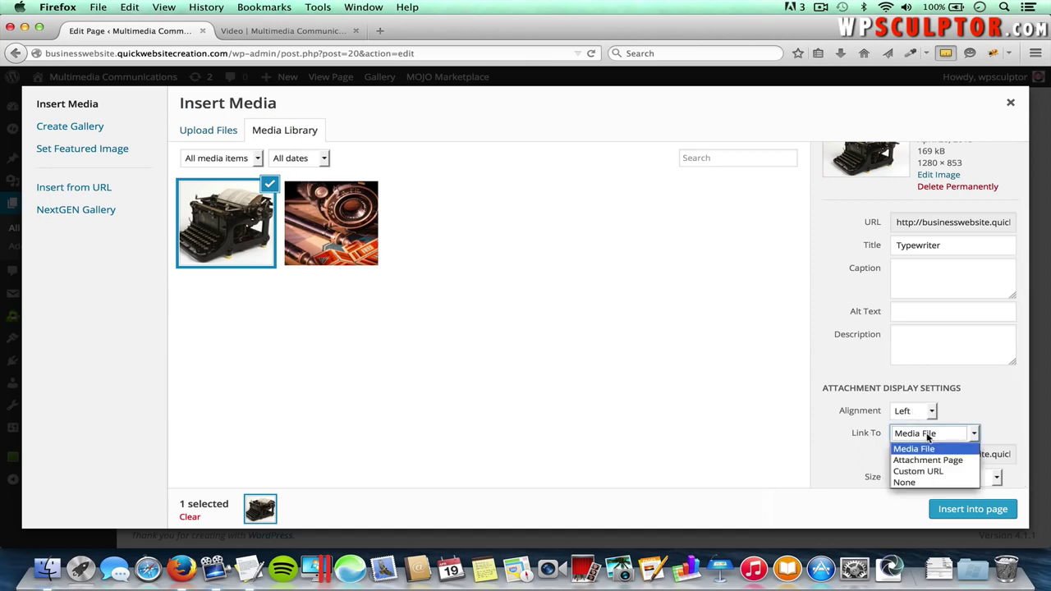
pyautogui.click(907, 483)
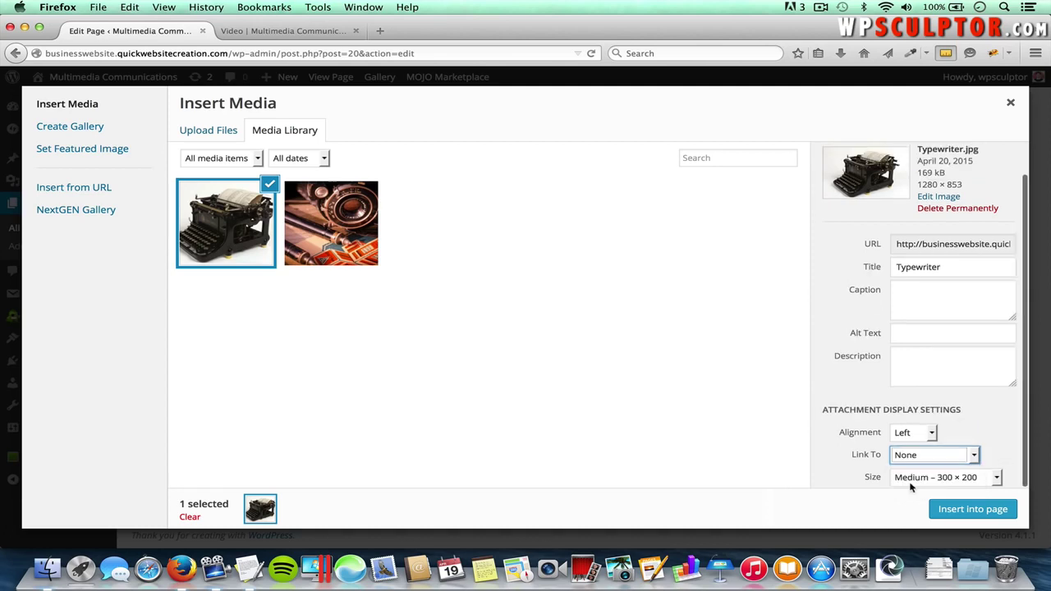
pyautogui.click(966, 511)
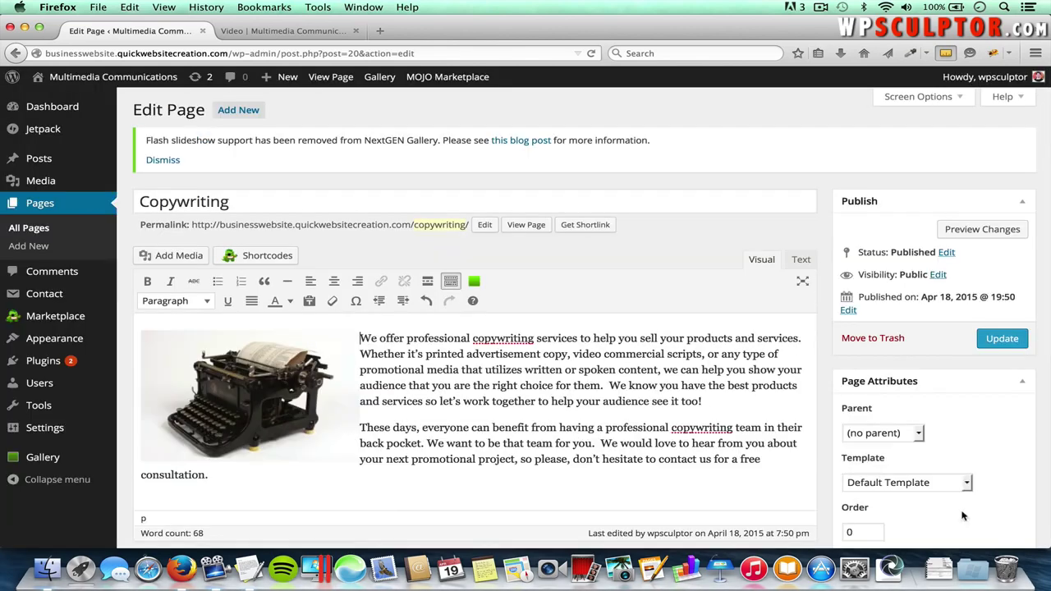
pyautogui.click(1008, 340)
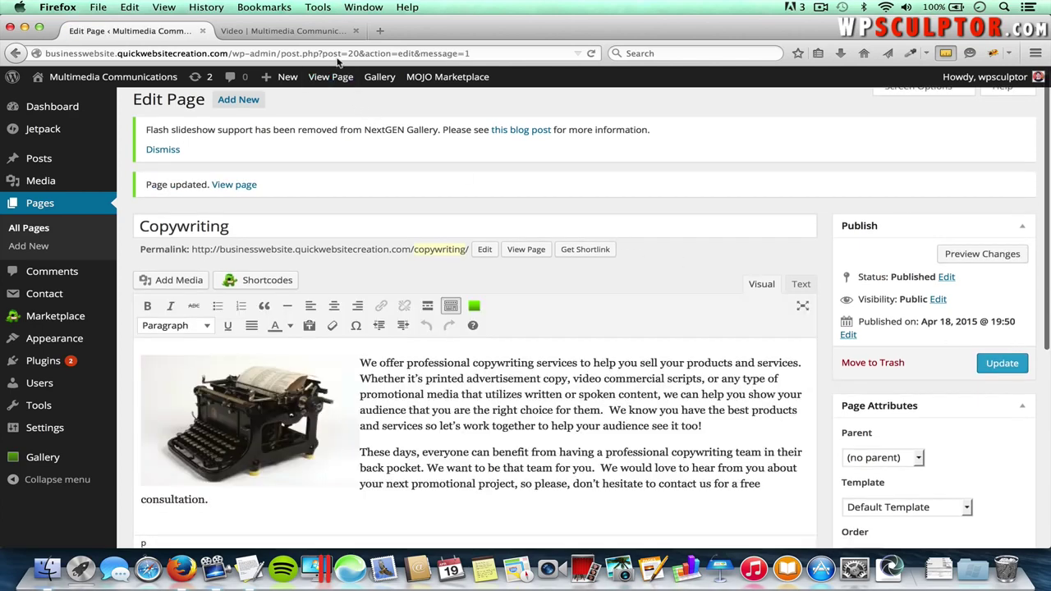
pyautogui.click(301, 31)
pyautogui.scroll(2, 688, 147)
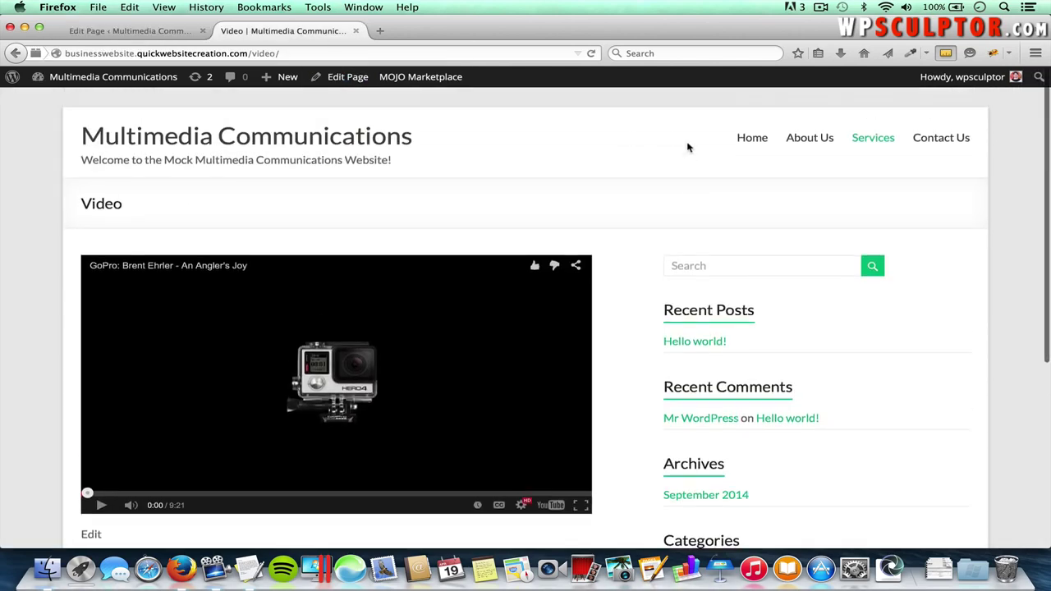
pyautogui.moveTo(864, 138)
pyautogui.click(887, 210)
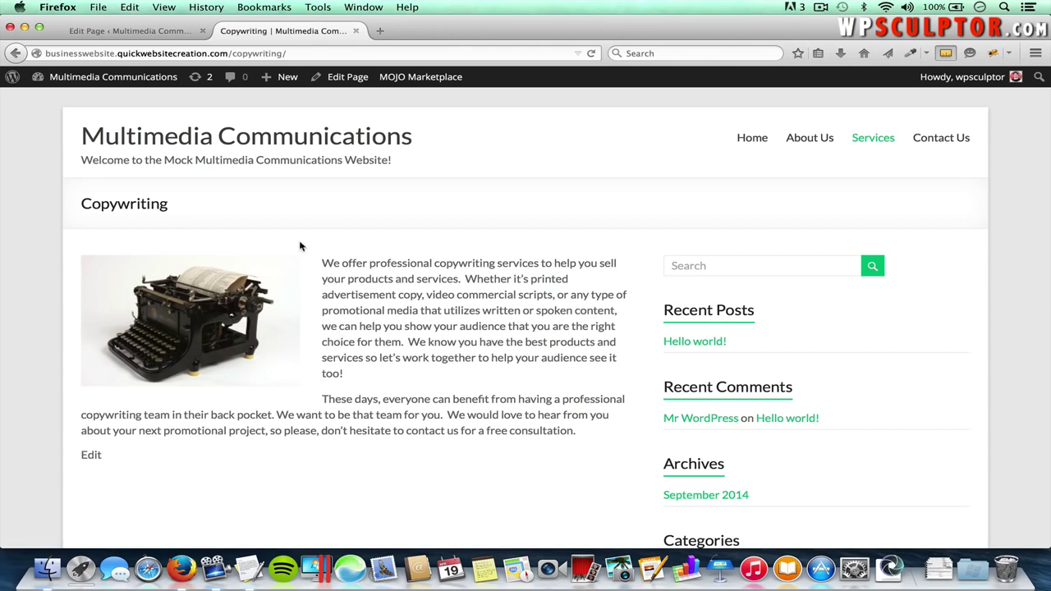
pyautogui.click(106, 30)
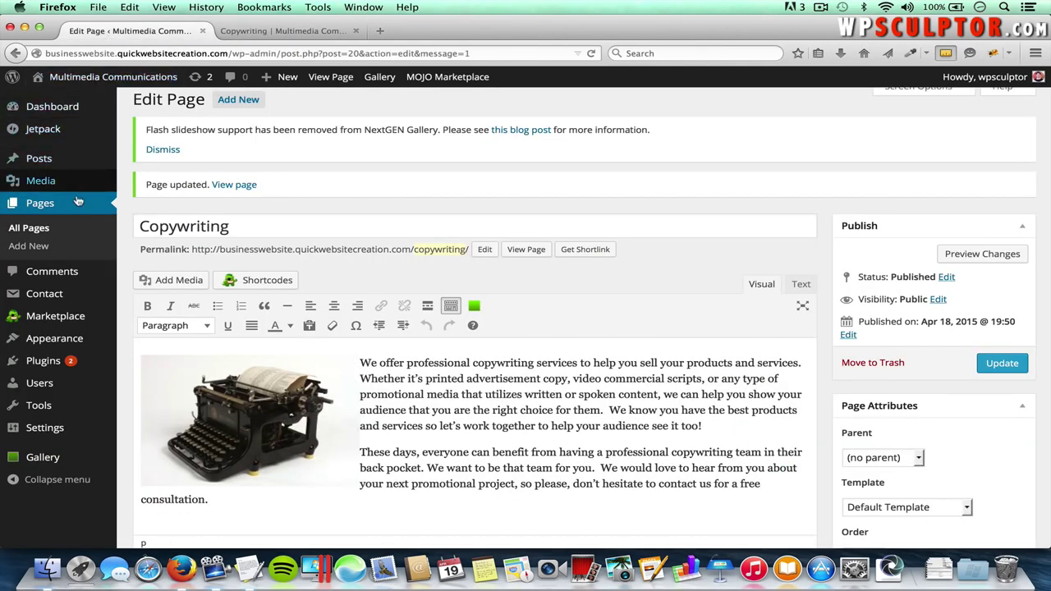
pyautogui.moveTo(99, 338)
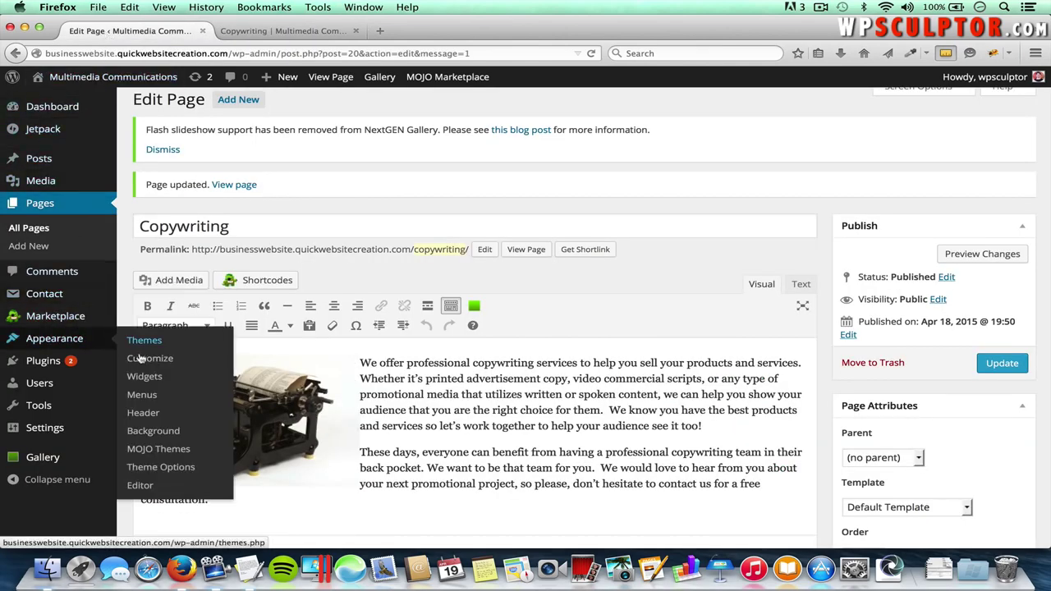
# - Open Appearance > Theme Options and show the Design settings with the boxed 1218px layout
pyautogui.click(161, 468)
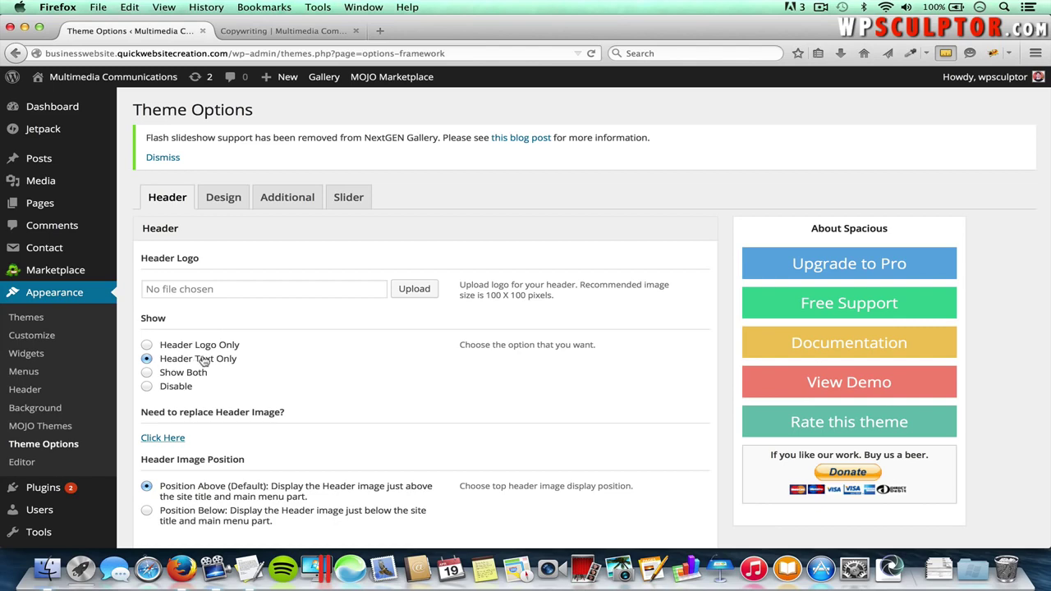
pyautogui.scroll(-3, 222, 386)
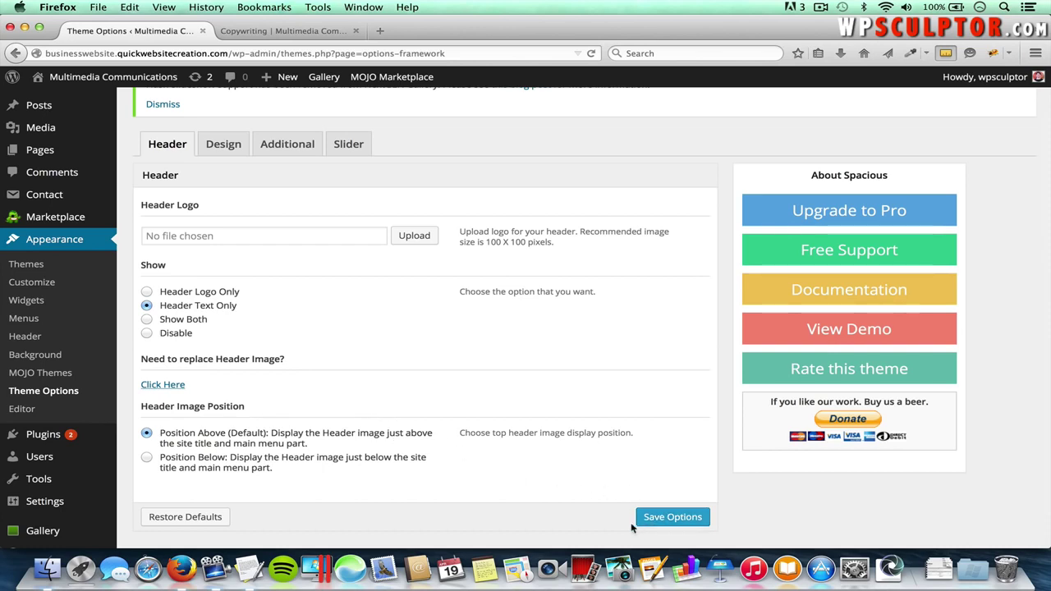
pyautogui.scroll(2, 331, 387)
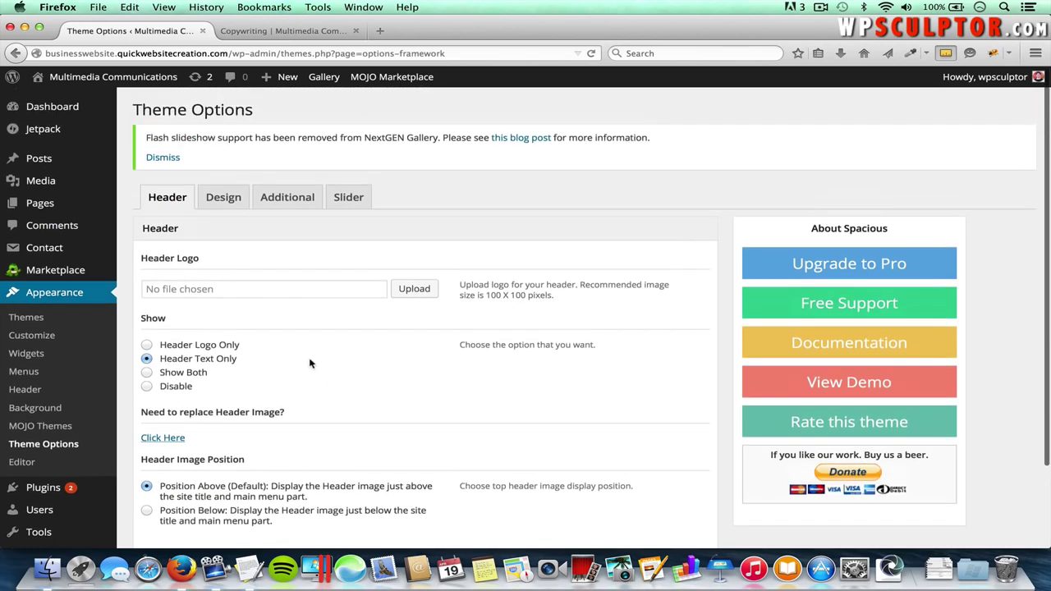
pyautogui.click(228, 203)
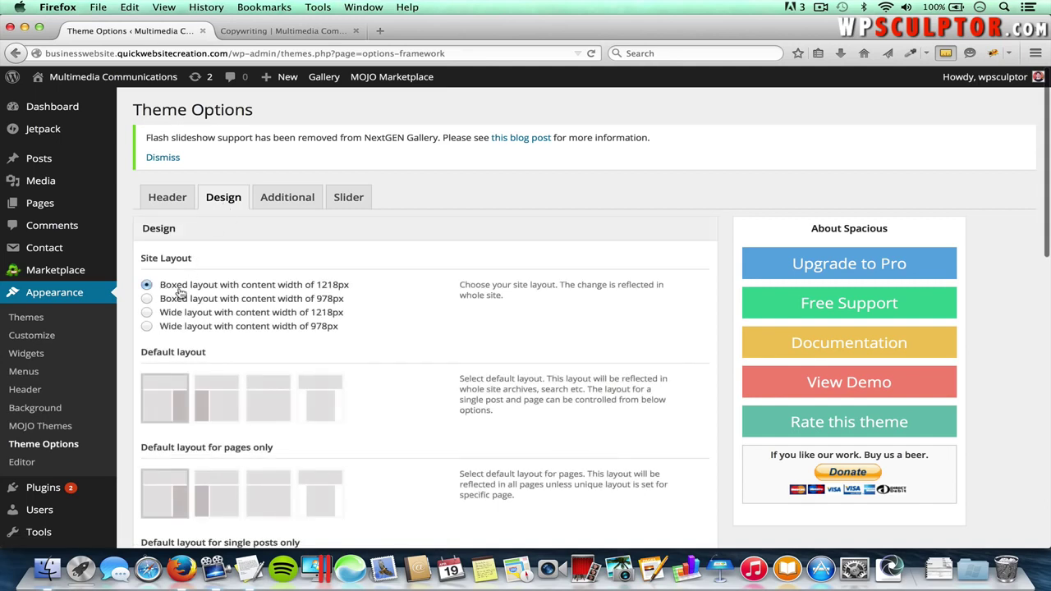
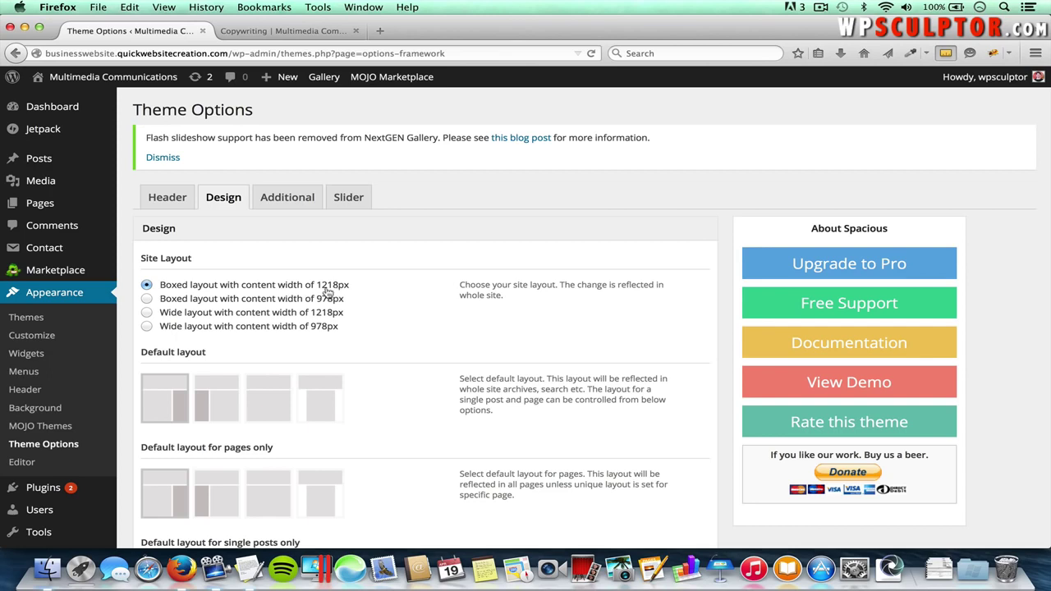
# - Save the Boxed 978px layout and preview it on the reloaded Copywriting page
pyautogui.click(147, 299)
pyautogui.scroll(-5, 341, 356)
pyautogui.scroll(-8, 342, 357)
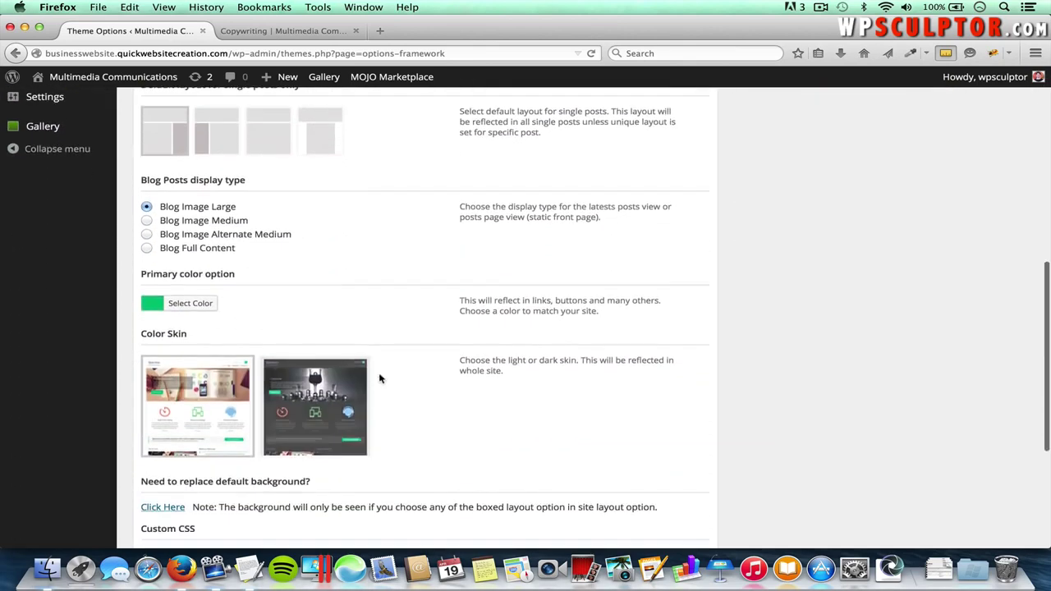
pyautogui.click(660, 483)
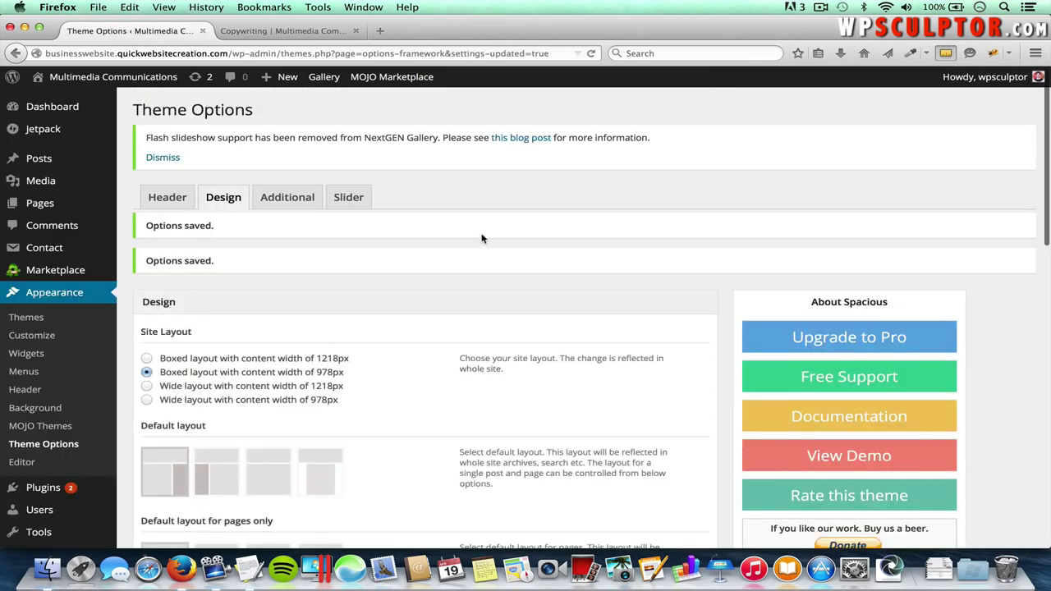
pyautogui.click(284, 30)
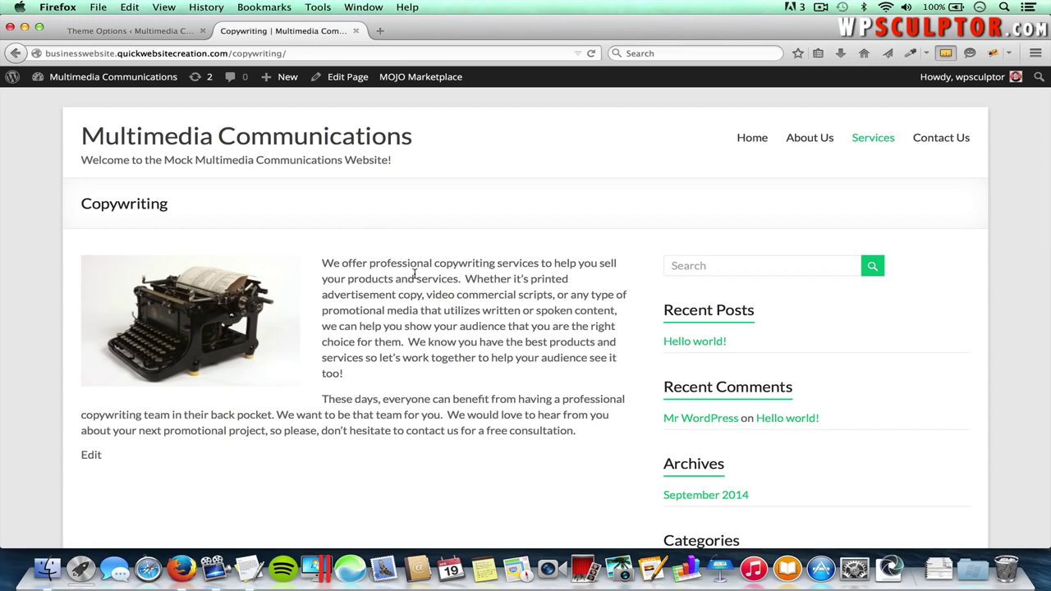
pyautogui.press('super+r')
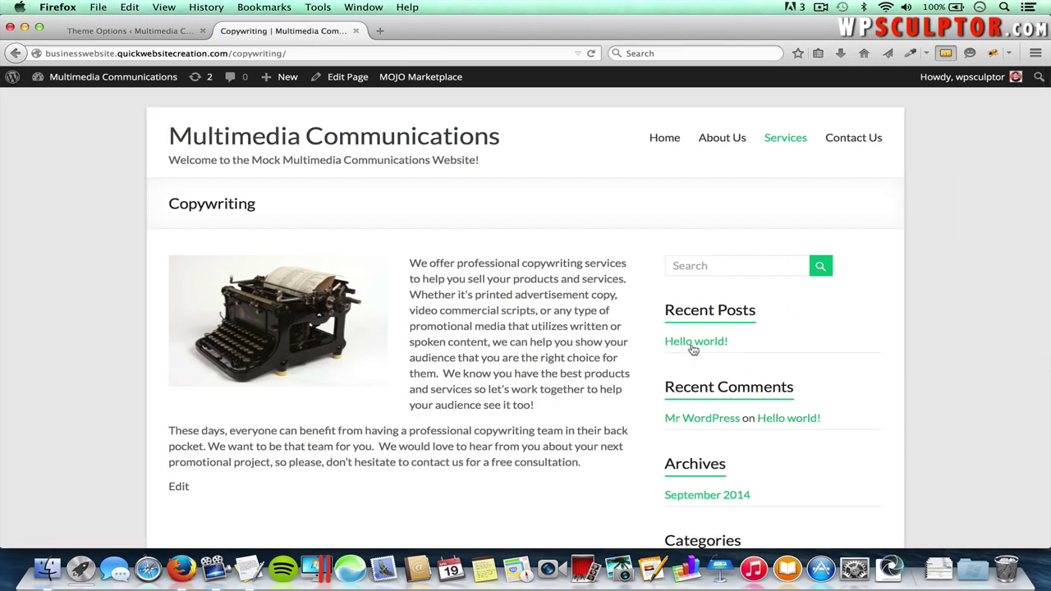
# - Restore the Boxed 1218px layout, save, and confirm it on the reloaded Copywriting page
pyautogui.click(132, 30)
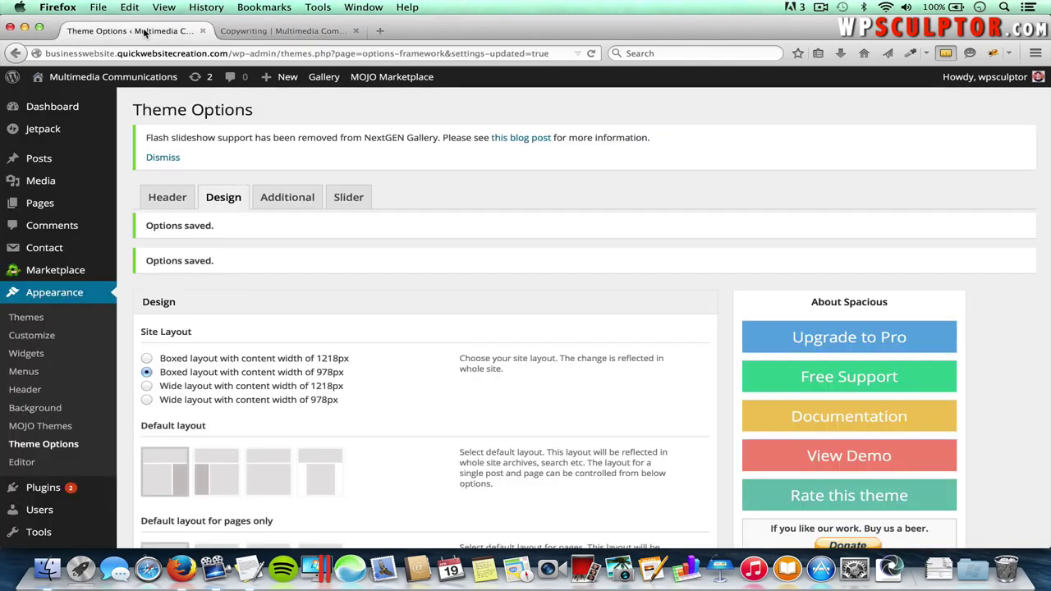
pyautogui.click(146, 362)
pyautogui.scroll(-10, 442, 426)
pyautogui.scroll(-3, 442, 426)
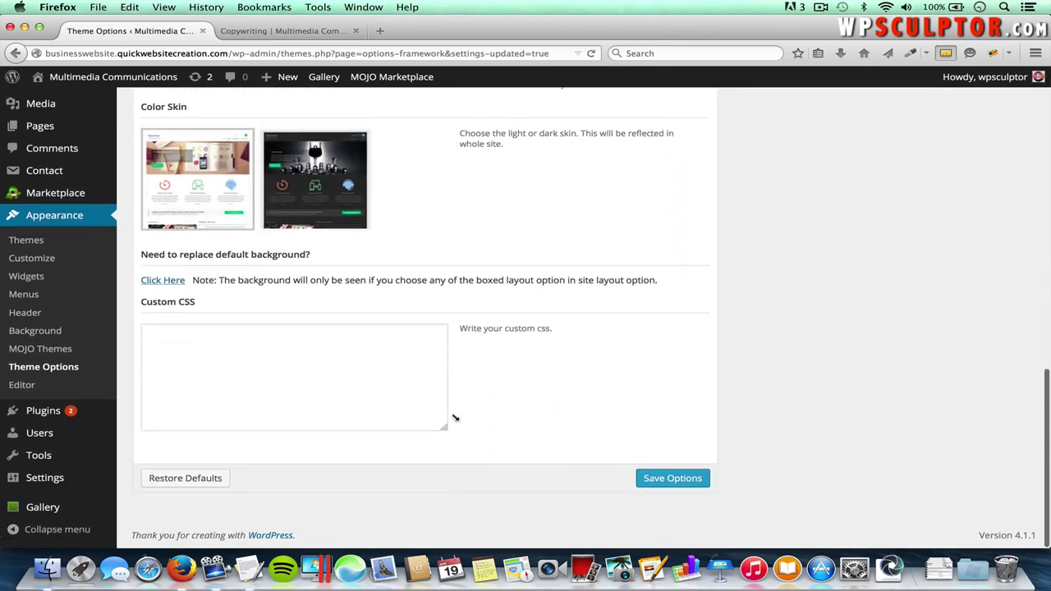
pyautogui.click(638, 477)
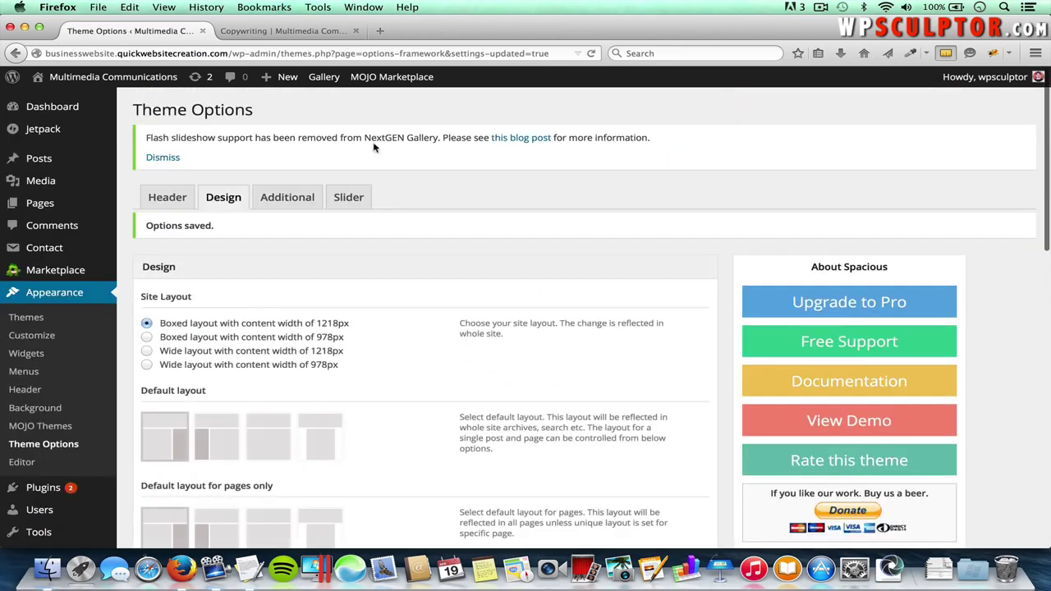
pyautogui.click(305, 33)
pyautogui.press('super+r')
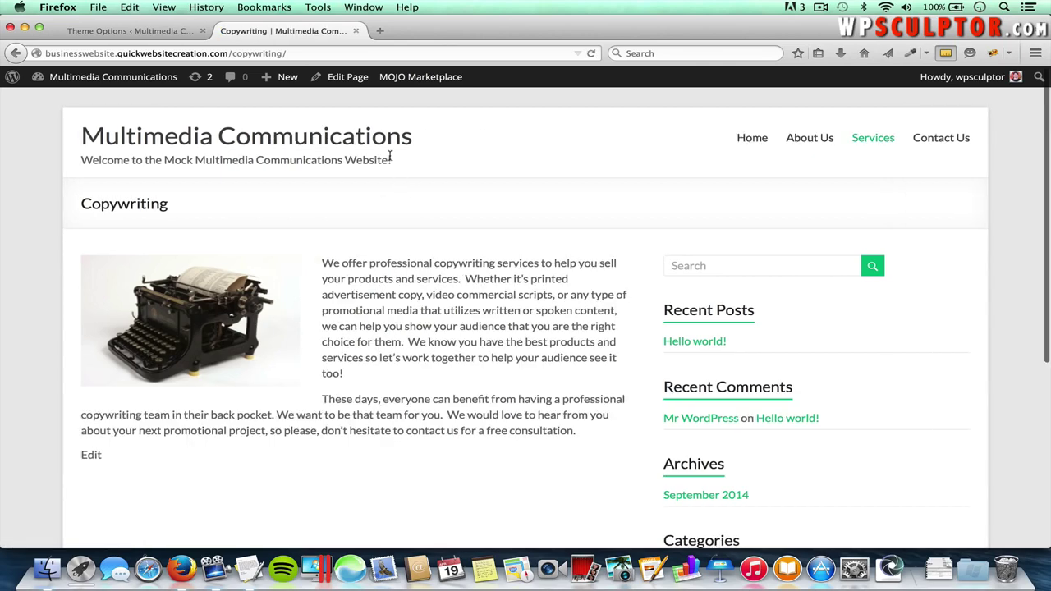
pyautogui.click(126, 31)
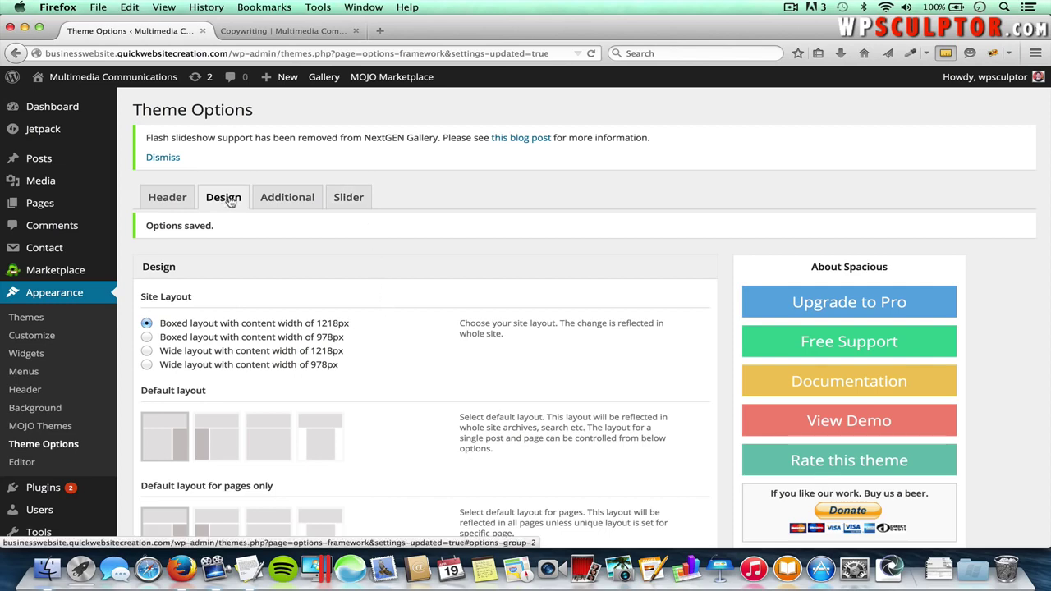
# - Review the remaining Design settings, open the Additional favicon options, then a blank browser tab
pyautogui.scroll(-3, 327, 291)
pyautogui.scroll(-4, 326, 290)
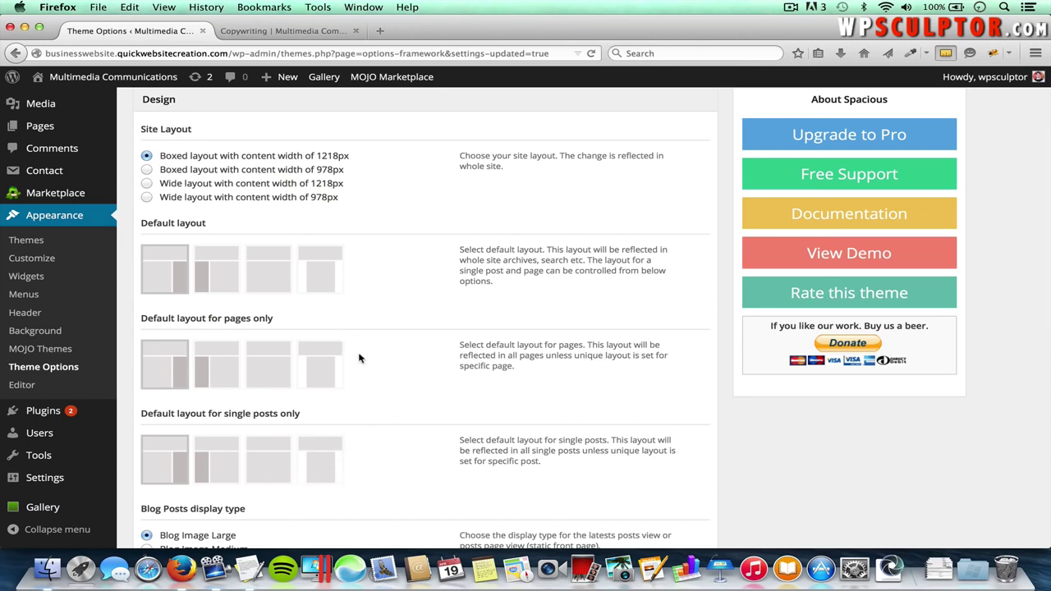
pyautogui.scroll(-4, 359, 359)
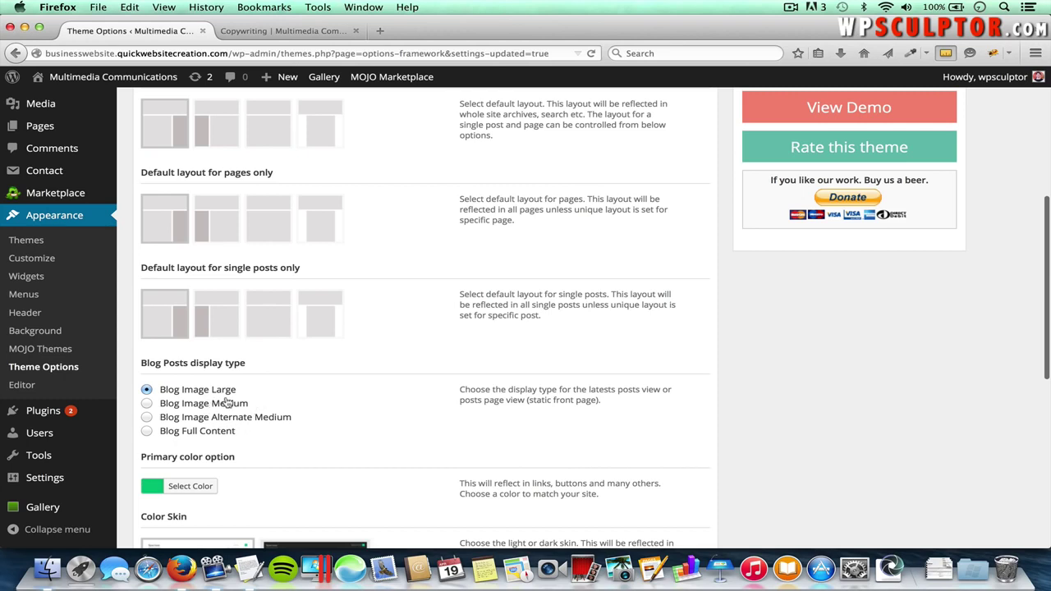
pyautogui.scroll(-2, 268, 447)
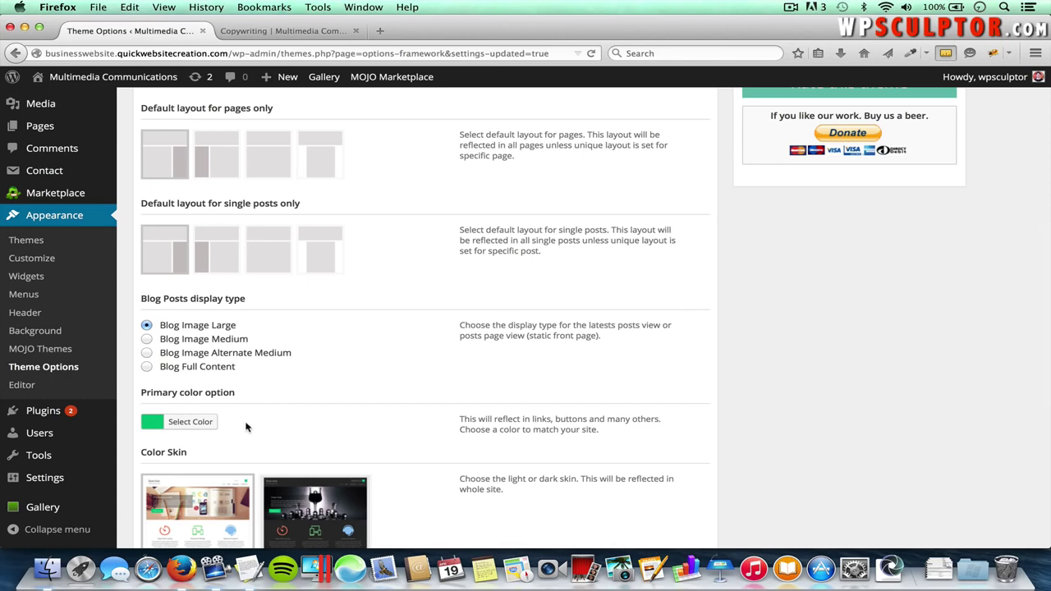
pyautogui.scroll(-3, 322, 420)
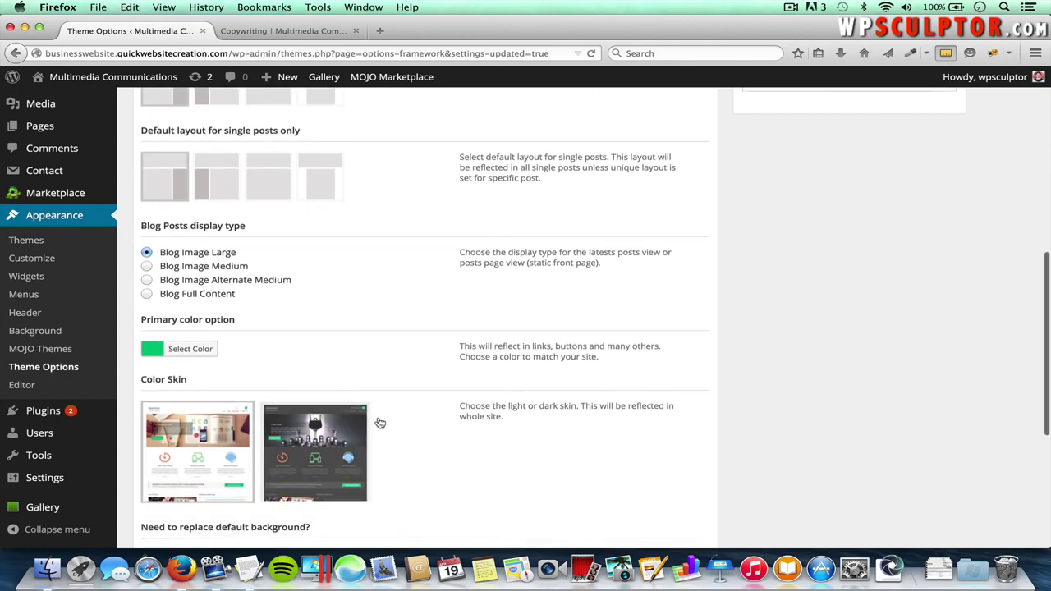
pyautogui.scroll(-1, 403, 441)
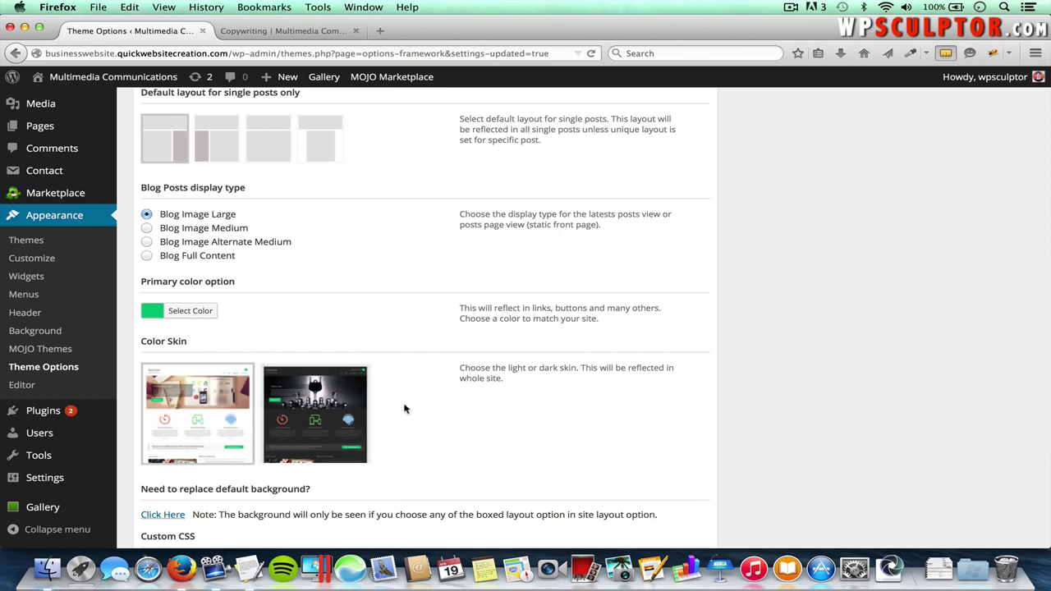
pyautogui.scroll(-5, 405, 412)
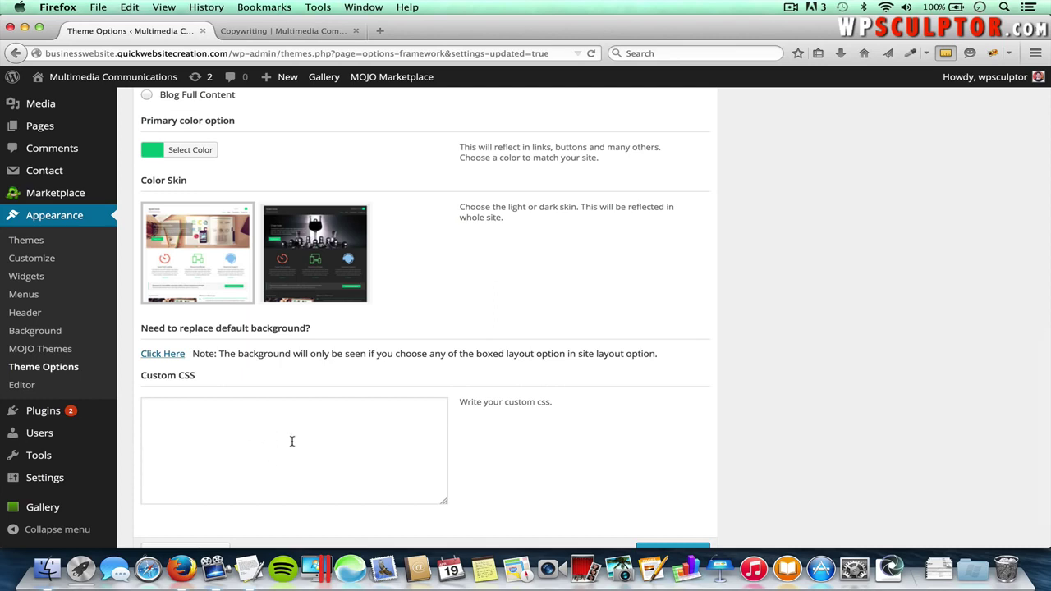
pyautogui.scroll(-2, 292, 441)
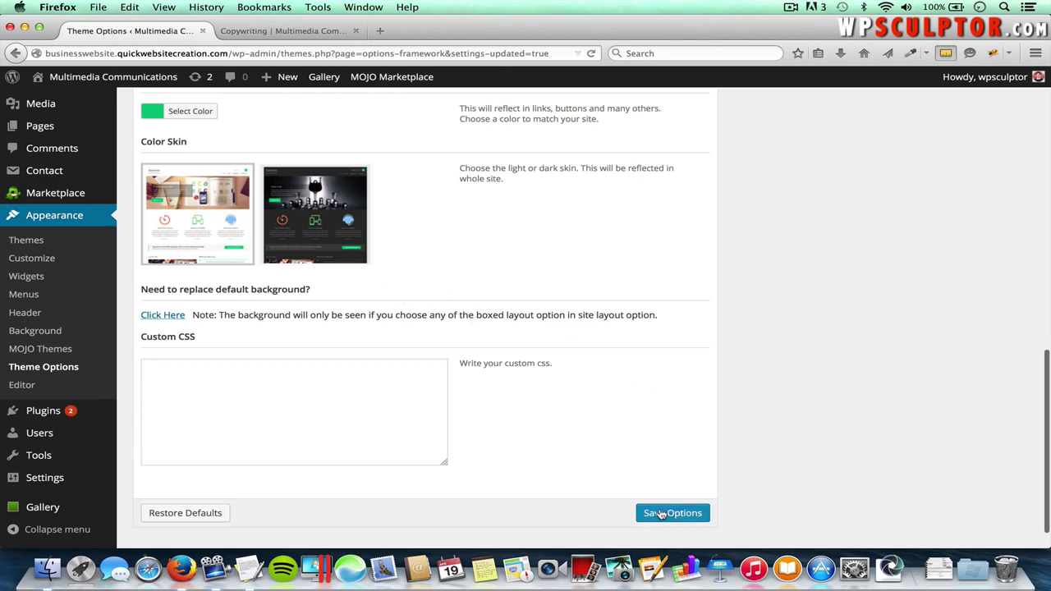
pyautogui.scroll(15, 450, 286)
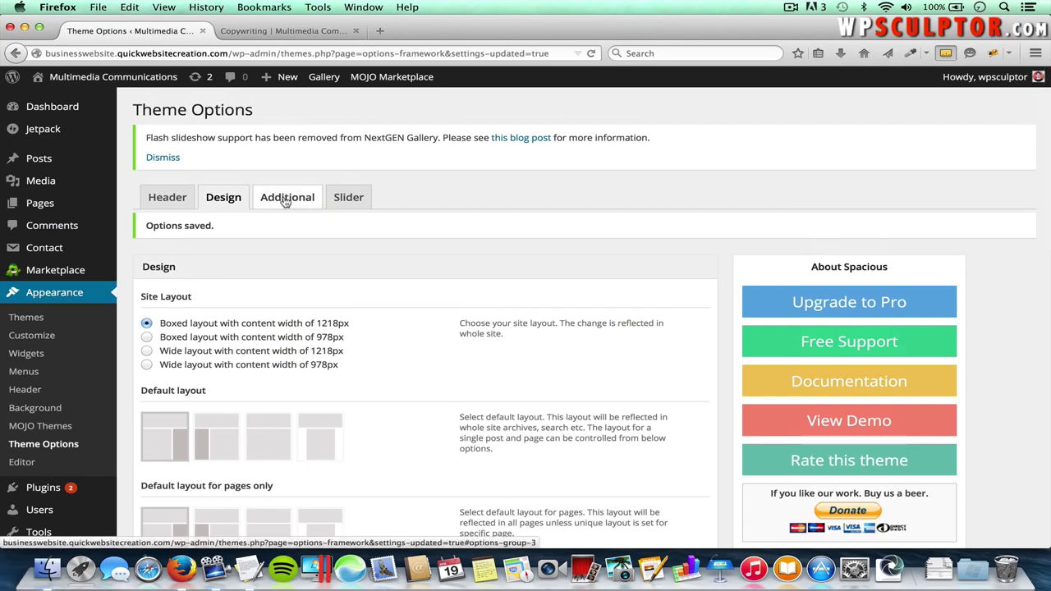
pyautogui.click(284, 197)
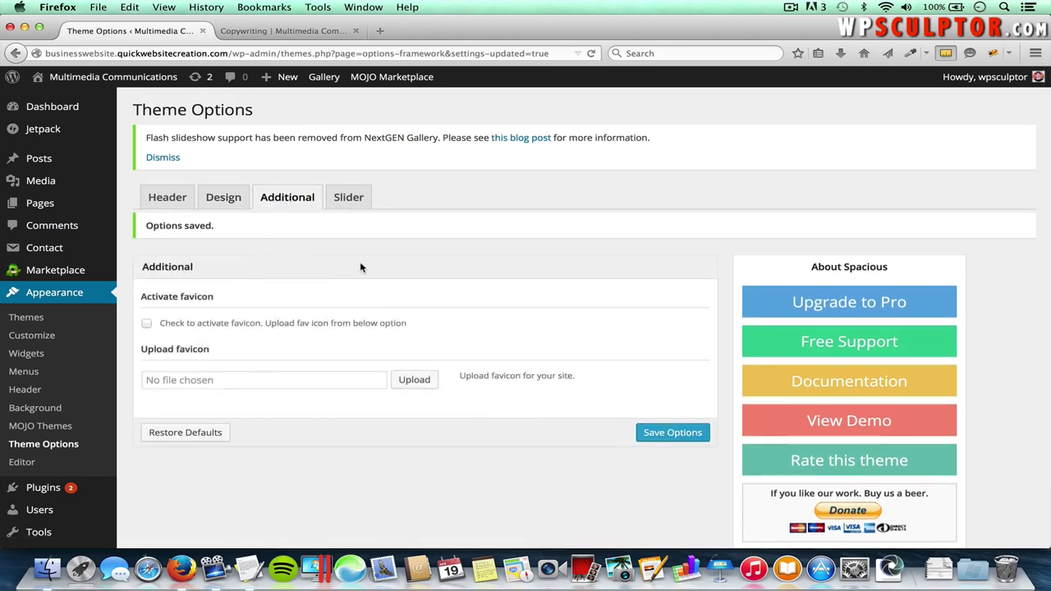
pyautogui.click(380, 31)
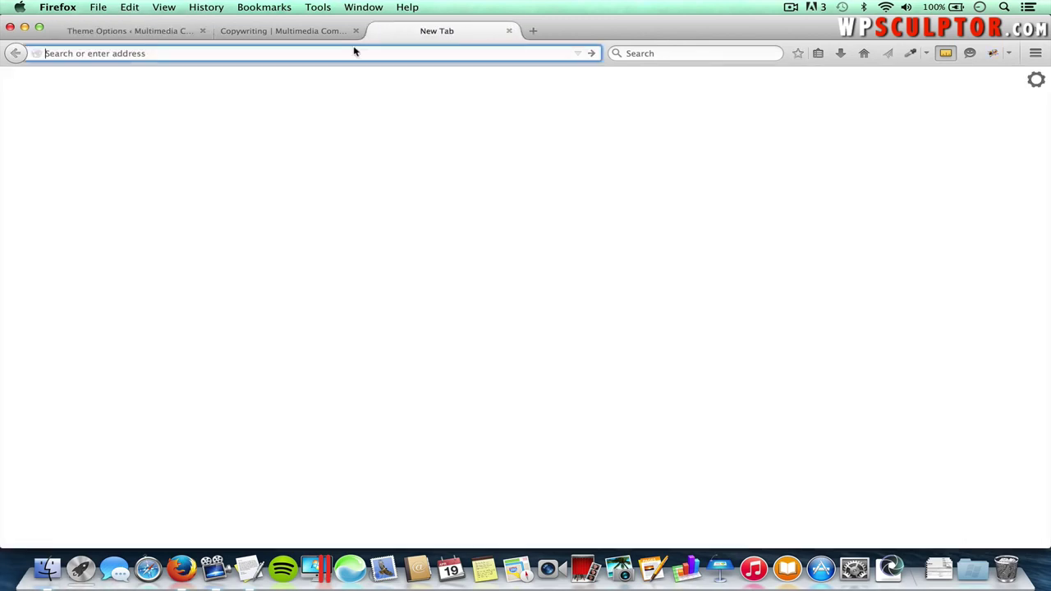
# - Load themegrill.com in the new tab, then go back to the Theme Options favicon settings
pyautogui.write('themegrill.com/')
pyautogui.press('Return')
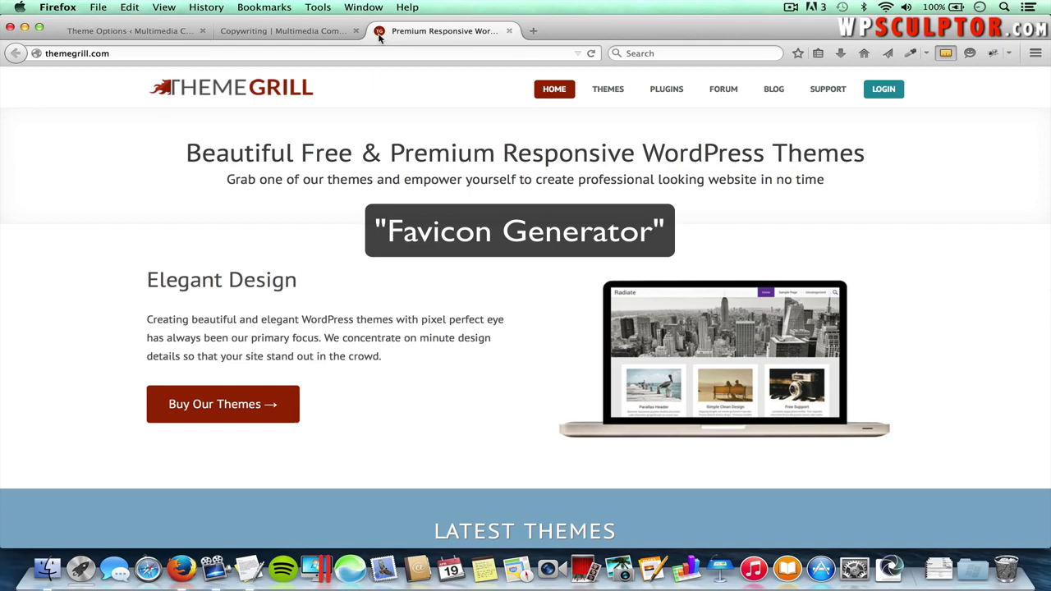
pyautogui.click(122, 32)
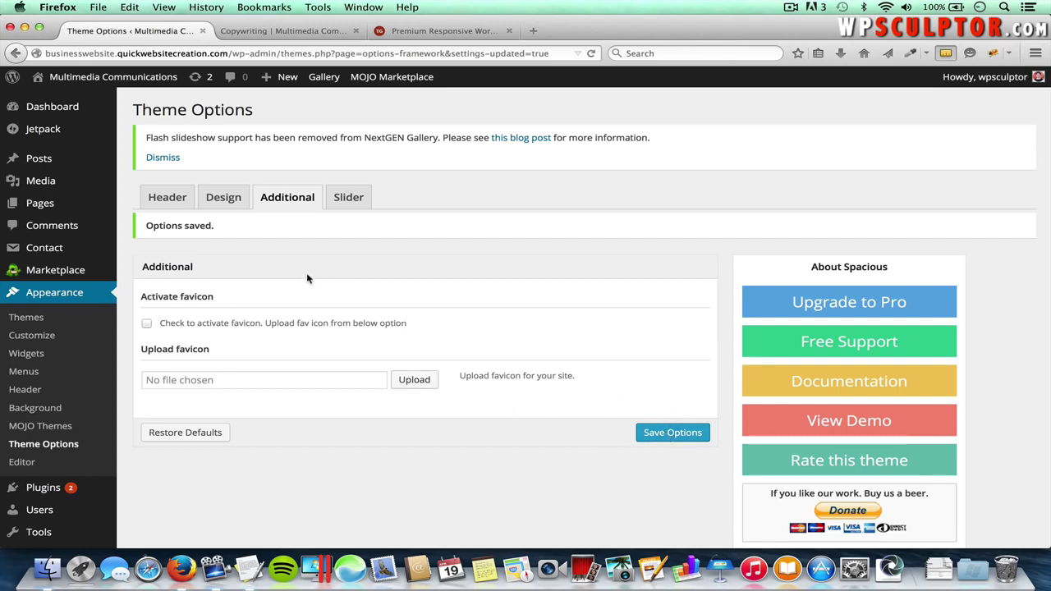
# - Close the ThemeGrill tab, view the Slider settings, and open the Spacious Pro upgrade page
pyautogui.click(509, 32)
pyautogui.click(348, 199)
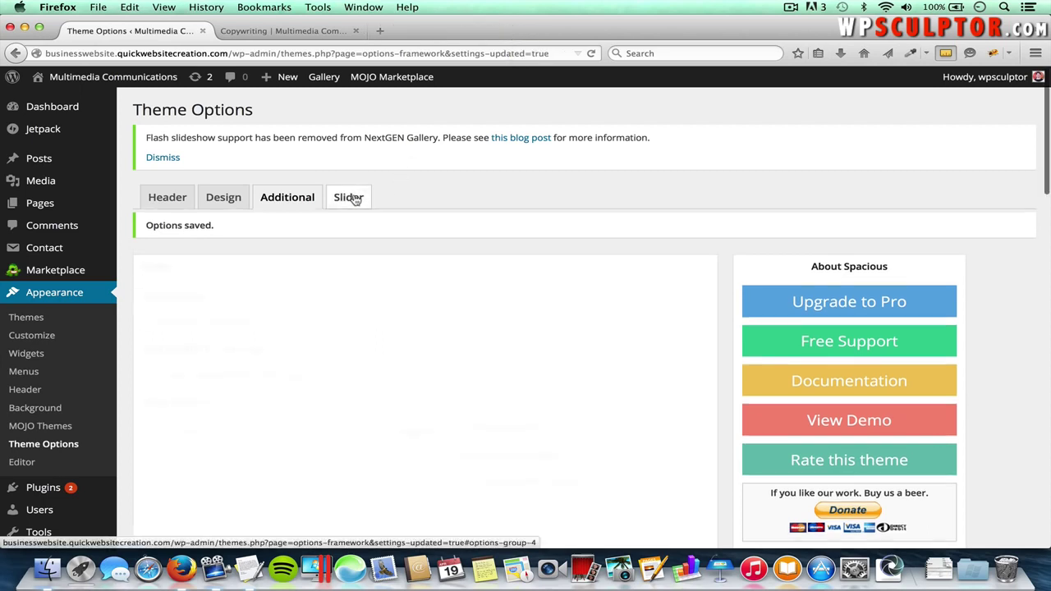
pyautogui.scroll(-2, 425, 331)
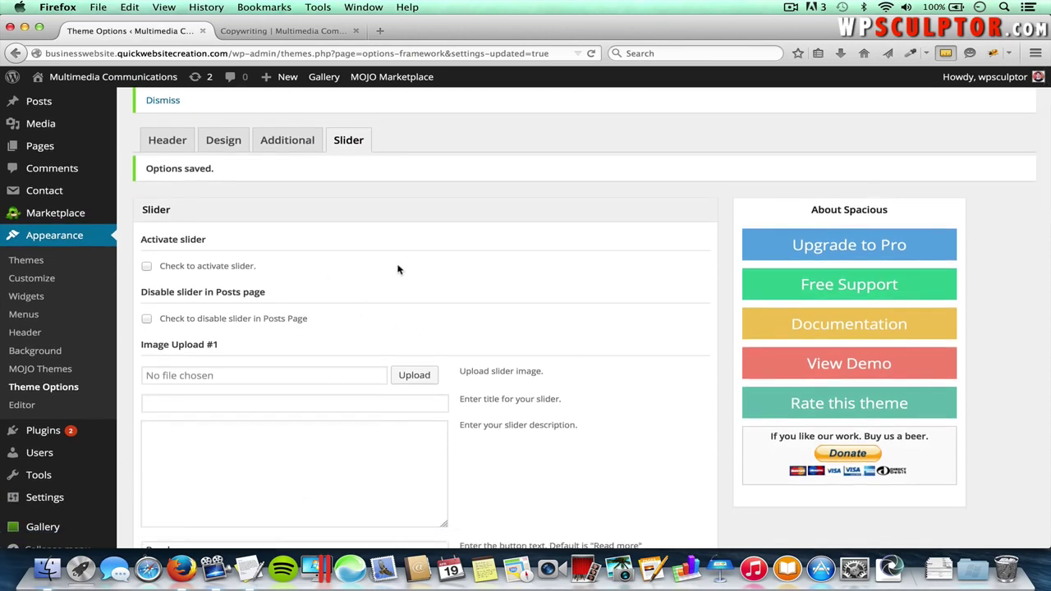
pyautogui.scroll(2, 397, 269)
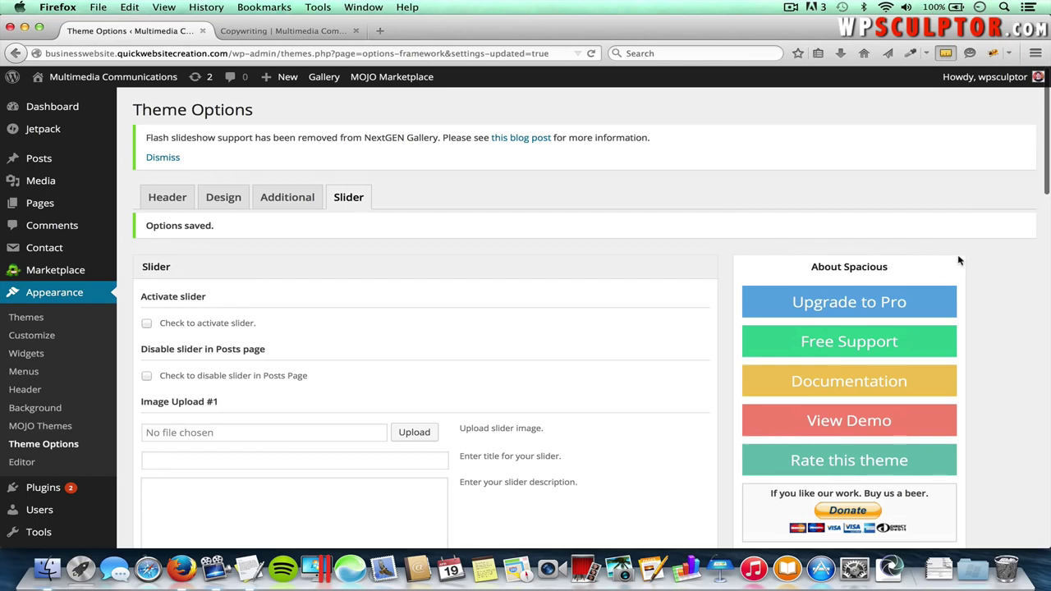
pyautogui.scroll(-1, 958, 261)
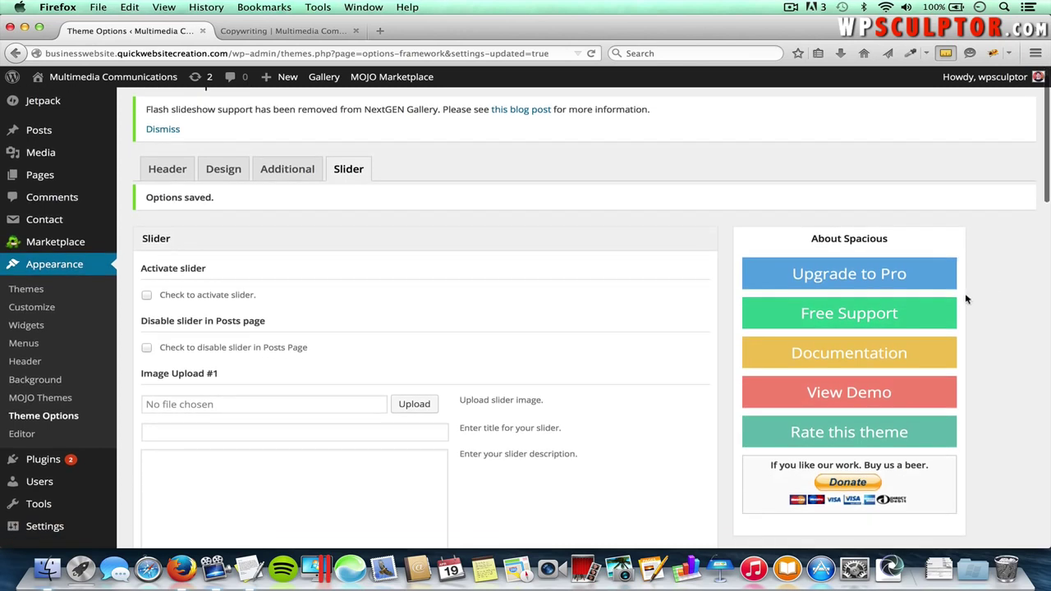
pyautogui.click(858, 277)
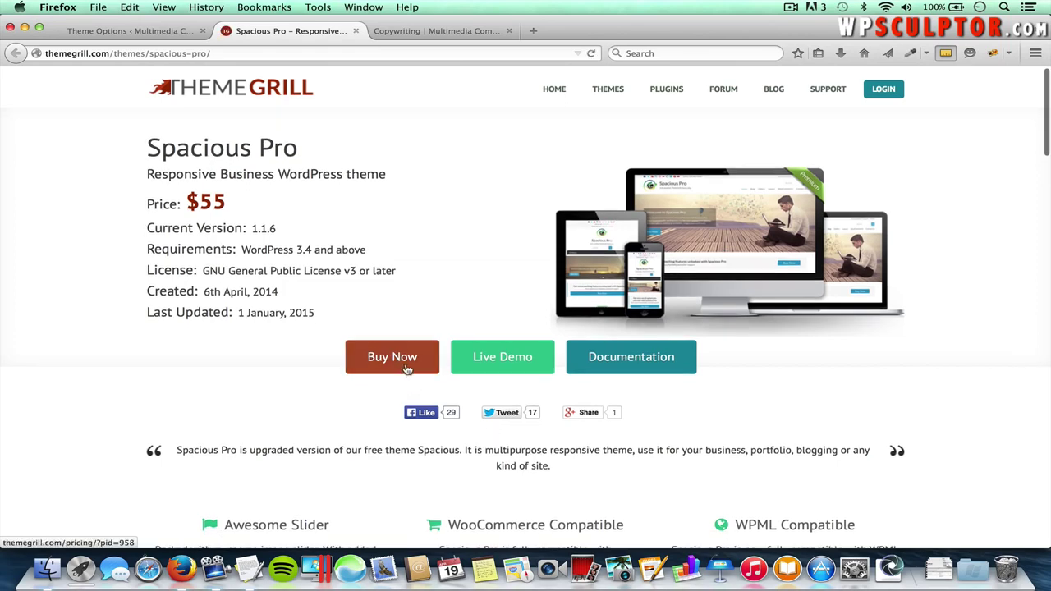
# - Scroll through the Spacious Pro feature grid and Free versus Pro price table, then back up
pyautogui.scroll(-5, 394, 433)
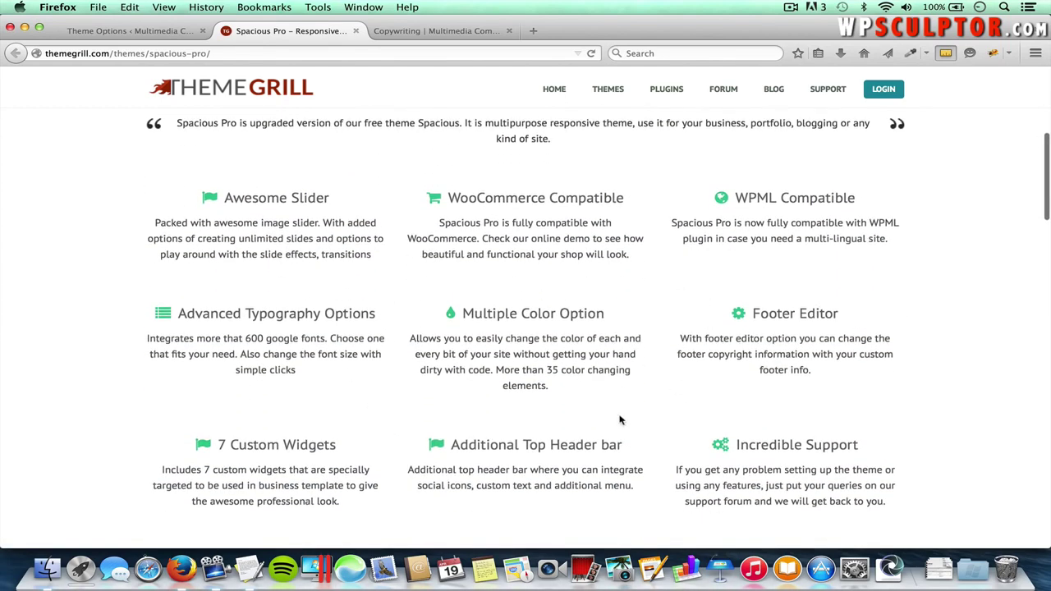
pyautogui.scroll(-7, 621, 420)
pyautogui.scroll(-3, 620, 420)
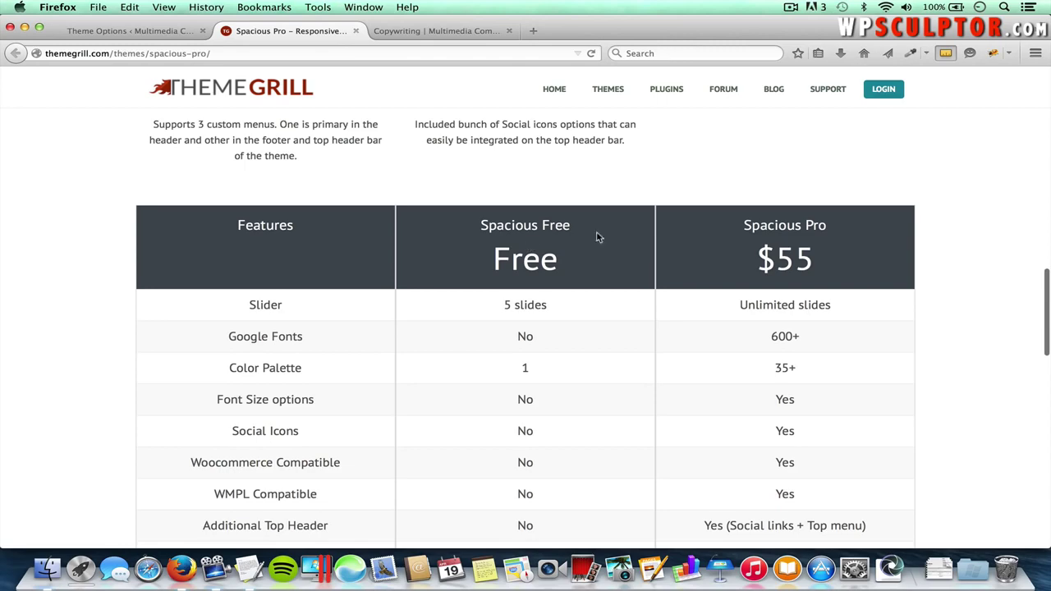
pyautogui.scroll(15, 511, 245)
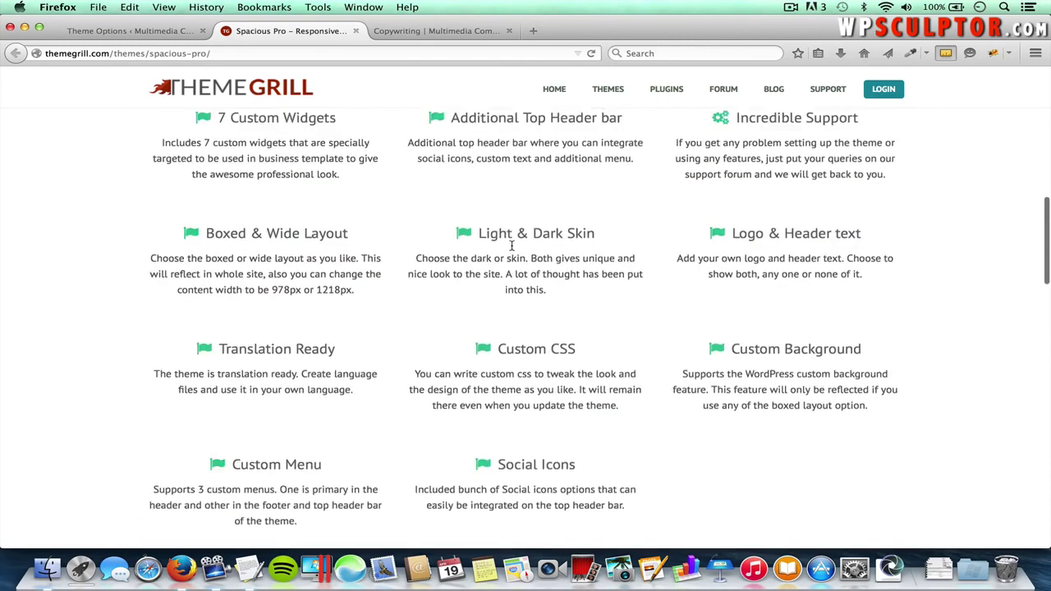
pyautogui.scroll(2, 510, 246)
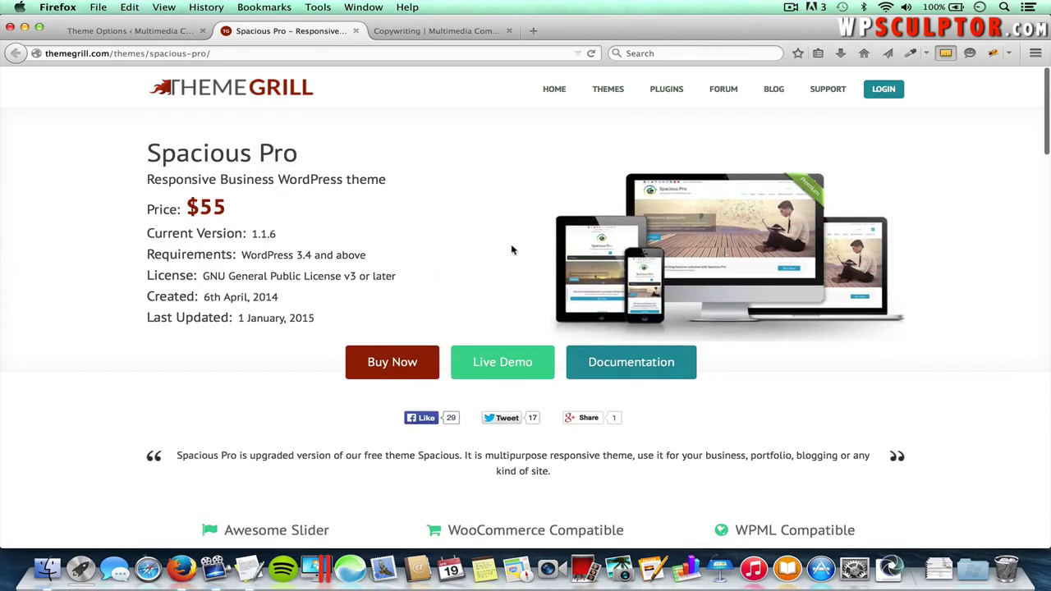
# - Close the Spacious Pro tab and return to the Theme Options slider settings
pyautogui.click(357, 31)
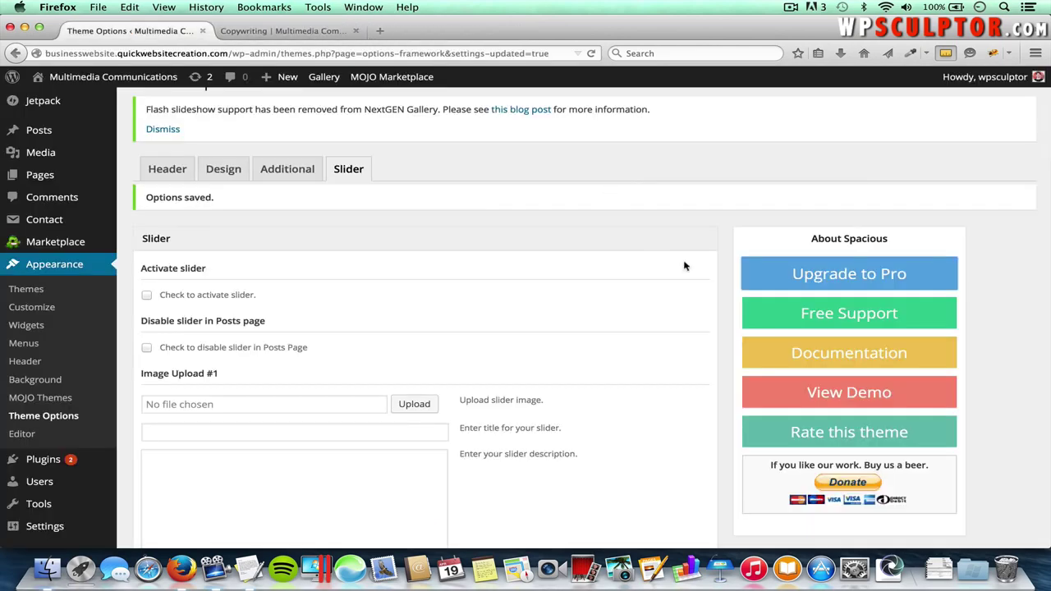
pyautogui.scroll(-1, 703, 382)
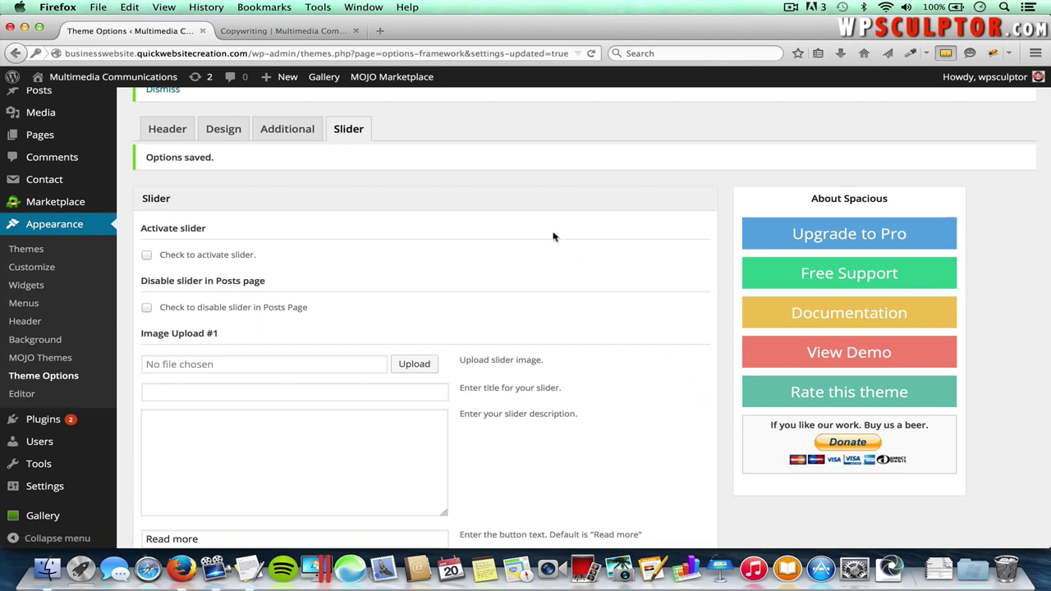
# - Open colourlovers.com in a new tab and browse its colour palettes
pyautogui.click(380, 32)
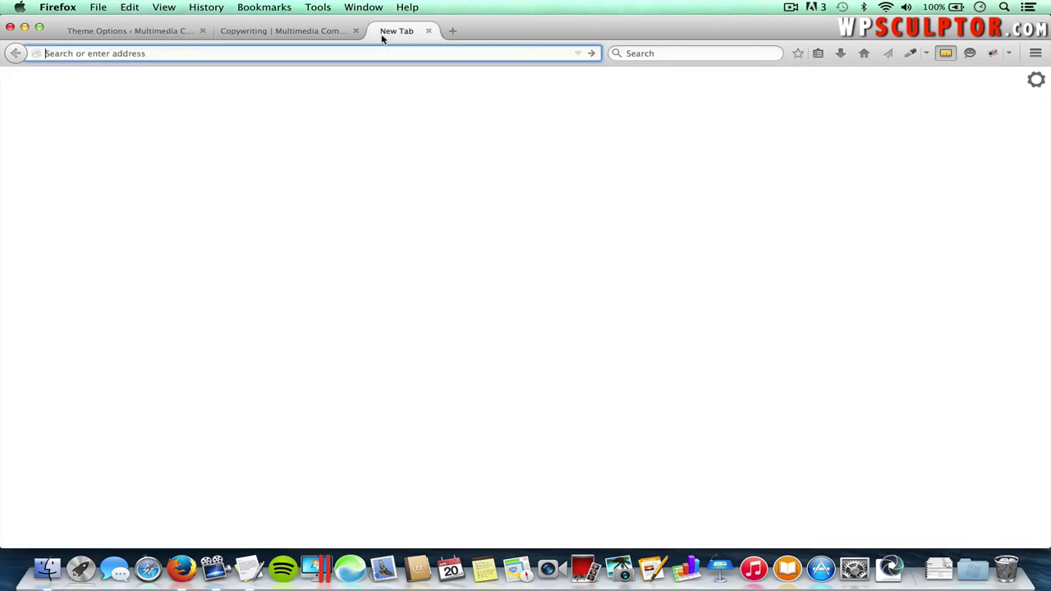
pyautogui.write('colourlovers.com/')
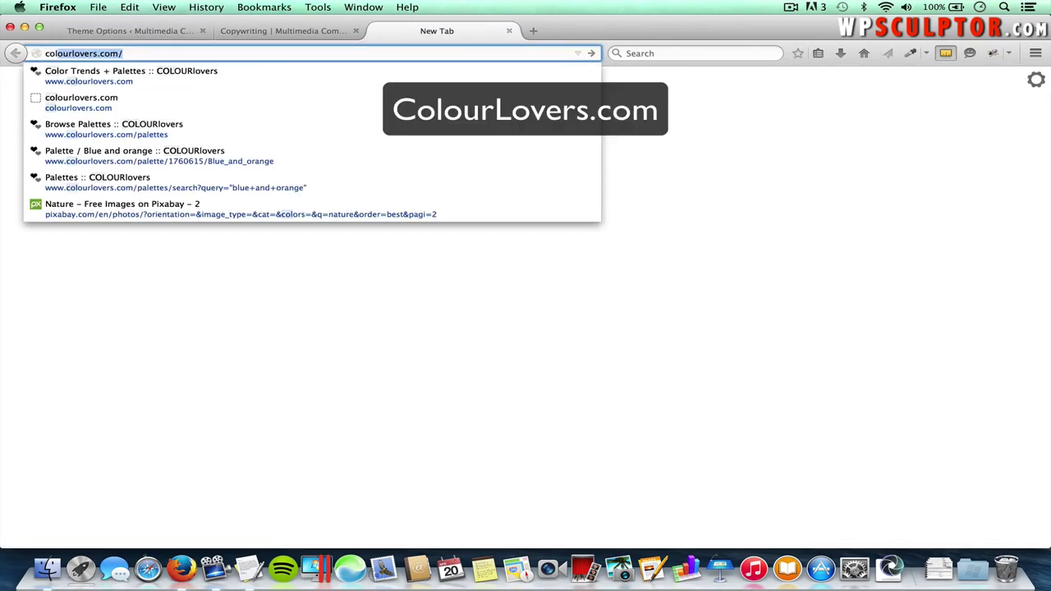
pyautogui.press('Return')
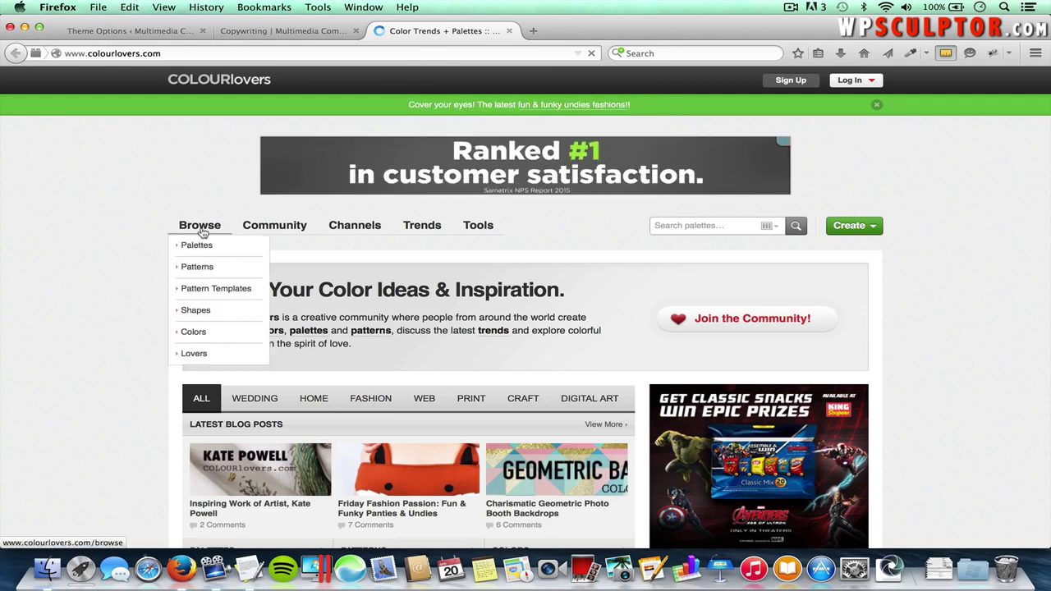
pyautogui.click(197, 245)
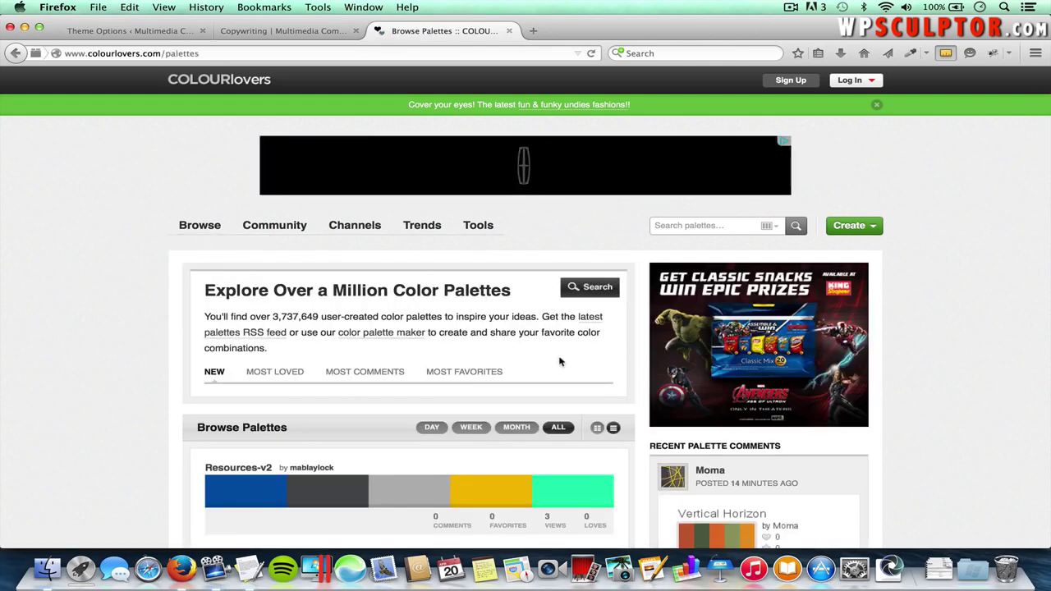
pyautogui.scroll(-8, 498, 394)
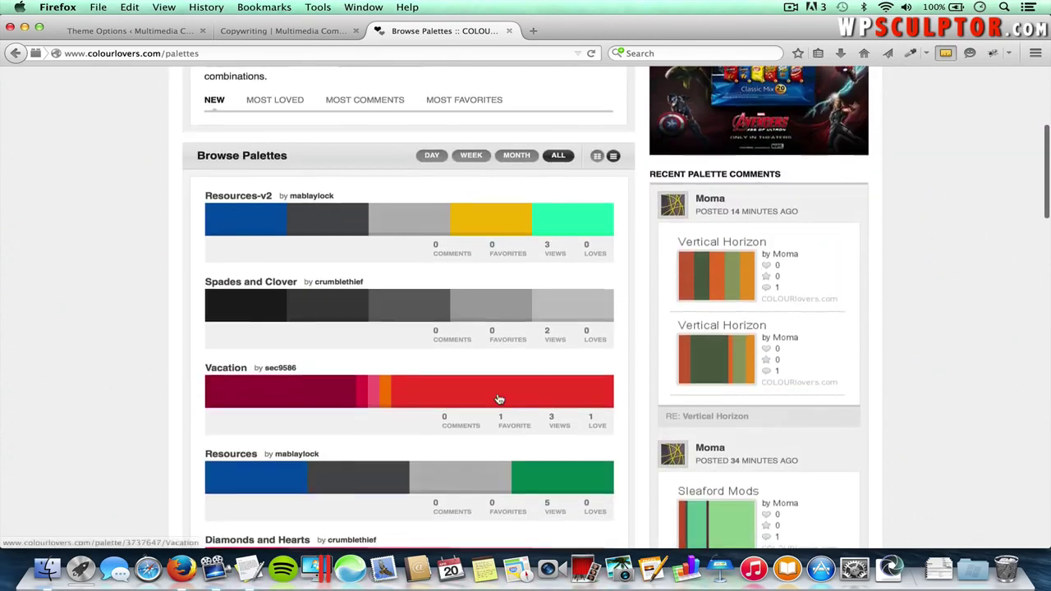
pyautogui.scroll(8, 498, 399)
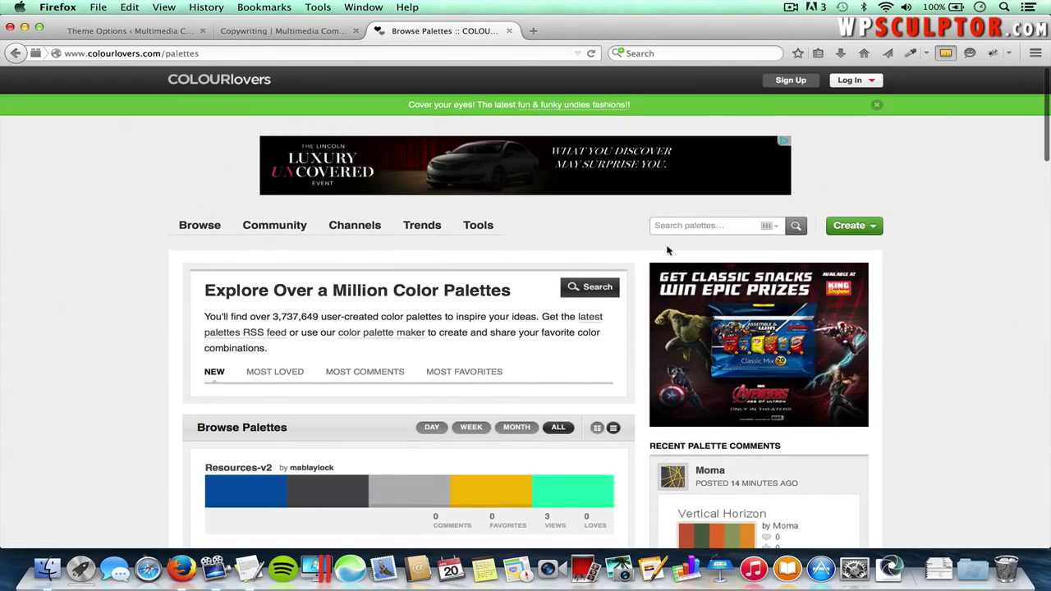
# - Search palettes for "blue and orange" and open the Blue and orange palette
pyautogui.click(676, 226)
pyautogui.write('"')
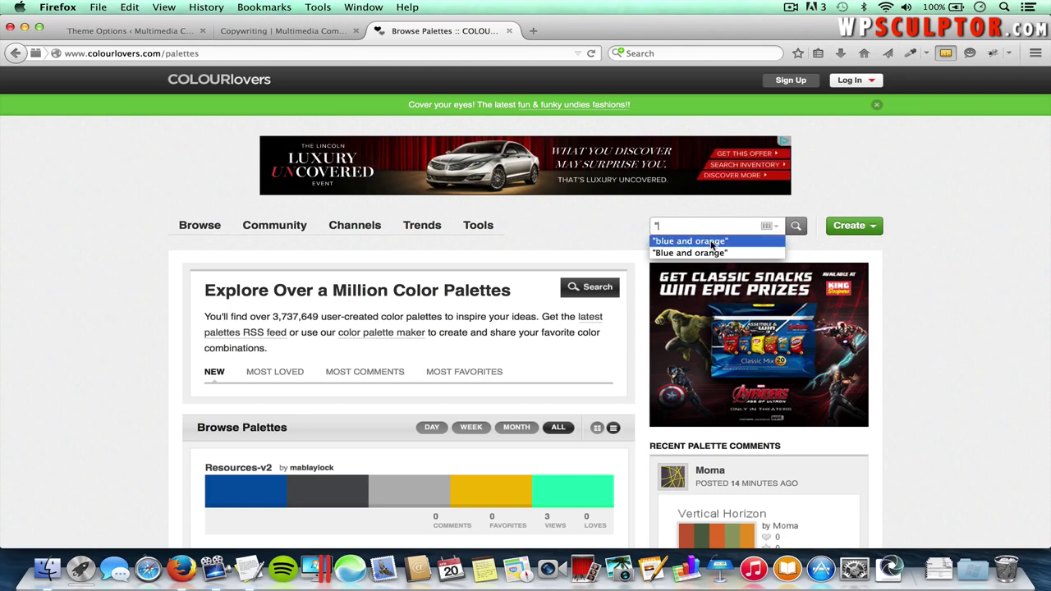
pyautogui.click(765, 239)
pyautogui.click(793, 228)
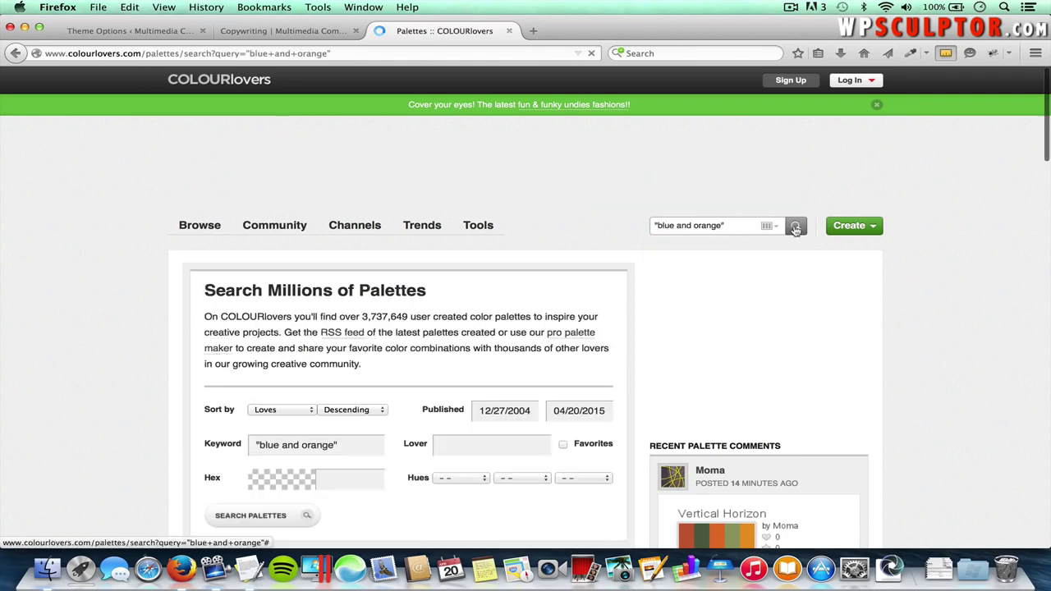
pyautogui.scroll(-10, 493, 427)
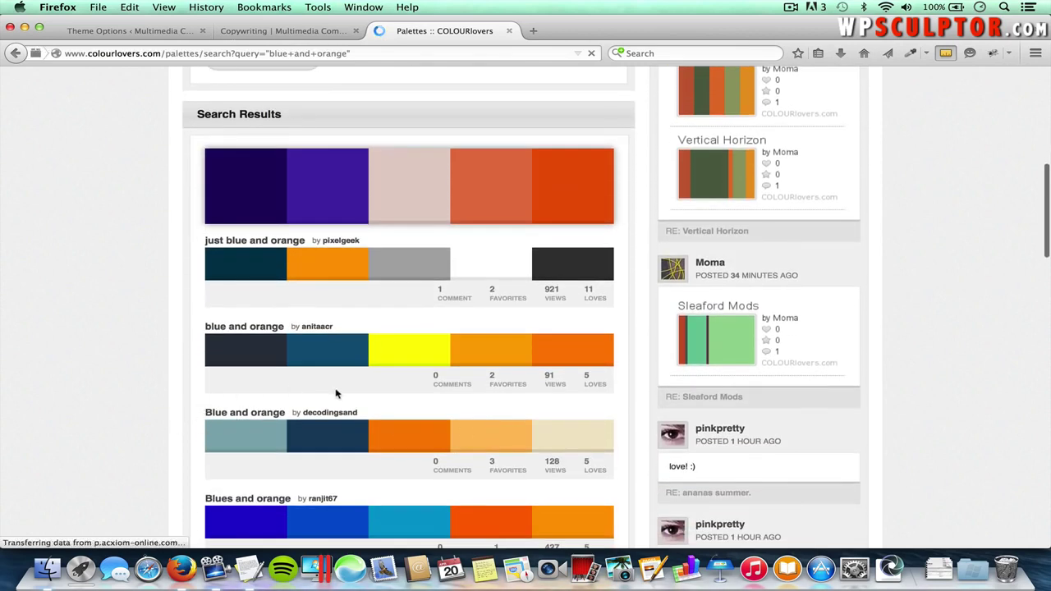
pyautogui.click(409, 442)
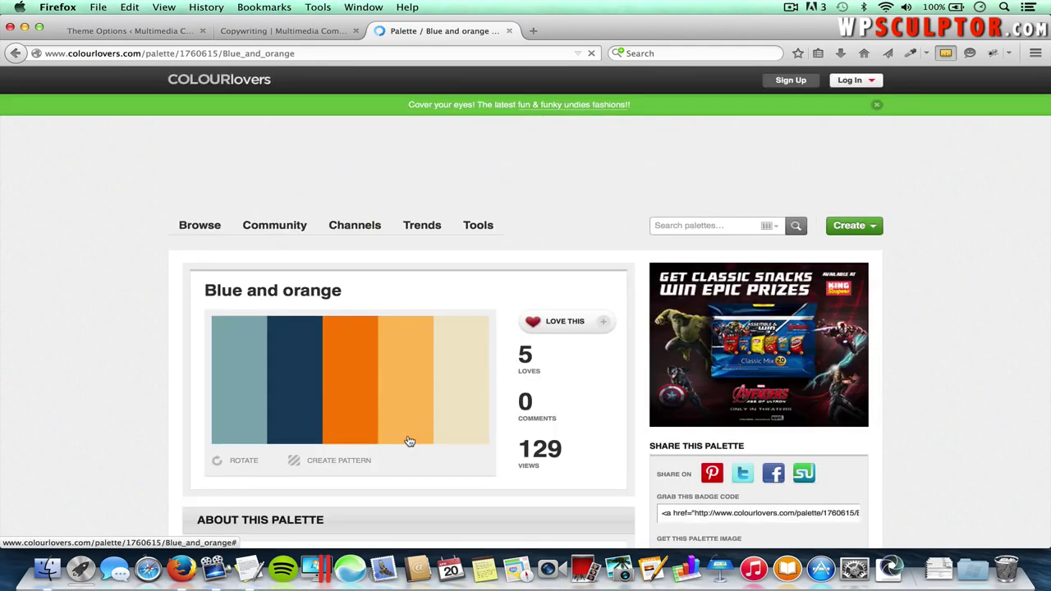
pyautogui.scroll(-10, 409, 442)
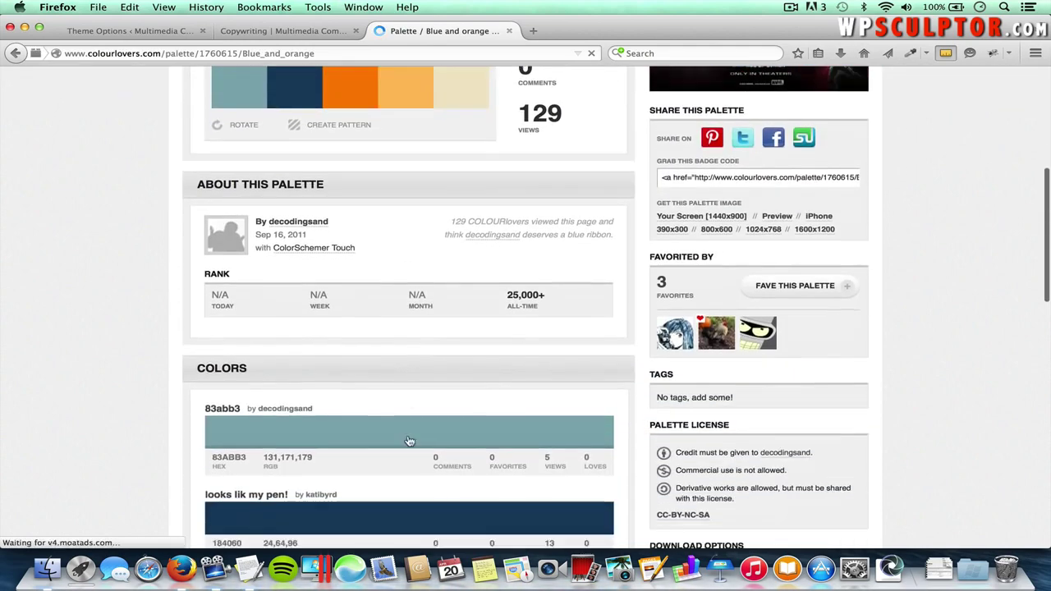
pyautogui.scroll(-7, 409, 442)
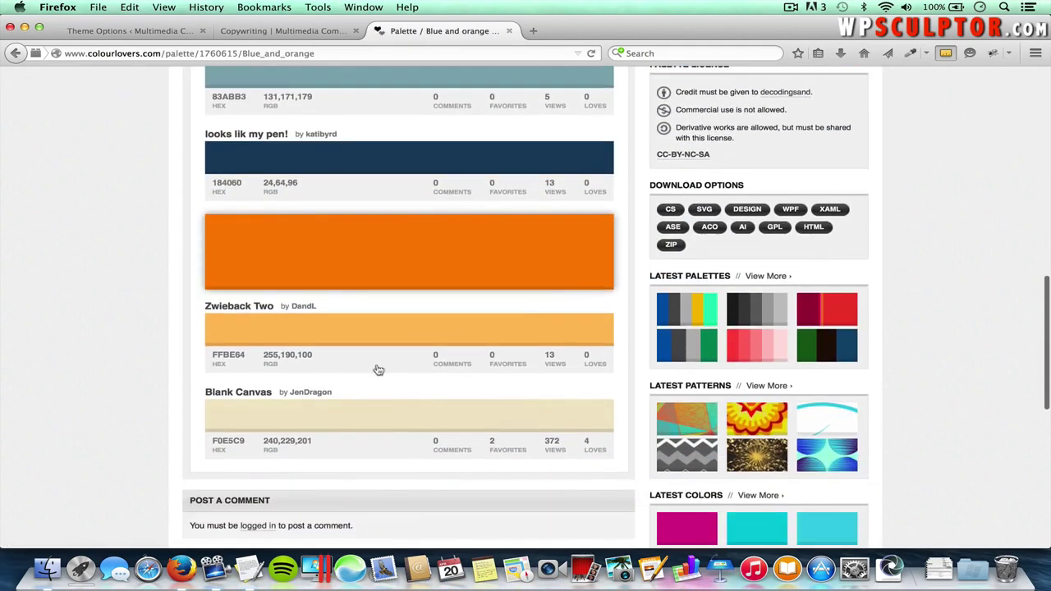
pyautogui.scroll(2, 221, 180)
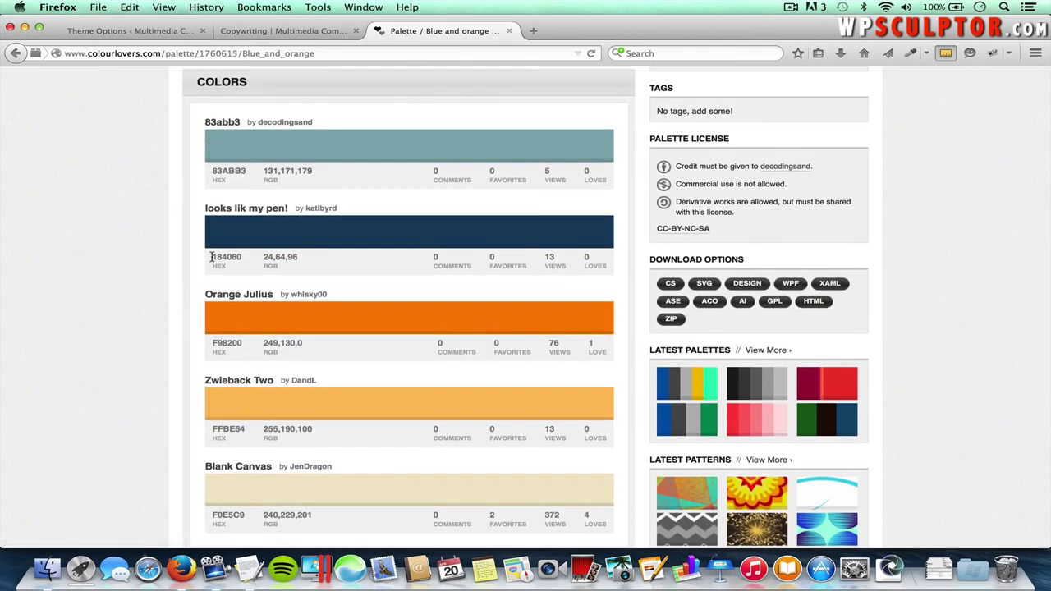
# - Copy the Orange Julius hex value F98200, then return to Theme Options
pyautogui.moveTo(212, 257); pyautogui.dragTo(250, 260)
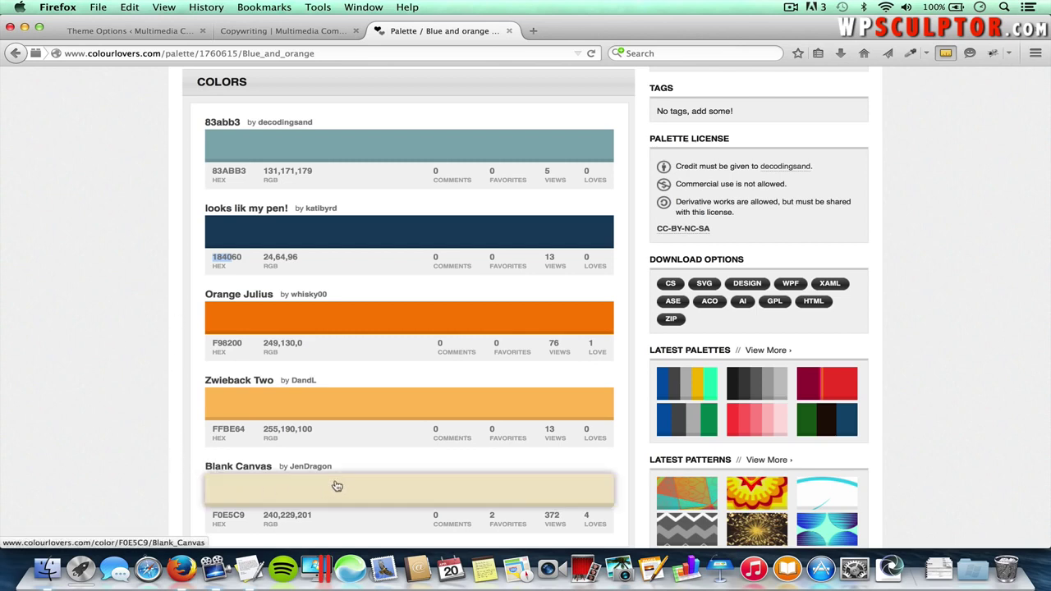
pyautogui.scroll(-1, 342, 490)
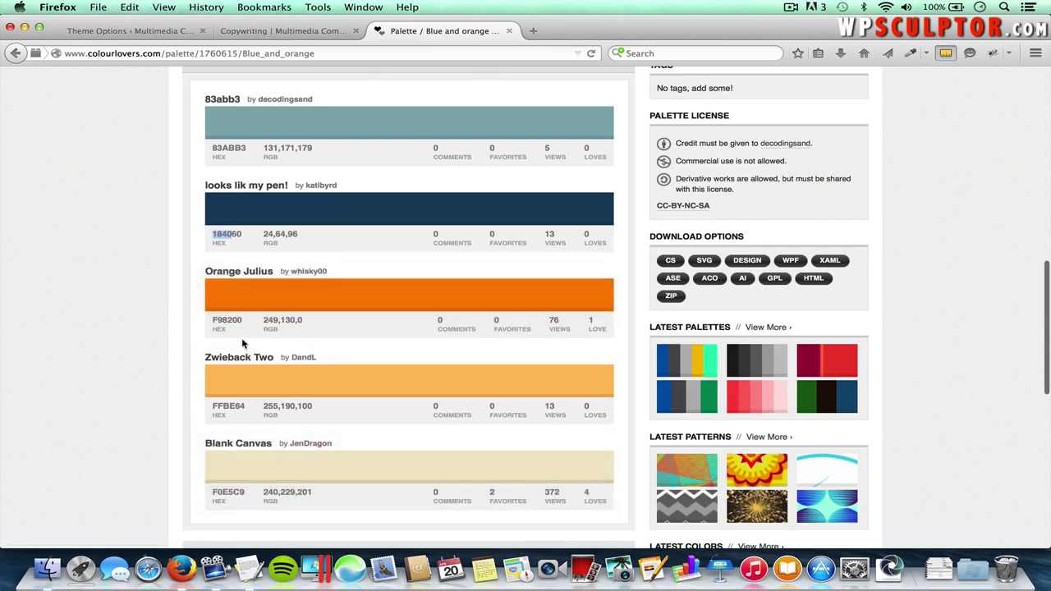
pyautogui.moveTo(213, 321); pyautogui.dragTo(252, 324)
pyautogui.rightClick(233, 319)
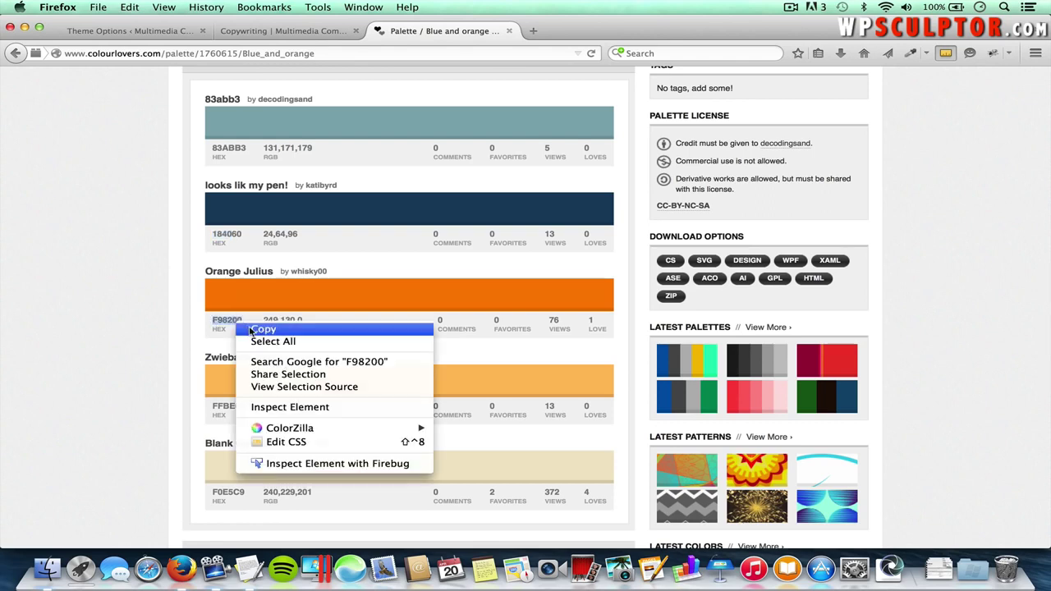
pyautogui.click(249, 326)
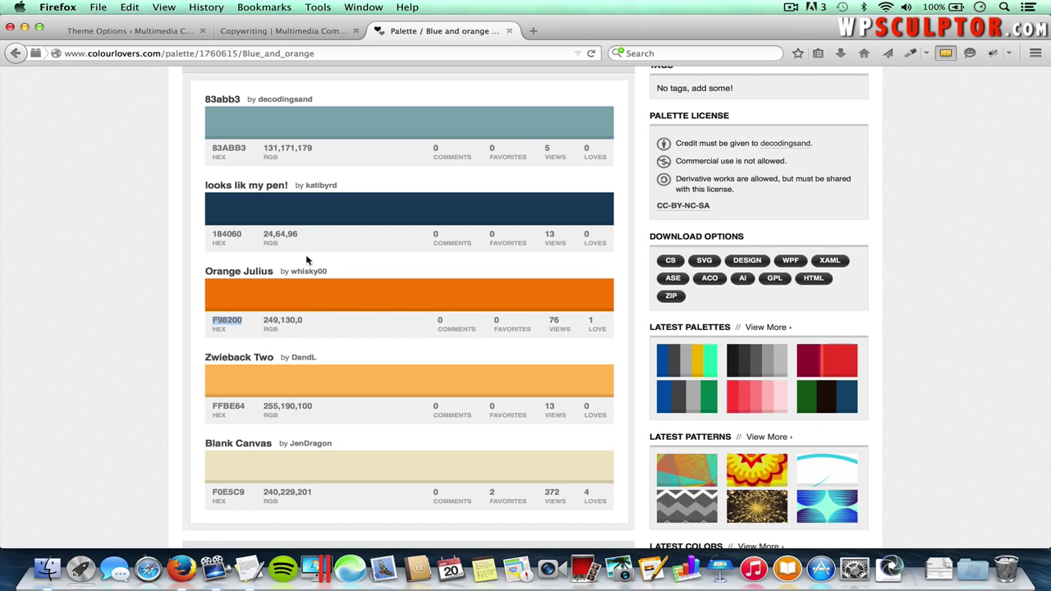
pyautogui.click(123, 31)
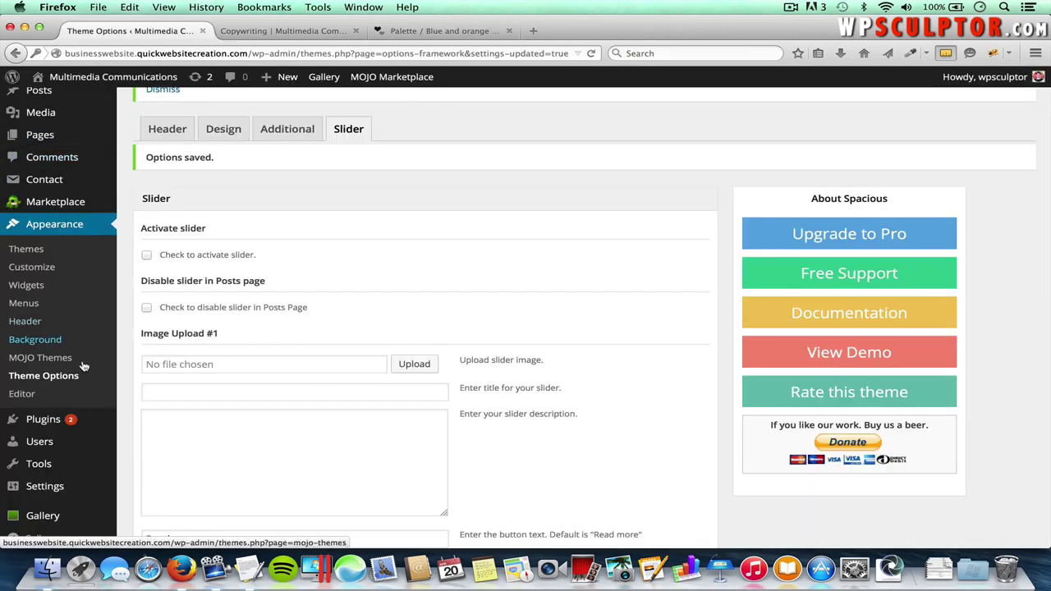
# - Show the theme's Design settings and compare them with the live Copywriting page
pyautogui.click(227, 134)
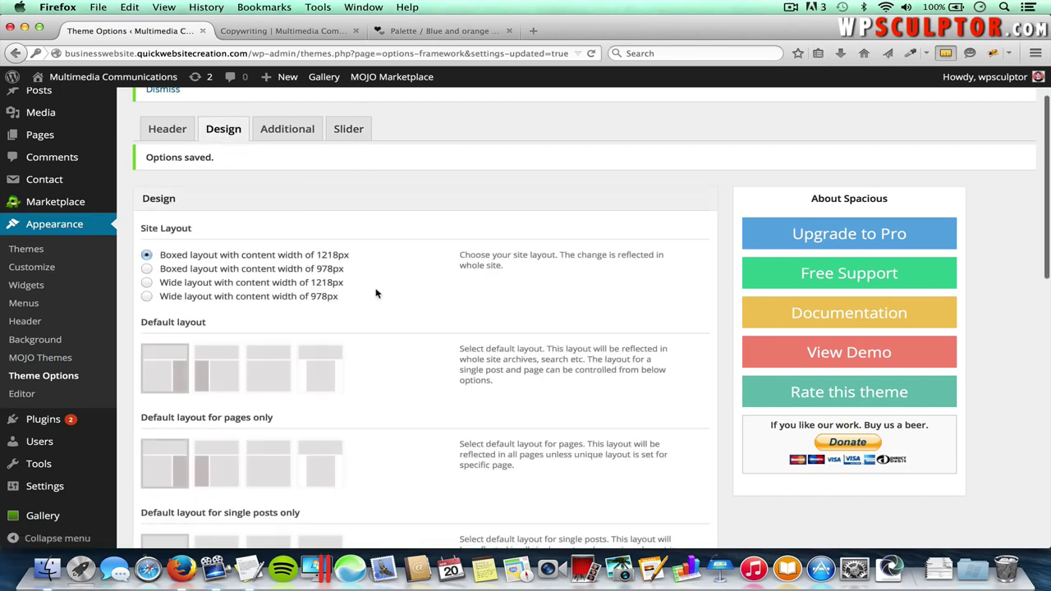
pyautogui.scroll(-10, 391, 338)
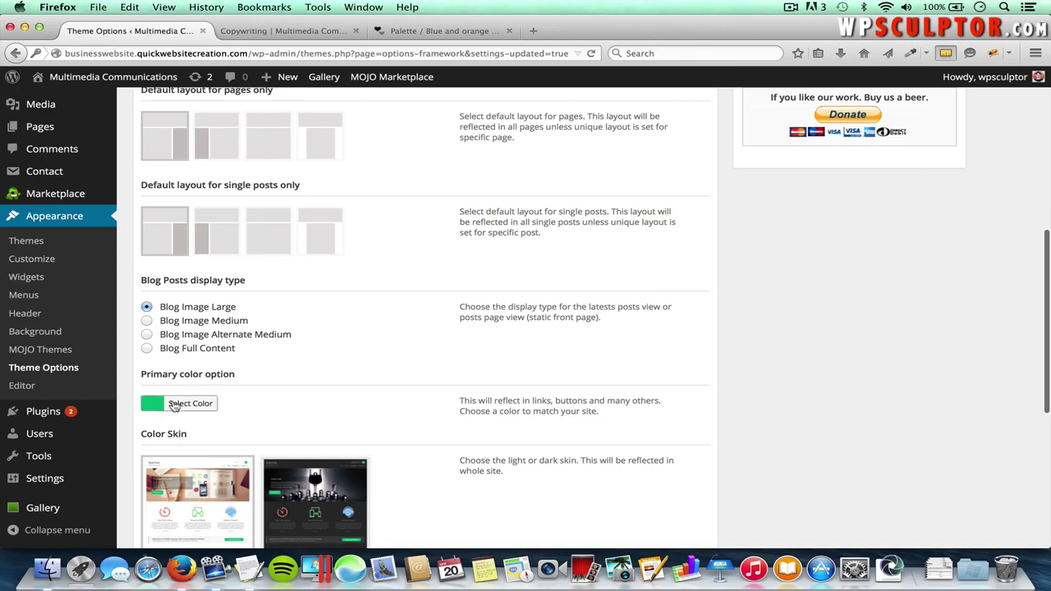
pyautogui.click(306, 31)
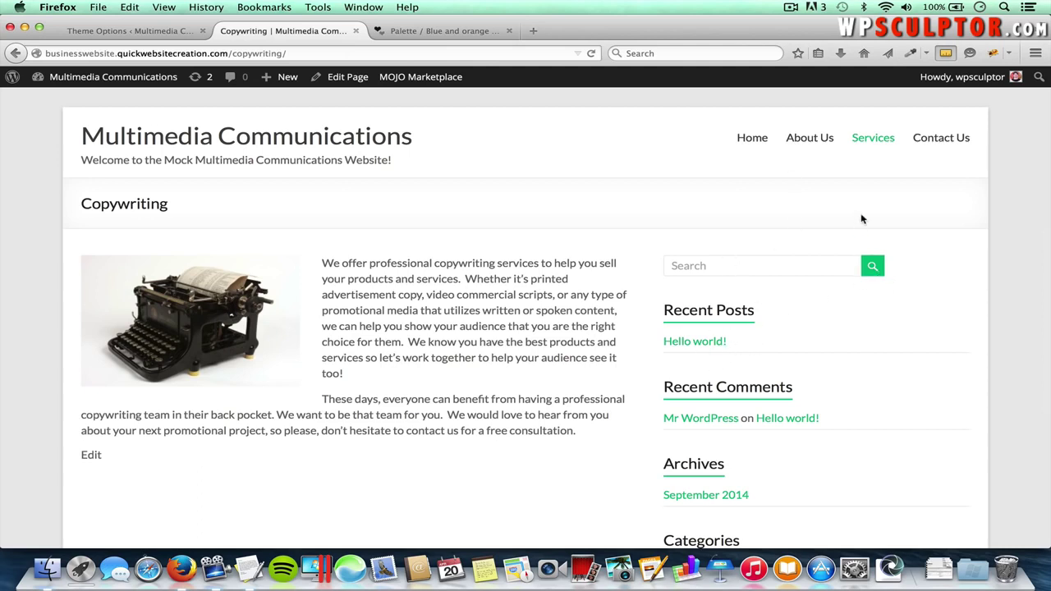
pyautogui.click(162, 32)
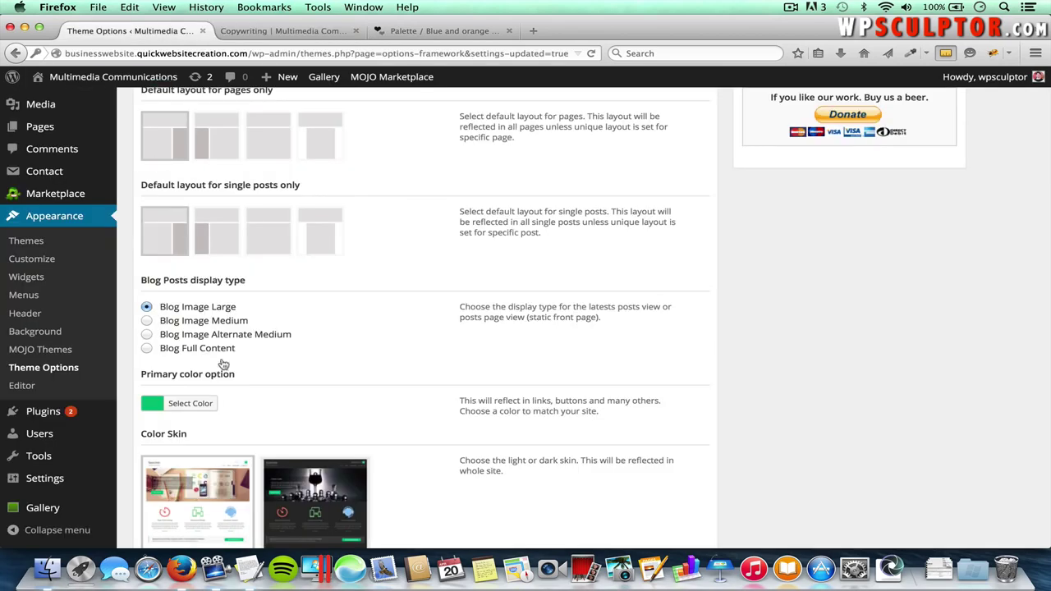
# - Set the theme's primary colour to #f98200 and save the options
pyautogui.click(198, 407)
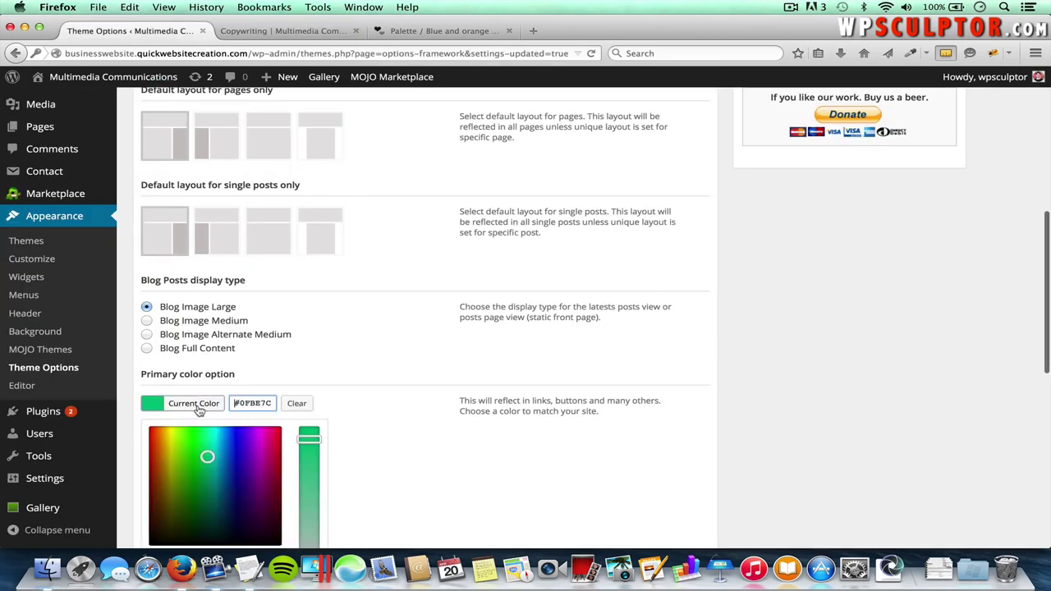
pyautogui.scroll(-2, 409, 399)
pyautogui.moveTo(207, 395); pyautogui.dragTo(225, 430)
pyautogui.moveTo(309, 377)
pyautogui.mouseDown()
pyautogui.moveTo(312, 414)
pyautogui.moveTo(310, 376)
pyautogui.mouseUp()
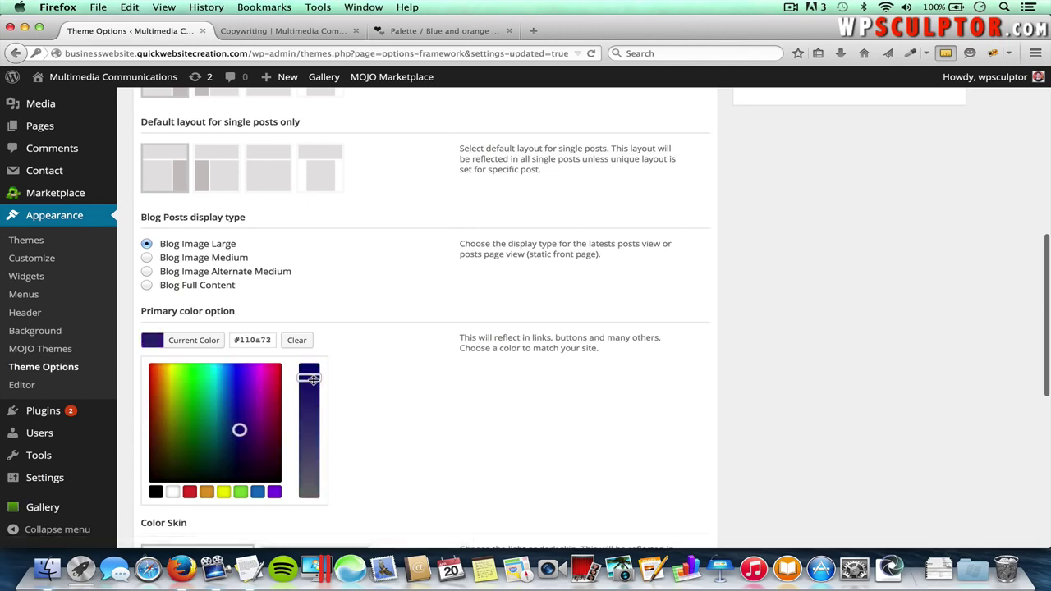
pyautogui.doubleClick(259, 340)
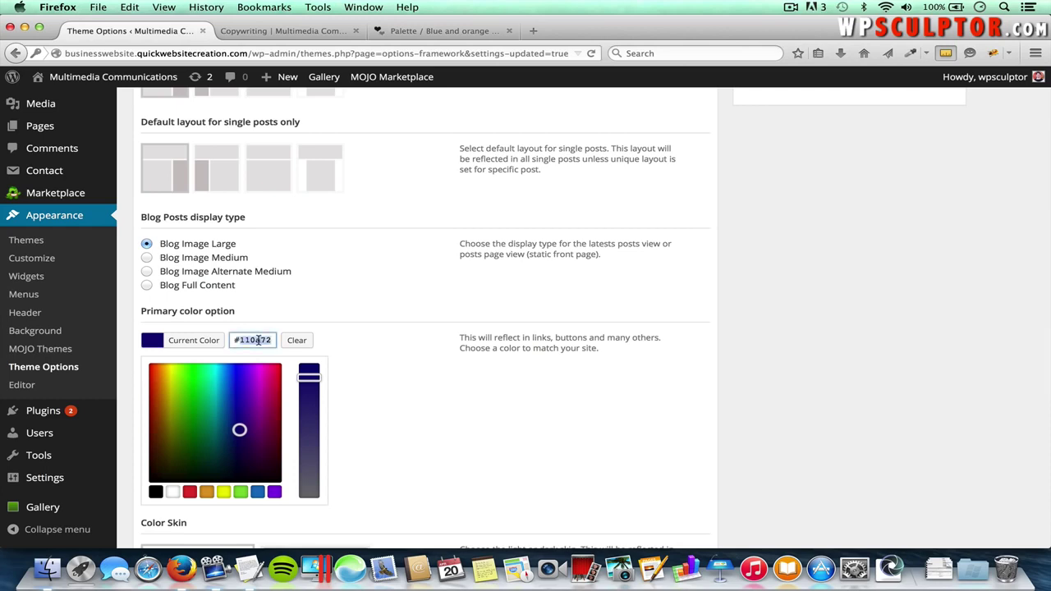
pyautogui.write('#')
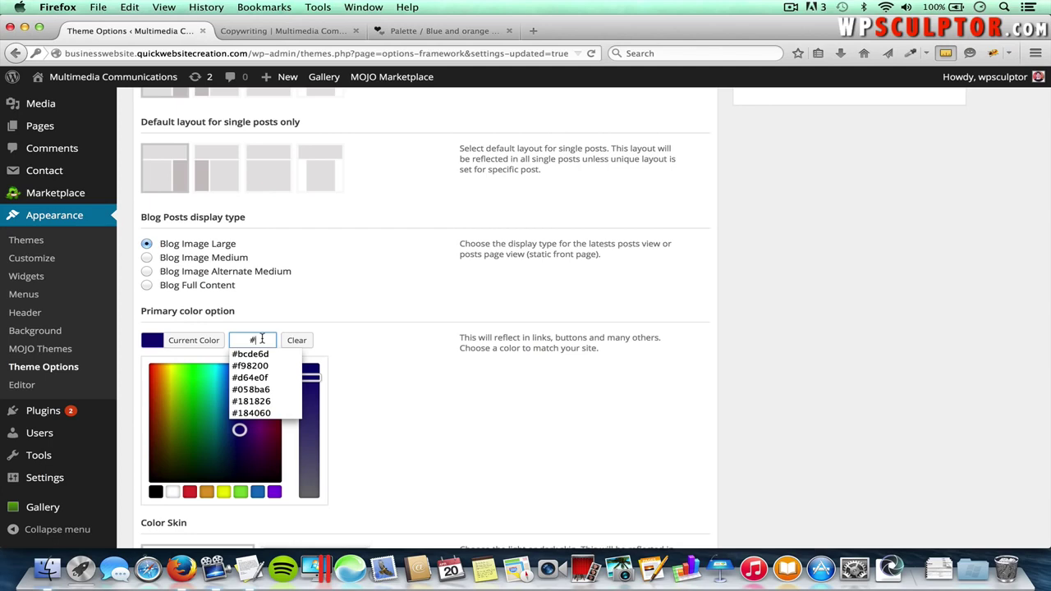
pyautogui.write('f98200')
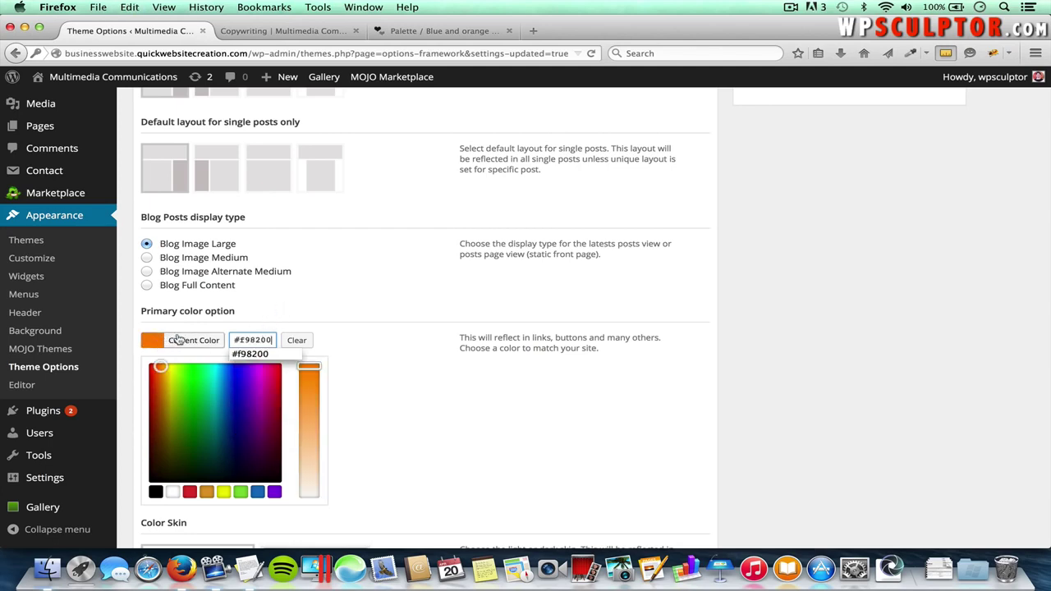
pyautogui.scroll(-10, 507, 387)
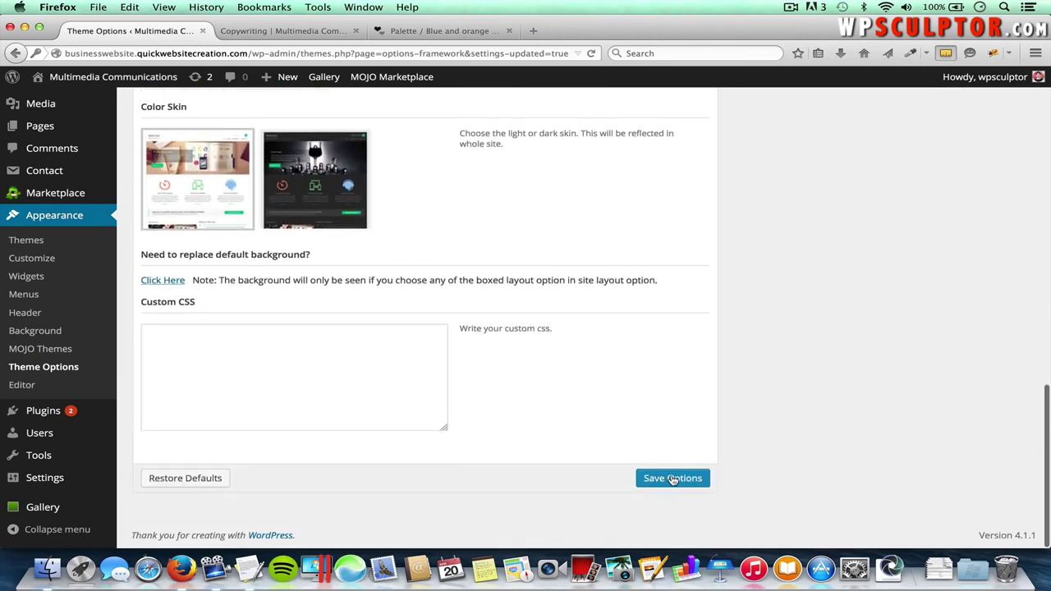
pyautogui.click(672, 478)
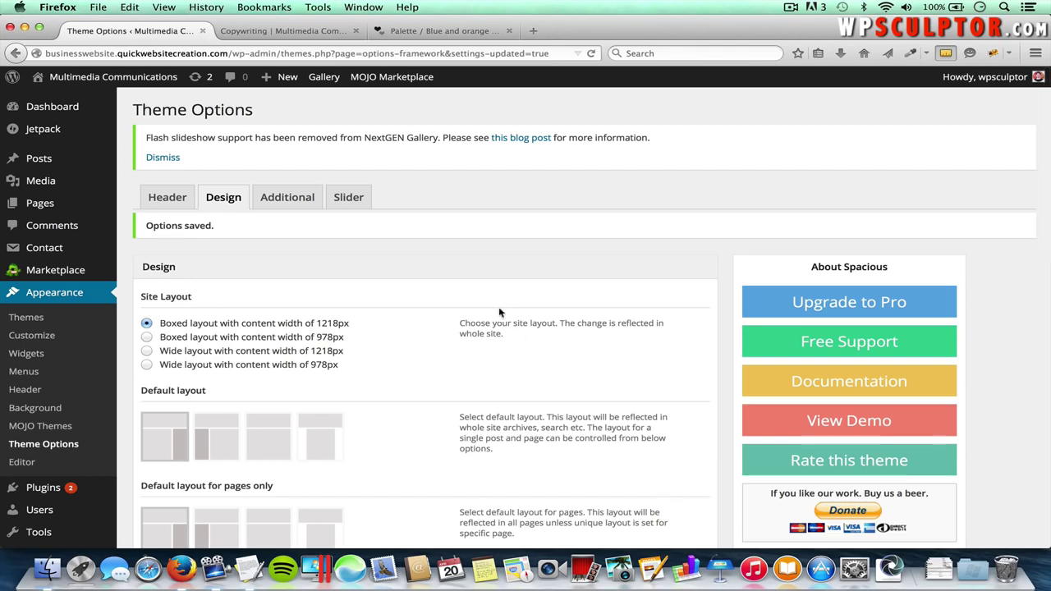
# - Reload the Copywriting page and check the new orange accent in the Services menu
pyautogui.click(309, 32)
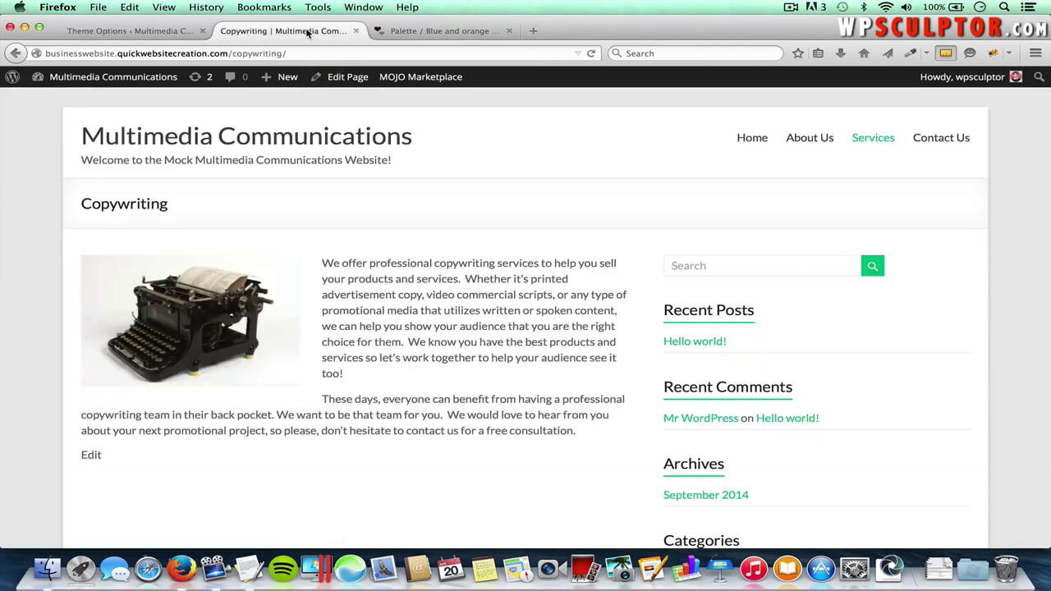
pyautogui.press('super+r')
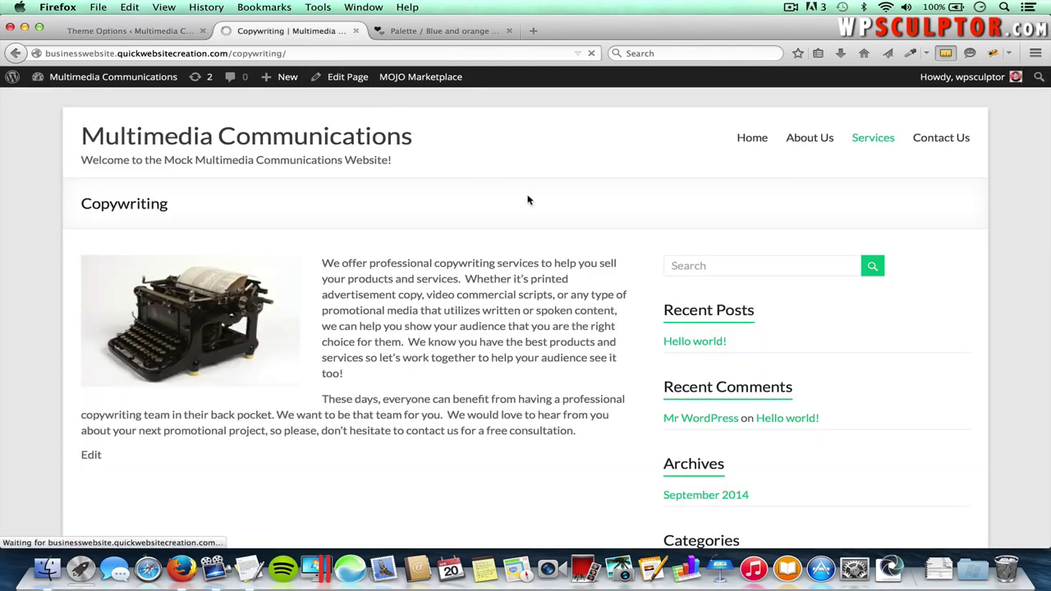
pyautogui.moveTo(875, 153)
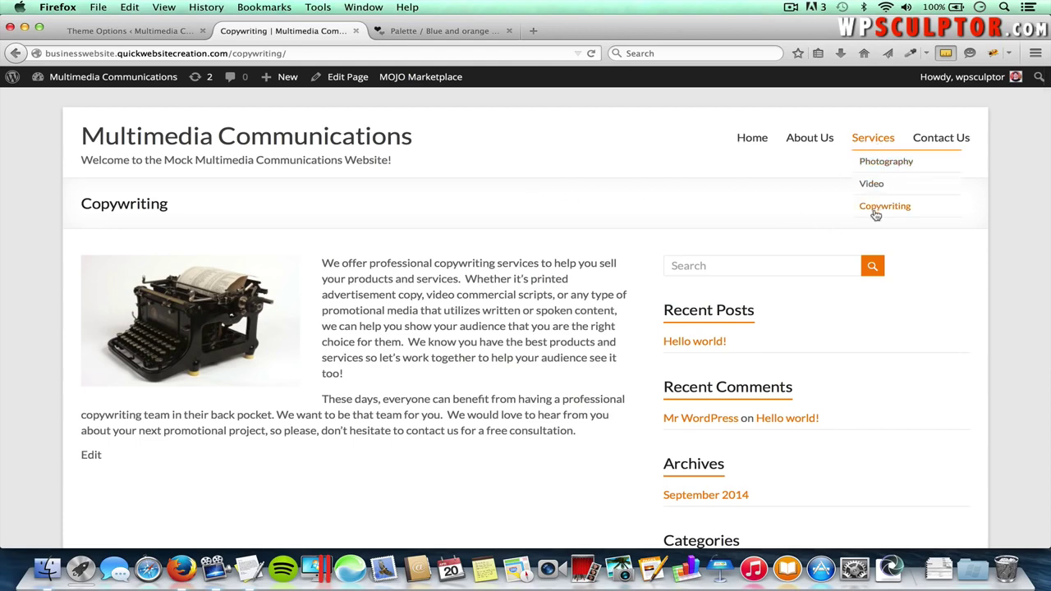
pyautogui.scroll(-5, 715, 333)
pyautogui.scroll(5, 713, 328)
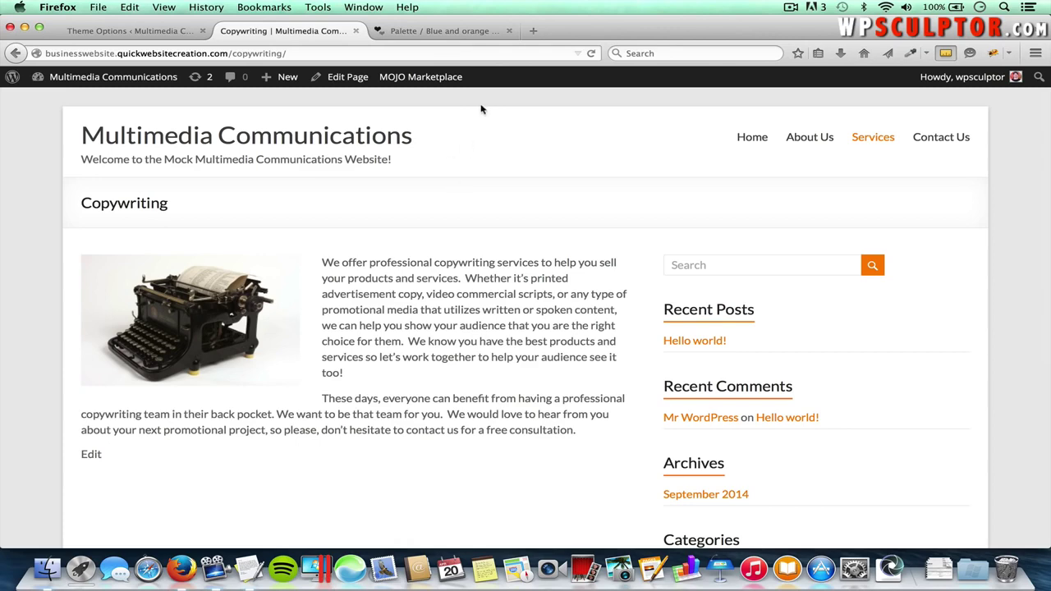
# - Copy the Blank Canvas hex code F0E5C9 from the palette and return to Theme Options
pyautogui.click(451, 31)
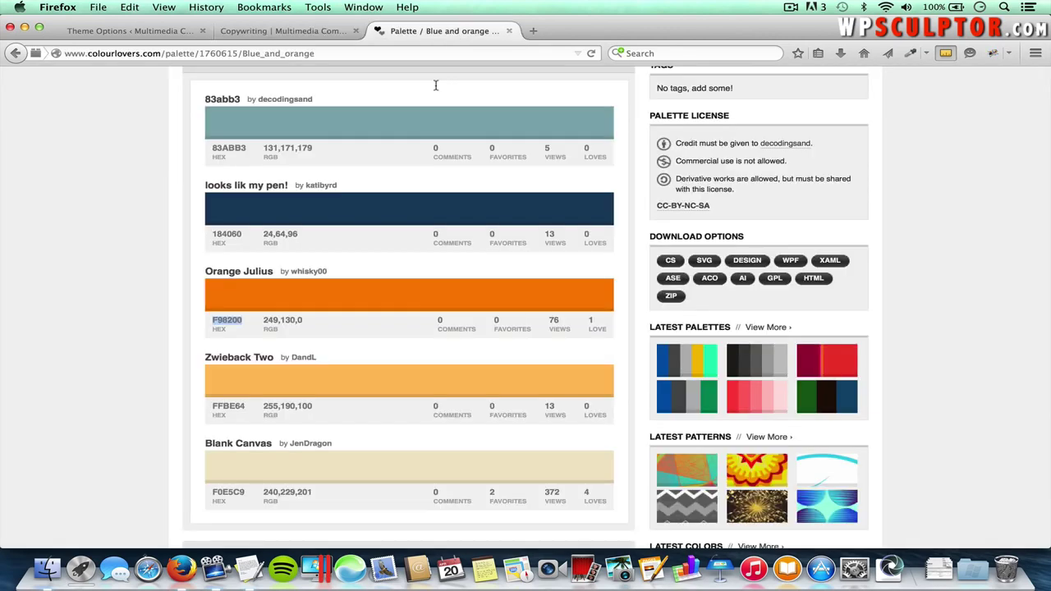
pyautogui.scroll(-2, 424, 206)
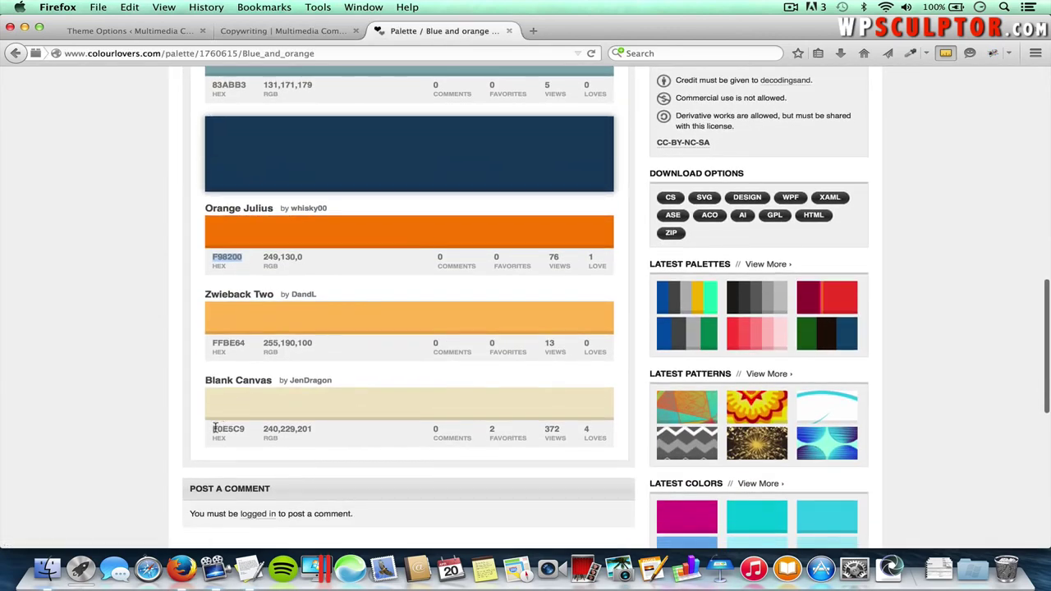
pyautogui.doubleClick(237, 428)
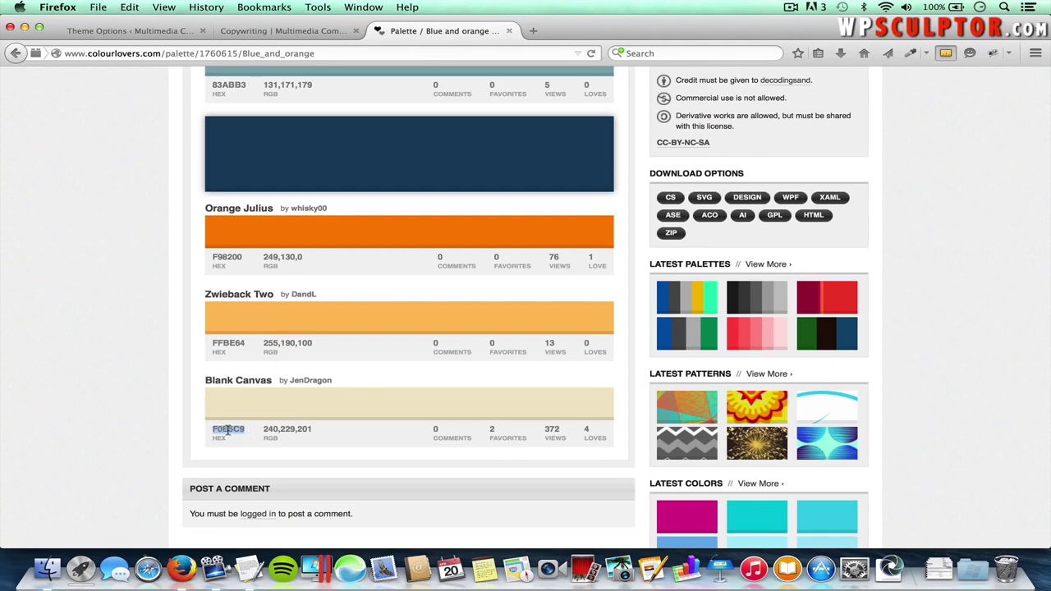
pyautogui.rightClick(229, 428)
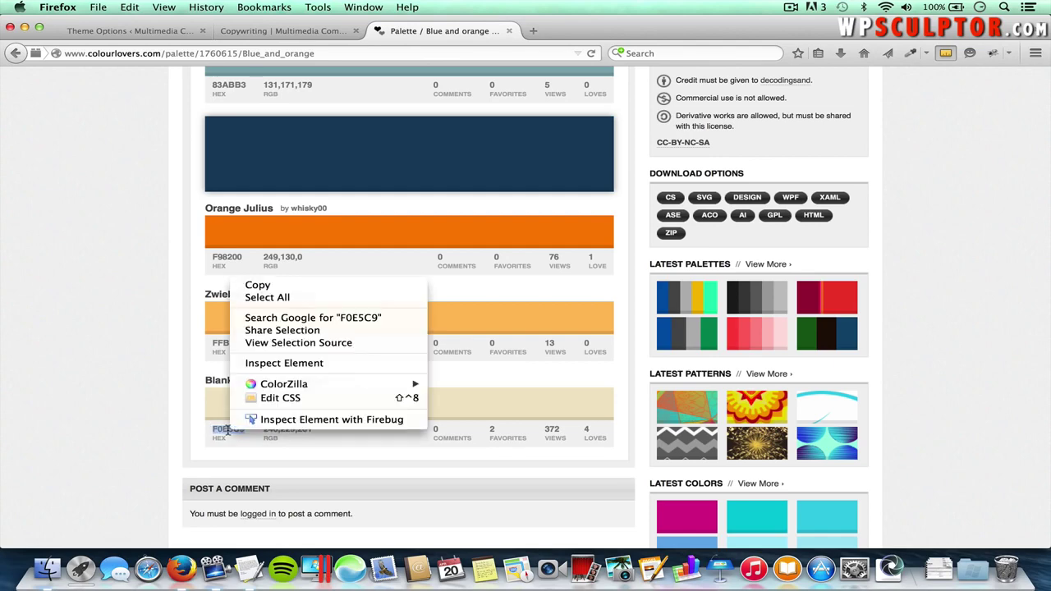
pyautogui.click(276, 287)
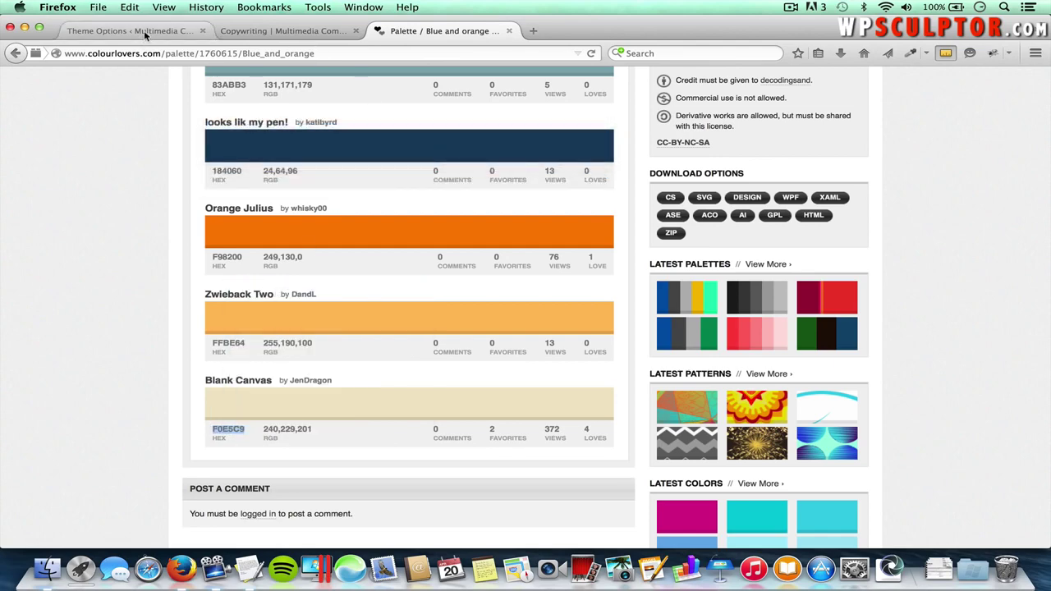
pyautogui.click(142, 31)
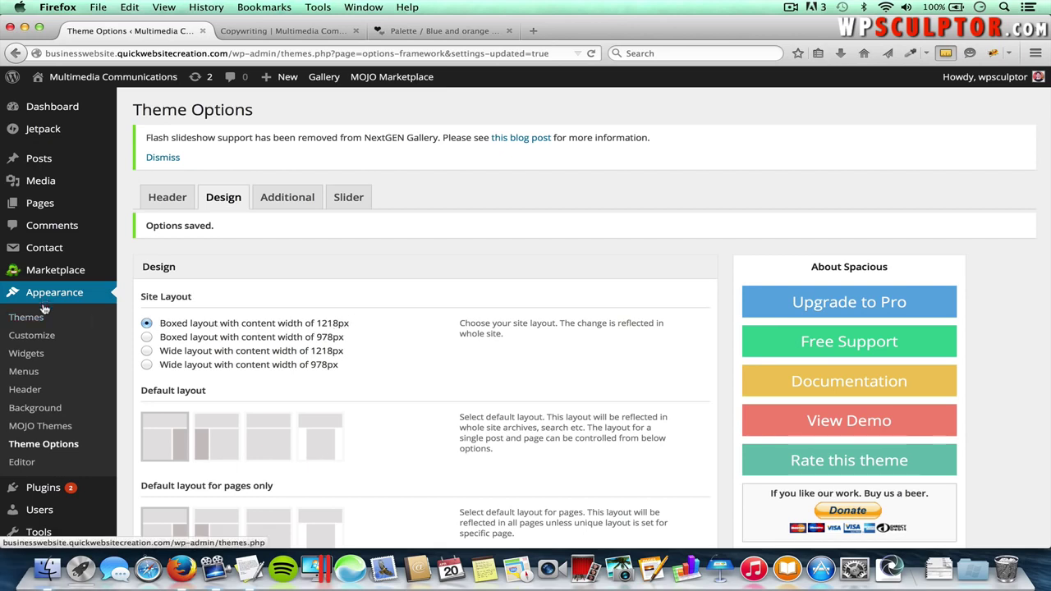
# - In the Customizer, set the background colour to #f0e5c9 and Save & Publish
pyautogui.click(38, 337)
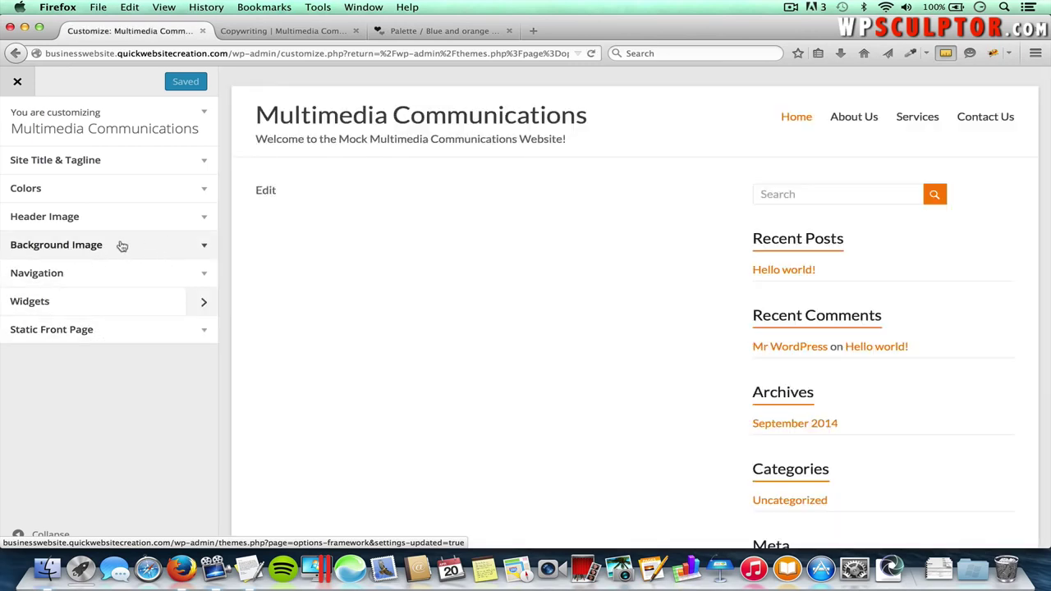
pyautogui.click(206, 247)
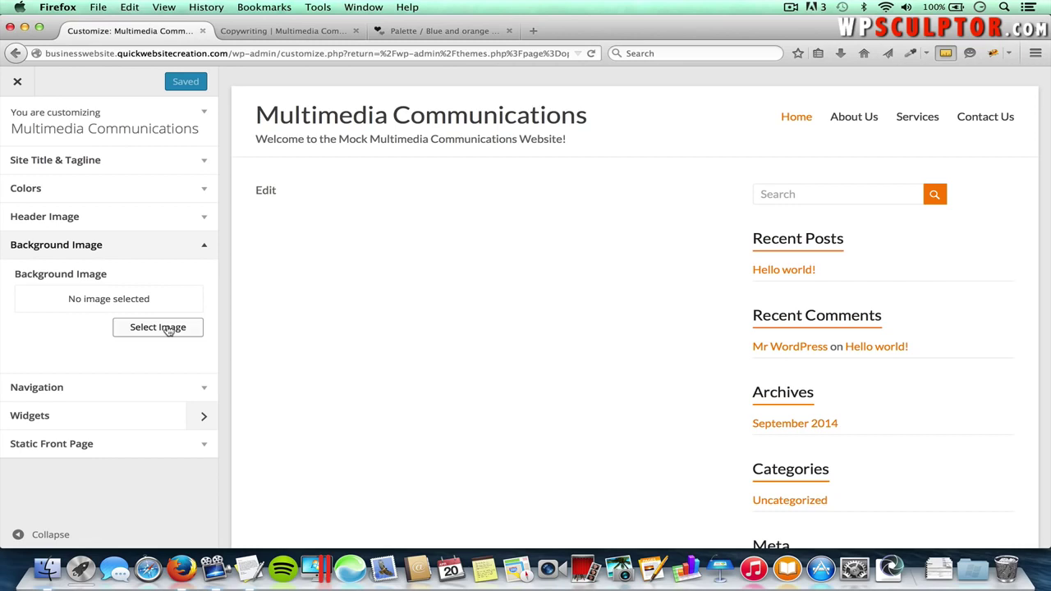
pyautogui.click(205, 194)
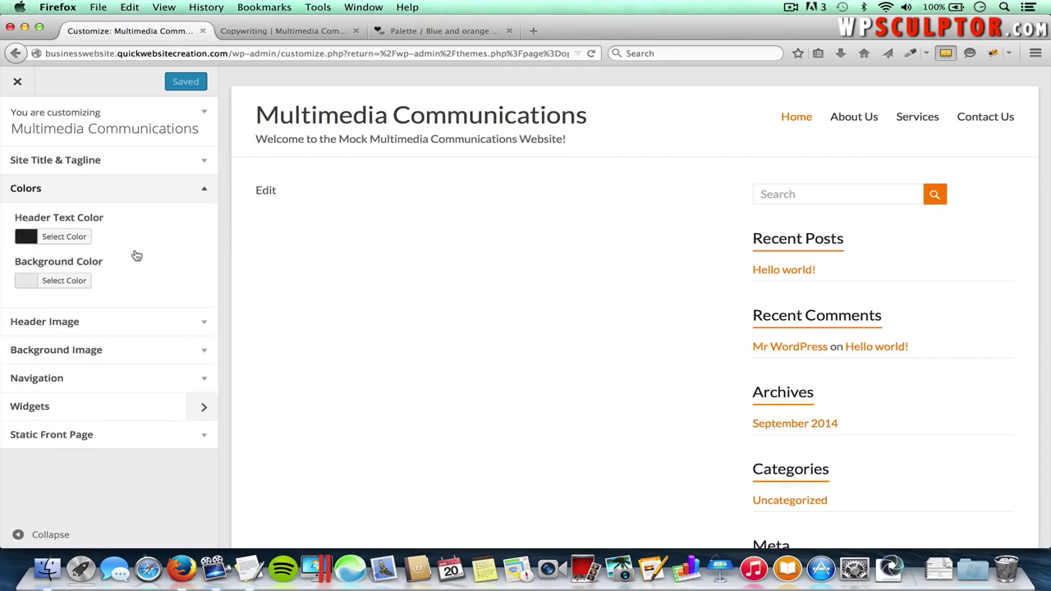
pyautogui.click(79, 283)
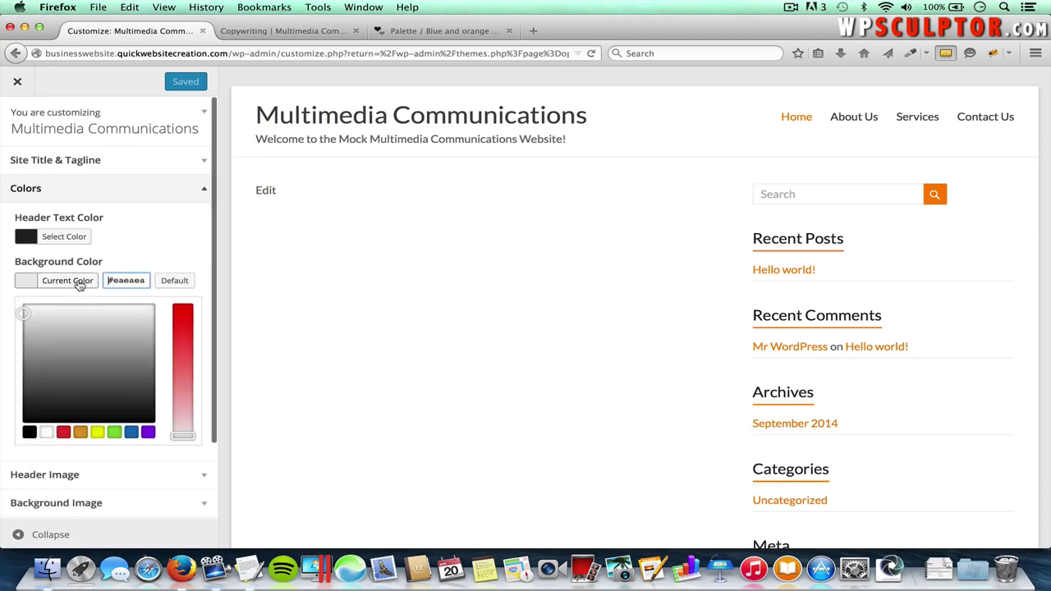
pyautogui.tripleClick(131, 279)
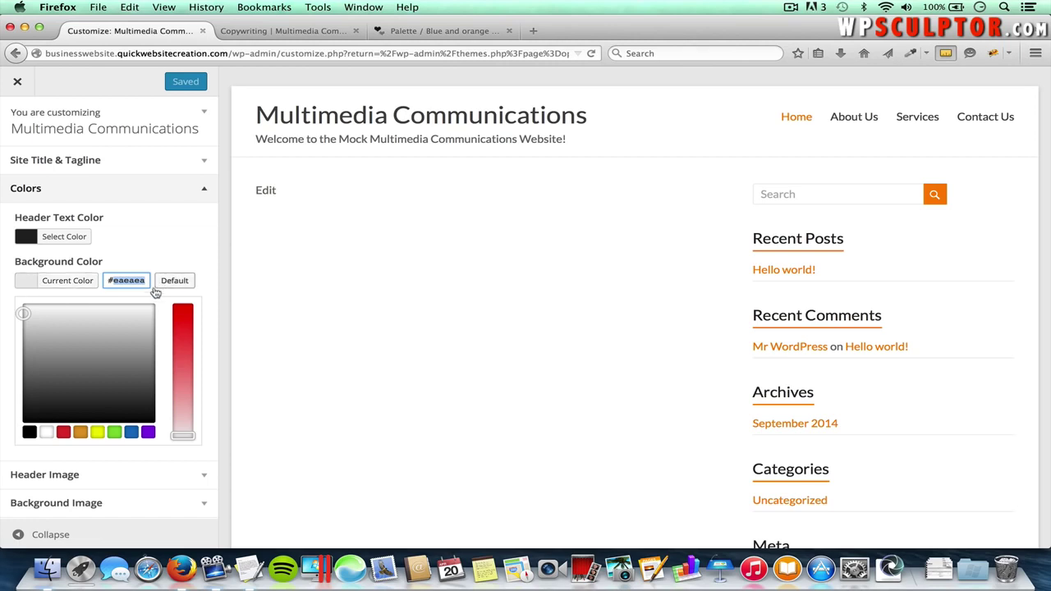
pyautogui.write('#')
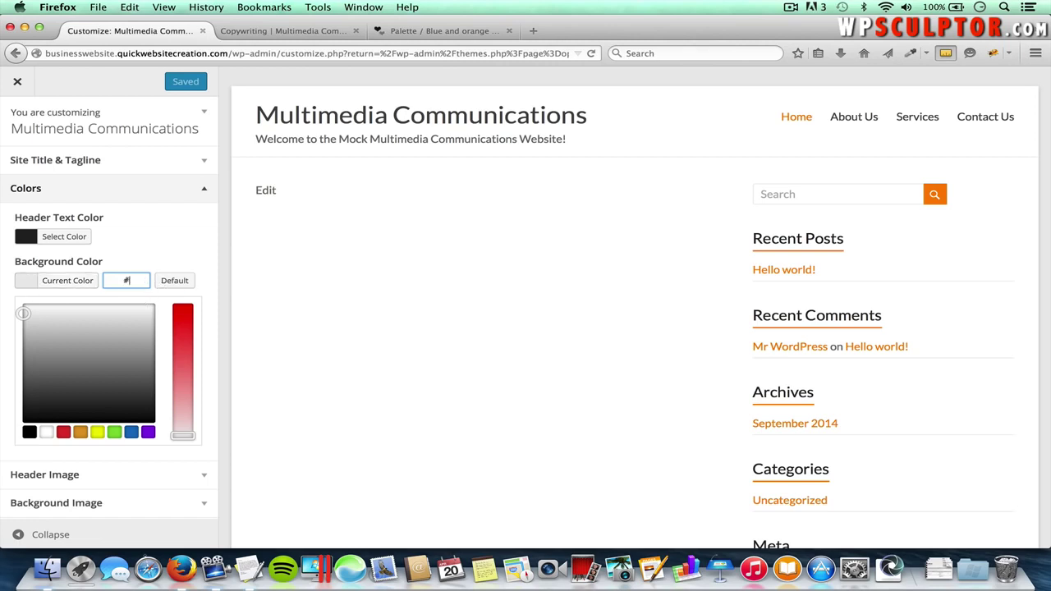
pyautogui.press('super+v')
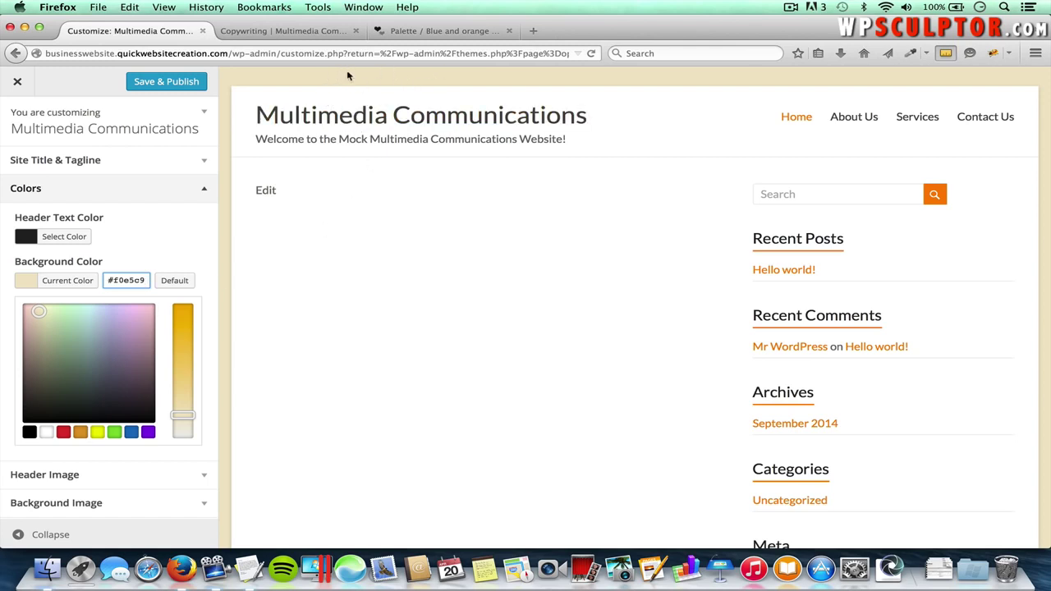
pyautogui.click(175, 85)
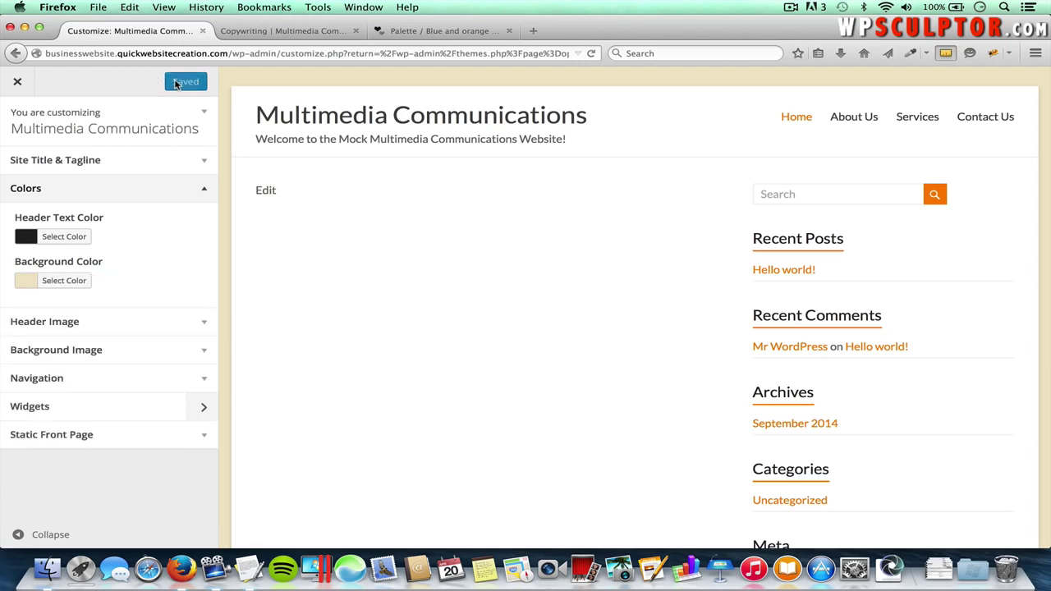
# - Close the Customizer and reload the Copywriting page to see the cream background
pyautogui.click(17, 85)
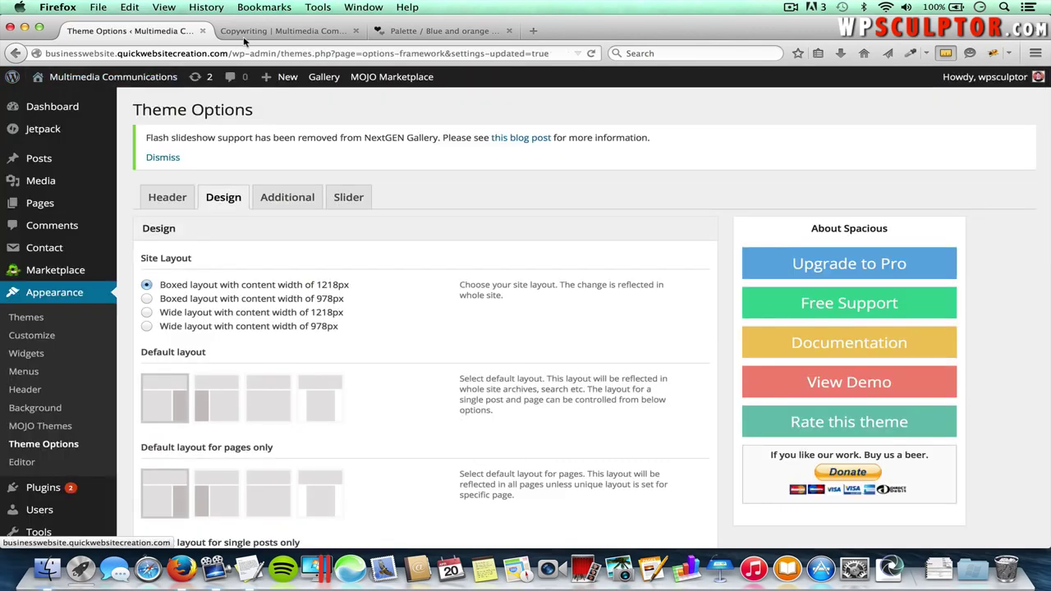
pyautogui.click(262, 32)
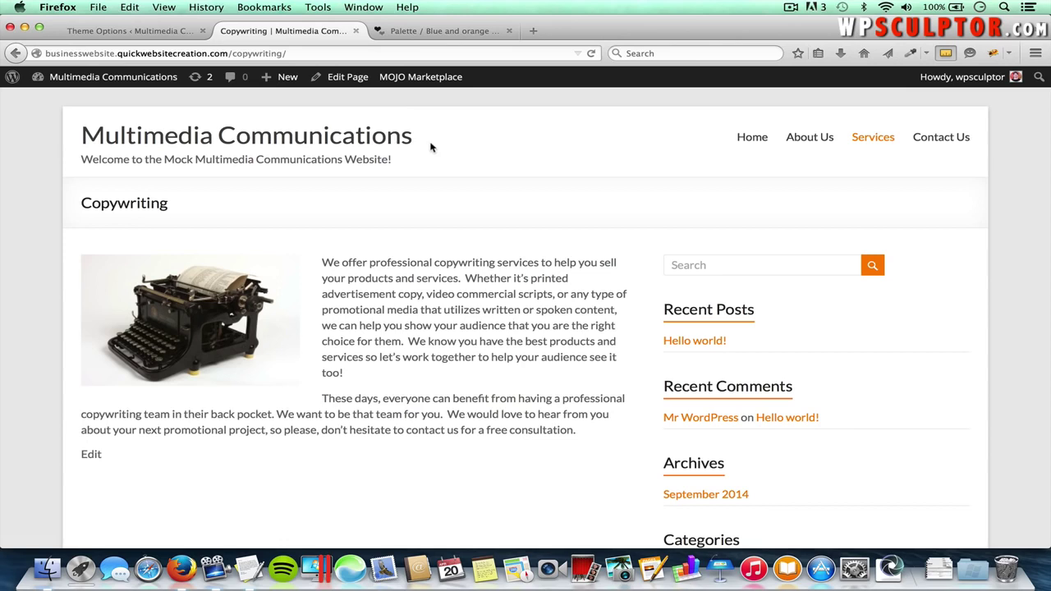
pyautogui.press('super+r')
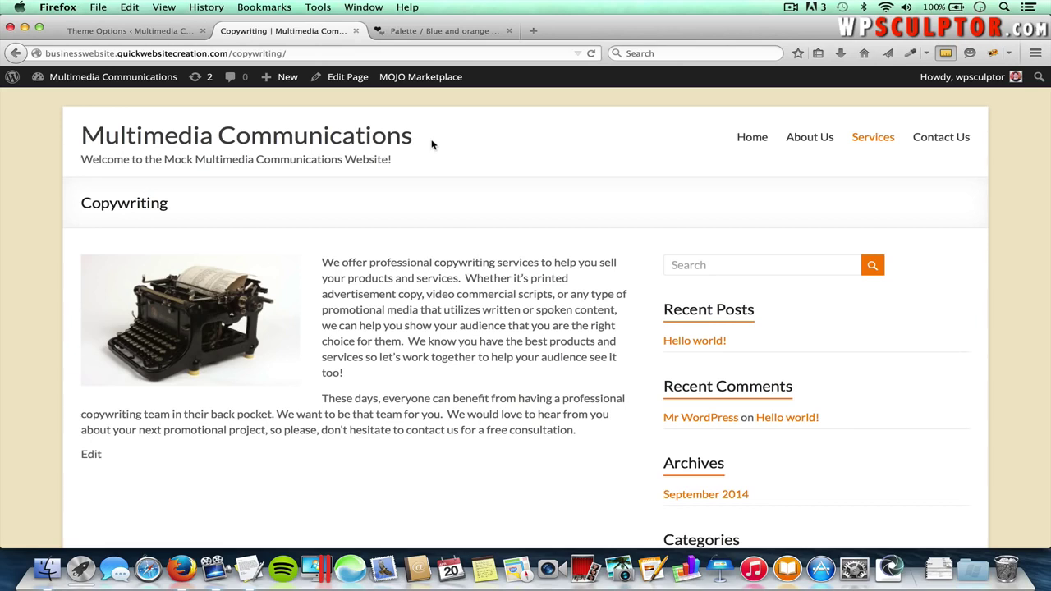
# - Load Pixabay in a new tab and search for 'me' limited to vector graphics
pyautogui.click(535, 31)
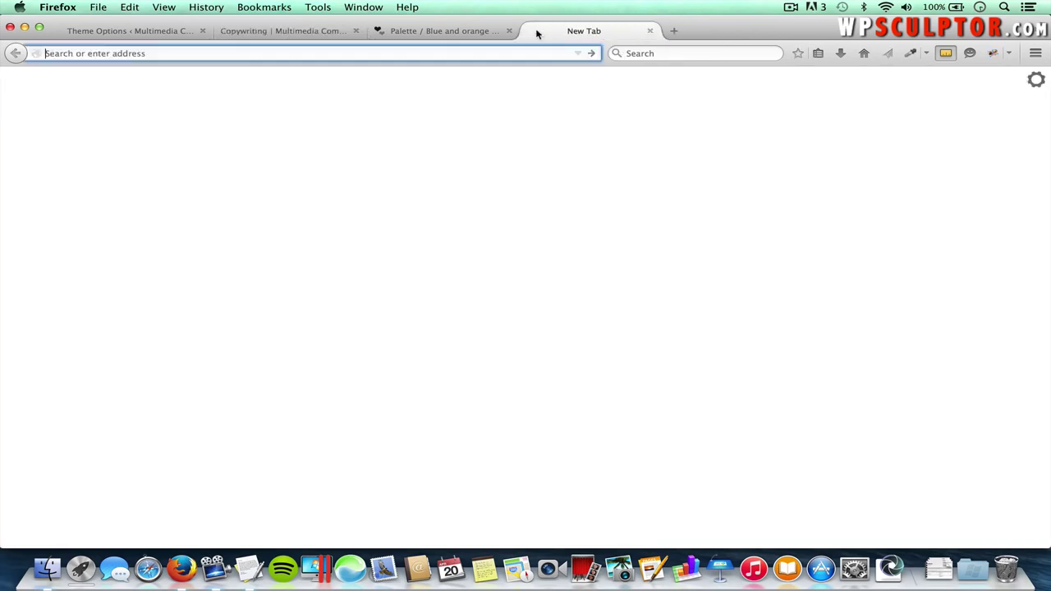
pyautogui.write('pixabay.com/')
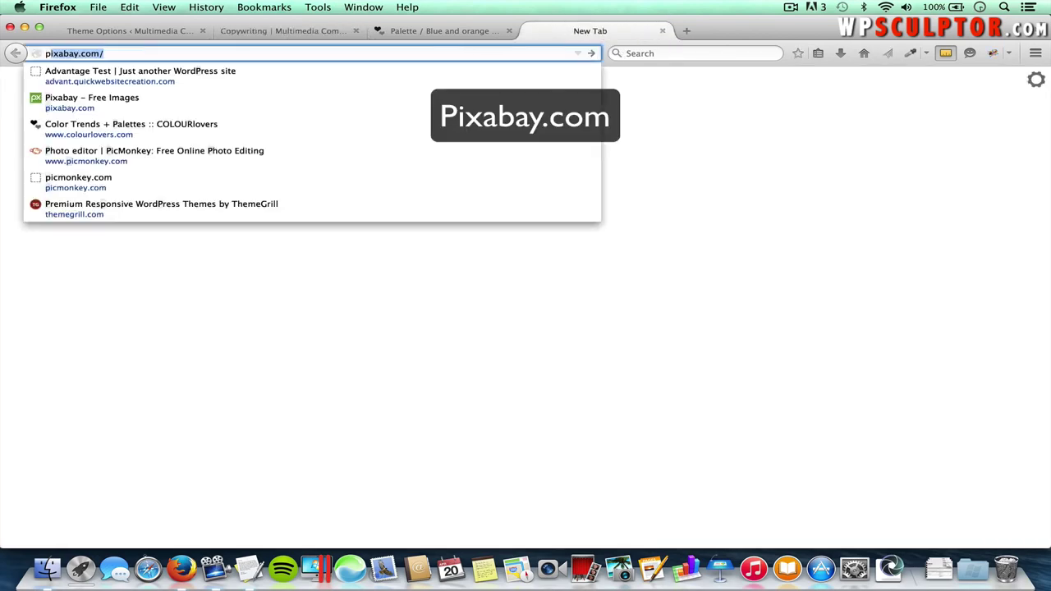
pyautogui.press('Return')
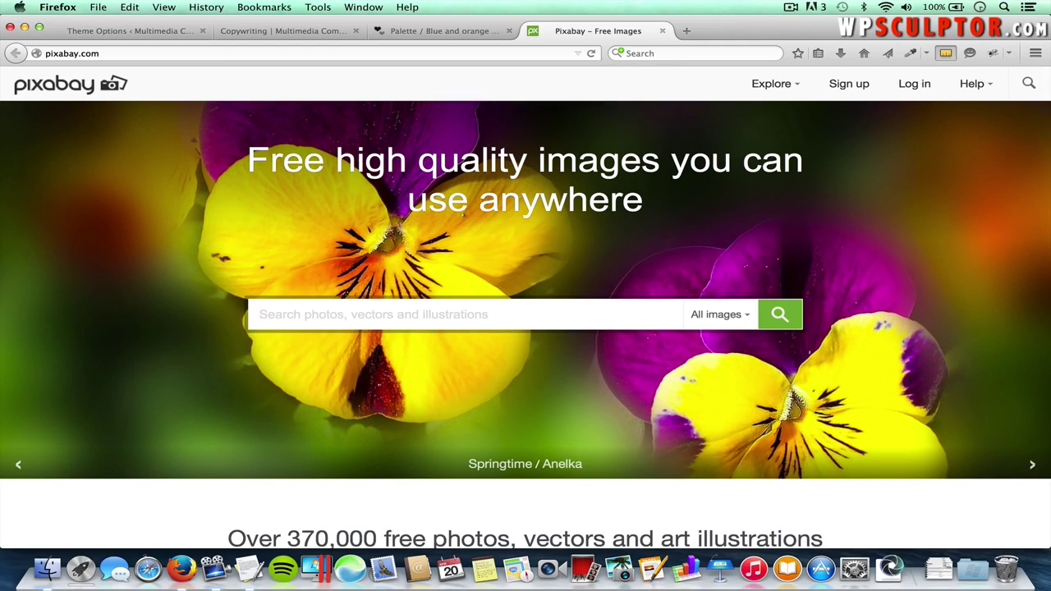
pyautogui.click(307, 308)
pyautogui.write('media')
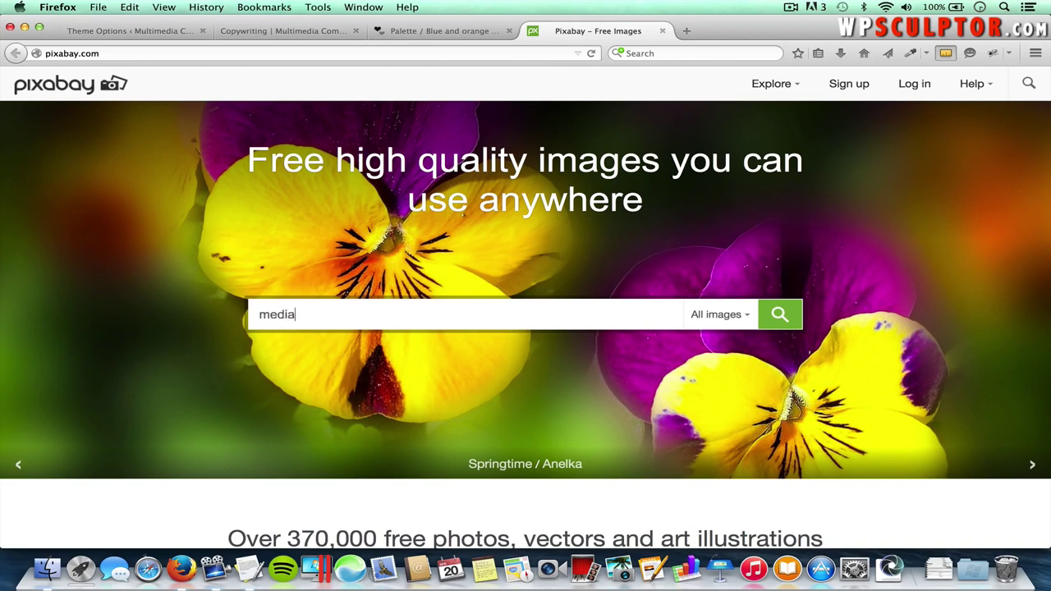
pyautogui.click(742, 316)
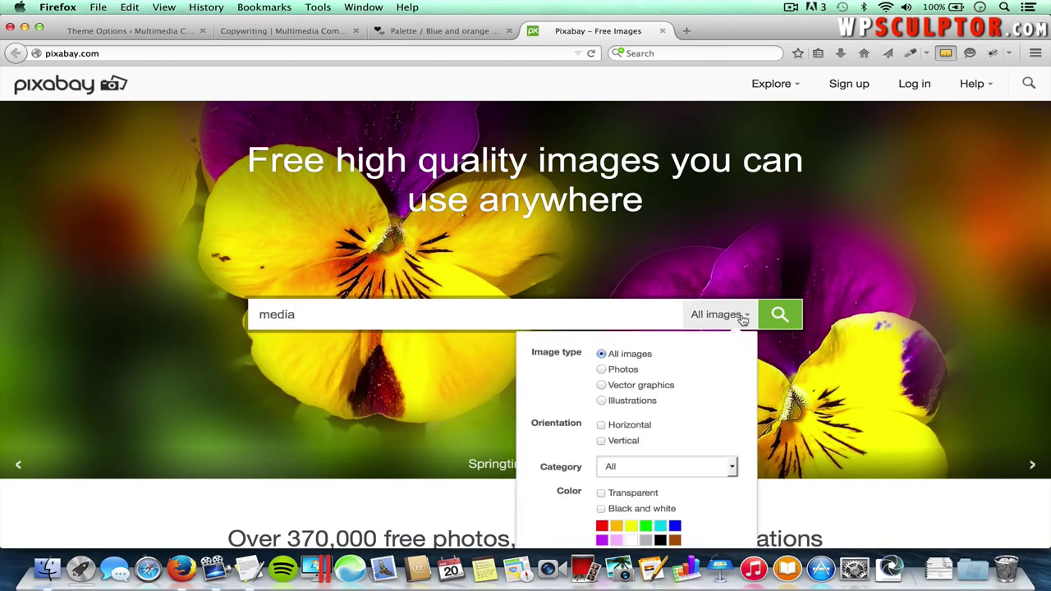
pyautogui.click(603, 386)
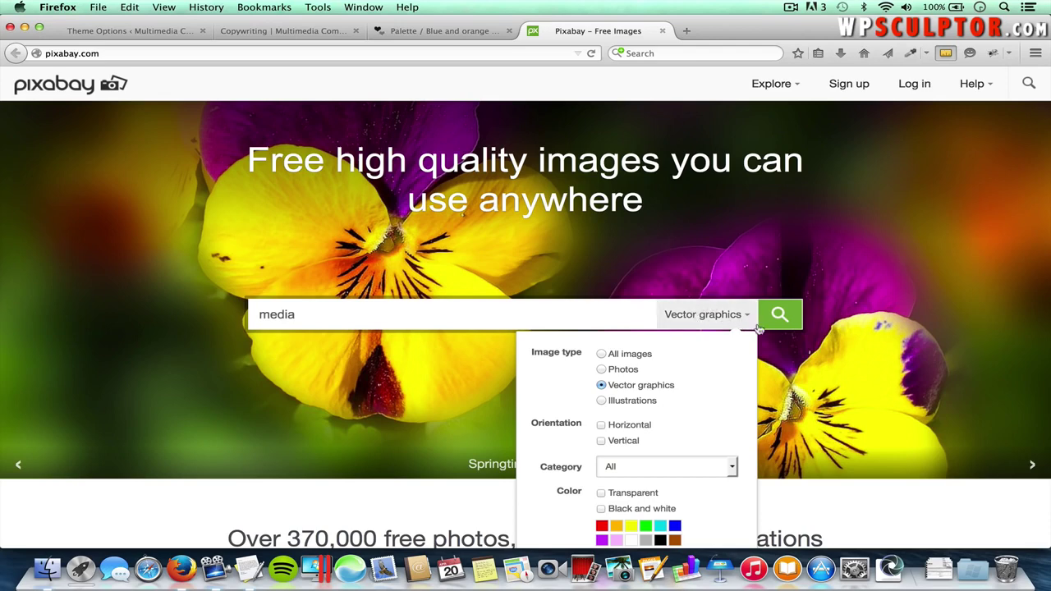
pyautogui.click(783, 316)
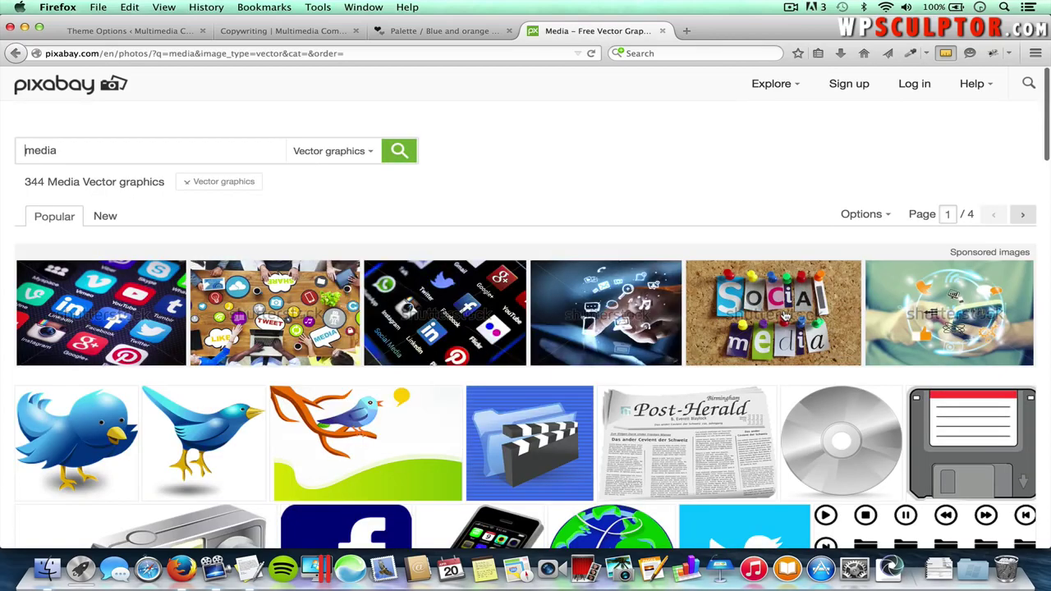
# - Open the black film-strip reel vector from the search results
pyautogui.scroll(-3, 784, 416)
pyautogui.scroll(-10, 786, 416)
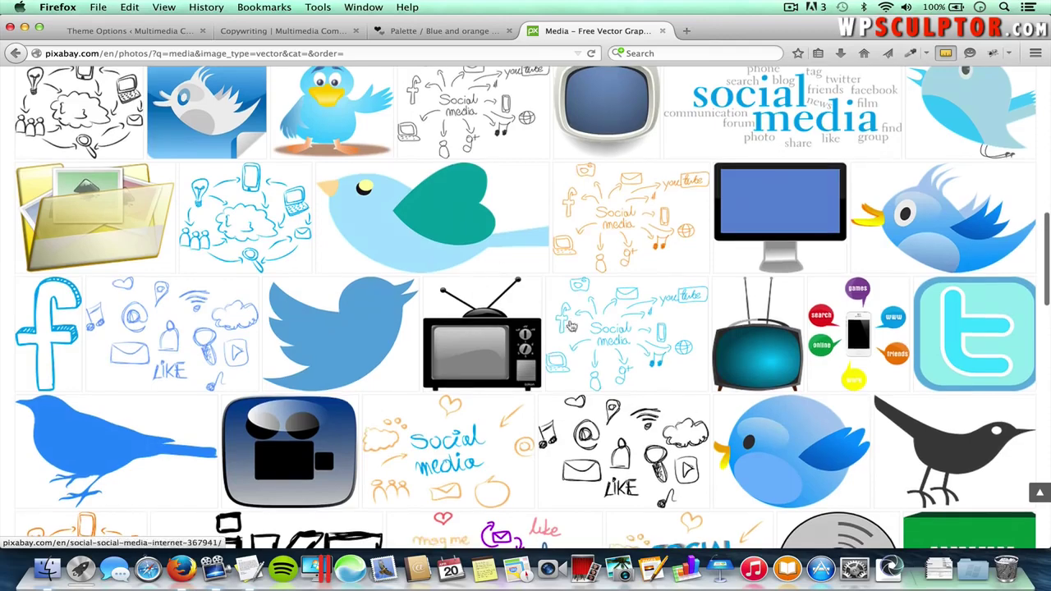
pyautogui.scroll(-3, 678, 451)
pyautogui.scroll(-12, 679, 451)
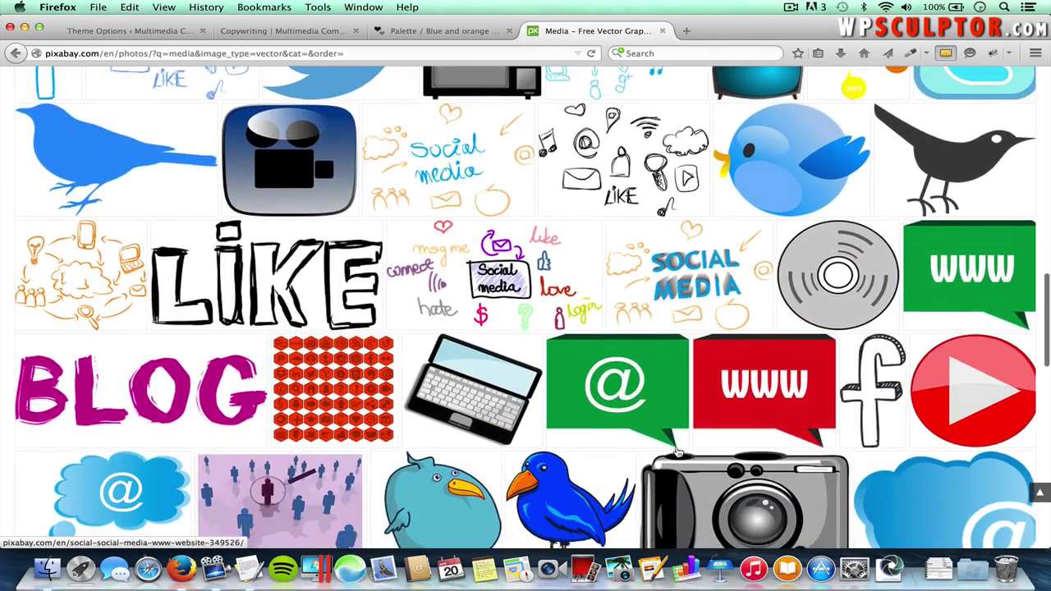
pyautogui.scroll(-2, 679, 451)
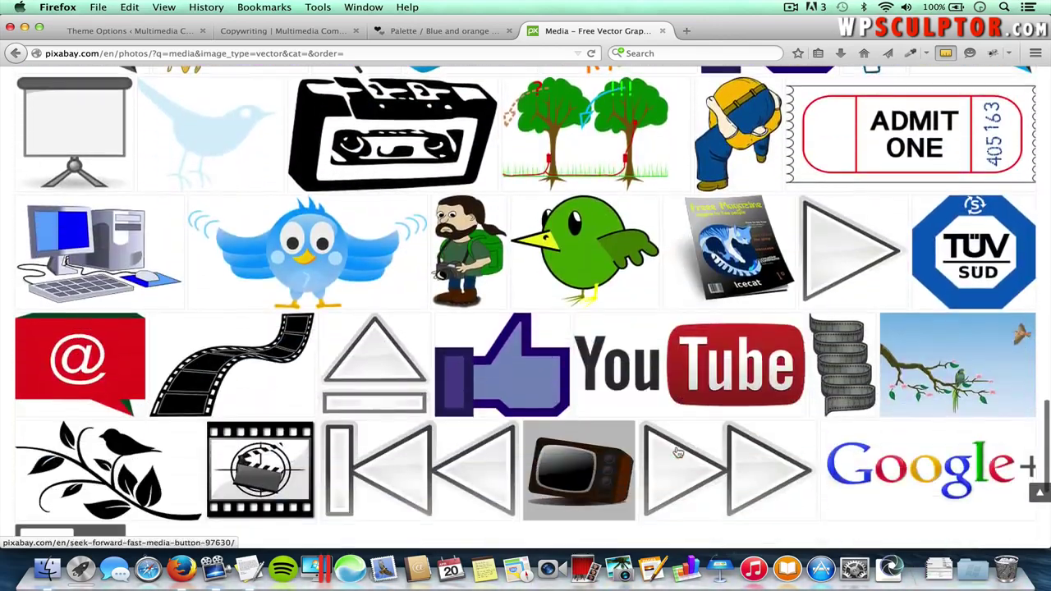
pyautogui.moveTo(254, 364)
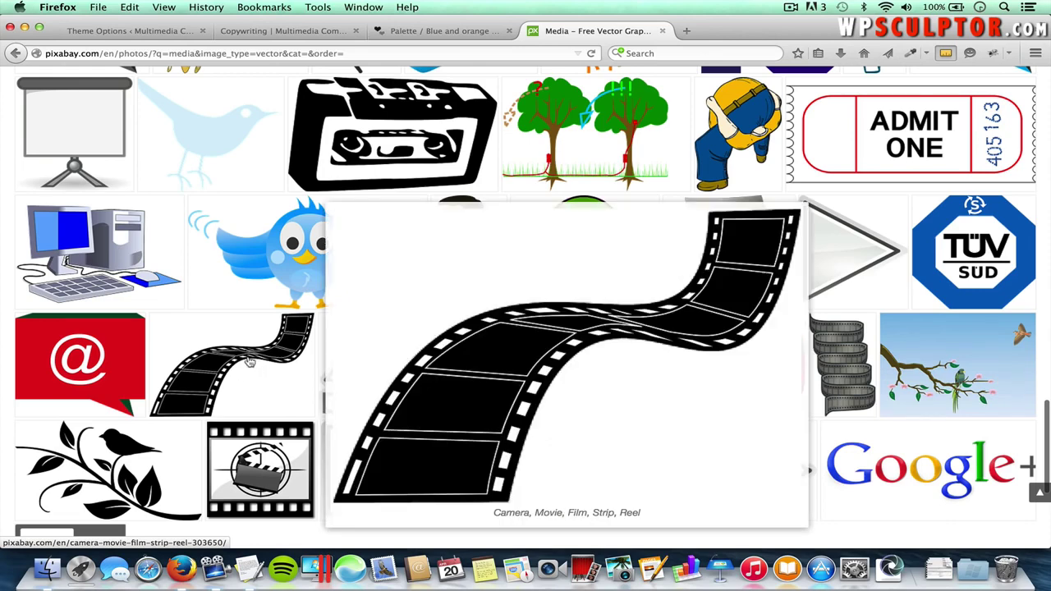
pyautogui.click(242, 364)
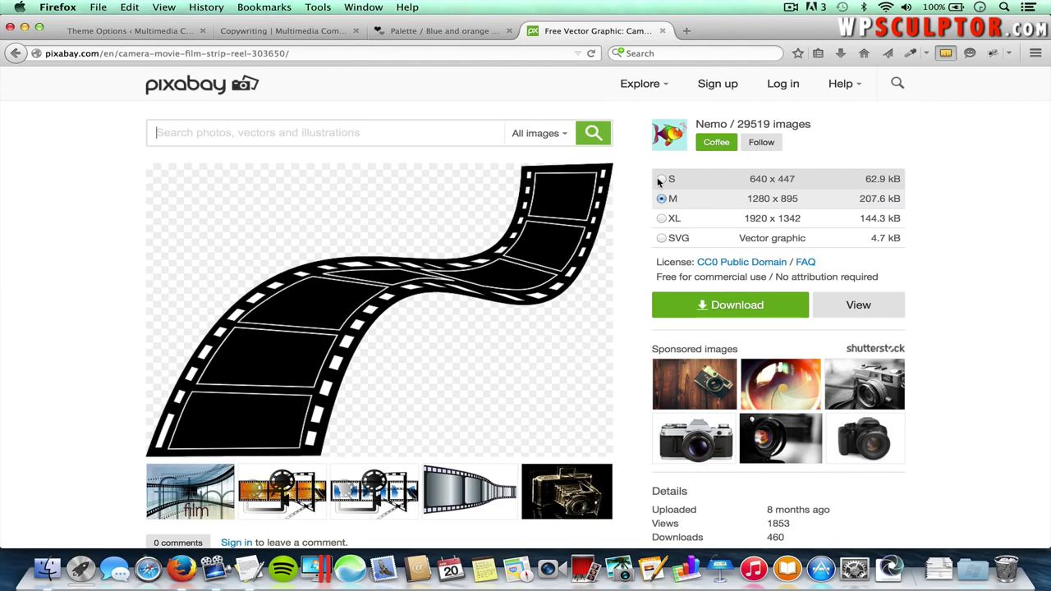
# - Download the film-strip graphic at the small 640 × 447 size, then close the Pixabay tab
pyautogui.click(662, 180)
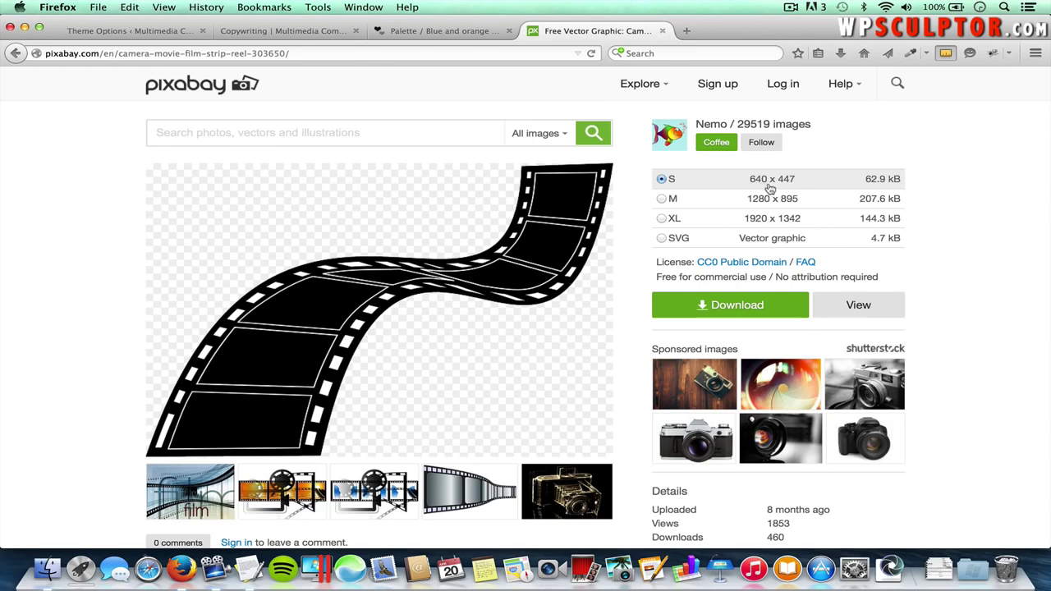
pyautogui.click(727, 306)
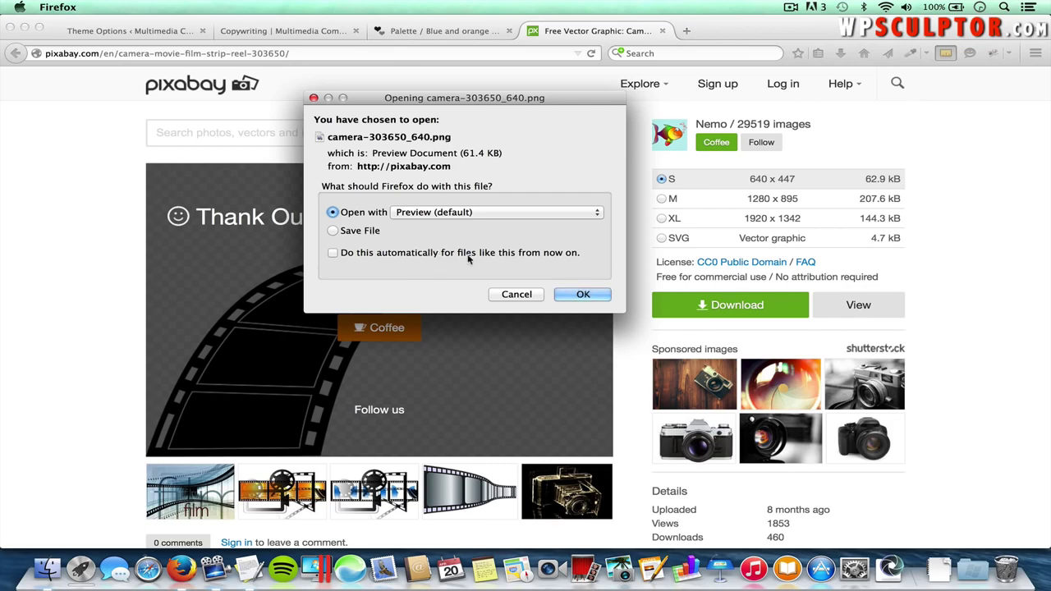
pyautogui.click(516, 294)
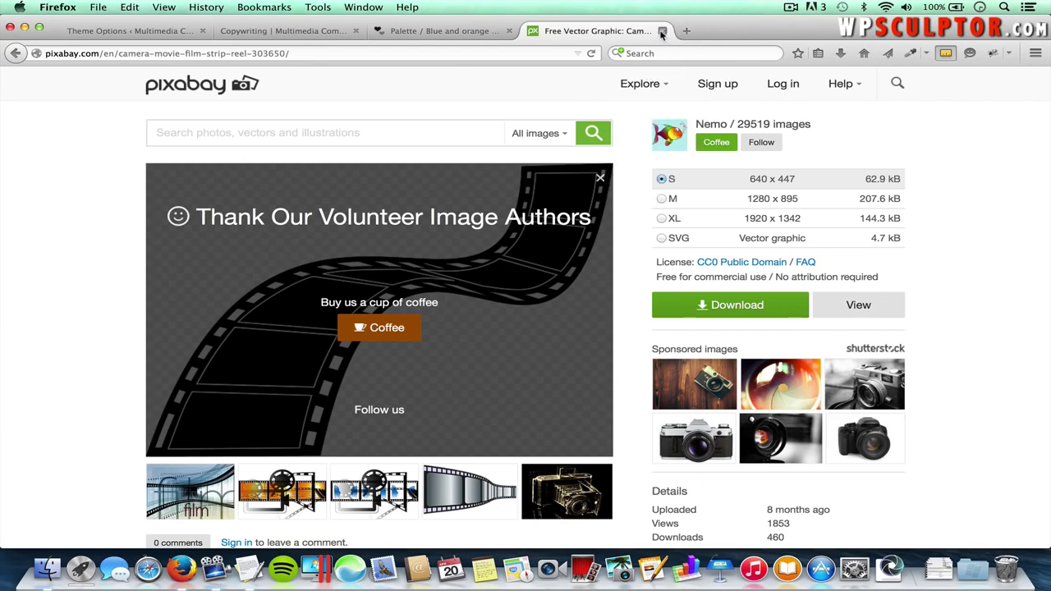
pyautogui.click(662, 31)
# - Load the PicMonkey website in a new browser tab
pyautogui.click(535, 31)
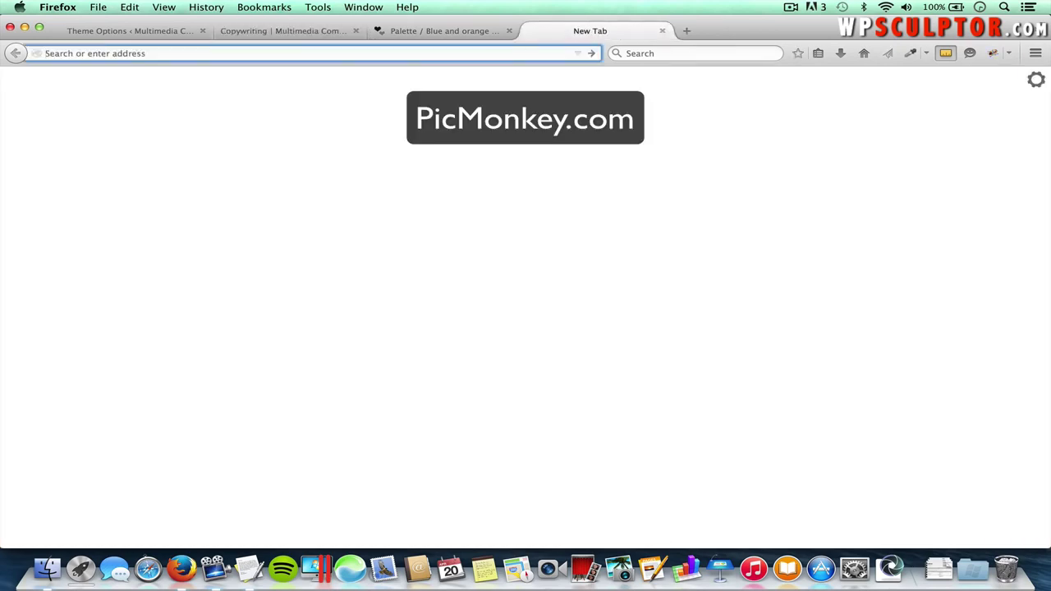
pyautogui.write('picmonkey.com')
pyautogui.press('Return')
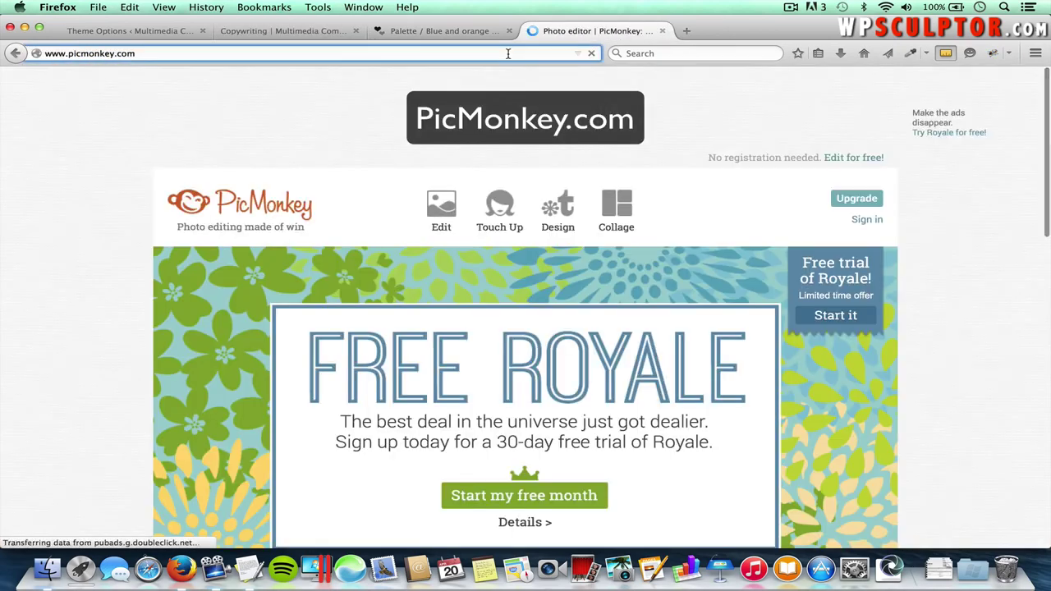
# - Create a custom-size blank design canvas of 500 × 500 pixels
pyautogui.moveTo(564, 219)
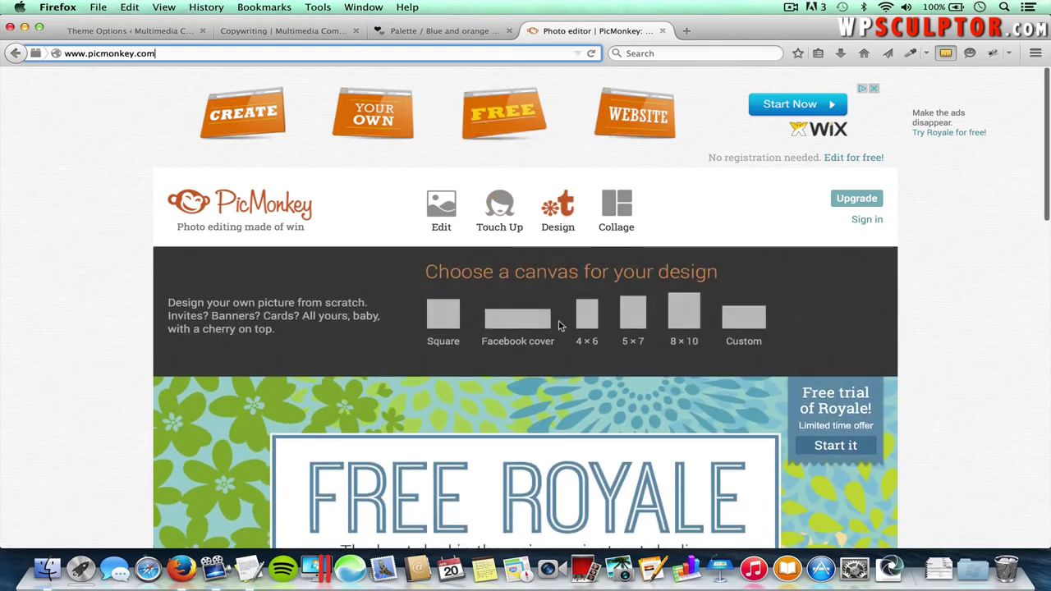
pyautogui.click(744, 325)
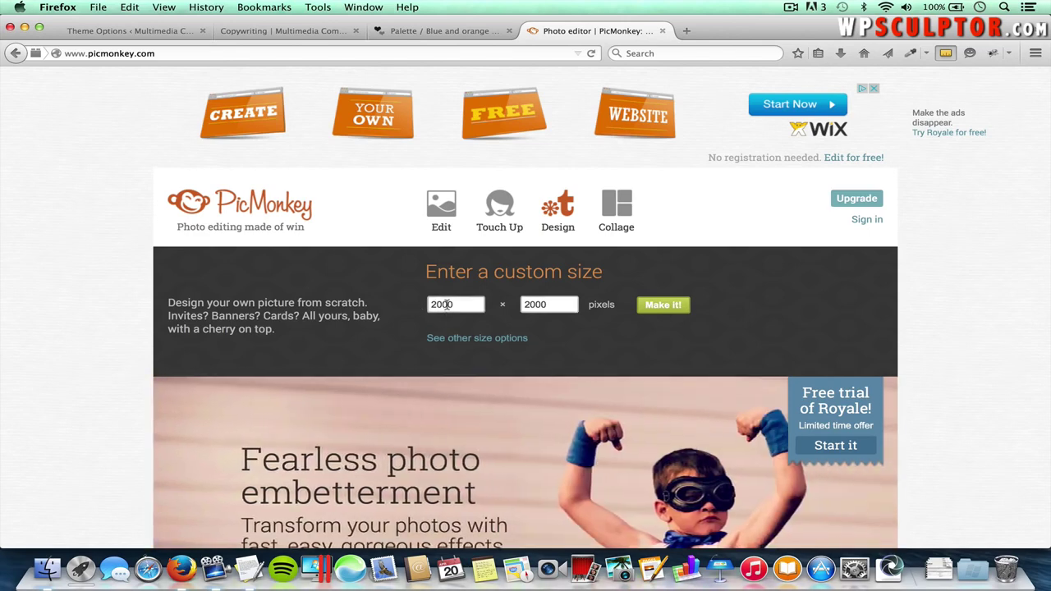
pyautogui.doubleClick(456, 302)
pyautogui.write('500')
pyautogui.doubleClick(540, 304)
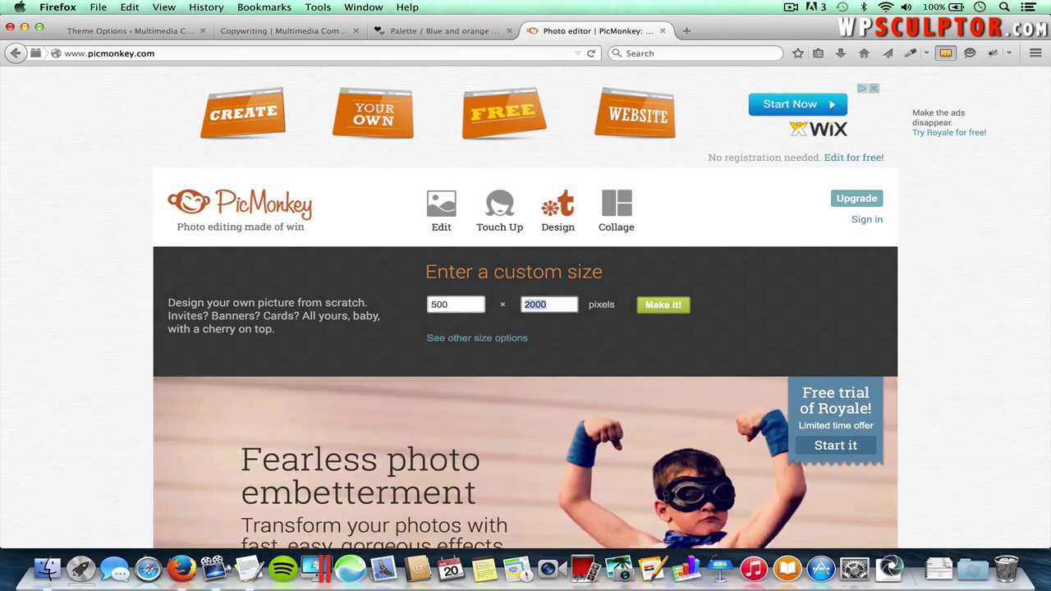
pyautogui.write('500')
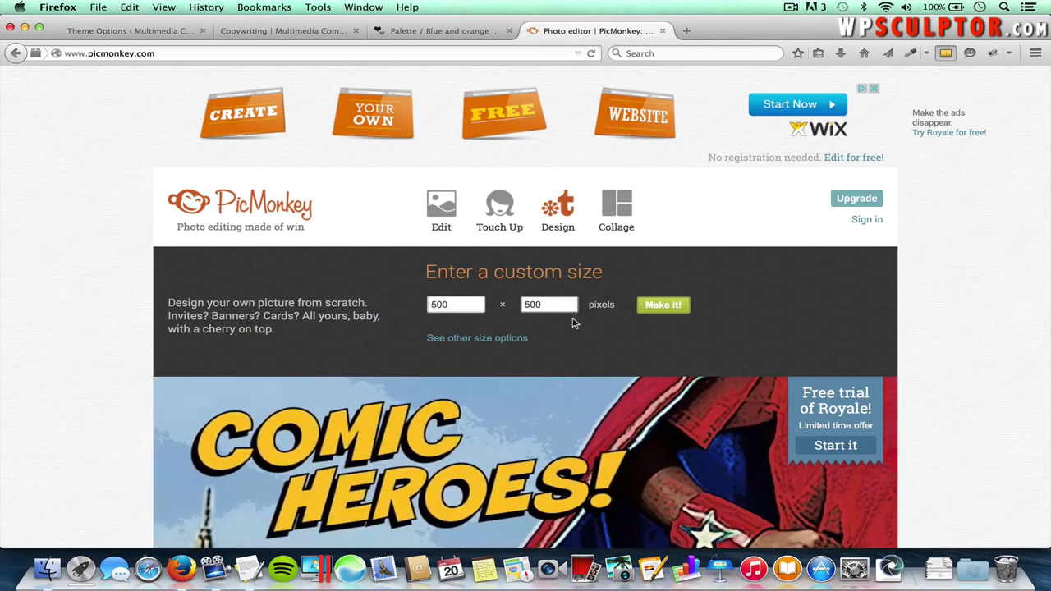
pyautogui.click(665, 311)
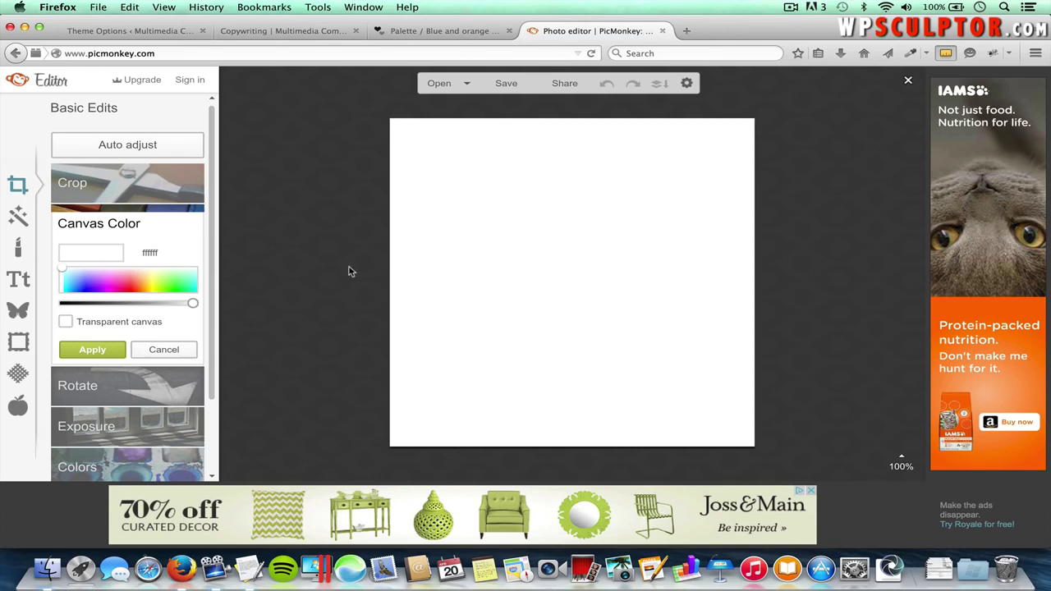
pyautogui.click(17, 281)
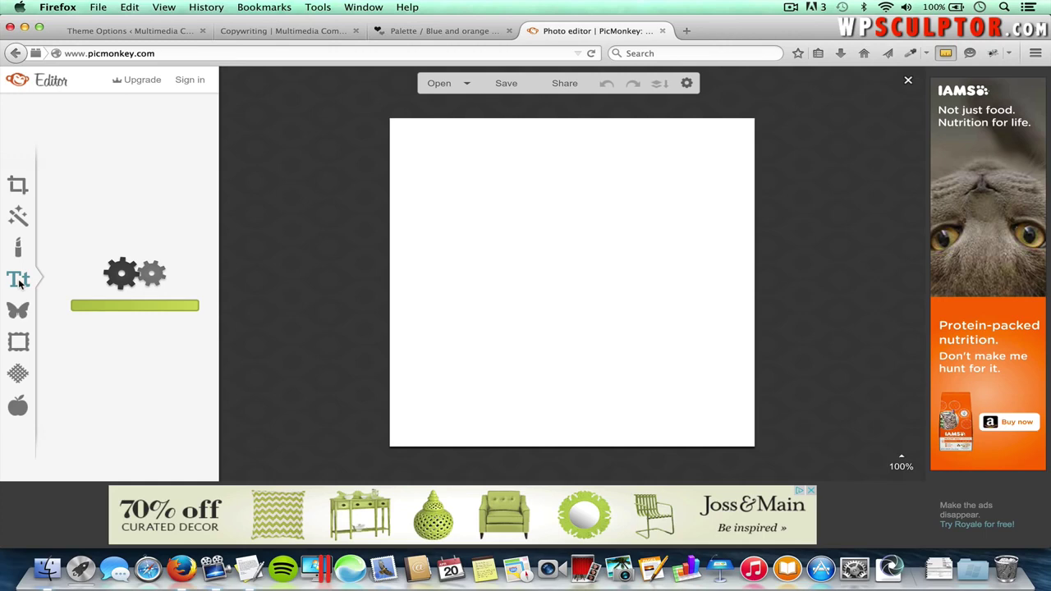
# - Add a text box to the canvas containing the word 'Multimedia'
pyautogui.click(125, 148)
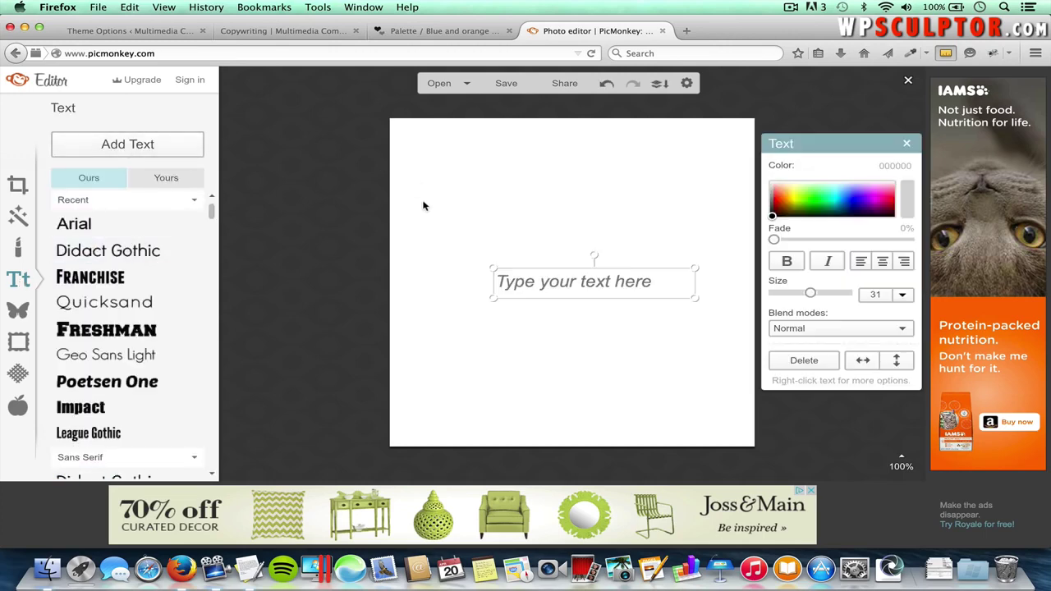
pyautogui.click(583, 282)
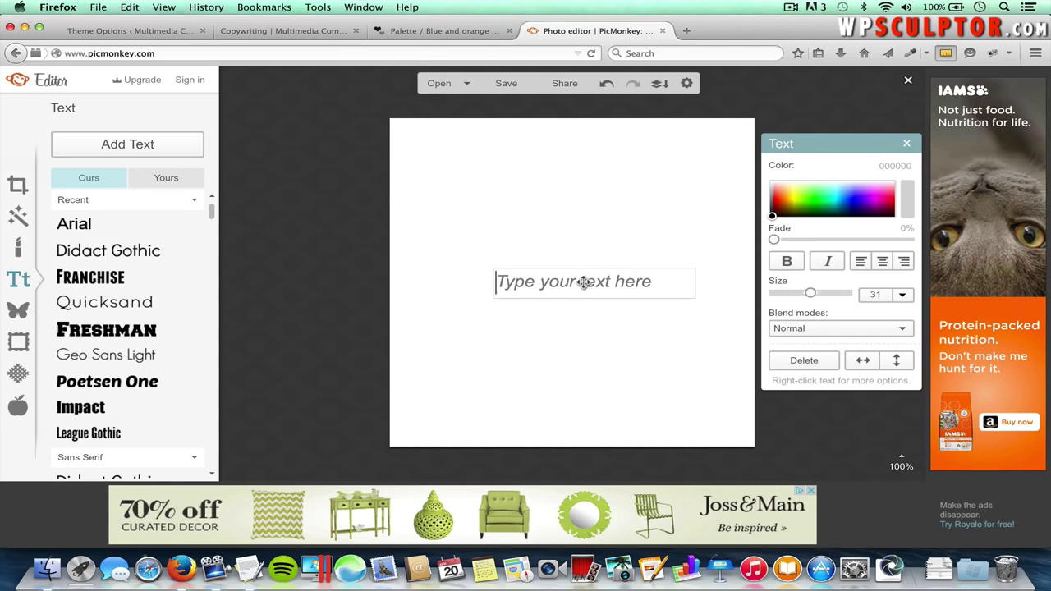
pyautogui.write('M')
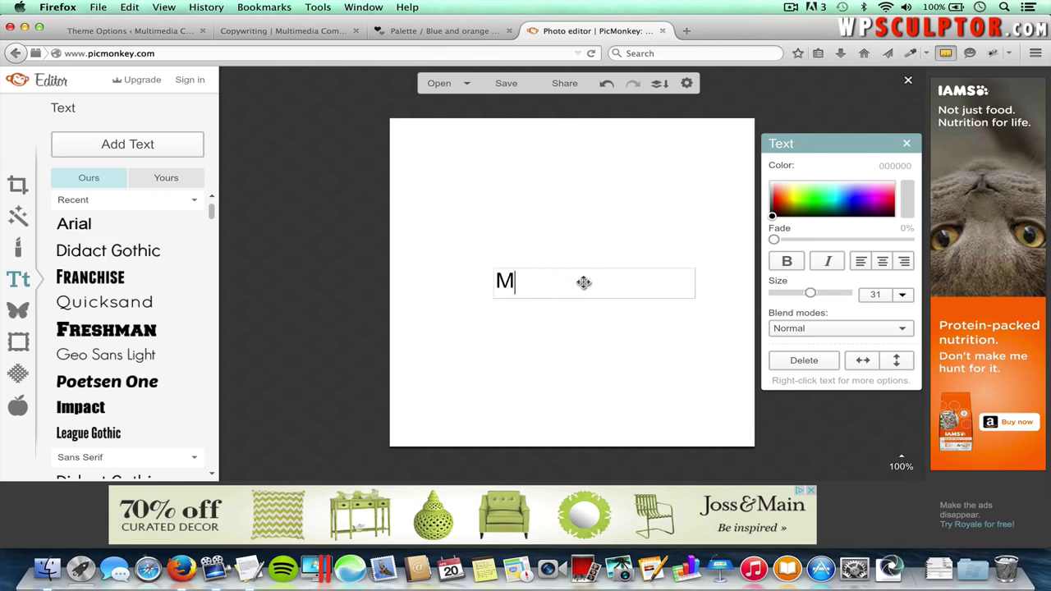
pyautogui.write('ultimedia')
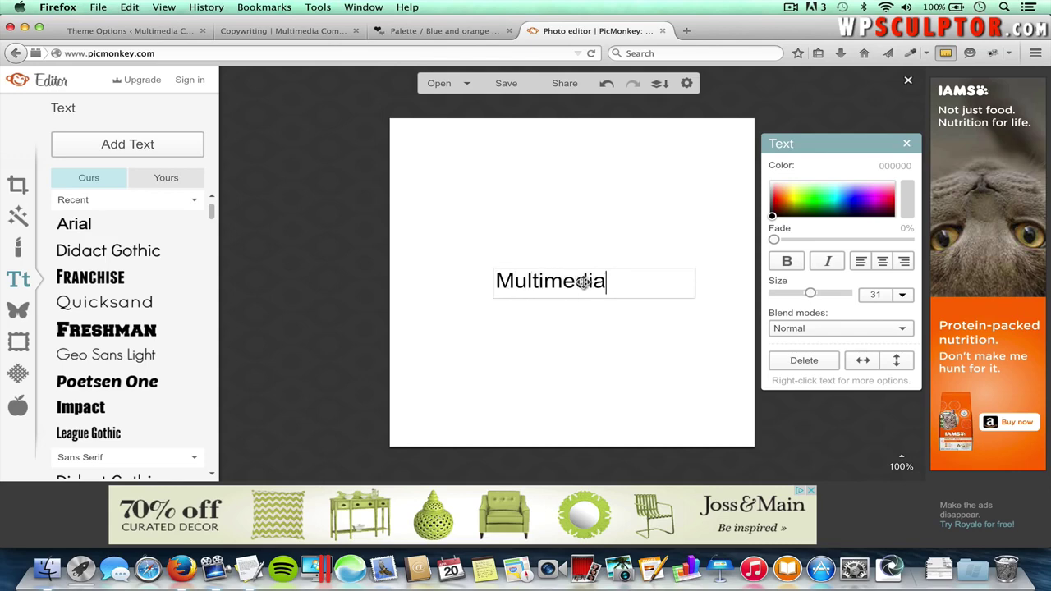
pyautogui.doubleClick(580, 284)
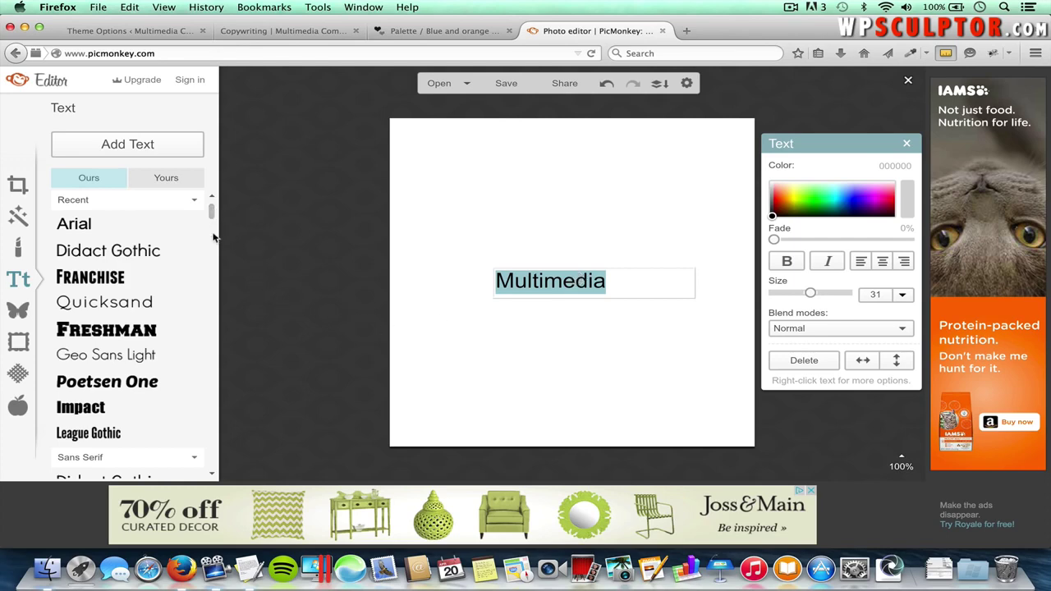
# - Set 'Multimedia' in Franchise at size 56 and move it up and right
pyautogui.moveTo(211, 209)
pyautogui.mouseDown()
pyautogui.moveTo(192, 397)
pyautogui.moveTo(192, 388)
pyautogui.mouseUp()
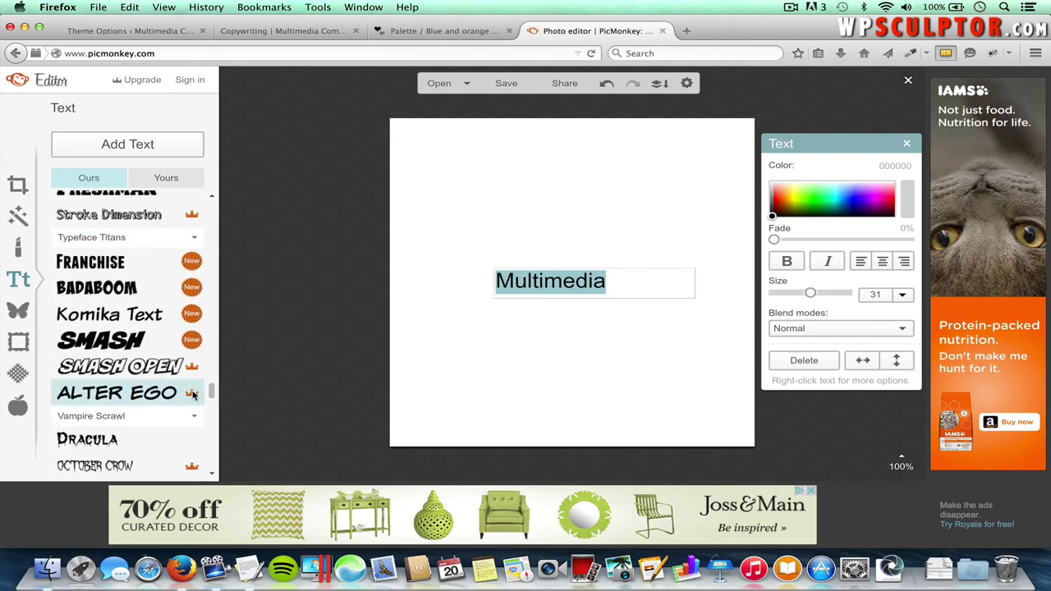
pyautogui.click(97, 267)
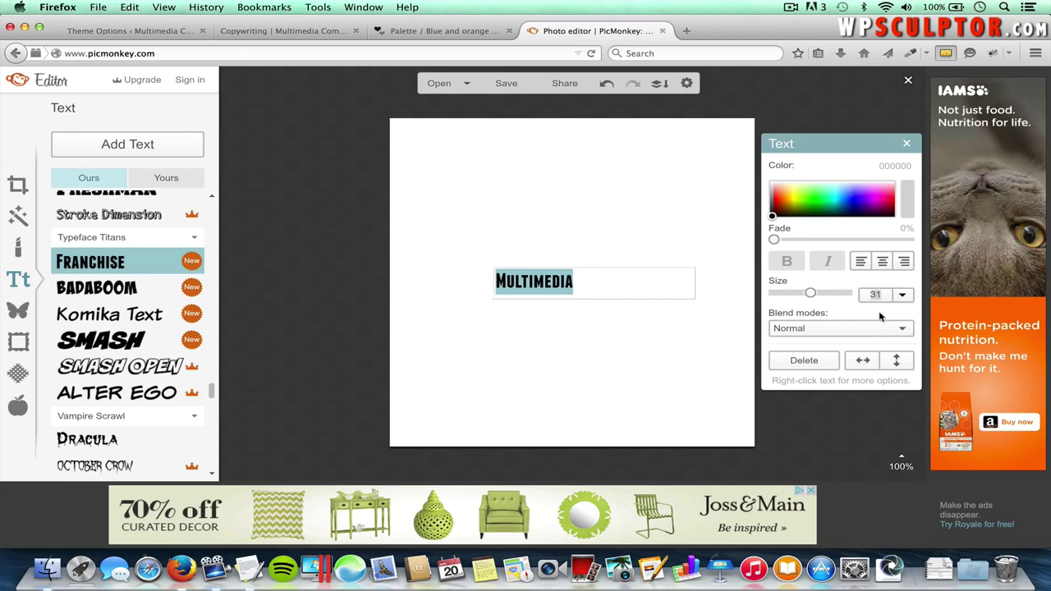
pyautogui.write('56')
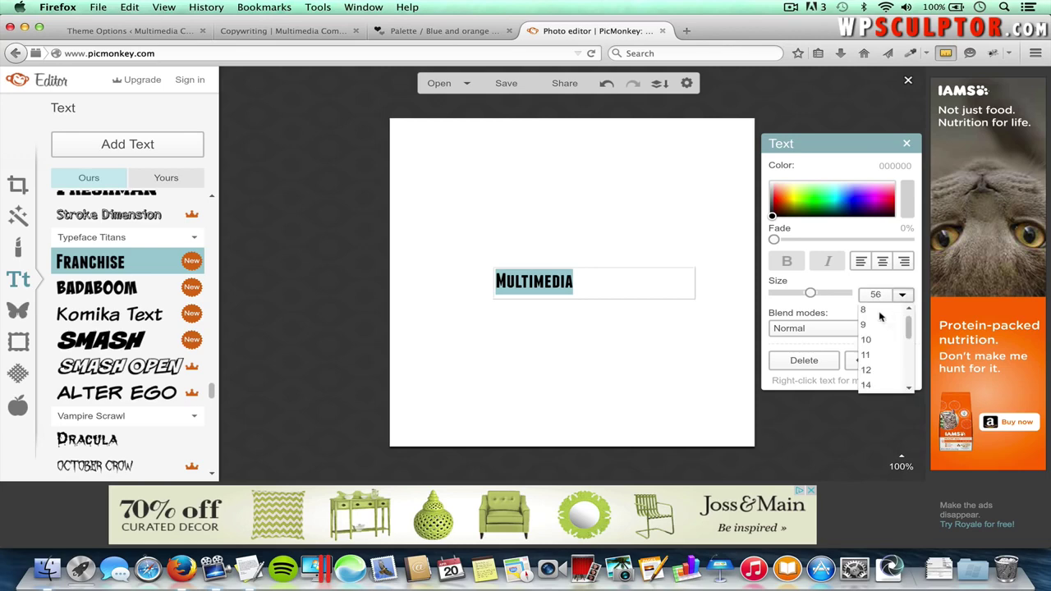
pyautogui.press('Return')
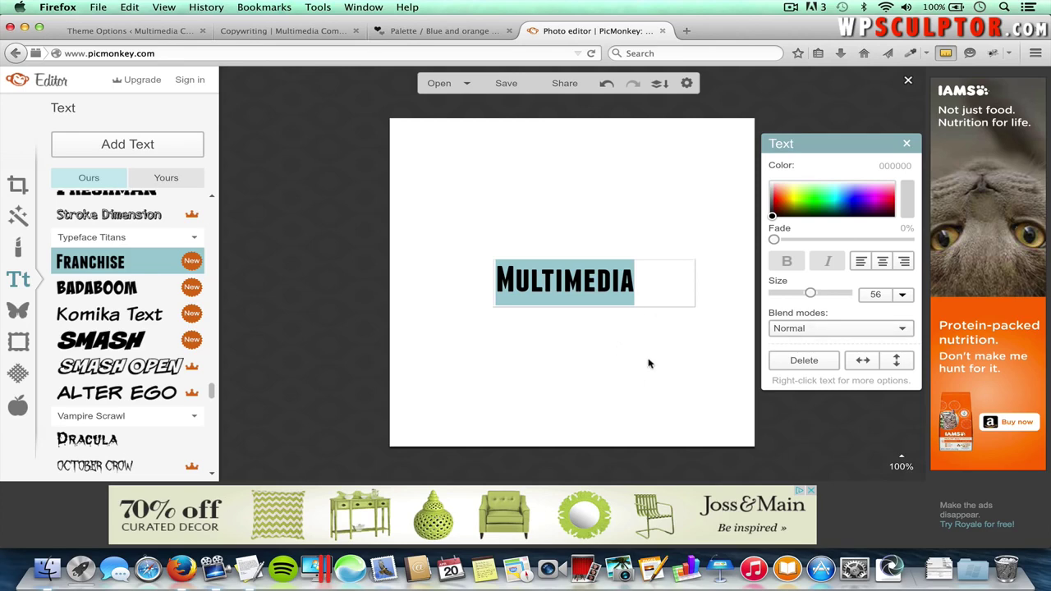
pyautogui.click(645, 357)
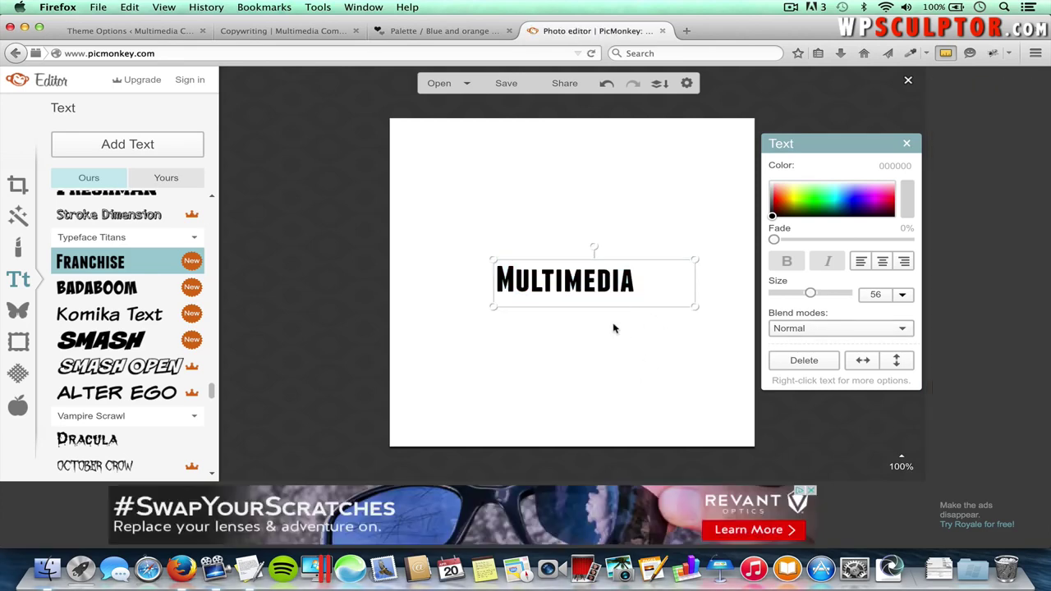
pyautogui.moveTo(573, 281); pyautogui.dragTo(691, 216)
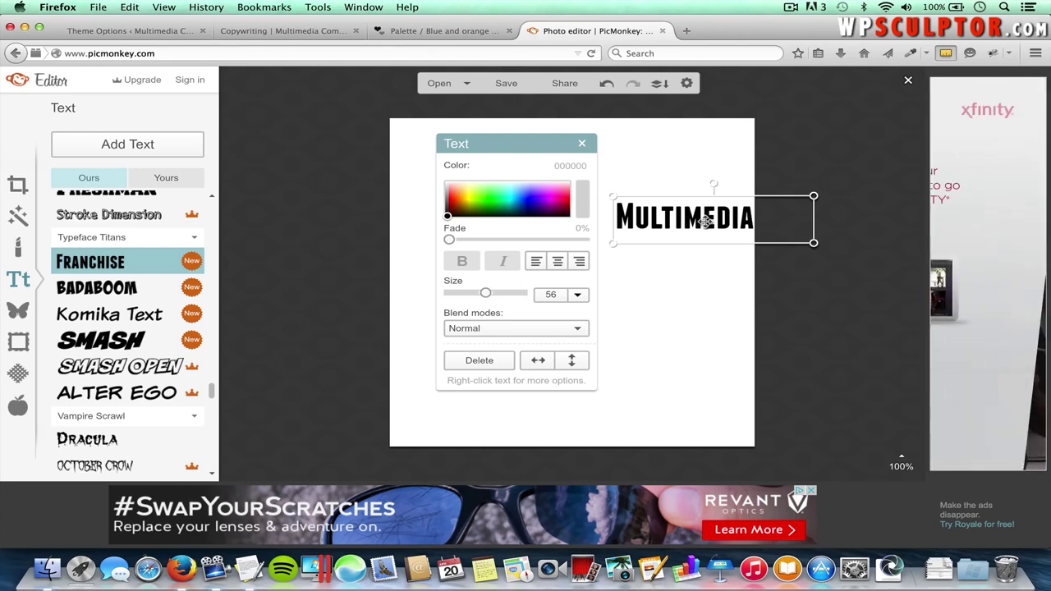
pyautogui.moveTo(705, 222); pyautogui.dragTo(705, 222)
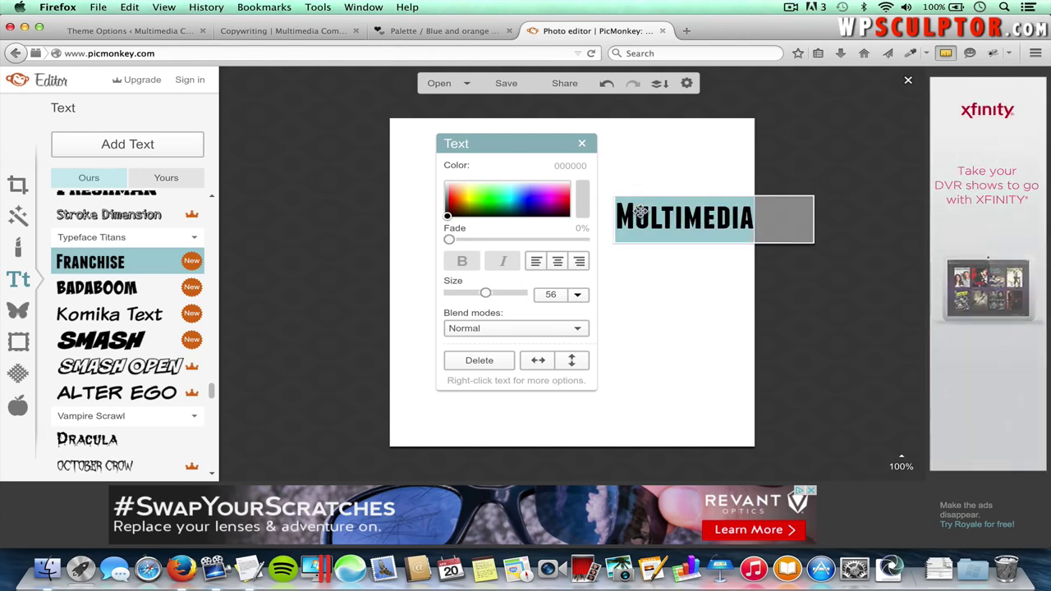
# - Copy hex 184060 from the palette page and apply it as Multimedia's text colour
pyautogui.click(458, 32)
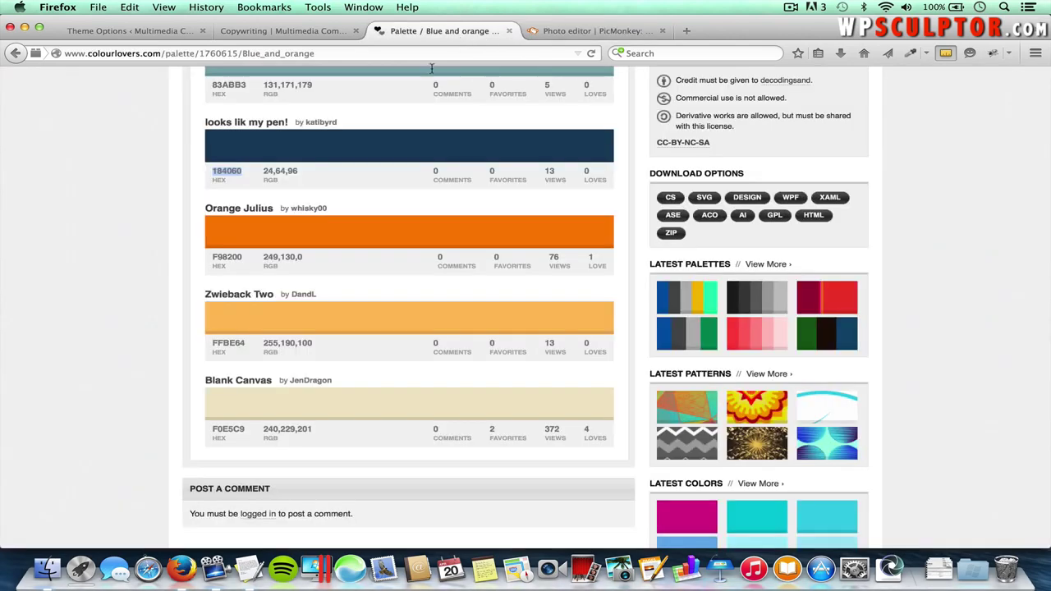
pyautogui.press('super+c')
pyautogui.click(564, 30)
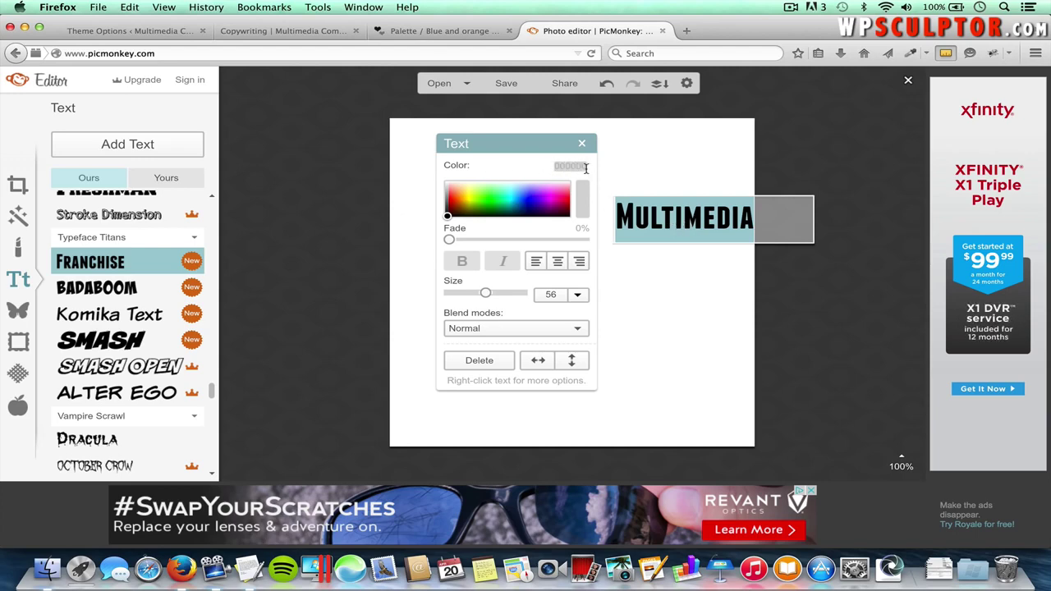
pyautogui.press('super+v')
pyautogui.press('Return')
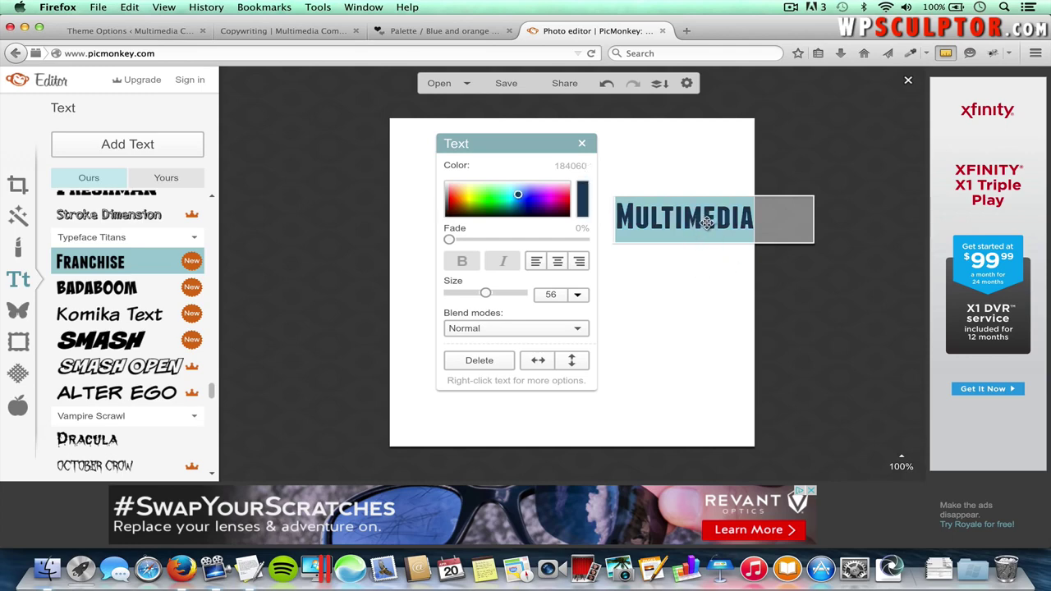
pyautogui.click(700, 306)
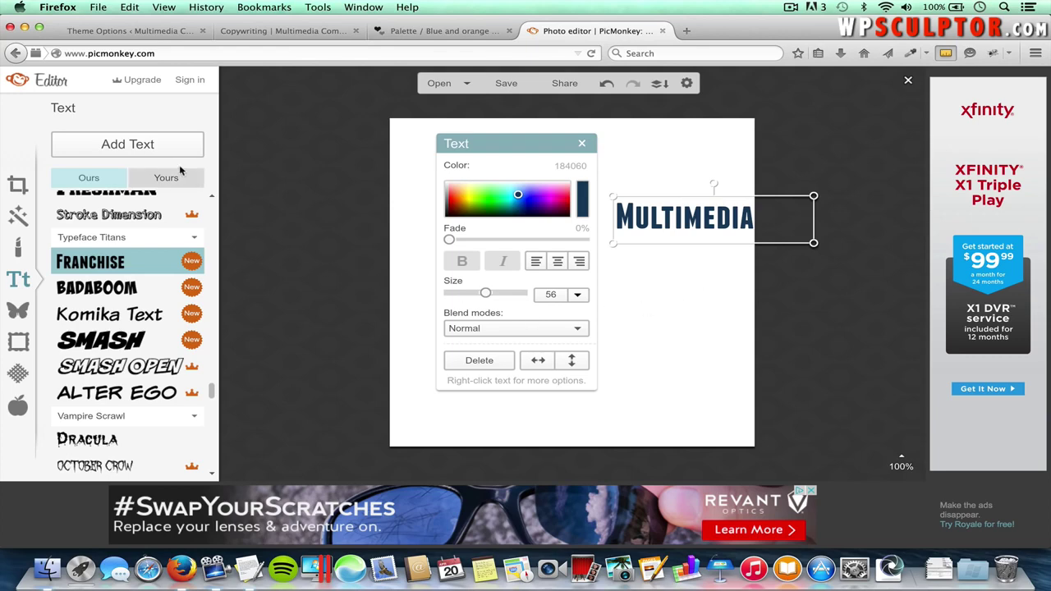
# - Add a second text box reading 'Communications' and place it under Multimedia
pyautogui.click(160, 146)
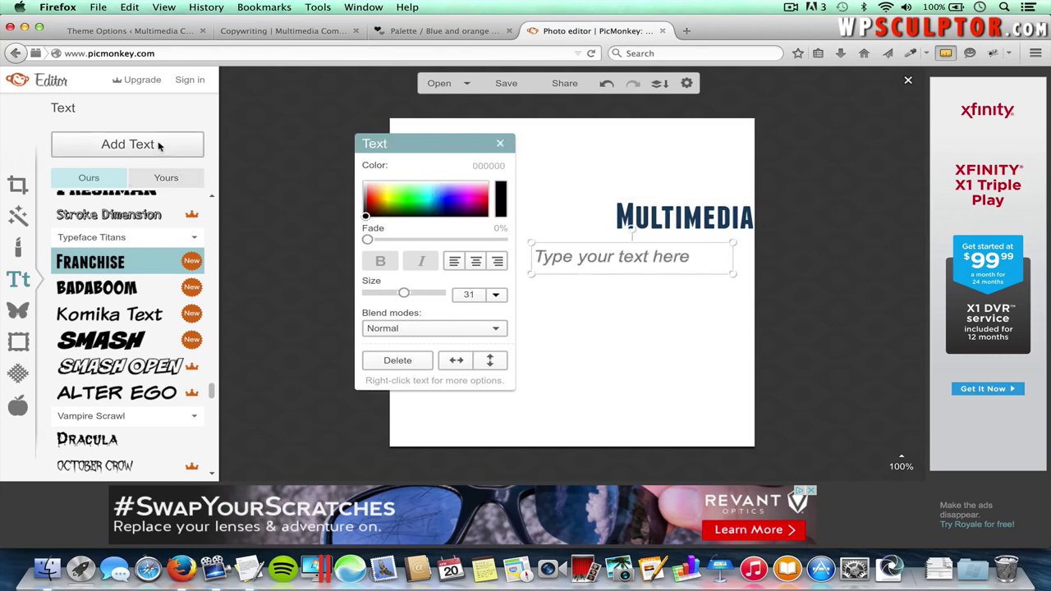
pyautogui.click(620, 261)
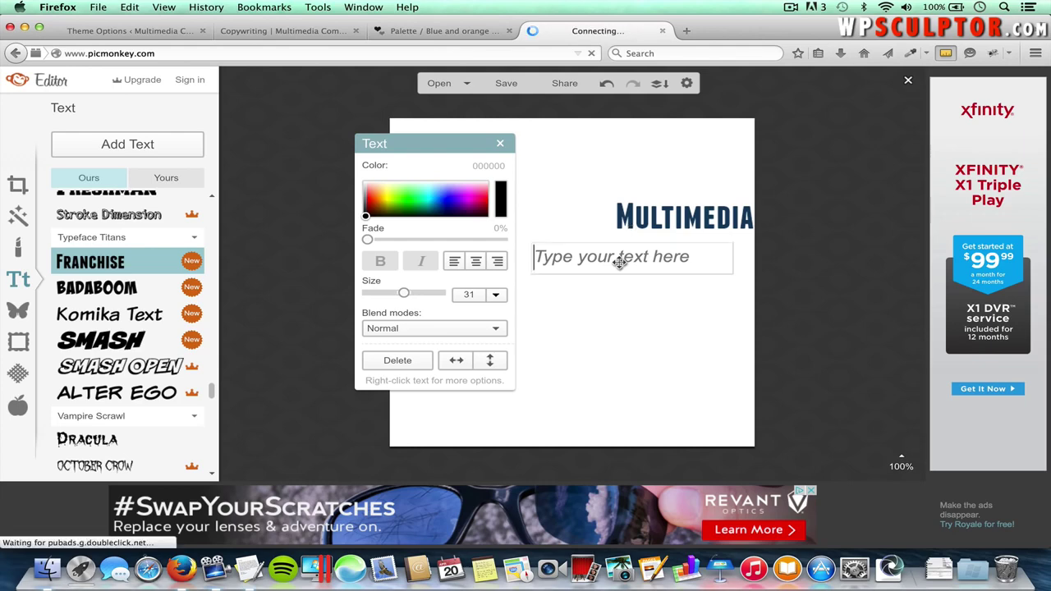
pyautogui.write('Com')
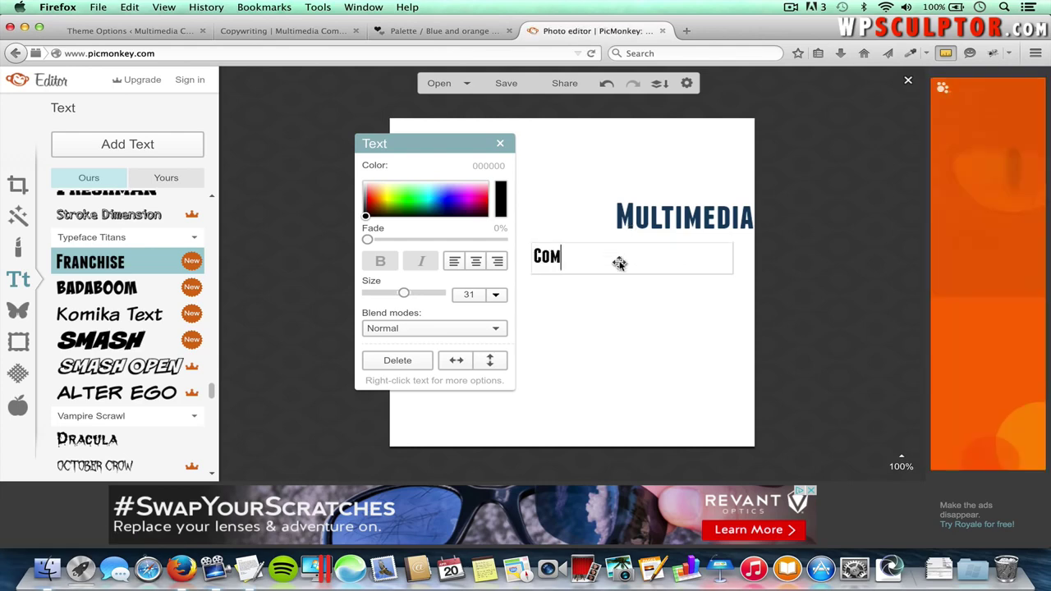
pyautogui.write('munications')
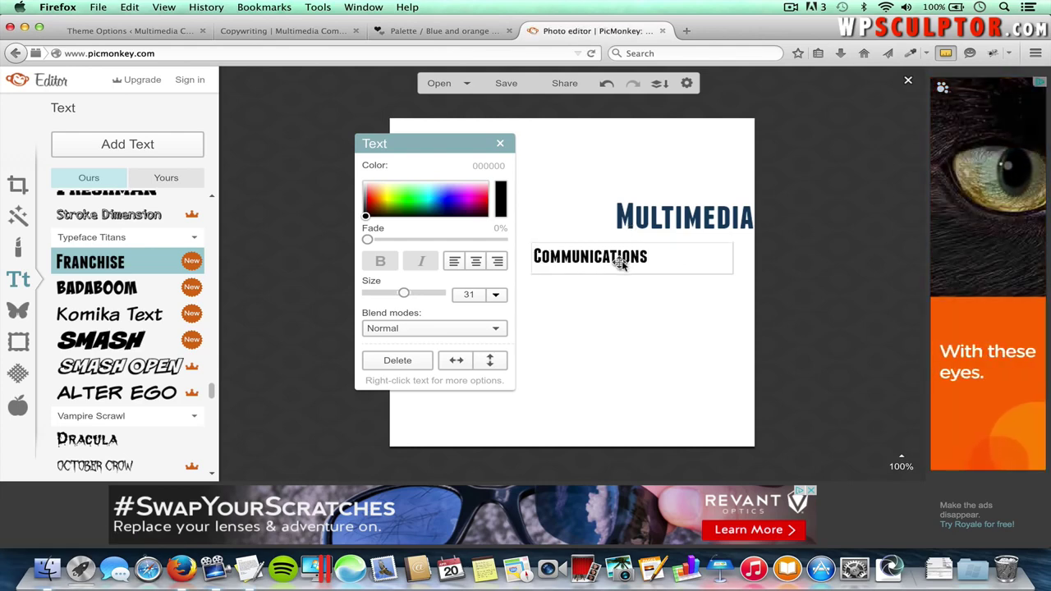
pyautogui.click(666, 322)
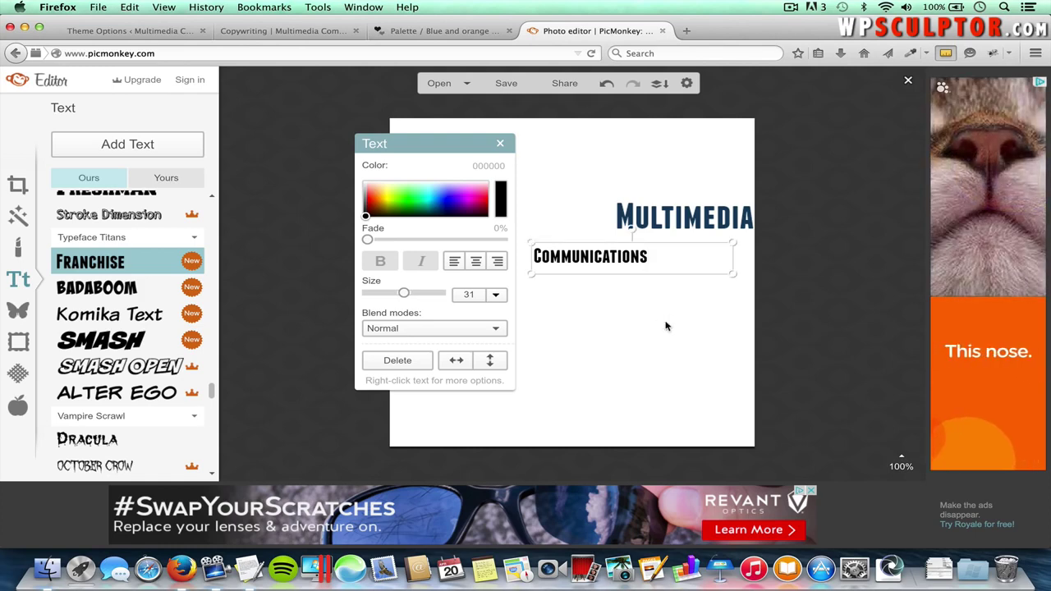
pyautogui.moveTo(595, 256); pyautogui.dragTo(679, 238)
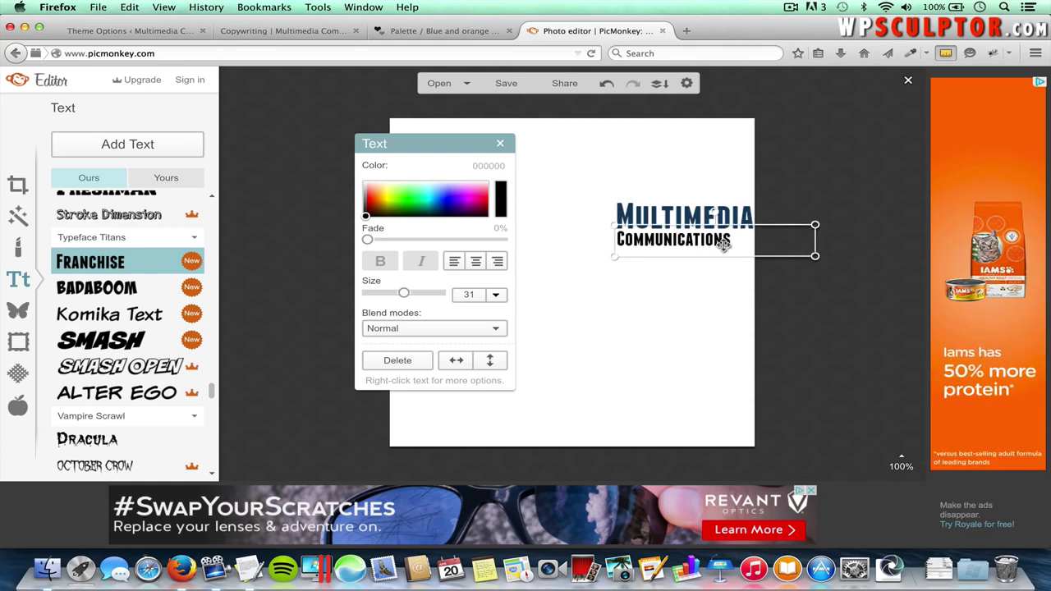
# - Enlarge the Communications text to size 38 from the preset sizes
pyautogui.doubleClick(717, 240)
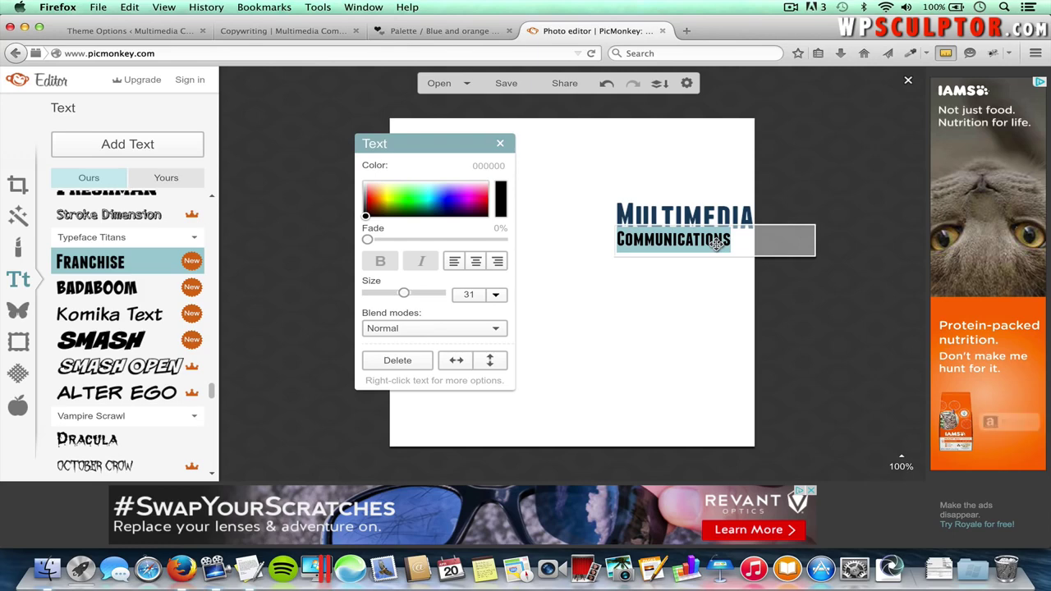
pyautogui.click(473, 294)
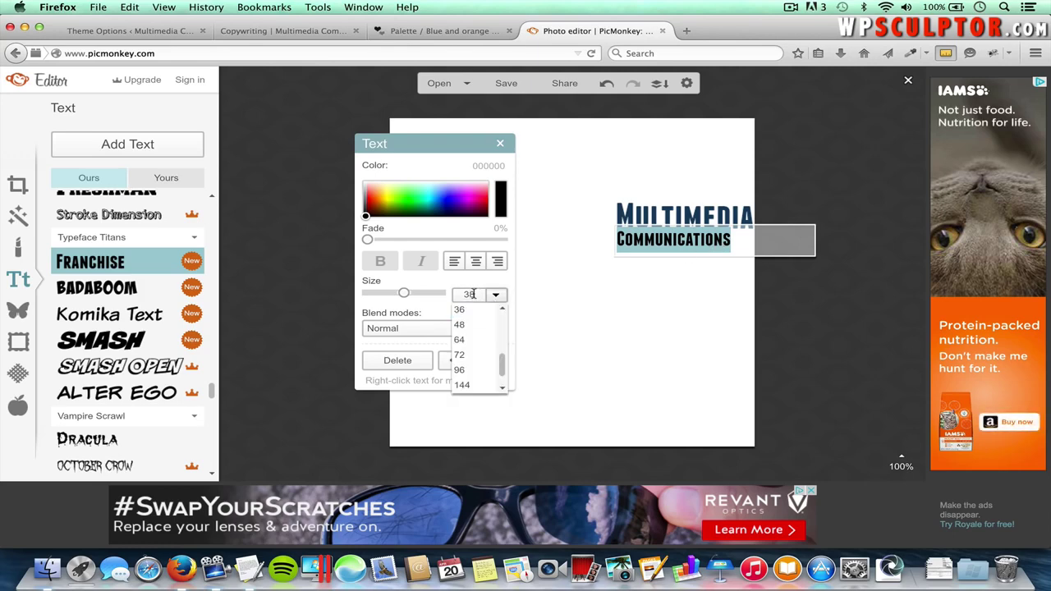
pyautogui.press('Return')
pyautogui.click(679, 362)
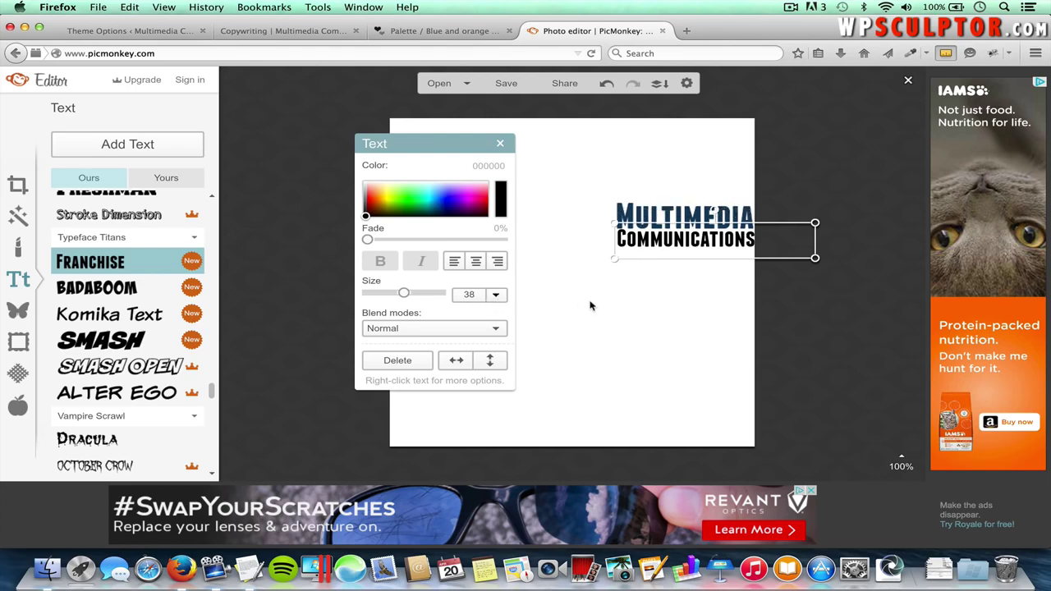
pyautogui.doubleClick(702, 243)
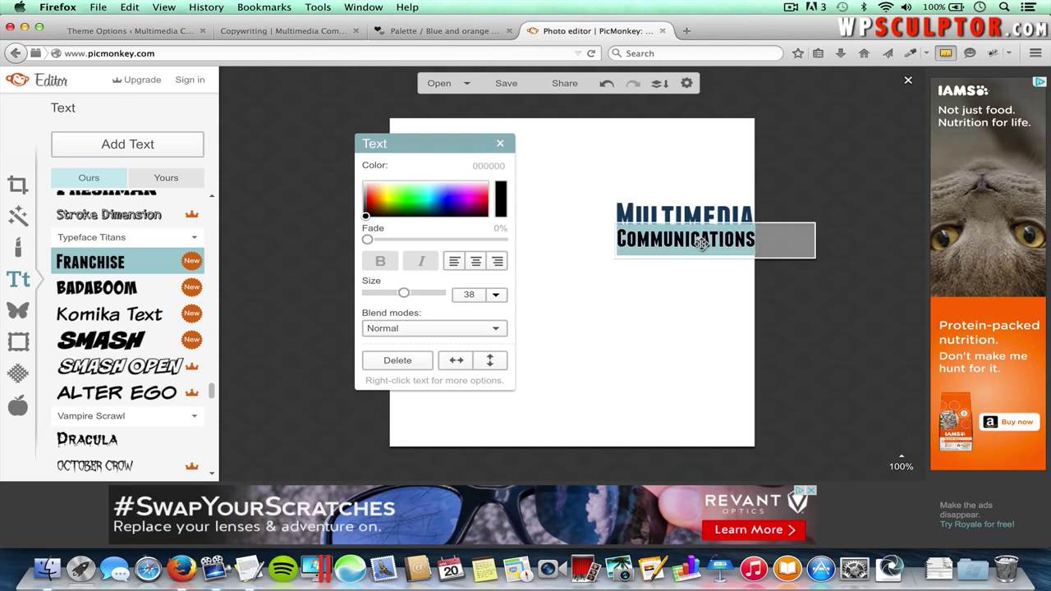
# - Copy orange hex F98200 from the palette and apply it to the Communications text
pyautogui.click(441, 30)
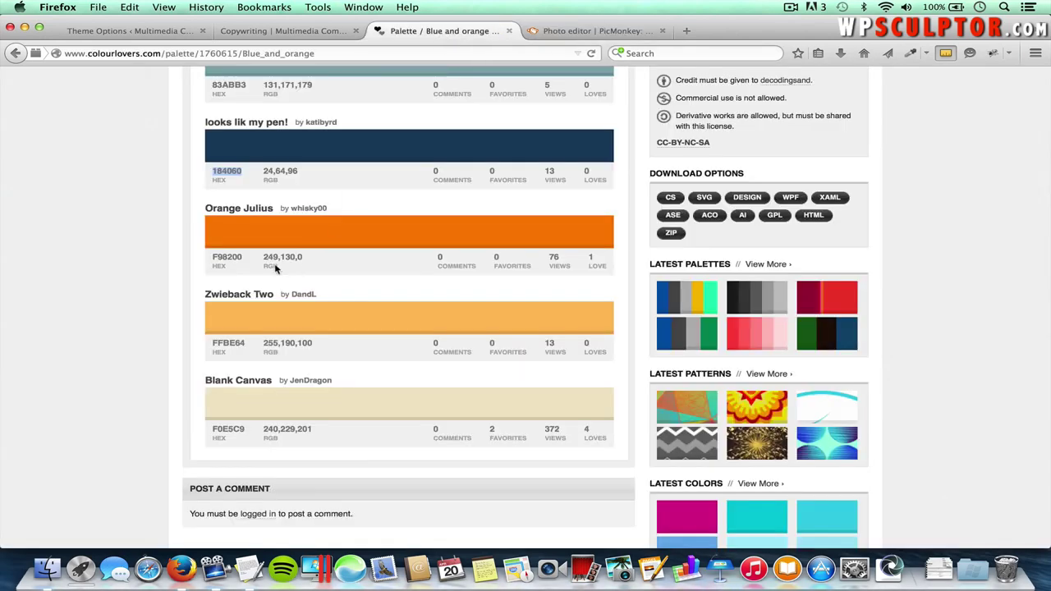
pyautogui.doubleClick(230, 257)
pyautogui.press('super+c')
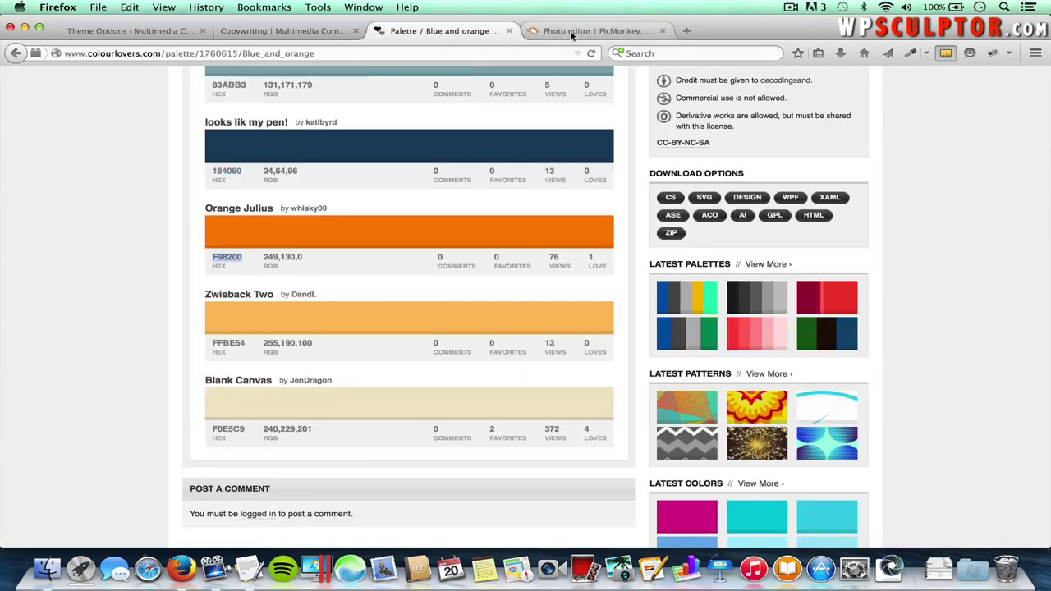
pyautogui.click(570, 33)
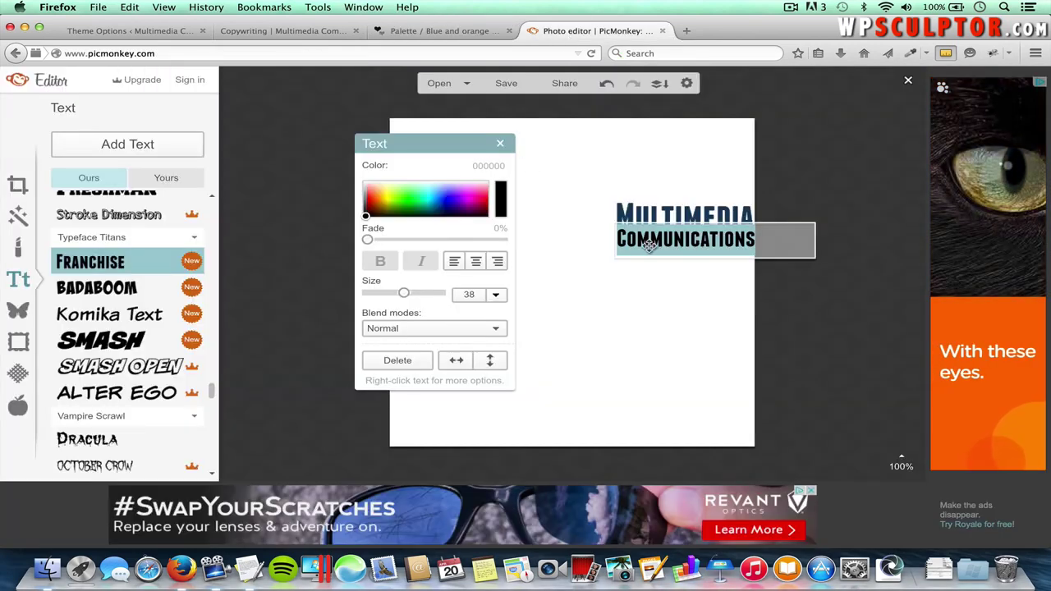
pyautogui.click(492, 167)
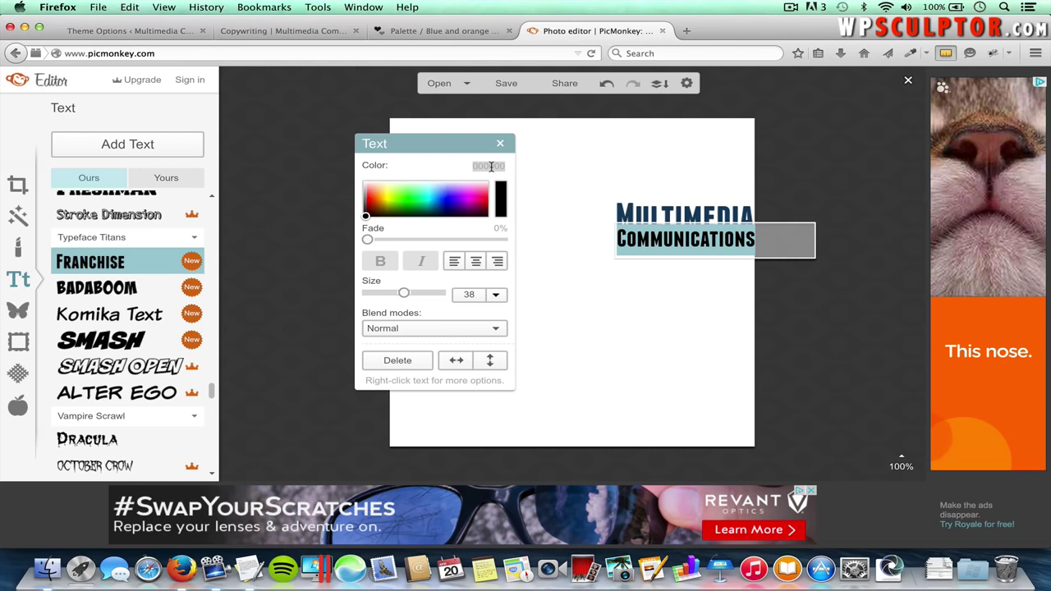
pyautogui.press('super+v')
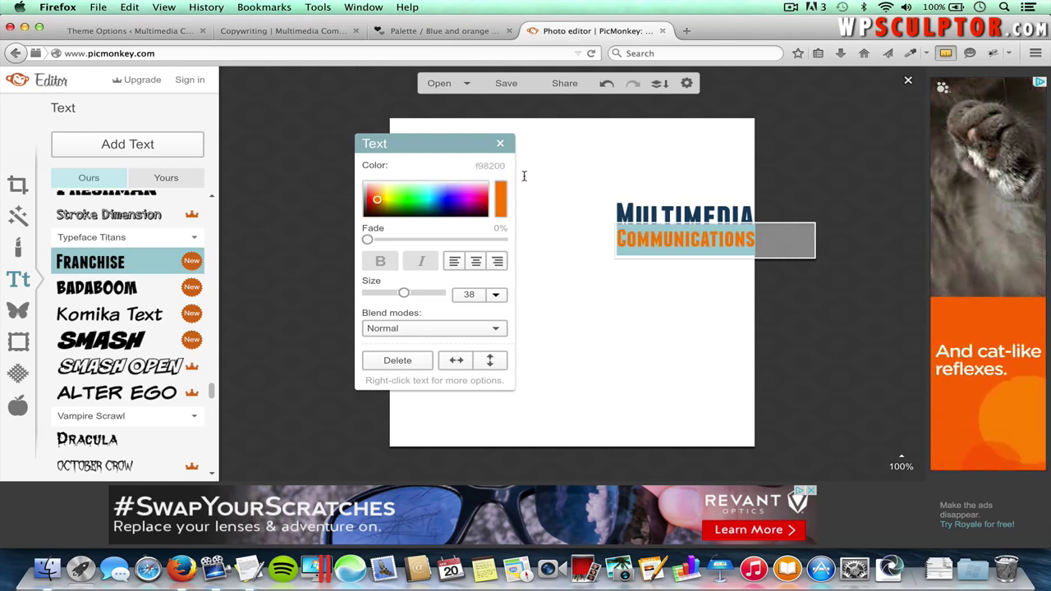
pyautogui.click(712, 310)
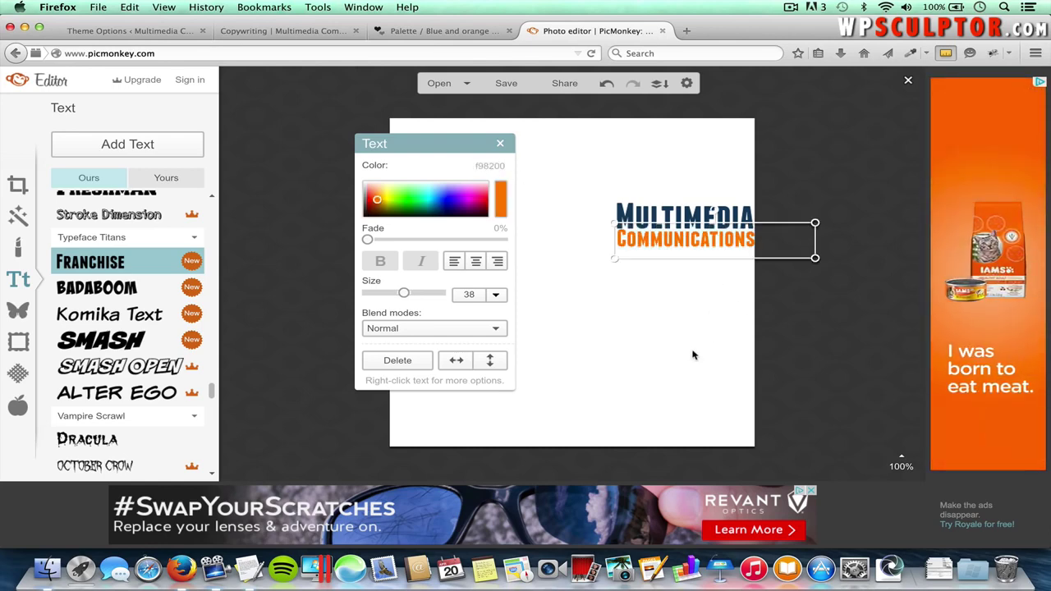
pyautogui.click(670, 335)
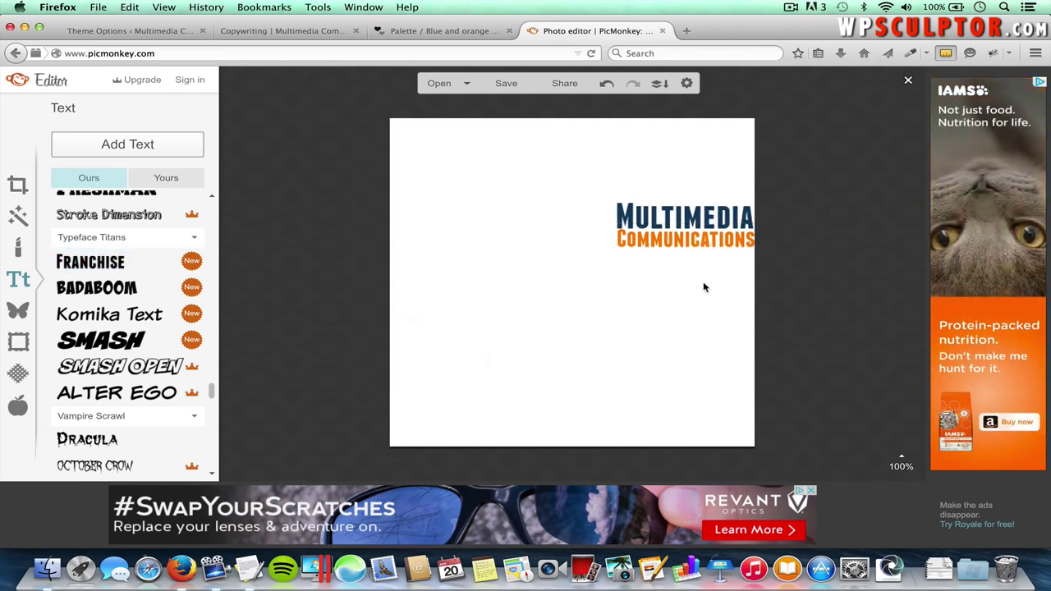
# - Nudge Communications slightly left and down to line it up under Multimedia
pyautogui.click(693, 246)
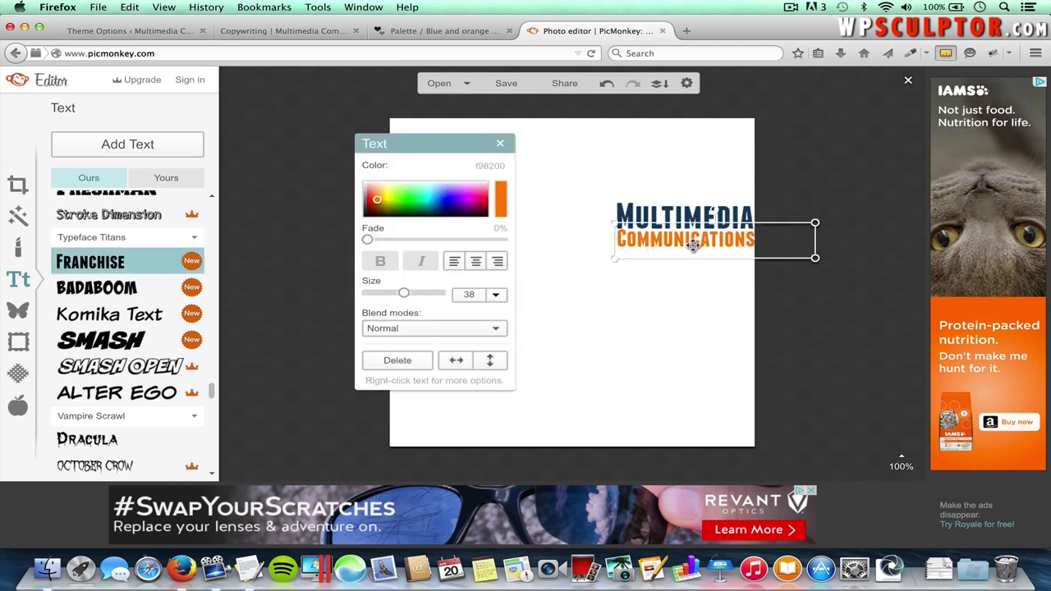
pyautogui.press('Left')
pyautogui.press('Left')
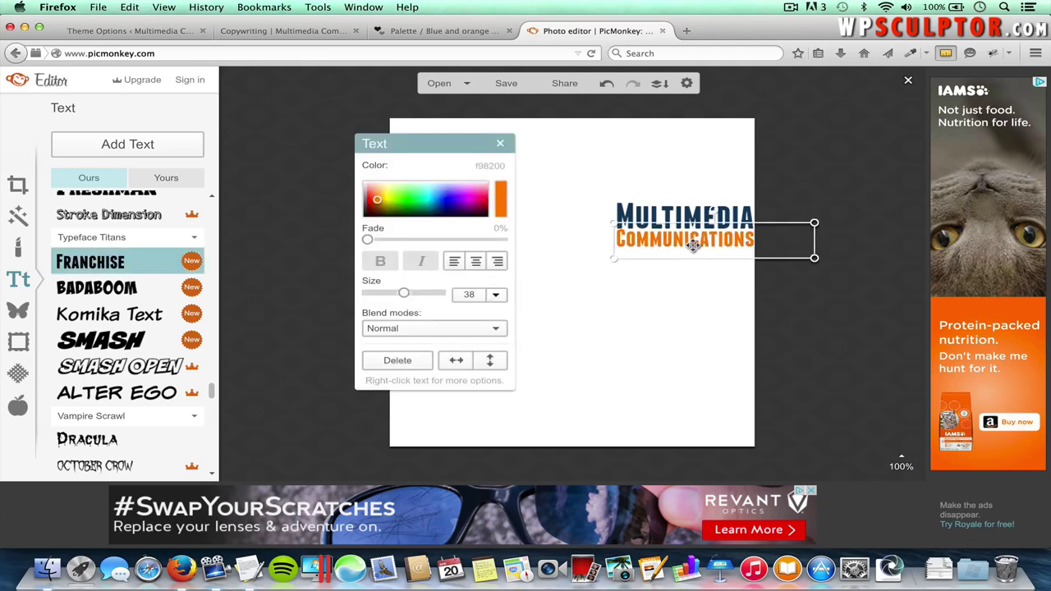
pyautogui.press('Down')
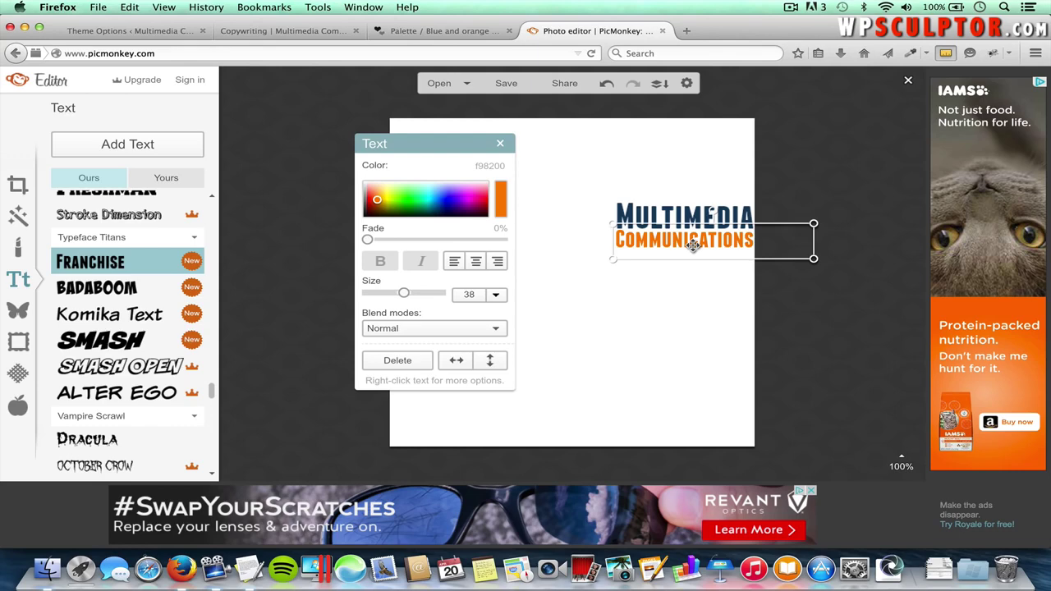
pyautogui.click(692, 332)
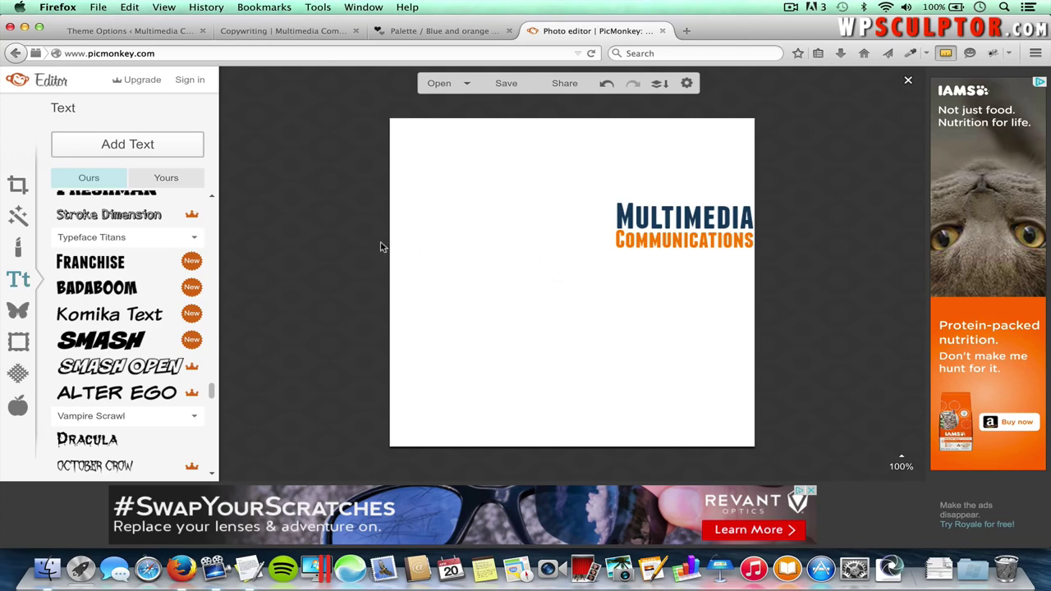
# - Apply a transparent canvas through Basic Edits > Canvas Color
pyautogui.click(17, 188)
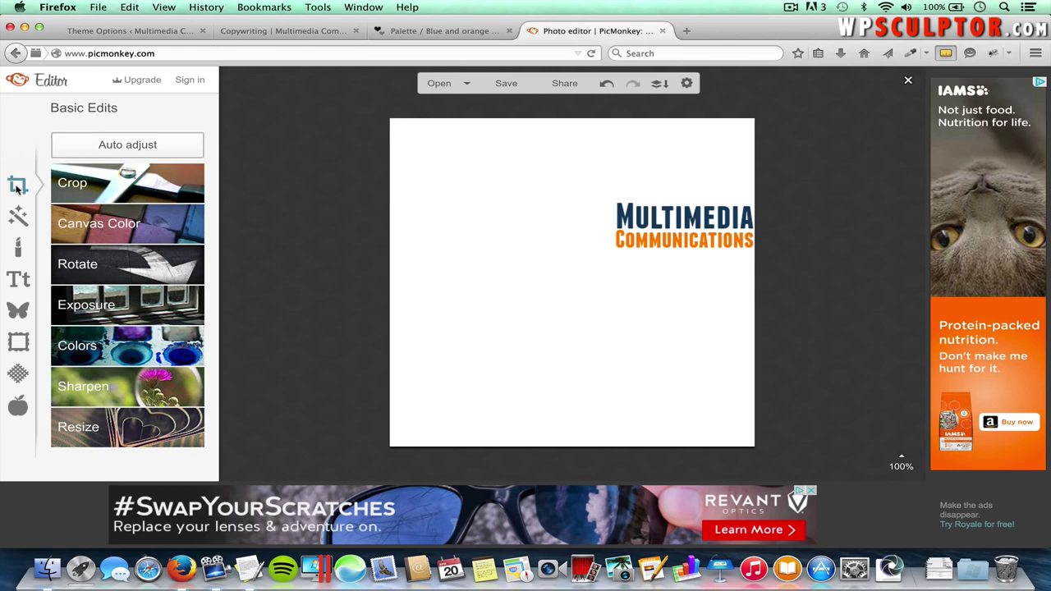
pyautogui.click(100, 227)
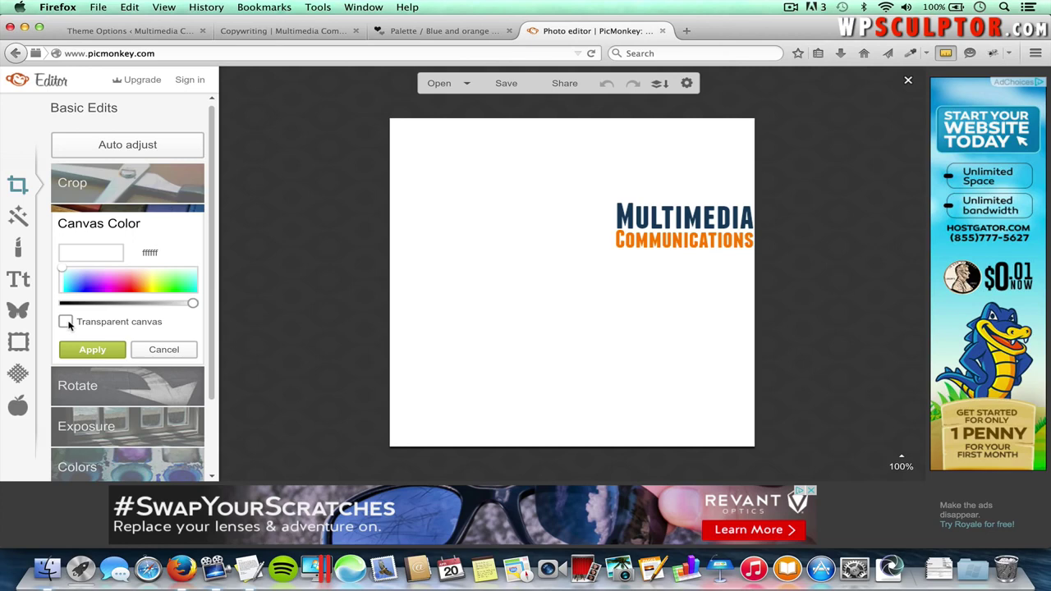
pyautogui.click(66, 323)
pyautogui.click(98, 353)
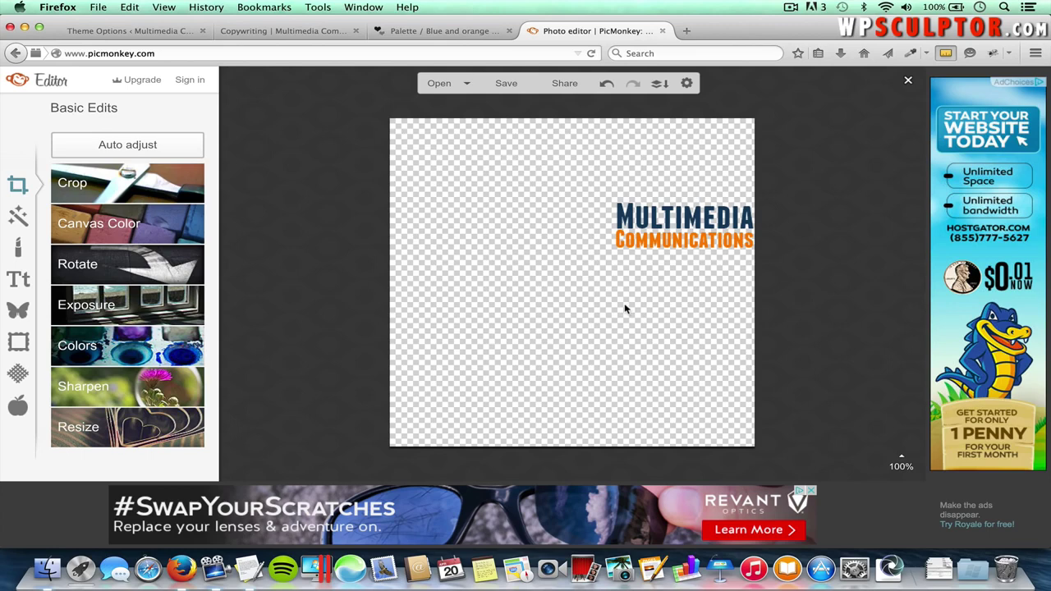
# - Name the saved file 'Logo Canvas' and keep the PNG format
pyautogui.click(507, 83)
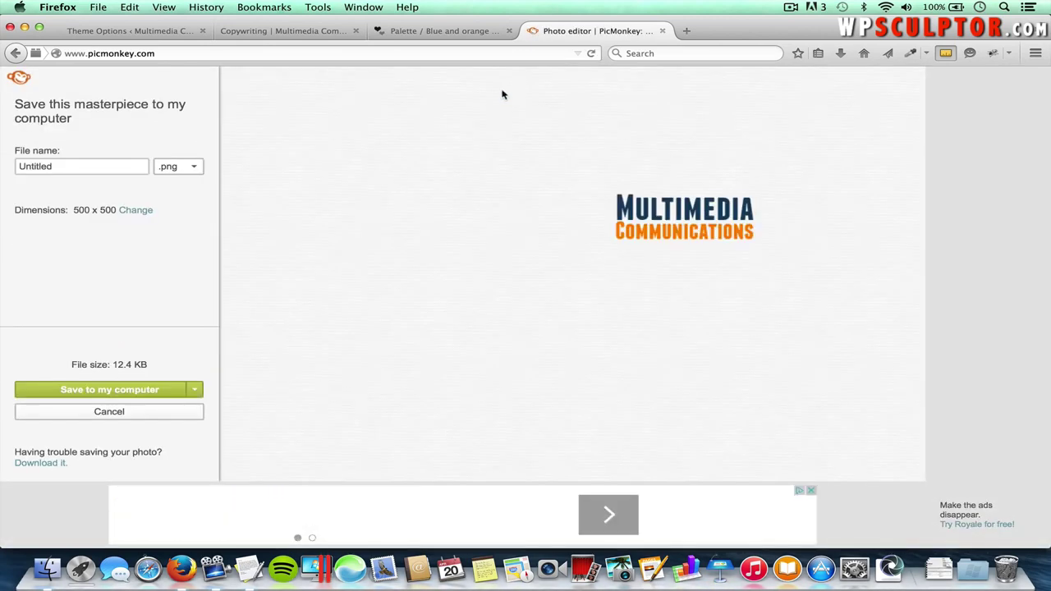
pyautogui.click(122, 166)
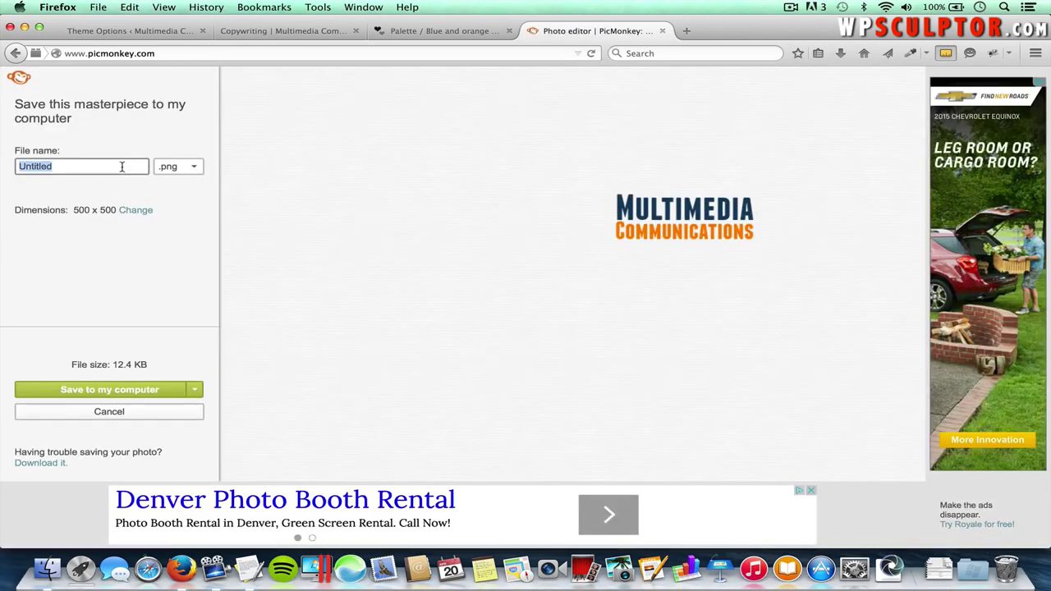
pyautogui.write('Logo Canvas')
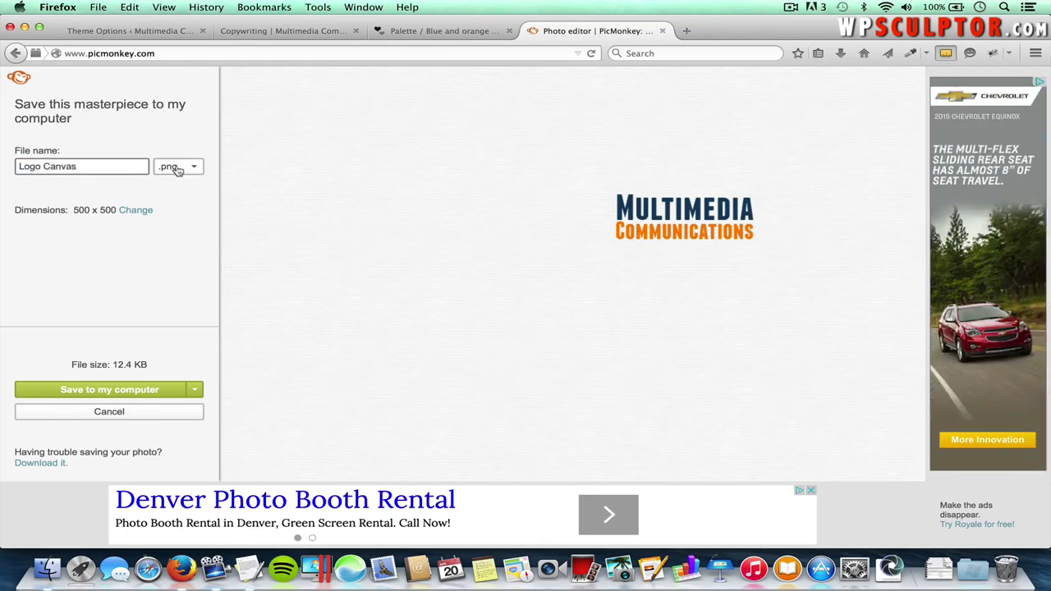
pyautogui.click(184, 171)
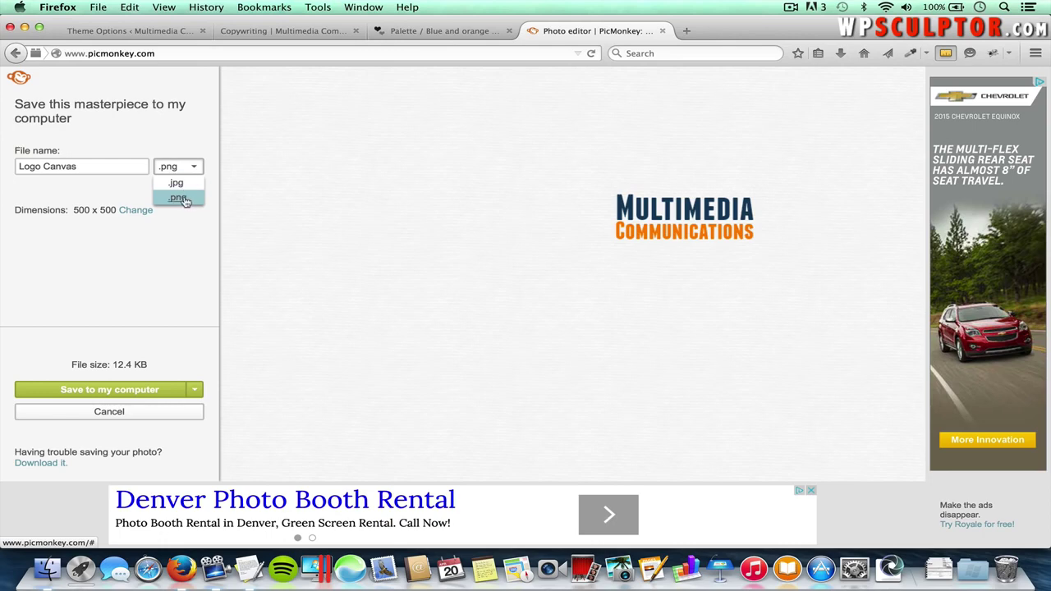
pyautogui.click(178, 198)
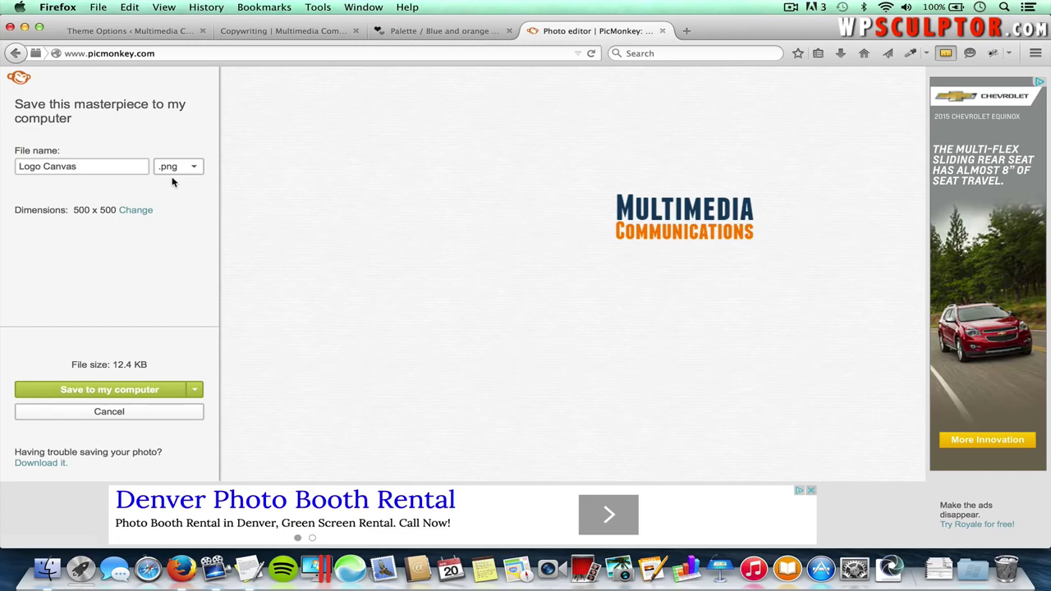
# - Save Logo Canvas.png into the Desktop's Spacious folder
pyautogui.click(135, 392)
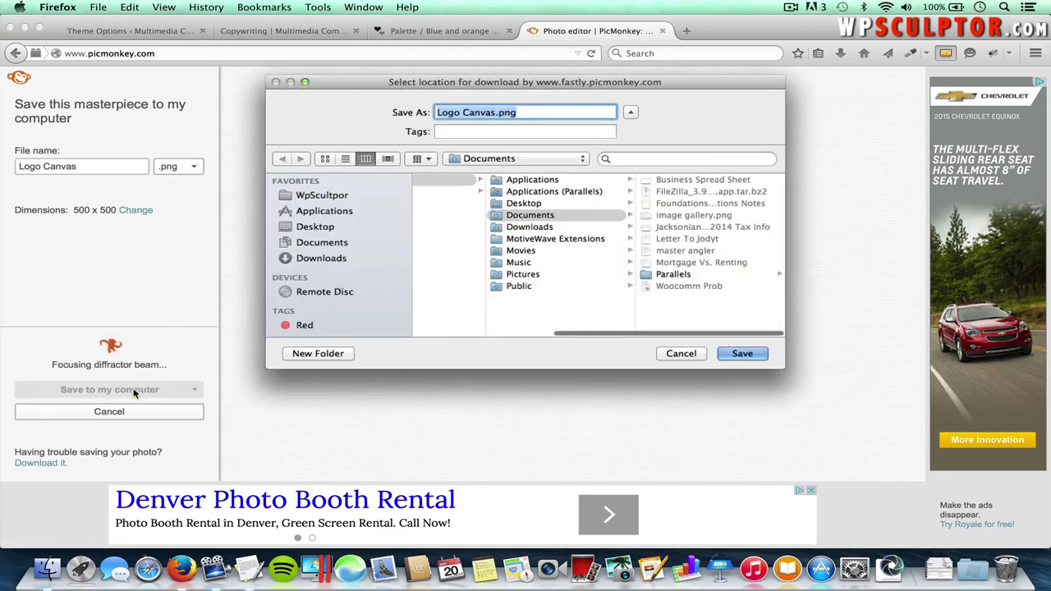
pyautogui.click(349, 230)
pyautogui.click(465, 192)
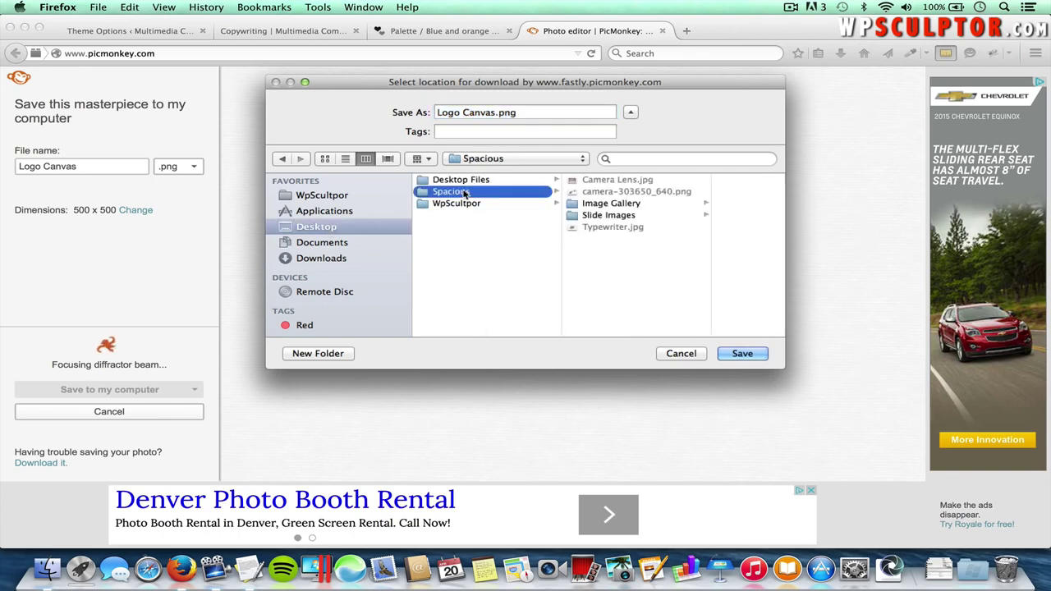
pyautogui.click(749, 355)
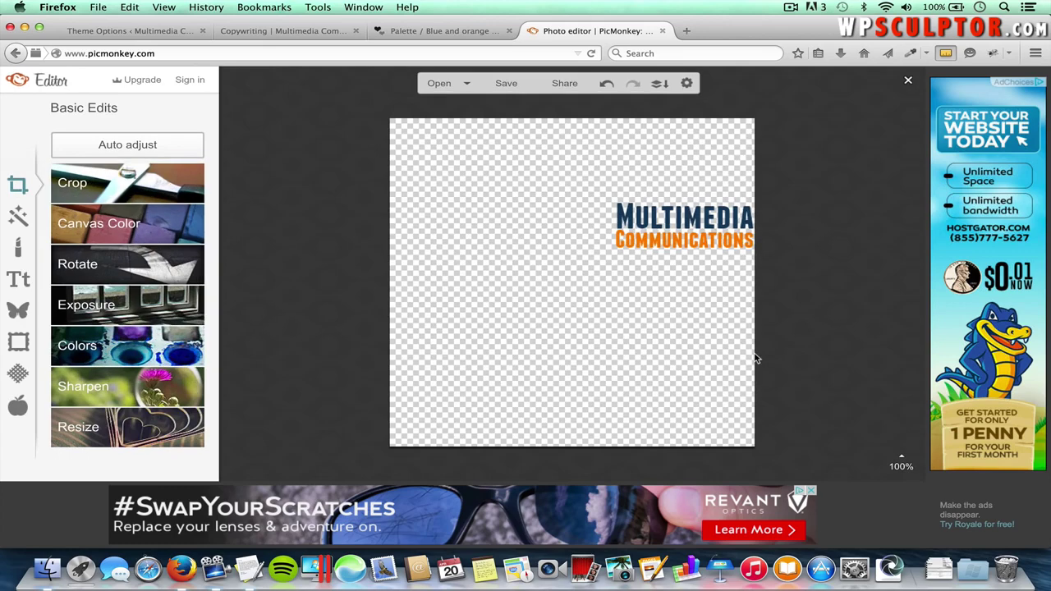
# - Load pixlr.com in a new tab and launch the Pixlr Editor web app
pyautogui.click(685, 31)
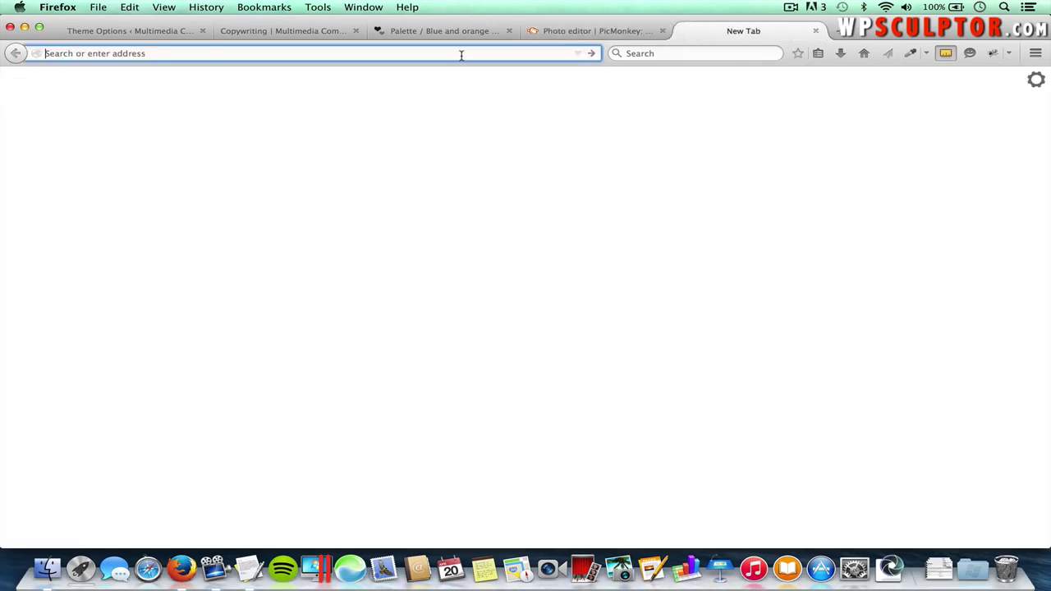
pyautogui.write('pixlr.com/')
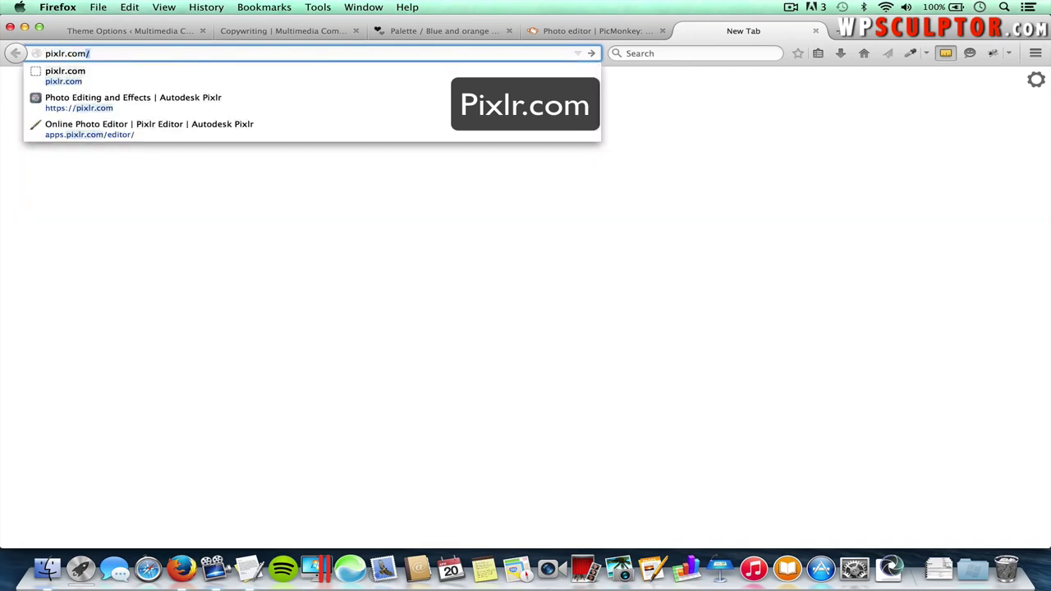
pyautogui.press('Return')
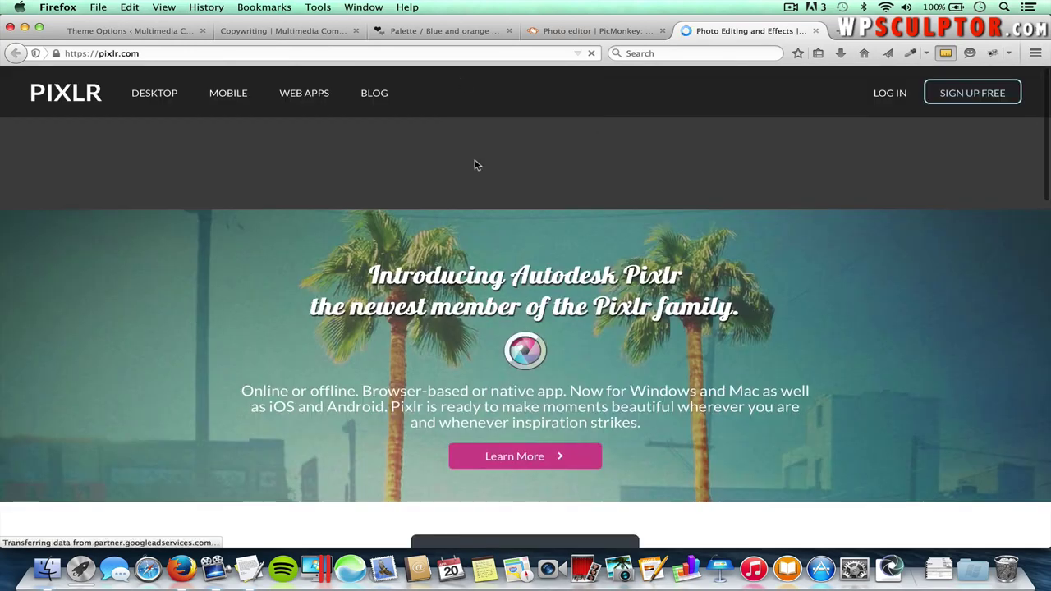
pyautogui.scroll(-5, 481, 282)
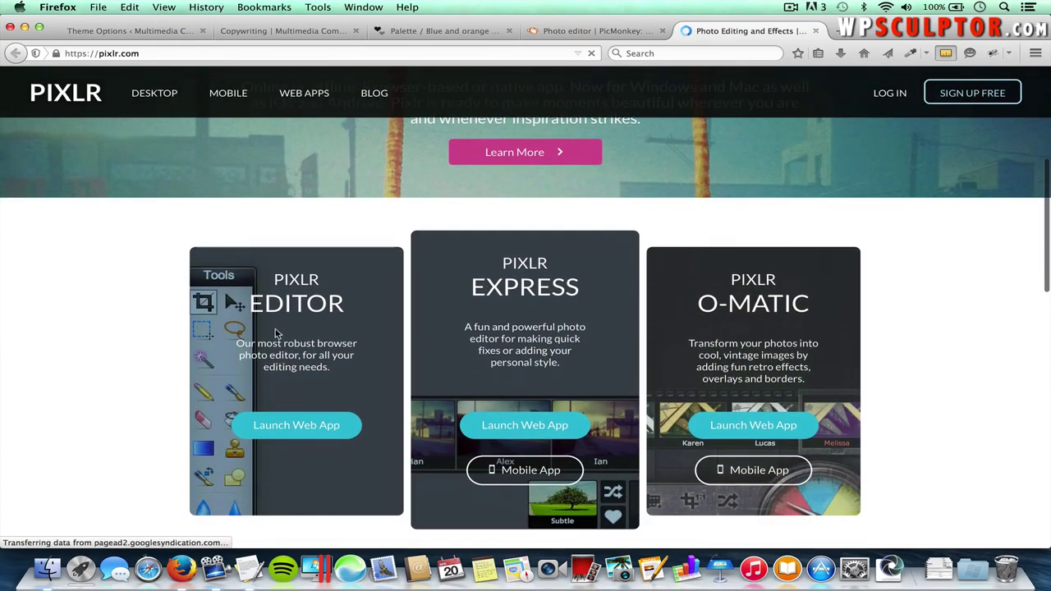
pyautogui.click(321, 429)
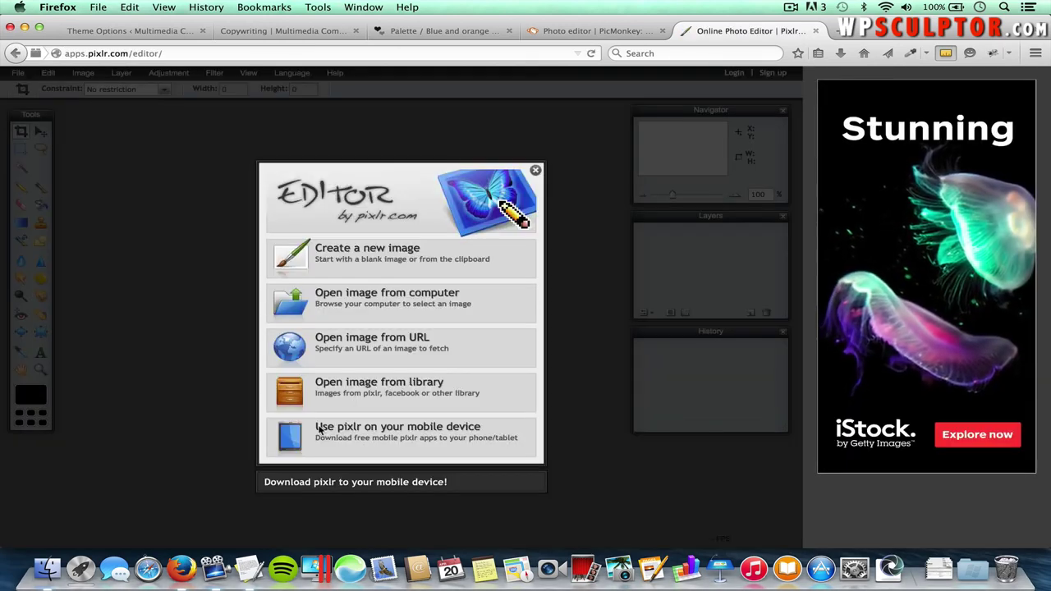
# - Open Logo Canvas.png from the computer in Pixlr Editor
pyautogui.click(392, 304)
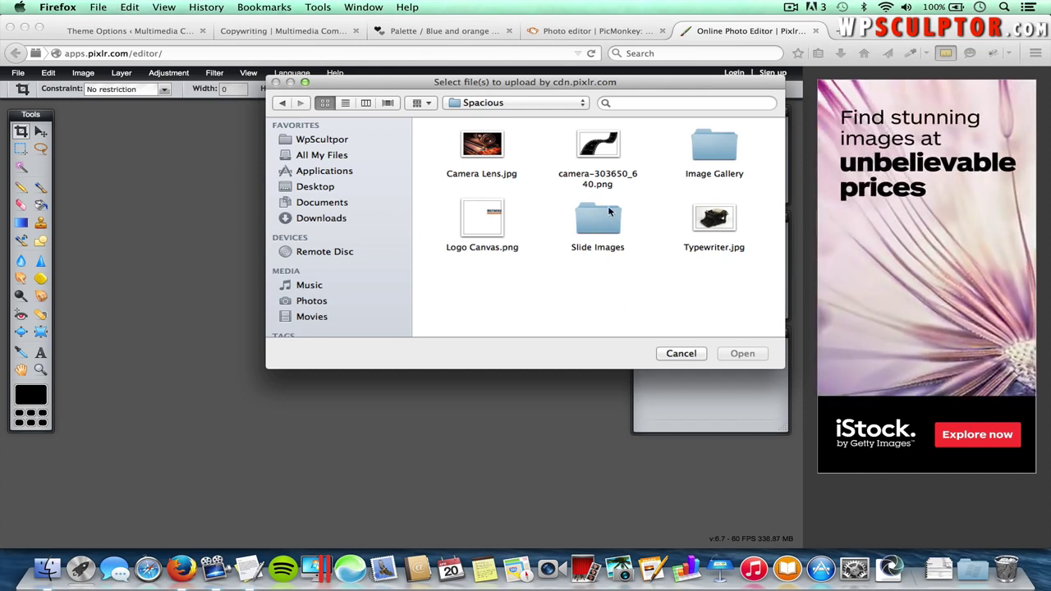
pyautogui.click(496, 222)
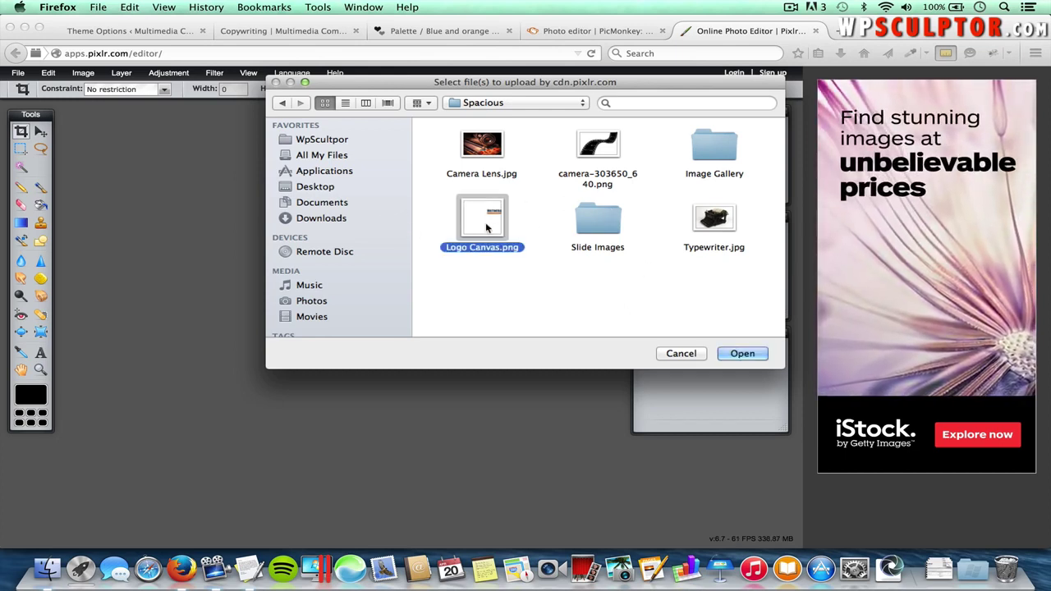
pyautogui.click(739, 354)
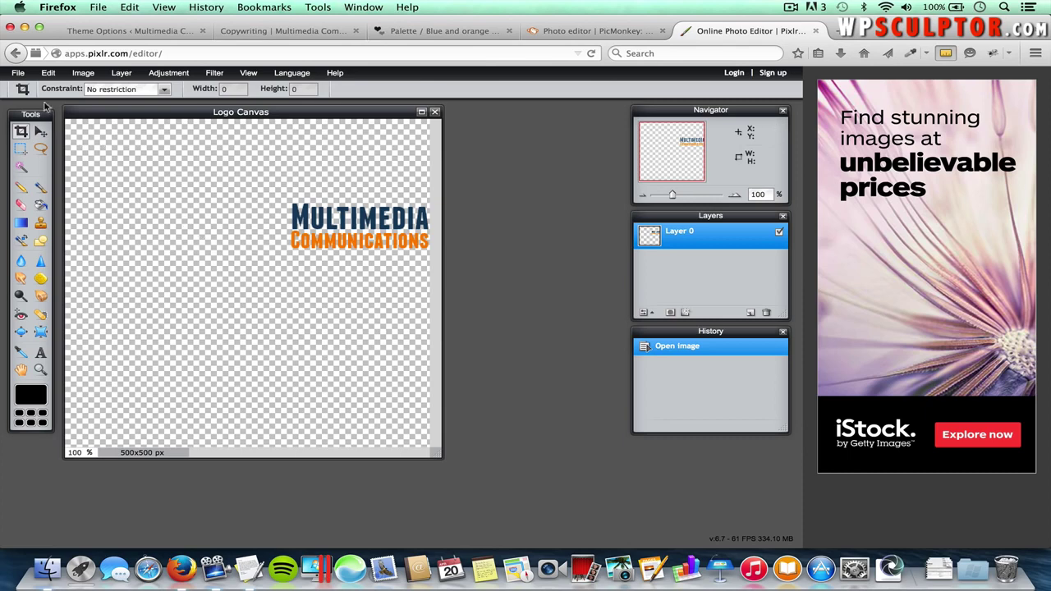
# - Open the film-strip image camera-303650_640.png as a second document
pyautogui.click(18, 73)
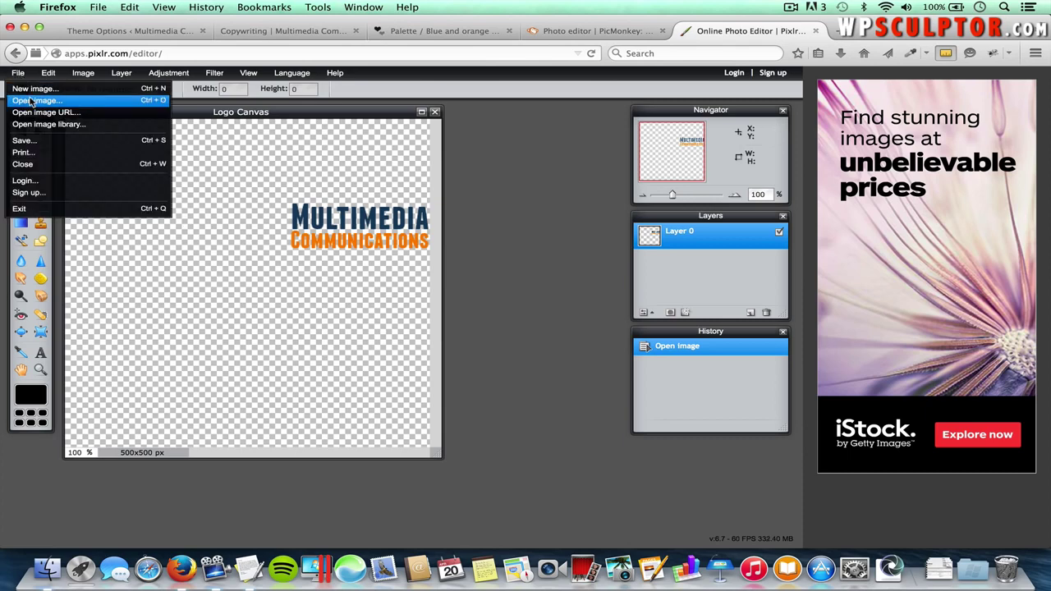
pyautogui.click(33, 100)
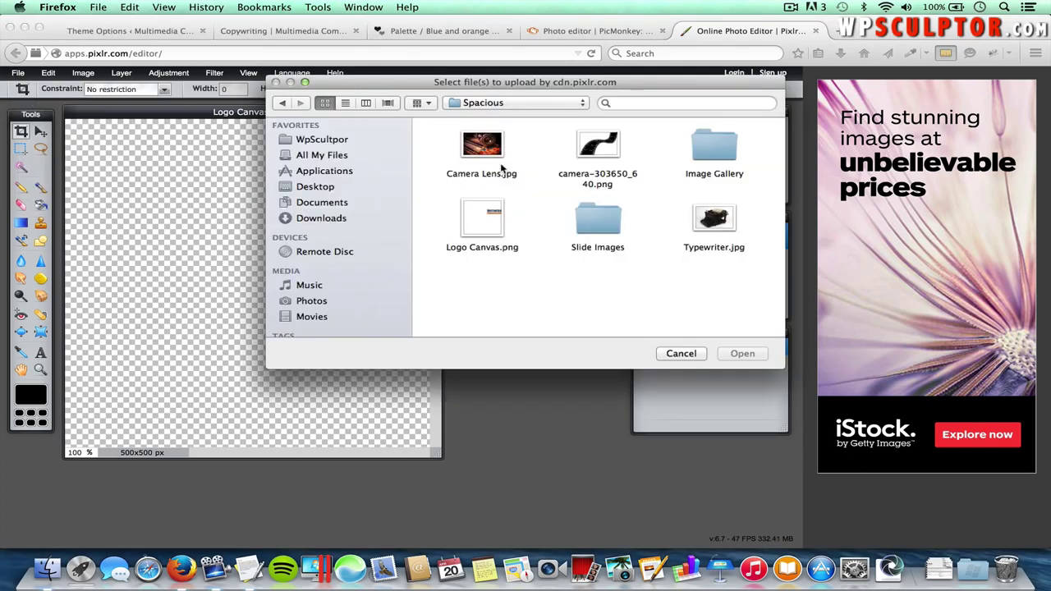
pyautogui.doubleClick(598, 149)
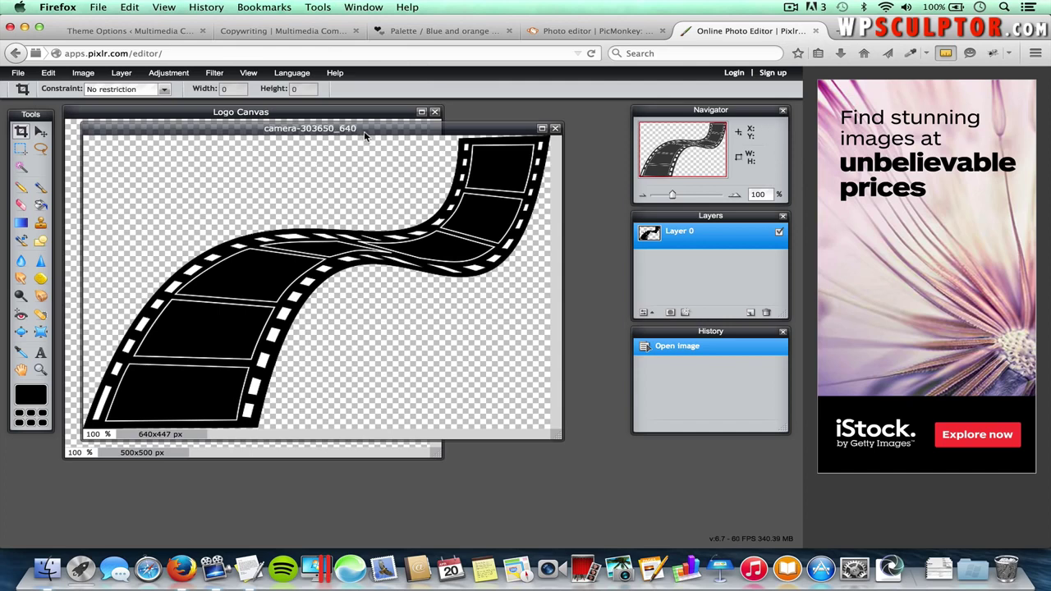
# - Resize the film strip to 80 px wide (80 × 56) with proportions constrained
pyautogui.click(85, 73)
pyautogui.click(96, 89)
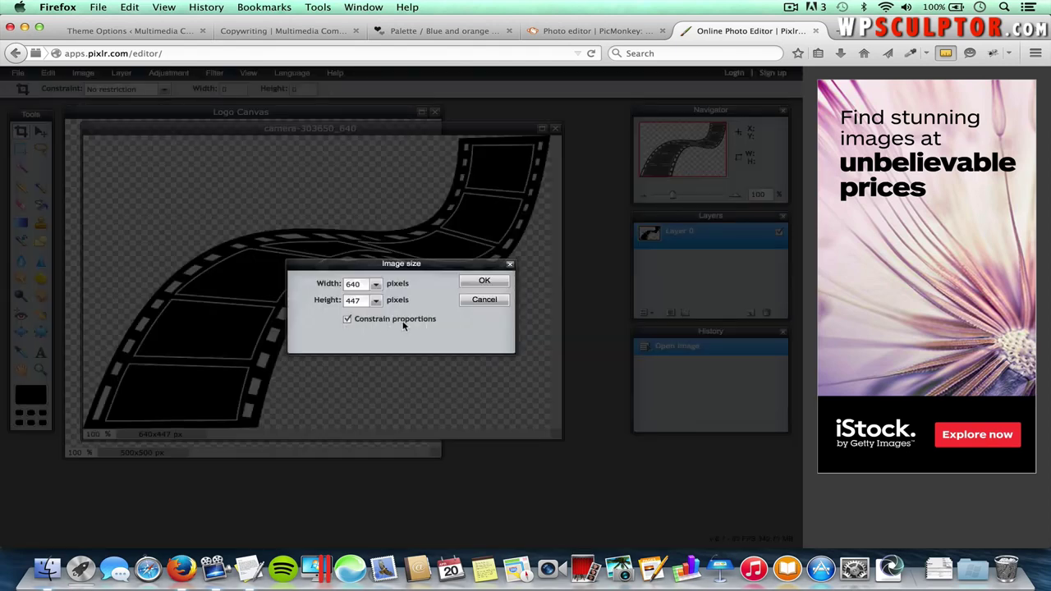
pyautogui.doubleClick(358, 284)
pyautogui.write('80')
pyautogui.click(484, 283)
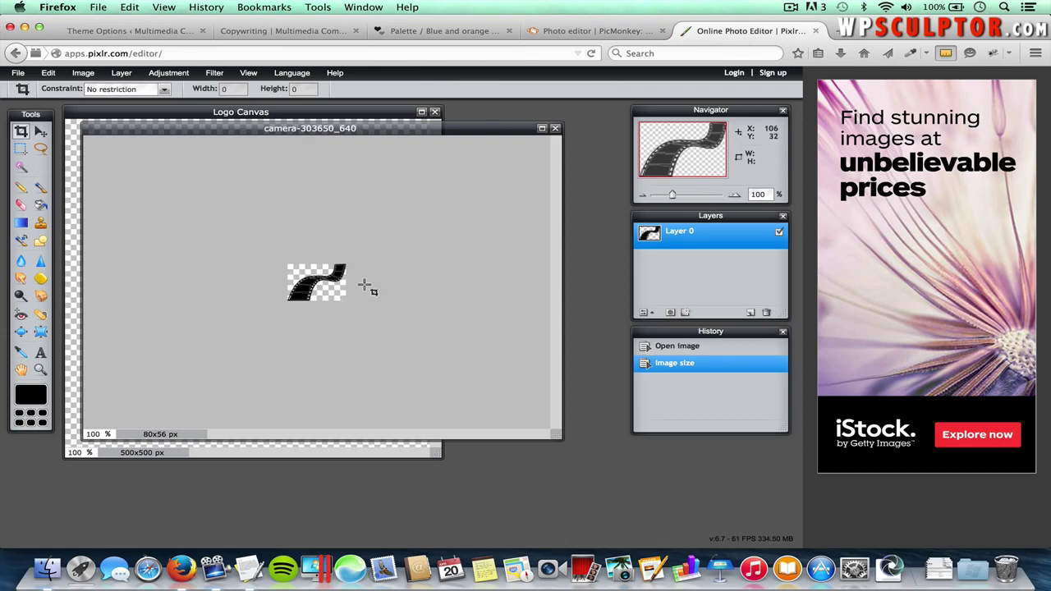
pyautogui.moveTo(424, 129); pyautogui.dragTo(589, 156)
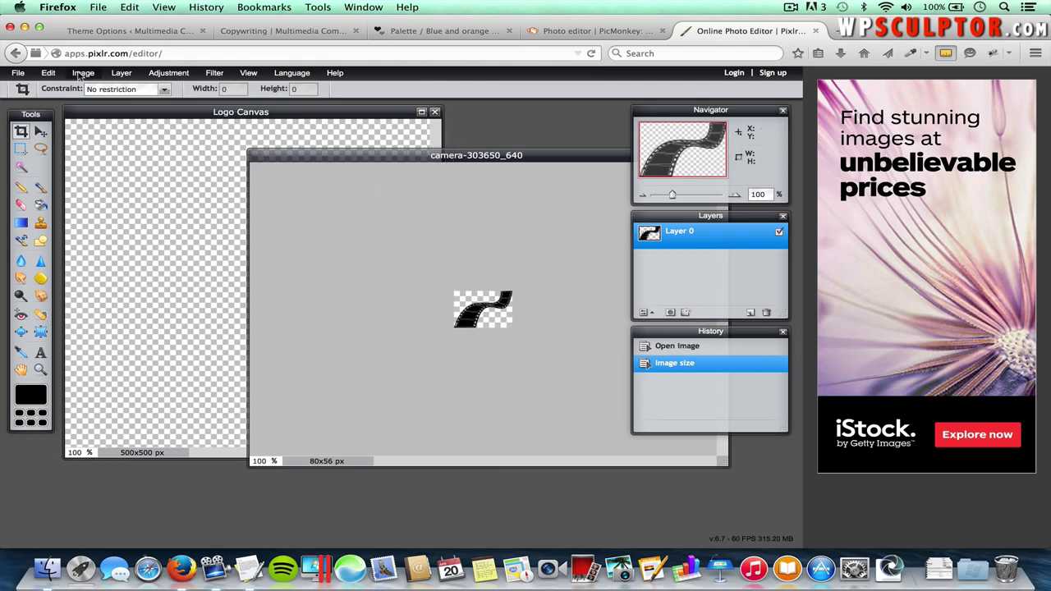
# - Select all of the film-strip image and copy it
pyautogui.click(49, 73)
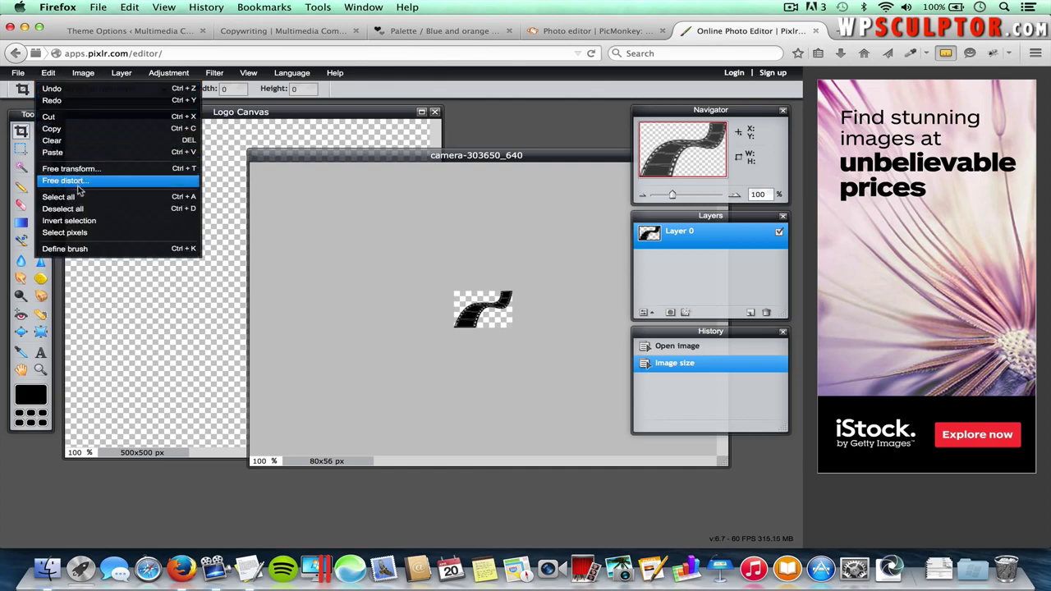
pyautogui.click(66, 197)
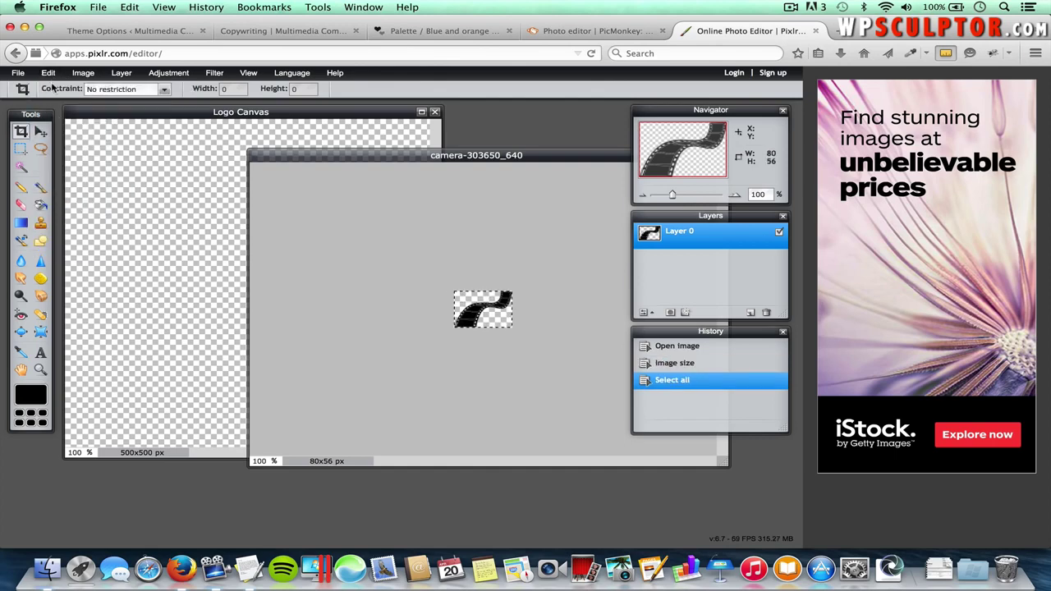
pyautogui.click(51, 73)
pyautogui.click(51, 129)
# - Paste the strip into Logo Canvas as a new layer, just left of MULTIMEDIA
pyautogui.click(173, 113)
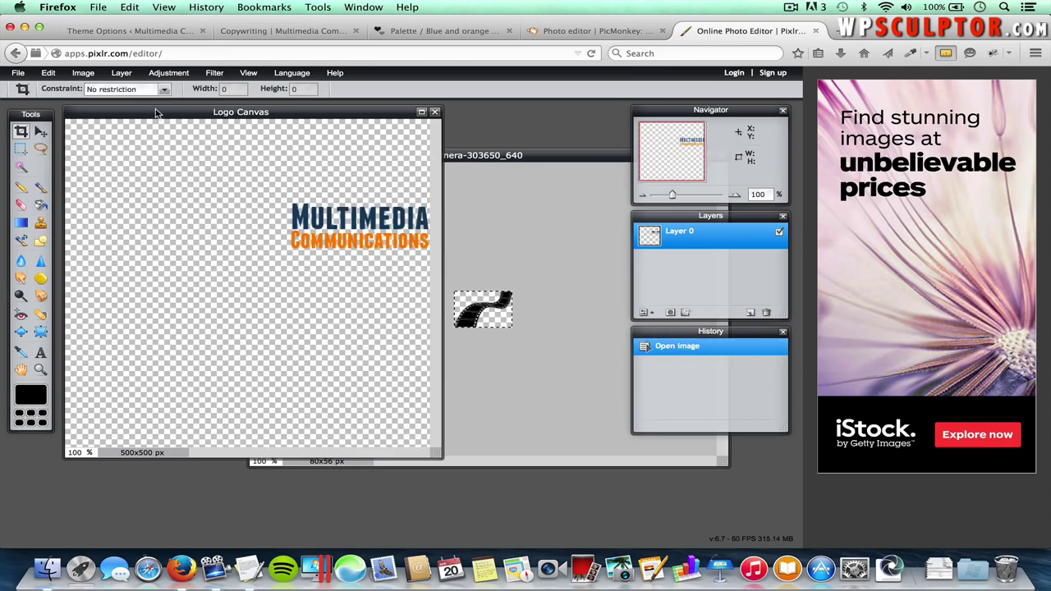
pyautogui.click(48, 72)
pyautogui.click(69, 153)
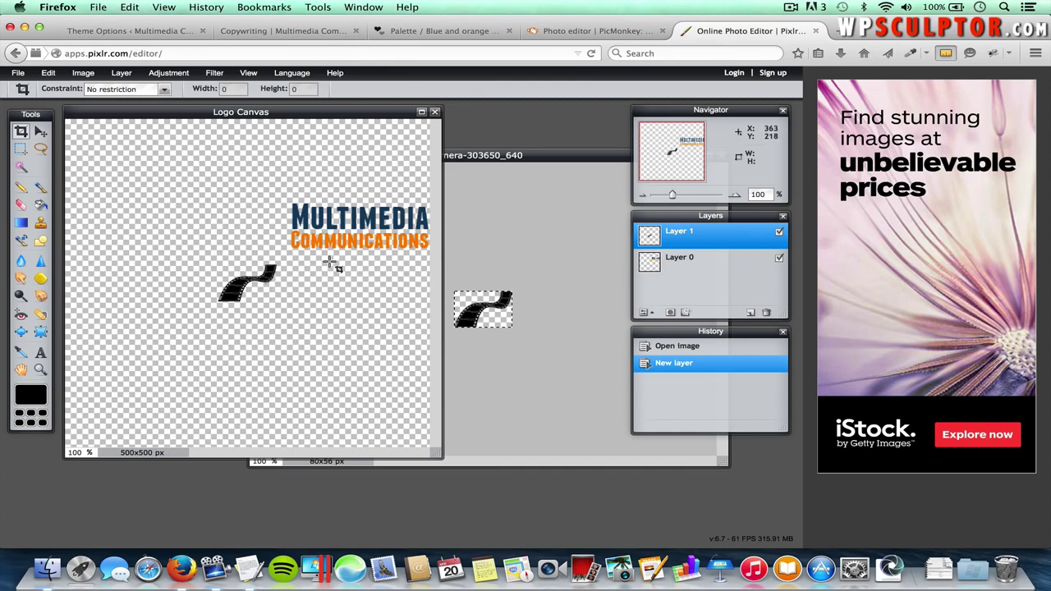
pyautogui.click(41, 132)
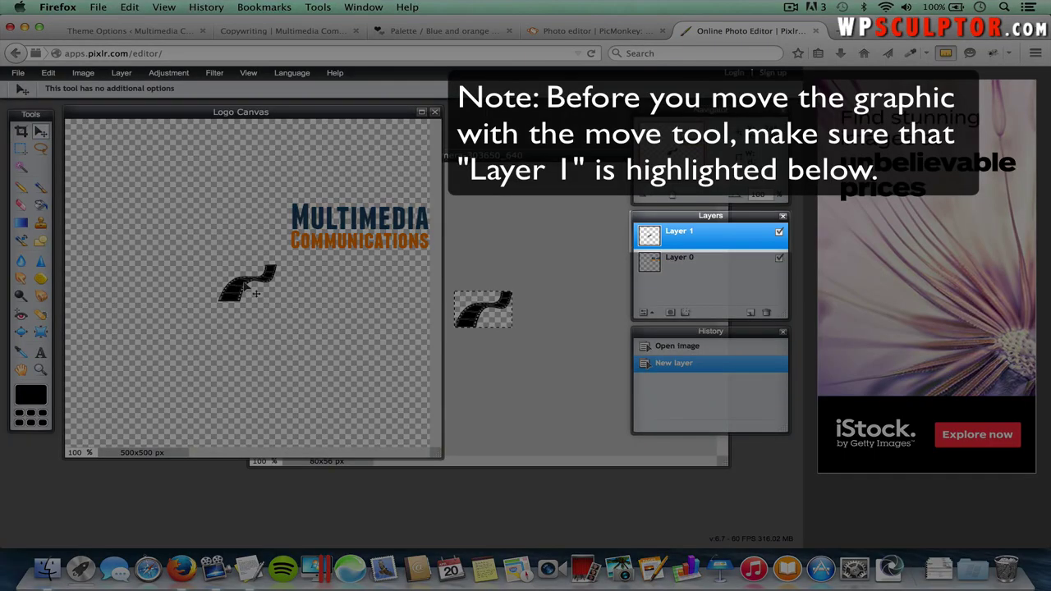
pyautogui.moveTo(257, 293); pyautogui.dragTo(269, 236)
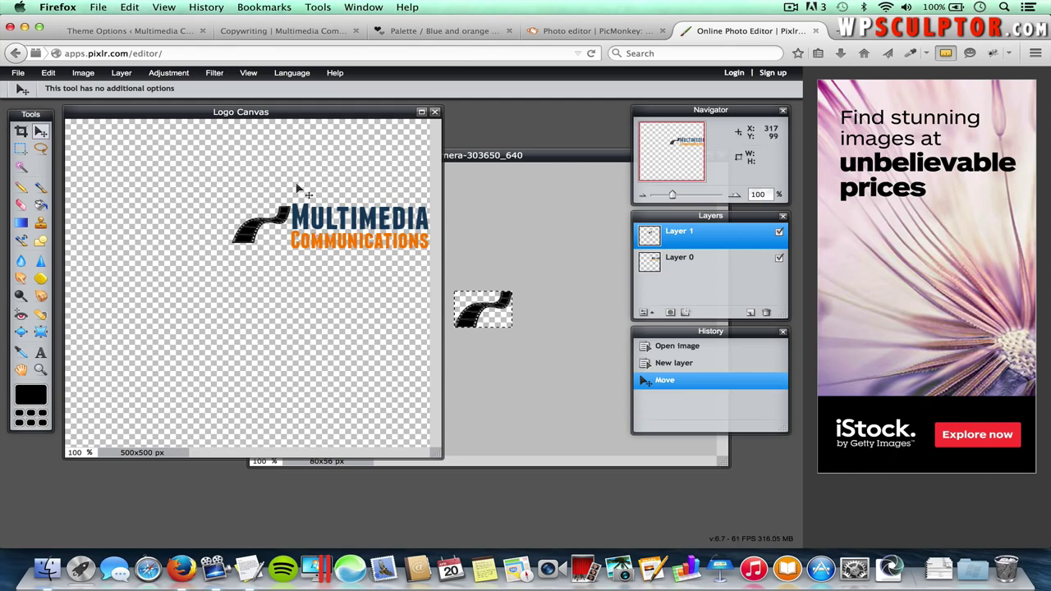
# - Crop the Logo Canvas with no restriction to a 277 × 81 px area around strip and text
pyautogui.click(22, 132)
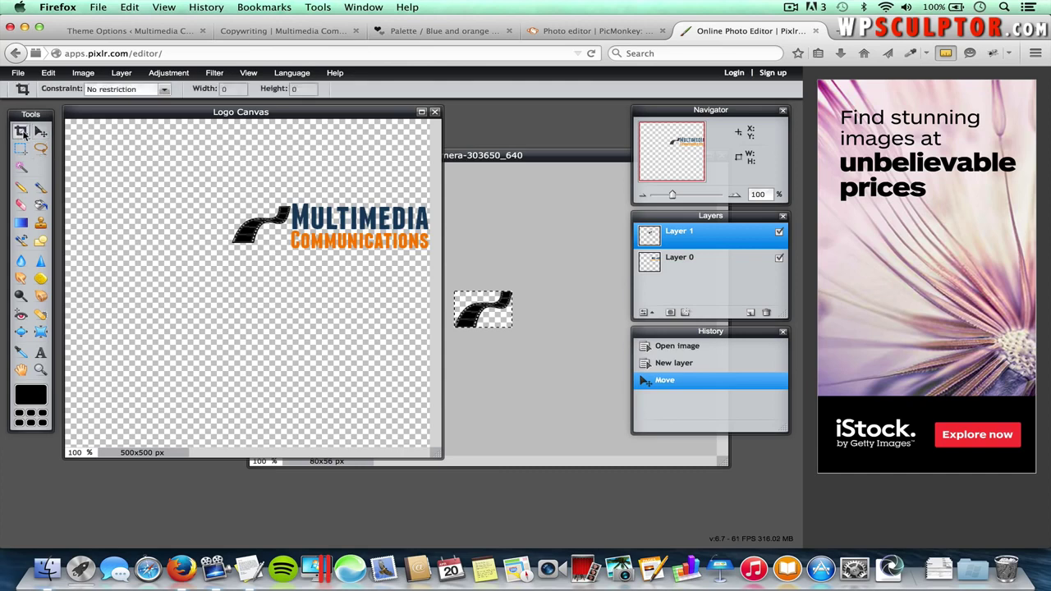
pyautogui.click(107, 90)
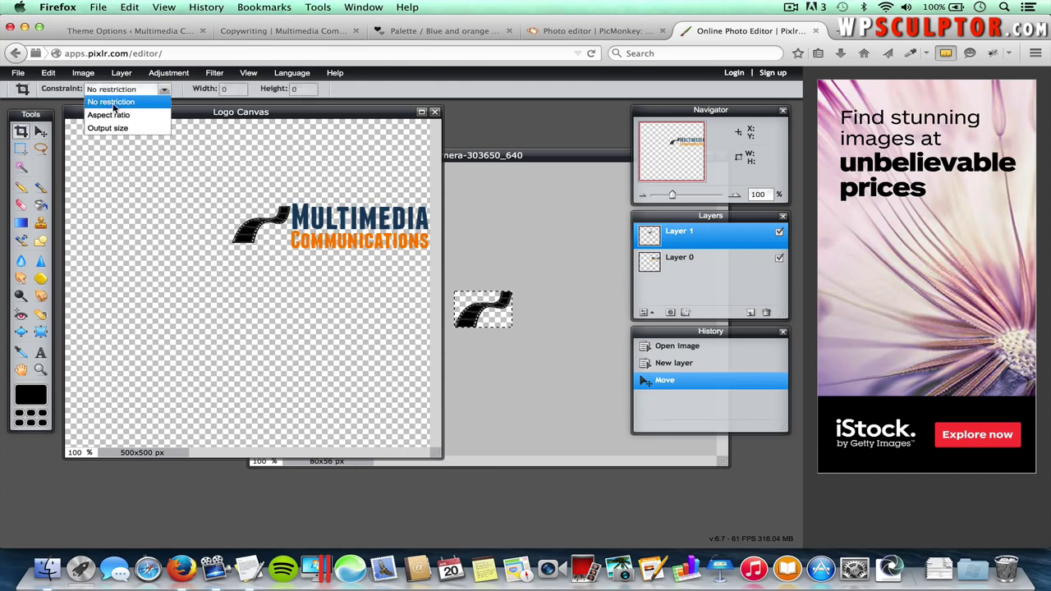
pyautogui.click(114, 103)
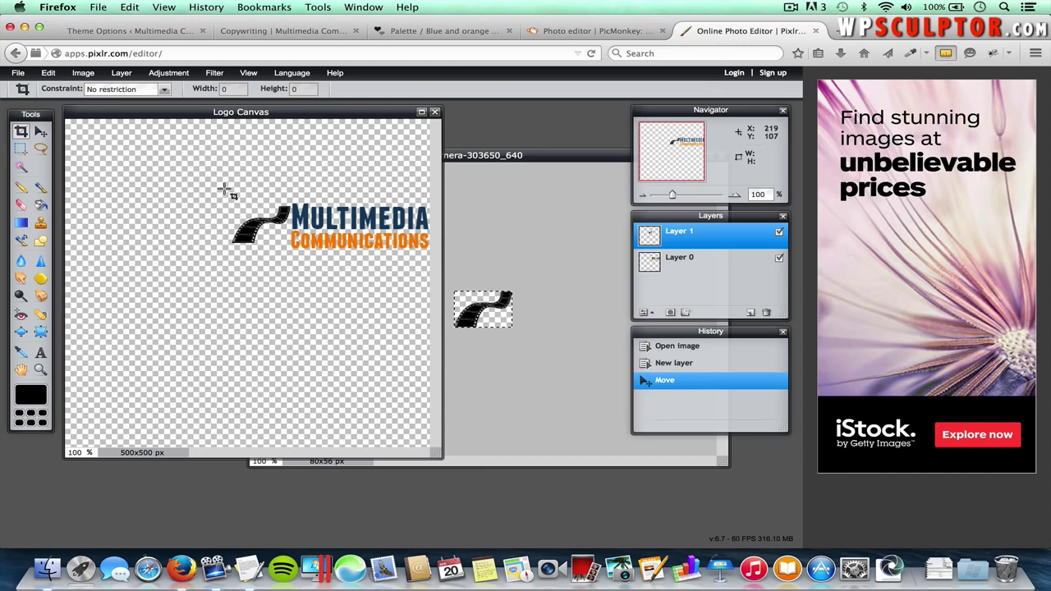
pyautogui.moveTo(223, 188); pyautogui.dragTo(436, 255)
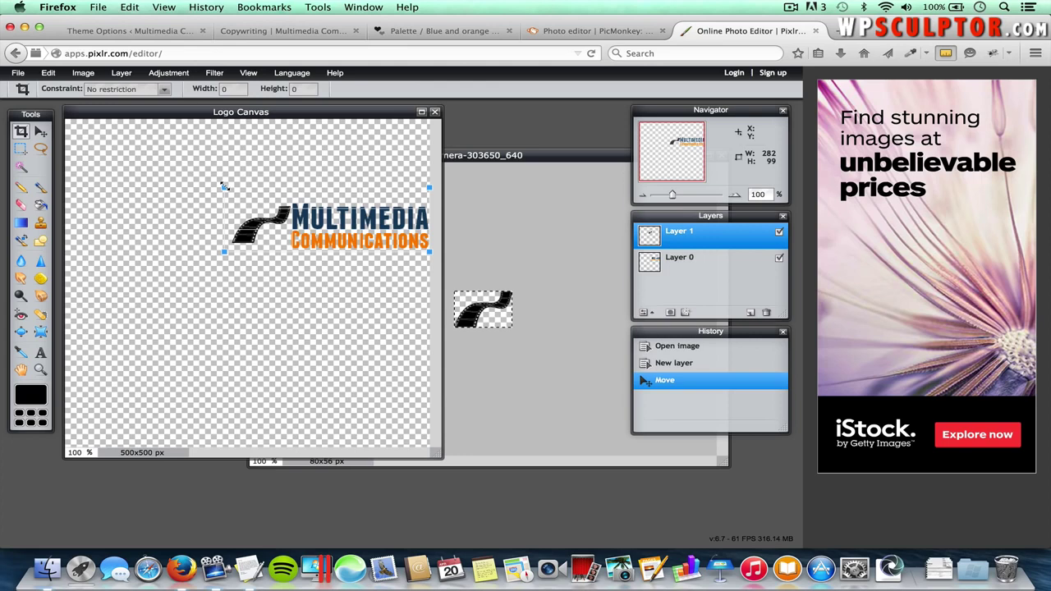
pyautogui.moveTo(224, 186); pyautogui.dragTo(227, 201)
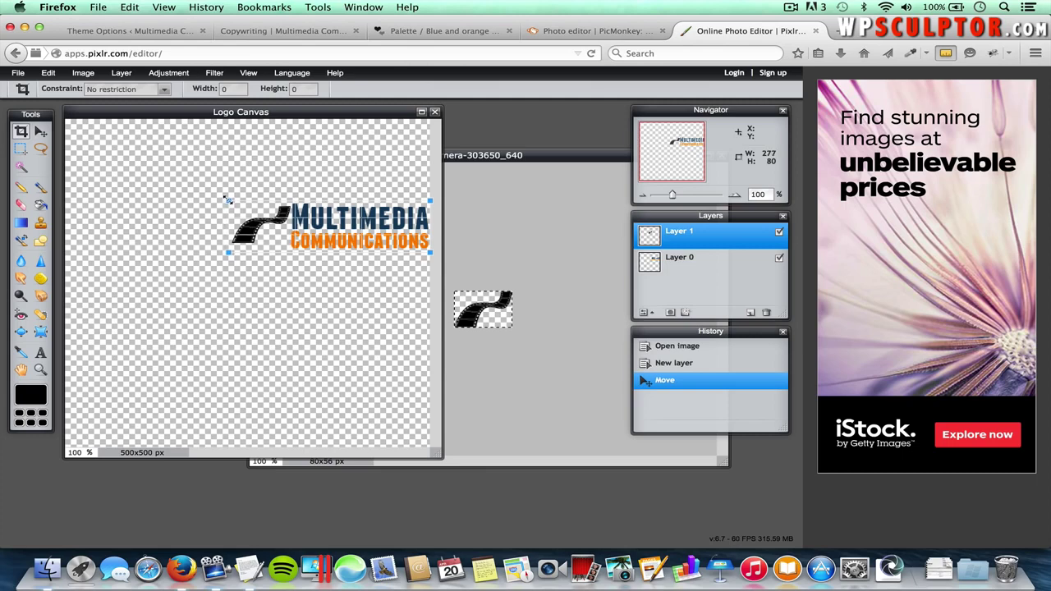
pyautogui.moveTo(229, 200); pyautogui.dragTo(229, 200)
pyautogui.press('Return')
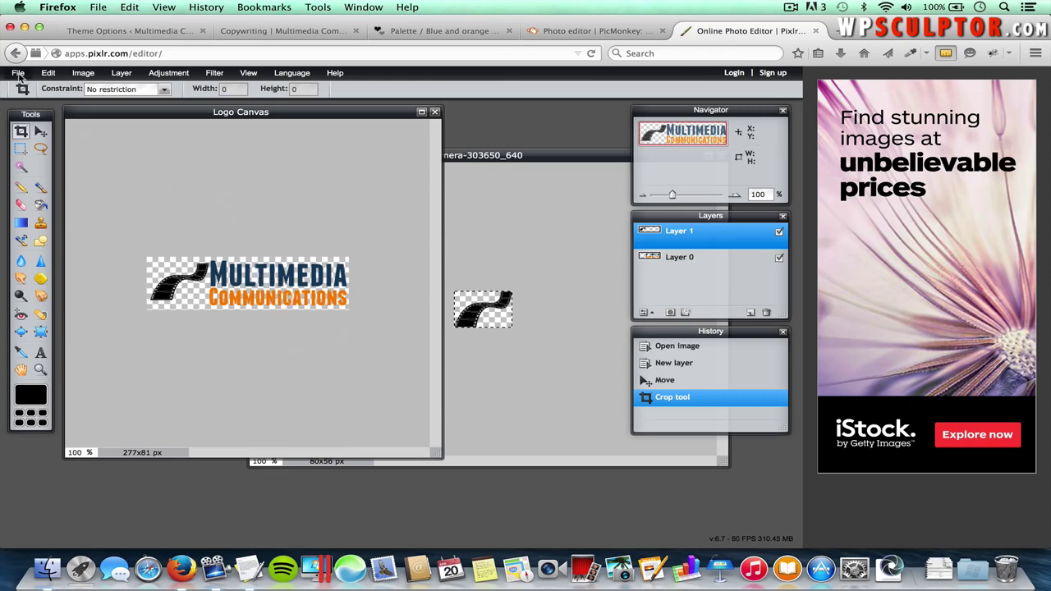
# - Save the cropped logo as the PNG 'Logo.png' in the Spacious folder
pyautogui.click(18, 74)
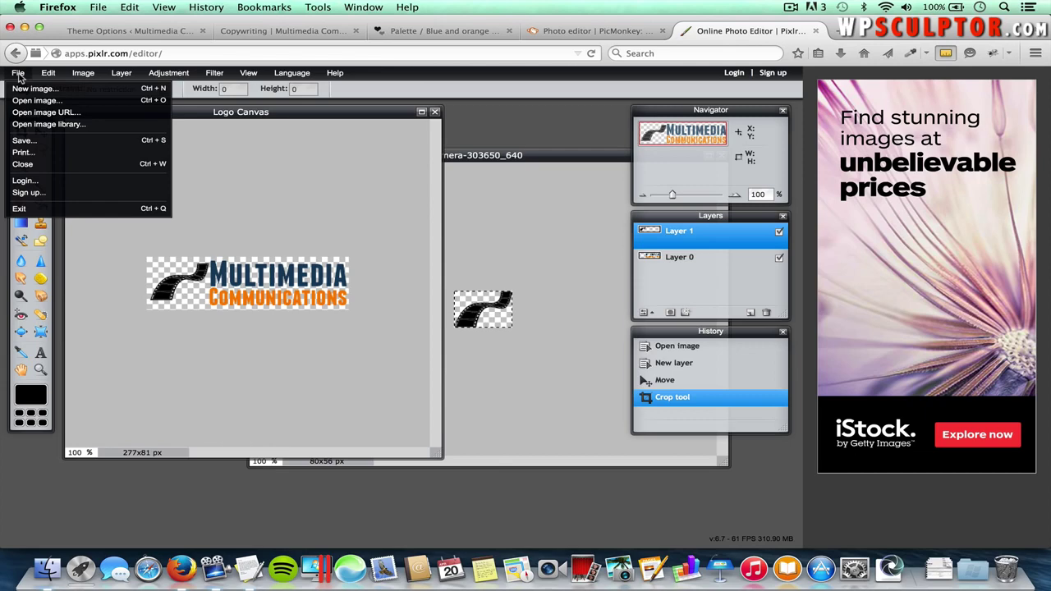
pyautogui.click(38, 142)
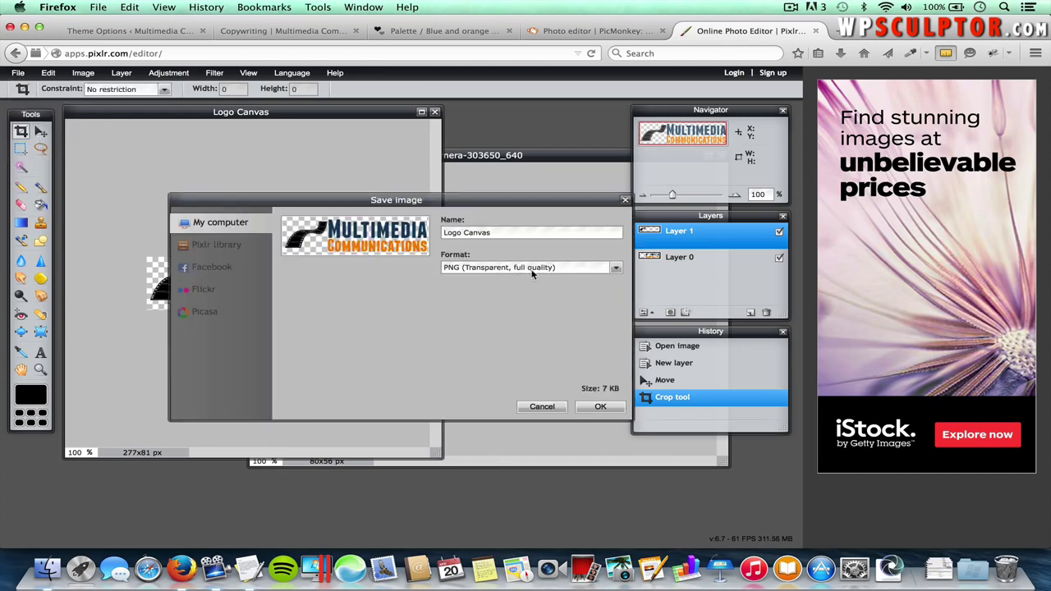
pyautogui.doubleClick(481, 233)
pyautogui.press('BackSpace')
pyautogui.click(600, 407)
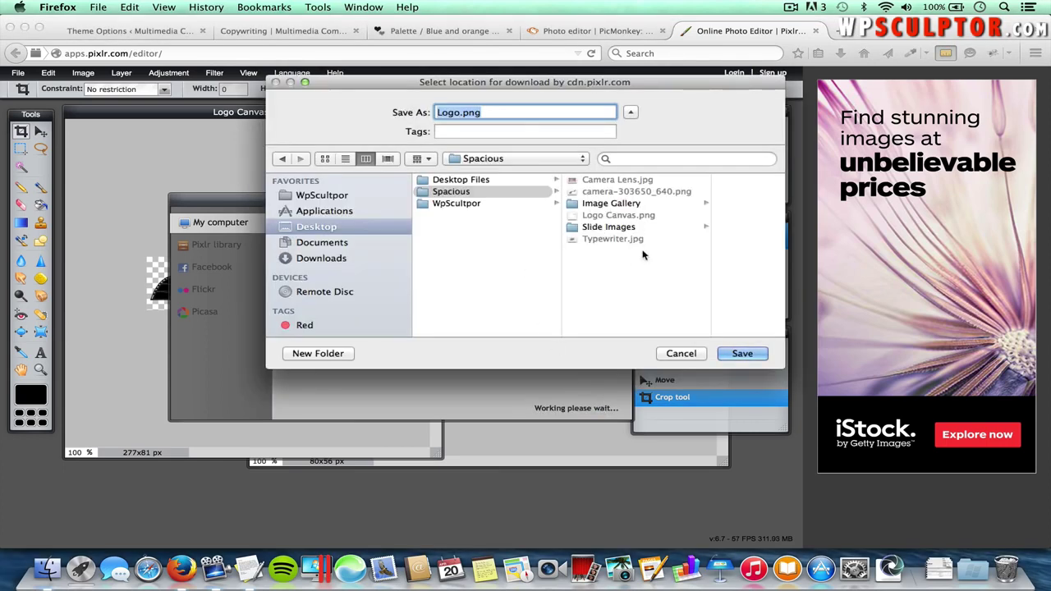
pyautogui.click(741, 354)
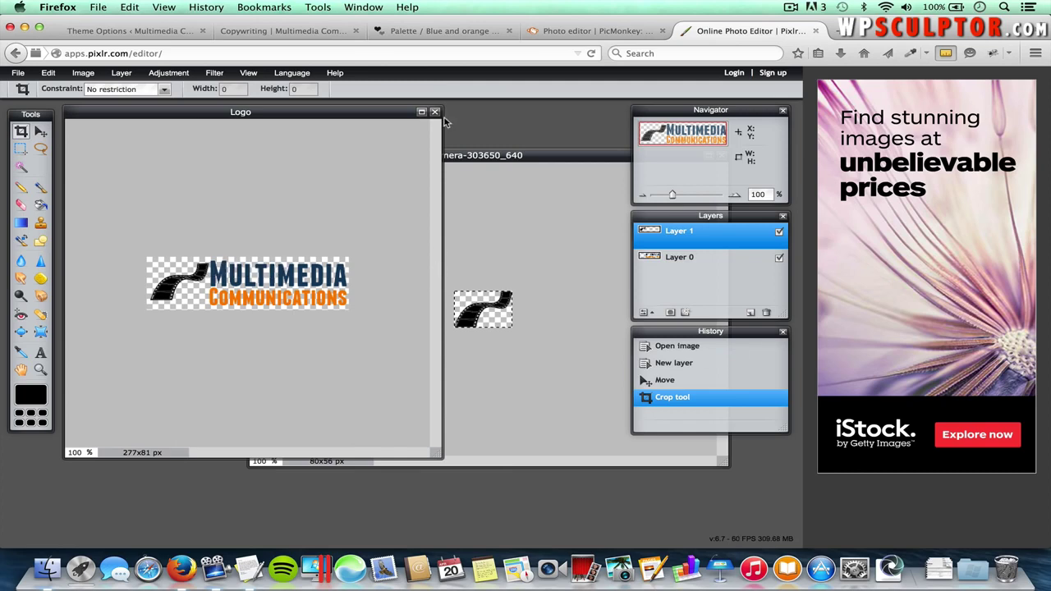
pyautogui.click(131, 31)
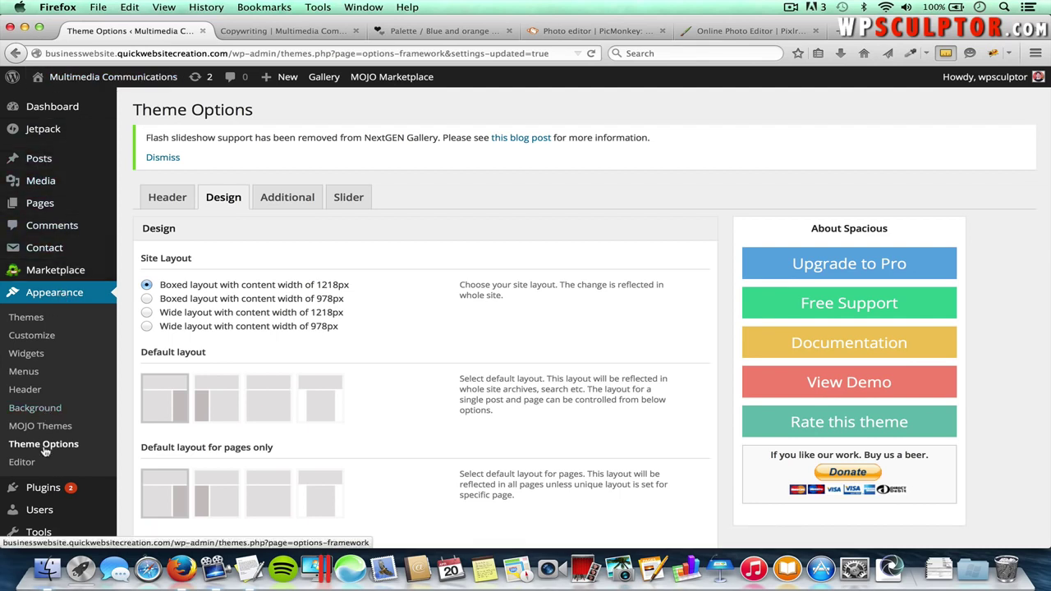
# - Upload Logo.png (277 × 81) to the media library and set it as the Header Logo
pyautogui.click(169, 198)
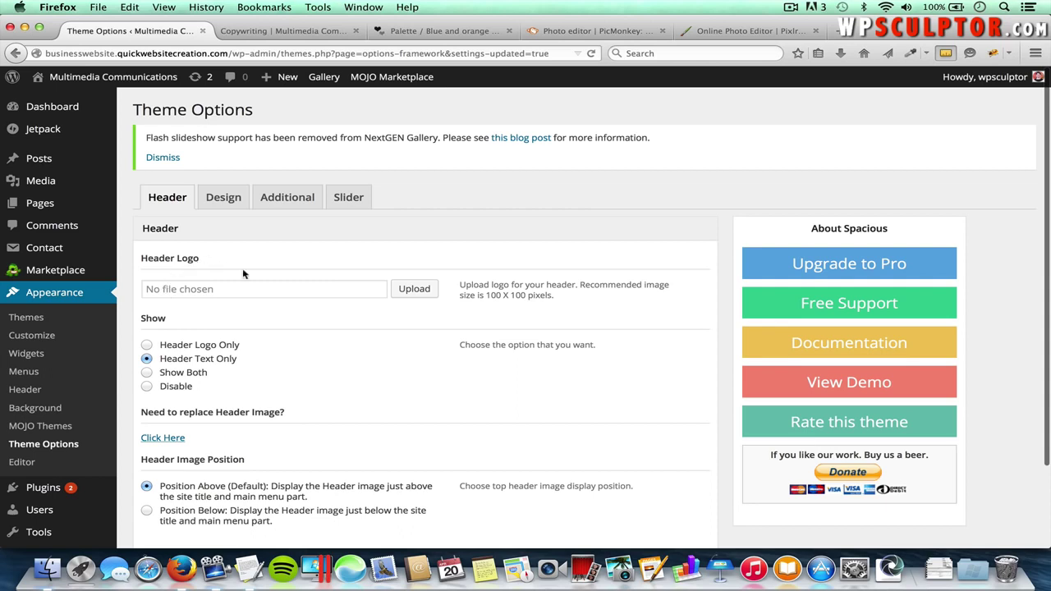
pyautogui.click(418, 293)
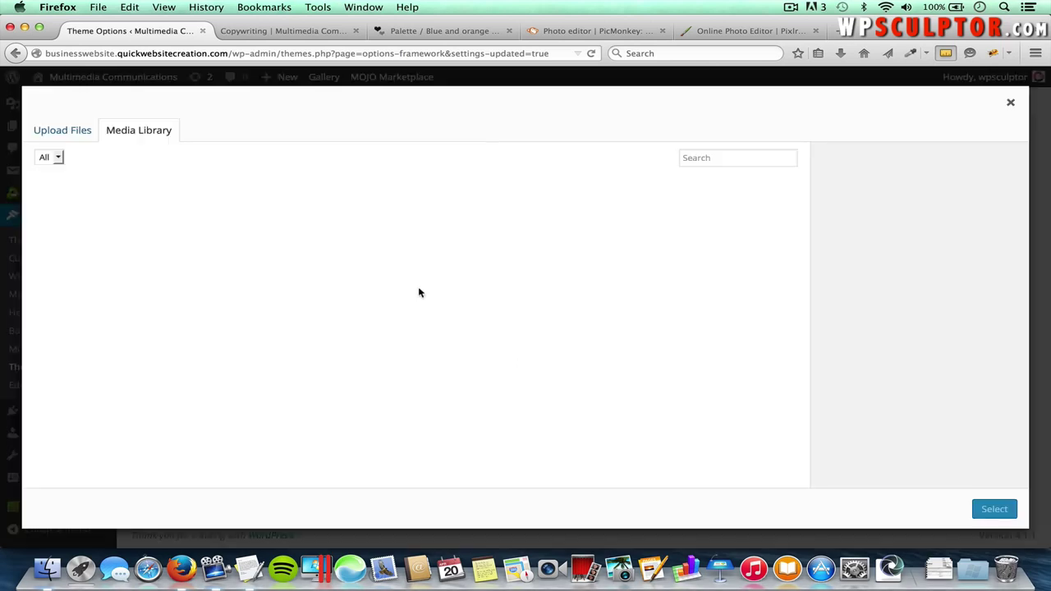
pyautogui.click(76, 136)
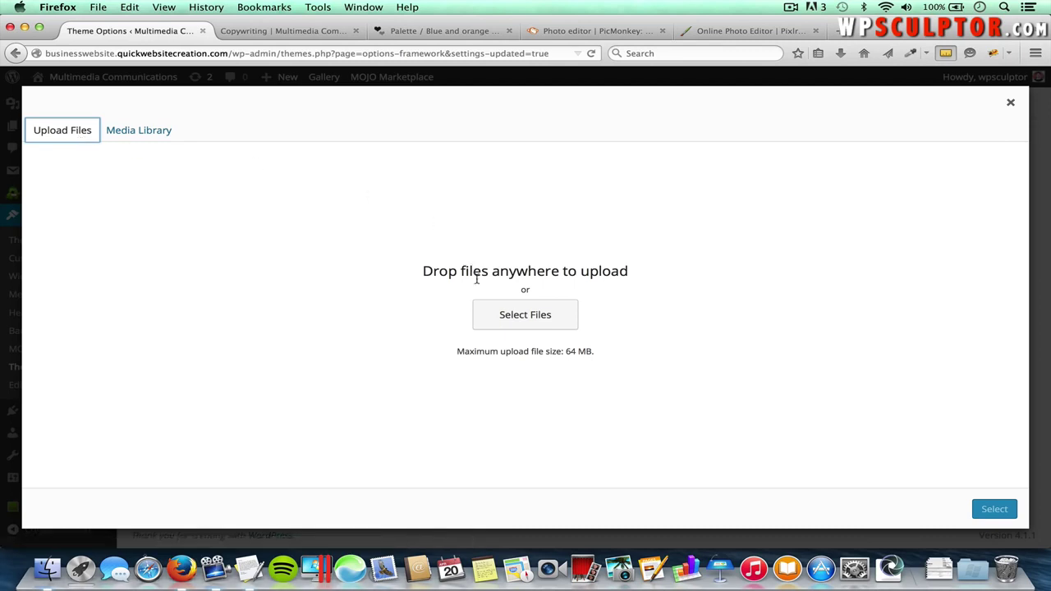
pyautogui.click(535, 316)
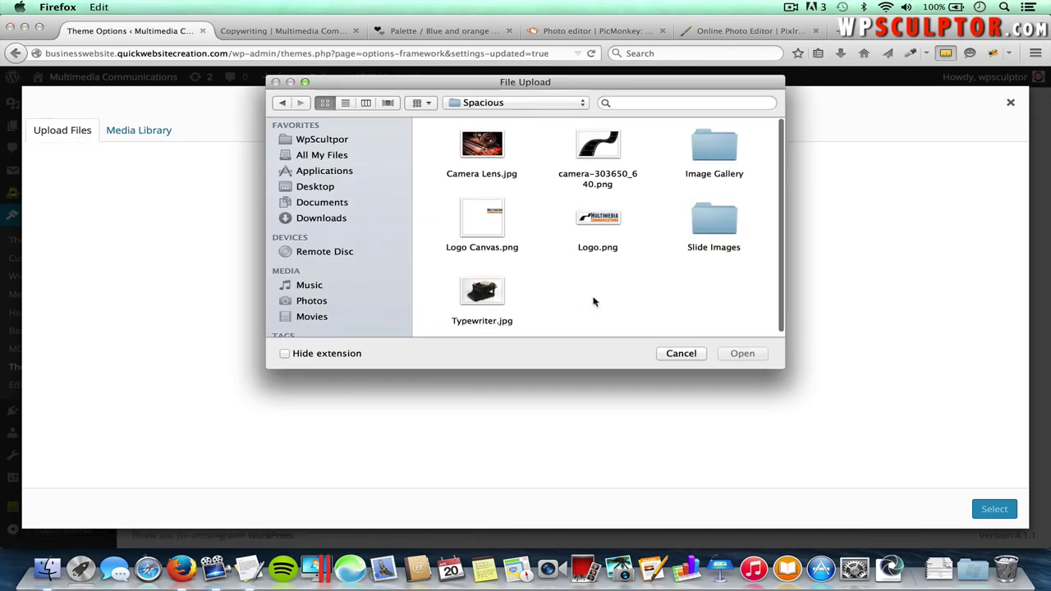
pyautogui.click(602, 229)
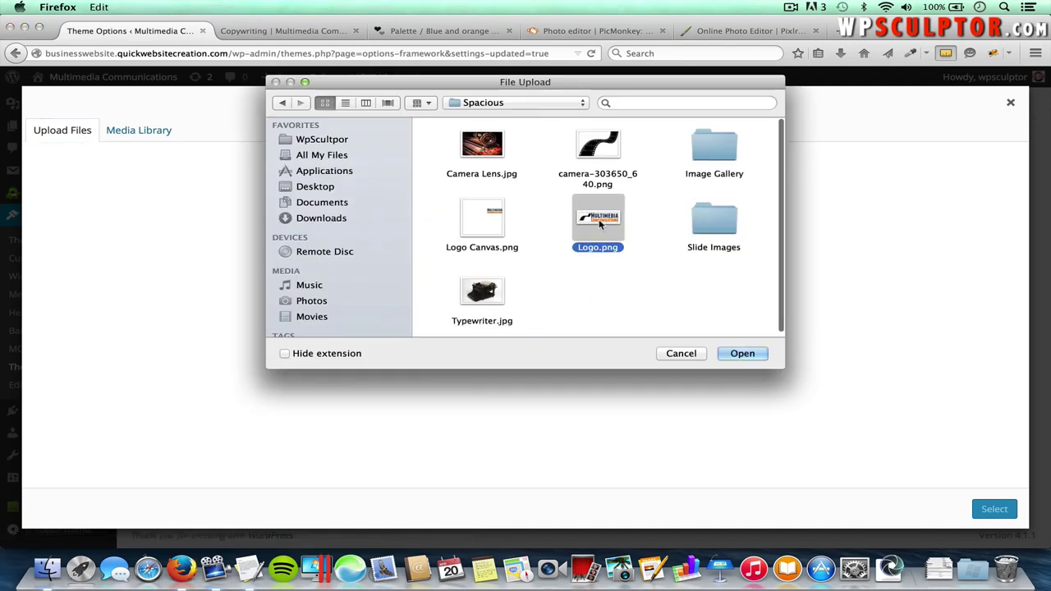
pyautogui.click(739, 353)
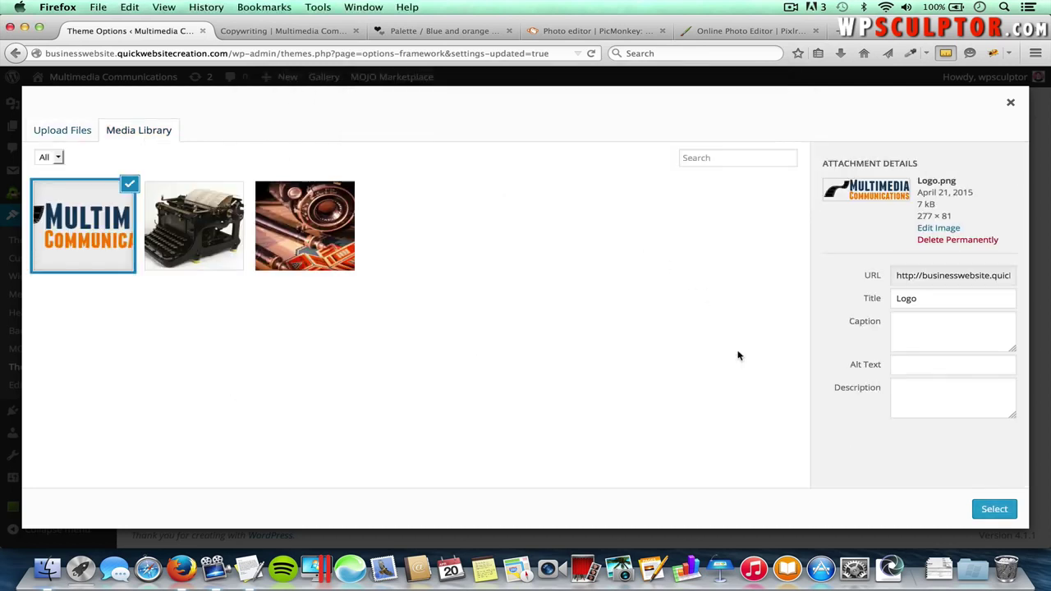
pyautogui.click(995, 511)
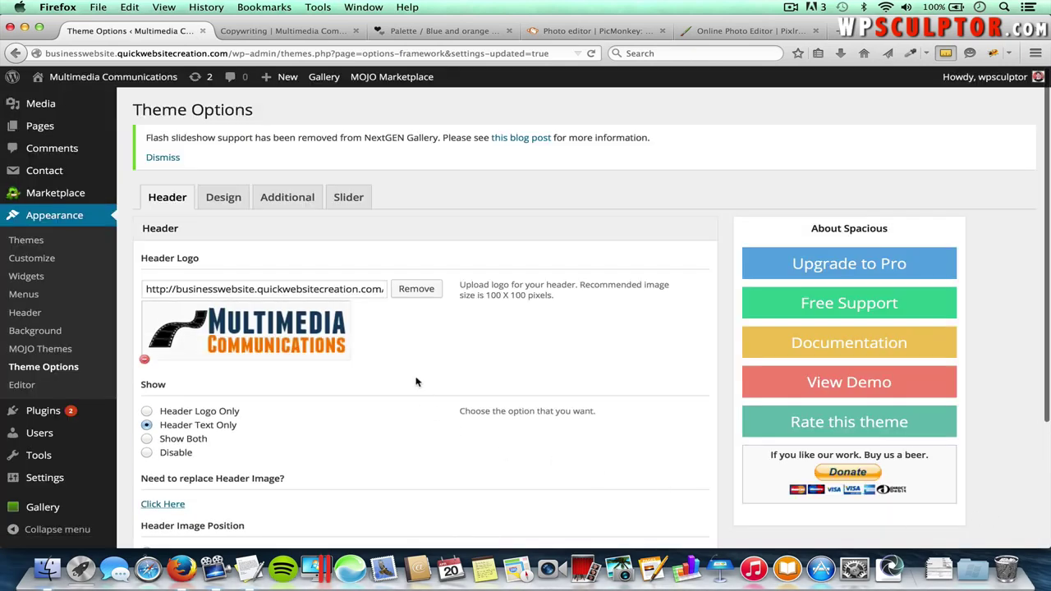
pyautogui.scroll(-1, 418, 382)
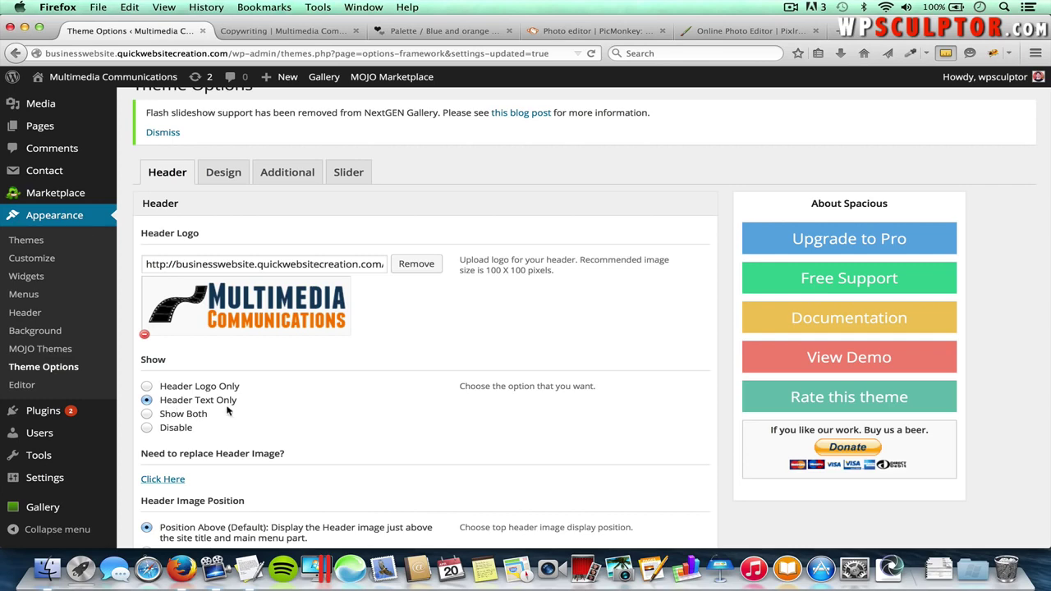
# - Set the header to Header Logo Only, save options, and view the live Copywriting page
pyautogui.click(280, 31)
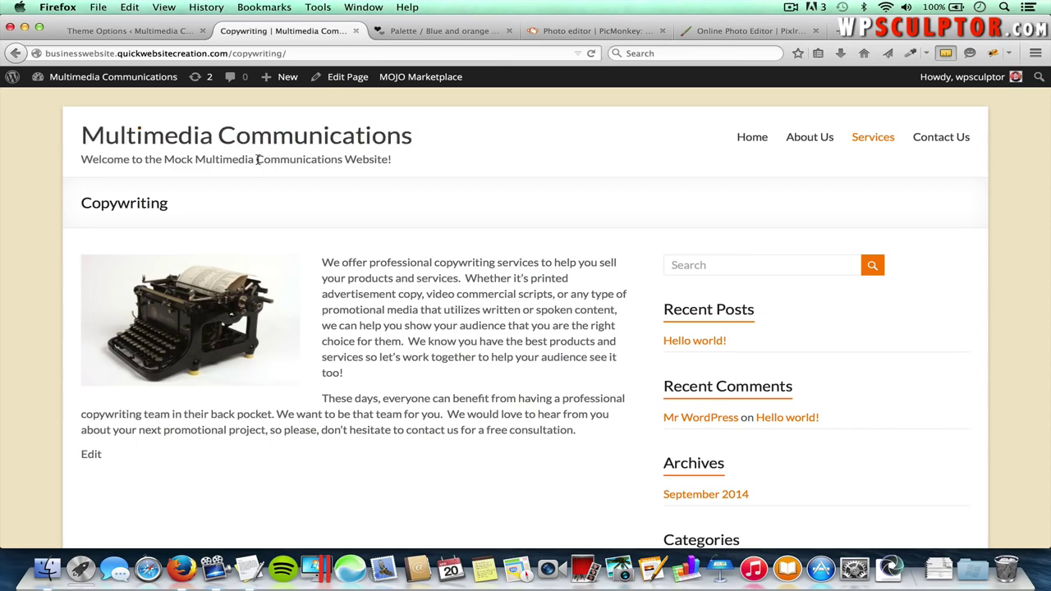
pyautogui.click(153, 31)
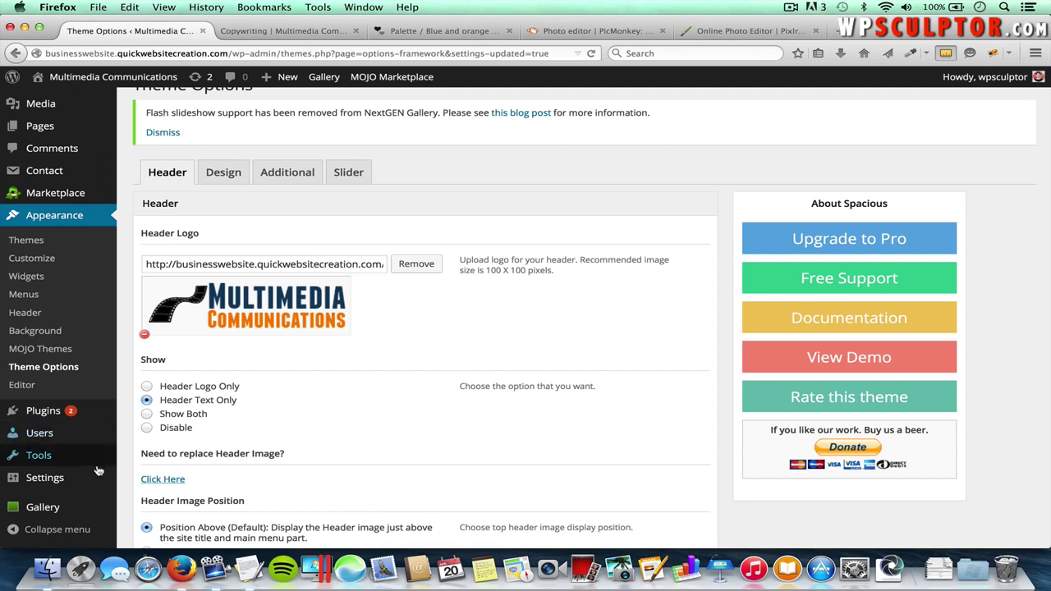
pyautogui.moveTo(49, 477)
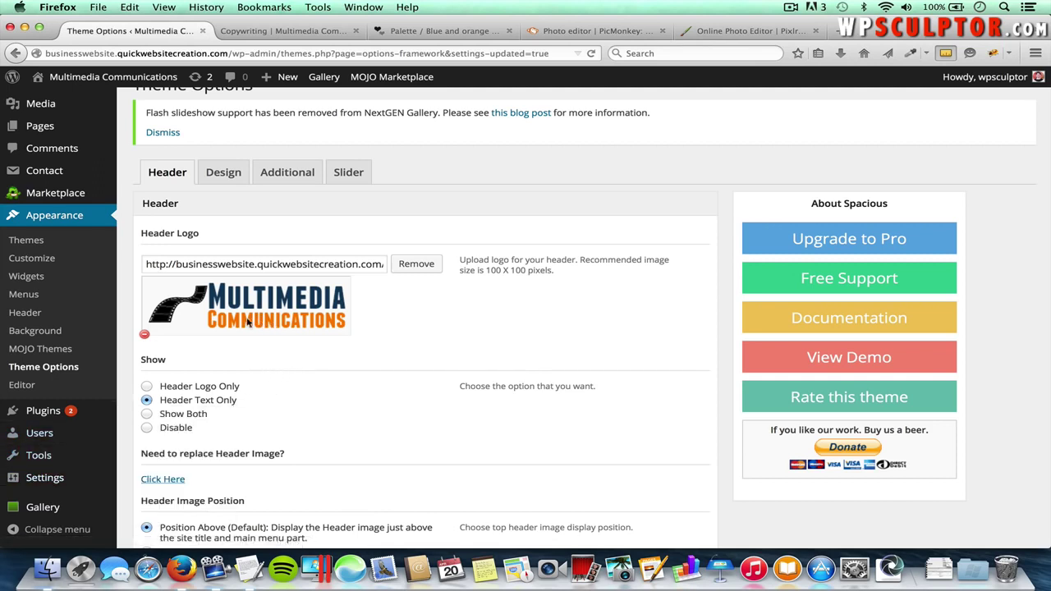
pyautogui.click(147, 387)
pyautogui.scroll(-3, 357, 379)
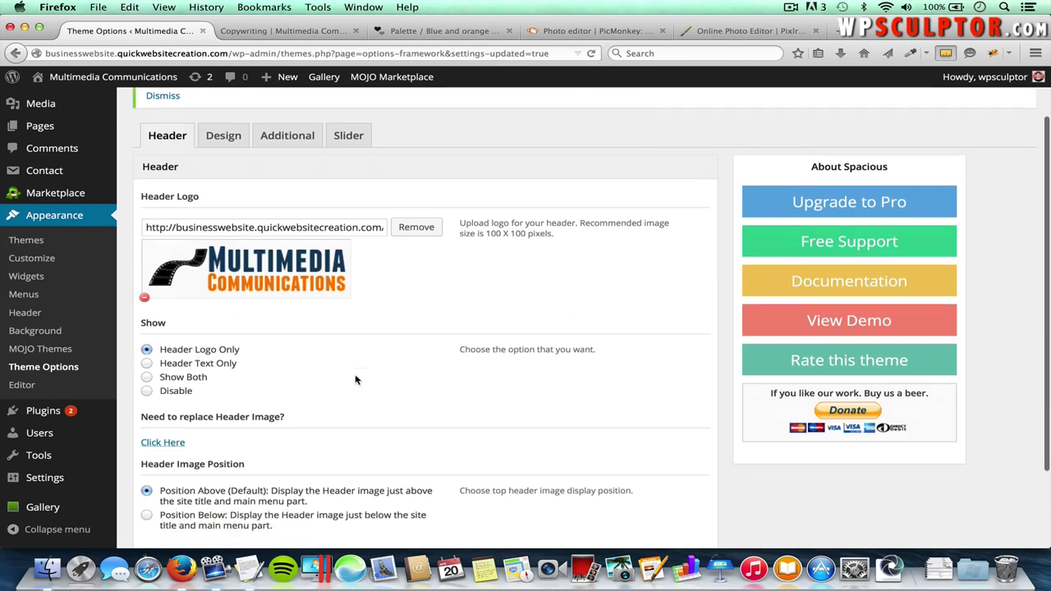
pyautogui.click(670, 480)
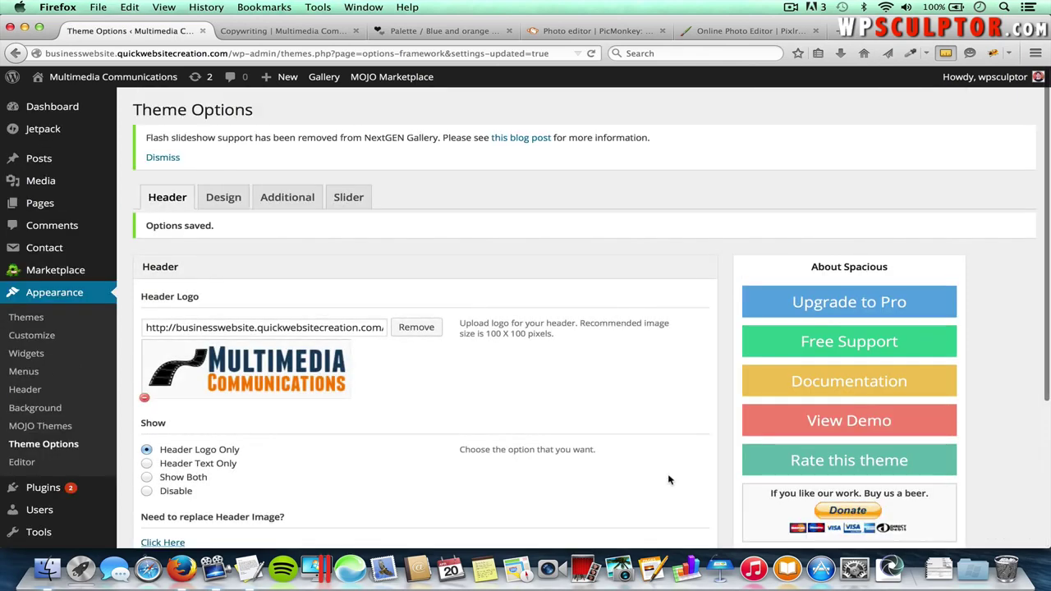
pyautogui.click(299, 33)
pyautogui.press('super+r')
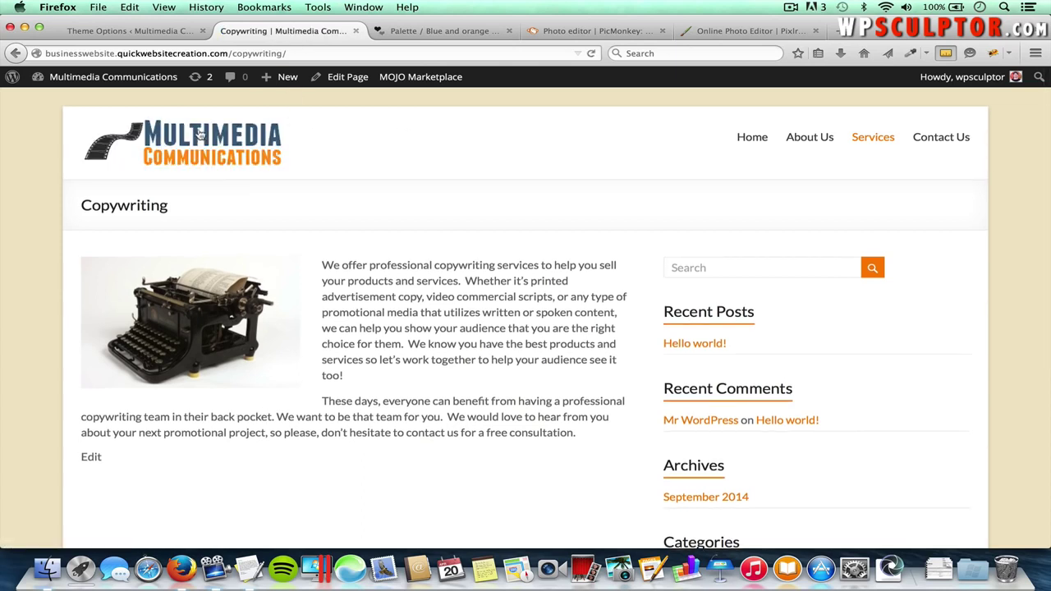
pyautogui.click(224, 138)
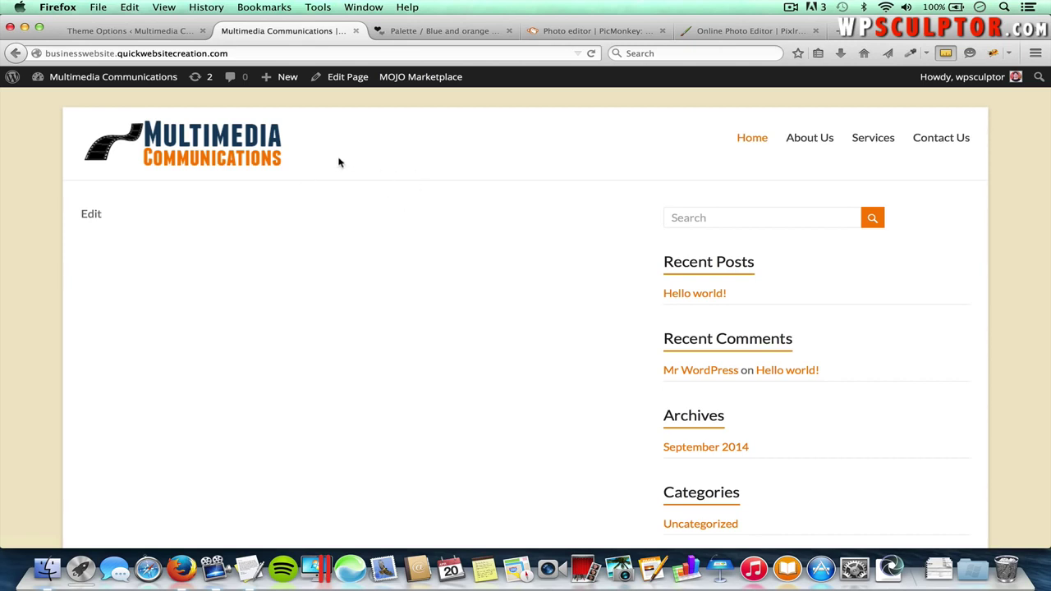
pyautogui.click(144, 30)
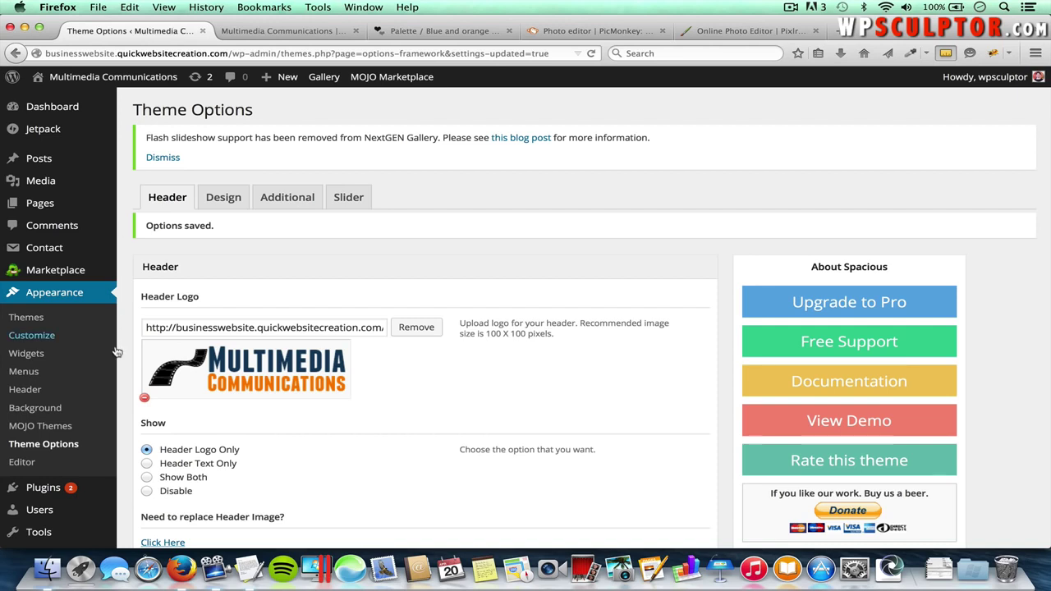
pyautogui.scroll(-2, 123, 407)
pyautogui.scroll(-1, 123, 408)
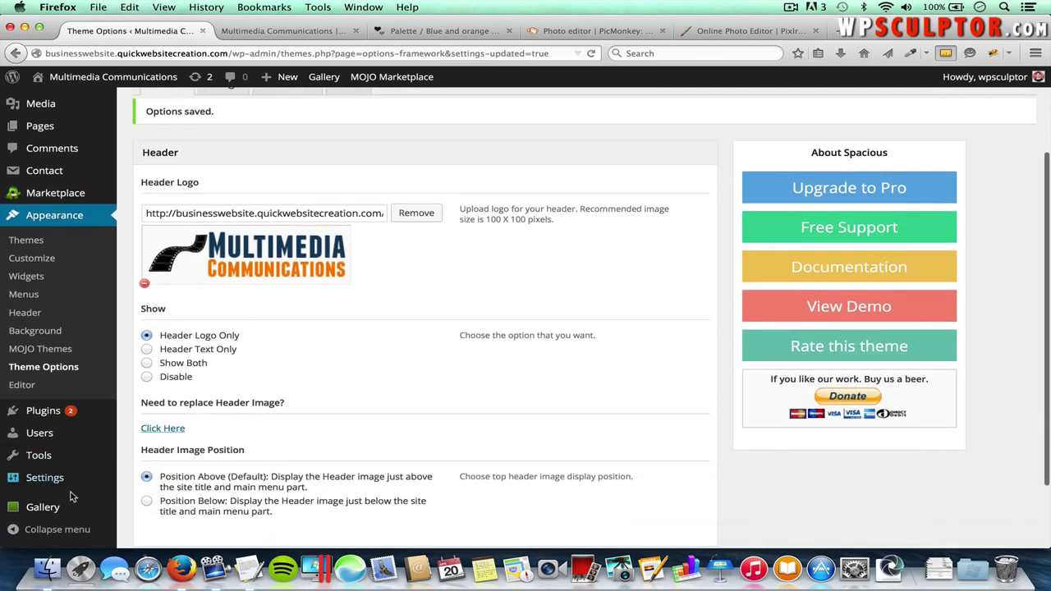
pyautogui.moveTo(82, 479)
pyautogui.click(157, 457)
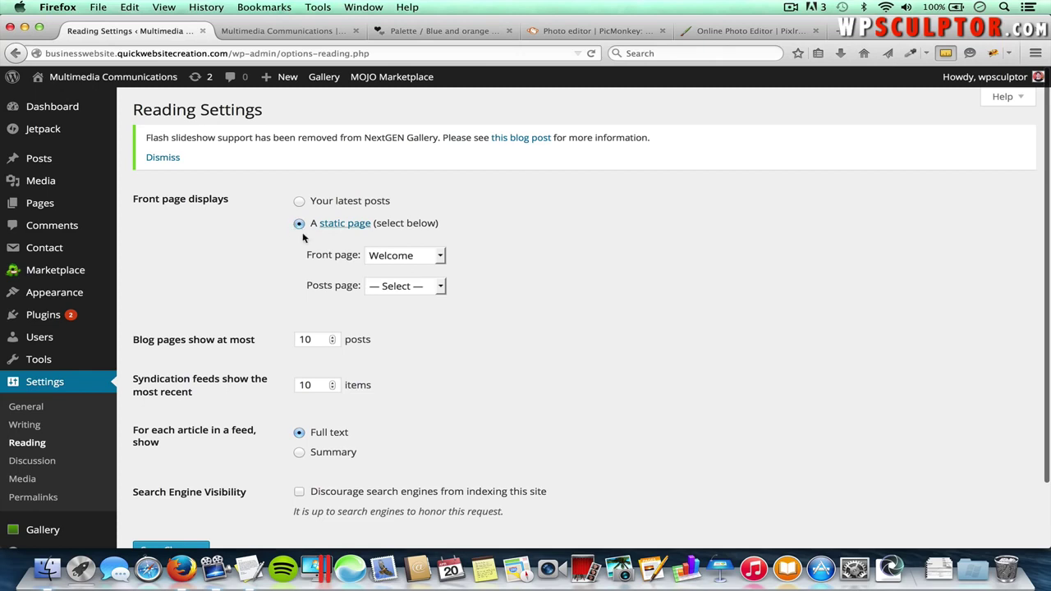
pyautogui.click(420, 257)
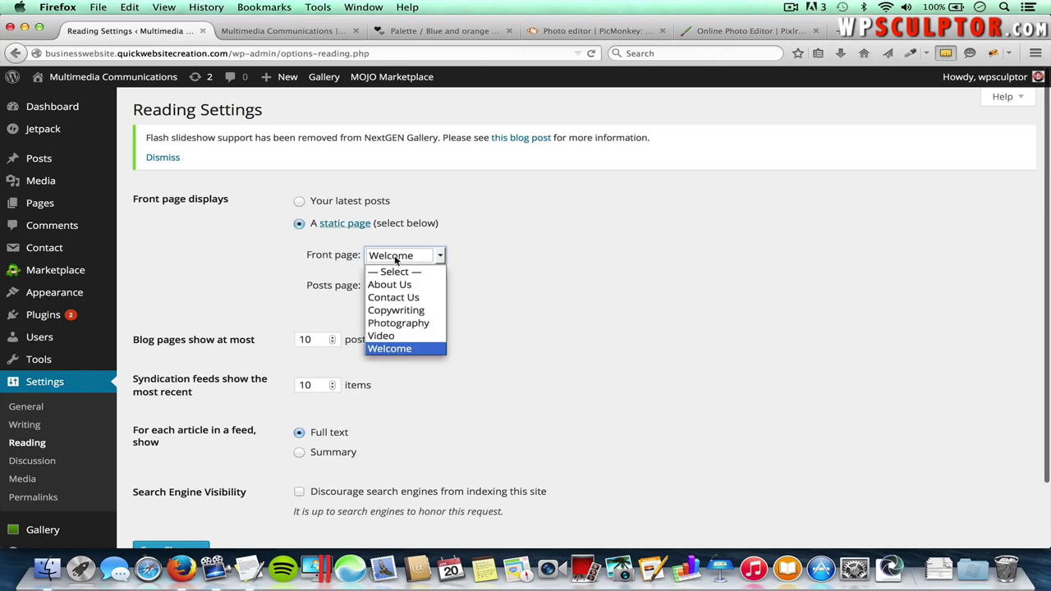
pyautogui.click(401, 349)
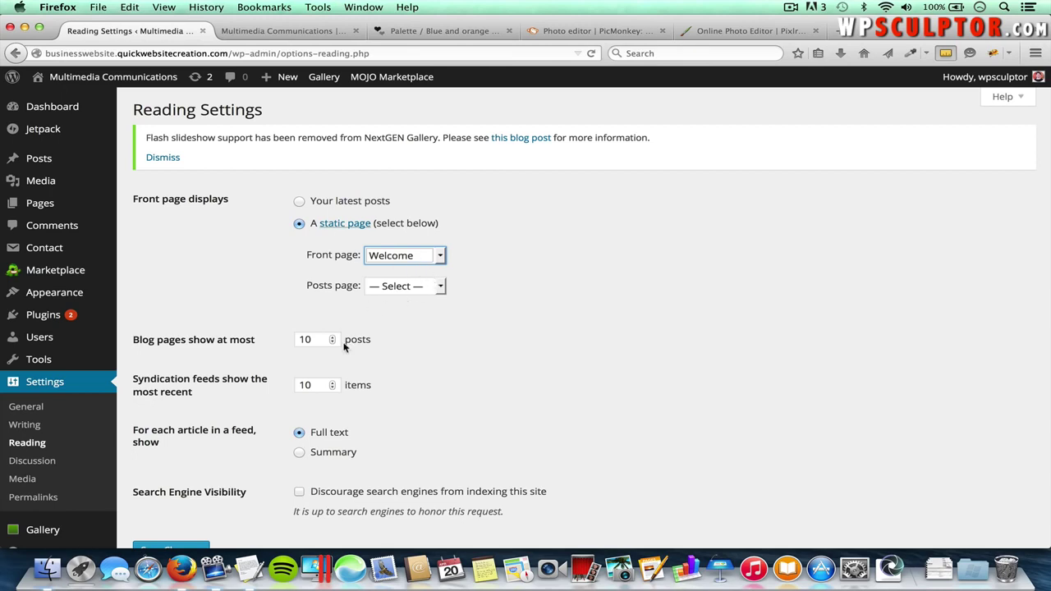
pyautogui.scroll(-3, 282, 387)
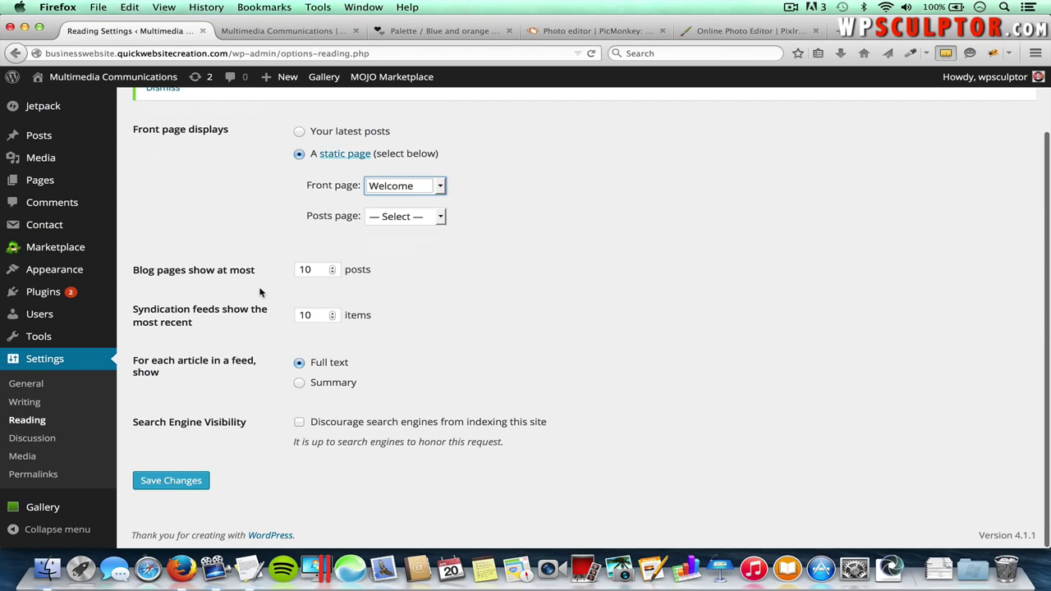
pyautogui.scroll(3, 260, 292)
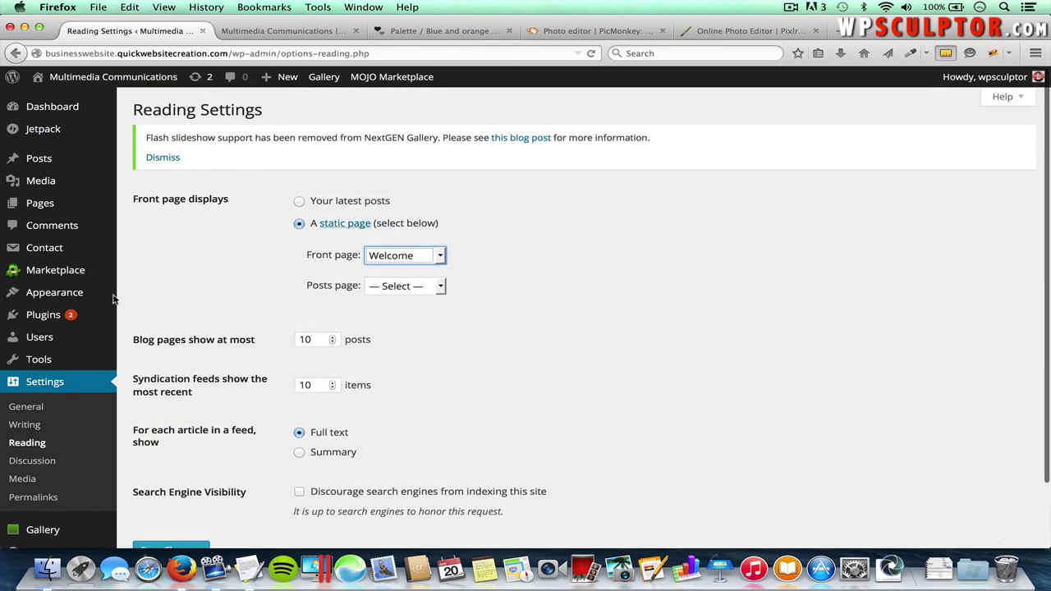
pyautogui.moveTo(99, 293)
pyautogui.click(173, 424)
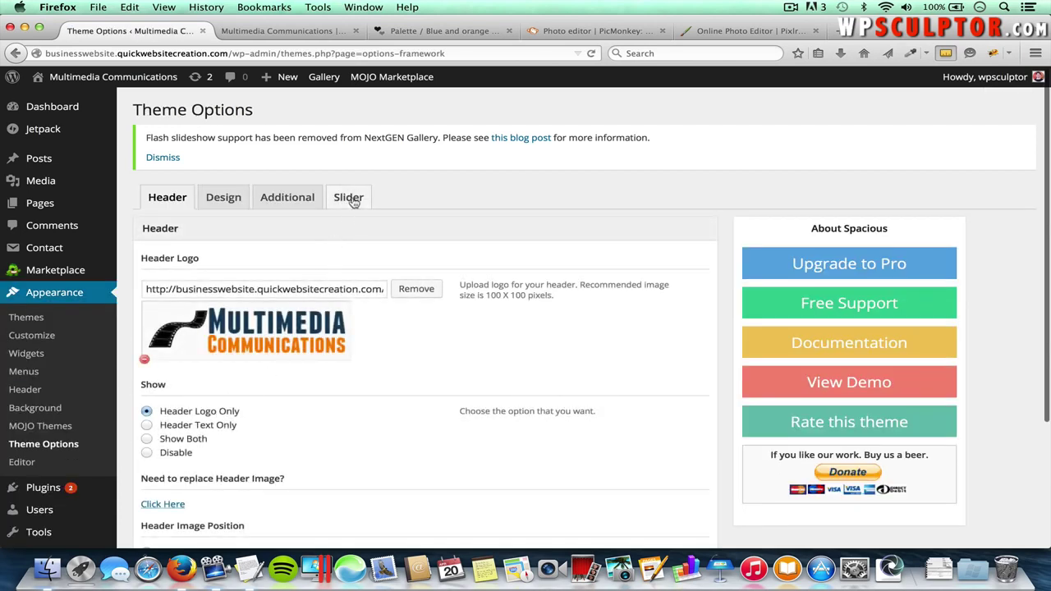
# - In the Slider settings, tick 'Check to activate slider'
pyautogui.click(353, 200)
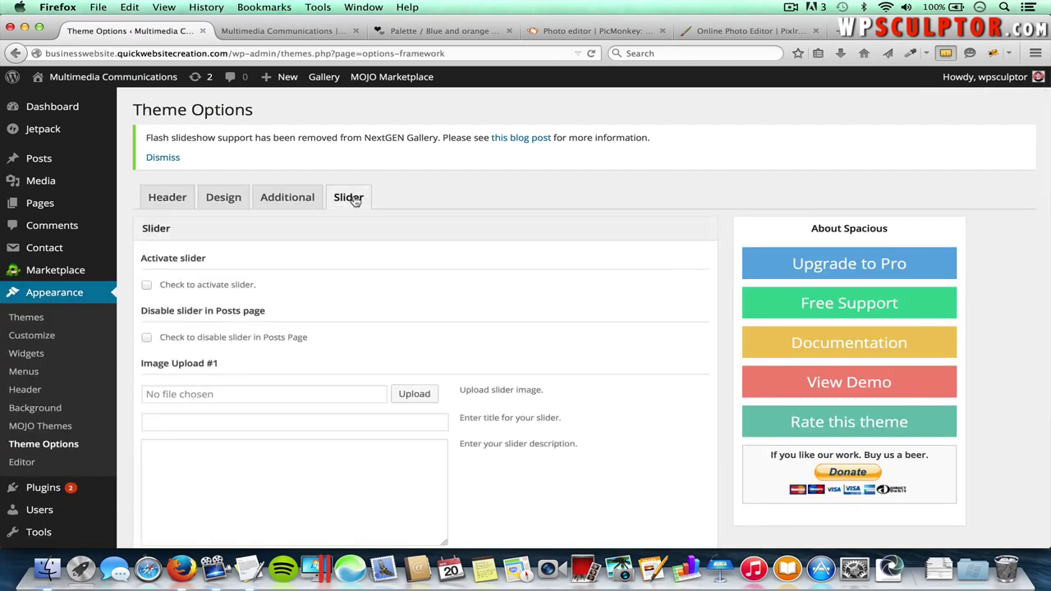
pyautogui.click(147, 286)
# - Open the Spacious demo and measure its slider with MeasureIt at about 1268 × 452 px
pyautogui.click(822, 383)
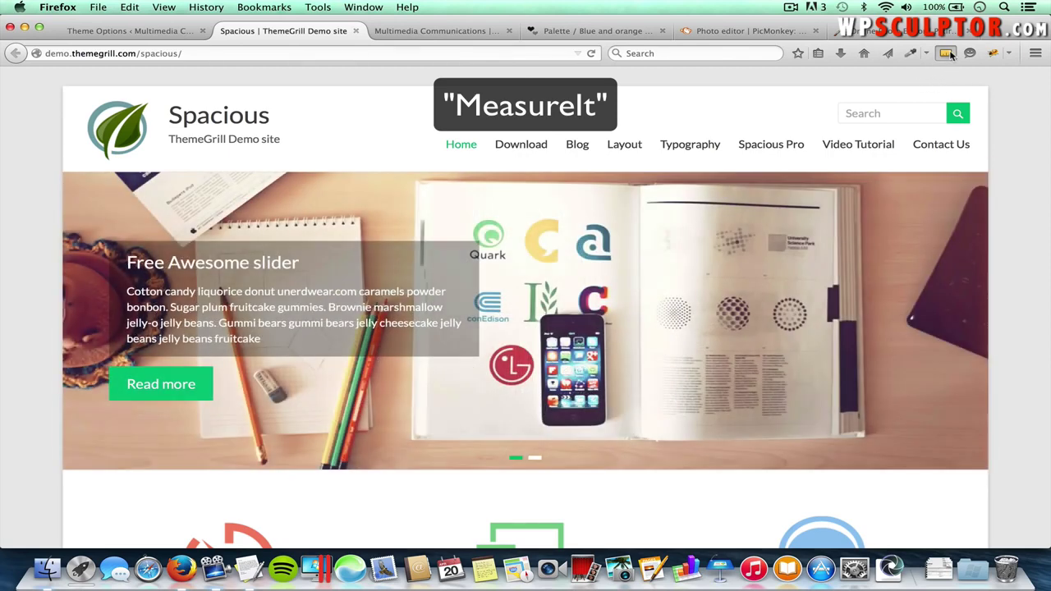
pyautogui.click(947, 54)
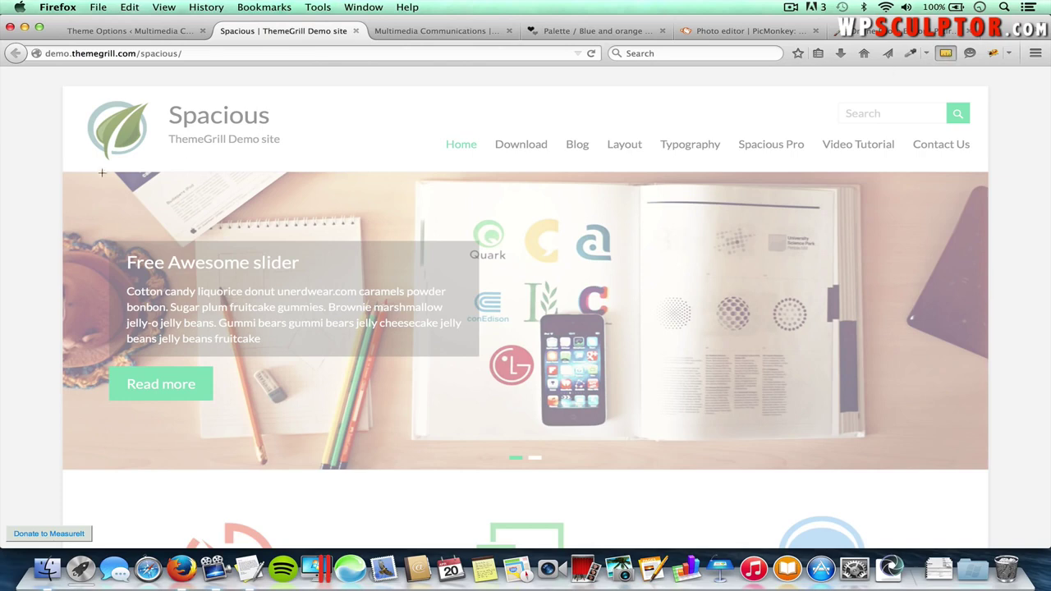
pyautogui.moveTo(60, 173); pyautogui.dragTo(988, 469)
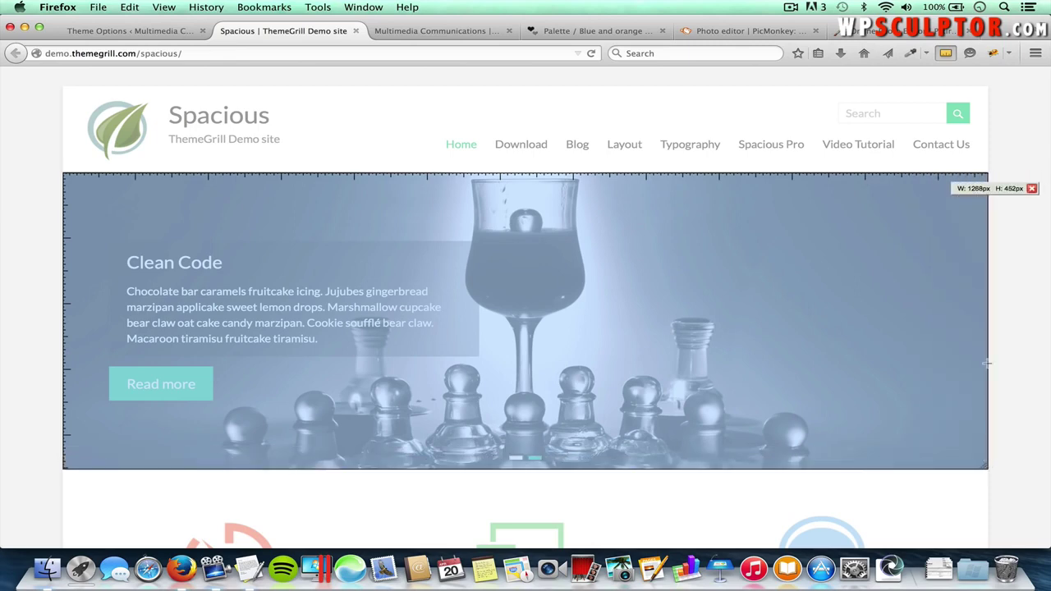
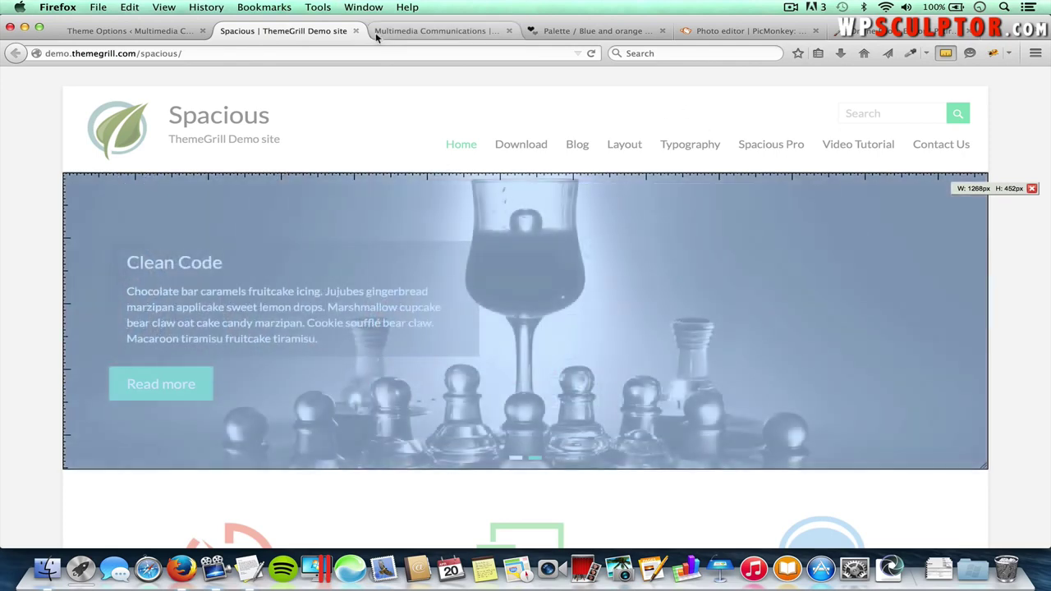
# - Close the Spacious demo, Palette, PicMonkey and old Pixlr browser tabs
pyautogui.click(357, 30)
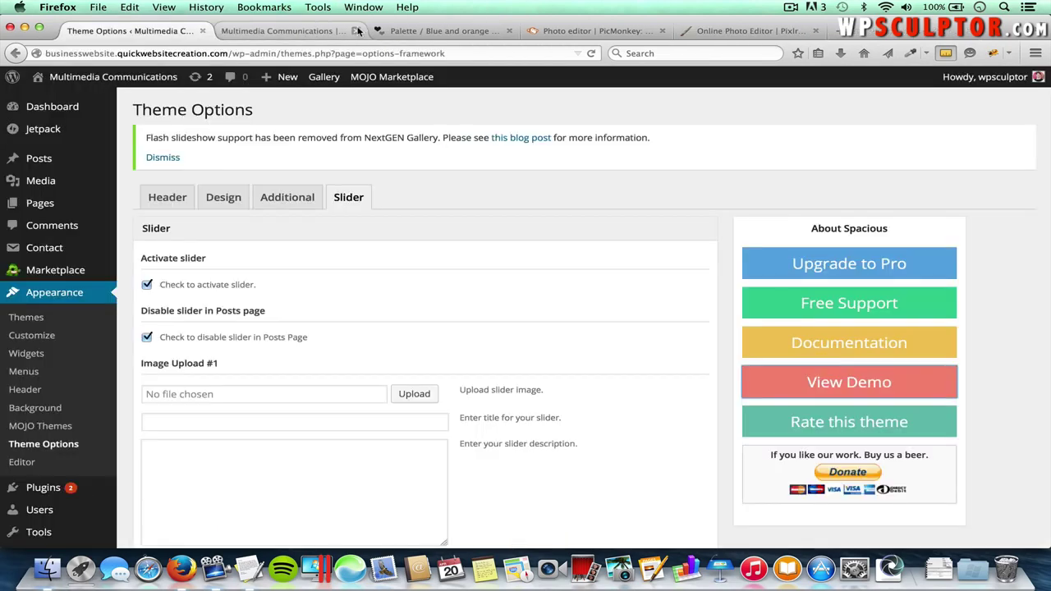
pyautogui.click(509, 31)
pyautogui.click(511, 32)
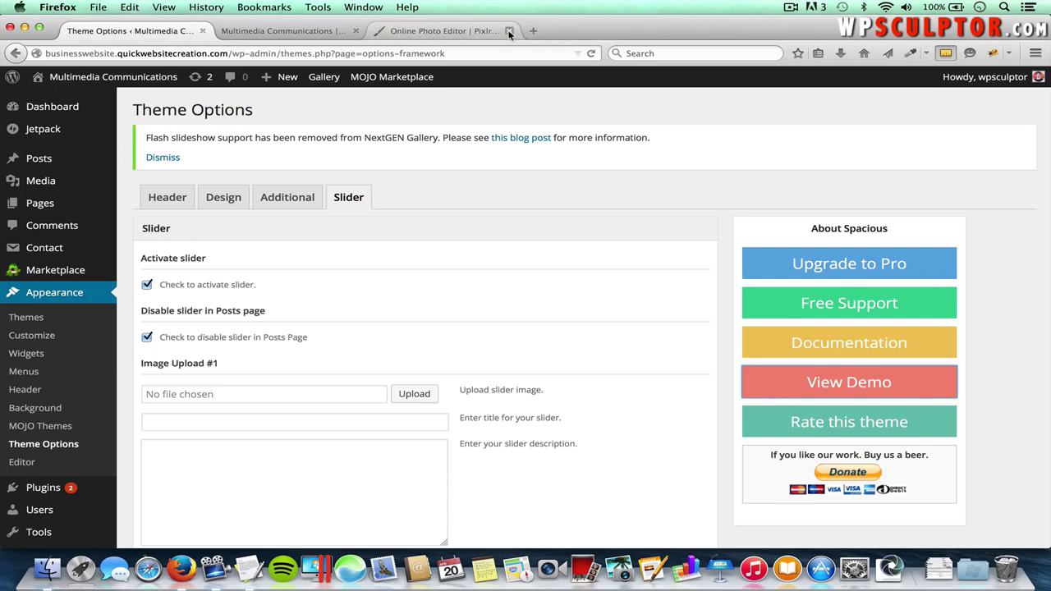
pyautogui.click(510, 31)
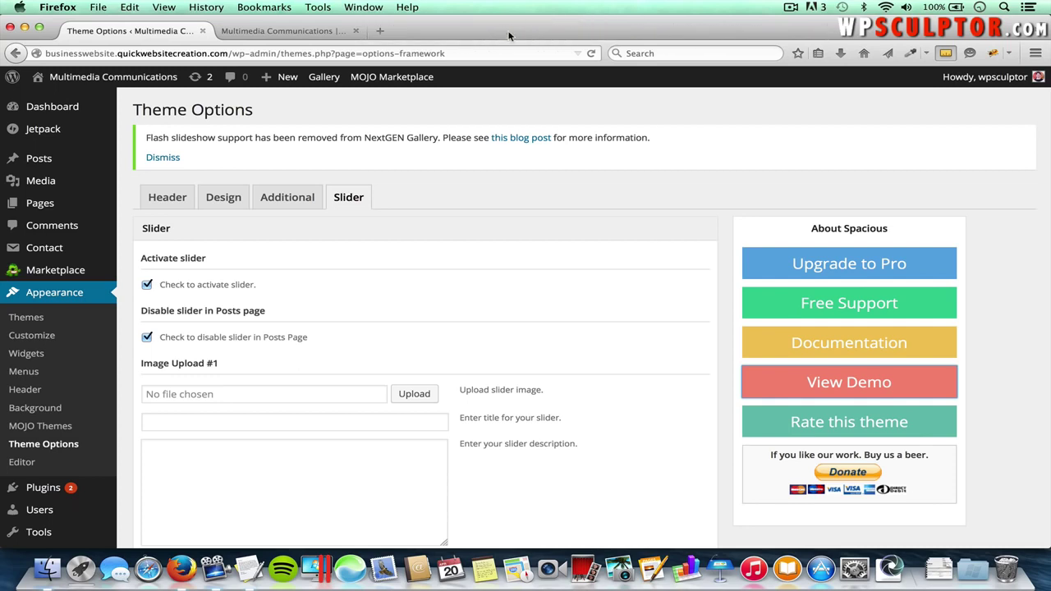
# - Go to pixlr.com in a new tab and launch the Pixlr Editor web app
pyautogui.click(381, 31)
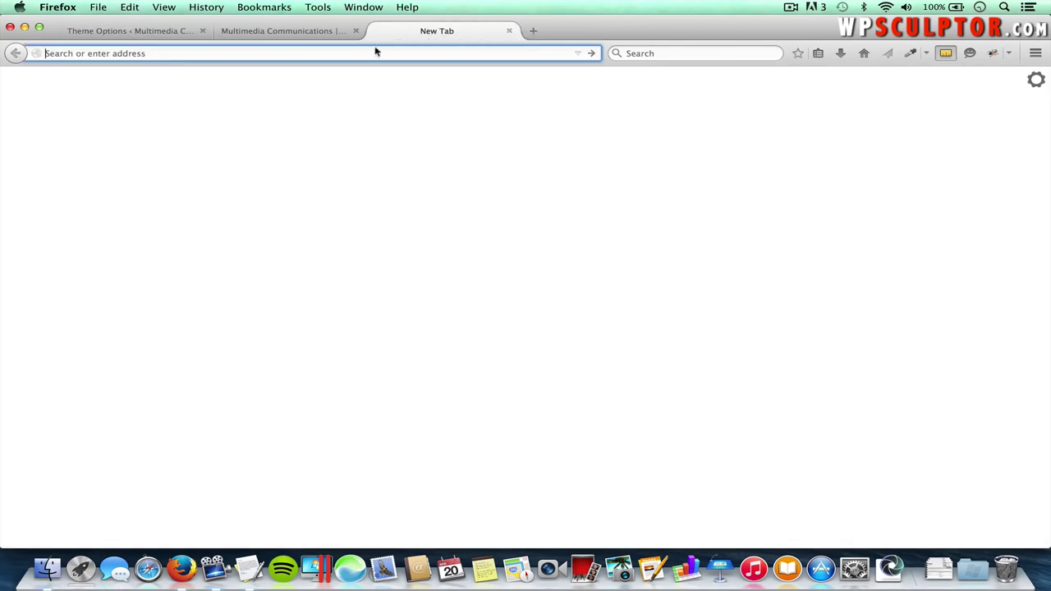
pyautogui.write('pixlr.com/')
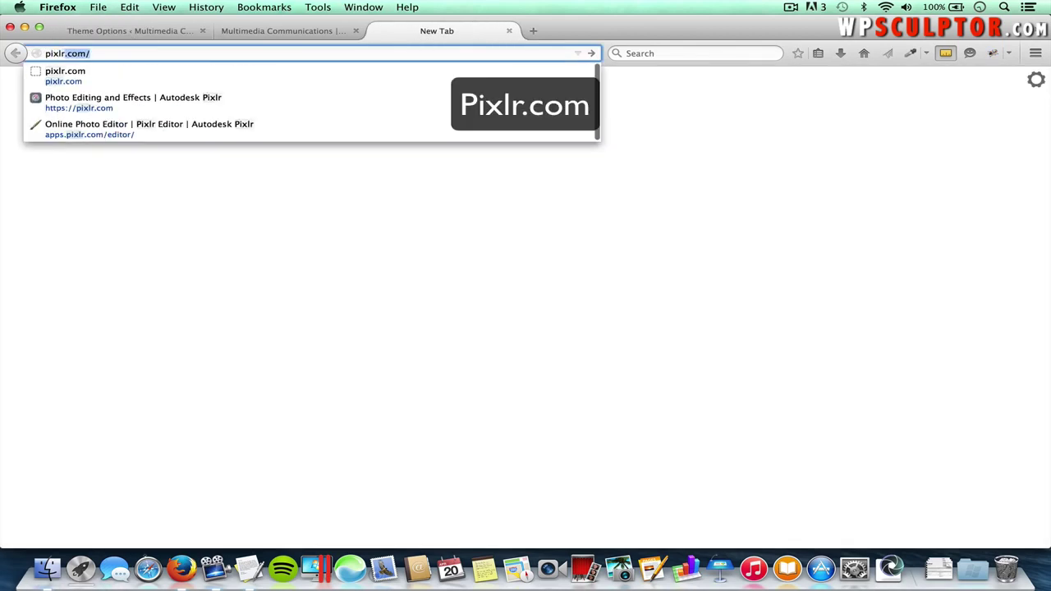
pyautogui.press('Return')
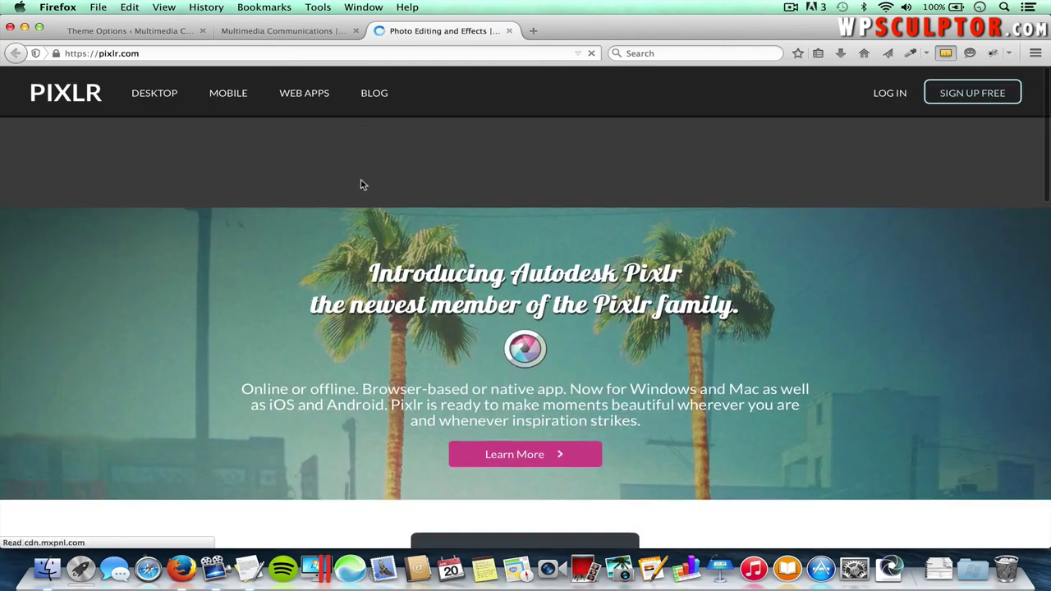
pyautogui.scroll(-3, 360, 184)
pyautogui.scroll(-3, 360, 184)
pyautogui.click(307, 440)
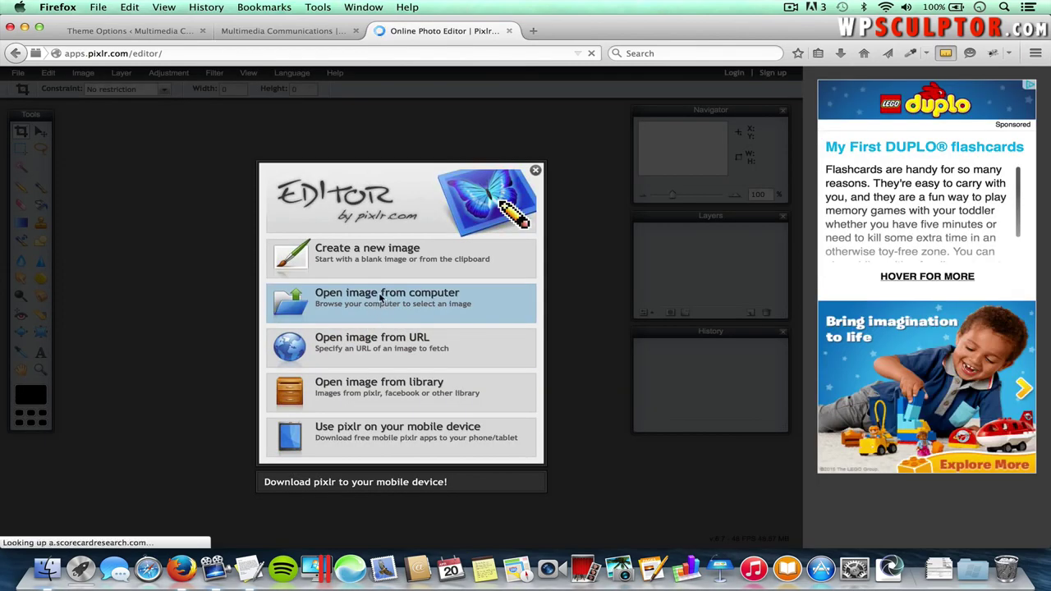
# - Open Sunrise.jpg from the Slide Images folder and zoom to 40%
pyautogui.click(380, 304)
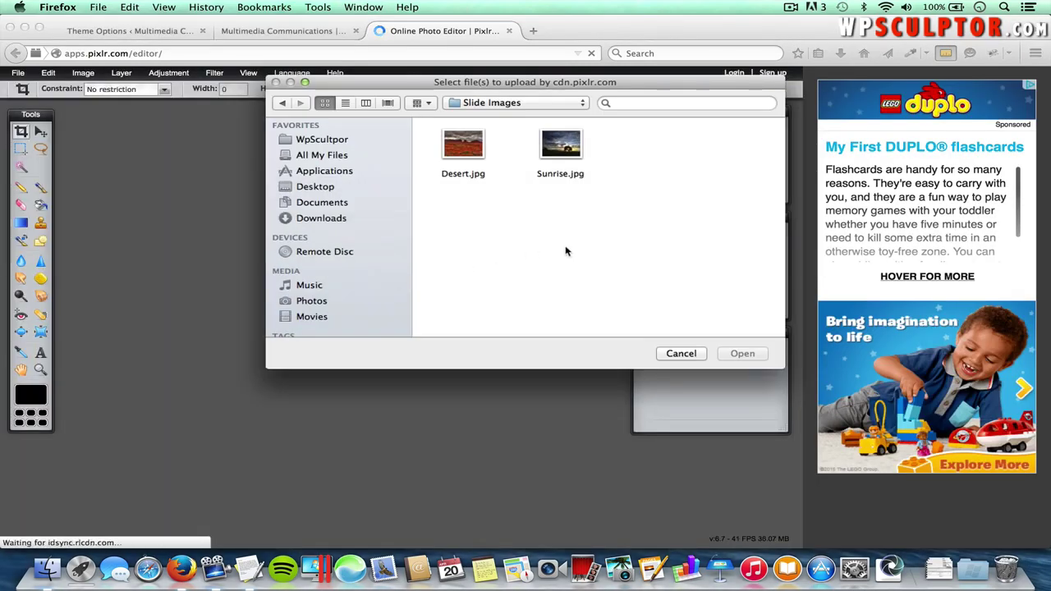
pyautogui.click(500, 104)
pyautogui.click(500, 104)
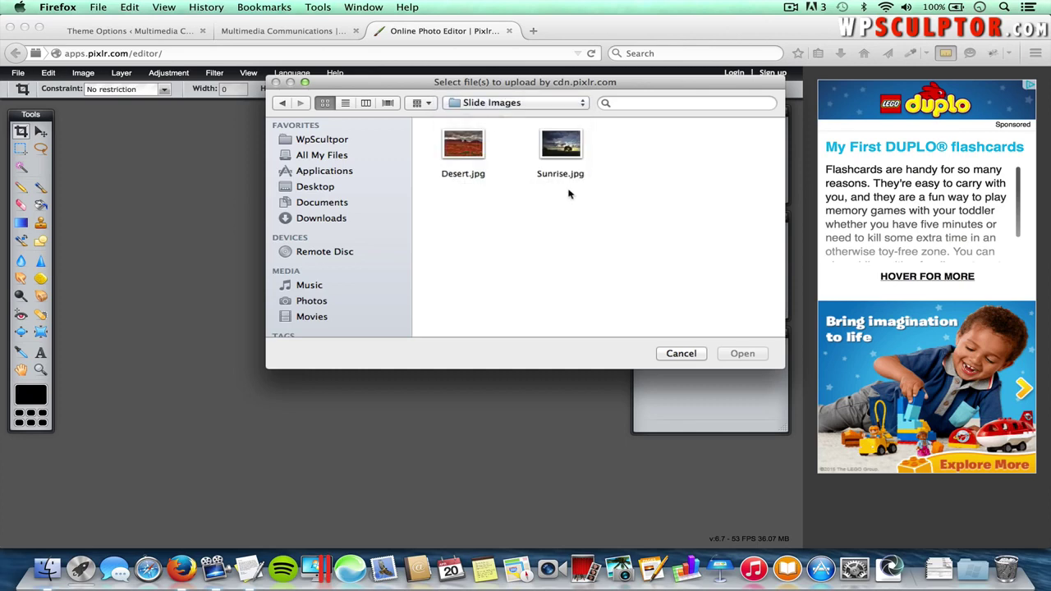
pyautogui.doubleClick(562, 147)
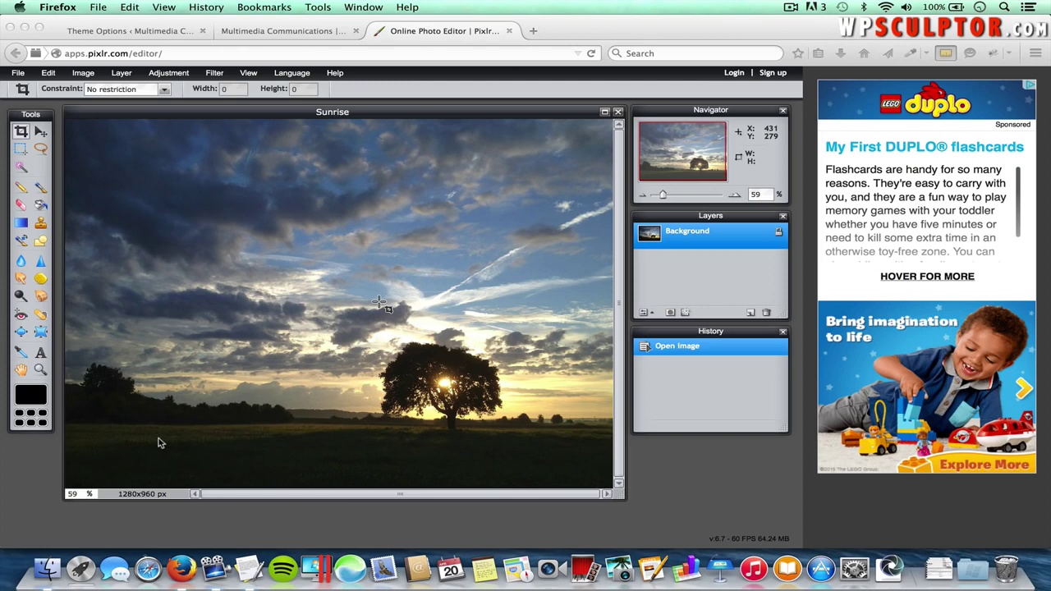
pyautogui.click(74, 495)
pyautogui.write('50')
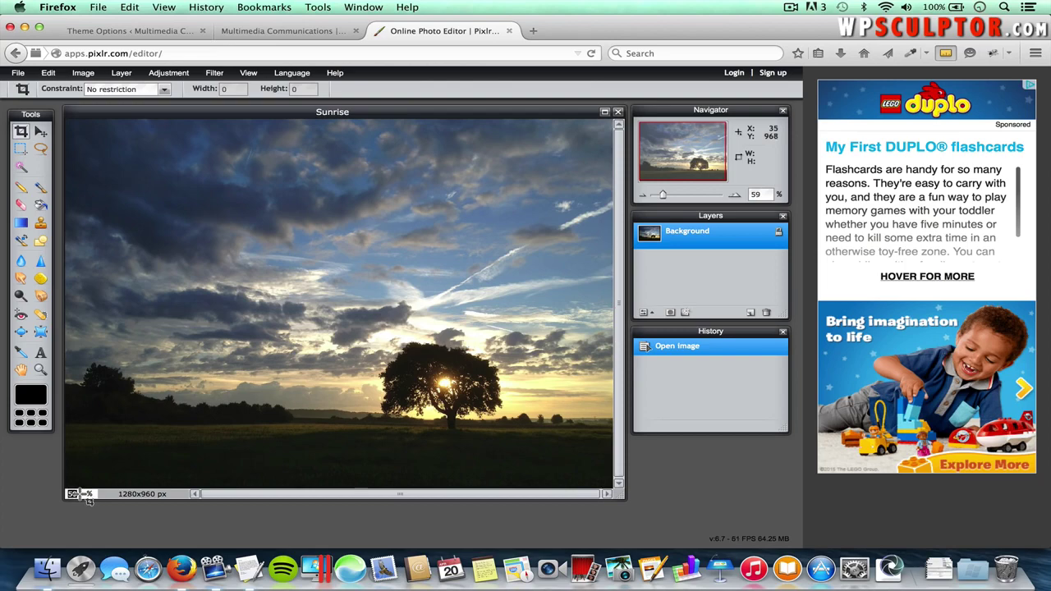
pyautogui.write('100')
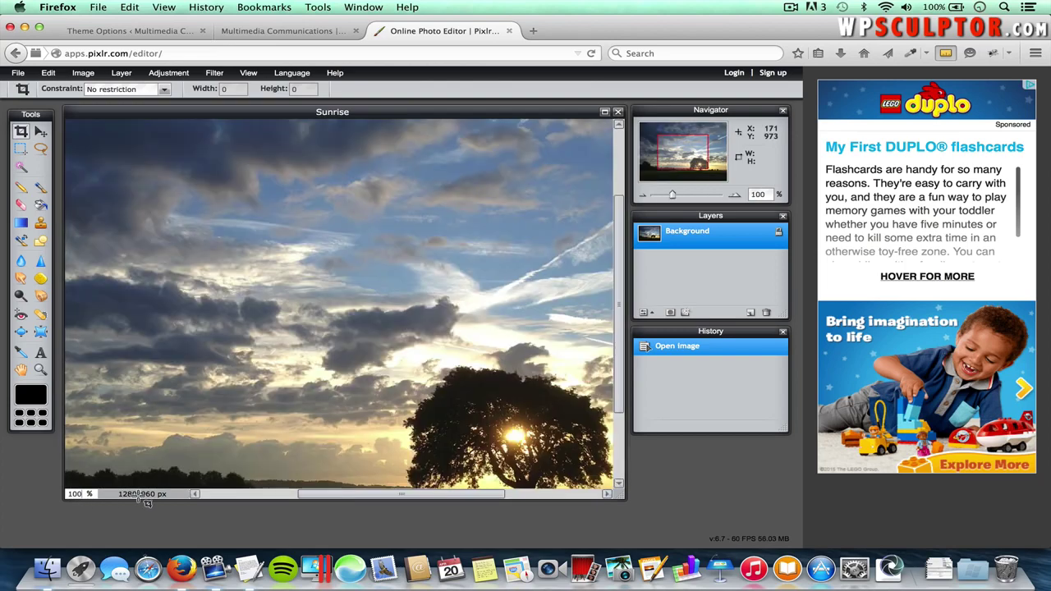
pyautogui.moveTo(621, 234); pyautogui.dragTo(621, 189)
pyautogui.doubleClick(71, 494)
pyautogui.write('40')
pyautogui.press('Return')
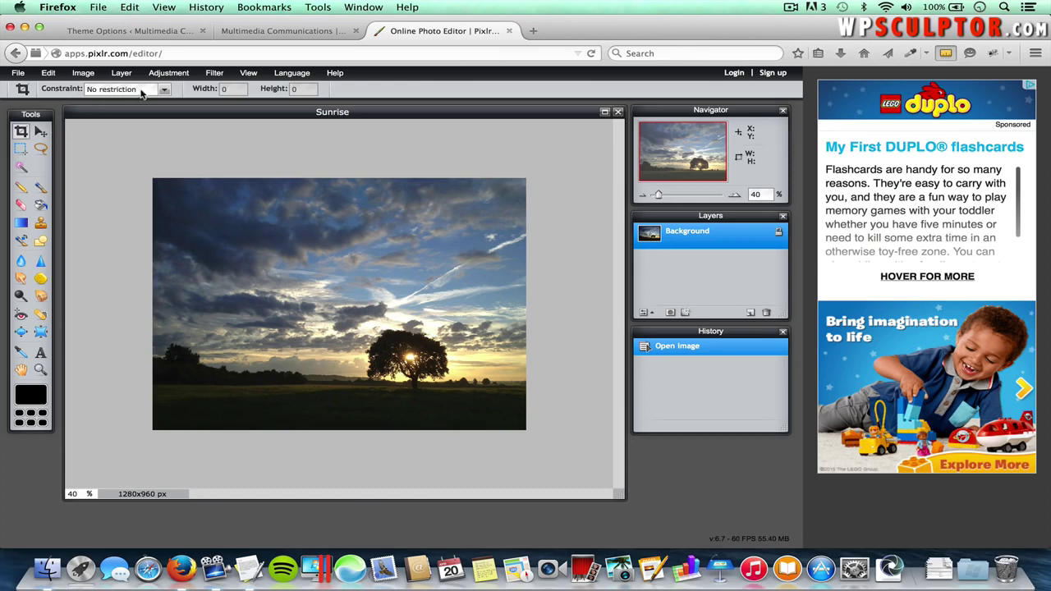
# - Crop to a fixed 1270x450 output size framing the tree and setting sun, then zoom to 100%
pyautogui.click(142, 92)
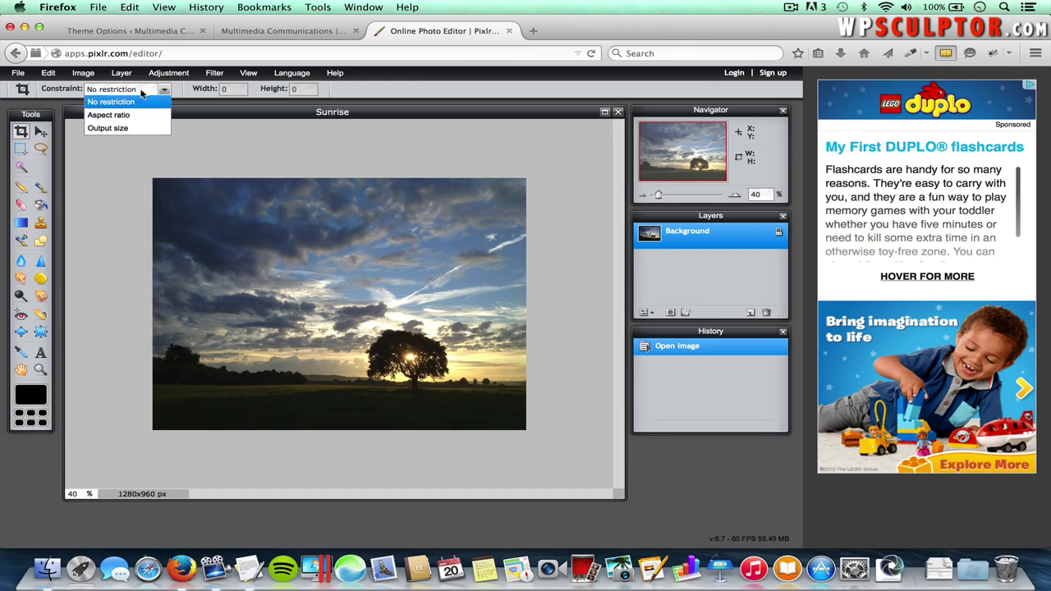
pyautogui.click(126, 129)
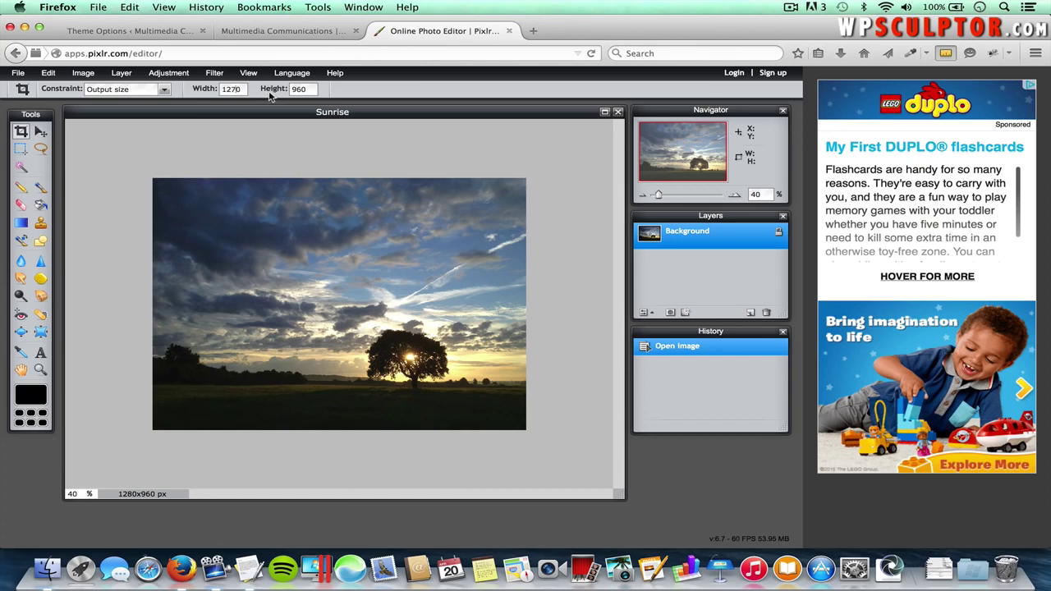
pyautogui.doubleClick(303, 89)
pyautogui.write('450')
pyautogui.moveTo(124, 153); pyautogui.dragTo(564, 340)
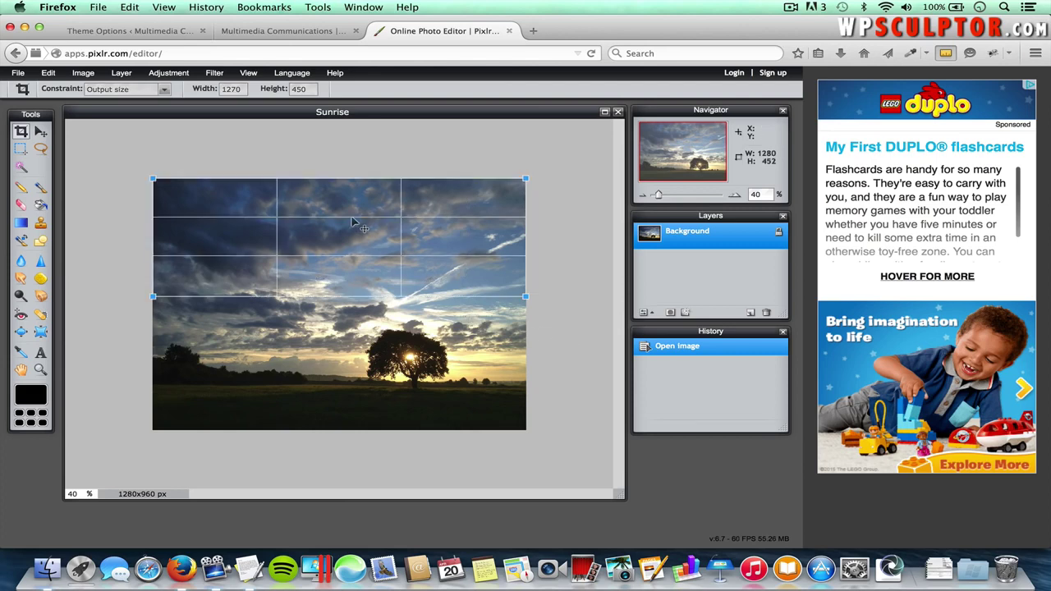
pyautogui.moveTo(352, 220); pyautogui.dragTo(364, 326)
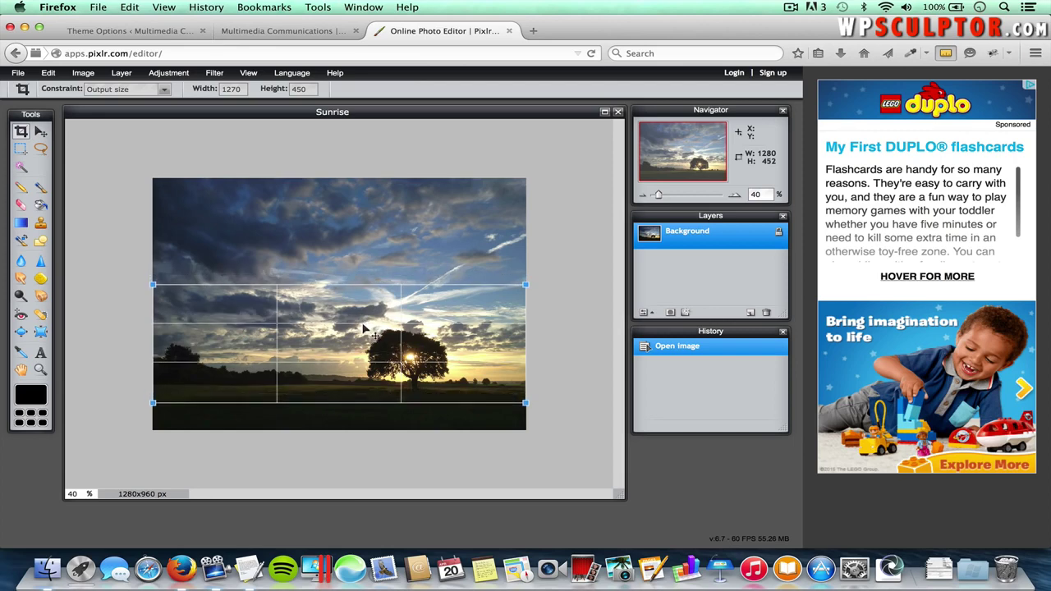
pyautogui.press('Return')
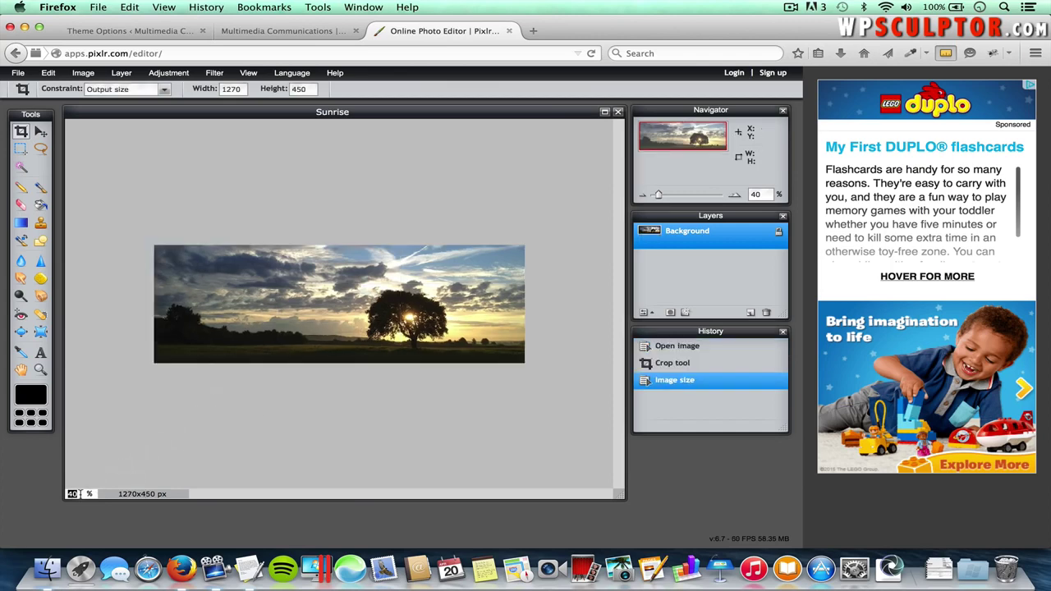
pyautogui.write('5')
pyautogui.press('Return')
pyautogui.write('100')
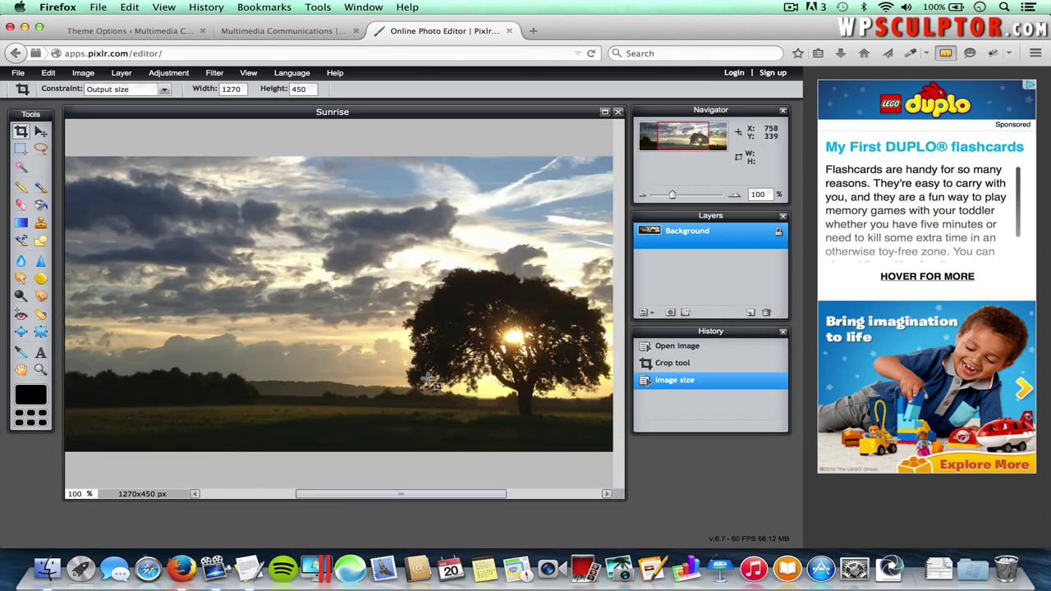
# - Save the cropped image as 'Slide 1' JPEG, quality 80, into the Slide Images folder
pyautogui.click(18, 73)
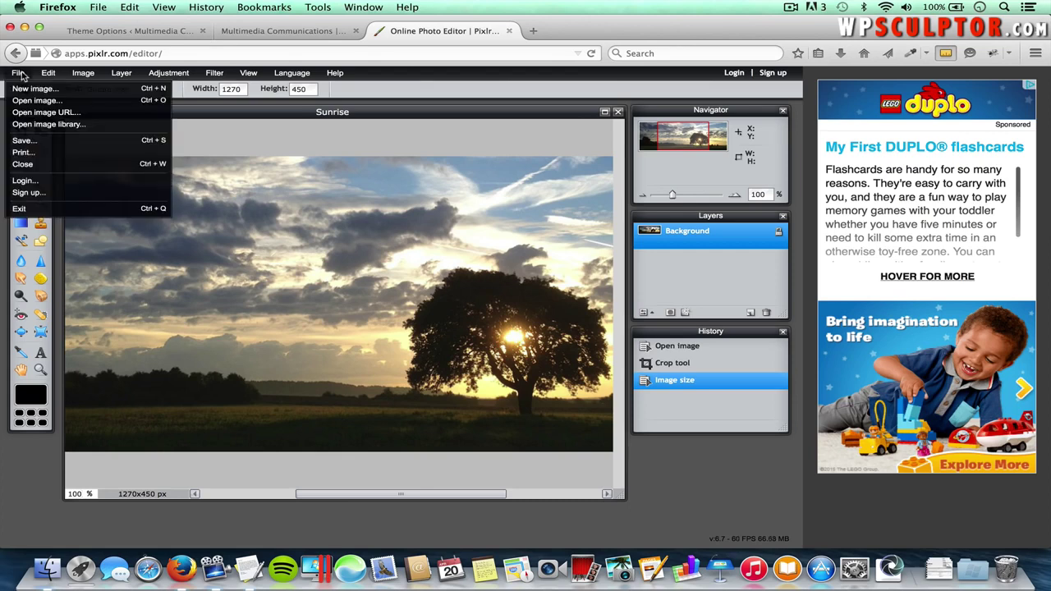
pyautogui.click(24, 139)
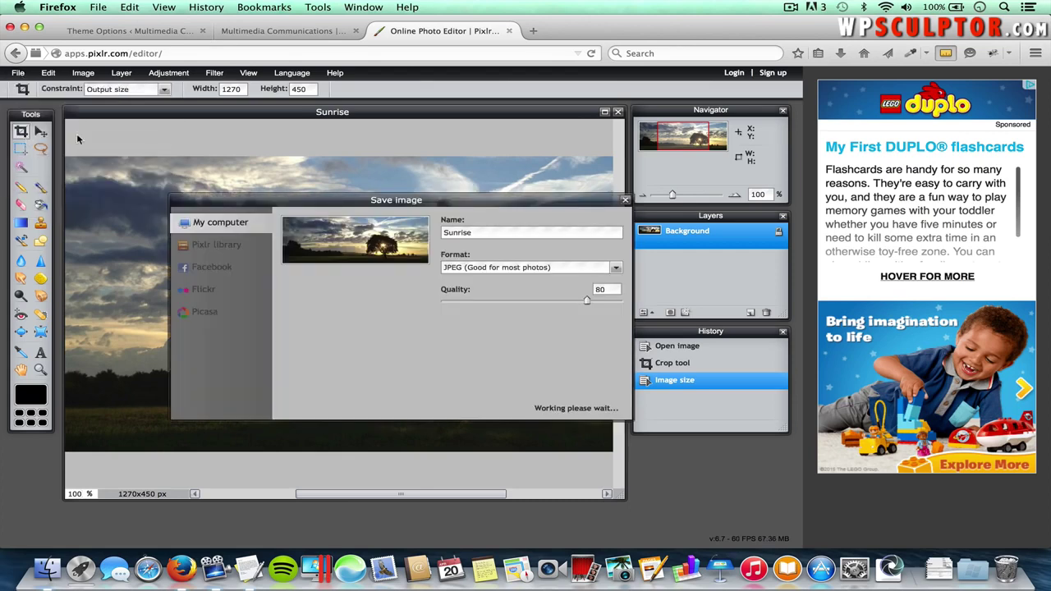
pyautogui.doubleClick(476, 233)
pyautogui.write('Slide 1')
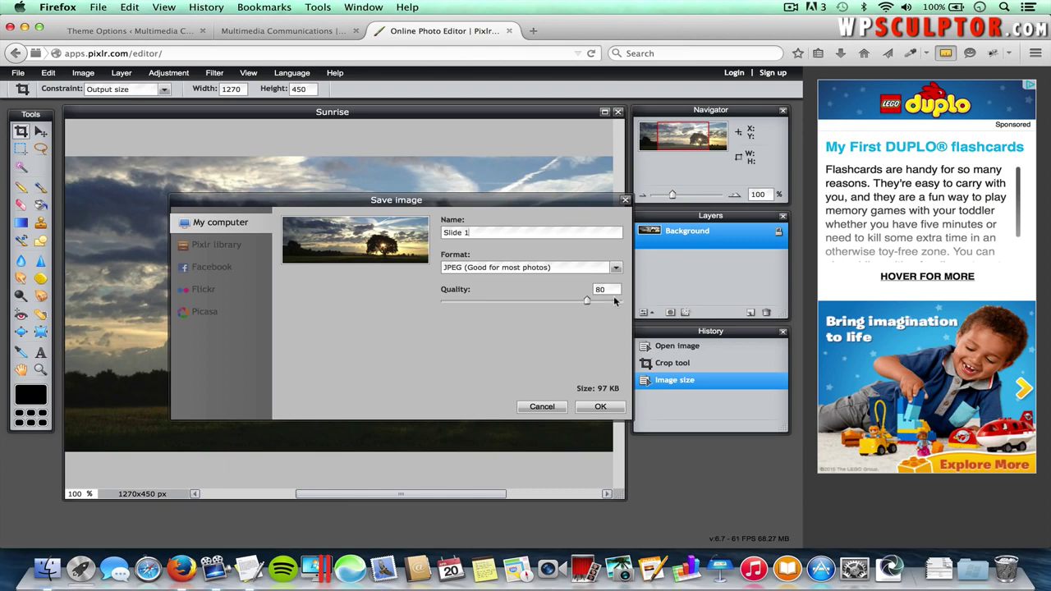
pyautogui.click(598, 408)
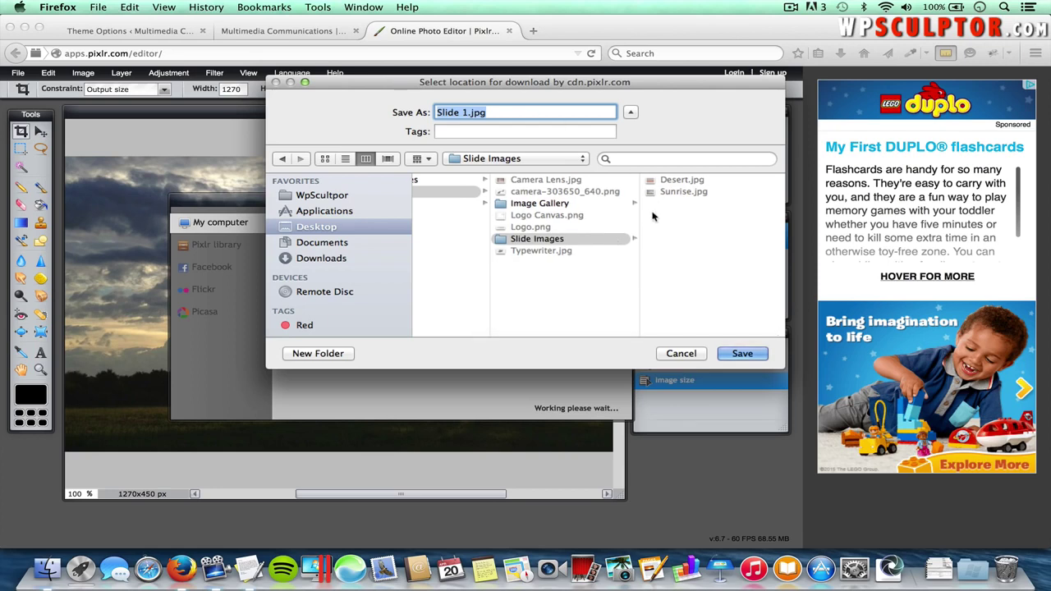
pyautogui.click(742, 354)
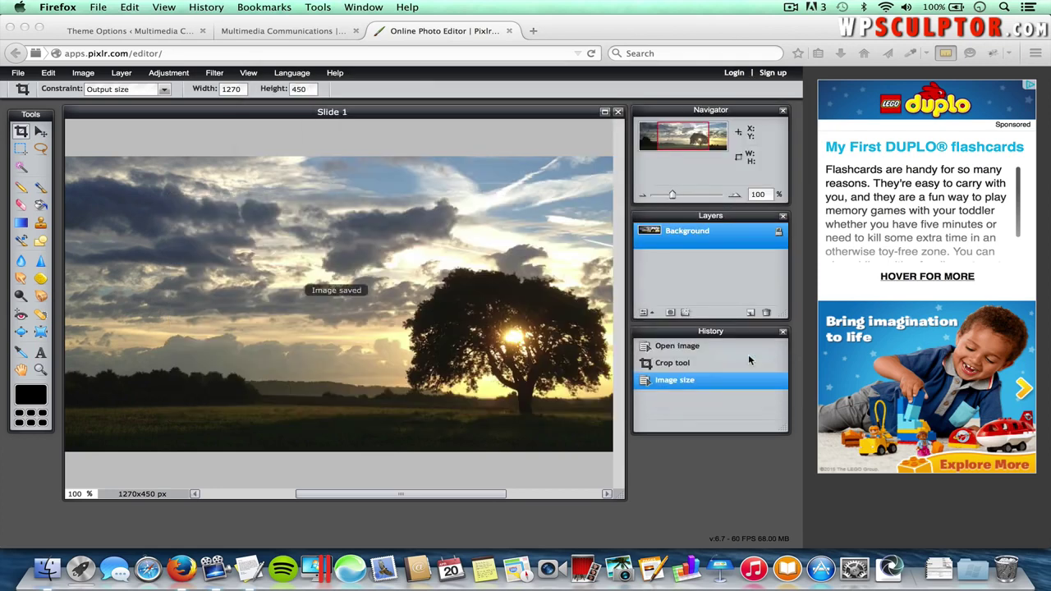
# - Open Desert.jpg, zoom to 40% and crop it full-width to 1270x450 px
pyautogui.click(23, 75)
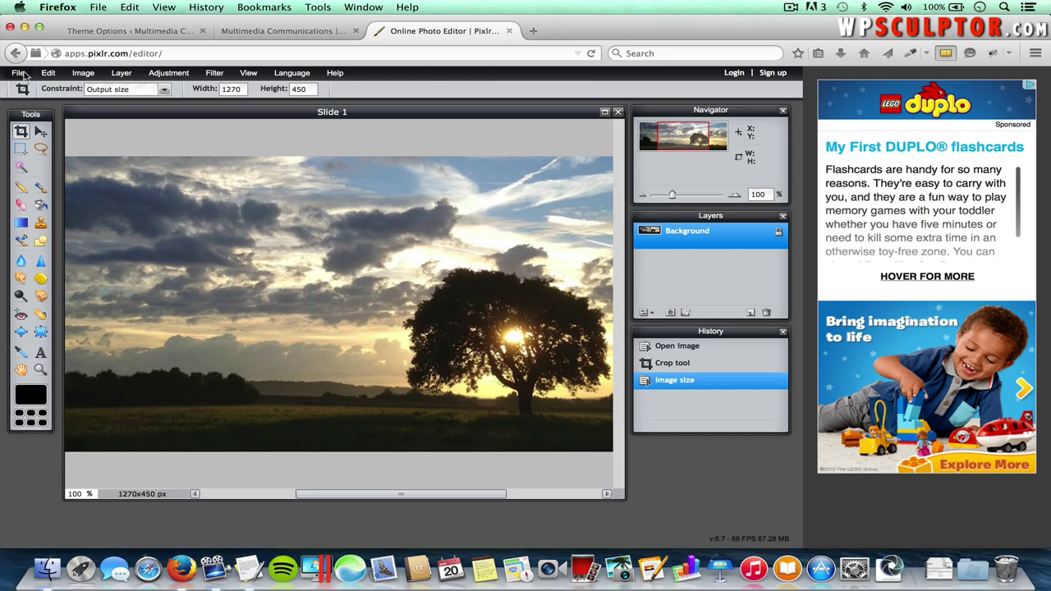
pyautogui.click(19, 73)
pyautogui.click(27, 101)
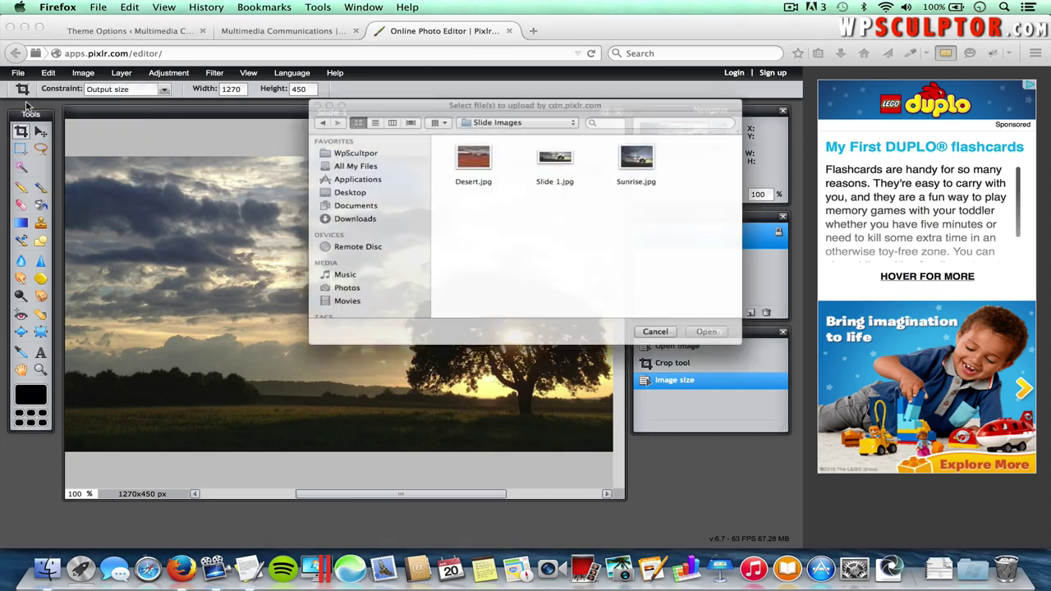
pyautogui.doubleClick(465, 148)
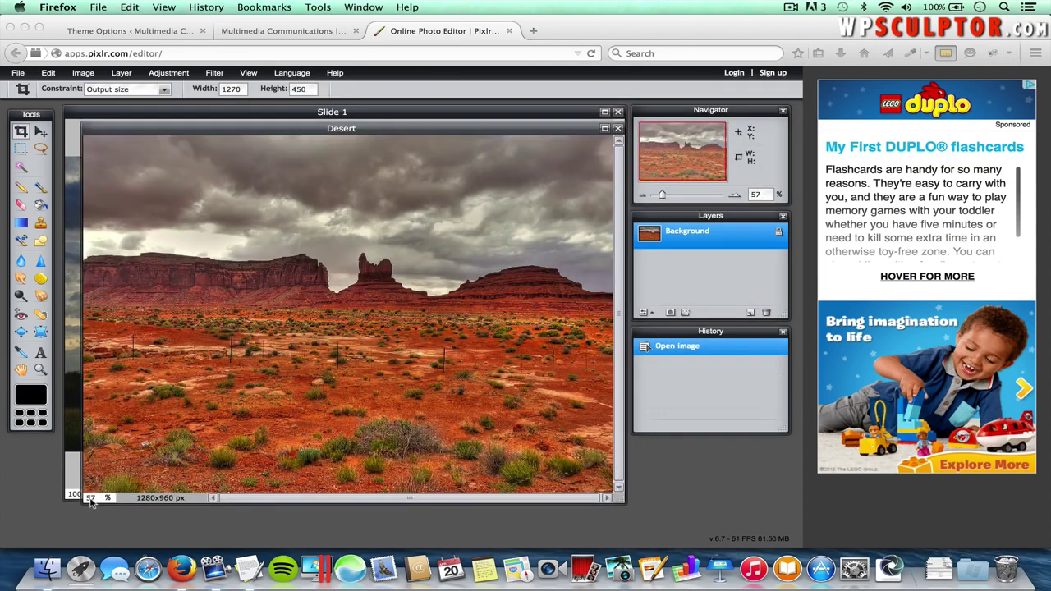
pyautogui.click(91, 498)
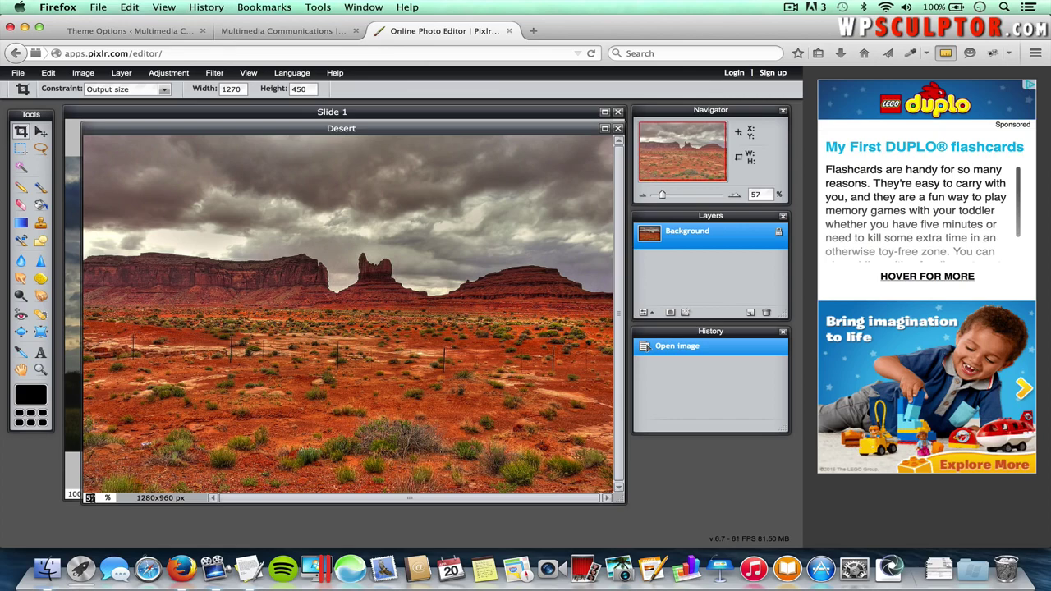
pyautogui.write('40')
pyautogui.press('Return')
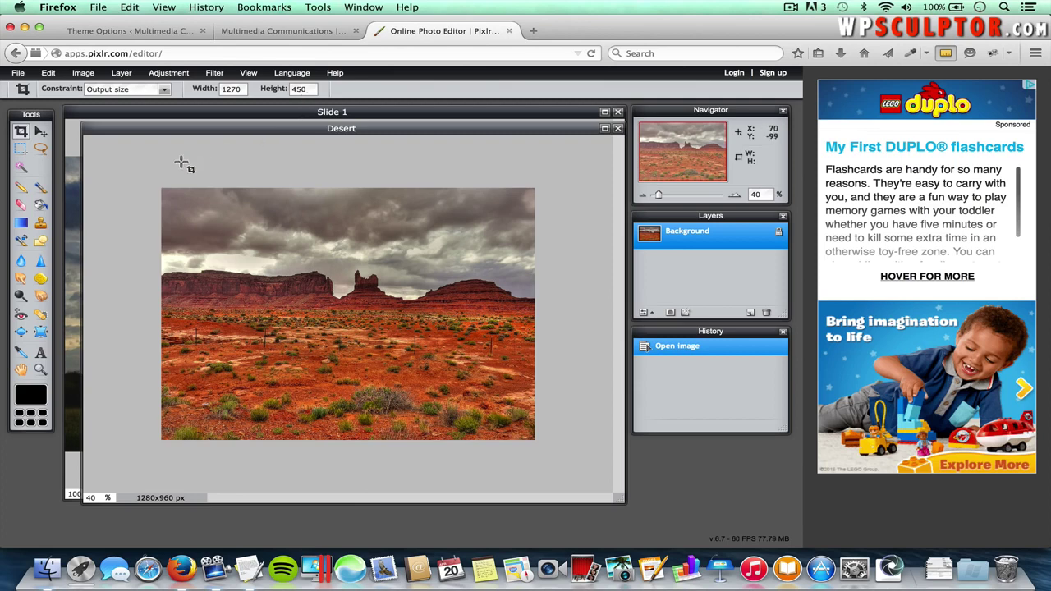
pyautogui.moveTo(162, 189); pyautogui.dragTo(566, 319)
pyautogui.moveTo(362, 225); pyautogui.dragTo(368, 265)
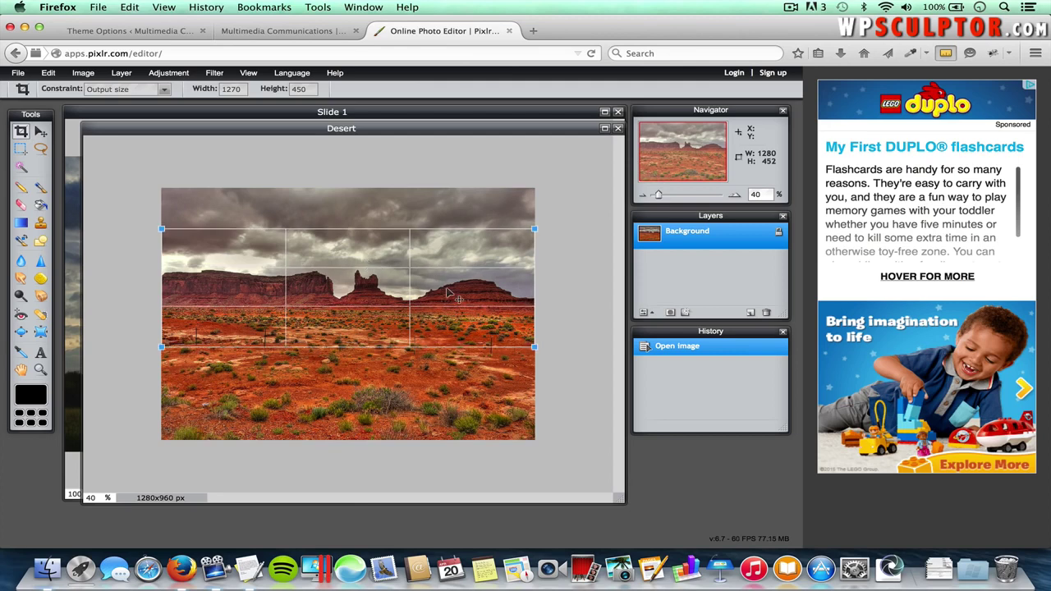
pyautogui.press('Return')
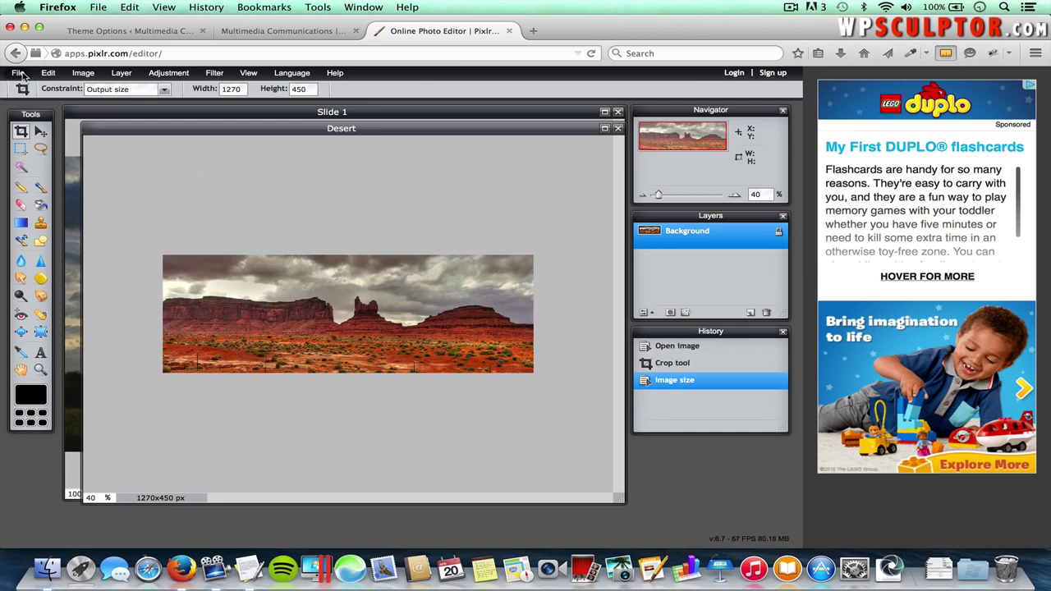
# - Save the cropped desert image as Slide 2.jpg in the Slide Images folder
pyautogui.click(19, 73)
pyautogui.click(31, 143)
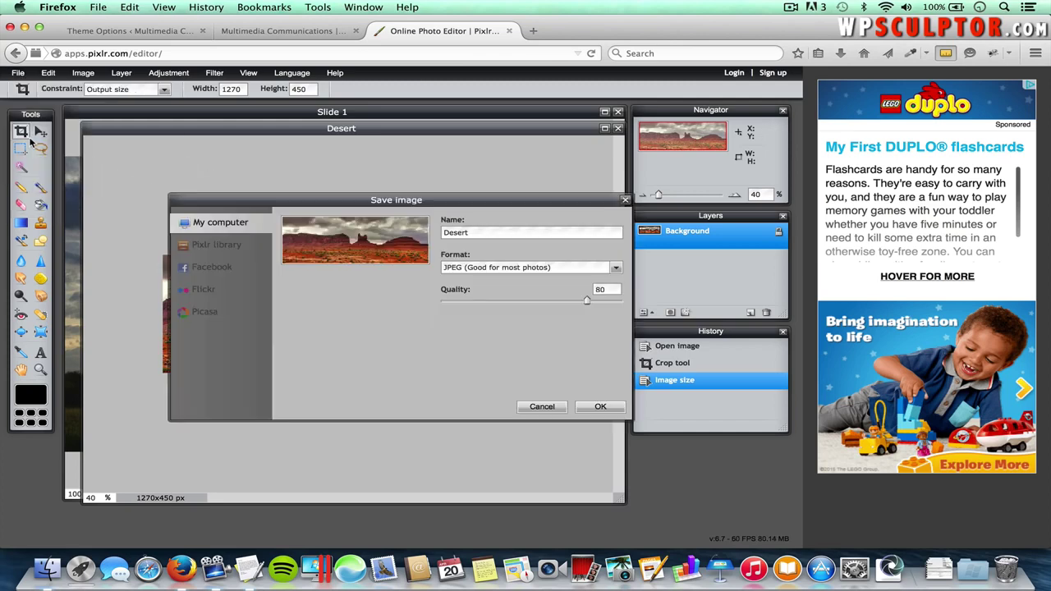
pyautogui.doubleClick(467, 232)
pyautogui.write('Slide 2')
pyautogui.click(601, 408)
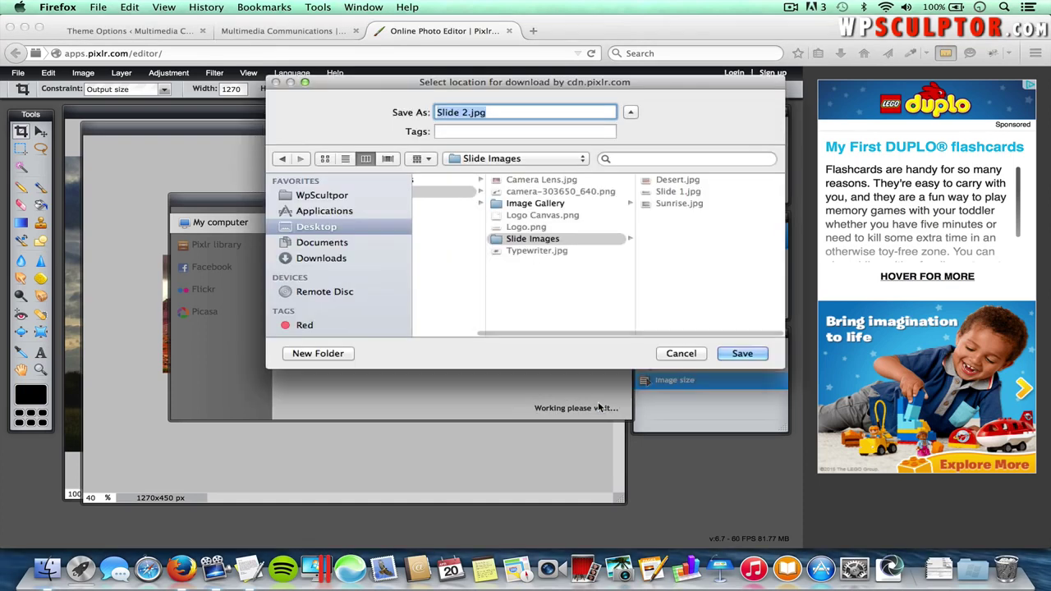
pyautogui.click(743, 353)
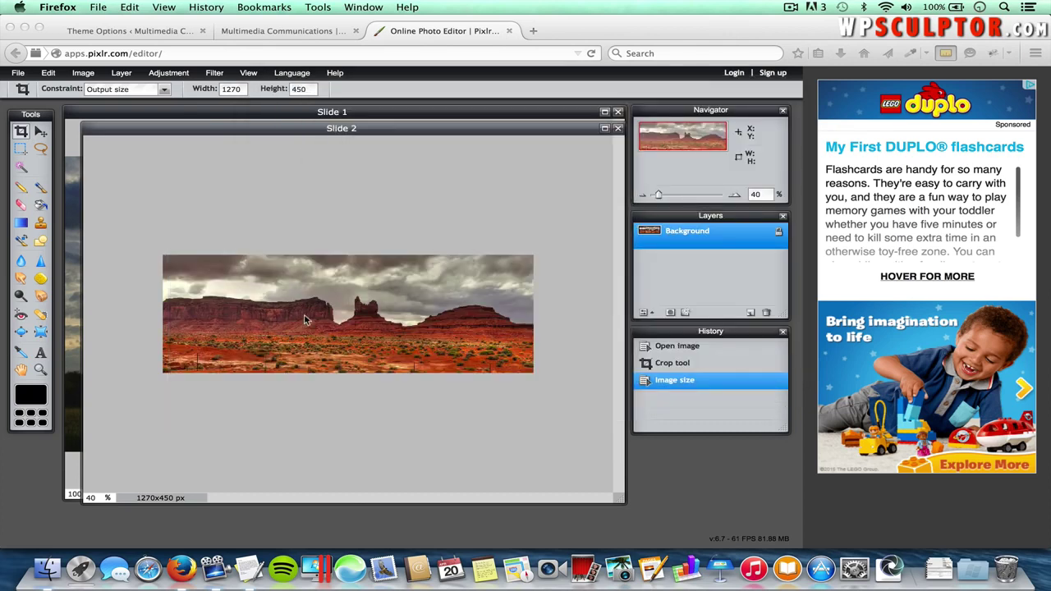
# - Open Sunrise.jpg again and zoom to 40%
pyautogui.click(18, 73)
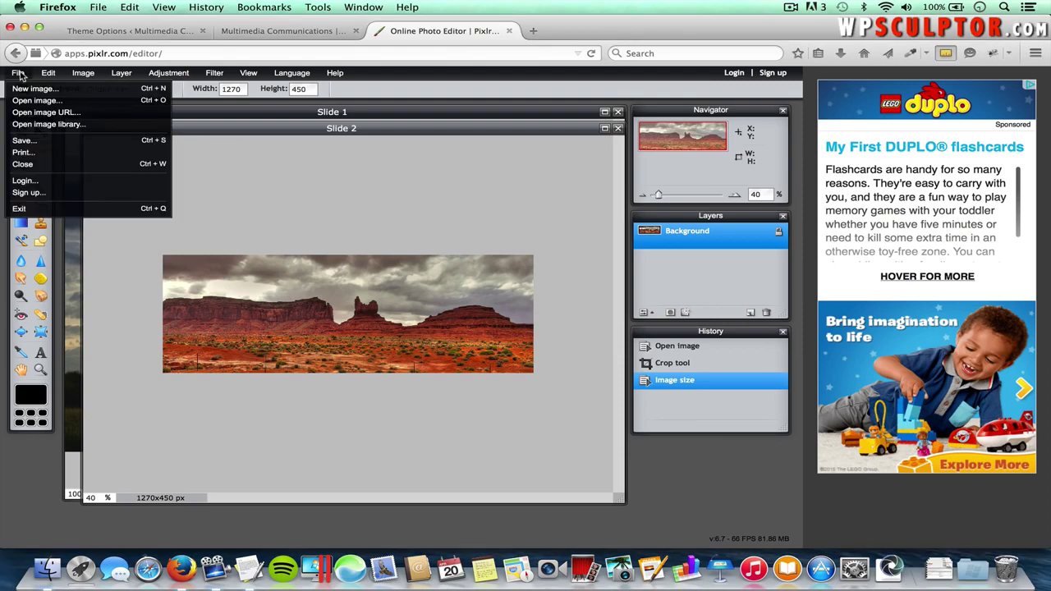
pyautogui.click(29, 100)
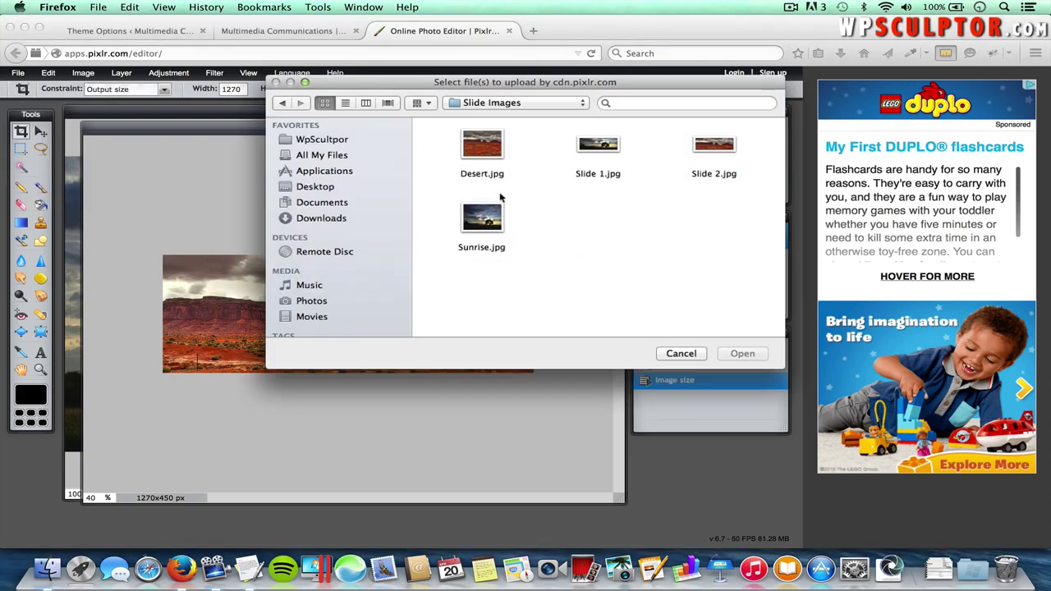
pyautogui.doubleClick(483, 220)
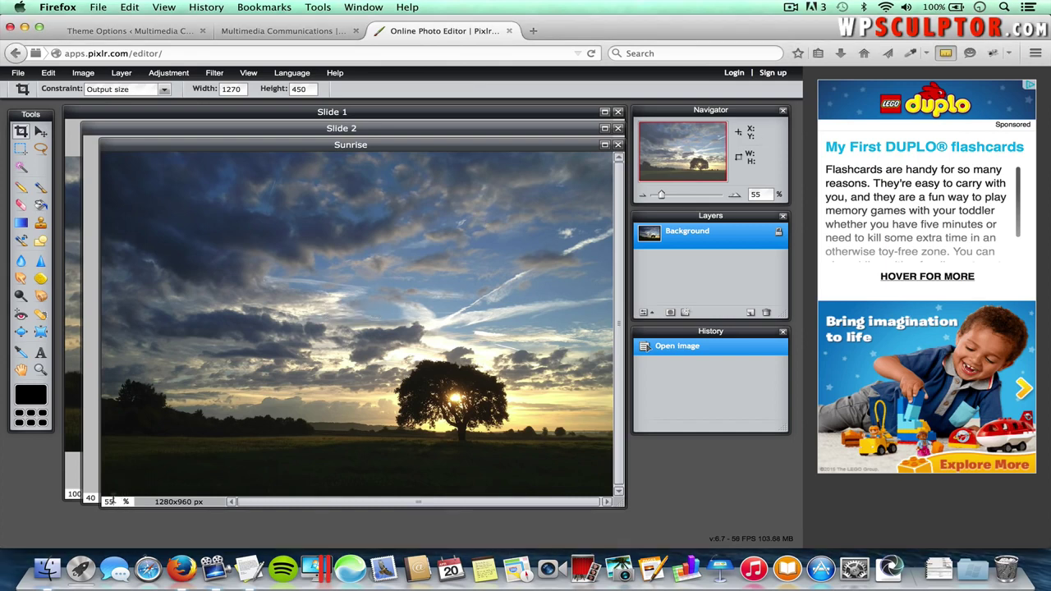
pyautogui.write('40')
pyautogui.press('Return')
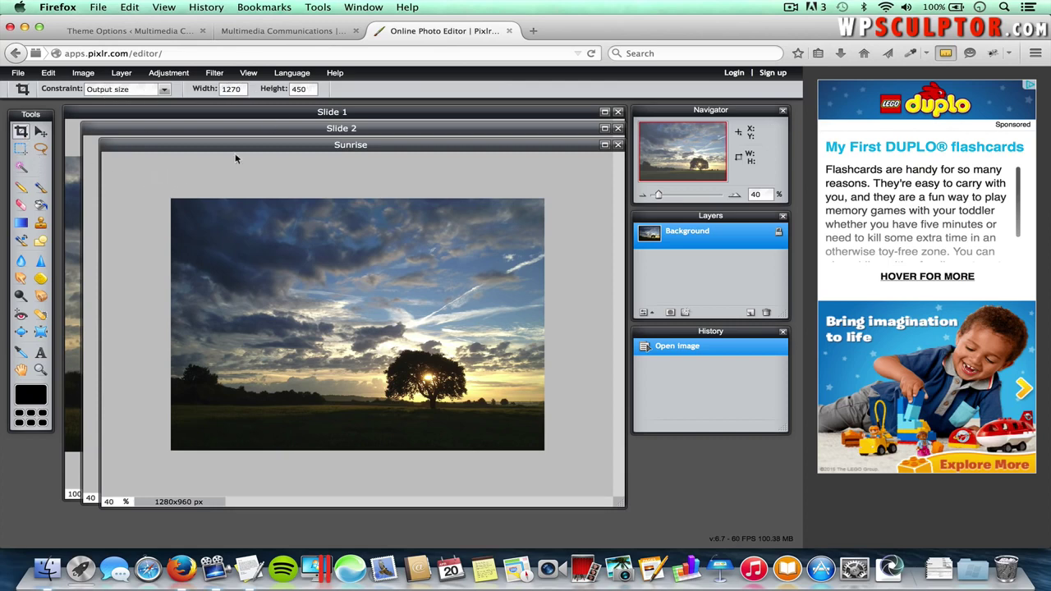
# - Redraw the crop area over the tree, apply the 1270x450 crop and zoom to 100%
pyautogui.moveTo(153, 169); pyautogui.dragTo(617, 317)
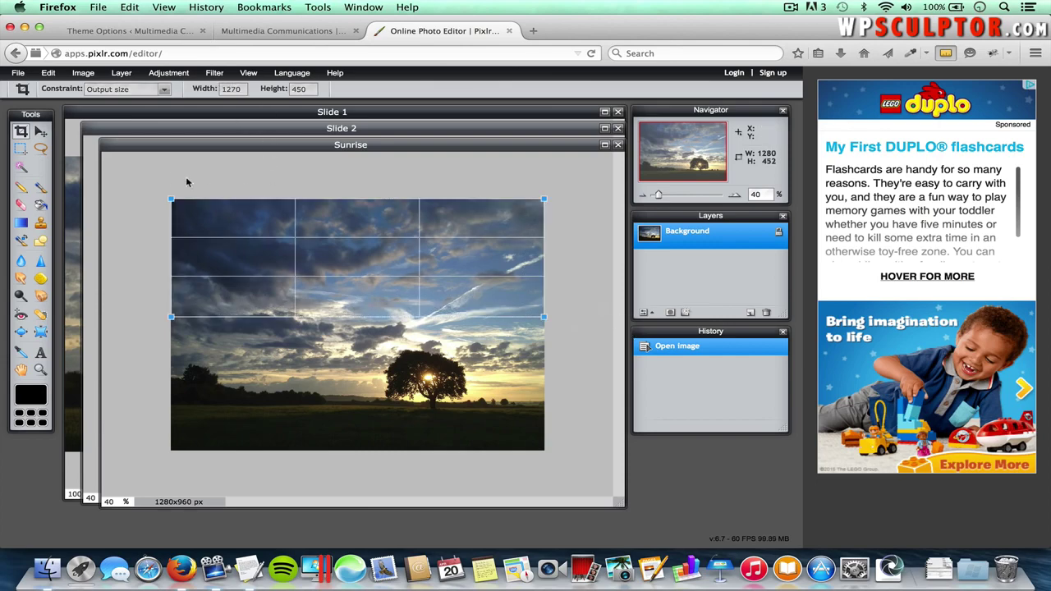
pyautogui.click(154, 176)
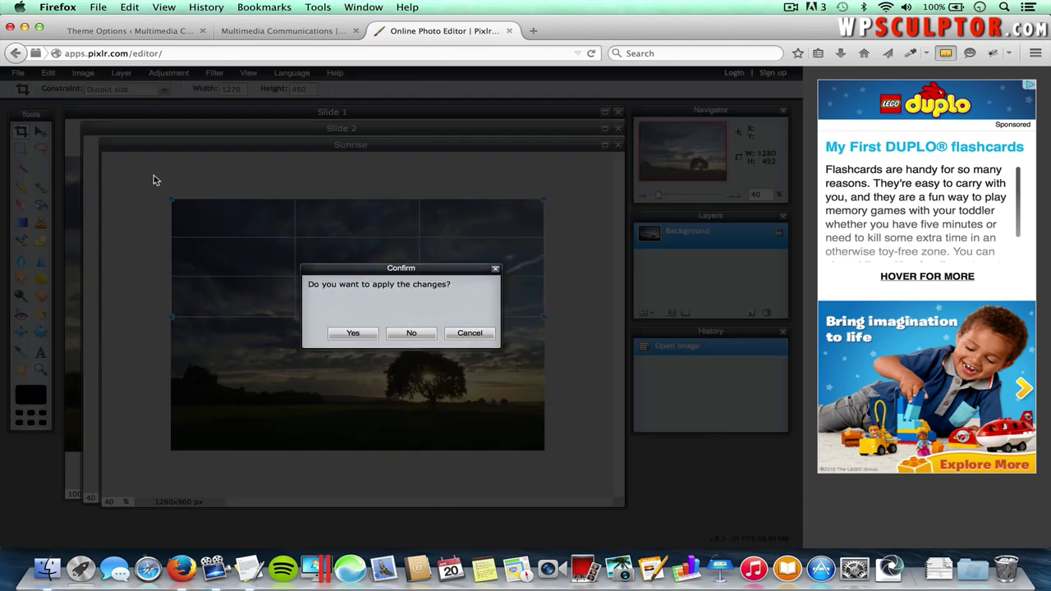
pyautogui.click(466, 334)
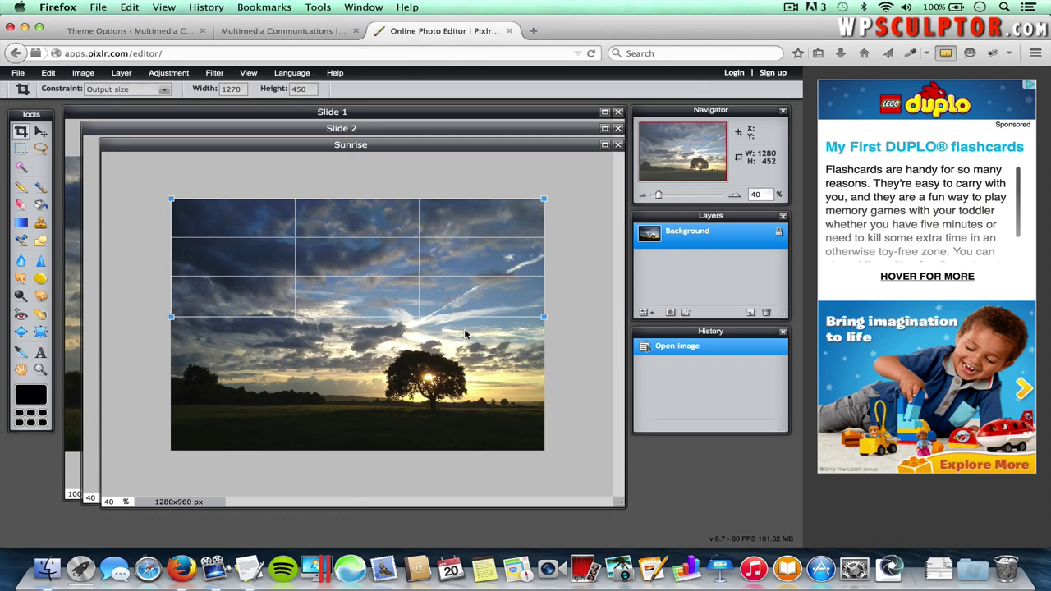
pyautogui.click(584, 365)
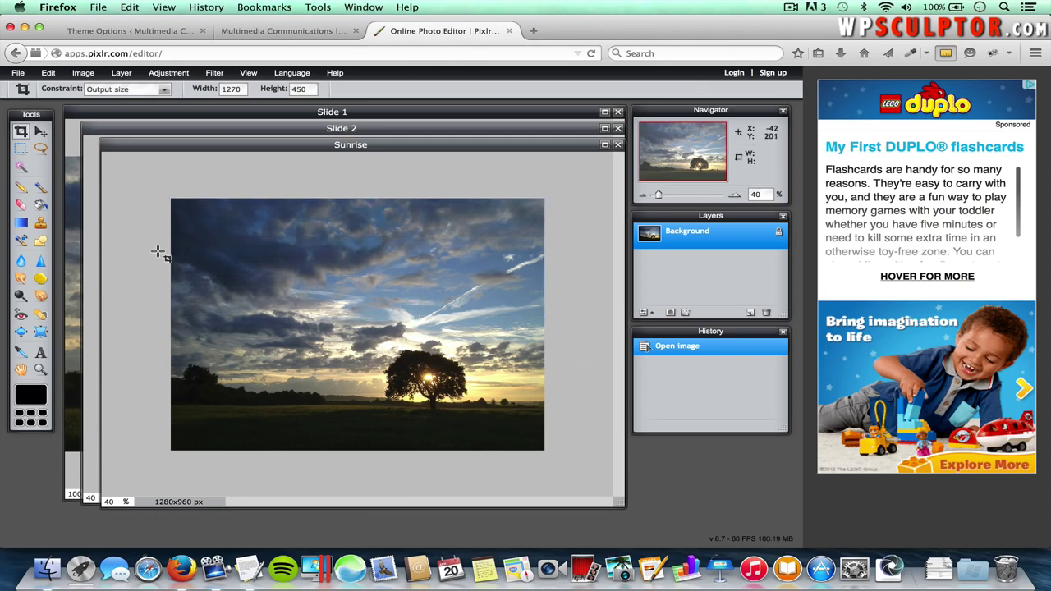
pyautogui.moveTo(156, 242); pyautogui.dragTo(345, 326)
pyautogui.moveTo(301, 270); pyautogui.dragTo(425, 379)
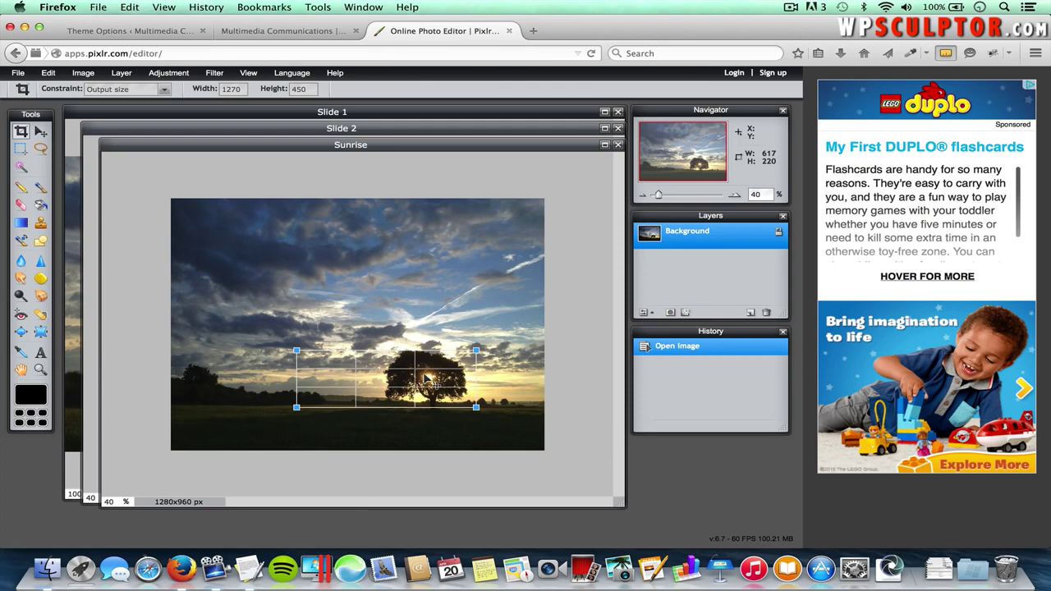
pyautogui.press('Return')
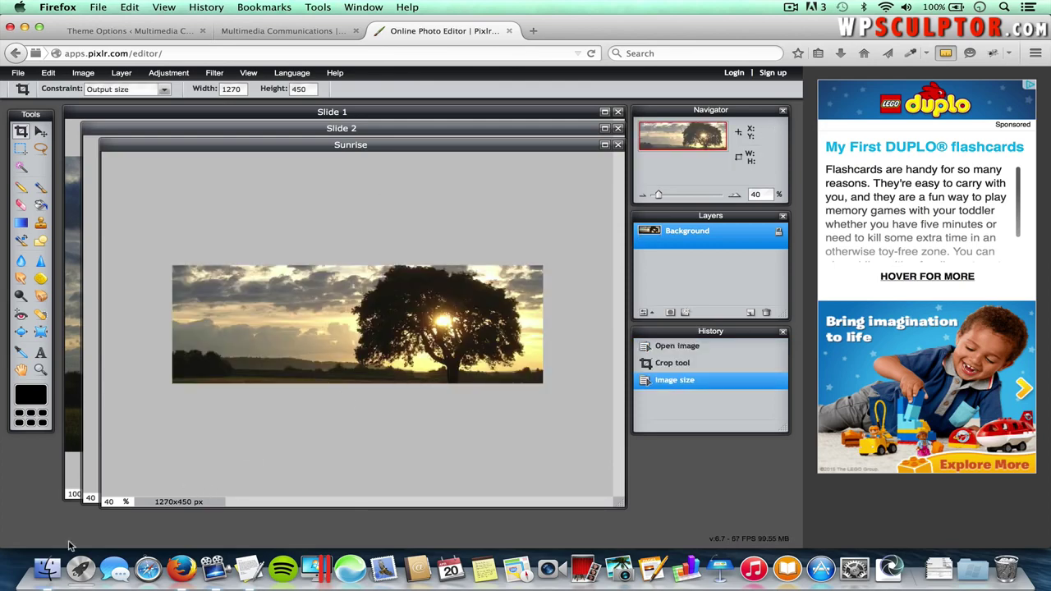
pyautogui.write('100')
pyautogui.press('Return')
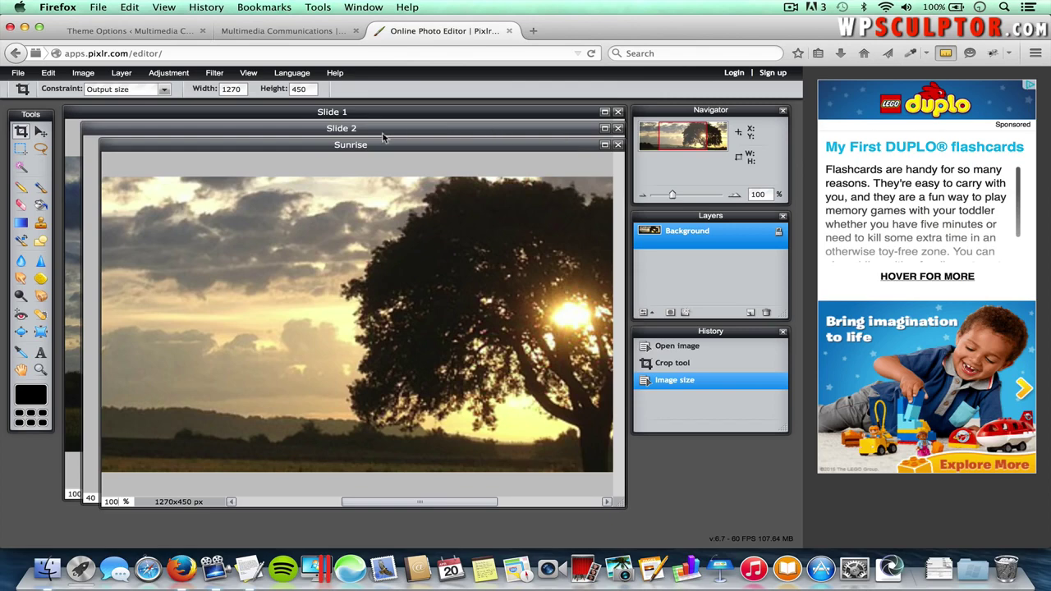
# - Upload Slide 1.jpg from Slide Images and select it for Image Upload #1
pyautogui.click(145, 36)
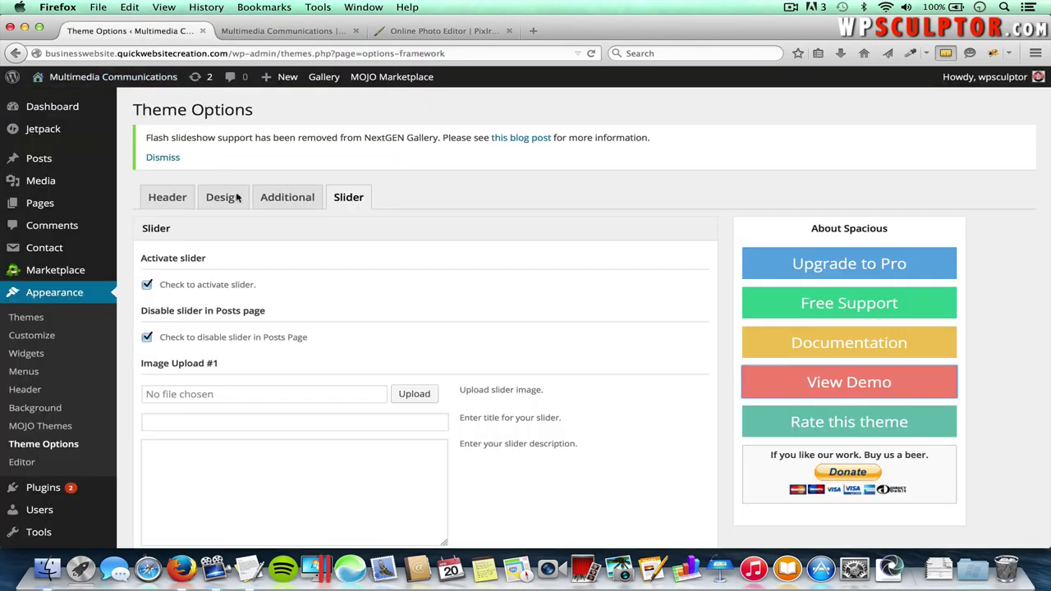
pyautogui.click(415, 395)
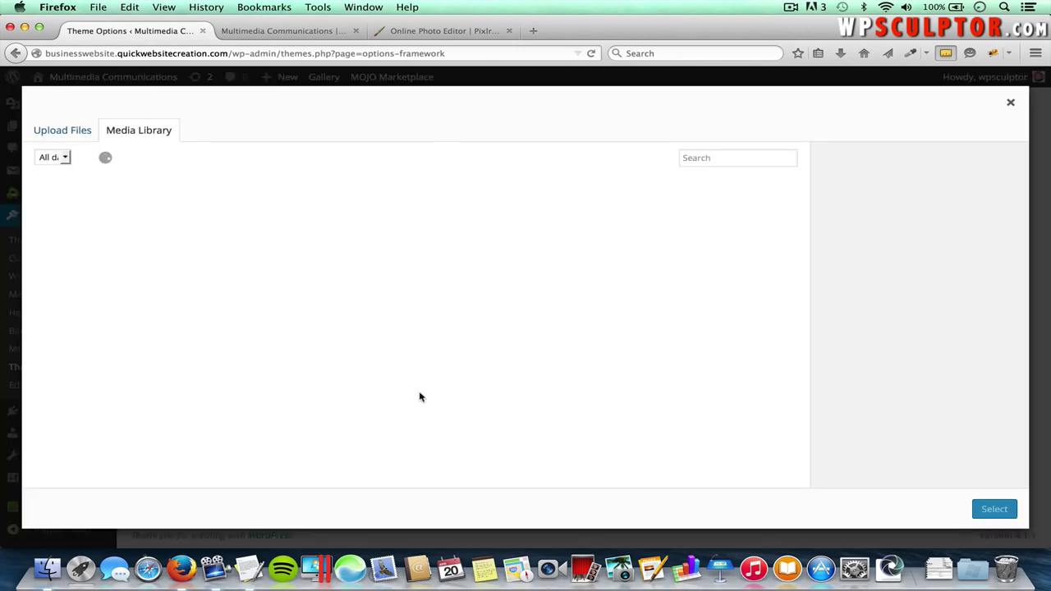
pyautogui.click(72, 136)
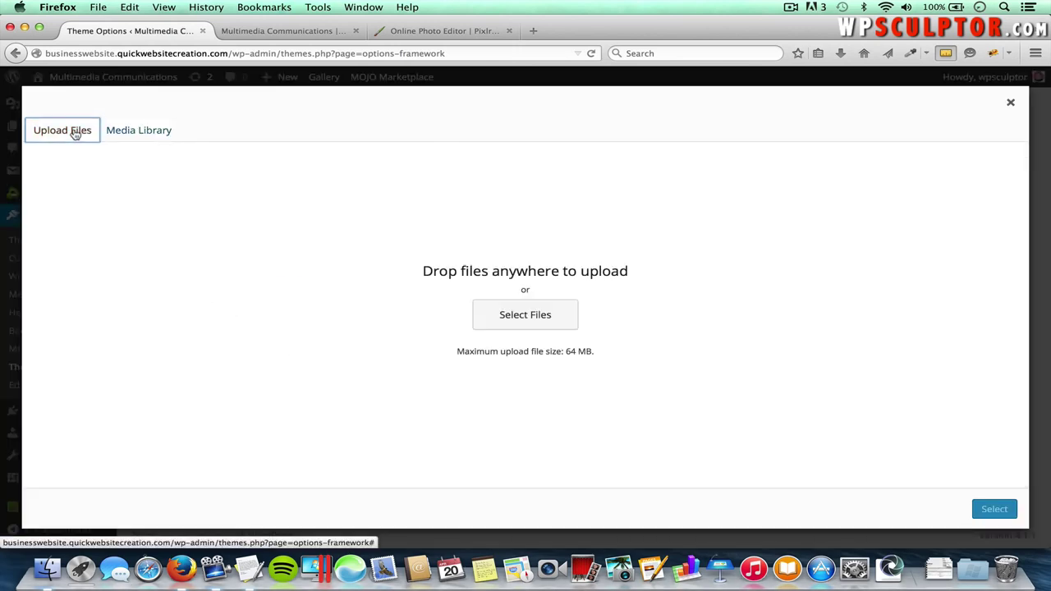
pyautogui.click(524, 316)
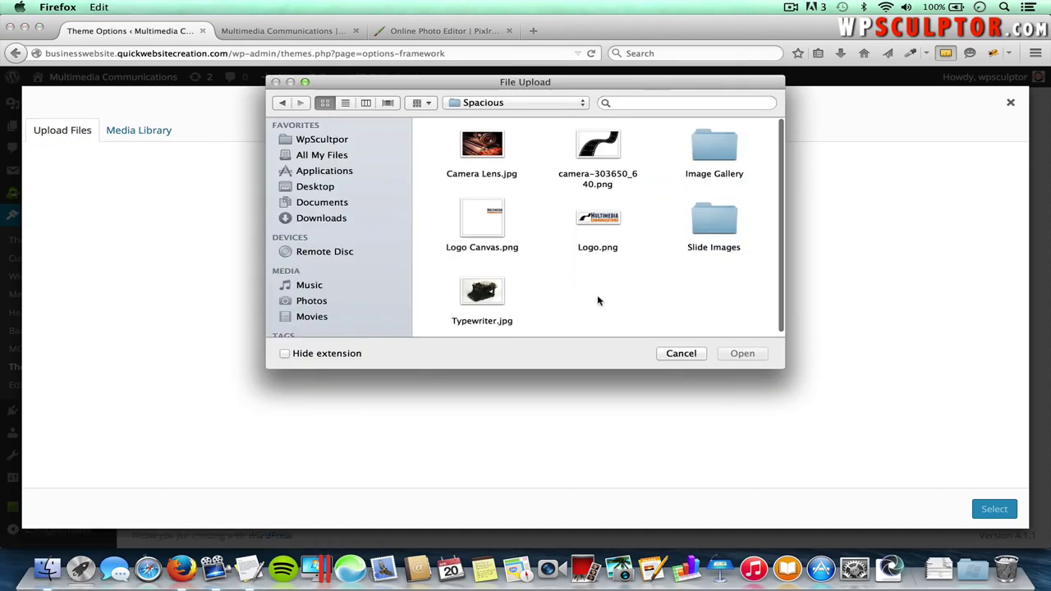
pyautogui.doubleClick(715, 228)
pyautogui.doubleClick(600, 144)
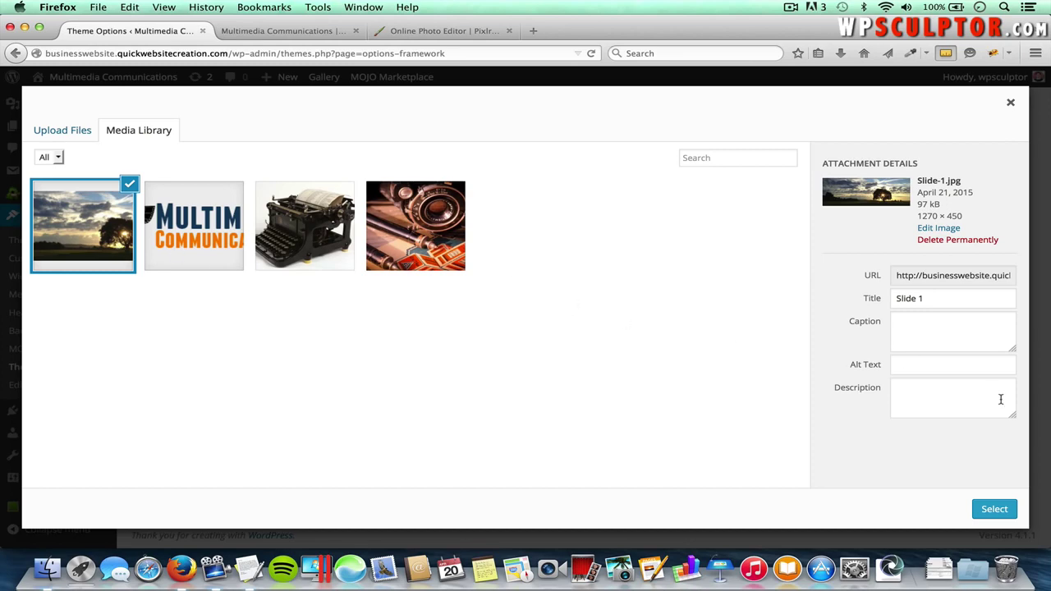
pyautogui.click(998, 511)
# - Paste 'We Offer Professional Photography' from the notes as the first slide's title
pyautogui.scroll(-3, 641, 482)
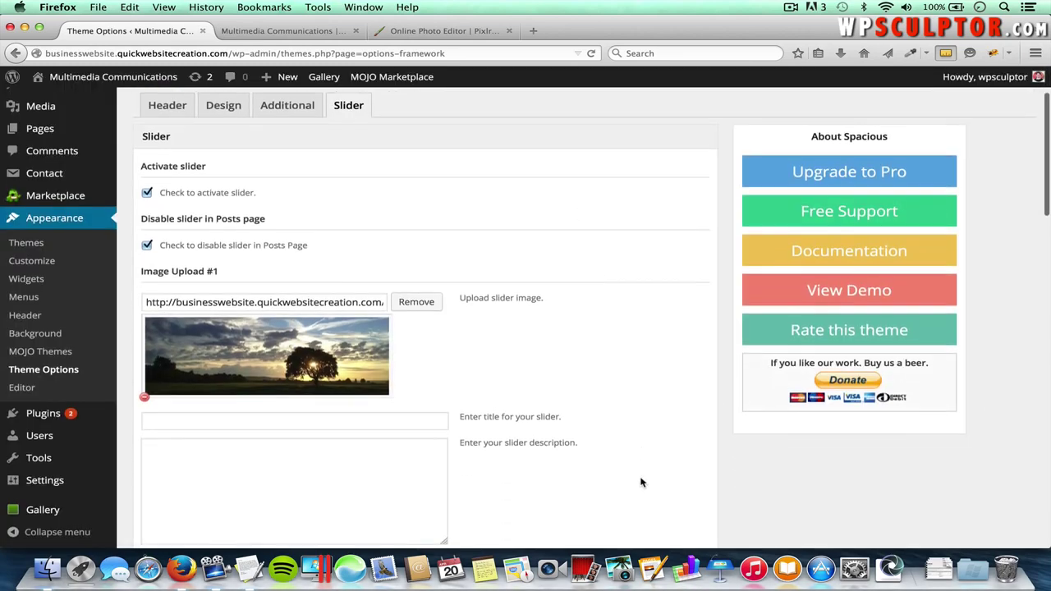
pyautogui.click(406, 372)
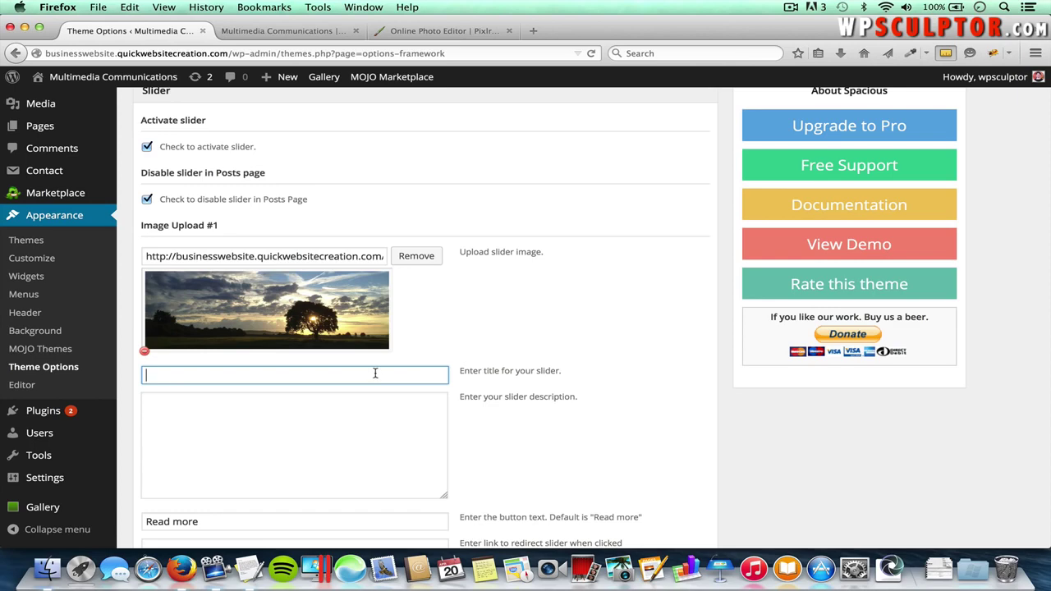
pyautogui.press('super+Tab')
pyautogui.press('super+Tab')
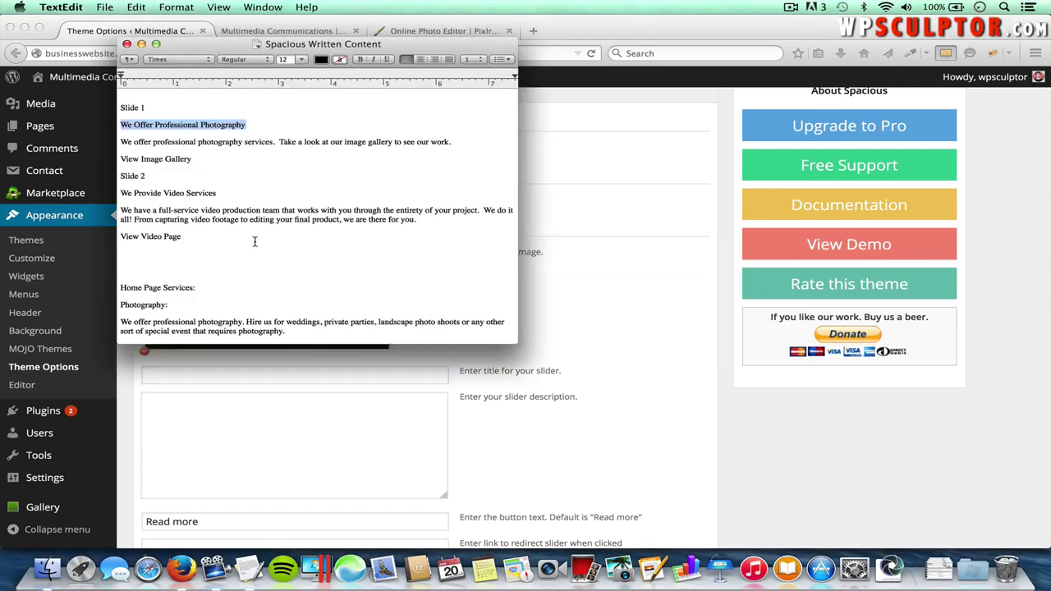
pyautogui.press('super+Tab')
pyautogui.write('We Offer Professional Photography')
# - Copy the photography-services description from the notes into the slide description box
pyautogui.click(297, 439)
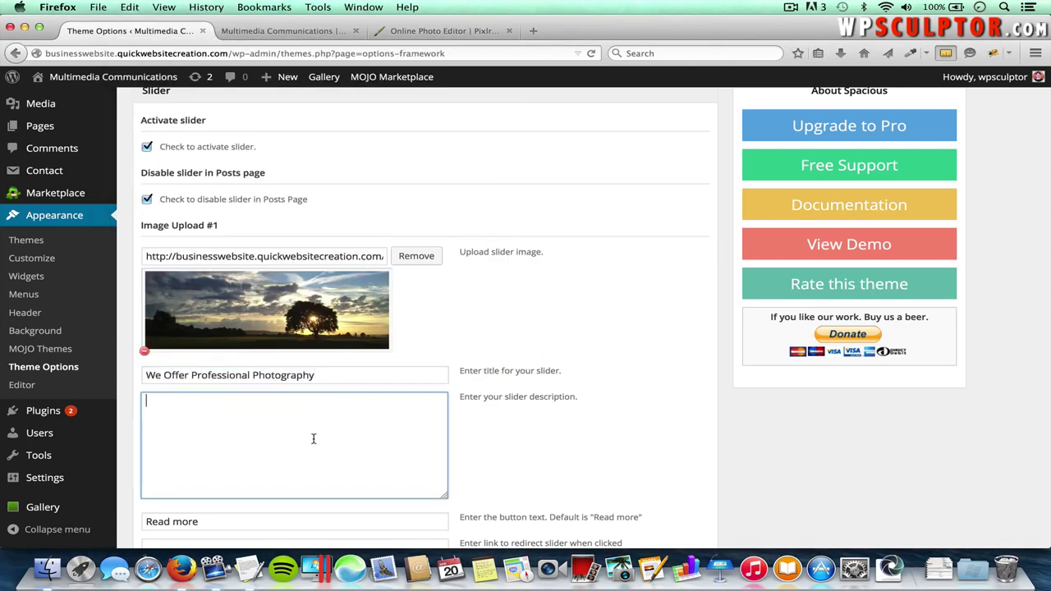
pyautogui.press('super+Tab')
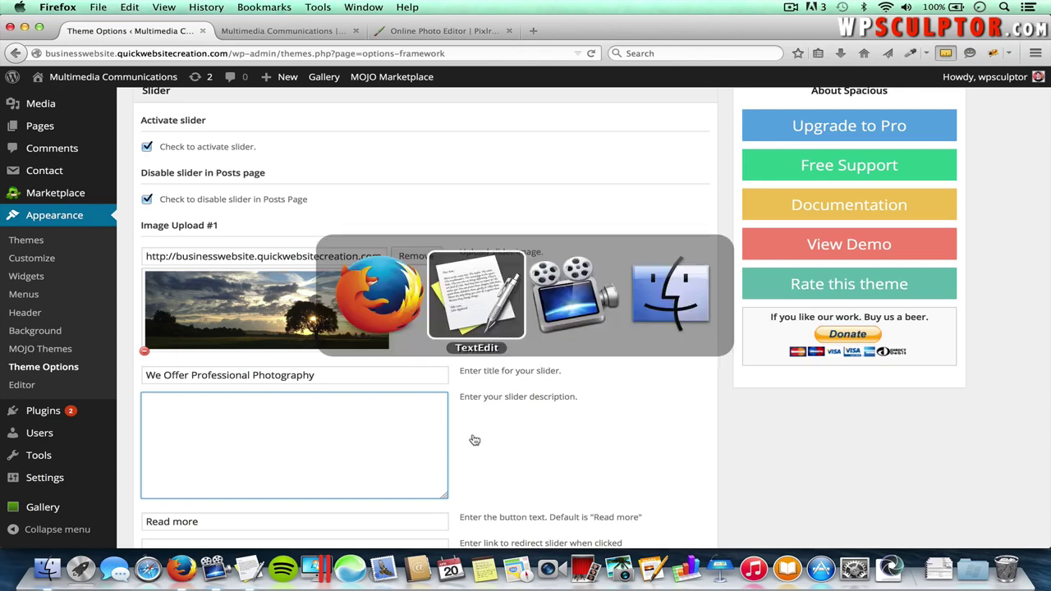
pyautogui.moveTo(451, 141); pyautogui.dragTo(119, 147)
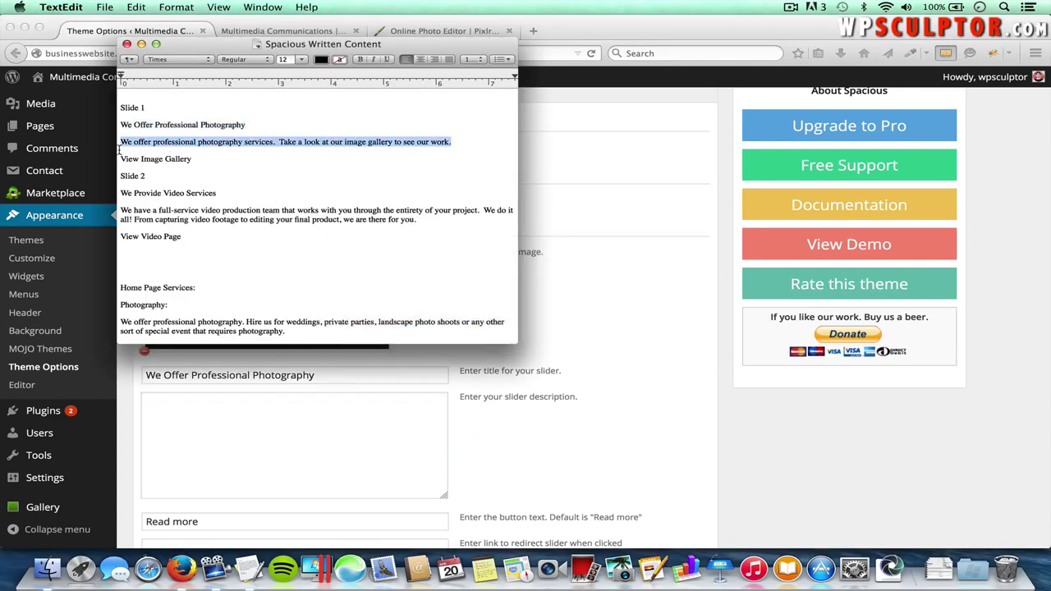
pyautogui.press('super+c')
pyautogui.press('super+Tab')
pyautogui.press('super+v')
pyautogui.scroll(-2, 278, 393)
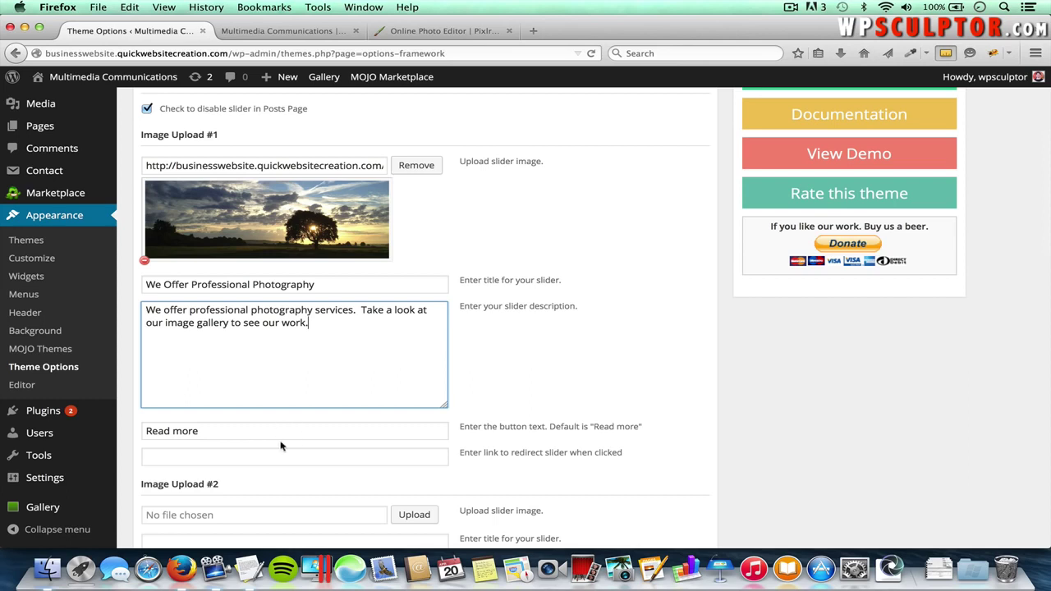
# - Replace the Read more button text with 'View Image Gallery'
pyautogui.tripleClick(202, 434)
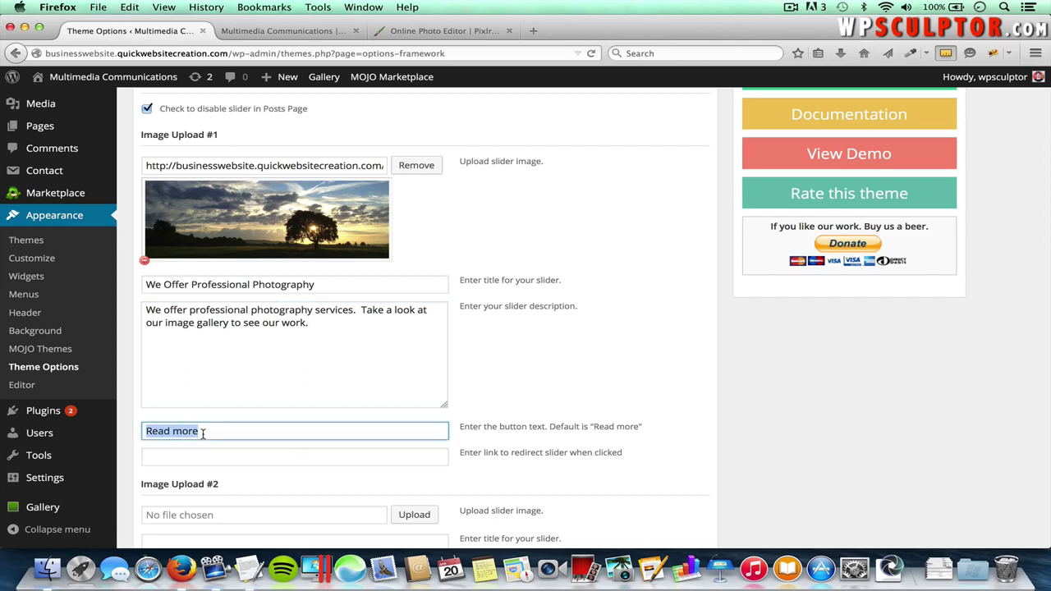
pyautogui.press('super+Tab')
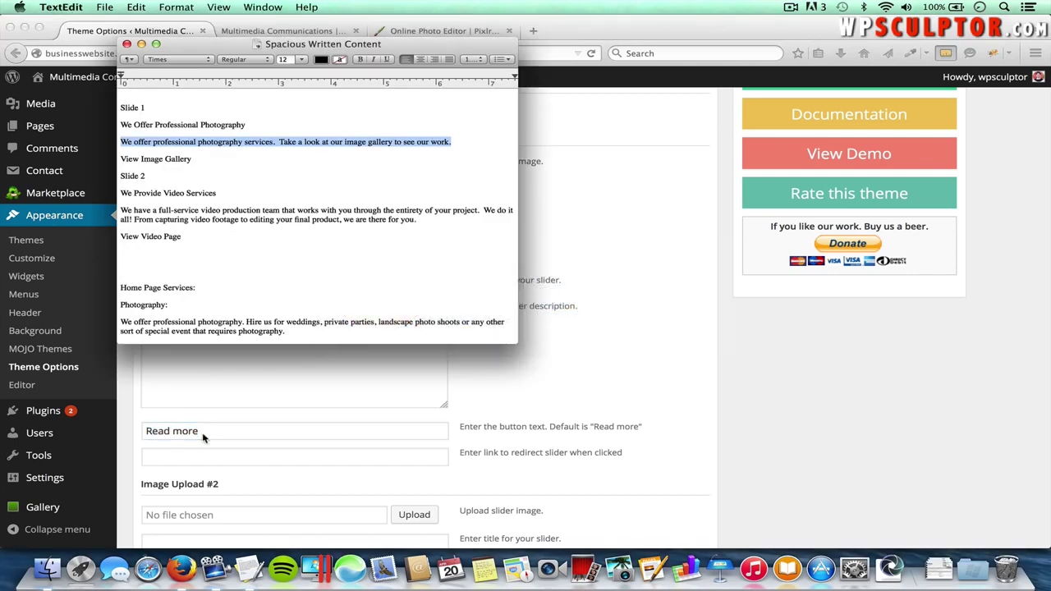
pyautogui.press('super+Tab')
pyautogui.write('View Image Gallery')
pyautogui.press('Down')
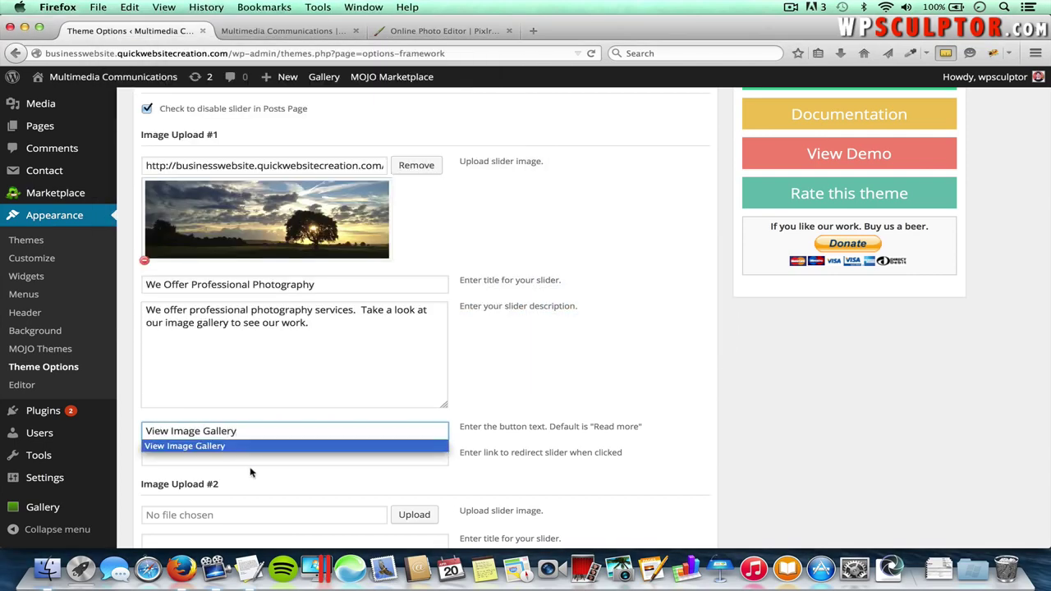
pyautogui.click(252, 465)
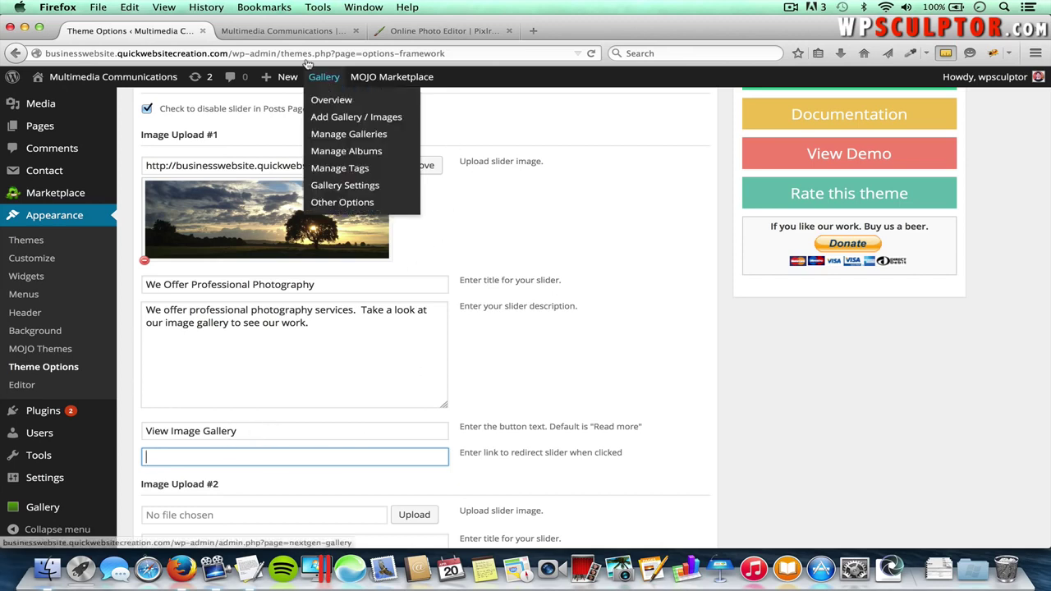
# - Copy the live site's /photography/ page URL into the first slide's redirect link field
pyautogui.click(297, 32)
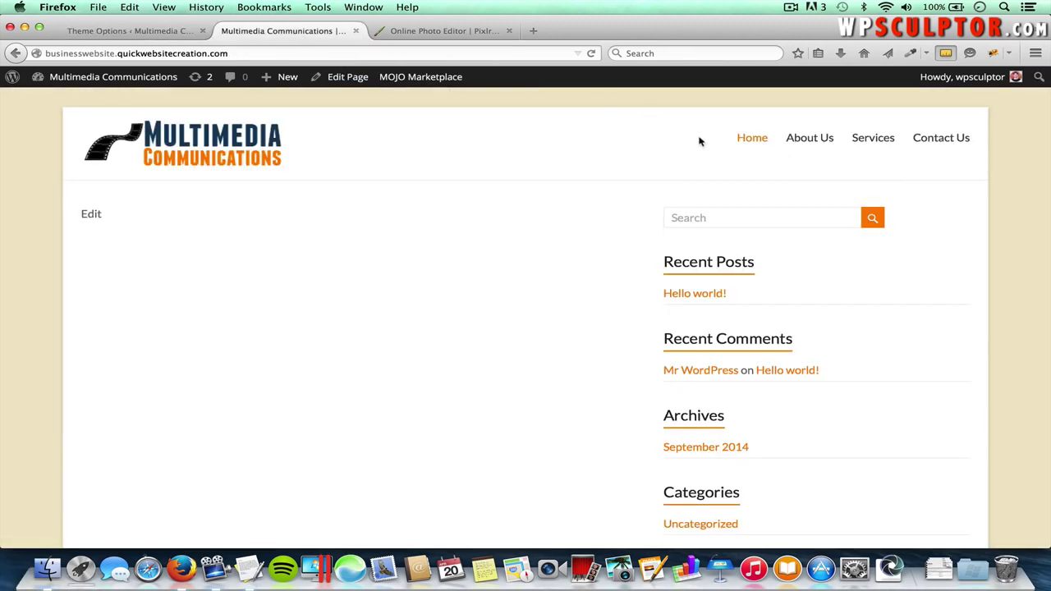
pyautogui.moveTo(873, 142)
pyautogui.click(886, 162)
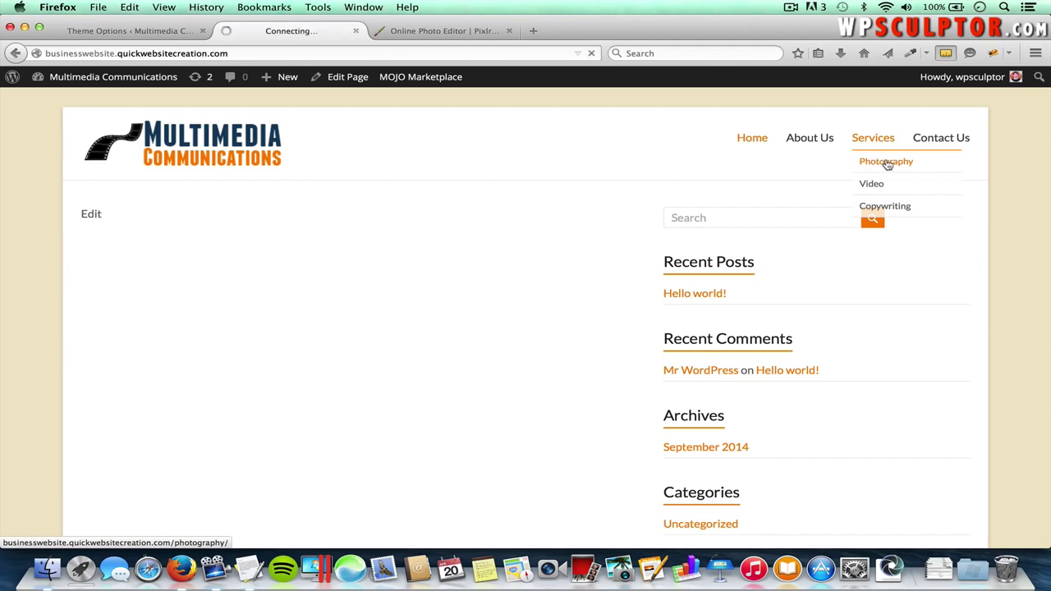
pyautogui.click(256, 53)
pyautogui.click(171, 32)
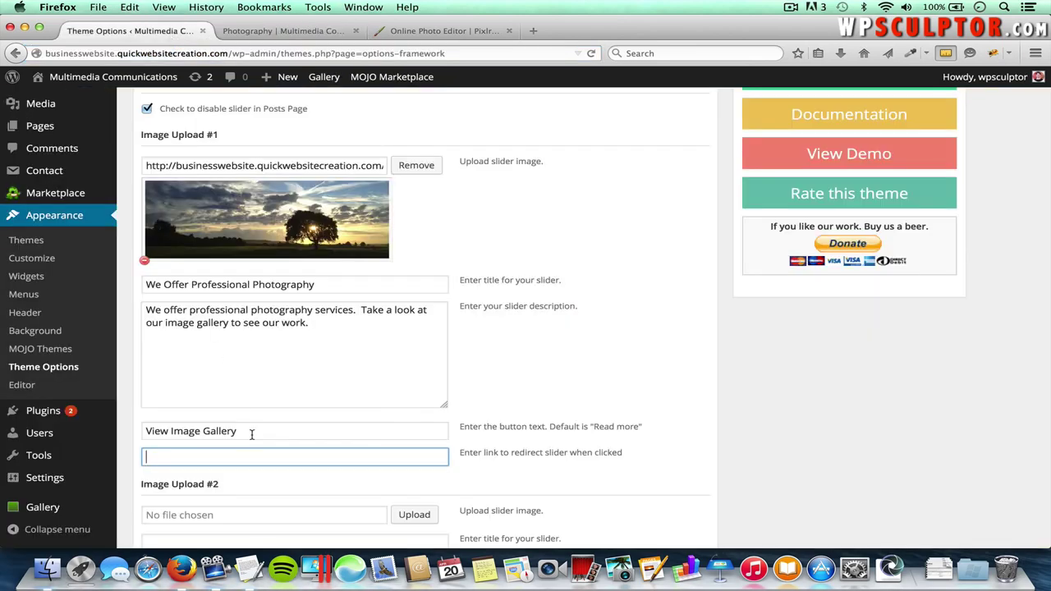
pyautogui.press('cmd+v')
pyautogui.click(252, 434)
pyautogui.click(328, 456)
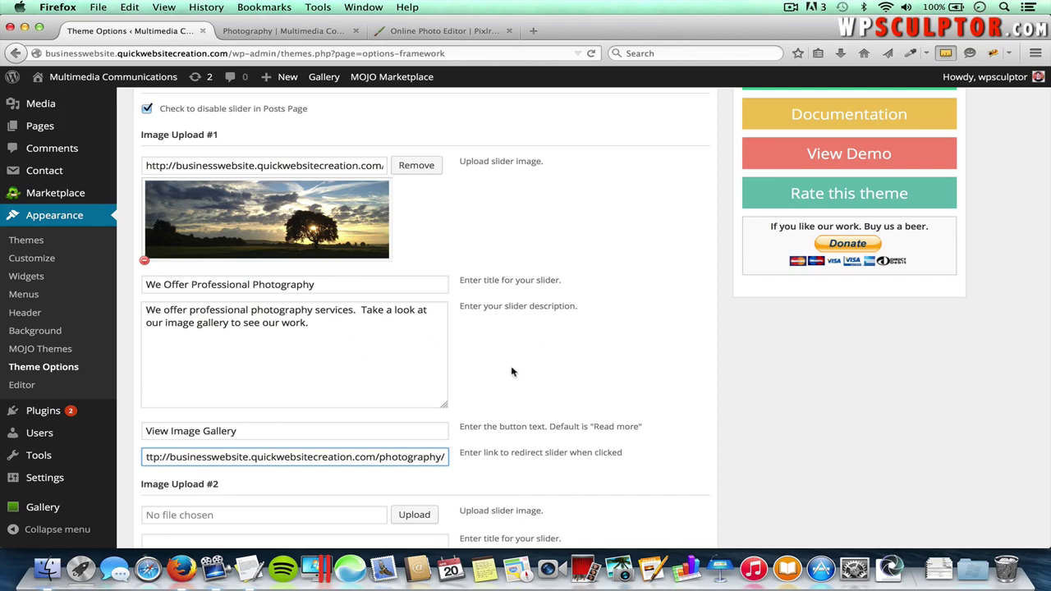
pyautogui.scroll(-5, 623, 433)
pyautogui.scroll(-17, 622, 433)
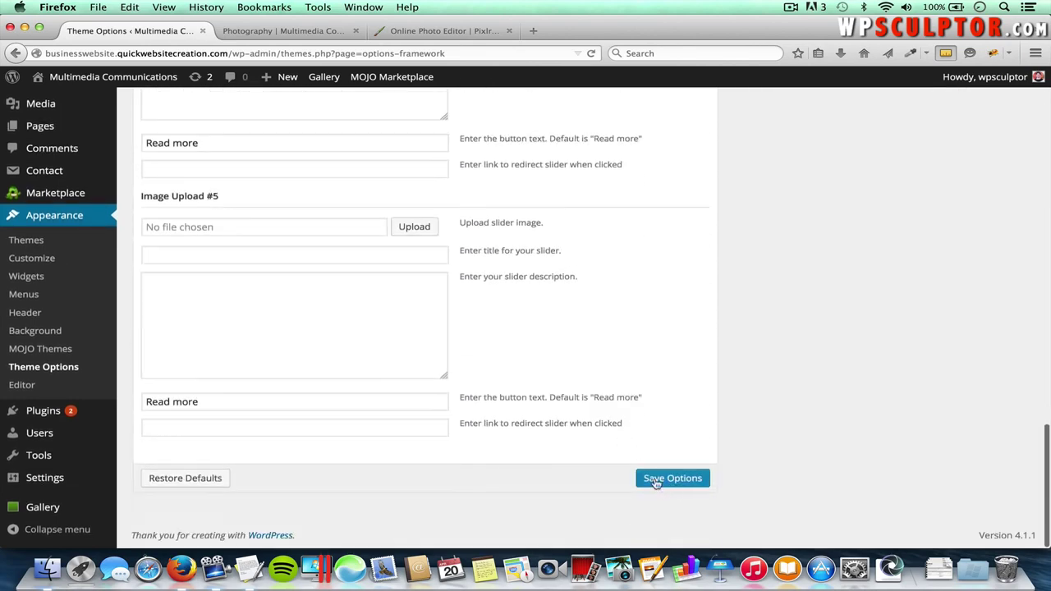
# - Save Options, then test that the home page's View Image Gallery button opens Photography
pyautogui.click(675, 482)
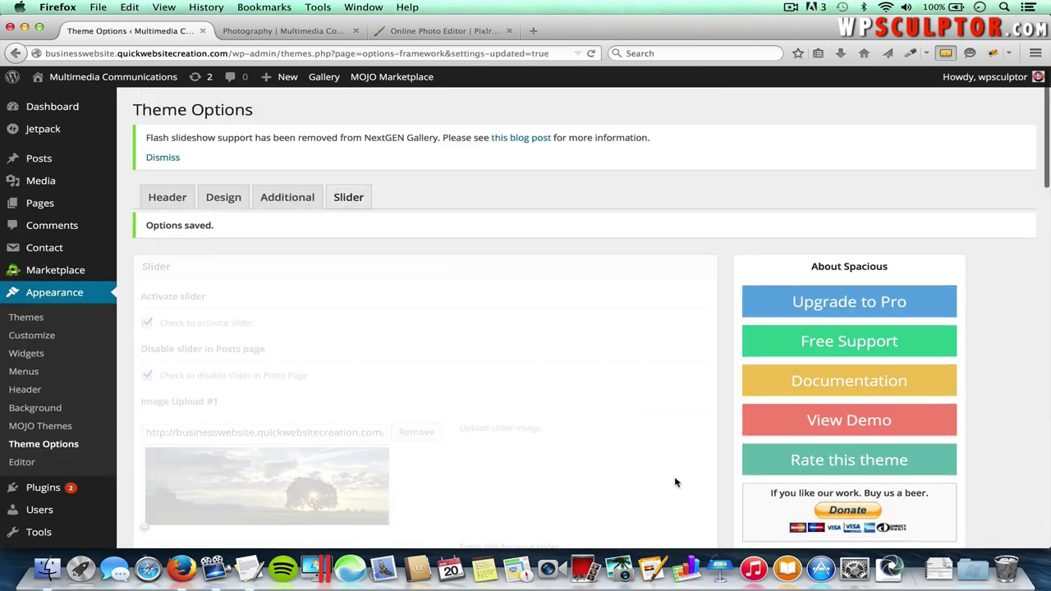
pyautogui.click(300, 34)
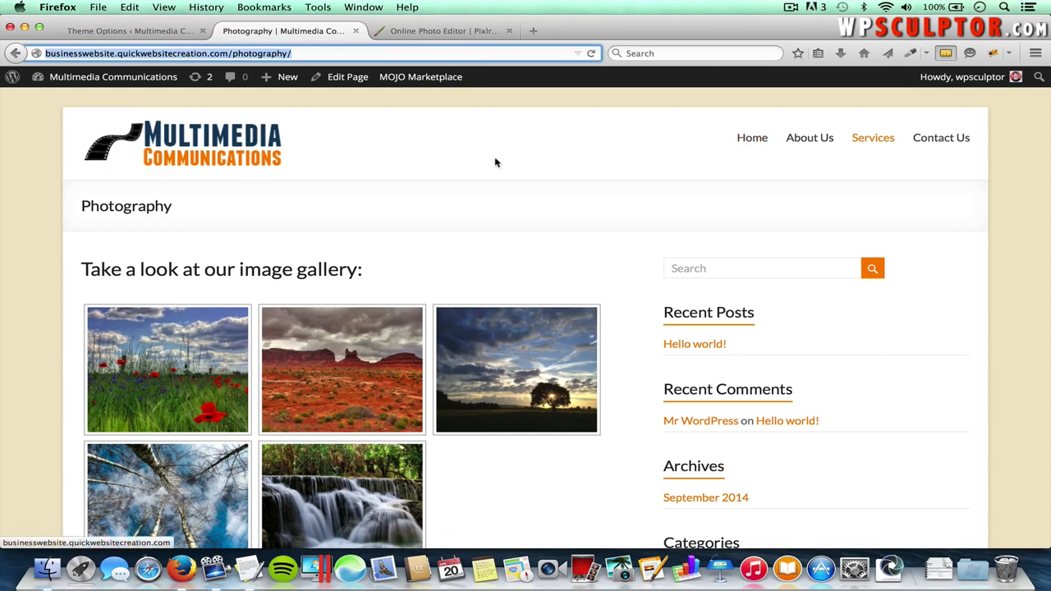
pyautogui.click(228, 142)
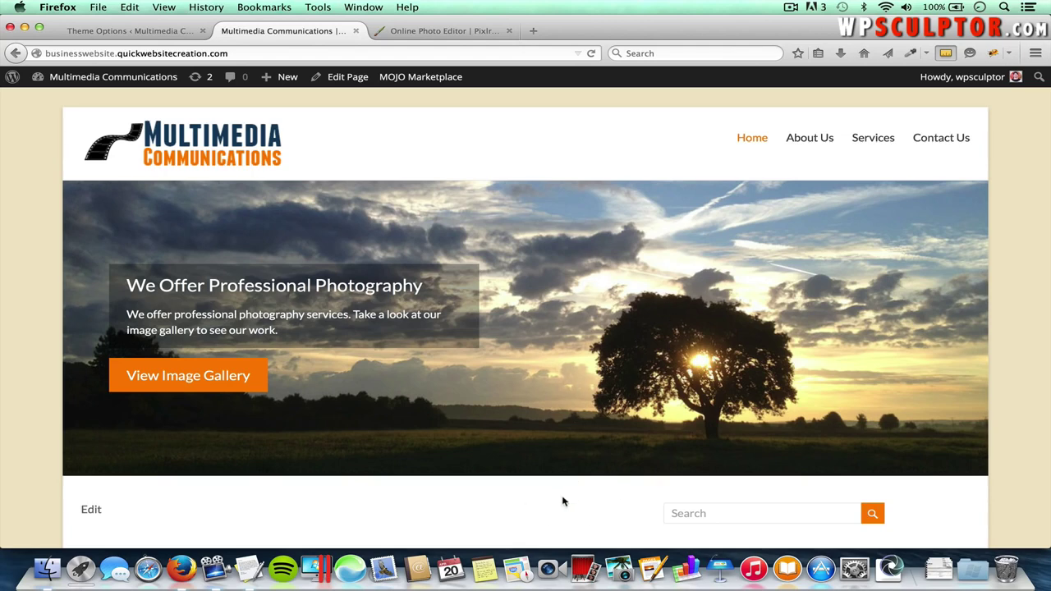
pyautogui.scroll(-1, 549, 526)
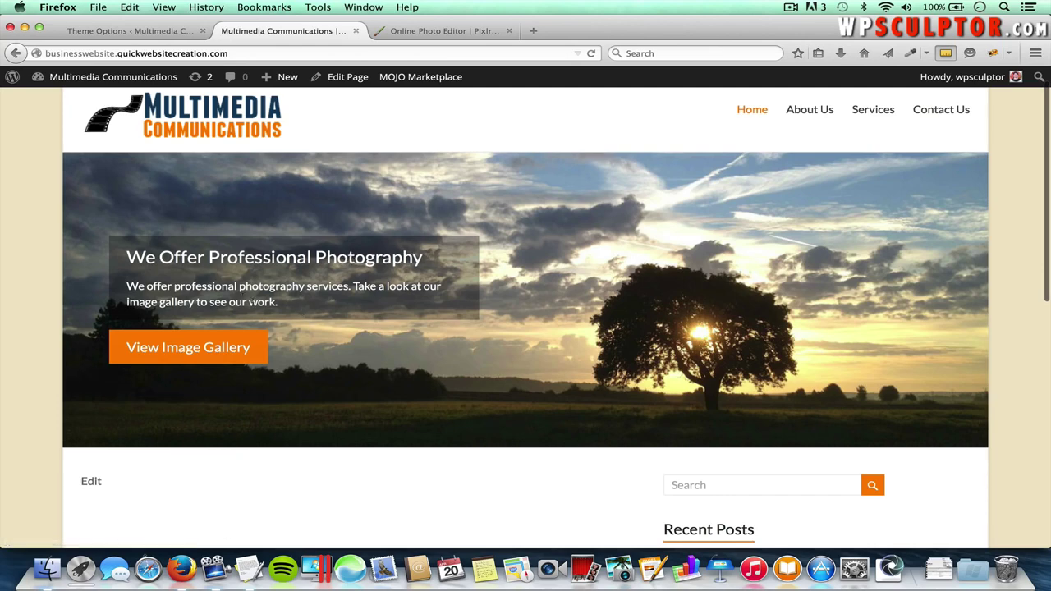
pyautogui.click(222, 350)
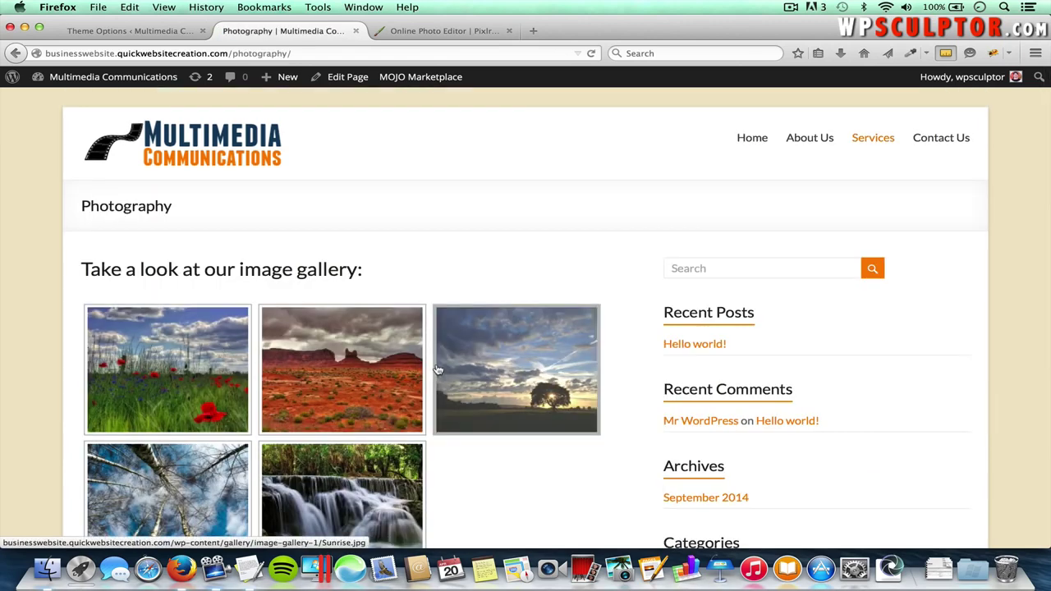
pyautogui.click(753, 142)
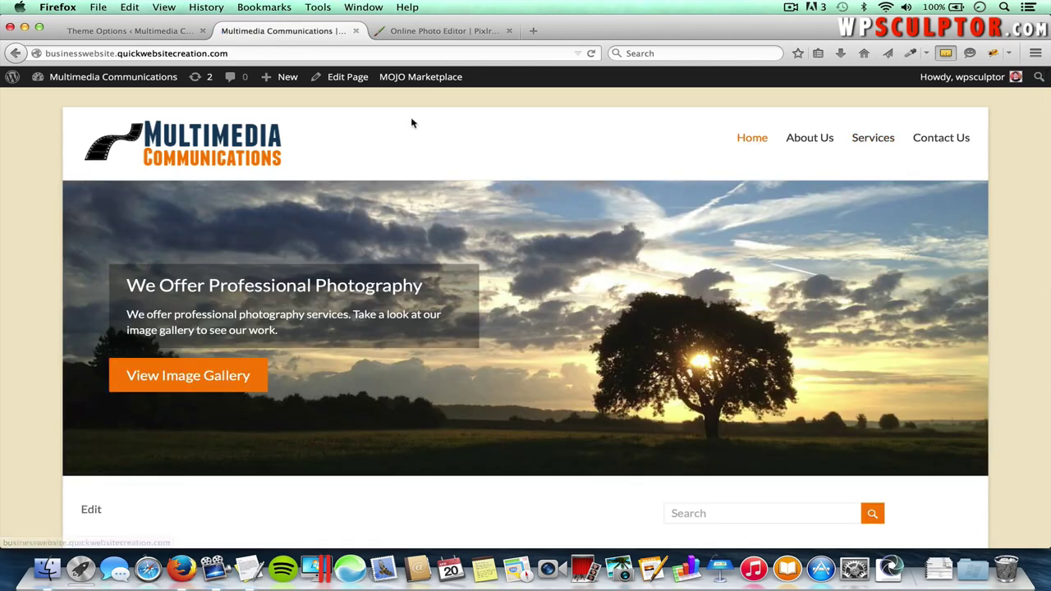
pyautogui.click(156, 32)
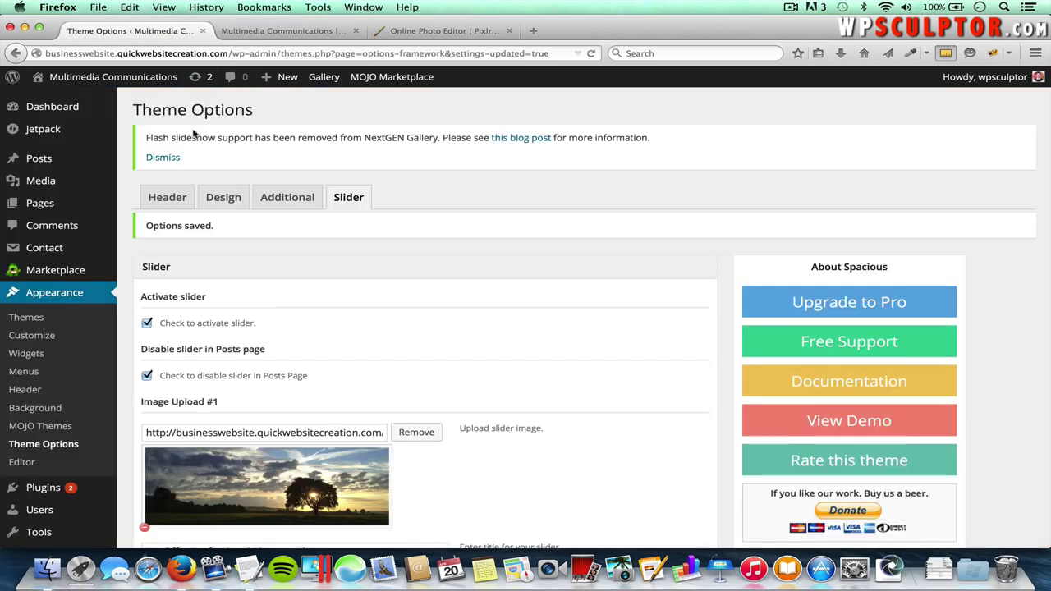
# - Upload Slide 2.jpg from the computer and use it as the second slide's image
pyautogui.scroll(-5, 464, 335)
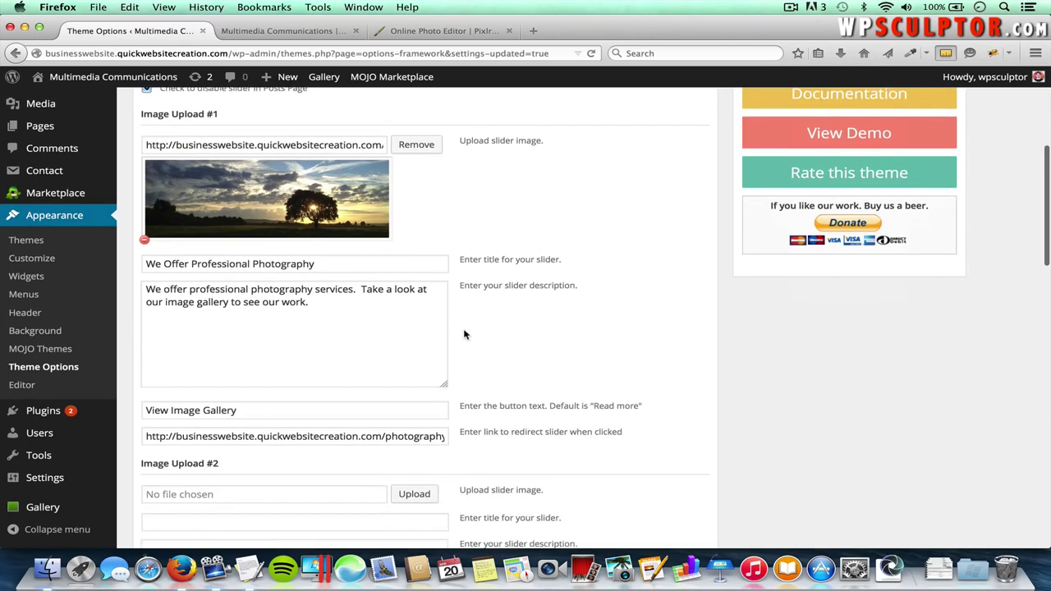
pyautogui.scroll(-3, 465, 334)
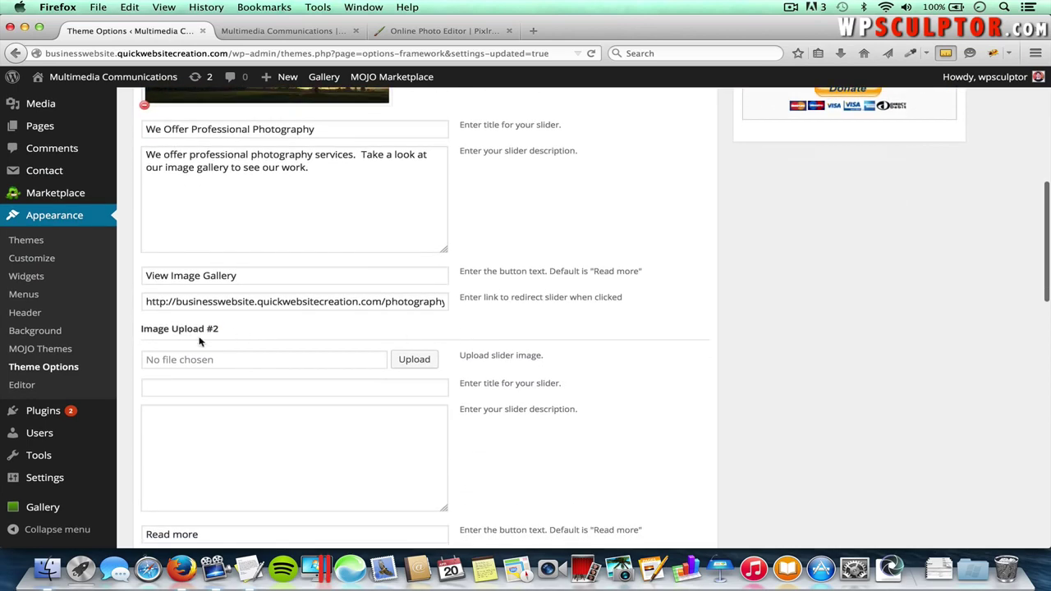
pyautogui.click(416, 364)
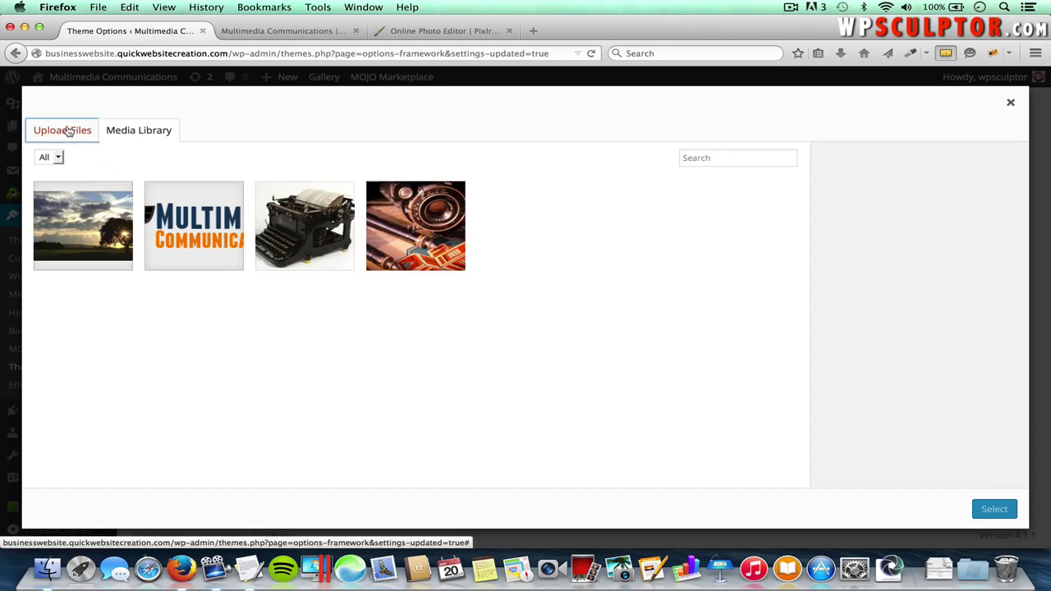
pyautogui.click(71, 136)
pyautogui.click(522, 327)
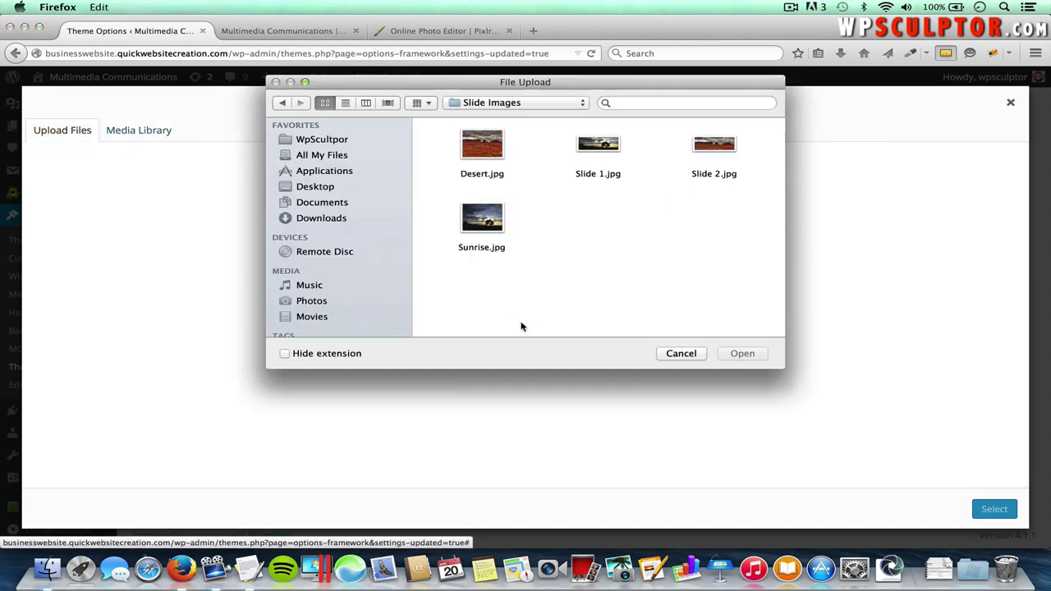
pyautogui.click(714, 146)
pyautogui.click(743, 353)
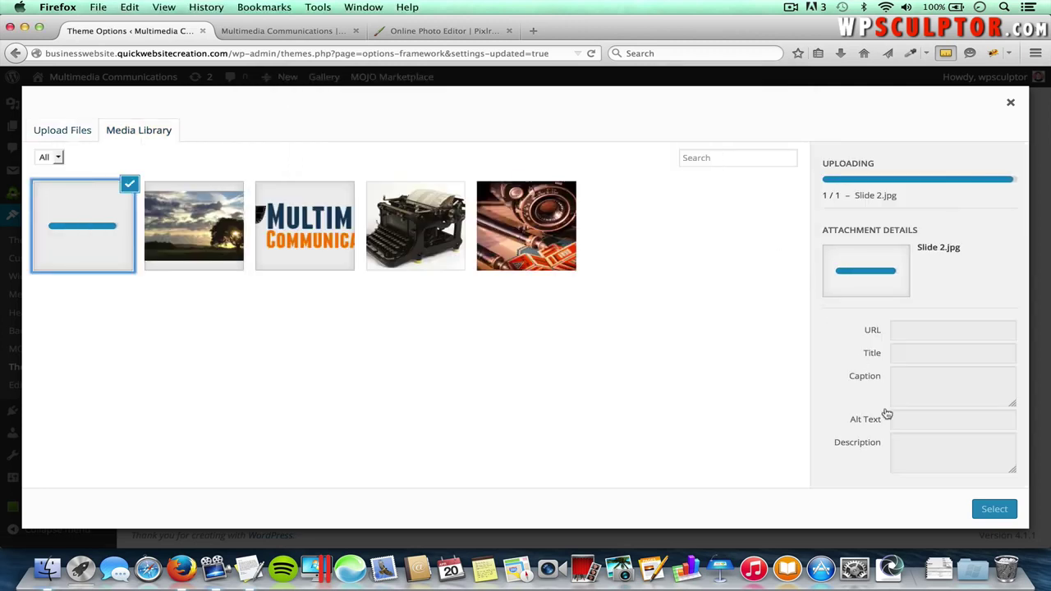
pyautogui.click(992, 509)
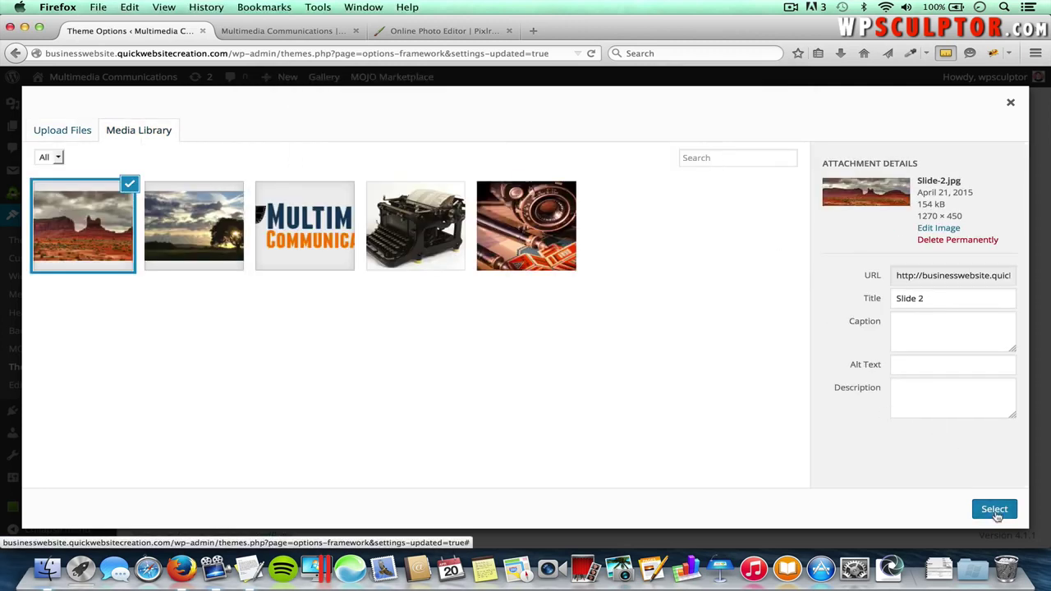
pyautogui.scroll(-3, 396, 476)
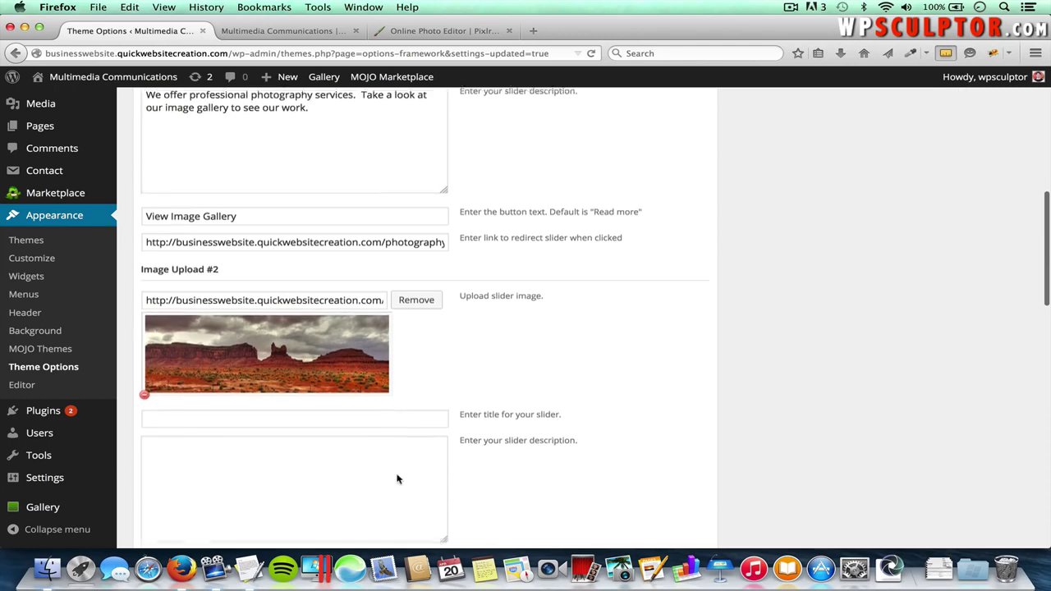
pyautogui.click(388, 411)
# - Paste 'We Provide Video Services' from the content document as the second slide's title
pyautogui.press('super+Tab')
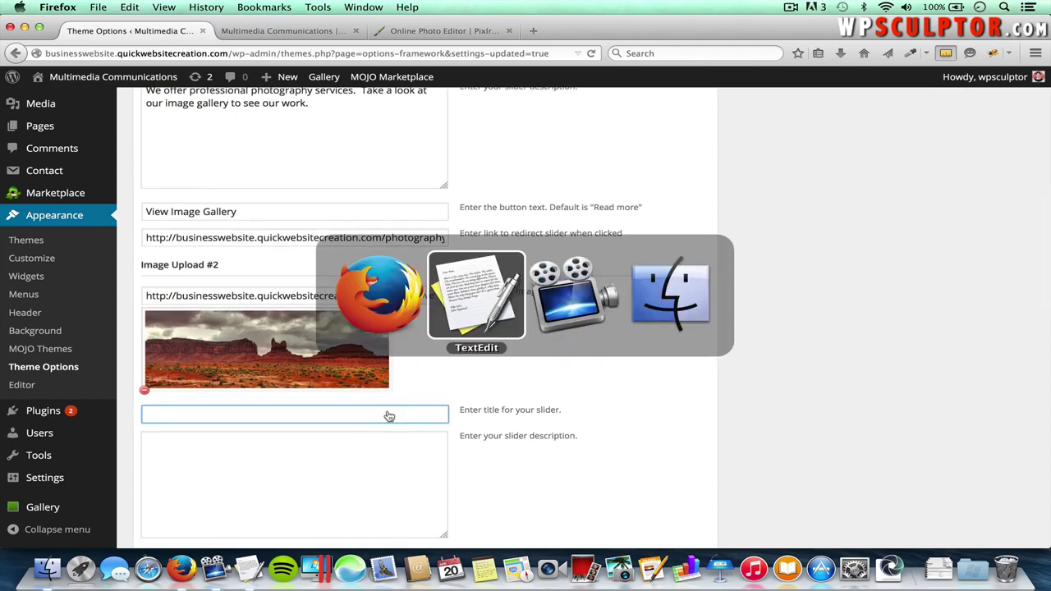
pyautogui.moveTo(217, 194); pyautogui.dragTo(121, 193)
pyautogui.press('super+c')
pyautogui.press('super+Tab')
pyautogui.press('super+v')
pyautogui.scroll(-2, 274, 425)
# - Paste the video services description paragraph into the second slide's description box
pyautogui.click(275, 426)
pyautogui.press('super+Tab')
pyautogui.moveTo(417, 219); pyautogui.dragTo(115, 212)
pyautogui.press('super+c')
pyautogui.press('super+Tab')
pyautogui.press('super+v')
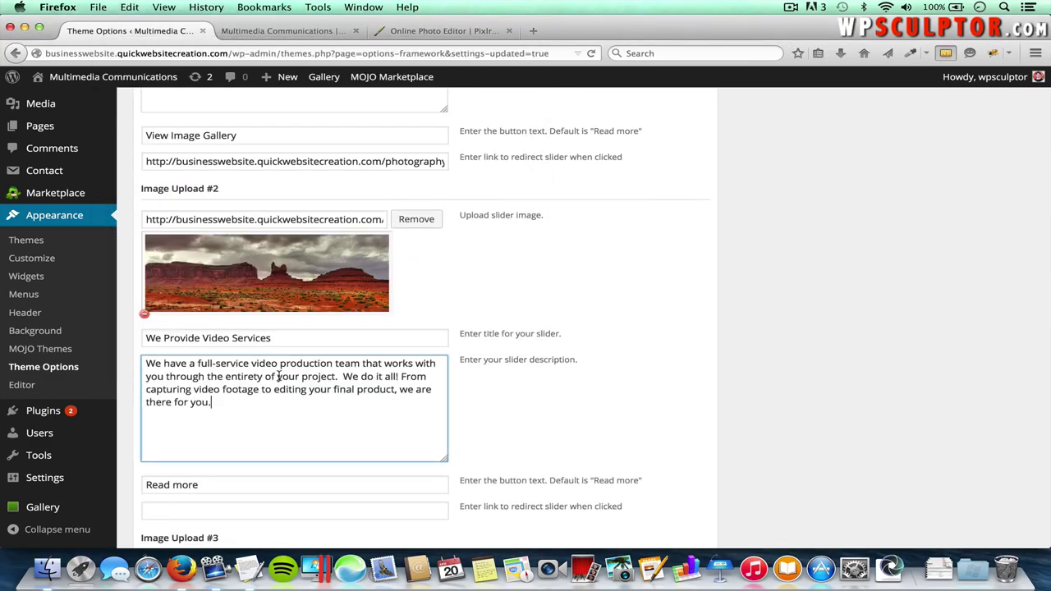
pyautogui.scroll(-3, 278, 376)
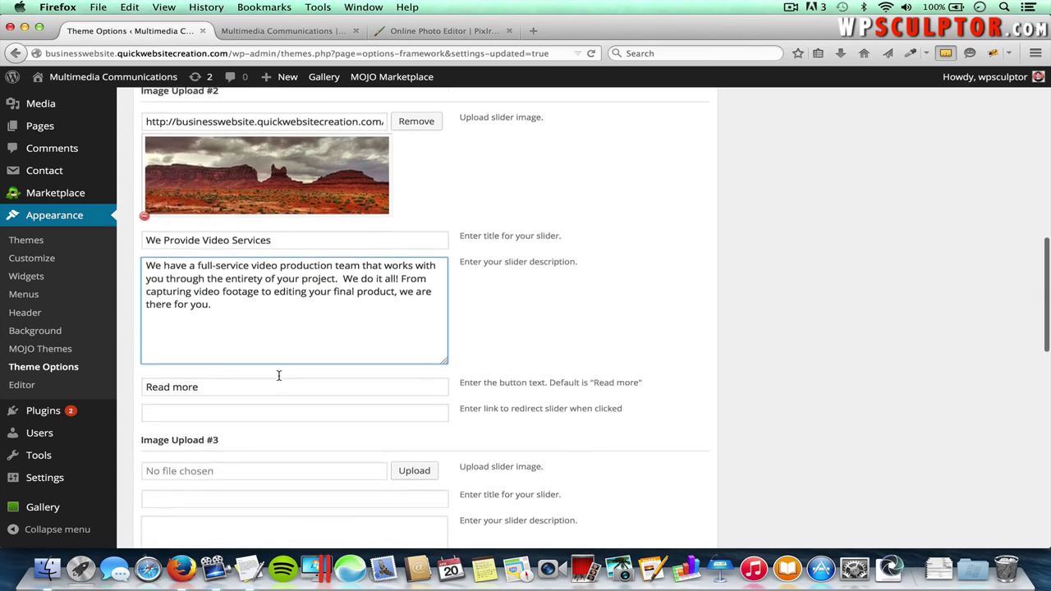
# - Replace the default Read more button text with 'View Video Page'
pyautogui.tripleClick(208, 386)
pyautogui.press('super+Tab')
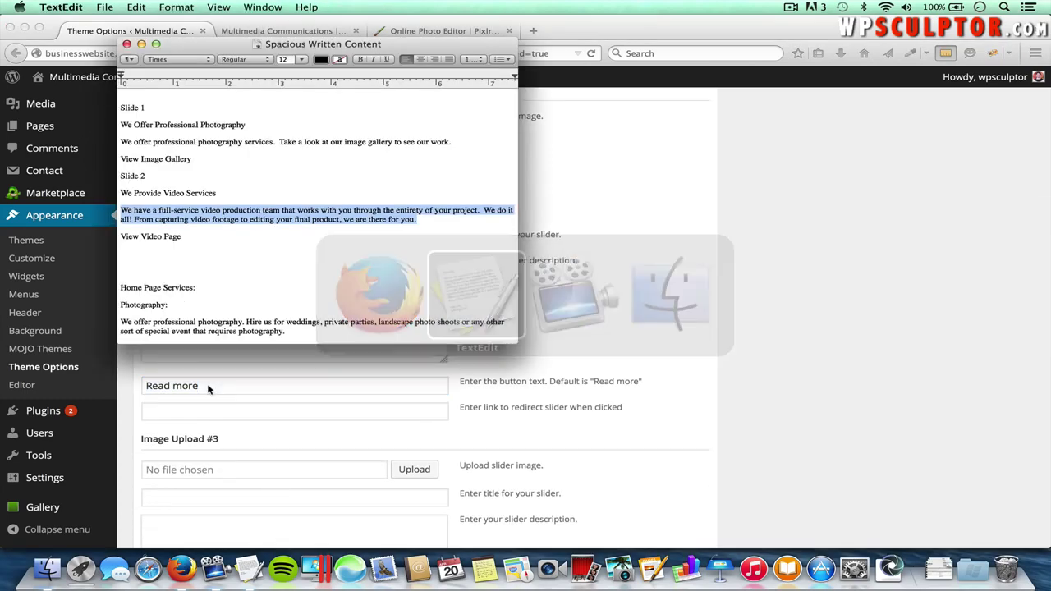
pyautogui.press('super+Tab')
pyautogui.write('Vi')
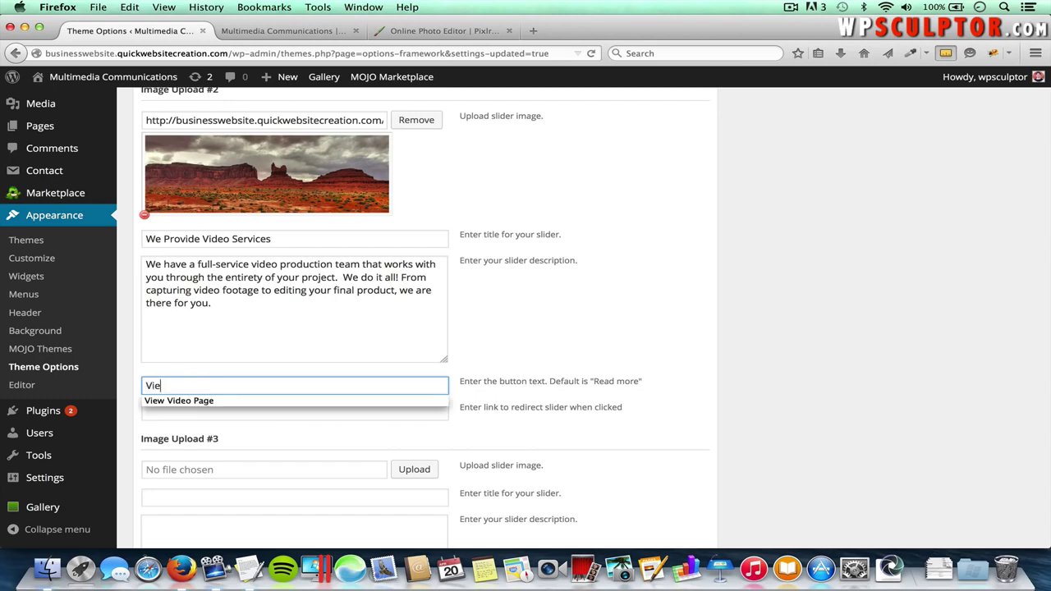
pyautogui.write('ew')
pyautogui.click(271, 401)
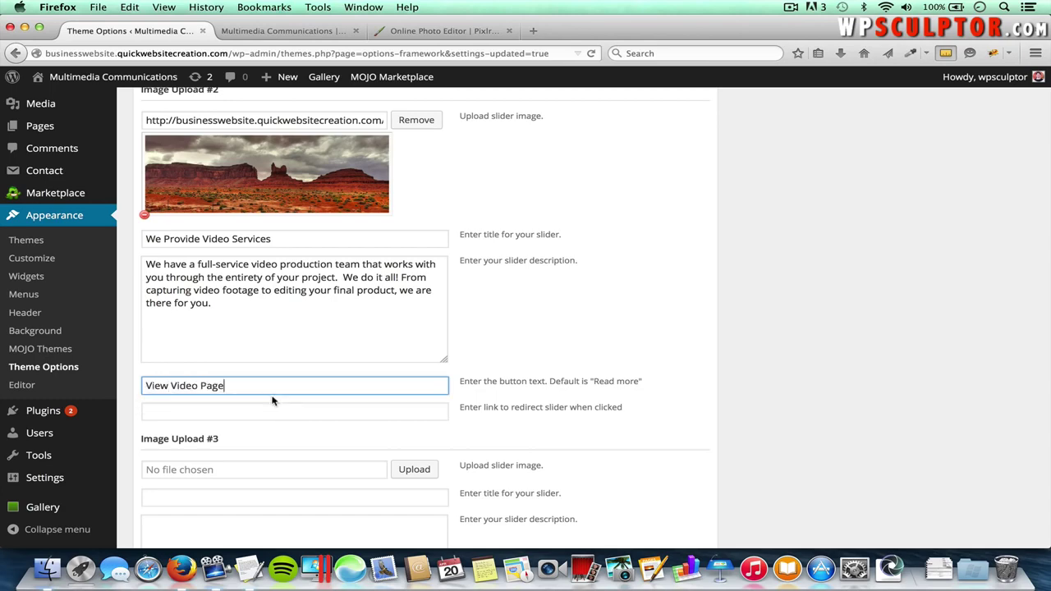
# - Copy the live Video page's address into the second slide's link field
pyautogui.click(307, 30)
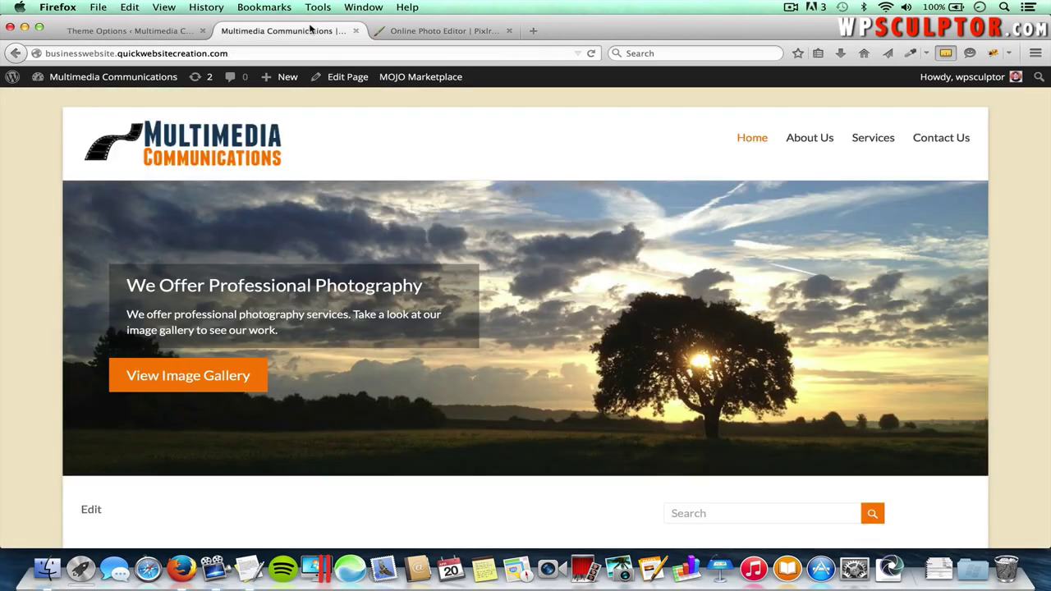
pyautogui.moveTo(873, 138)
pyautogui.click(878, 184)
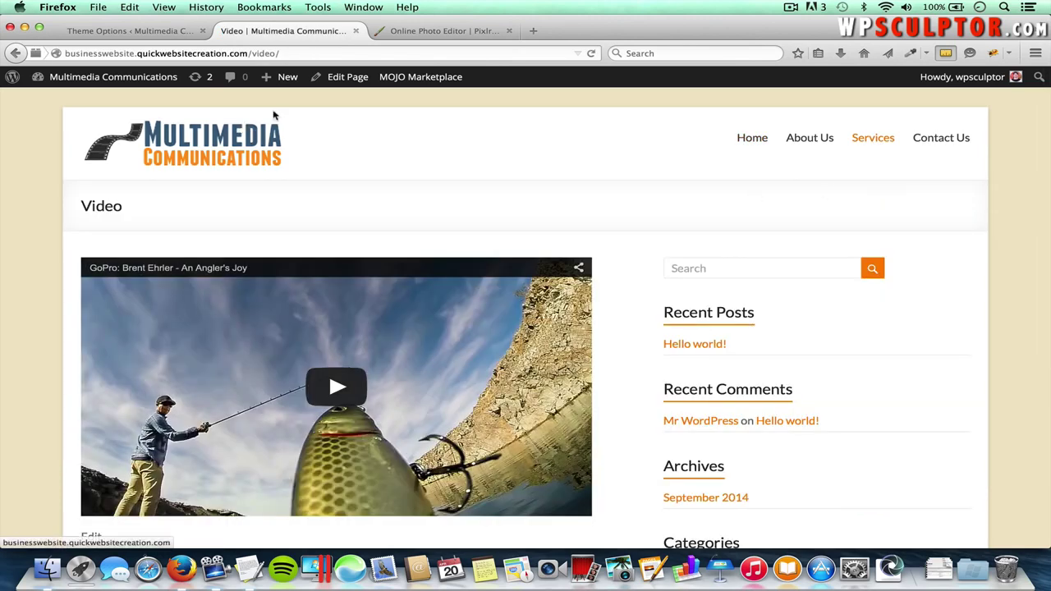
pyautogui.click(245, 54)
pyautogui.press('super+c')
pyautogui.click(152, 31)
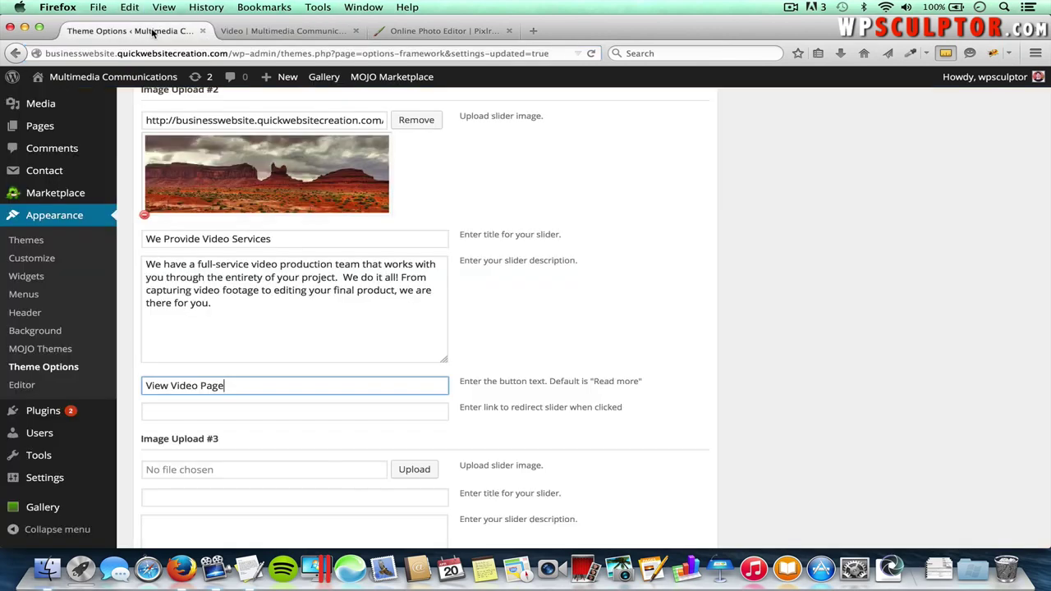
pyautogui.click(257, 412)
pyautogui.press('super+v')
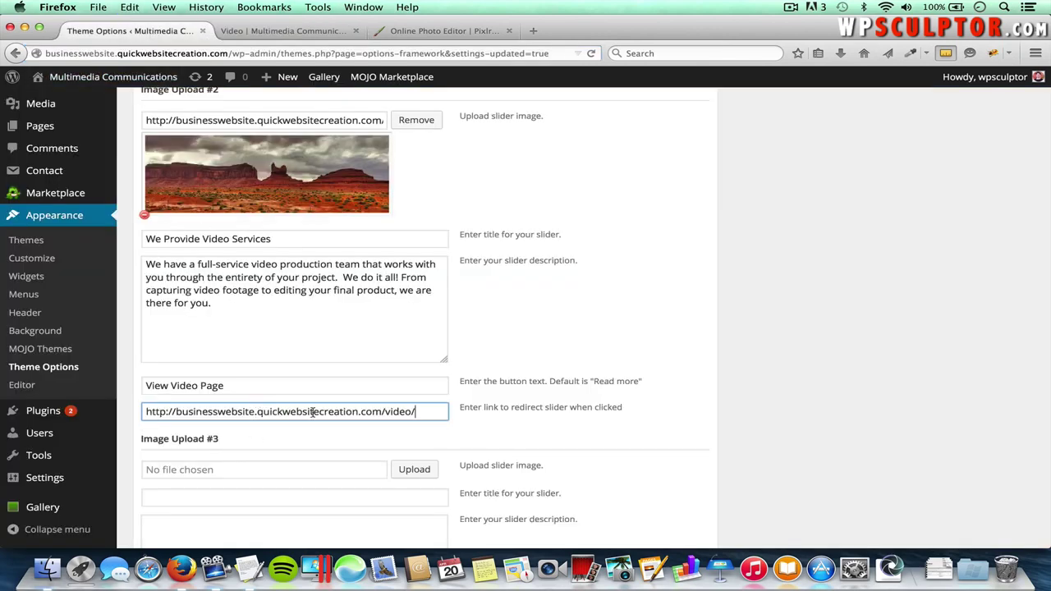
pyautogui.scroll(-5, 598, 417)
pyautogui.scroll(-5, 596, 410)
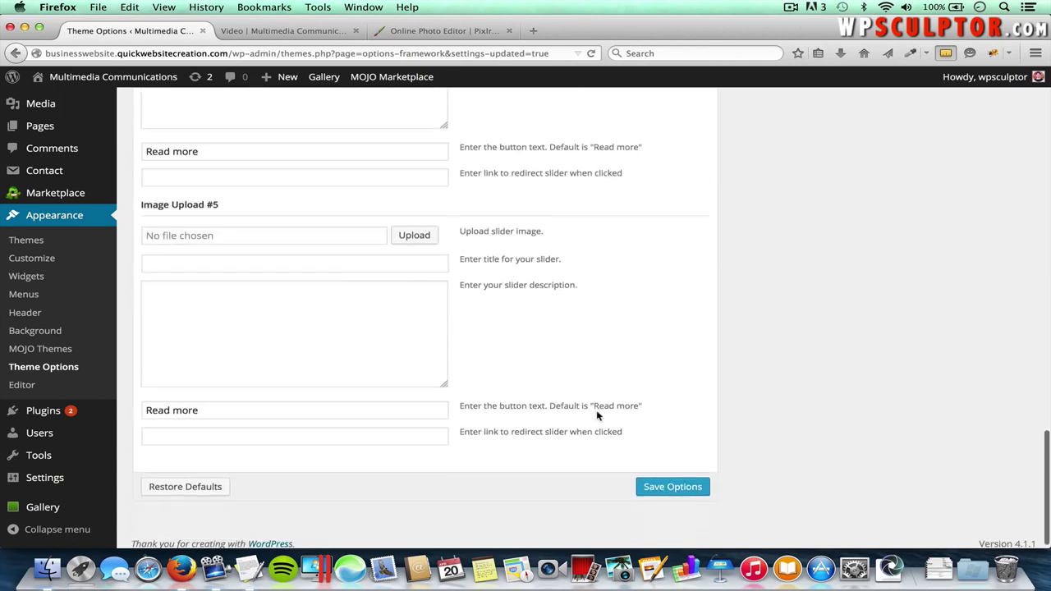
# - Save the slider options, load the live home page to see the video slide, and close Pixlr
pyautogui.click(665, 479)
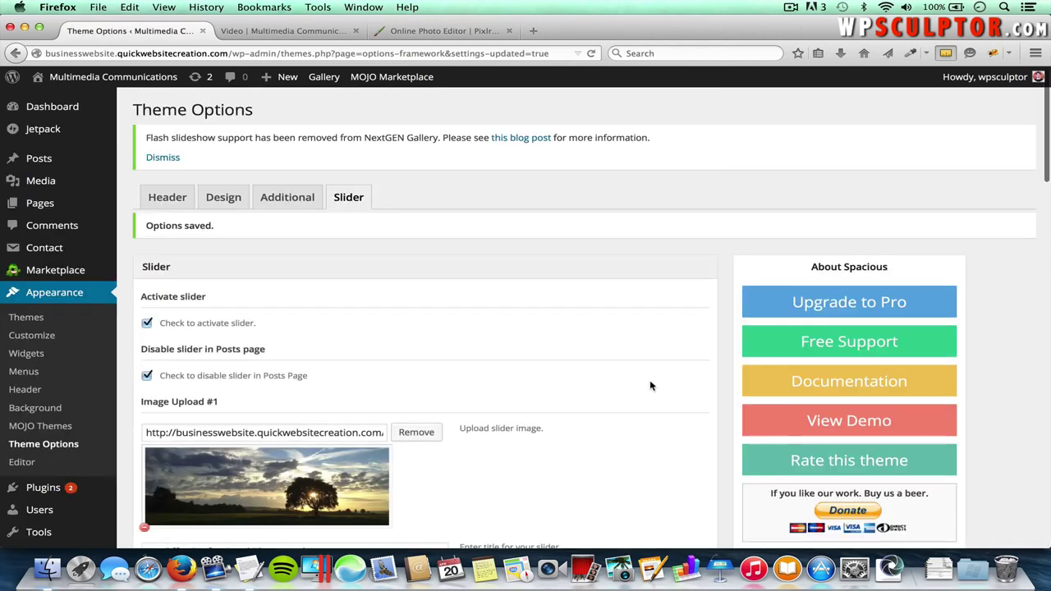
pyautogui.click(288, 31)
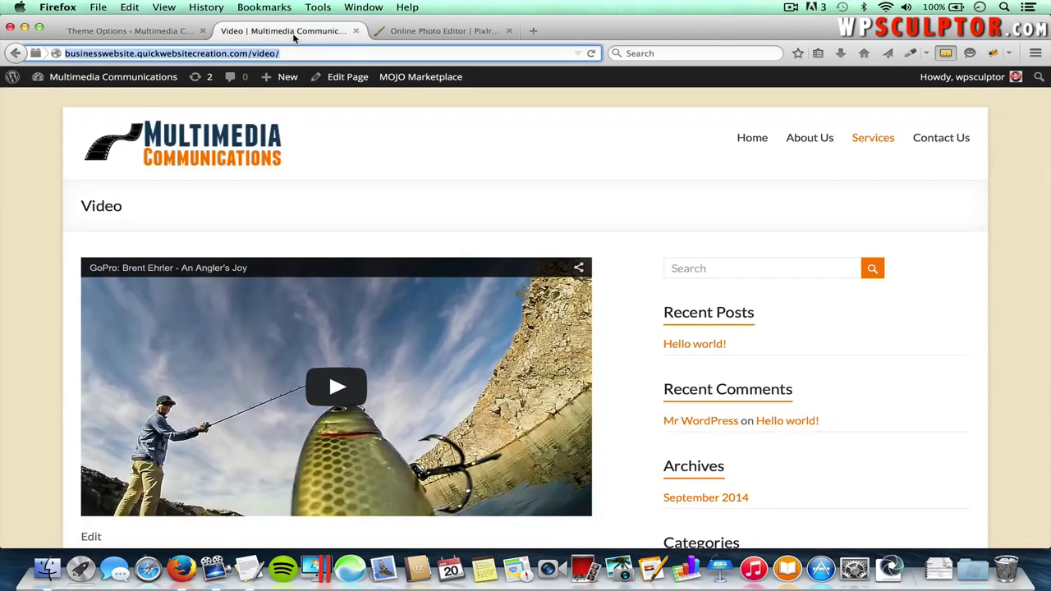
pyautogui.click(228, 150)
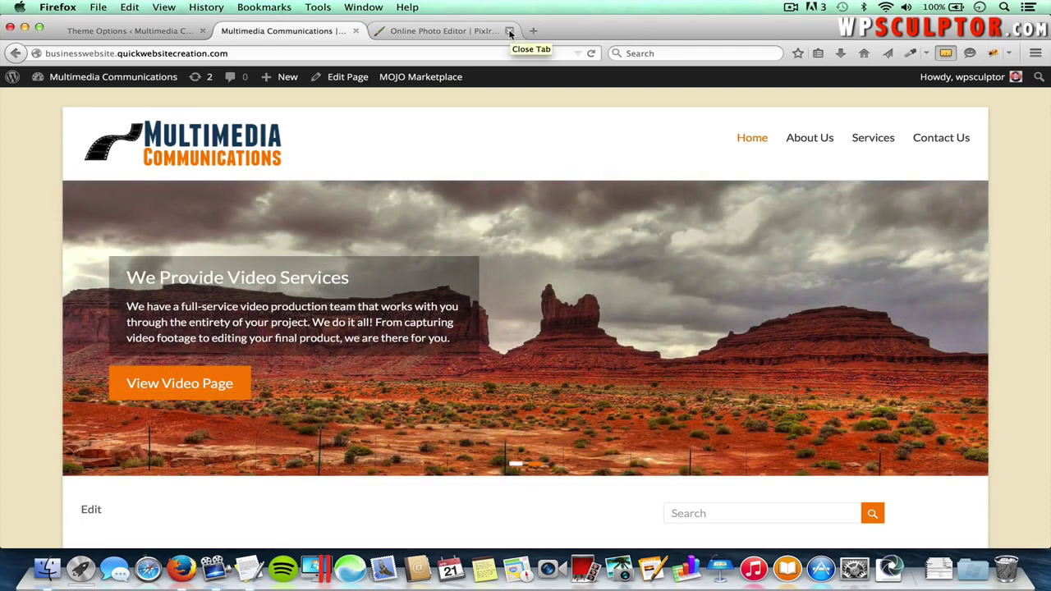
pyautogui.click(509, 32)
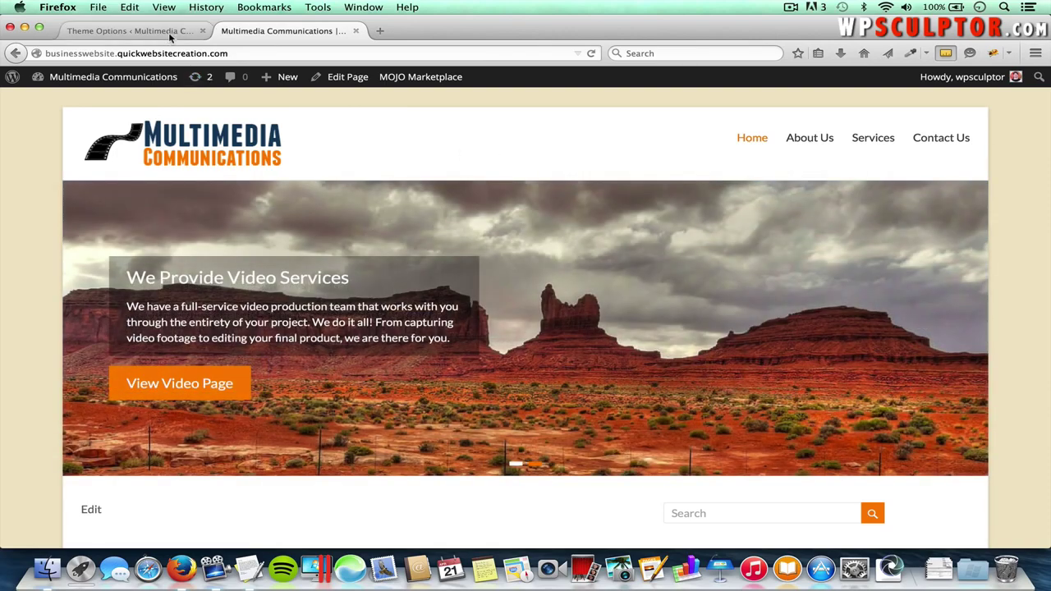
pyautogui.click(168, 32)
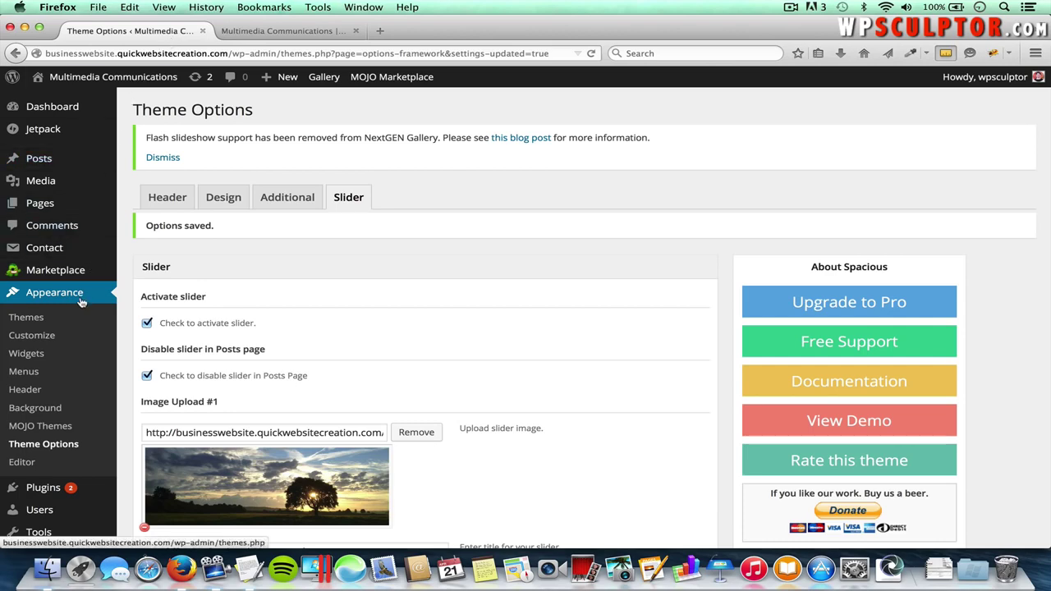
# - Inspect the Right Sidebar's six default widgets on the Widgets screen, then return to the live home page
pyautogui.click(27, 355)
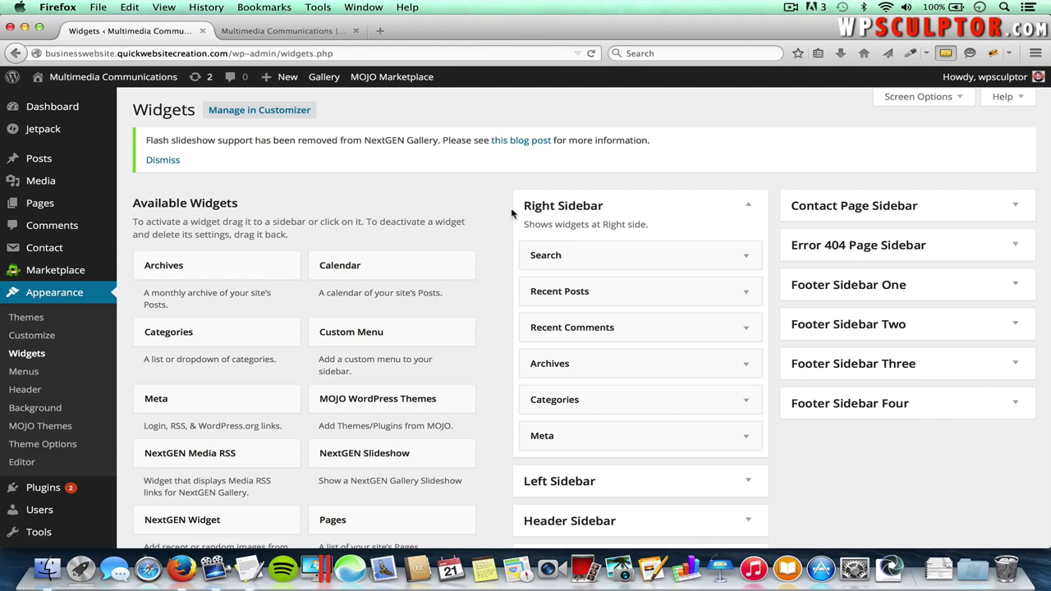
pyautogui.click(749, 207)
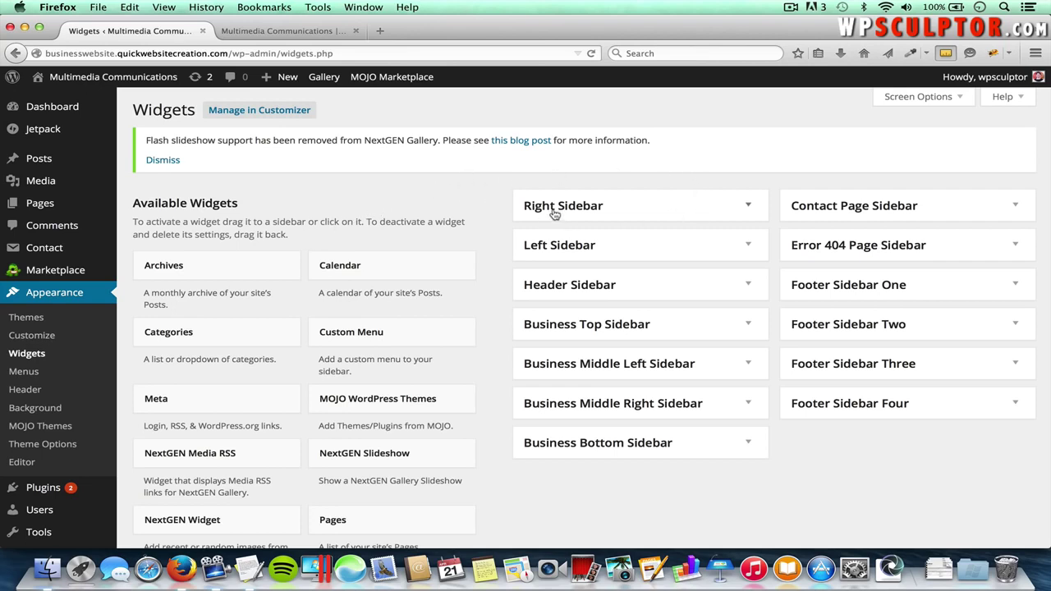
pyautogui.click(750, 208)
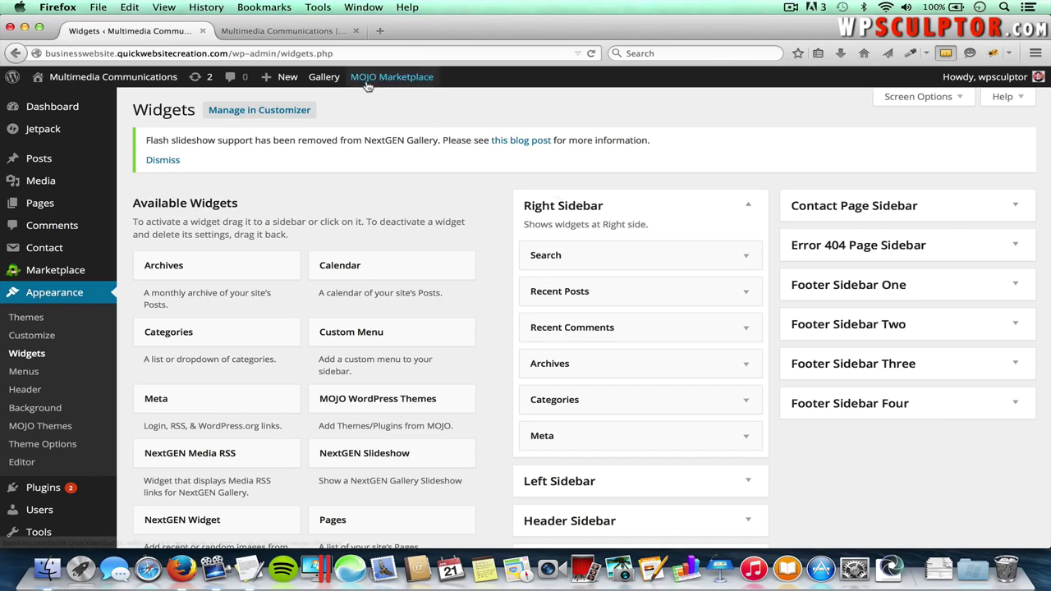
pyautogui.click(304, 33)
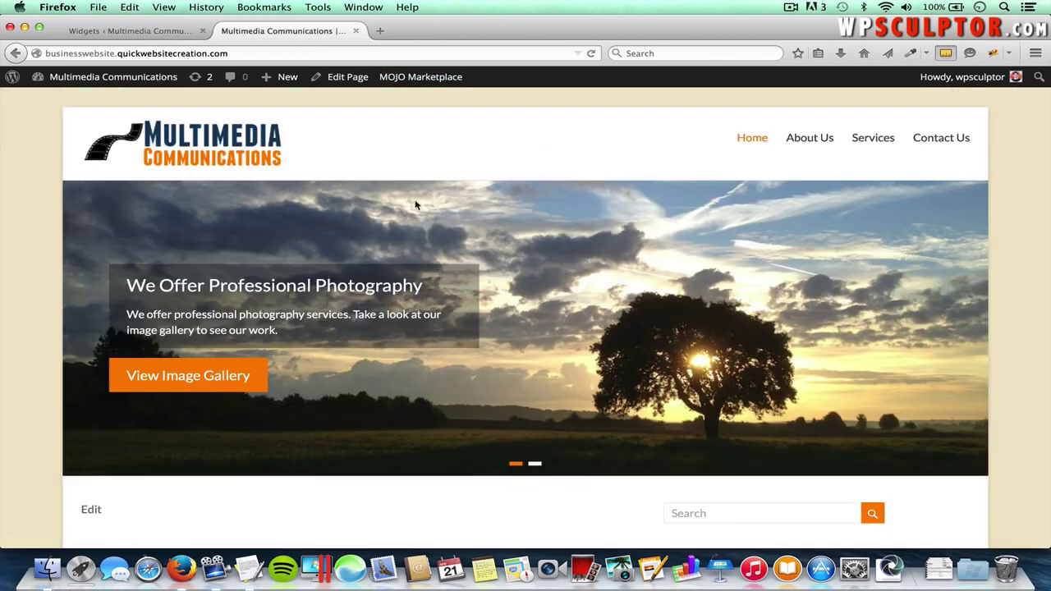
# - Browse the live About Us page and its sidebar, then reopen the Spacious Theme Options
pyautogui.scroll(-8, 416, 204)
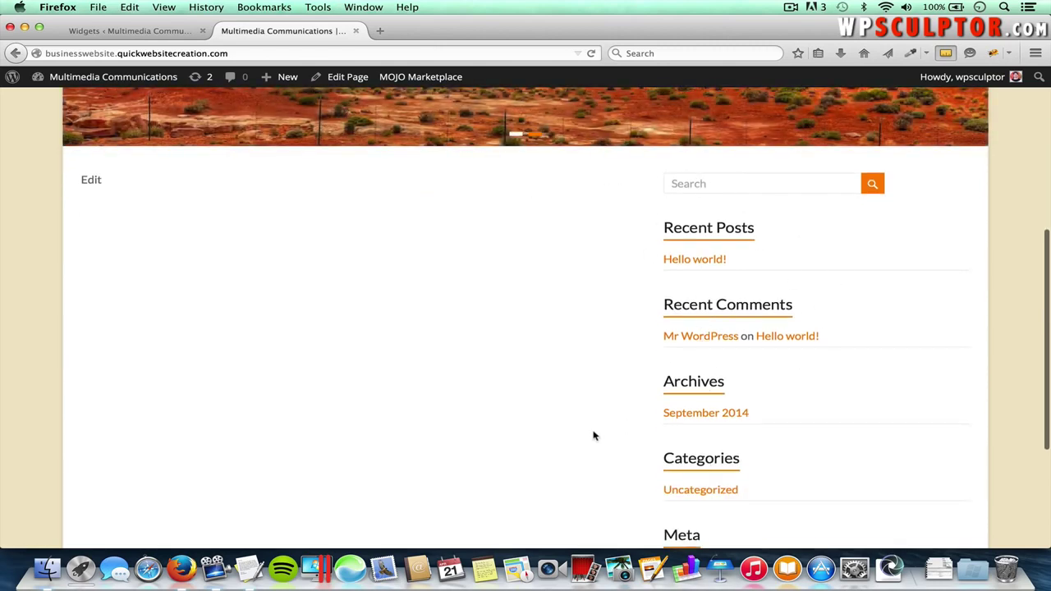
pyautogui.scroll(5, 507, 244)
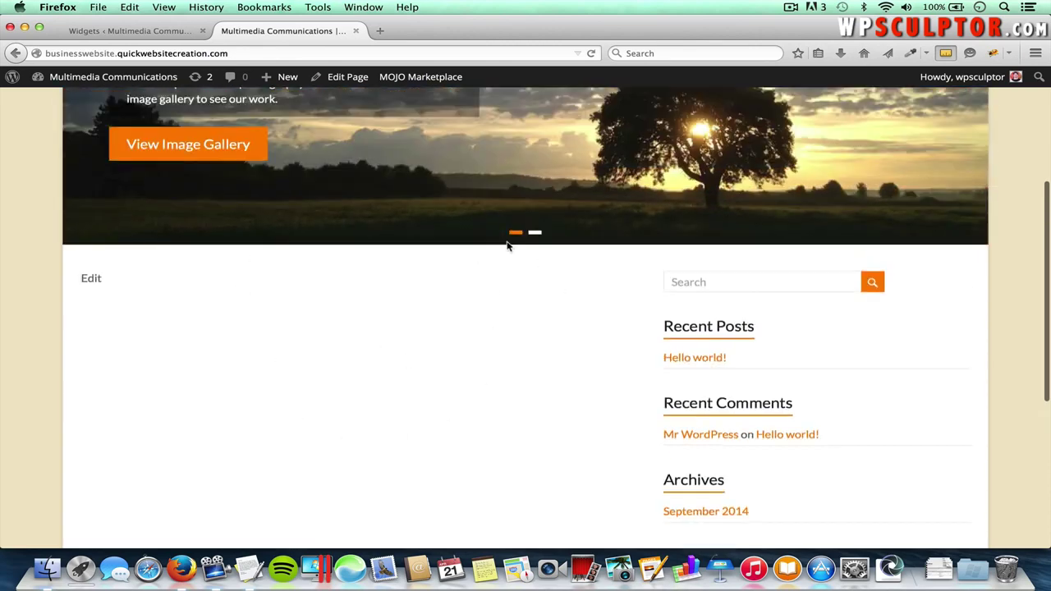
pyautogui.click(805, 143)
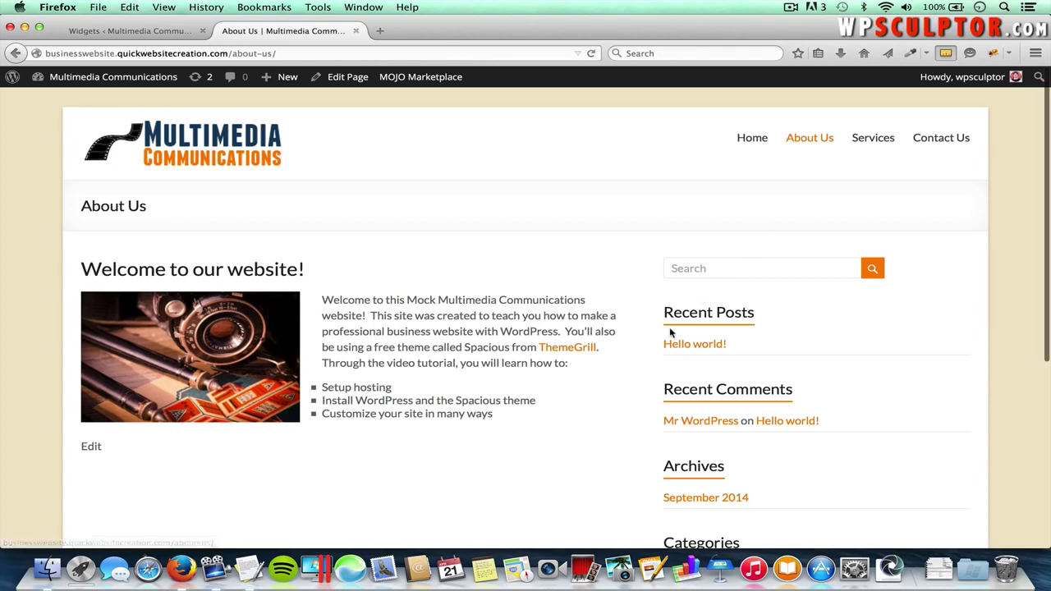
pyautogui.scroll(-2, 665, 344)
pyautogui.scroll(-3, 756, 329)
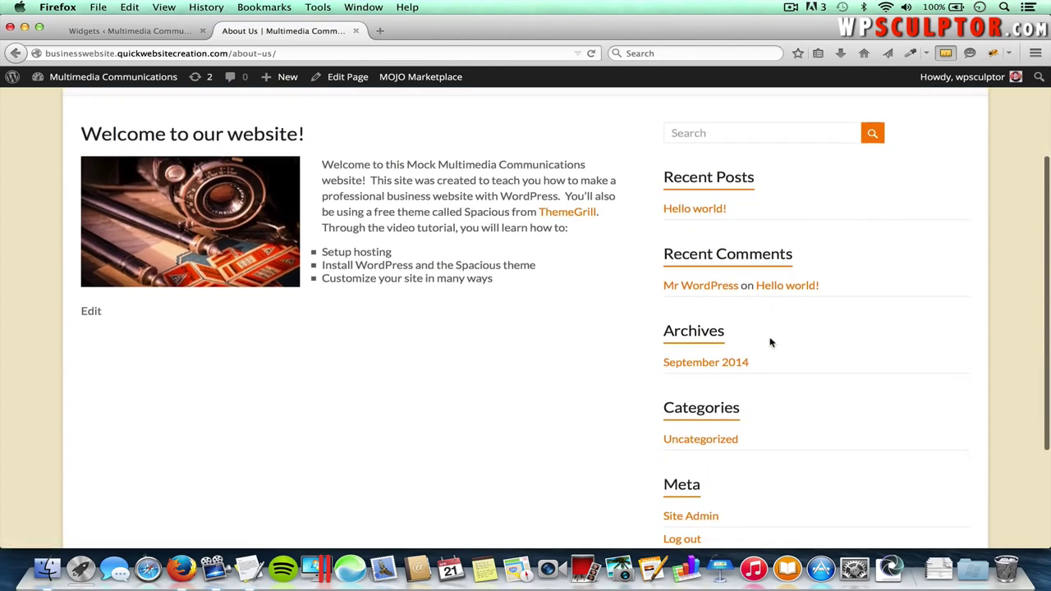
pyautogui.click(157, 31)
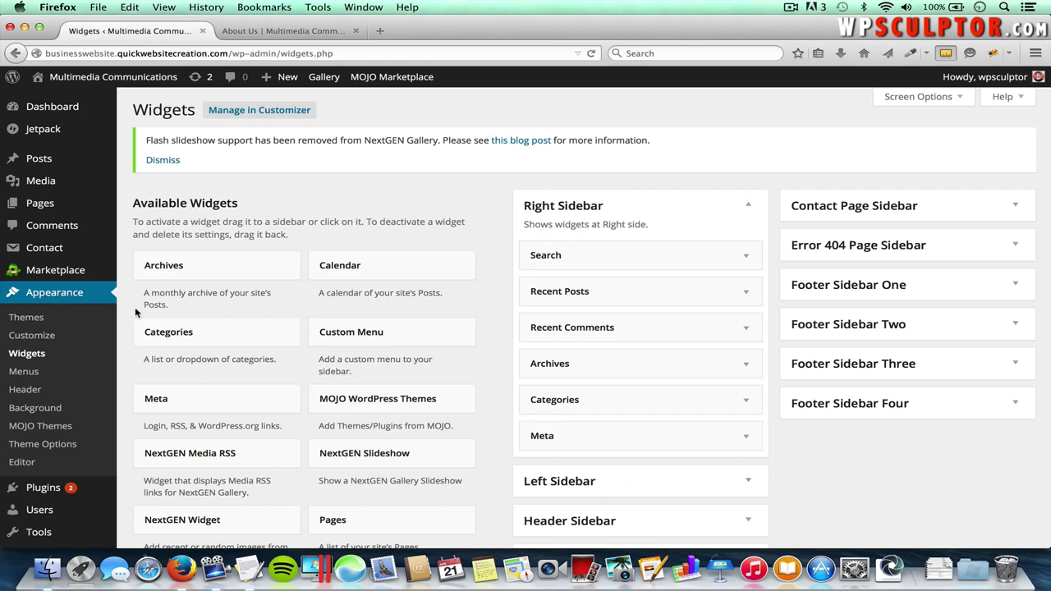
pyautogui.click(65, 448)
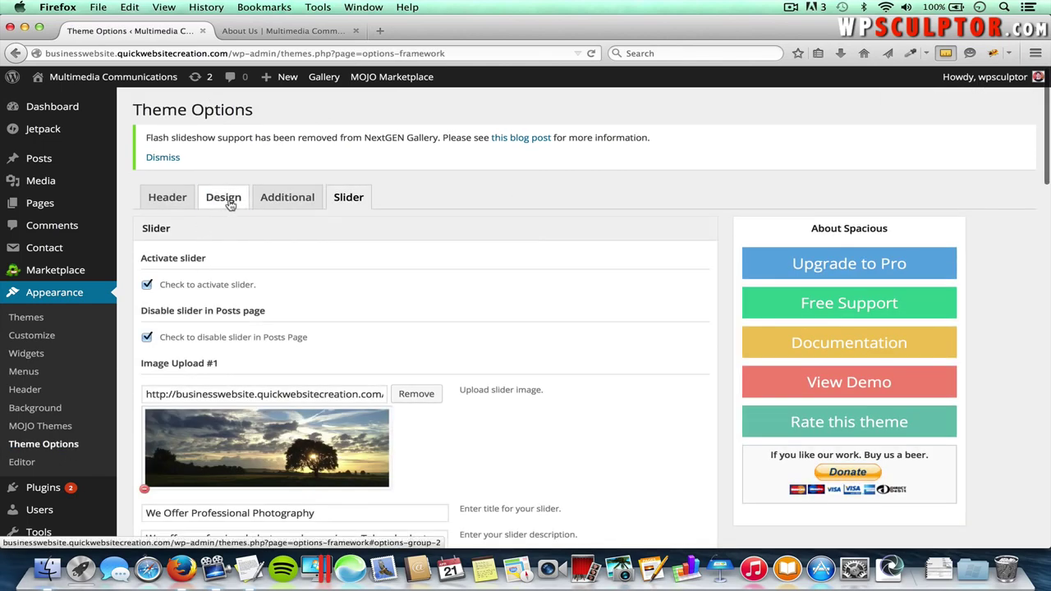
# - Pick the left-sidebar layout for default, pages and single posts in the Design tab and save
pyautogui.click(226, 201)
pyautogui.scroll(-4, 253, 296)
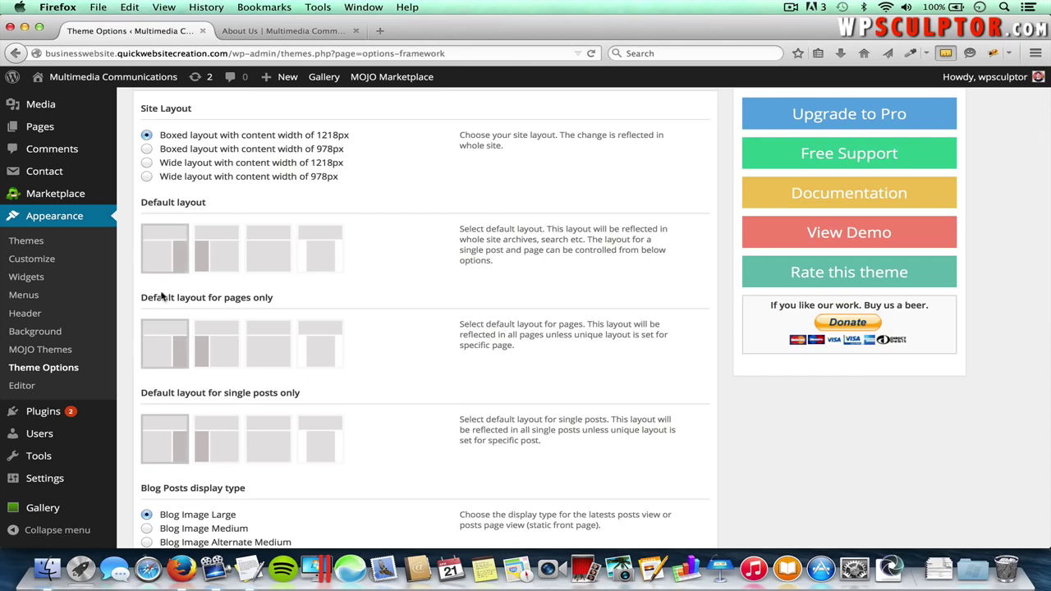
pyautogui.click(217, 256)
pyautogui.click(218, 334)
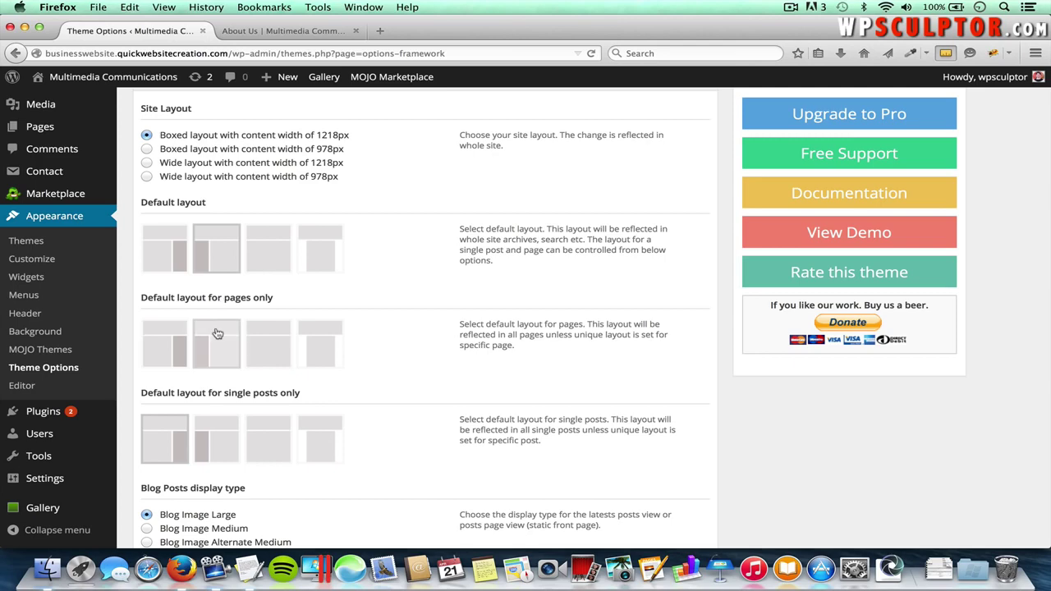
pyautogui.click(214, 428)
pyautogui.scroll(-10, 508, 408)
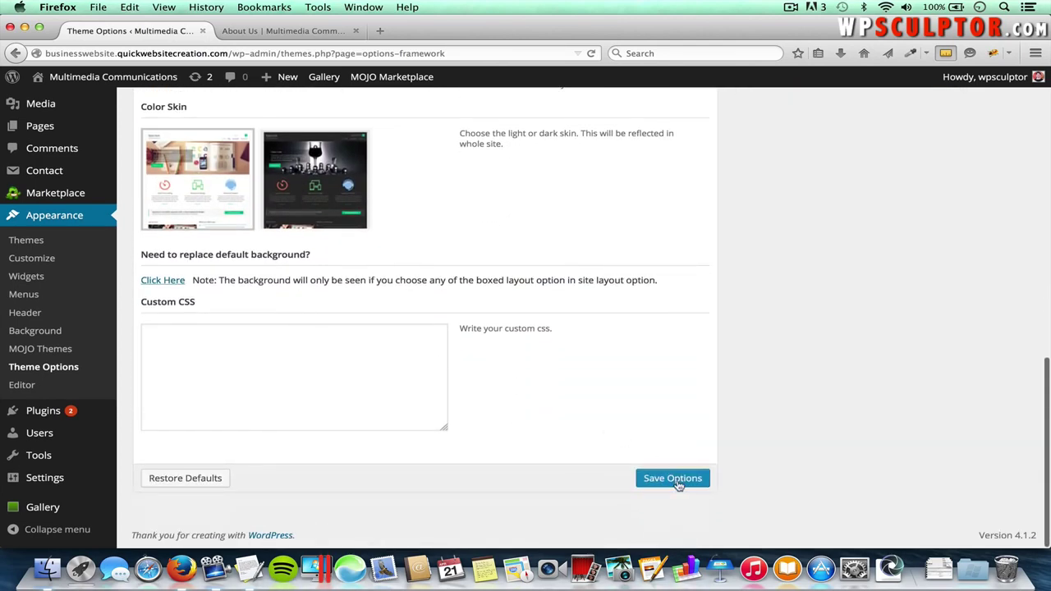
pyautogui.click(678, 485)
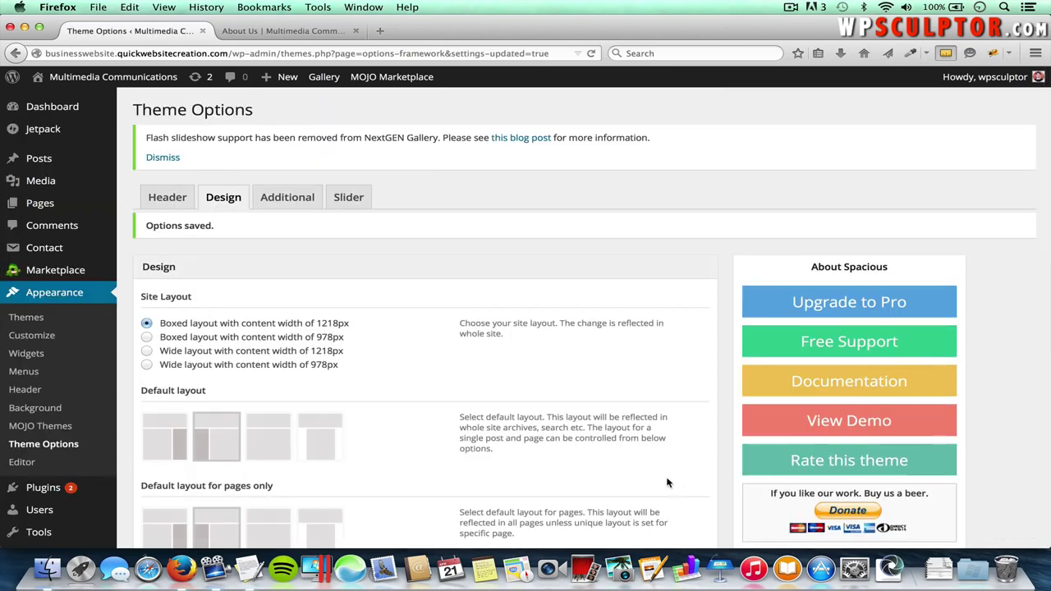
pyautogui.click(27, 355)
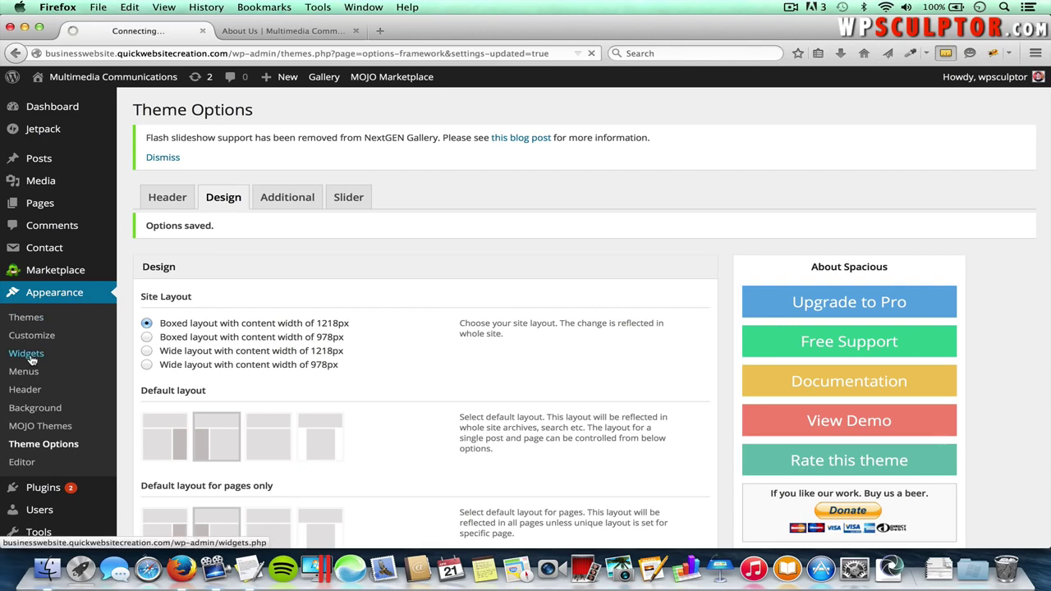
# - Place the Search widget into the Left Sidebar widget area
pyautogui.scroll(-1, 411, 351)
pyautogui.scroll(-1, 415, 352)
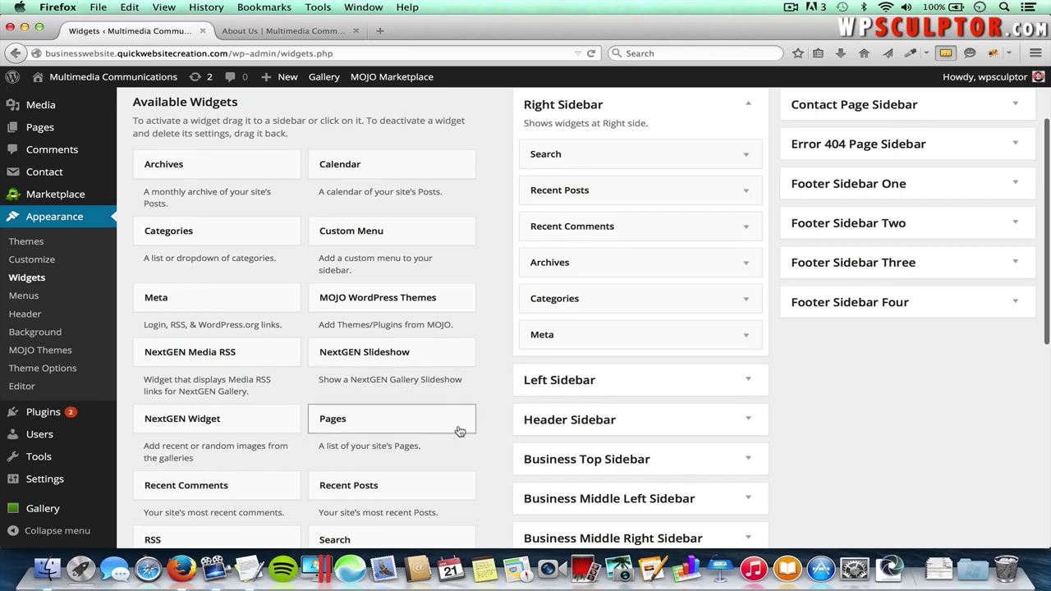
pyautogui.scroll(-1, 461, 423)
pyautogui.scroll(-1, 460, 432)
pyautogui.scroll(-1, 460, 429)
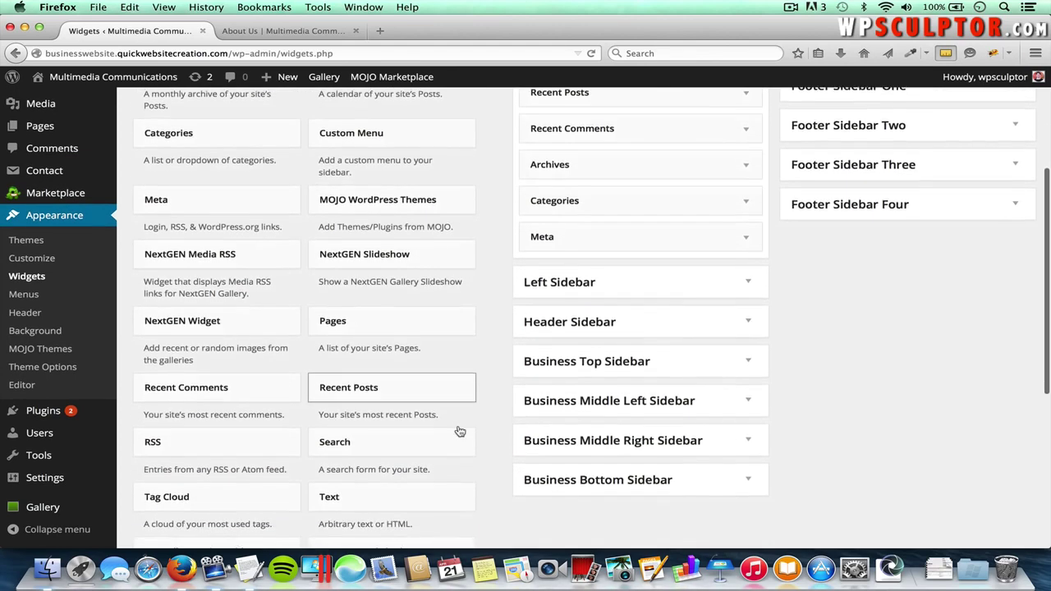
pyautogui.click(373, 443)
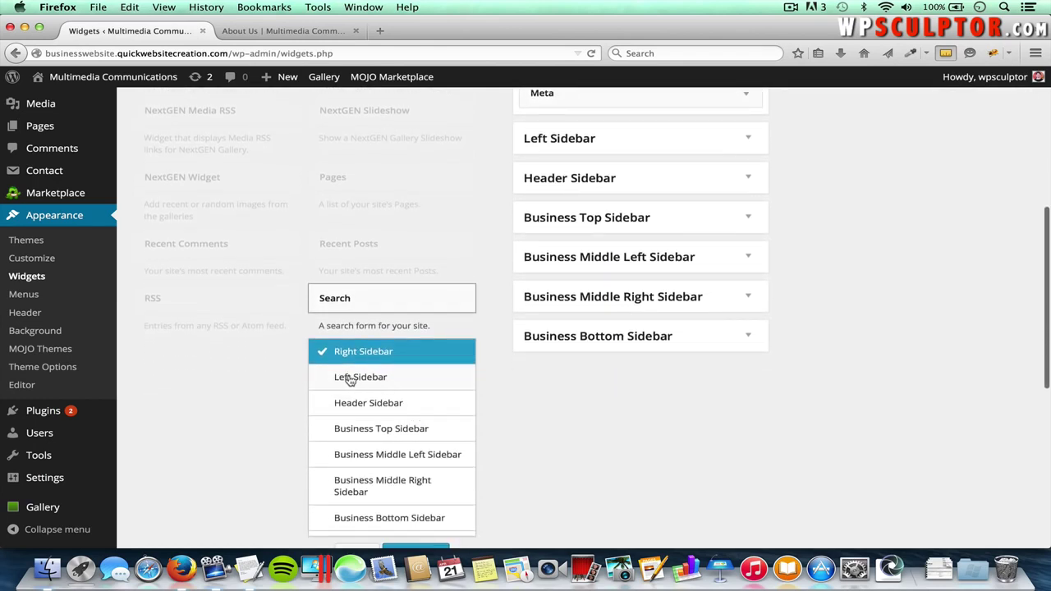
pyautogui.click(359, 379)
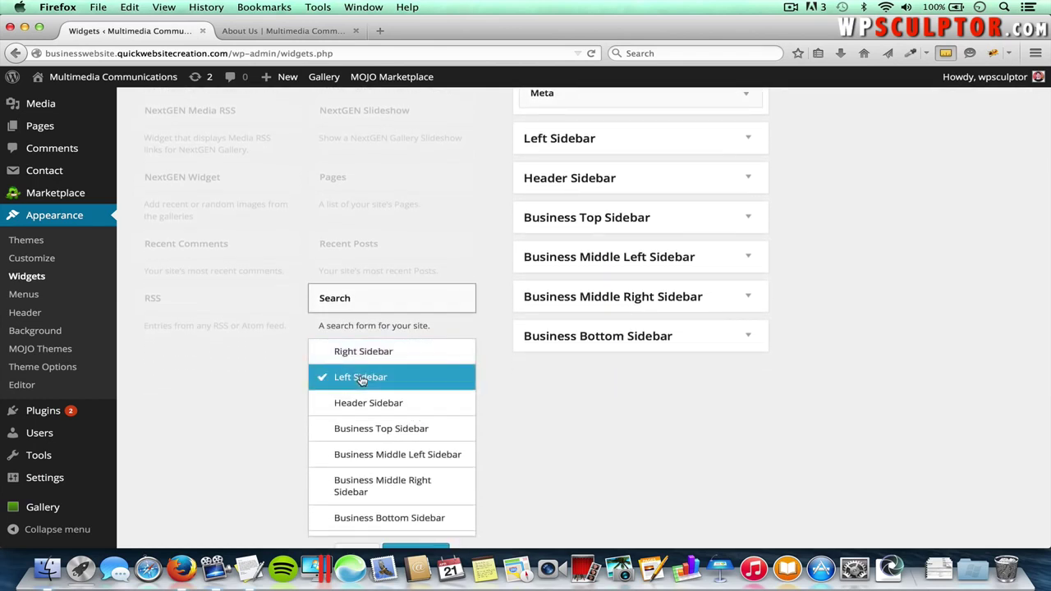
pyautogui.scroll(-2, 490, 406)
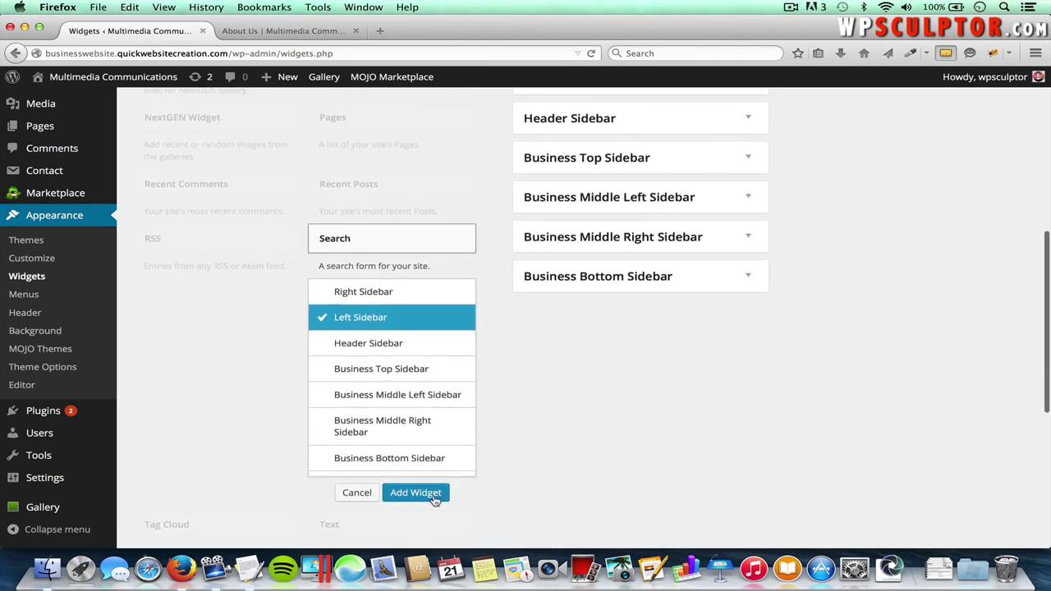
pyautogui.click(435, 496)
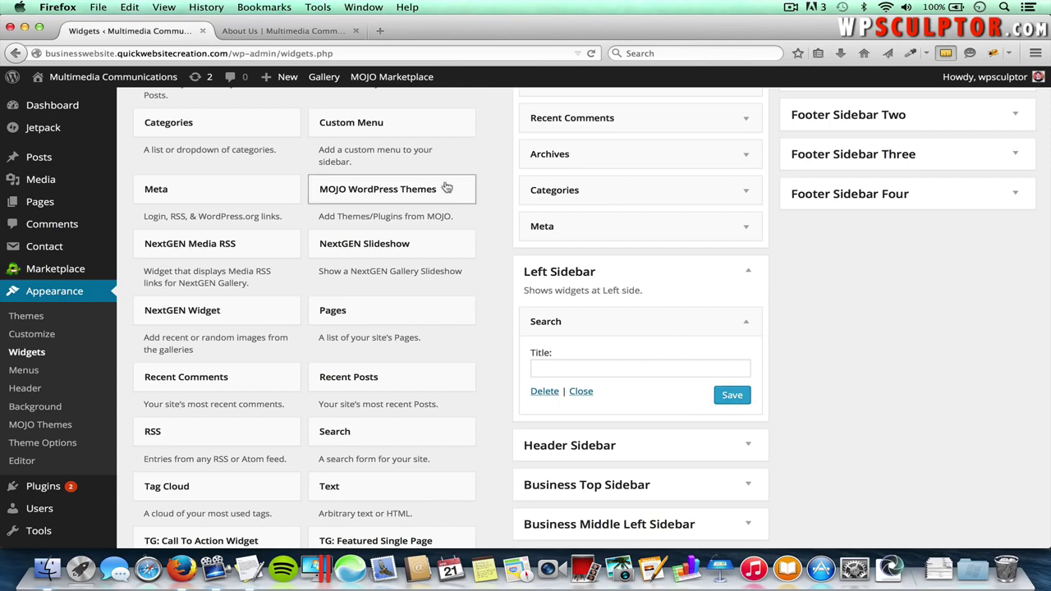
# - Reload the live About Us page and open Services > Photography to check the left-sidebar search box
pyautogui.click(309, 33)
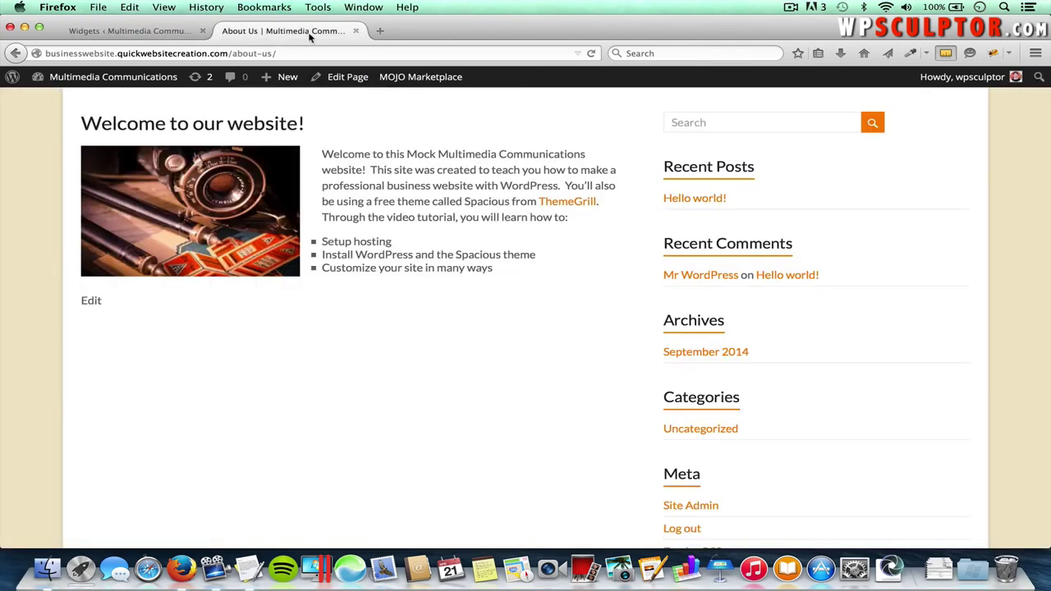
pyautogui.press('super+r')
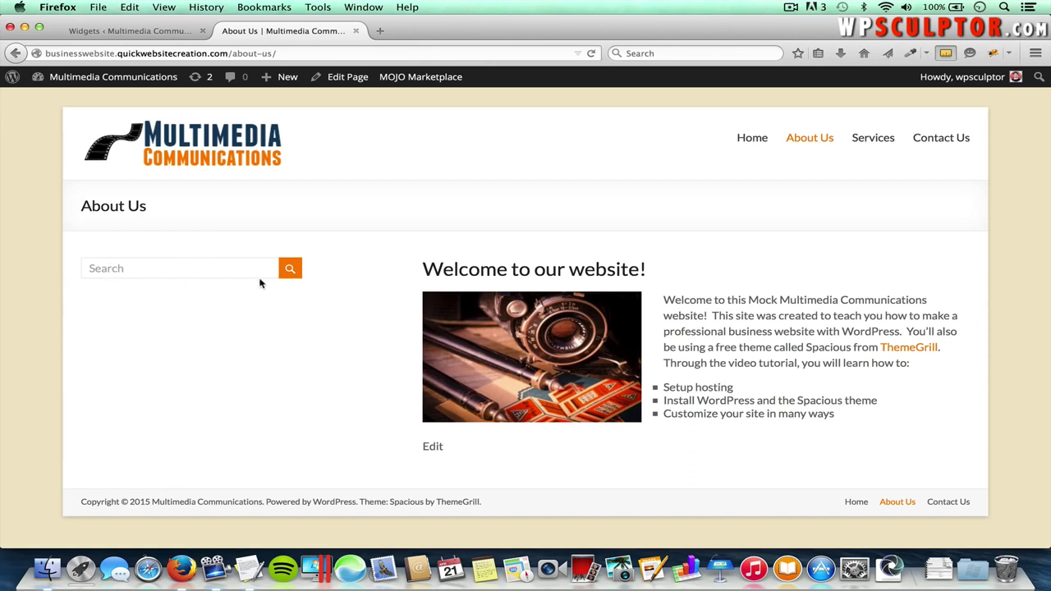
pyautogui.moveTo(870, 139)
pyautogui.click(885, 165)
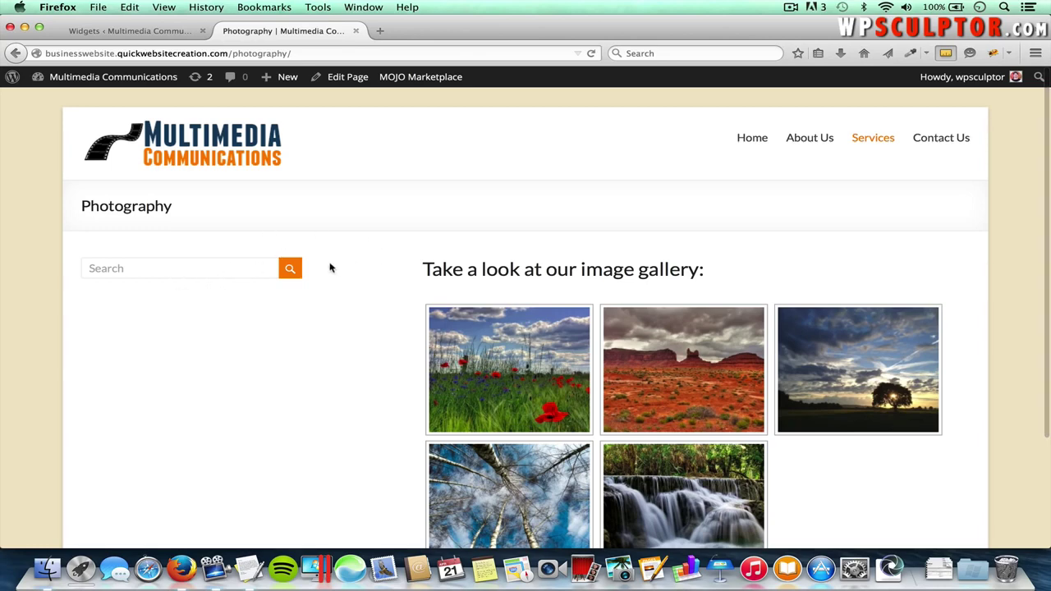
pyautogui.click(136, 30)
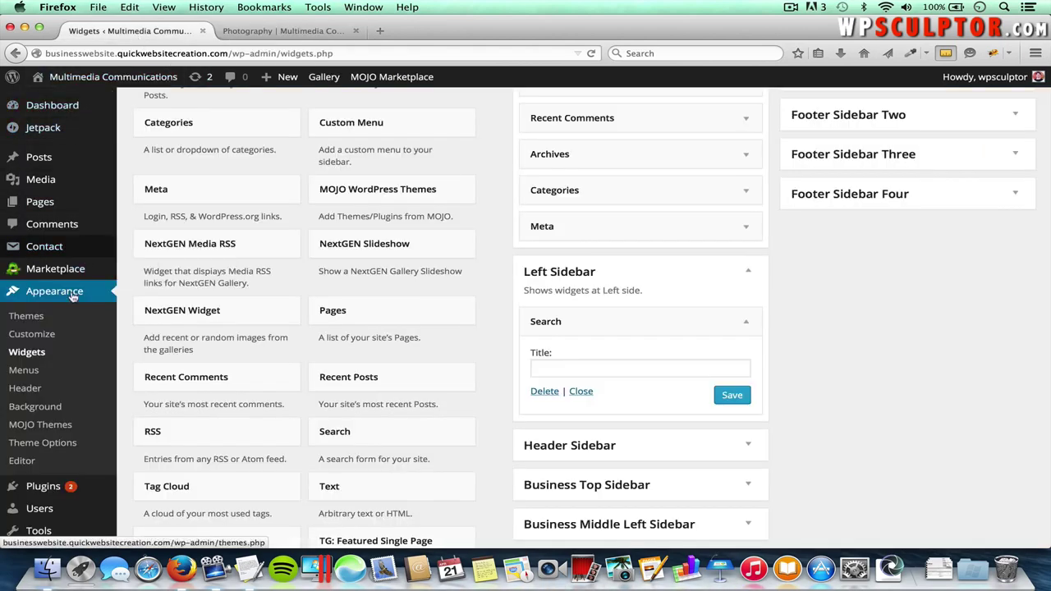
# - Switch default, pages and single-post layouts back to right sidebar and save the theme options
pyautogui.click(45, 444)
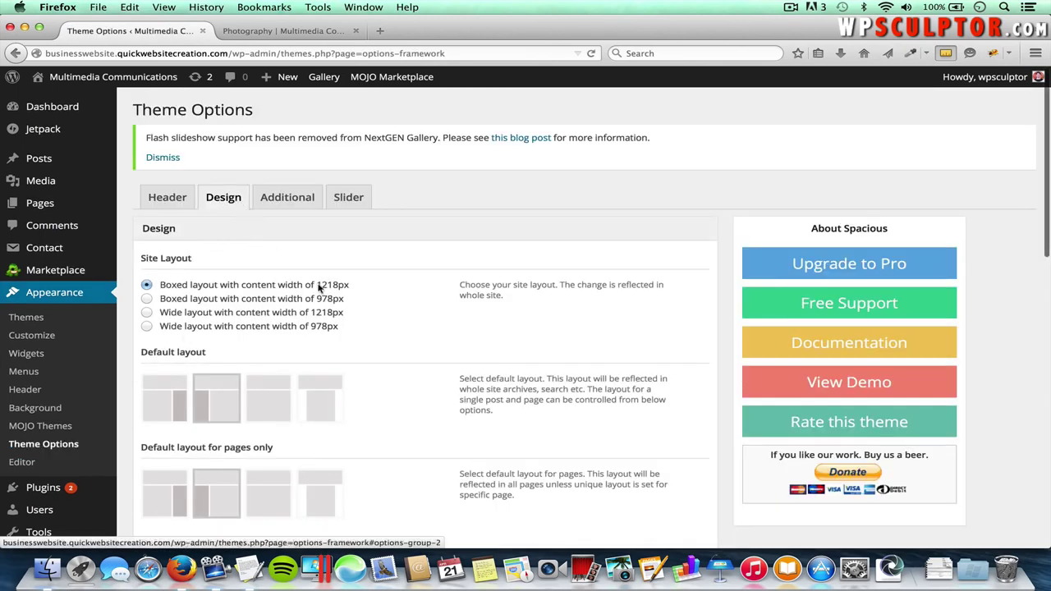
pyautogui.scroll(-2, 351, 334)
pyautogui.scroll(-1, 351, 333)
pyautogui.click(169, 301)
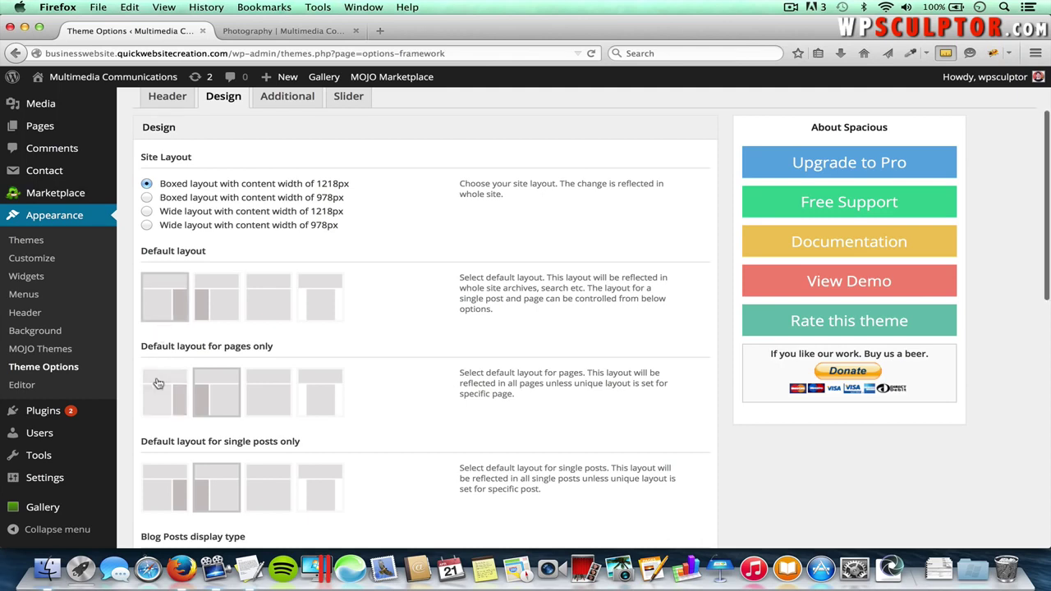
pyautogui.click(162, 397)
pyautogui.click(158, 475)
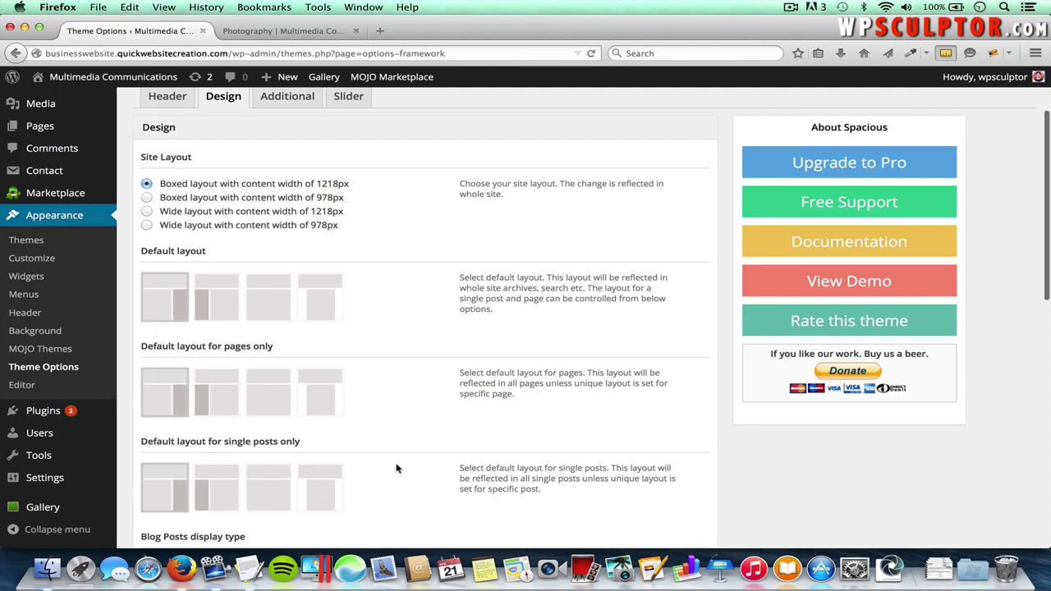
pyautogui.scroll(-10, 424, 477)
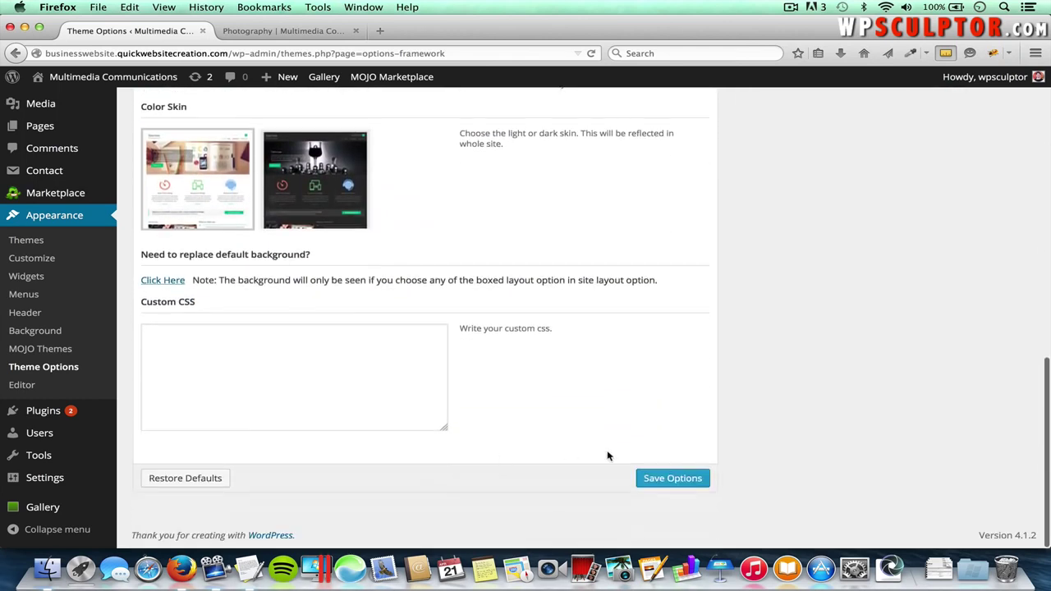
pyautogui.click(675, 478)
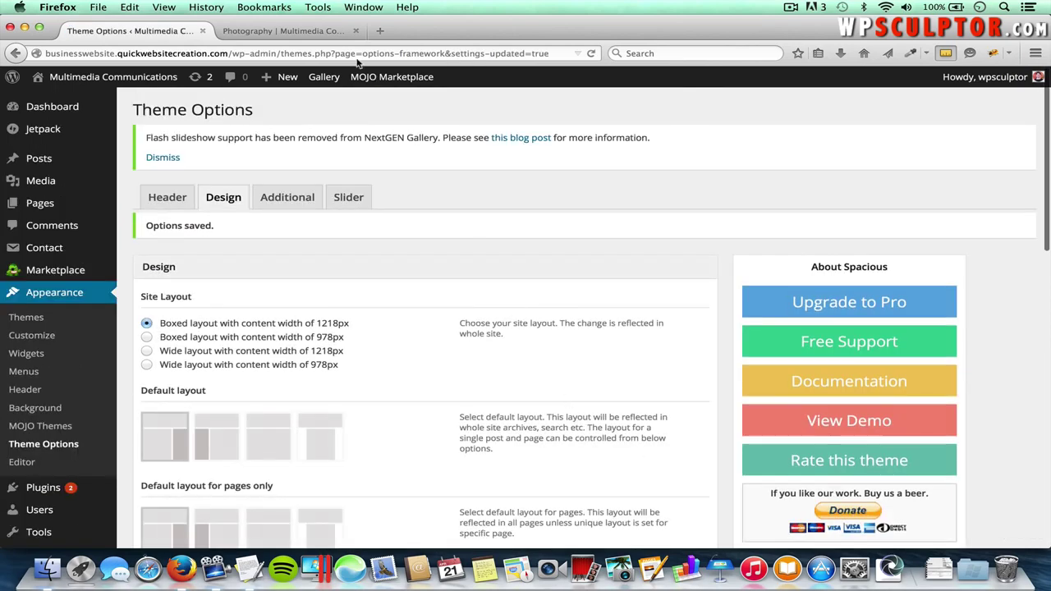
# - Reload the live Photography page to review its gallery and right sidebar
pyautogui.click(320, 32)
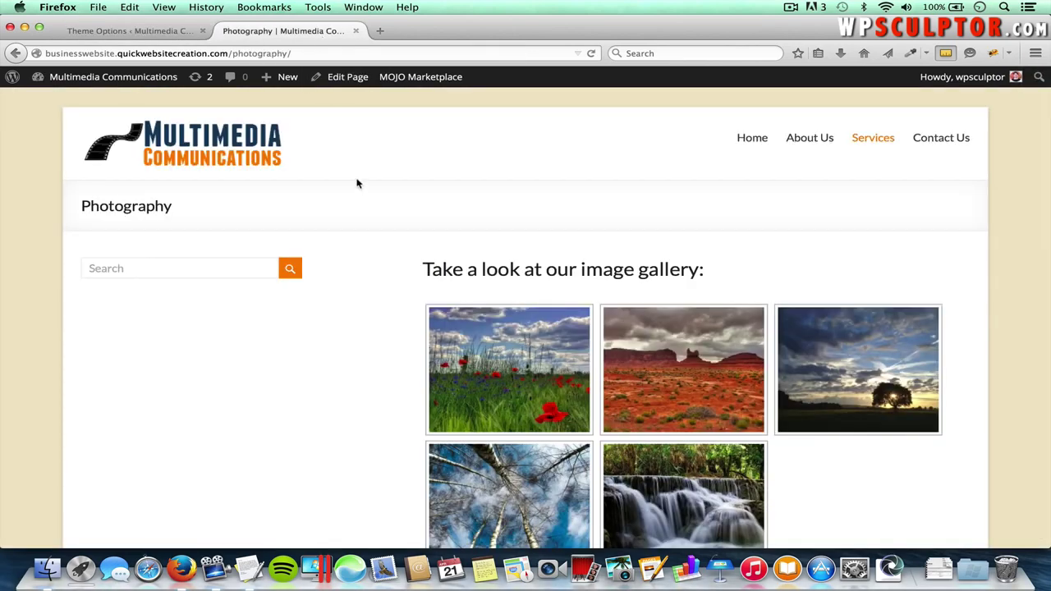
pyautogui.press('super+r')
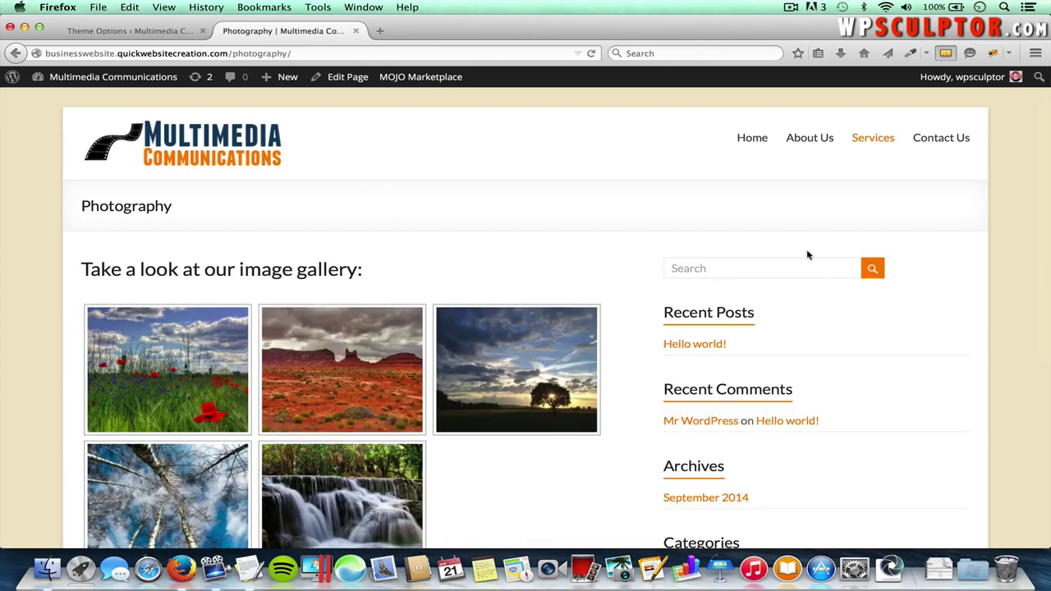
pyautogui.scroll(-3, 838, 329)
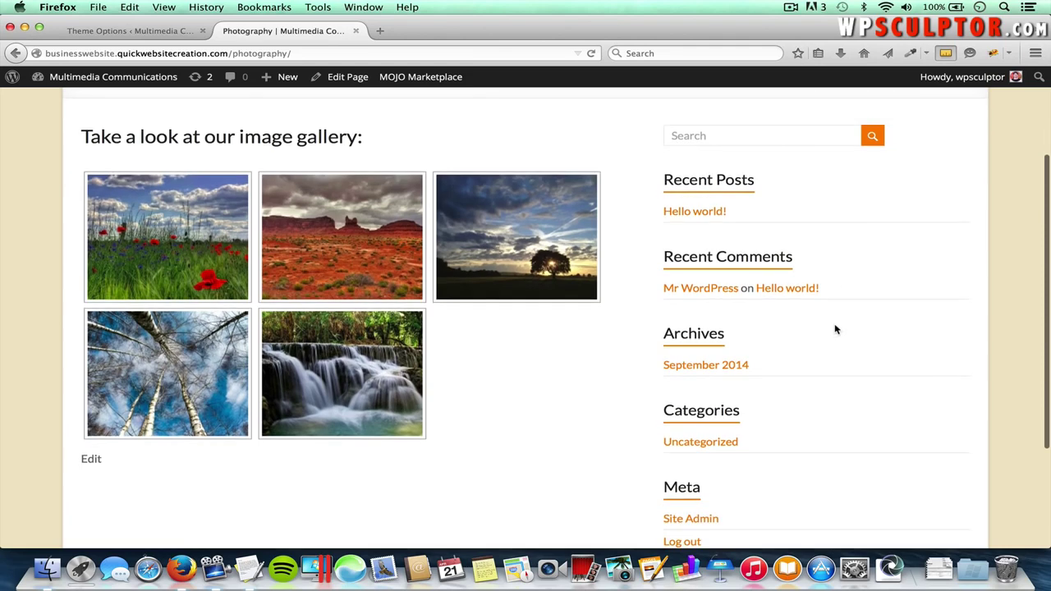
pyautogui.scroll(-4, 761, 479)
pyautogui.scroll(6, 762, 480)
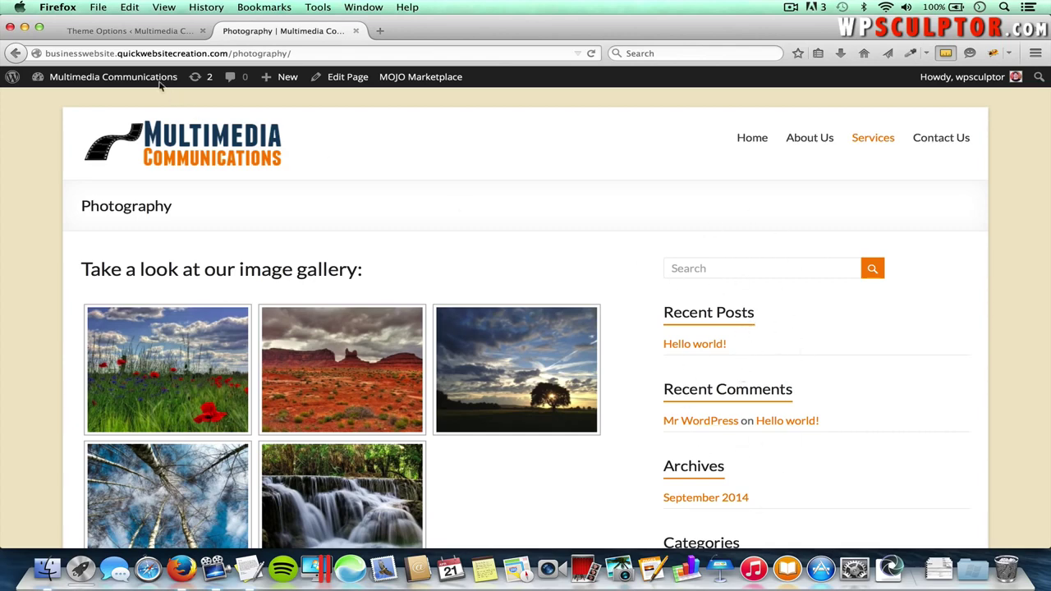
pyautogui.click(123, 31)
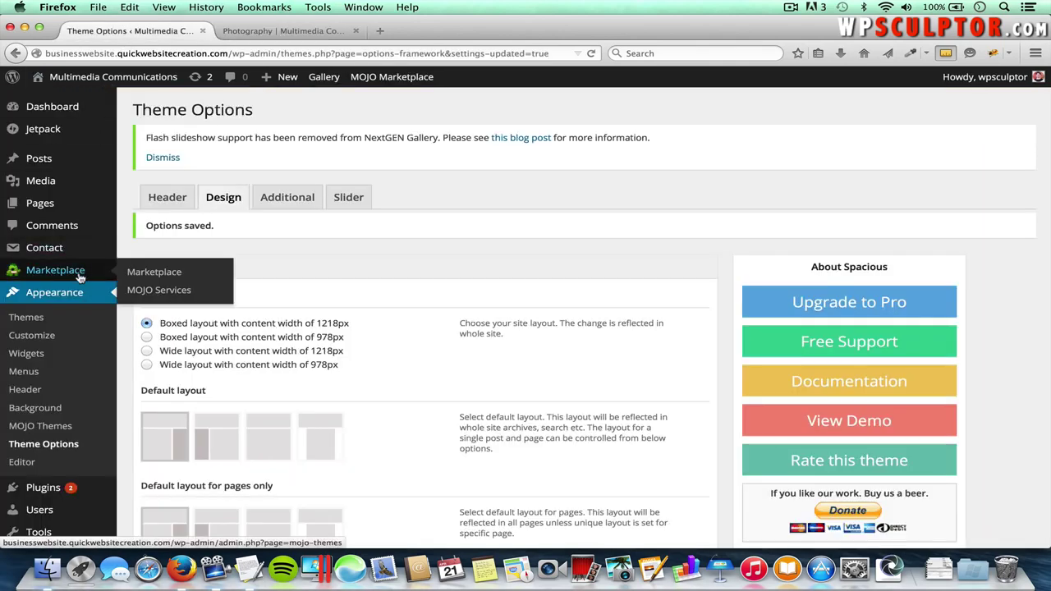
# - Drag Search, Recent Posts, Recent Comments, Archives and Categories out of the Right Sidebar
pyautogui.click(27, 355)
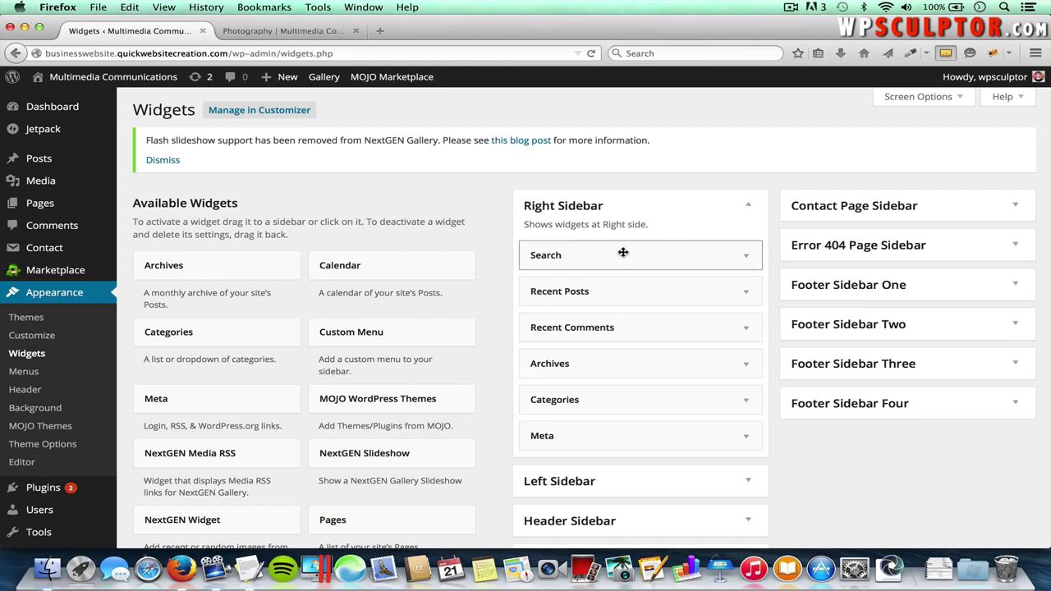
pyautogui.moveTo(627, 256); pyautogui.dragTo(310, 292)
pyautogui.moveTo(559, 256); pyautogui.dragTo(298, 300)
pyautogui.moveTo(567, 255); pyautogui.dragTo(328, 300)
pyautogui.moveTo(531, 255); pyautogui.dragTo(277, 329)
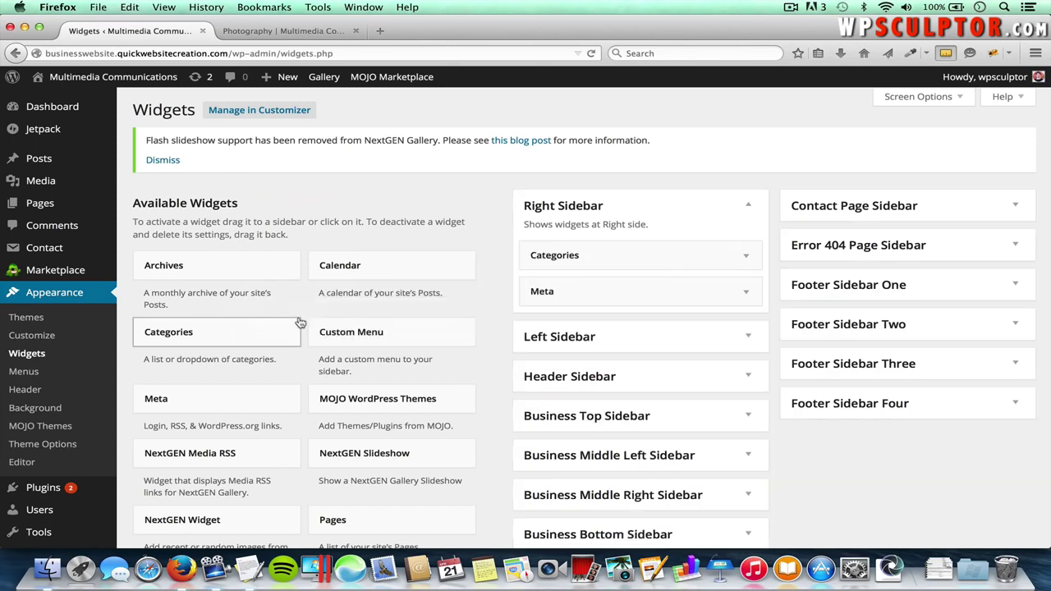
pyautogui.moveTo(531, 254); pyautogui.dragTo(265, 332)
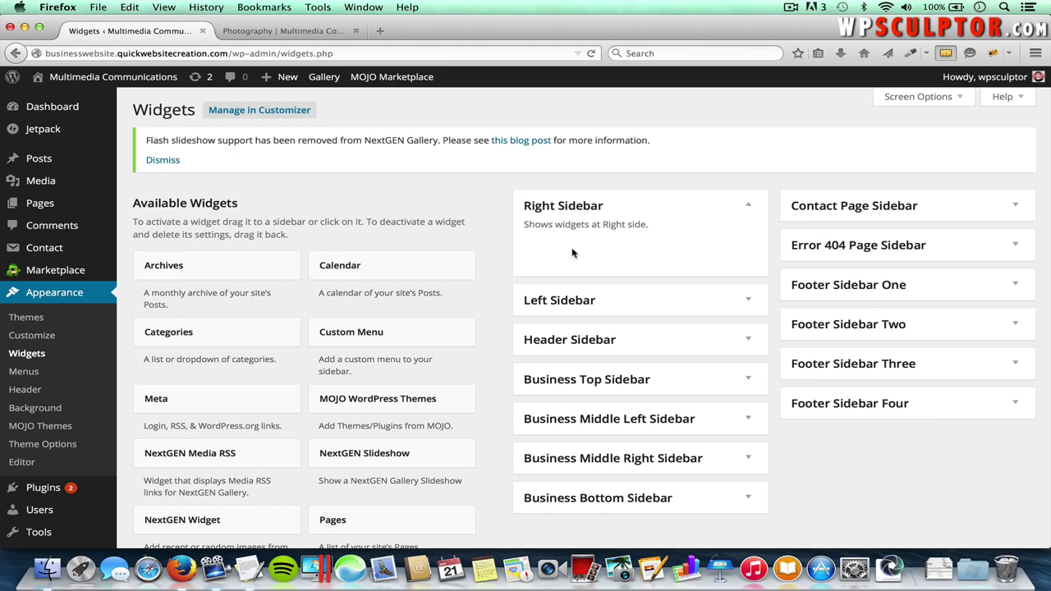
pyautogui.click(309, 32)
pyautogui.press('super+r')
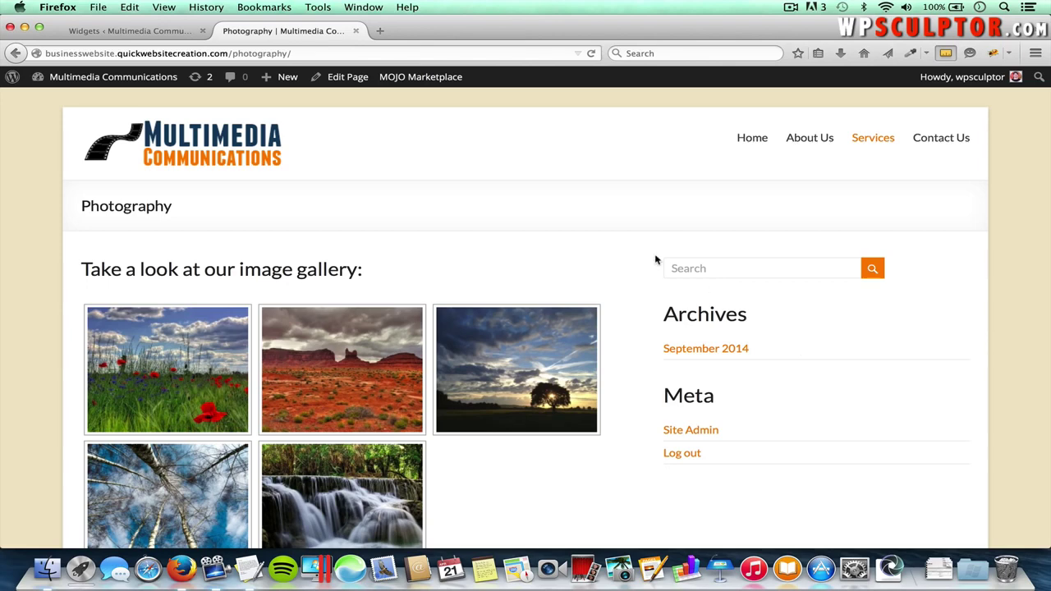
pyautogui.click(147, 32)
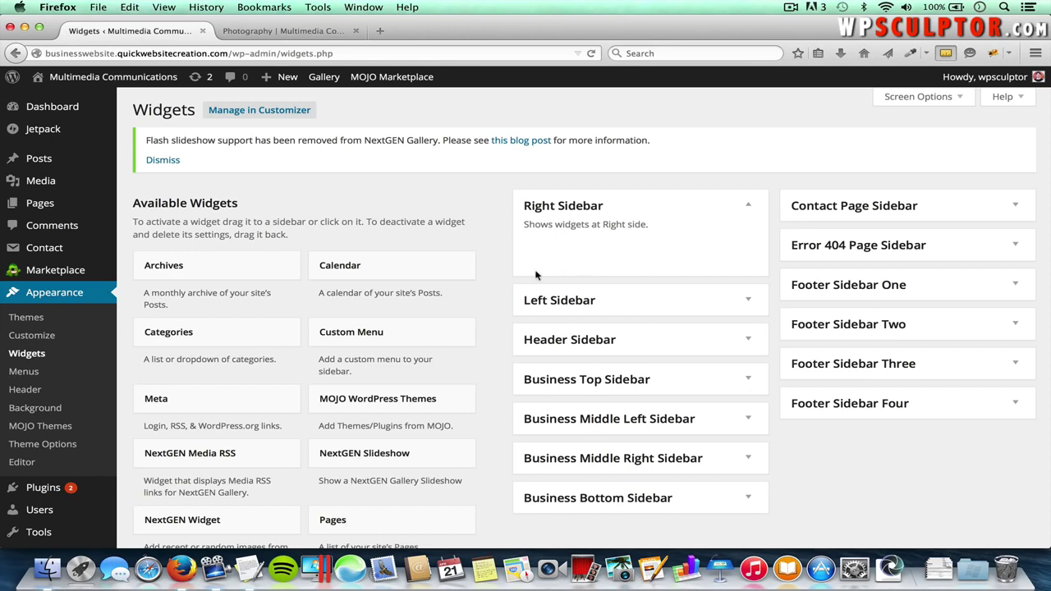
# - Add a TG: Testimonial widget to the Right Sidebar, titled 'Testimonial:'
pyautogui.scroll(-5, 339, 469)
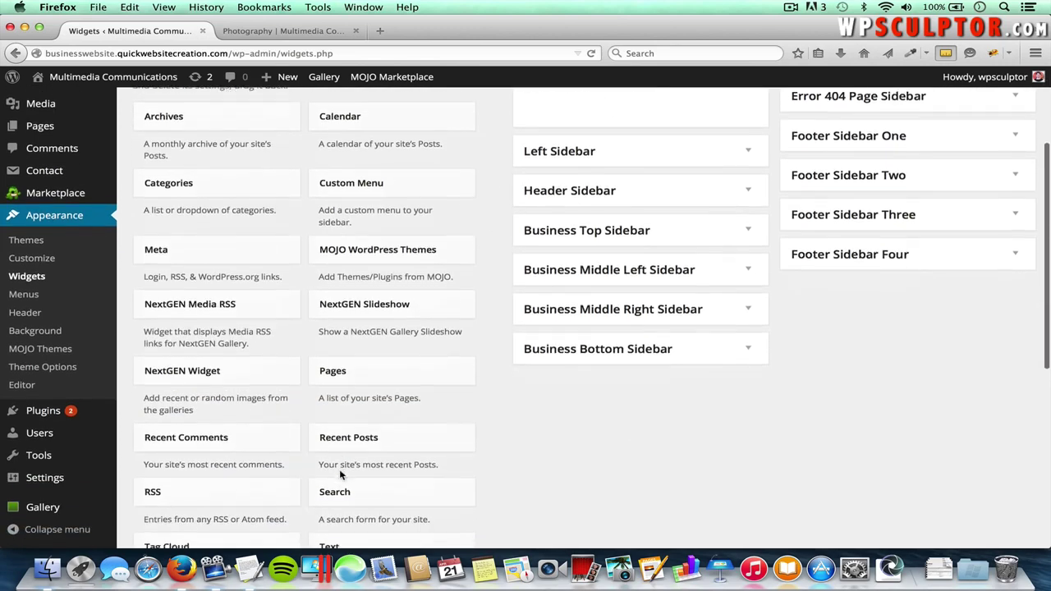
pyautogui.scroll(-5, 339, 474)
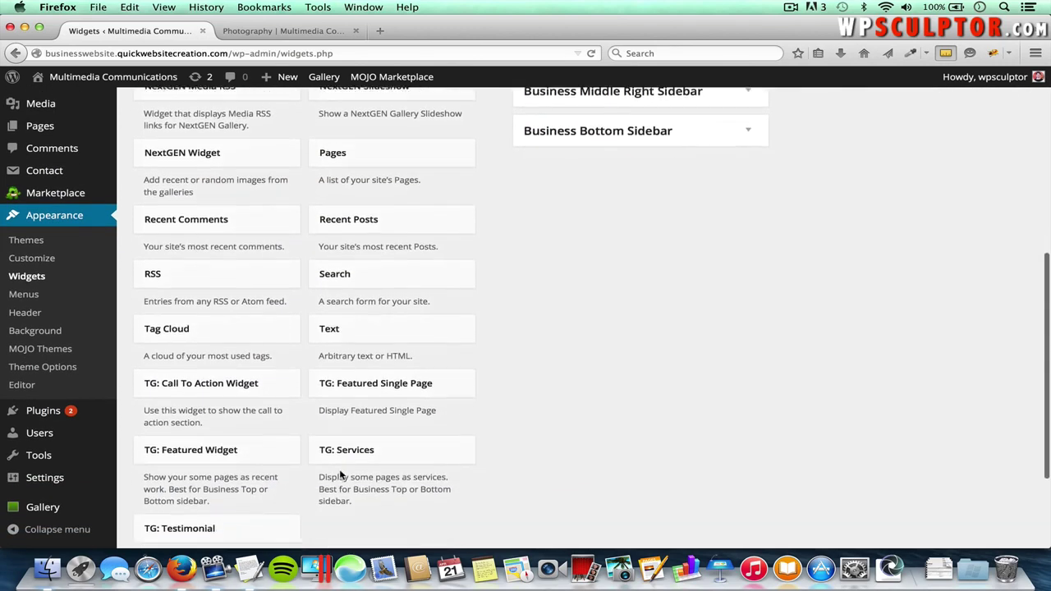
pyautogui.scroll(-1, 339, 469)
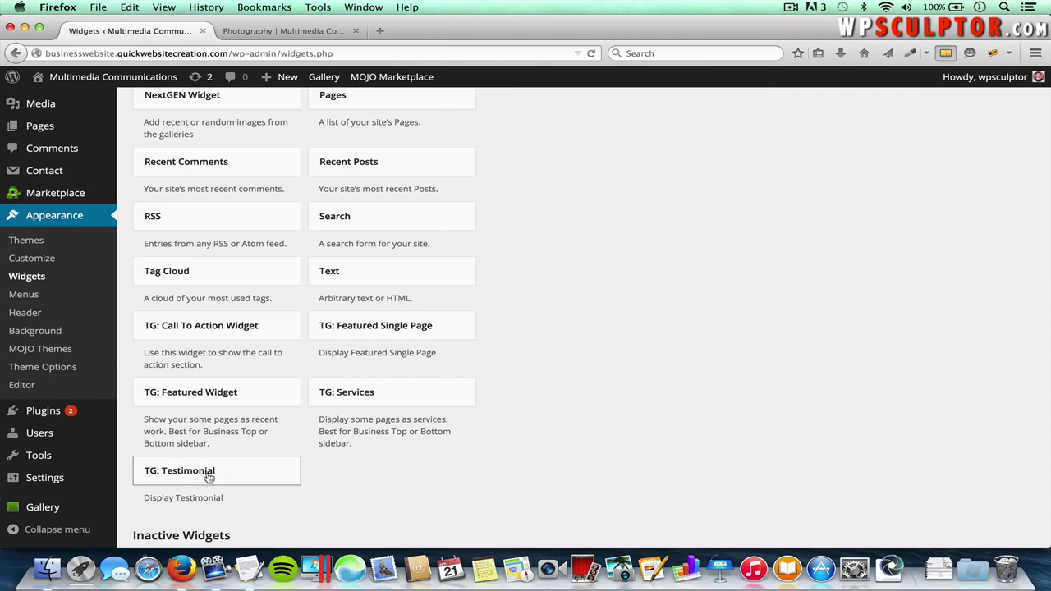
pyautogui.click(198, 478)
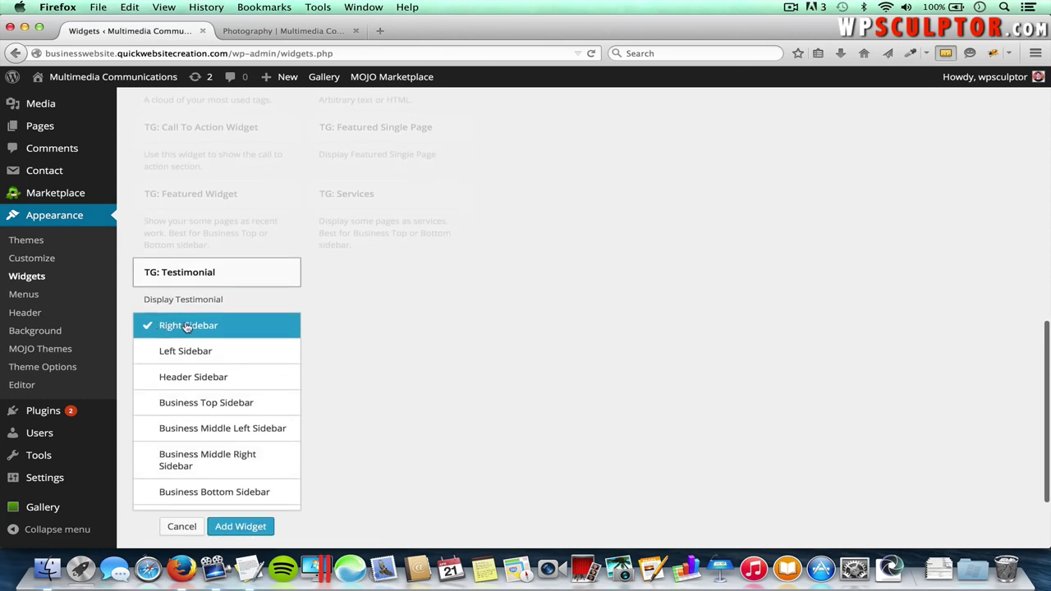
pyautogui.click(247, 526)
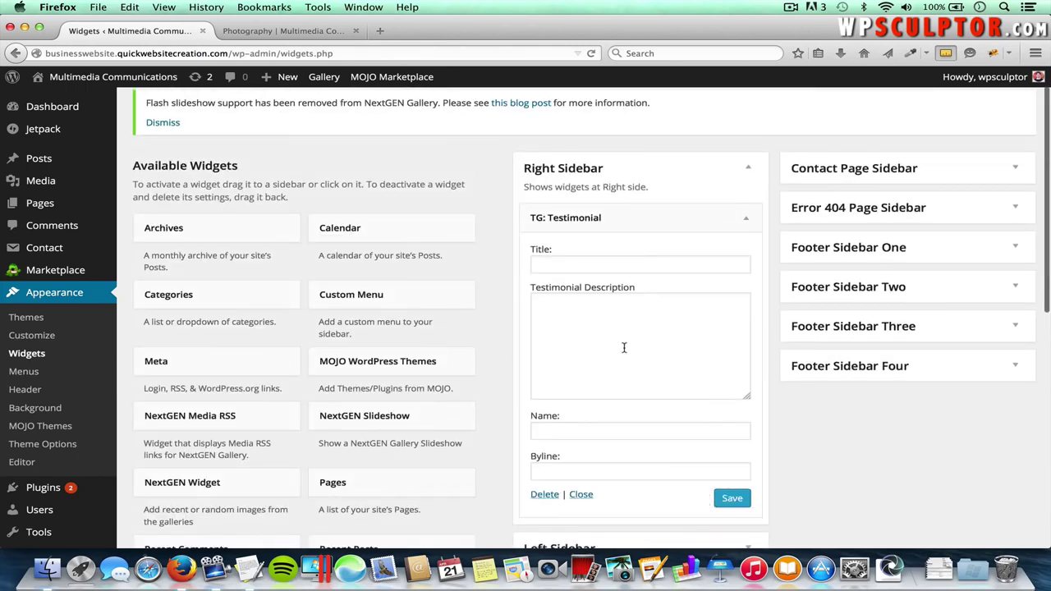
pyautogui.click(576, 261)
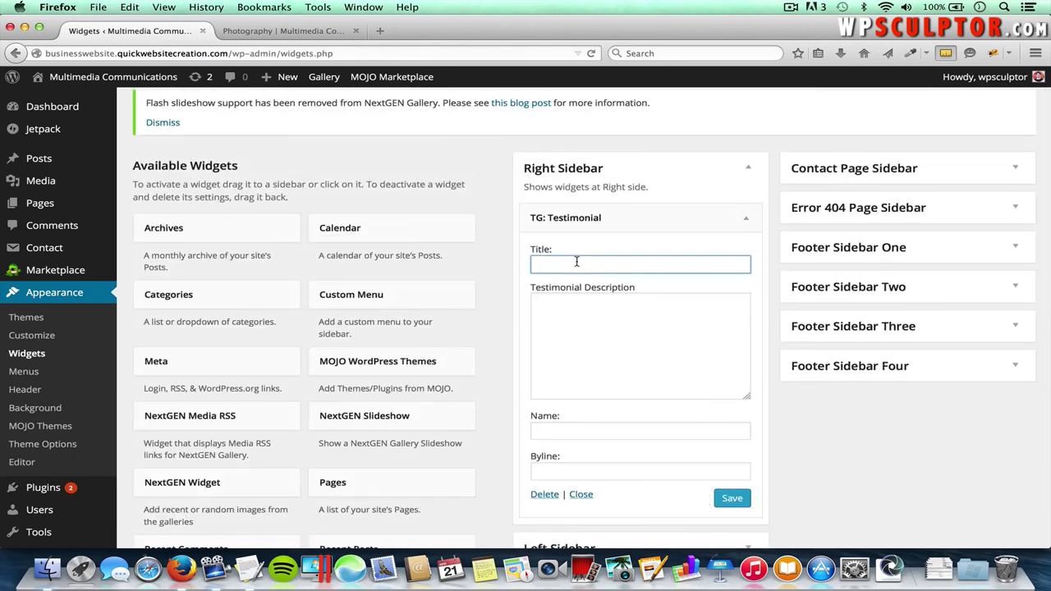
pyautogui.write('Testi')
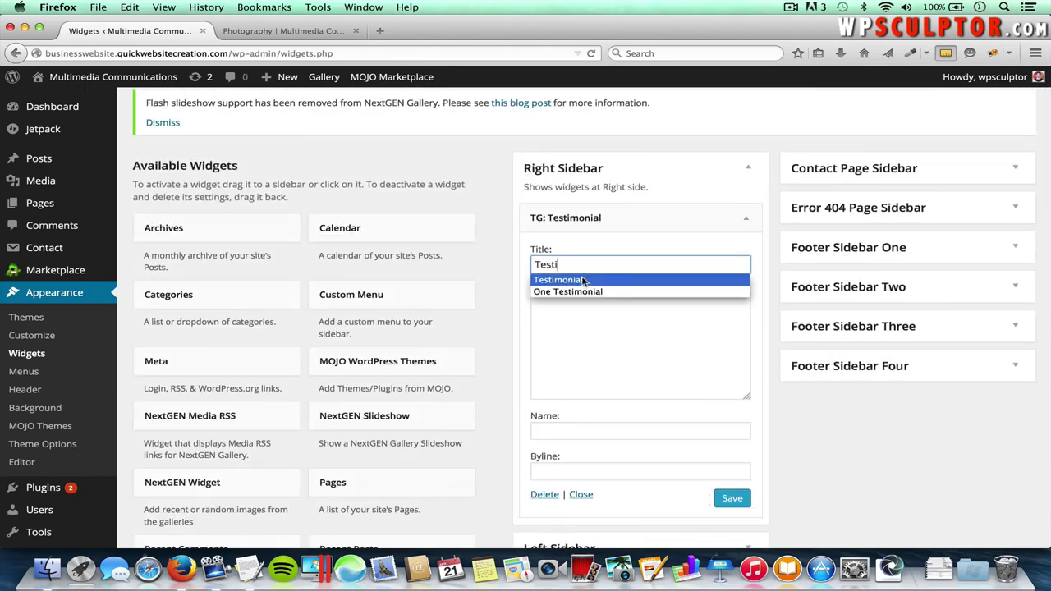
pyautogui.click(583, 281)
# - Paste the client's testimonial quote from TextEdit into the widget's description
pyautogui.click(574, 331)
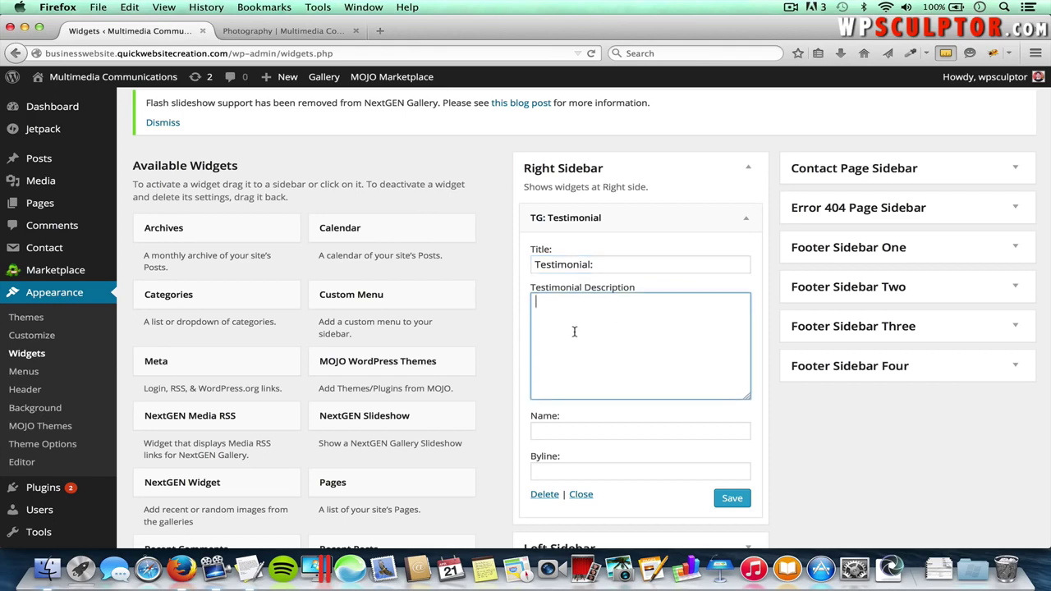
pyautogui.press('super+Tab')
pyautogui.press('super+Tab')
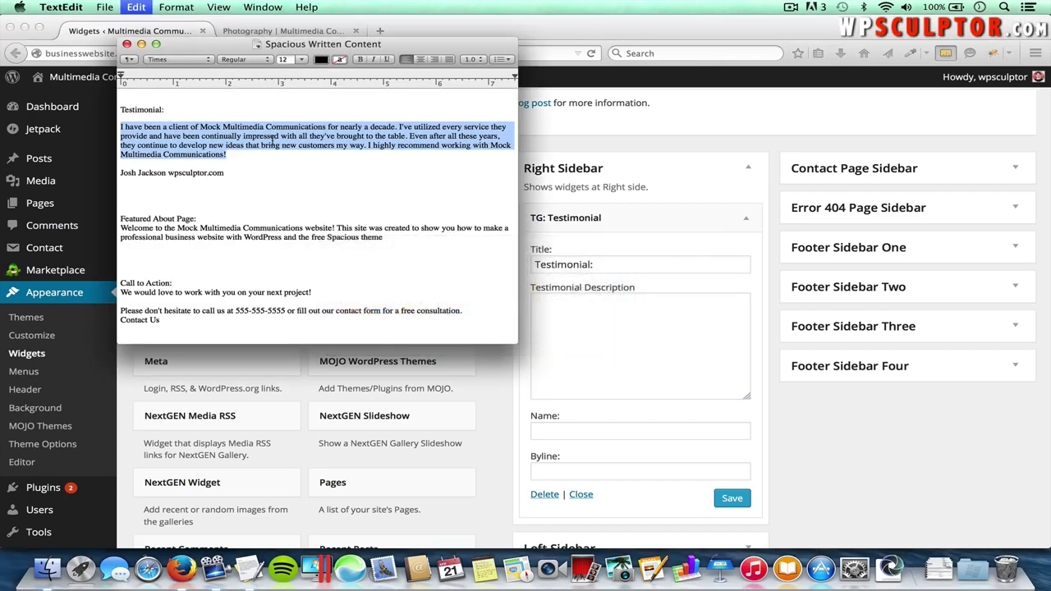
pyautogui.press('super+c')
pyautogui.press('super+Tab')
pyautogui.click(613, 301)
pyautogui.press('super+v')
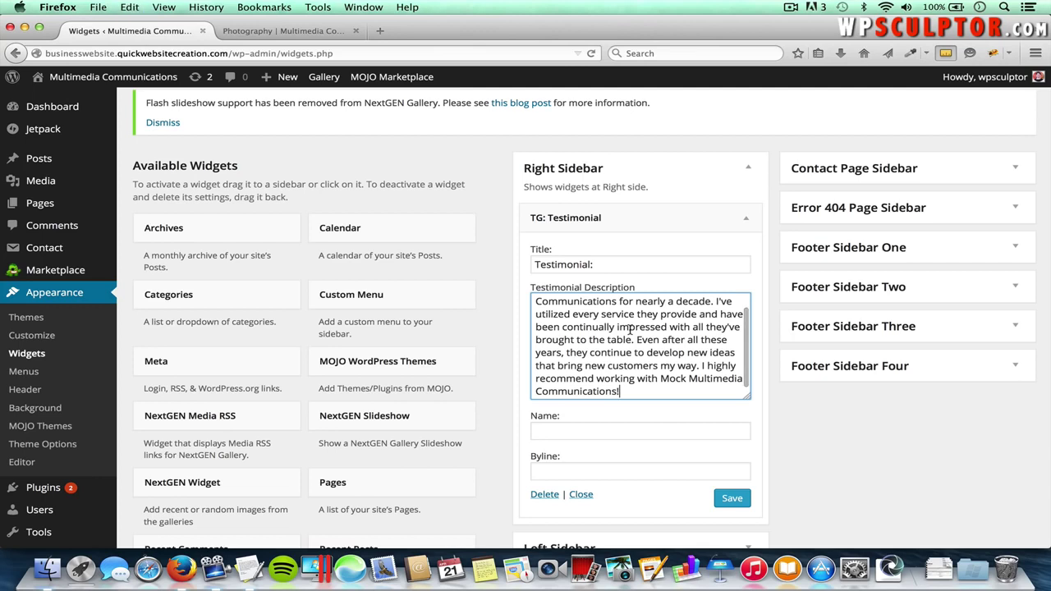
# - Enter the client's name and website byline, save the widget, and view the Photography page
pyautogui.click(561, 431)
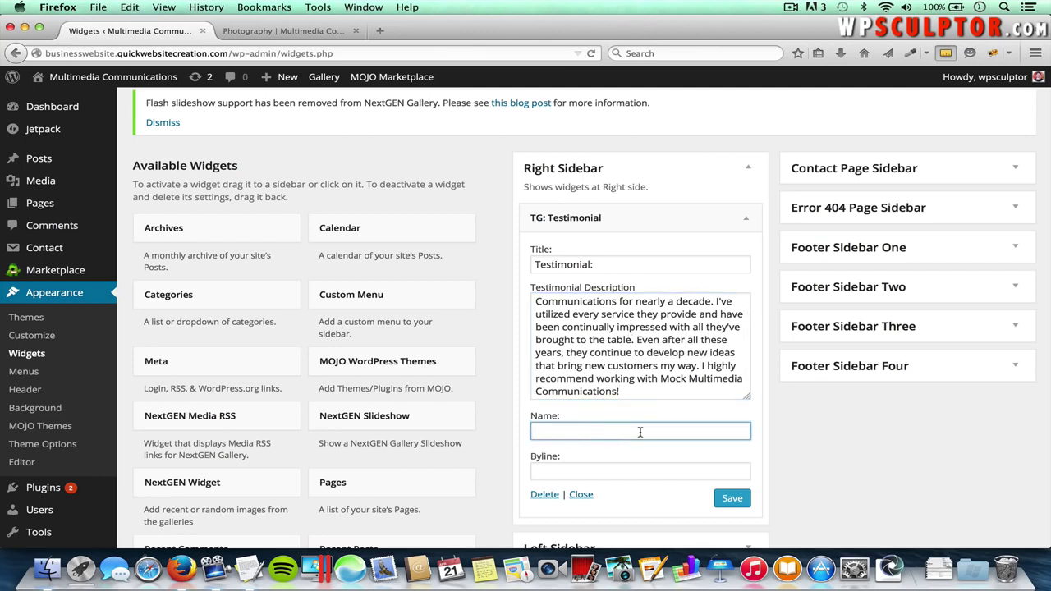
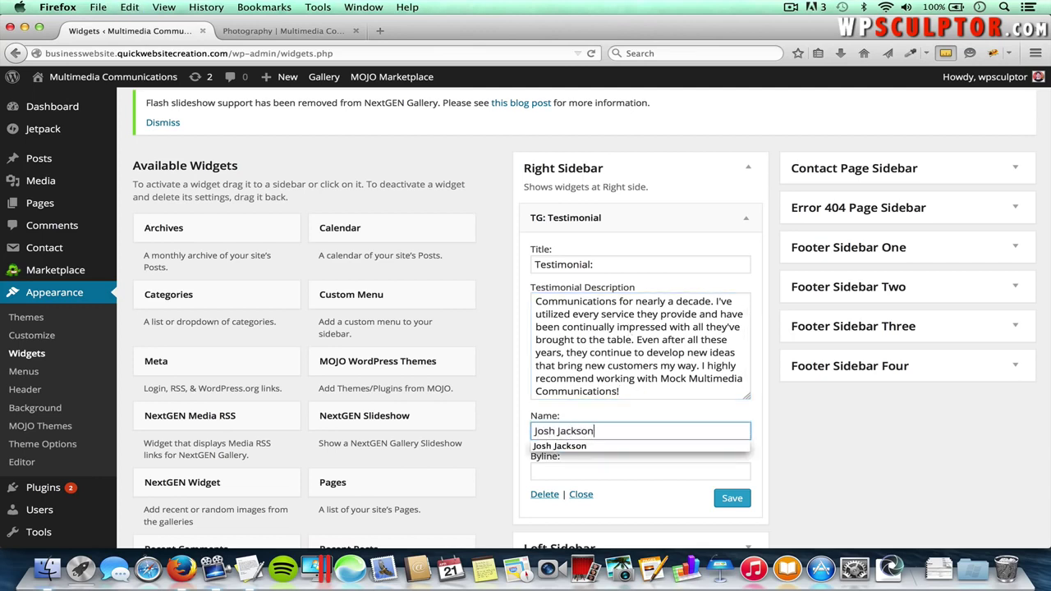
pyautogui.click(630, 475)
pyautogui.write('wpsculptor.com')
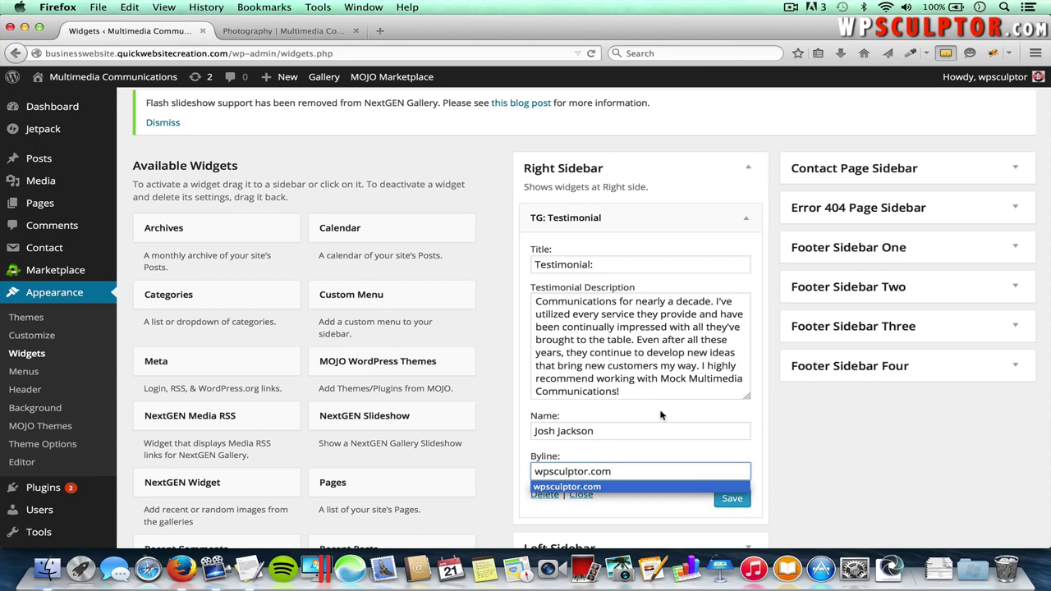
pyautogui.click(734, 501)
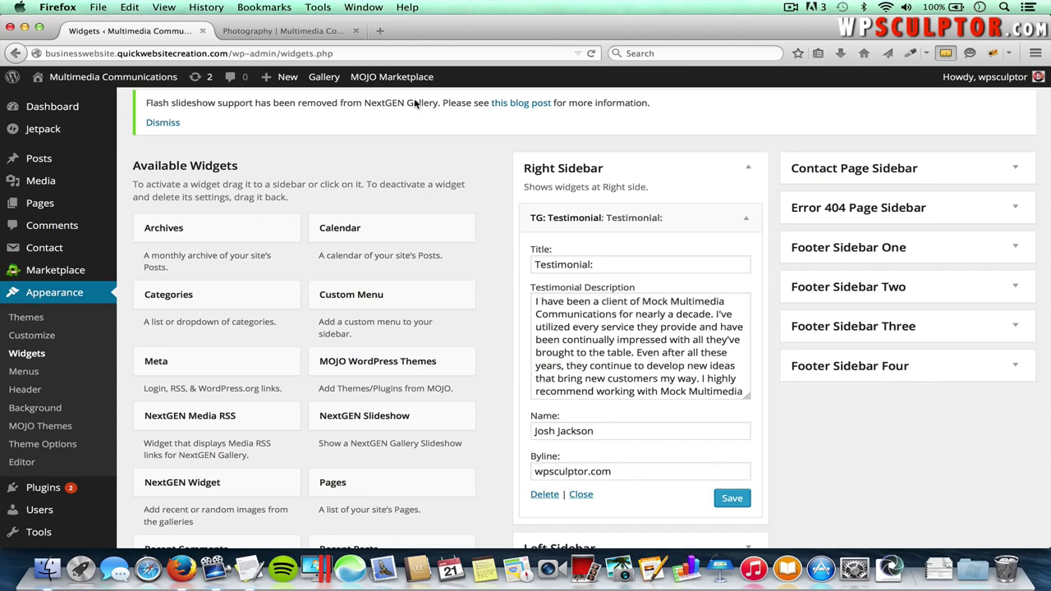
pyautogui.click(314, 35)
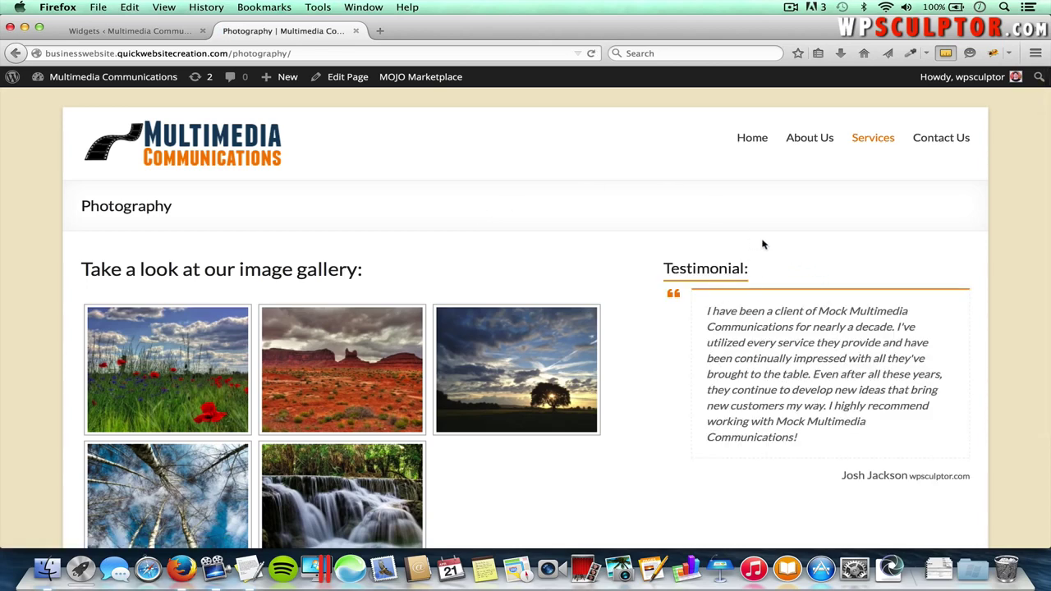
pyautogui.click(154, 34)
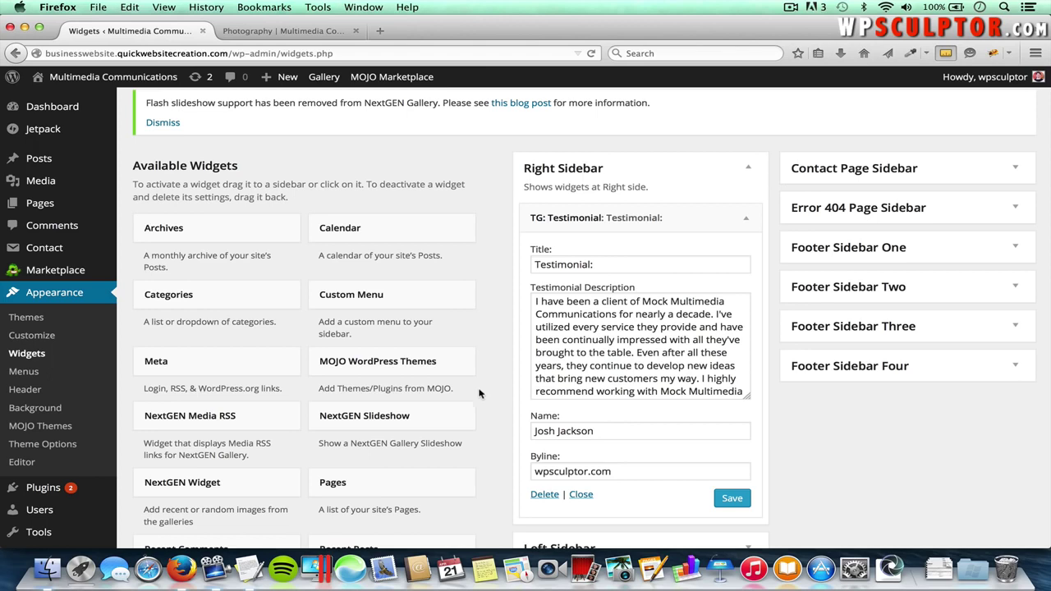
# - Open the About Us page for editing and enable the Excerpt box in the display settings
pyautogui.moveTo(54, 207)
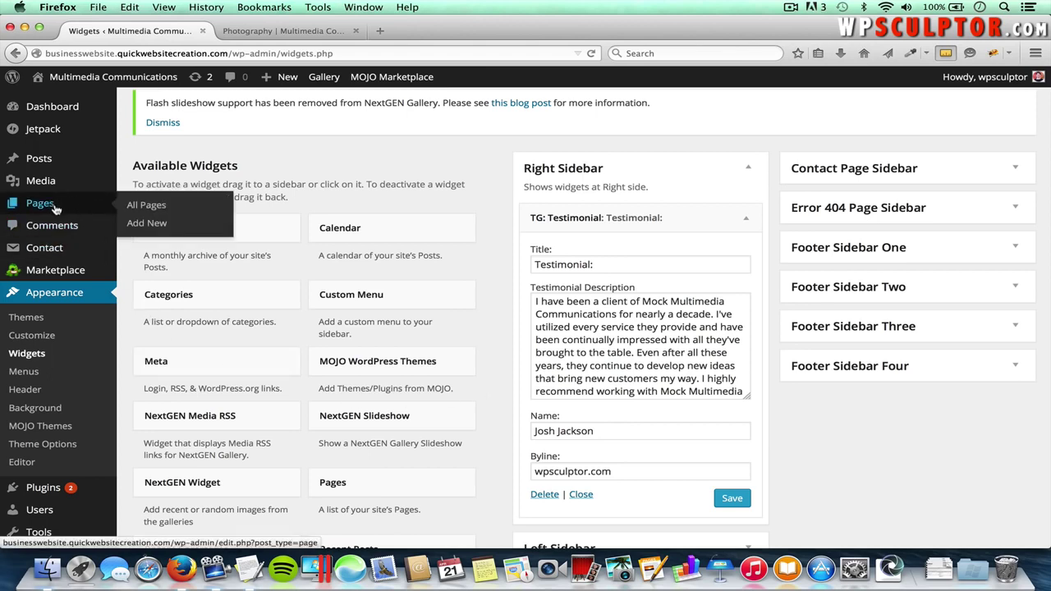
pyautogui.click(156, 211)
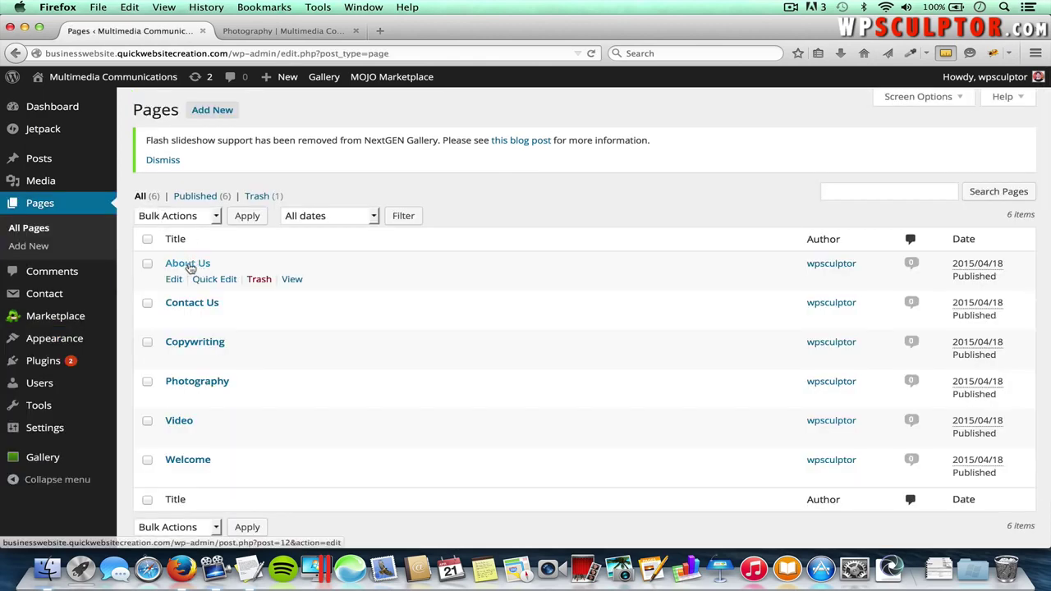
pyautogui.click(188, 265)
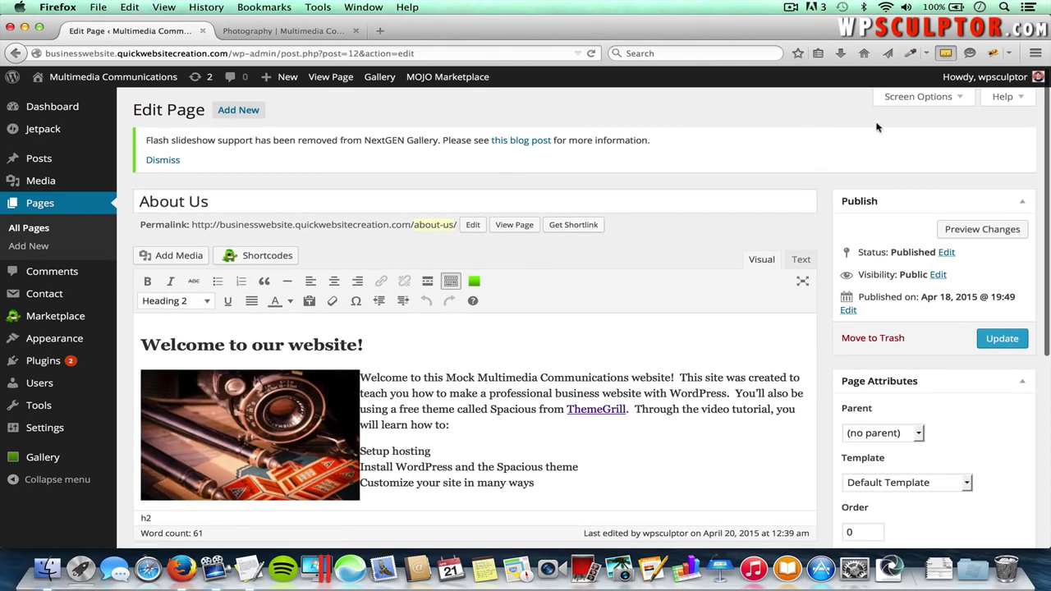
pyautogui.click(928, 100)
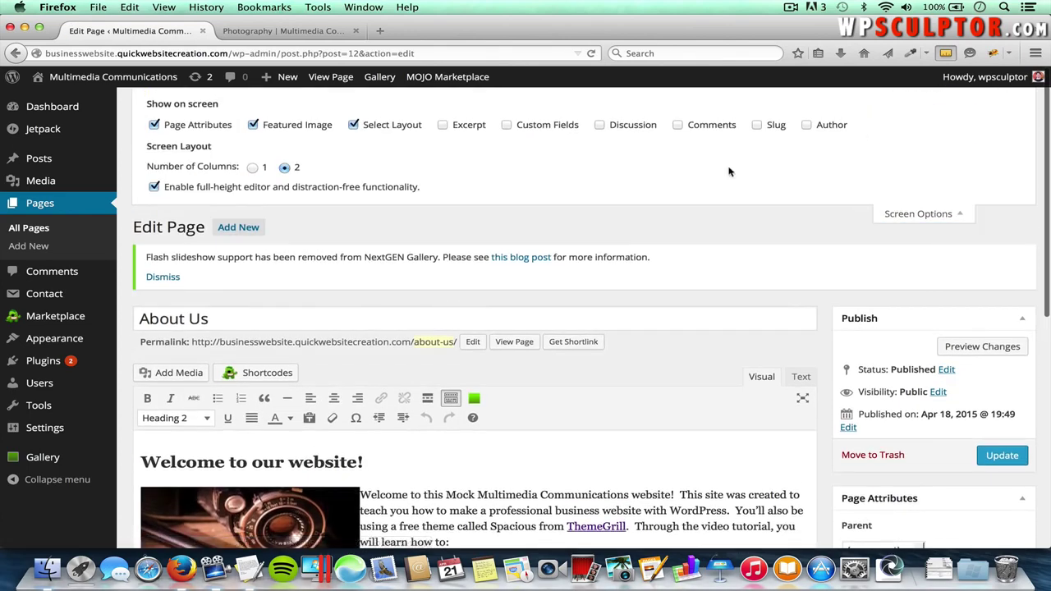
pyautogui.click(444, 125)
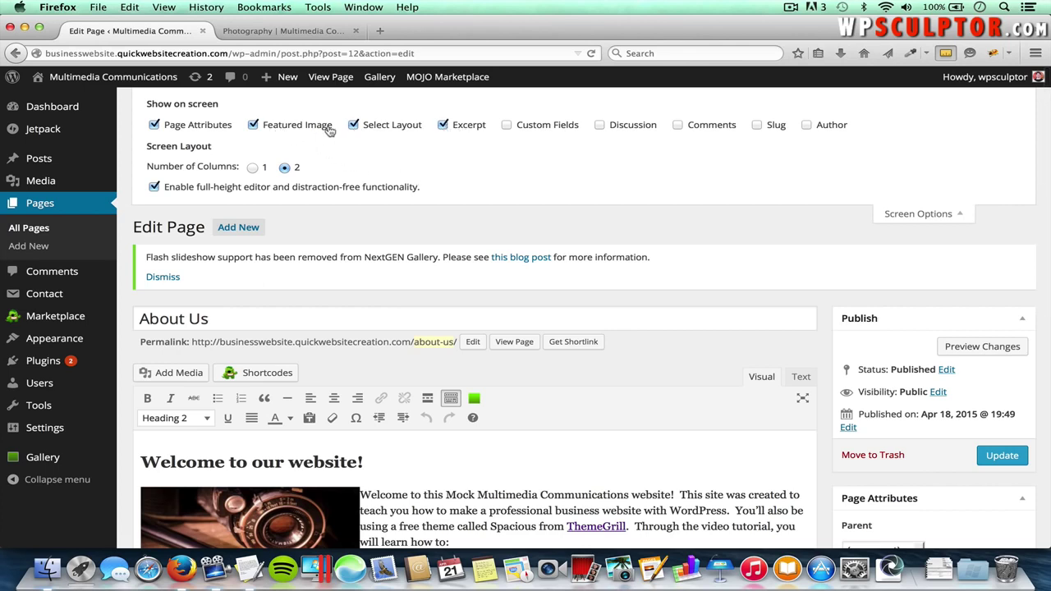
pyautogui.click(913, 215)
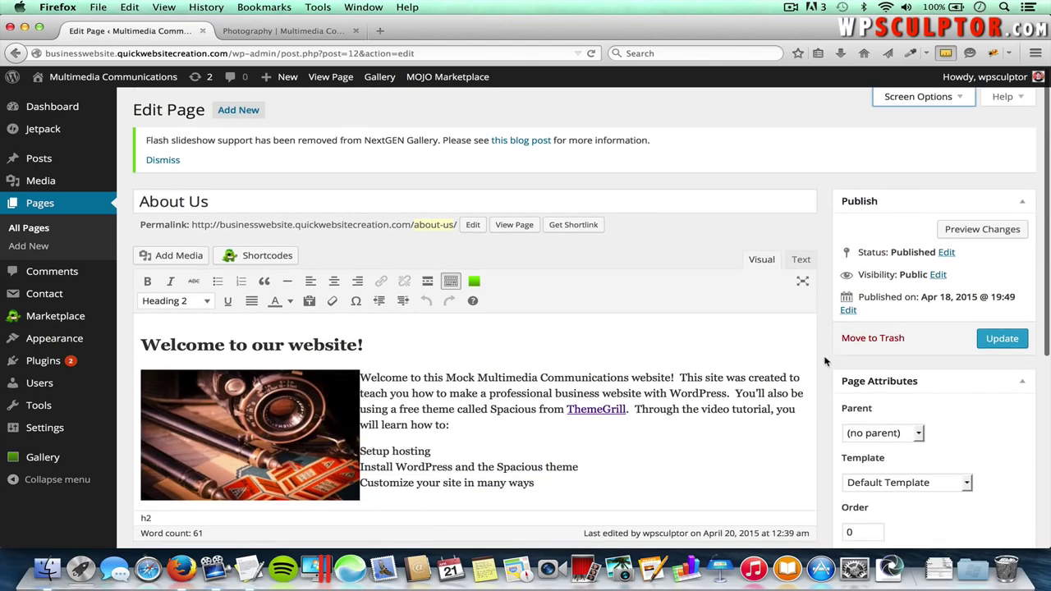
# - Paste the paragraph welcoming visitors to Mock Multimedia Communications into the About Us excerpt
pyautogui.scroll(-5, 826, 362)
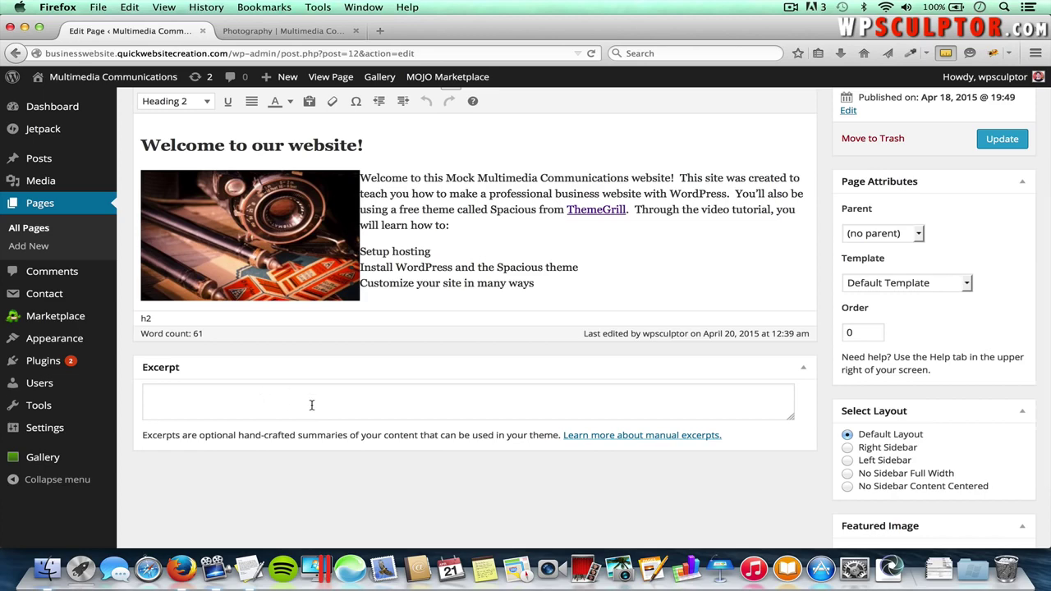
pyautogui.press('super+Tab')
pyautogui.press('super+Tab')
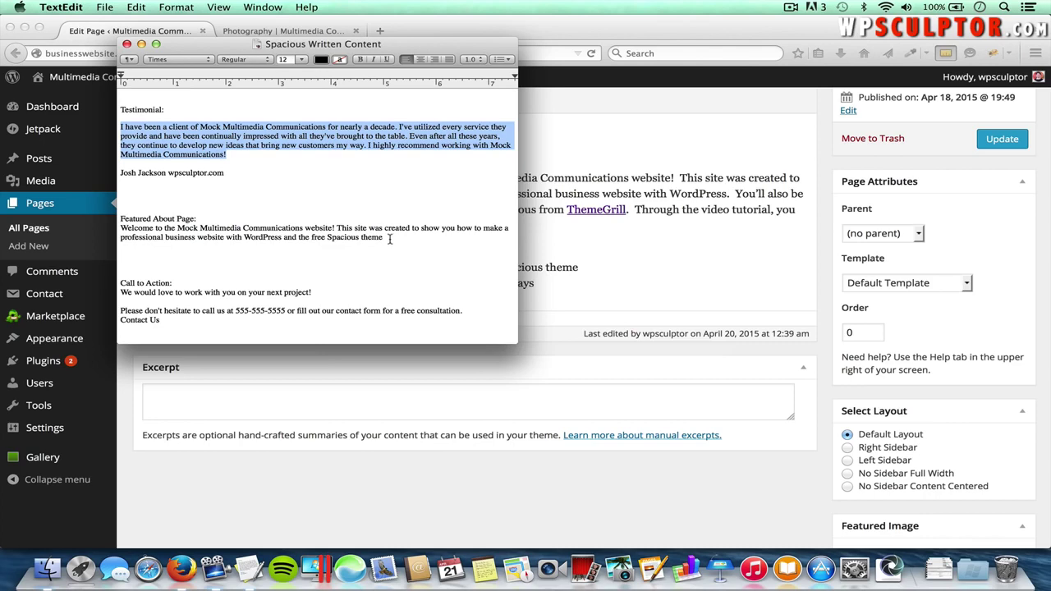
pyautogui.moveTo(384, 237); pyautogui.dragTo(117, 229)
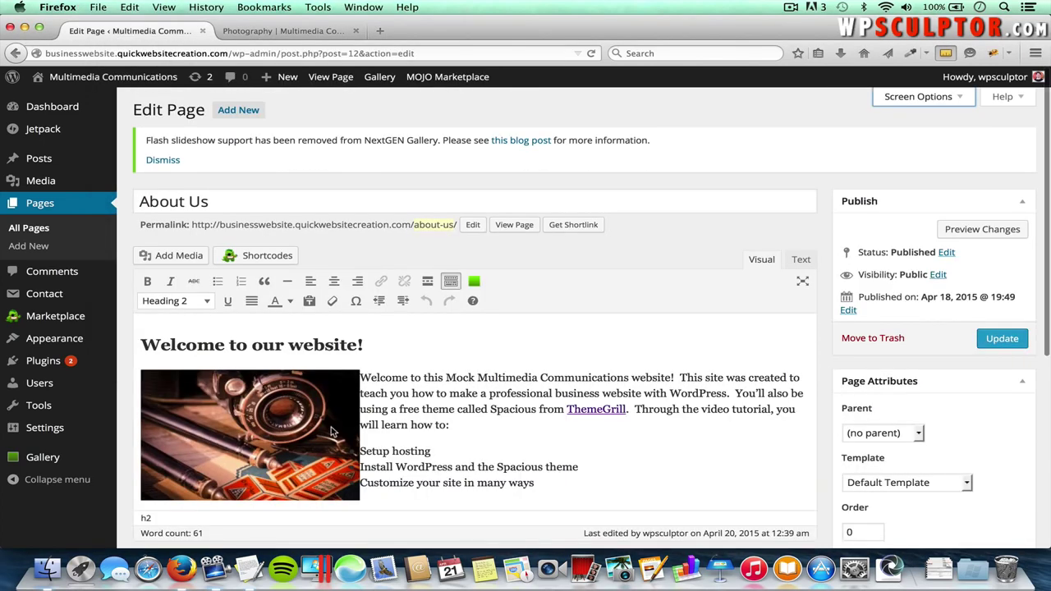
pyautogui.scroll(-4, 324, 393)
pyautogui.click(297, 443)
pyautogui.press('super+v')
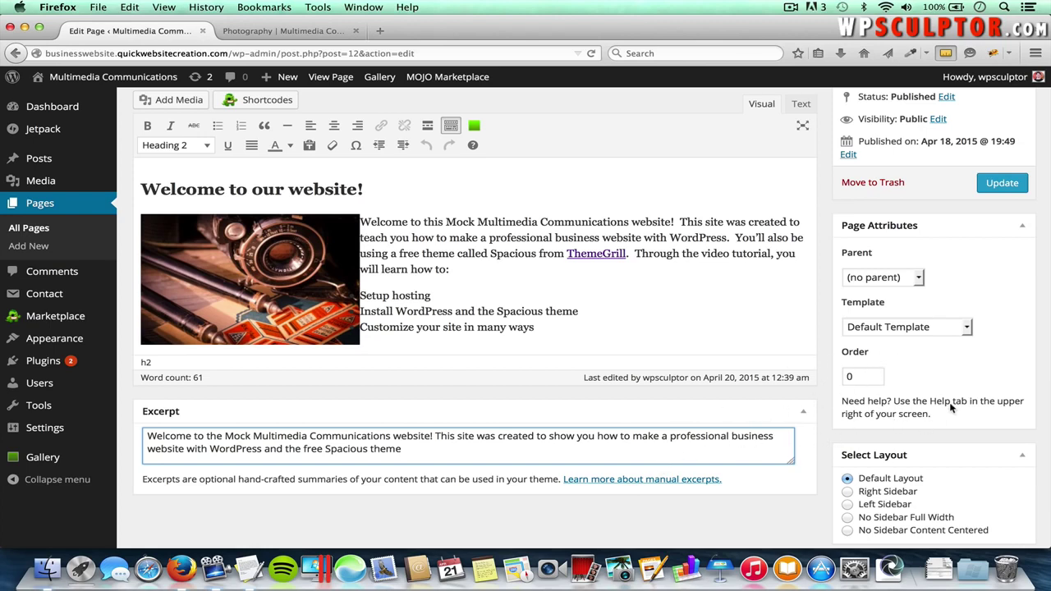
pyautogui.scroll(-3, 951, 408)
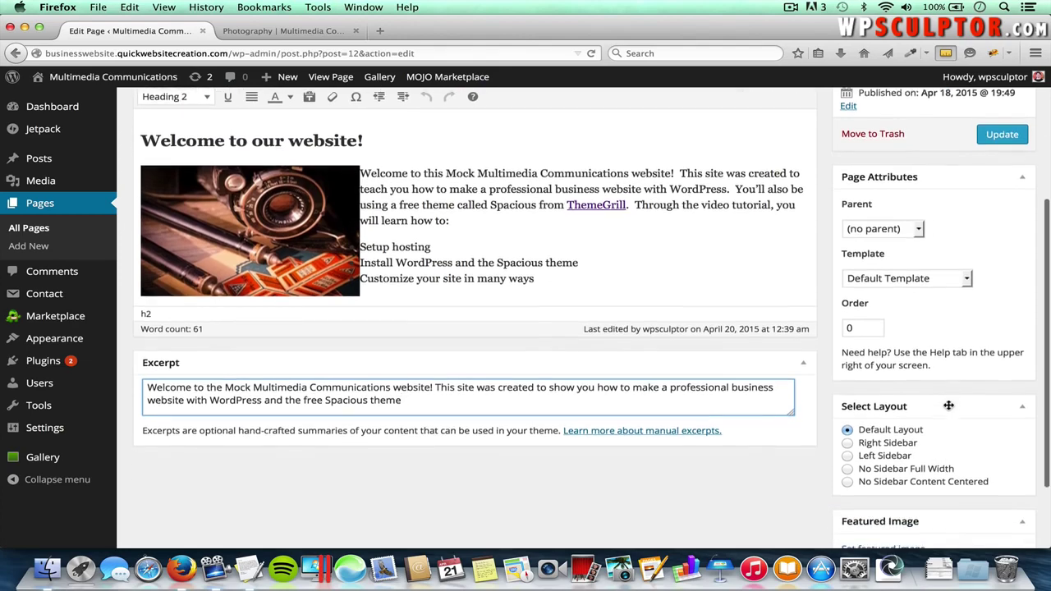
pyautogui.scroll(-2, 951, 408)
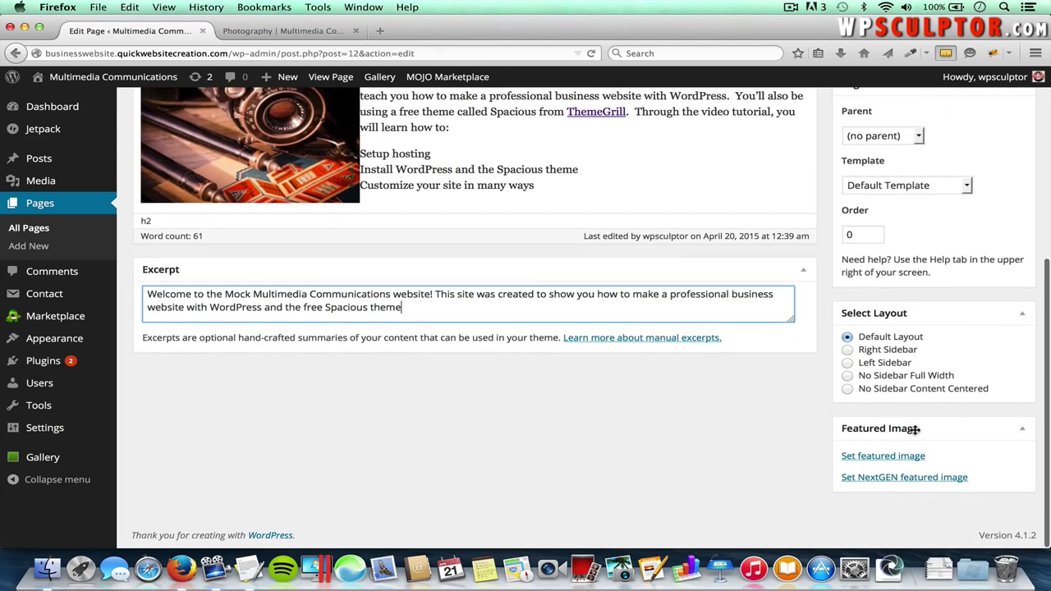
pyautogui.click(902, 458)
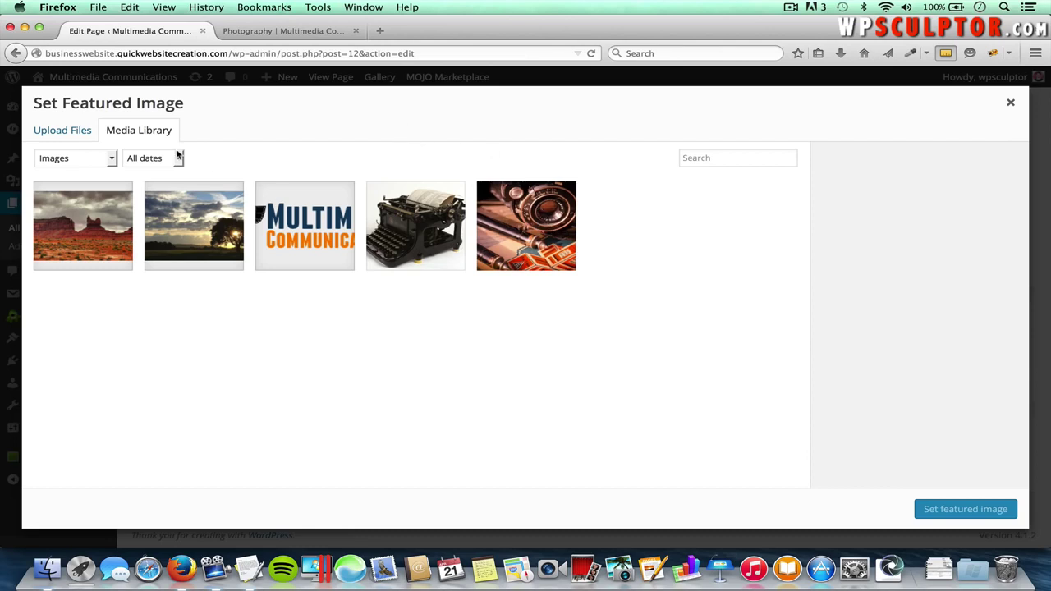
# - Make Camera-Lens.jpg the About Us featured image, update the page, and go to Widgets
pyautogui.click(541, 234)
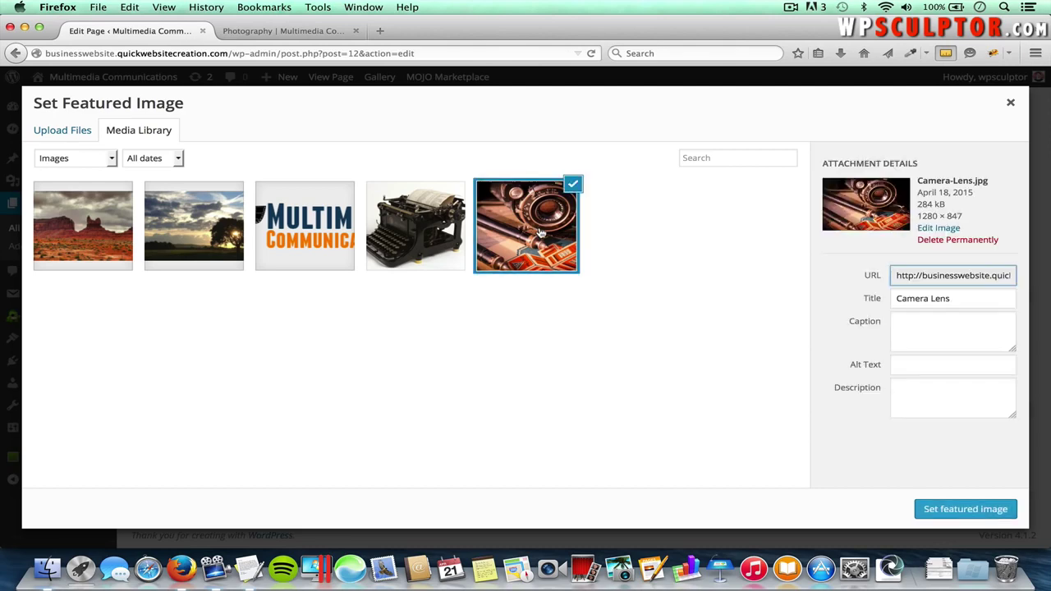
pyautogui.click(984, 509)
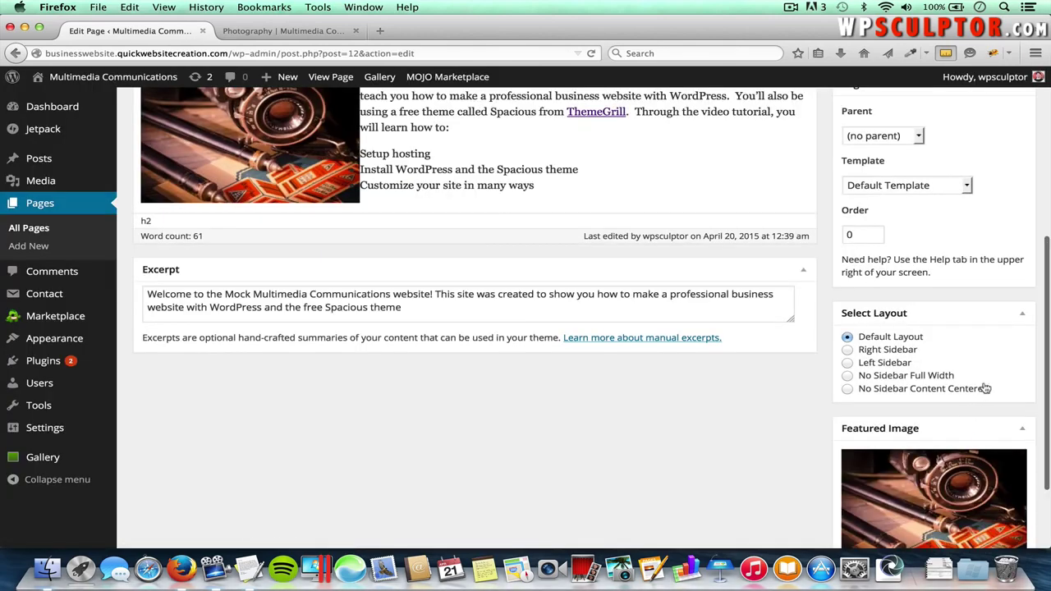
pyautogui.scroll(5, 986, 387)
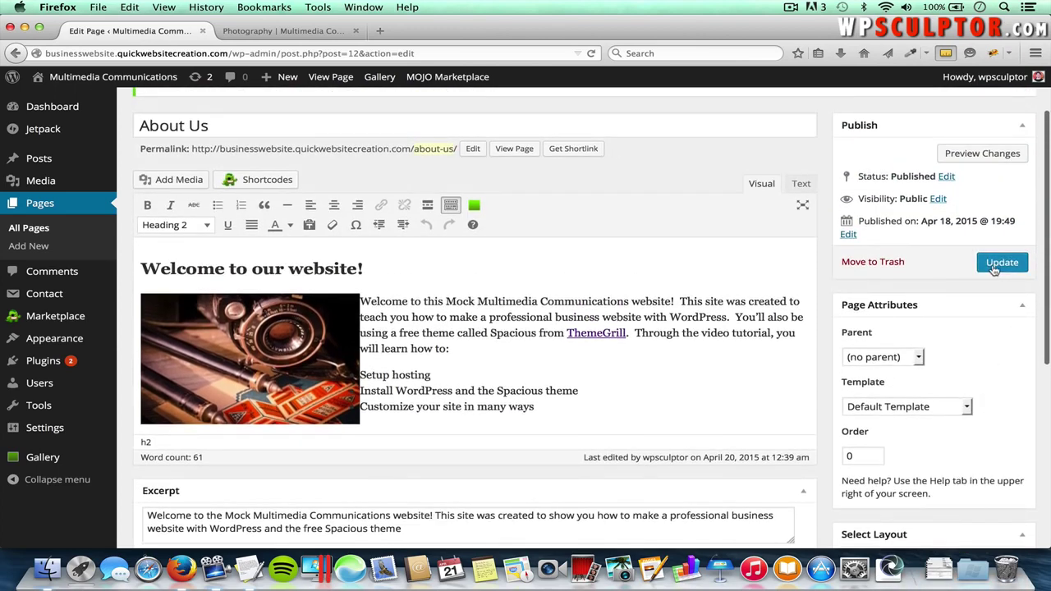
pyautogui.click(995, 267)
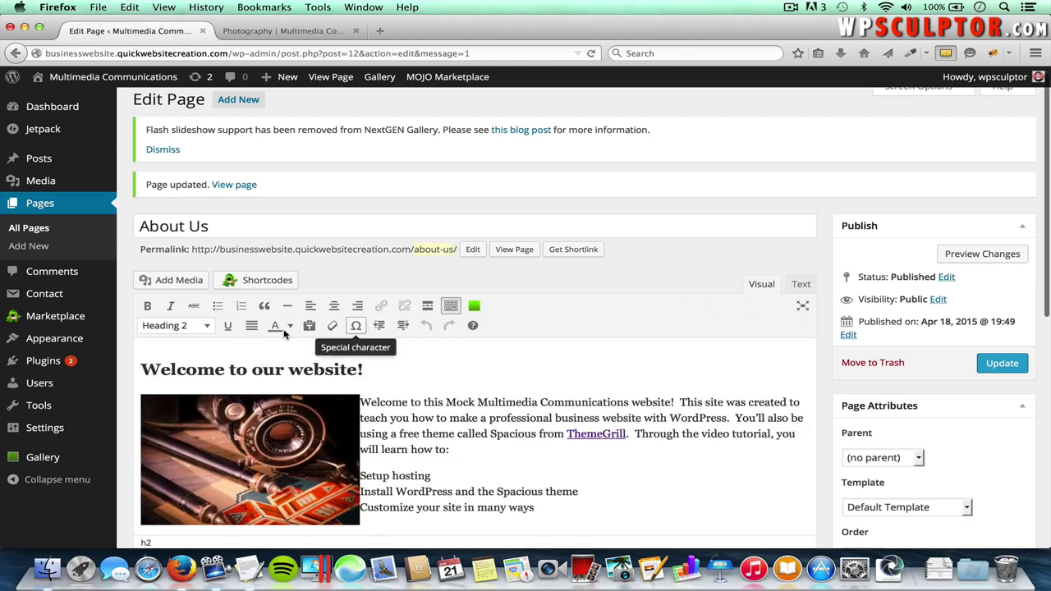
pyautogui.moveTo(78, 339)
pyautogui.click(145, 376)
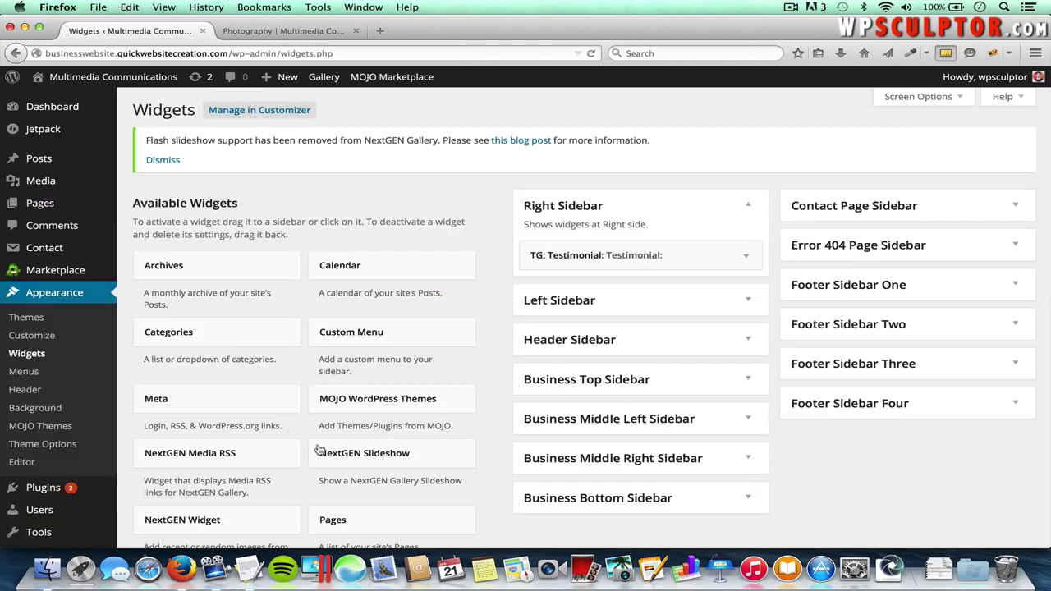
# - Add a TG: Featured Single Page widget featuring About Us to the Right Sidebar and save it
pyautogui.scroll(-3, 371, 458)
pyautogui.scroll(-3, 372, 458)
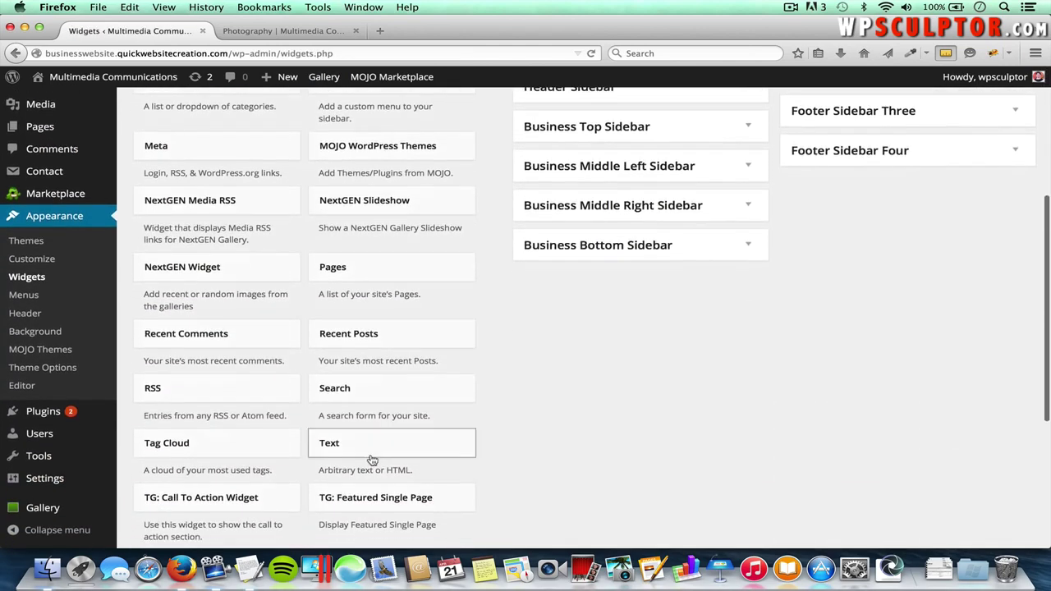
pyautogui.scroll(-1, 371, 458)
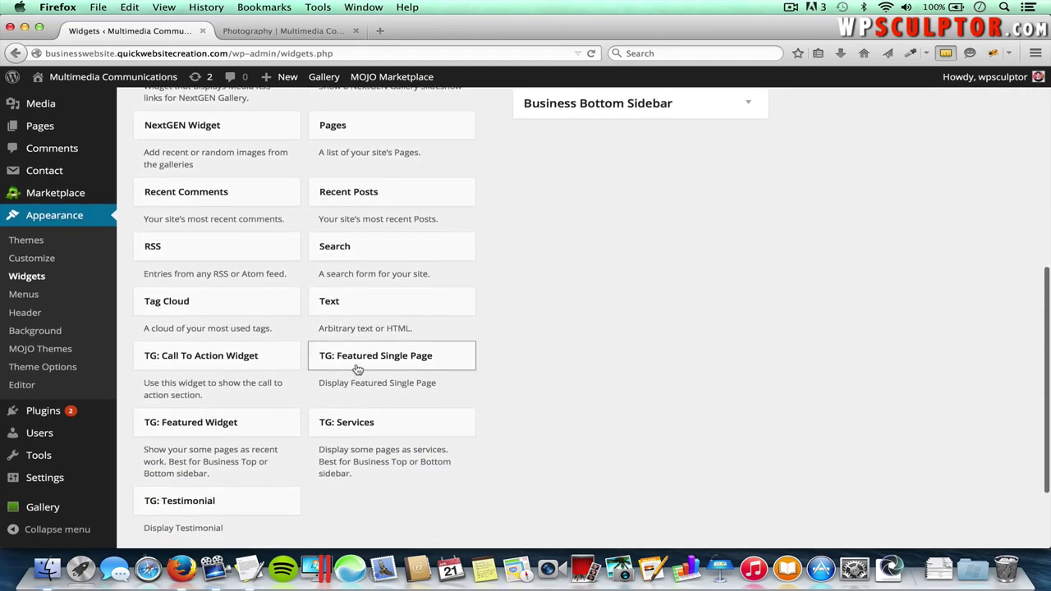
pyautogui.click(408, 364)
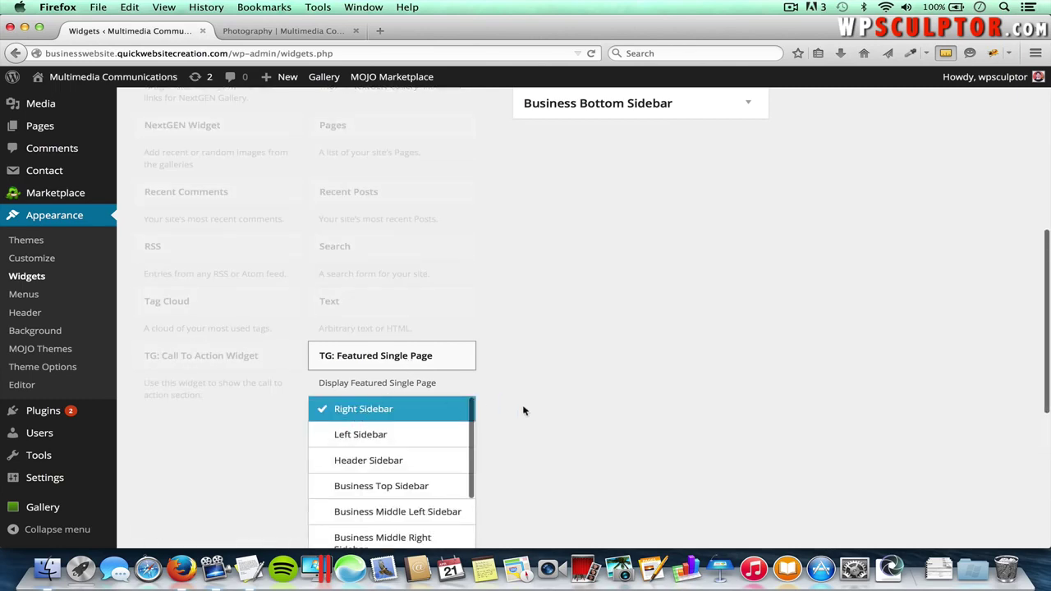
pyautogui.scroll(-3, 520, 415)
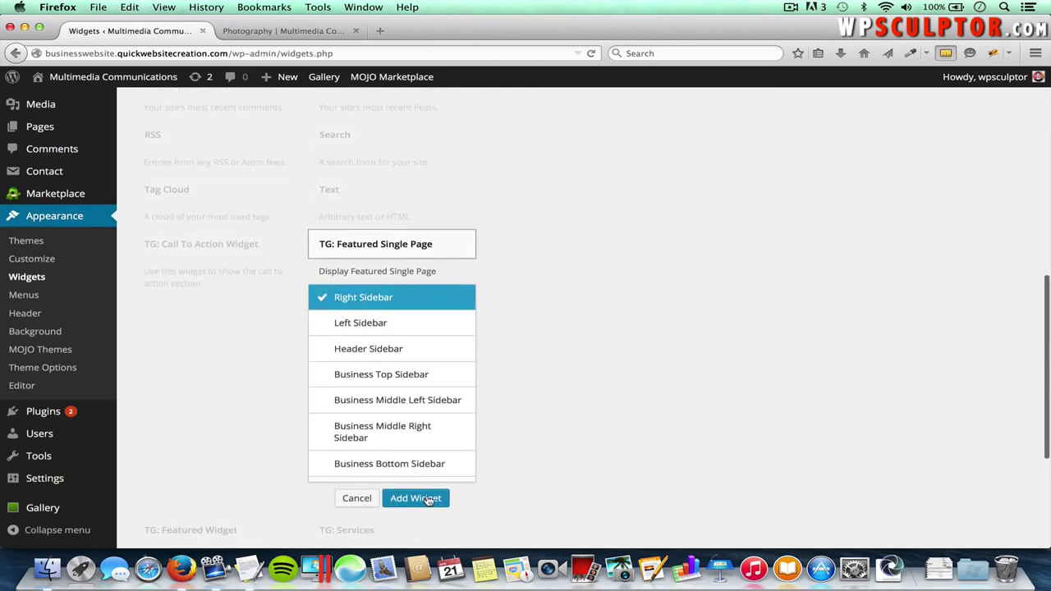
pyautogui.click(428, 499)
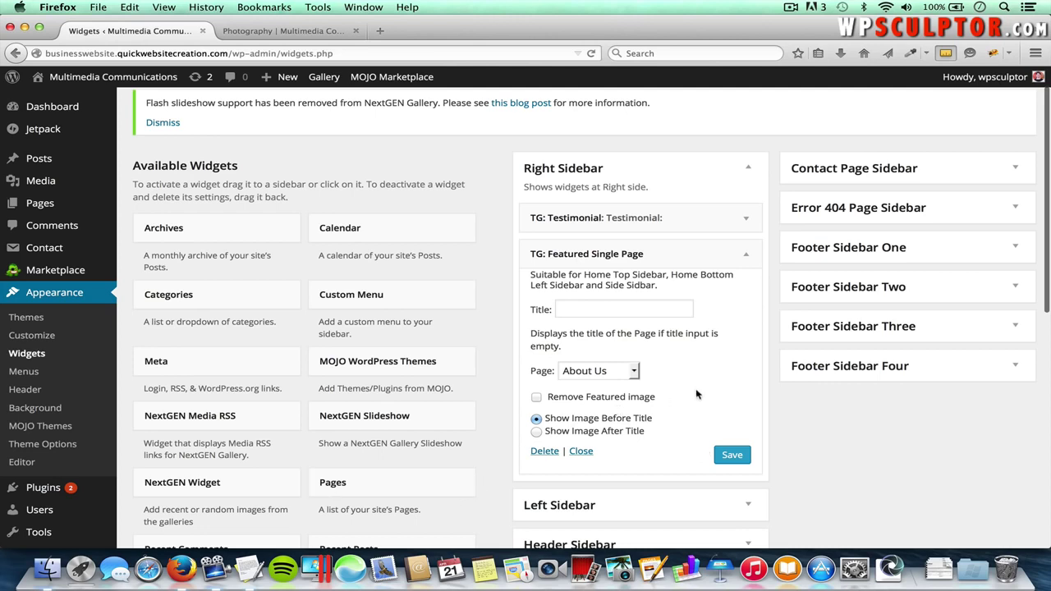
pyautogui.click(587, 372)
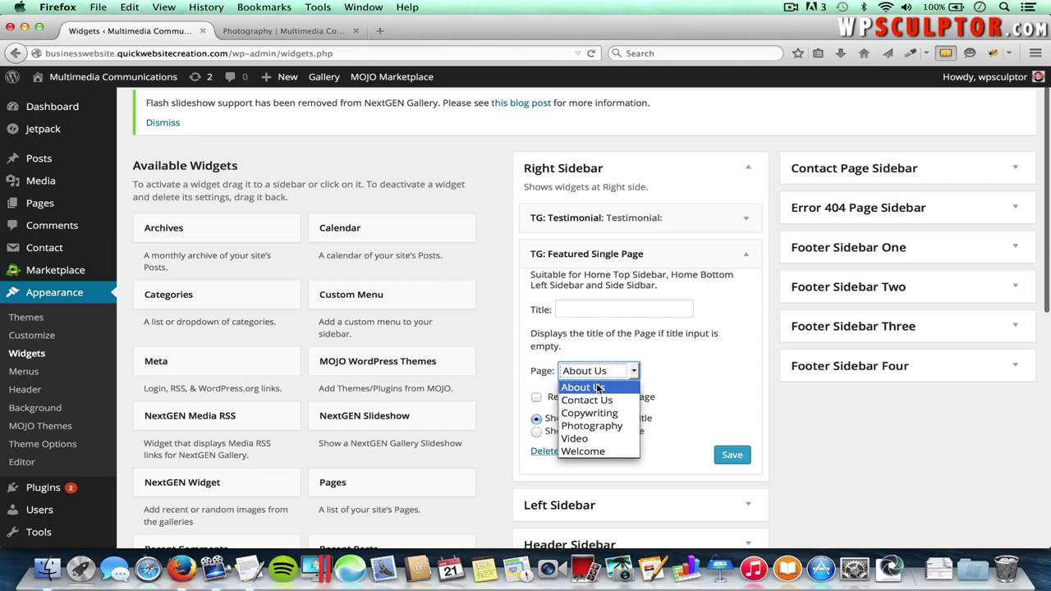
pyautogui.click(599, 388)
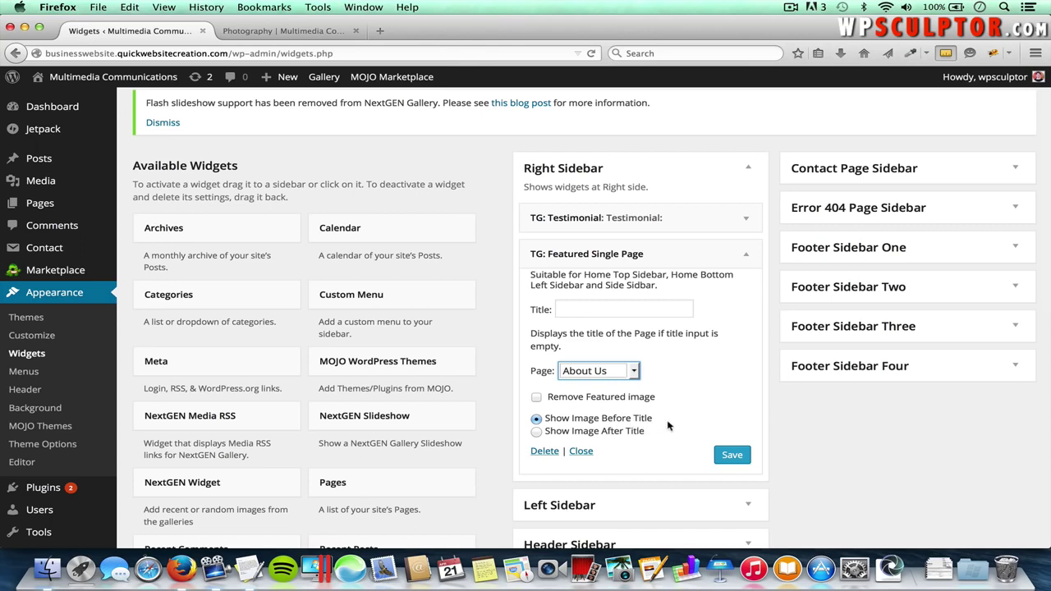
pyautogui.click(741, 457)
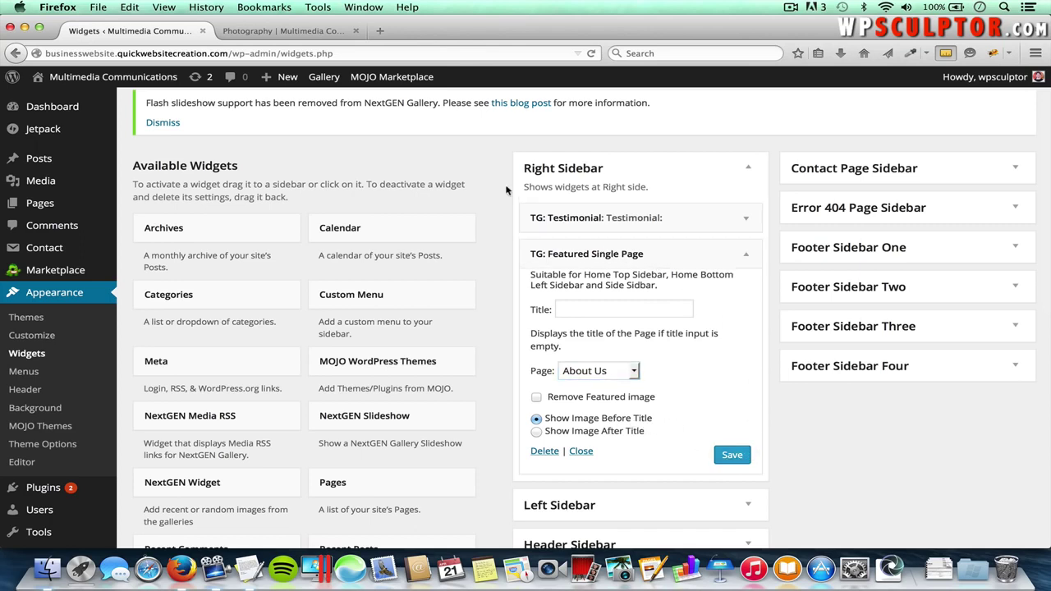
pyautogui.click(329, 35)
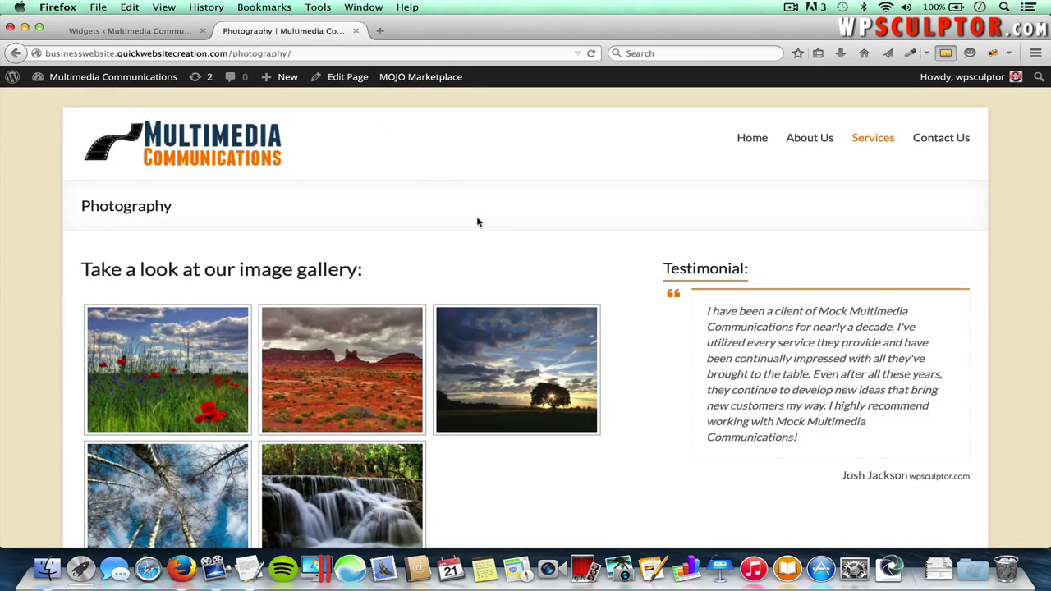
# - Reload the Photography page and follow the sidebar's About Us widget to its page, then return to Widgets
pyautogui.press('super+r')
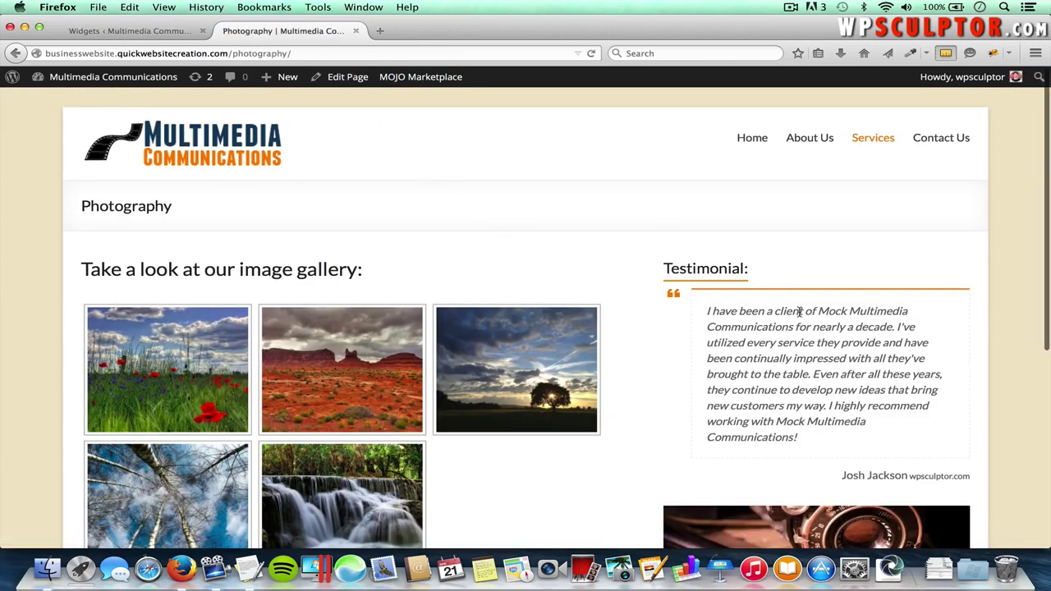
pyautogui.scroll(-5, 799, 312)
pyautogui.scroll(-1, 799, 313)
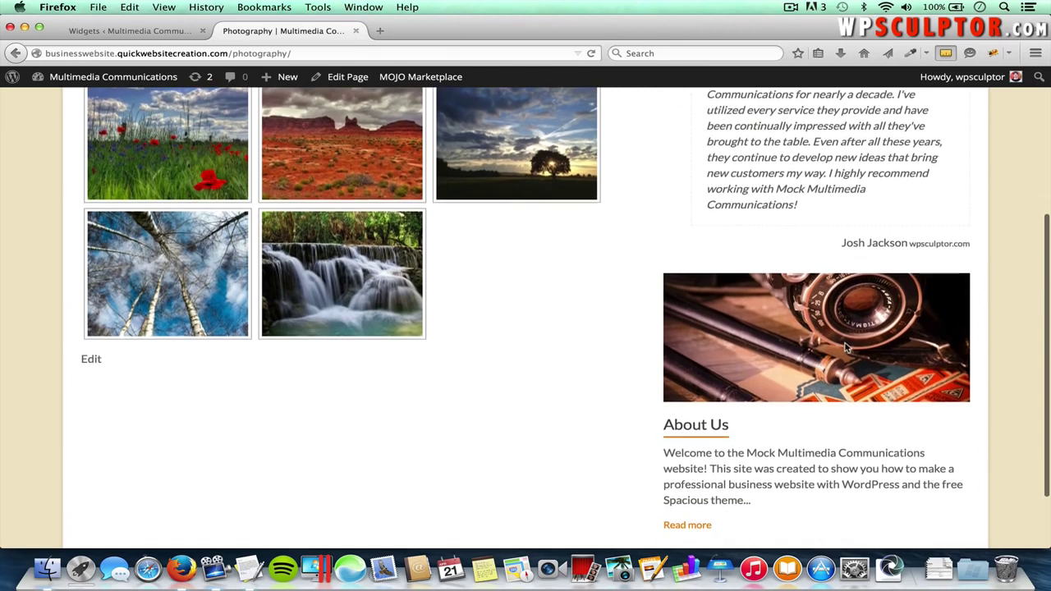
pyautogui.scroll(-1, 801, 491)
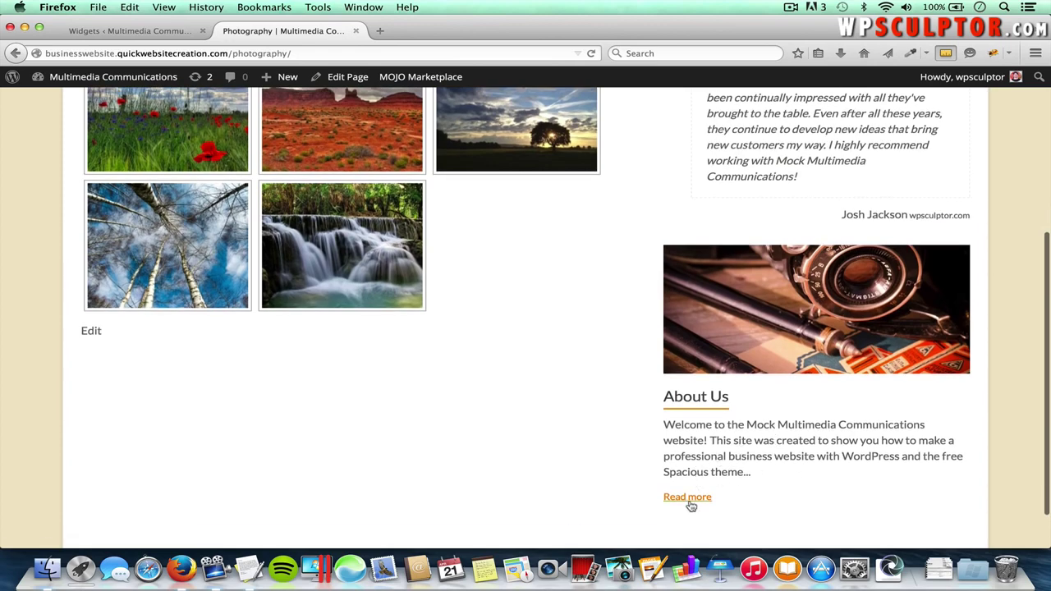
pyautogui.click(695, 399)
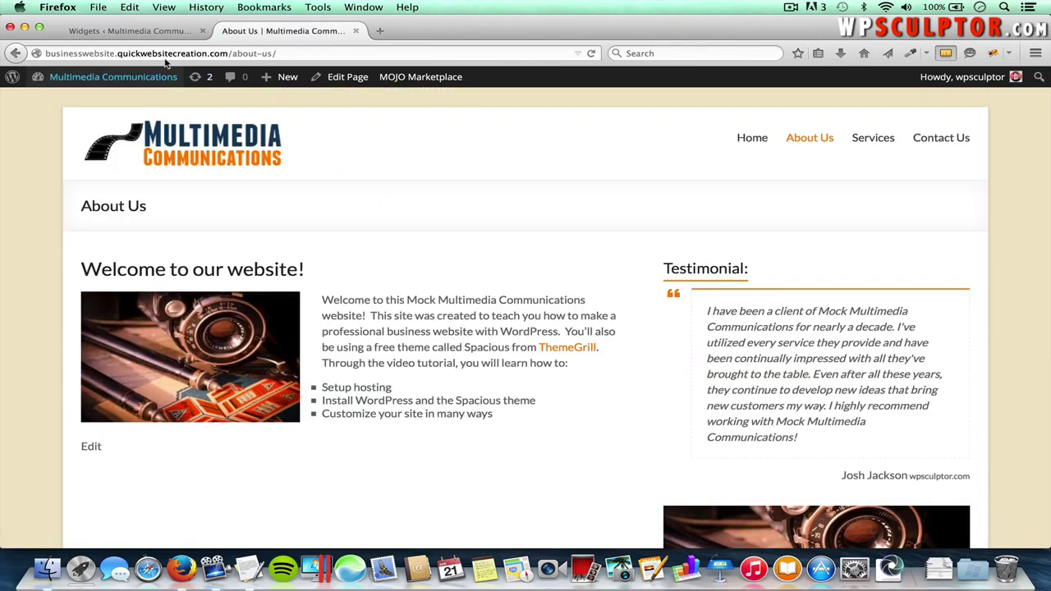
pyautogui.click(135, 31)
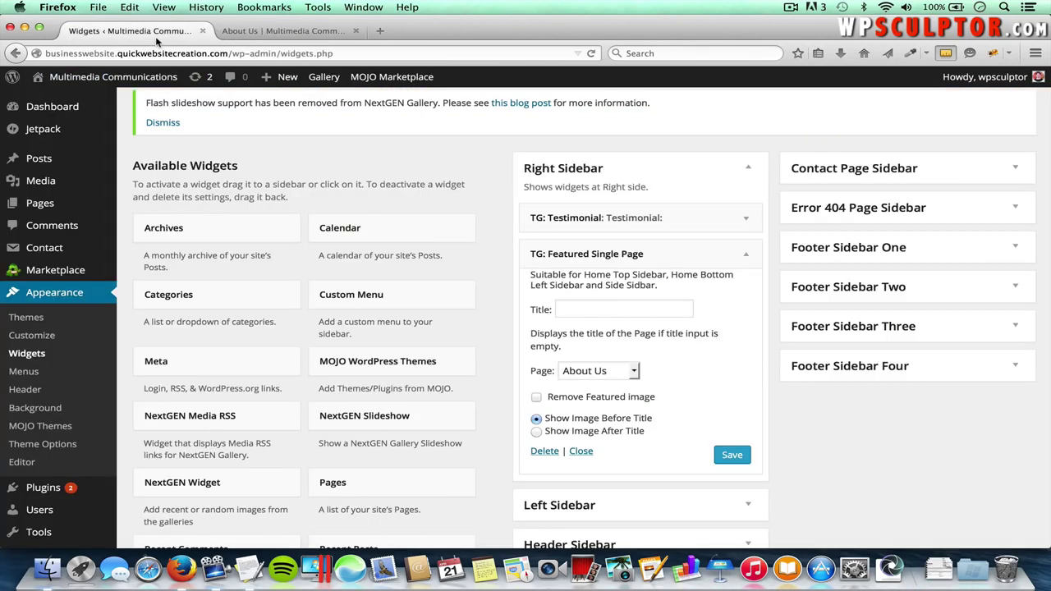
# - Collapse the Featured Single Page widget and reposition it within the Right Sidebar
pyautogui.click(746, 260)
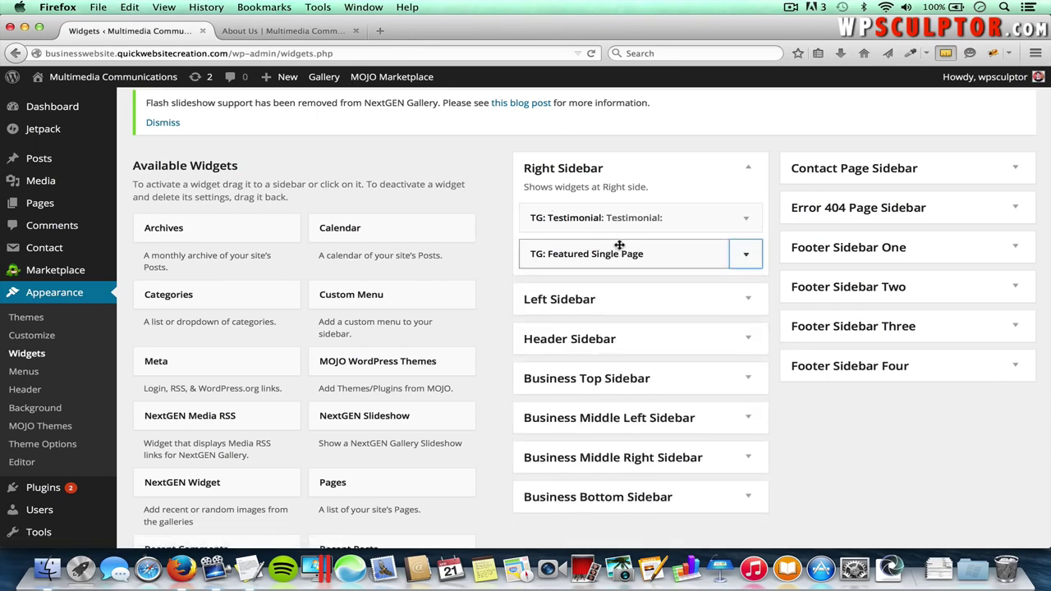
pyautogui.moveTo(617, 237)
pyautogui.mouseDown()
pyautogui.moveTo(617, 208)
pyautogui.moveTo(619, 256)
pyautogui.mouseUp()
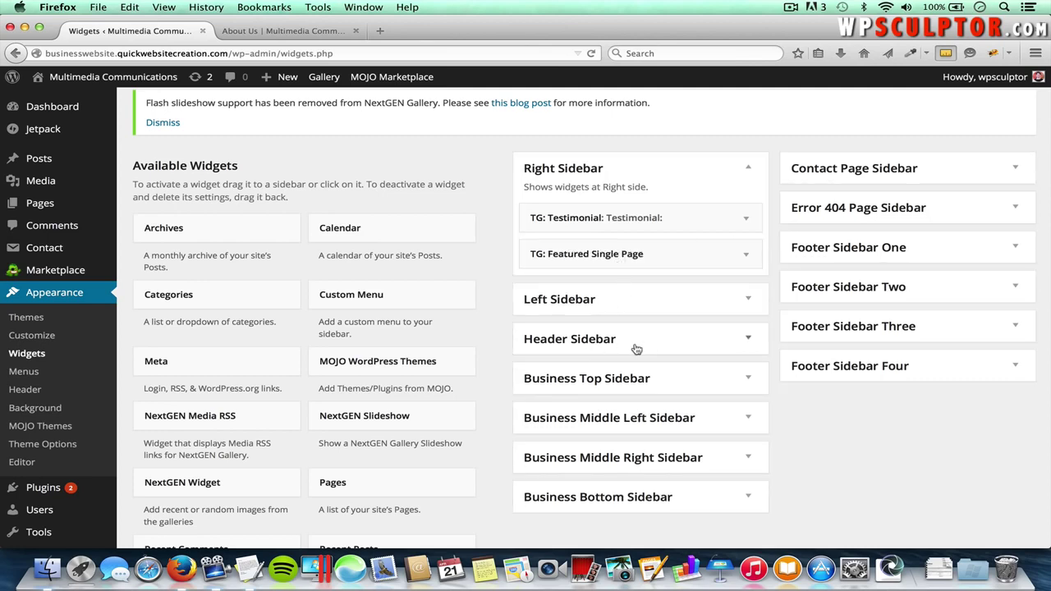
pyautogui.scroll(-2, 698, 345)
pyautogui.scroll(-5, 510, 422)
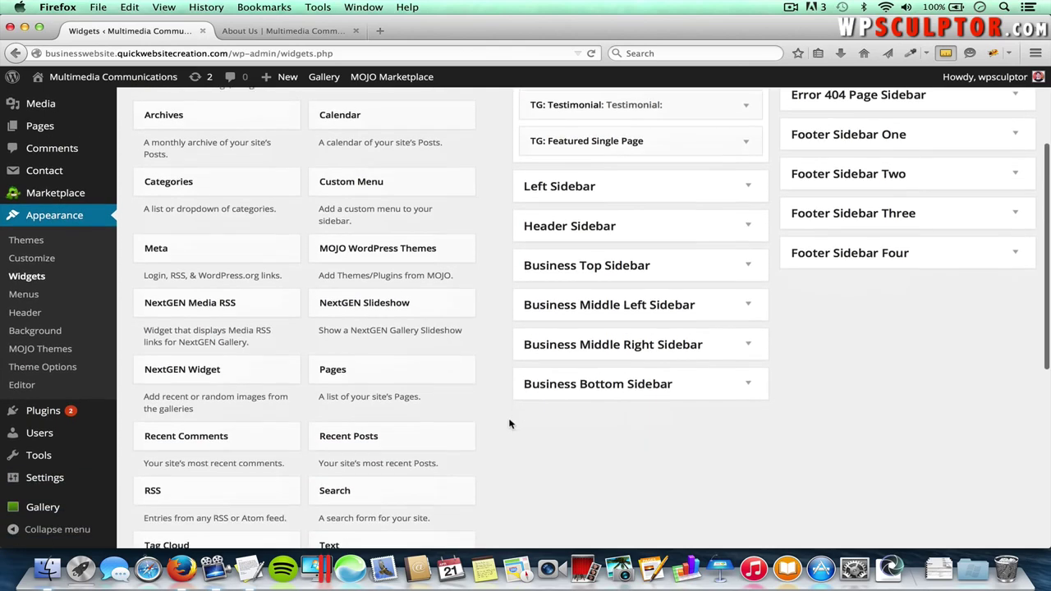
# - Add a Search widget to the Header Sidebar and reload About Us to see the search box
pyautogui.click(420, 444)
pyautogui.scroll(-4, 418, 444)
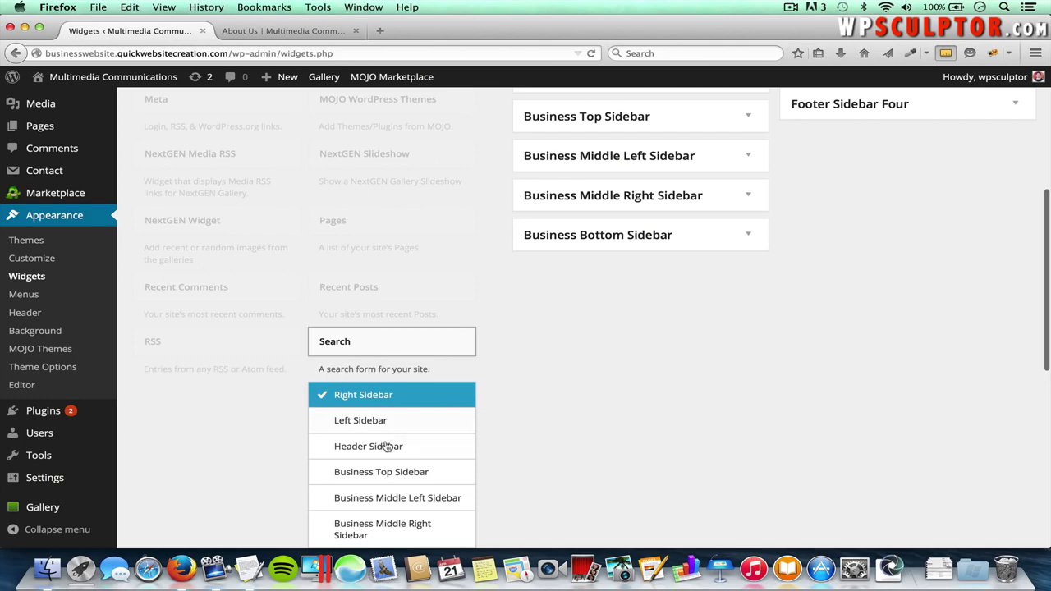
pyautogui.click(423, 449)
pyautogui.scroll(-4, 423, 449)
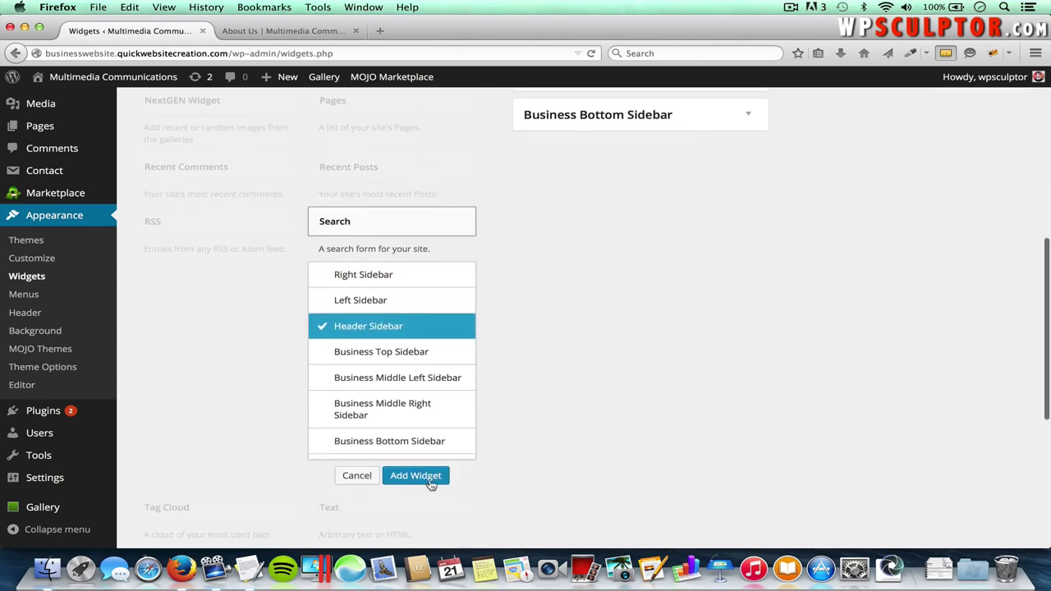
pyautogui.click(424, 477)
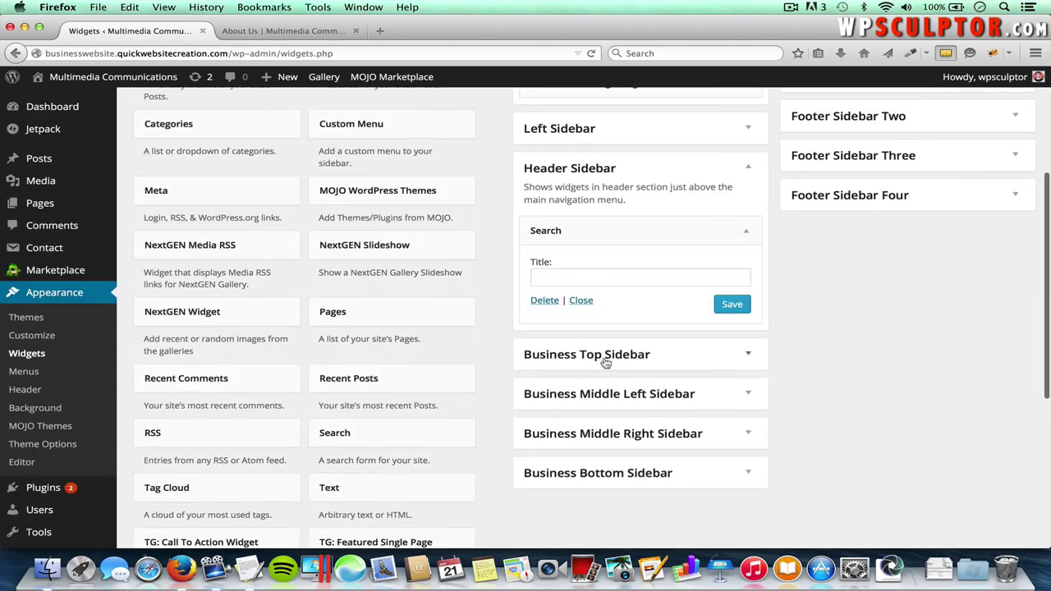
pyautogui.click(268, 32)
pyautogui.press('super+r')
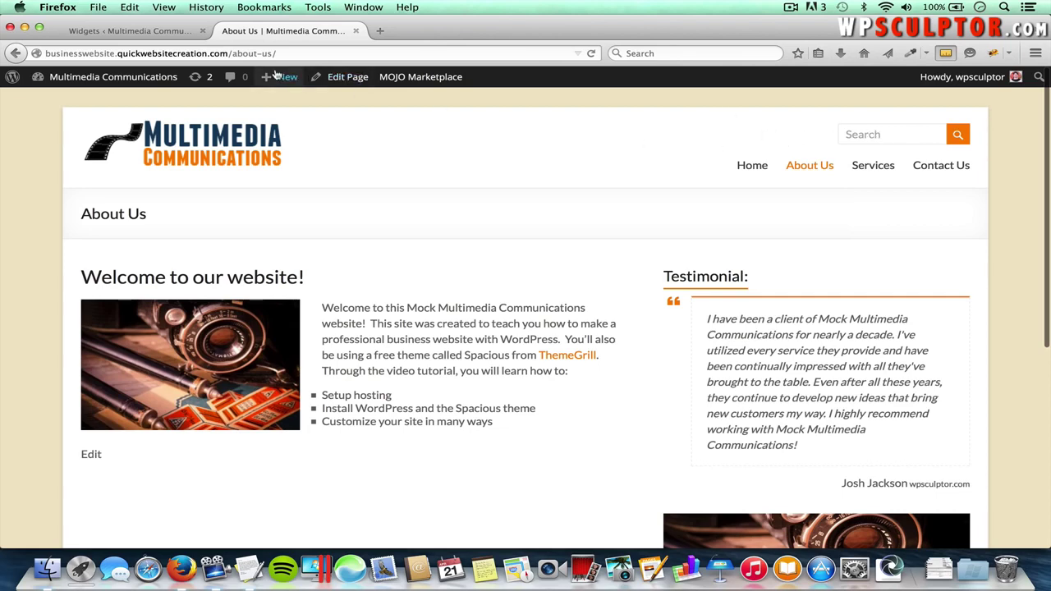
pyautogui.click(177, 32)
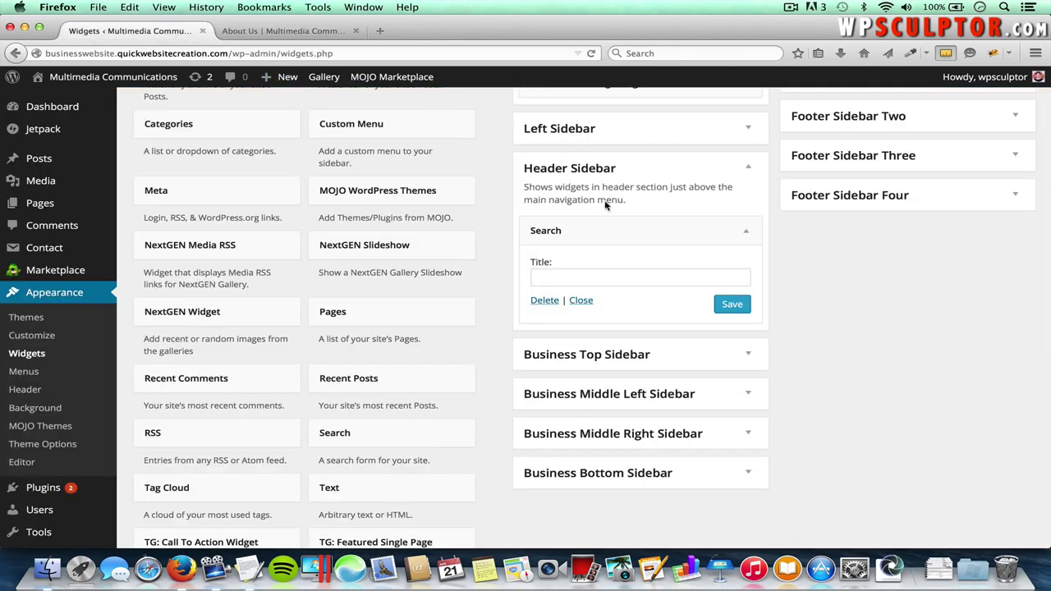
# - Move the Search widget from the Header Sidebar back to Available Widgets, leaving the sidebar empty
pyautogui.moveTo(627, 234); pyautogui.dragTo(274, 235)
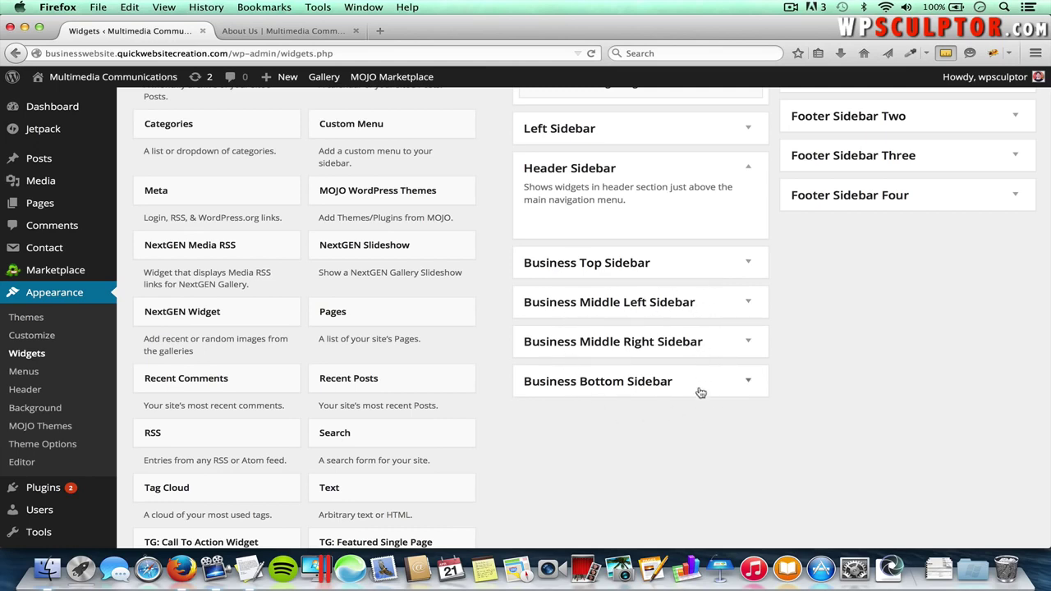
pyautogui.scroll(5, 715, 326)
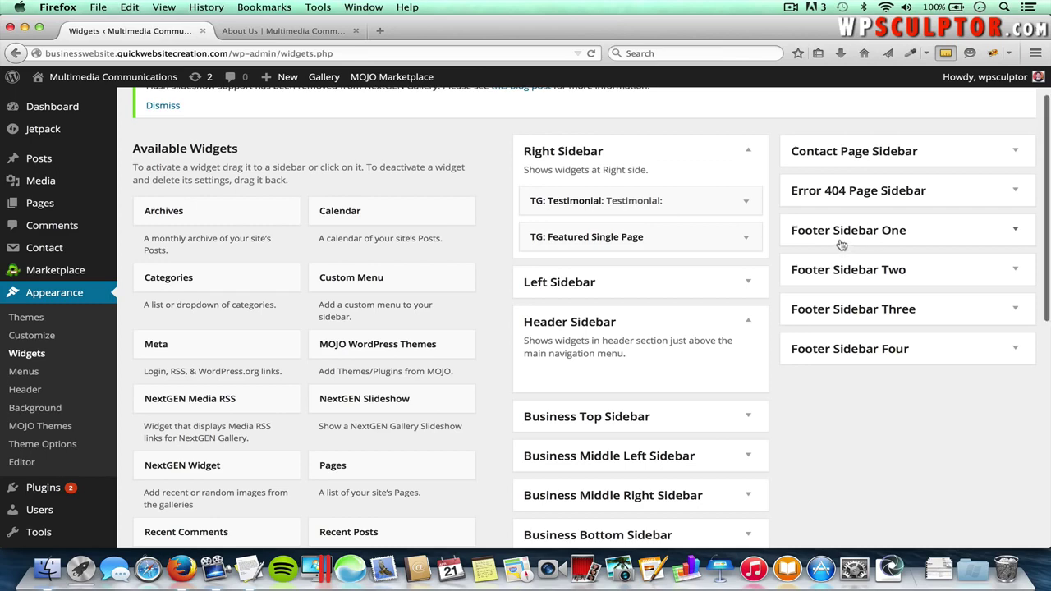
pyautogui.scroll(-2, 842, 244)
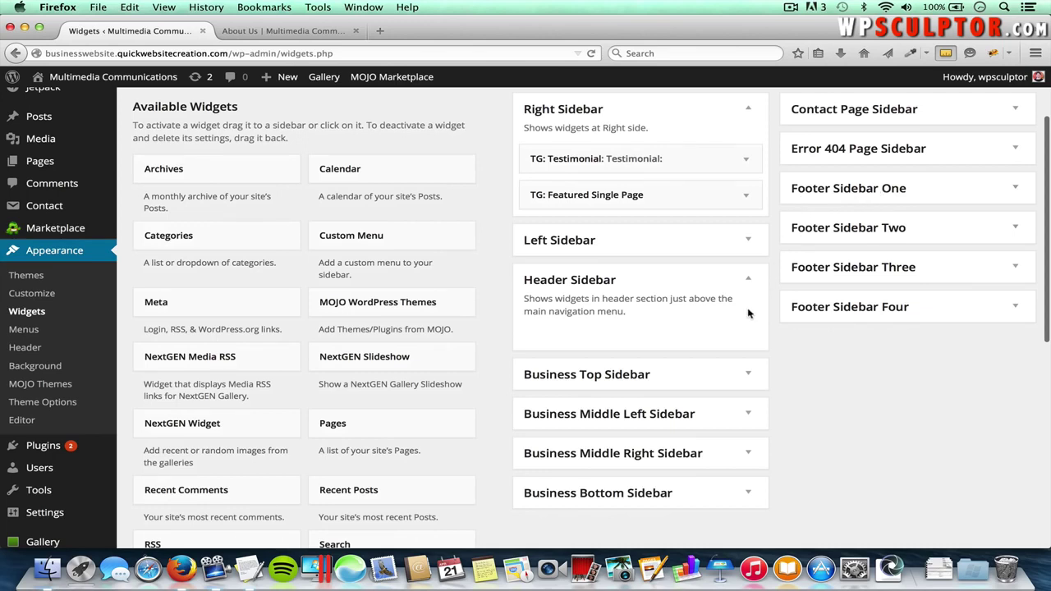
# - Add a Pages widget to Footer Sidebar One
pyautogui.click(371, 426)
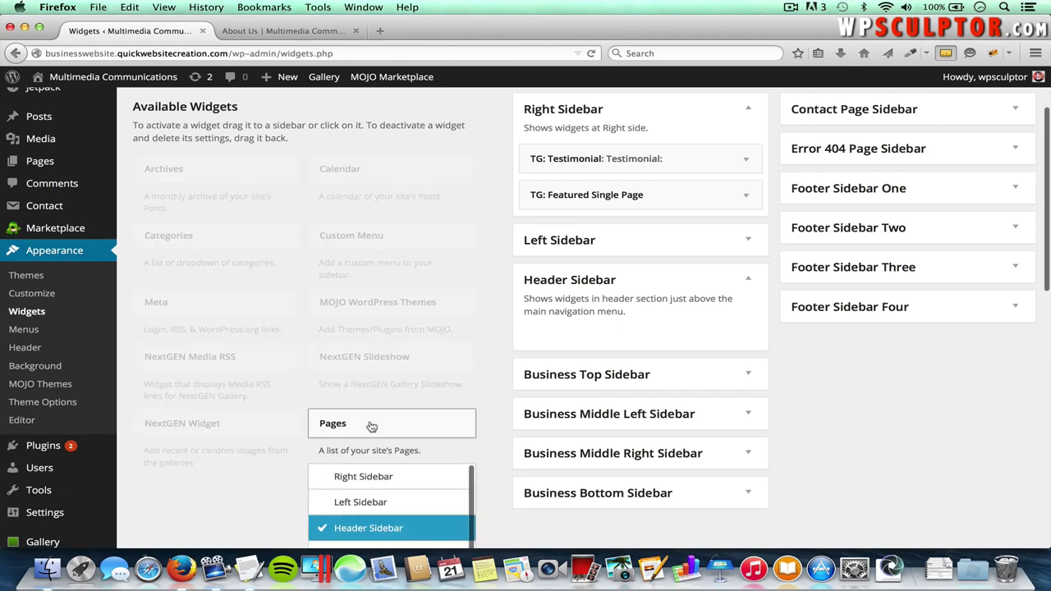
pyautogui.scroll(-5, 371, 426)
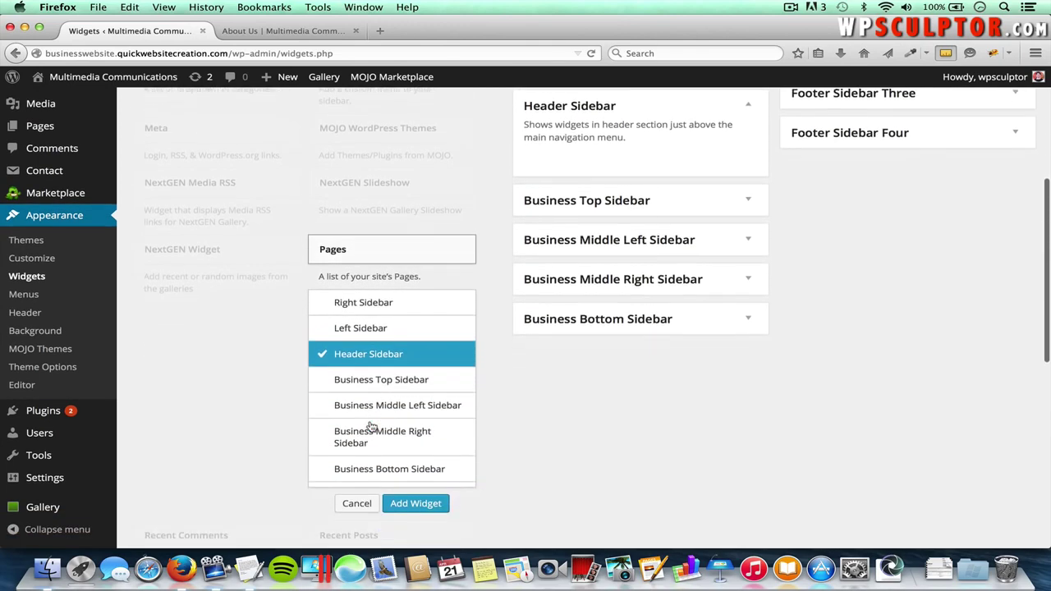
pyautogui.scroll(-5, 378, 425)
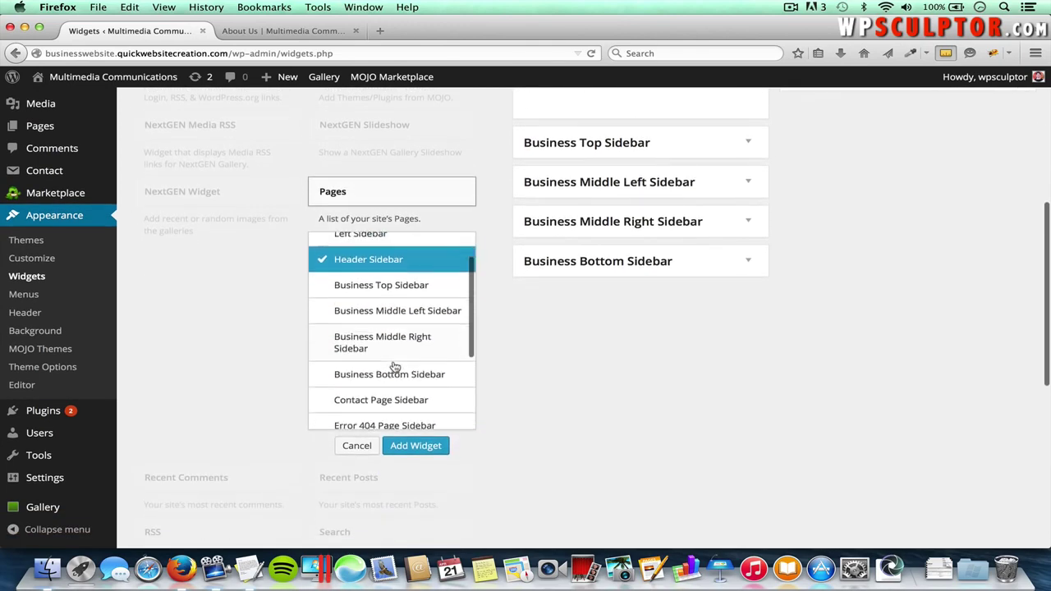
pyautogui.scroll(-3, 394, 367)
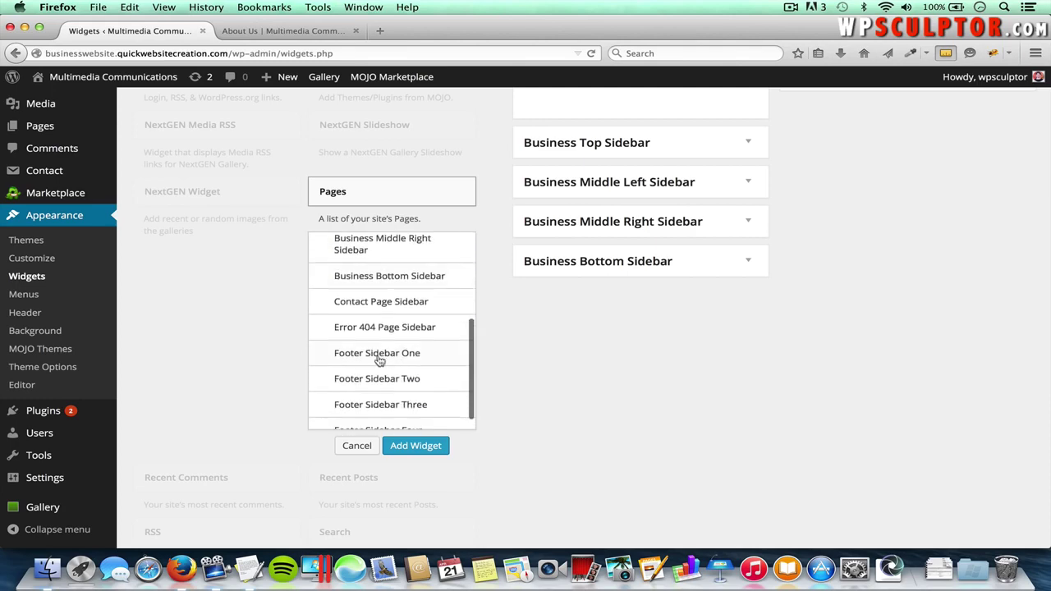
pyautogui.click(384, 356)
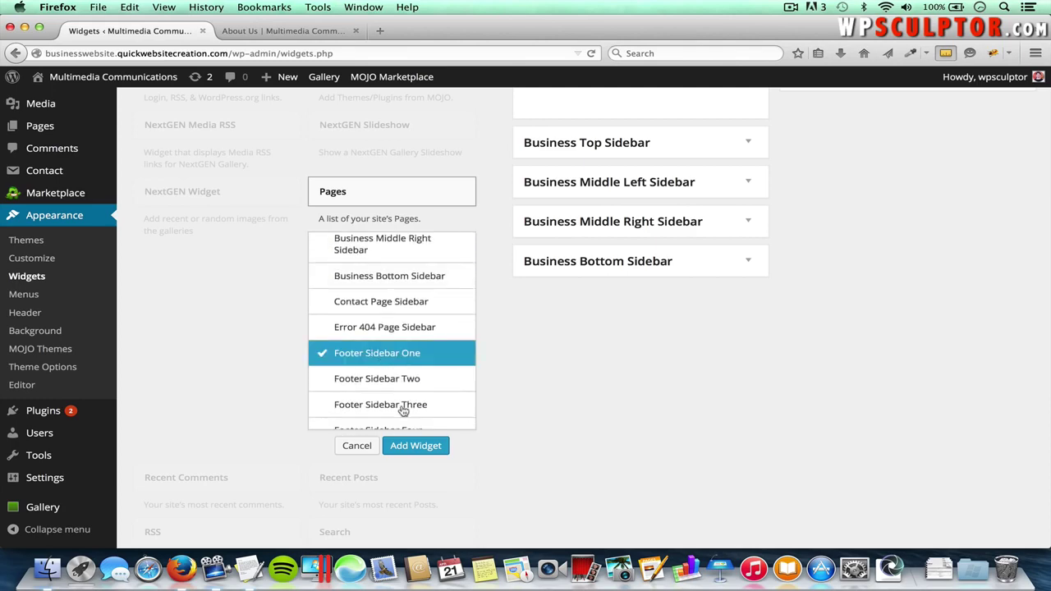
pyautogui.click(416, 448)
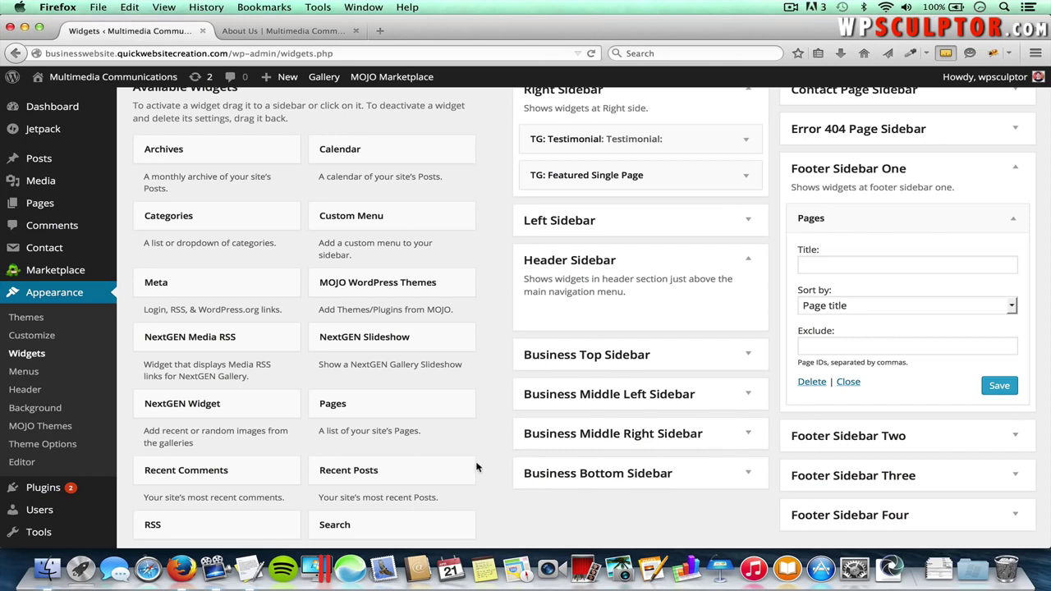
# - Add a TG: Featured Single Page widget to Footer Sidebar Two and save it
pyautogui.scroll(-5, 477, 467)
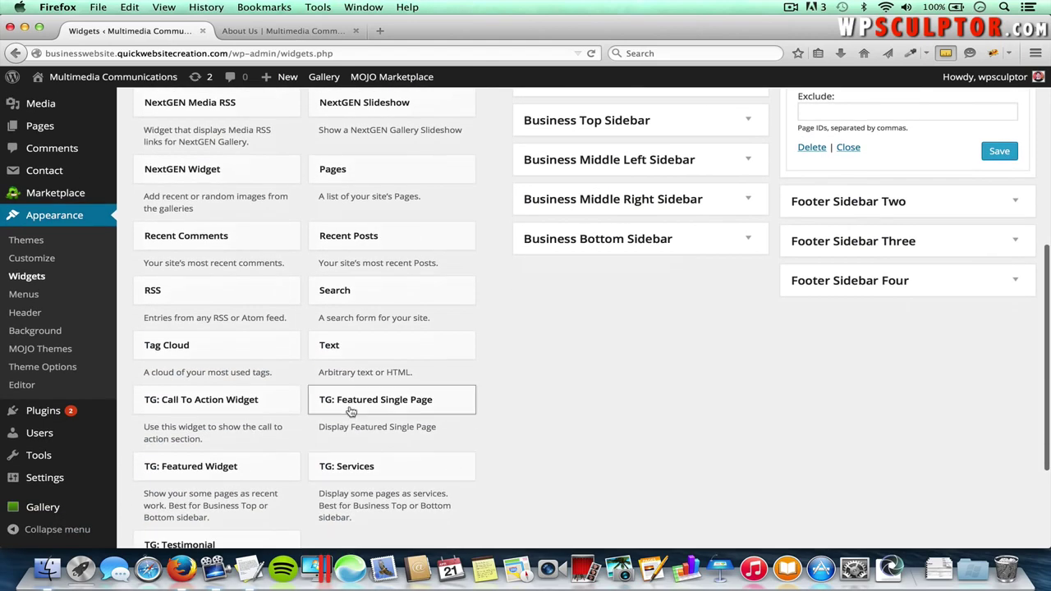
pyautogui.click(411, 402)
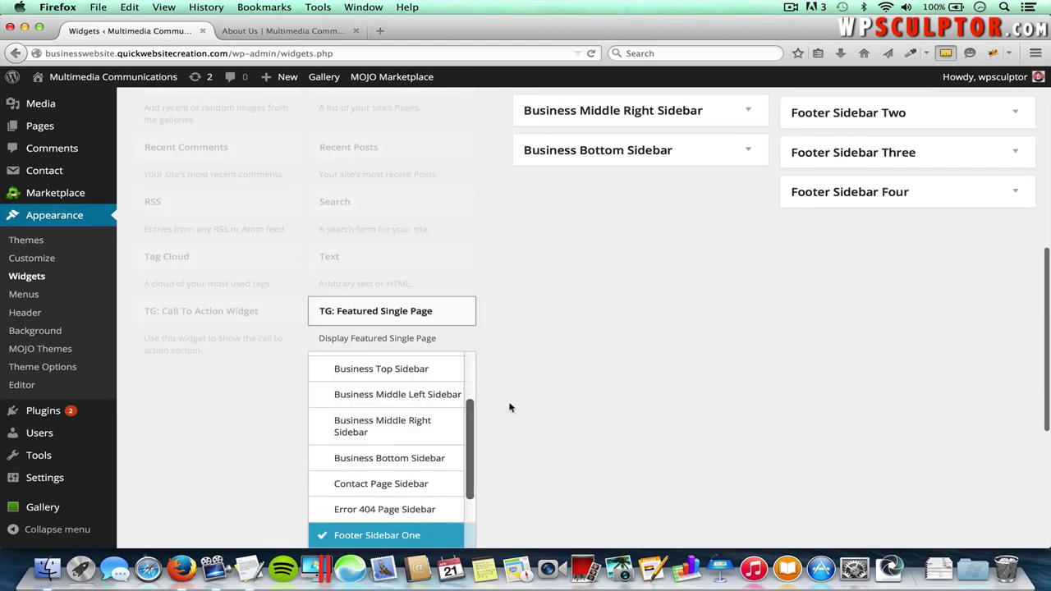
pyautogui.scroll(-3, 409, 422)
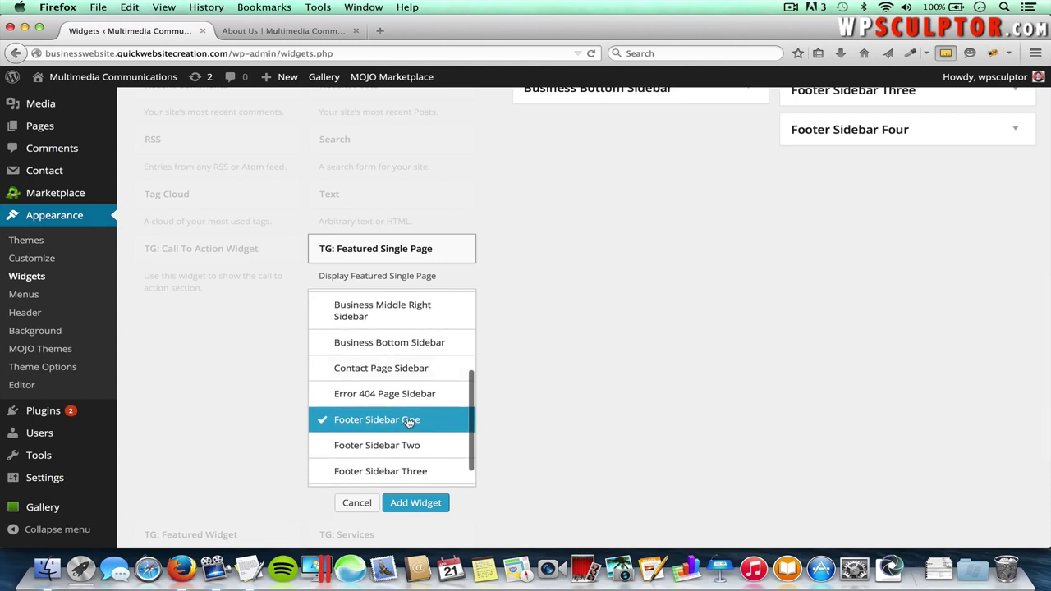
pyautogui.click(388, 445)
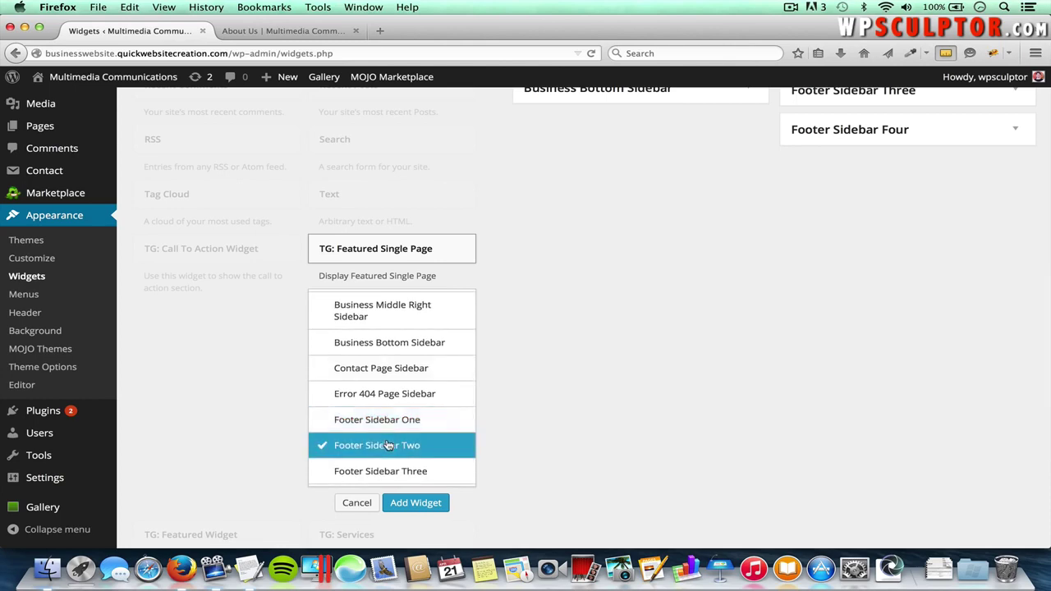
pyautogui.click(423, 502)
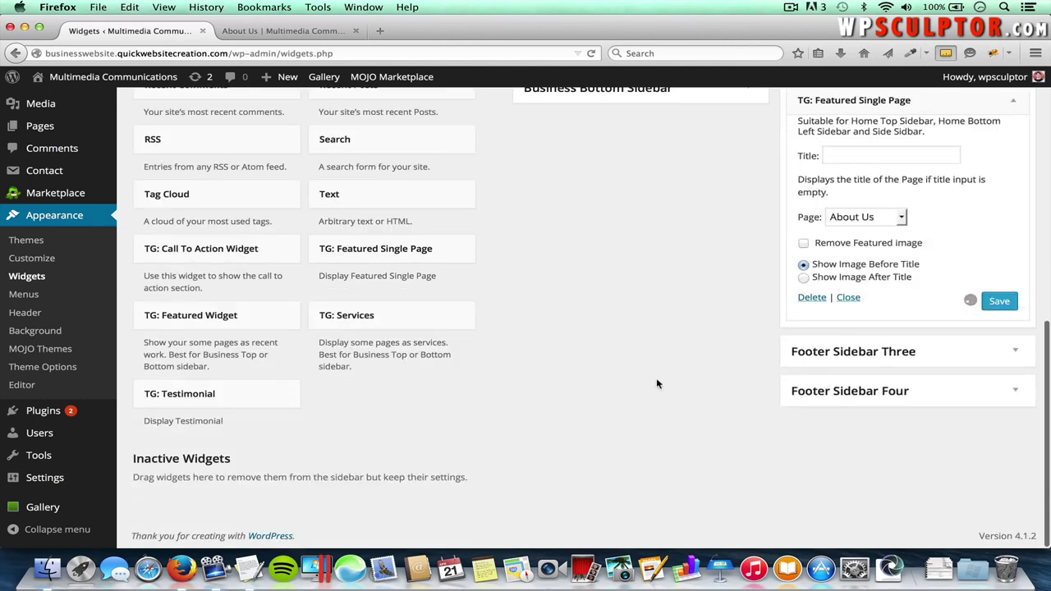
pyautogui.scroll(2, 656, 378)
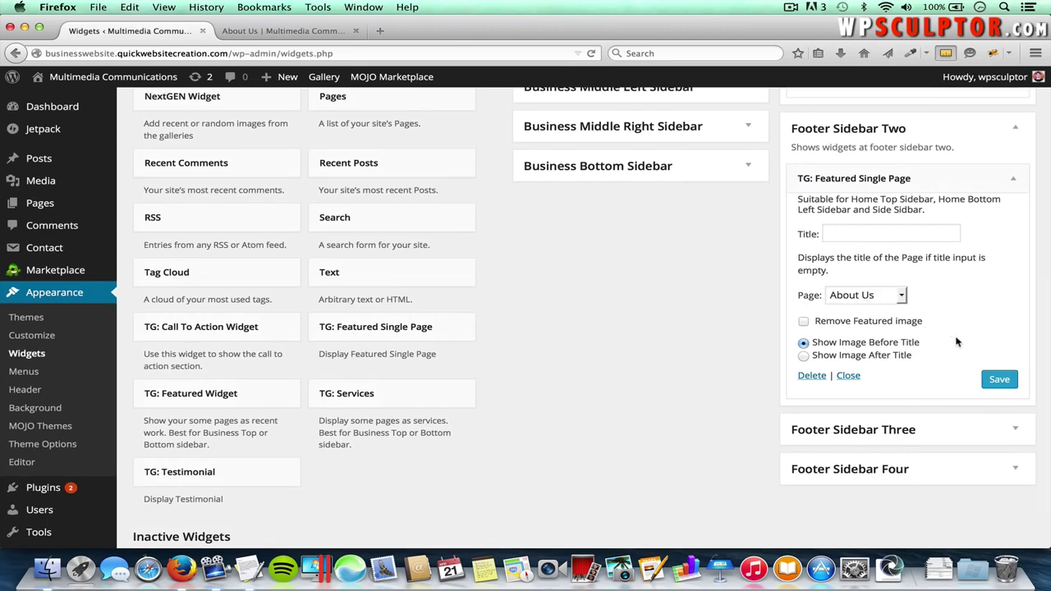
pyautogui.click(1002, 381)
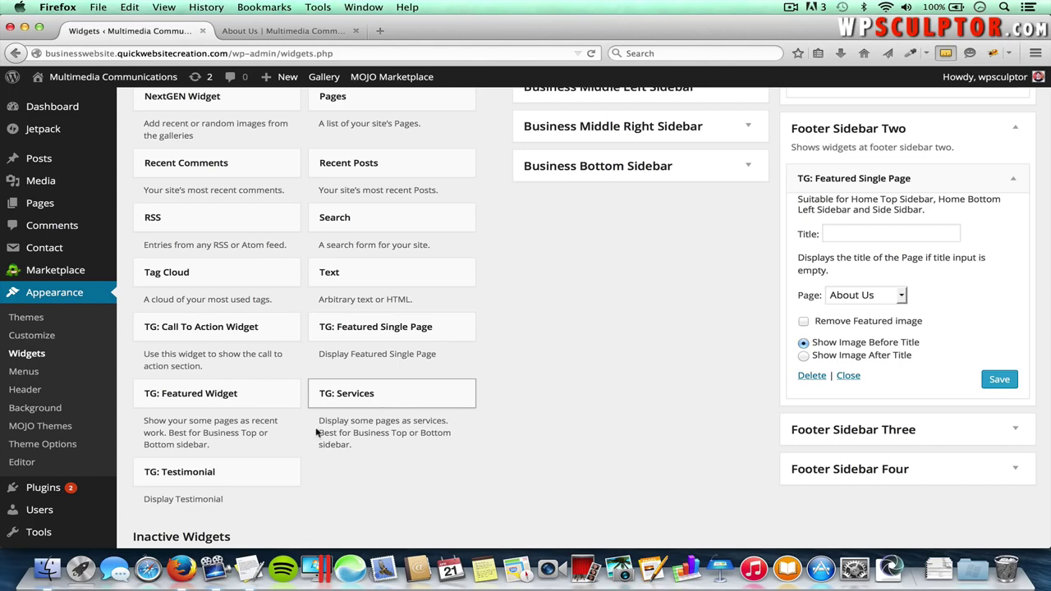
# - Add a TG: Testimonial widget to Footer Sidebar Three, titled 'Testimonial:'
pyautogui.click(197, 470)
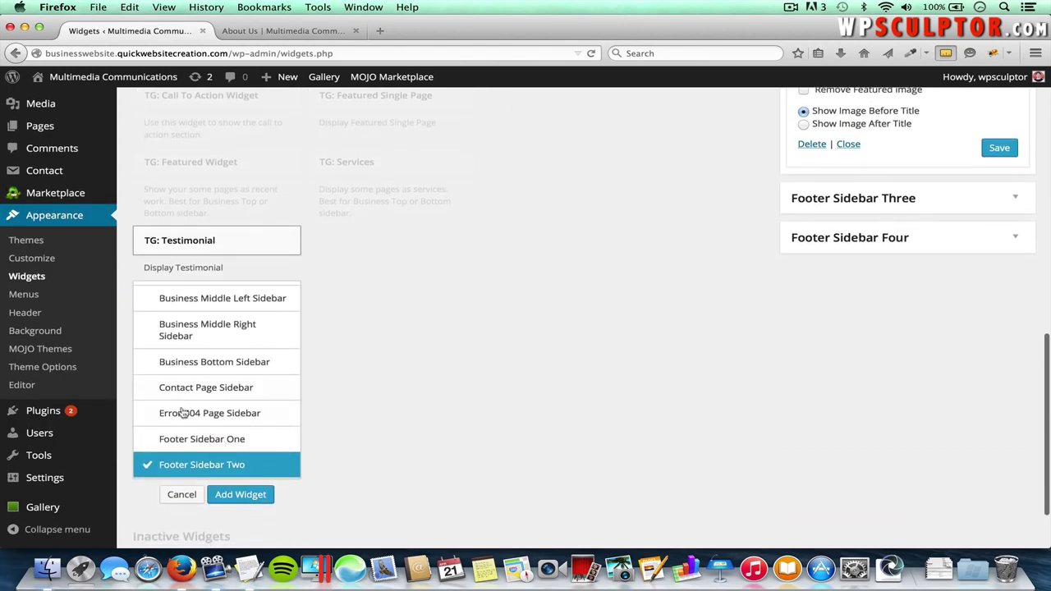
pyautogui.scroll(-2, 218, 394)
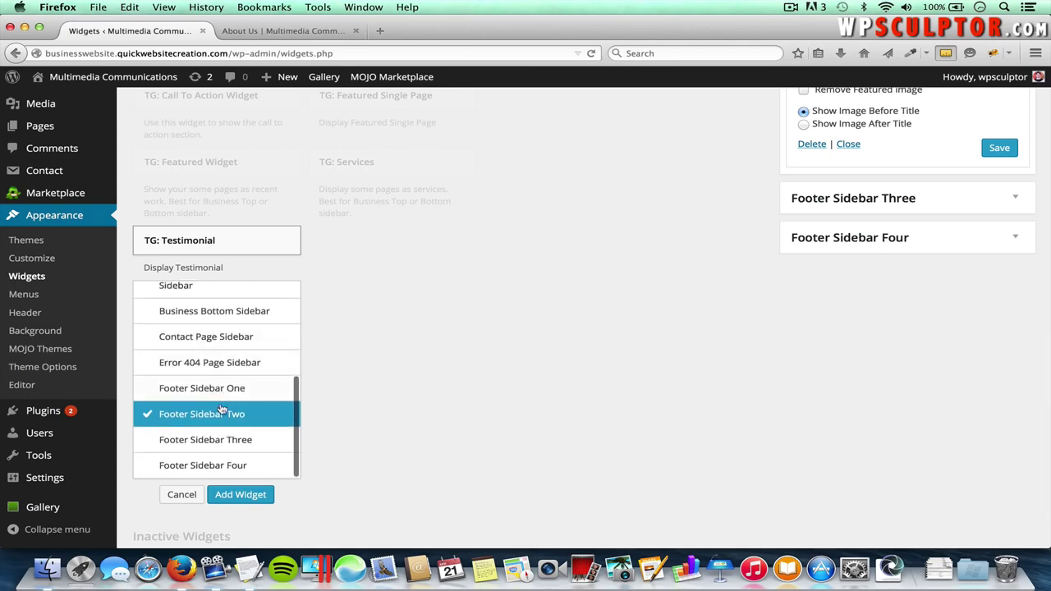
pyautogui.click(216, 441)
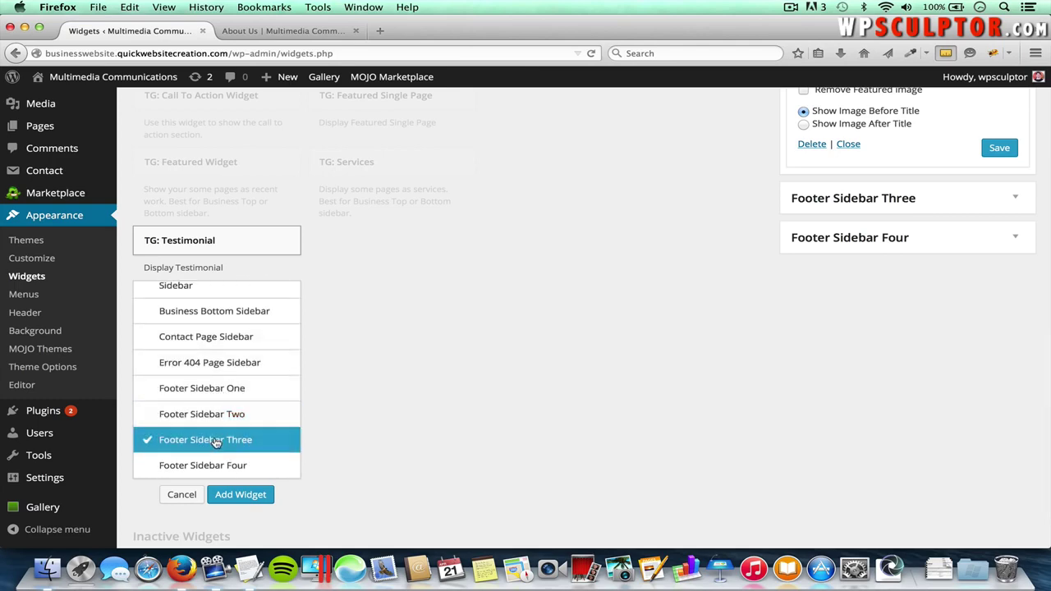
pyautogui.click(239, 494)
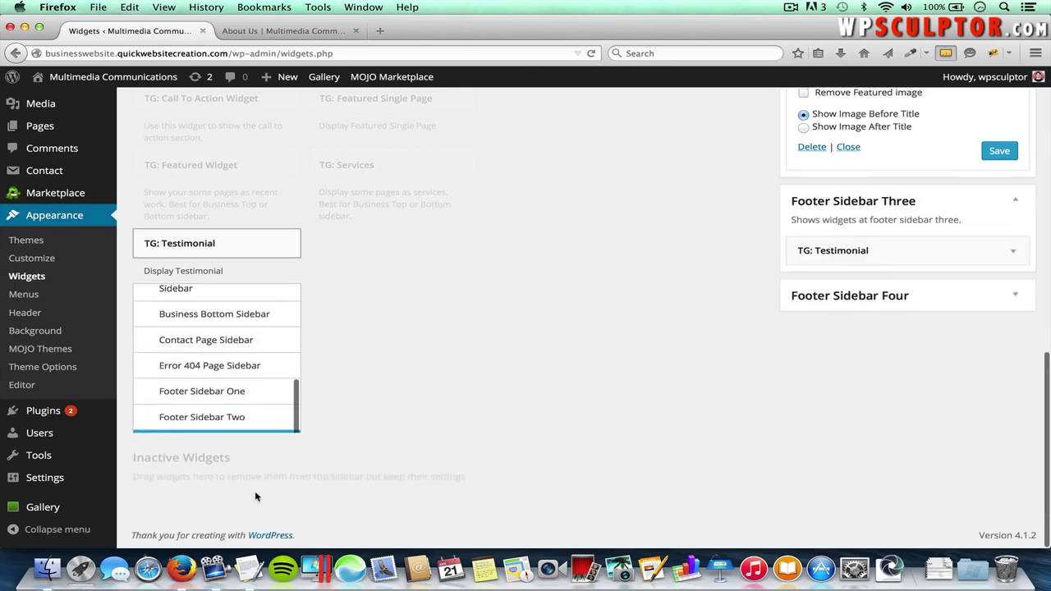
pyautogui.click(829, 446)
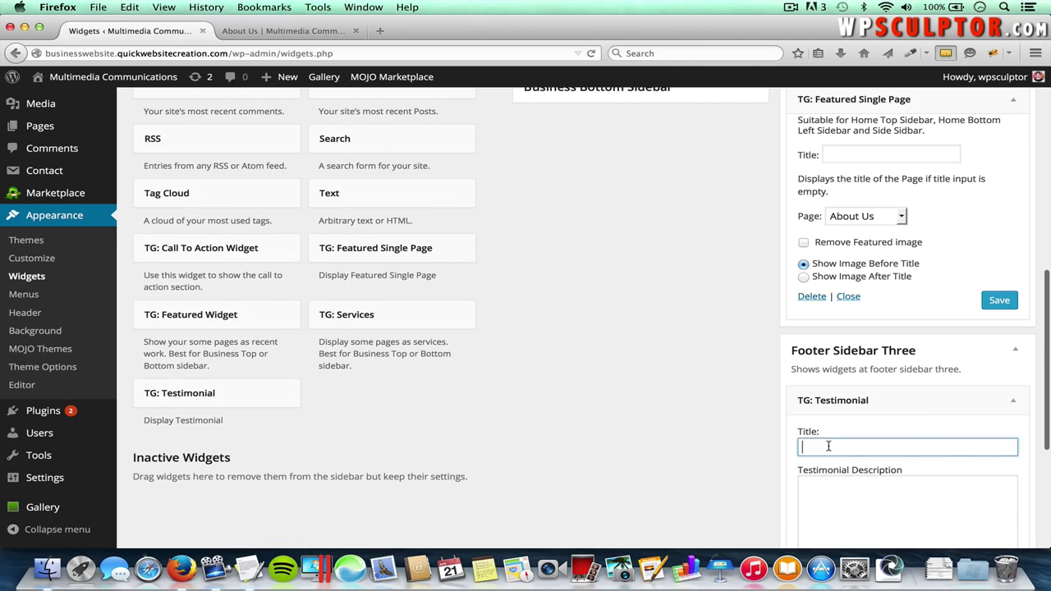
pyautogui.scroll(-2, 829, 446)
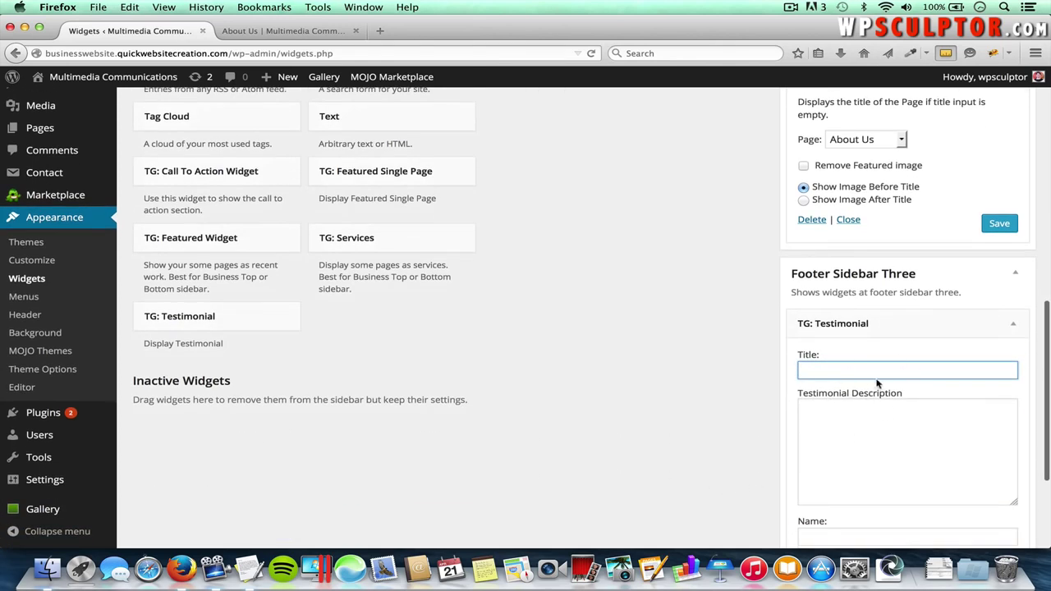
pyautogui.write('Test')
pyautogui.click(894, 383)
# - Paste the testimonial paragraph from the notes into the widget's description
pyautogui.click(875, 430)
pyautogui.press('super+Tab')
pyautogui.press('super+Tab')
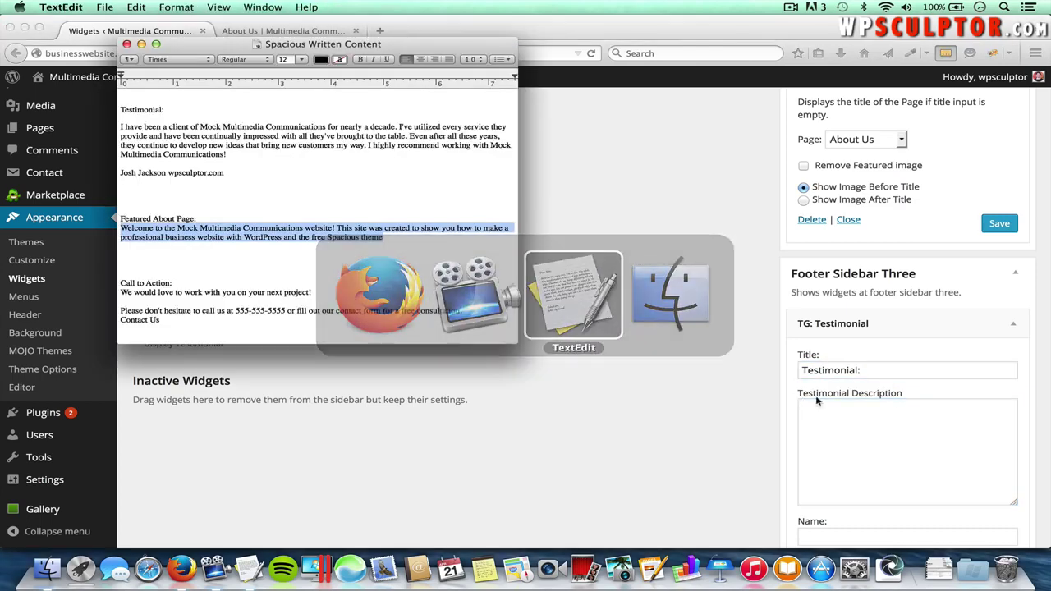
pyautogui.scroll(1, 365, 179)
pyautogui.moveTo(225, 182); pyautogui.dragTo(118, 153)
pyautogui.press('super+c')
pyautogui.press('super+Tab')
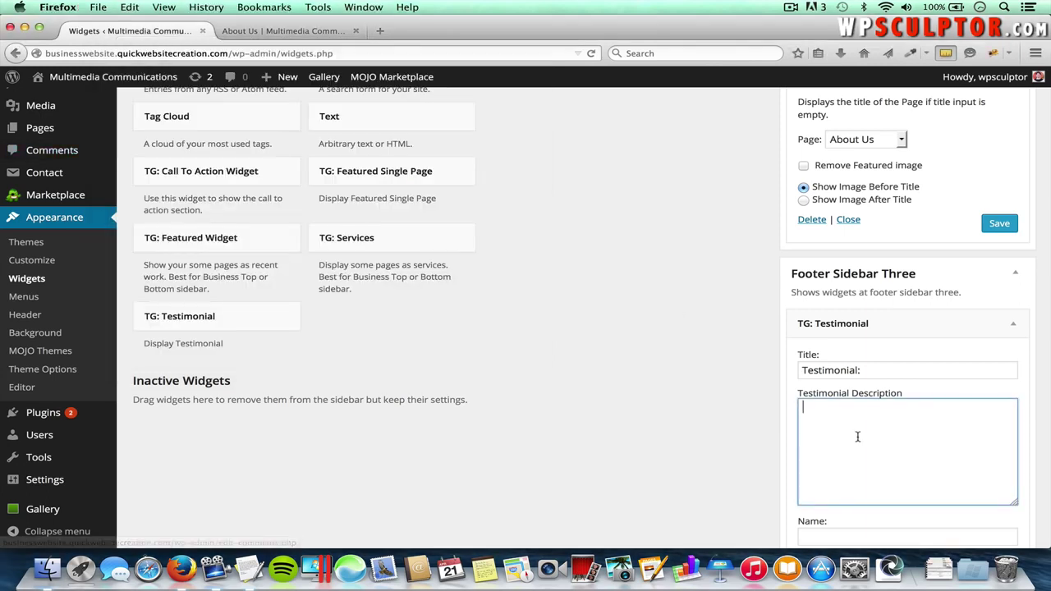
pyautogui.press('super+v')
# - Fill in the author's name and the wpsculptor.com byline, save the widget, and collapse Footer Sidebar Three
pyautogui.click(840, 531)
pyautogui.write('Jo')
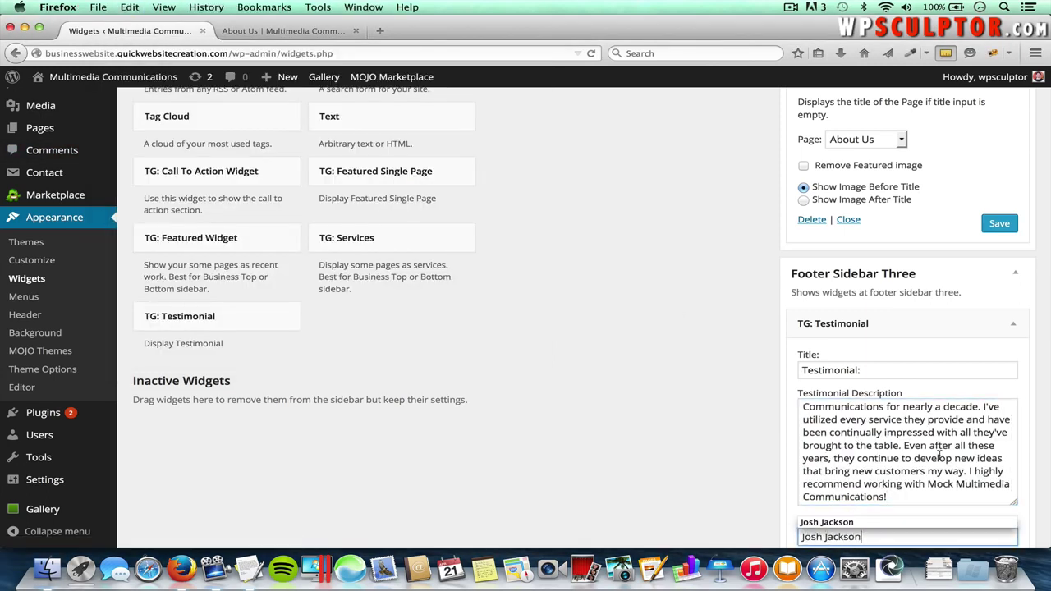
pyautogui.scroll(-3, 939, 457)
pyautogui.click(914, 483)
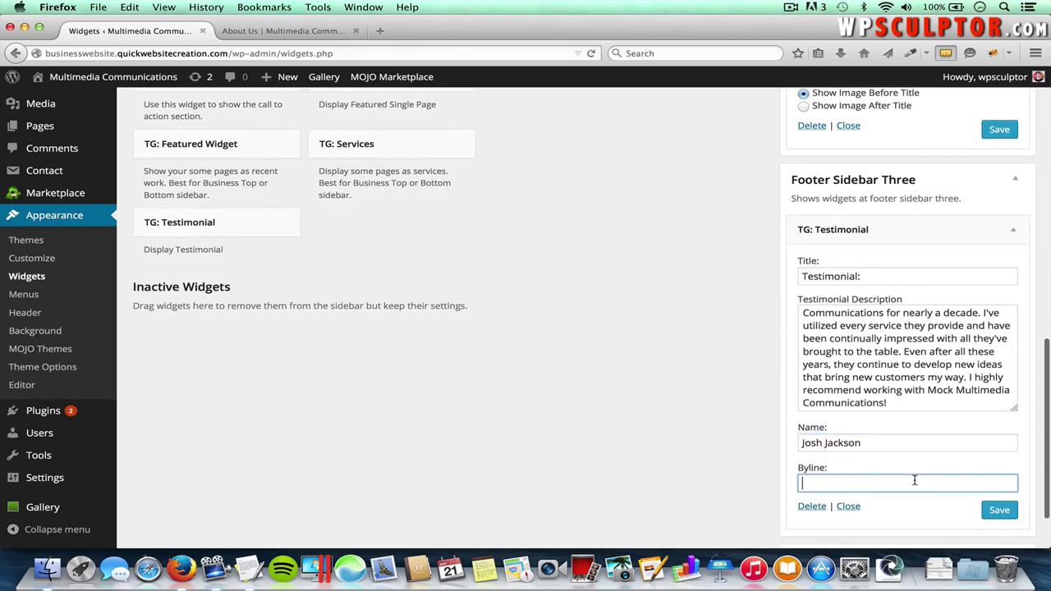
pyautogui.write('wps')
pyautogui.click(924, 498)
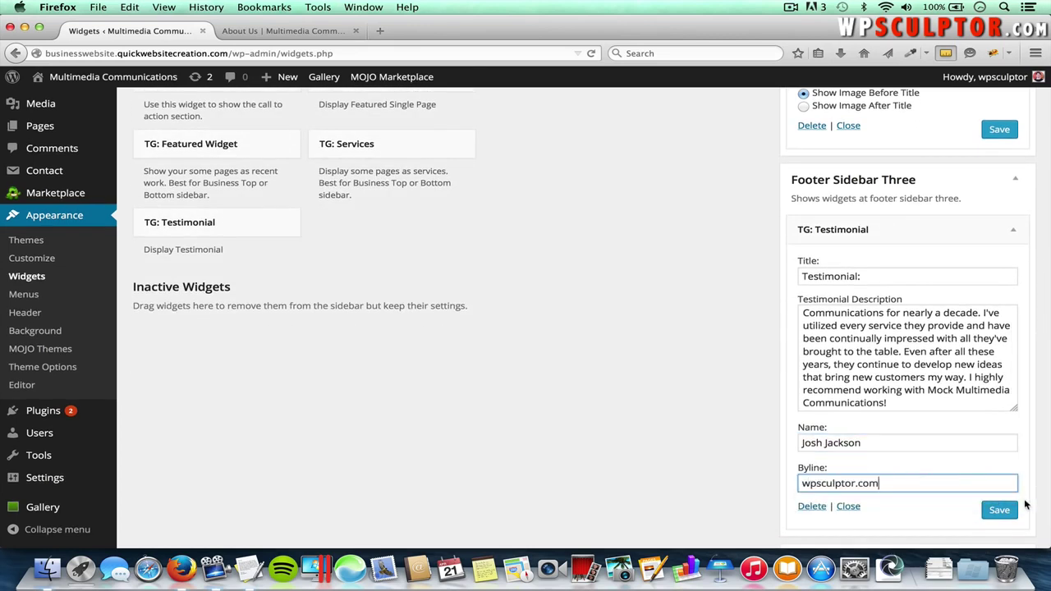
pyautogui.click(1001, 511)
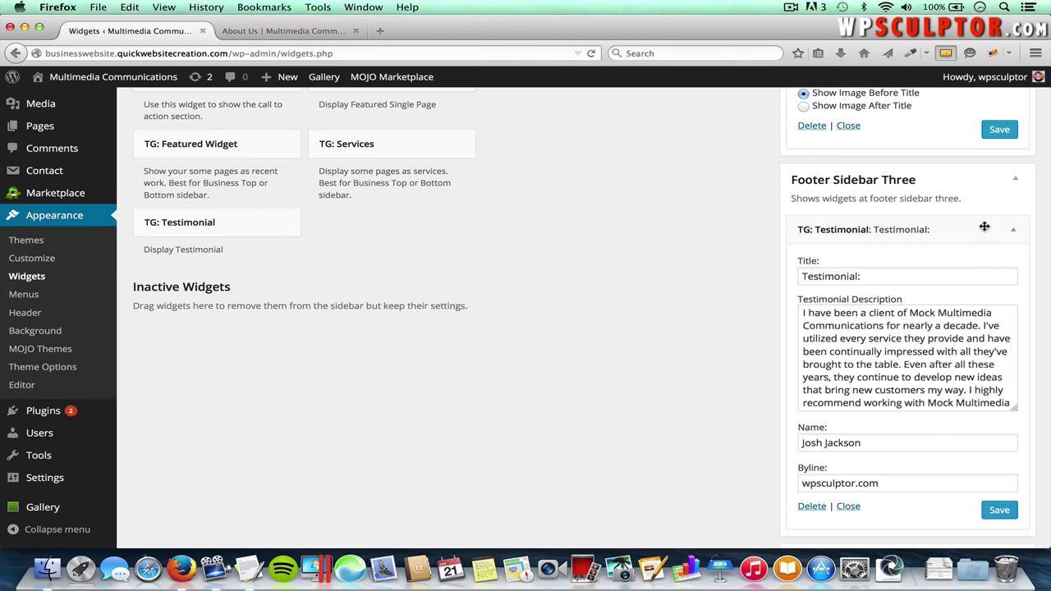
pyautogui.click(1016, 181)
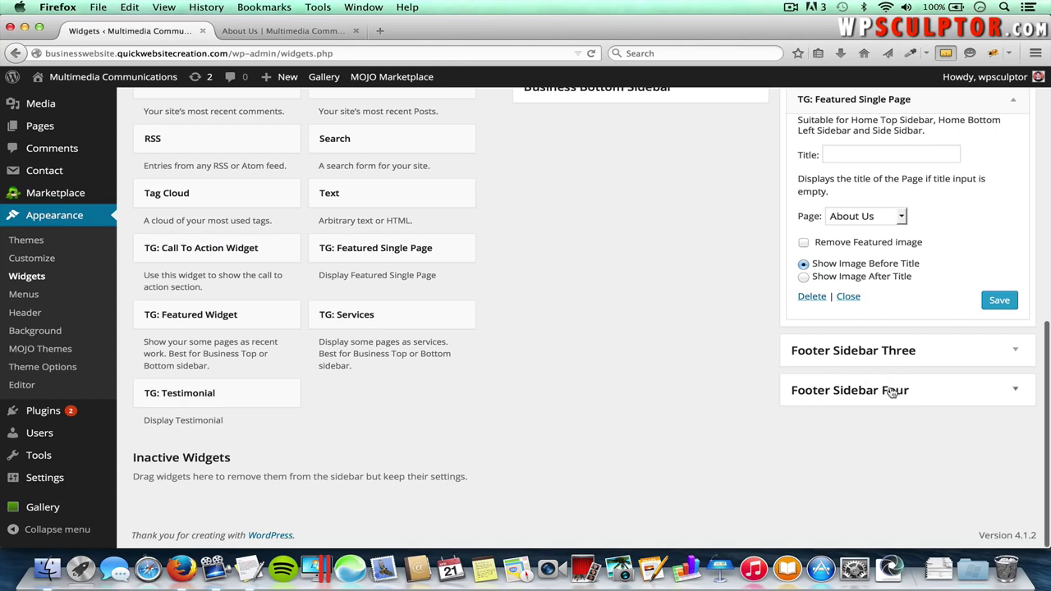
# - Add a Search widget to Footer Sidebar Four and view the live About Us page
pyautogui.scroll(1, 612, 295)
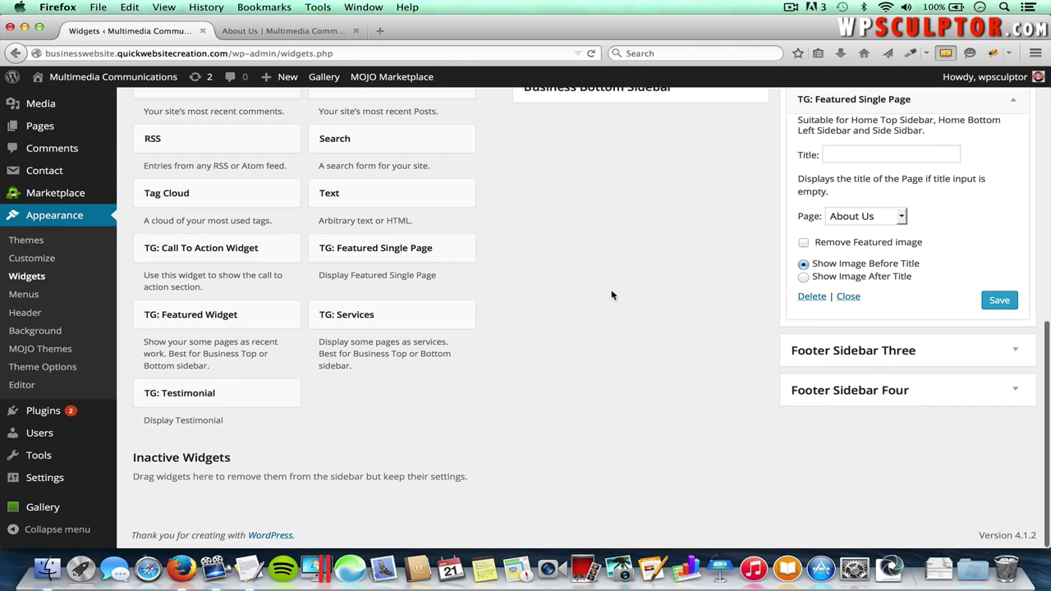
pyautogui.click(378, 138)
pyautogui.scroll(-2, 399, 321)
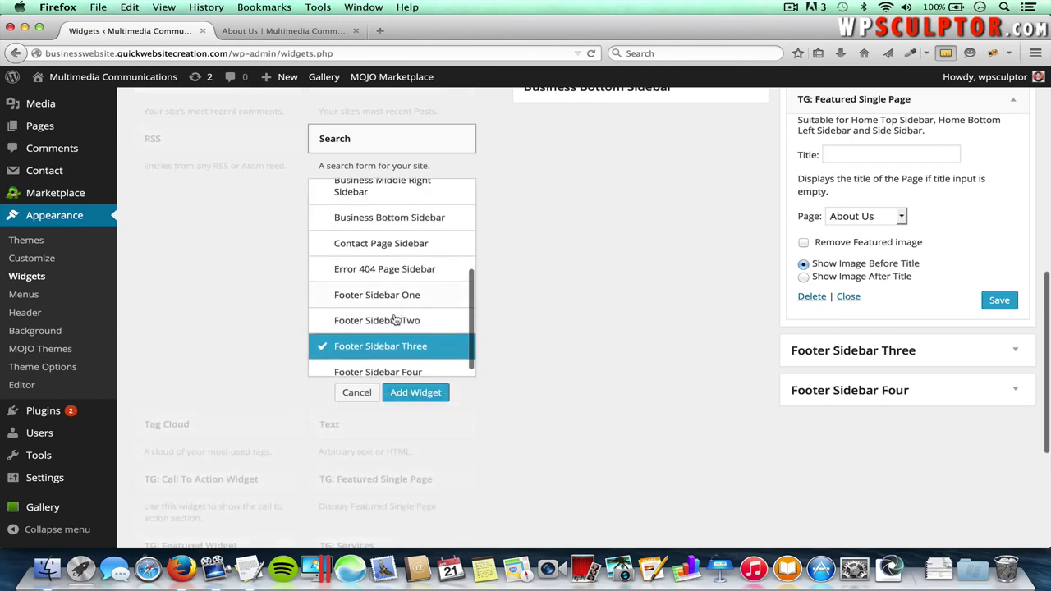
pyautogui.click(383, 364)
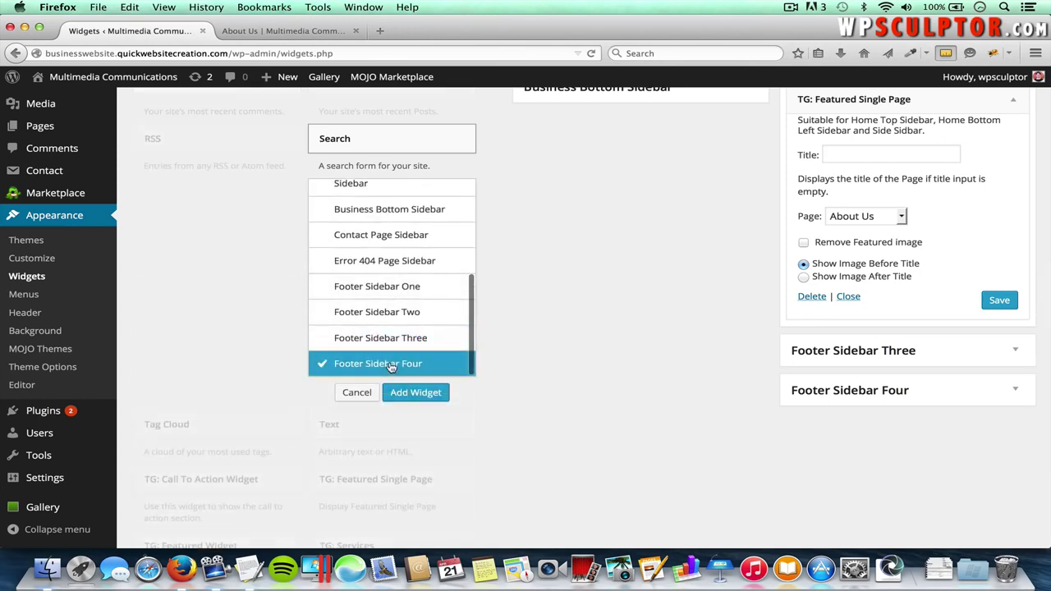
pyautogui.click(432, 394)
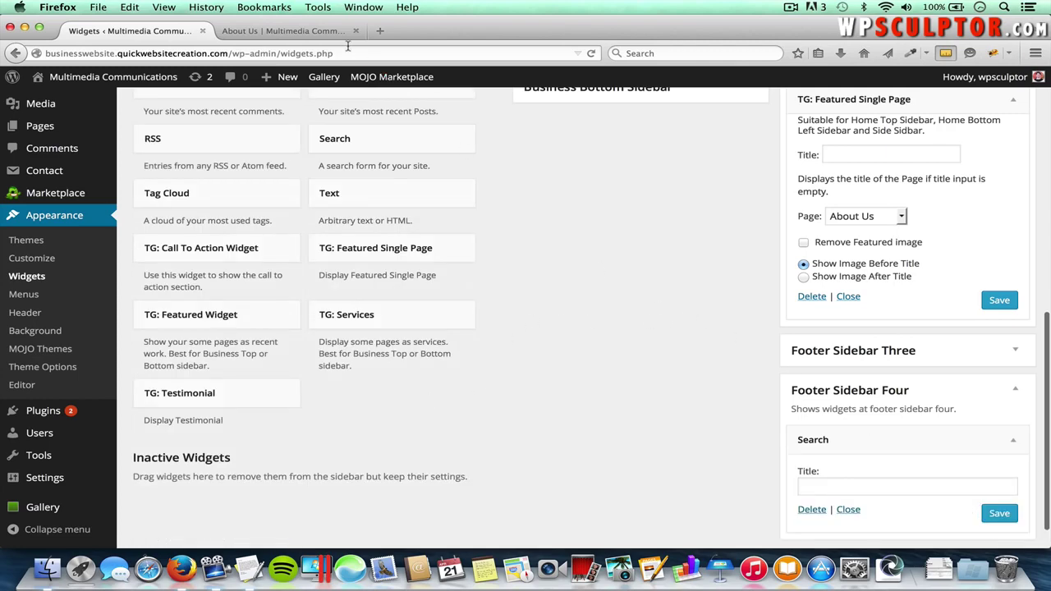
pyautogui.click(311, 33)
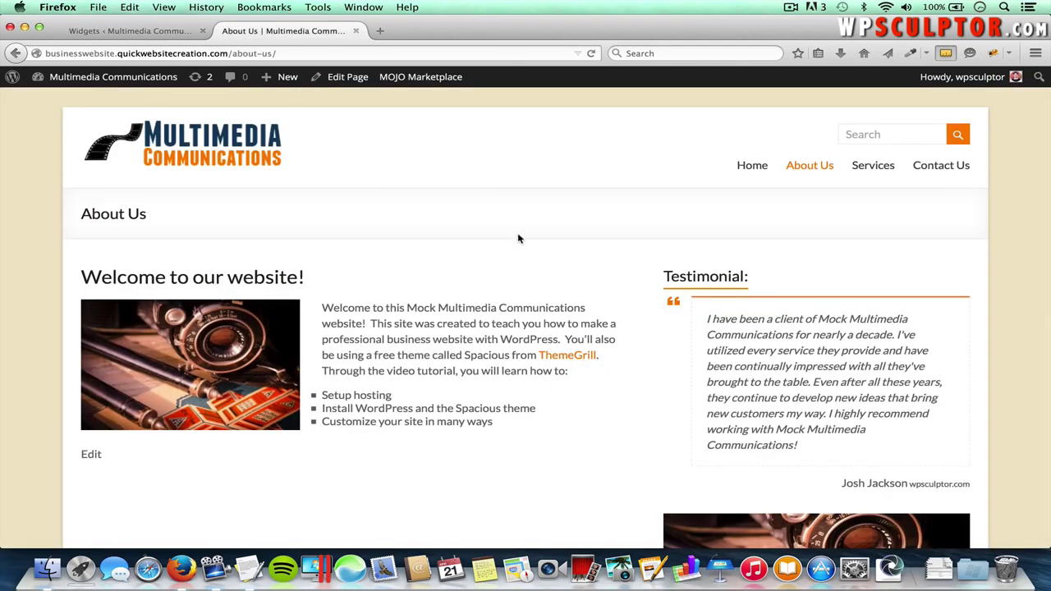
# - Reload About Us to check the footer's Pages, About Us, Testimonial and Search widgets, then return to Widgets
pyautogui.press('super+r')
pyautogui.scroll(-10, 517, 238)
pyautogui.scroll(-4, 519, 238)
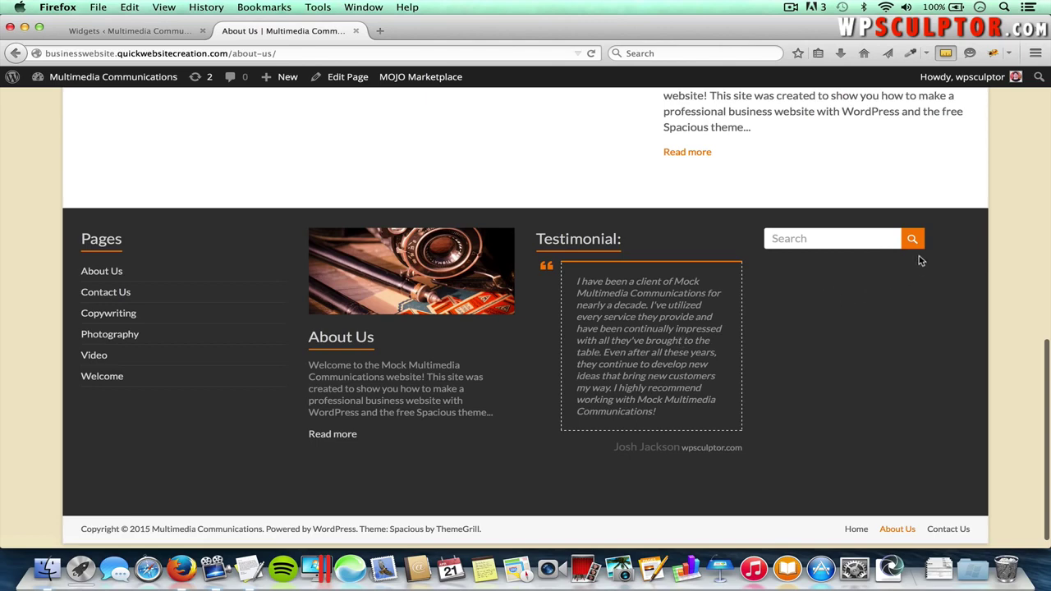
pyautogui.scroll(15, 853, 243)
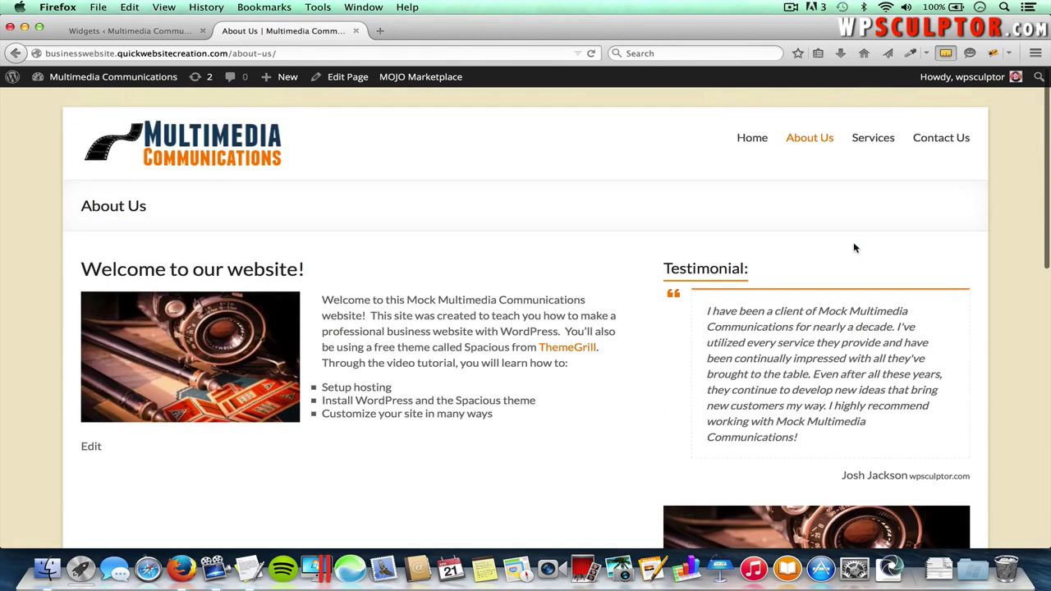
pyautogui.click(153, 31)
# - Collapse the Footer Sidebar One, Two and Four panels, then return to the live About Us page
pyautogui.scroll(10, 544, 212)
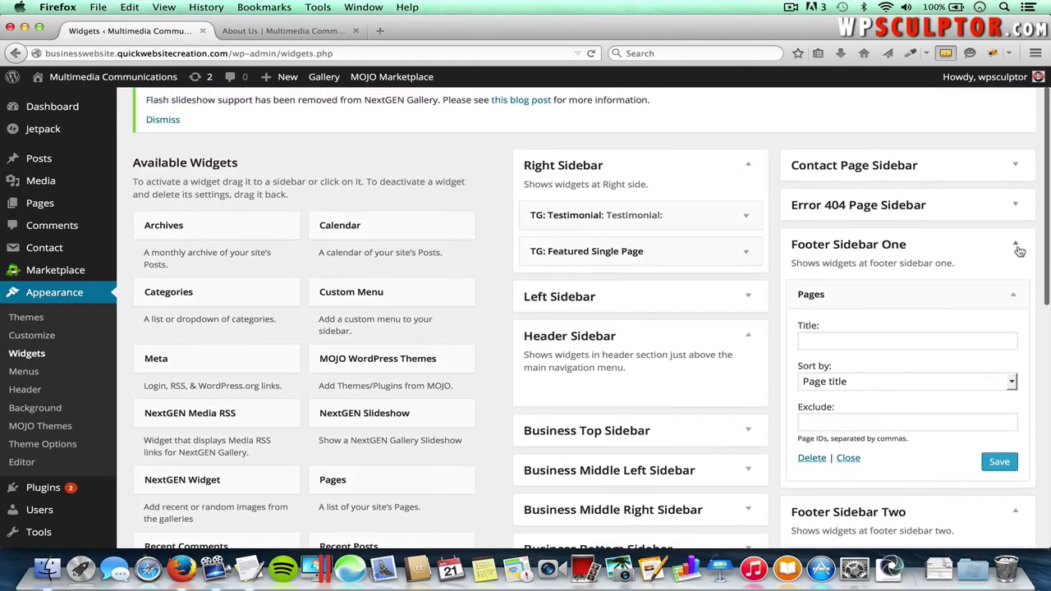
pyautogui.click(1017, 247)
pyautogui.click(1017, 285)
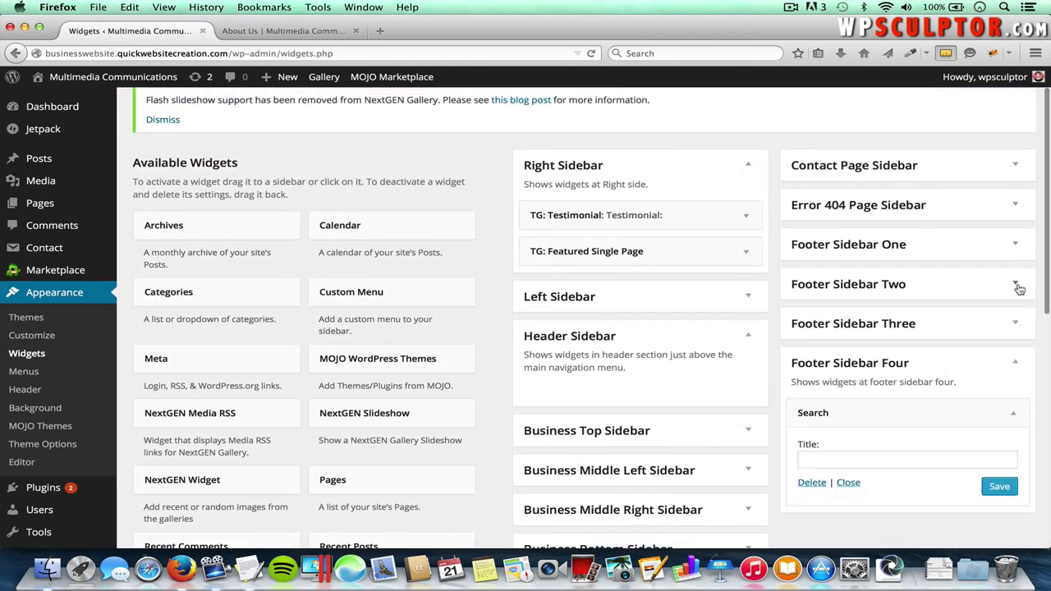
pyautogui.click(1017, 365)
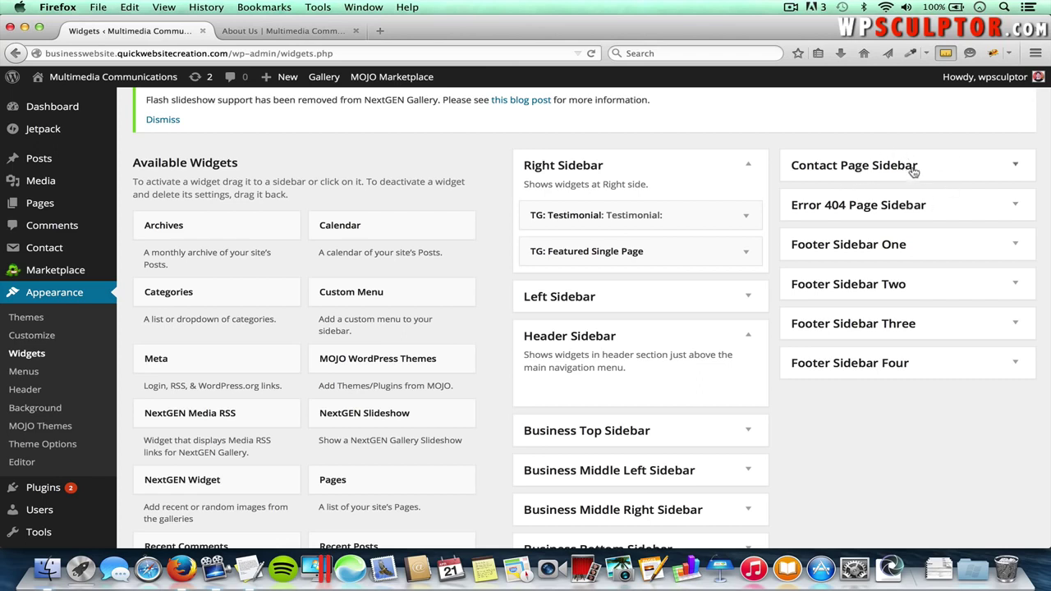
pyautogui.click(301, 30)
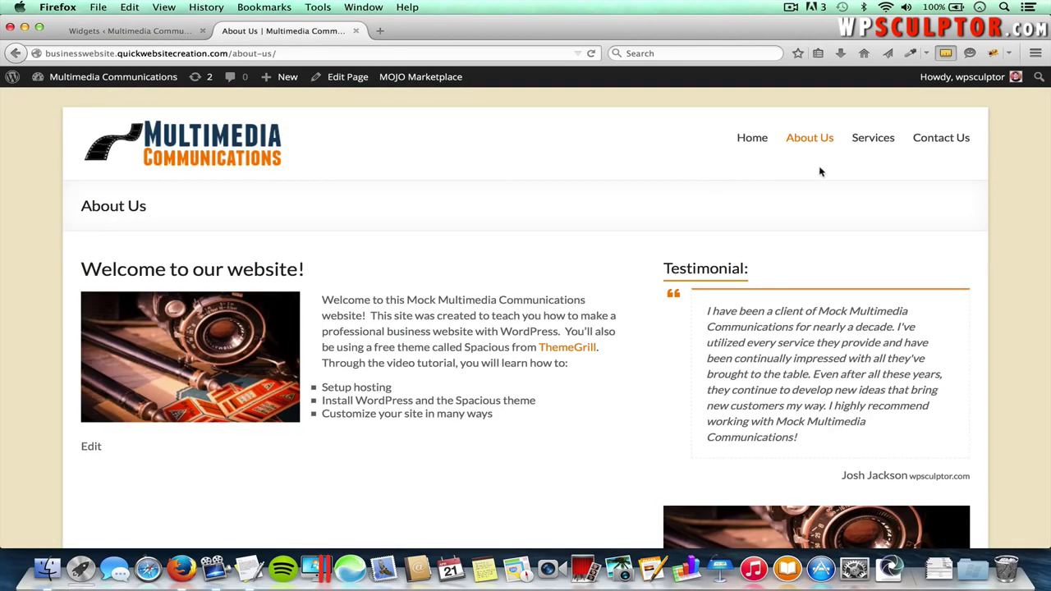
# - Browse the live Contact Us page's form and Testimonial sidebar, then return to the Widgets screen
pyautogui.click(944, 140)
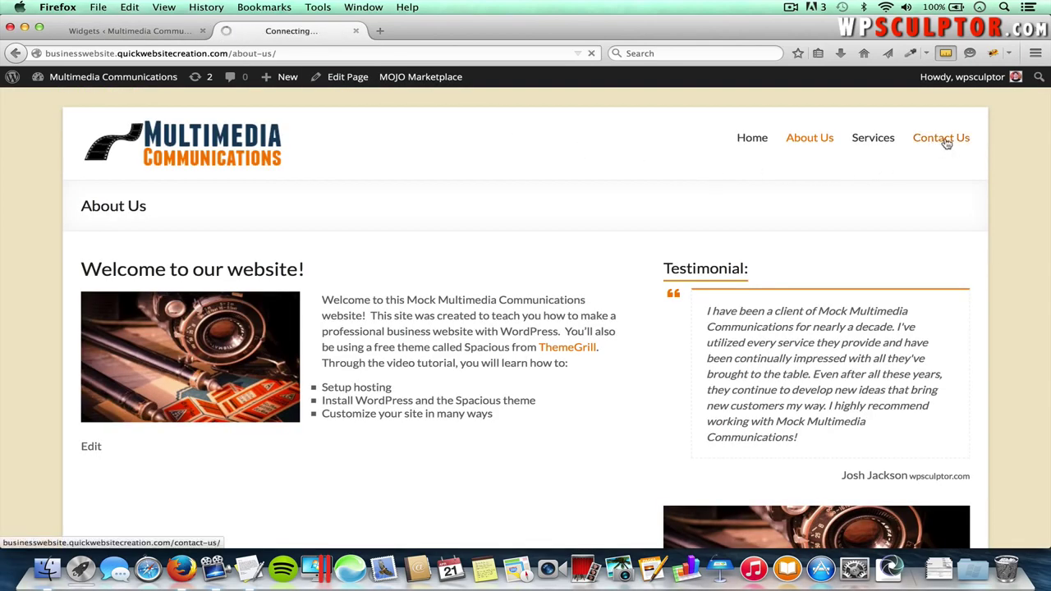
pyautogui.scroll(-1, 817, 400)
pyautogui.scroll(-2, 818, 400)
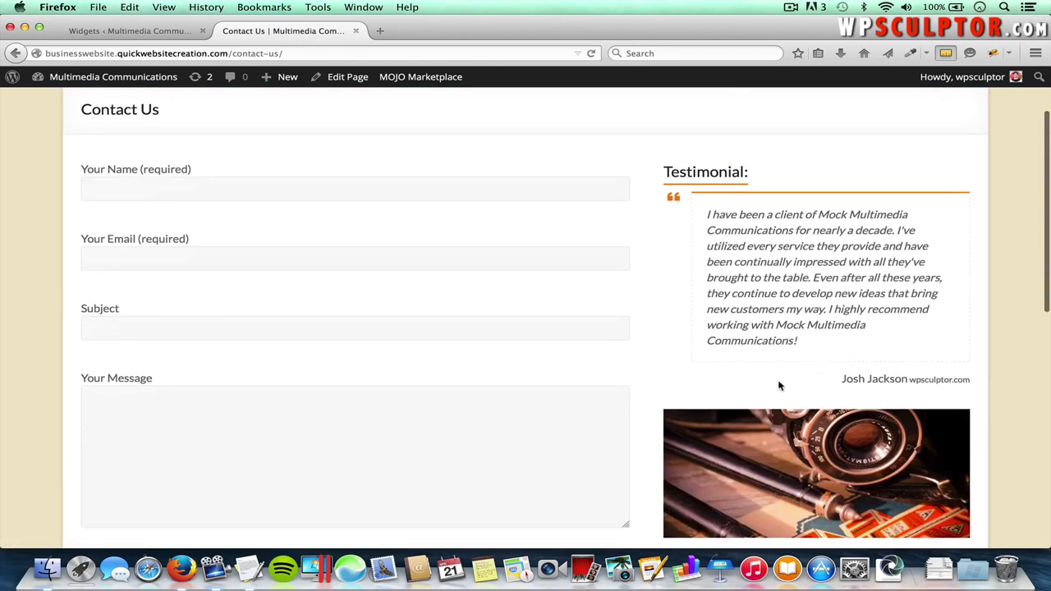
pyautogui.scroll(-2, 747, 297)
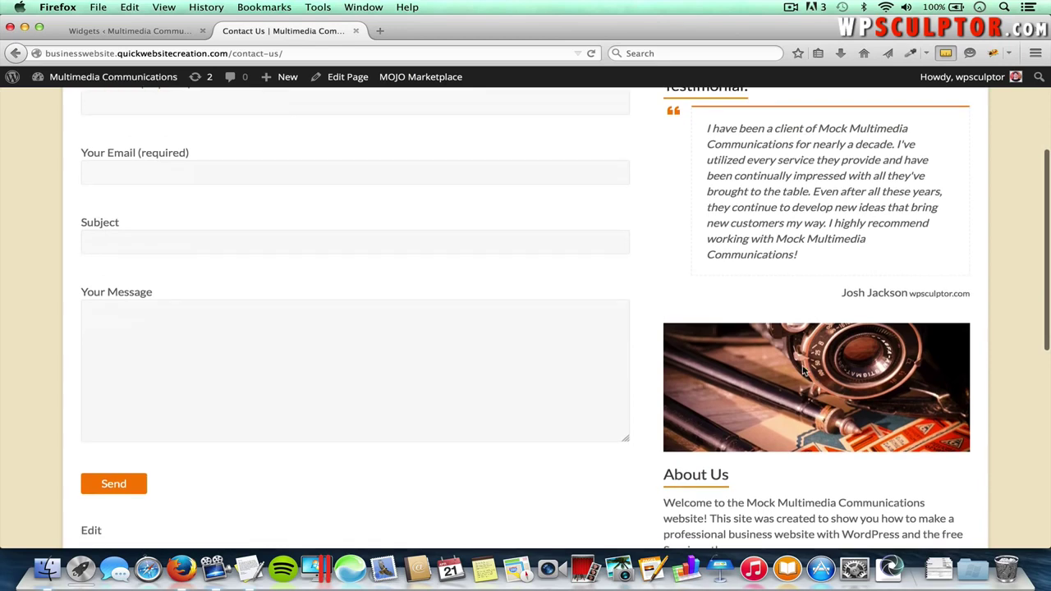
pyautogui.scroll(4, 788, 329)
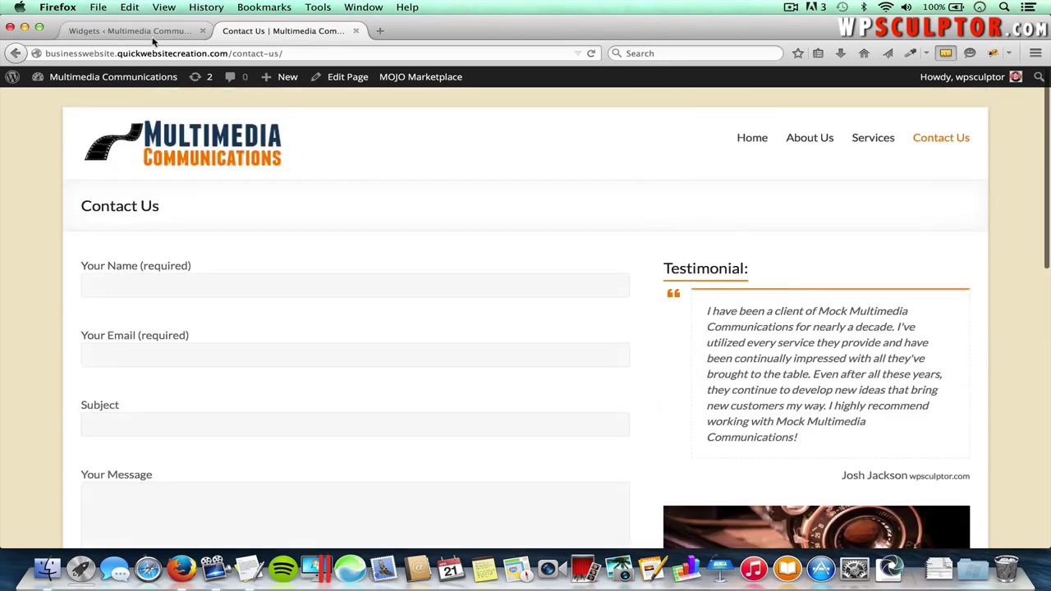
pyautogui.click(152, 32)
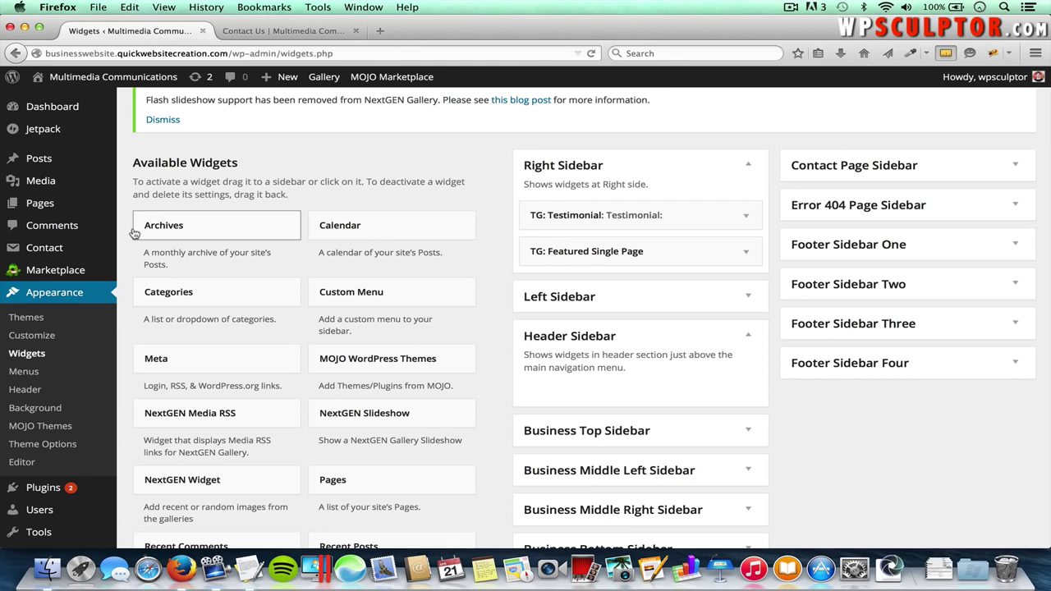
# - Open the Contact Us page for editing from the All Pages list
pyautogui.moveTo(82, 209)
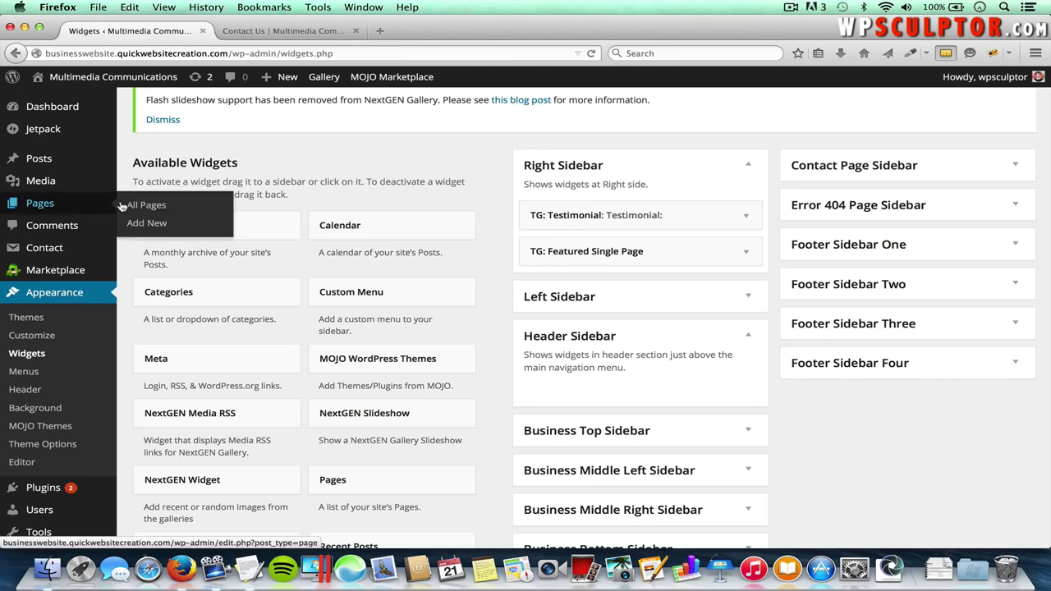
pyautogui.click(146, 205)
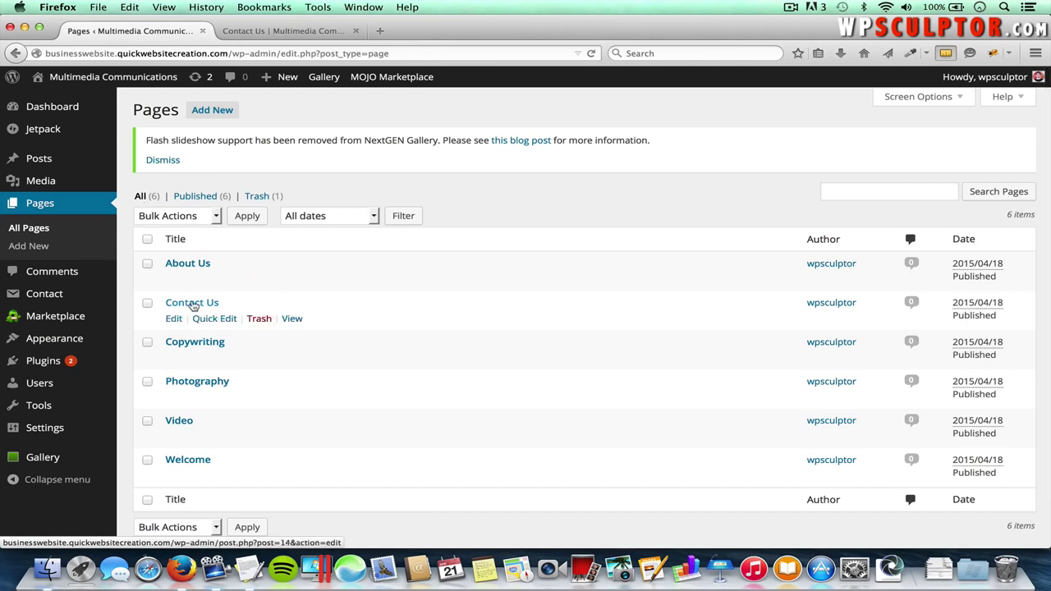
pyautogui.click(193, 304)
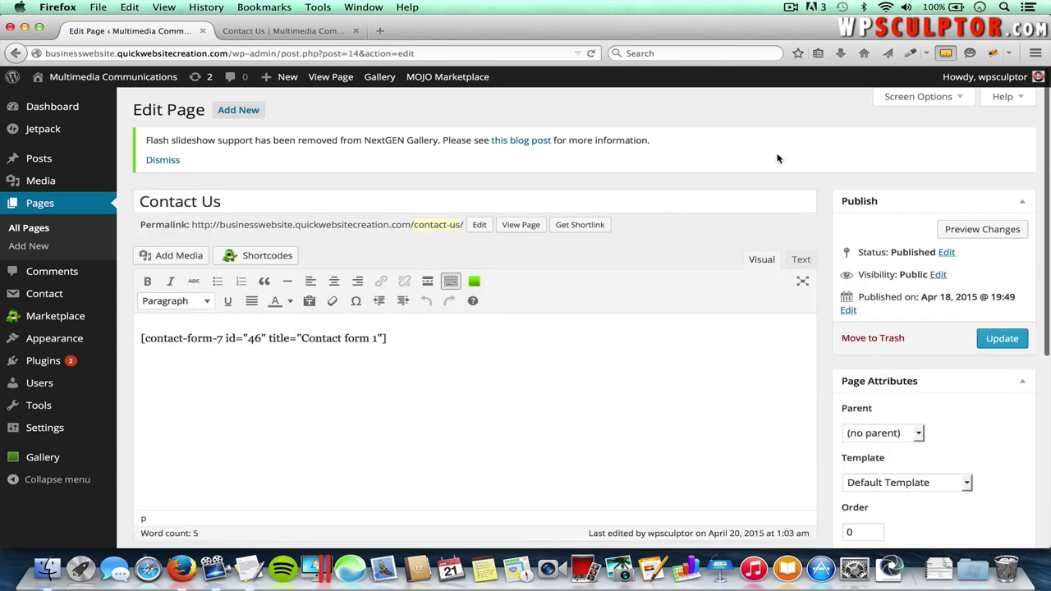
# - Set the page template to Contact Page Template and update the page
pyautogui.click(903, 98)
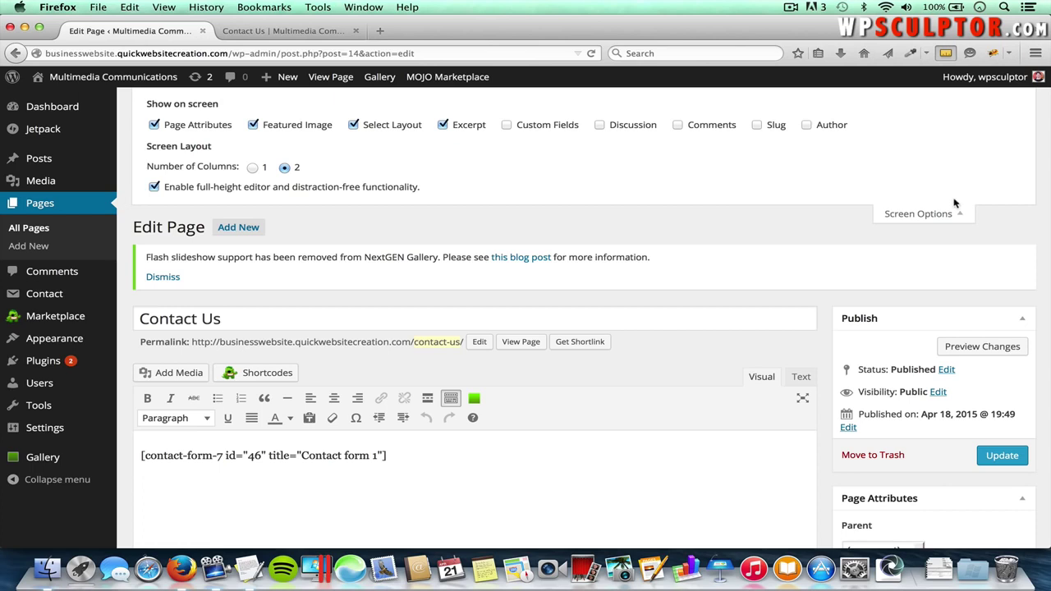
pyautogui.click(935, 214)
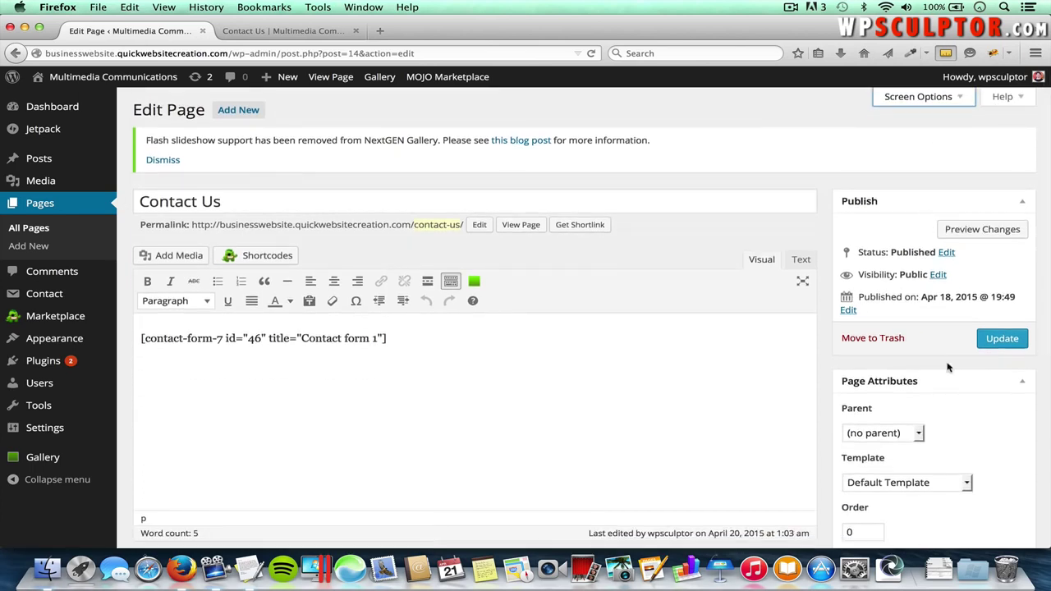
pyautogui.scroll(-2, 957, 370)
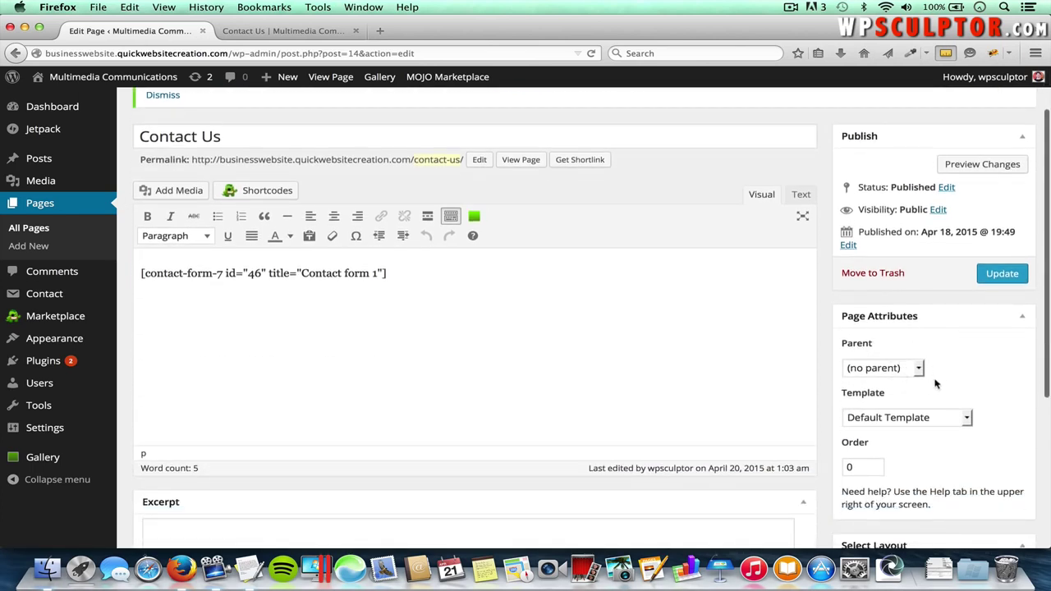
pyautogui.click(915, 421)
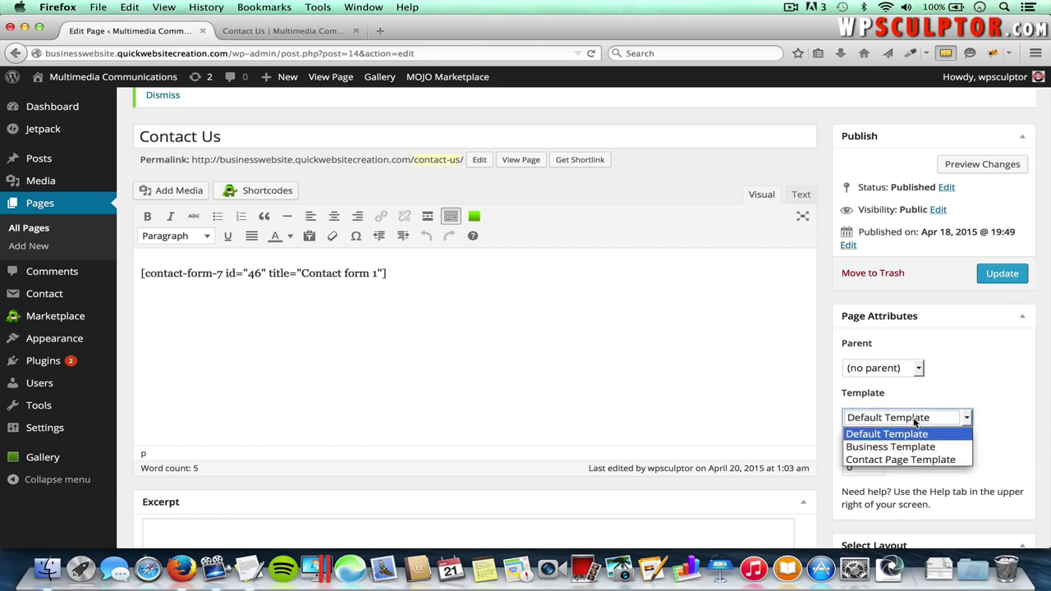
pyautogui.click(916, 462)
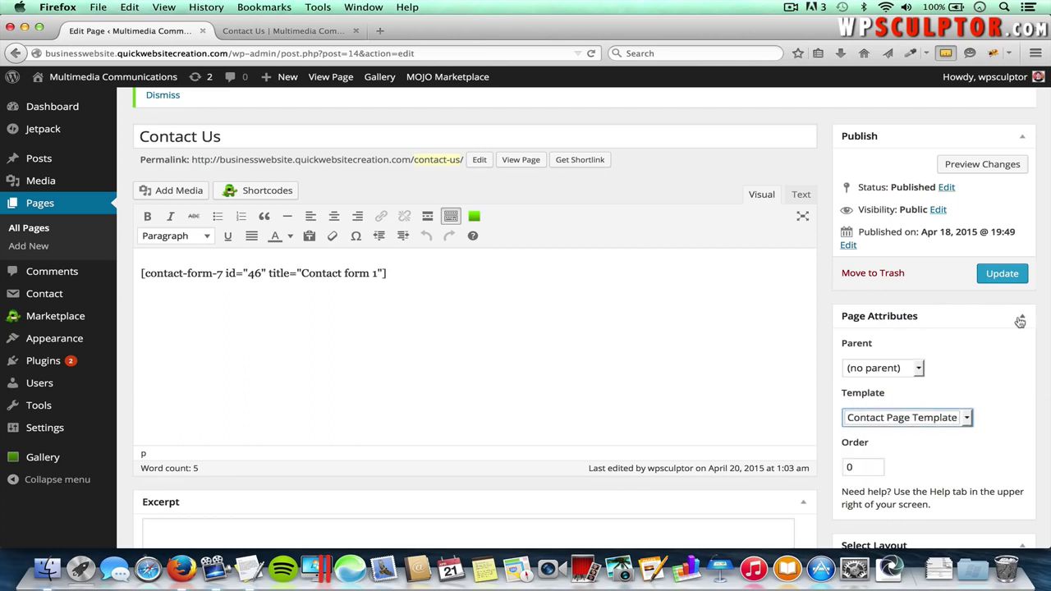
pyautogui.click(999, 275)
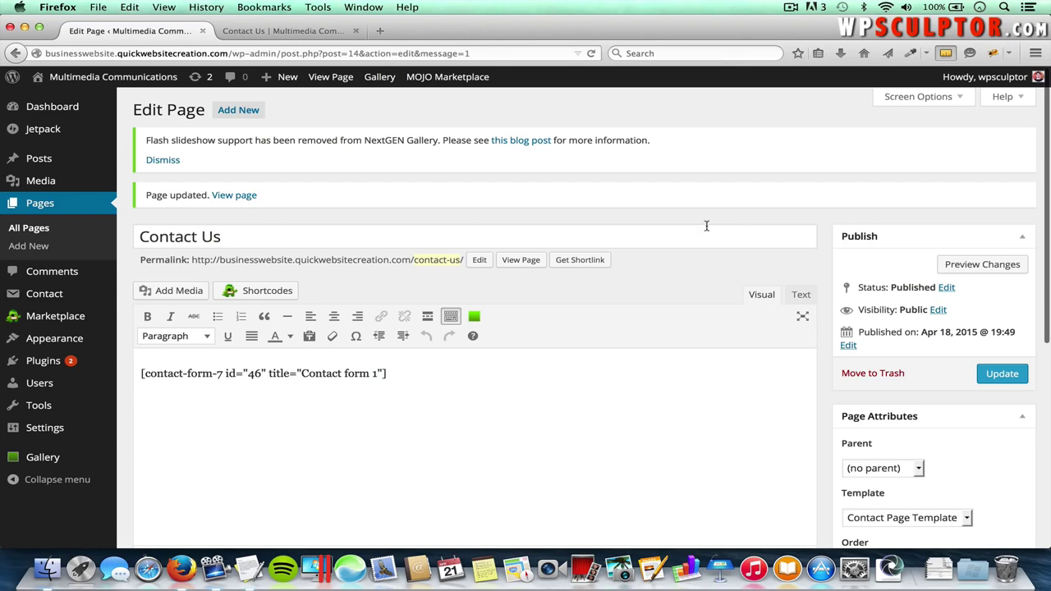
# - From Appearance > Widgets, add a Text widget to Contact Page Sidebar and select its title field
pyautogui.moveTo(82, 338)
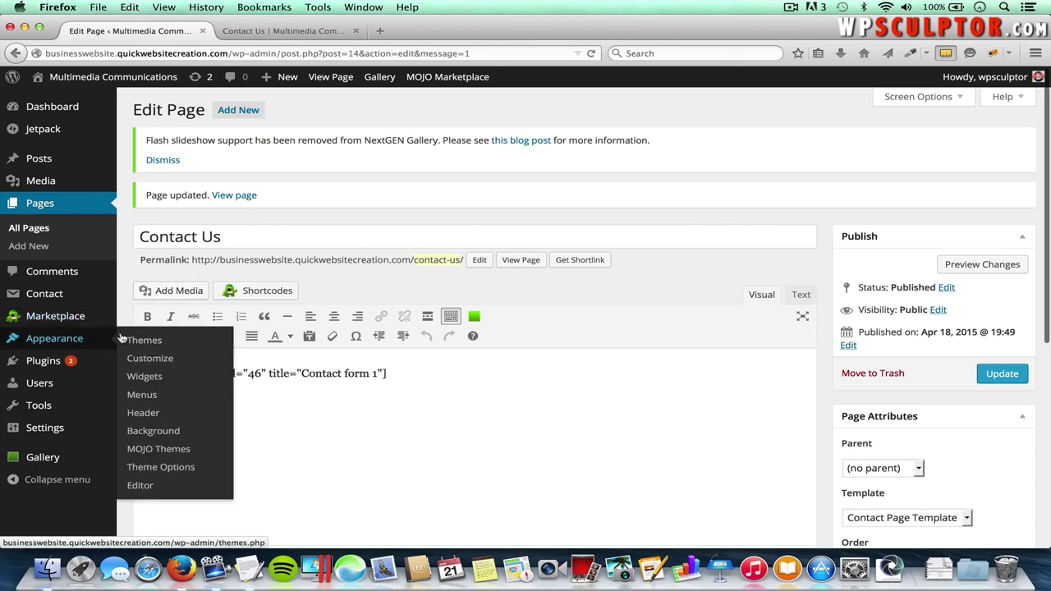
pyautogui.click(144, 377)
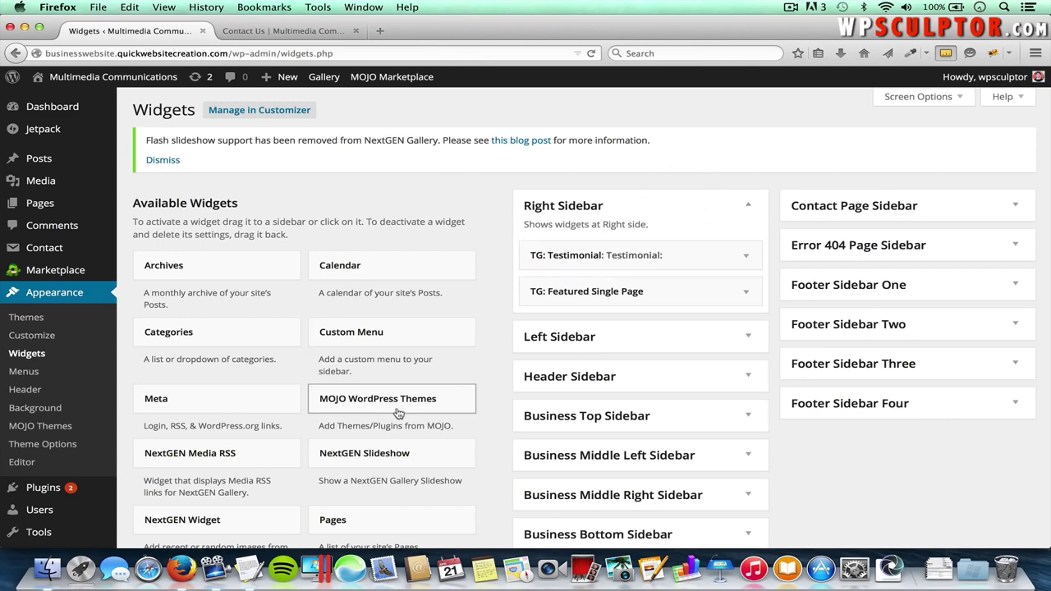
pyautogui.scroll(-5, 397, 413)
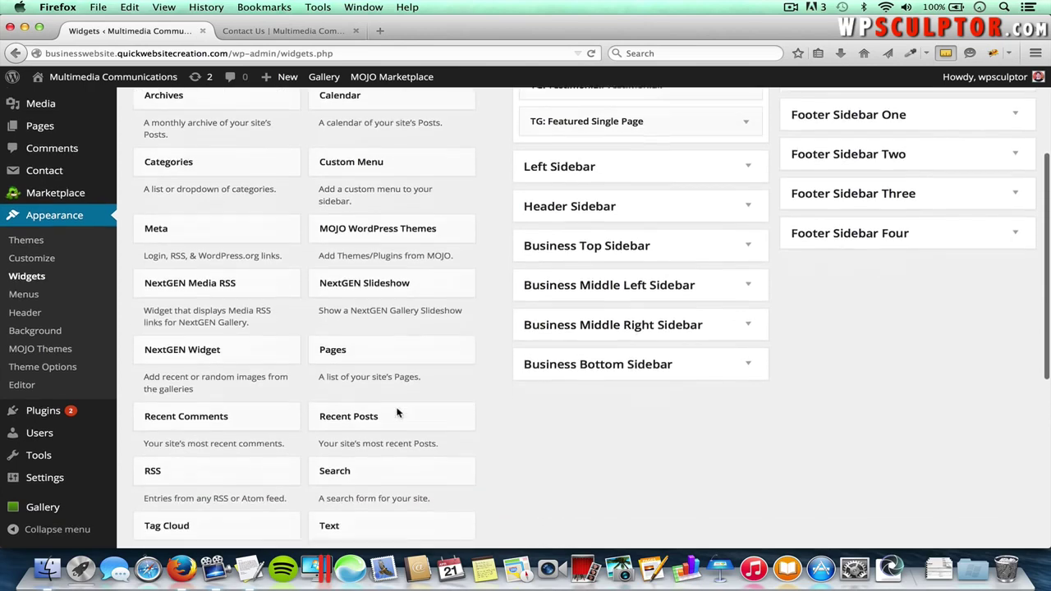
pyautogui.scroll(-3, 398, 413)
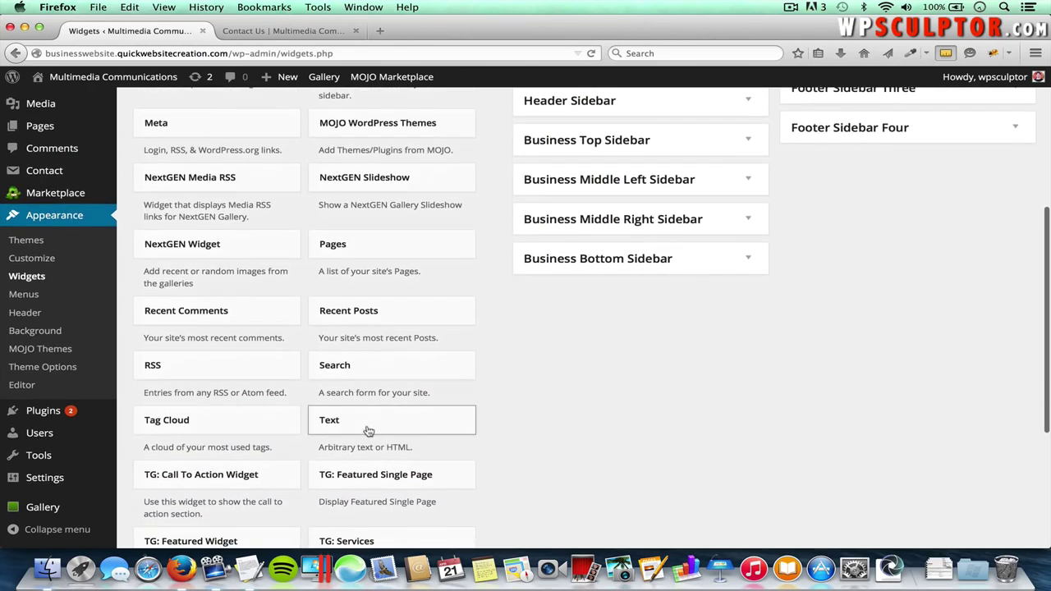
pyautogui.click(380, 428)
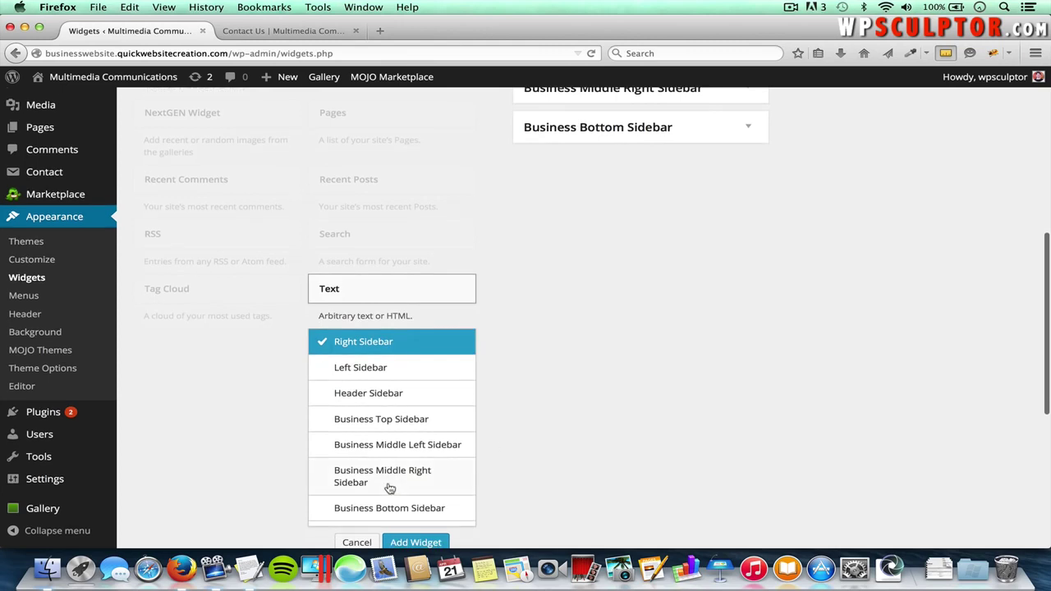
pyautogui.scroll(-3, 391, 490)
pyautogui.scroll(-1, 391, 488)
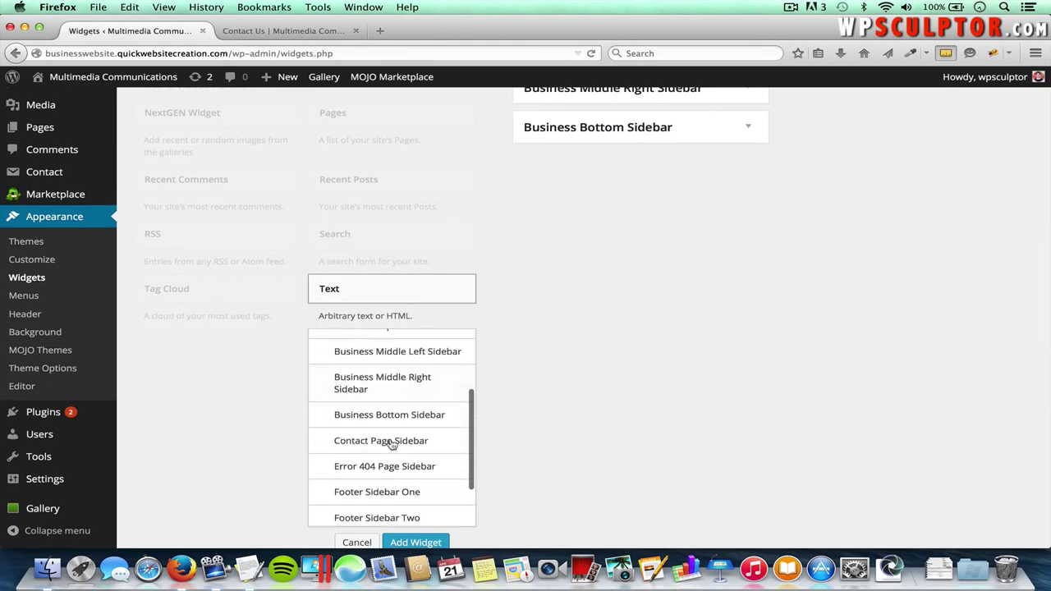
pyautogui.scroll(-1, 401, 466)
pyautogui.scroll(1, 402, 467)
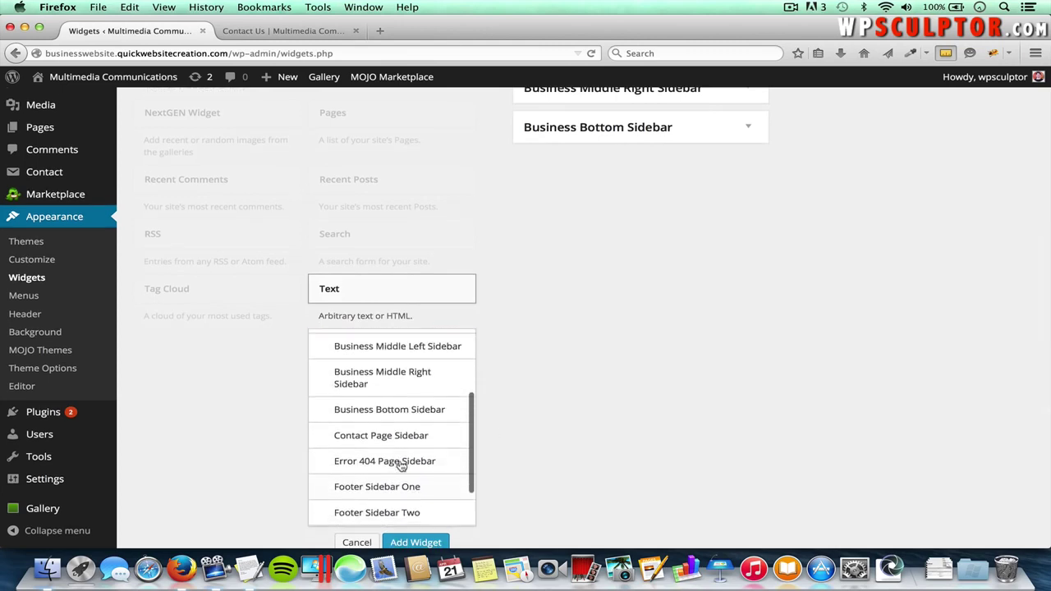
pyautogui.click(391, 438)
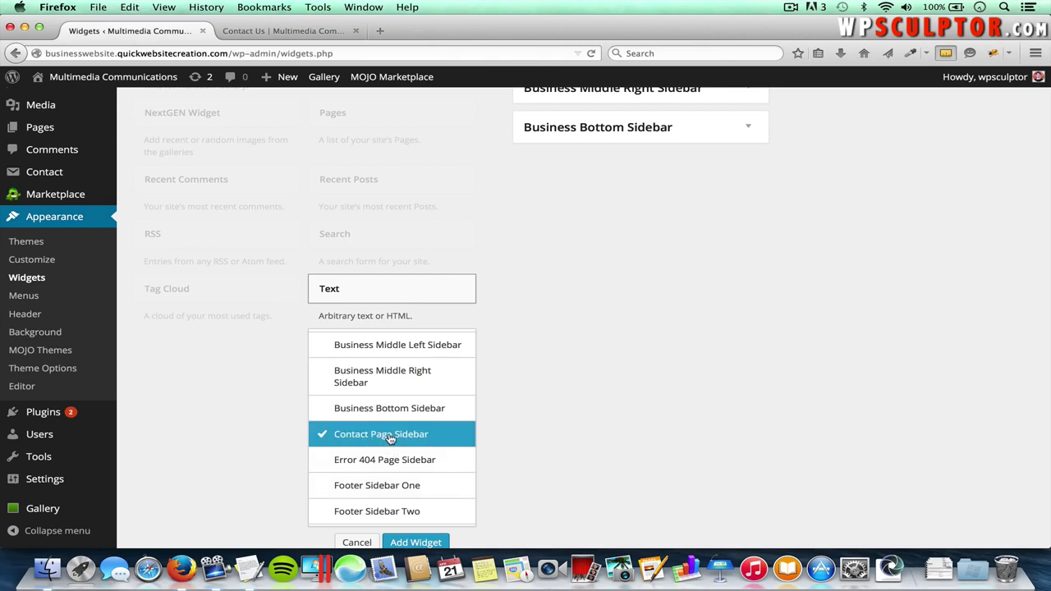
pyautogui.click(417, 543)
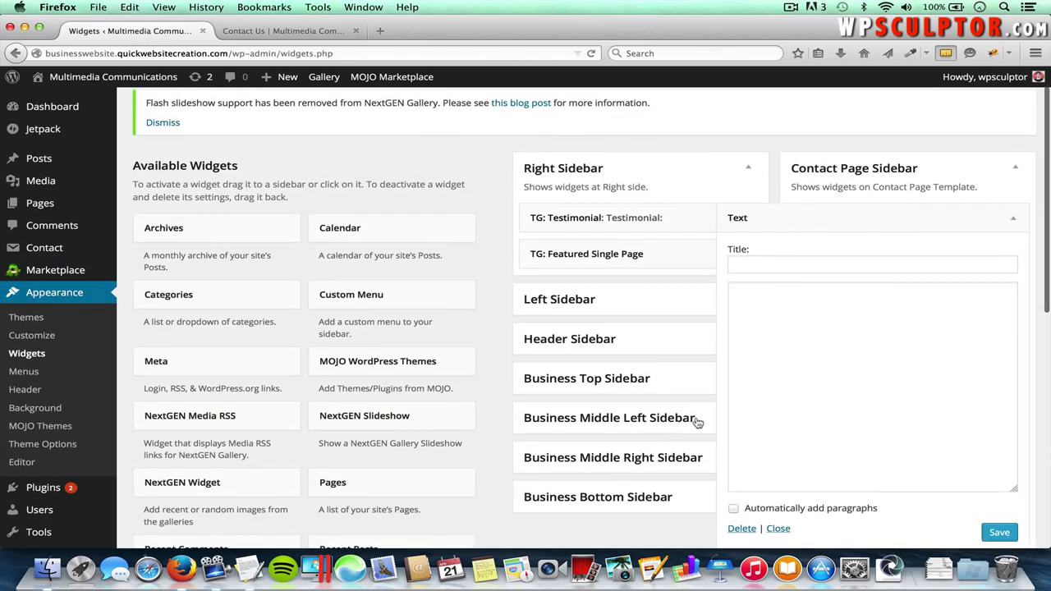
pyautogui.click(773, 263)
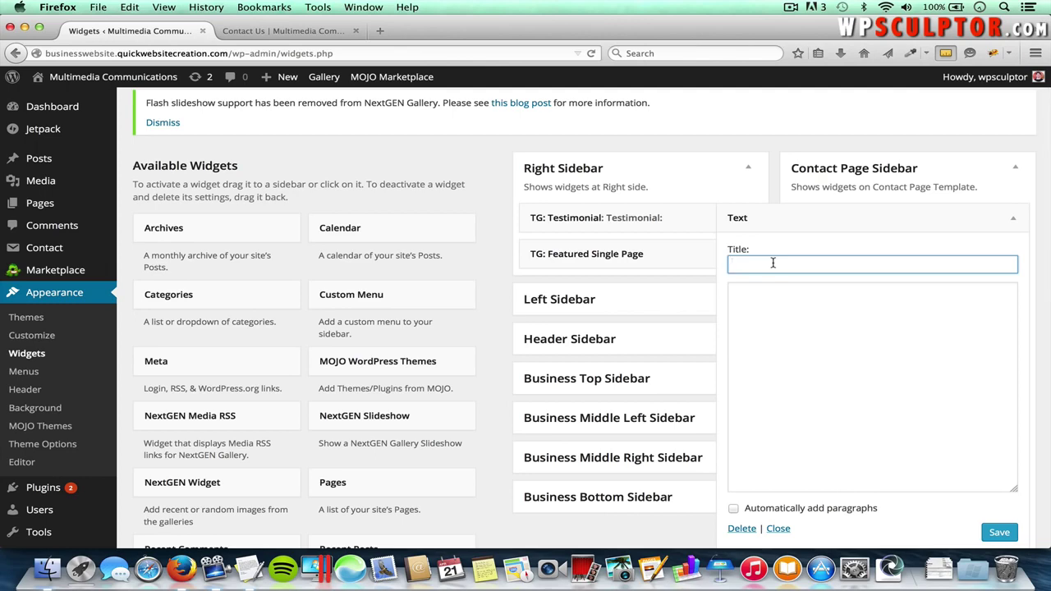
# - Copy the heading 'We would love to hear from you!' from TextEdit into the widget title
pyautogui.press('super+Tab')
pyautogui.press('super+Tab')
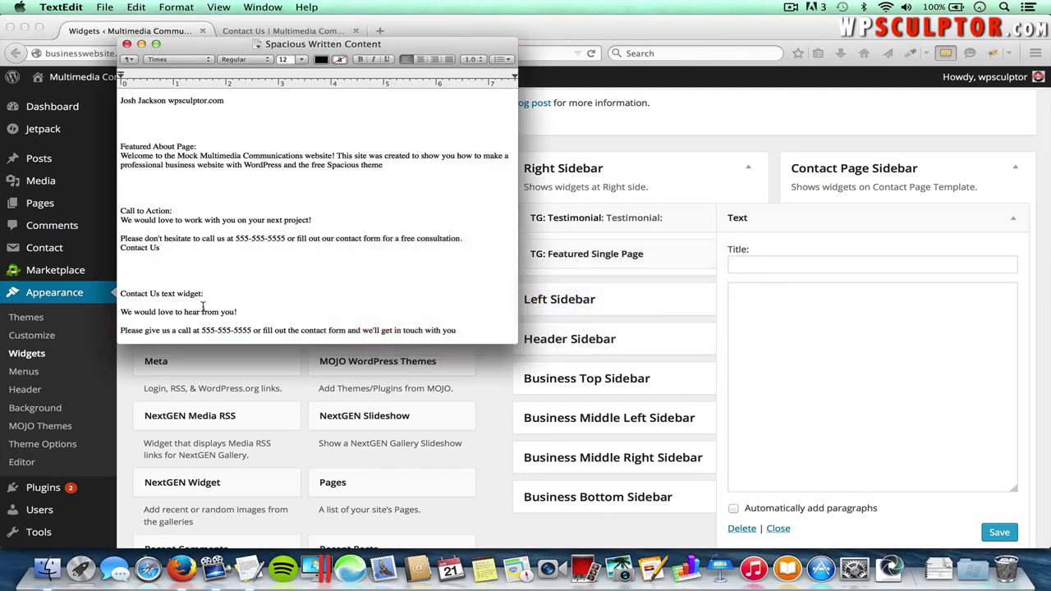
pyautogui.moveTo(237, 311); pyautogui.dragTo(117, 313)
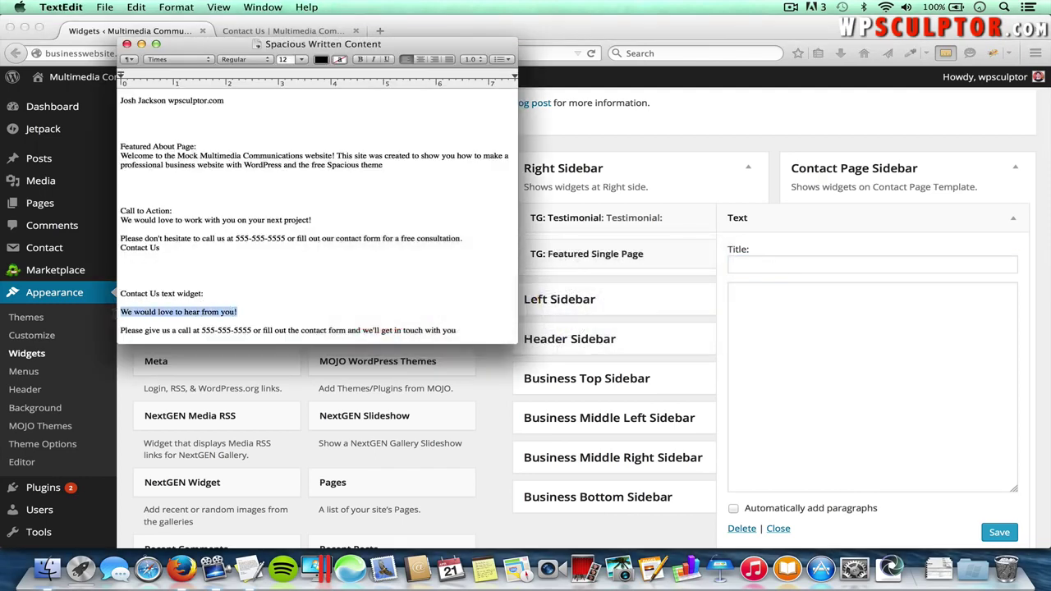
pyautogui.press('super+c')
pyautogui.press('super+Tab')
pyautogui.press('super+v')
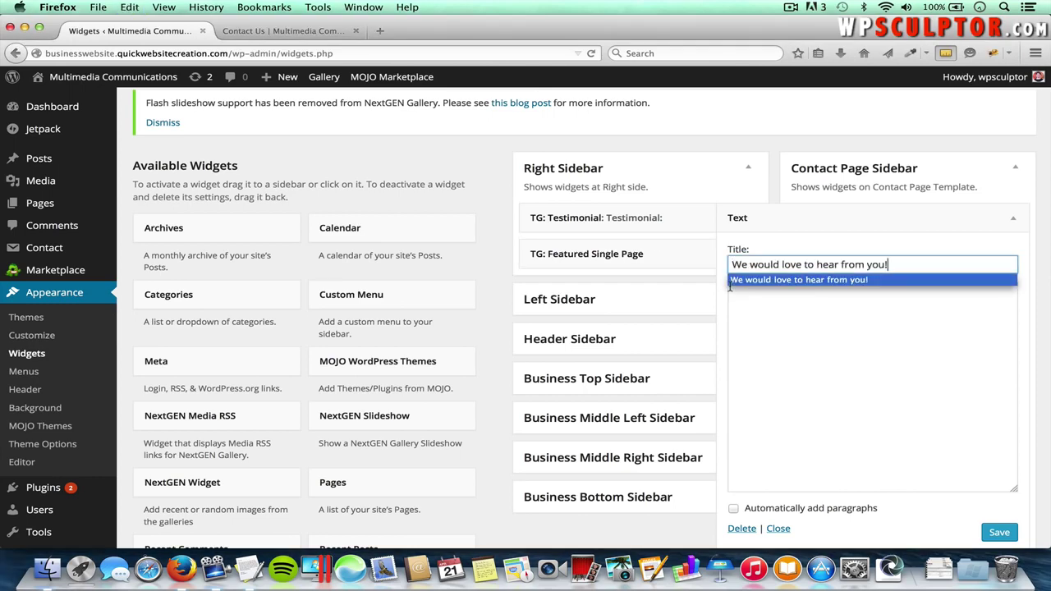
# - Paste the call-us sentence from the notes into the widget body and save the widget
pyautogui.click(853, 297)
pyautogui.press('super+Tab')
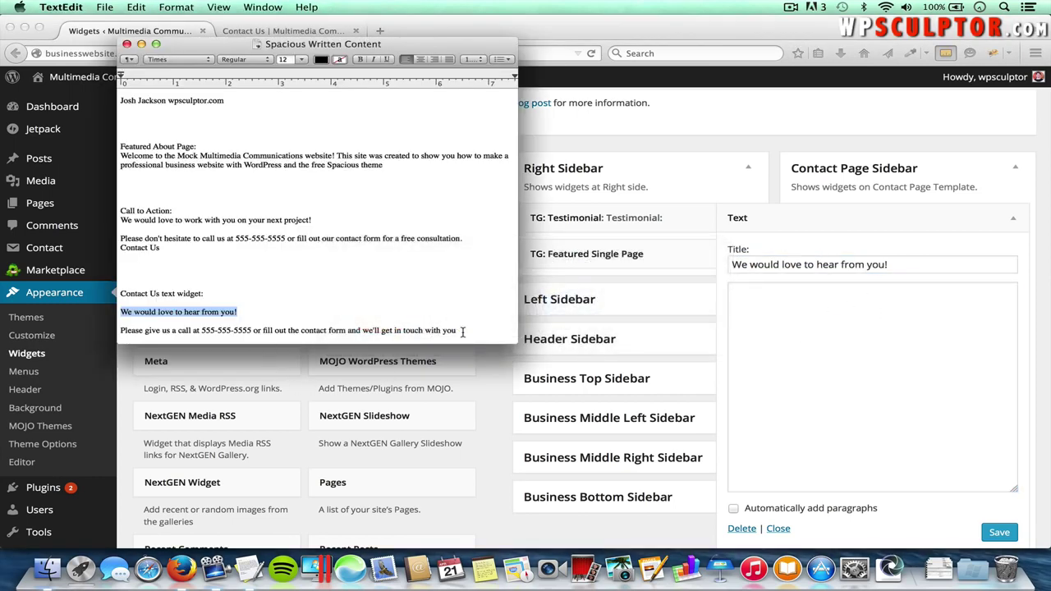
pyautogui.moveTo(460, 330); pyautogui.dragTo(115, 334)
pyautogui.press('super+c')
pyautogui.press('super+Tab')
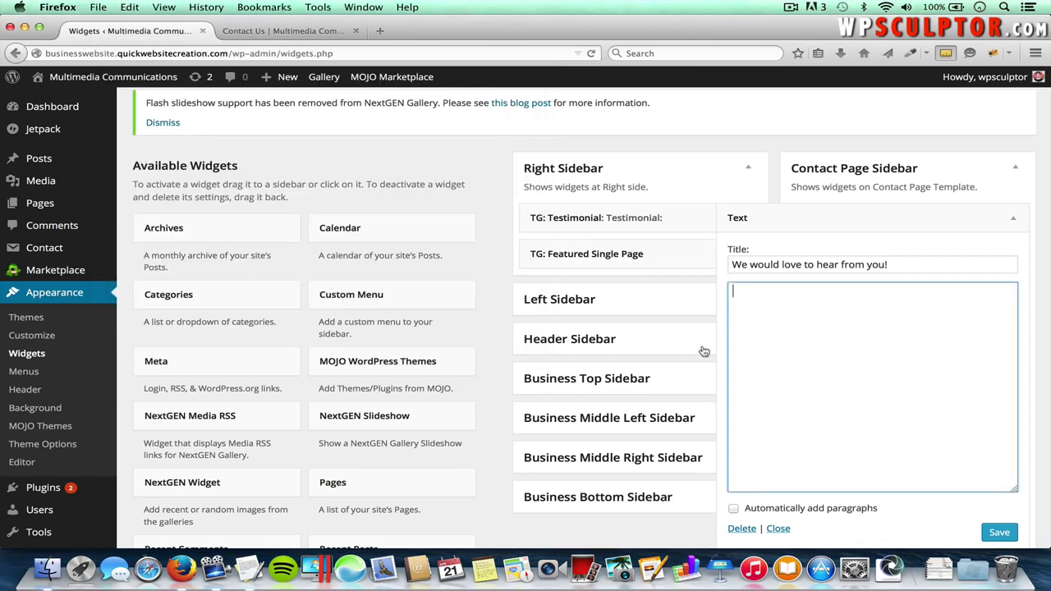
pyautogui.press('super+v')
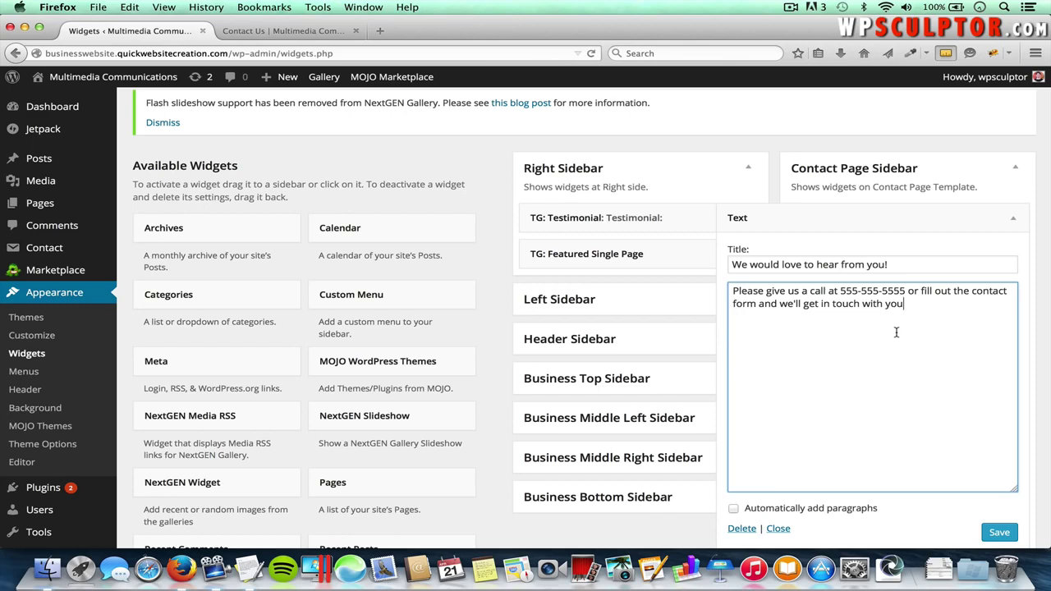
pyautogui.scroll(-1, 996, 476)
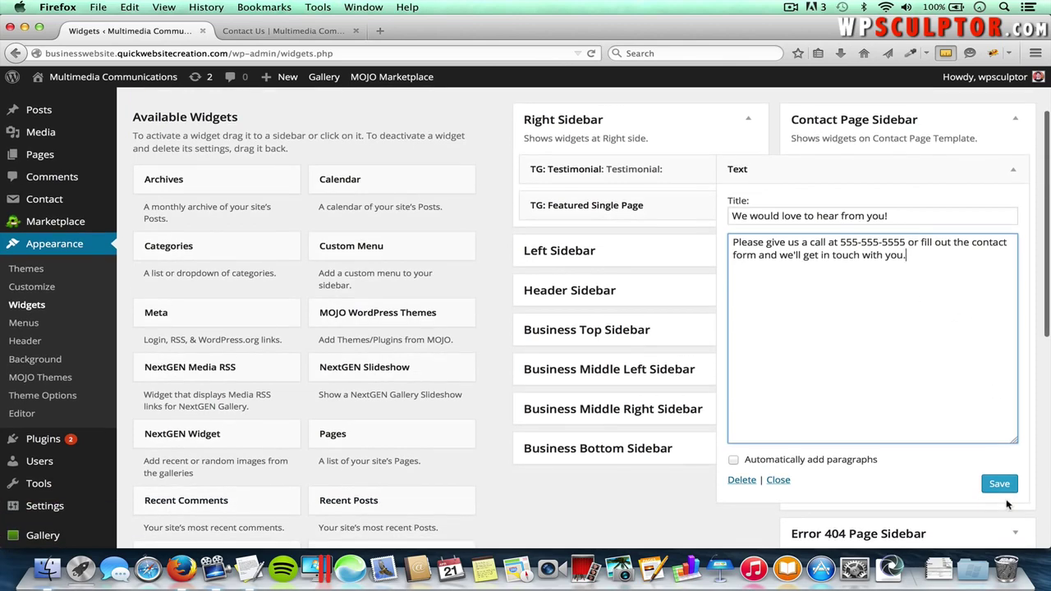
pyautogui.click(1000, 485)
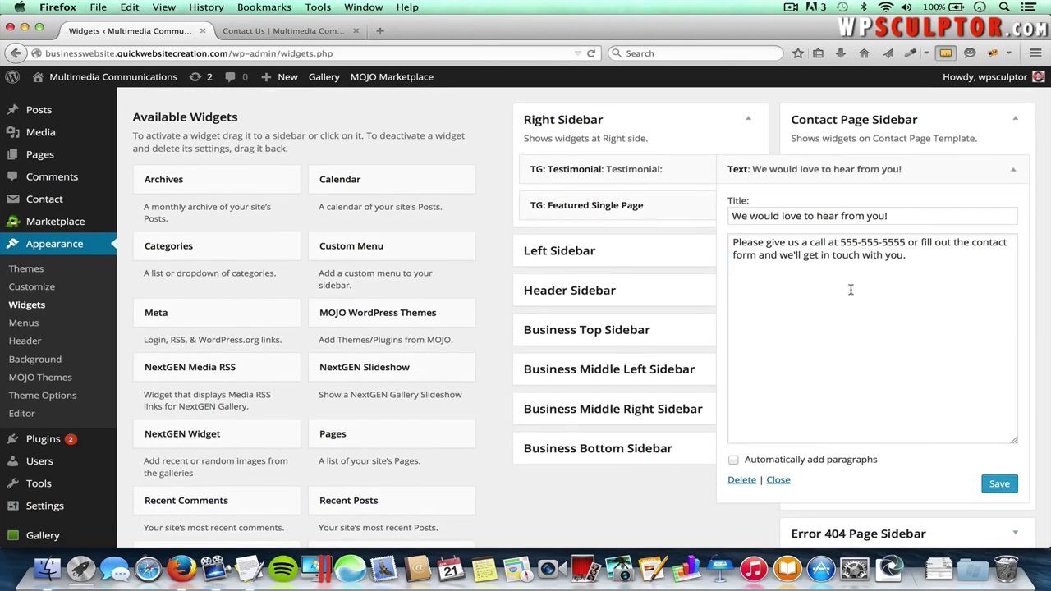
pyautogui.click(278, 33)
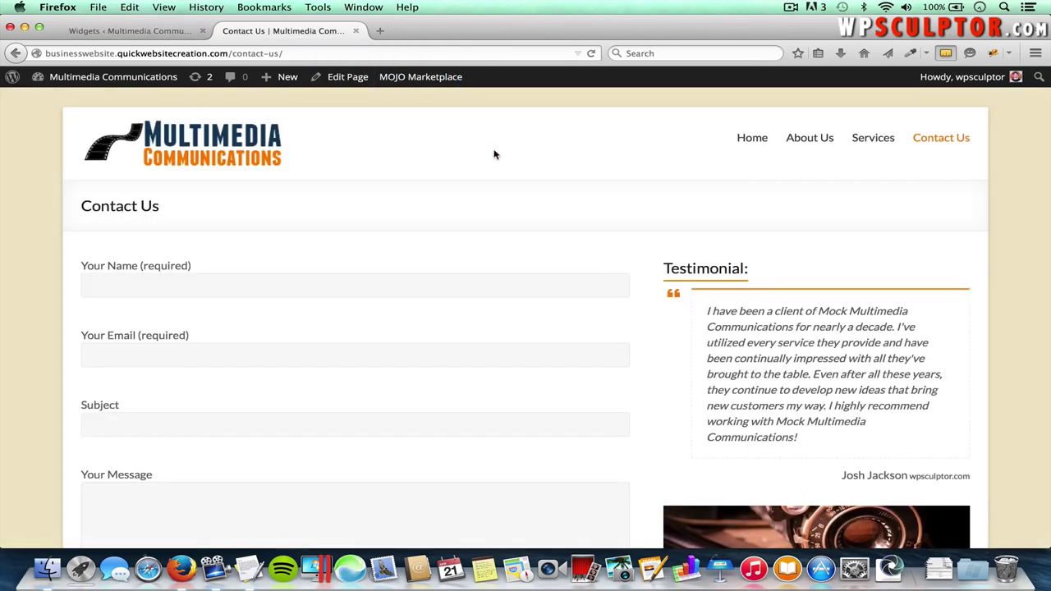
pyautogui.press('super+r')
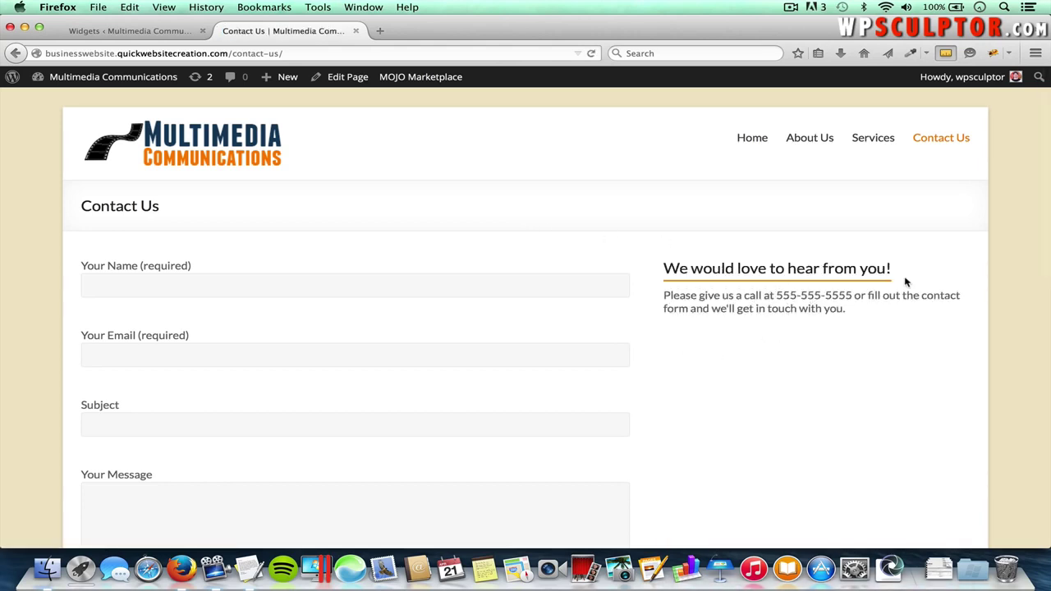
pyautogui.click(815, 144)
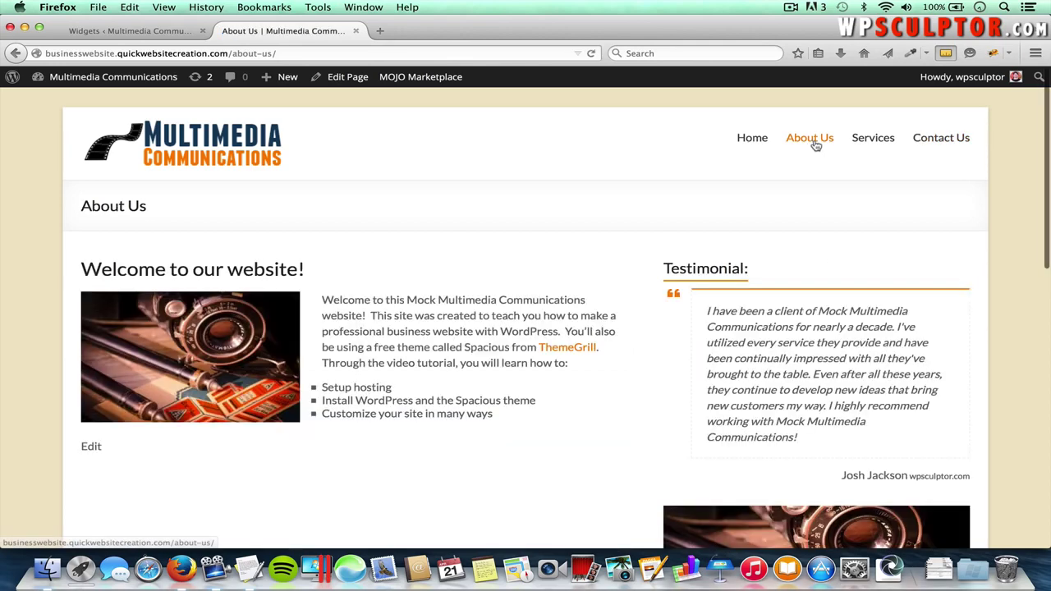
pyautogui.scroll(-3, 711, 256)
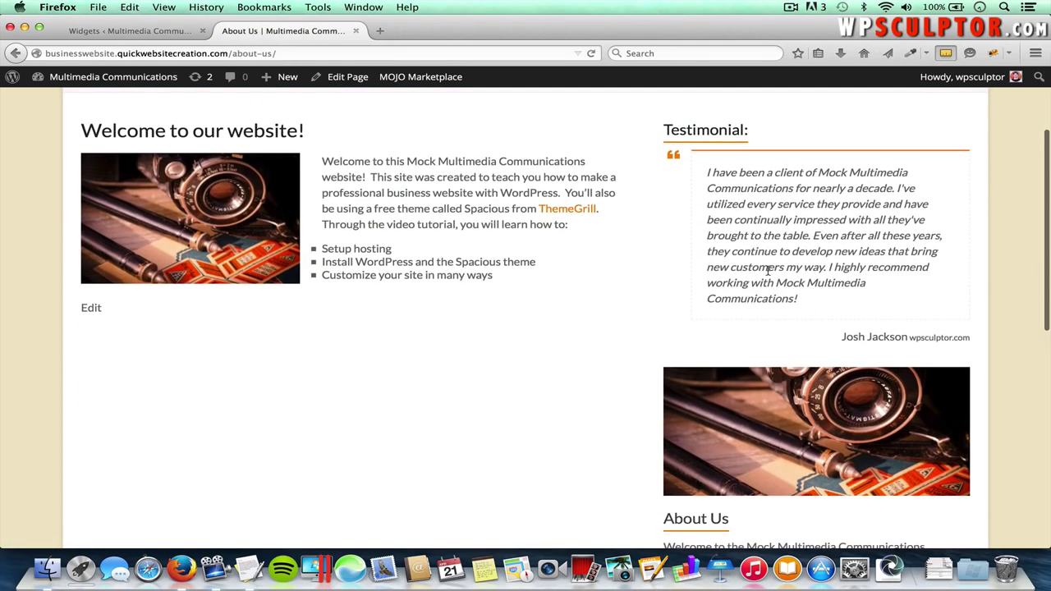
pyautogui.scroll(-2, 772, 388)
pyautogui.scroll(5, 772, 382)
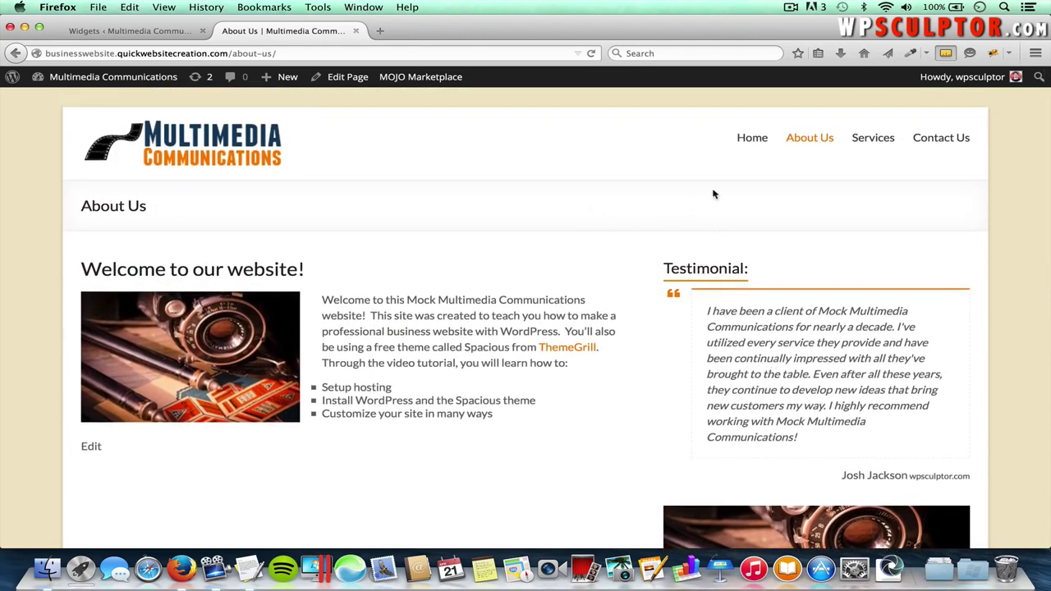
pyautogui.click(752, 141)
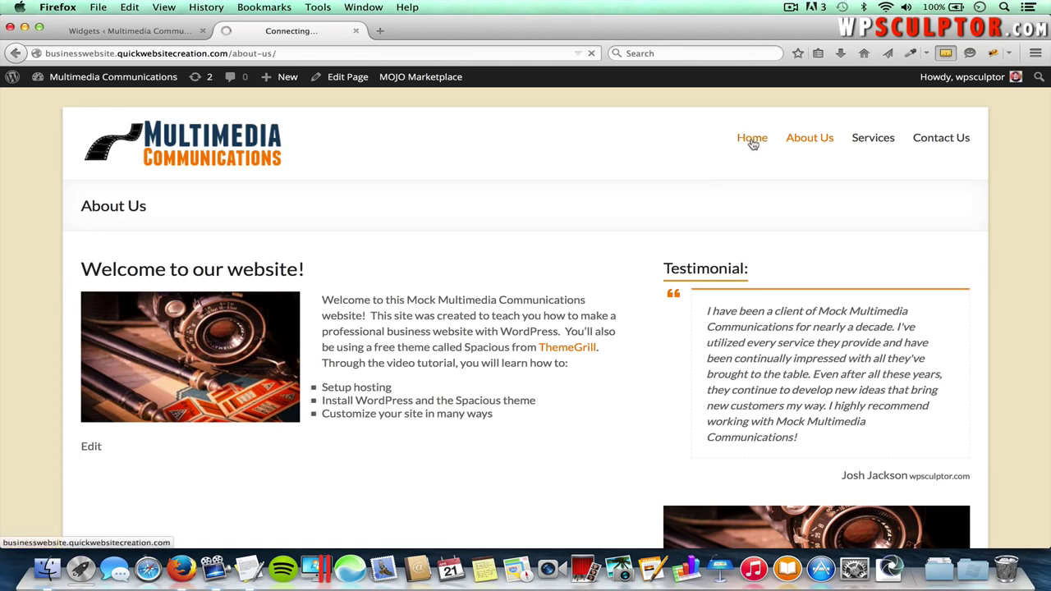
pyautogui.scroll(-1, 653, 322)
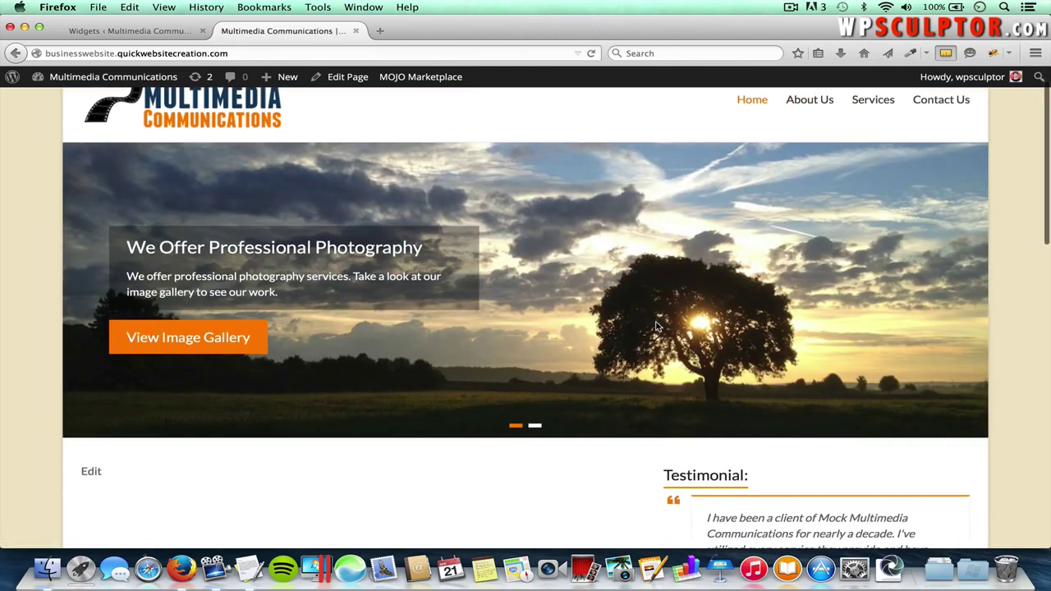
pyautogui.scroll(-5, 605, 370)
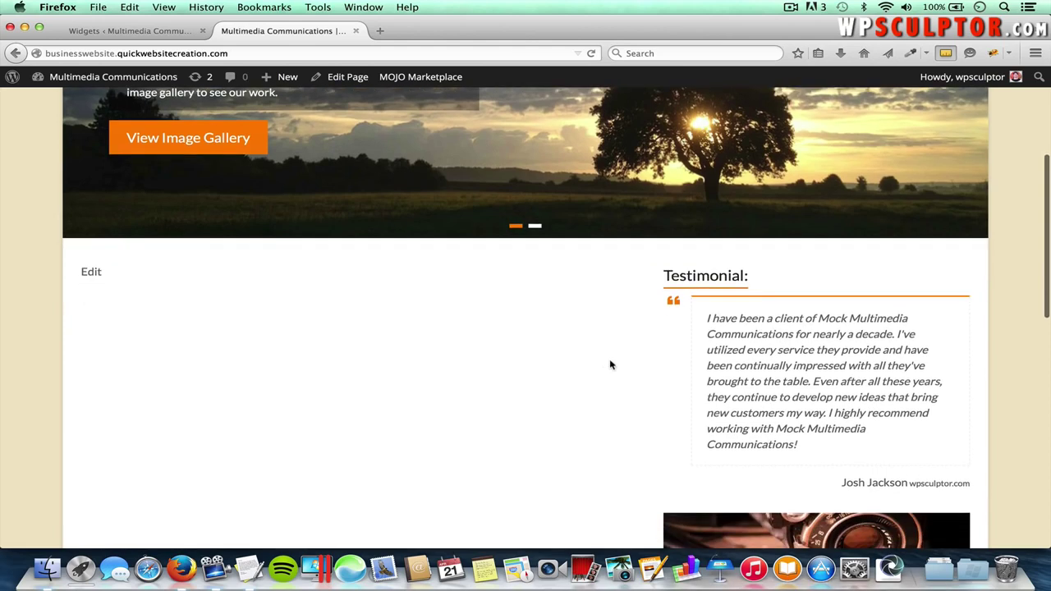
pyautogui.scroll(-2, 827, 443)
pyautogui.scroll(2, 827, 442)
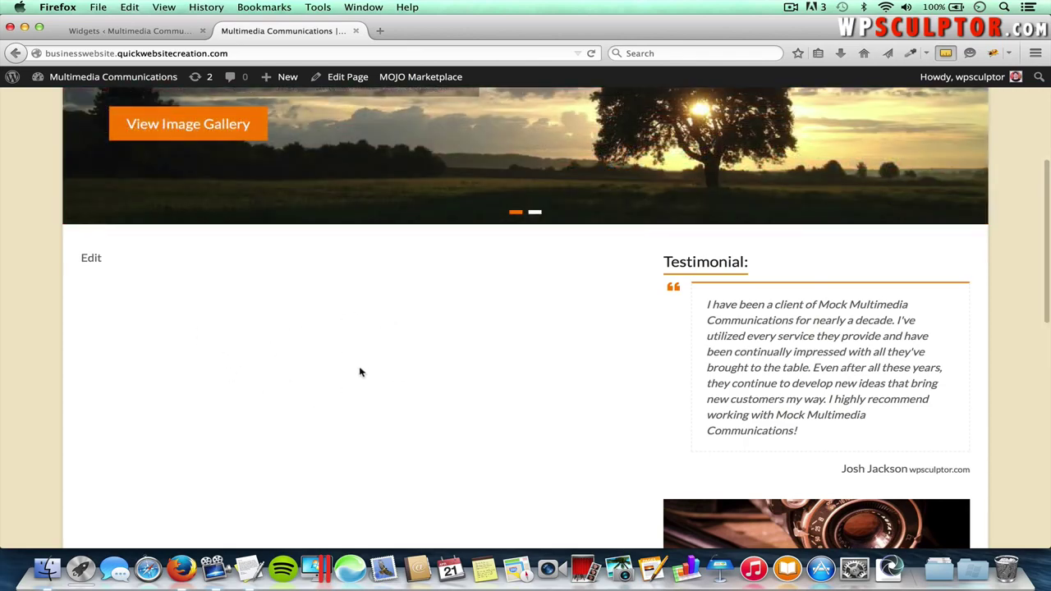
pyautogui.scroll(5, 359, 372)
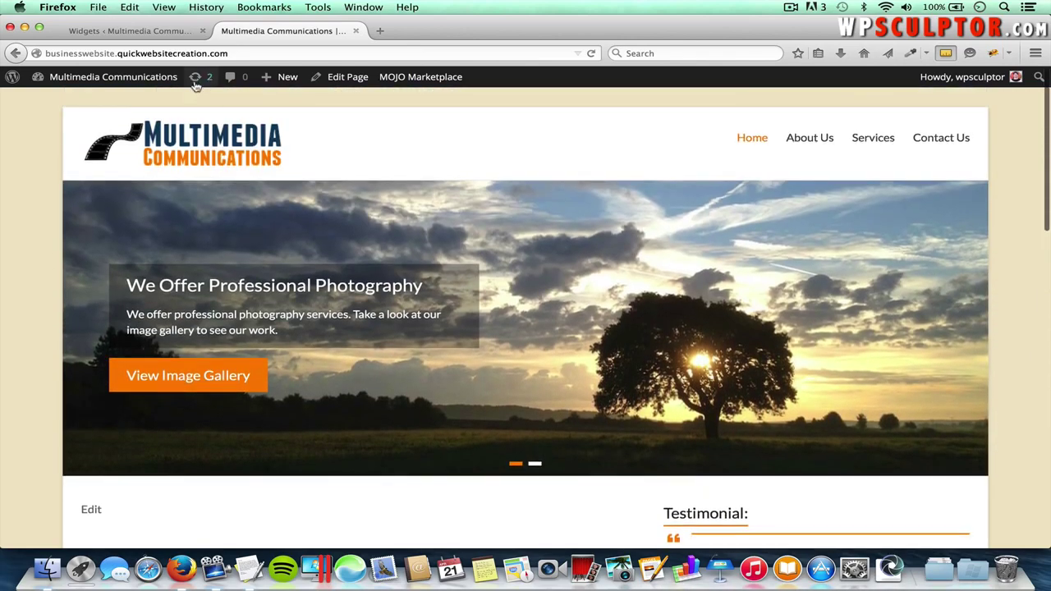
pyautogui.click(149, 33)
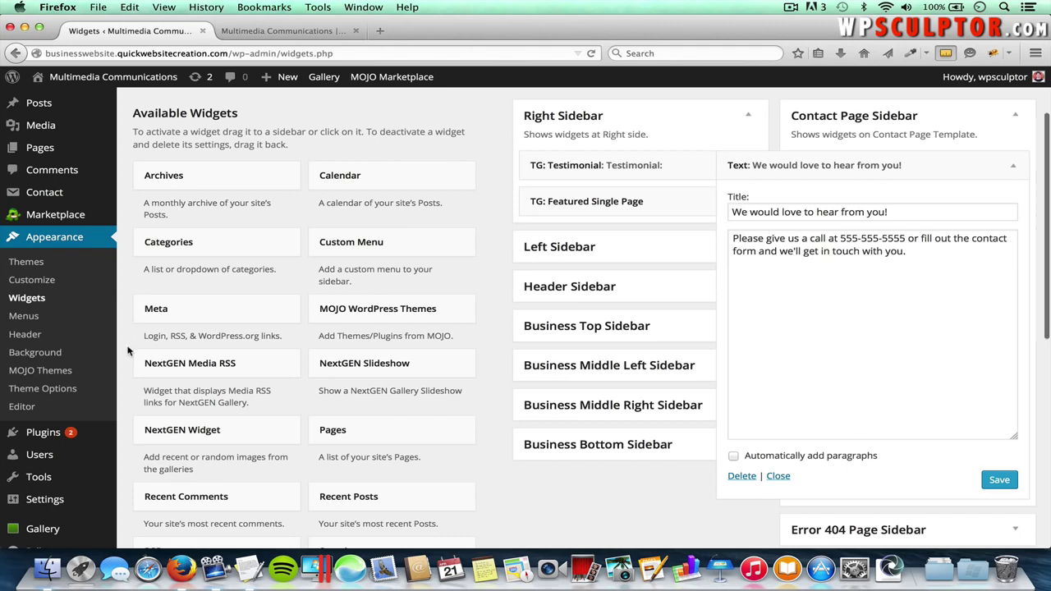
# - In Settings > Reading, confirm the static front page is still set to Welcome
pyautogui.scroll(-1, 127, 351)
pyautogui.scroll(3, 127, 350)
pyautogui.moveTo(72, 189)
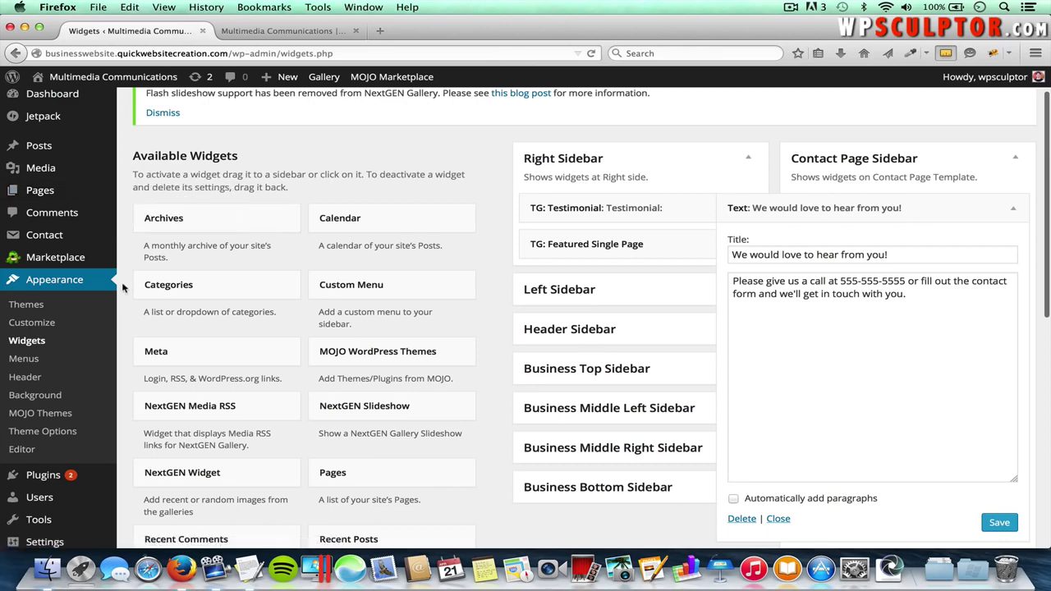
pyautogui.scroll(-1, 132, 365)
pyautogui.moveTo(44, 477)
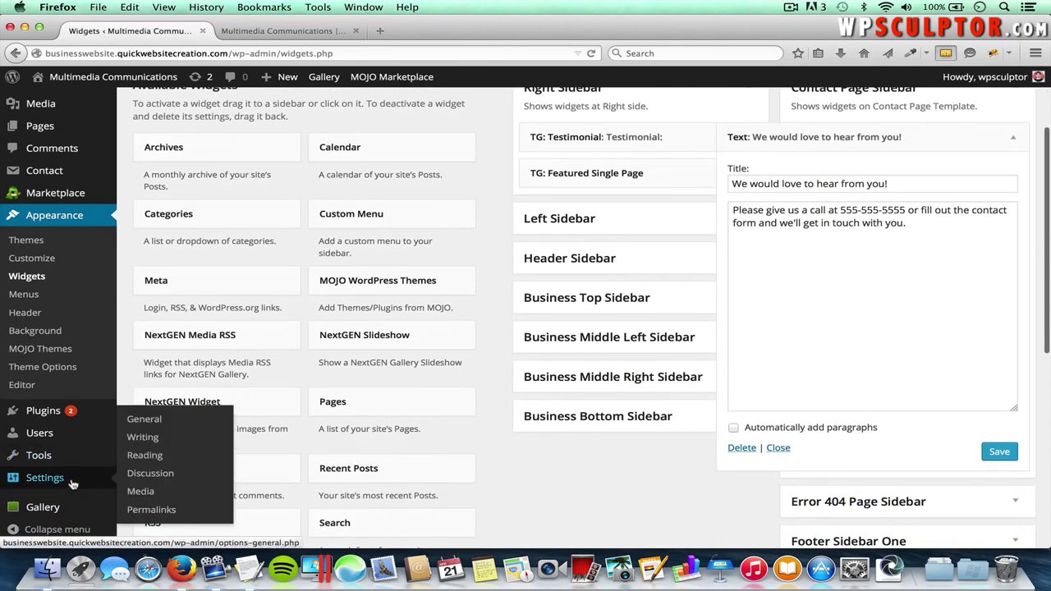
pyautogui.click(145, 455)
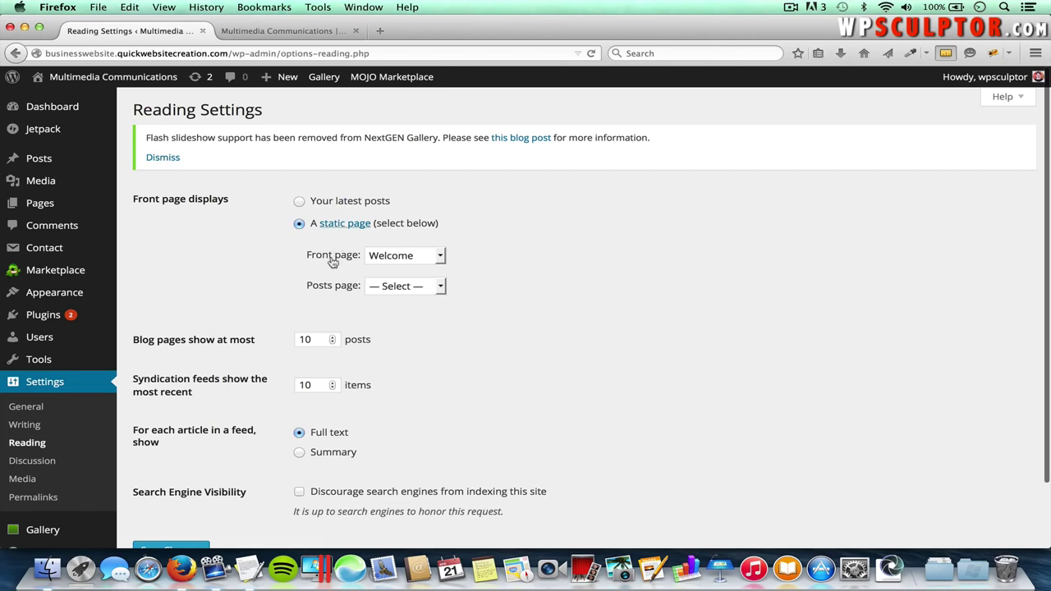
pyautogui.click(400, 257)
pyautogui.click(401, 350)
# - Open the Pages > All Pages list
pyautogui.scroll(-2, 455, 359)
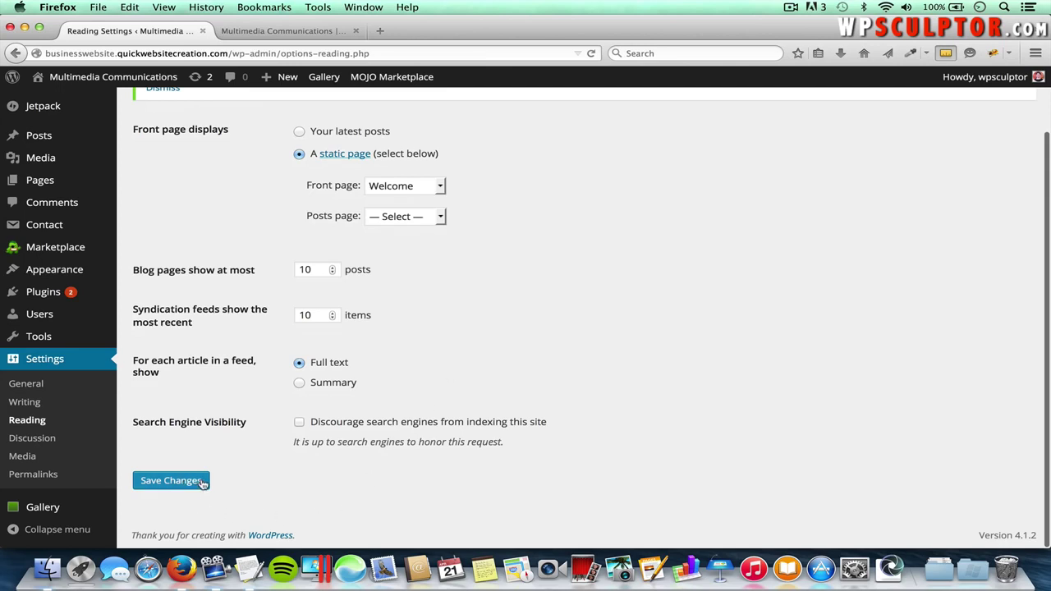
pyautogui.scroll(2, 255, 439)
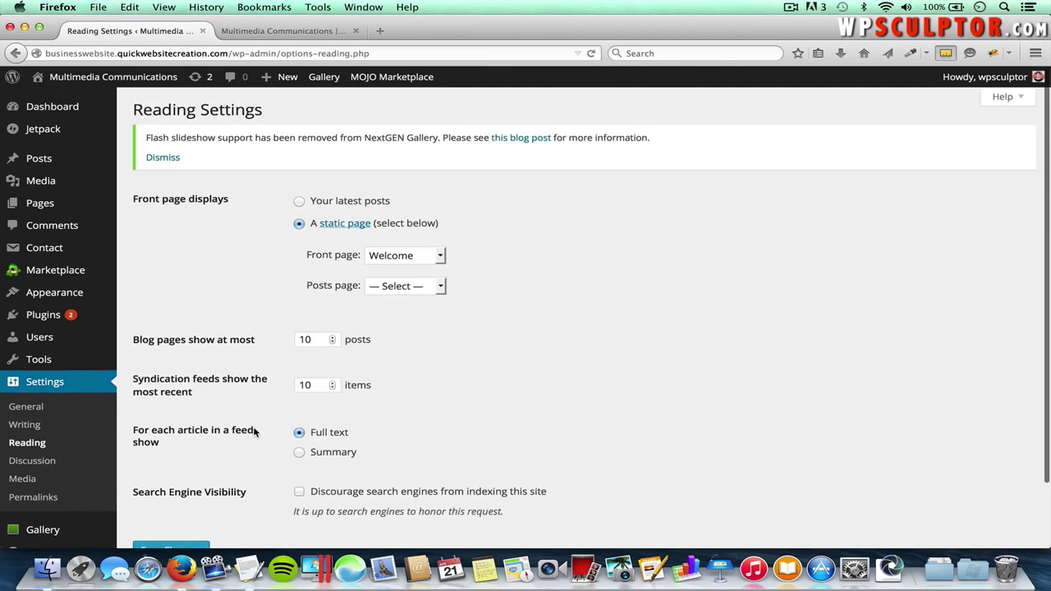
pyautogui.moveTo(82, 207)
pyautogui.click(147, 206)
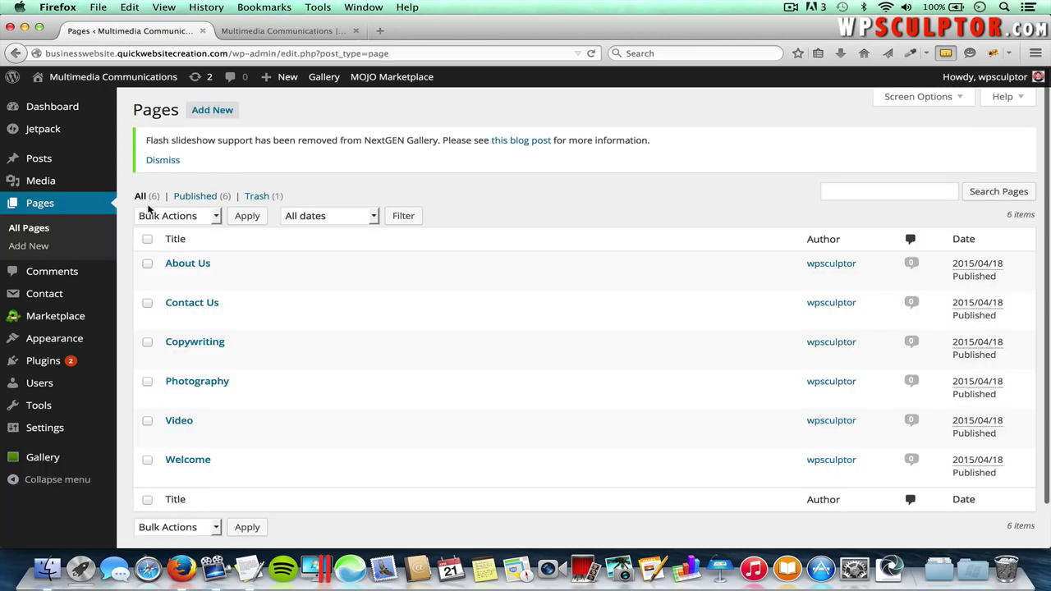
# - Add 'This is written content' to the Welcome page, update it, and switch to the live site
pyautogui.click(188, 461)
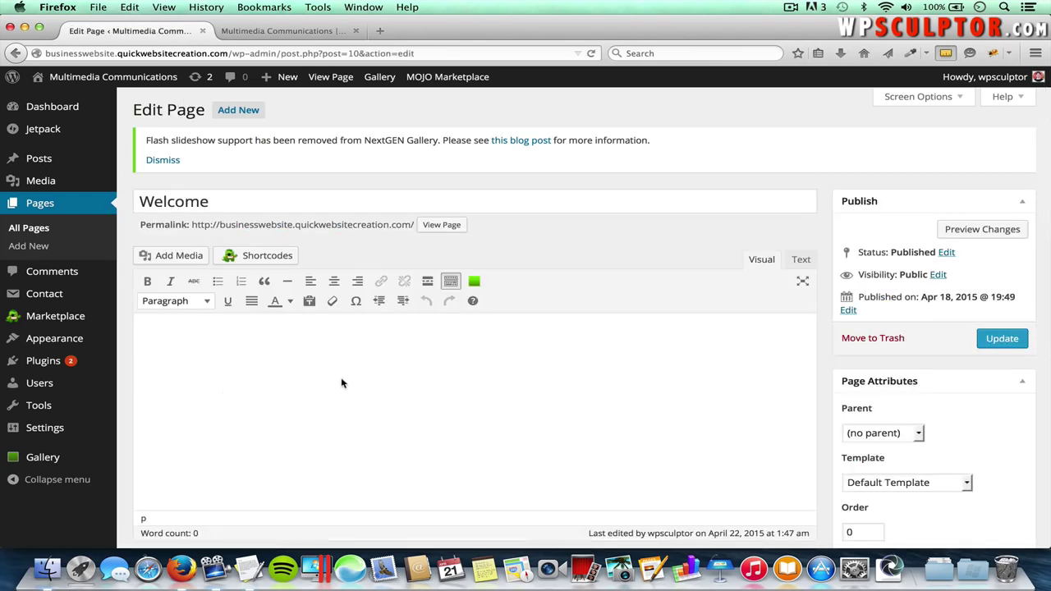
pyautogui.write('This is written content.')
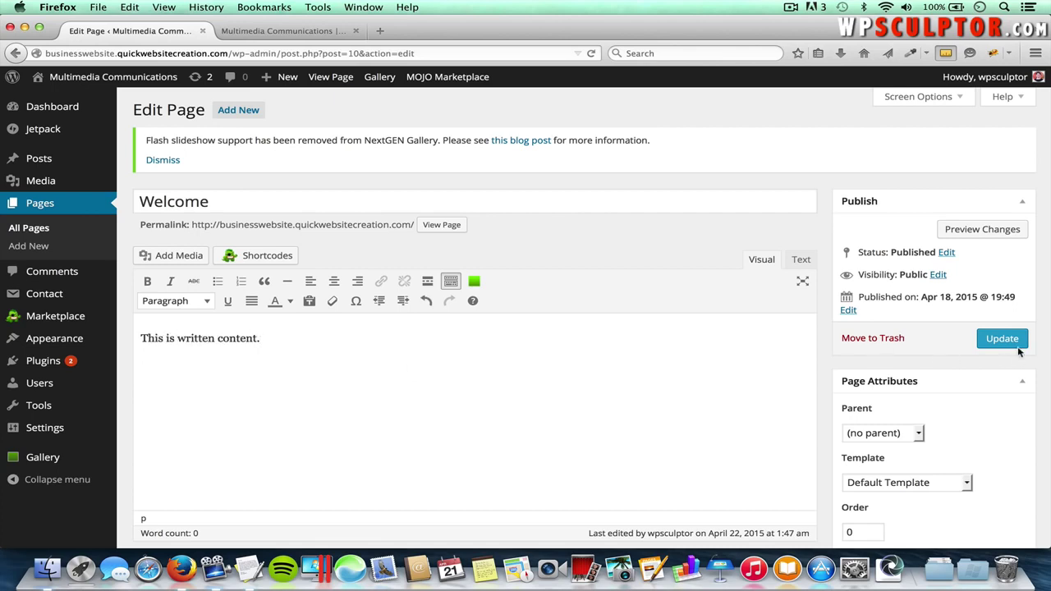
pyautogui.click(1017, 346)
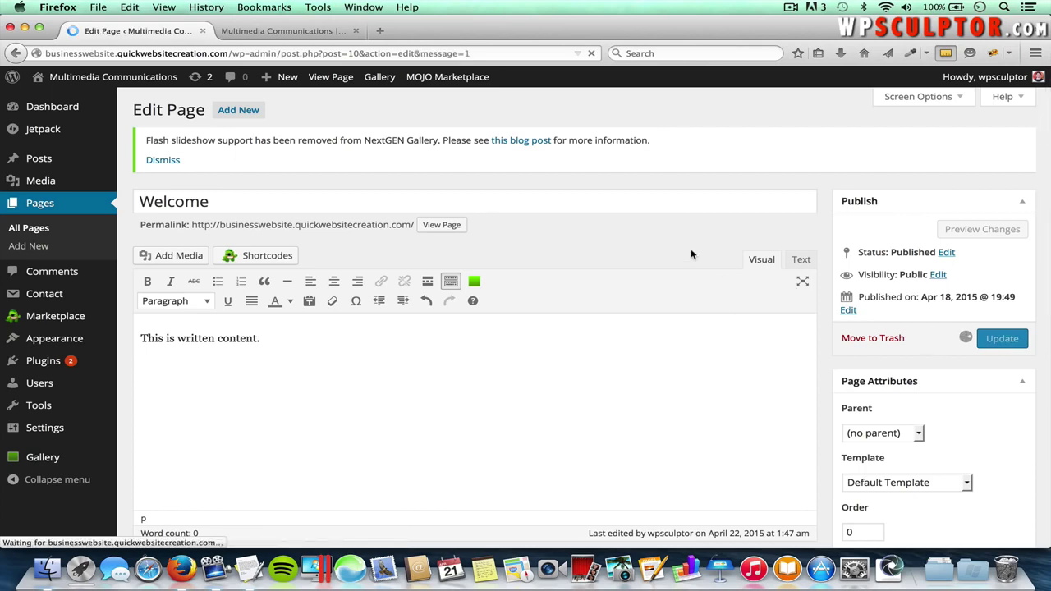
pyautogui.click(283, 31)
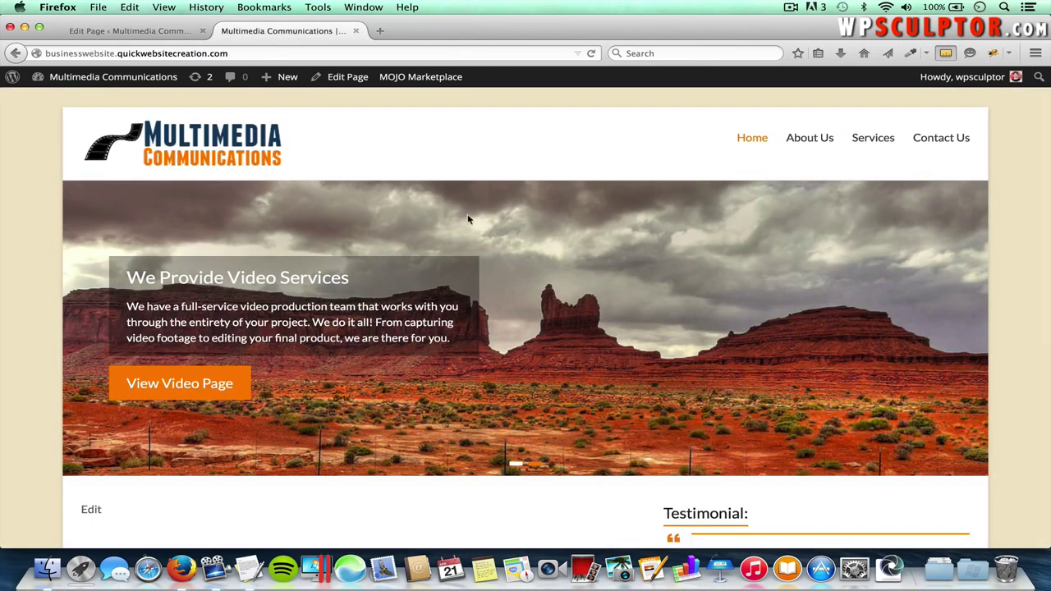
# - Reload the live home page and scroll to check the new text under the slider
pyautogui.scroll(-2, 469, 203)
pyautogui.press('super+r')
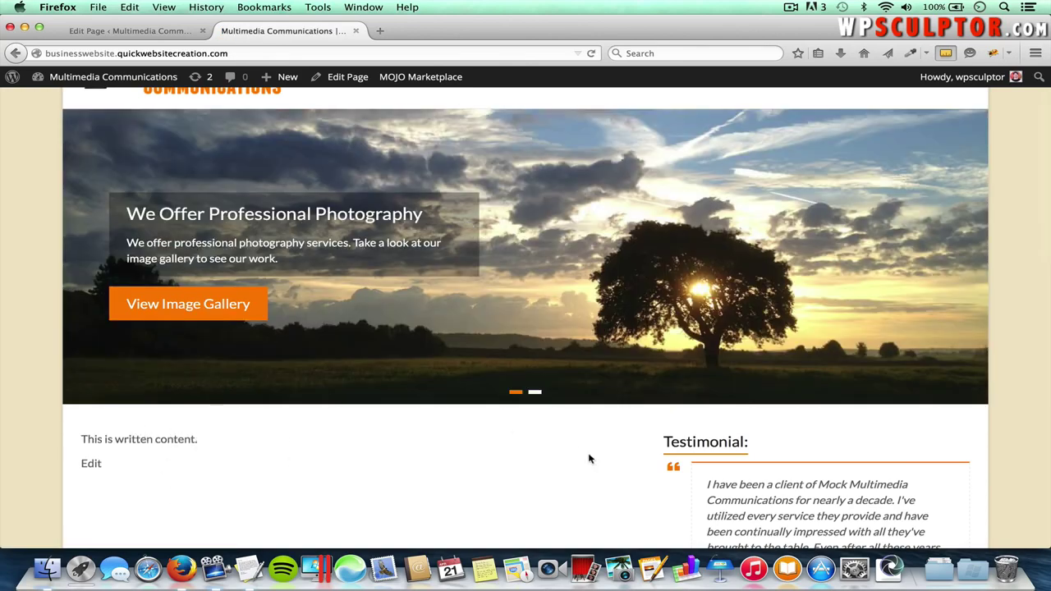
pyautogui.scroll(-1, 589, 459)
pyautogui.scroll(-3, 740, 477)
pyautogui.scroll(-1, 828, 491)
pyautogui.scroll(6, 801, 393)
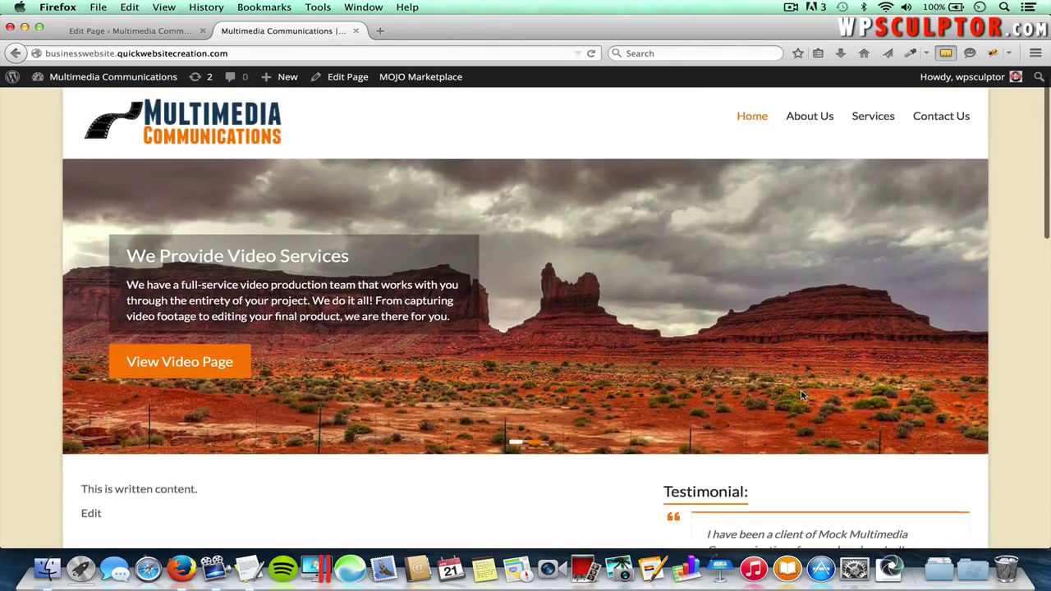
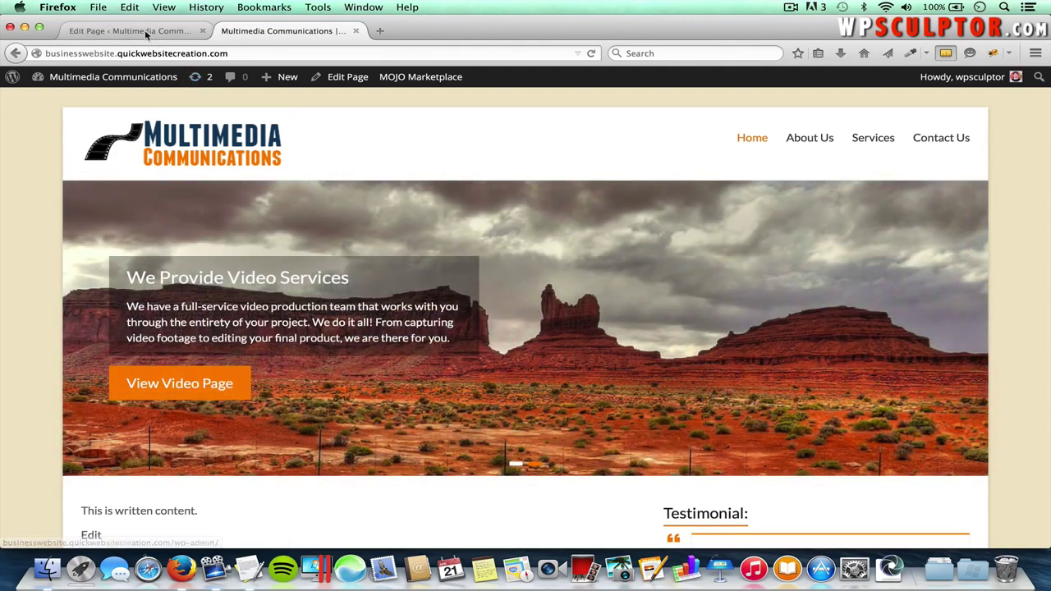
# - Switch back to the Edit Page tab for the Welcome page
pyautogui.click(149, 33)
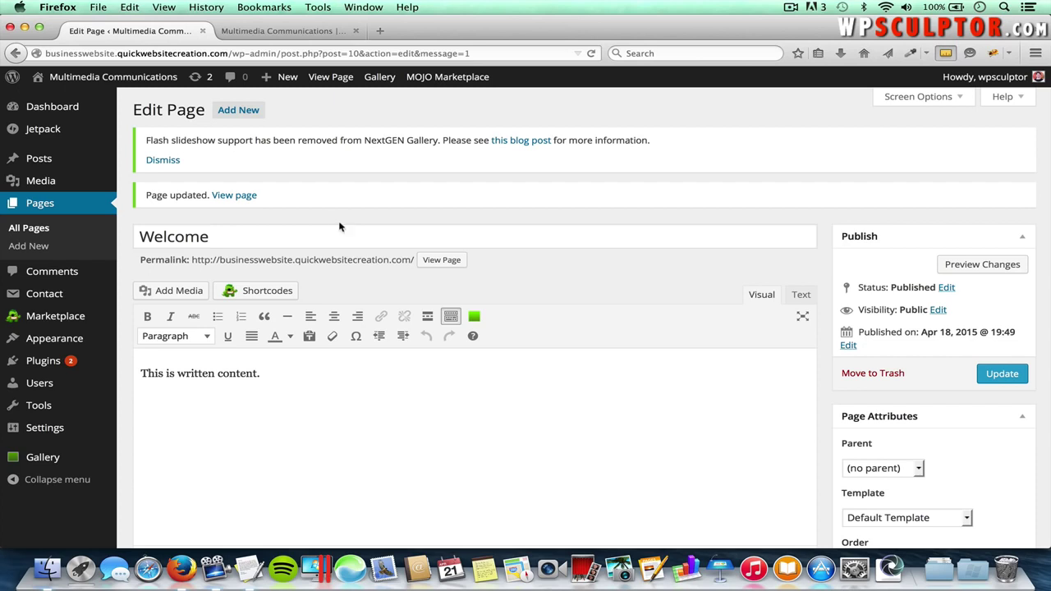
# - Choose Business Template under Page Attributes for the Welcome page and update it
pyautogui.click(911, 97)
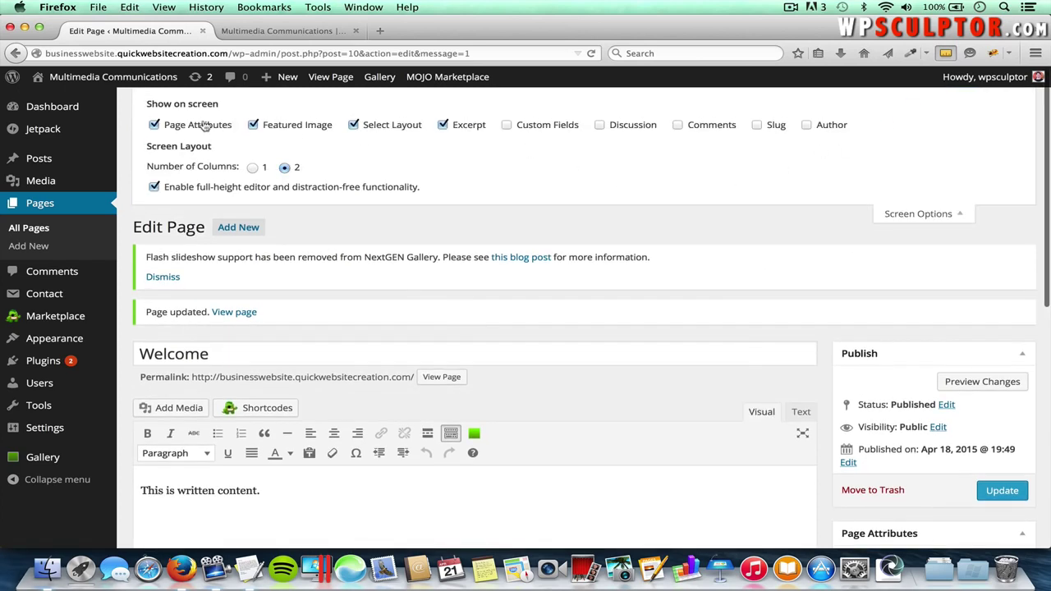
pyautogui.click(919, 216)
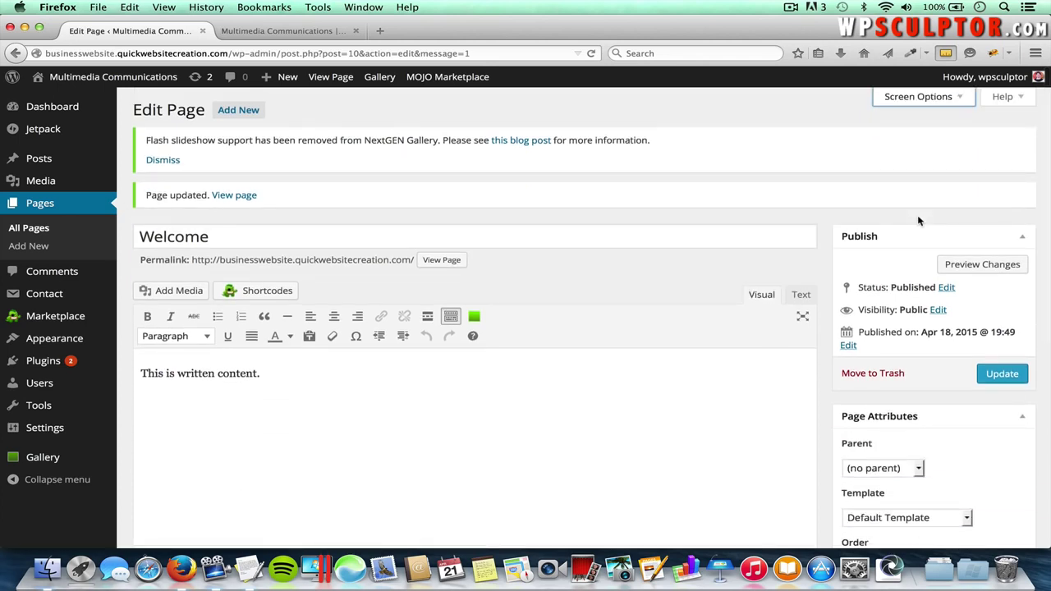
pyautogui.scroll(-3, 919, 220)
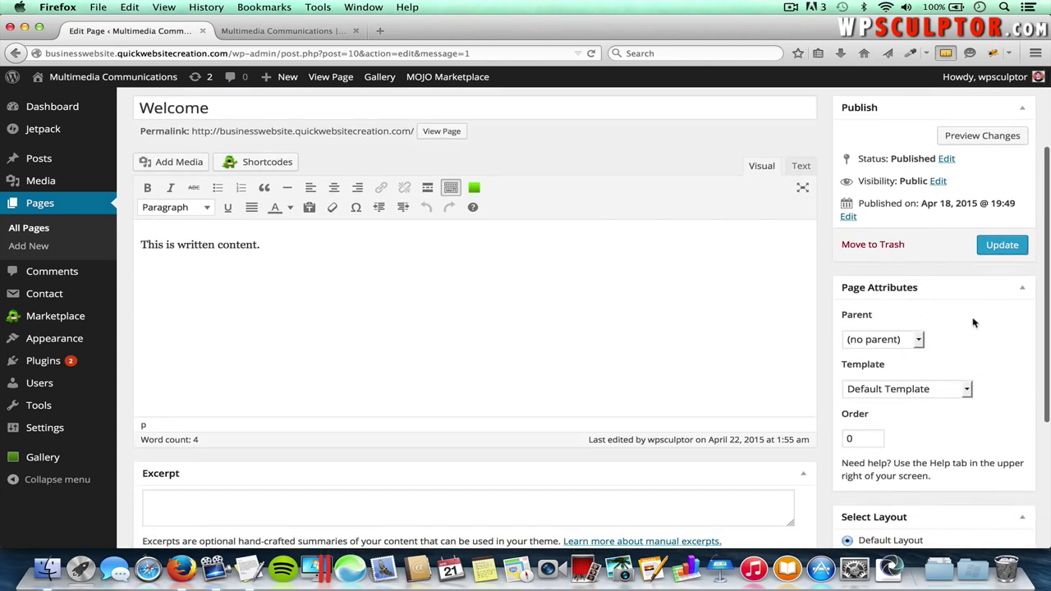
pyautogui.click(903, 389)
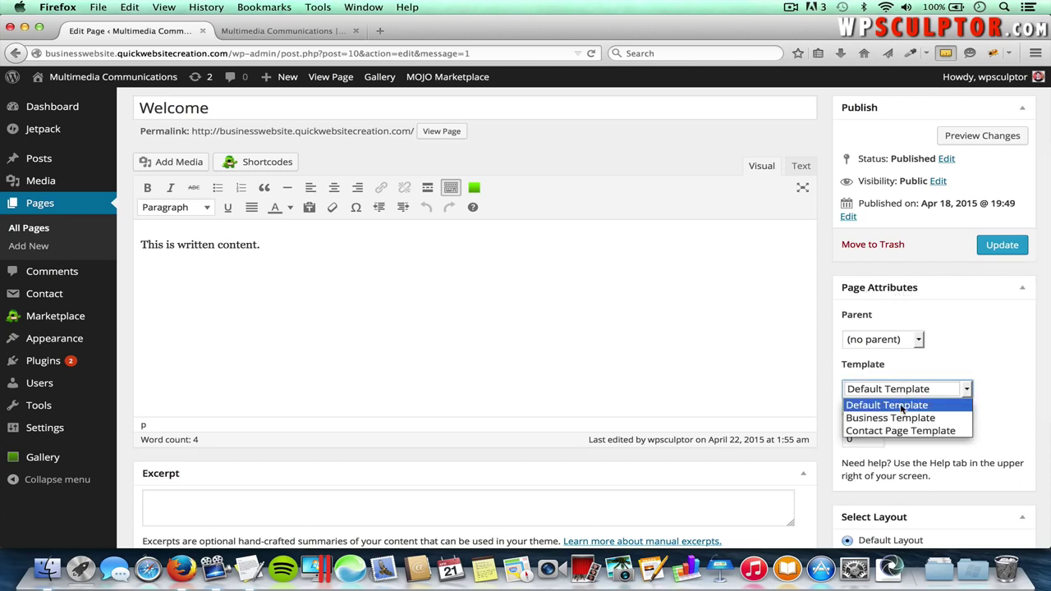
pyautogui.click(914, 419)
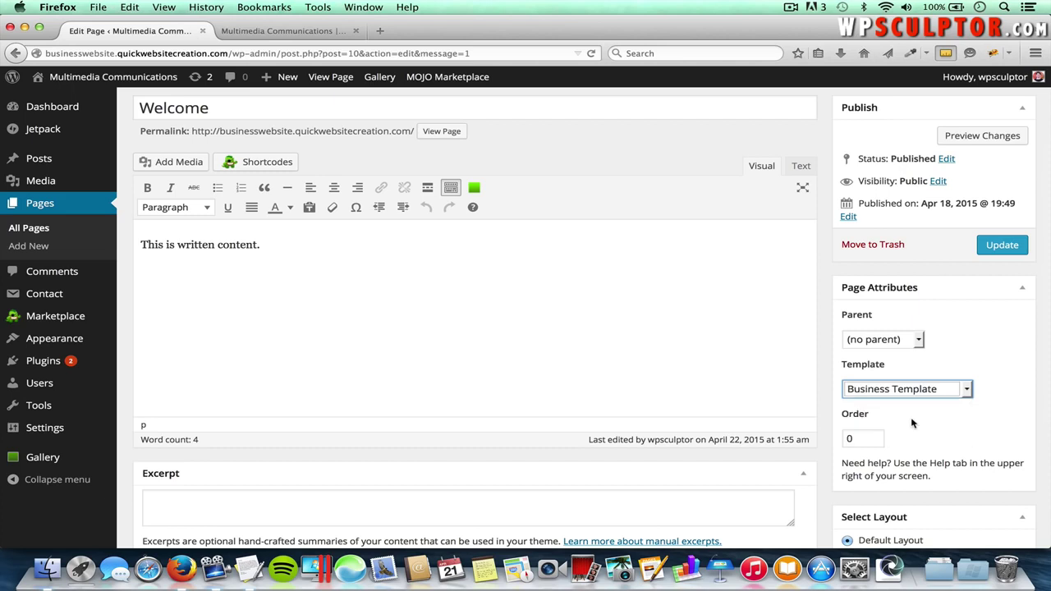
pyautogui.click(1002, 245)
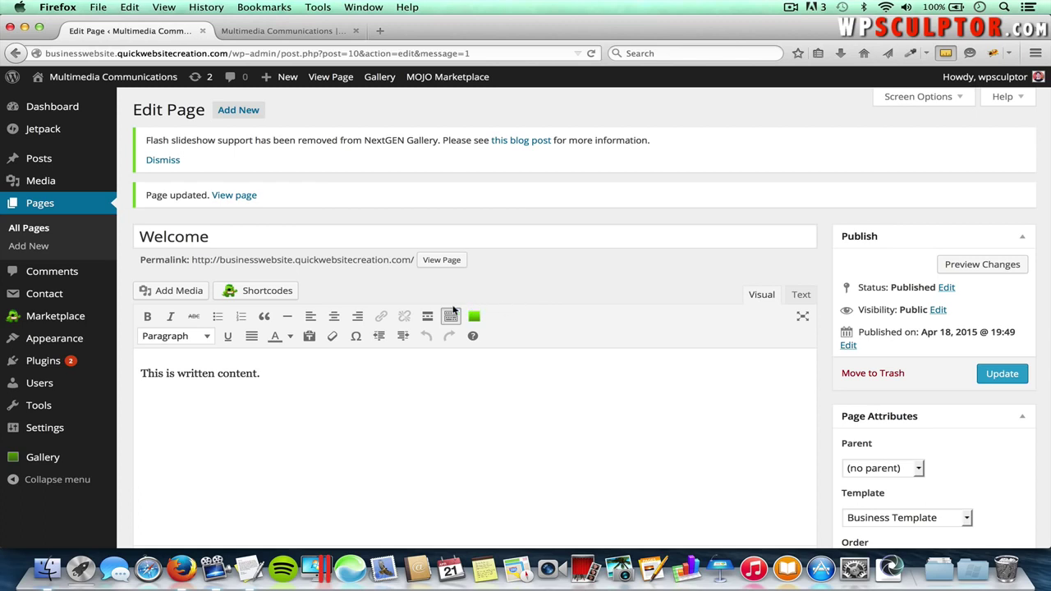
# - Open the Spacious documentation's Setup Business Template section from Theme Options
pyautogui.moveTo(103, 338)
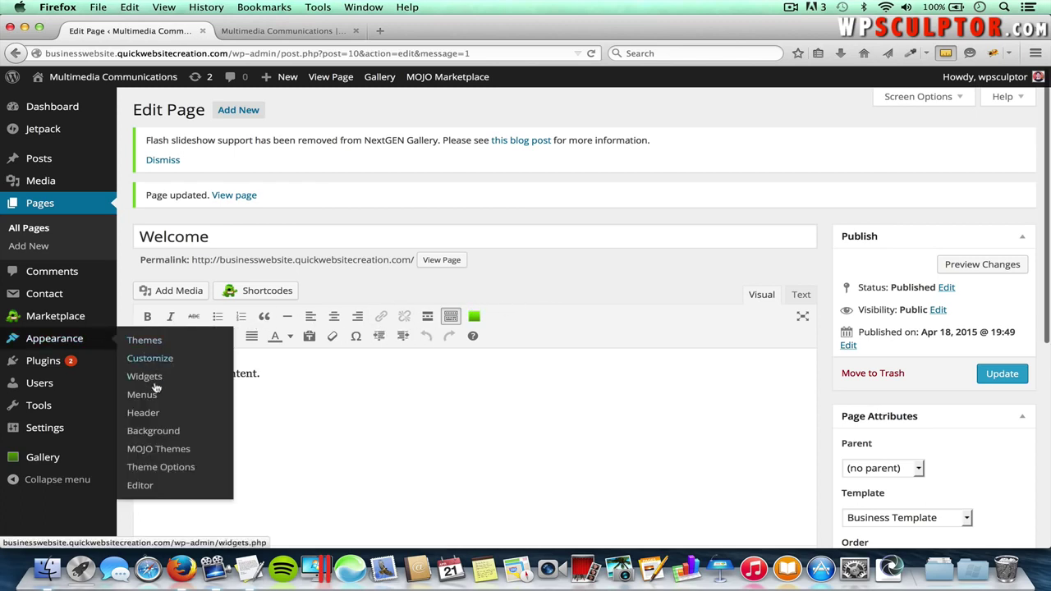
pyautogui.click(165, 467)
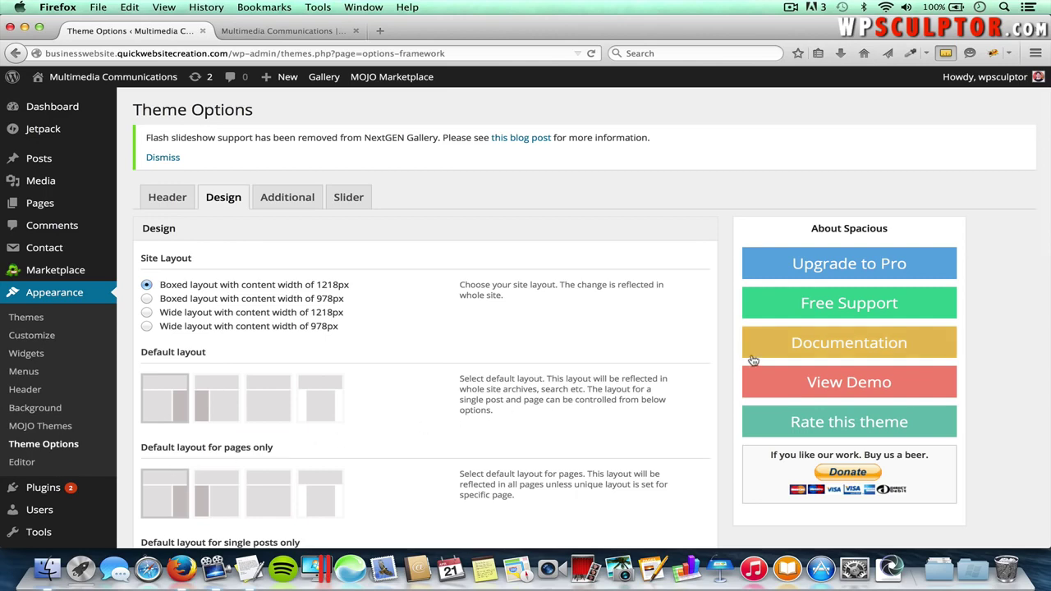
pyautogui.click(823, 348)
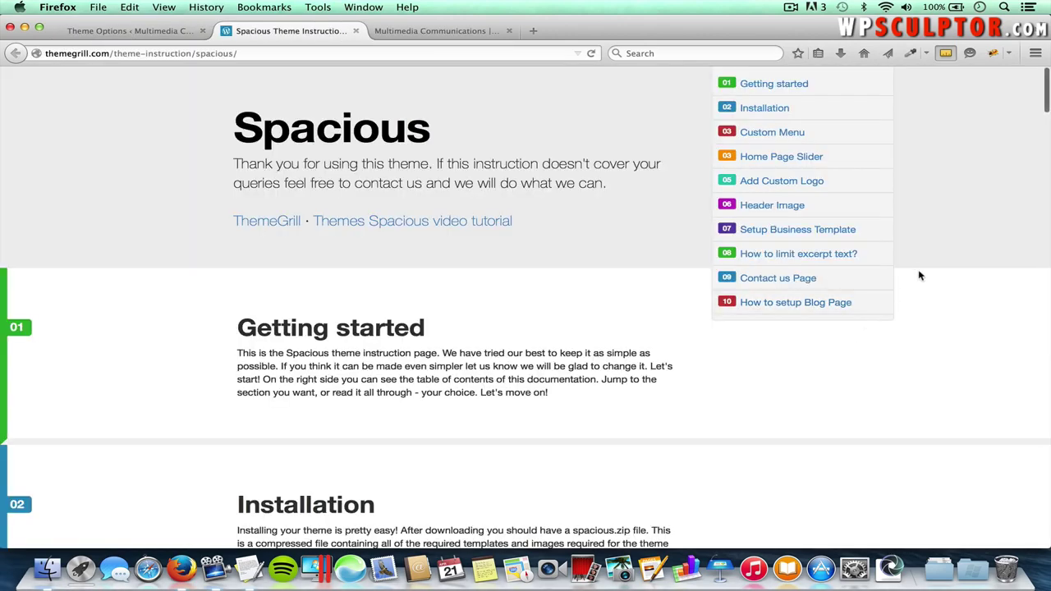
pyautogui.click(835, 234)
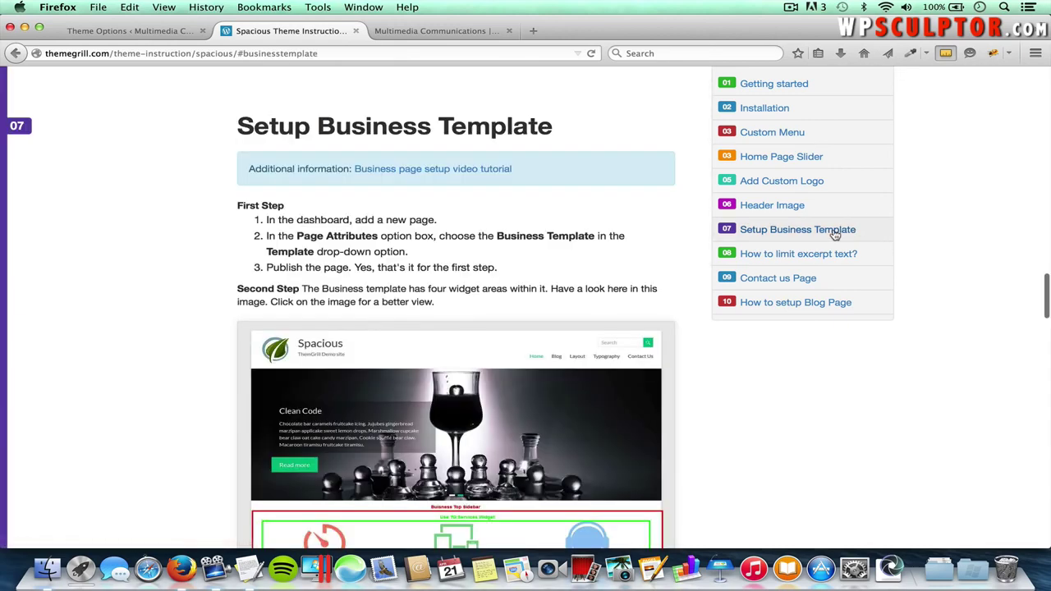
# - View the business-template widget-area diagram full size, then return to Theme Options
pyautogui.scroll(-3, 707, 378)
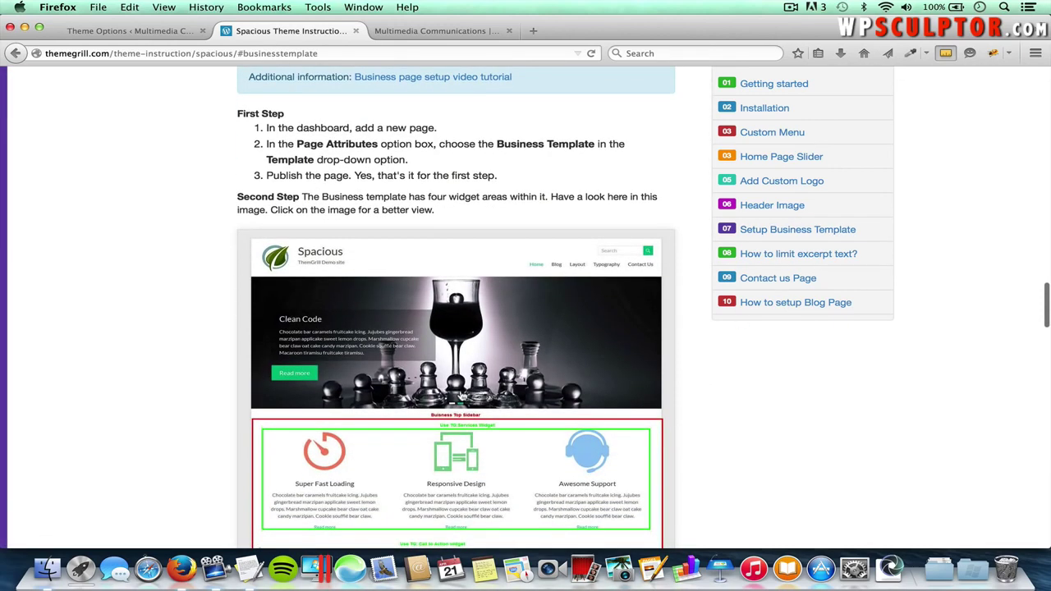
pyautogui.click(462, 391)
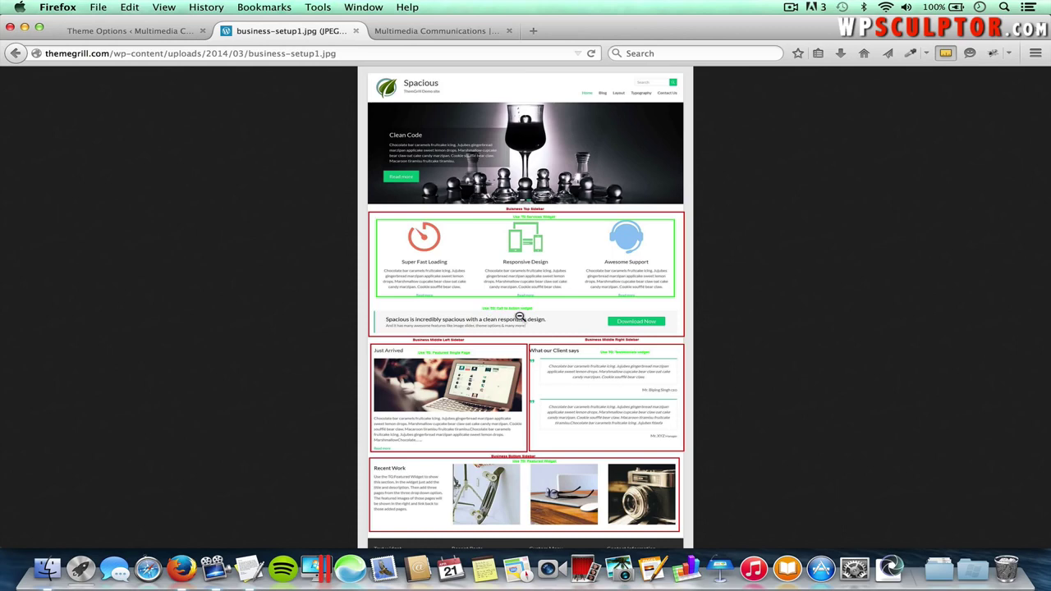
pyautogui.click(520, 318)
pyautogui.scroll(6, 520, 317)
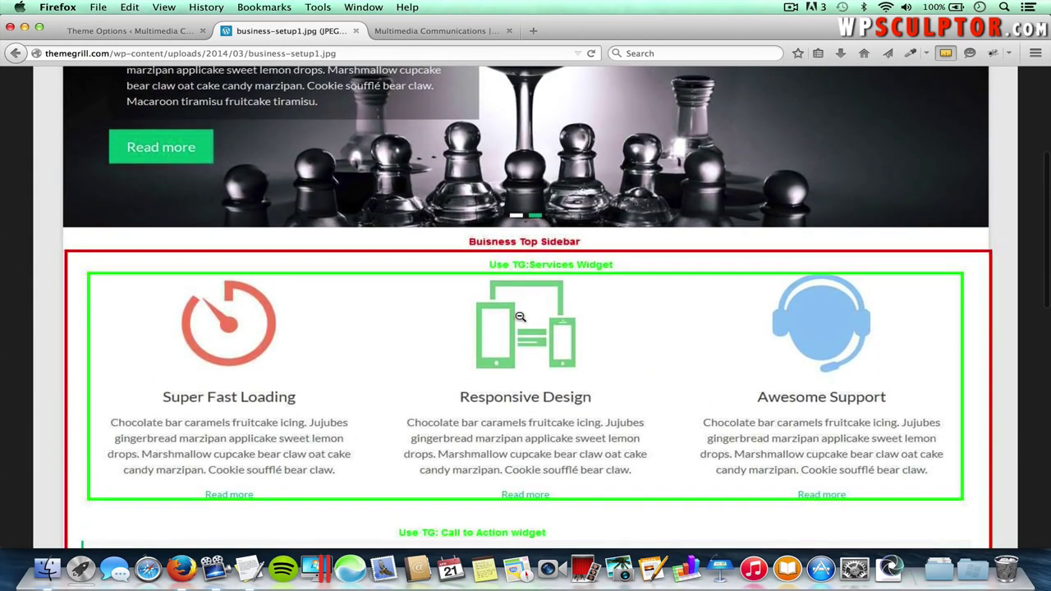
pyautogui.click(143, 33)
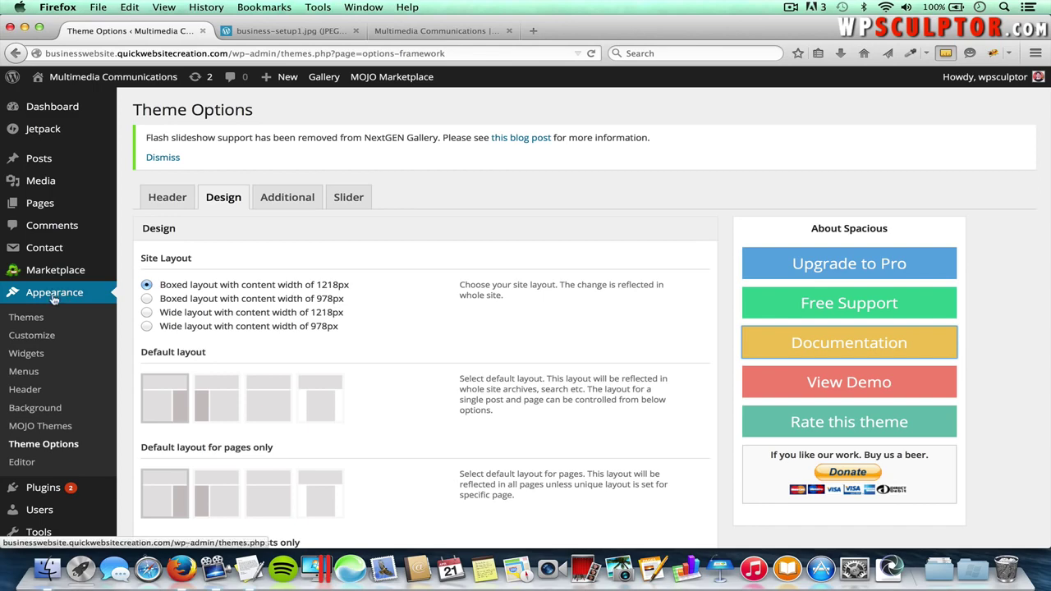
# - Go to Appearance > Widgets and collapse the Right Sidebar area
pyautogui.click(36, 355)
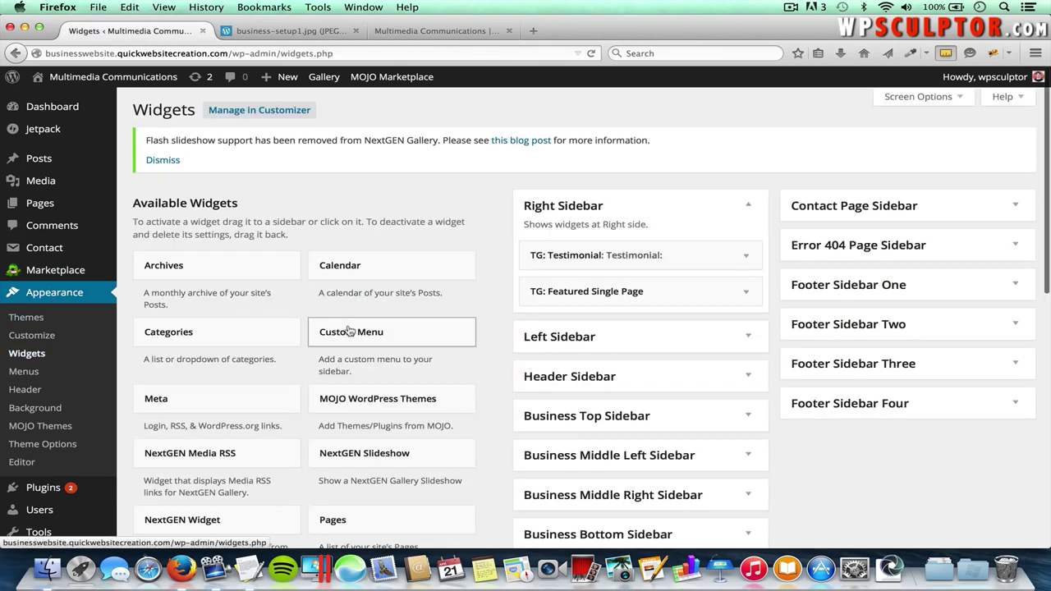
pyautogui.scroll(-1, 389, 371)
pyautogui.scroll(-1, 390, 372)
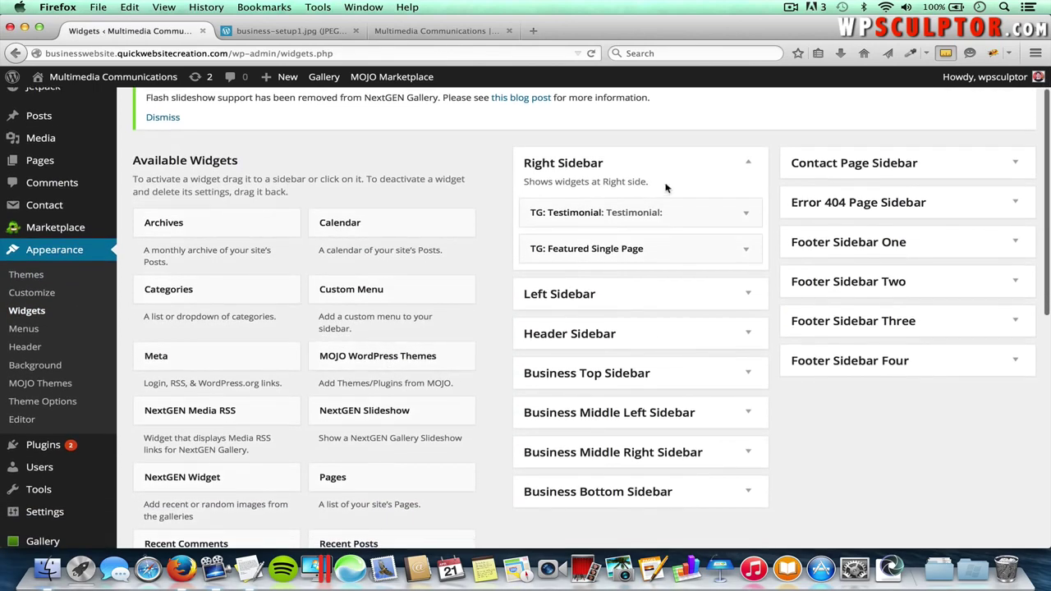
pyautogui.click(750, 165)
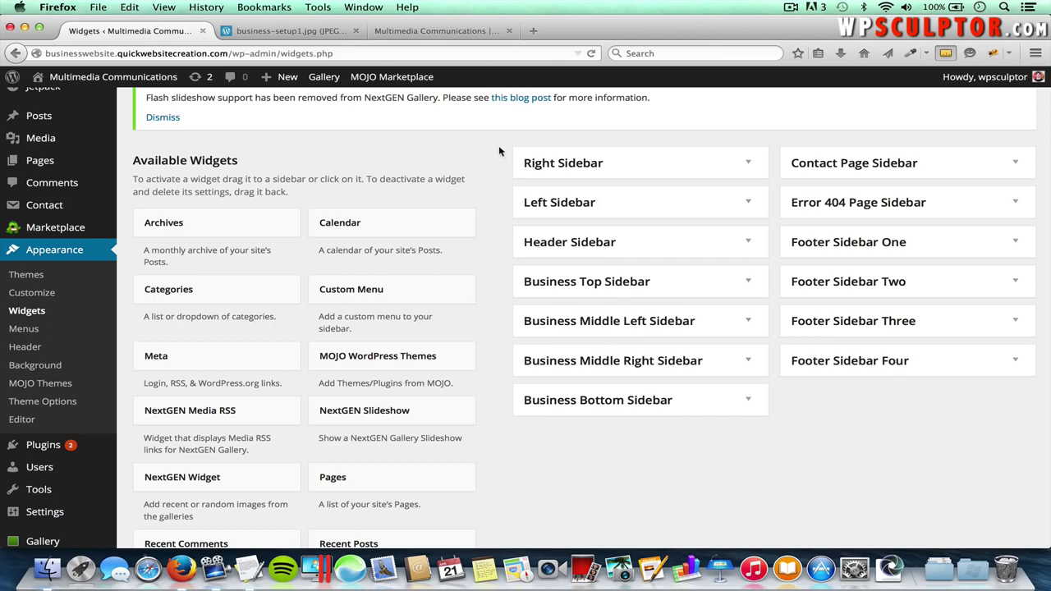
pyautogui.click(299, 32)
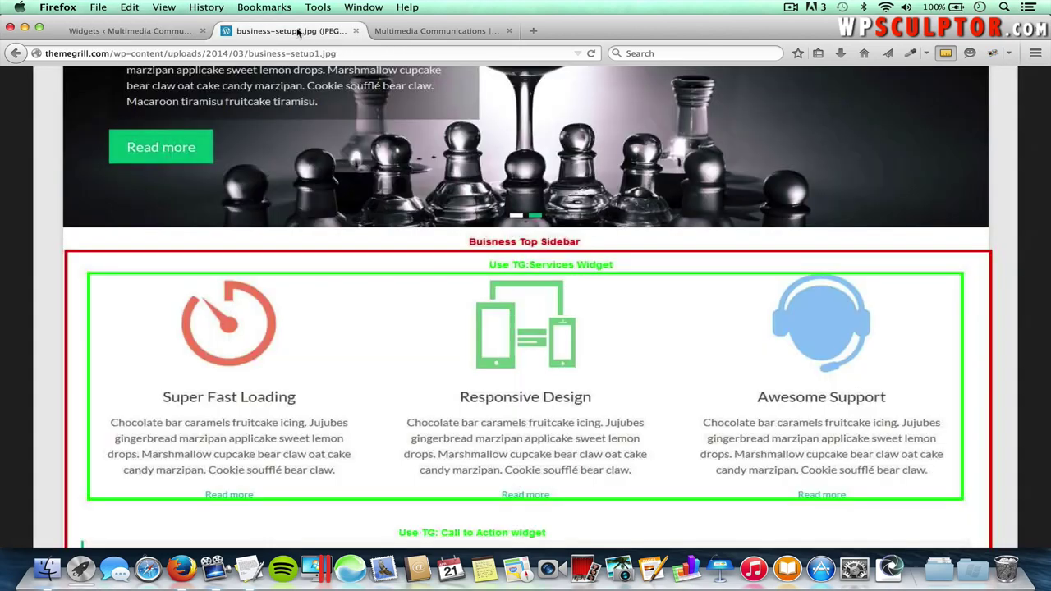
pyautogui.click(493, 287)
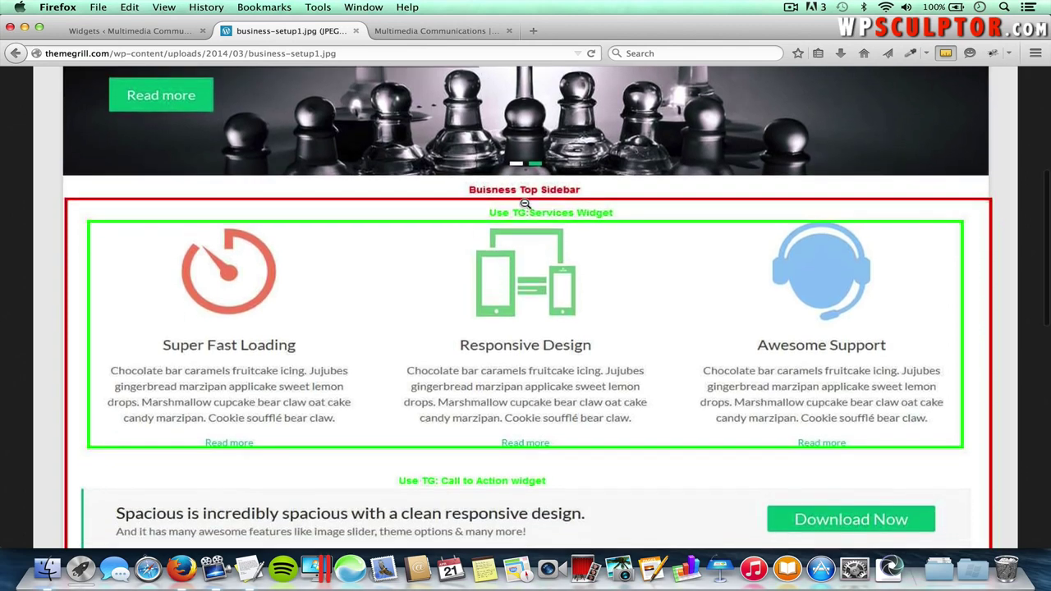
pyautogui.scroll(-2, 534, 279)
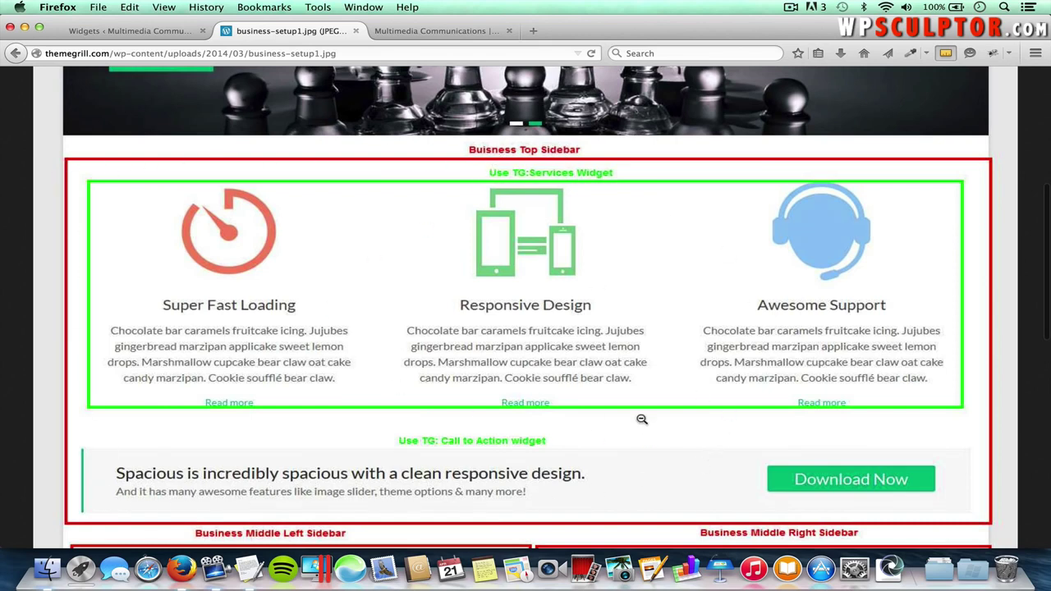
pyautogui.scroll(-5, 636, 353)
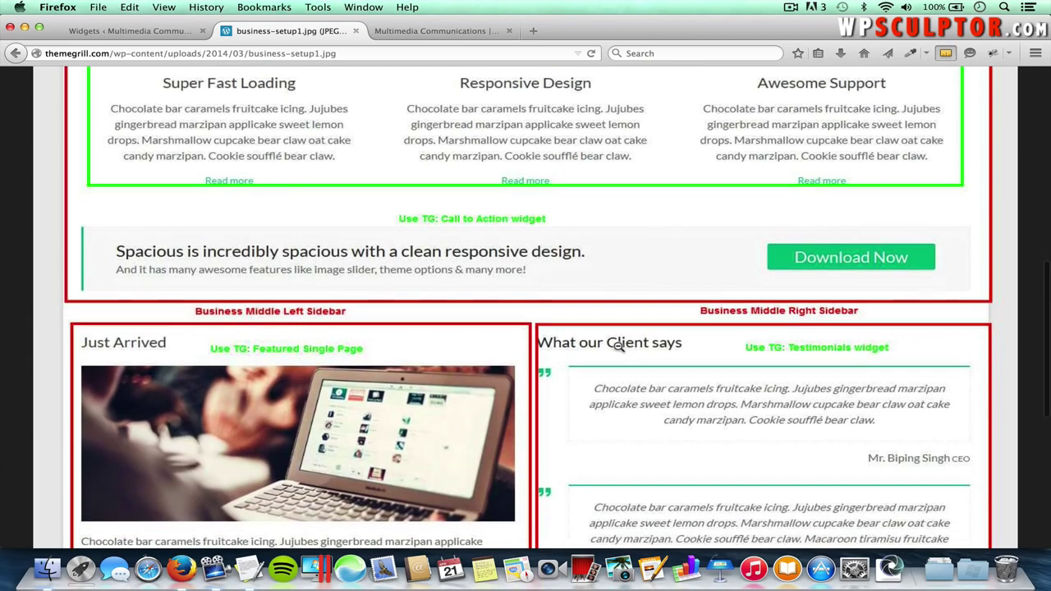
pyautogui.scroll(-2, 326, 516)
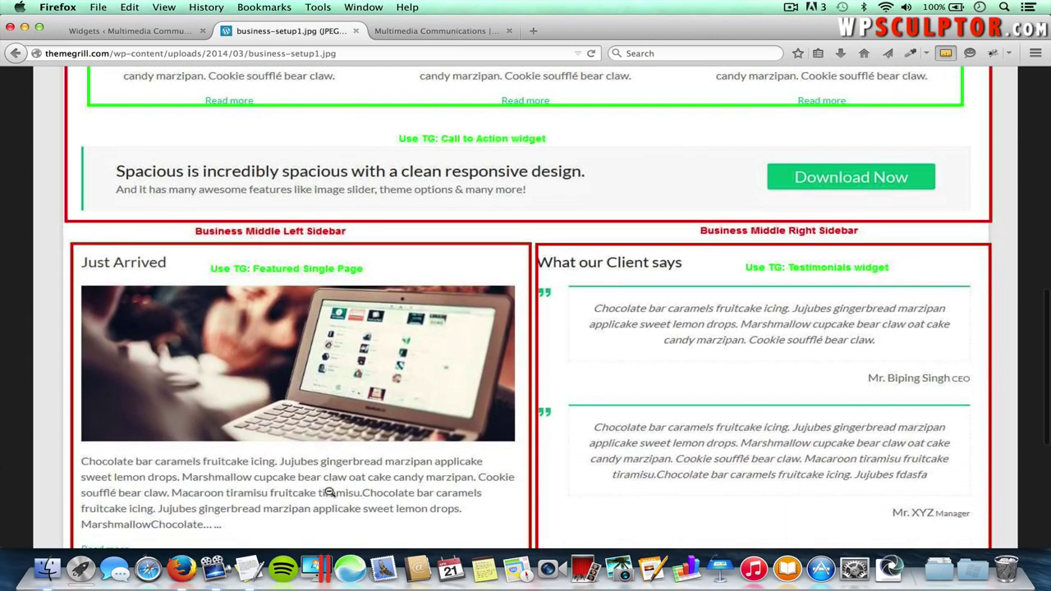
pyautogui.scroll(-1, 363, 450)
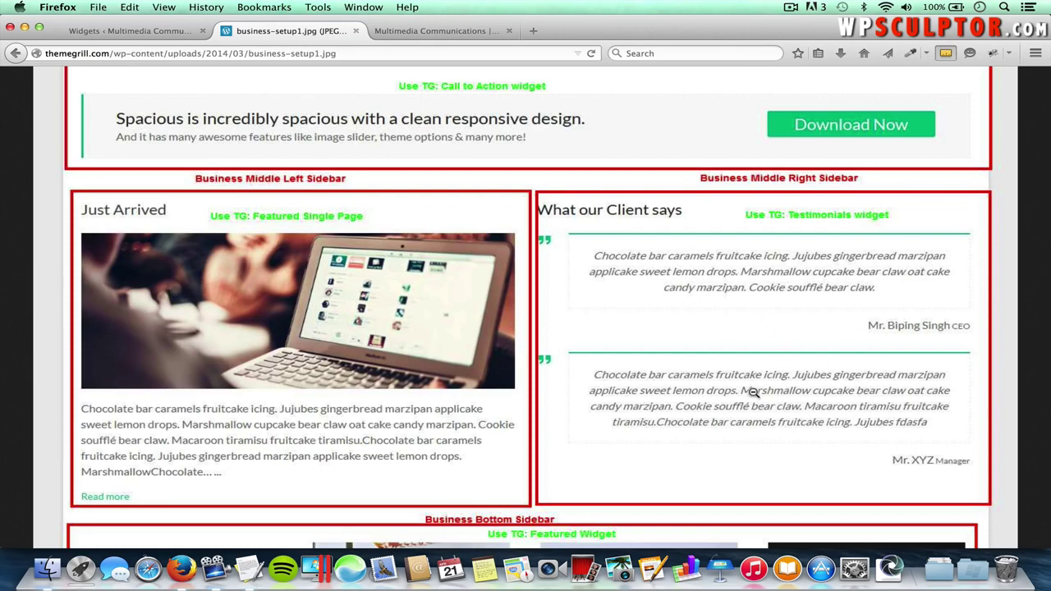
pyautogui.scroll(-2, 752, 392)
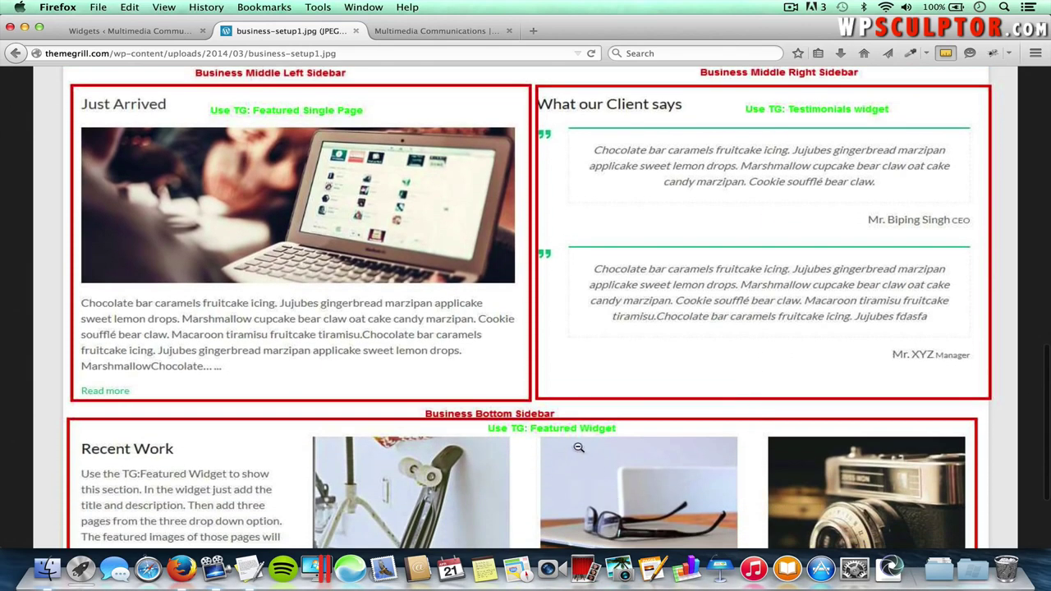
pyautogui.click(156, 33)
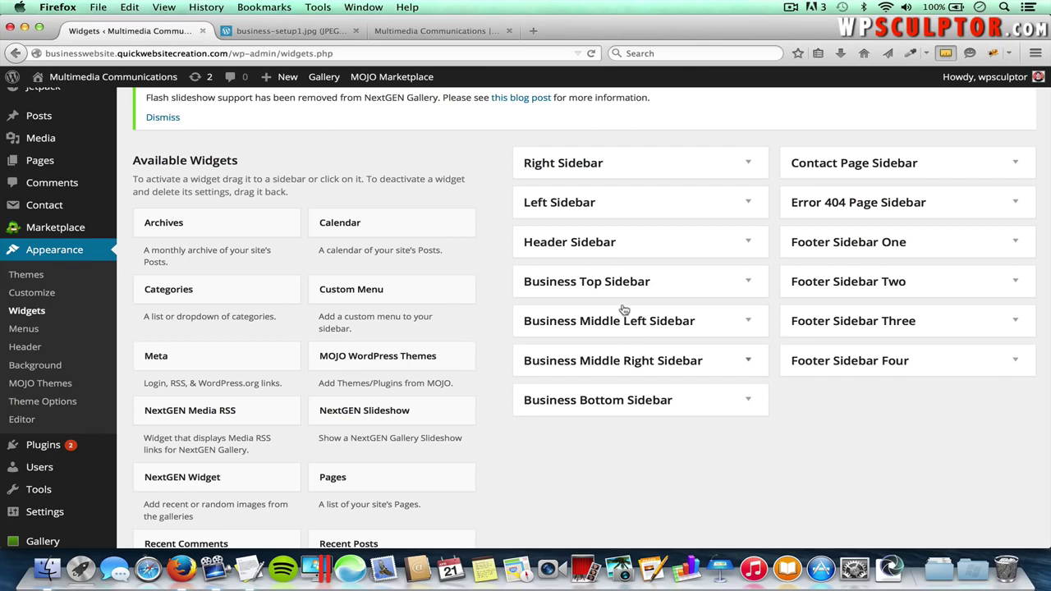
# - Load elegantthemes.com in a new tab and search its blog for line icons
pyautogui.click(533, 31)
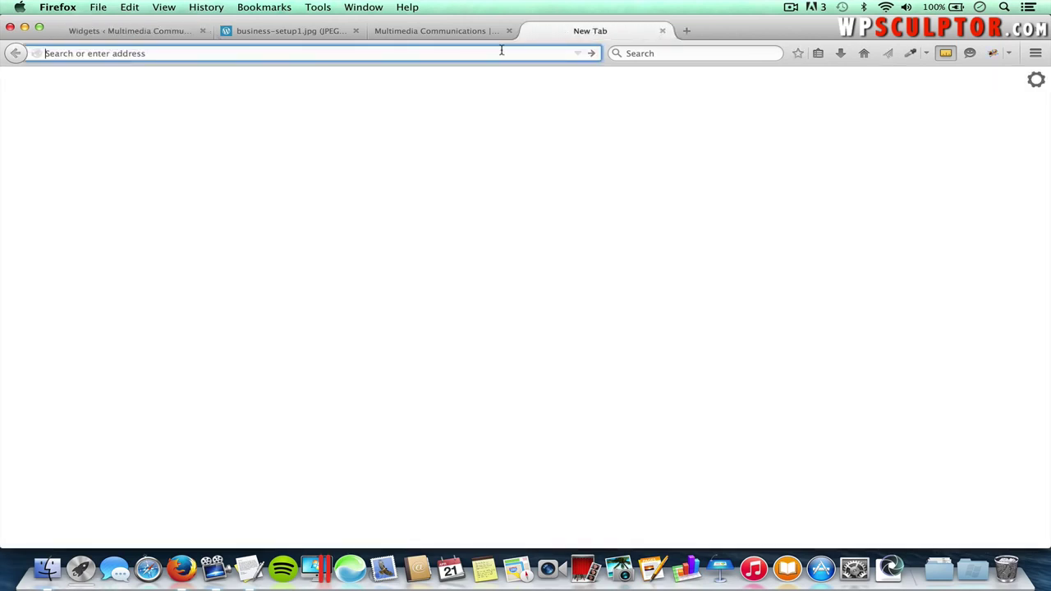
pyautogui.write('elegantthemes.com')
pyautogui.press('Return')
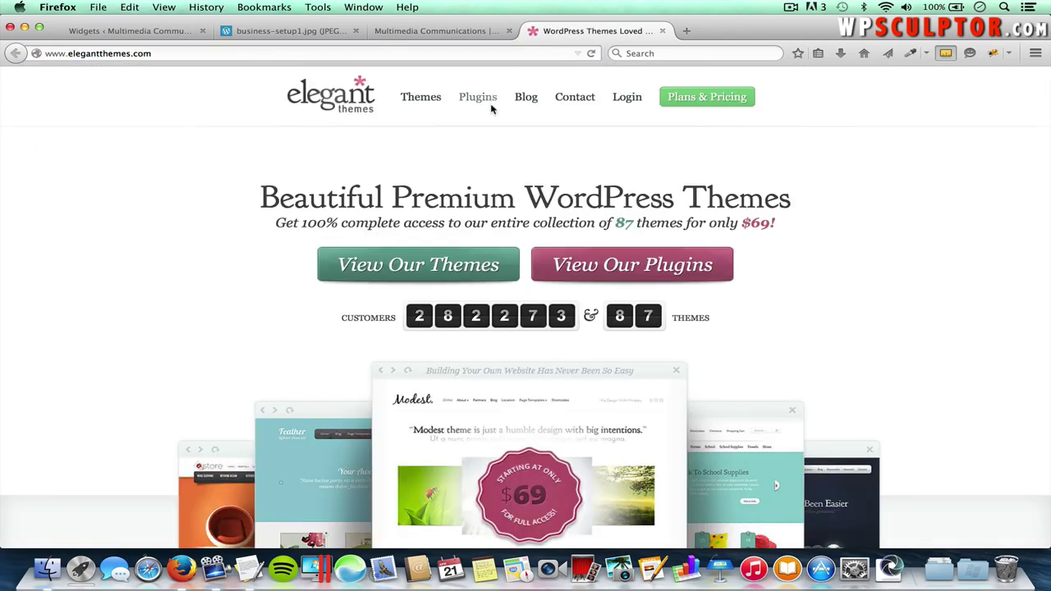
pyautogui.click(527, 98)
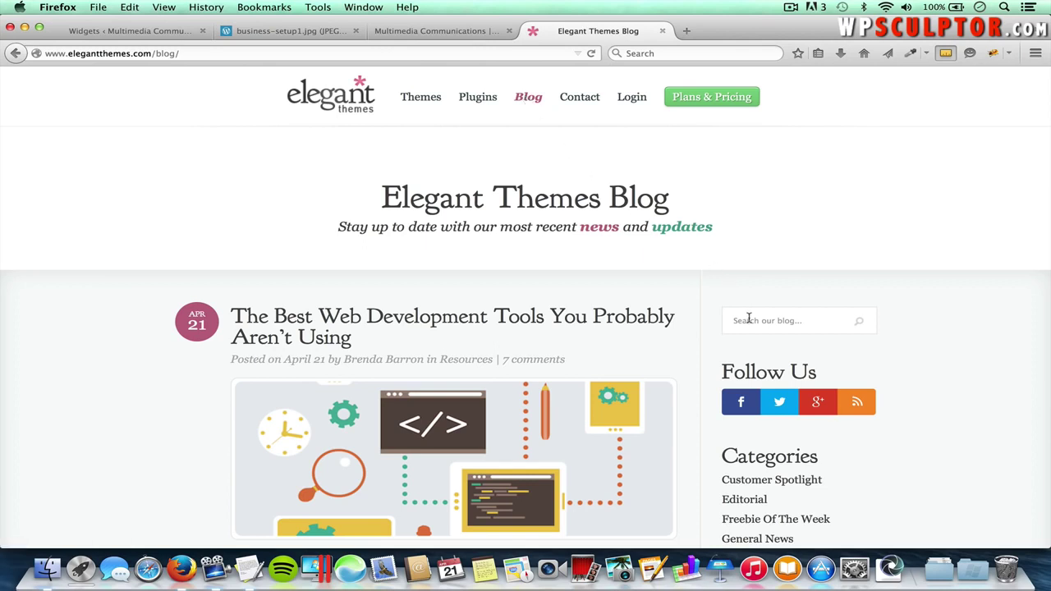
pyautogui.click(818, 320)
pyautogui.write('line icons')
pyautogui.press('Return')
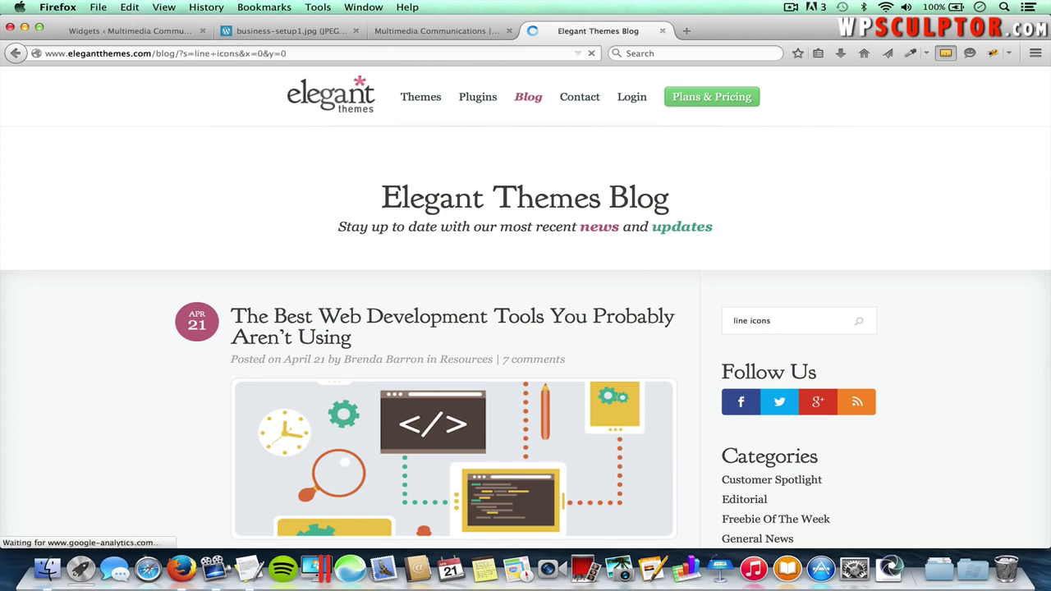
# - Open the Download 100 Free Line-Style Icons post and find its download button
pyautogui.scroll(-3, 742, 400)
pyautogui.scroll(-8, 741, 400)
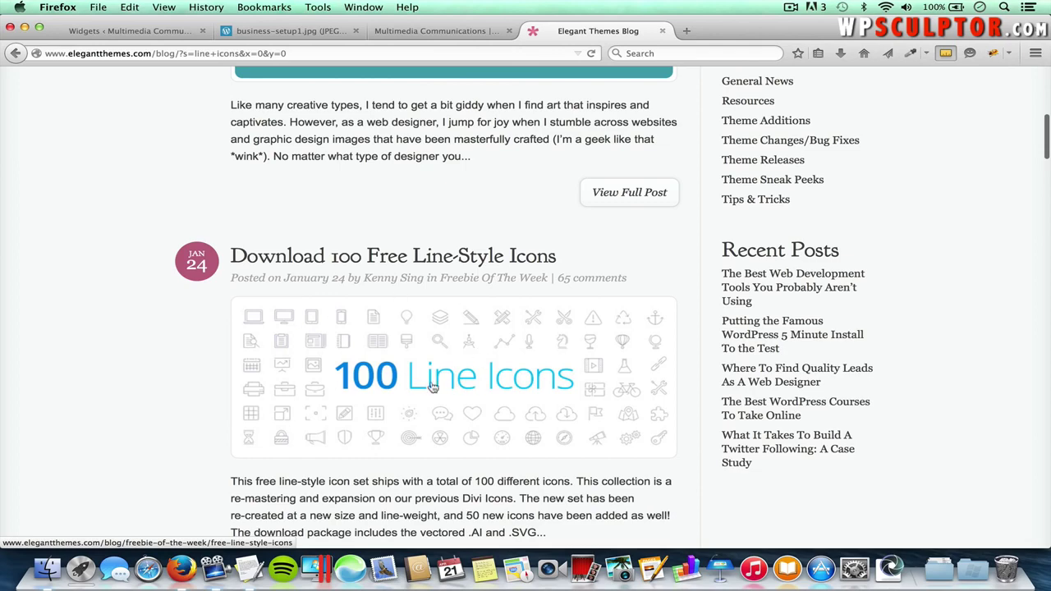
pyautogui.scroll(-1, 448, 379)
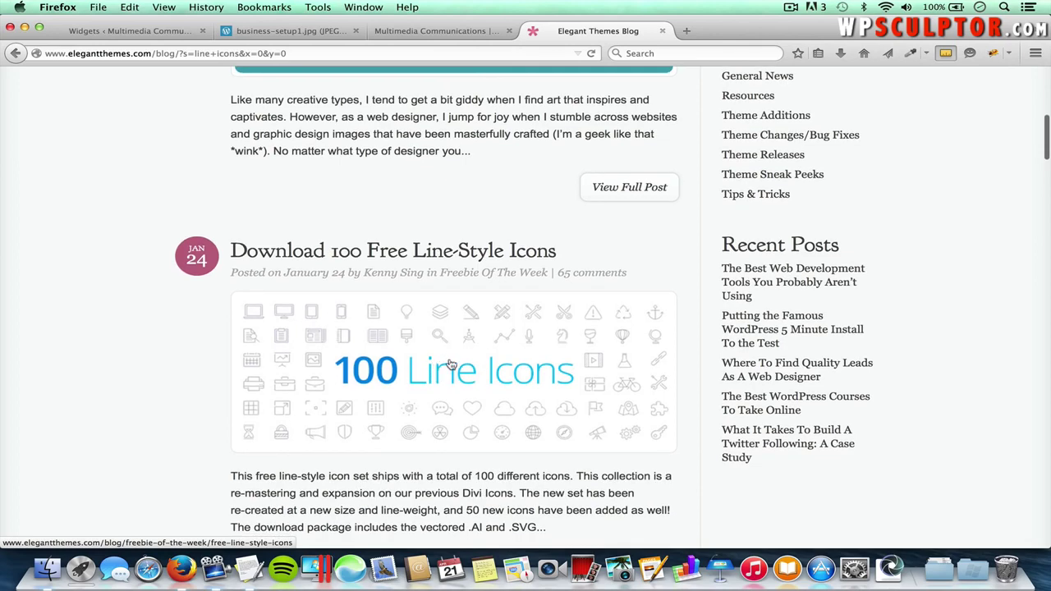
pyautogui.click(450, 364)
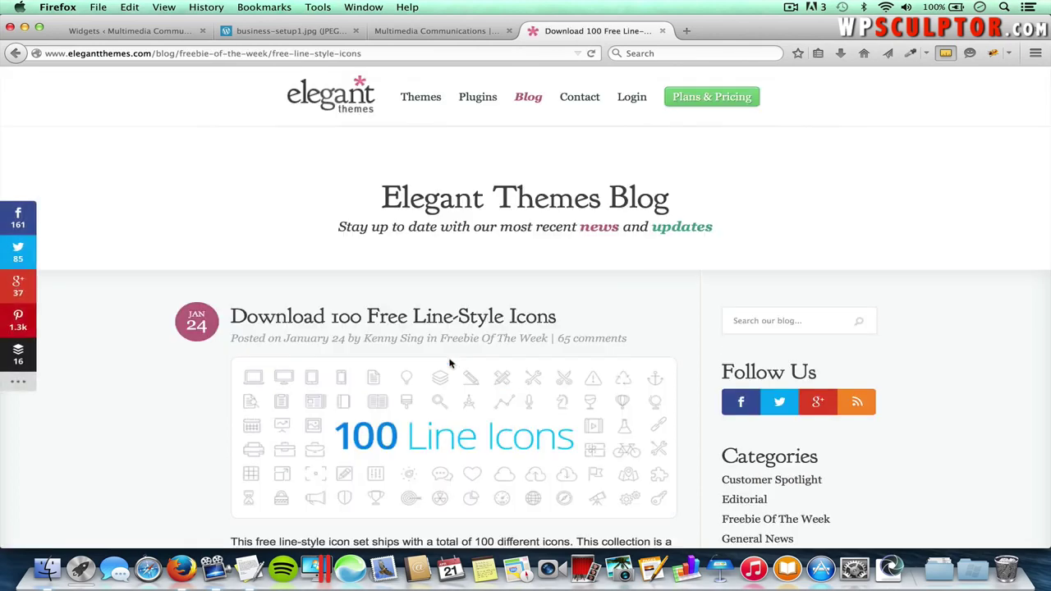
pyautogui.scroll(-9, 450, 364)
pyautogui.scroll(-6, 450, 364)
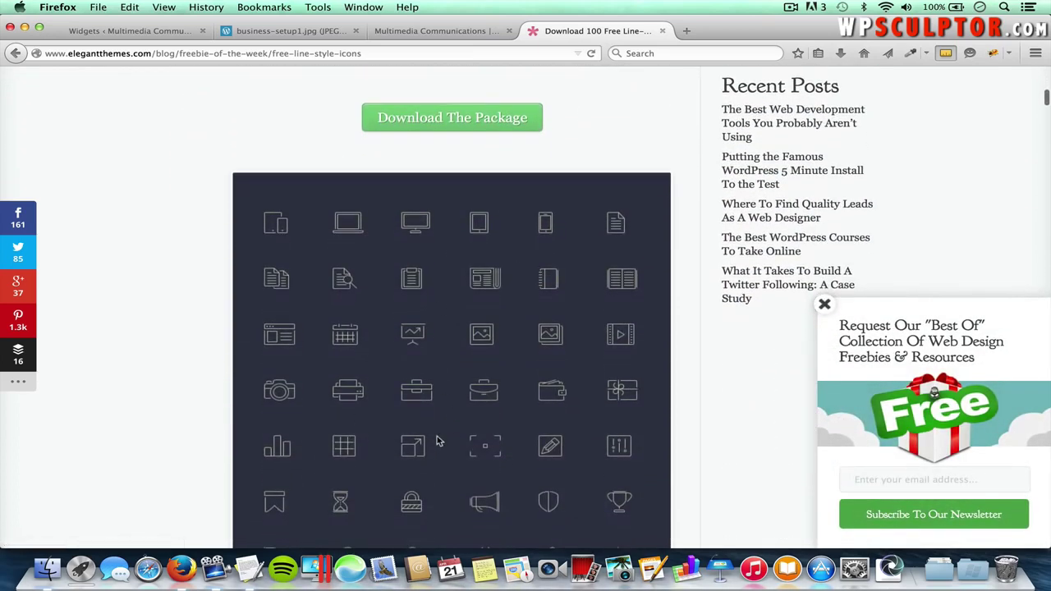
pyautogui.scroll(-4, 443, 441)
pyautogui.scroll(8, 436, 441)
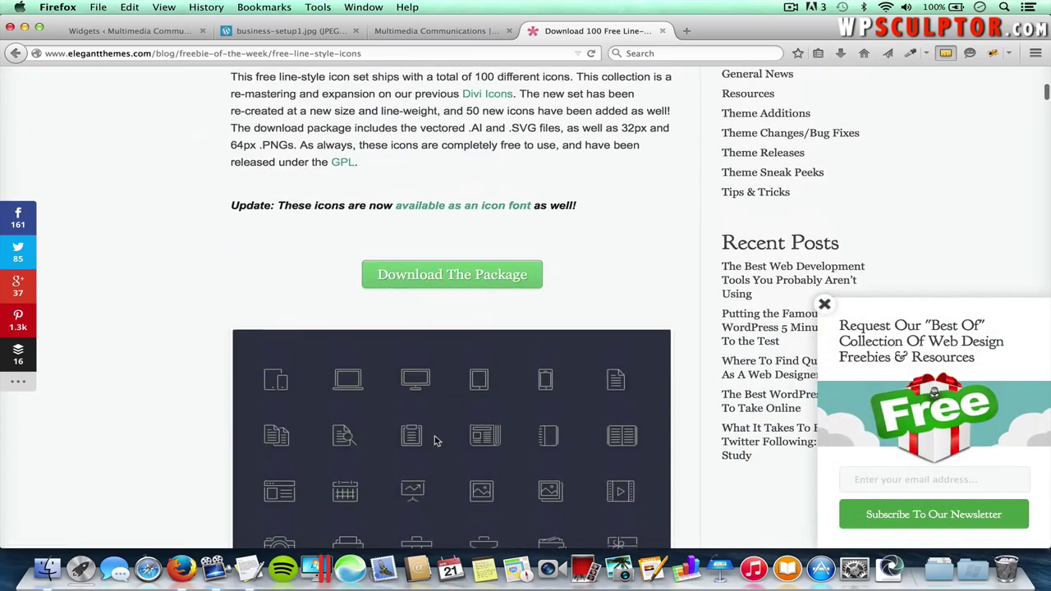
# - Download line-icons.zip, dismiss the signup popup, and open the line-icons 2 folder from Downloads
pyautogui.click(475, 278)
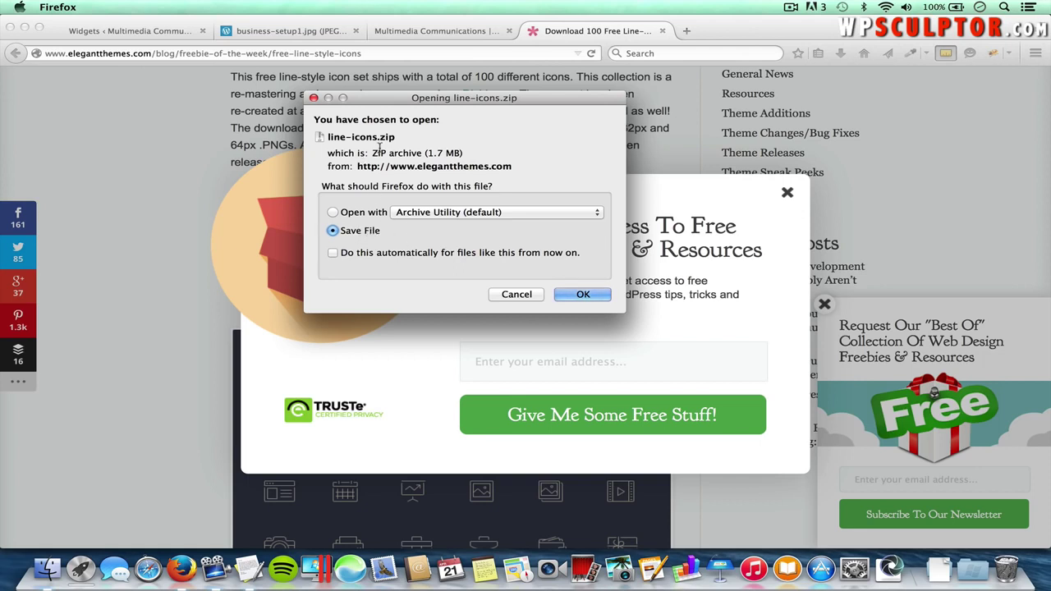
pyautogui.click(510, 296)
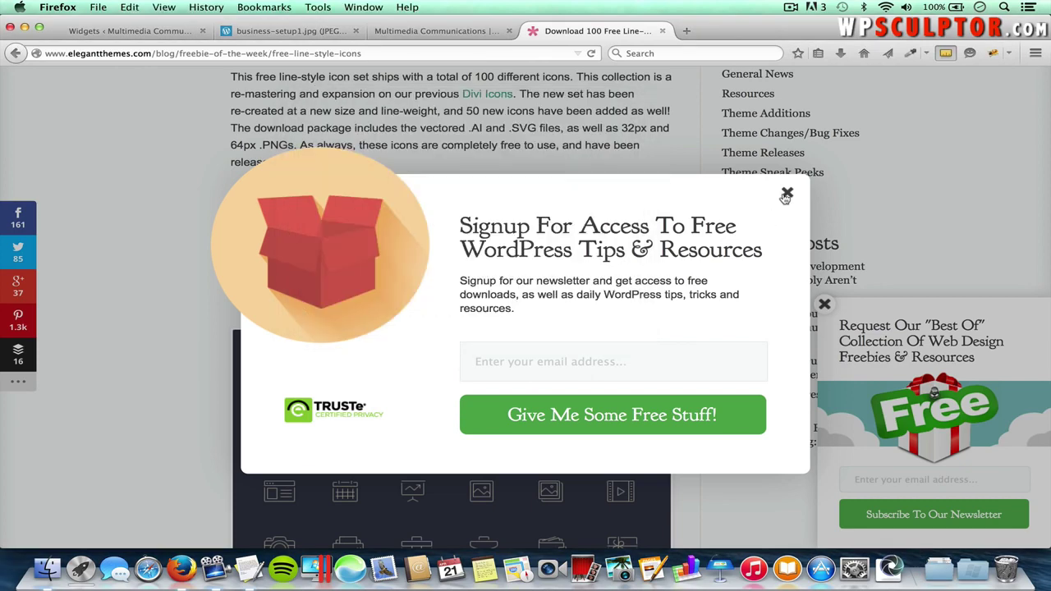
pyautogui.click(786, 196)
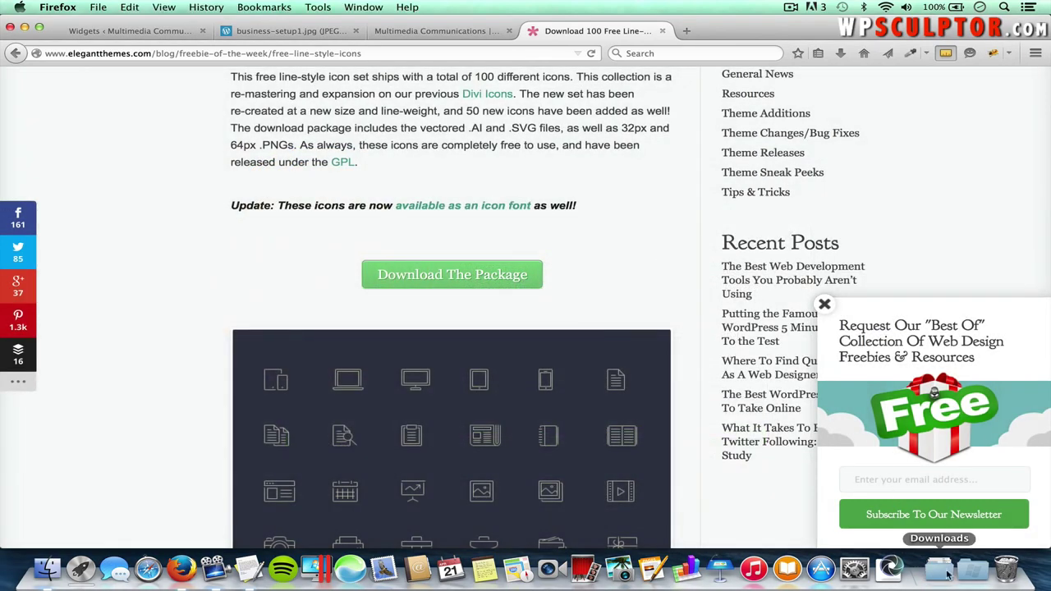
pyautogui.click(945, 577)
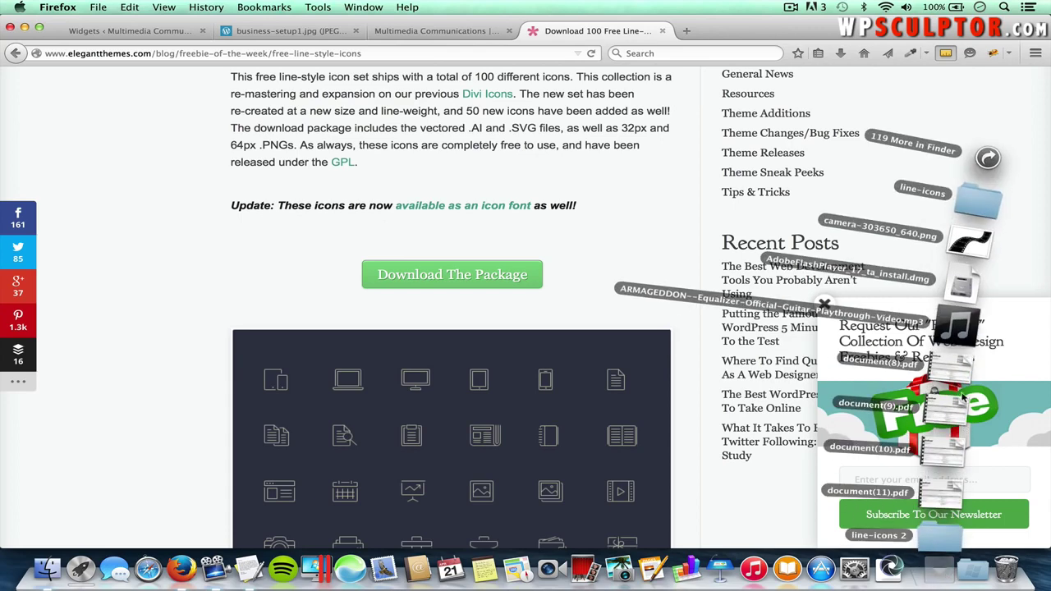
pyautogui.click(941, 540)
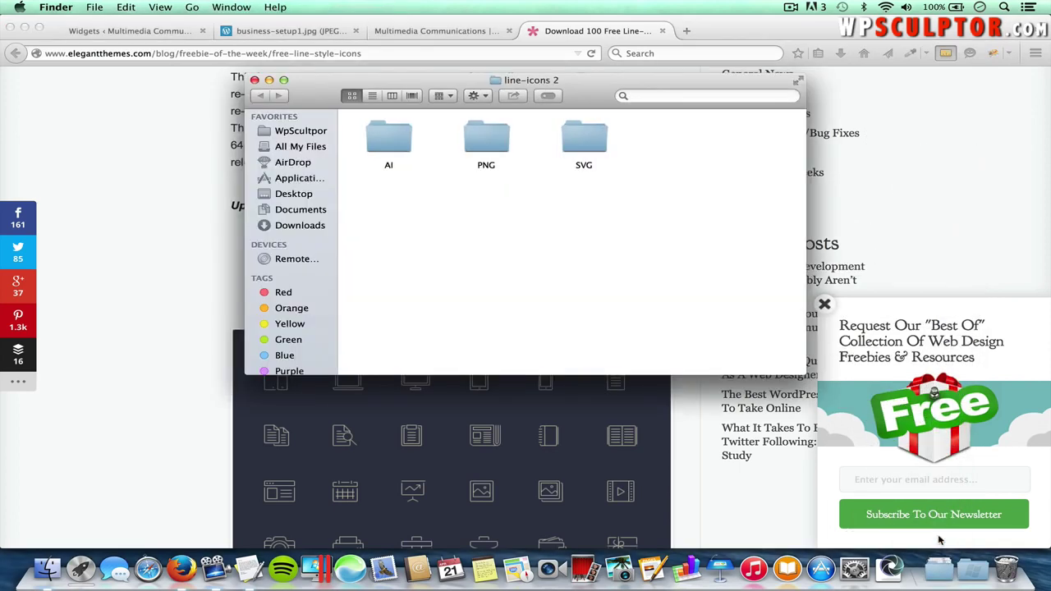
# - Browse the PNG > png-64px icons in Finder, then return to the Widgets tab
pyautogui.doubleClick(486, 141)
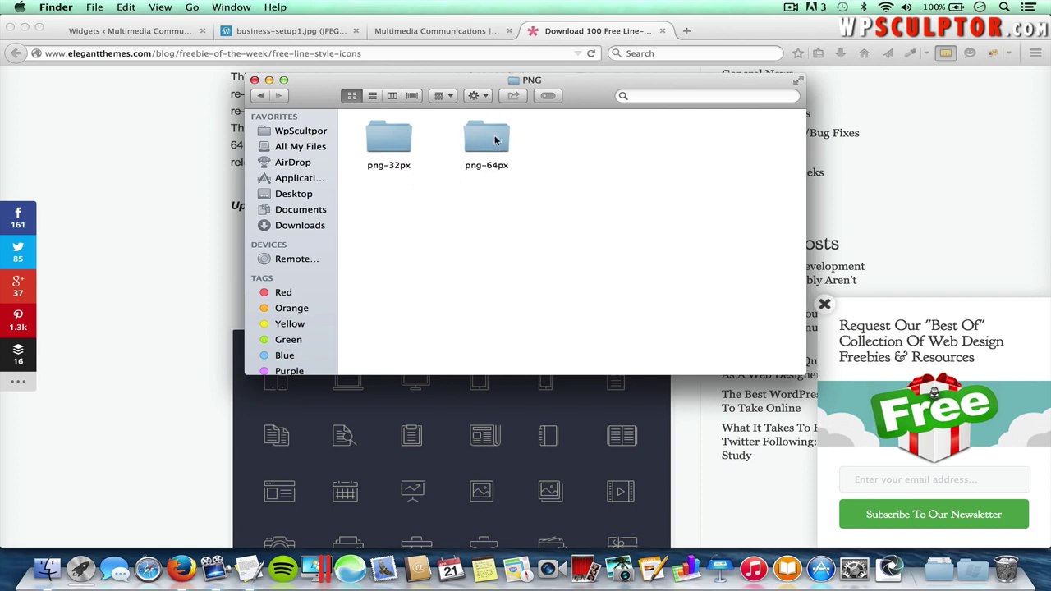
pyautogui.doubleClick(487, 139)
pyautogui.scroll(-15, 569, 255)
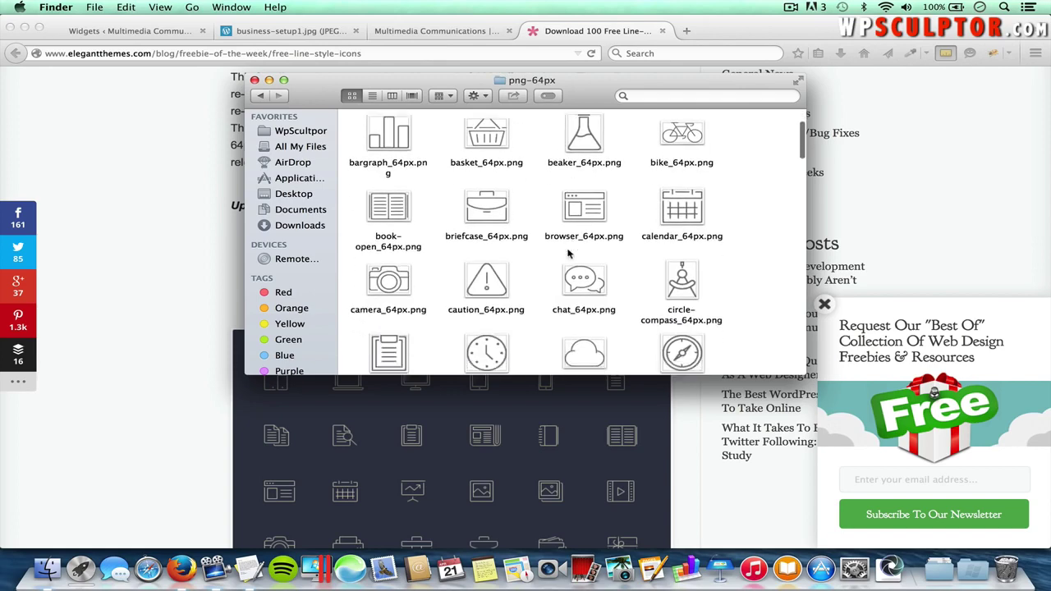
pyautogui.scroll(-6, 568, 255)
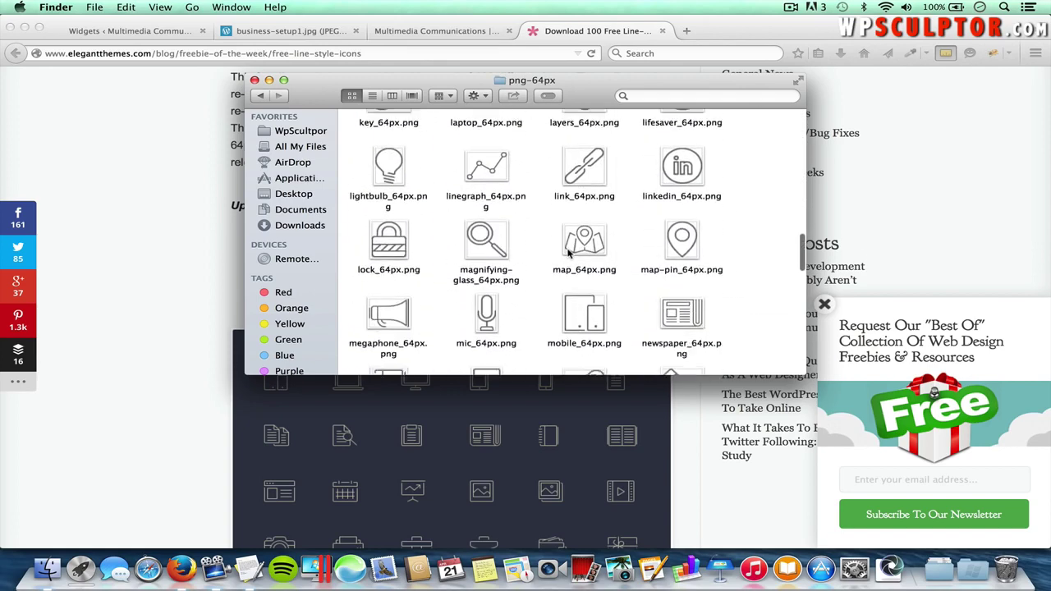
pyautogui.scroll(13, 568, 254)
pyautogui.scroll(5, 569, 255)
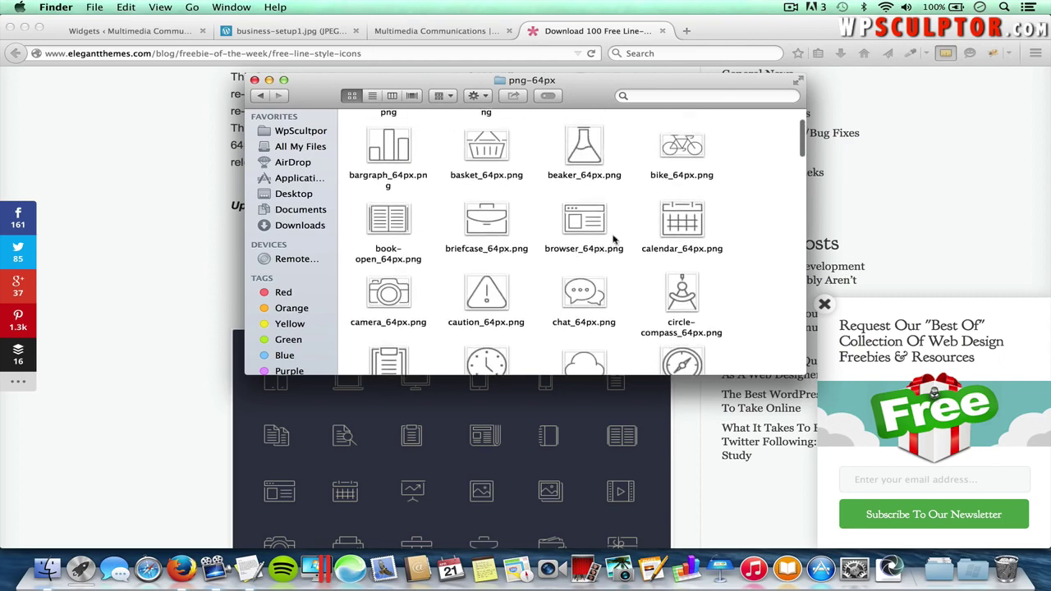
pyautogui.scroll(2, 605, 258)
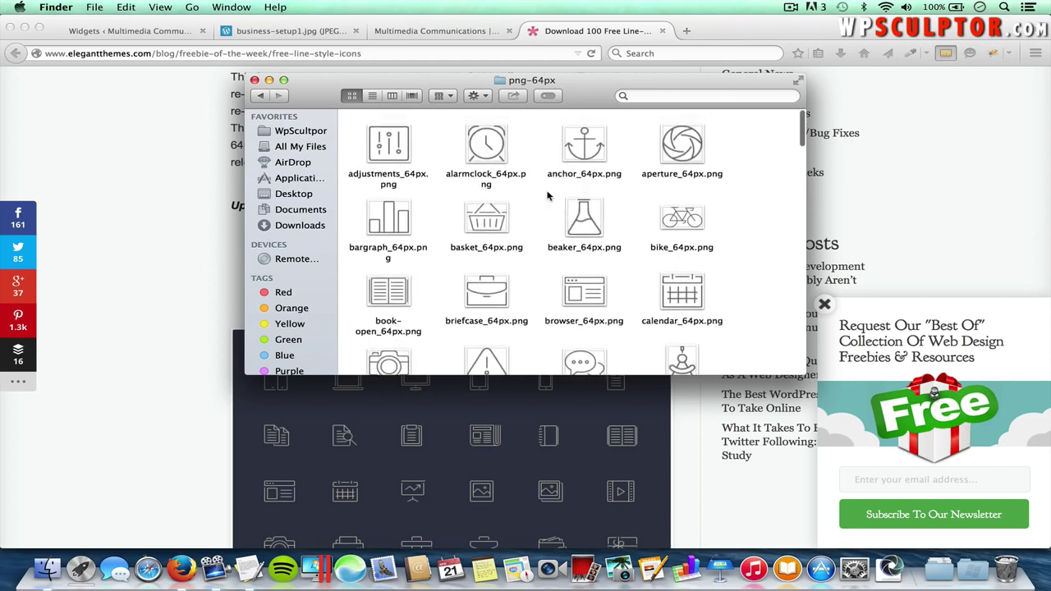
pyautogui.click(160, 33)
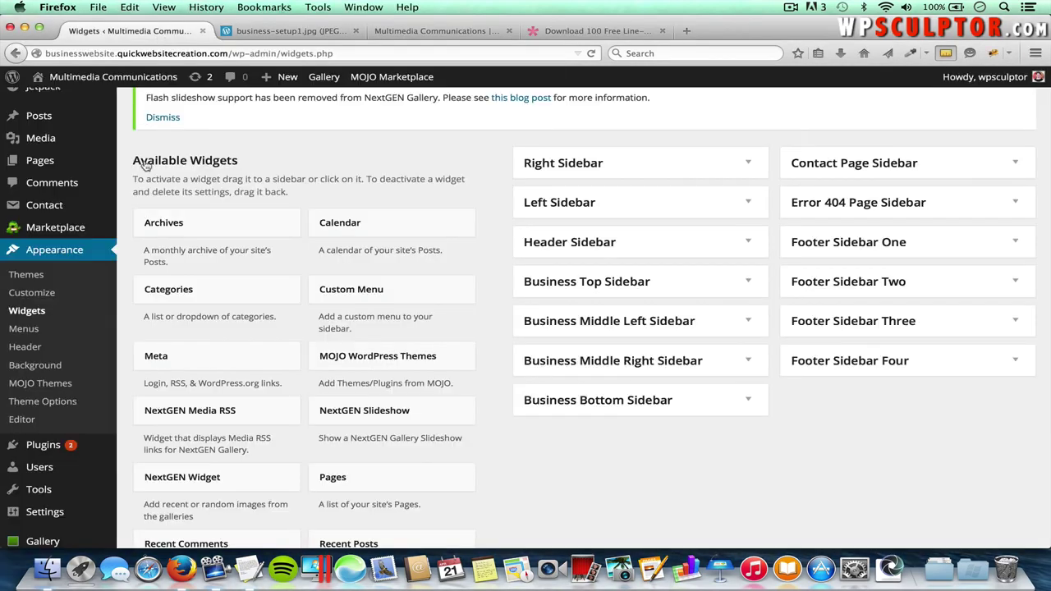
# - Open the Photography page from All Pages and check its Screen Options
pyautogui.scroll(1, 169, 206)
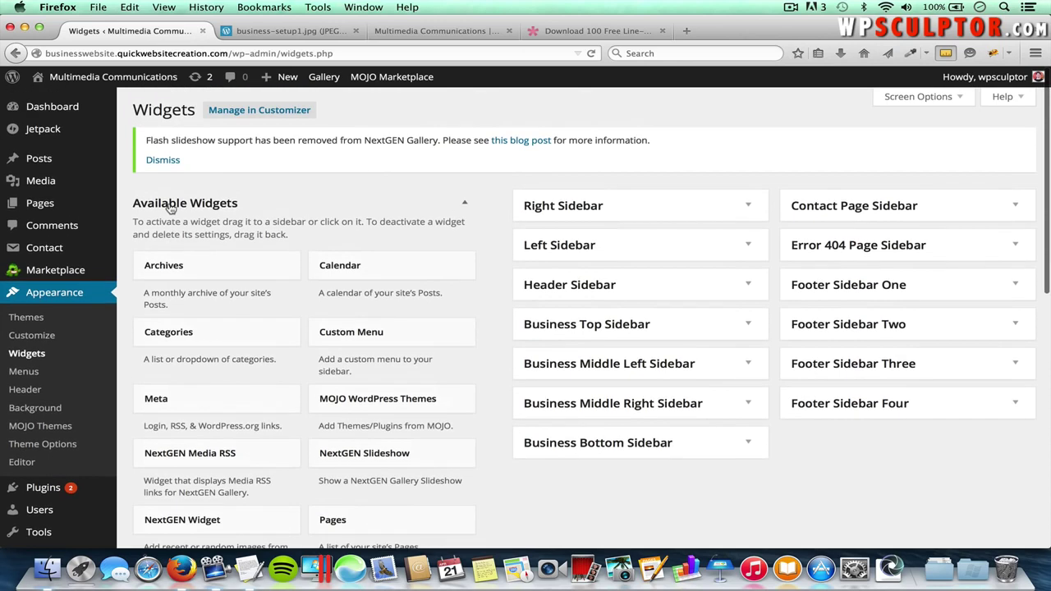
pyautogui.moveTo(40, 203)
pyautogui.click(160, 206)
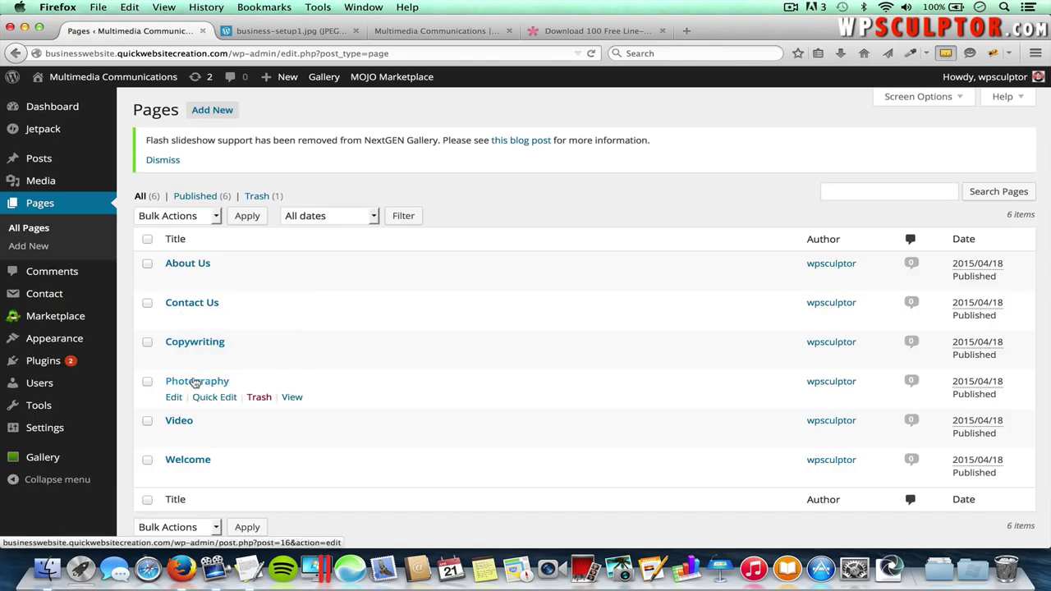
pyautogui.click(195, 383)
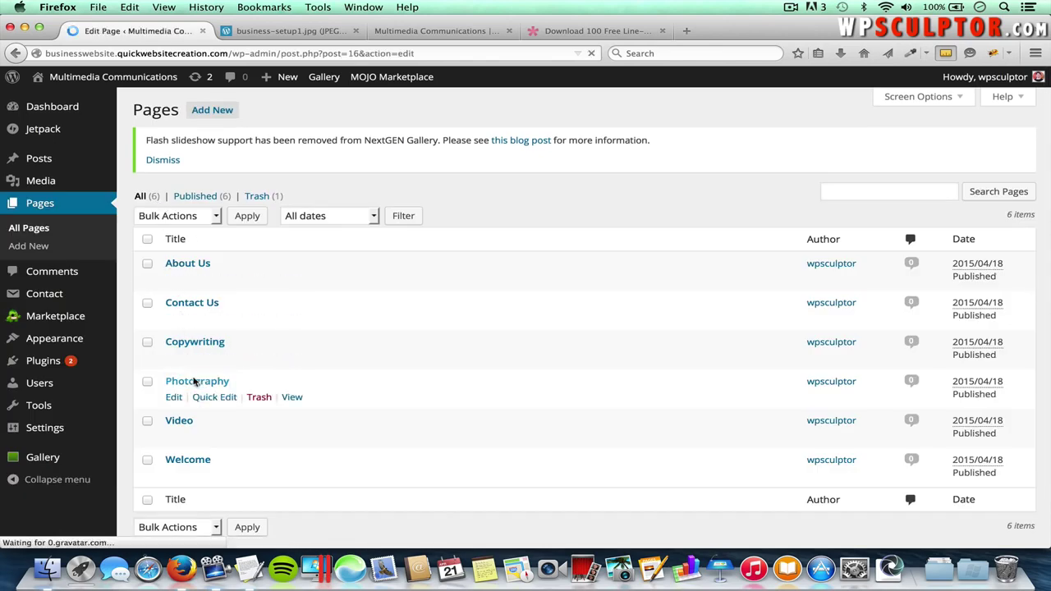
pyautogui.click(927, 97)
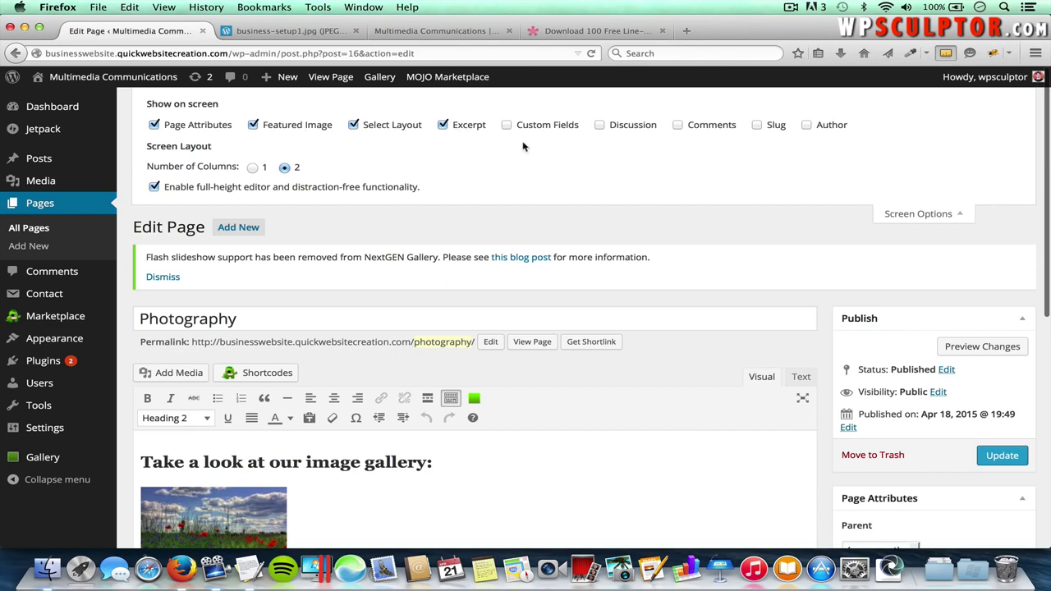
pyautogui.click(904, 215)
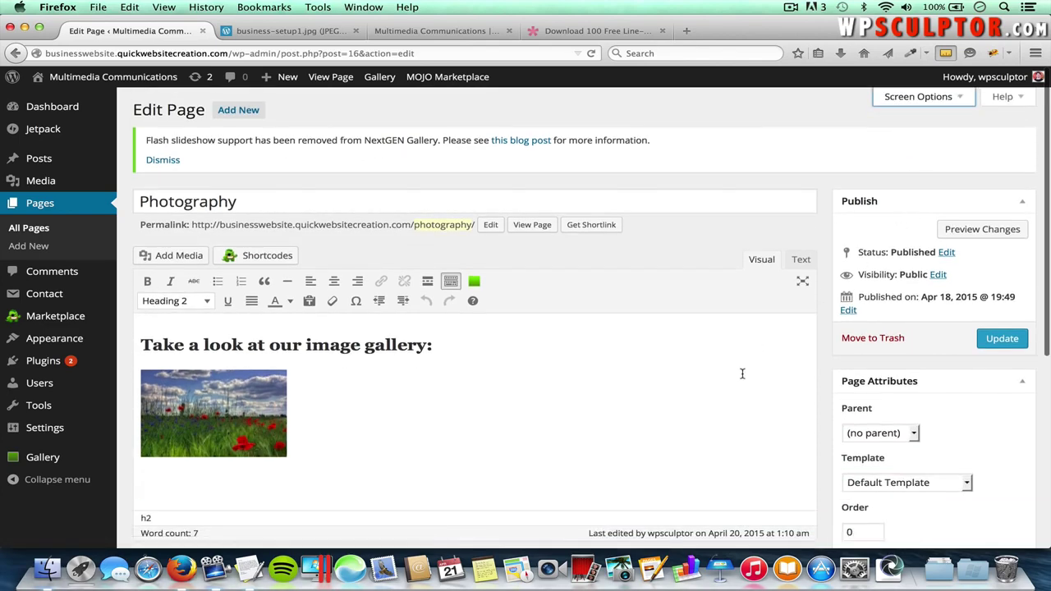
pyautogui.scroll(-3, 742, 373)
# - Paste the 'We offer professional photography…' paragraph from TextEdit into the Excerpt box
pyautogui.click(620, 452)
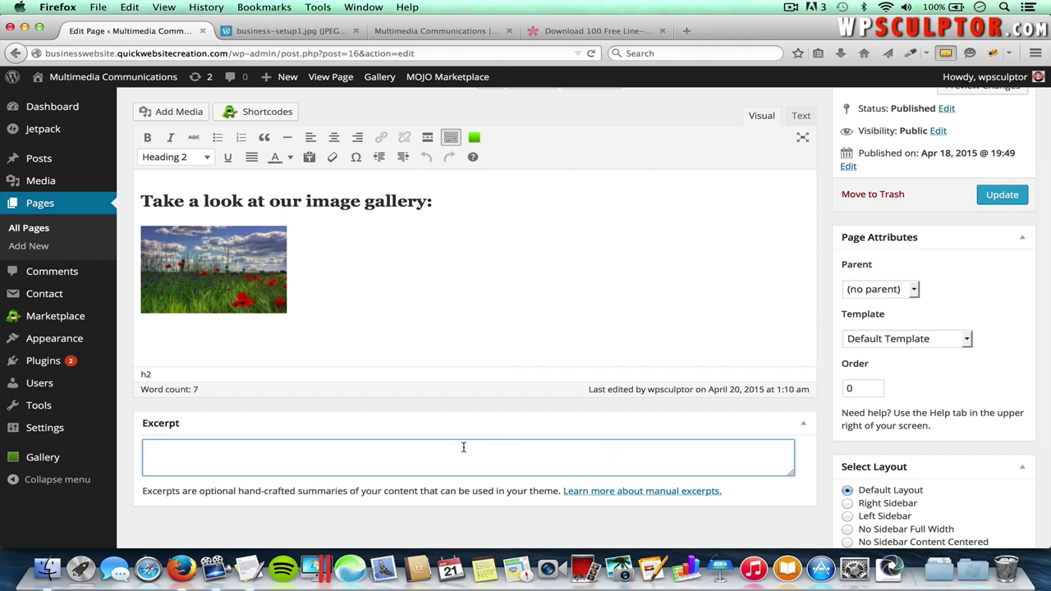
pyautogui.press('super+Tab')
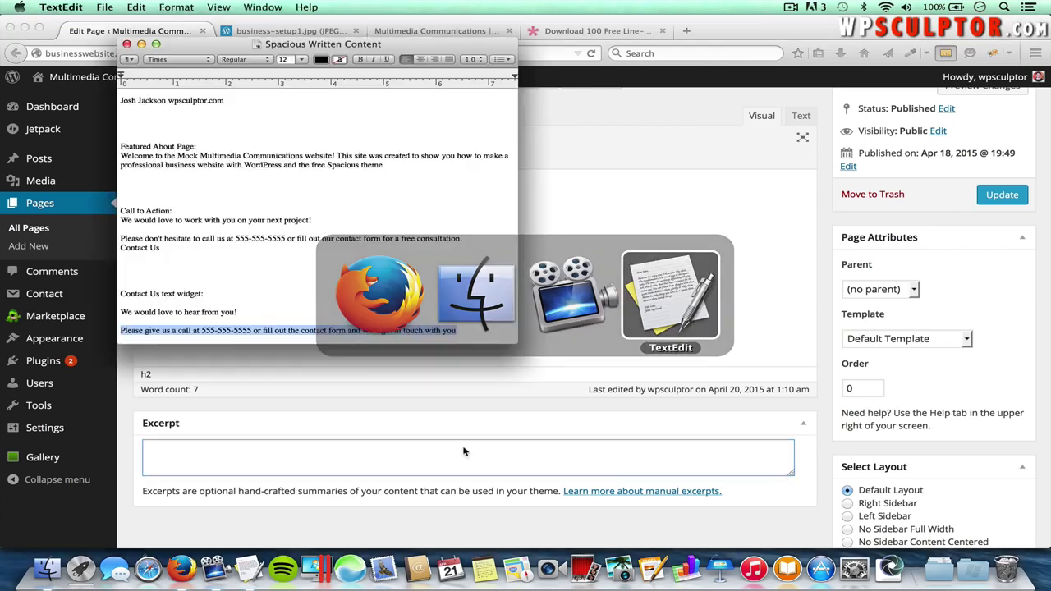
pyautogui.scroll(5, 337, 274)
pyautogui.scroll(5, 338, 274)
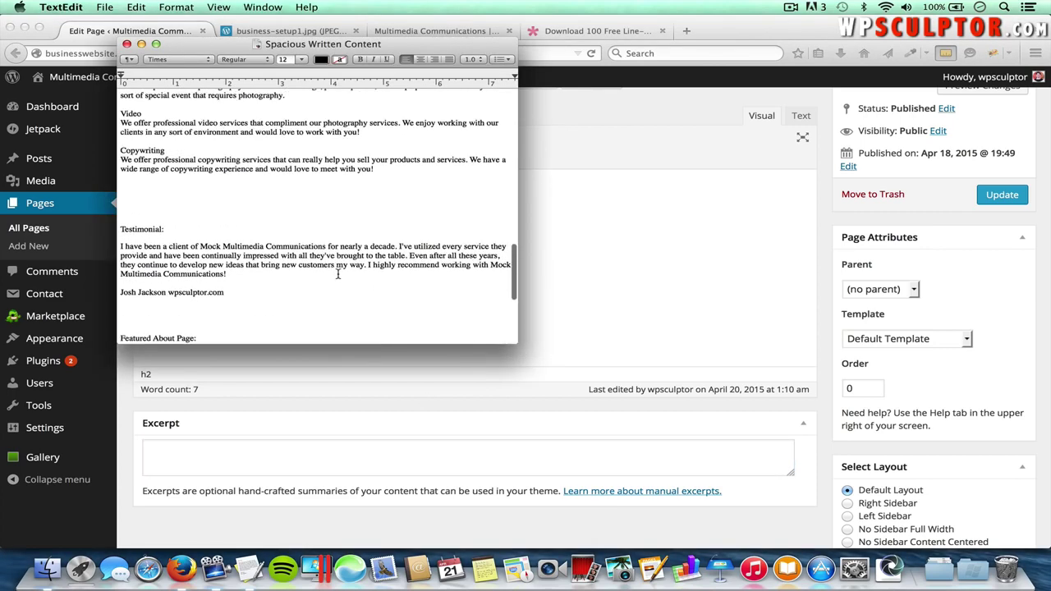
pyautogui.moveTo(284, 182); pyautogui.dragTo(121, 175)
pyautogui.press('super+c')
pyautogui.press('super+Tab')
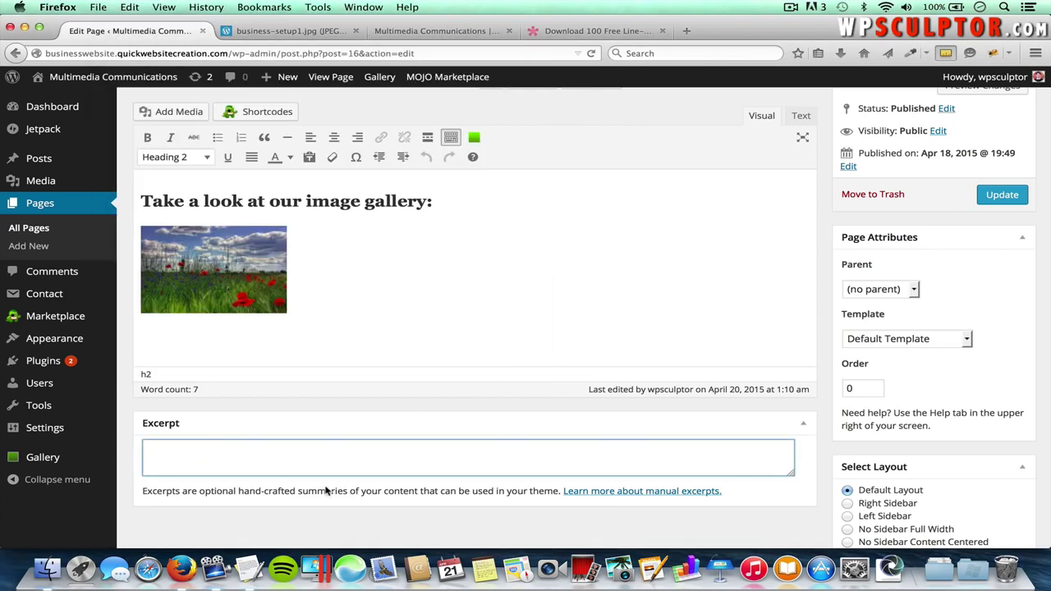
pyautogui.press('super+v')
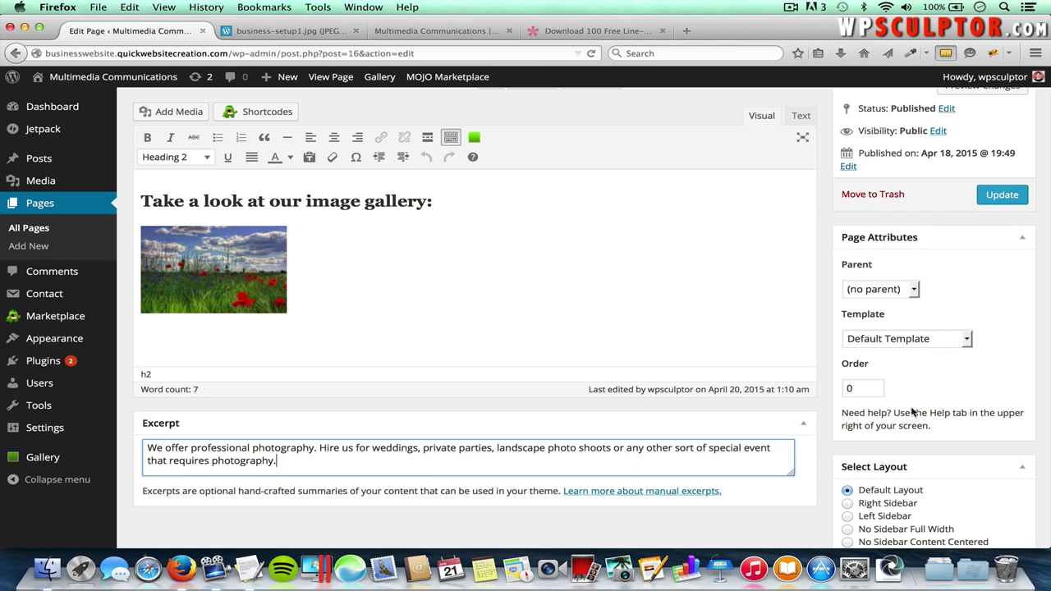
pyautogui.scroll(-3, 839, 465)
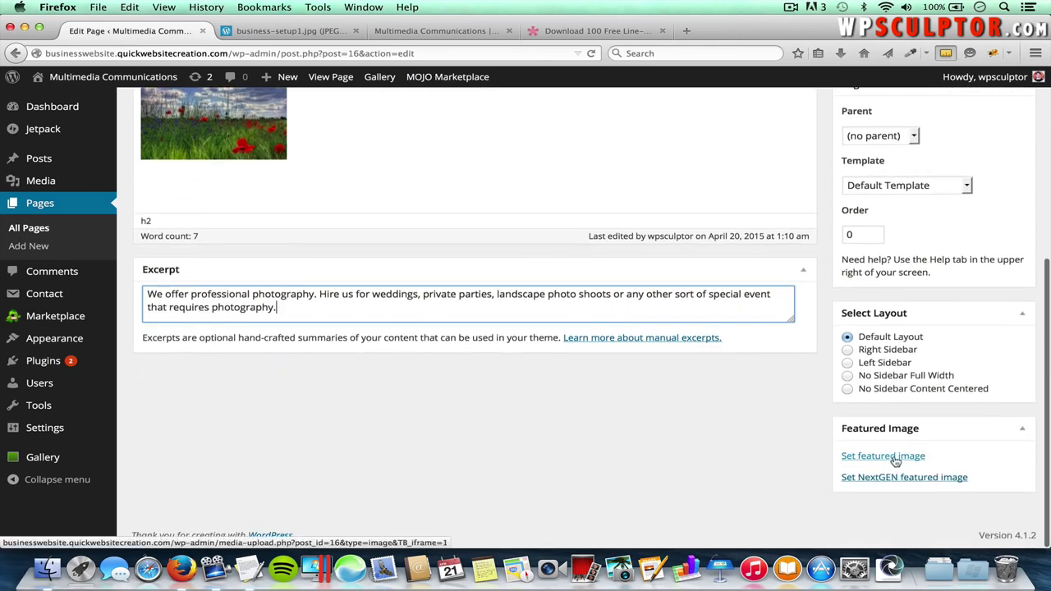
pyautogui.click(894, 458)
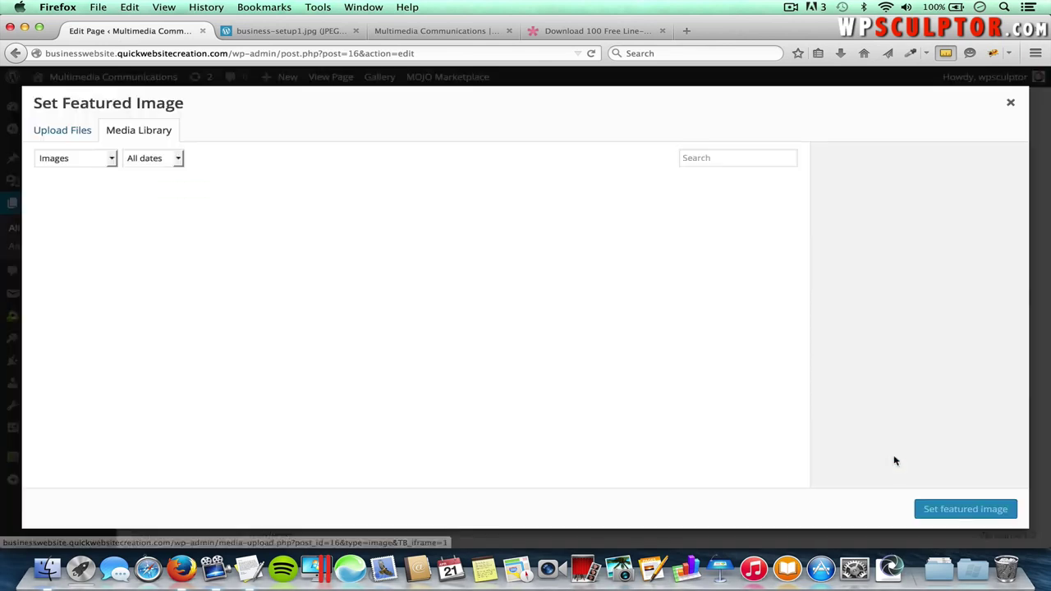
# - In the upload dialog, browse to Downloads > line-icons > PNG > png-64px
pyautogui.click(73, 133)
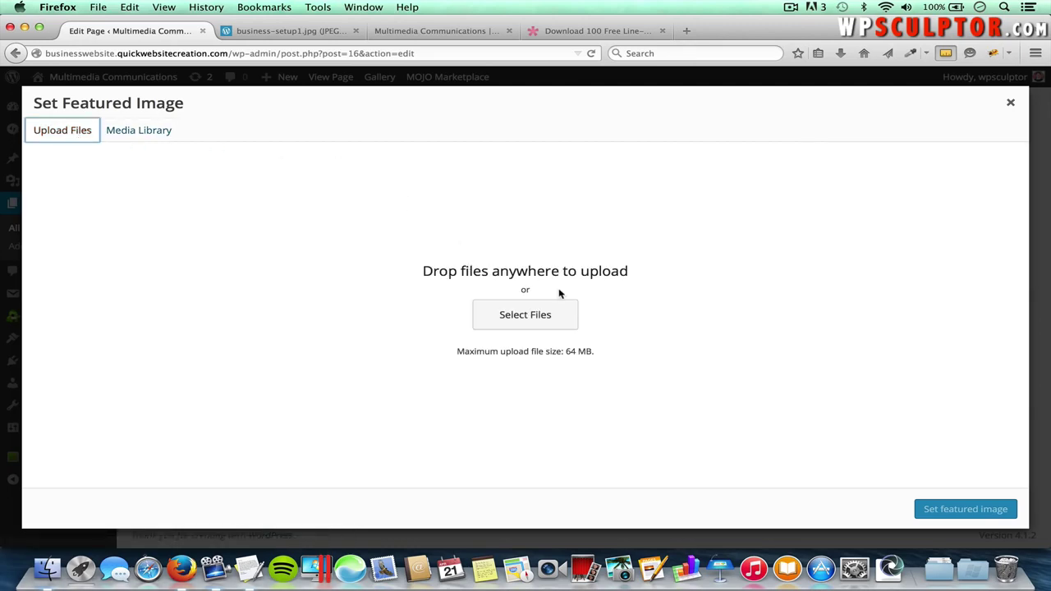
pyautogui.click(542, 323)
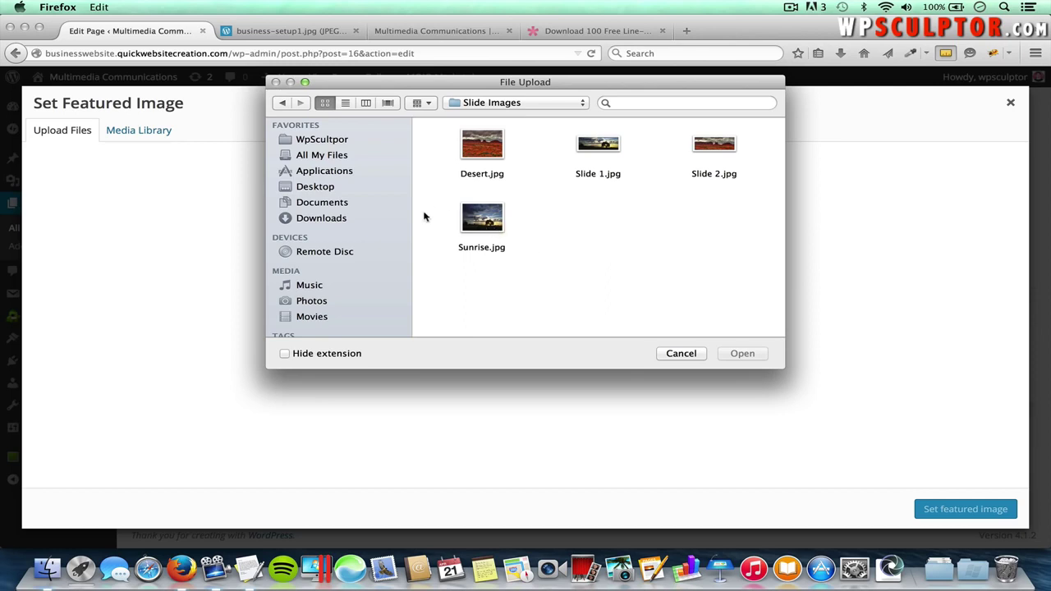
pyautogui.click(340, 219)
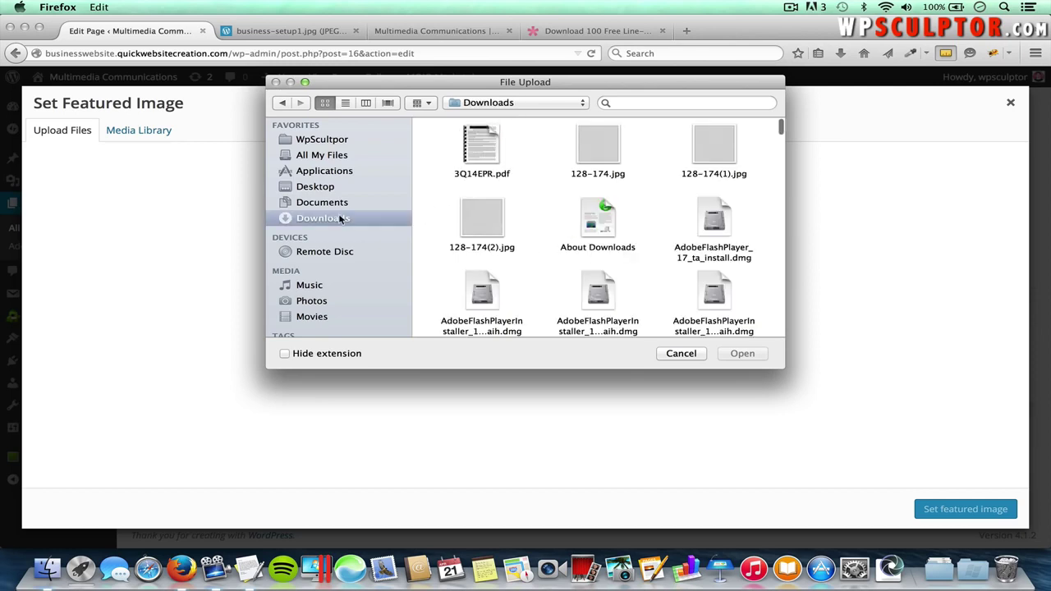
pyautogui.scroll(-10, 594, 260)
pyautogui.click(594, 259)
pyautogui.scroll(-12, 594, 259)
pyautogui.scroll(-15, 594, 260)
pyautogui.scroll(-3, 594, 259)
pyautogui.doubleClick(475, 173)
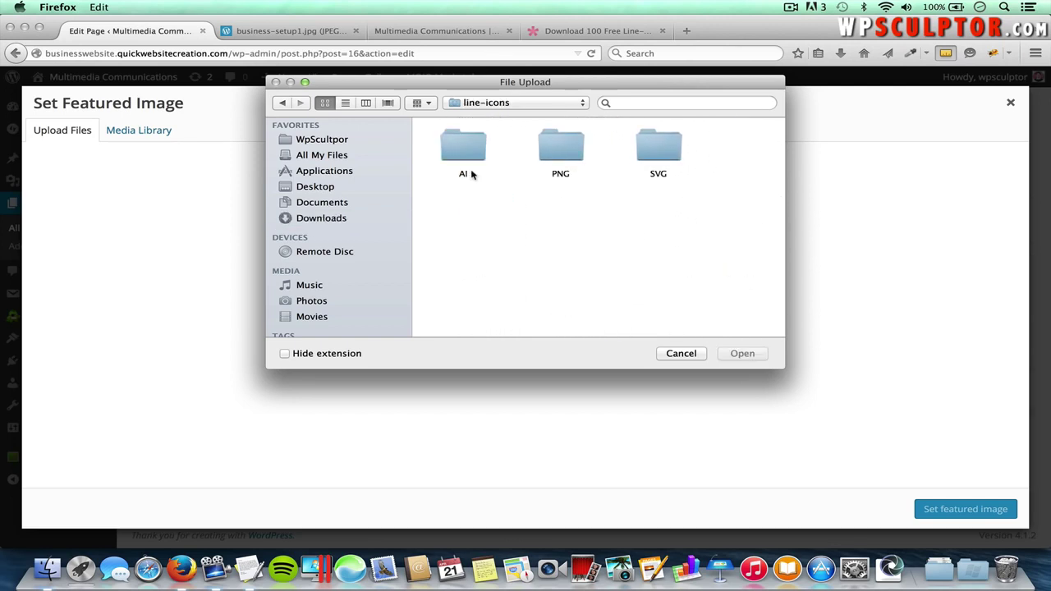
pyautogui.doubleClick(563, 152)
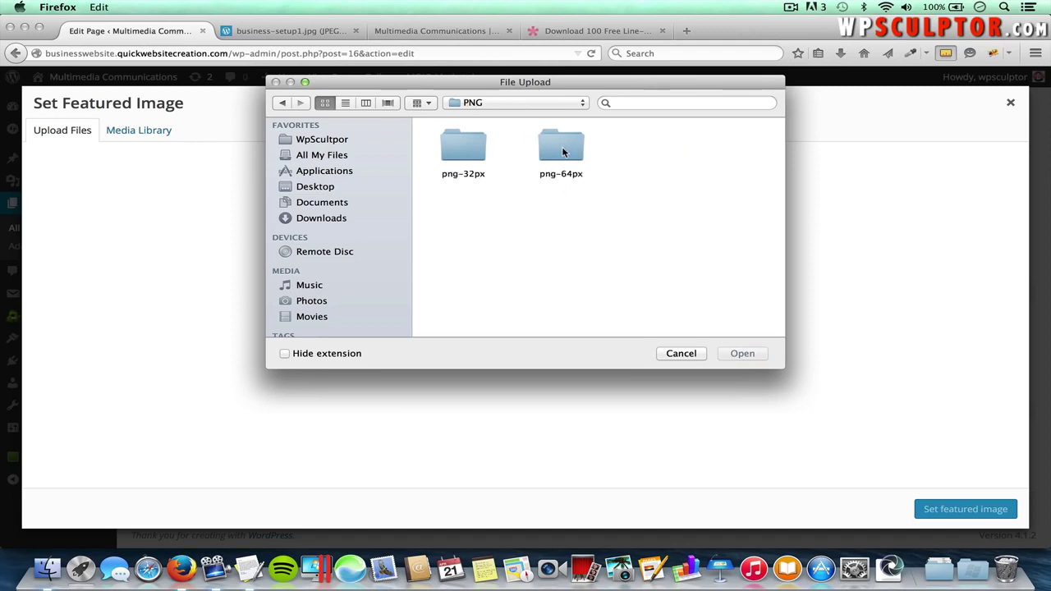
pyautogui.doubleClick(570, 156)
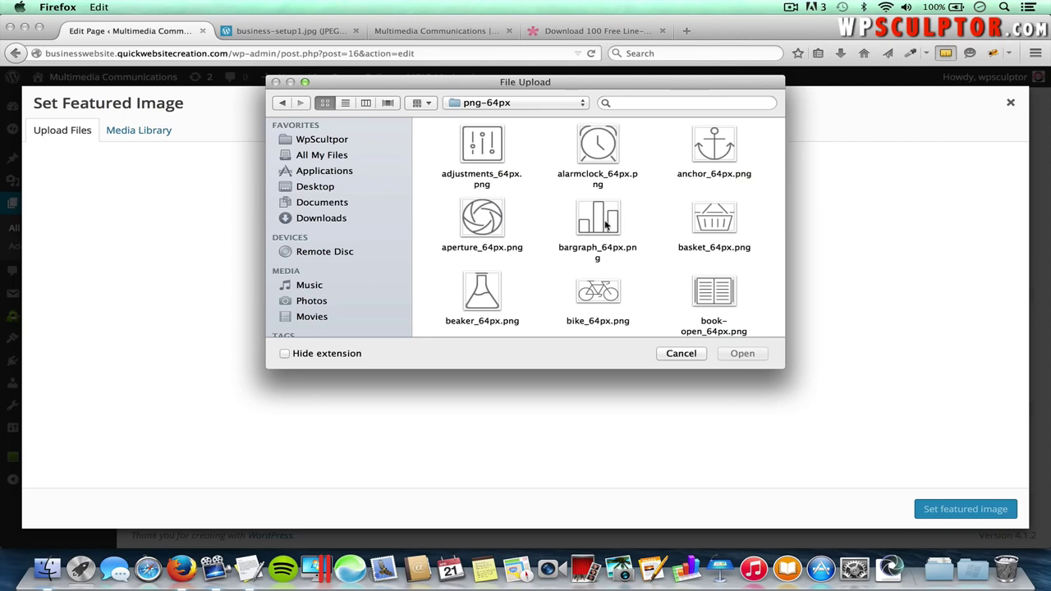
pyautogui.scroll(-10, 664, 244)
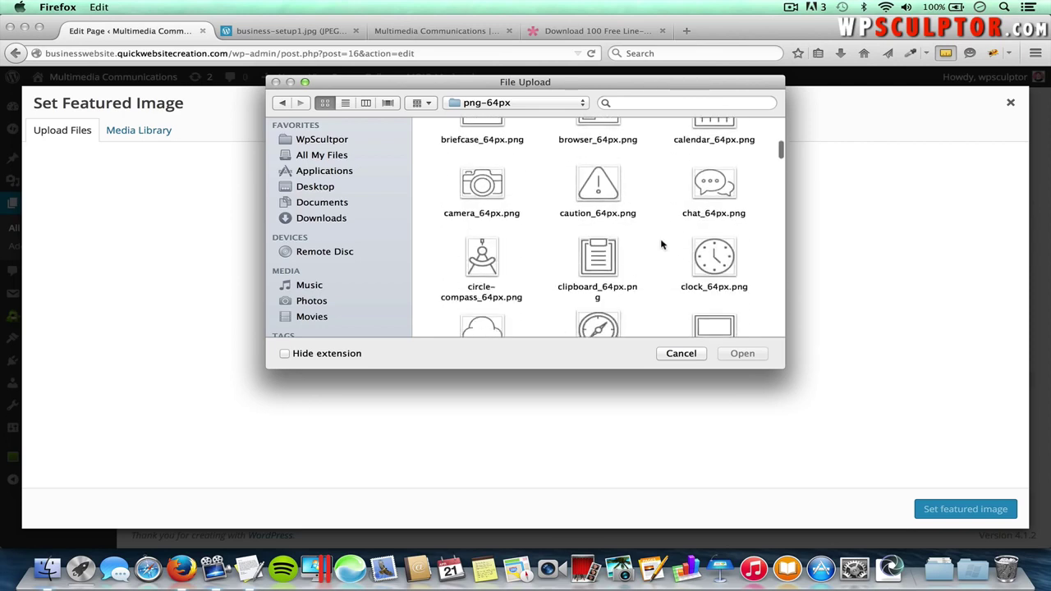
# - Upload camera_64px.png, set it as the featured image, and update the Photography page
pyautogui.click(491, 144)
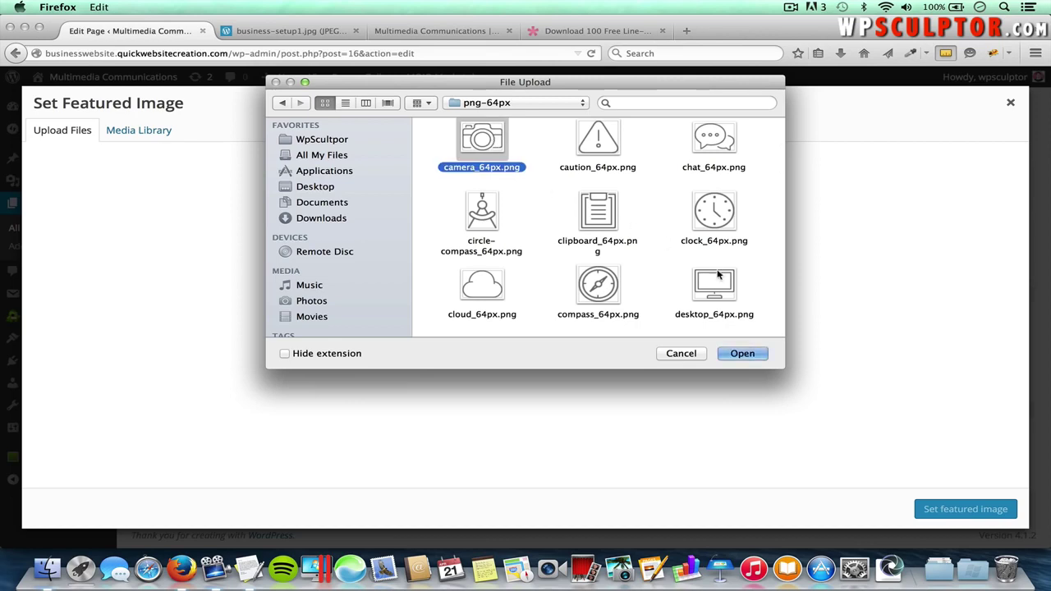
pyautogui.click(742, 354)
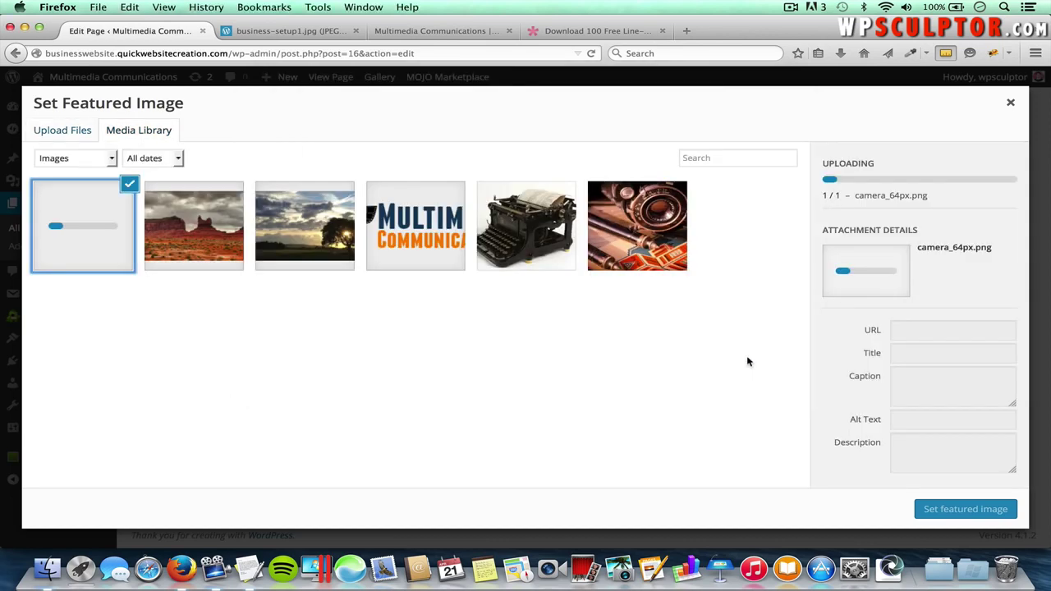
pyautogui.click(966, 509)
pyautogui.scroll(5, 962, 364)
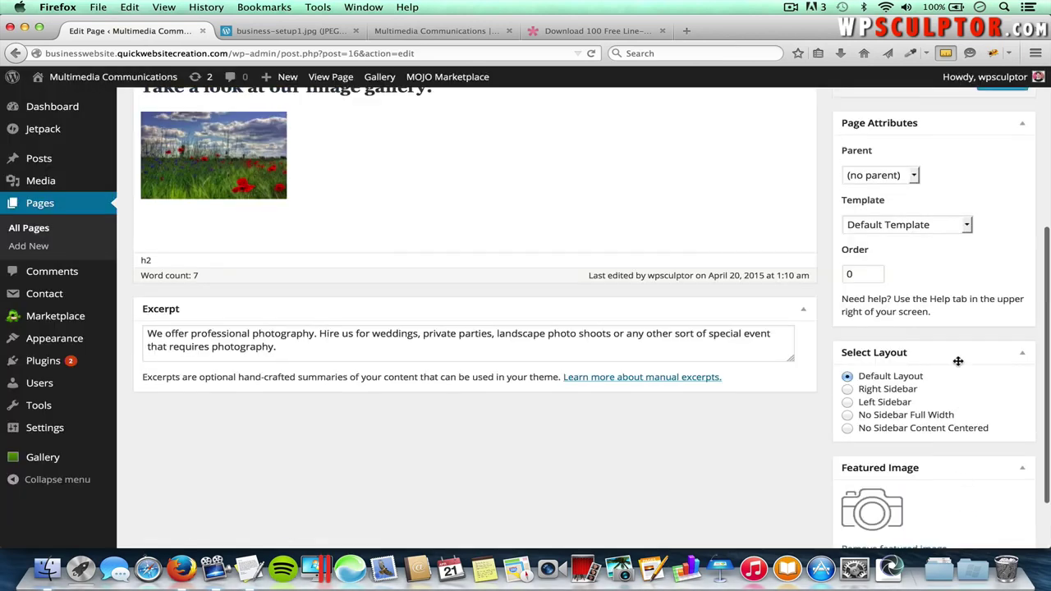
pyautogui.click(1007, 256)
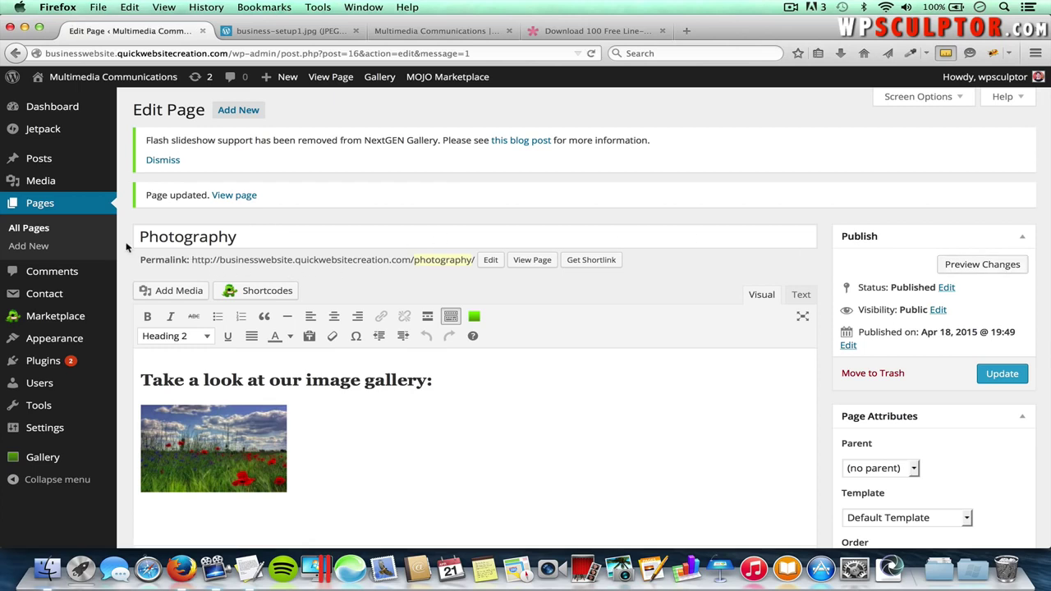
pyautogui.click(37, 232)
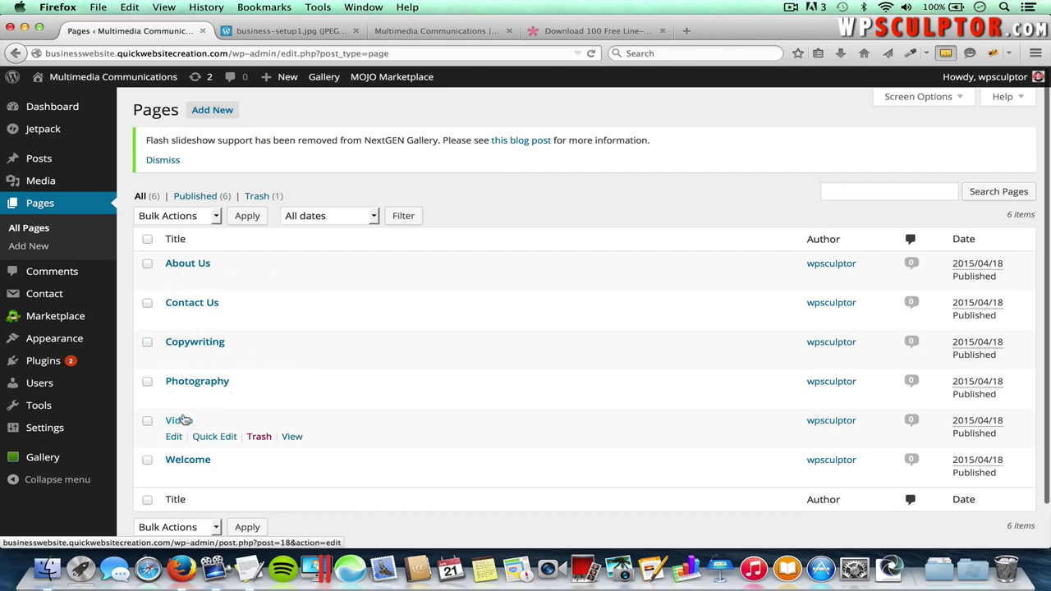
# - Paste the Video services paragraph from TextEdit into the Video page's Excerpt
pyautogui.click(178, 424)
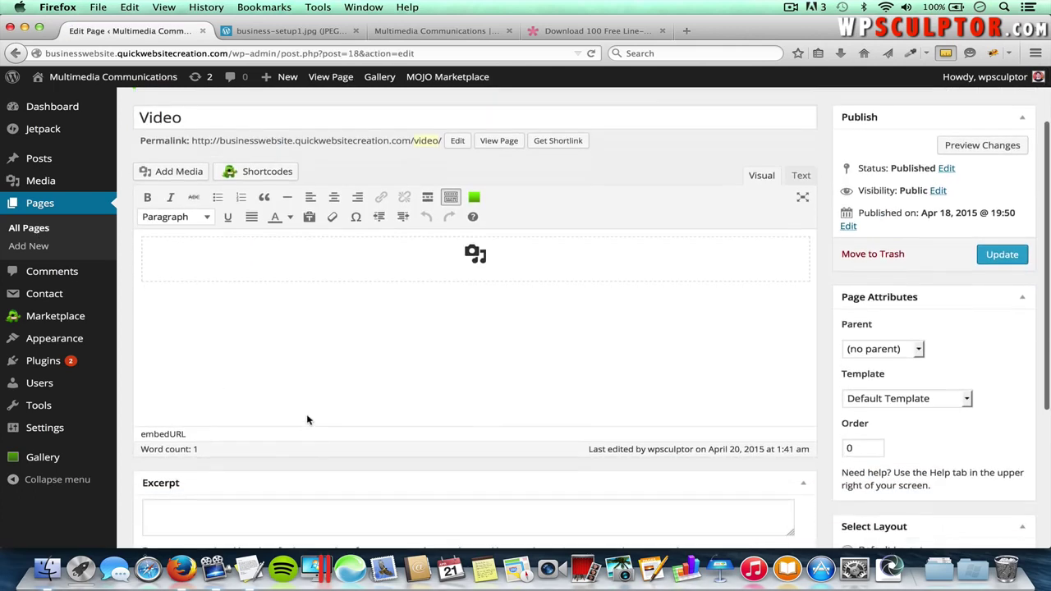
pyautogui.scroll(-5, 308, 421)
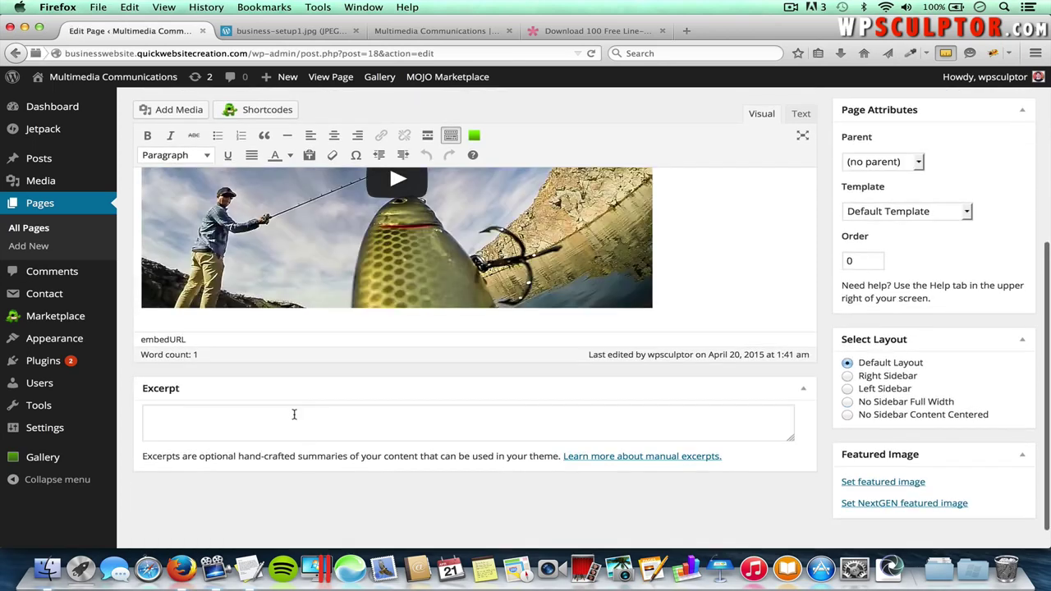
pyautogui.click(294, 415)
pyautogui.press('super+Tab')
pyautogui.moveTo(359, 219); pyautogui.dragTo(120, 209)
pyautogui.press('super+c')
pyautogui.press('super+Tab')
pyautogui.press('super+v')
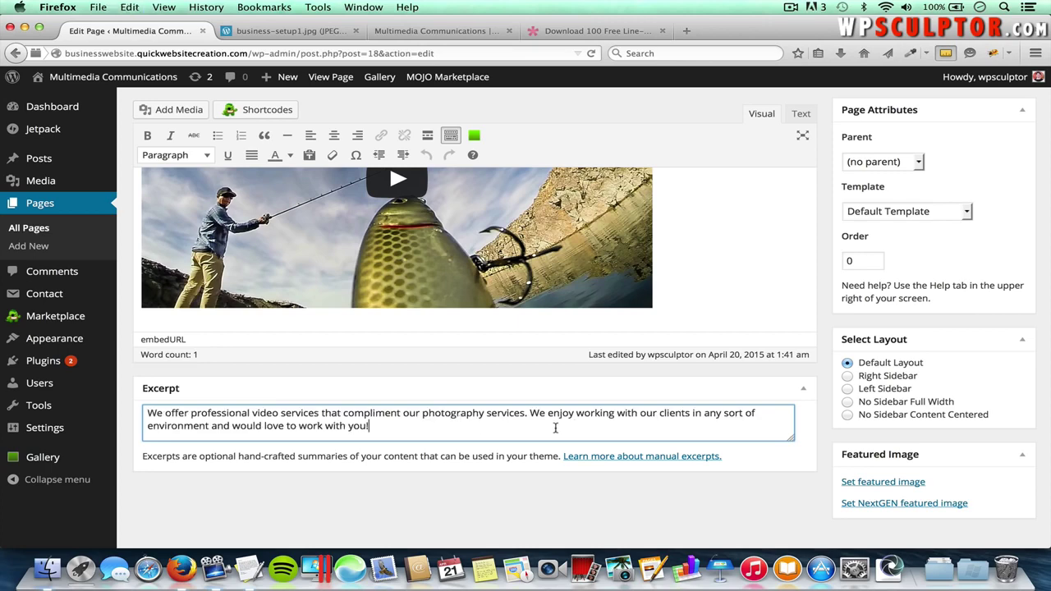
# - Upload video_64px.png as the Video page's featured image and update the page
pyautogui.click(899, 483)
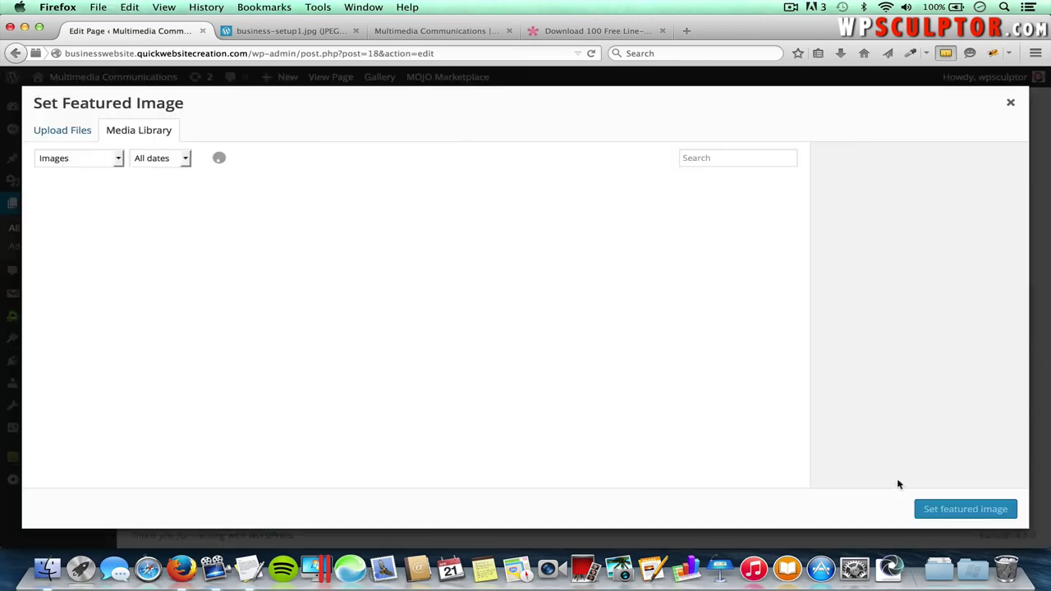
pyautogui.click(71, 131)
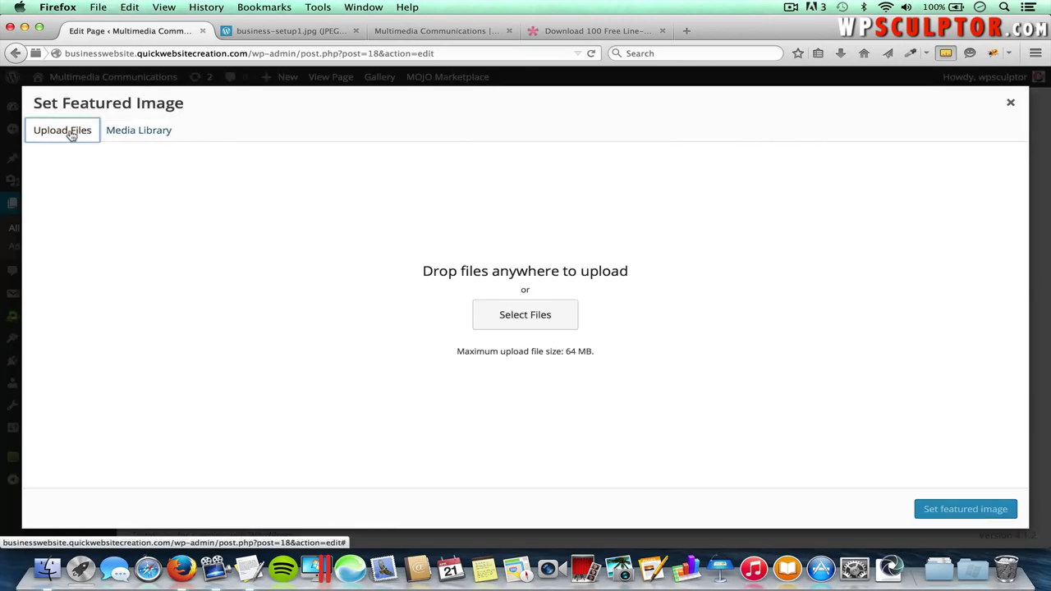
pyautogui.click(532, 317)
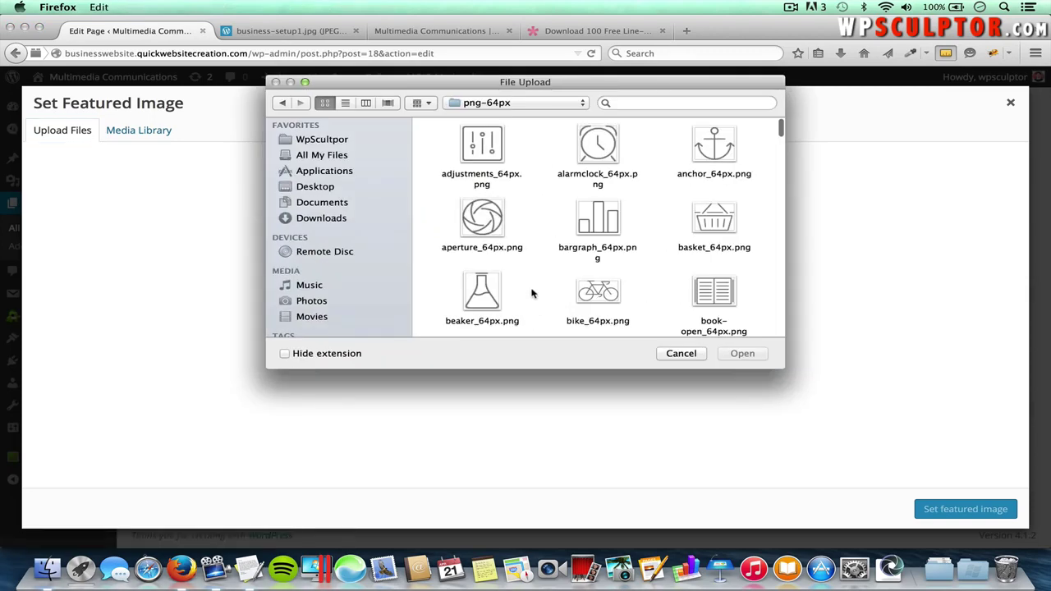
pyautogui.scroll(-20, 642, 267)
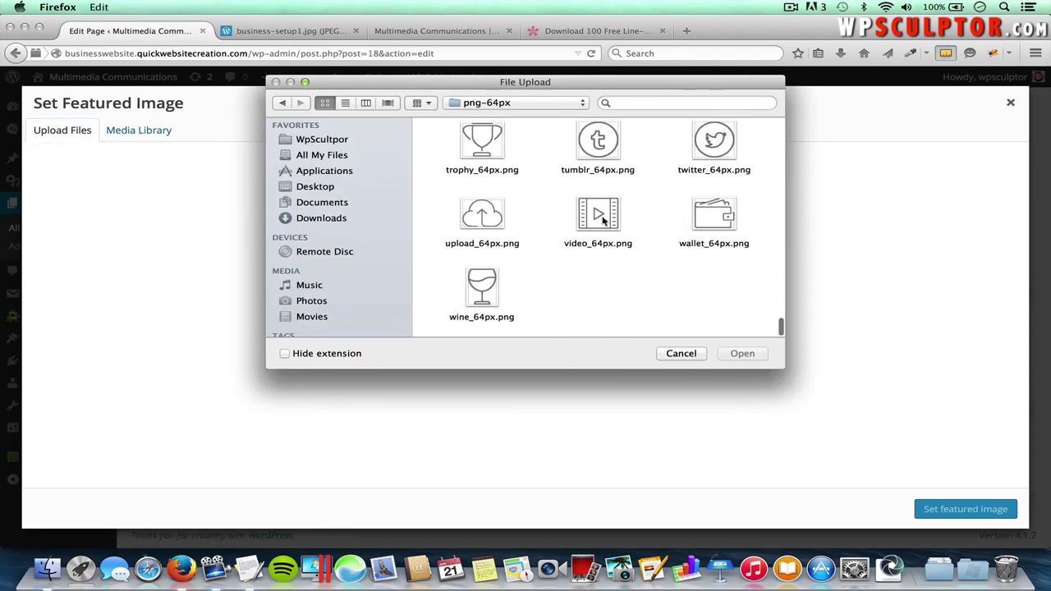
pyautogui.click(602, 228)
pyautogui.click(748, 355)
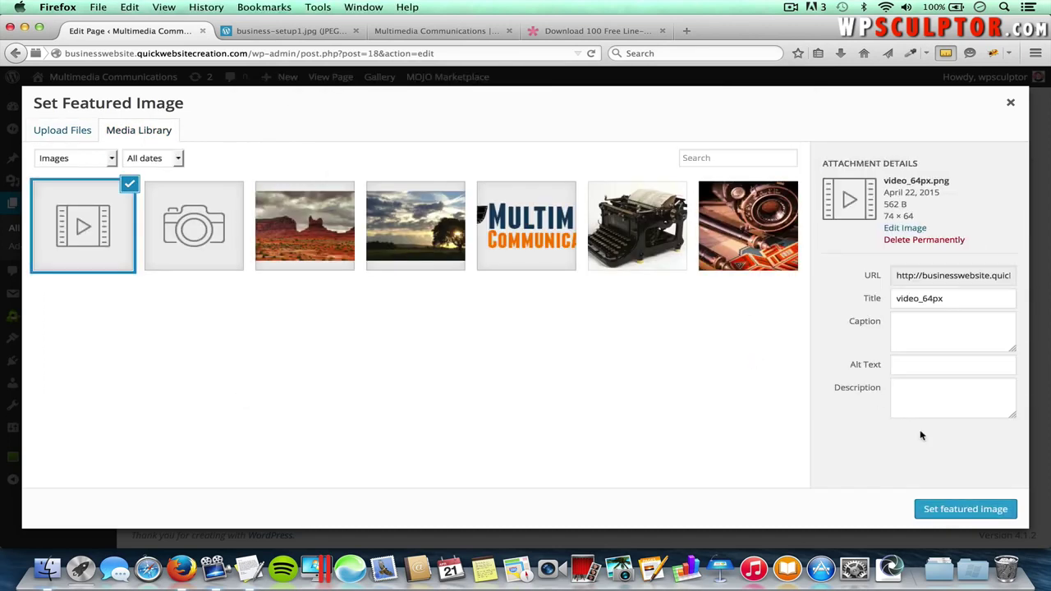
pyautogui.click(938, 510)
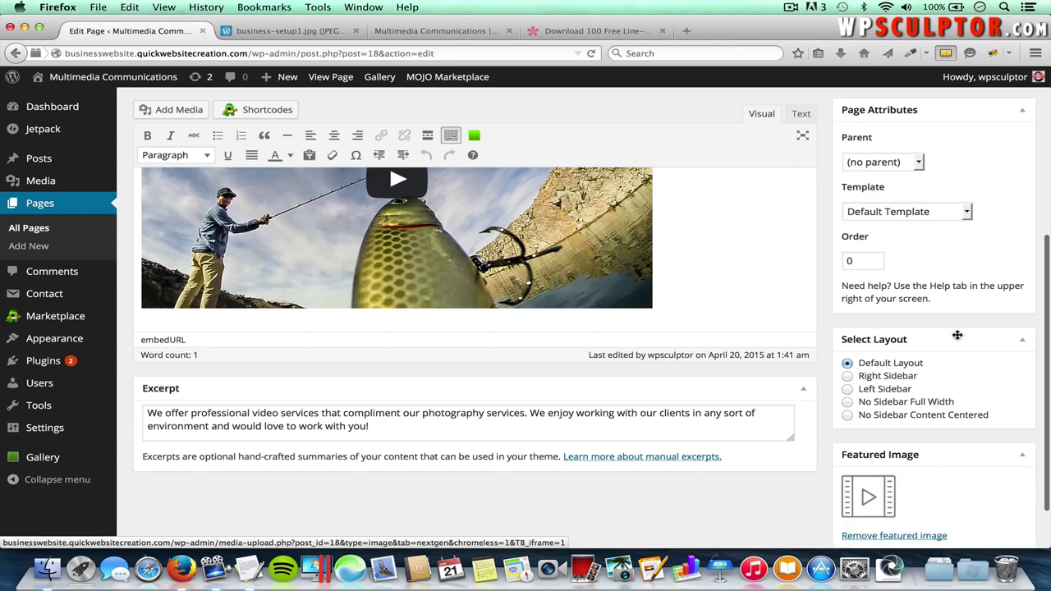
pyautogui.scroll(5, 958, 335)
pyautogui.click(1002, 338)
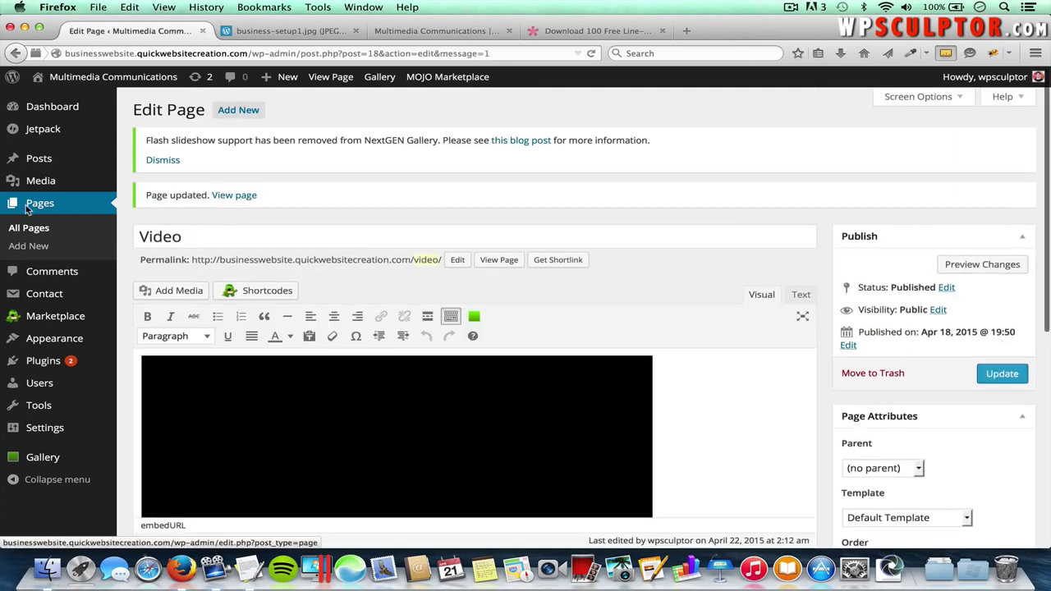
pyautogui.click(36, 229)
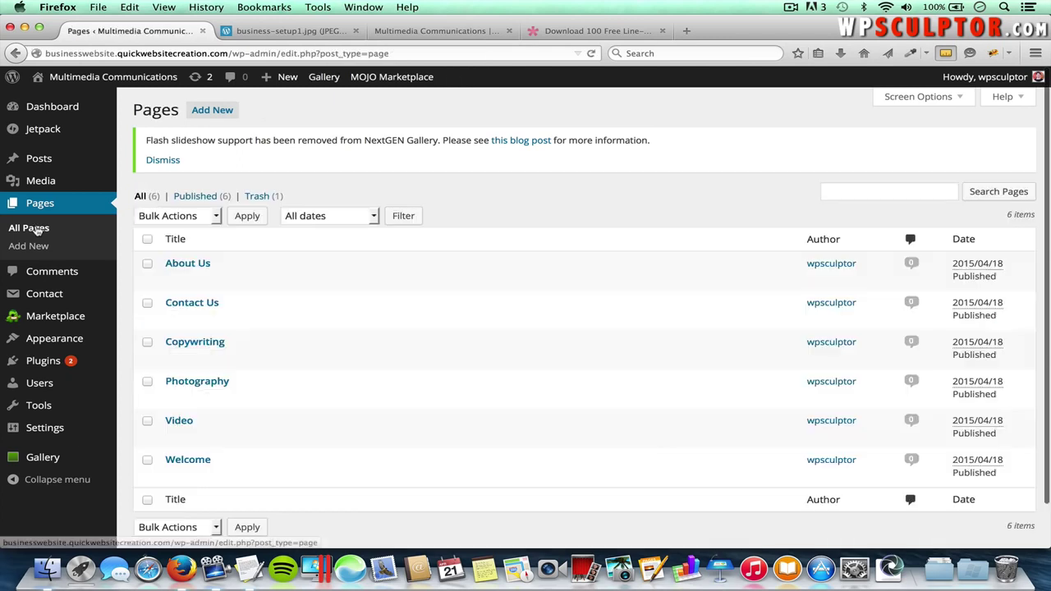
# - Paste the copywriting-services paragraph from the notes into the Copywriting page's excerpt
pyautogui.click(205, 345)
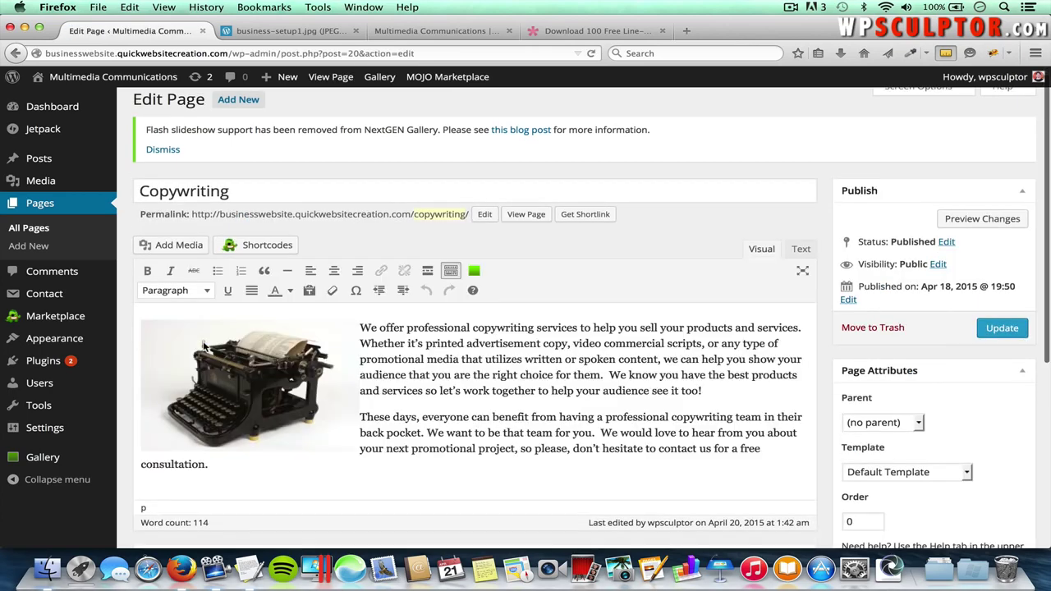
pyautogui.scroll(-3, 202, 343)
pyautogui.press('super+Tab')
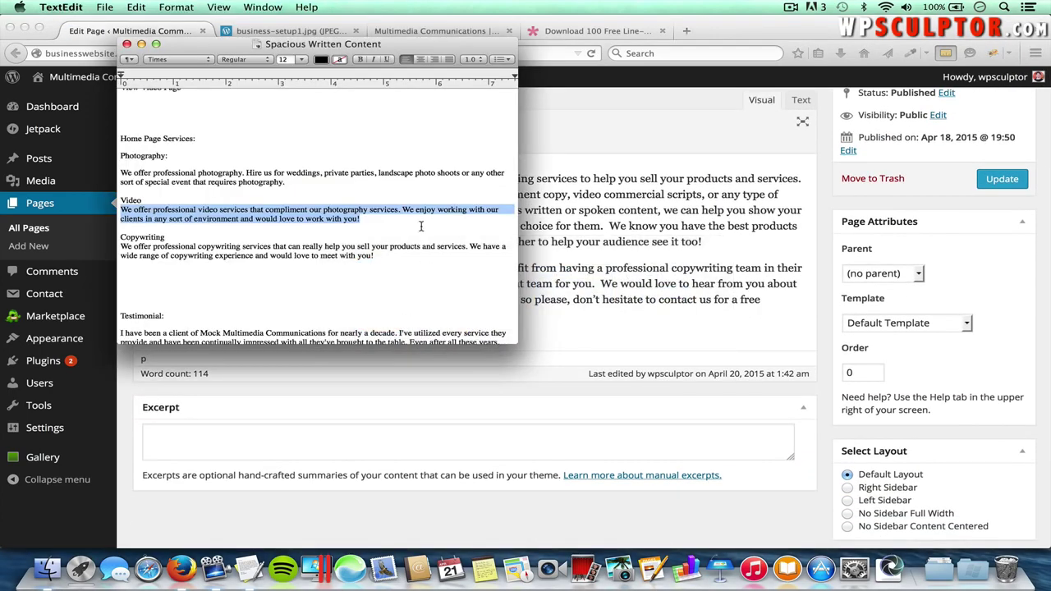
pyautogui.moveTo(376, 256); pyautogui.dragTo(120, 246)
pyautogui.press('super+c')
pyautogui.press('super+Tab')
pyautogui.click(227, 441)
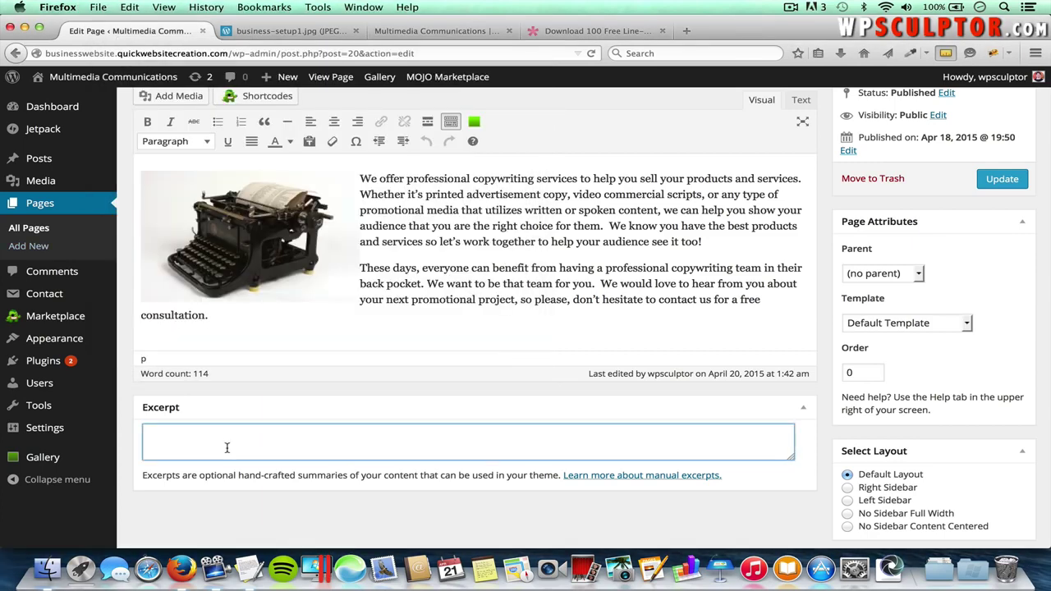
pyautogui.press('super+v')
# - Upload edit_64px.png as the Copywriting featured image and update the page
pyautogui.scroll(-3, 821, 443)
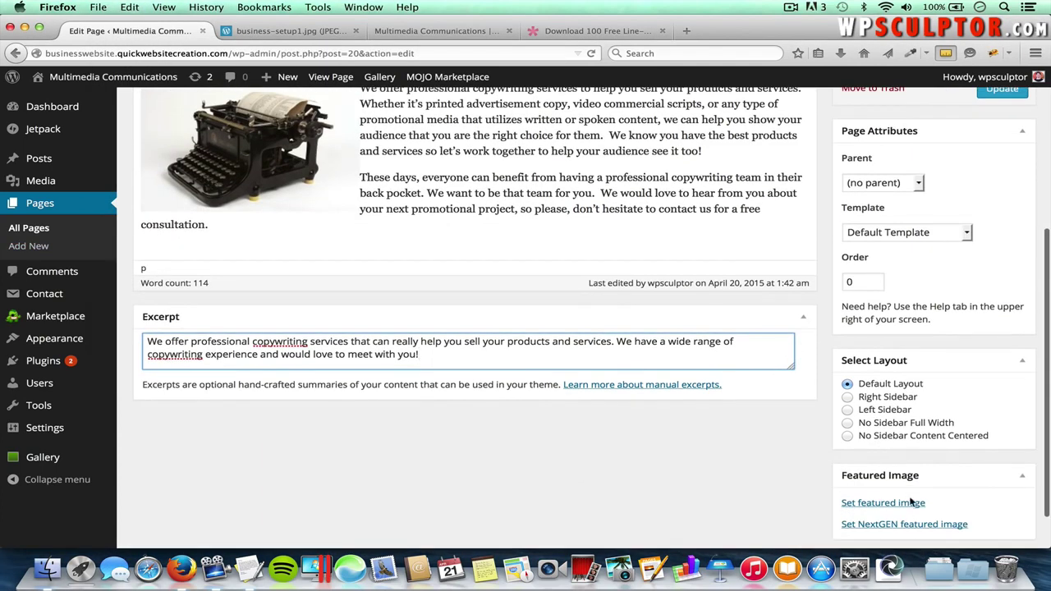
pyautogui.click(900, 502)
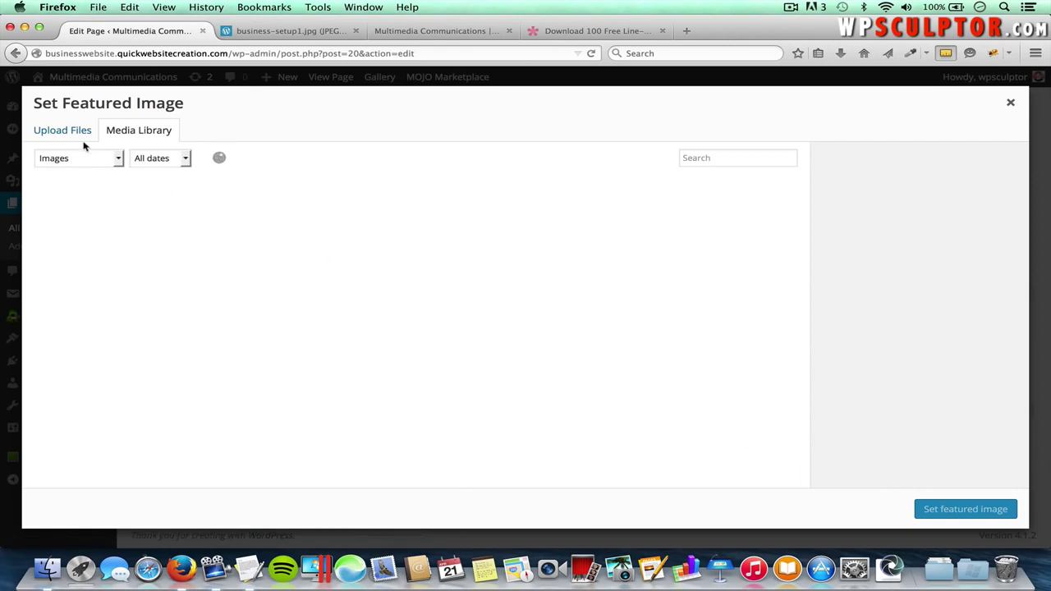
pyautogui.click(74, 136)
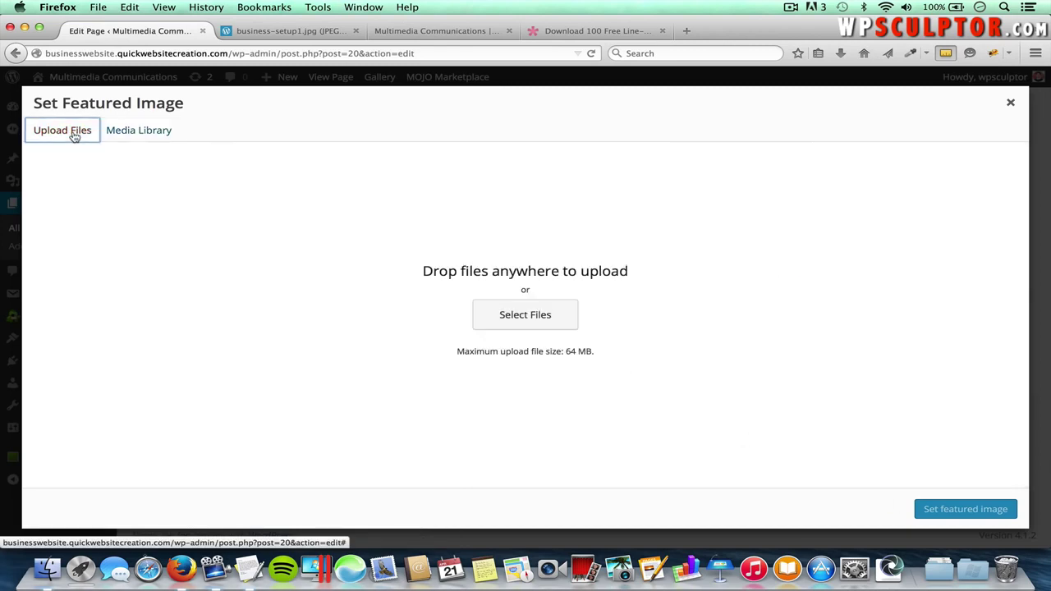
pyautogui.click(527, 321)
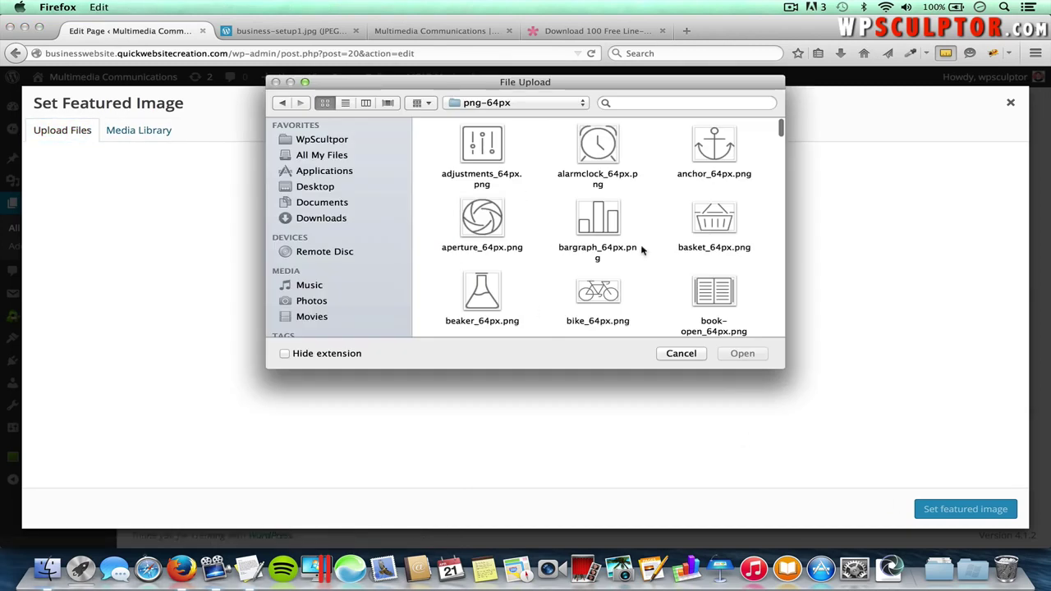
pyautogui.scroll(-10, 626, 231)
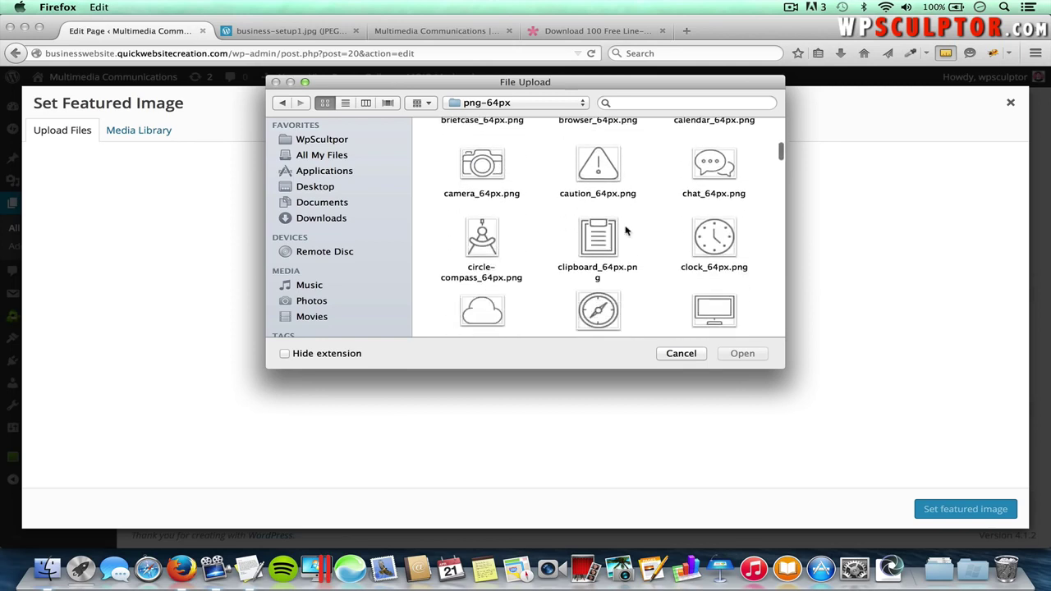
pyautogui.scroll(-2, 625, 231)
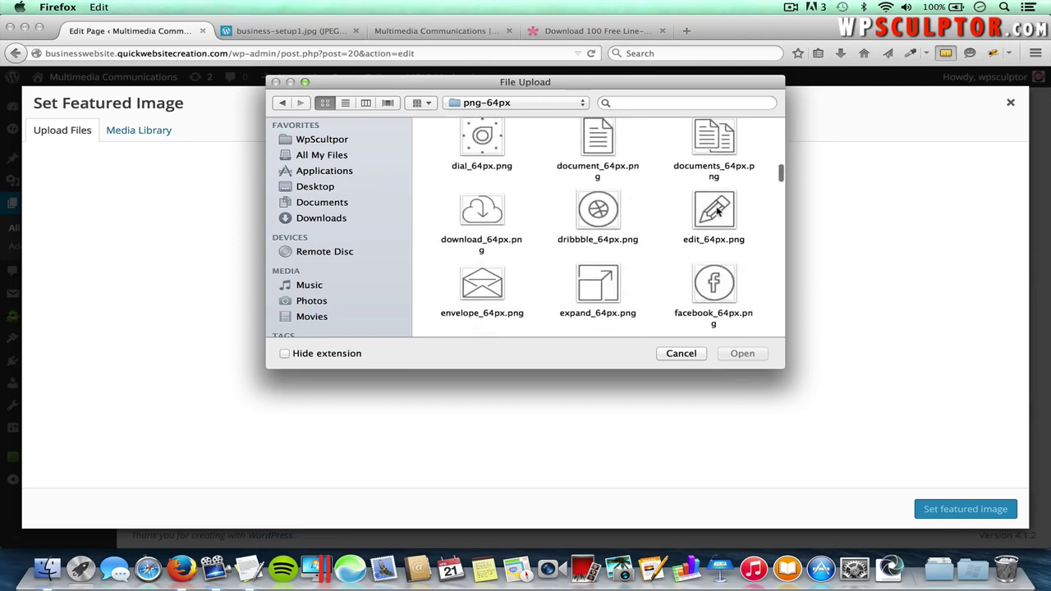
pyautogui.click(716, 210)
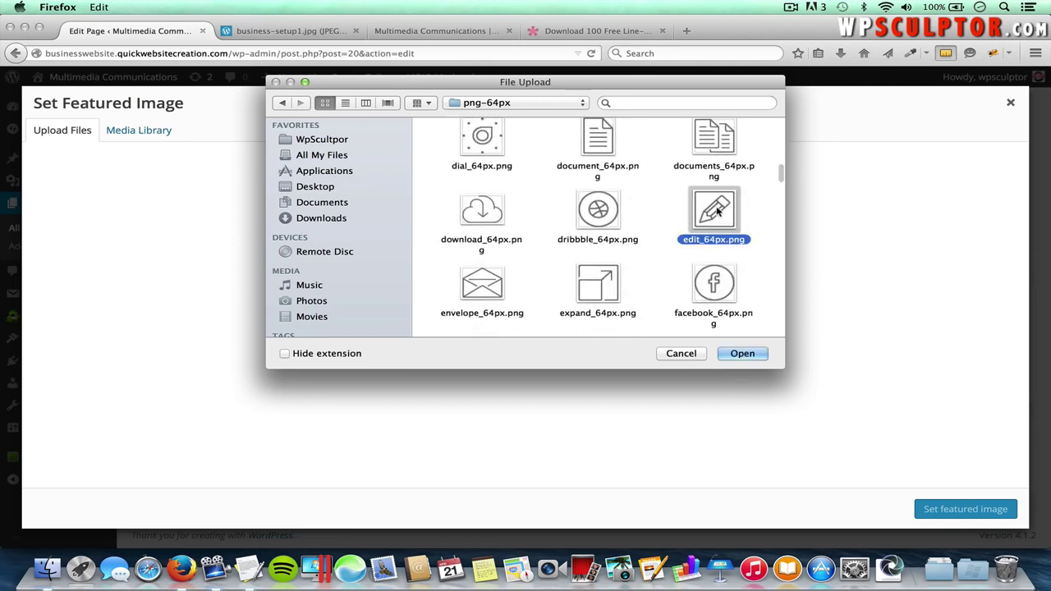
pyautogui.click(748, 357)
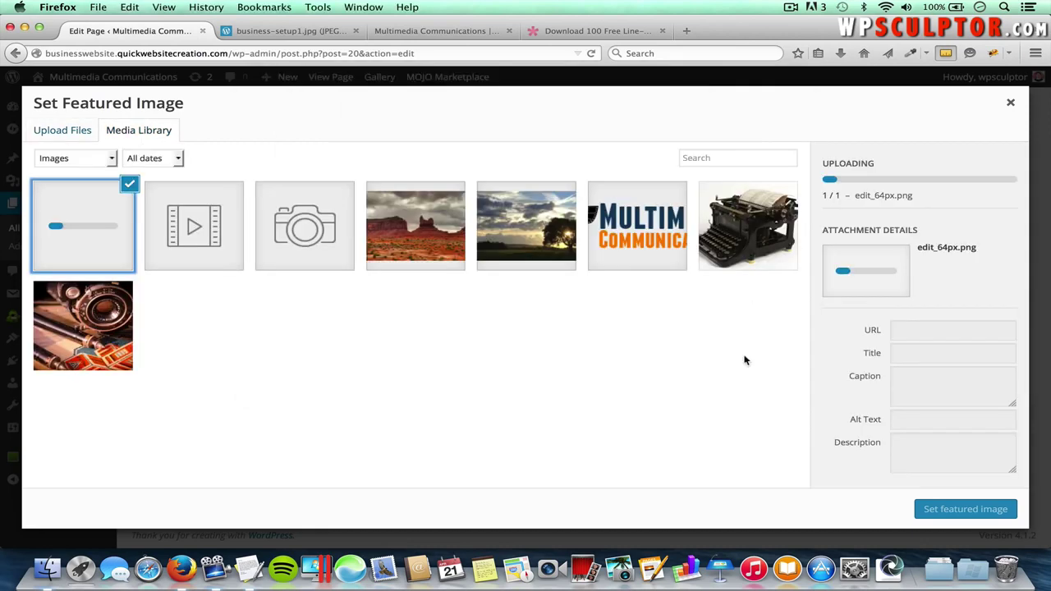
pyautogui.click(977, 510)
pyautogui.scroll(3, 1002, 331)
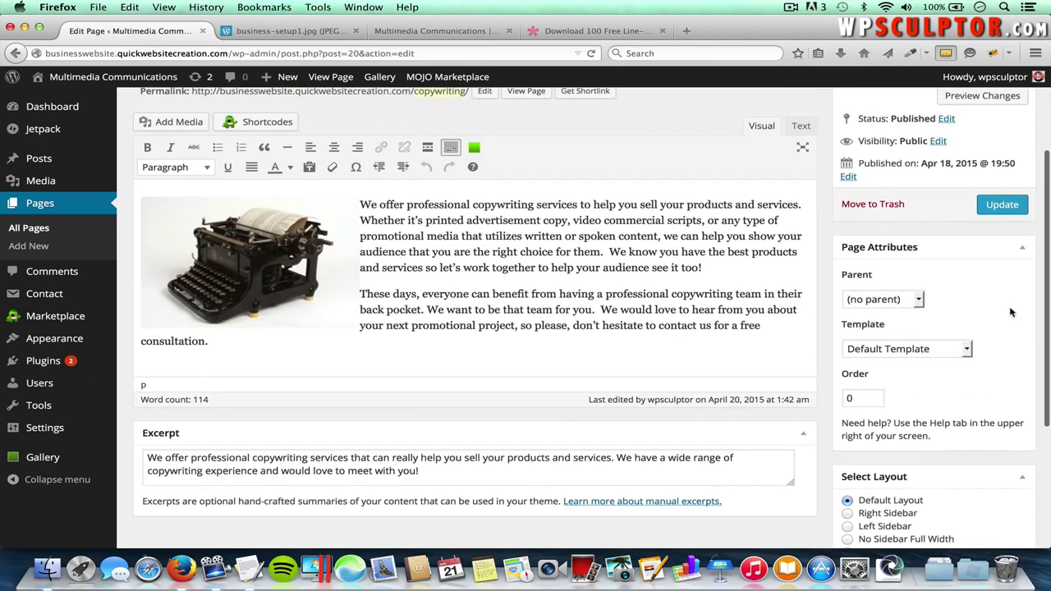
pyautogui.click(1002, 205)
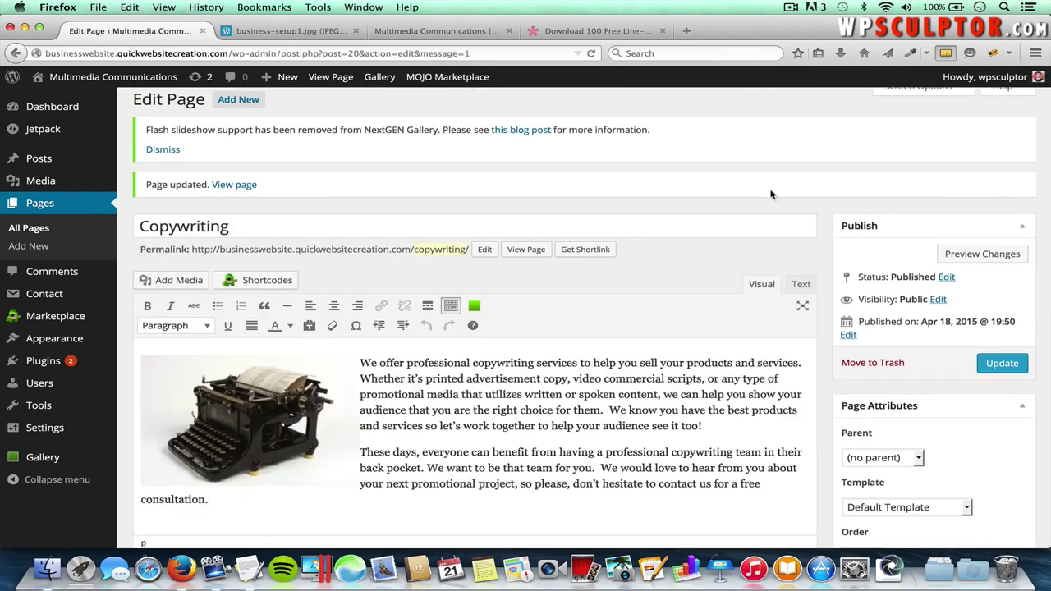
pyautogui.moveTo(99, 340)
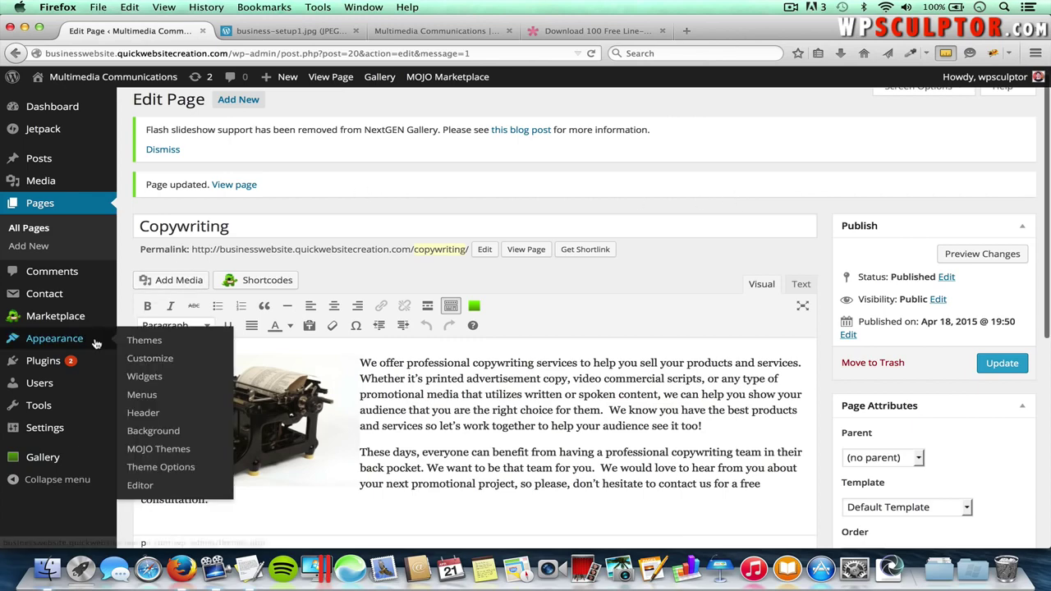
# - Add the TG: Services widget to the Business Top Sidebar
pyautogui.click(156, 377)
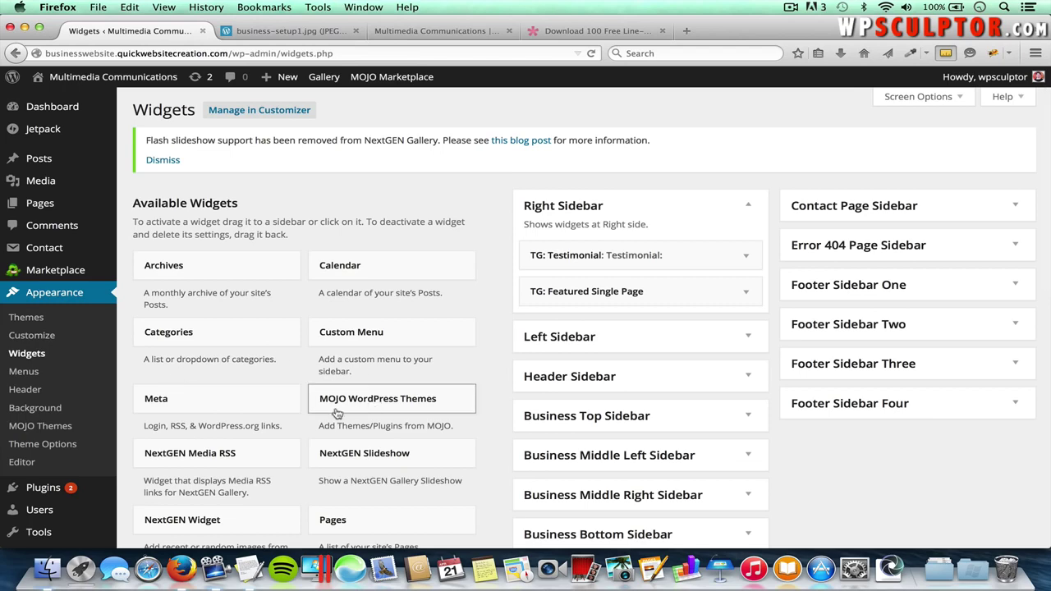
pyautogui.scroll(-5, 386, 418)
pyautogui.scroll(-4, 385, 418)
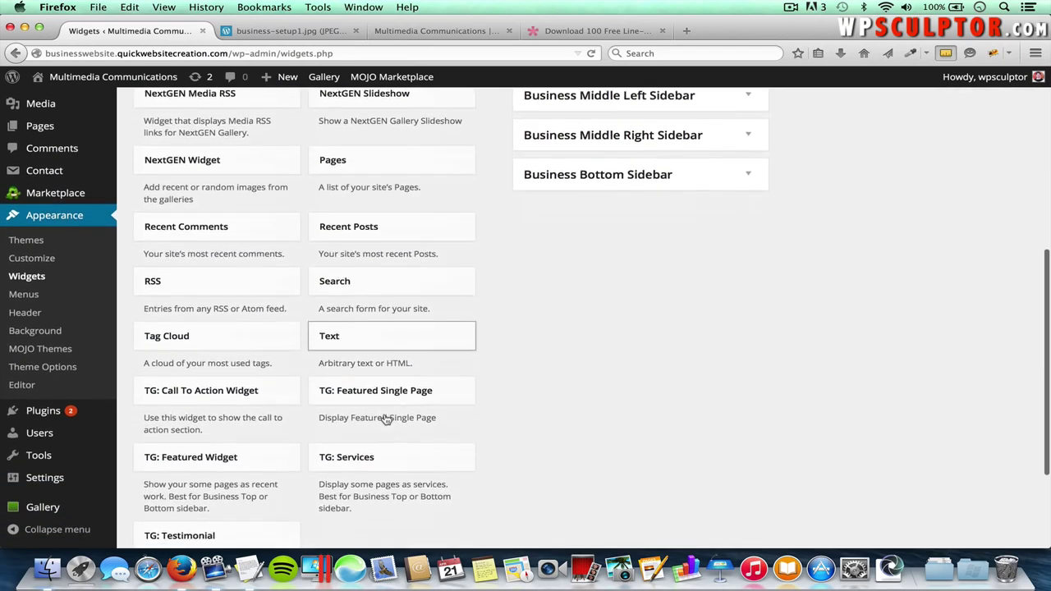
pyautogui.click(388, 389)
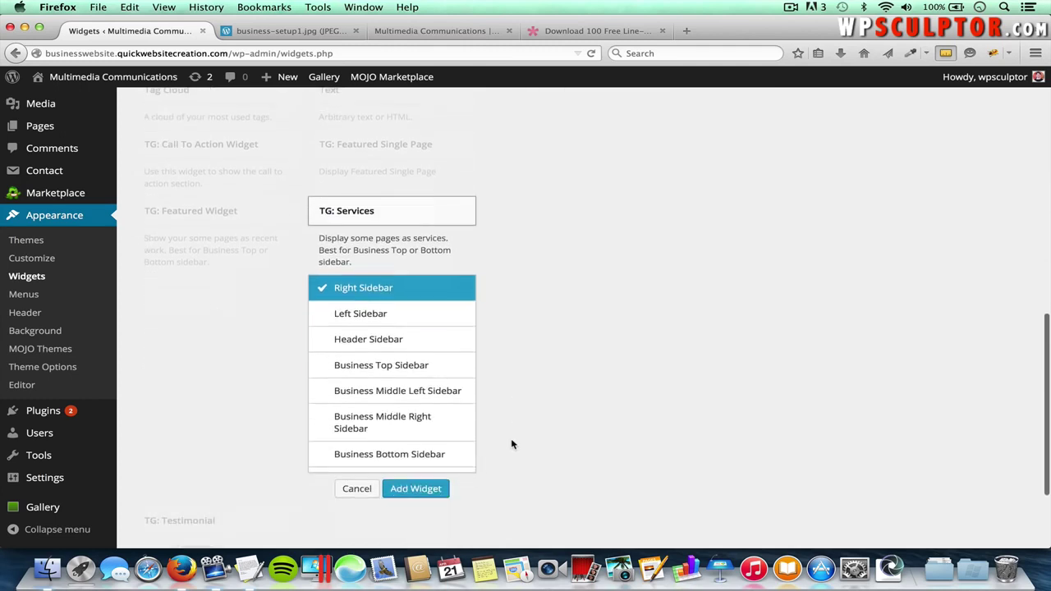
pyautogui.click(410, 355)
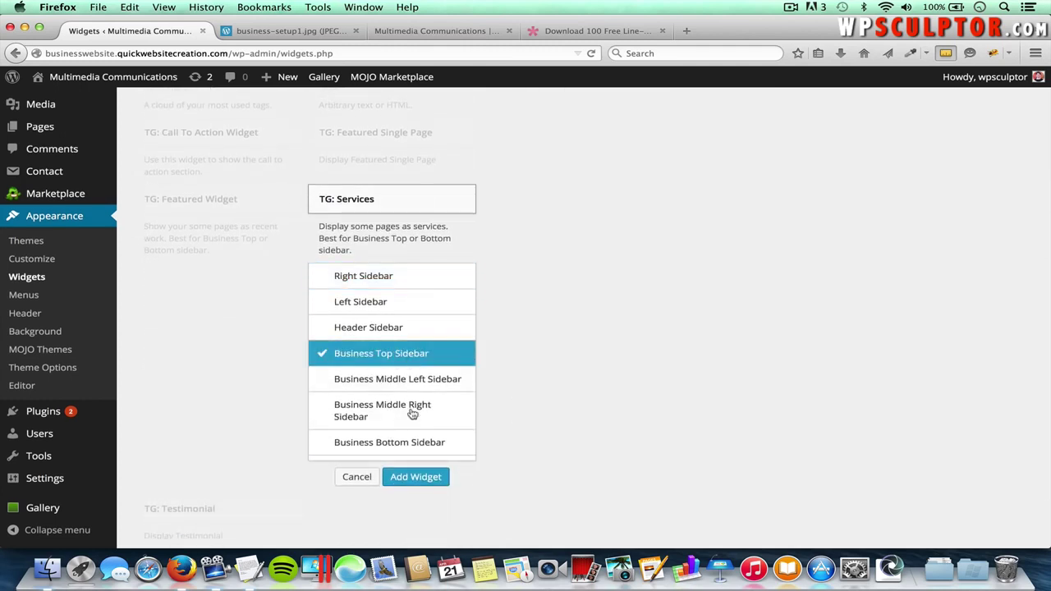
pyautogui.click(407, 477)
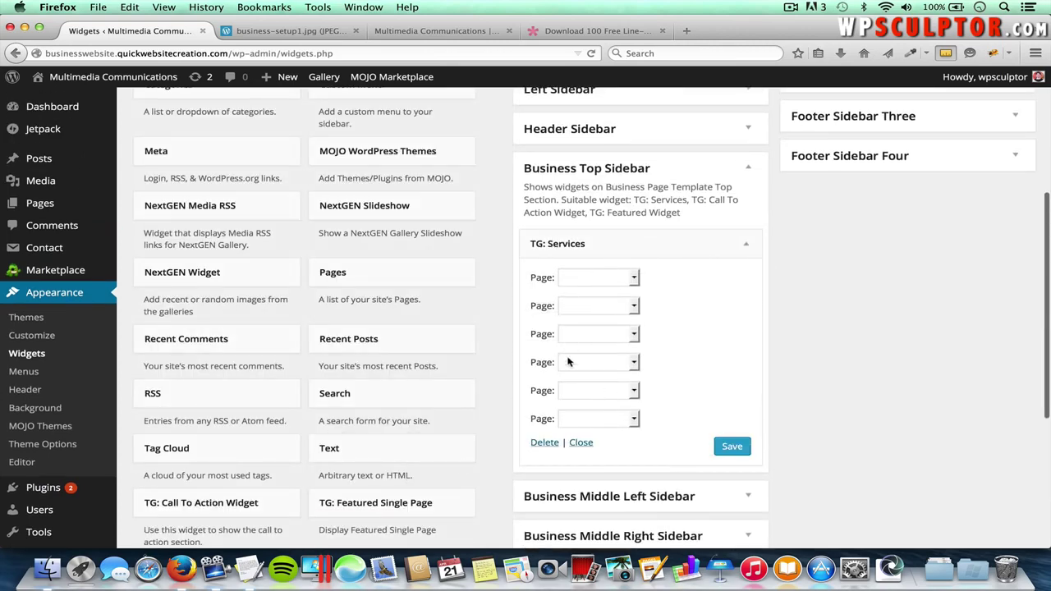
# - Set the three service pages to Photography, Video and Copywriting and save the widget
pyautogui.click(596, 279)
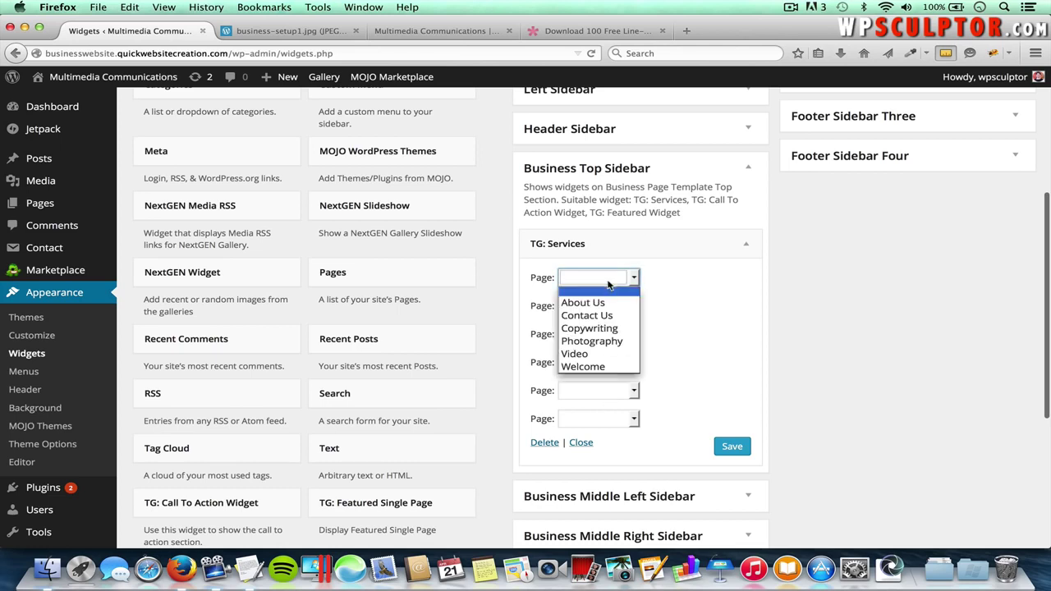
pyautogui.click(605, 343)
pyautogui.click(598, 307)
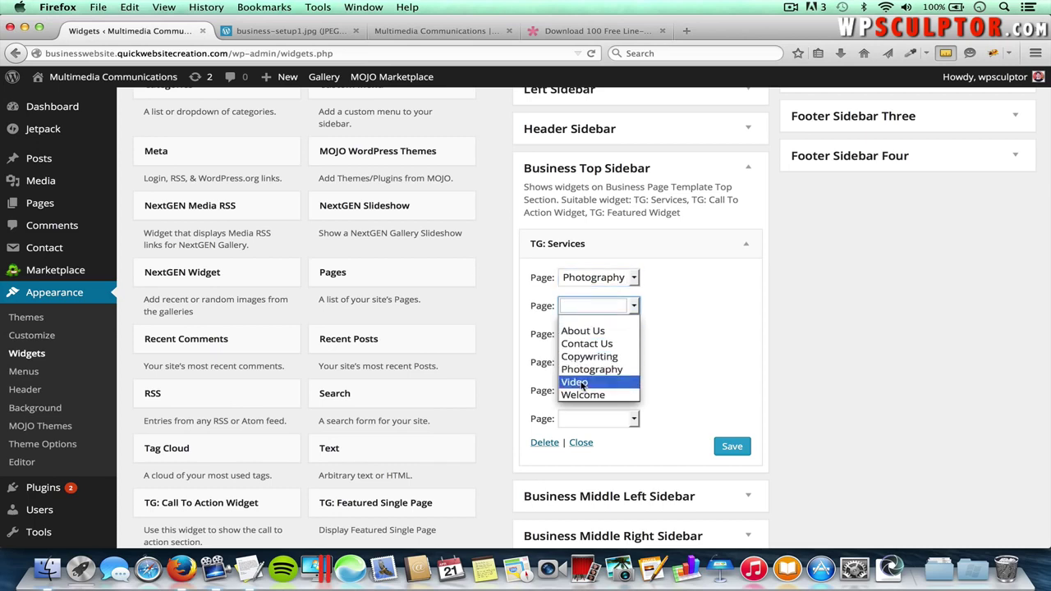
pyautogui.click(584, 384)
pyautogui.click(602, 340)
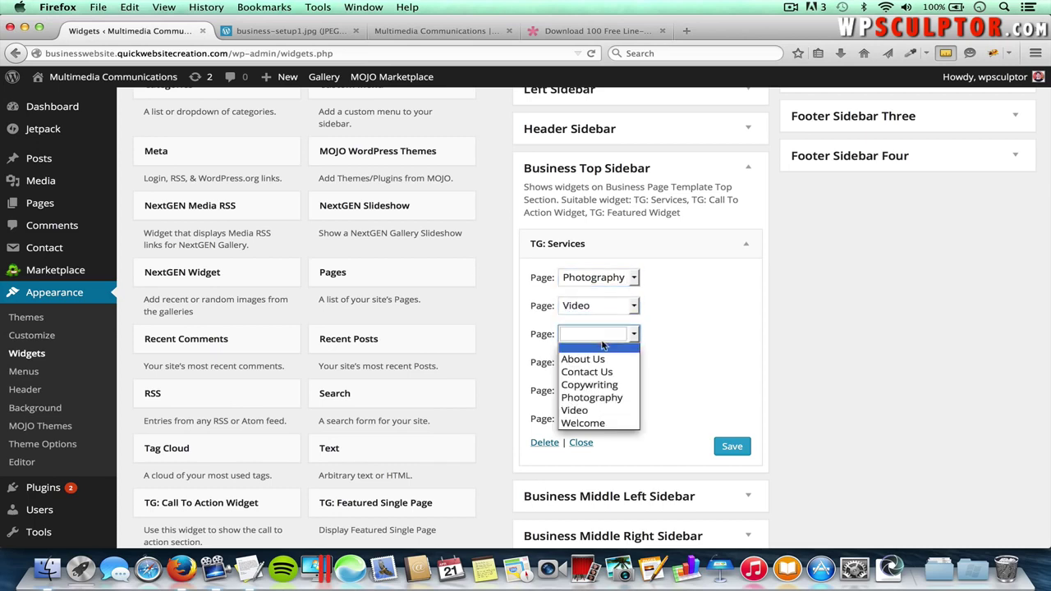
pyautogui.click(598, 386)
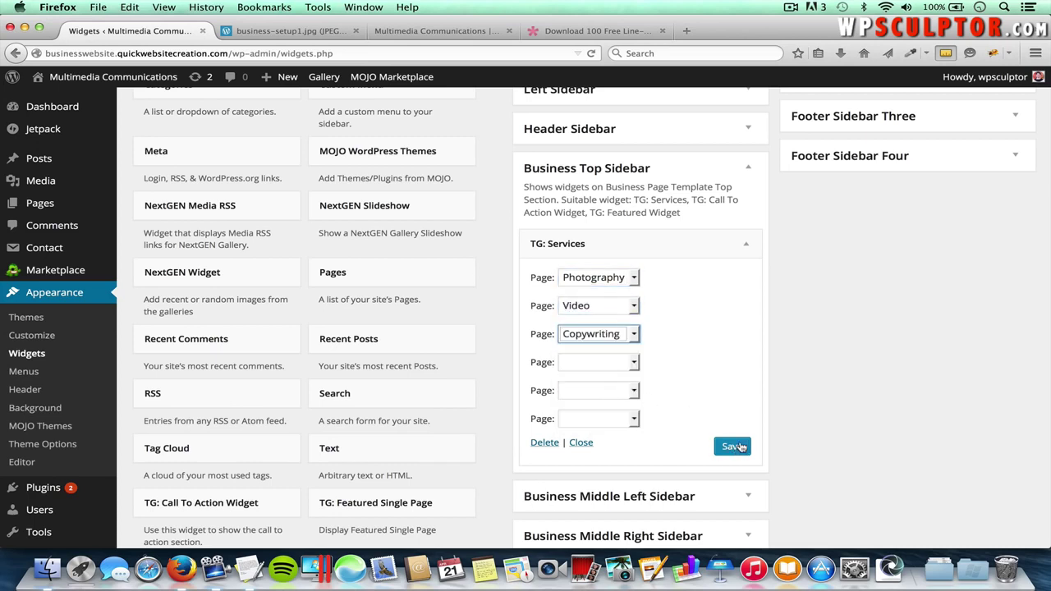
pyautogui.click(734, 447)
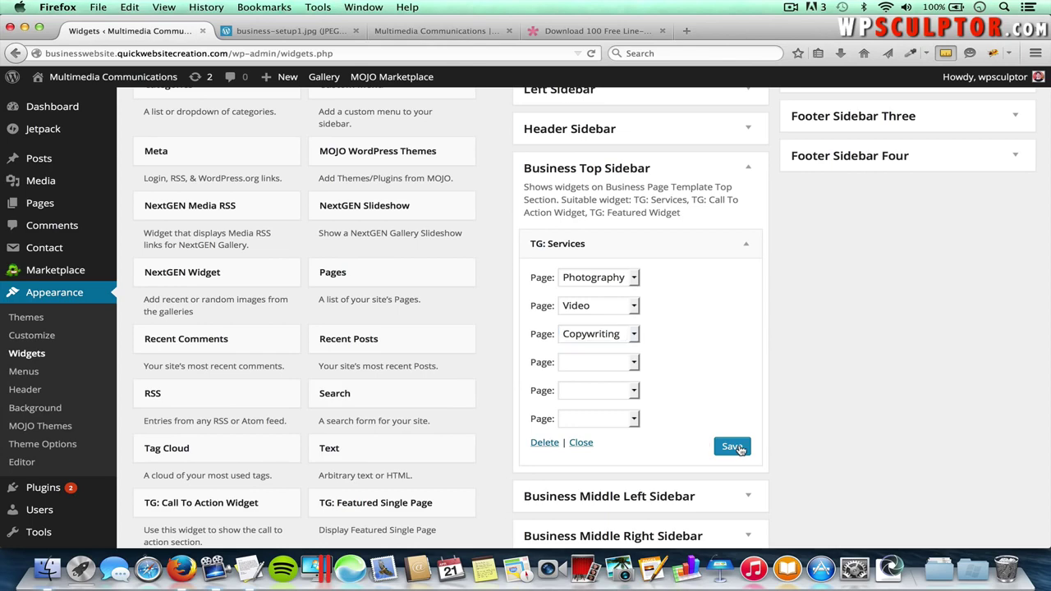
pyautogui.click(461, 32)
pyautogui.scroll(-4, 481, 182)
pyautogui.scroll(1, 491, 247)
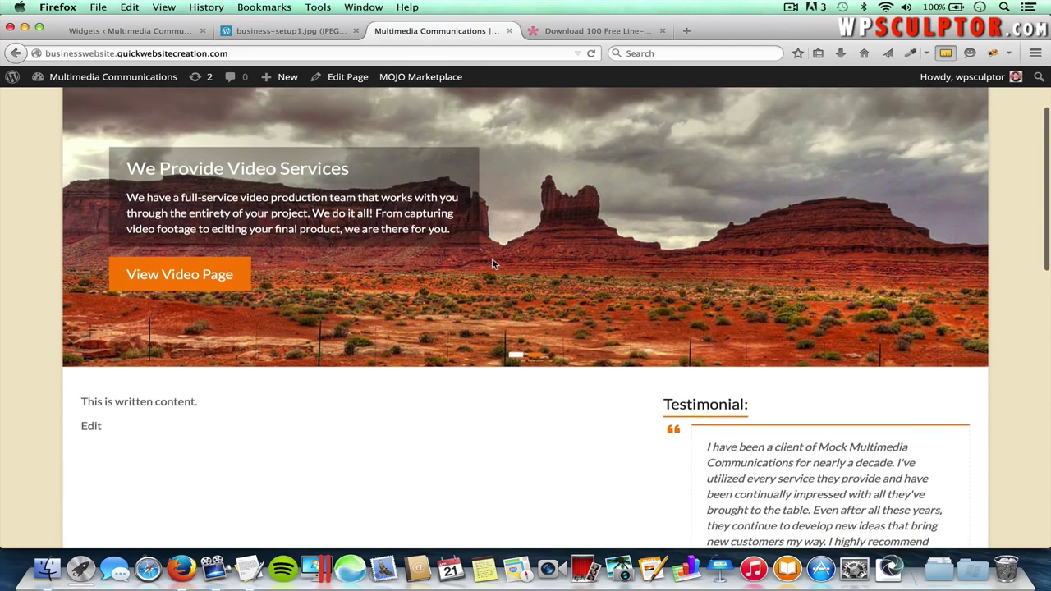
pyautogui.press('super+r')
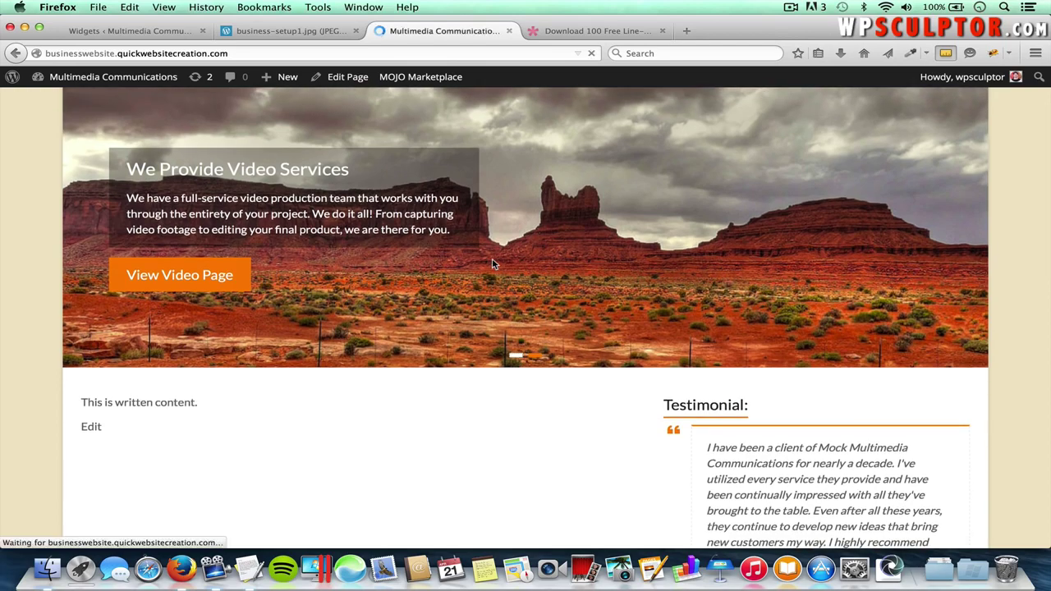
pyautogui.scroll(-1, 615, 376)
pyautogui.scroll(-3, 615, 377)
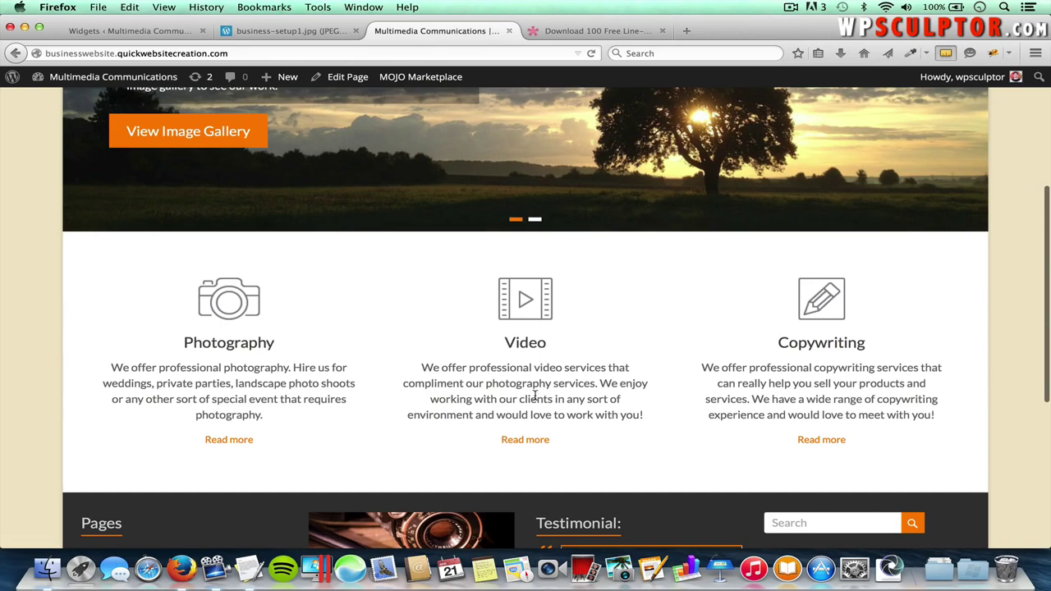
pyautogui.click(526, 441)
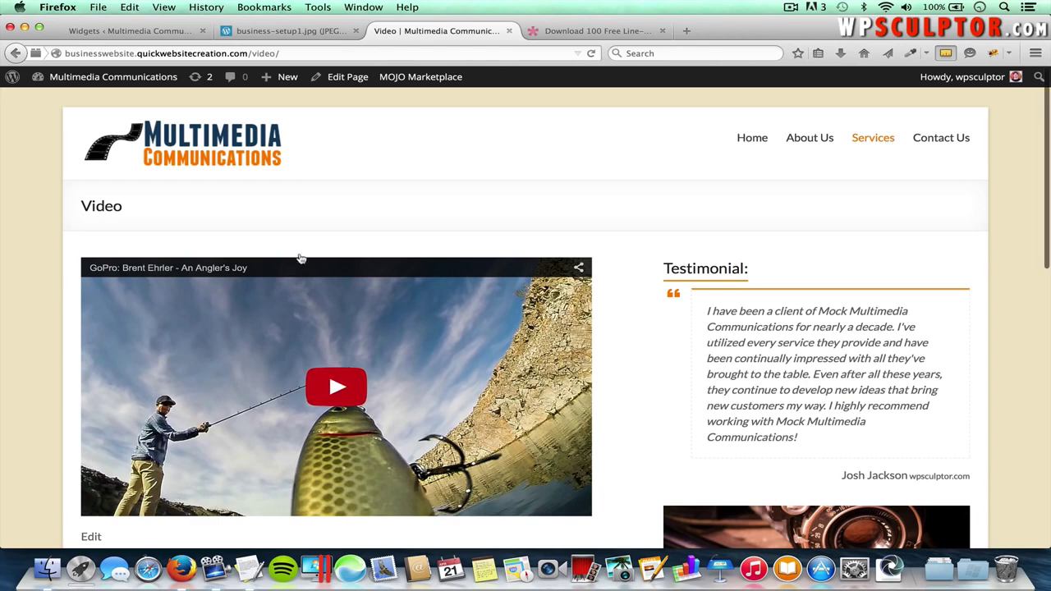
pyautogui.click(234, 158)
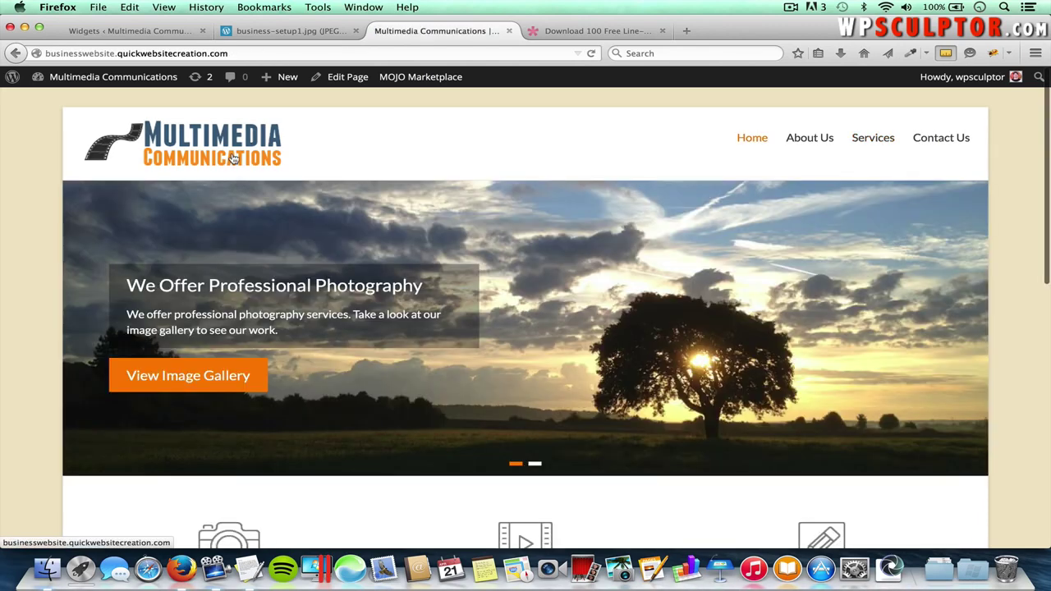
pyautogui.scroll(-4, 267, 305)
pyautogui.scroll(-3, 267, 305)
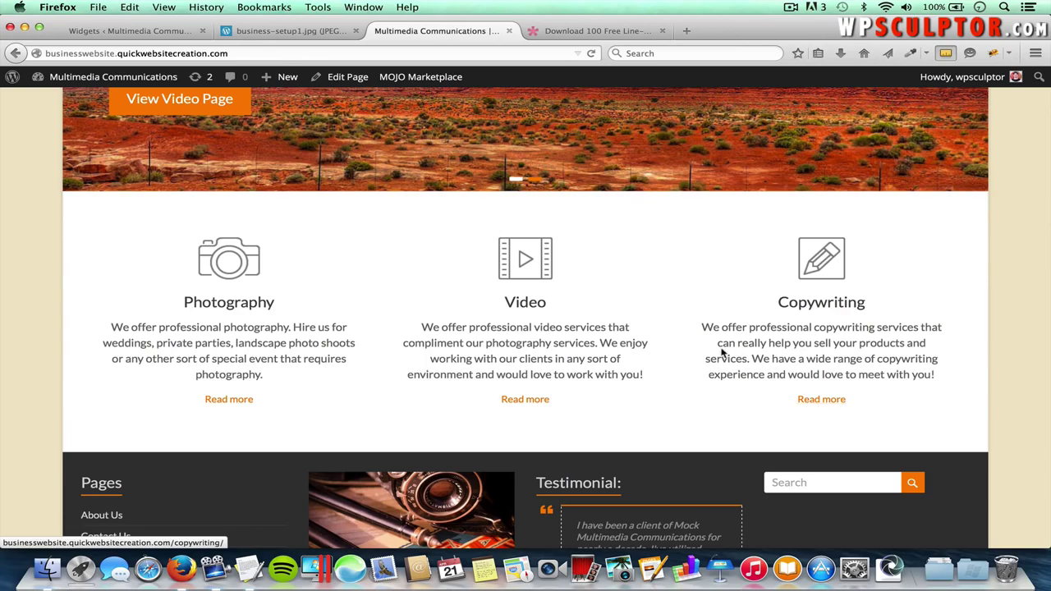
pyautogui.click(138, 31)
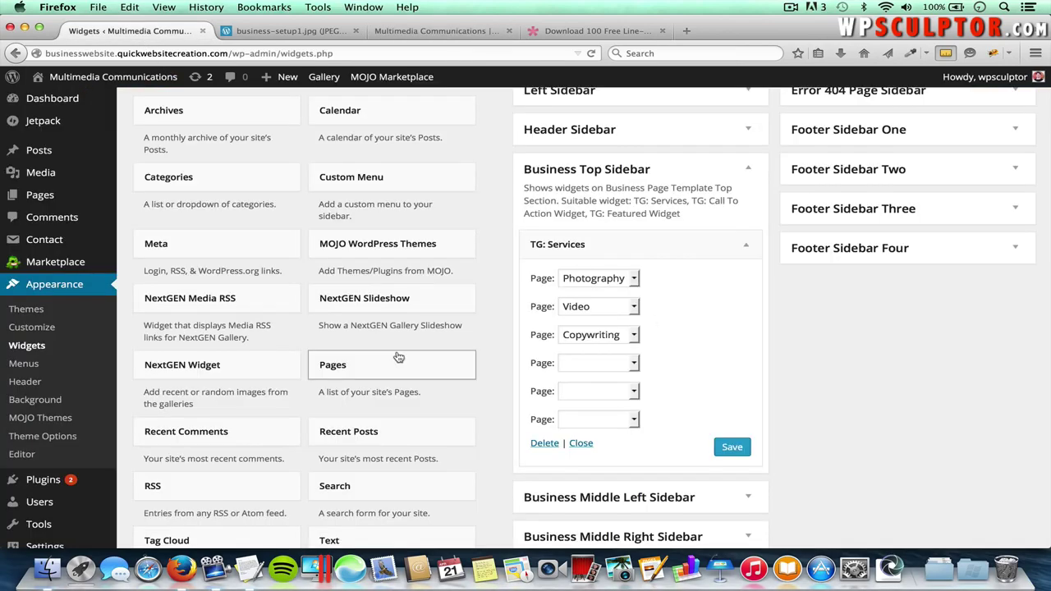
# - Add TG: Featured Single Page to Business Middle Left Sidebar with About Us as the page, and save
pyautogui.scroll(-6, 398, 358)
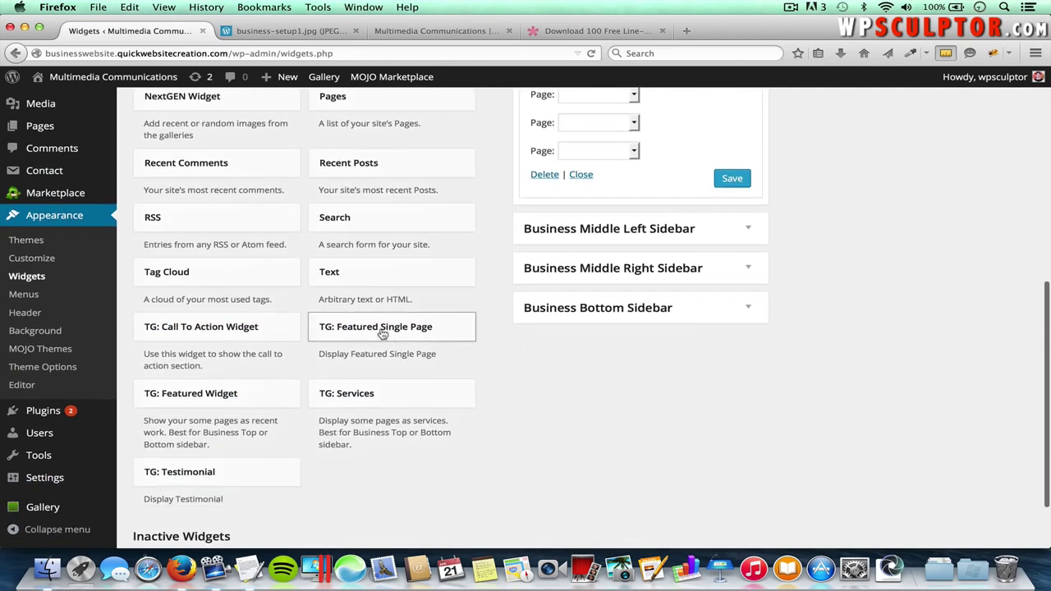
pyautogui.click(382, 332)
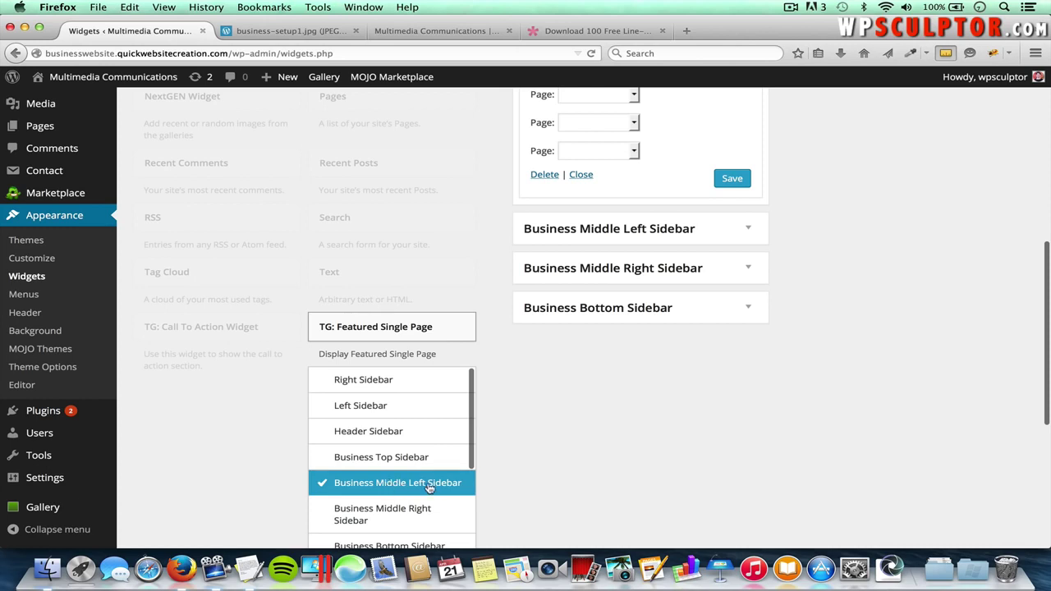
pyautogui.scroll(-2, 503, 480)
pyautogui.scroll(-2, 484, 472)
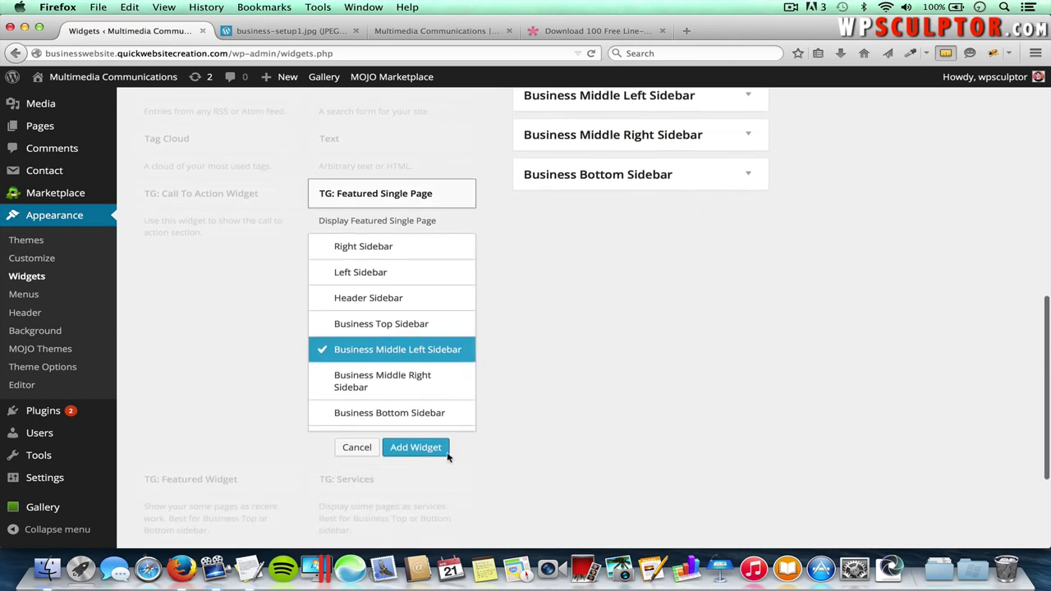
pyautogui.click(432, 448)
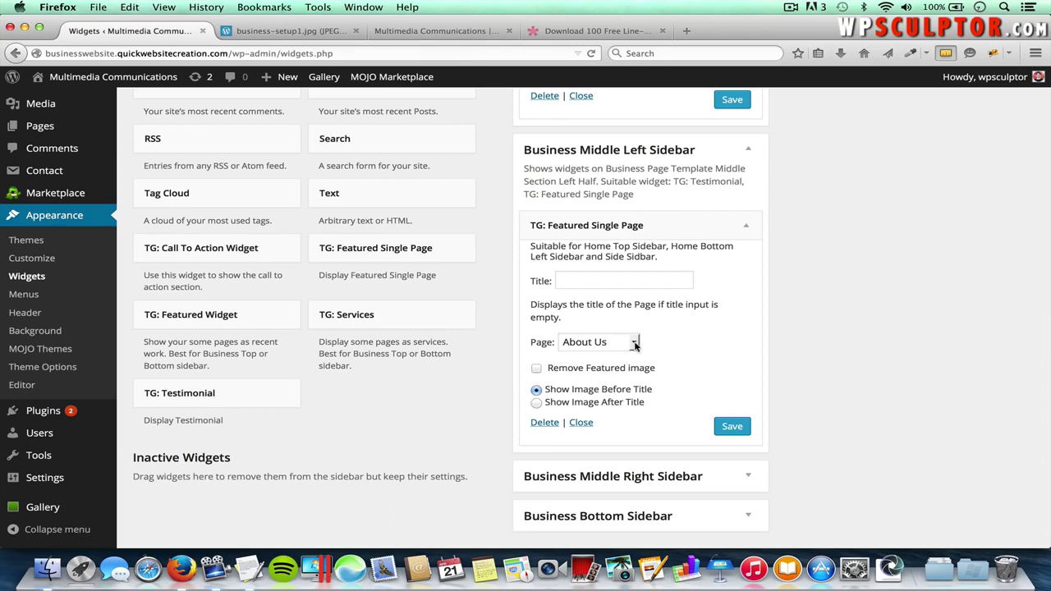
pyautogui.click(612, 344)
pyautogui.click(602, 365)
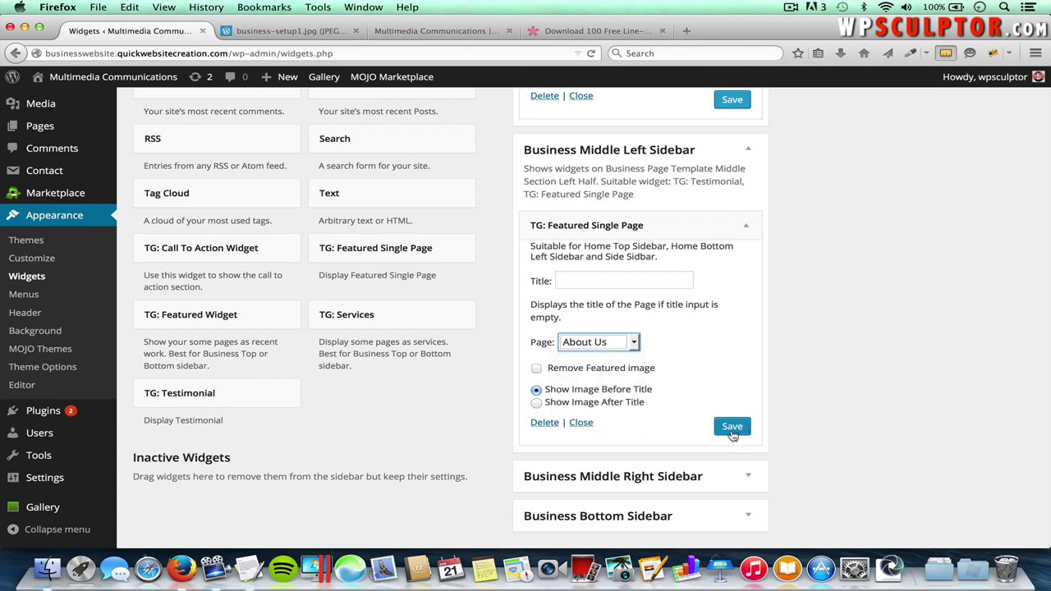
pyautogui.click(732, 428)
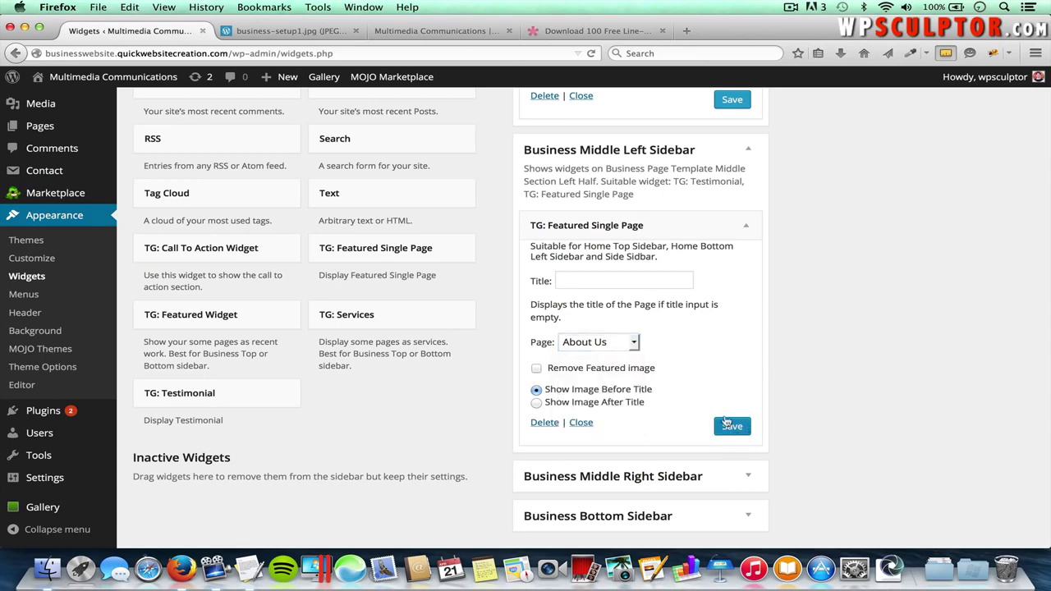
# - Reload the live homepage to see the new About Us section
pyautogui.click(421, 33)
pyautogui.scroll(3, 534, 295)
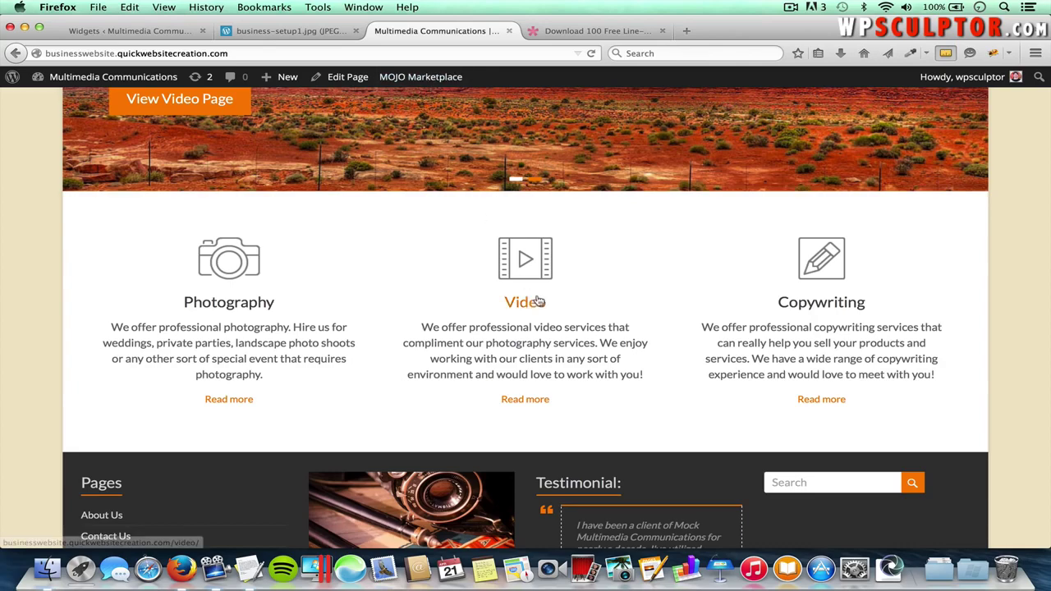
pyautogui.click(537, 299)
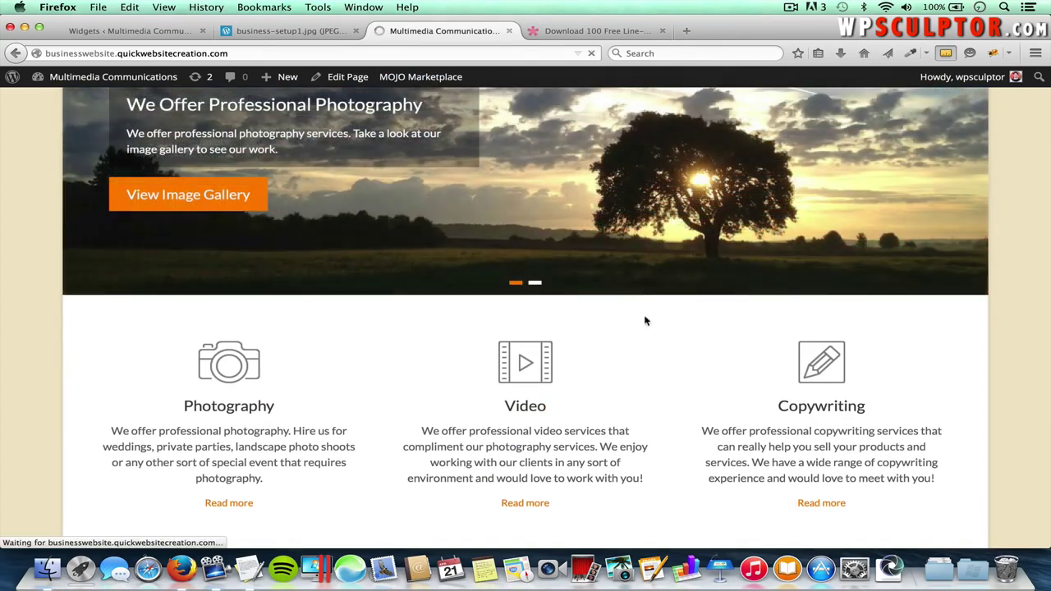
# - Add the TG: Testimonial widget to the Business Middle Right Sidebar
pyautogui.scroll(-5, 747, 351)
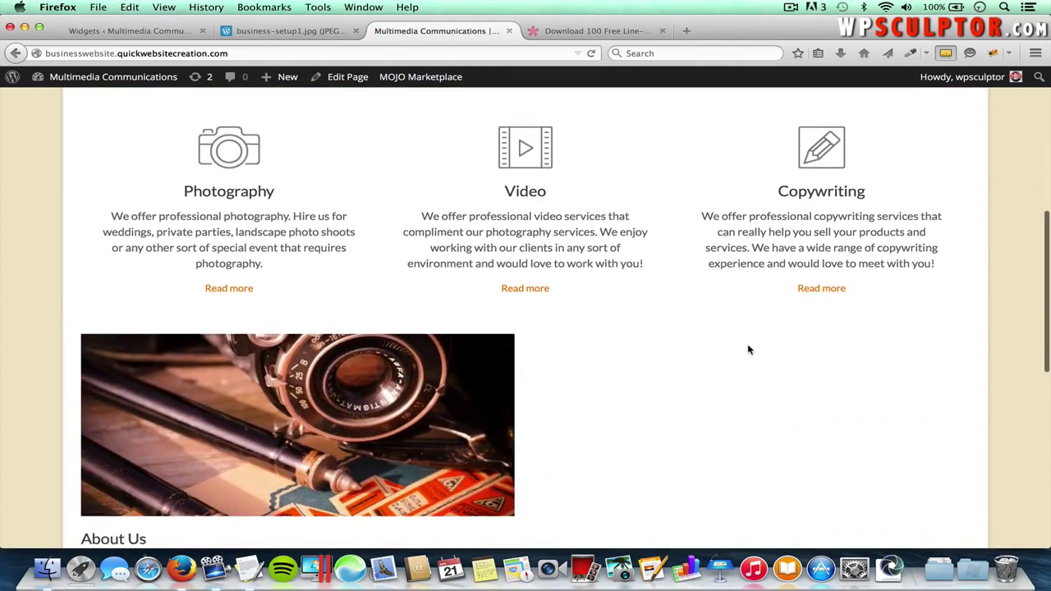
pyautogui.scroll(-1, 732, 378)
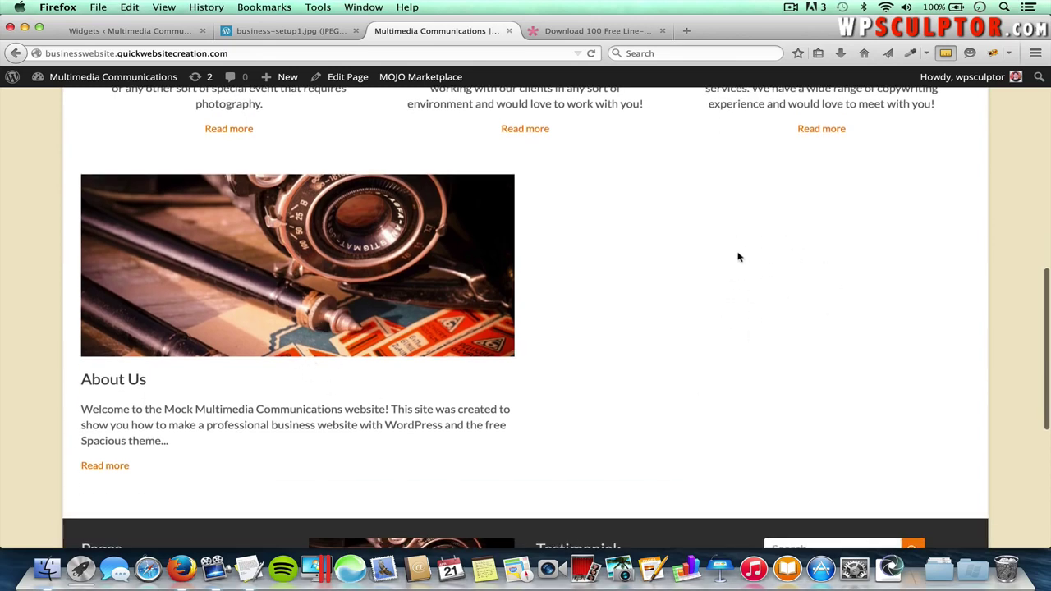
pyautogui.click(151, 32)
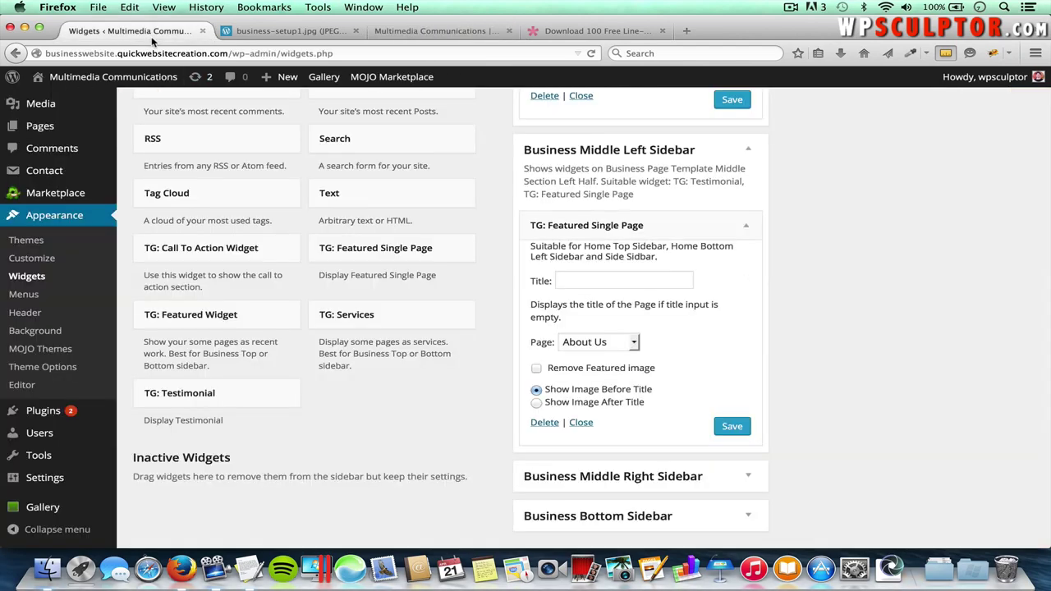
pyautogui.click(195, 394)
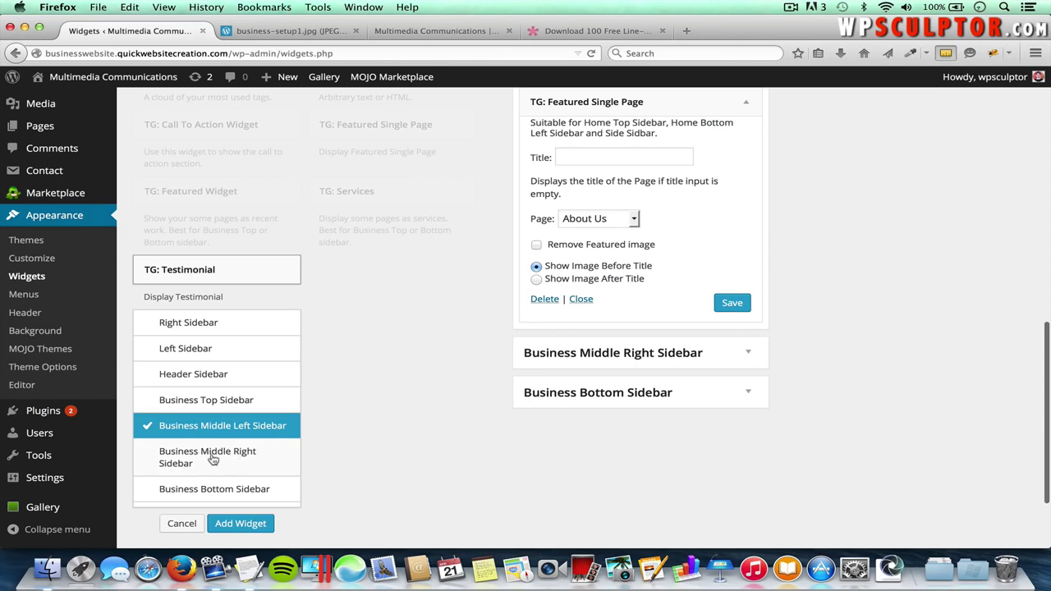
pyautogui.click(223, 458)
pyautogui.click(270, 523)
# - Title the testimonial 'Testimonial:' and paste the prepared testimonial paragraph as its description
pyautogui.scroll(-1, 623, 479)
pyautogui.click(611, 413)
pyautogui.write('Test')
pyautogui.click(608, 432)
pyautogui.click(611, 465)
pyautogui.press('super+Tab')
pyautogui.press('super+Tab')
pyautogui.scroll(10, 311, 278)
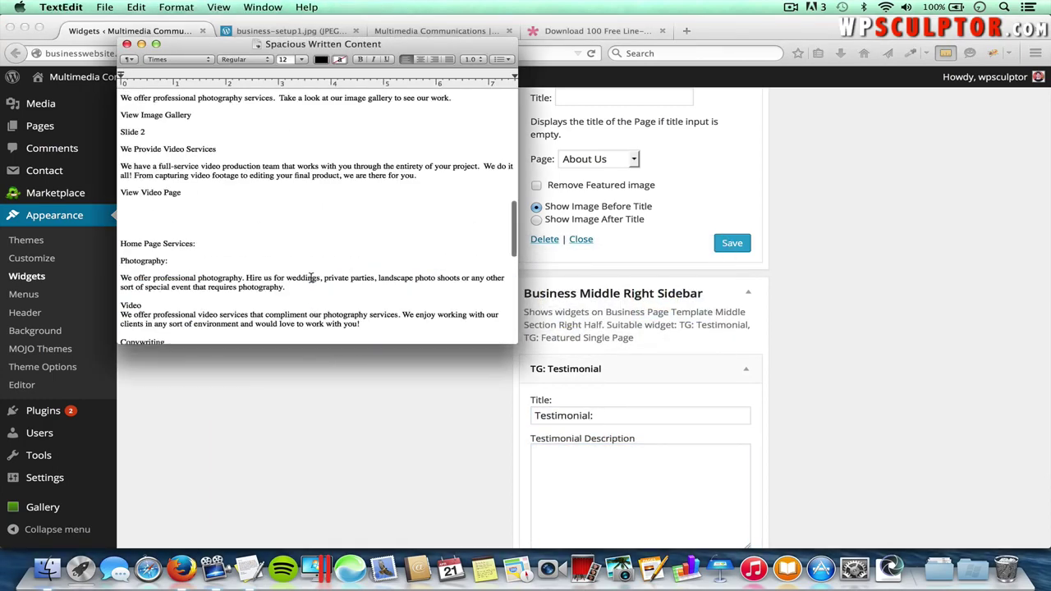
pyautogui.scroll(-12, 311, 277)
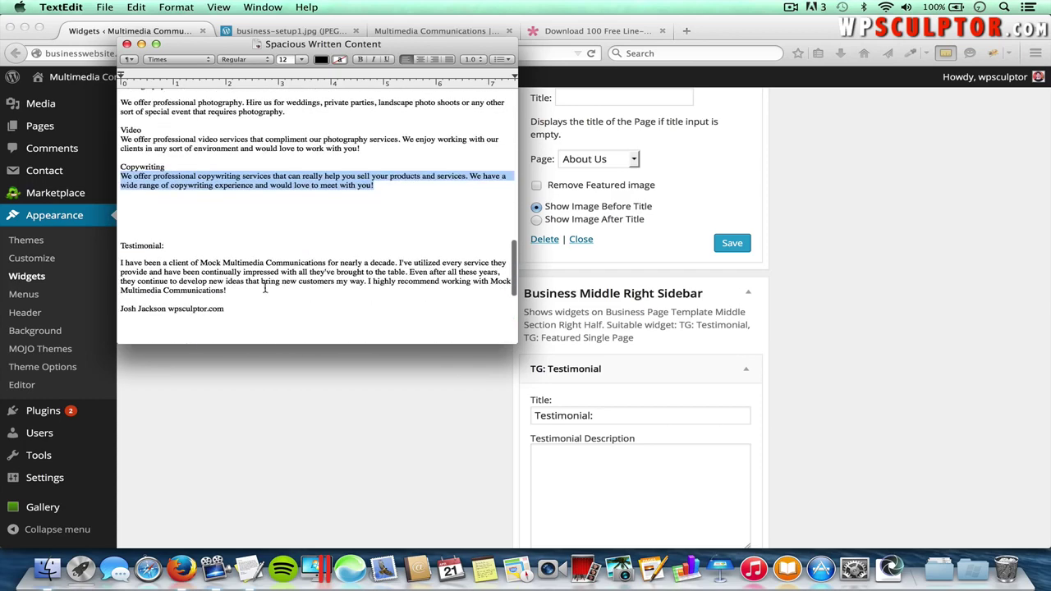
pyautogui.moveTo(227, 294); pyautogui.dragTo(119, 263)
pyautogui.press('super+c')
pyautogui.press('super+Tab')
pyautogui.press('super+v')
# - Fill in the reviewer's name and byline, save the widget, and reload the homepage
pyautogui.scroll(-5, 628, 481)
pyautogui.click(628, 484)
pyautogui.write('Josh')
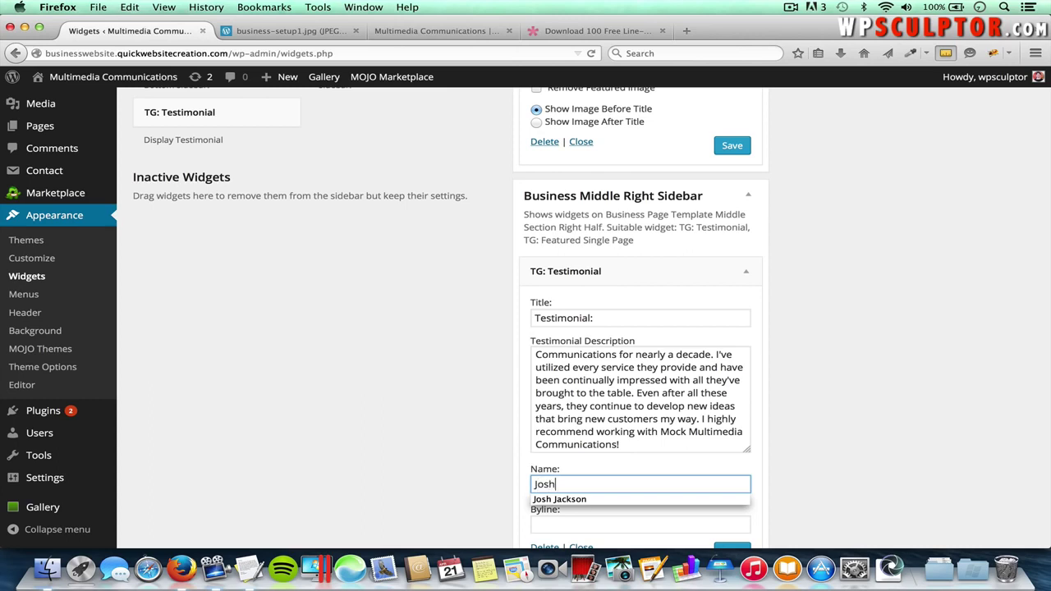
pyautogui.click(664, 499)
pyautogui.click(647, 525)
pyautogui.write('wp')
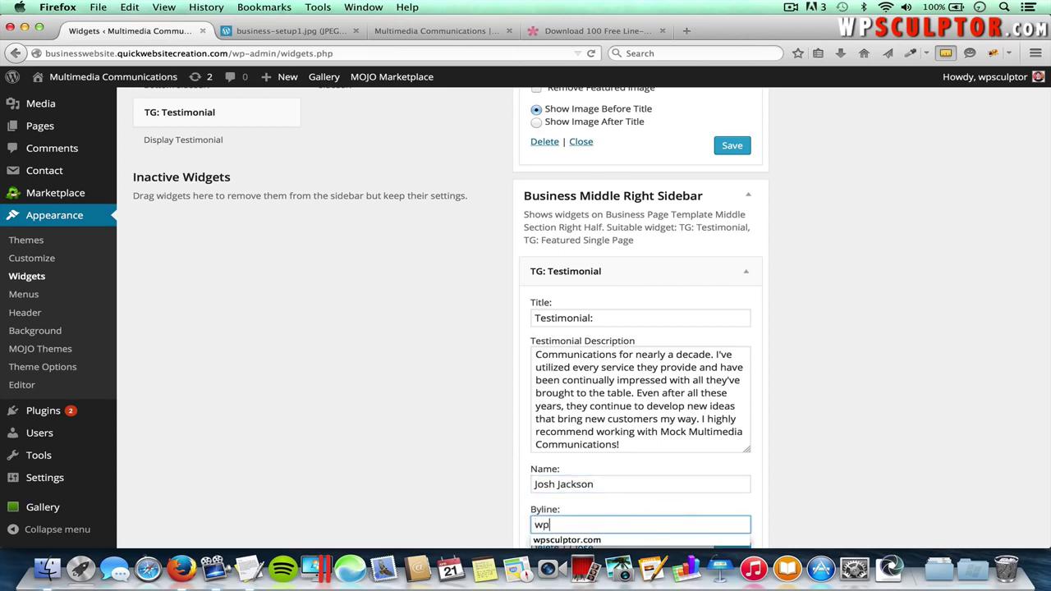
pyautogui.scroll(-1, 648, 523)
pyautogui.click(641, 526)
pyautogui.click(731, 532)
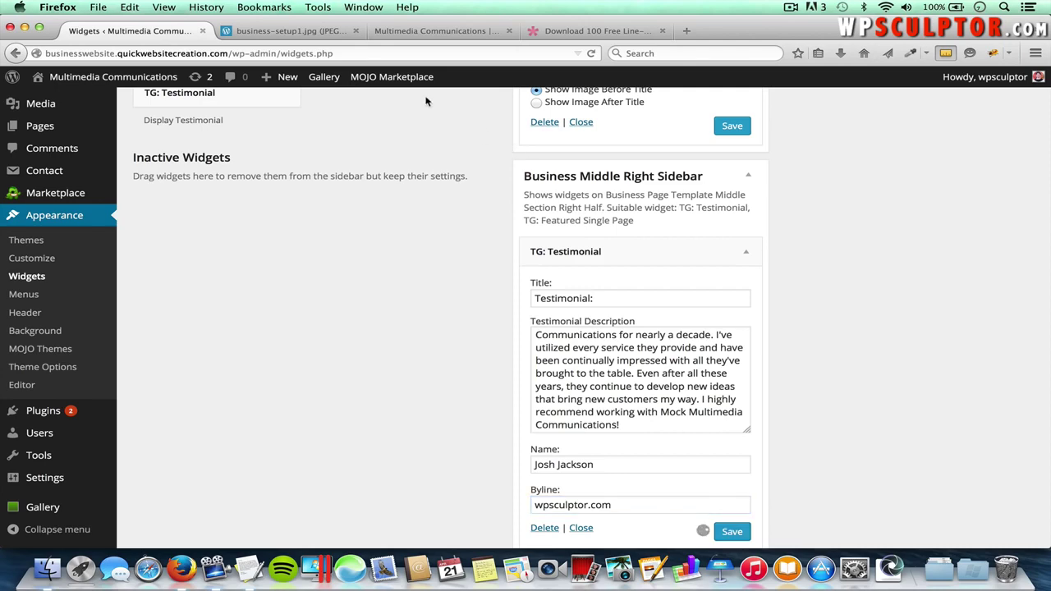
pyautogui.click(406, 33)
pyautogui.press('super+r')
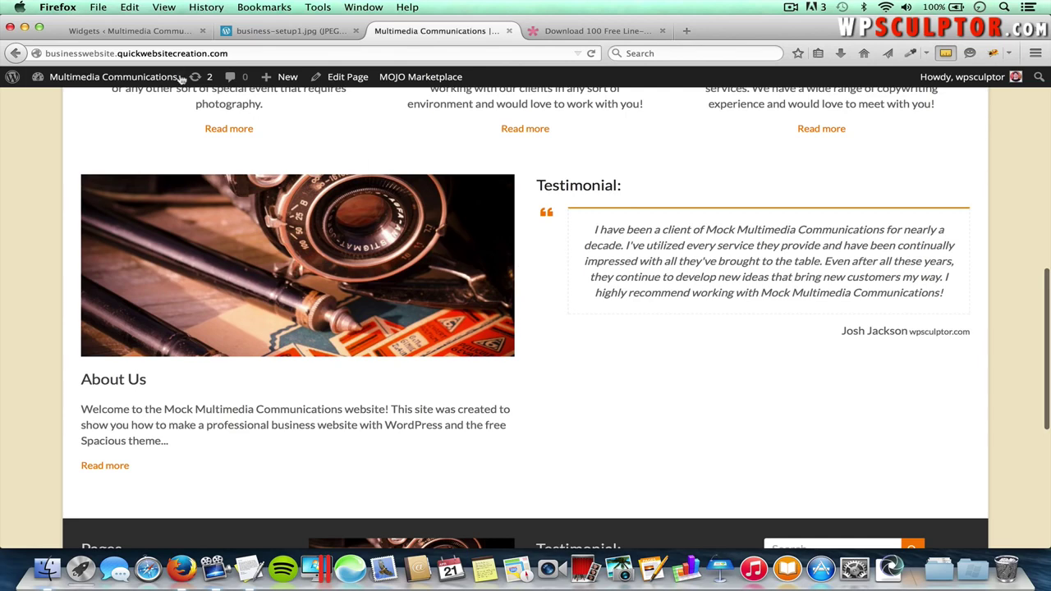
# - Add the TG: Call To Action widget to the Business Bottom Sidebar
pyautogui.click(135, 32)
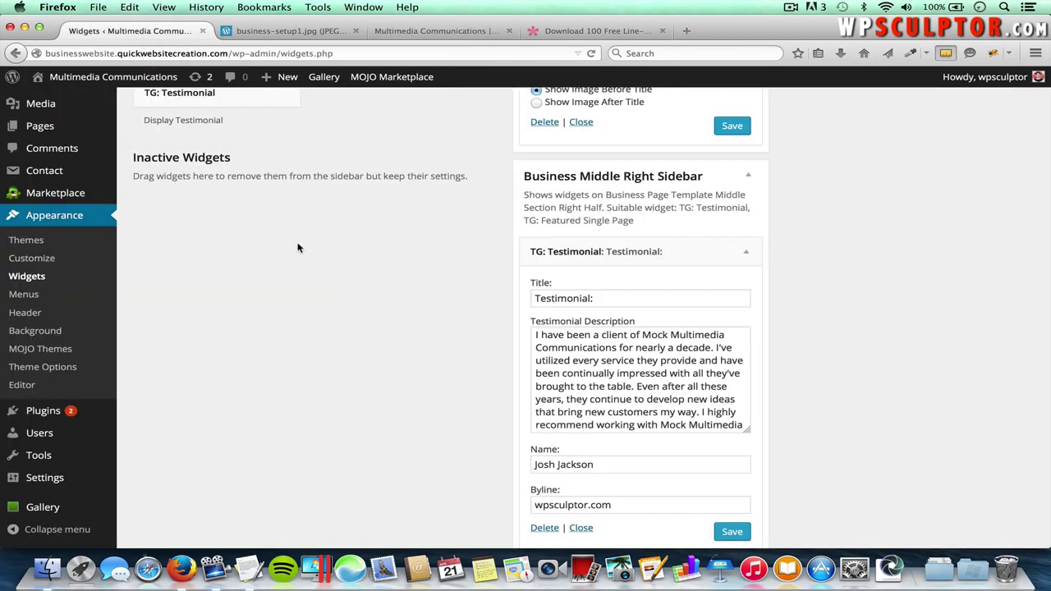
pyautogui.scroll(8, 299, 248)
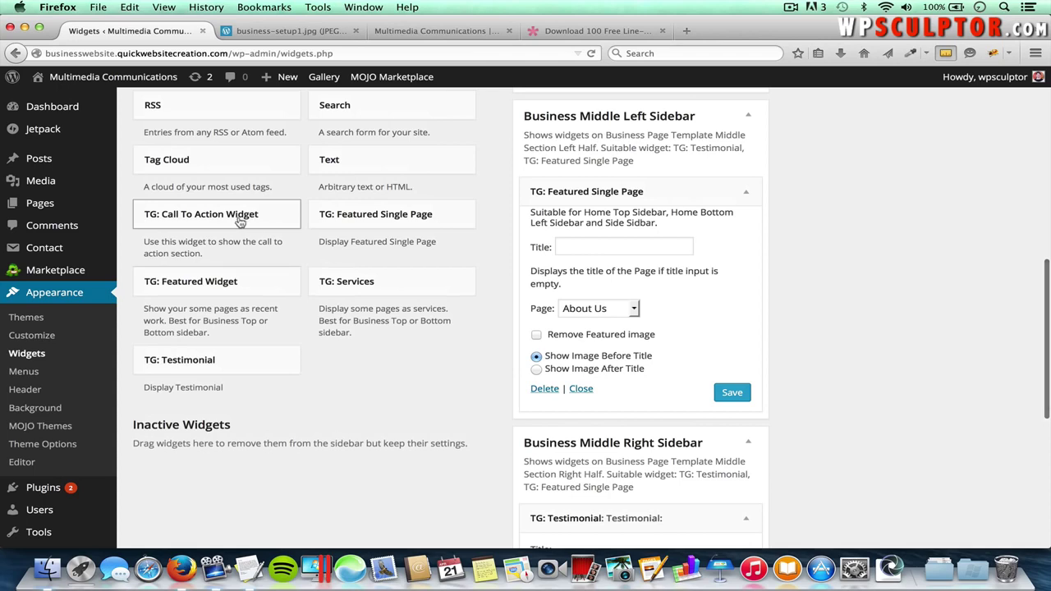
pyautogui.click(240, 220)
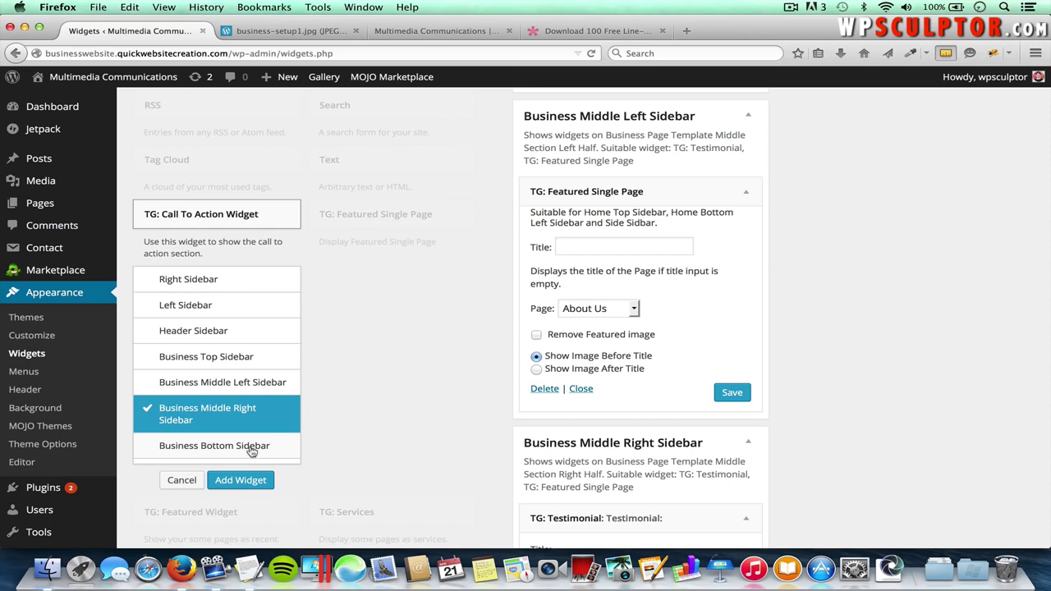
pyautogui.click(250, 450)
pyautogui.click(251, 484)
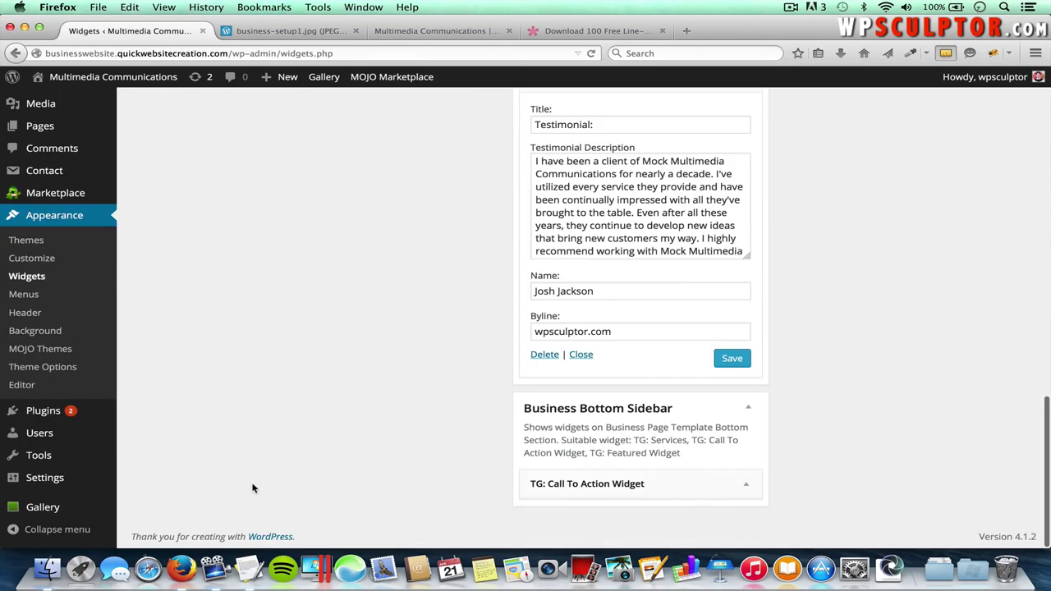
# - Paste the next-project headline from the text document into the Call to Action Main Text
pyautogui.scroll(-3, 725, 467)
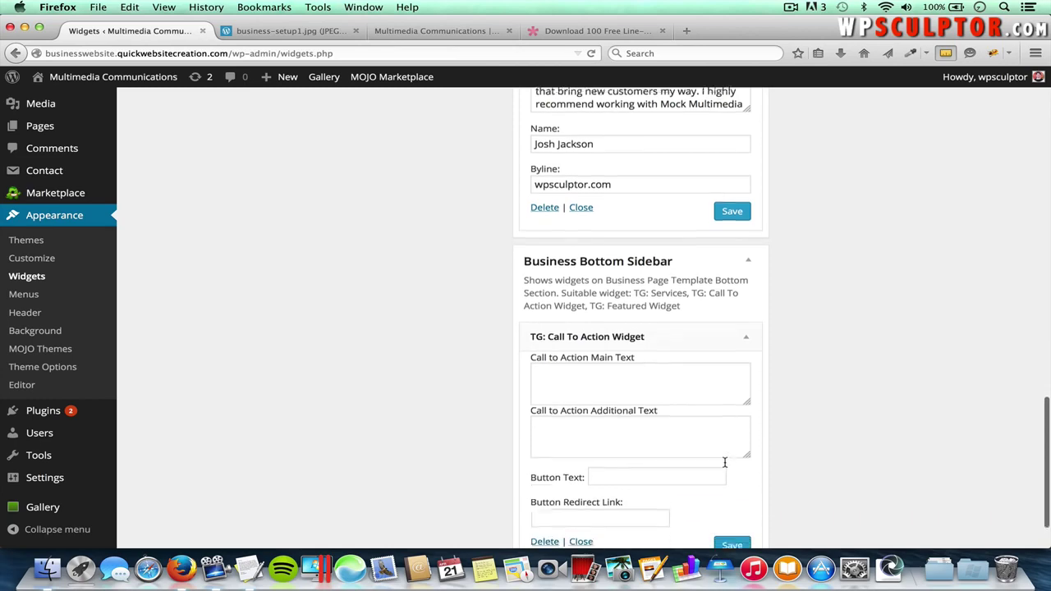
pyautogui.press('super+Tab')
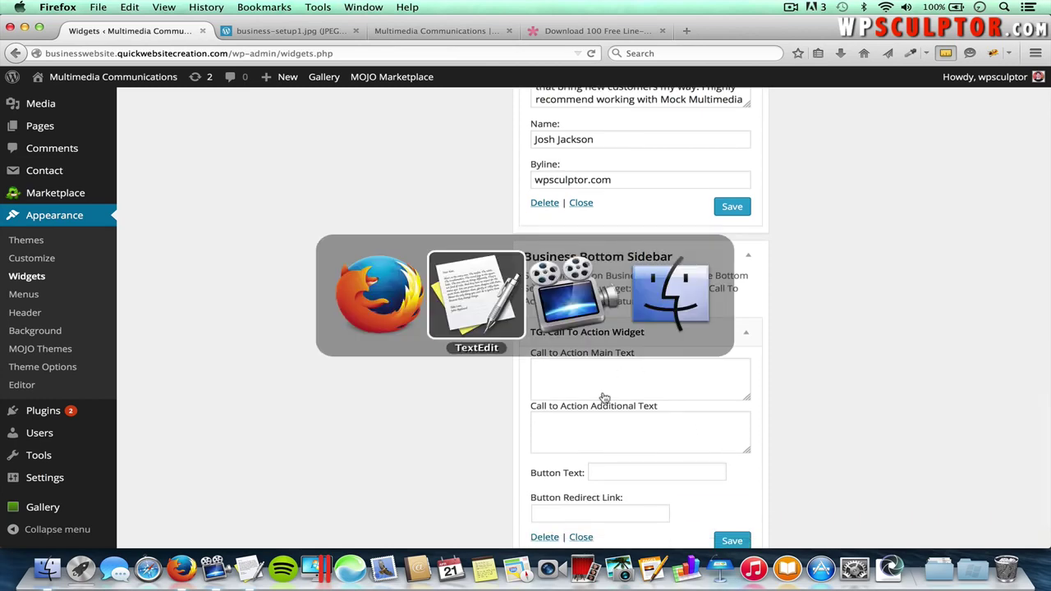
pyautogui.scroll(2, 316, 214)
pyautogui.scroll(-5, 316, 215)
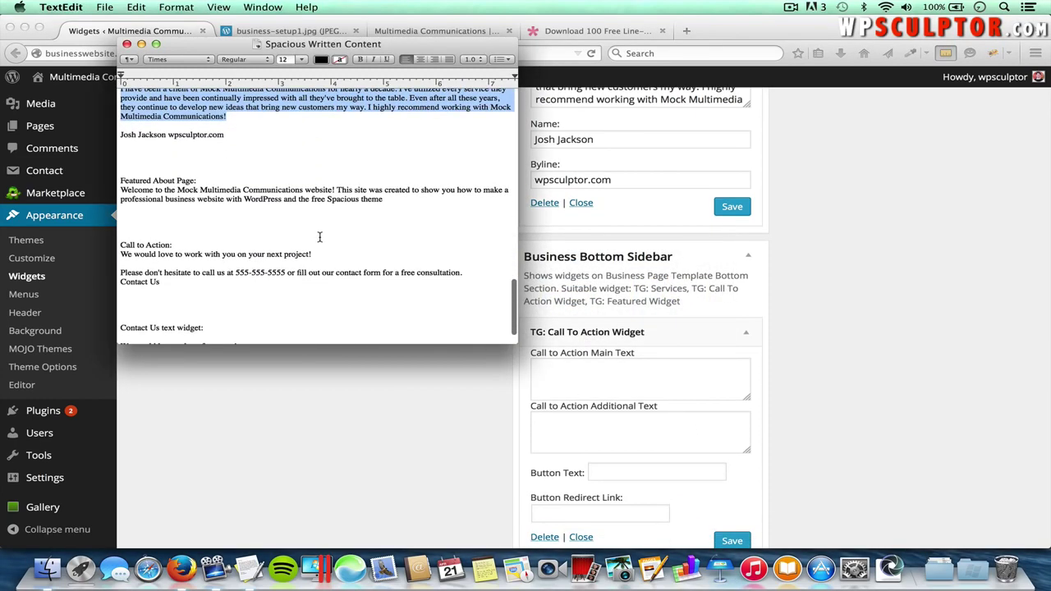
pyautogui.moveTo(314, 253); pyautogui.dragTo(135, 255)
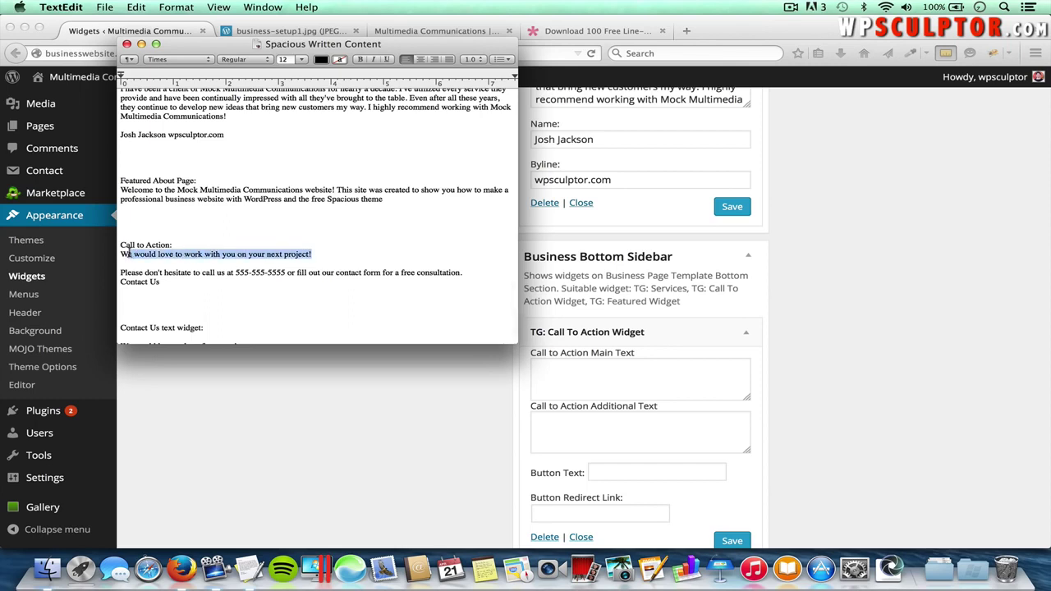
pyautogui.press('super+c')
pyautogui.click(606, 382)
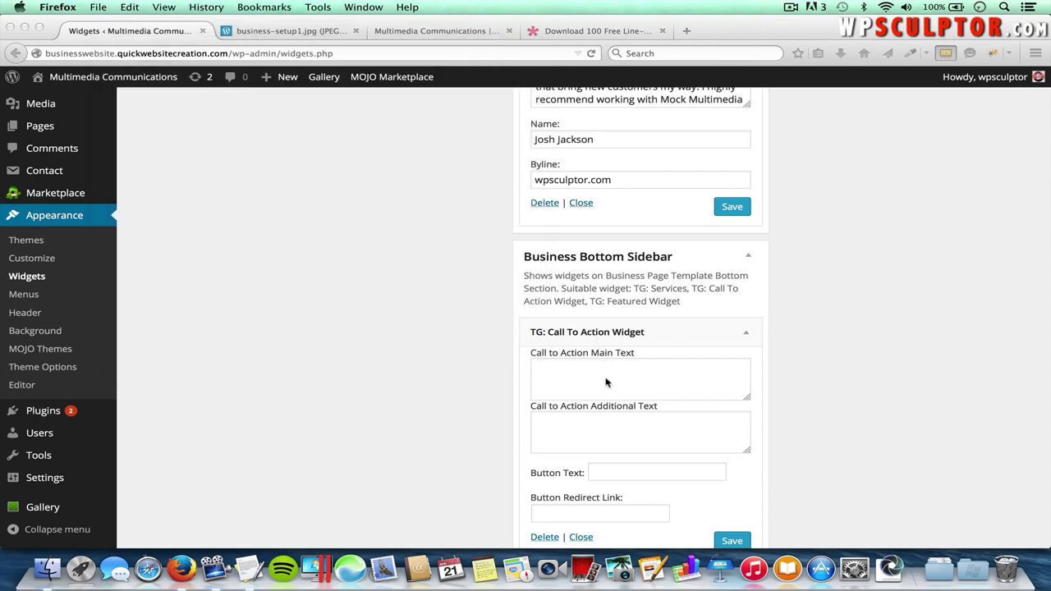
pyautogui.click(606, 380)
pyautogui.press('super+v')
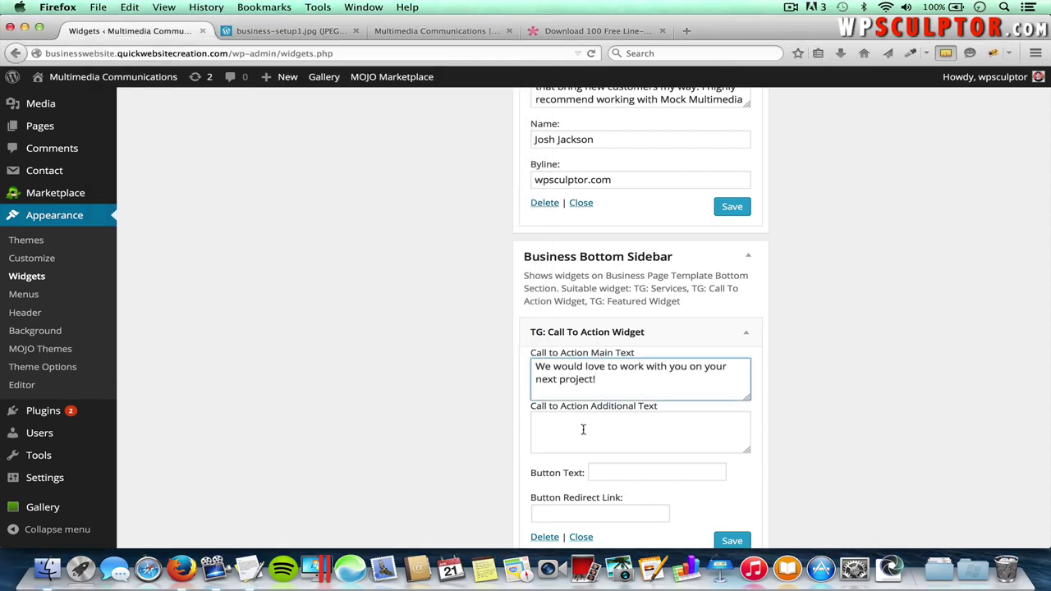
# - Paste the free consultation sentence into the Call to Action Additional Text
pyautogui.click(619, 425)
pyautogui.press('super+Tab')
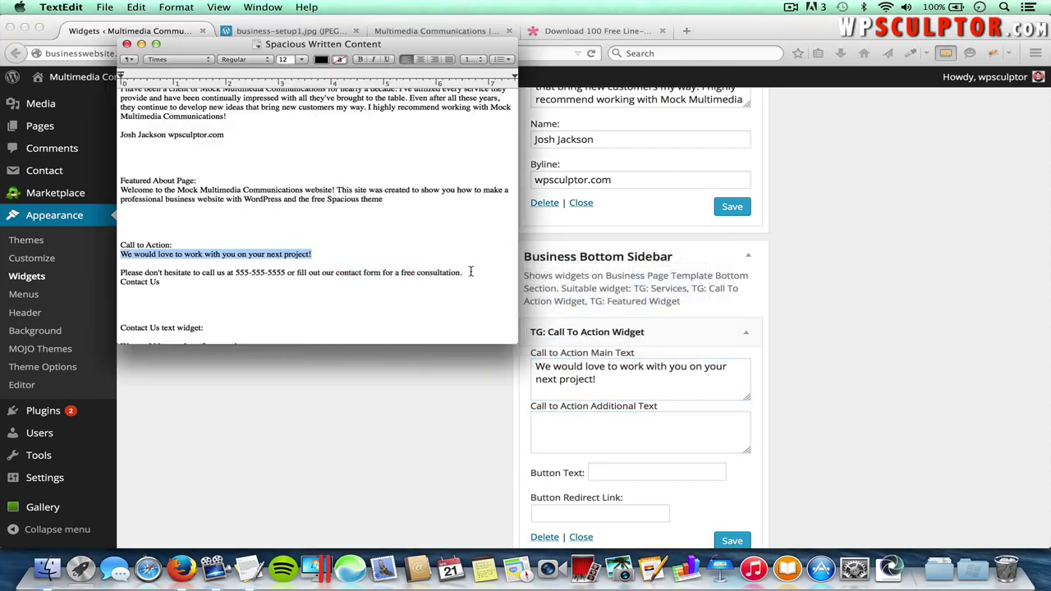
pyautogui.moveTo(462, 272); pyautogui.dragTo(119, 274)
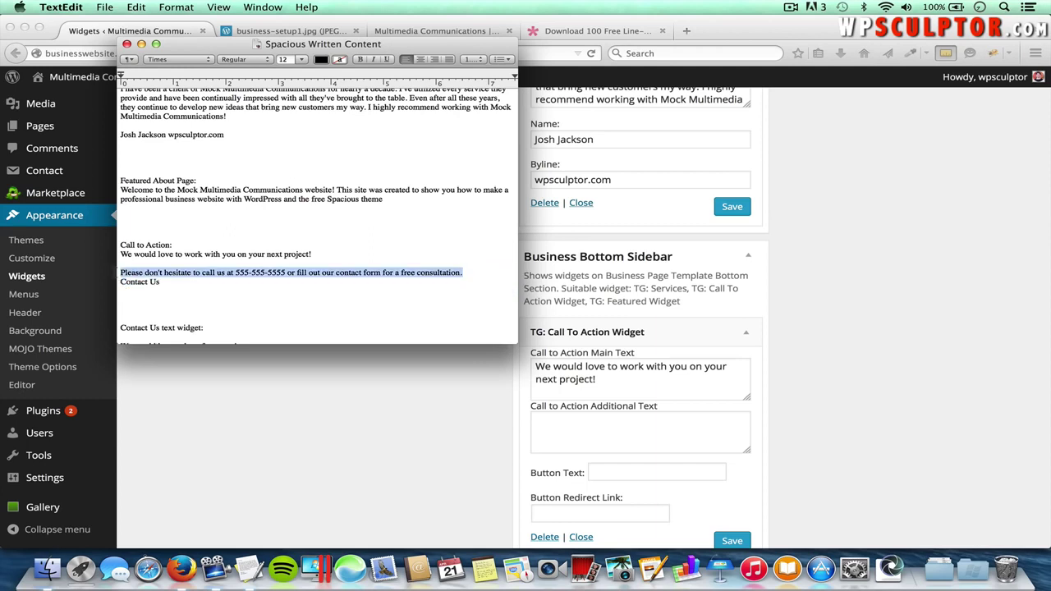
pyautogui.press('super+c')
pyautogui.press('super+Tab')
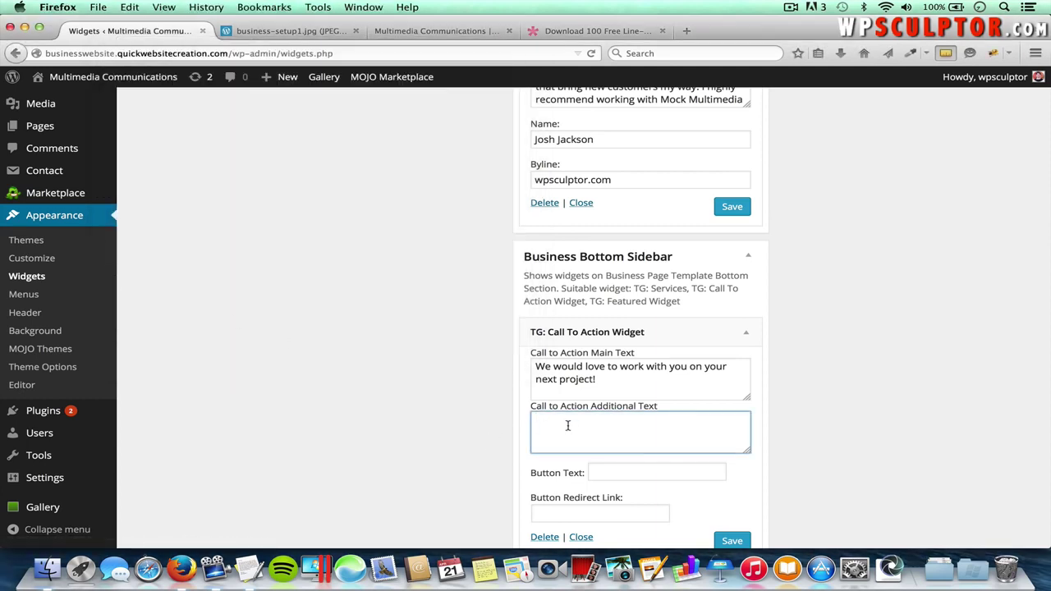
pyautogui.press('super+v')
# - Set the call-to-action Button Text to 'Contact Us'
pyautogui.click(639, 473)
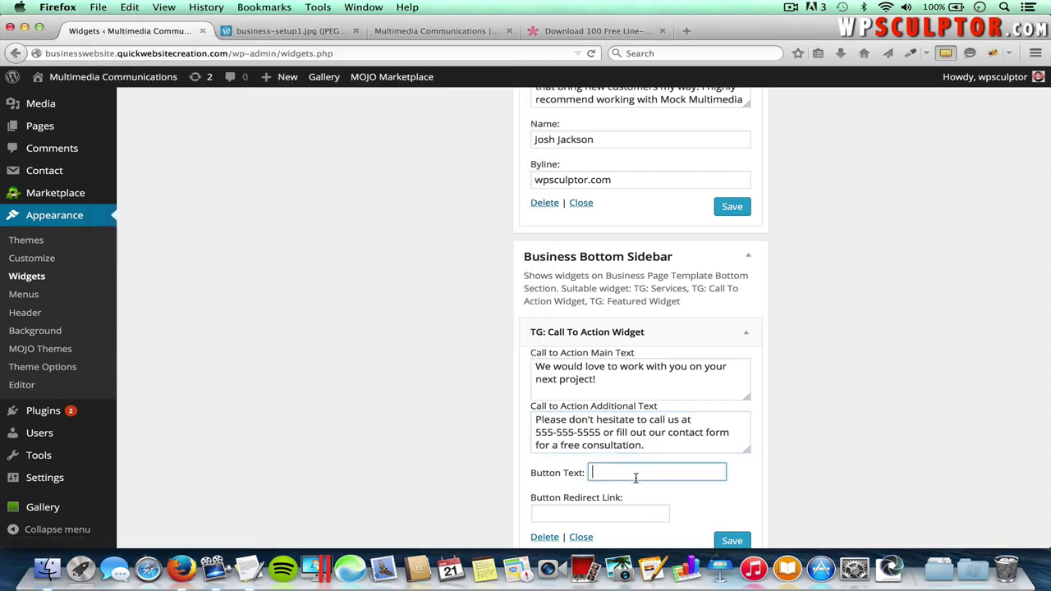
pyautogui.press('super+Tab')
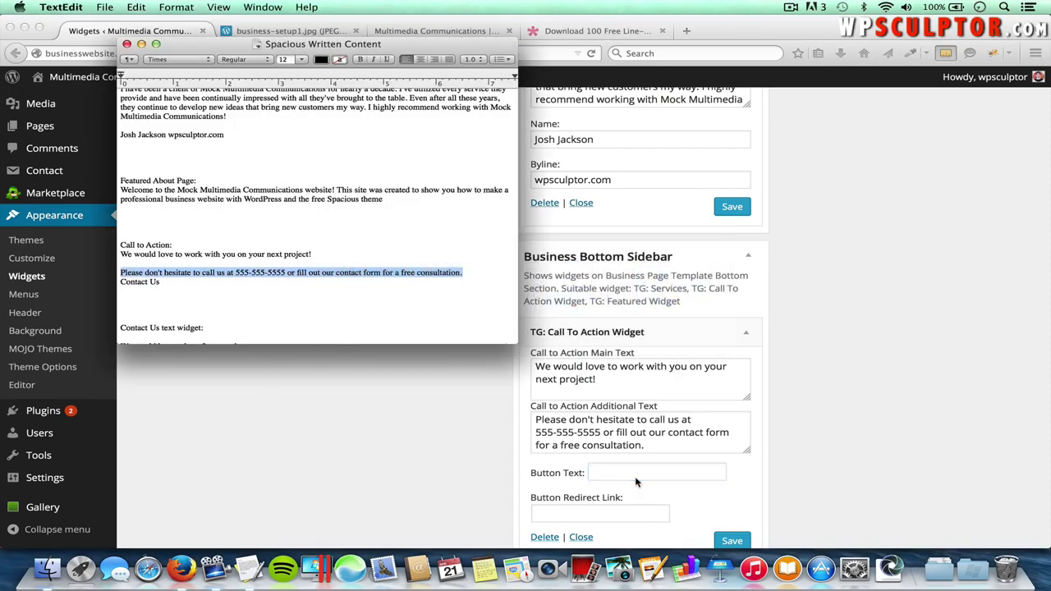
pyautogui.press('super+Tab')
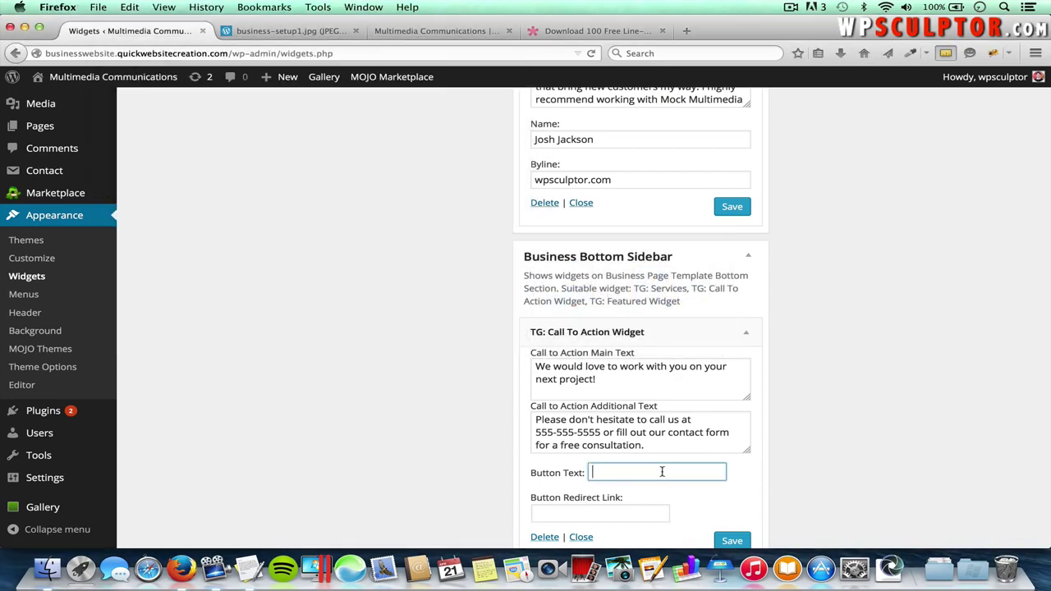
pyautogui.write('Con')
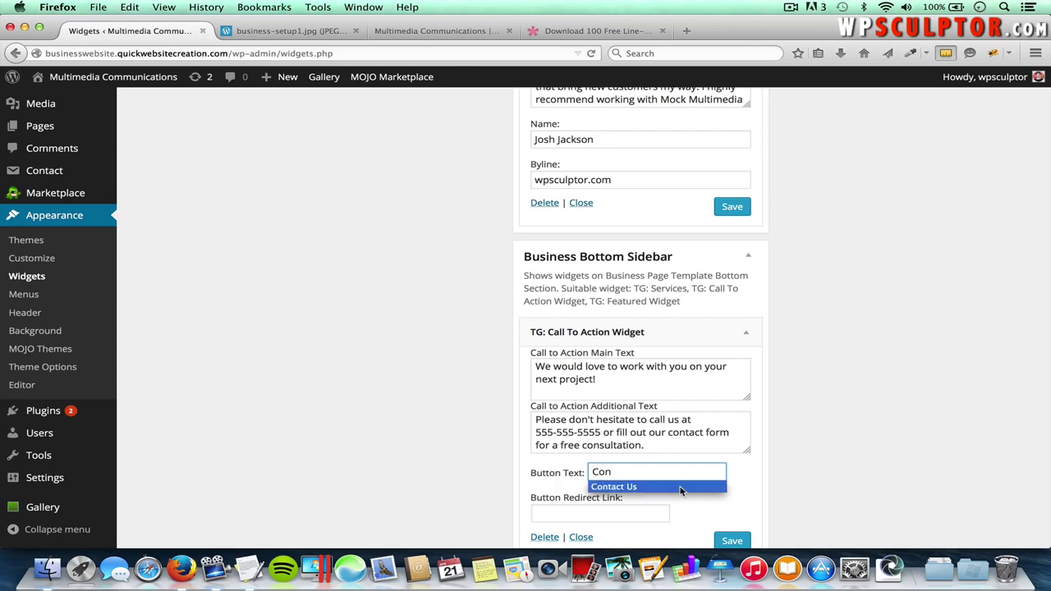
pyautogui.click(681, 488)
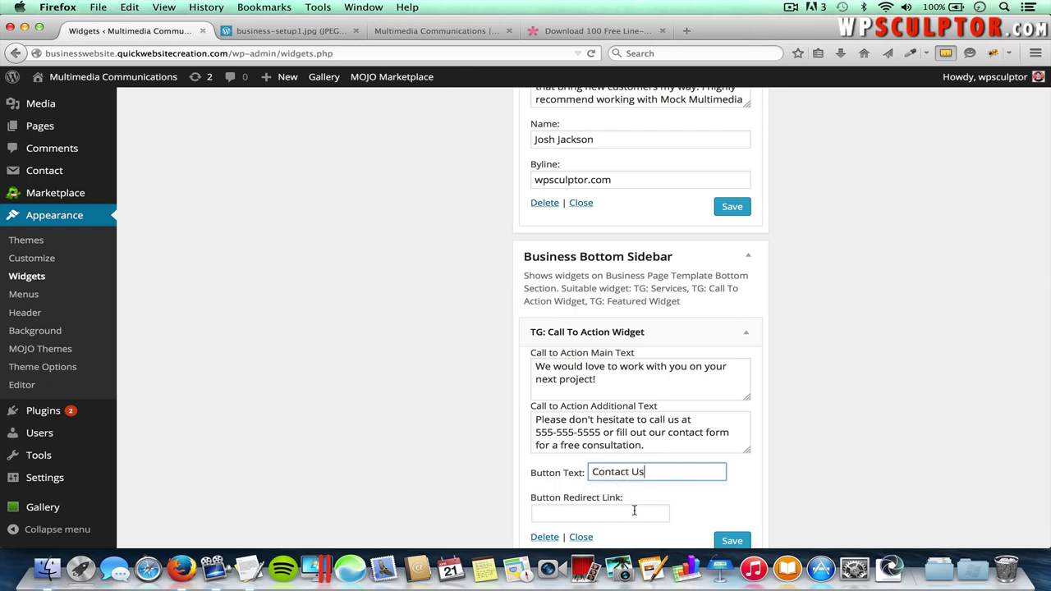
pyautogui.click(451, 31)
pyautogui.scroll(10, 756, 145)
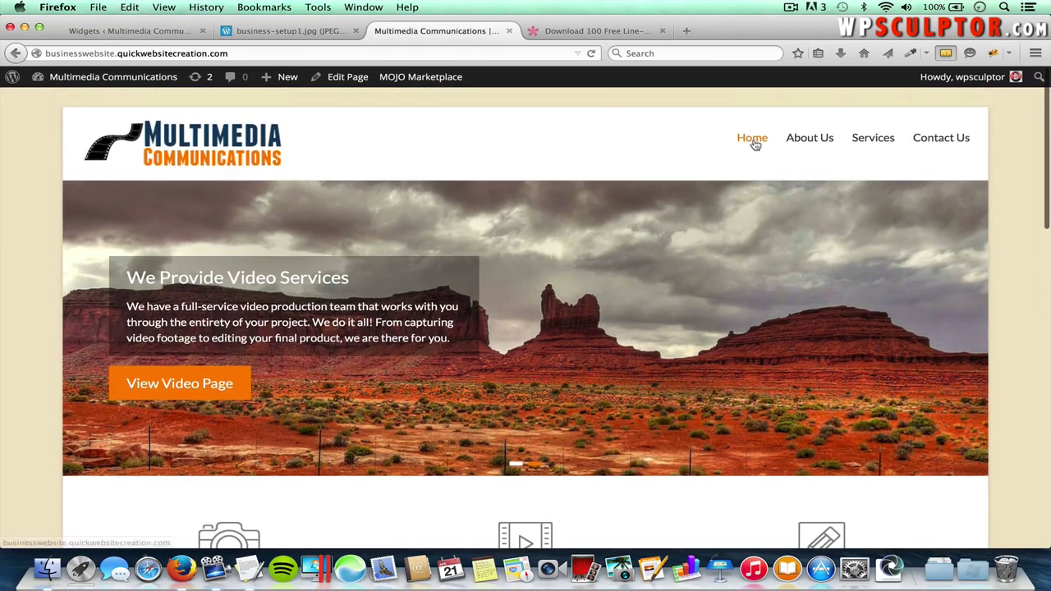
# - Use the Contact Us page URL as the Button Redirect Link and save the widget
pyautogui.click(958, 137)
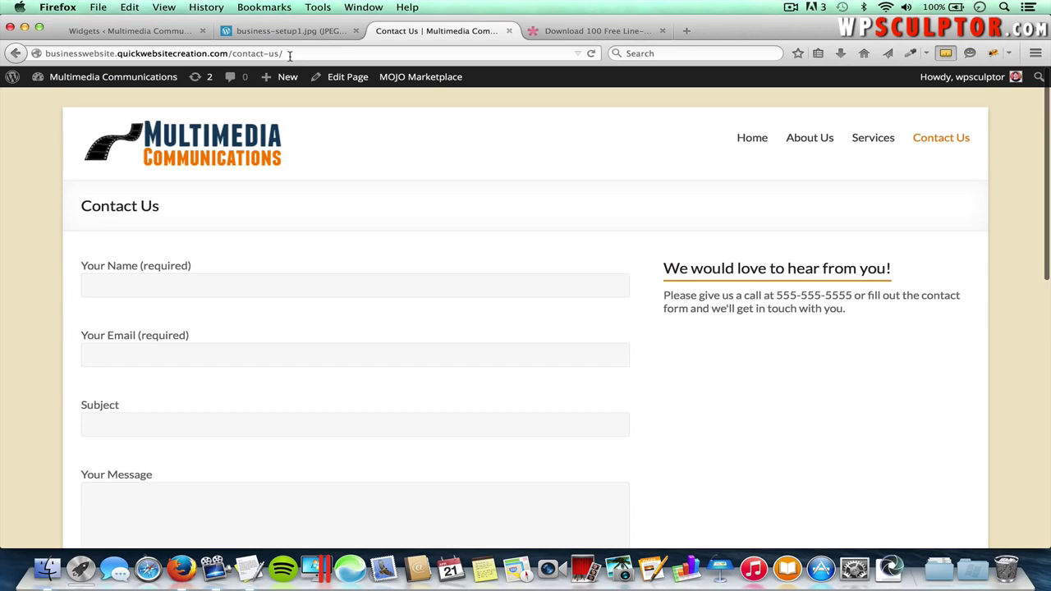
pyautogui.click(283, 54)
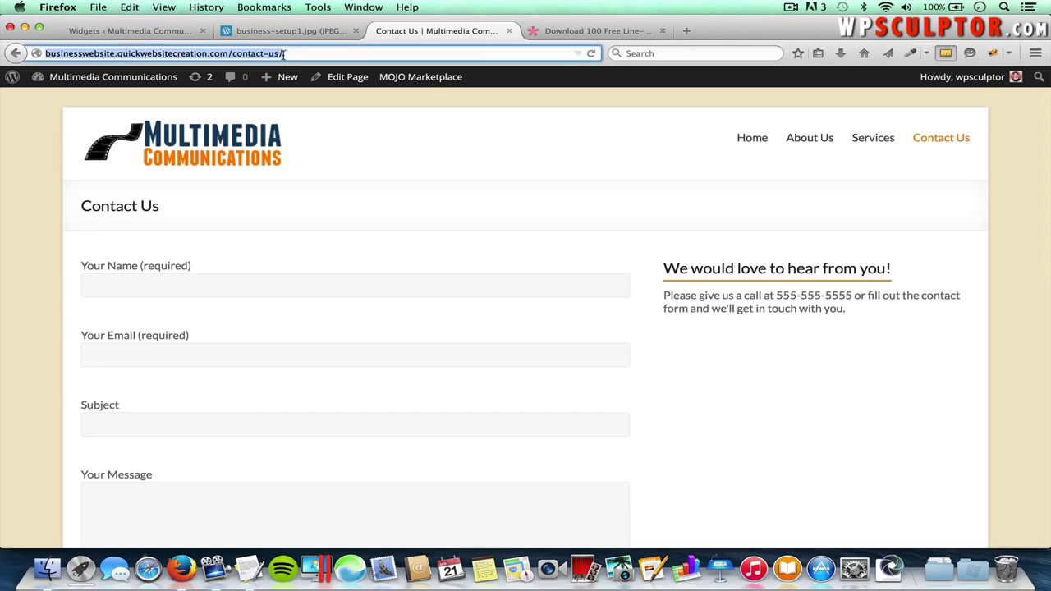
pyautogui.click(160, 33)
pyautogui.scroll(-2, 628, 460)
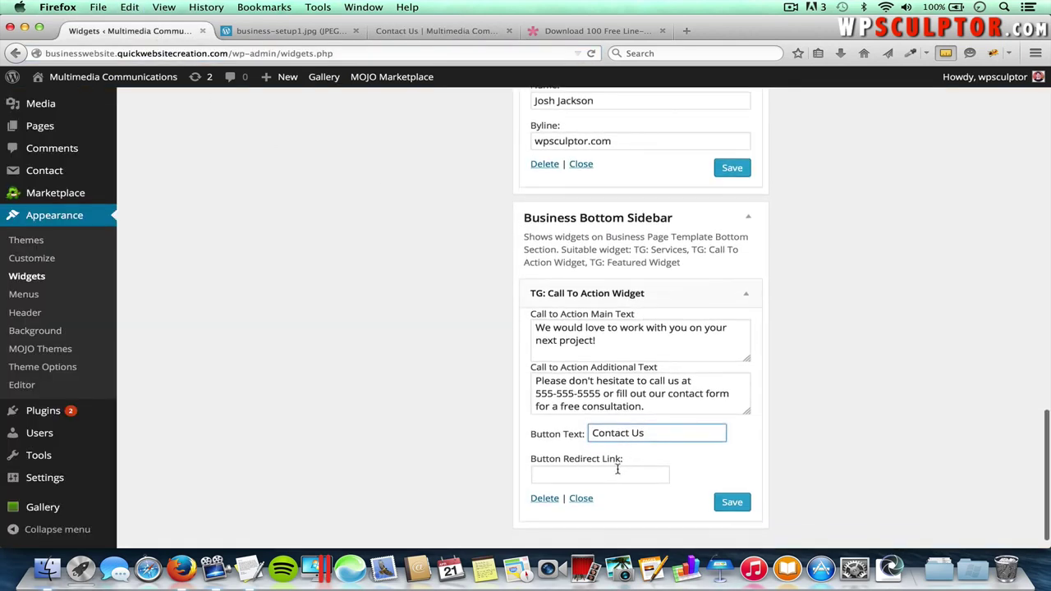
pyautogui.click(618, 474)
pyautogui.press('super+v')
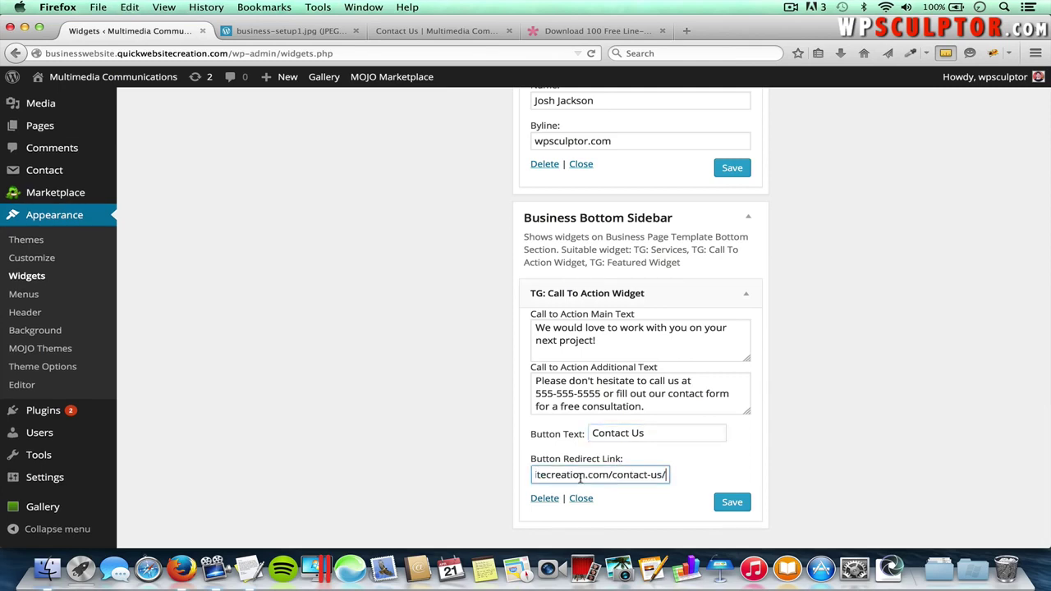
pyautogui.click(739, 510)
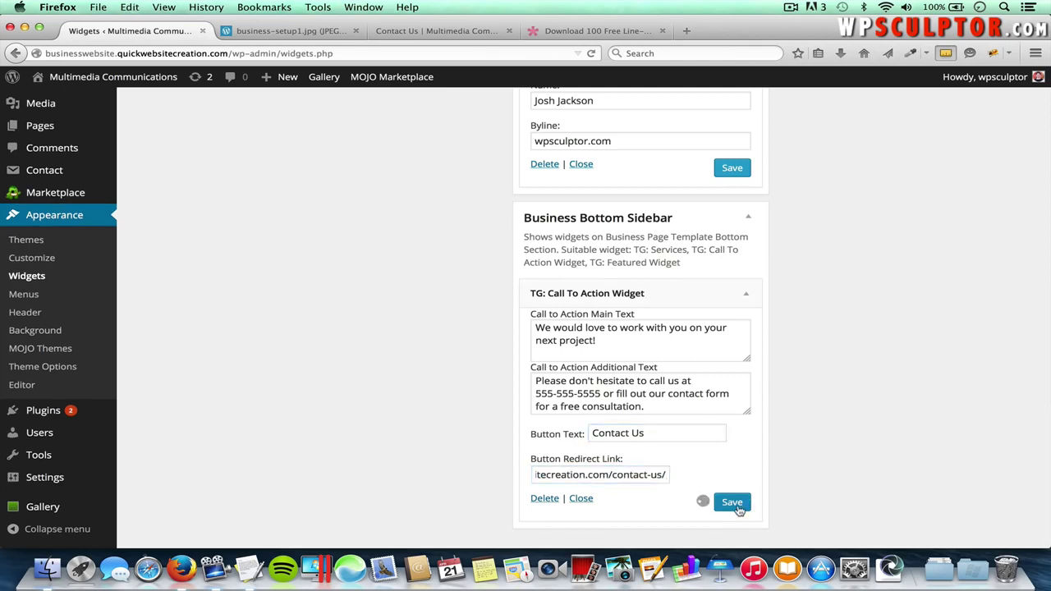
# - Test the homepage banner's Contact Us button on the reloaded homepage
pyautogui.click(411, 31)
pyautogui.click(247, 150)
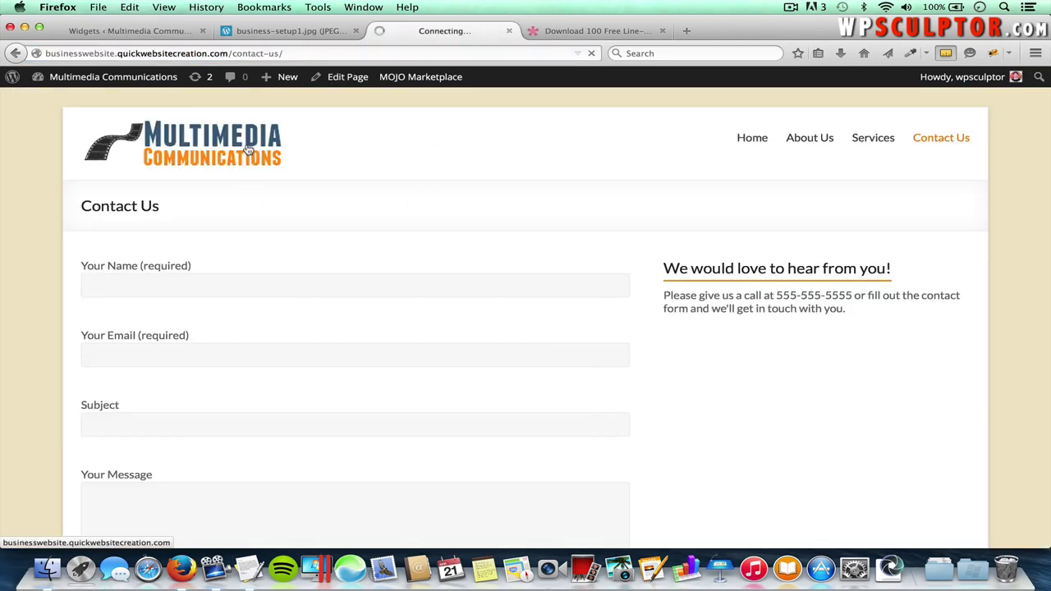
pyautogui.scroll(-5, 488, 351)
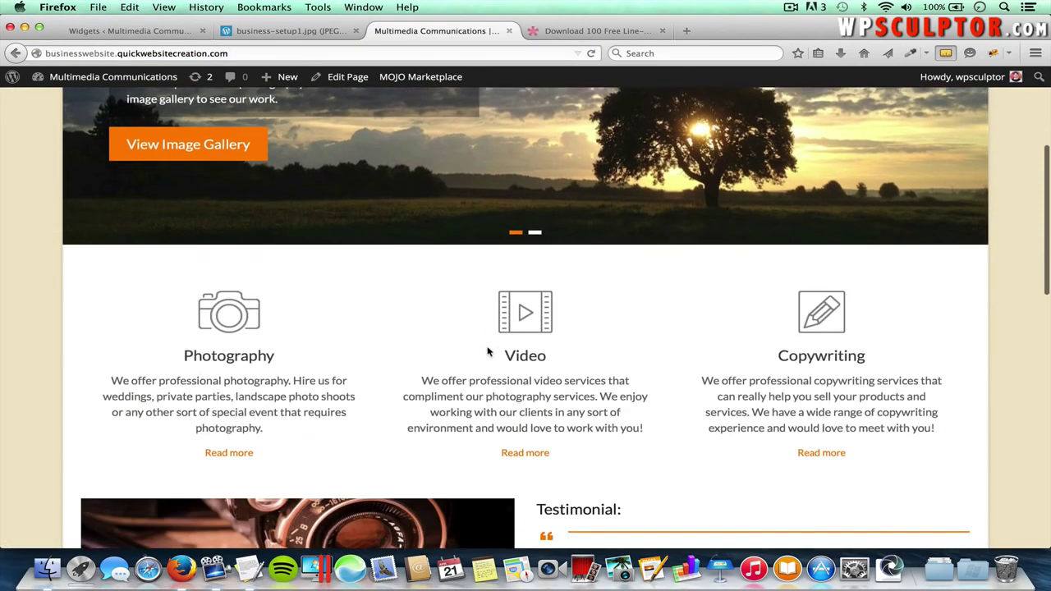
pyautogui.scroll(-8, 488, 352)
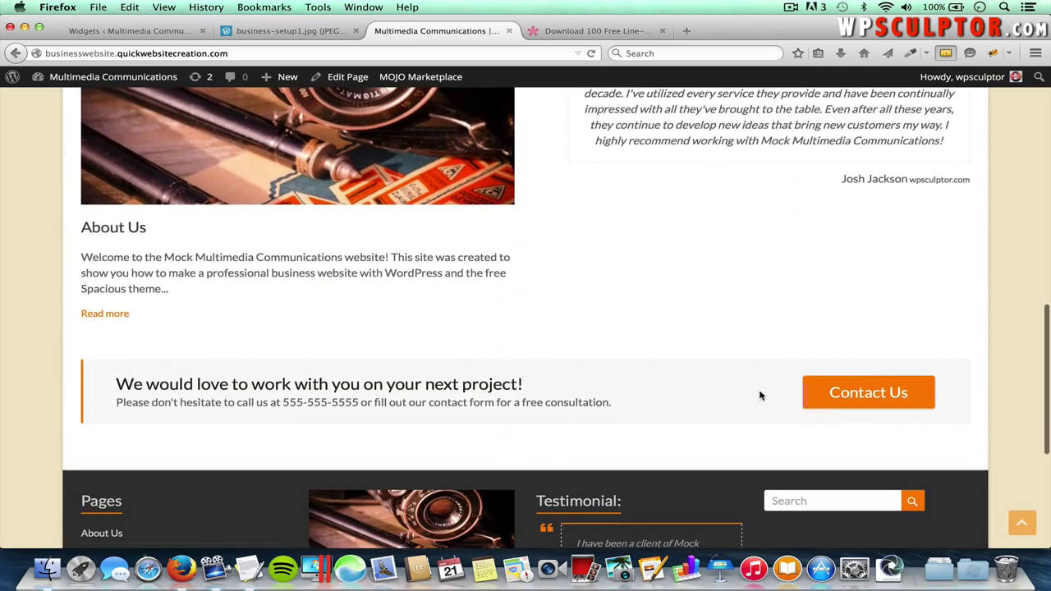
pyautogui.scroll(-1, 760, 396)
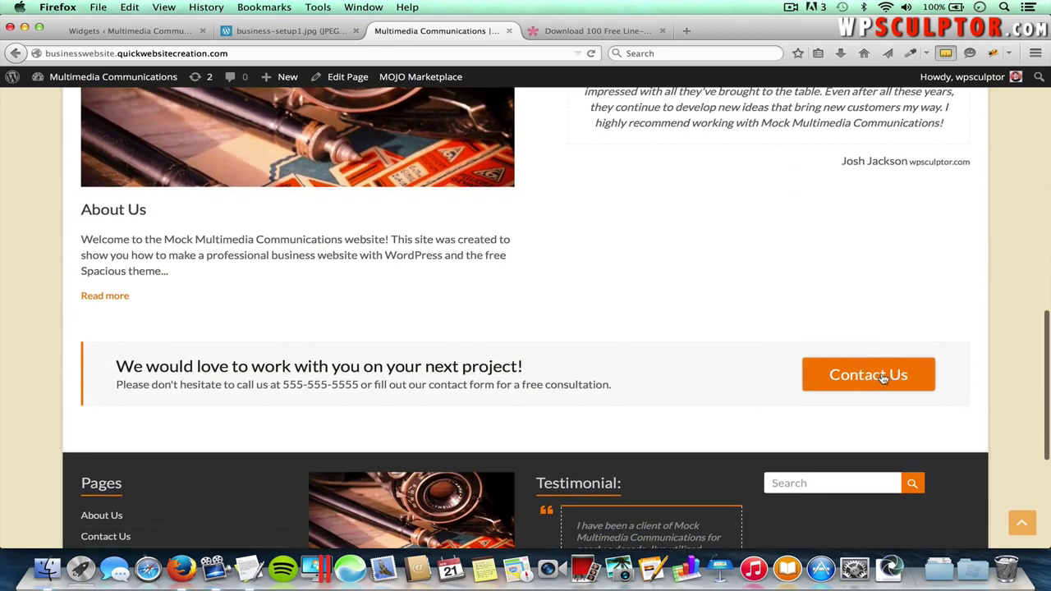
pyautogui.click(881, 376)
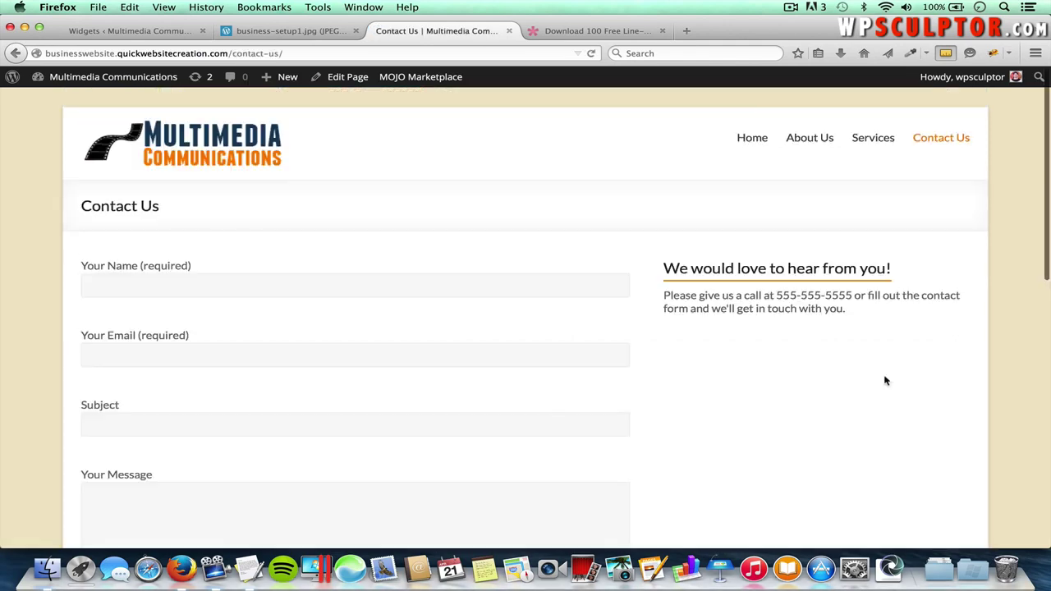